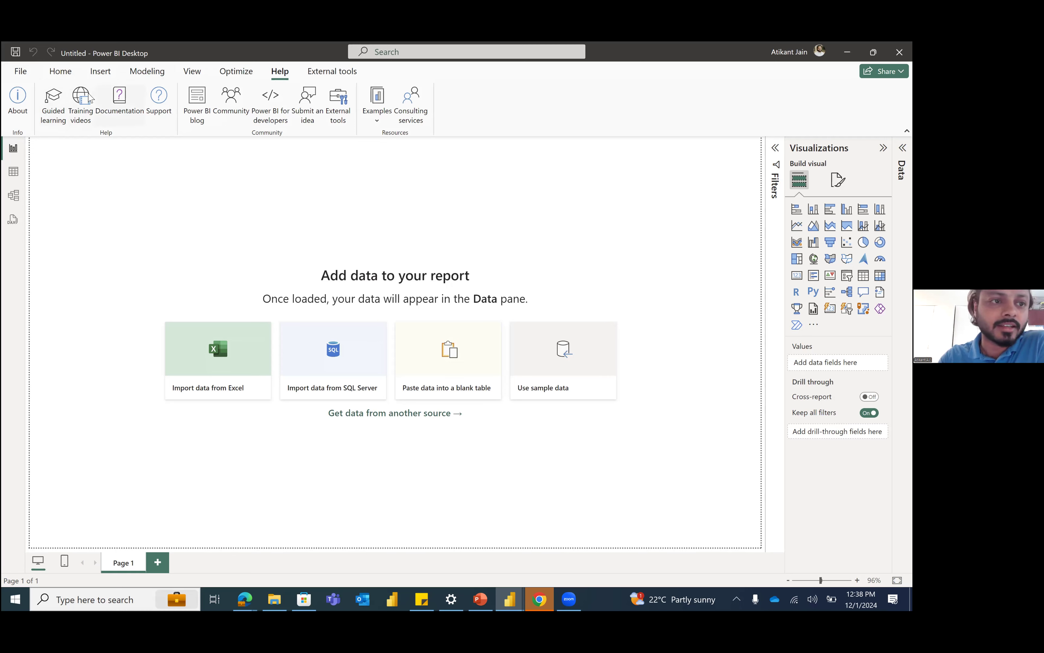
Step: Look over the OneLake data hub options and the file picker for importing an Excel workbook, without importing anything
{"action": "left_click", "coordinate": [60, 75]}
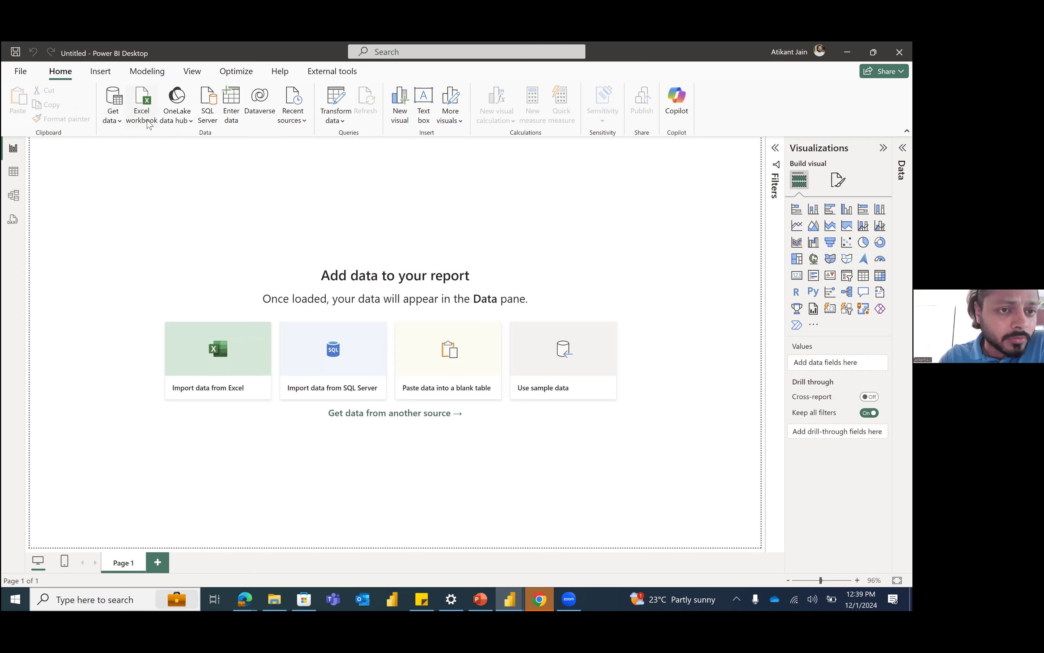
{"action": "left_click", "coordinate": [181, 123]}
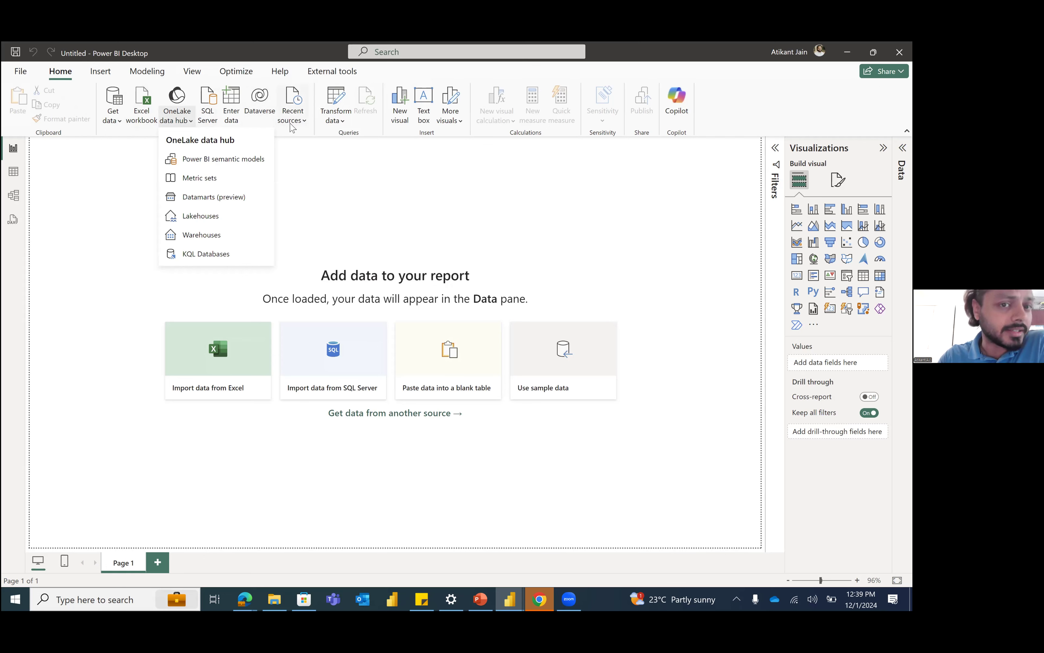
{"action": "left_click", "coordinate": [280, 123]}
{"action": "left_click", "coordinate": [271, 133]}
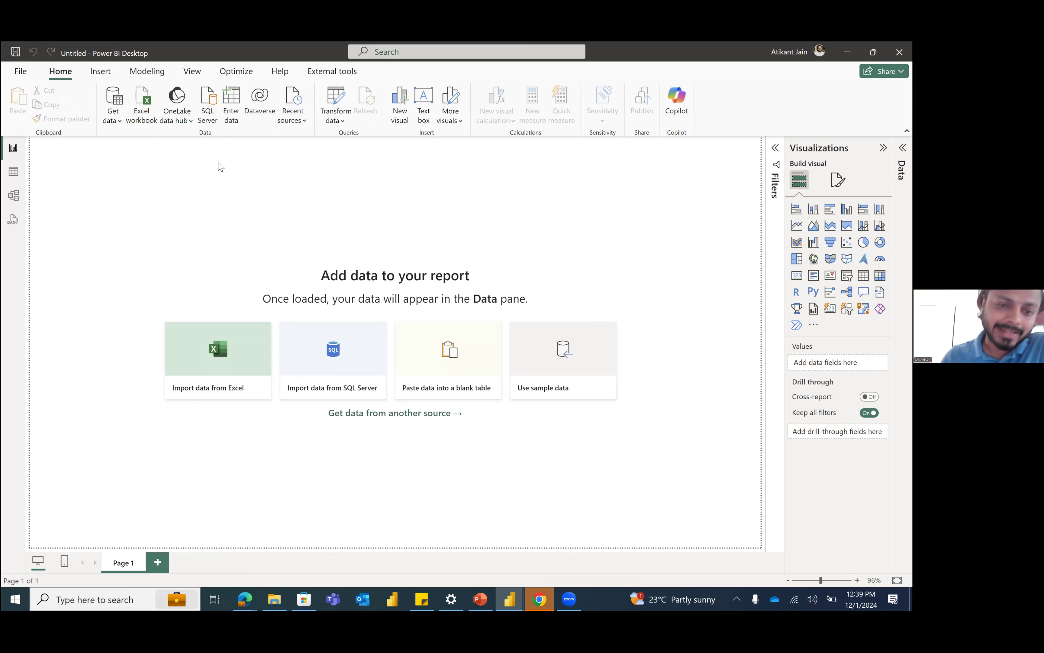
{"action": "left_click", "coordinate": [141, 105]}
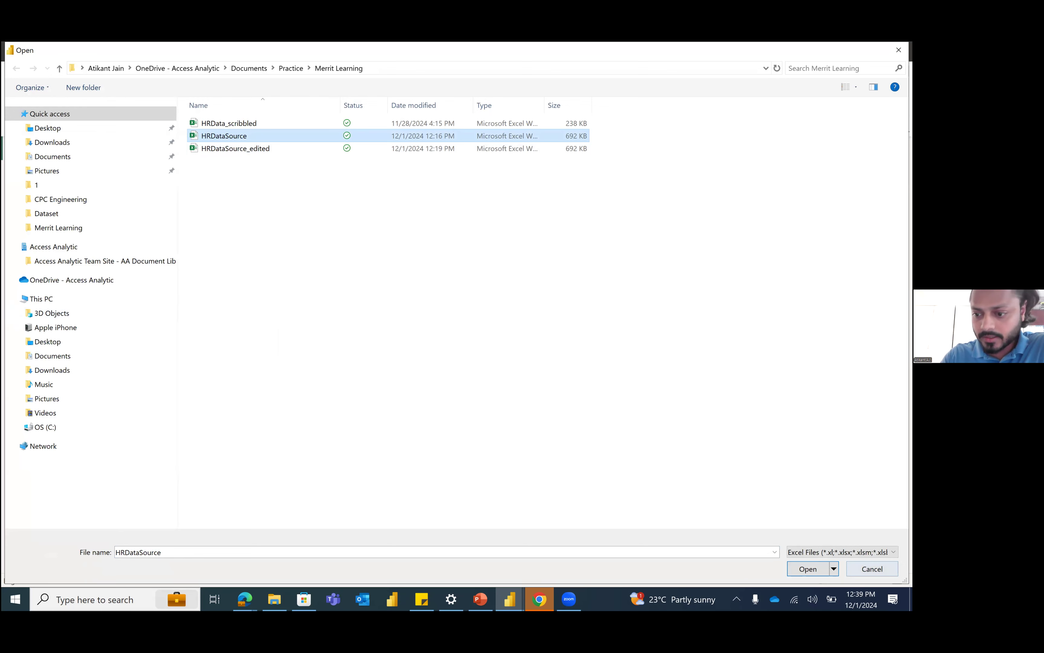
{"action": "key", "text": "Escape"}
Step: Browse the OneDrive Documents Practice folder and its Finance Dashboard subfolder for a text or CSV file, then cancel the import
{"action": "left_click", "coordinate": [118, 122]}
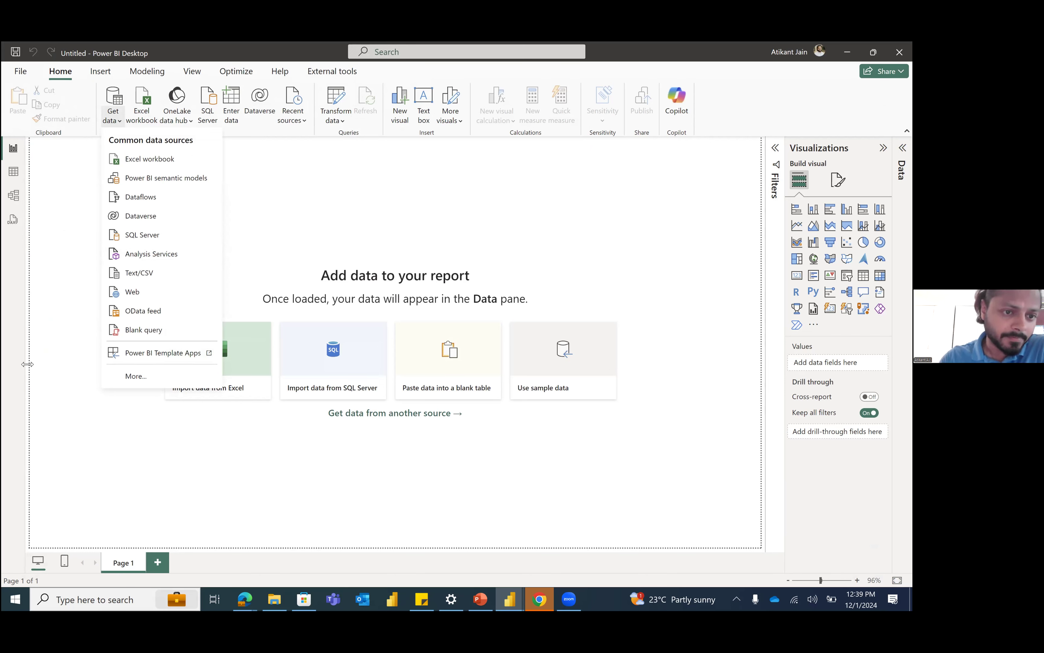
{"action": "left_click", "coordinate": [136, 274]}
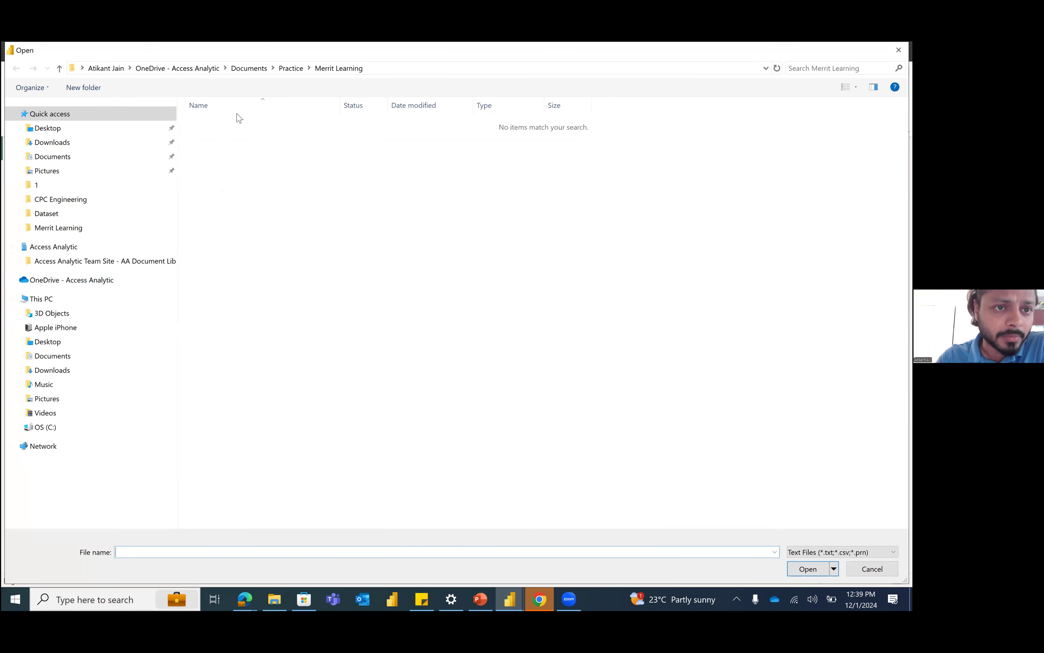
{"action": "left_click", "coordinate": [202, 70]}
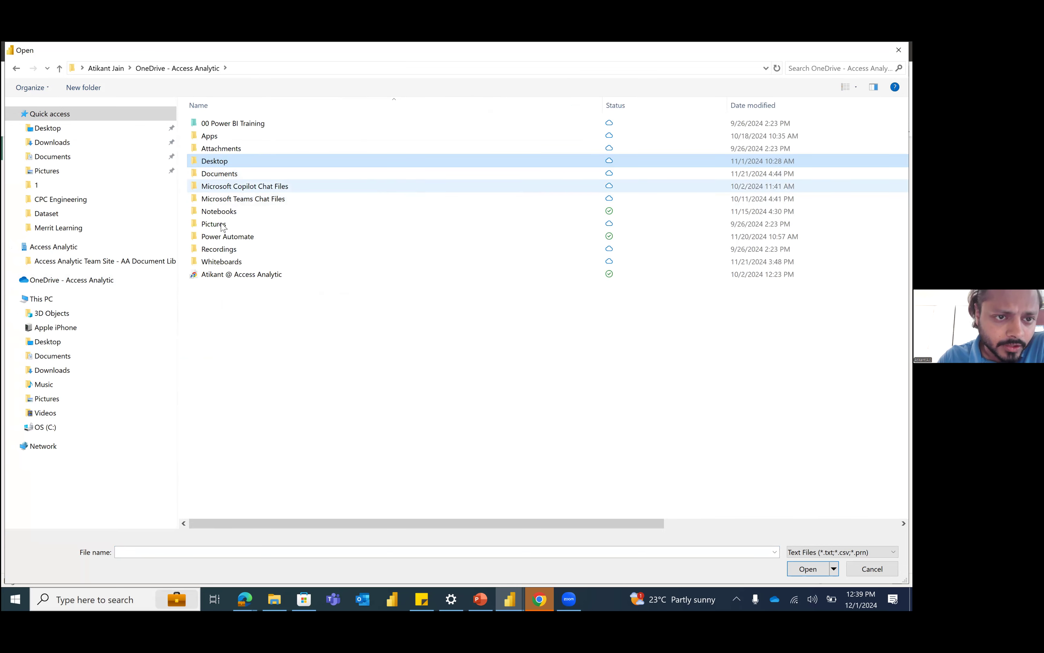
{"action": "double_click", "coordinate": [339, 175]}
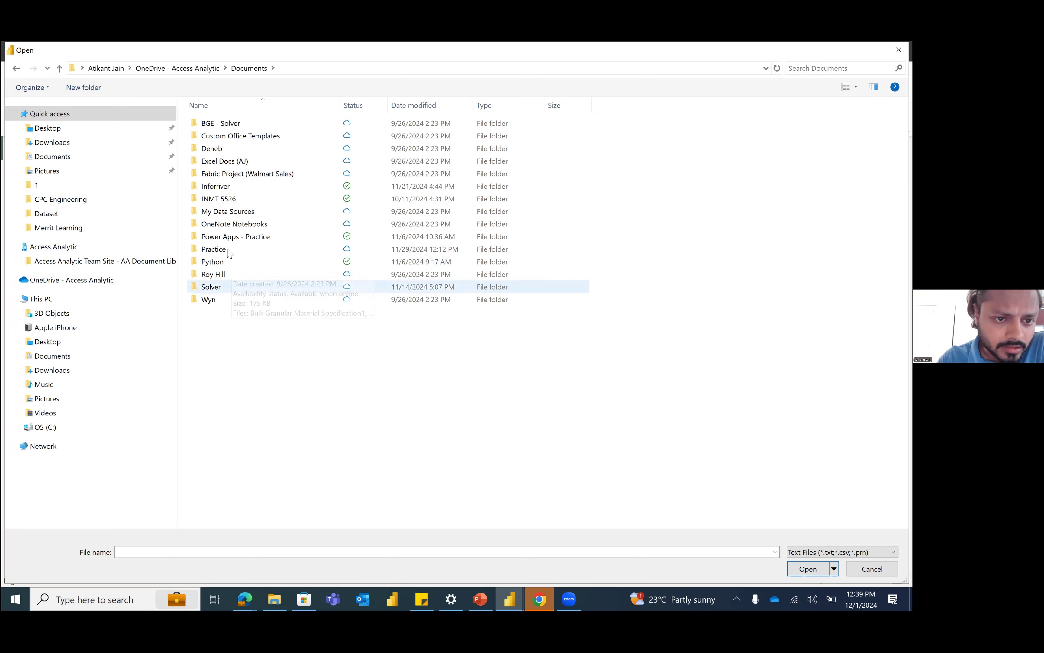
{"action": "double_click", "coordinate": [216, 250]}
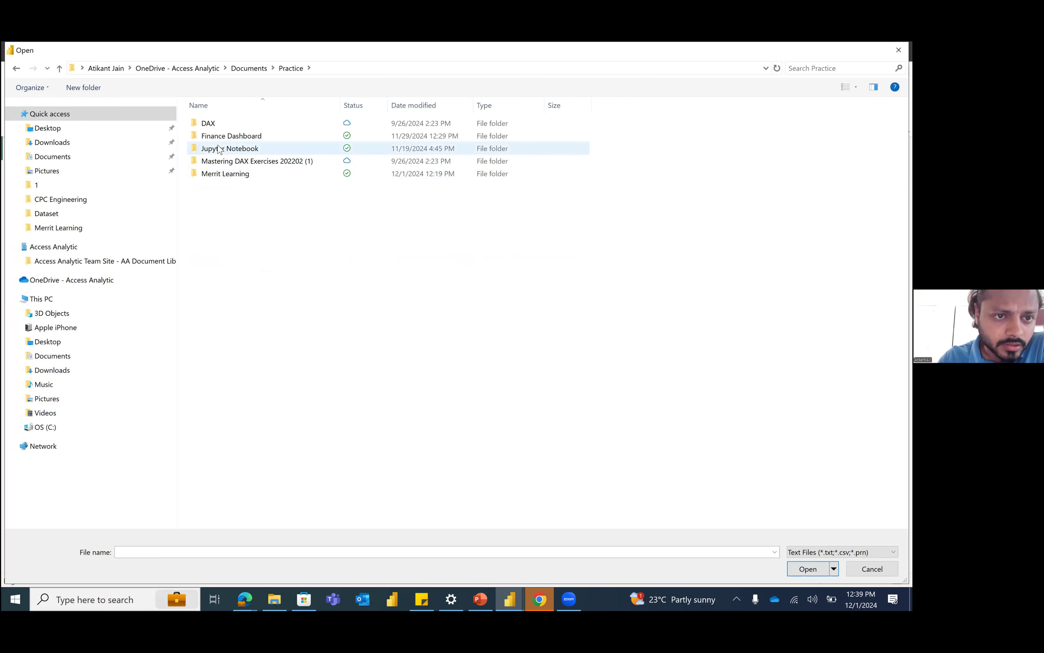
{"action": "double_click", "coordinate": [264, 139]}
{"action": "left_click", "coordinate": [298, 69]}
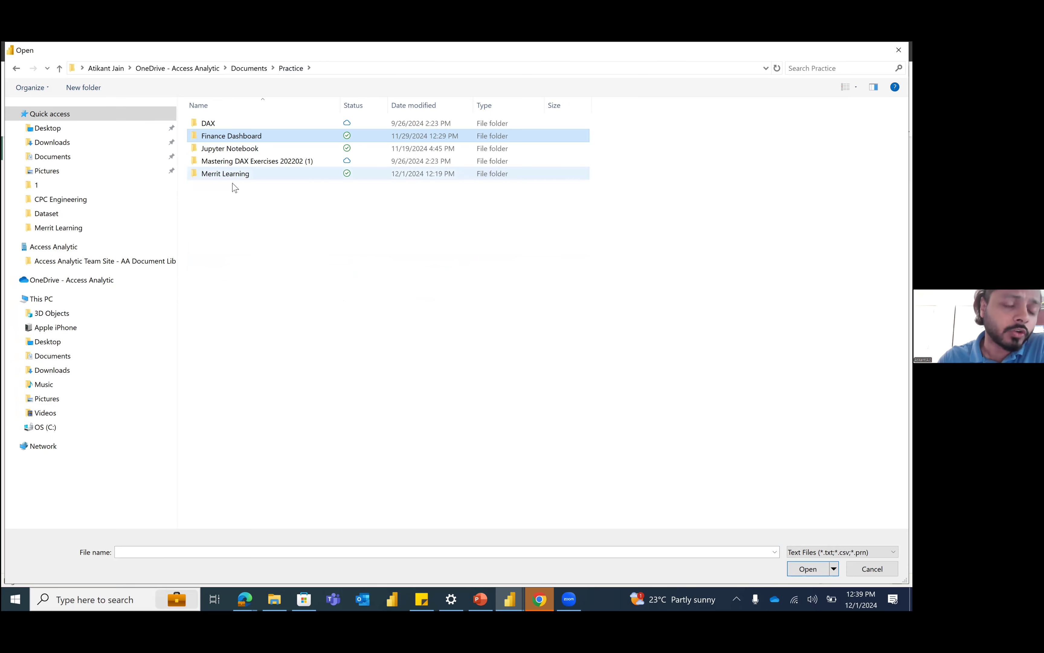
{"action": "left_click", "coordinate": [872, 569]}
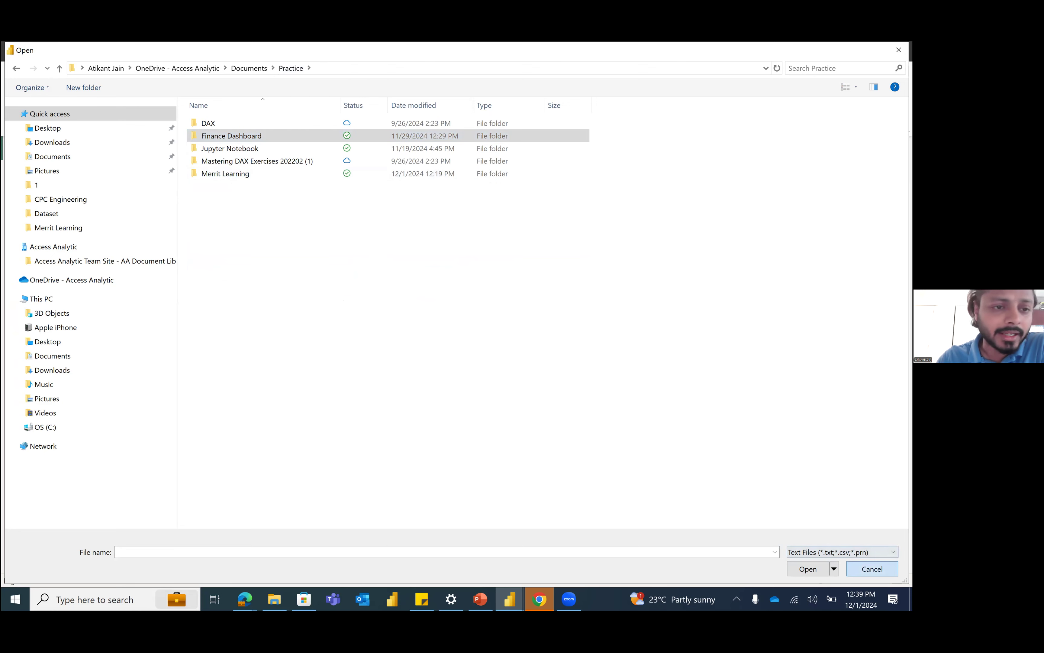
Step: Open the full list of data source connectors and look through it
{"action": "left_click", "coordinate": [114, 113]}
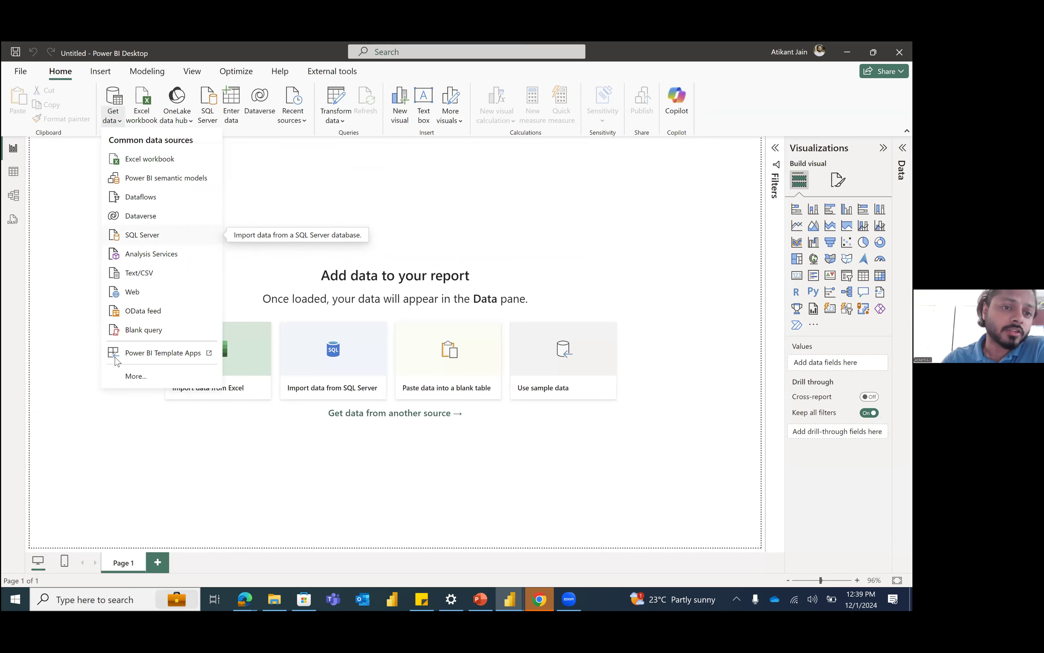
{"action": "left_click", "coordinate": [128, 380]}
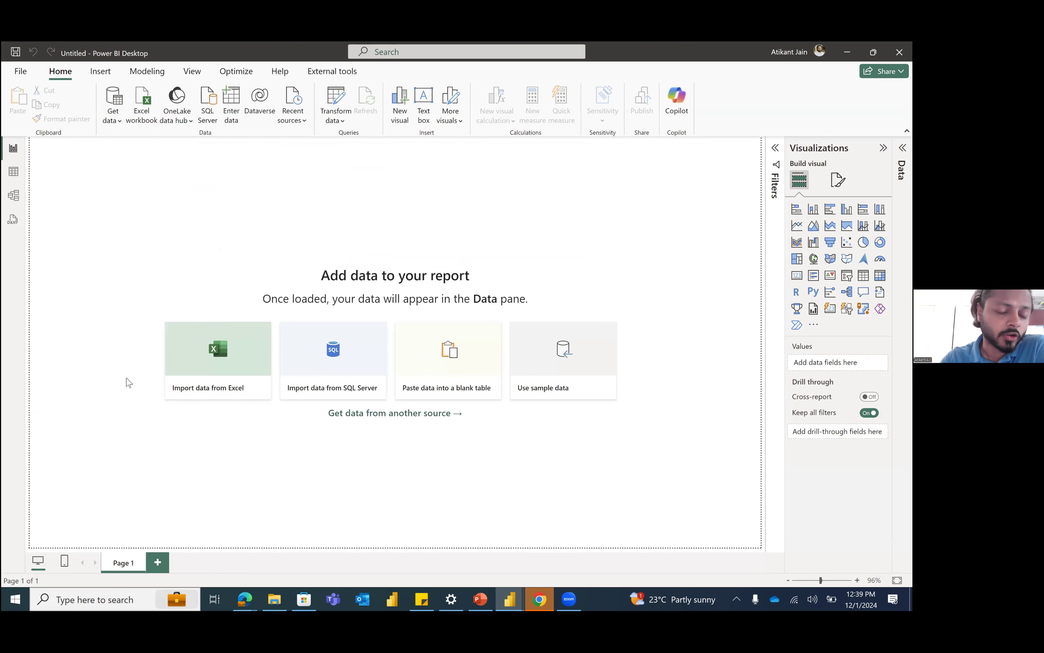
{"action": "scroll", "coordinate": [510, 345], "scroll_direction": "down", "scroll_amount": 5}
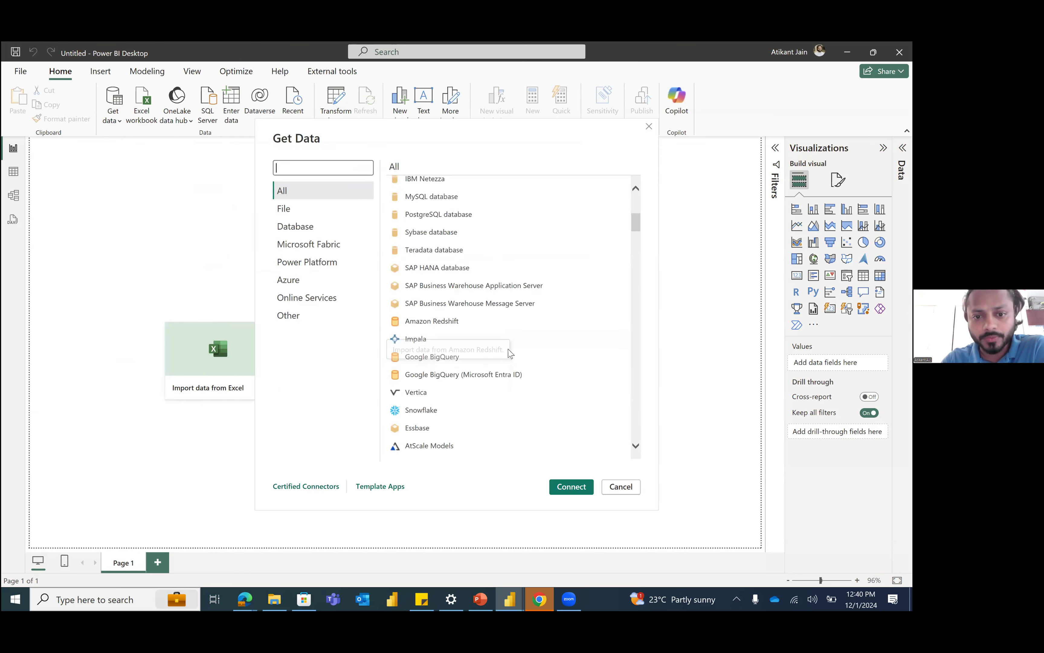
{"action": "scroll", "coordinate": [618, 236], "scroll_direction": "down", "scroll_amount": 6}
{"action": "scroll", "coordinate": [586, 208], "scroll_direction": "up", "scroll_amount": 12}
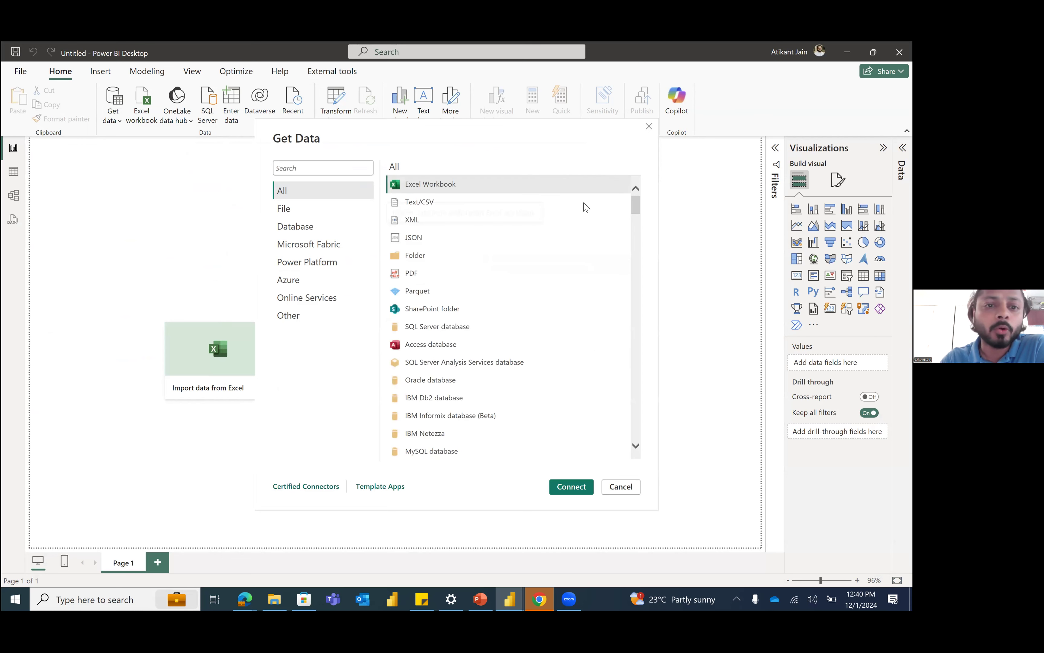
Step: Search the connectors for "sql" and look at the MySQL, SQL Server, Azure SQL, Azure Synapse Analytics SQL and MongoDB Atlas SQL entries
{"action": "left_click", "coordinate": [308, 172]}
{"action": "type", "text": "sql"}
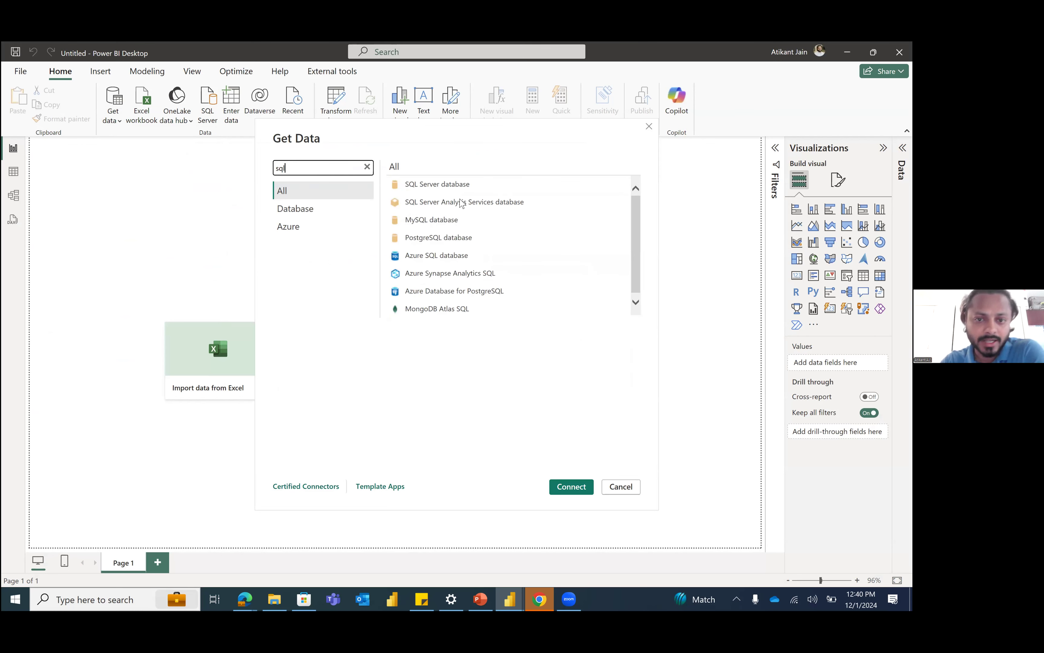
{"action": "left_click", "coordinate": [444, 220]}
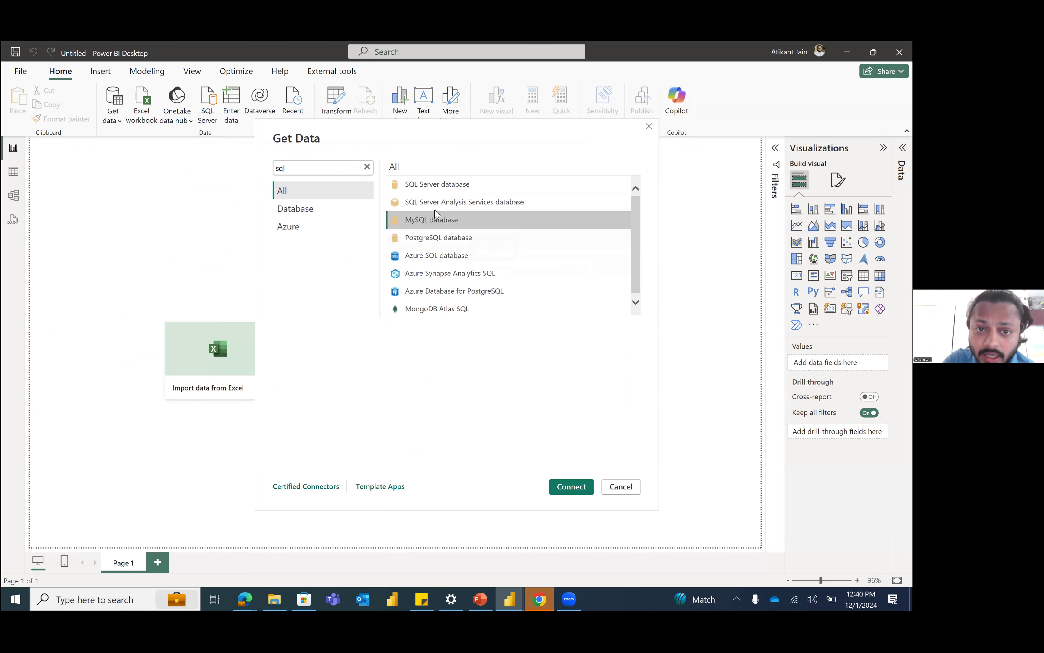
{"action": "left_click", "coordinate": [440, 190]}
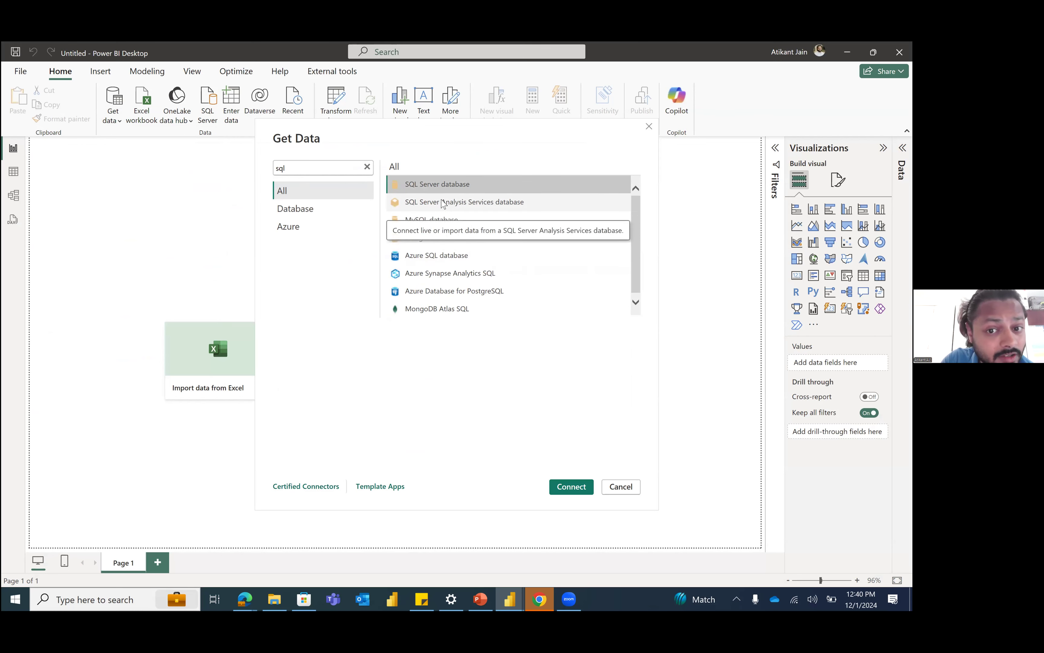
{"action": "left_click", "coordinate": [452, 258]}
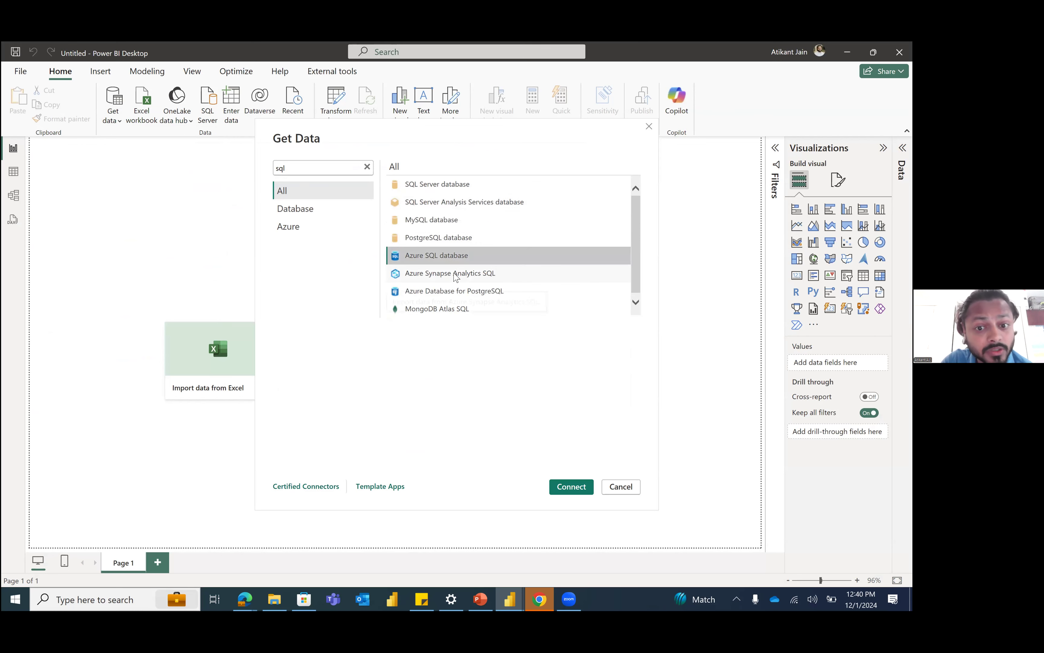
{"action": "left_click", "coordinate": [453, 274]}
{"action": "left_click", "coordinate": [445, 311]}
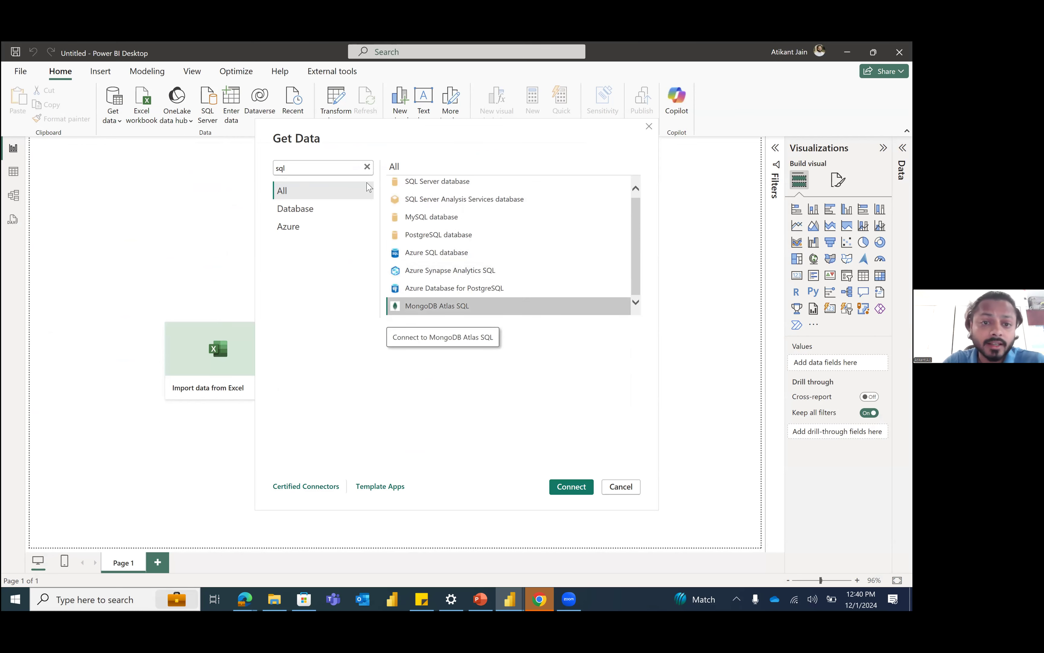
Step: Search the connectors for "SAP" and look at the SAP HANA database and SAP Business Warehouse Application Server entries
{"action": "left_click", "coordinate": [367, 168]}
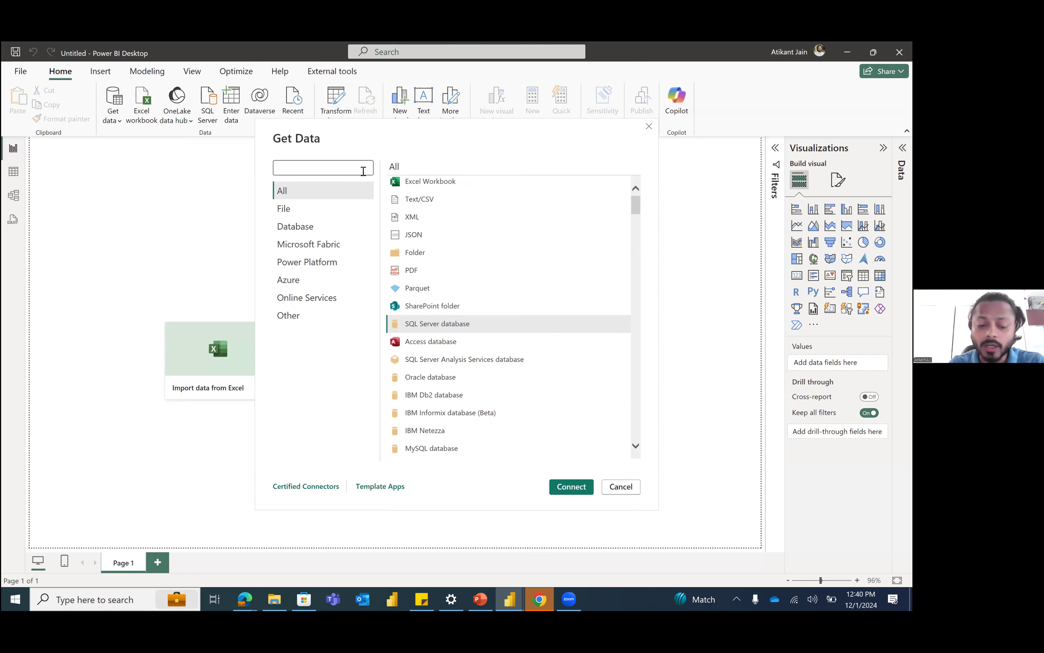
{"action": "type", "text": "SAP"}
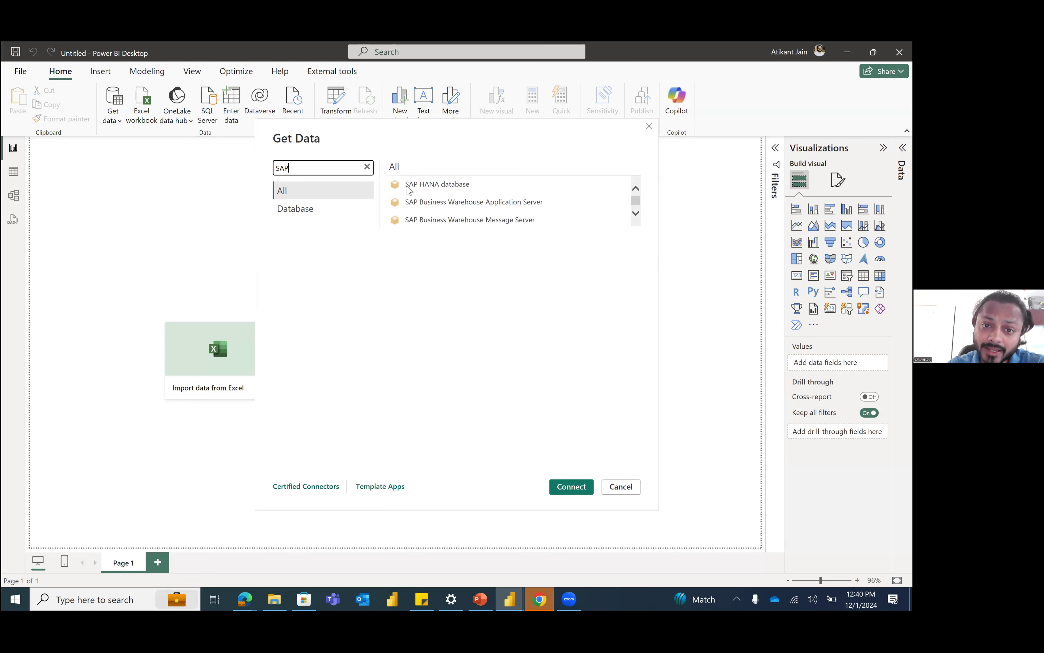
{"action": "left_click", "coordinate": [410, 189]}
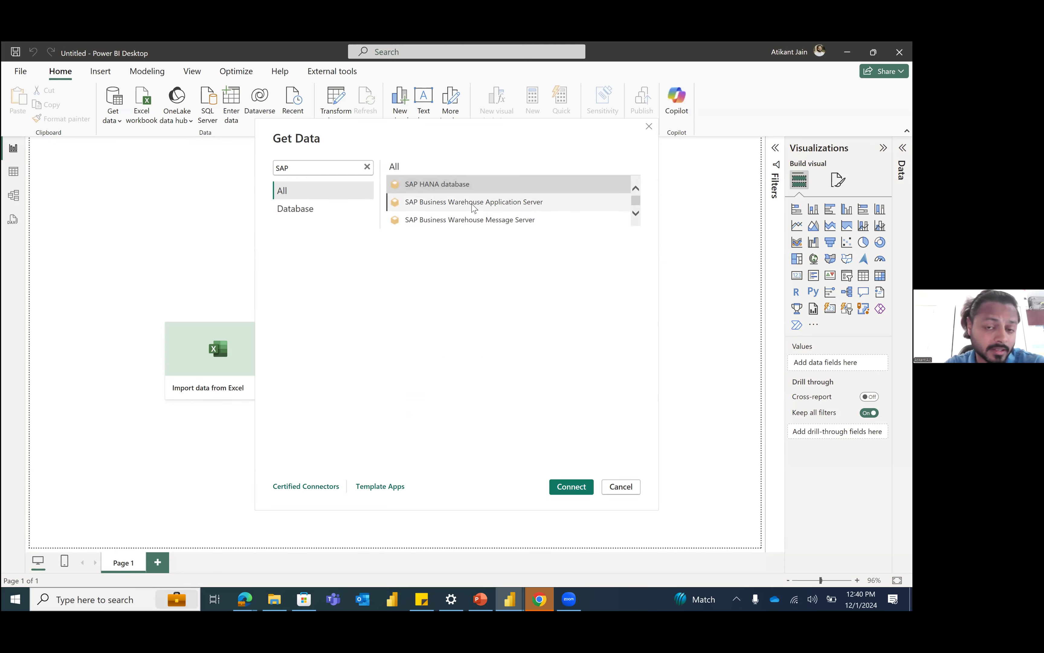
{"action": "left_click", "coordinate": [474, 207]}
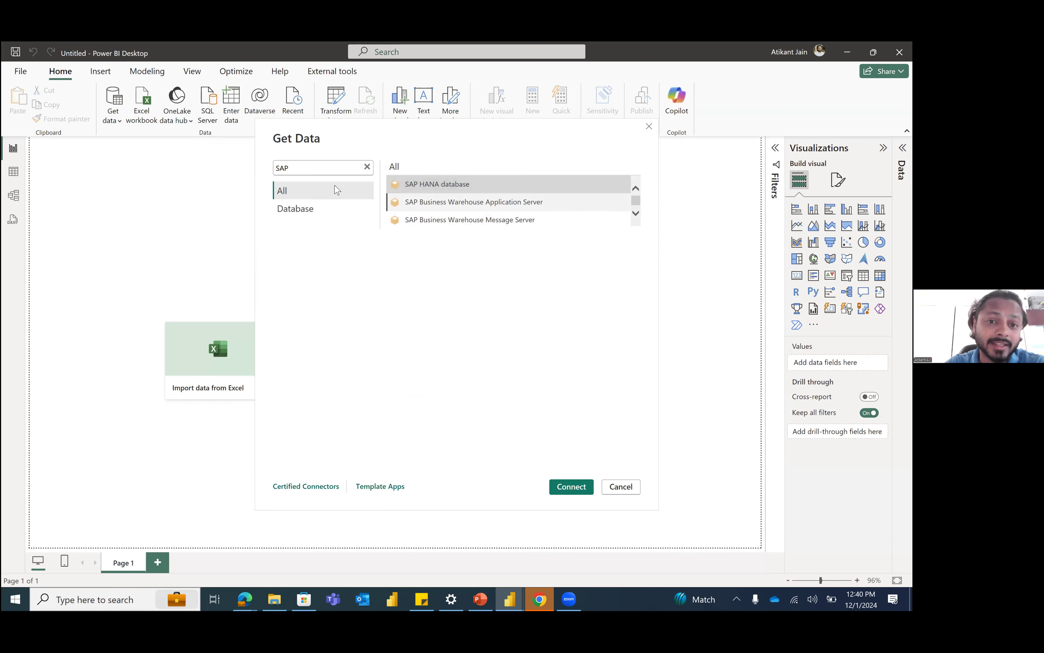
Step: Search the connectors for "dynamic", look at the Dynamics 365 entries and close the connector list without connecting
{"action": "left_click", "coordinate": [368, 166]}
{"action": "type", "text": "dynamic"}
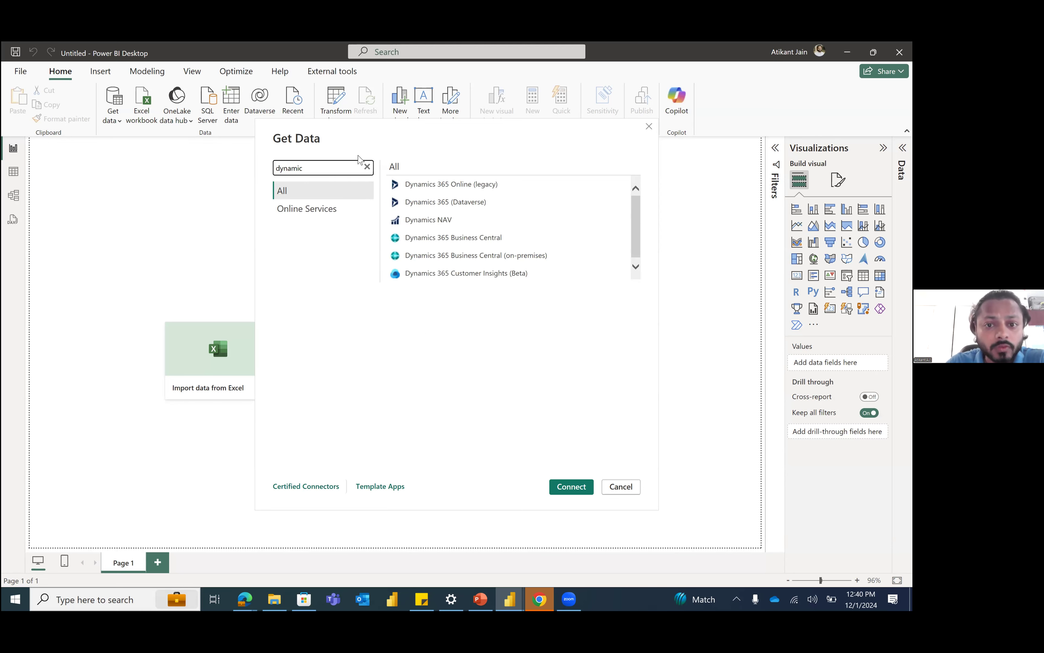
{"action": "left_click", "coordinate": [457, 186]}
{"action": "left_click", "coordinate": [459, 203]}
{"action": "left_click", "coordinate": [470, 248]}
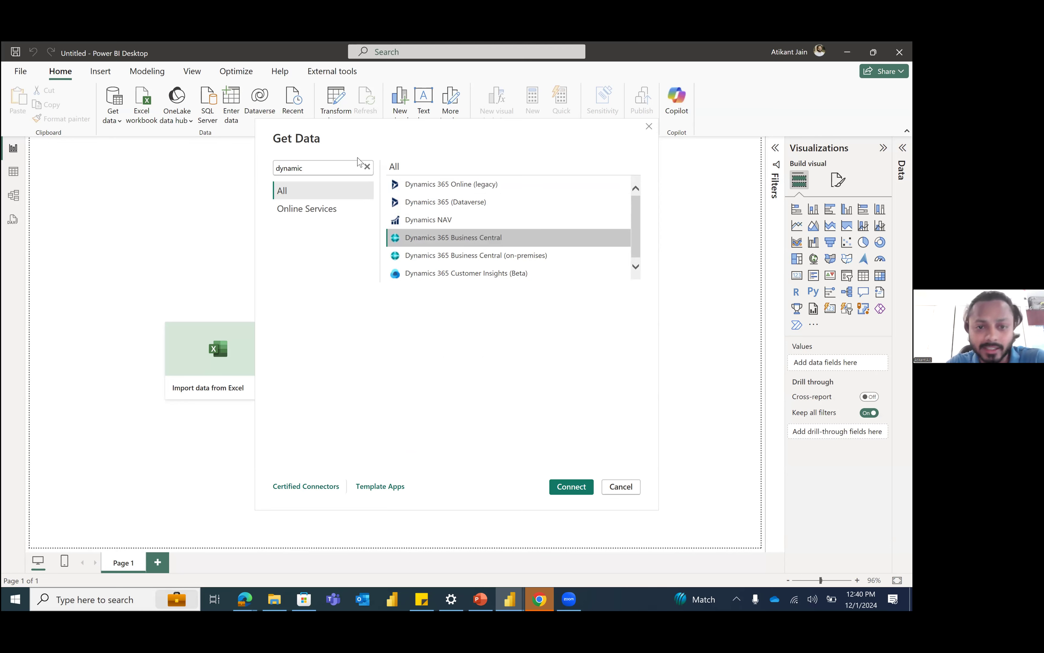
{"action": "left_click", "coordinate": [367, 167]}
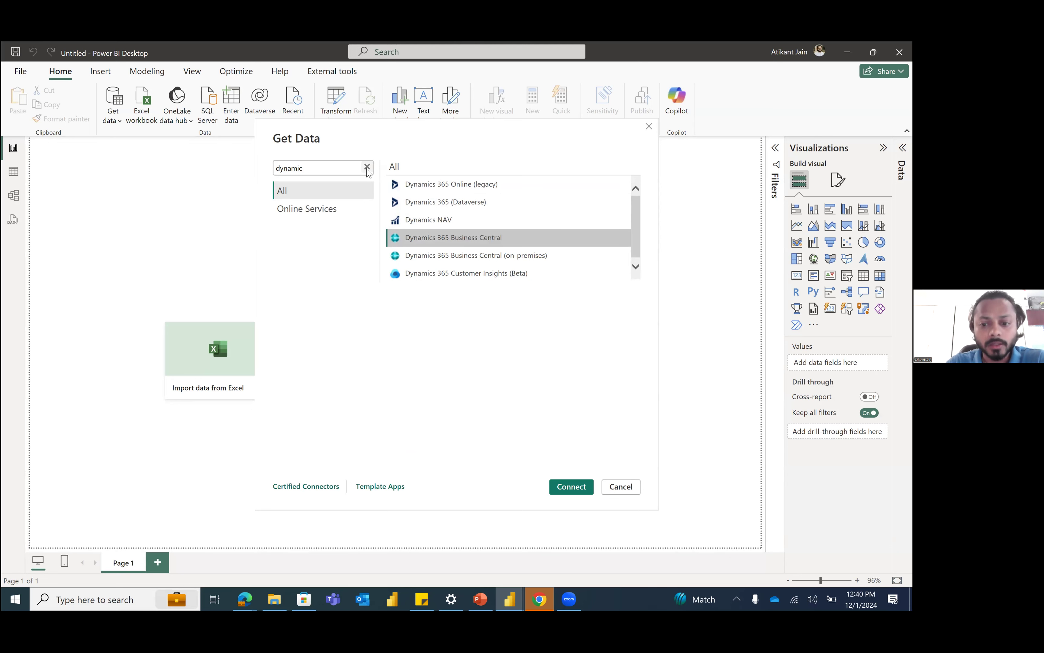
{"action": "left_click", "coordinate": [620, 487]}
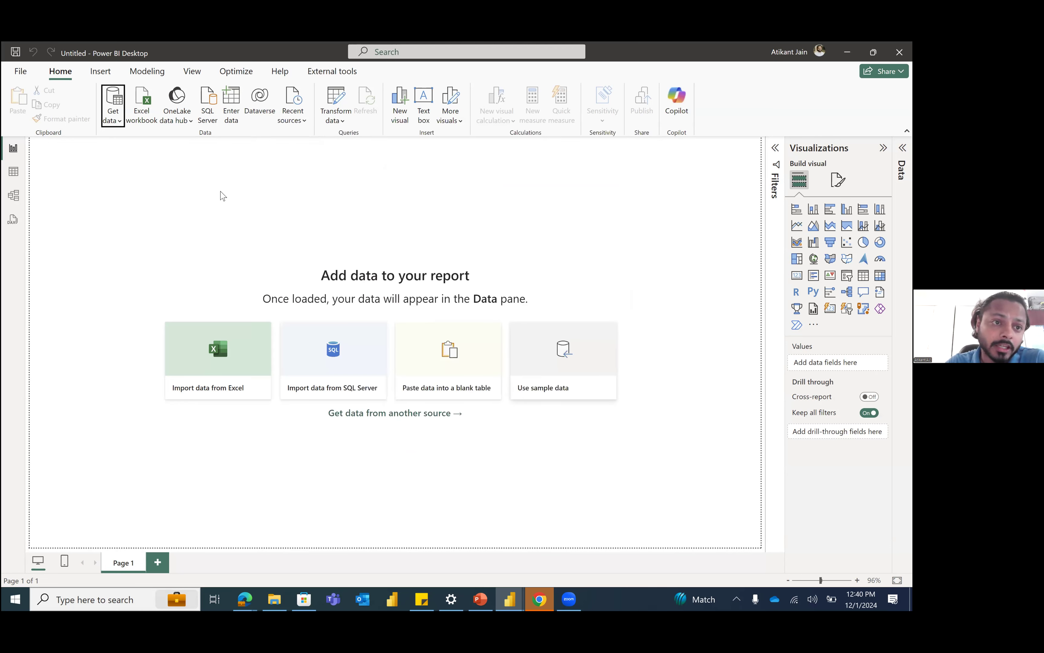
Step: Connect to the HRDataSource Excel workbook in the Merrit Learning folder as the report's data source
{"action": "left_click", "coordinate": [119, 121]}
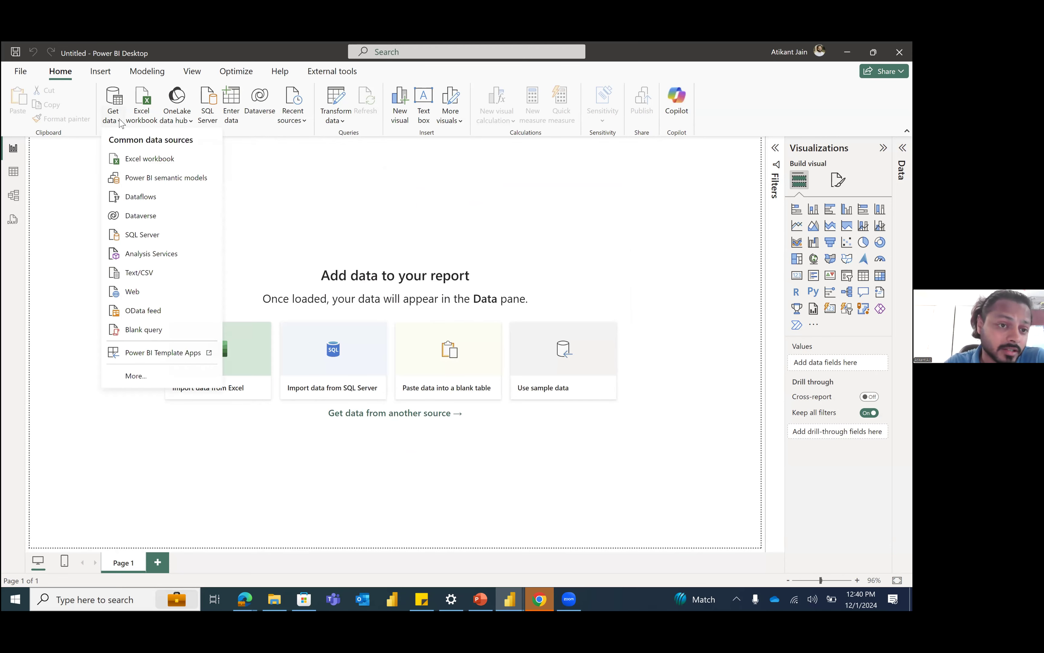
{"action": "left_click", "coordinate": [154, 159]}
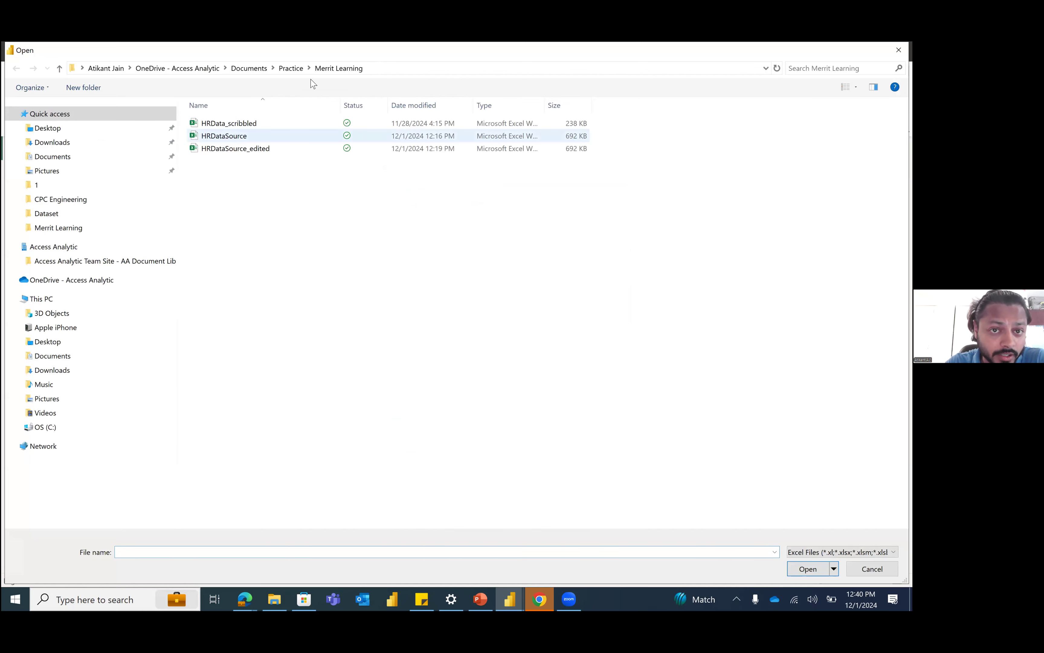
{"action": "left_click", "coordinate": [239, 136]}
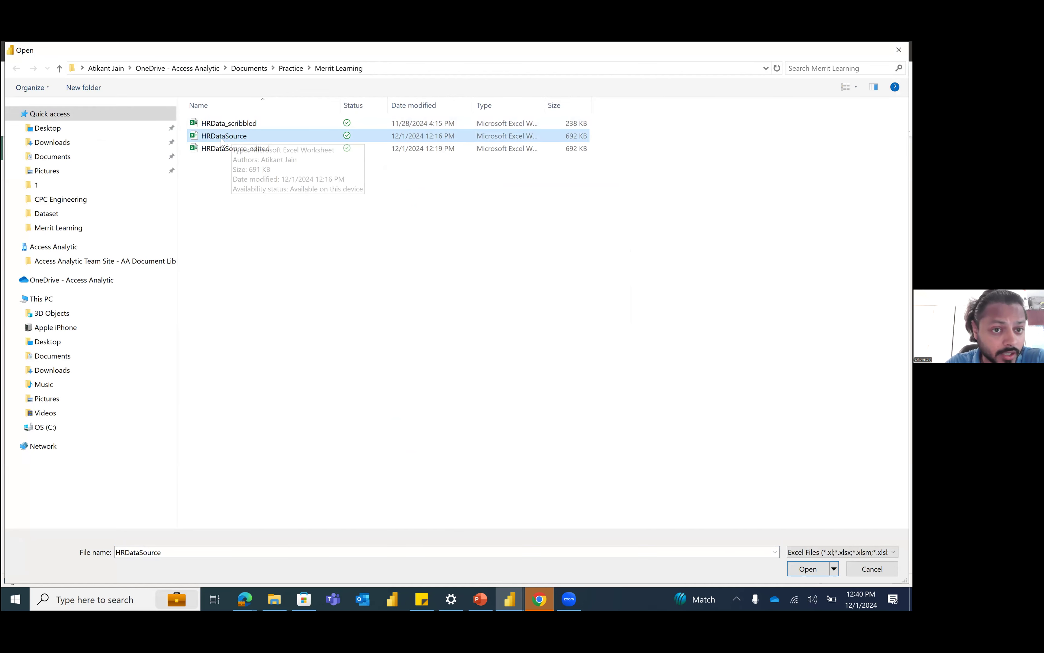
{"action": "left_click", "coordinate": [808, 569]}
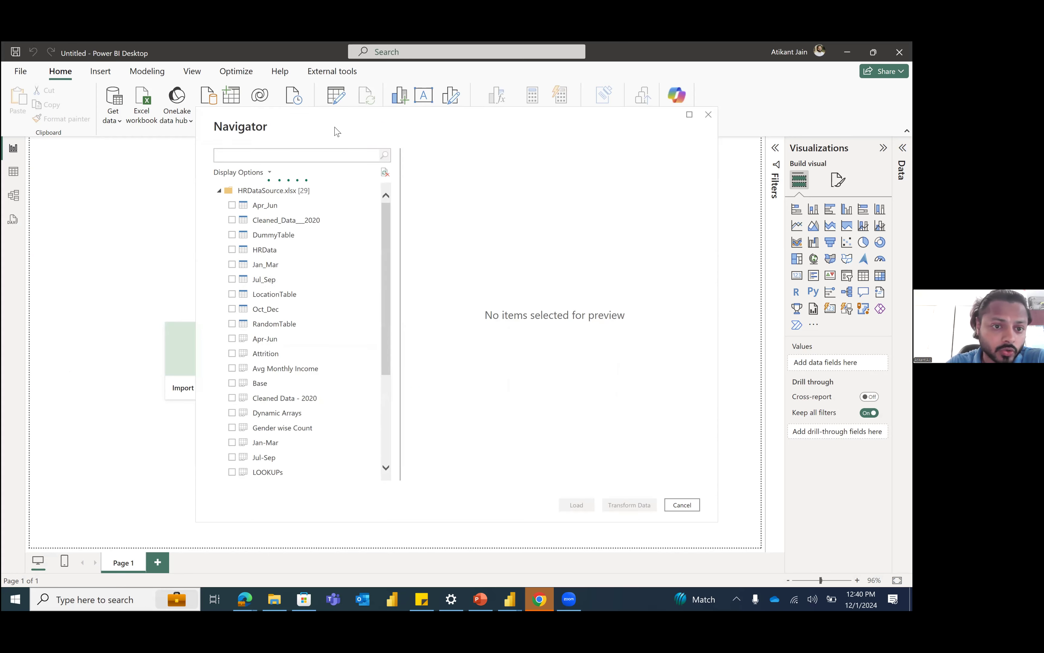
Step: Look through the tables and sheets available in the HRDataSource workbook and preview the Jul_Sep table
{"action": "left_click_drag", "start_coordinate": [283, 212], "coordinate": [285, 335]}
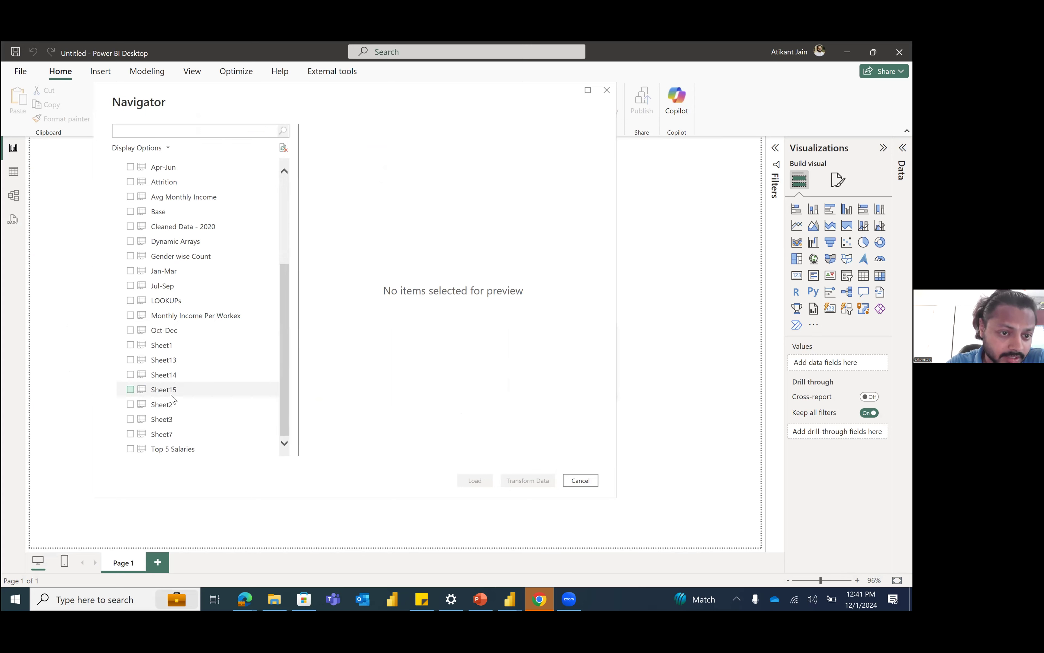
{"action": "left_click", "coordinate": [186, 298]}
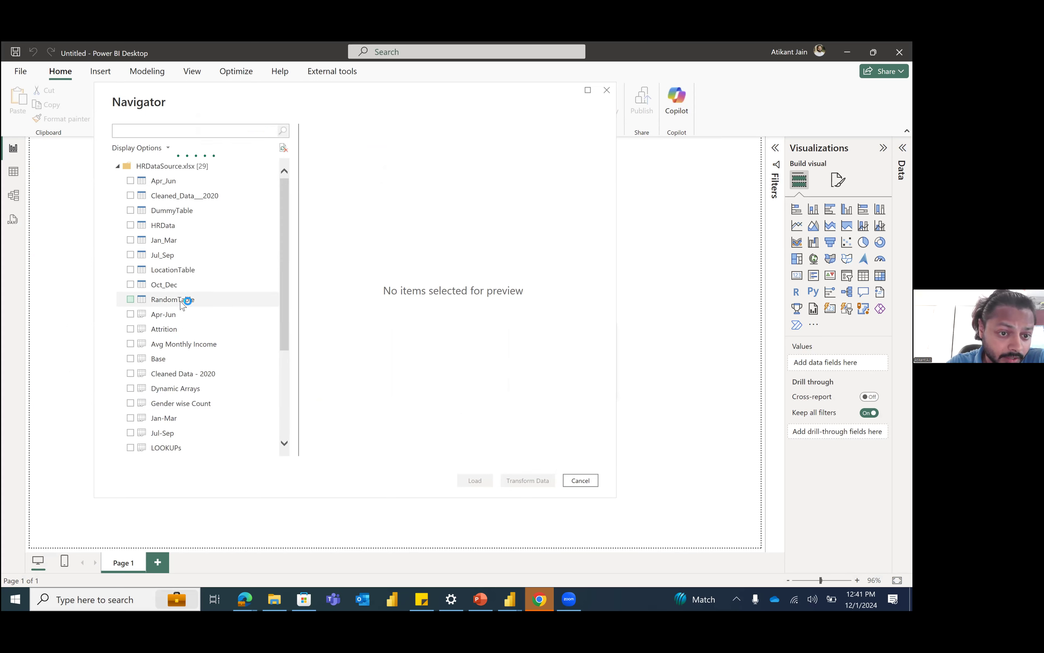
{"action": "left_click", "coordinate": [198, 289]}
{"action": "left_click", "coordinate": [200, 270]}
{"action": "left_click", "coordinate": [198, 255]}
{"action": "scroll", "coordinate": [204, 292], "scroll_direction": "down", "scroll_amount": 1}
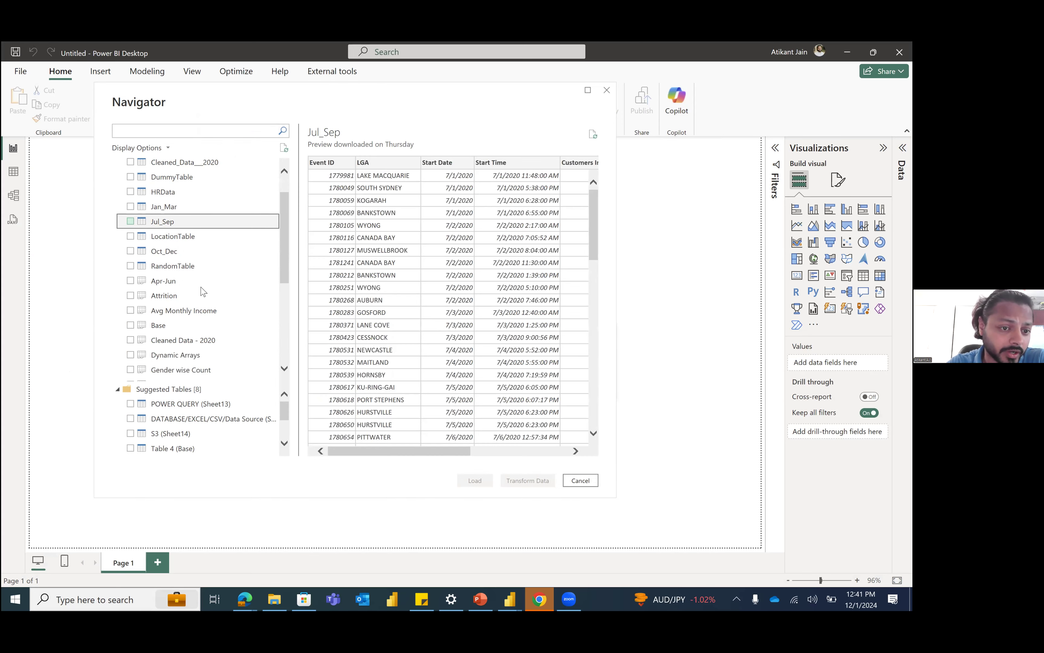
{"action": "scroll", "coordinate": [204, 296], "scroll_direction": "up", "scroll_amount": 1}
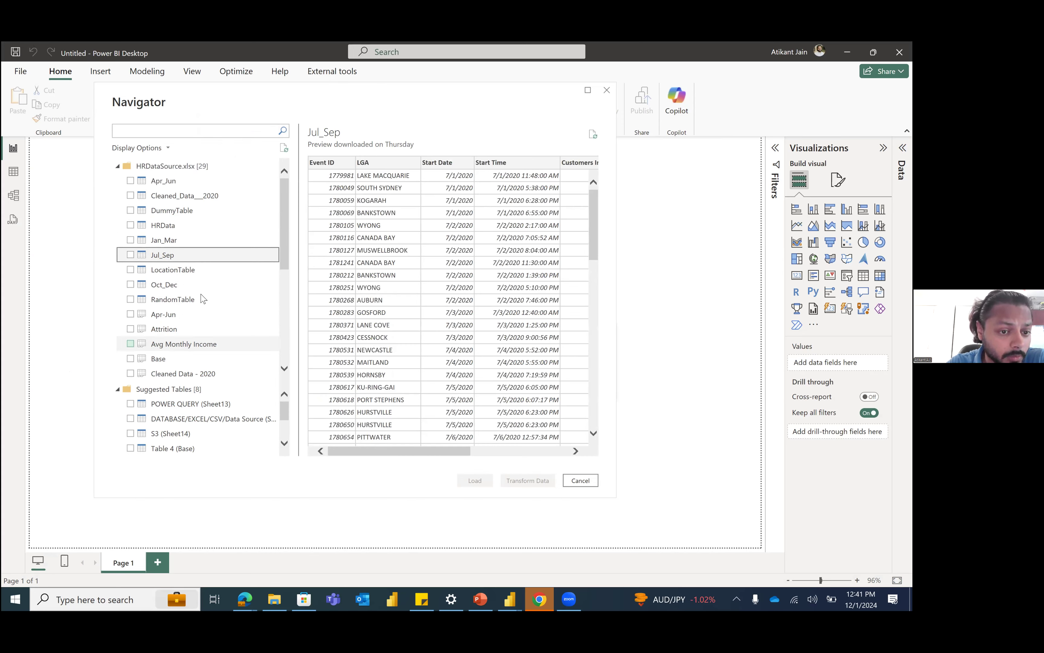
{"action": "scroll", "coordinate": [205, 301], "scroll_direction": "down", "scroll_amount": 4}
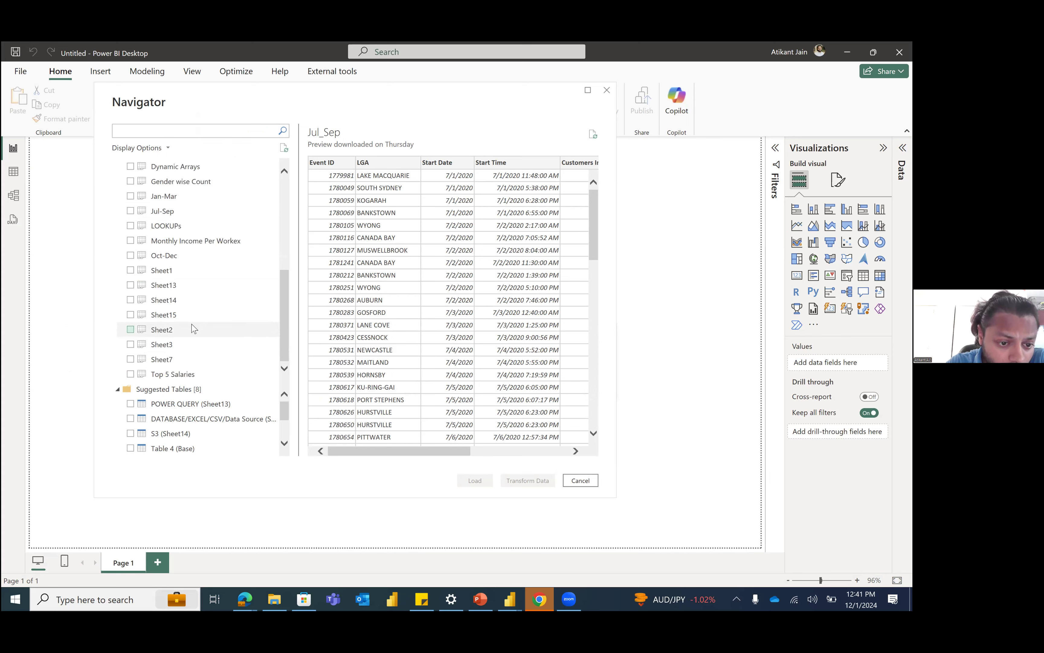
{"action": "scroll", "coordinate": [184, 346], "scroll_direction": "up", "scroll_amount": 1}
{"action": "scroll", "coordinate": [178, 360], "scroll_direction": "up", "scroll_amount": 3}
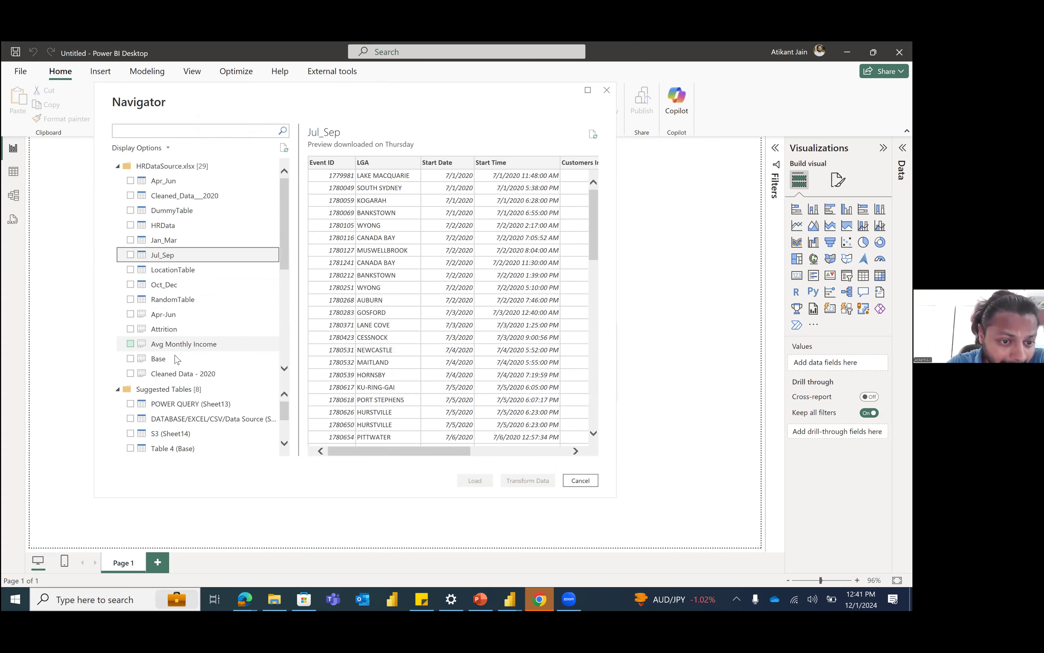
Step: Preview the Base sheet and load it directly into the report without transforming it
{"action": "left_click", "coordinate": [178, 360]}
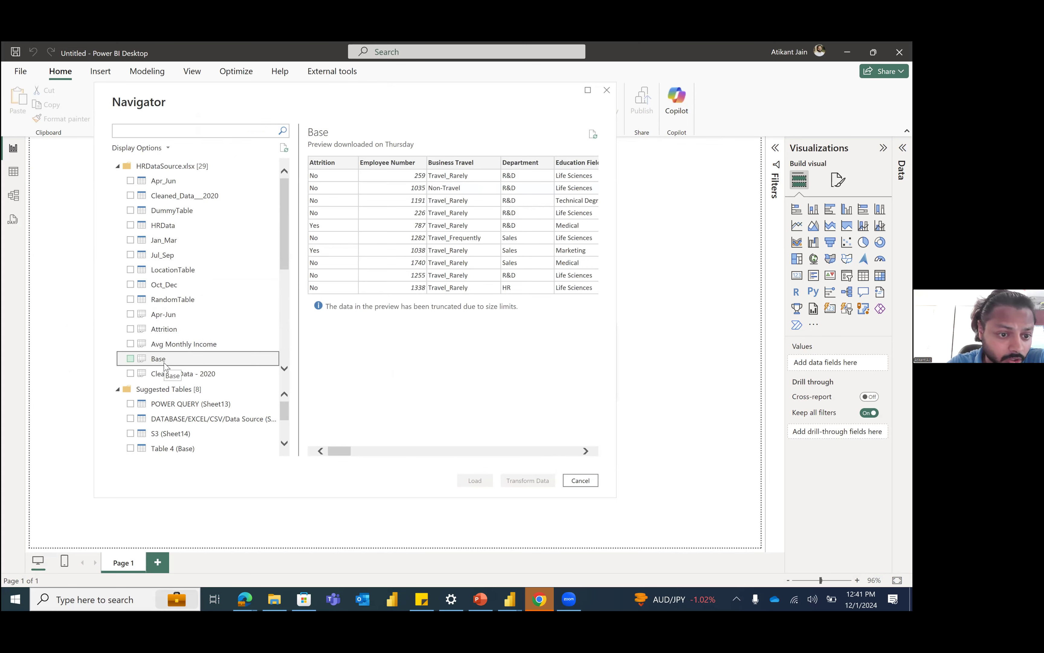
{"action": "left_click", "coordinate": [131, 359]}
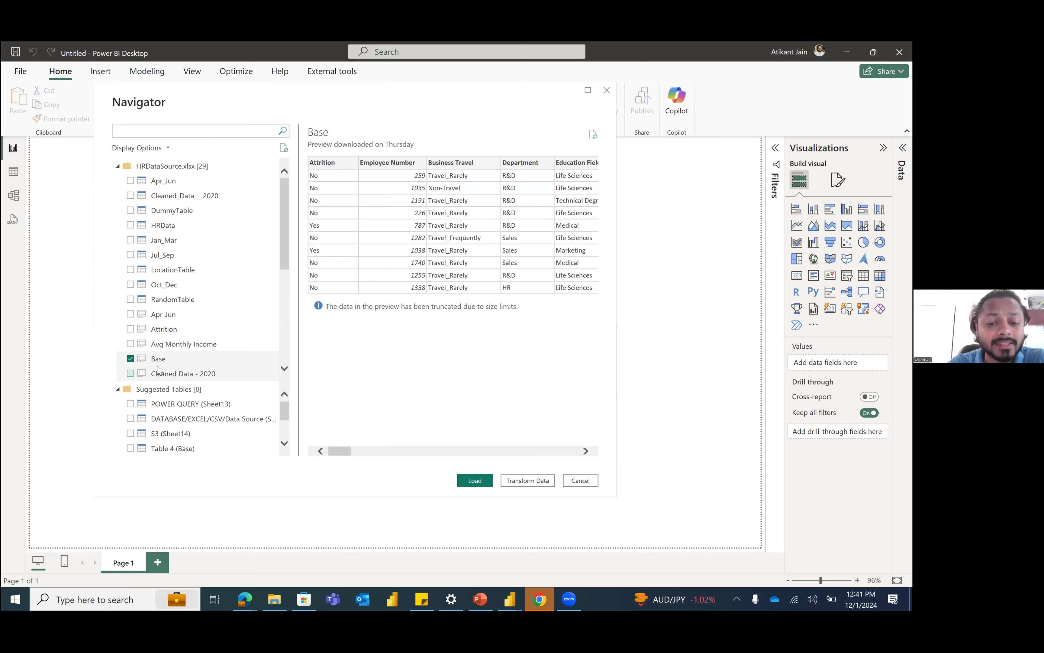
{"action": "left_click", "coordinate": [475, 481]}
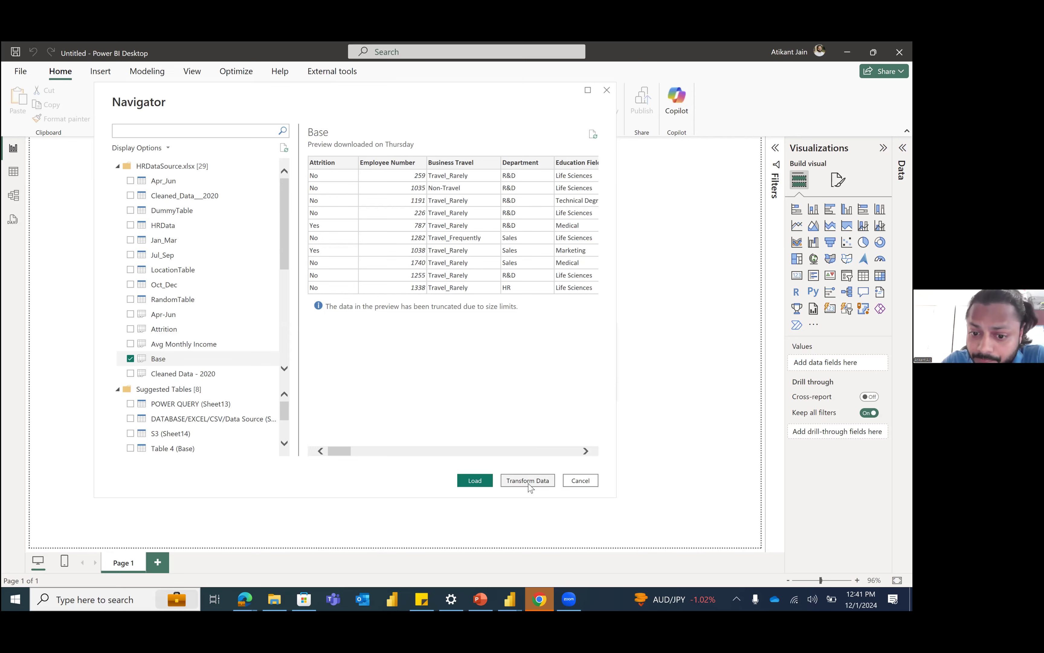
{"action": "left_click", "coordinate": [486, 485]}
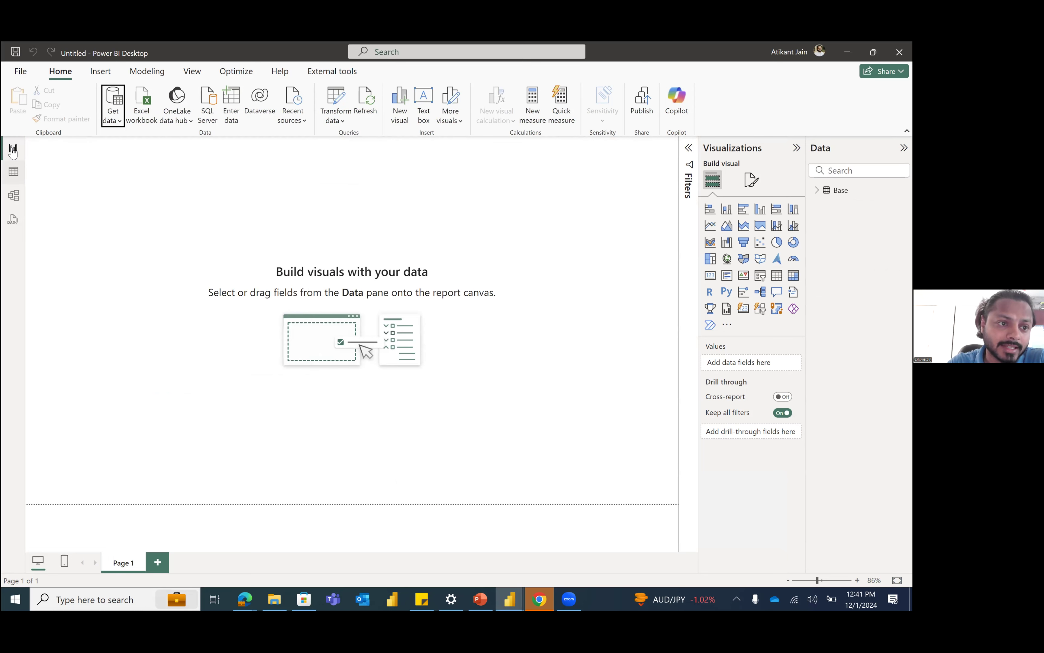
Step: Examine the loaded Base table's rows, columns and field list in the table view
{"action": "left_click", "coordinate": [14, 172]}
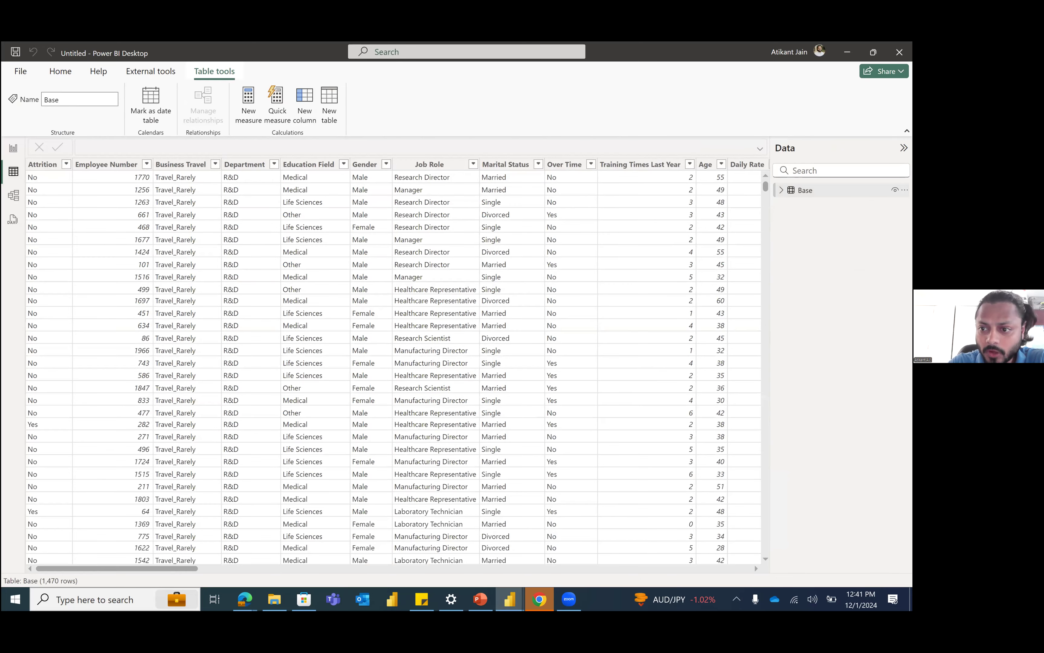
{"action": "left_click", "coordinate": [782, 190]}
{"action": "scroll", "coordinate": [837, 375], "scroll_direction": "down", "scroll_amount": 5}
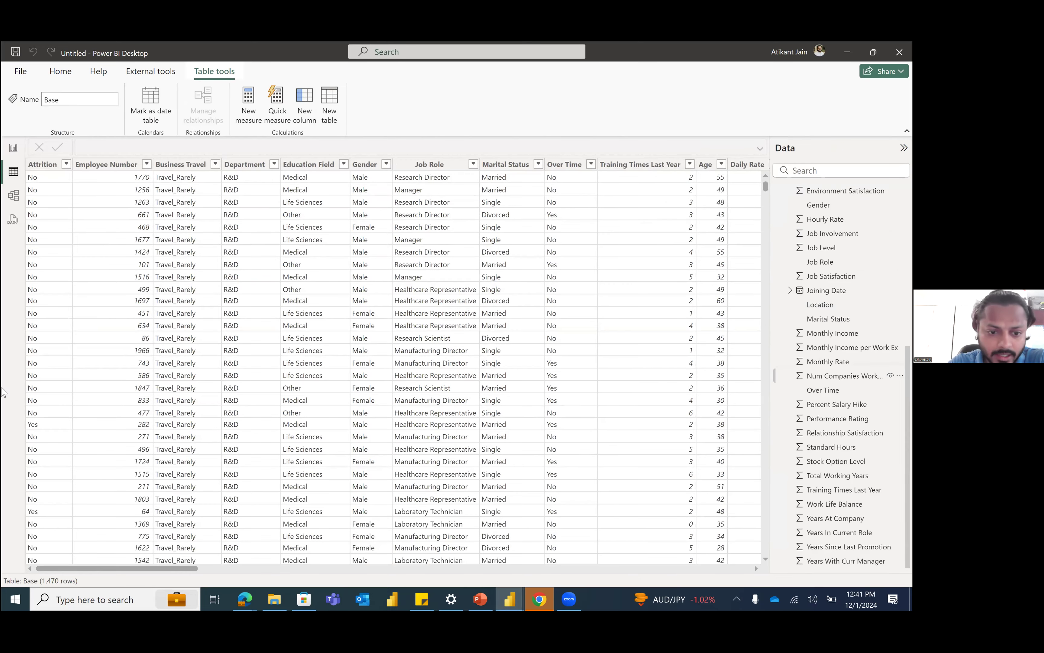
{"action": "scroll", "coordinate": [838, 375], "scroll_direction": "up", "scroll_amount": 5}
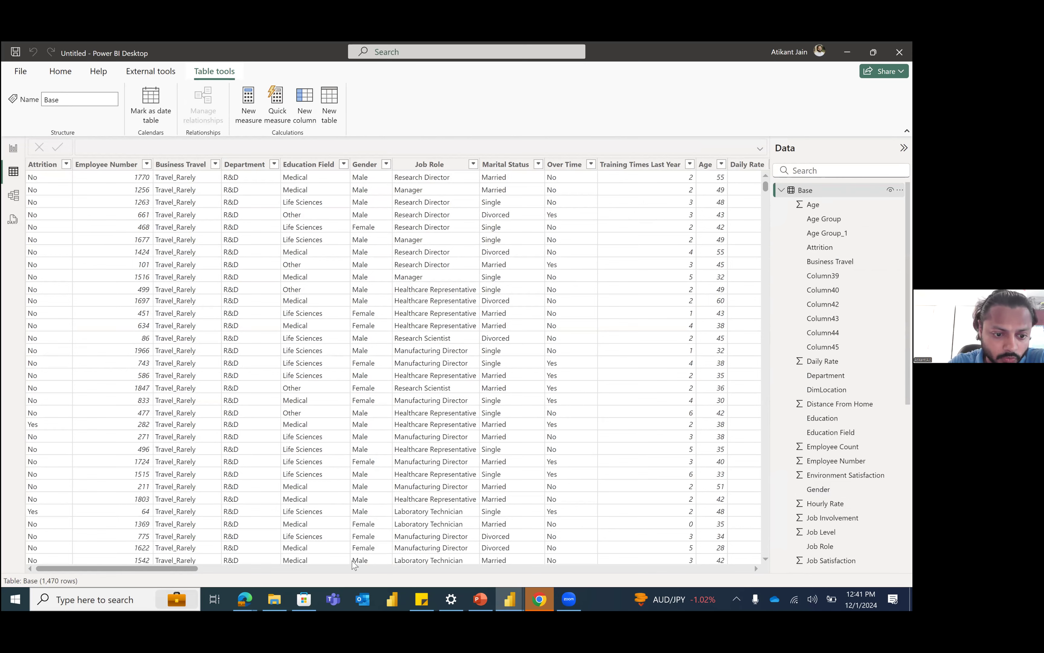
{"action": "scroll", "coordinate": [352, 561], "scroll_direction": "right", "scroll_amount": 2}
{"action": "left_click_drag", "start_coordinate": [138, 568], "coordinate": [117, 569]}
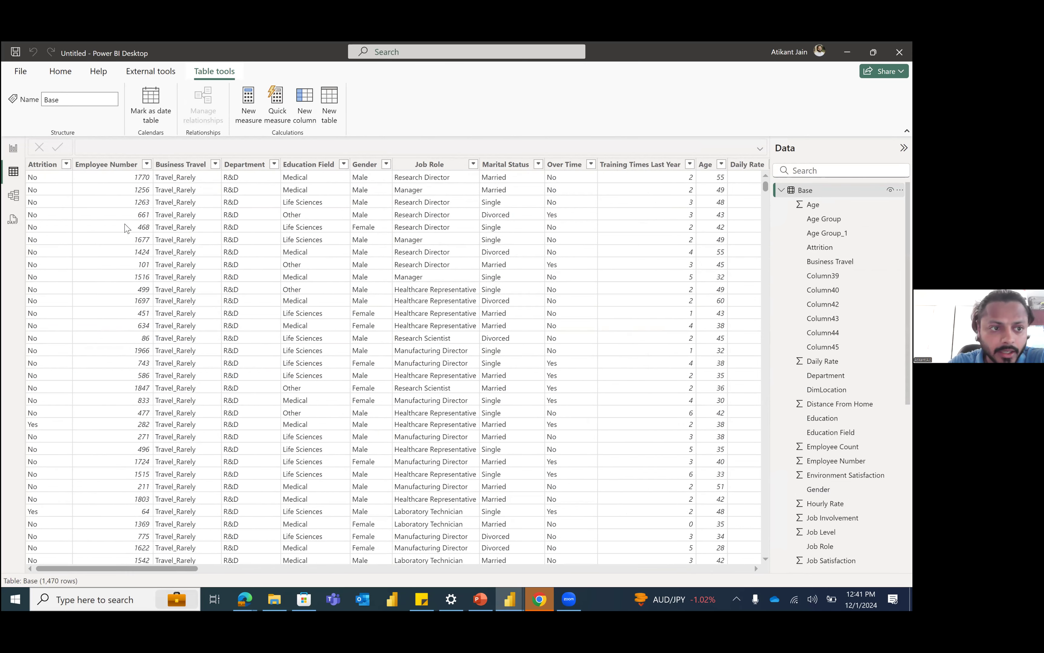
Step: Reposition the Base table card in the model view and check the Base table in the report view
{"action": "left_click", "coordinate": [11, 196]}
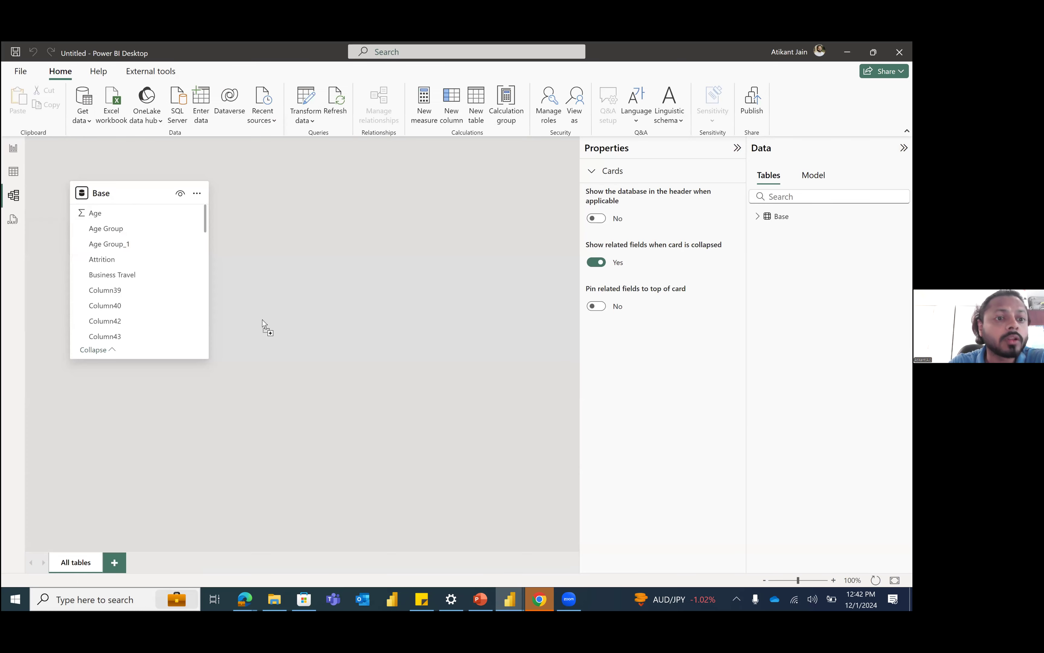
{"action": "left_click_drag", "start_coordinate": [117, 189], "coordinate": [138, 177]}
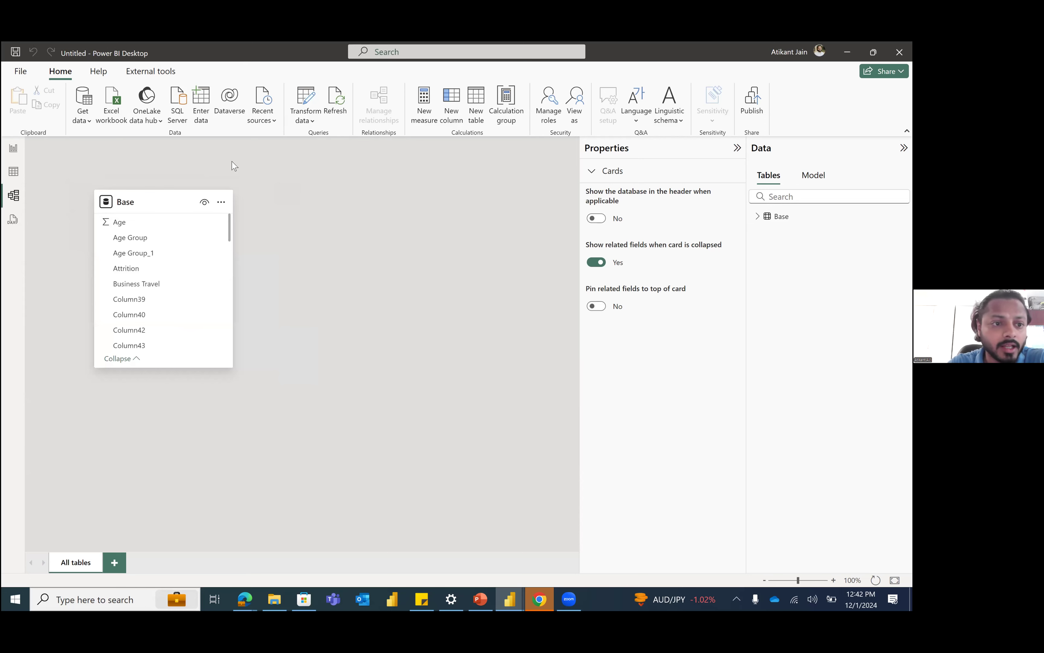
{"action": "left_click", "coordinate": [15, 151]}
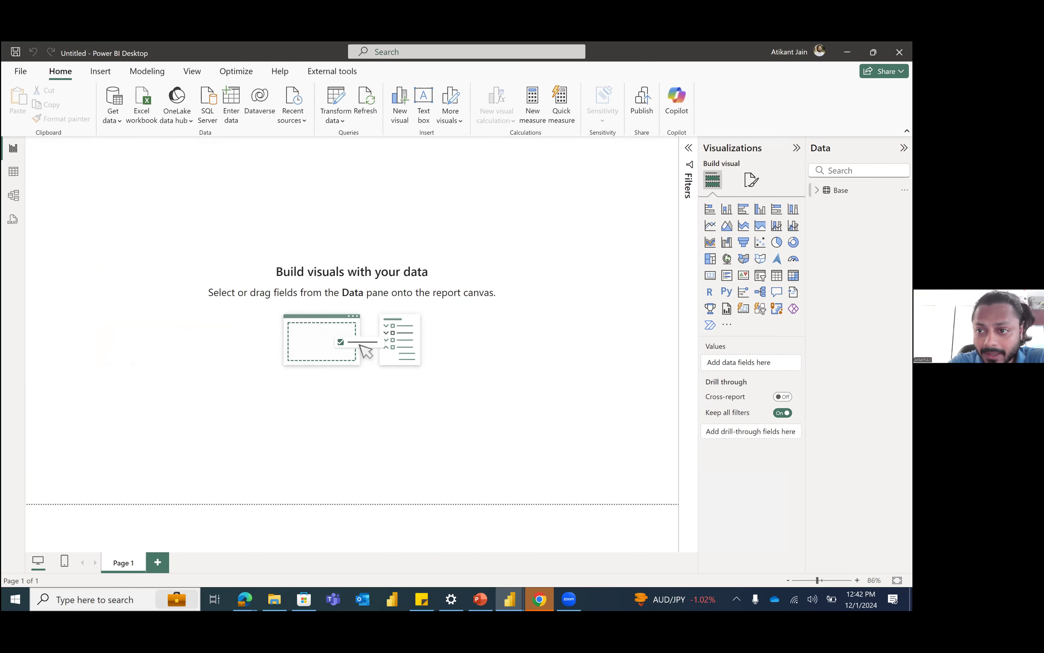
{"action": "left_click", "coordinate": [841, 190]}
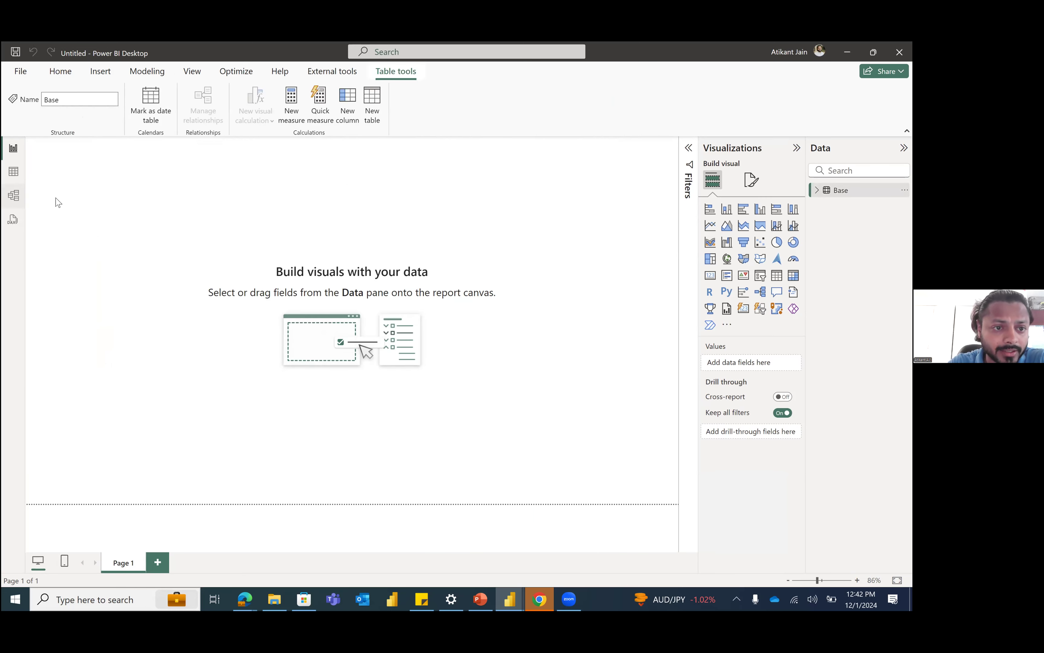
{"action": "left_click", "coordinate": [14, 195]}
{"action": "mouse_move", "coordinate": [168, 199]}
{"action": "left_mouse_down"}
{"action": "mouse_move", "coordinate": [188, 219]}
{"action": "mouse_move", "coordinate": [171, 187]}
{"action": "left_mouse_up"}
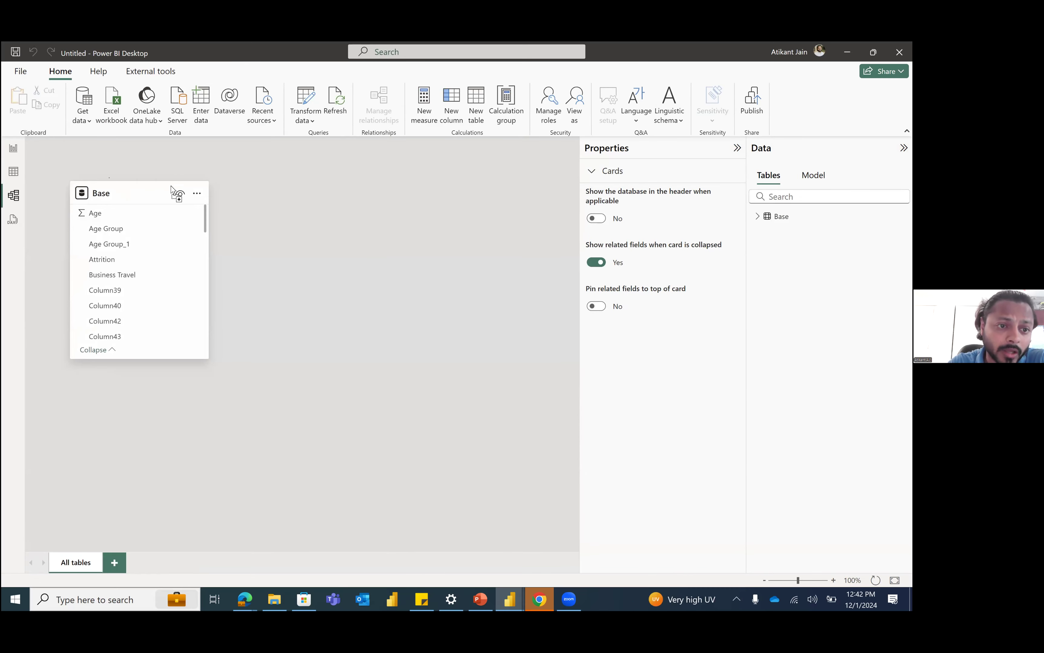
Step: Look at the DAX query view, dismissing its introduction, and go through the report, table and model views again
{"action": "left_click", "coordinate": [12, 218]}
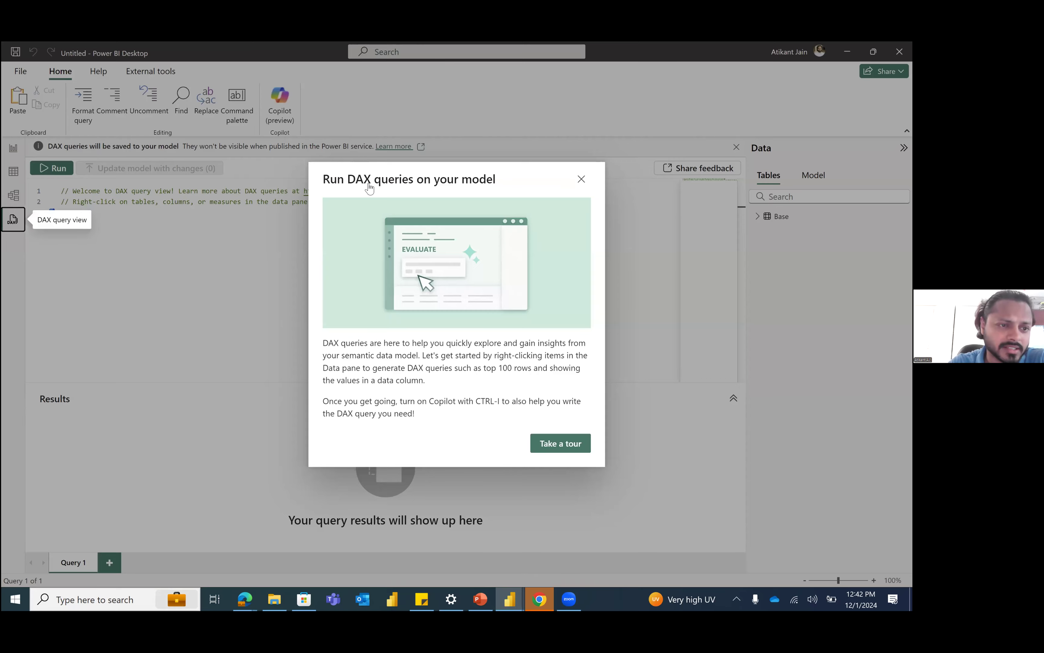
{"action": "key", "text": "Escape"}
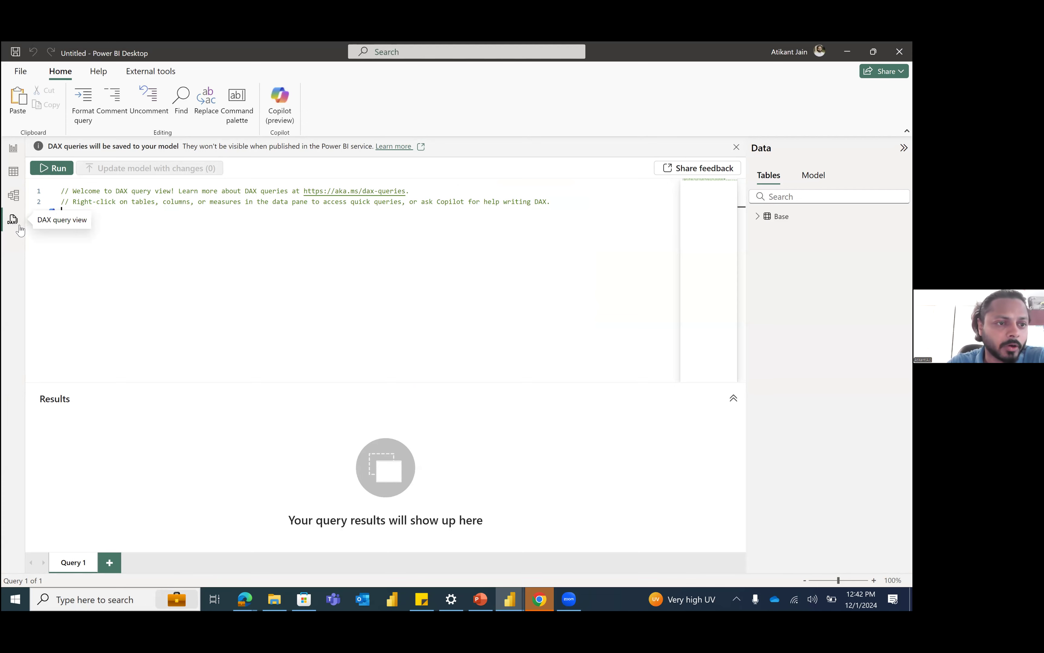
{"action": "left_click", "coordinate": [13, 148]}
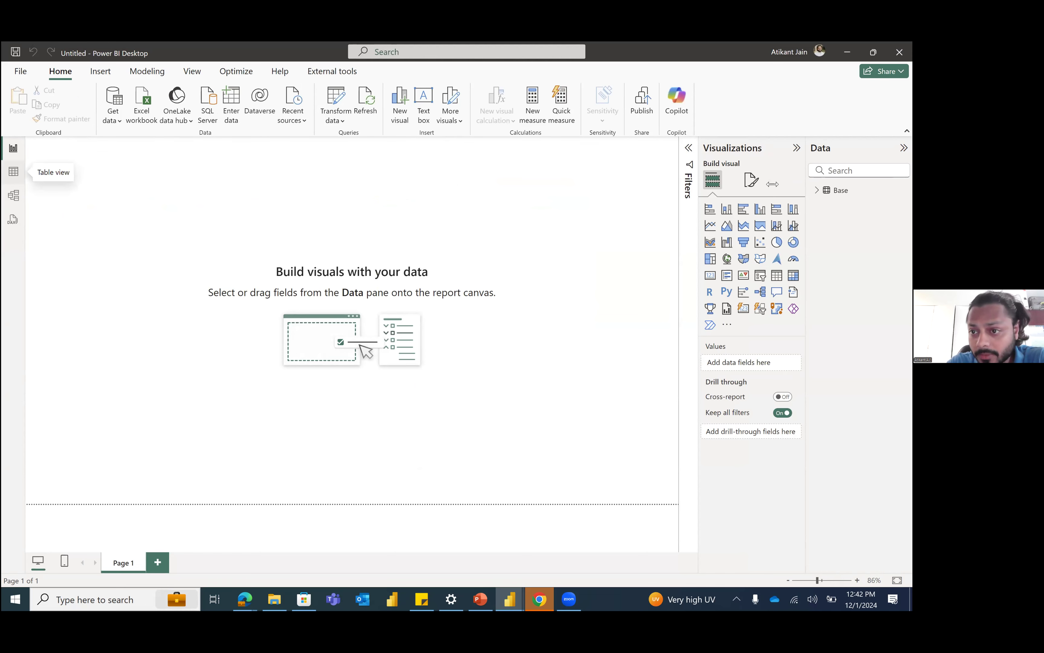
{"action": "left_click", "coordinate": [13, 171]}
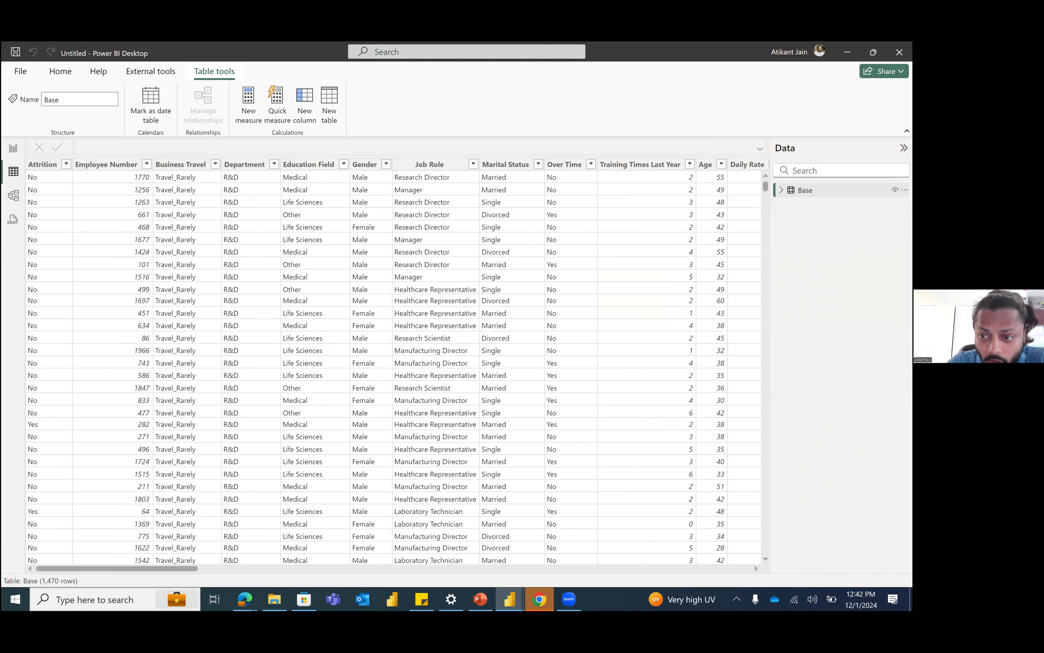
{"action": "left_click", "coordinate": [13, 196]}
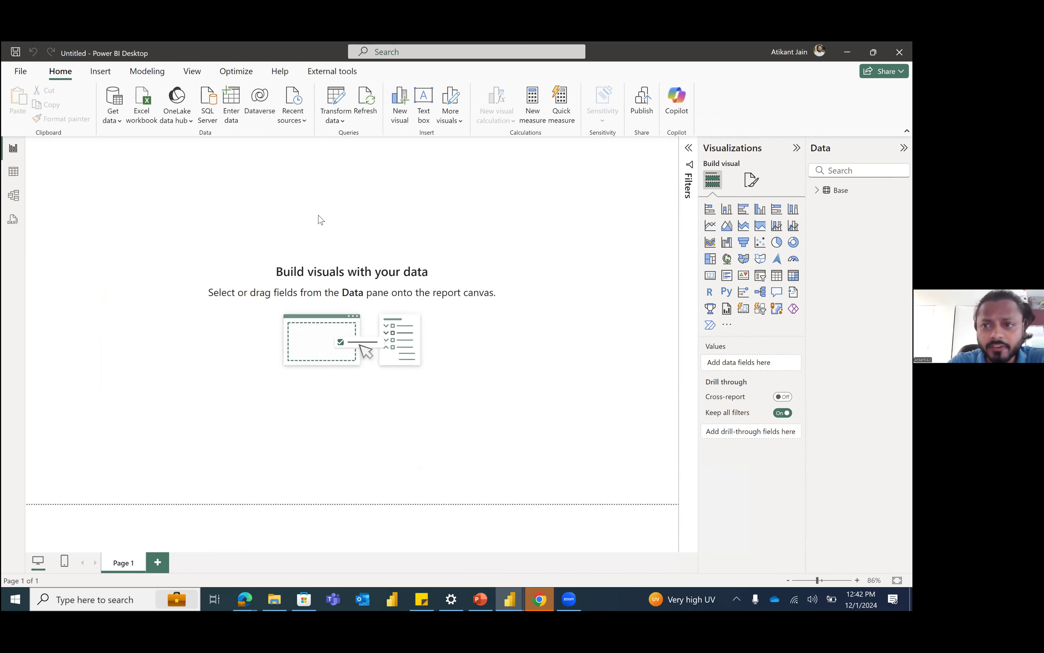
Step: Try collapsing and expanding the Visualizations pane in the report view
{"action": "left_click", "coordinate": [738, 151]}
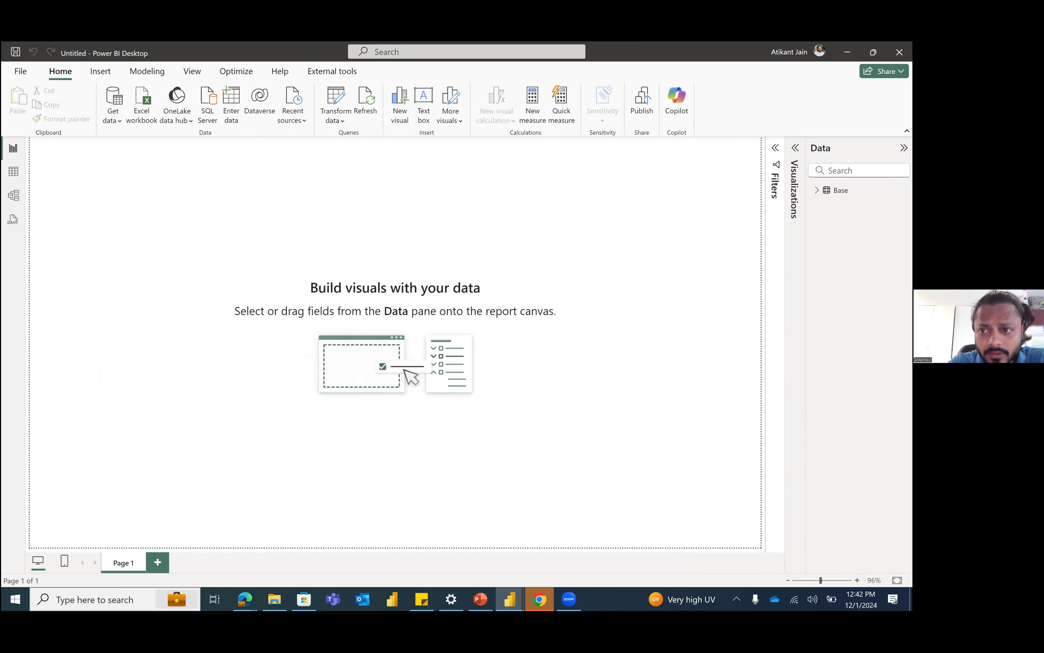
{"action": "left_click", "coordinate": [795, 186]}
{"action": "left_click", "coordinate": [756, 151]}
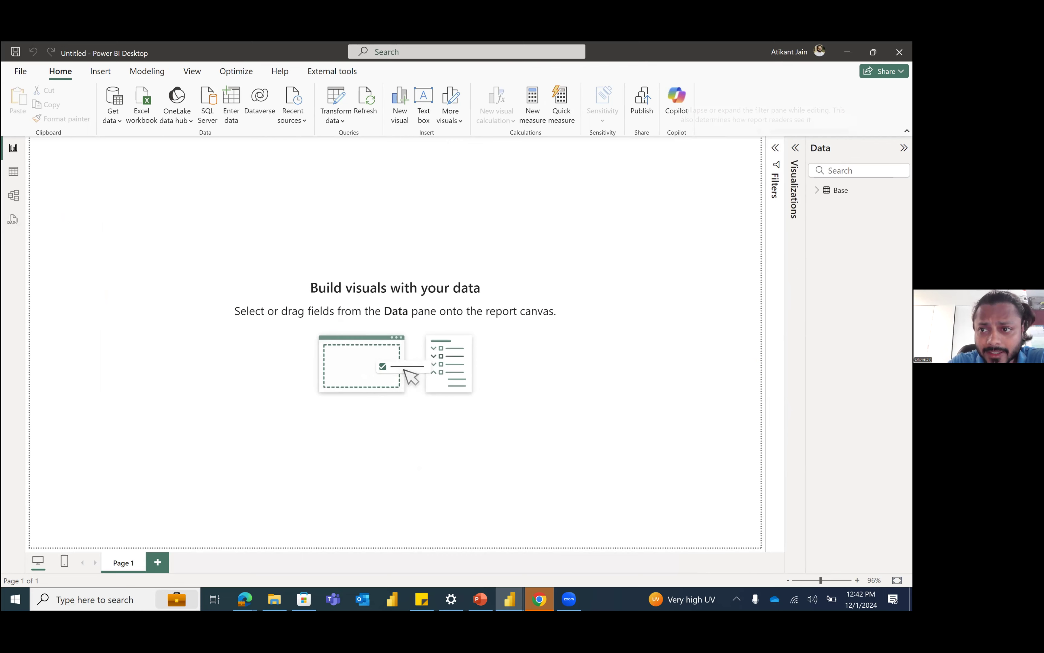
{"action": "left_click", "coordinate": [795, 149]}
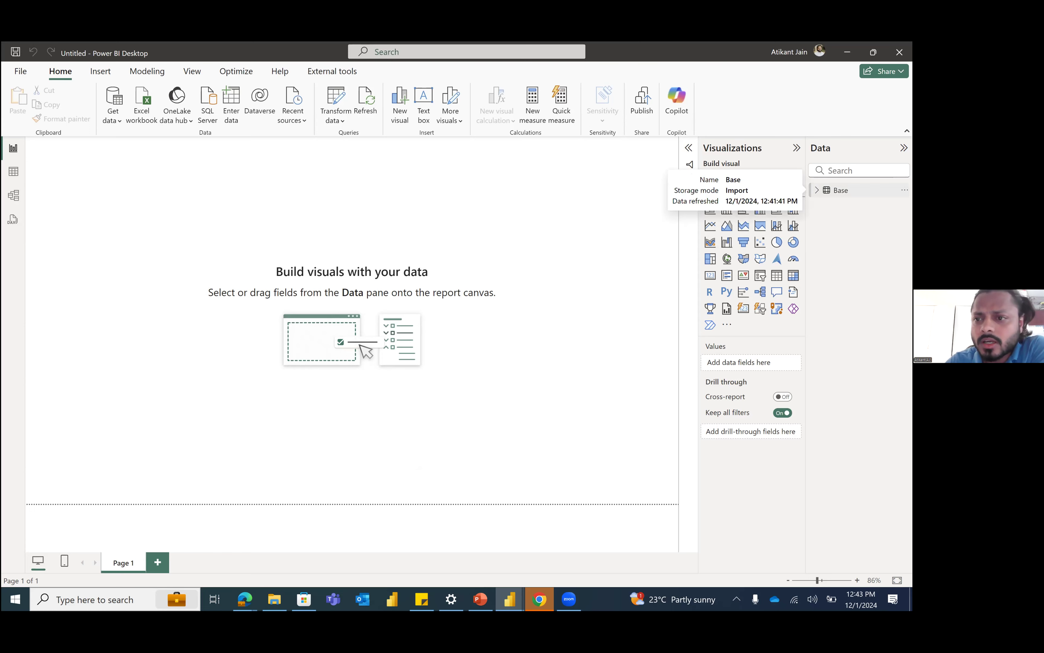
Step: Show the Base table's fields in a wider Data pane and place an empty matrix visual near the page's upper-left corner
{"action": "left_click", "coordinate": [817, 190]}
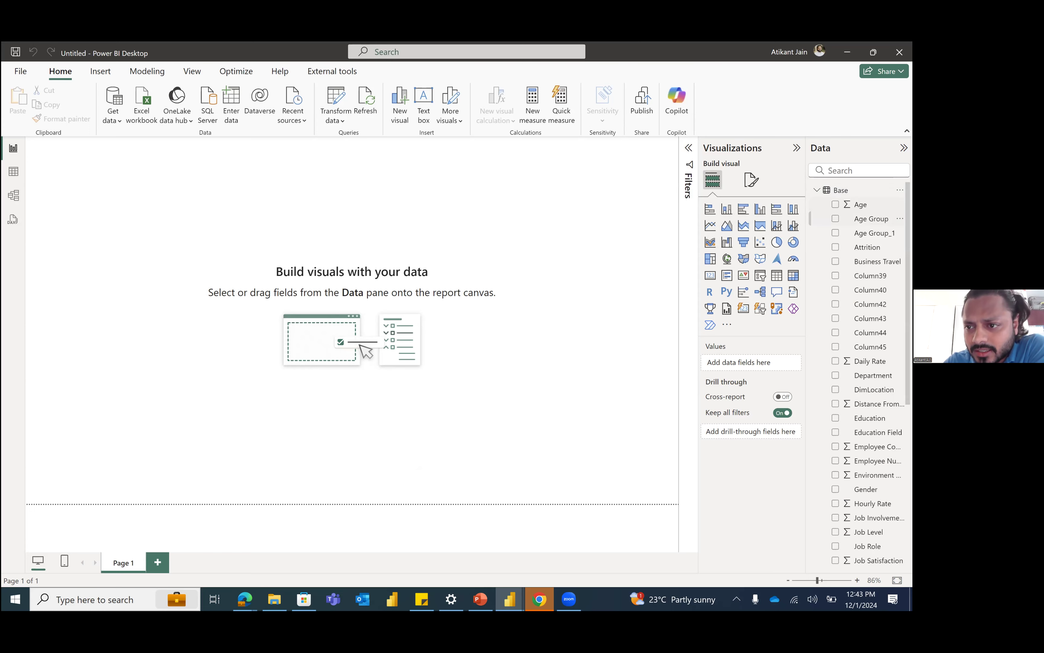
{"action": "left_click_drag", "start_coordinate": [715, 196], "coordinate": [597, 349]}
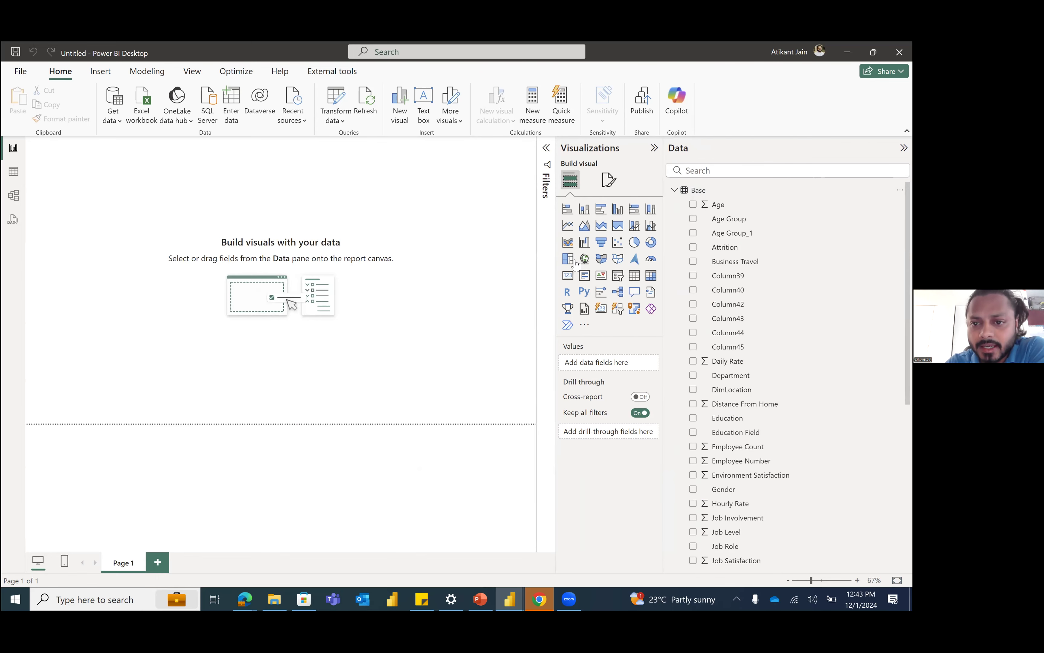
{"action": "left_click", "coordinate": [650, 276]}
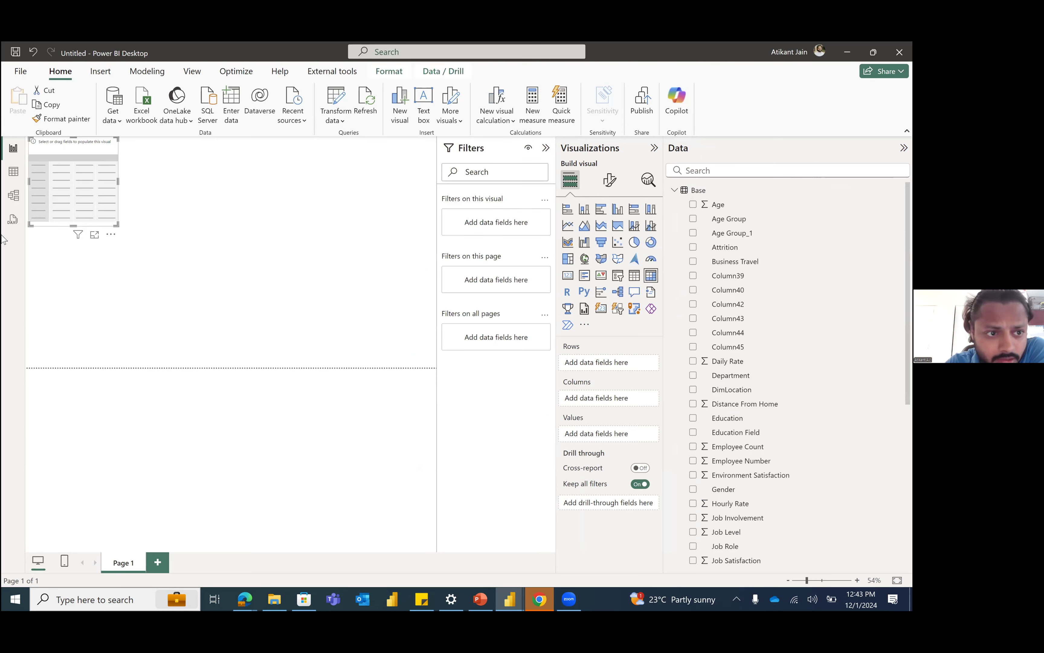
{"action": "mouse_move", "coordinate": [41, 161]}
{"action": "left_mouse_down"}
{"action": "mouse_move", "coordinate": [98, 238]}
{"action": "mouse_move", "coordinate": [79, 191]}
{"action": "left_mouse_up"}
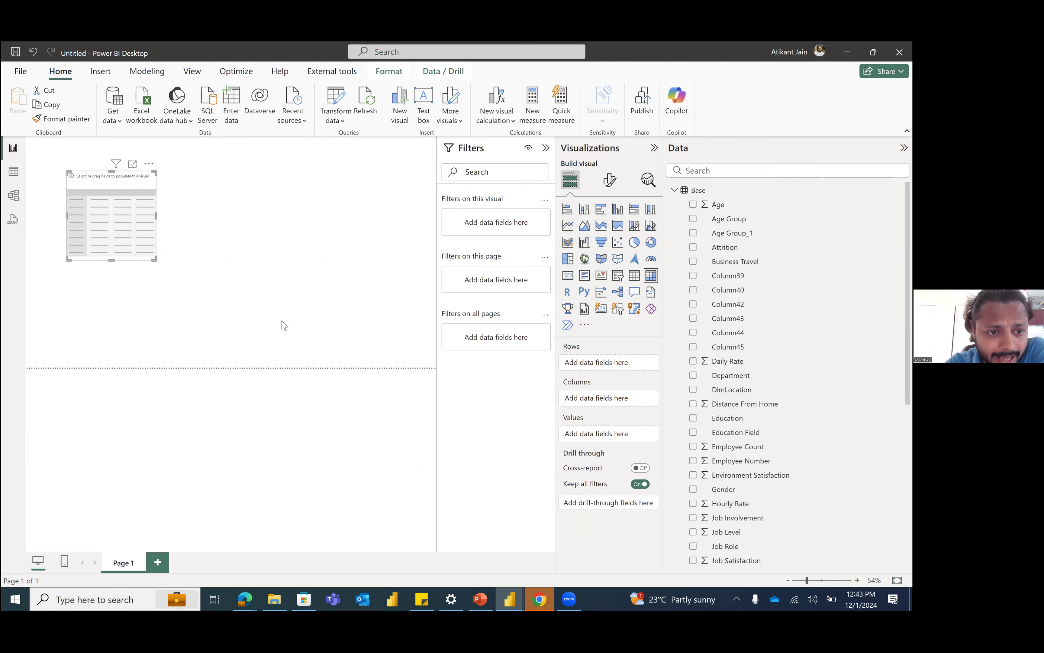
Step: Search the Base fields for "job r" and add Job Role to the matrix as its rows
{"action": "scroll", "coordinate": [751, 404], "scroll_direction": "down", "scroll_amount": 7}
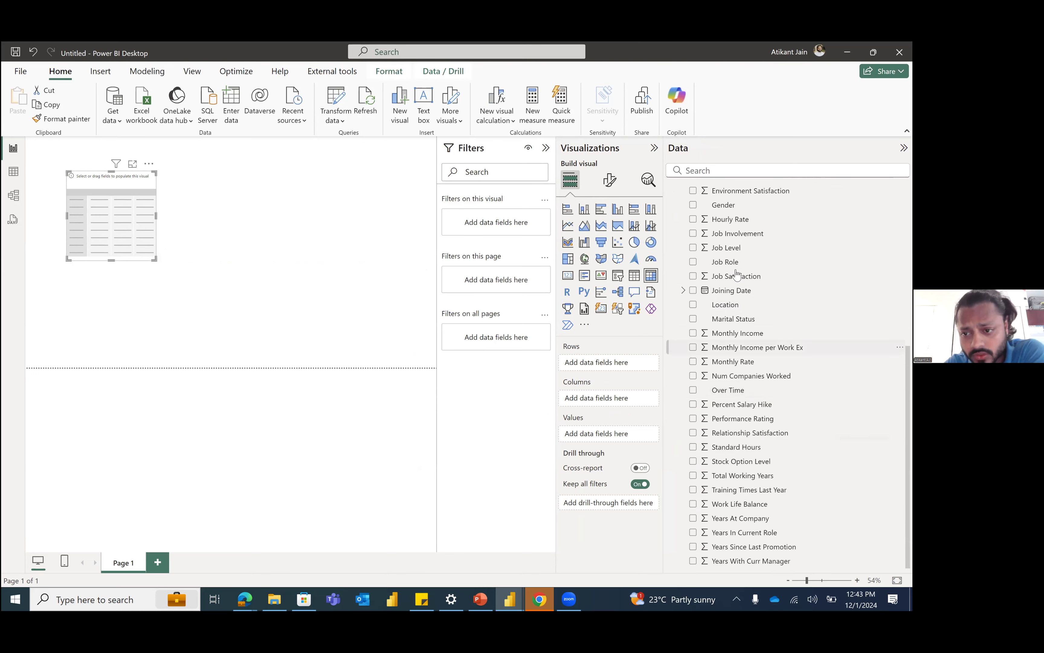
{"action": "left_click", "coordinate": [765, 169]}
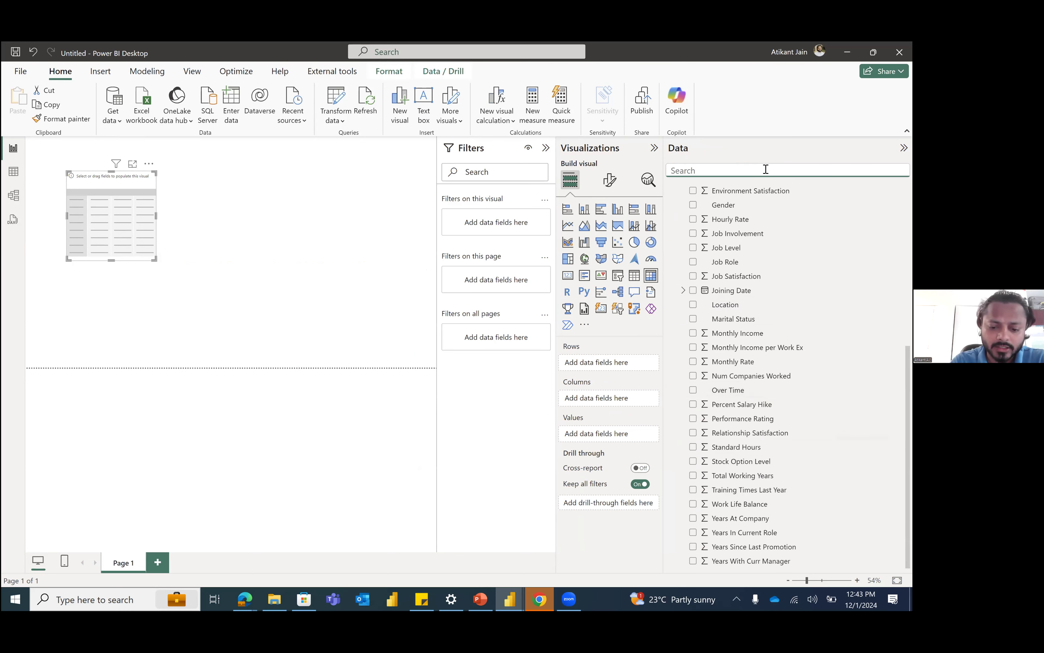
{"action": "type", "text": "job r"}
{"action": "left_click_drag", "start_coordinate": [587, 275], "coordinate": [104, 207]}
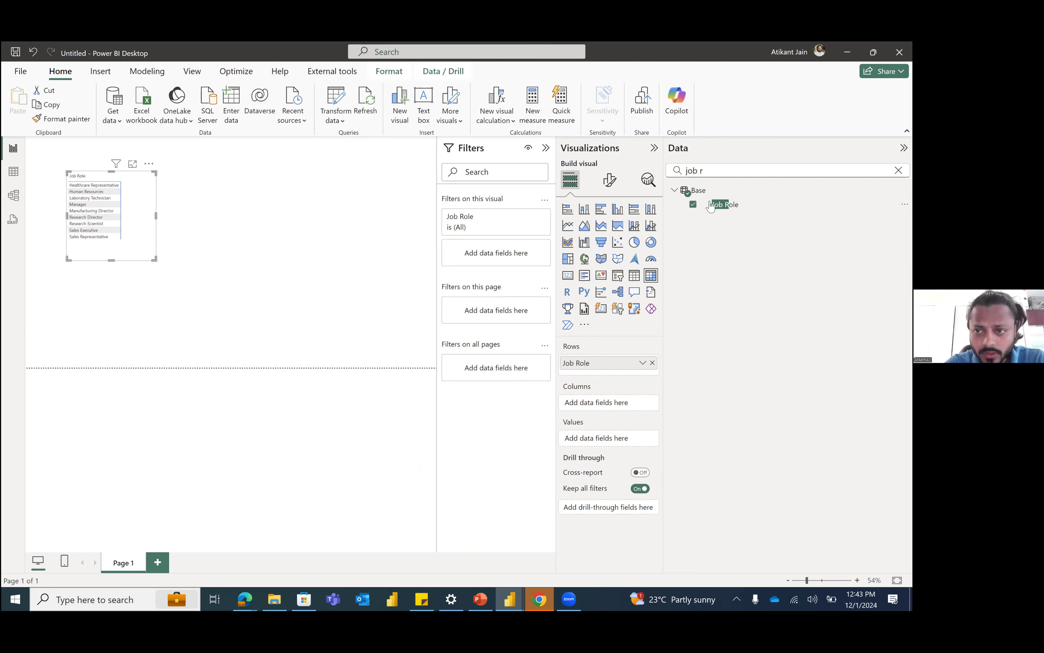
Step: Search the fields for "emp" and add Employee Count to the matrix as its values
{"action": "triple_click", "coordinate": [716, 173]}
{"action": "type", "text": "emp"}
{"action": "left_click_drag", "start_coordinate": [763, 207], "coordinate": [634, 443]}
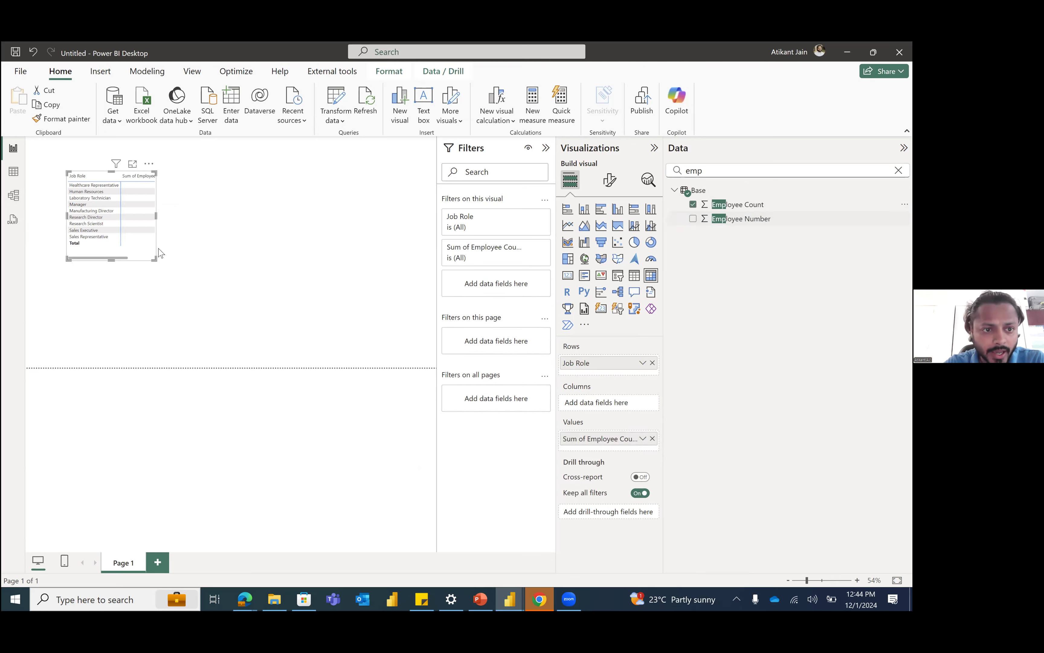
Step: Enlarge and reposition the matrix so both columns fit, and sort it by Sum of Employee Count in descending order
{"action": "left_click_drag", "start_coordinate": [154, 259], "coordinate": [229, 269]}
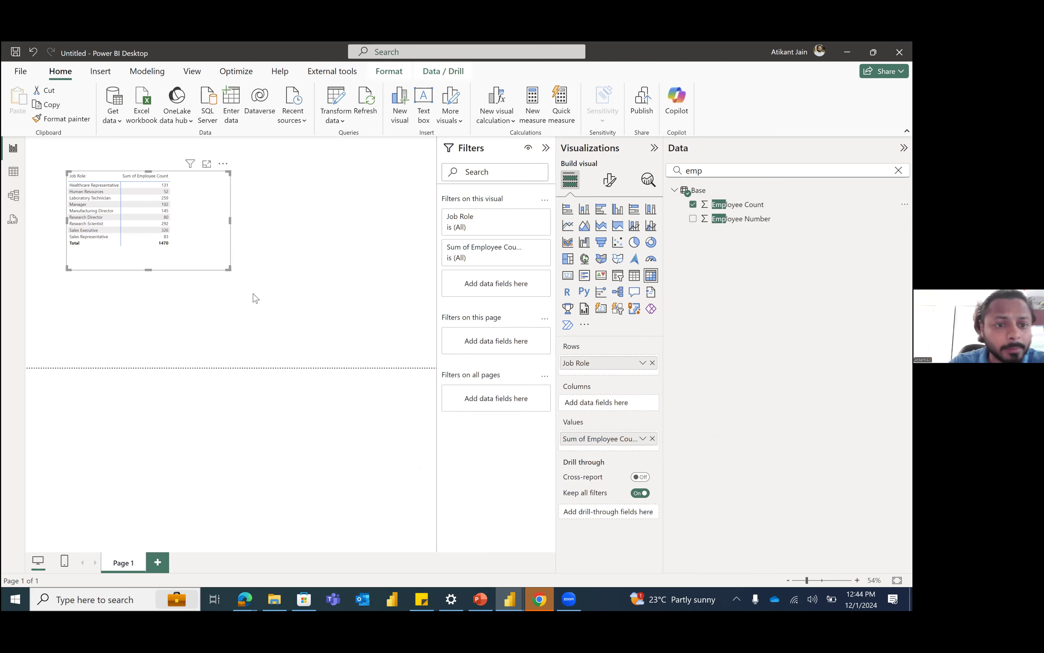
{"action": "left_click_drag", "start_coordinate": [159, 245], "coordinate": [218, 276]}
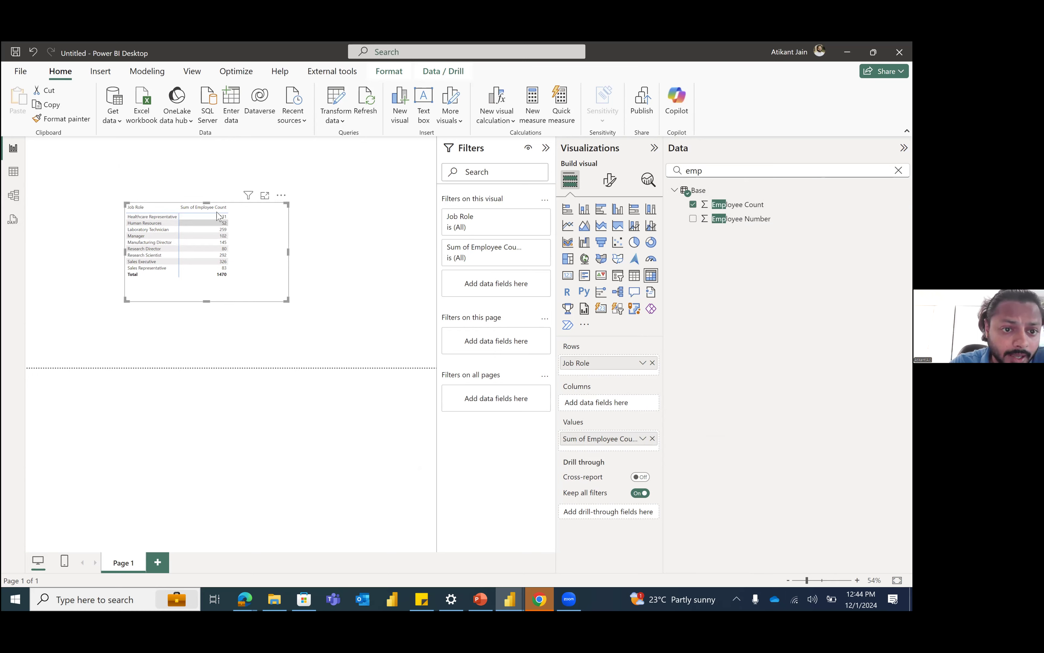
{"action": "left_click", "coordinate": [203, 212]}
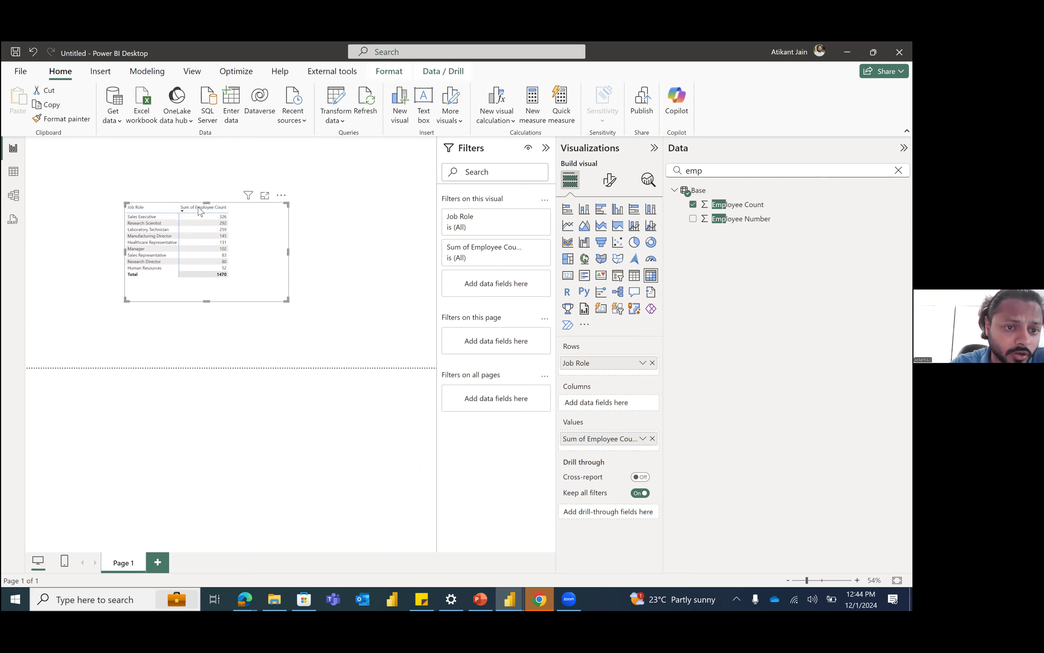
{"action": "left_click", "coordinate": [201, 211]}
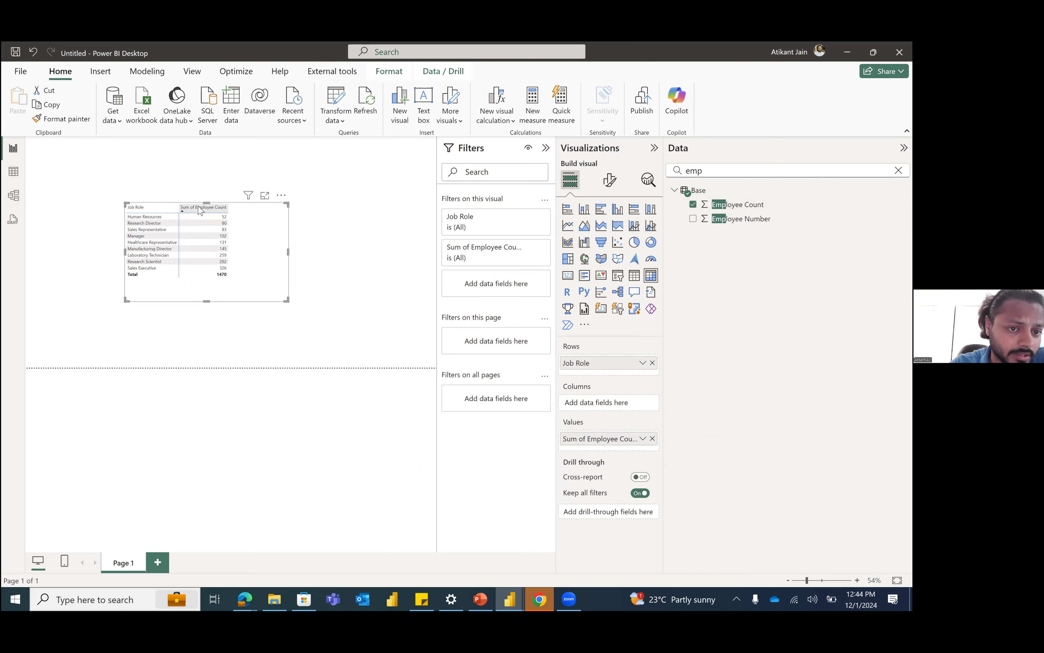
{"action": "left_click", "coordinate": [201, 210]}
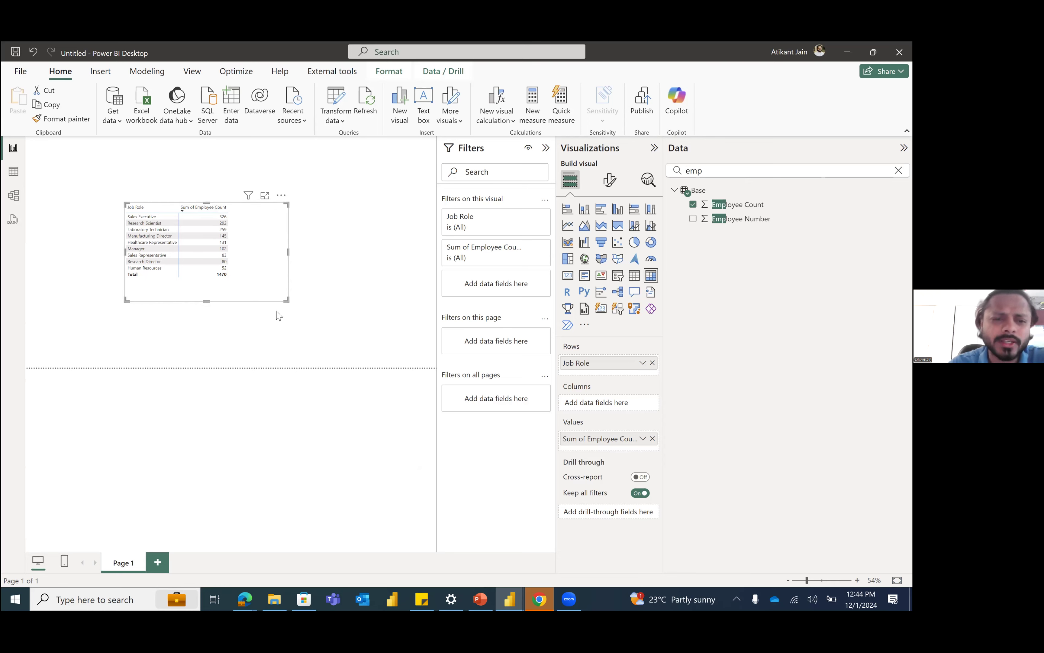
Step: Move the matrix back near the page's upper-left corner and deselect it
{"action": "left_click_drag", "start_coordinate": [274, 291], "coordinate": [216, 269]}
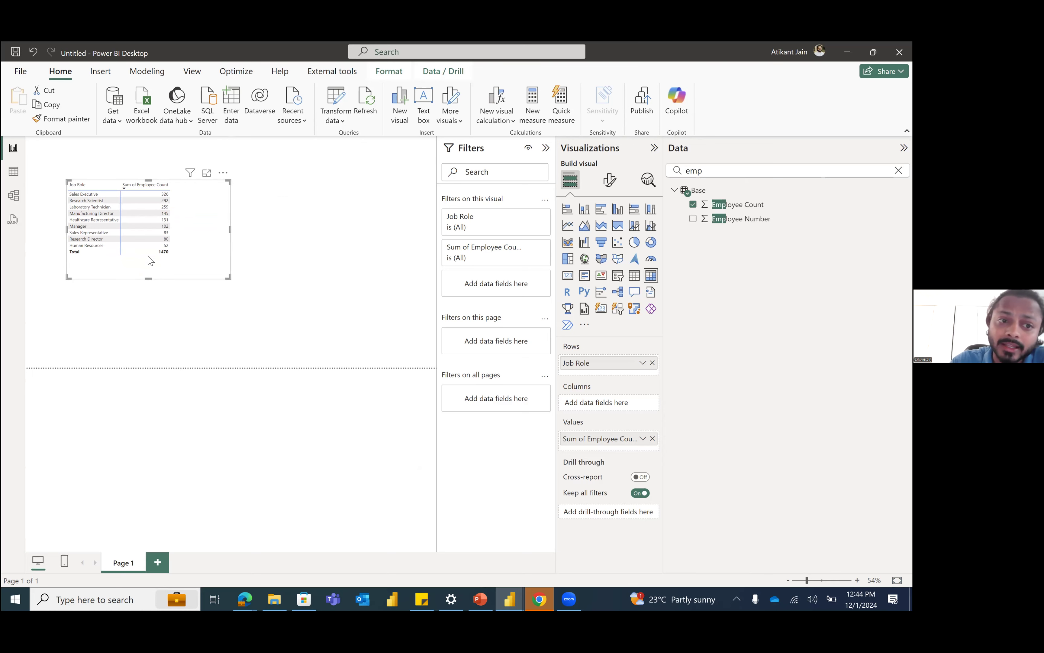
{"action": "right_click", "coordinate": [179, 216]}
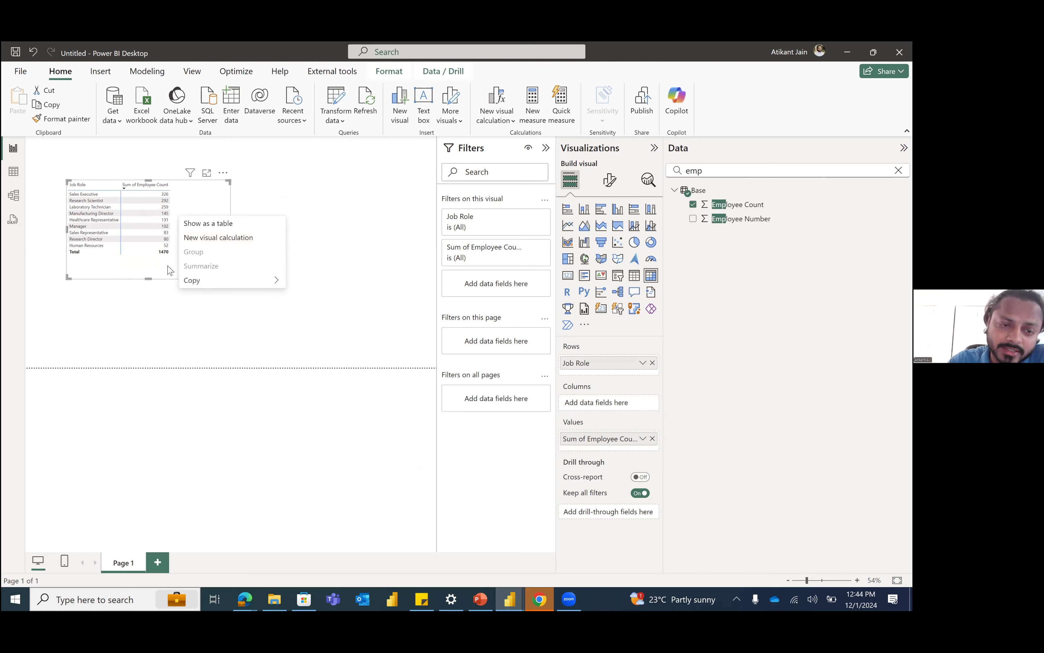
{"action": "left_click", "coordinate": [267, 216]}
{"action": "mouse_move", "coordinate": [183, 225]}
{"action": "left_mouse_down"}
{"action": "mouse_move", "coordinate": [229, 231]}
{"action": "mouse_move", "coordinate": [192, 222]}
{"action": "left_mouse_up"}
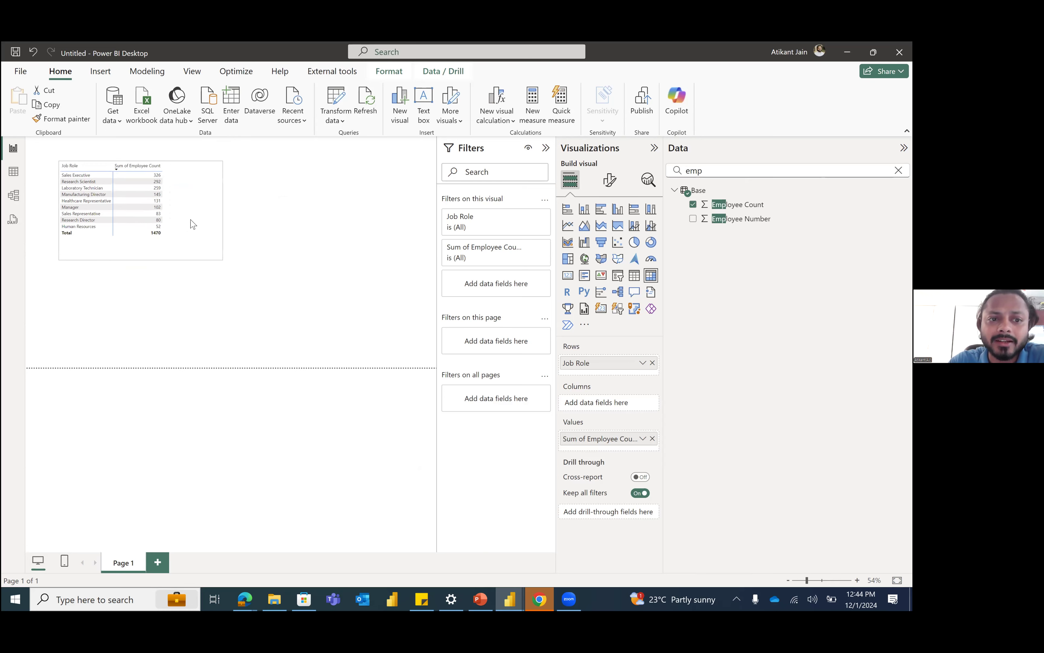
{"action": "left_click", "coordinate": [325, 224]}
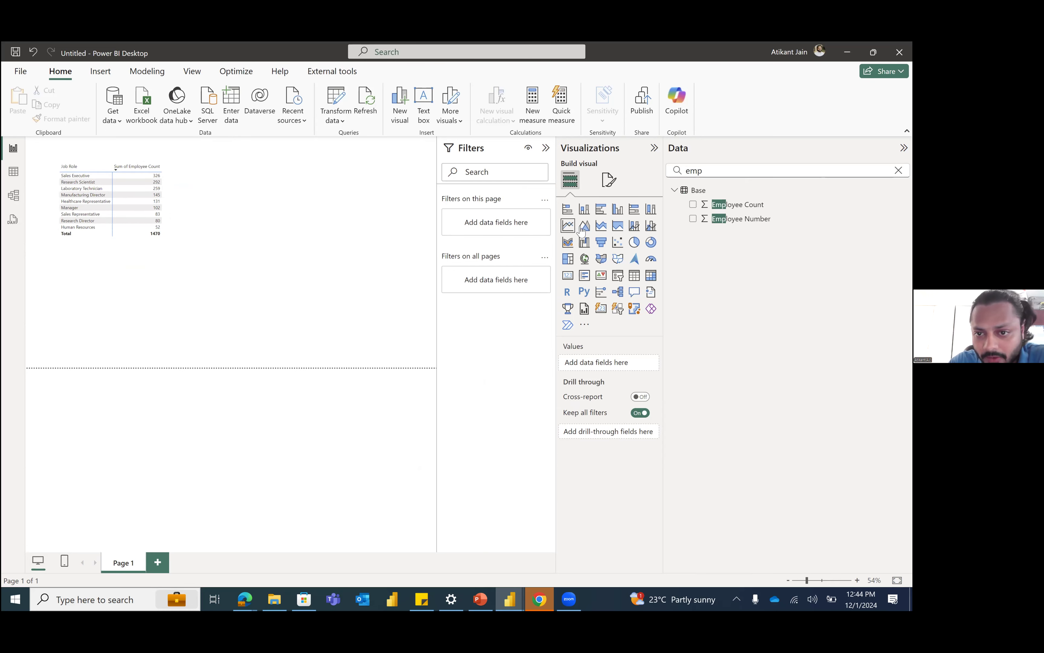
Step: Add a stacked bar chart beside the matrix, search the fields for "job r" and put Job Role on its Y-axis
{"action": "left_click", "coordinate": [567, 212]}
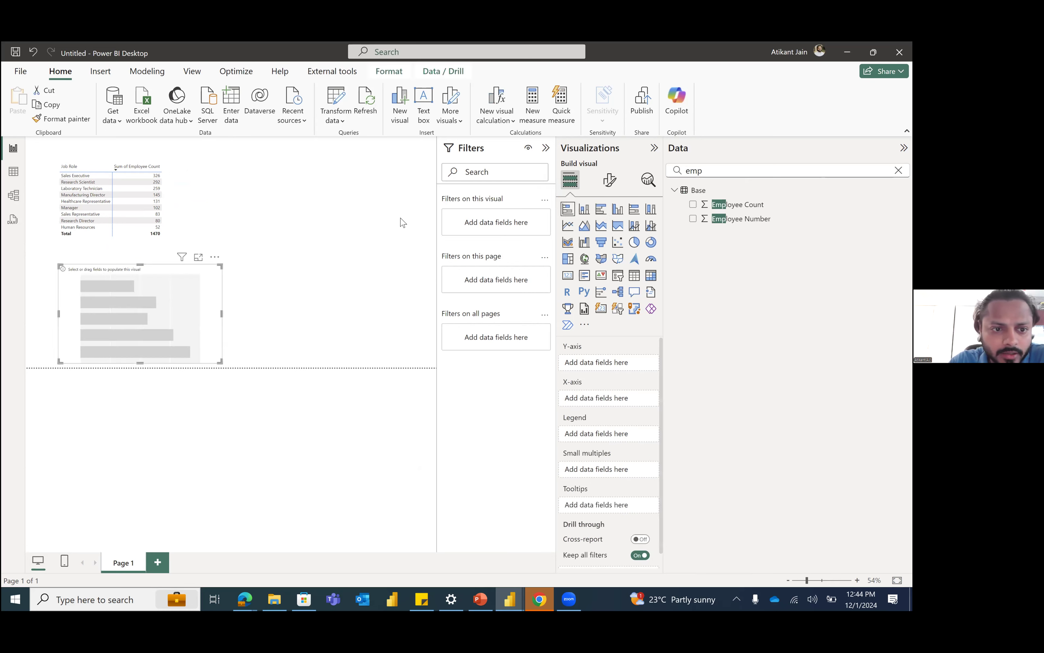
{"action": "double_click", "coordinate": [749, 170]}
{"action": "type", "text": "job r"}
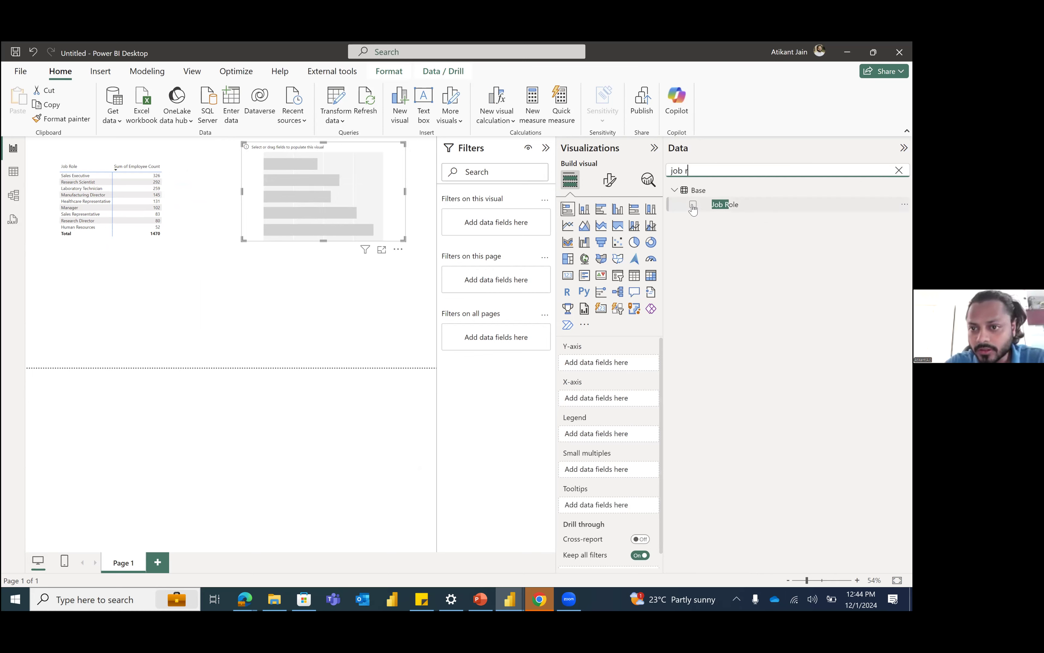
{"action": "left_click", "coordinate": [693, 204]}
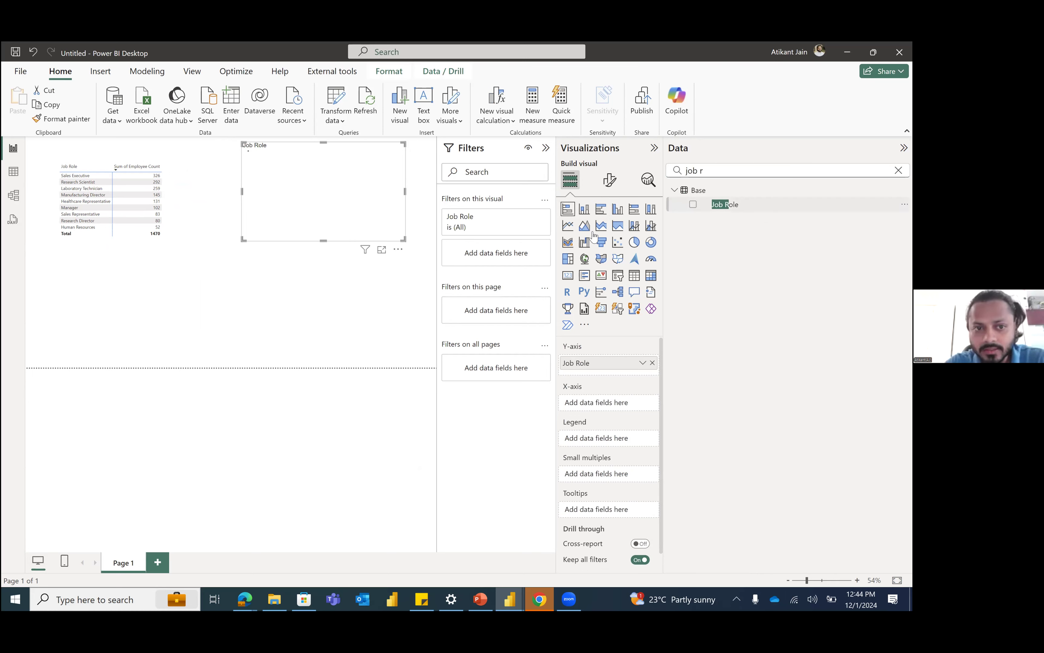
Step: Search the fields for "emp" and add Employee Count to the bar chart's X-axis
{"action": "double_click", "coordinate": [712, 171]}
{"action": "key", "text": "ctrl+a"}
{"action": "type", "text": "emp"}
{"action": "left_click", "coordinate": [694, 205]}
Step: Enlarge the bar chart across most of the page and turn on its data labels
{"action": "left_click_drag", "start_coordinate": [243, 239], "coordinate": [12, 339]}
{"action": "left_click_drag", "start_coordinate": [305, 320], "coordinate": [335, 329]}
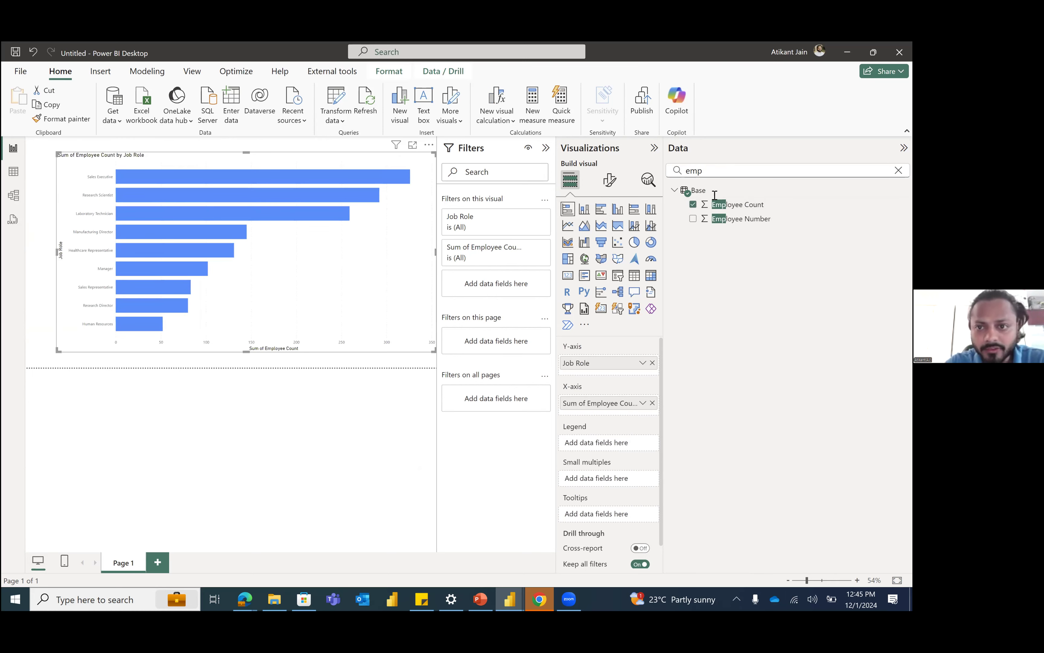
{"action": "left_click", "coordinate": [607, 182]}
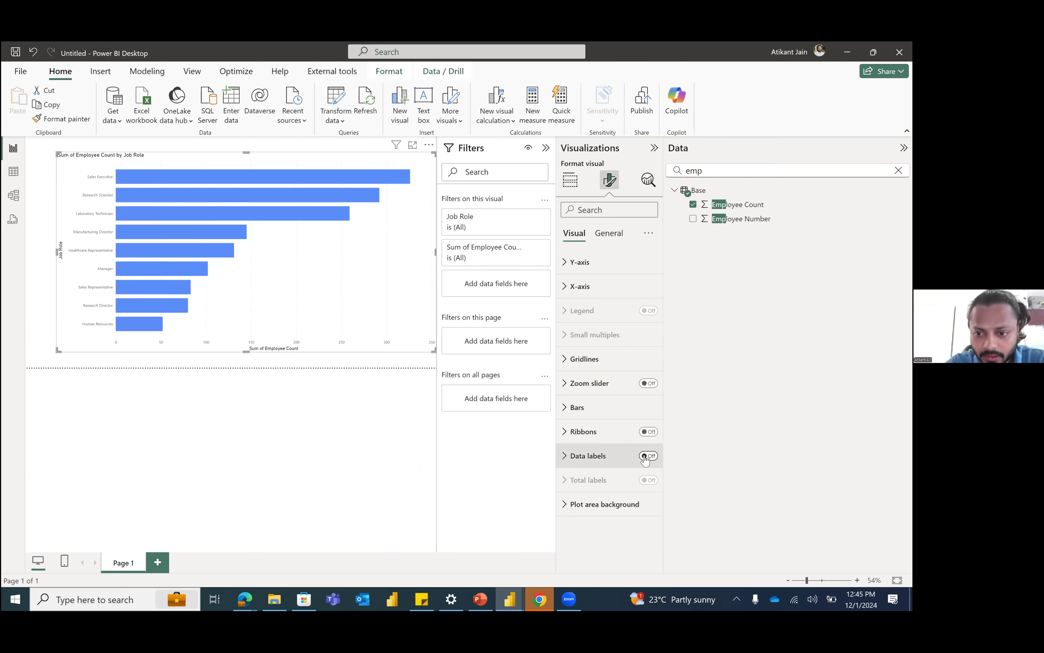
{"action": "left_click", "coordinate": [646, 456]}
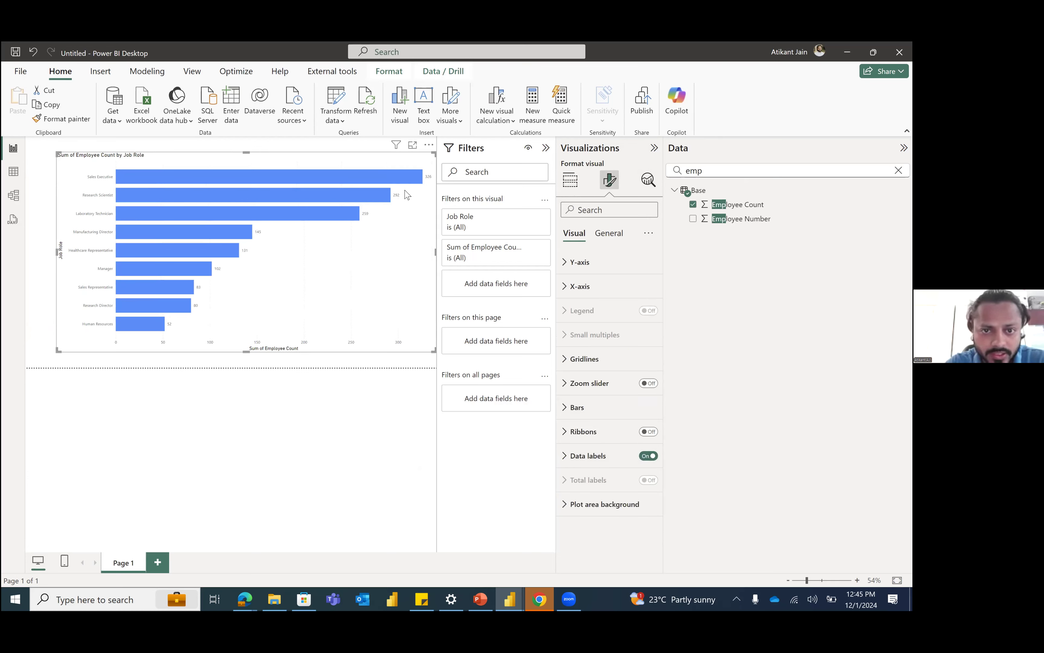
Step: Collapse the Filters, Visualizations and Data panes and shrink the bar chart to about two-thirds of the page width
{"action": "left_click", "coordinate": [546, 148]}
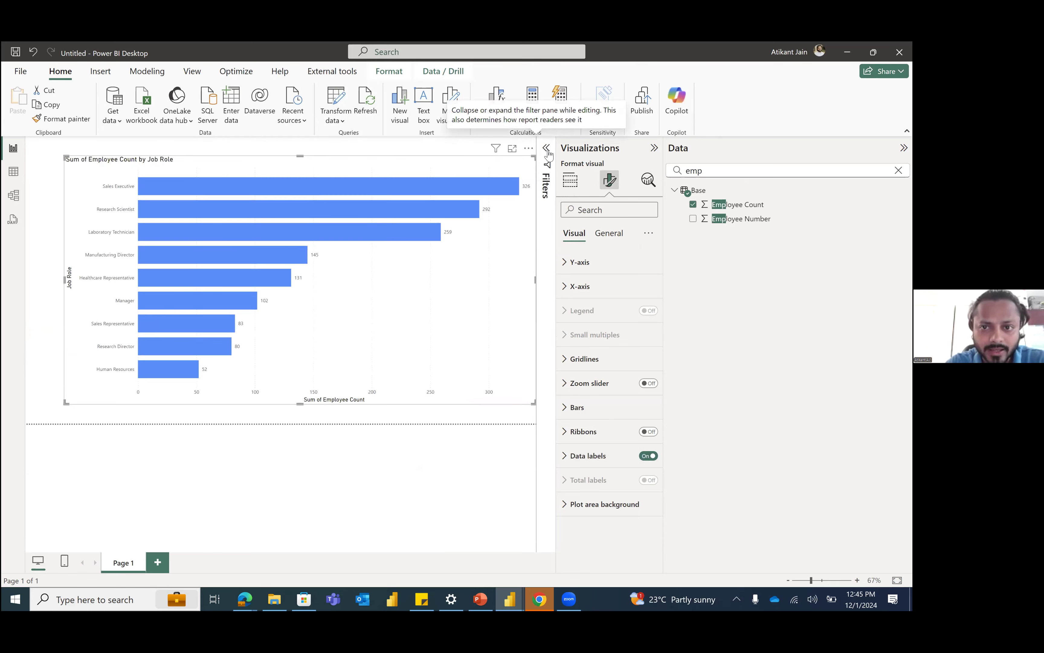
{"action": "left_click", "coordinate": [654, 148]}
{"action": "left_click", "coordinate": [903, 148]}
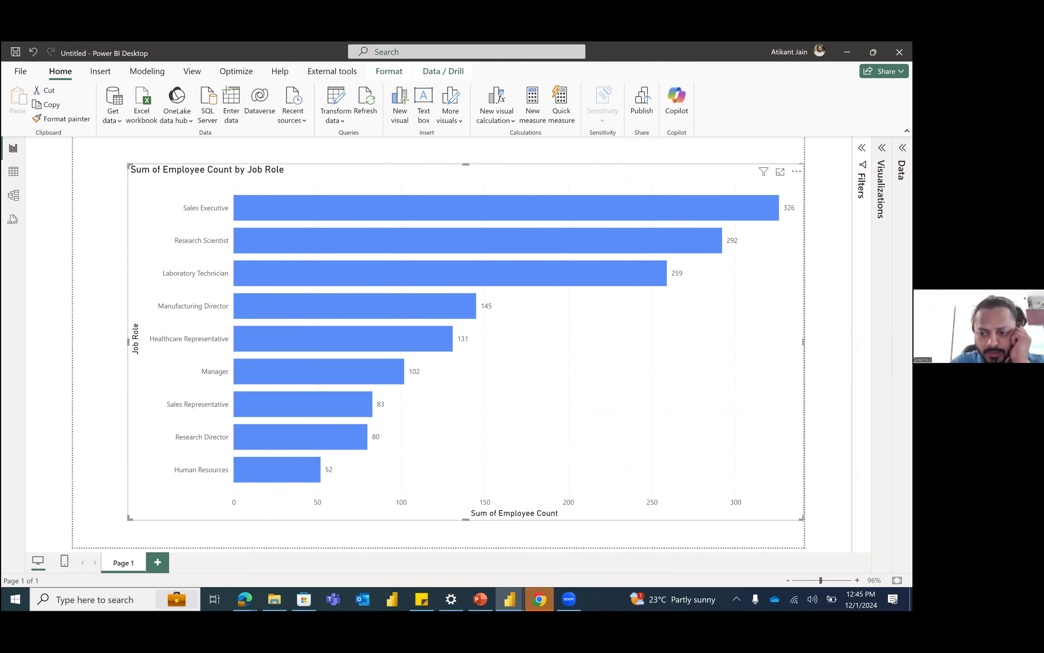
{"action": "left_click_drag", "start_coordinate": [703, 481], "coordinate": [589, 446]}
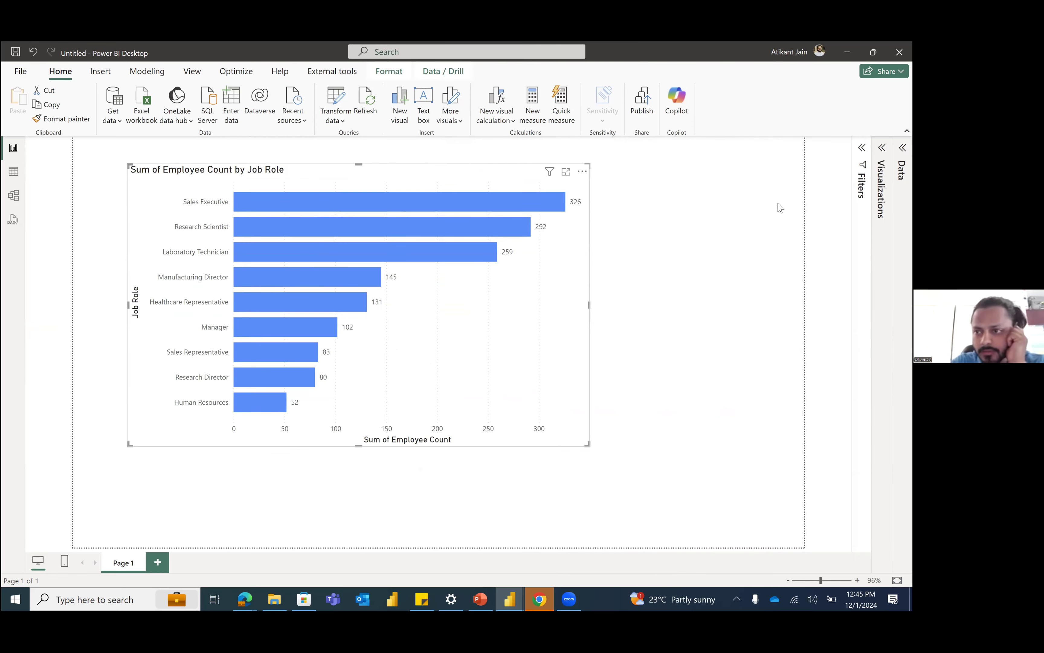
Step: Expand the Visualizations pane and set the chart's bars to a light indigo colour with 38% transparency
{"action": "left_click", "coordinate": [882, 148]}
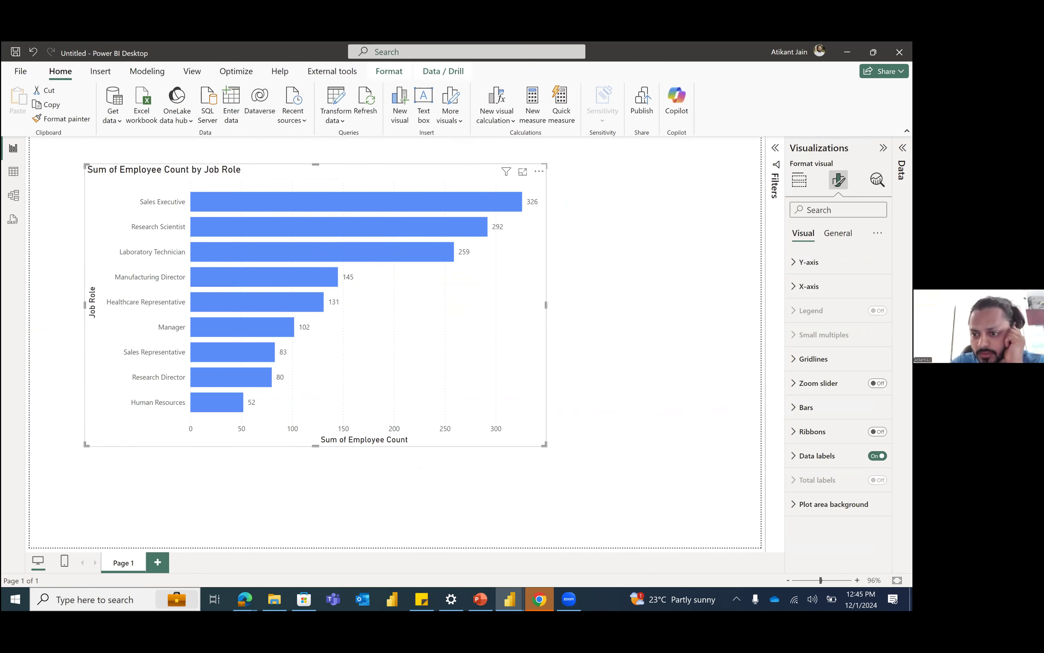
{"action": "left_click", "coordinate": [838, 233]}
{"action": "left_click", "coordinate": [803, 233]}
{"action": "left_click", "coordinate": [806, 407]}
{"action": "scroll", "coordinate": [819, 408], "scroll_direction": "down", "scroll_amount": 1}
{"action": "scroll", "coordinate": [837, 389], "scroll_direction": "down", "scroll_amount": 3}
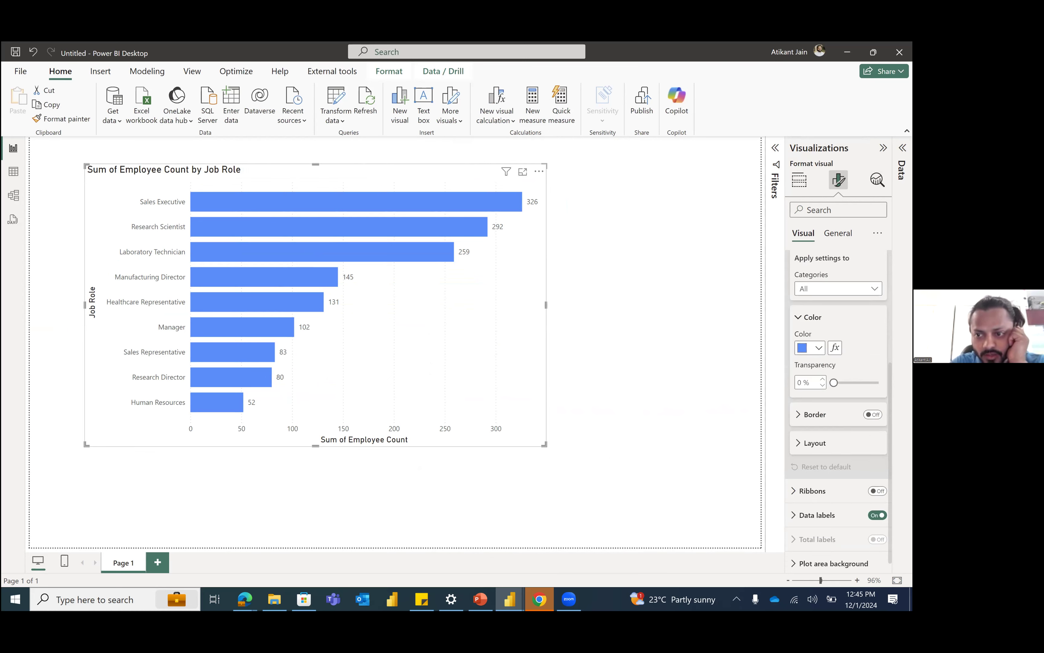
{"action": "left_click", "coordinate": [819, 348]}
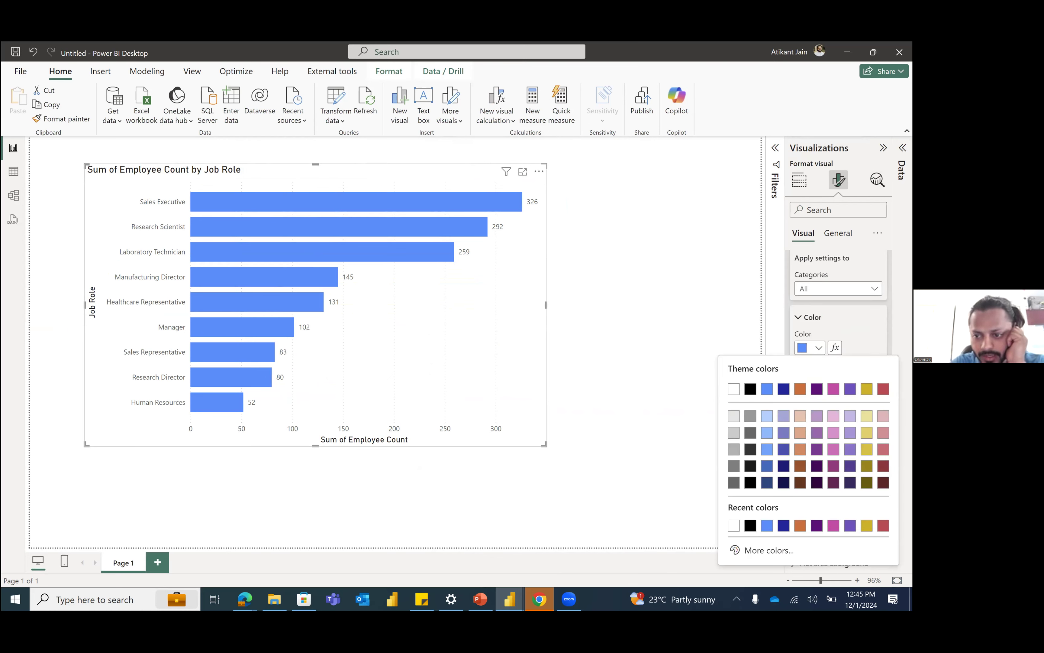
{"action": "left_click", "coordinate": [784, 415]}
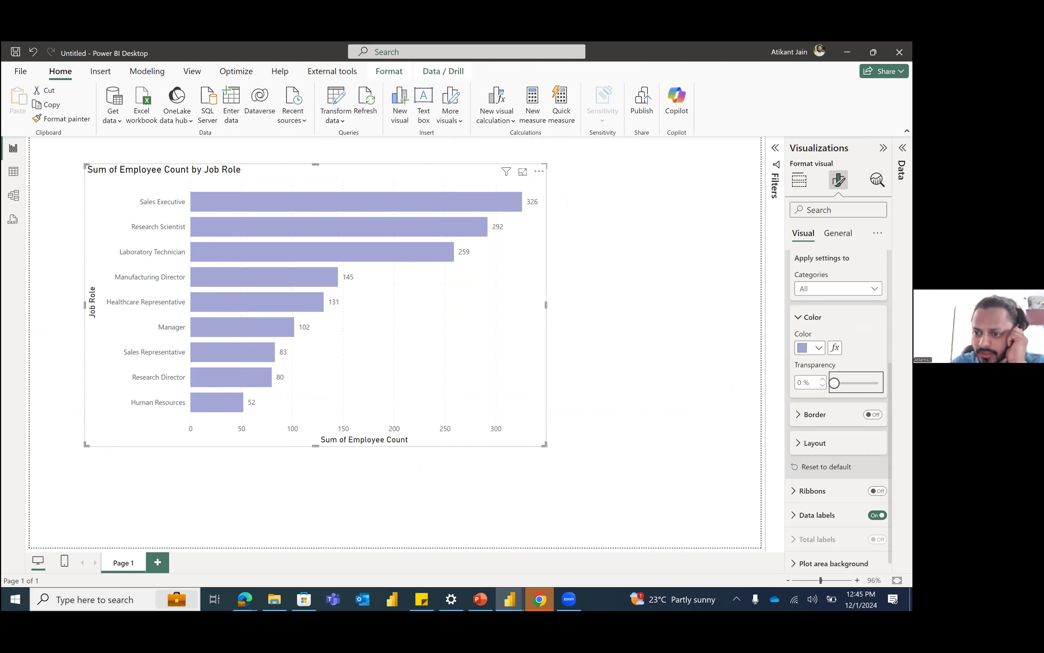
{"action": "left_click_drag", "start_coordinate": [834, 382], "coordinate": [851, 383]}
Step: Turn on the bars' border and set it to a darker indigo colour with a width of 4 px
{"action": "left_click", "coordinate": [873, 415]}
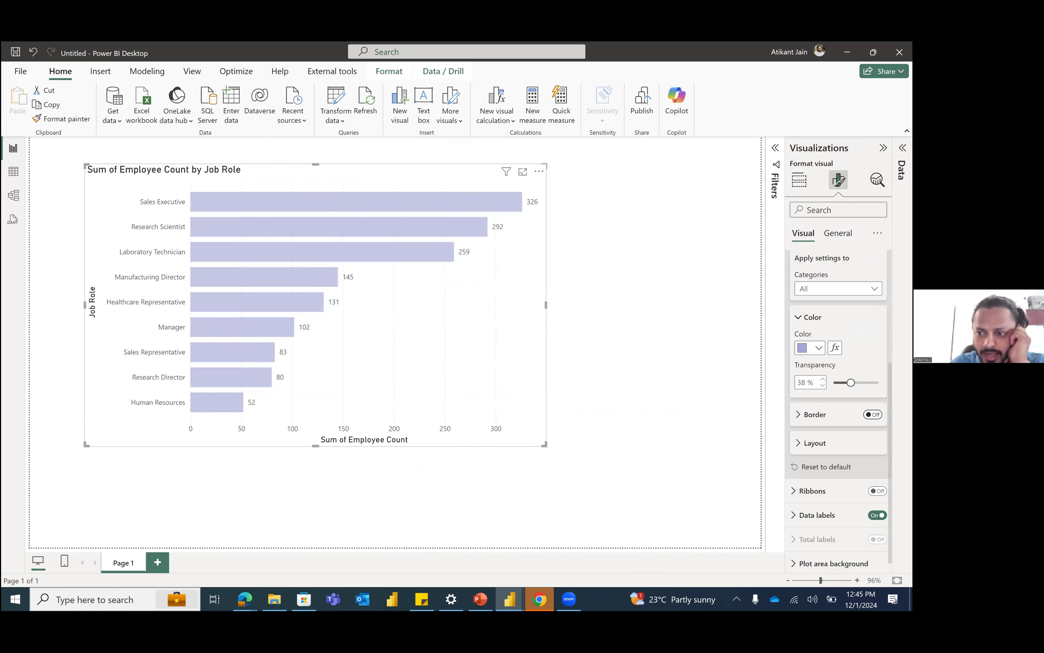
{"action": "left_click", "coordinate": [799, 415]}
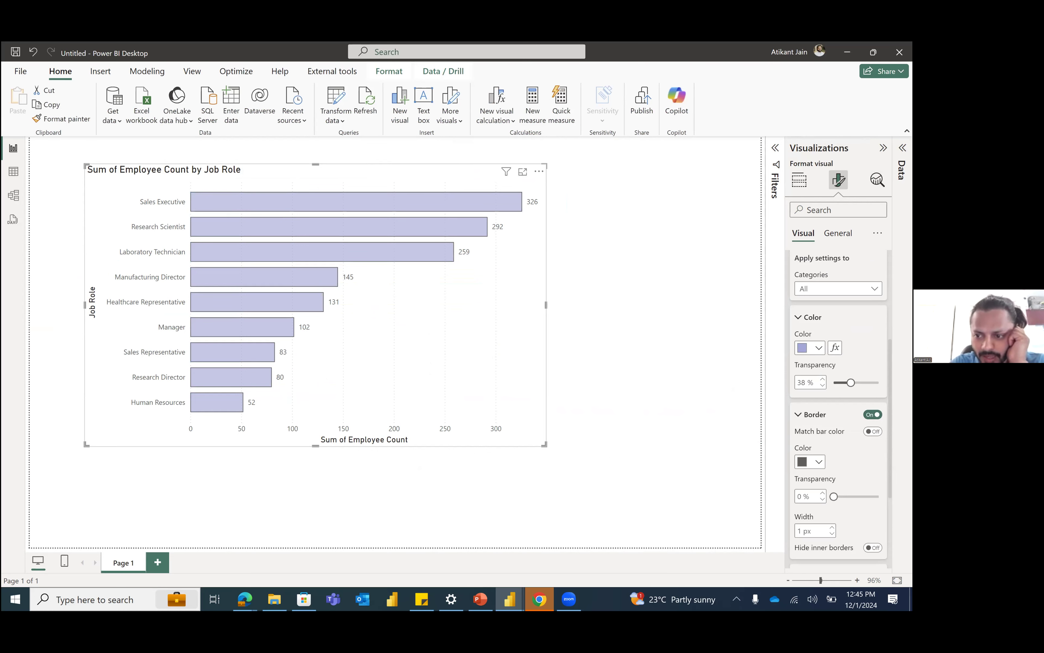
{"action": "left_click", "coordinate": [810, 461]}
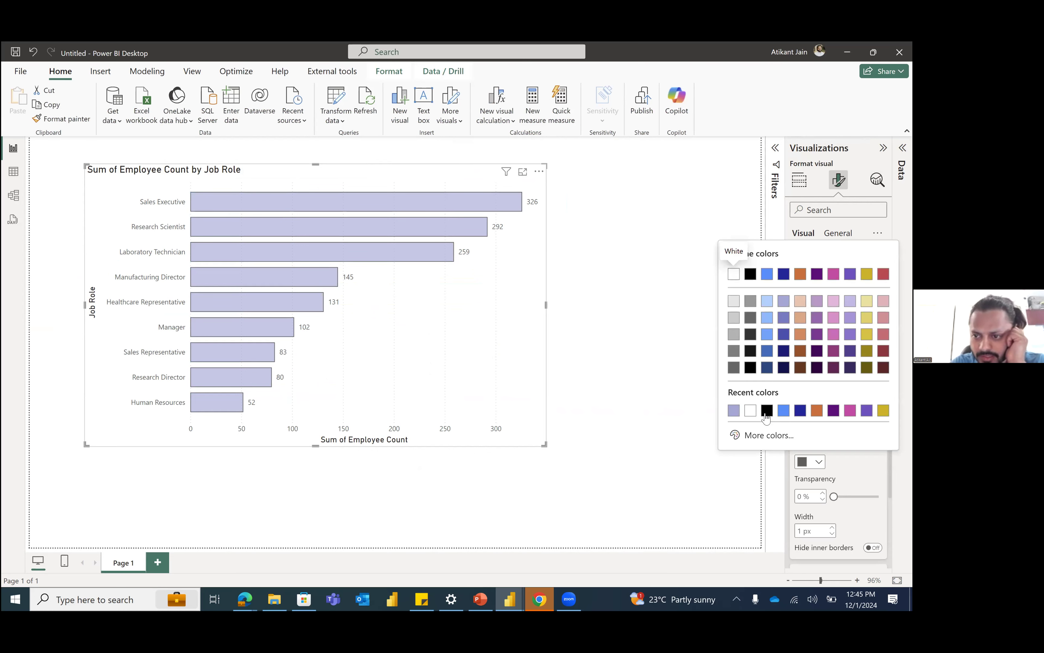
{"action": "left_click", "coordinate": [783, 335]}
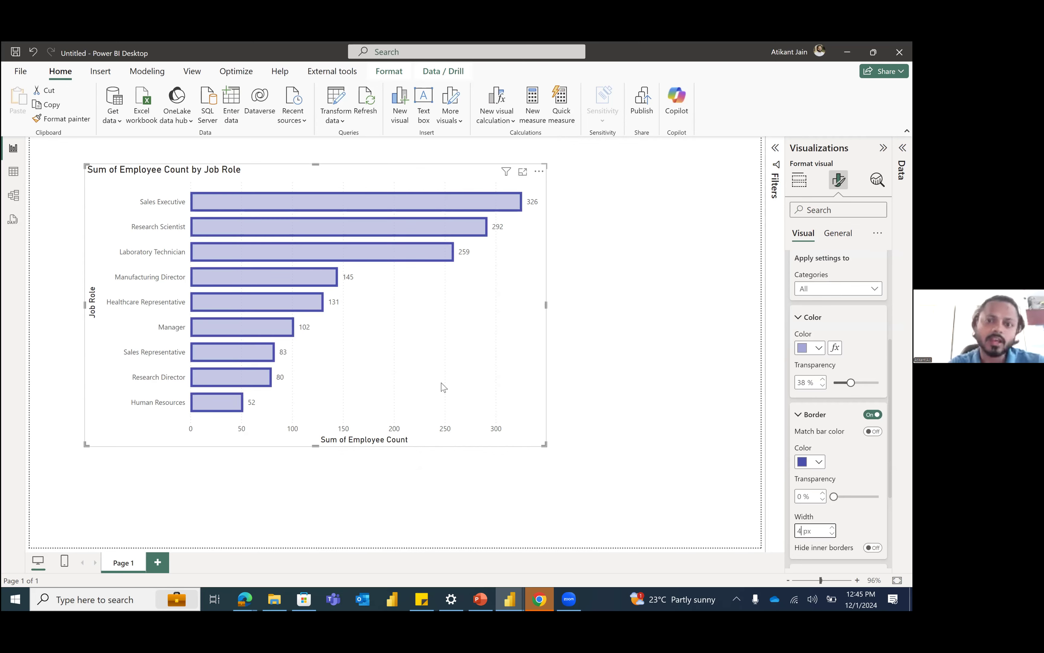
{"action": "left_click", "coordinate": [676, 426]}
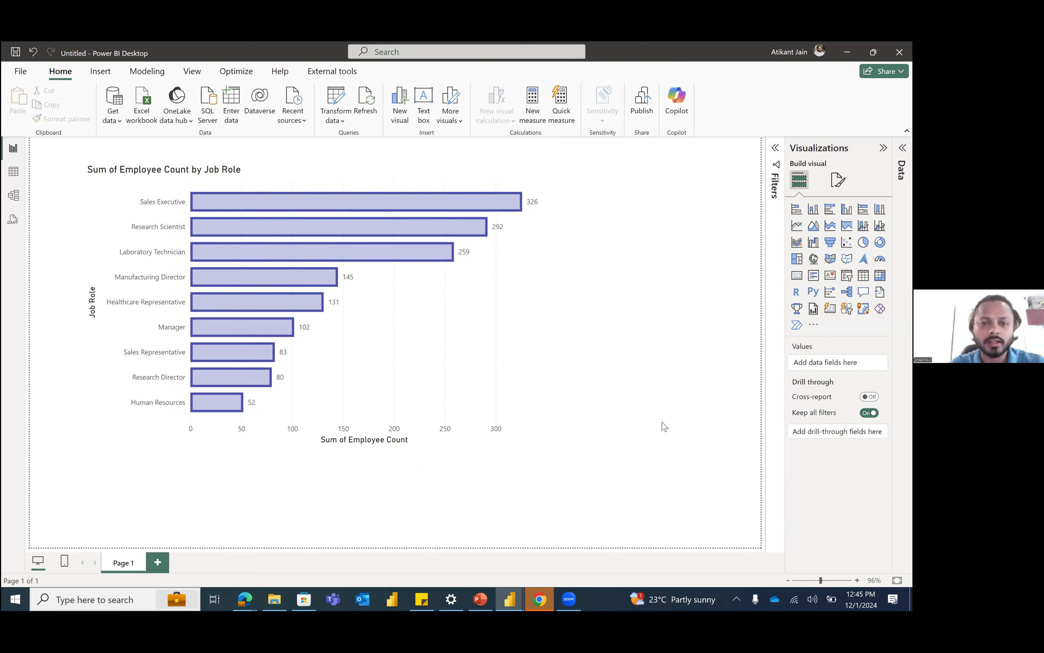
Step: Turn on the visual border and shadow effects for the bar chart
{"action": "left_click", "coordinate": [542, 320]}
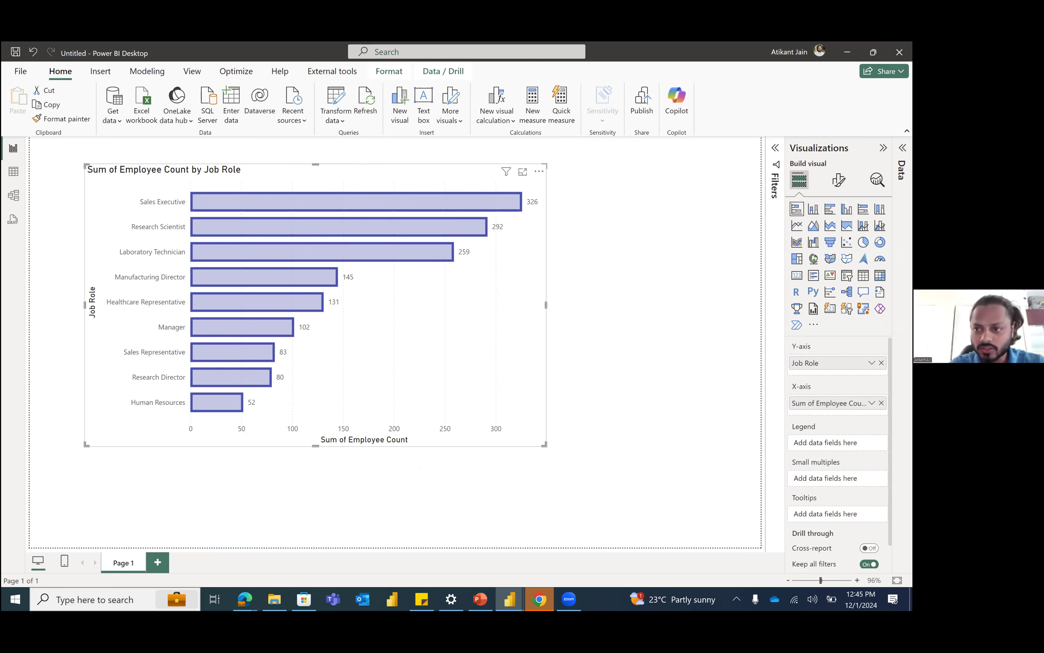
{"action": "left_click", "coordinate": [839, 179]}
{"action": "left_click", "coordinate": [838, 233]}
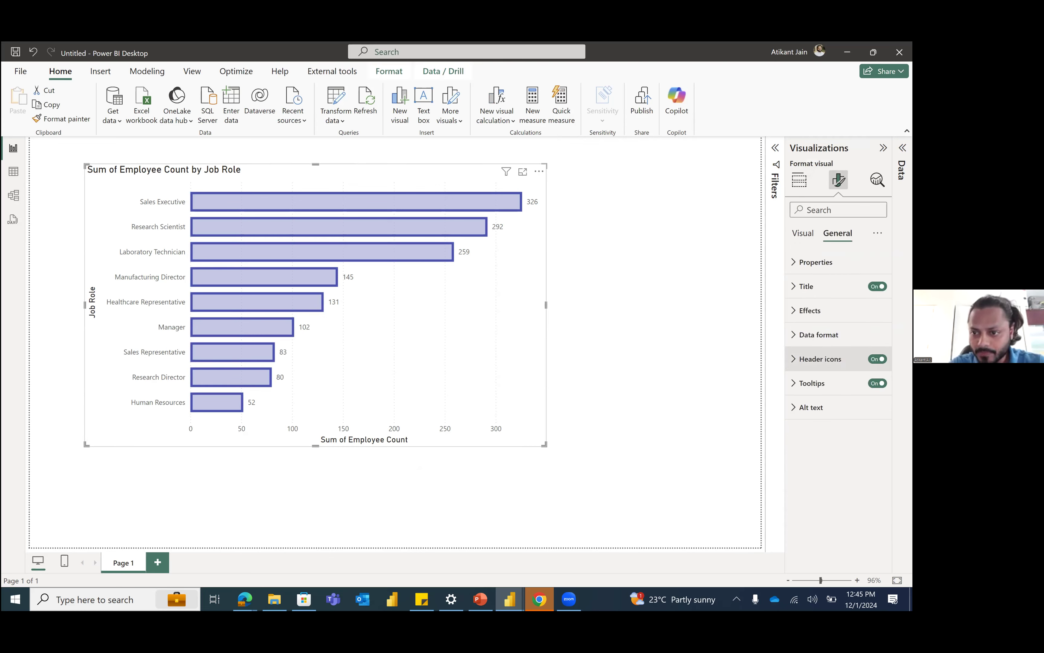
{"action": "left_click", "coordinate": [810, 310]}
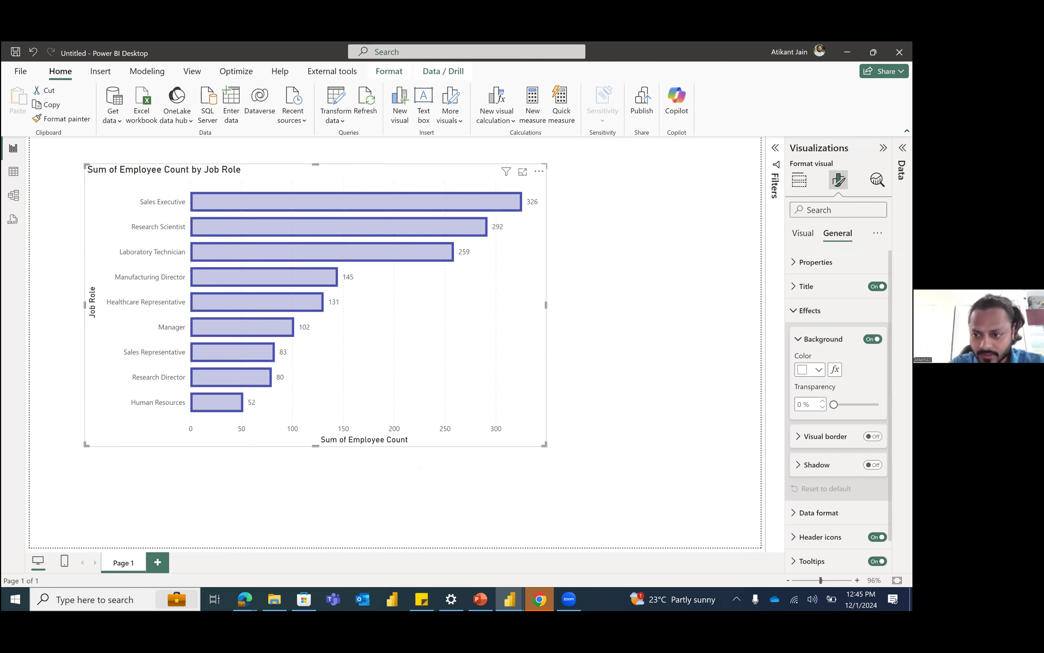
{"action": "left_click", "coordinate": [873, 437]}
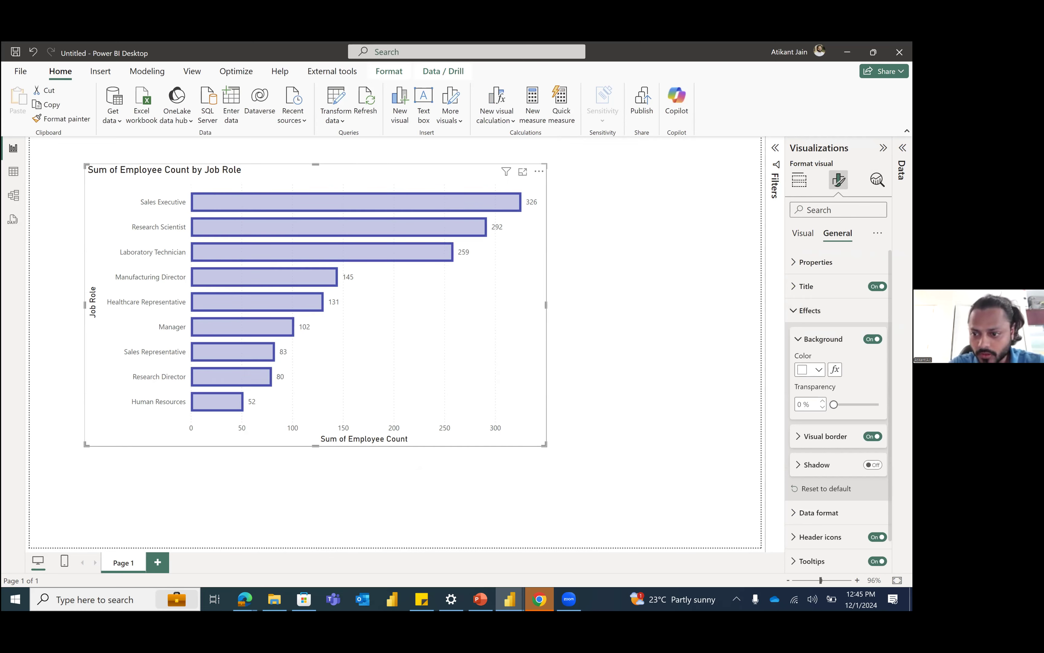
{"action": "left_click", "coordinate": [872, 465]}
Step: Set the chart's visual border to blue with 11 px rounded corners
{"action": "left_click", "coordinate": [820, 437]}
{"action": "scroll", "coordinate": [826, 436], "scroll_direction": "down", "scroll_amount": 3}
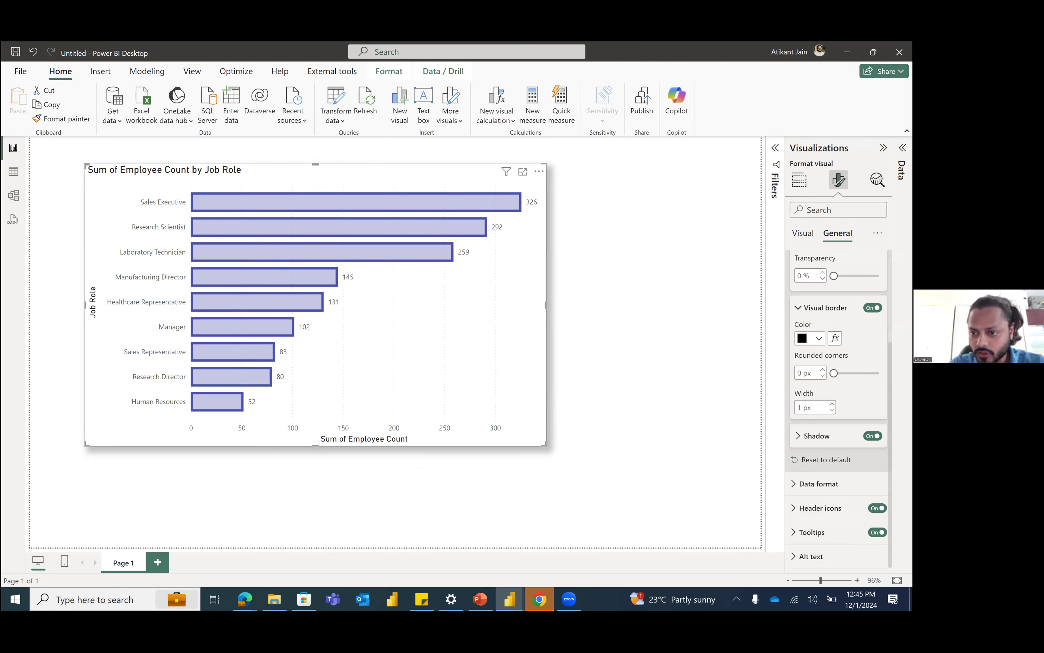
{"action": "left_click", "coordinate": [818, 339]}
{"action": "left_click", "coordinate": [769, 380]}
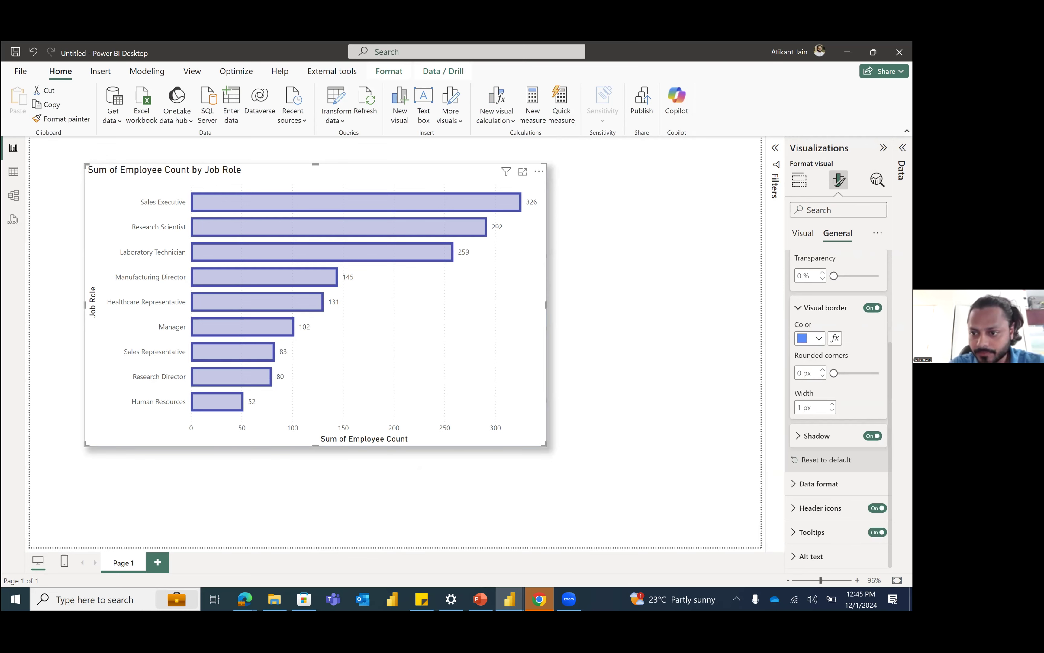
{"action": "left_click_drag", "start_coordinate": [834, 373], "coordinate": [850, 373]}
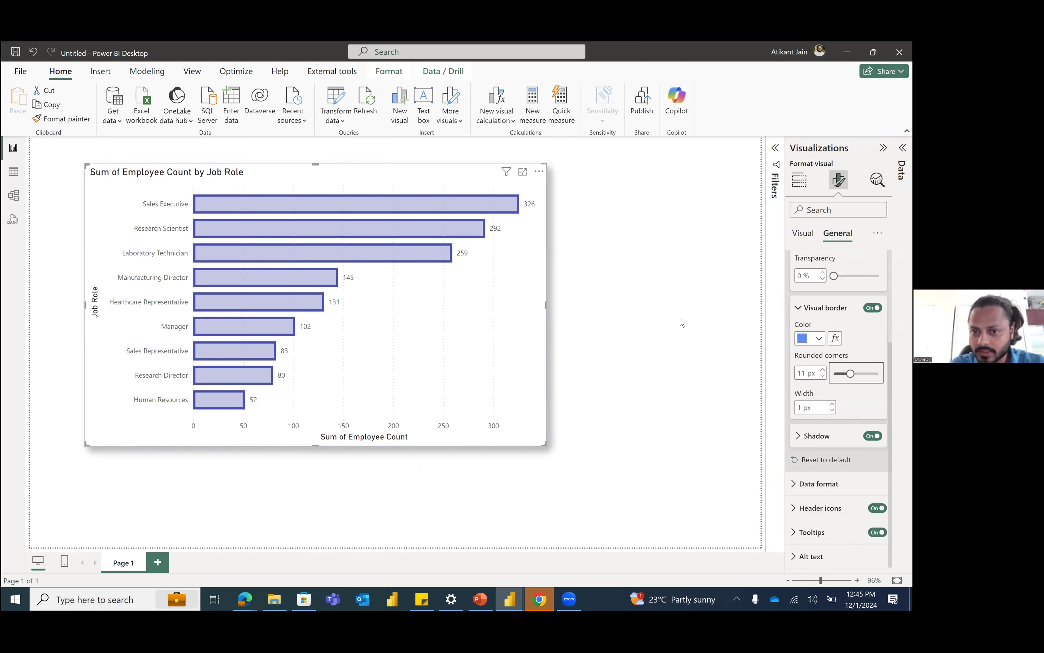
{"action": "left_click", "coordinate": [563, 371]}
{"action": "left_click", "coordinate": [543, 442]}
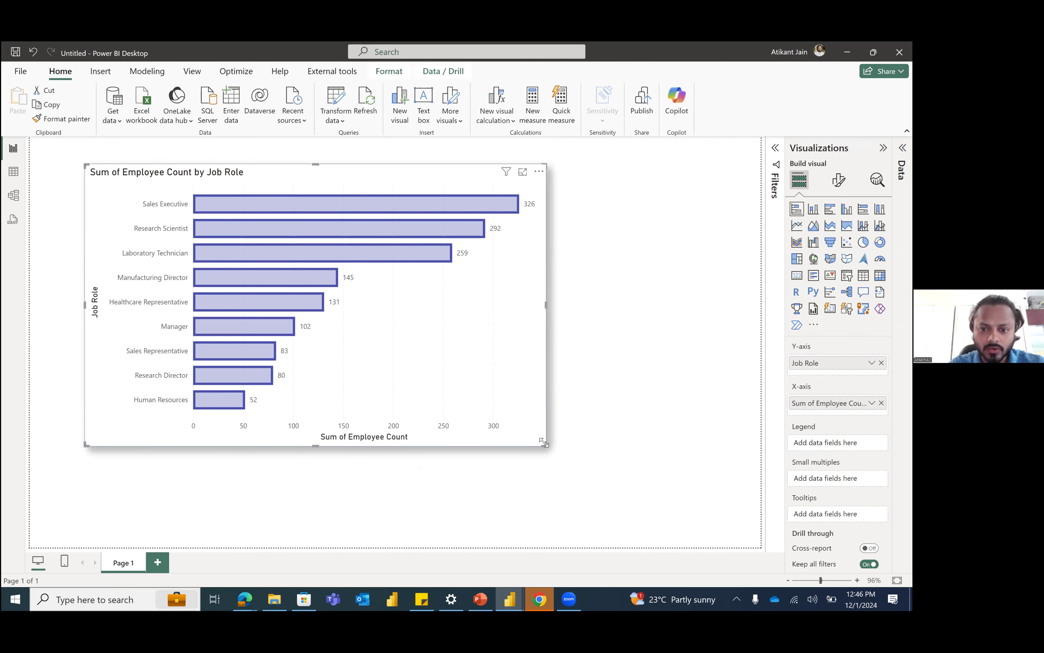
Step: Shrink the job role bar chart to a compact size and move the matrix into the free space below it
{"action": "left_click_drag", "start_coordinate": [368, 345], "coordinate": [378, 294]}
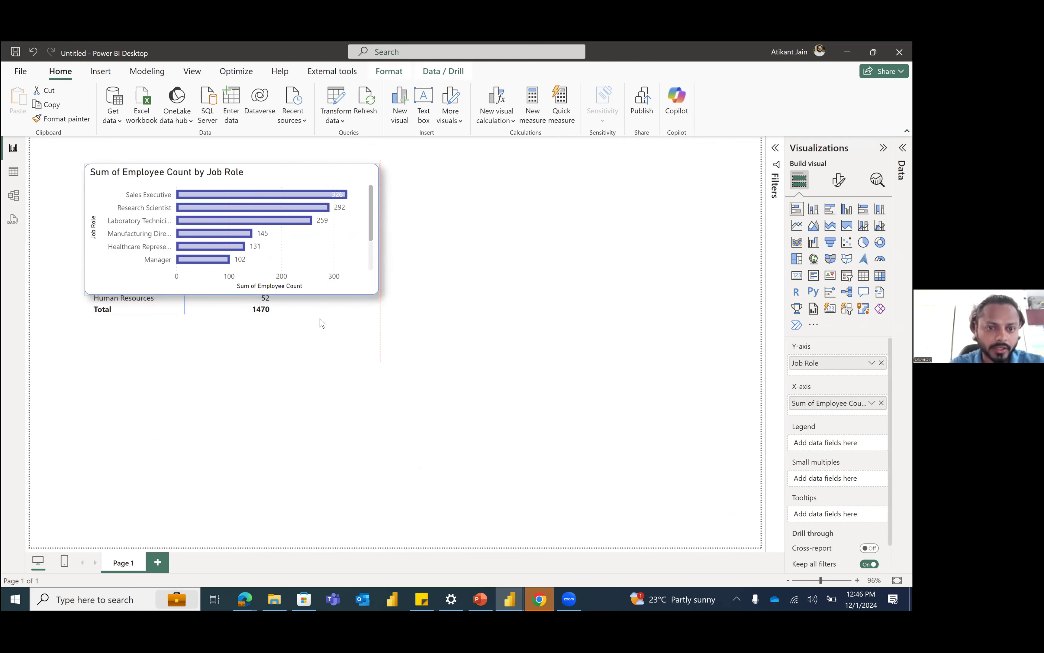
{"action": "left_click", "coordinate": [319, 318]}
{"action": "left_click_drag", "start_coordinate": [320, 318], "coordinate": [329, 495]}
{"action": "left_click_drag", "start_coordinate": [342, 413], "coordinate": [348, 392]}
{"action": "left_click", "coordinate": [509, 296]}
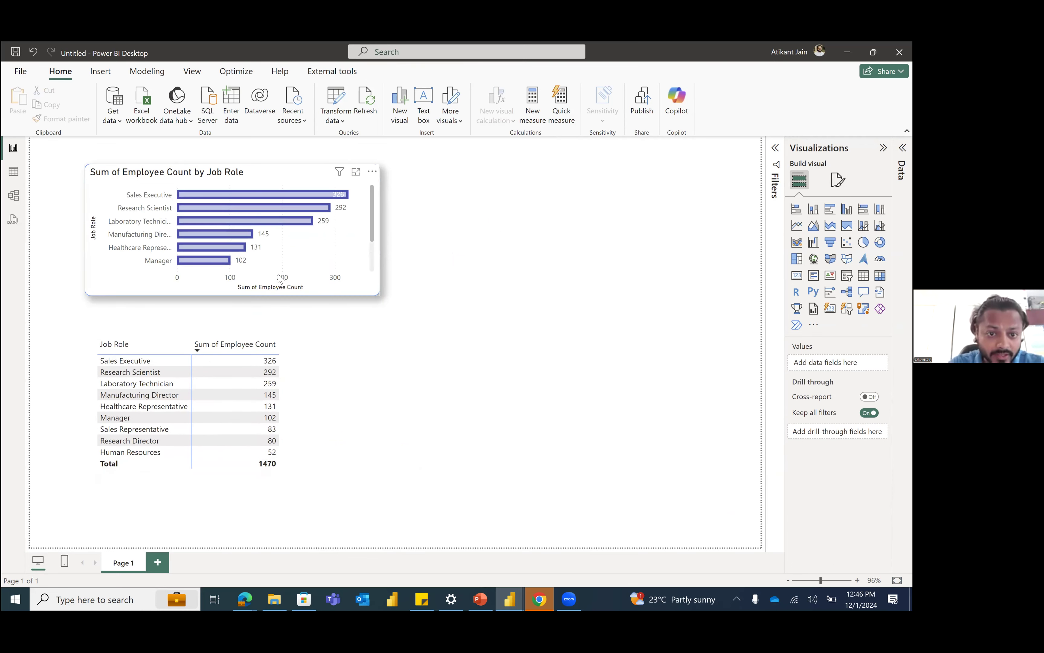
Step: Copy the bar chart's formatting onto the matrix with Format Painter and place the matrix directly beneath the chart at the same width
{"action": "left_click", "coordinate": [120, 262]}
{"action": "left_click", "coordinate": [61, 119]}
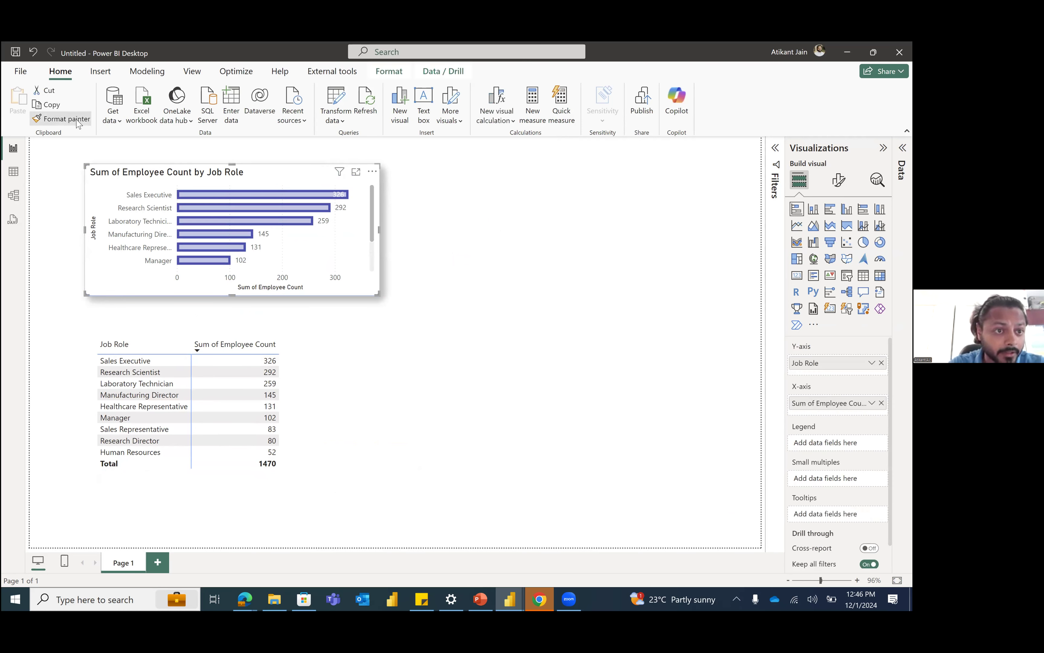
{"action": "left_click", "coordinate": [304, 408]}
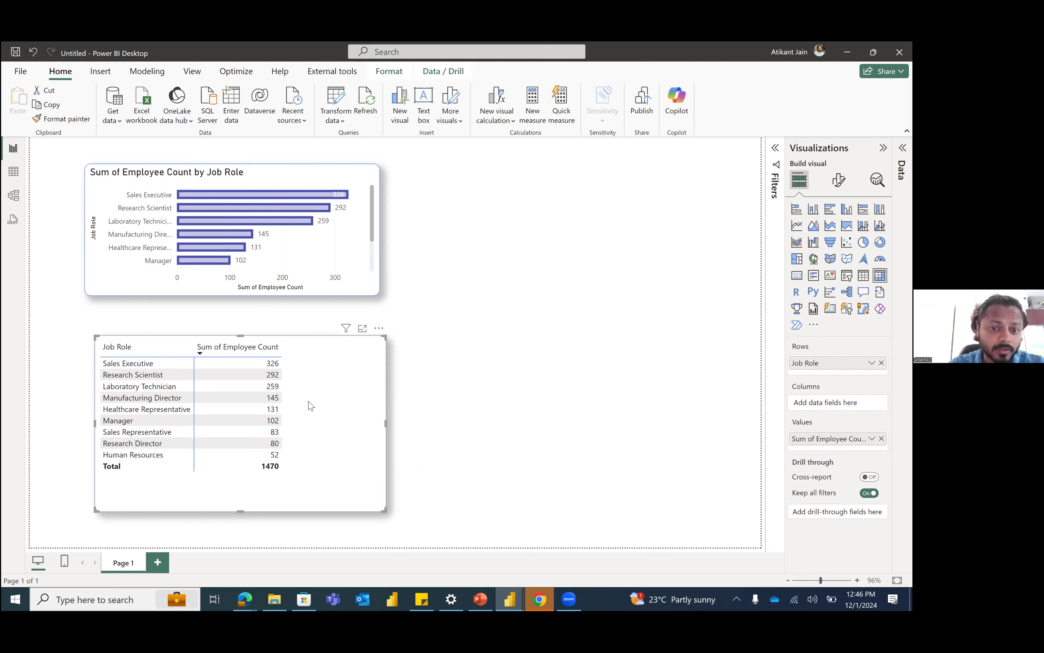
{"action": "left_click", "coordinate": [446, 417]}
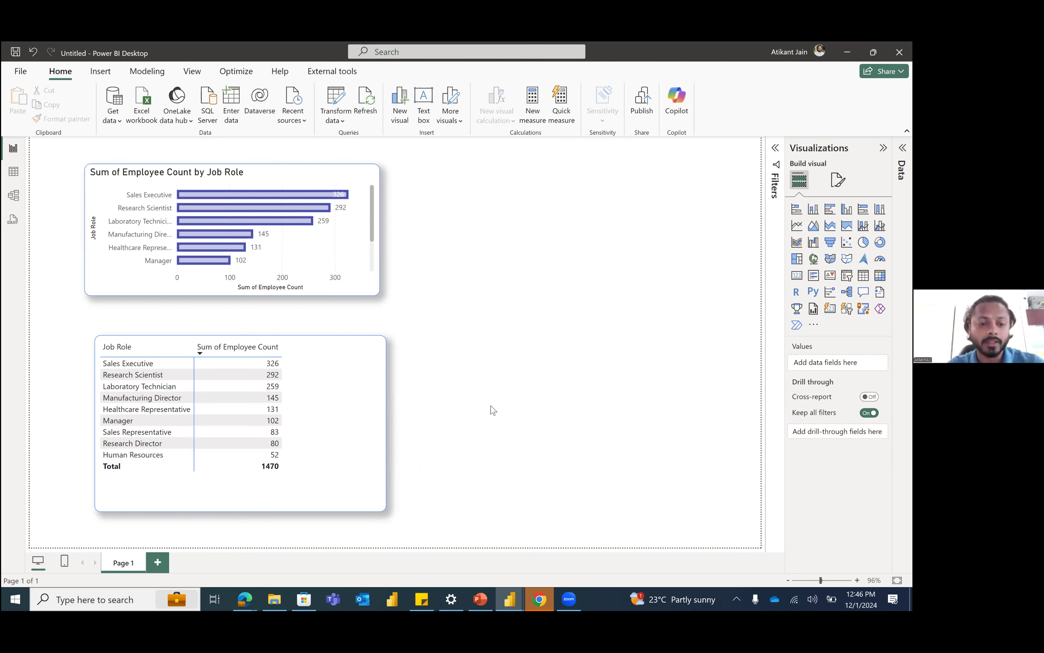
{"action": "left_click_drag", "start_coordinate": [365, 414], "coordinate": [378, 392]}
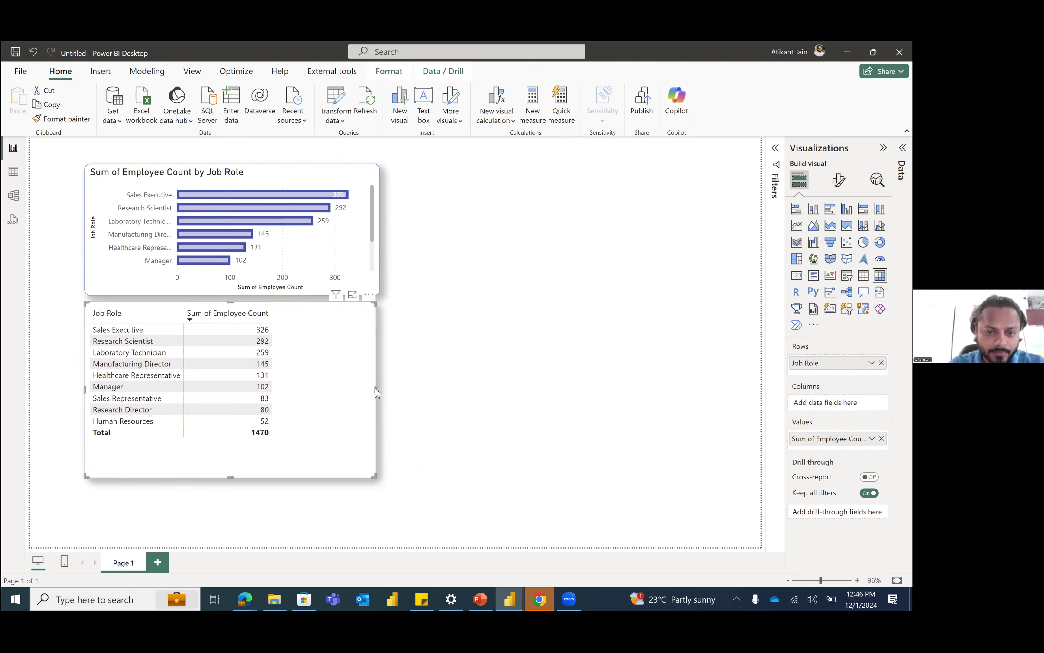
{"action": "left_click", "coordinate": [309, 248]}
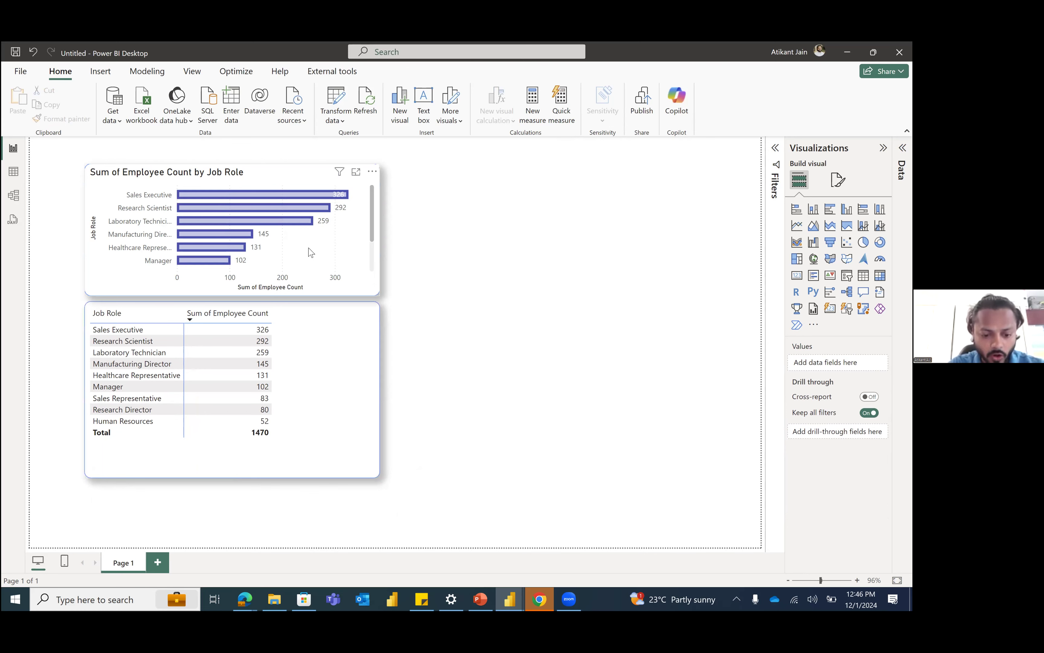
Step: Duplicate the job role bar chart and place the copy beside the original, aligned with its upper edge
{"action": "left_click", "coordinate": [306, 253]}
{"action": "key", "text": "ctrl+c"}
{"action": "key", "text": "ctrl+v"}
{"action": "left_click_drag", "start_coordinate": [657, 265], "coordinate": [632, 259]}
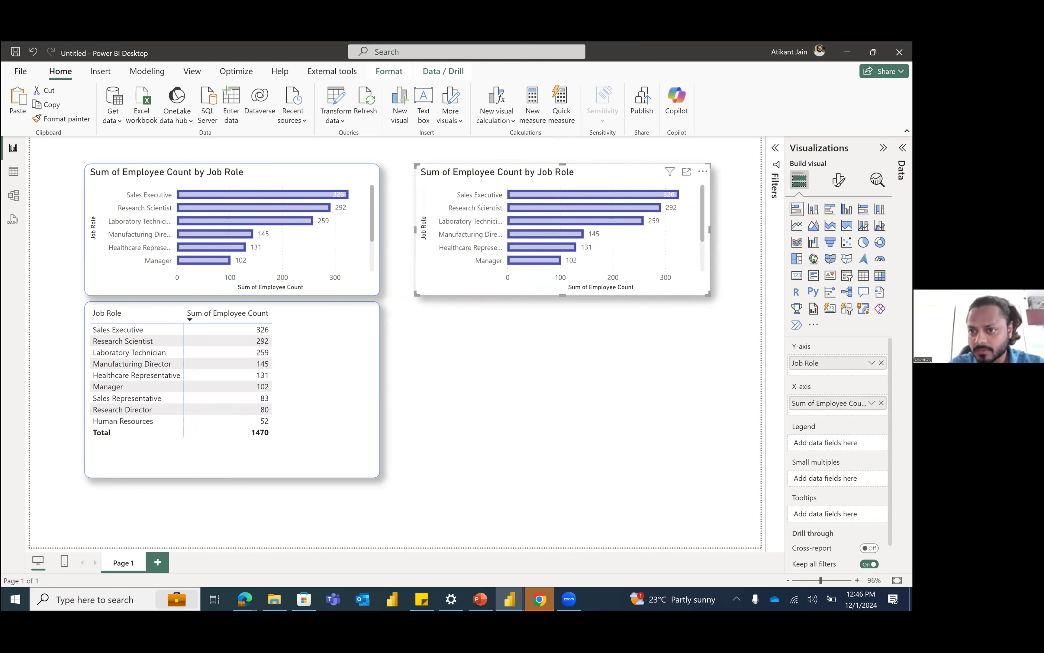
Step: Search the data fields for "dep" and add Department above Job Role on the copied chart's Y-axis
{"action": "left_click", "coordinate": [902, 148]}
{"action": "double_click", "coordinate": [755, 173]}
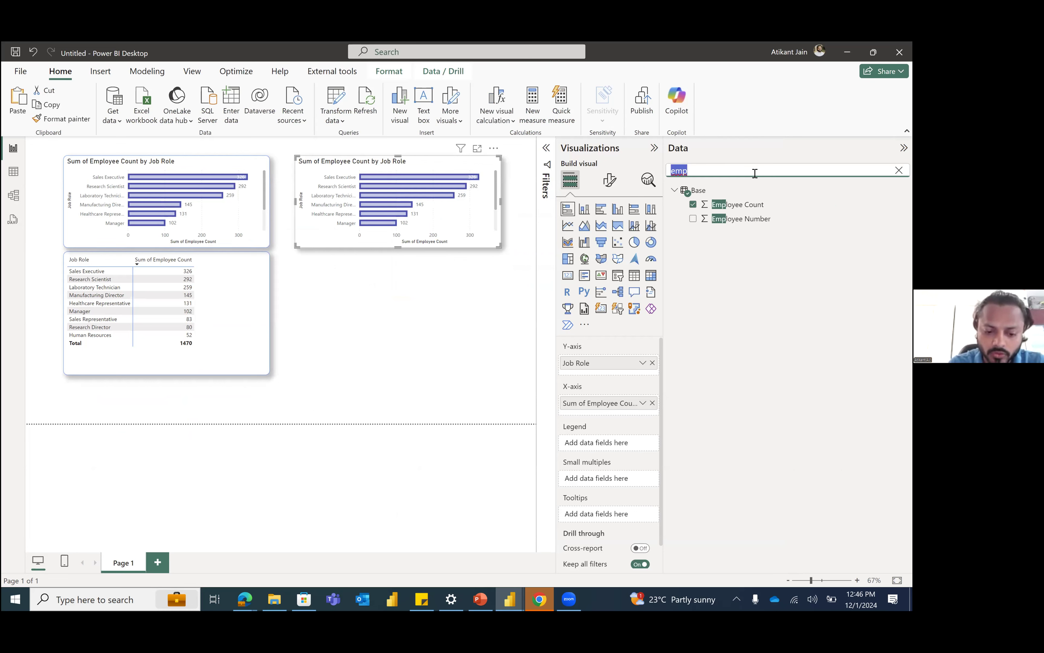
{"action": "type", "text": "dep"}
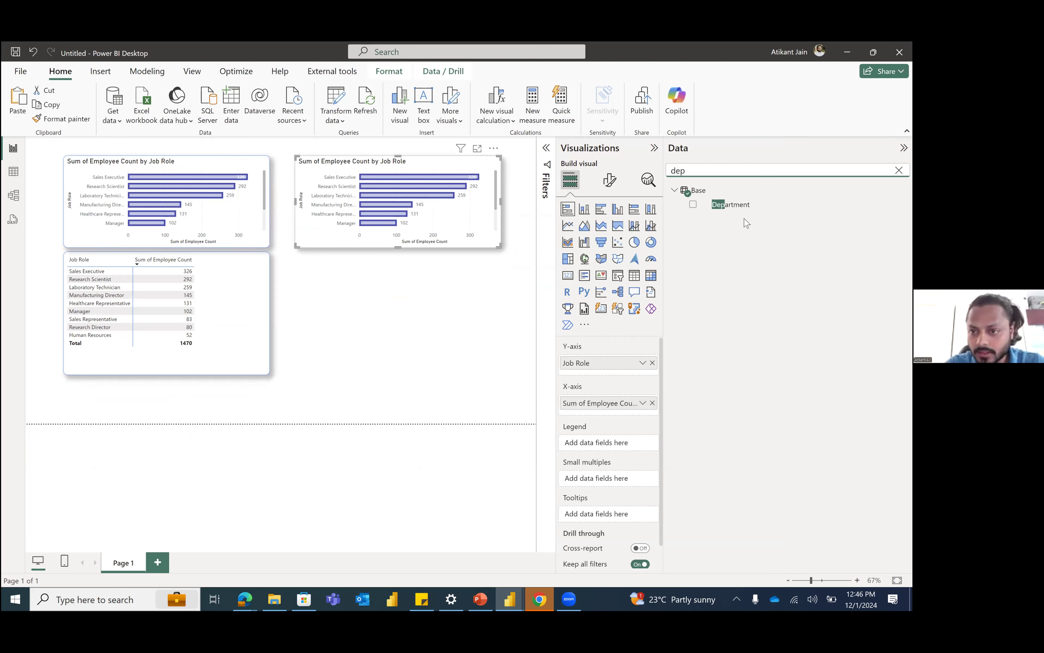
{"action": "left_click_drag", "start_coordinate": [745, 209], "coordinate": [608, 362]}
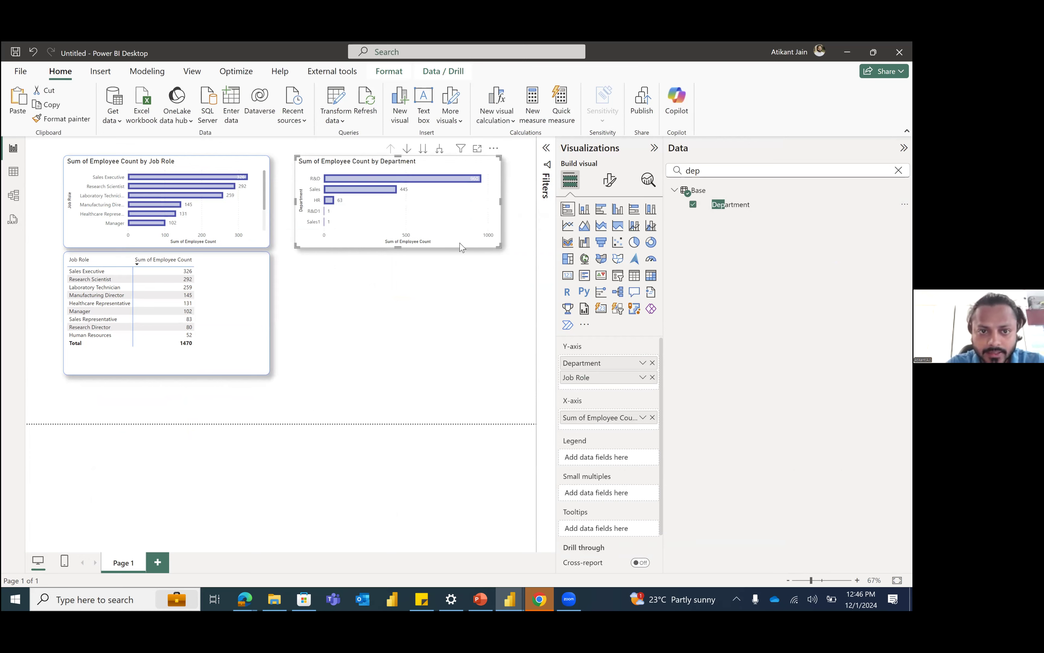
Step: Resize the department chart so that it fills the gap next to the job role chart at compact height
{"action": "left_click_drag", "start_coordinate": [300, 243], "coordinate": [54, 394]}
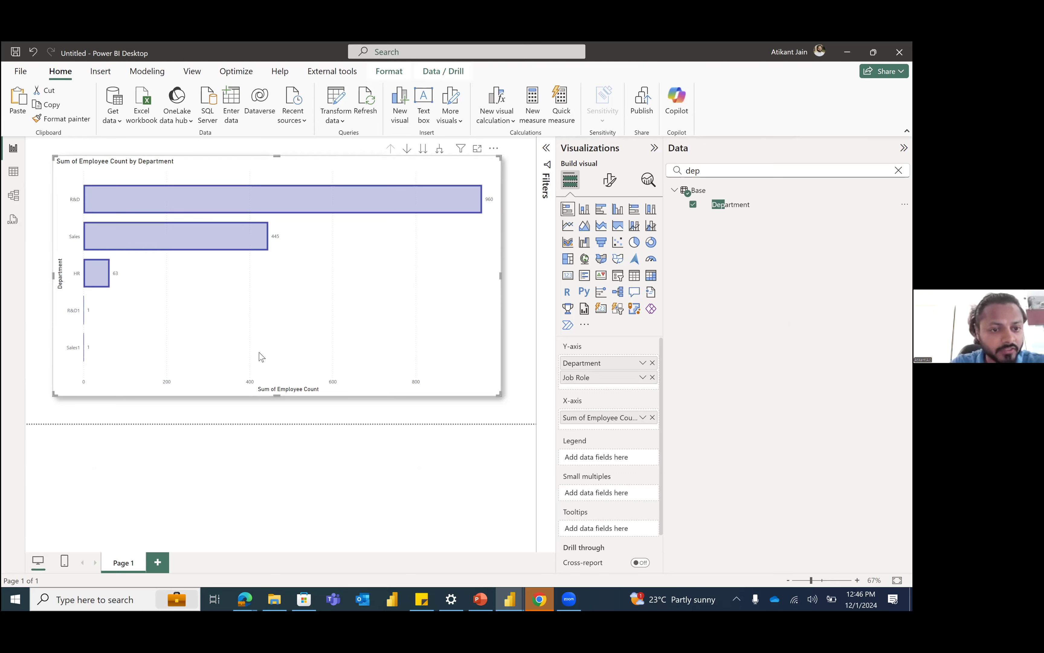
{"action": "left_click_drag", "start_coordinate": [54, 395], "coordinate": [285, 250]}
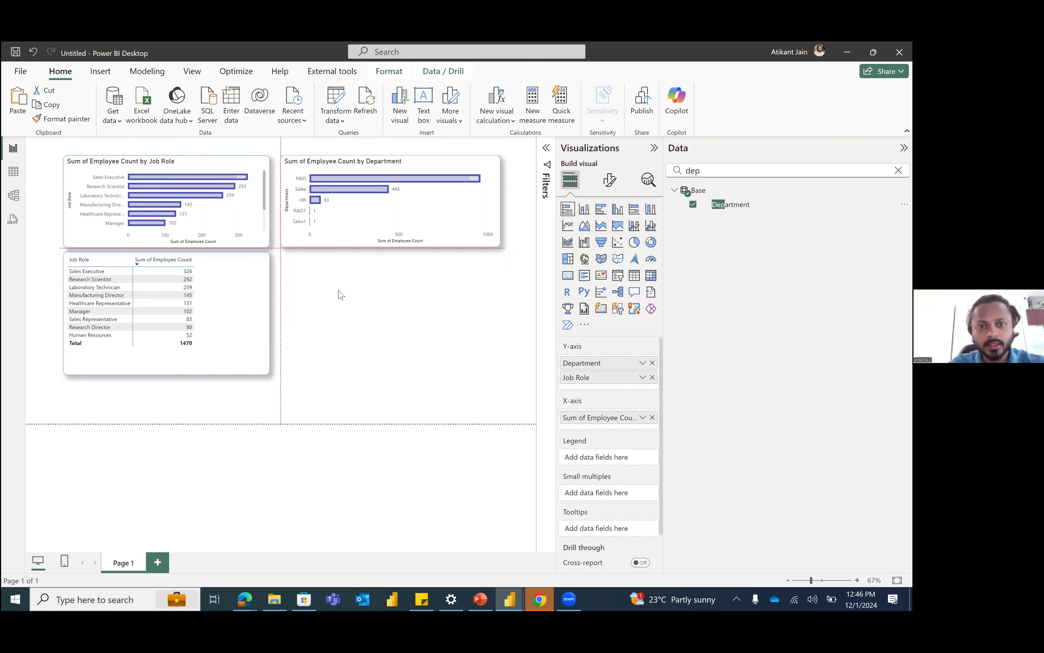
{"action": "left_click", "coordinate": [413, 308]}
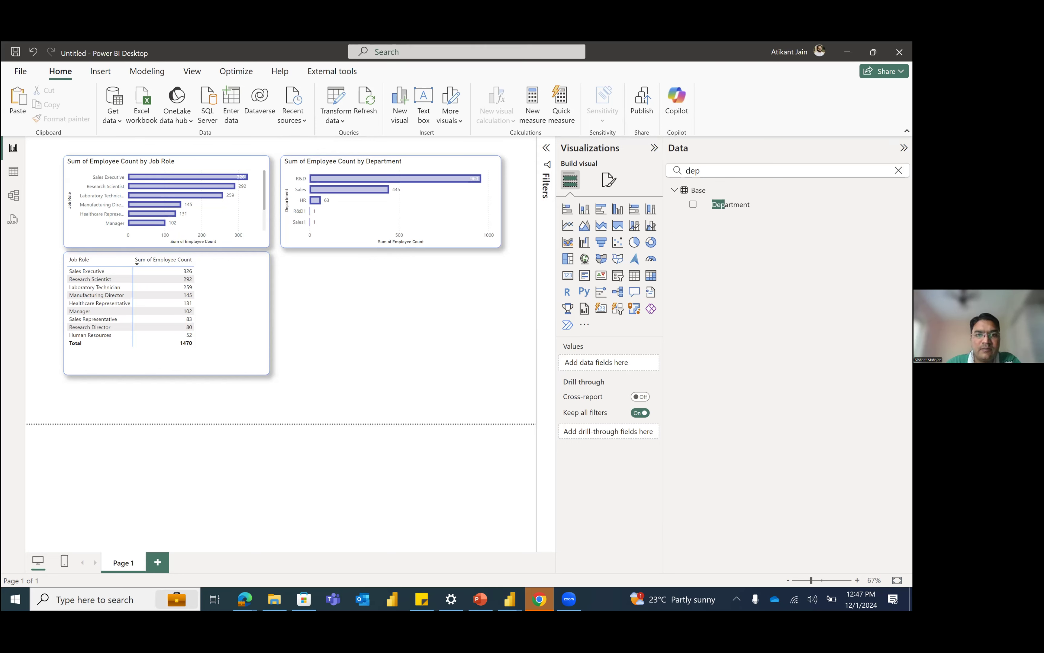
Step: Clear the field search, make the job role chart taller to fit all its bars and move the matrix just below it
{"action": "left_click", "coordinate": [899, 170]}
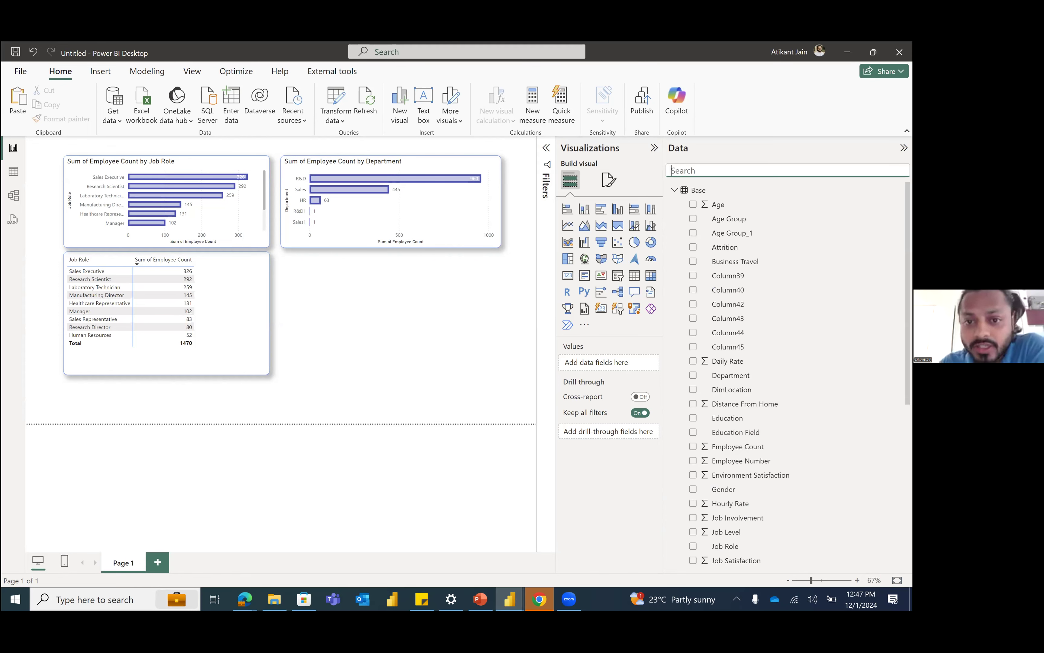
{"action": "left_click", "coordinate": [377, 224]}
{"action": "left_click", "coordinate": [376, 370]}
{"action": "left_click", "coordinate": [250, 238]}
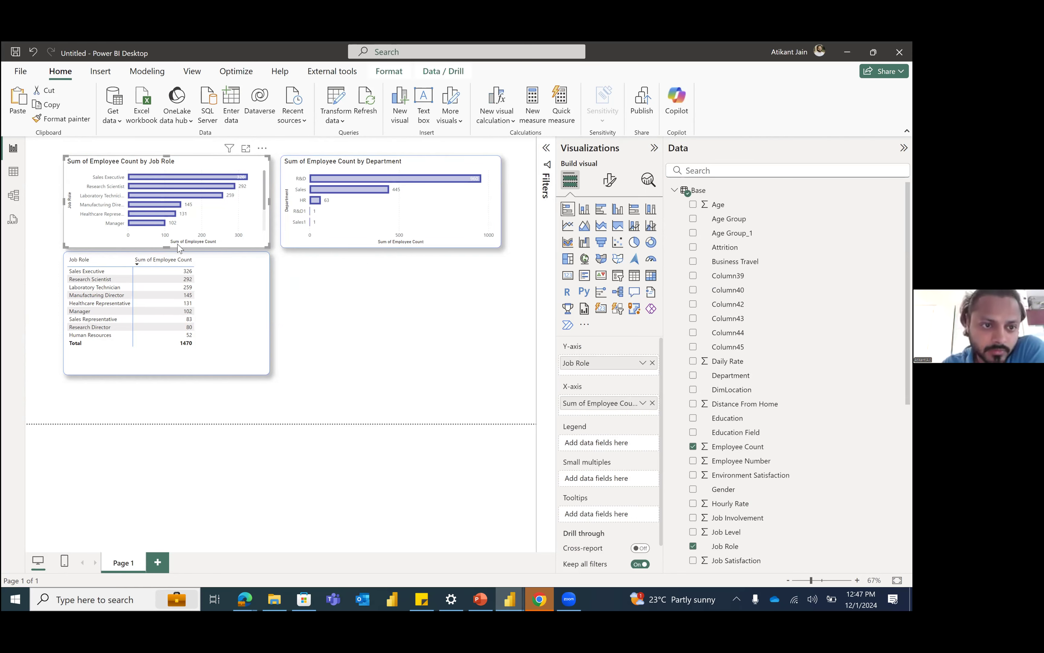
{"action": "left_click_drag", "start_coordinate": [168, 248], "coordinate": [162, 286]}
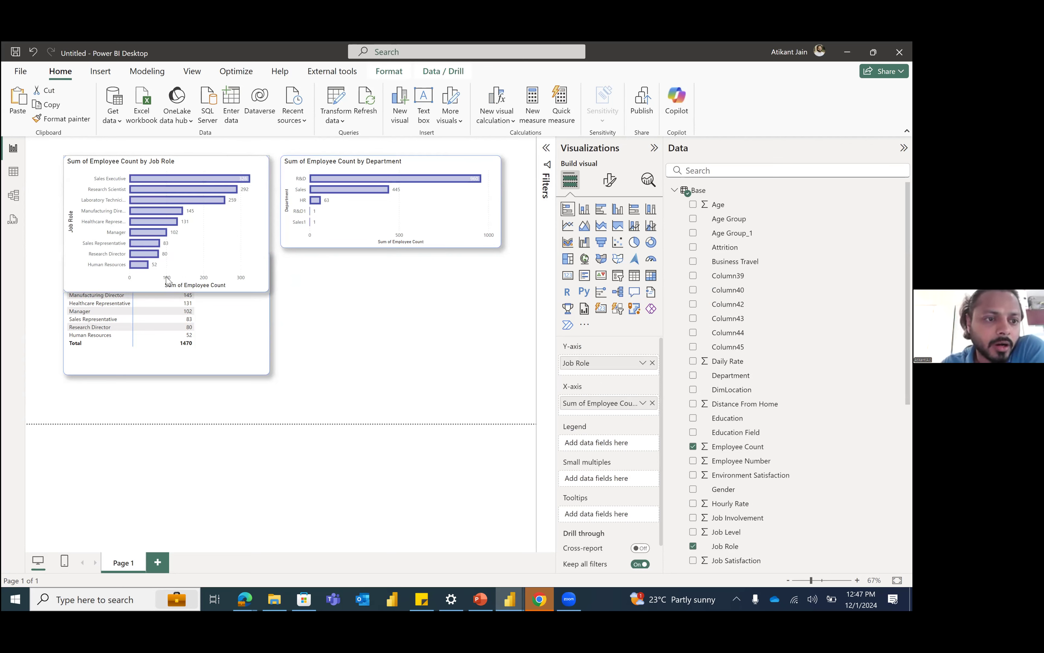
{"action": "left_click_drag", "start_coordinate": [166, 277], "coordinate": [166, 279]}
{"action": "left_click_drag", "start_coordinate": [239, 318], "coordinate": [239, 338]}
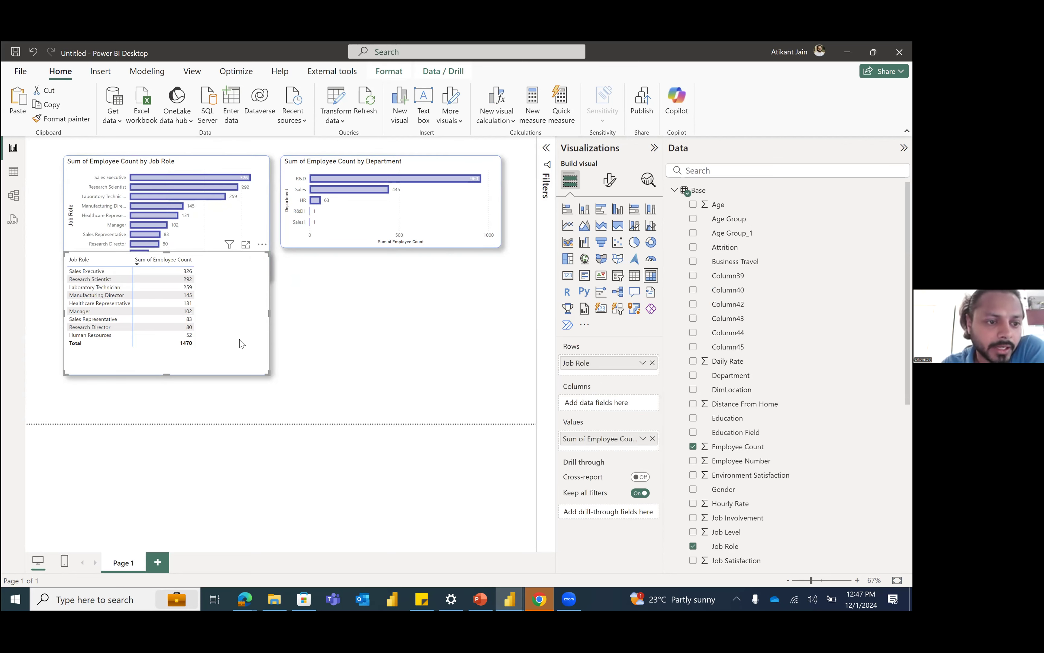
{"action": "left_click", "coordinate": [367, 333]}
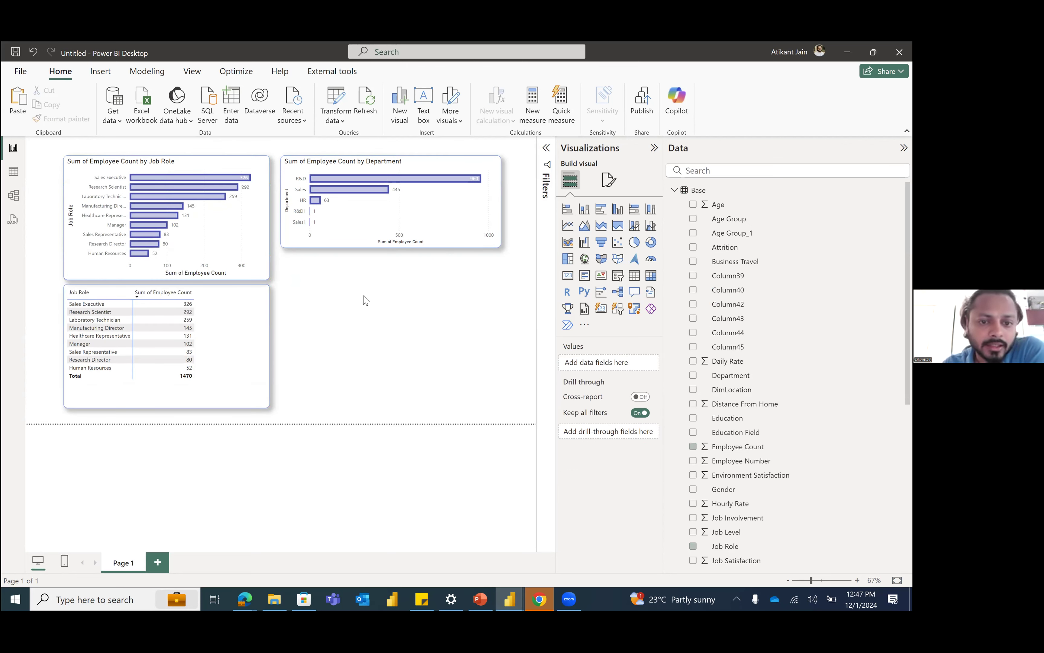
Step: Set the report page's canvas background to light grey with 0% transparency and return to building visuals
{"action": "left_click", "coordinate": [607, 178]}
{"action": "left_click", "coordinate": [598, 276]}
{"action": "left_click", "coordinate": [598, 261]}
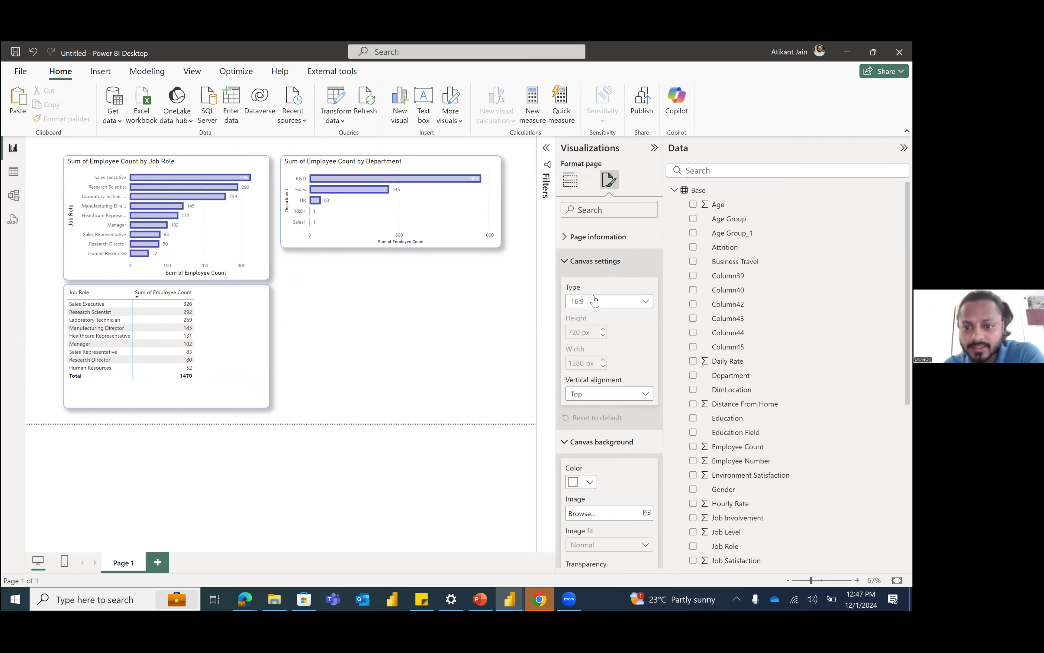
{"action": "left_click", "coordinate": [600, 302]}
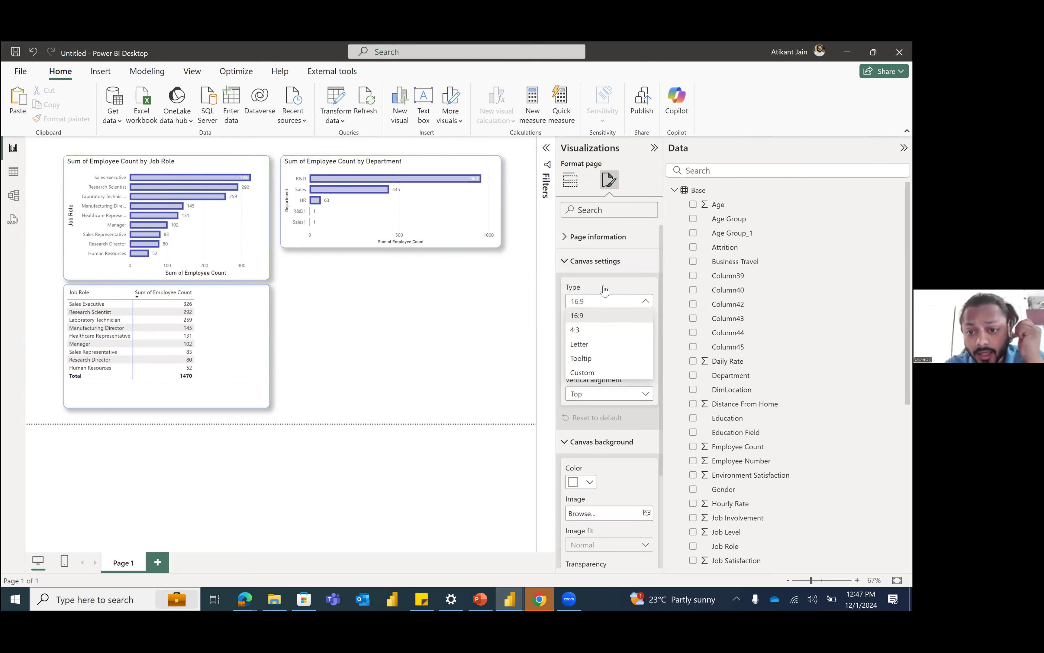
{"action": "left_click", "coordinate": [603, 262]}
{"action": "left_click", "coordinate": [588, 326]}
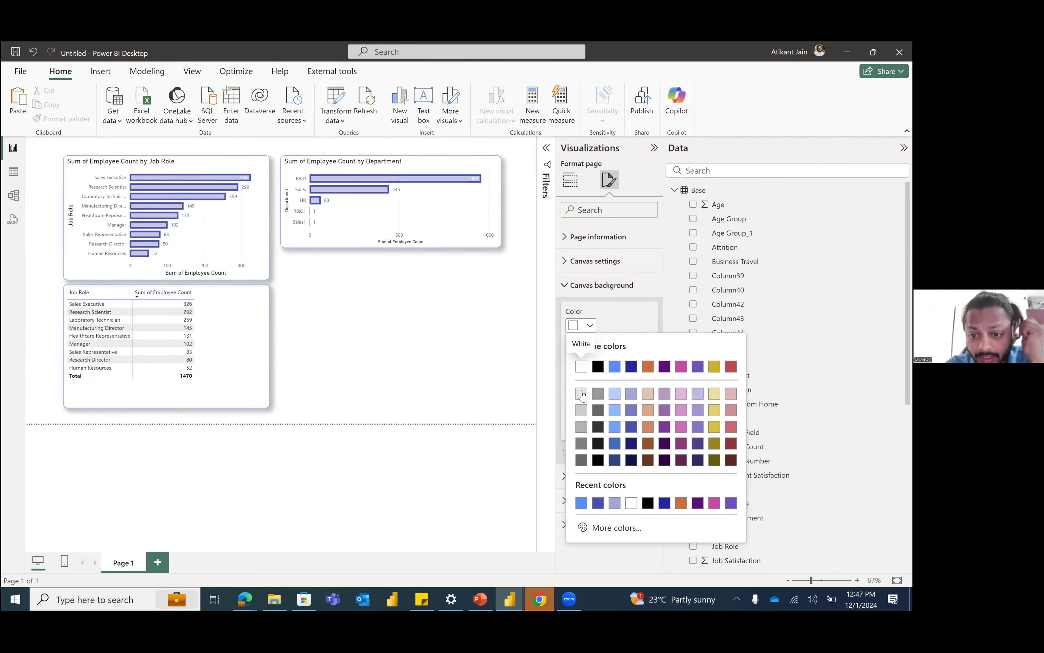
{"action": "left_click", "coordinate": [581, 393]}
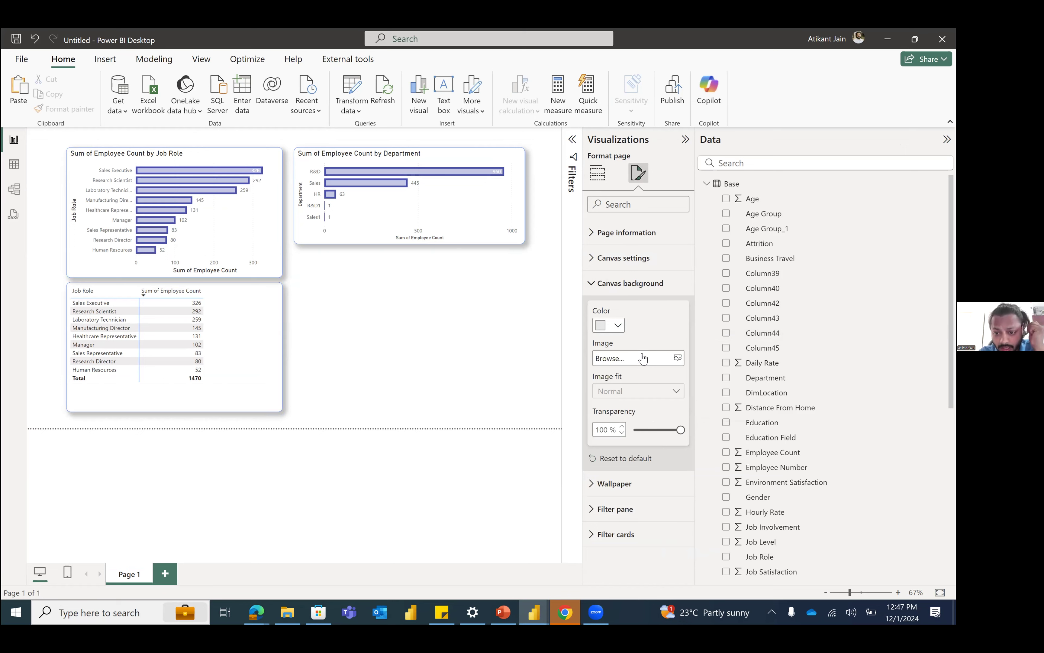
{"action": "left_click_drag", "start_coordinate": [671, 429], "coordinate": [630, 430]}
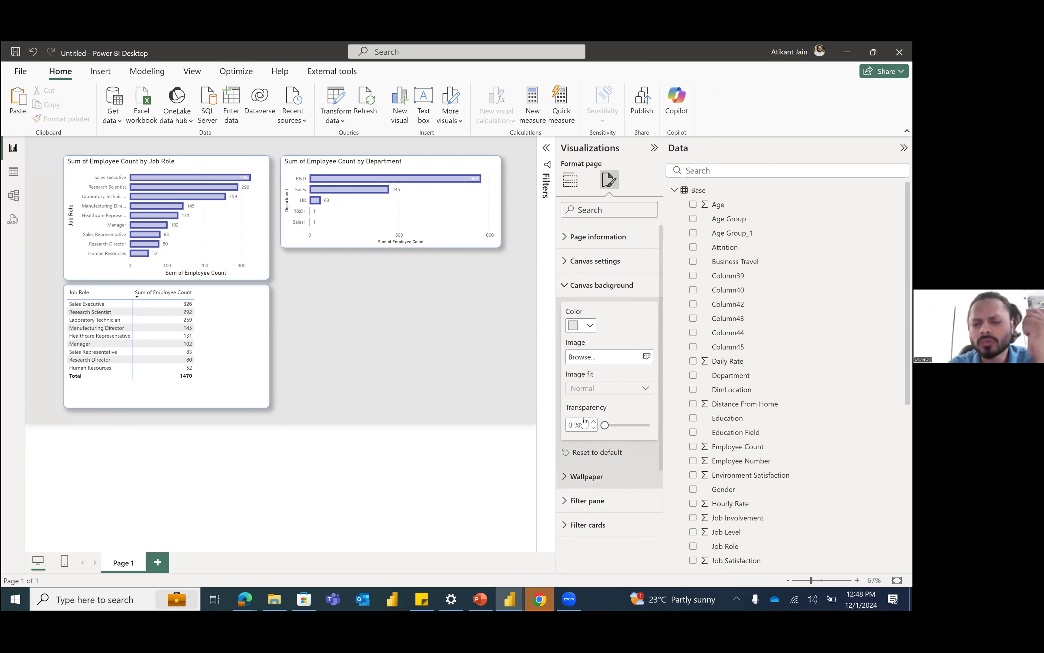
{"action": "left_click", "coordinate": [579, 290]}
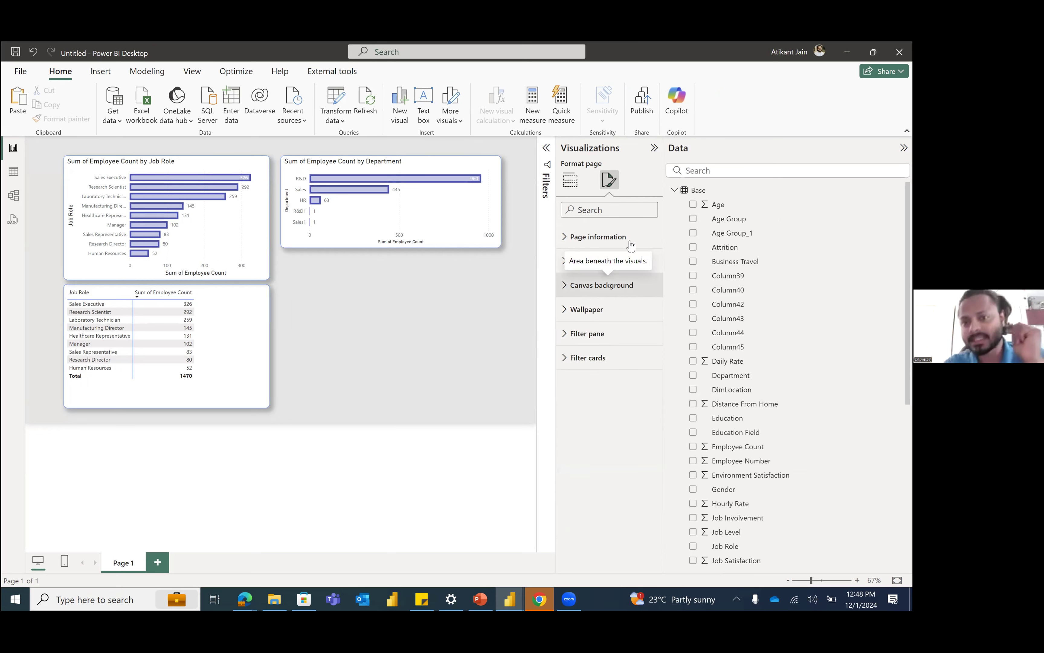
{"action": "left_click", "coordinate": [570, 179]}
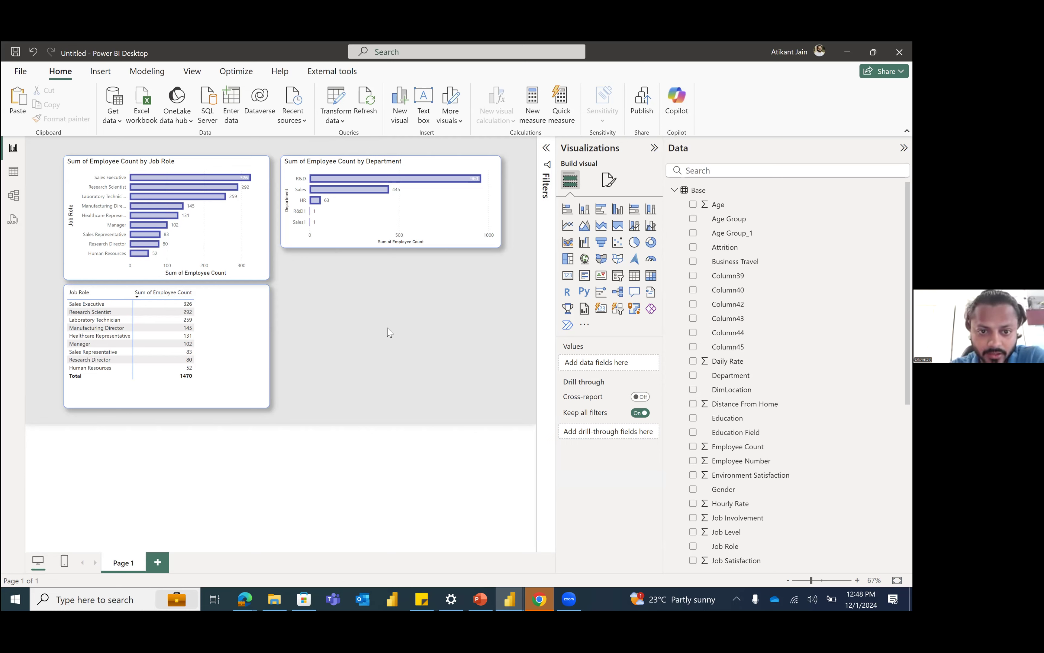
{"action": "double_click", "coordinate": [479, 311]}
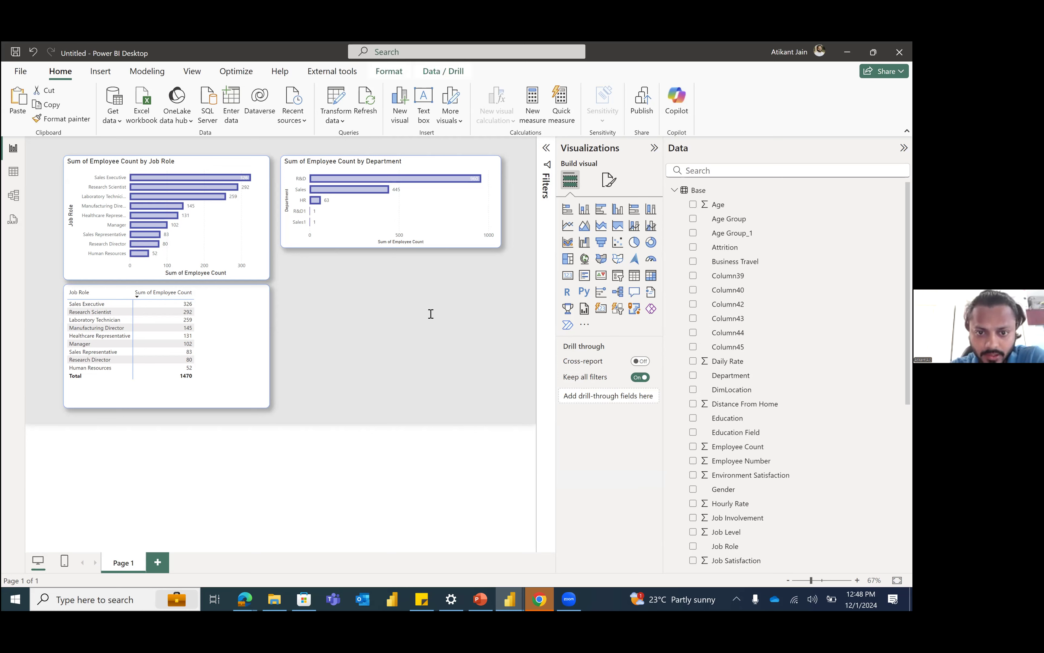
{"action": "right_click", "coordinate": [497, 286]}
{"action": "left_click", "coordinate": [528, 290]}
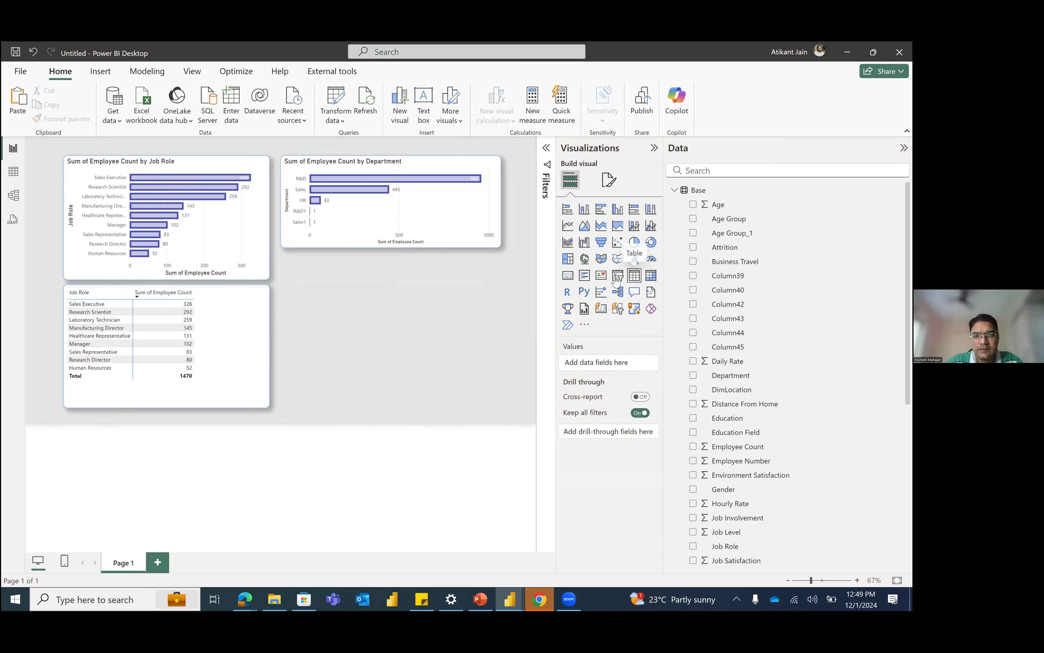
Step: Insert a line chart below the department chart and add the Age Group field as its X-axis
{"action": "left_click", "coordinate": [569, 226]}
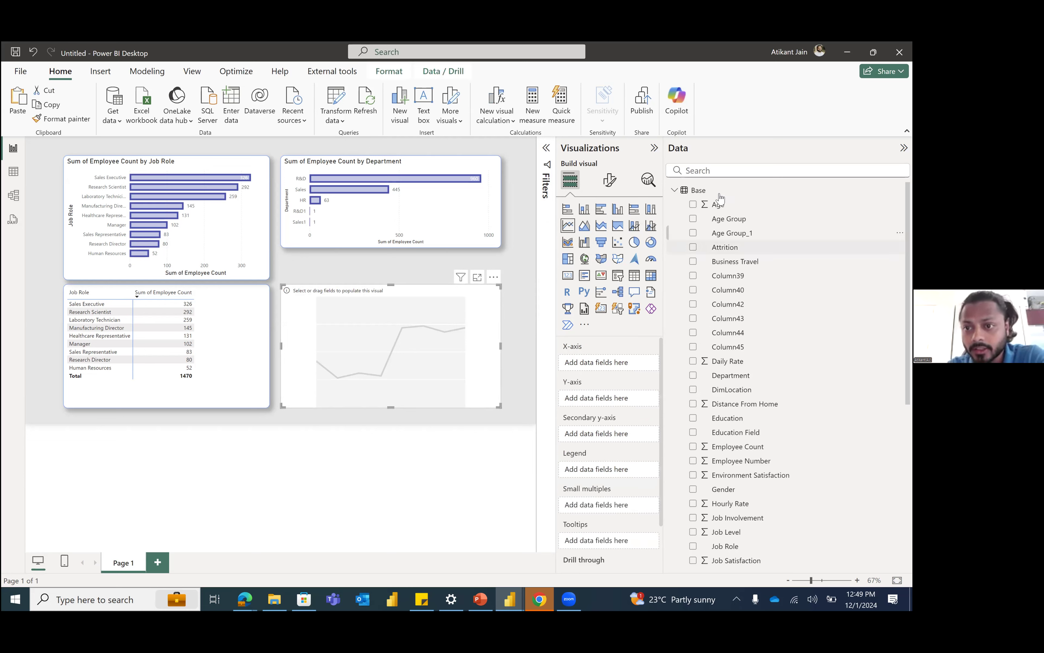
{"action": "left_click", "coordinate": [728, 170]}
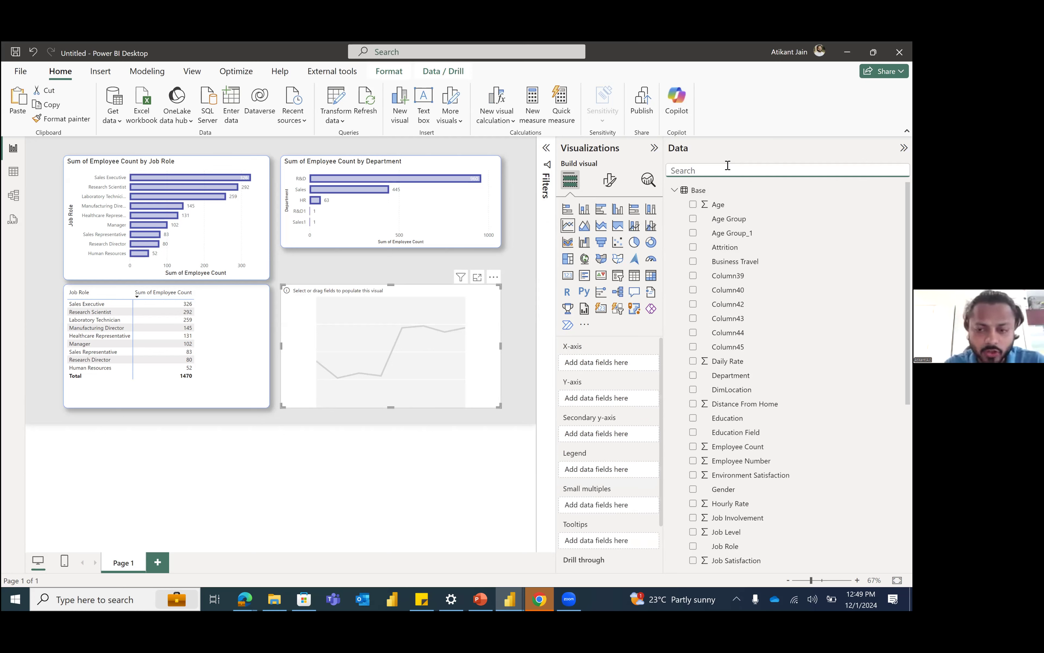
{"action": "type", "text": "age"}
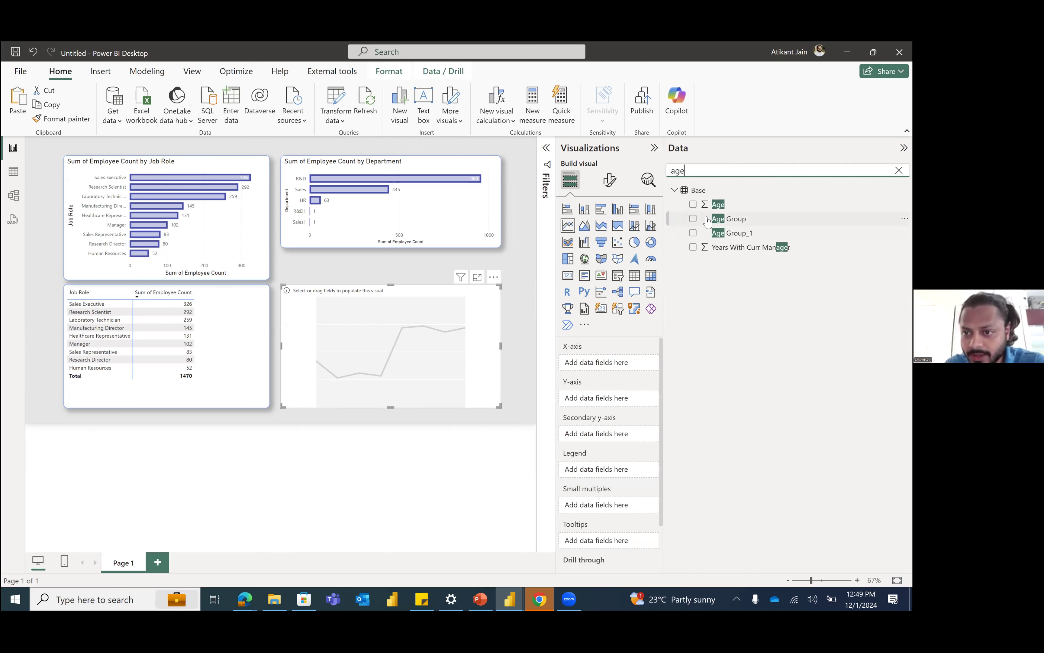
{"action": "left_click", "coordinate": [694, 219]}
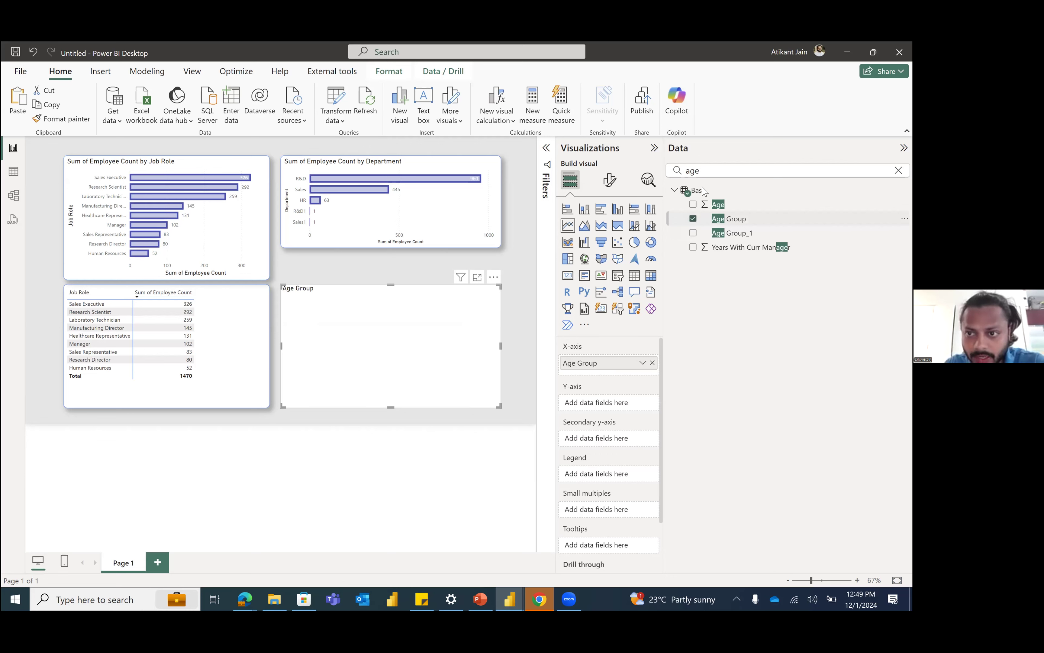
Step: Add Employee Count as the Age Group chart's values and change the visual to a stacked bar chart
{"action": "double_click", "coordinate": [705, 174]}
{"action": "type", "text": "emp"}
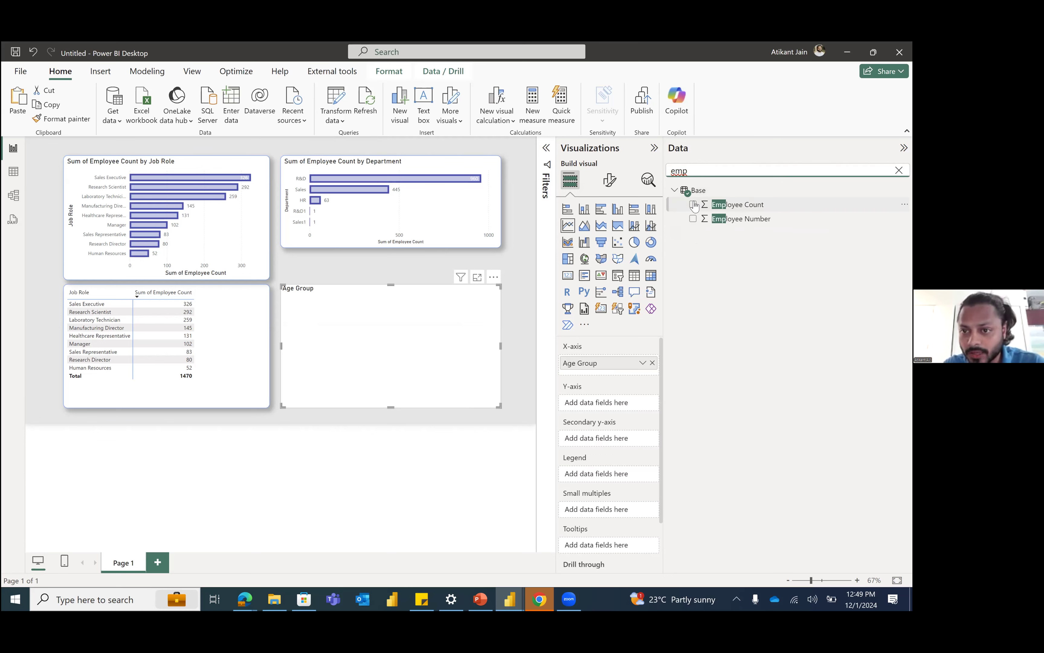
{"action": "left_click", "coordinate": [693, 205]}
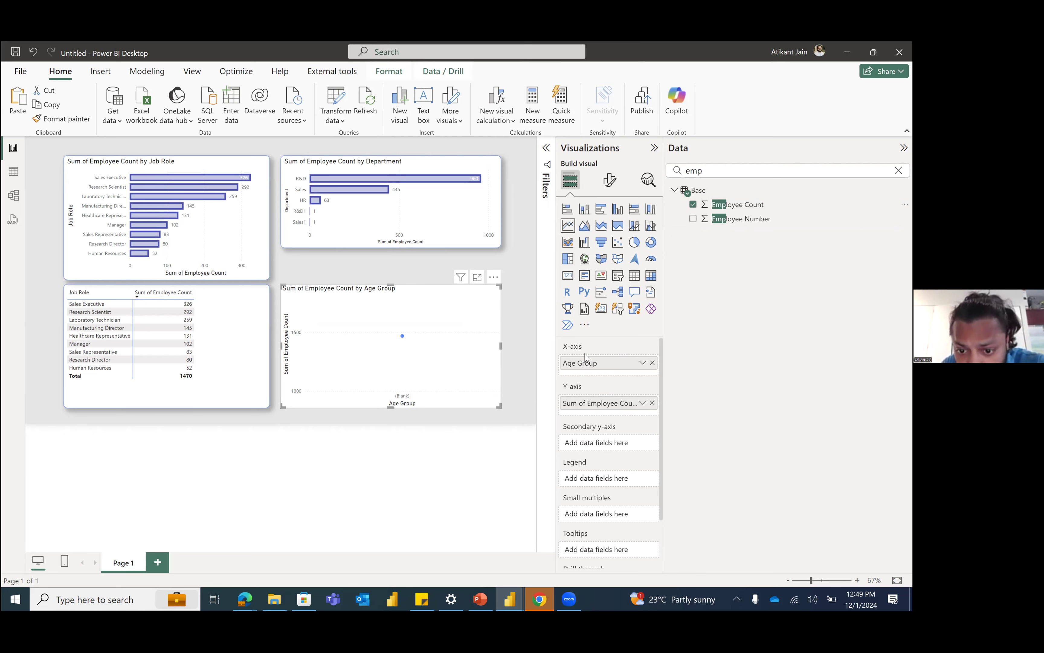
{"action": "left_click", "coordinate": [568, 209]}
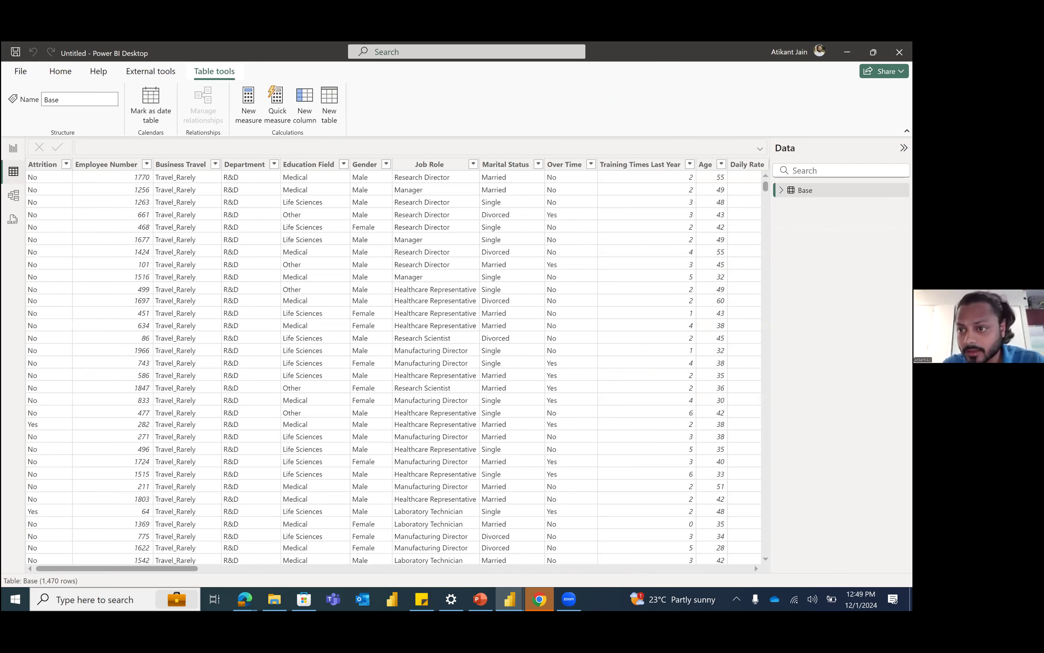
Step: Examine the Age Group and Age Group_1 columns of the Base table to compare which age values they contain
{"action": "type", "text": "age g"}
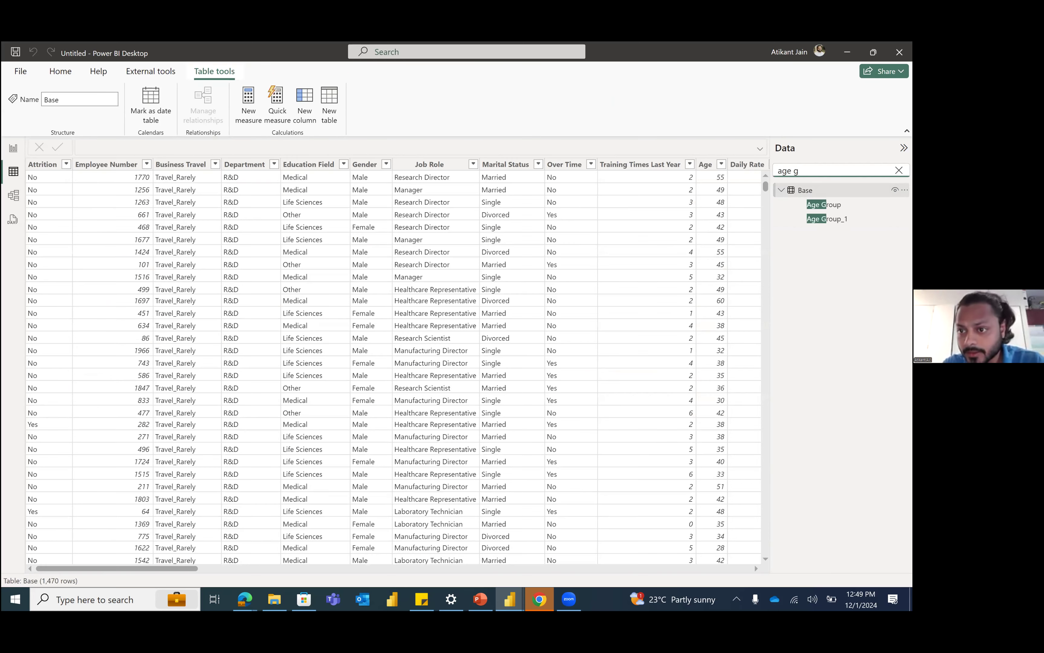
{"action": "left_click", "coordinate": [823, 204]}
{"action": "left_click", "coordinate": [754, 164]}
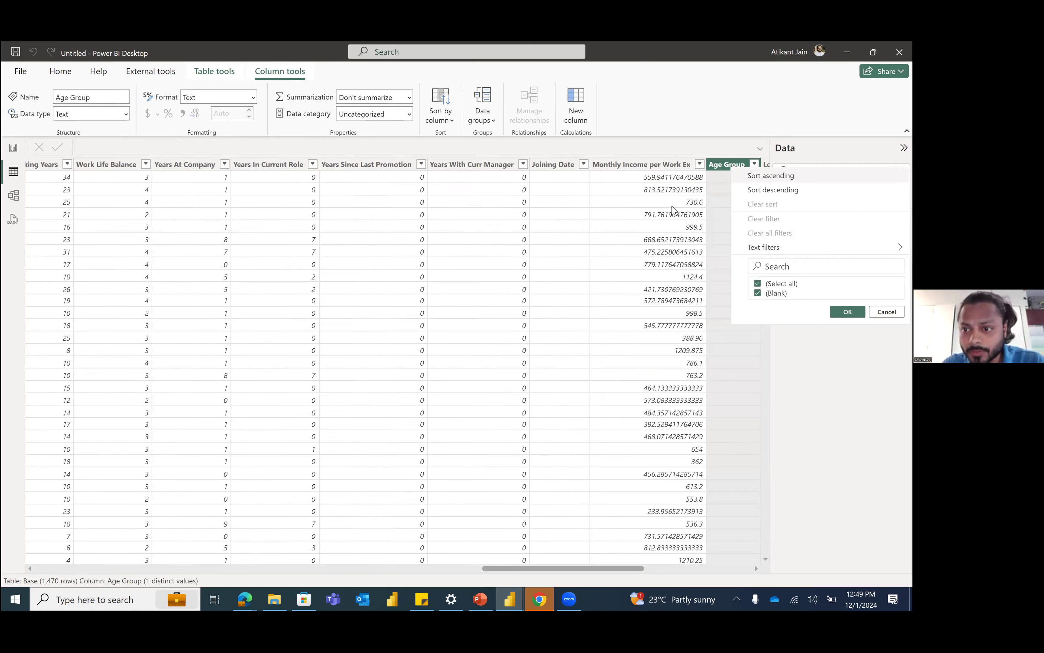
{"action": "left_click", "coordinate": [572, 569]}
{"action": "left_click", "coordinate": [662, 569]}
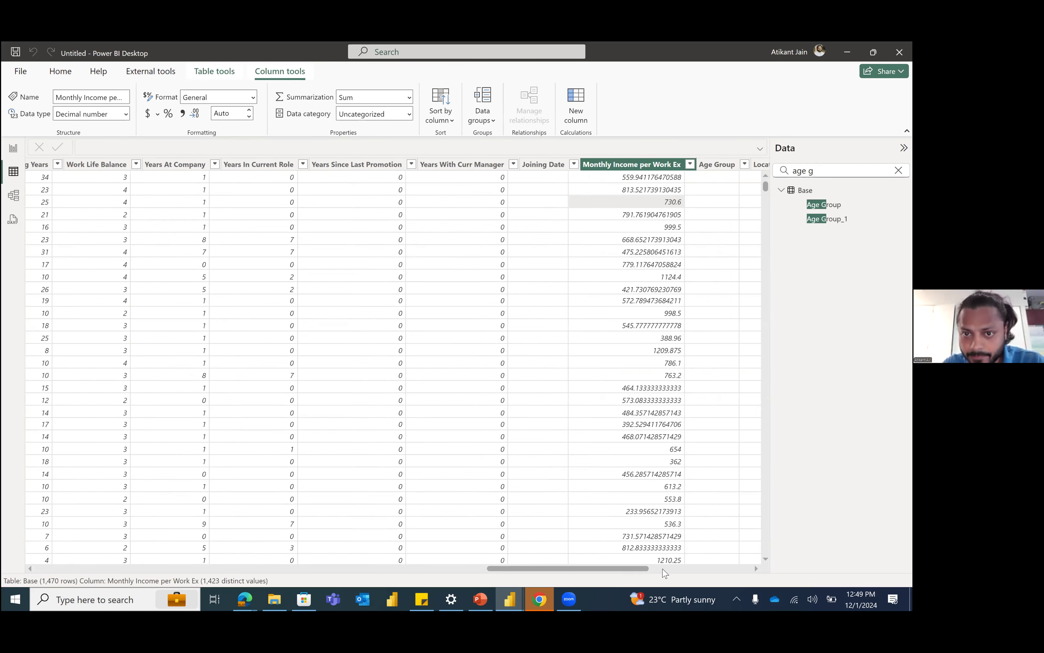
{"action": "scroll", "coordinate": [513, 215], "scroll_direction": "right", "scroll_amount": 3}
{"action": "left_click", "coordinate": [553, 164]}
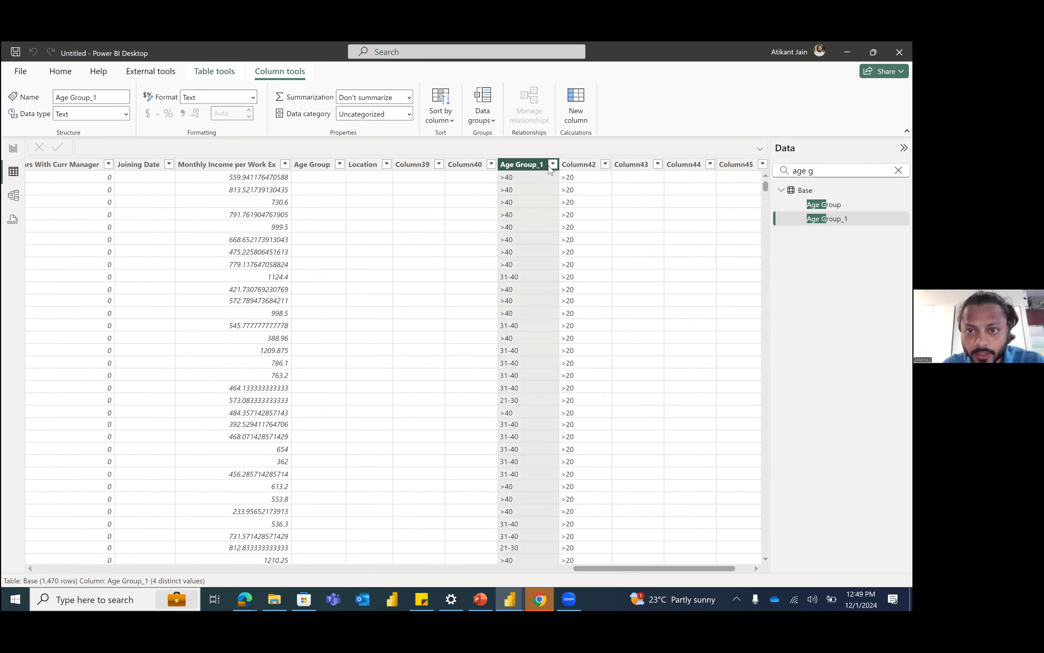
{"action": "left_click", "coordinate": [539, 240]}
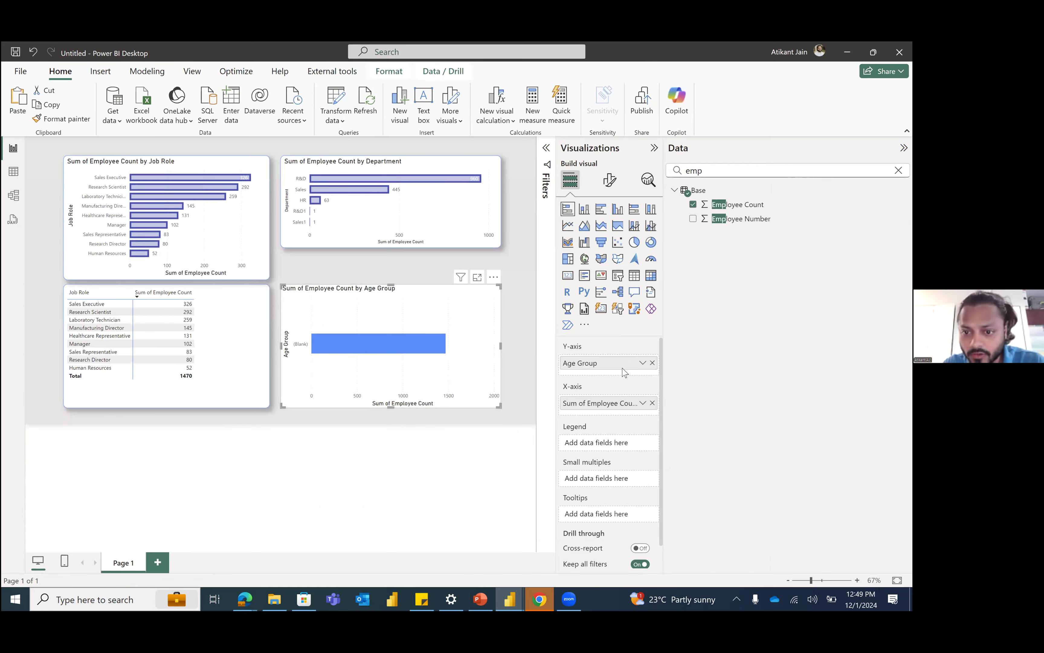
Step: Replace Age Group with the Age Group_1 field on the Y-axis of the age group bar chart
{"action": "left_click", "coordinate": [765, 175]}
{"action": "key", "text": "ctrl+a"}
{"action": "type", "text": "age"}
{"action": "left_click_drag", "start_coordinate": [740, 233], "coordinate": [615, 358]}
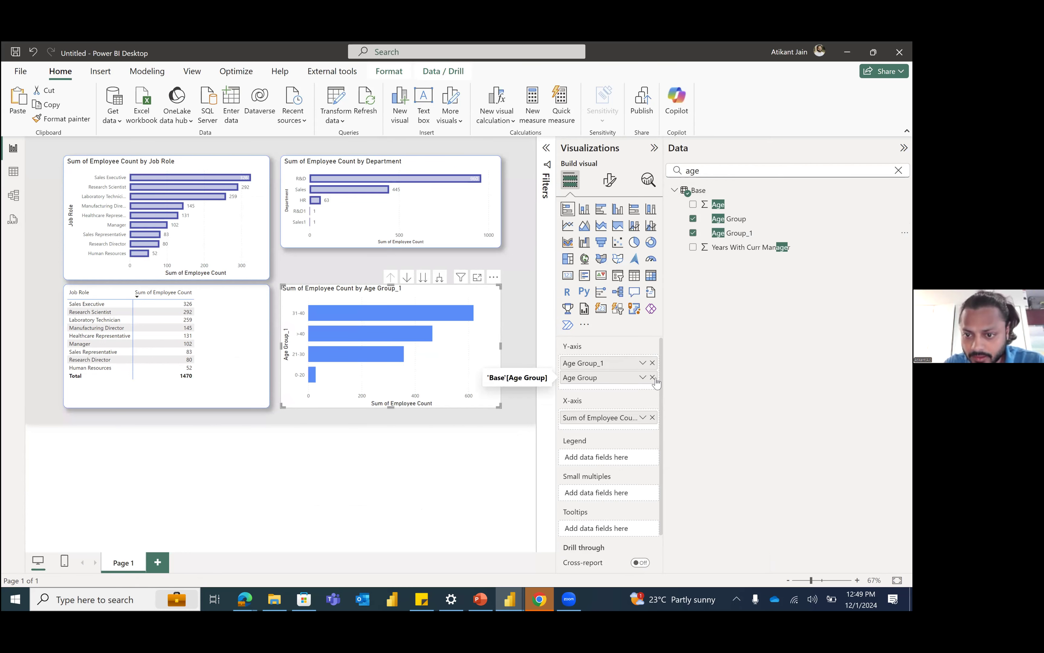
{"action": "left_click", "coordinate": [653, 378]}
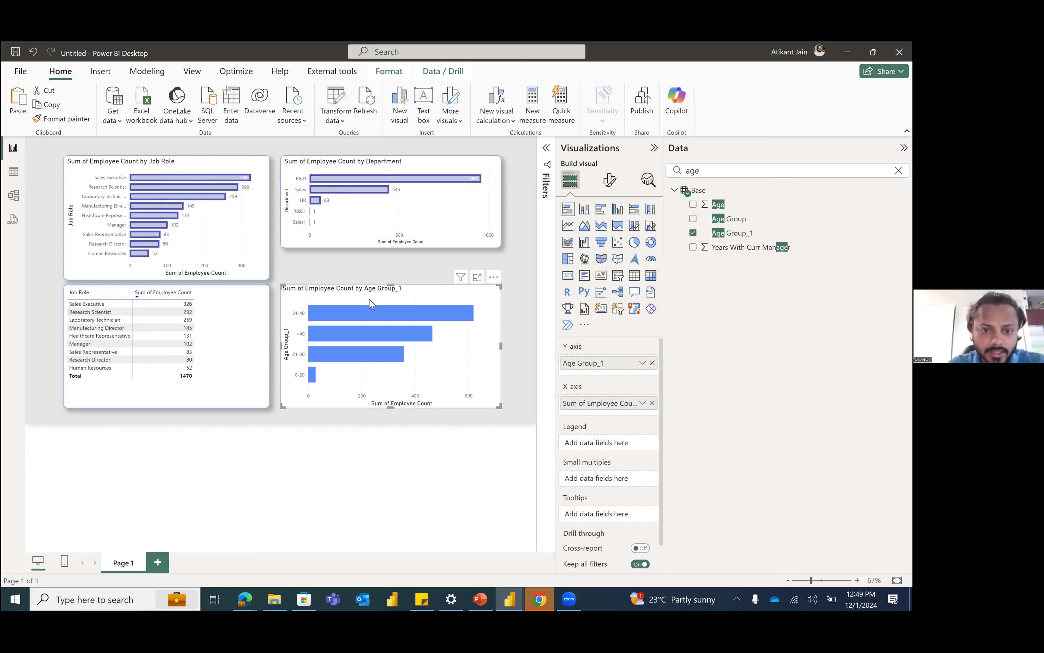
Step: Enlarge the age group chart to cover most of the report page and turn on its data labels
{"action": "left_click_drag", "start_coordinate": [344, 276], "coordinate": [489, 407]}
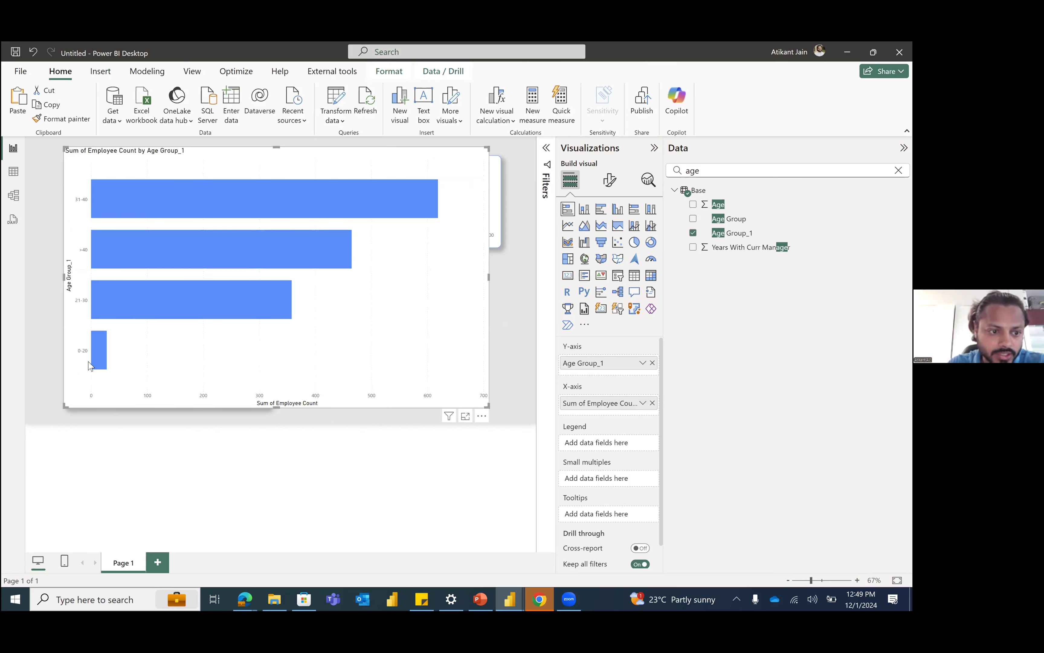
{"action": "left_click", "coordinate": [616, 183]}
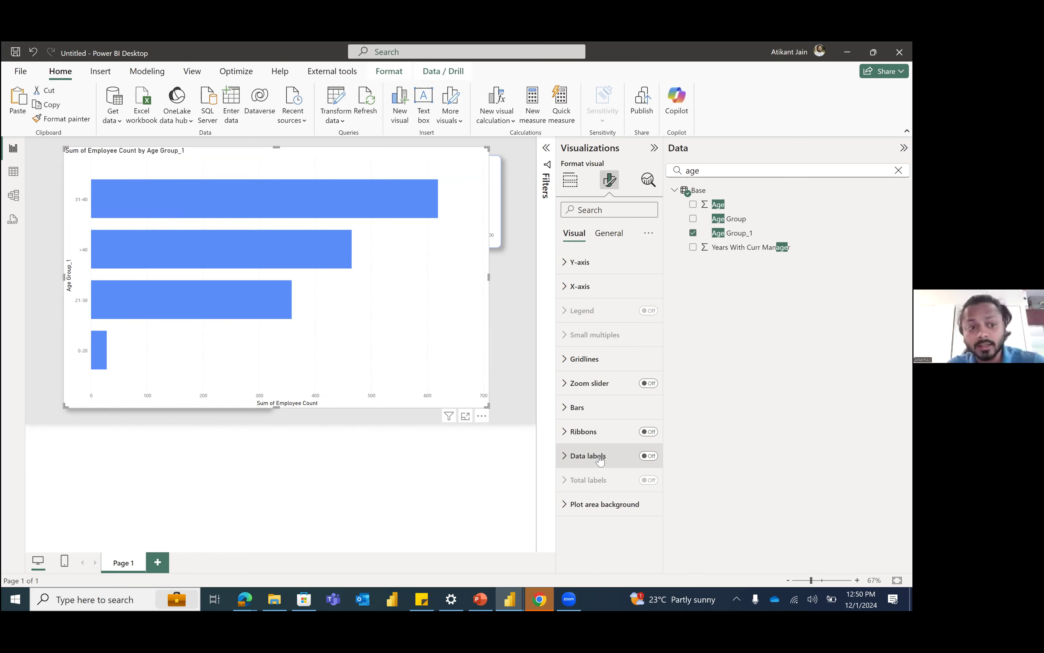
{"action": "left_click", "coordinate": [648, 456]}
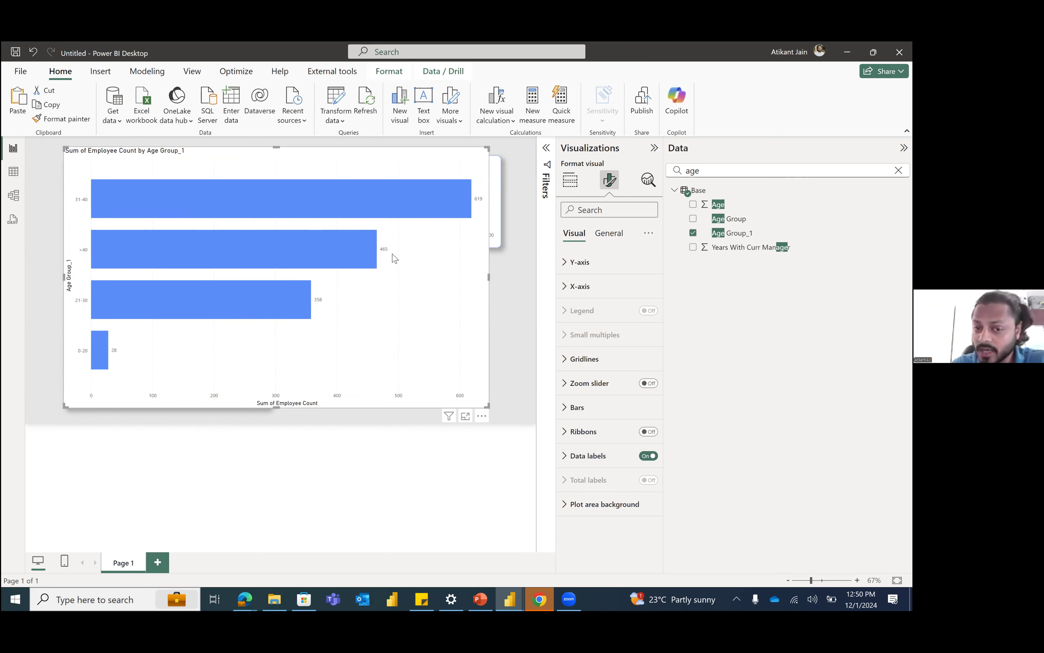
{"action": "left_click_drag", "start_coordinate": [416, 237], "coordinate": [427, 243]}
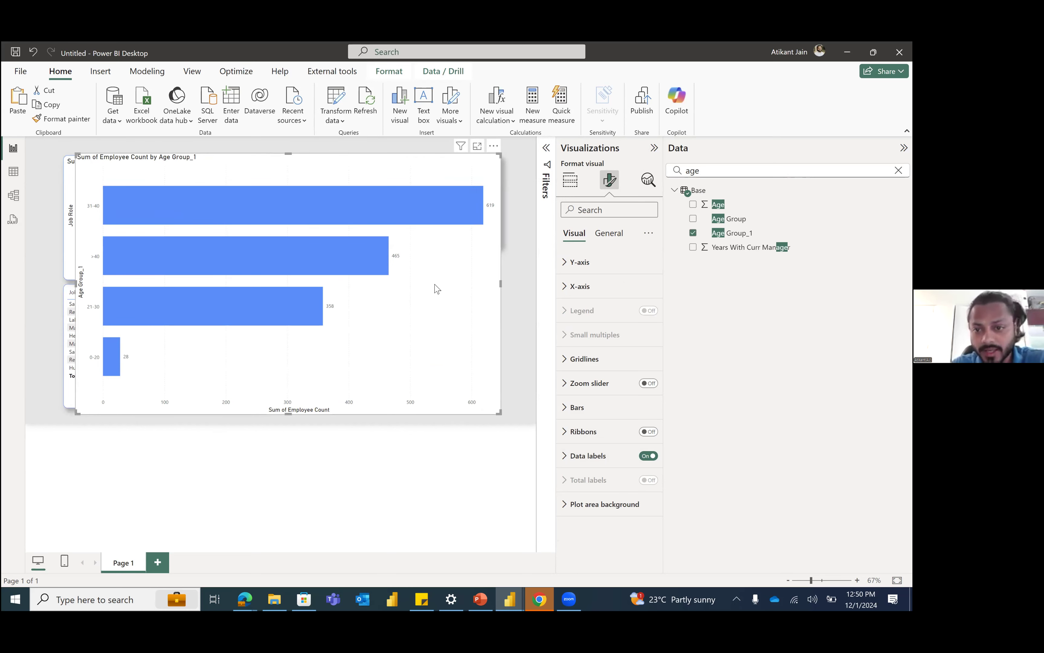
{"action": "left_click_drag", "start_coordinate": [399, 276], "coordinate": [380, 278]}
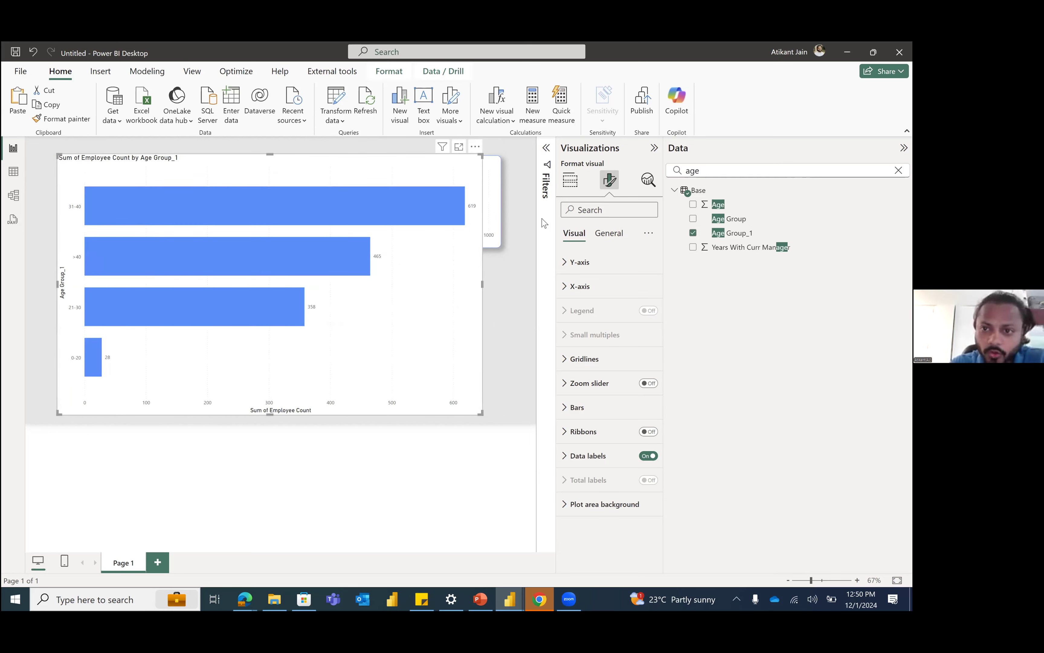
Step: Change the age group bar chart to a donut chart and reposition it on the page
{"action": "left_click", "coordinate": [569, 181]}
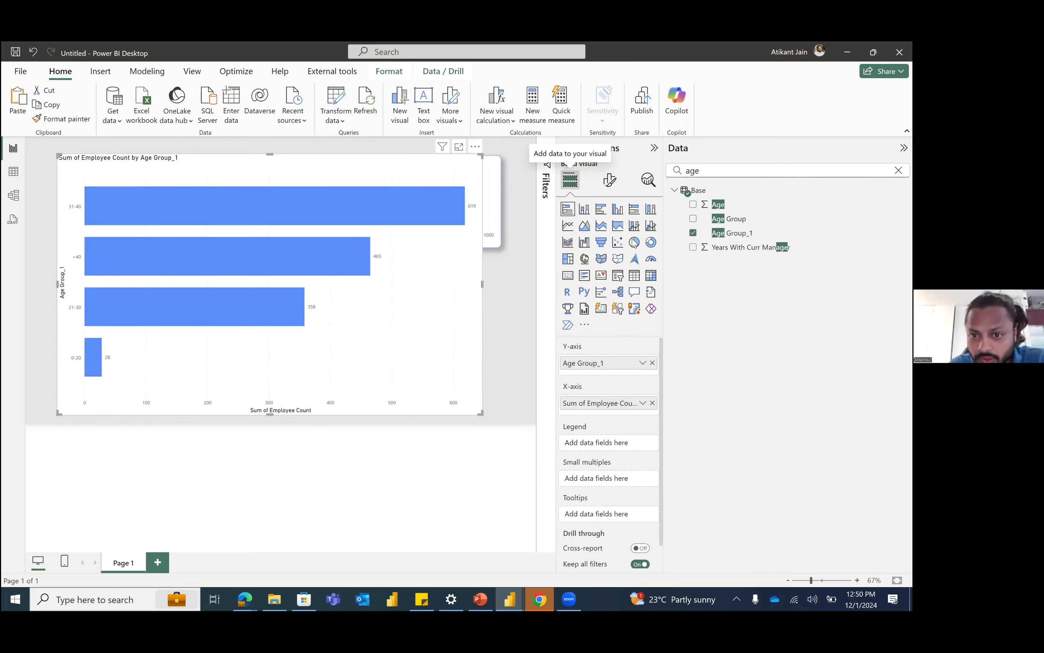
{"action": "left_click_drag", "start_coordinate": [401, 280], "coordinate": [412, 275]}
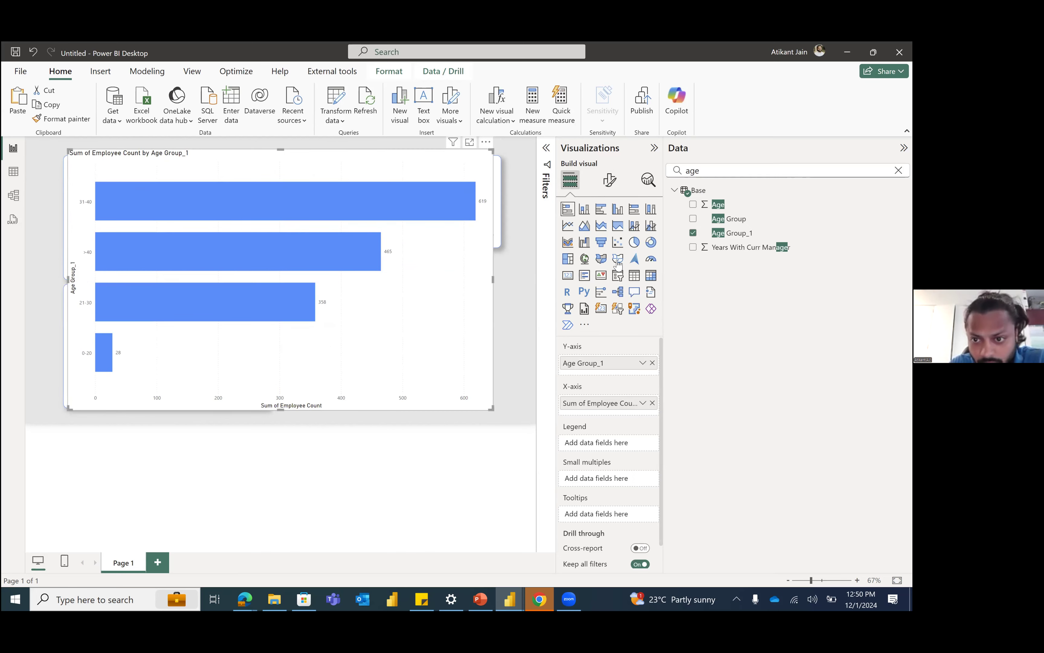
{"action": "left_click", "coordinate": [651, 243]}
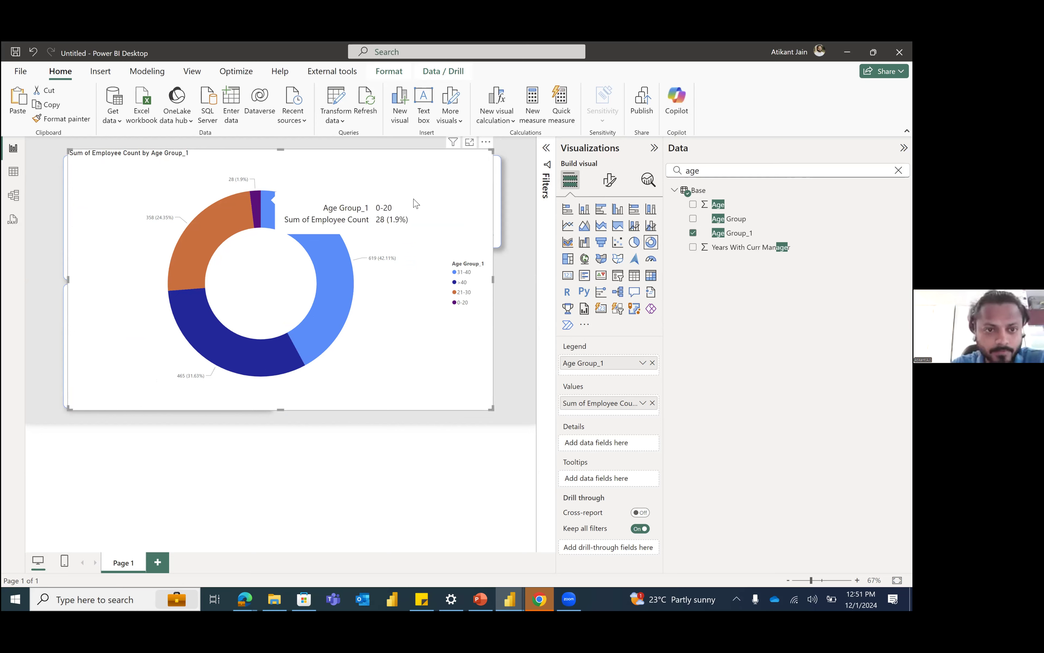
{"action": "left_click_drag", "start_coordinate": [423, 223], "coordinate": [467, 223]}
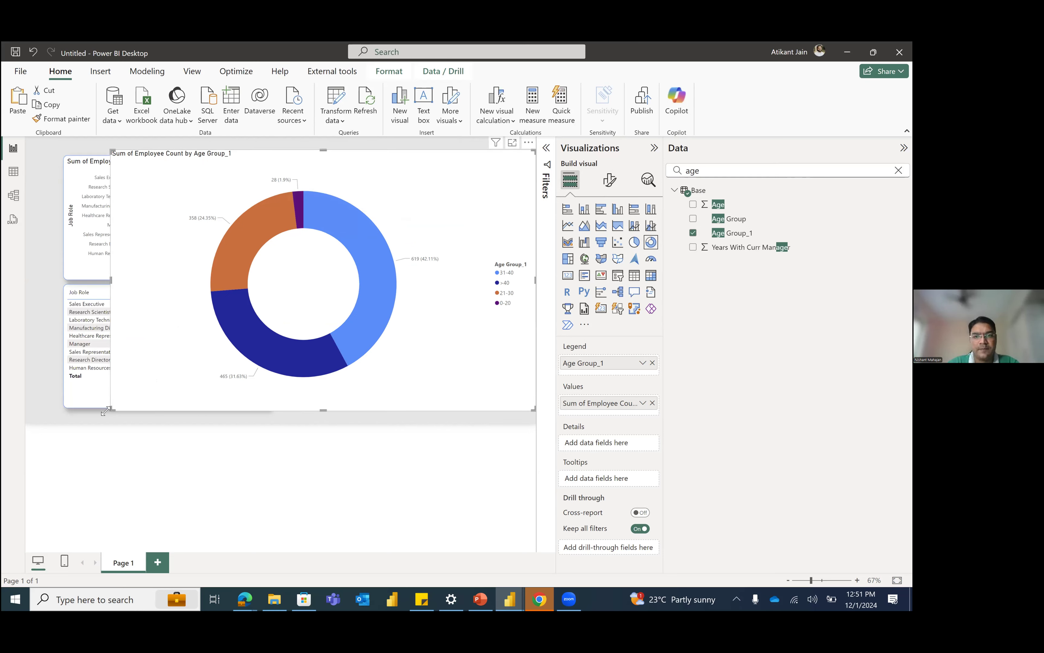
{"action": "left_click_drag", "start_coordinate": [375, 203], "coordinate": [384, 198]}
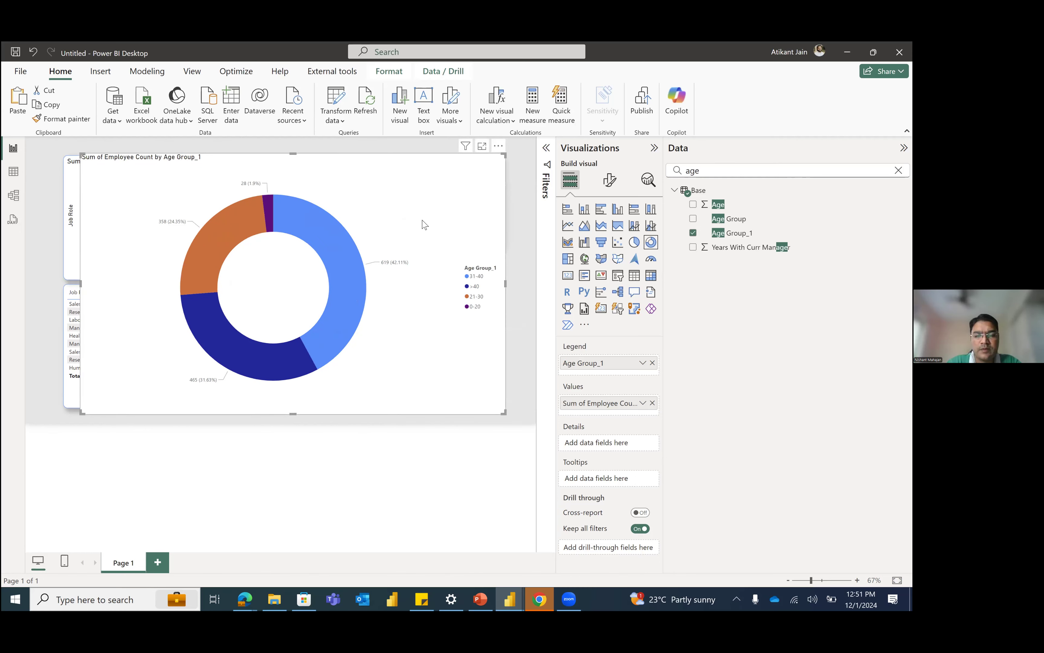
Step: Turn off the donut chart's background and shrink it to fit below the department chart, beside the matrix
{"action": "left_click", "coordinate": [609, 183]}
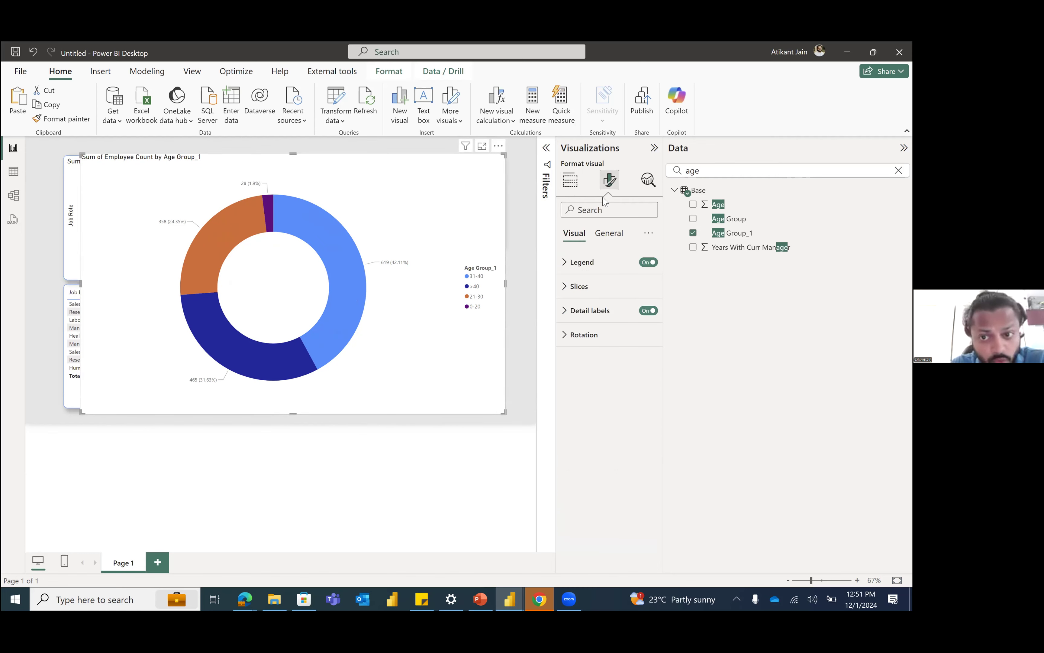
{"action": "left_click", "coordinate": [608, 235]}
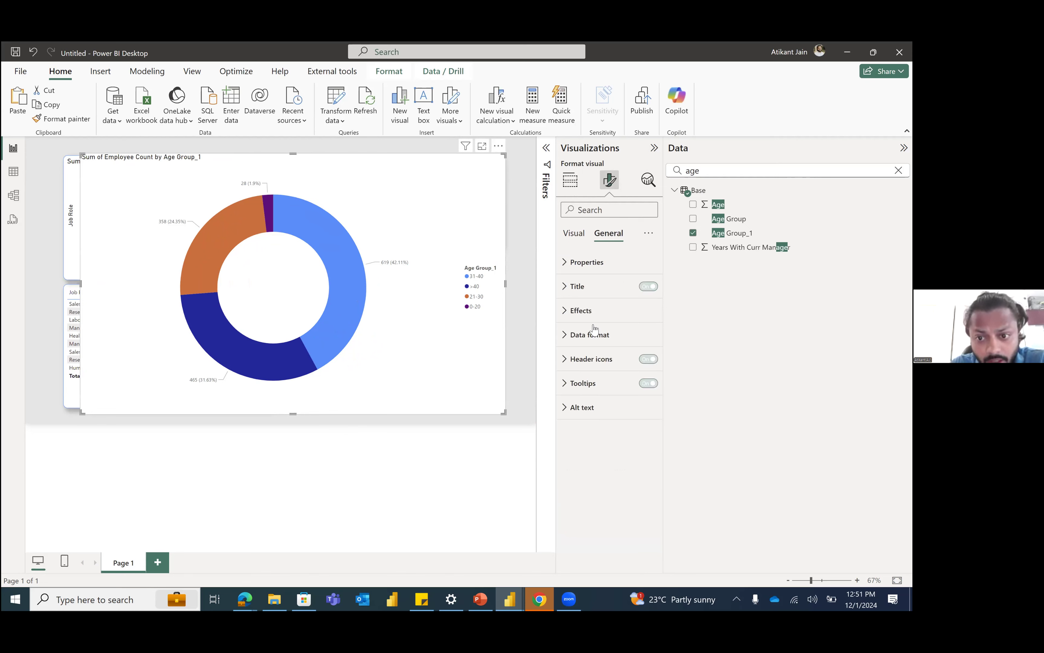
{"action": "left_click", "coordinate": [604, 312]}
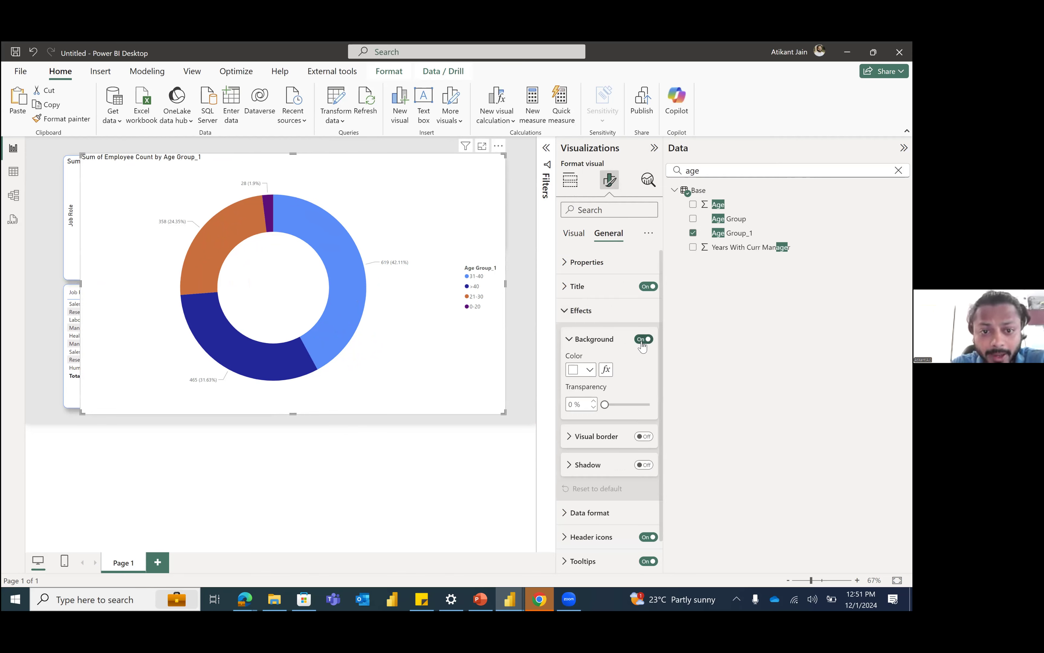
{"action": "left_click", "coordinate": [642, 340]}
{"action": "left_click_drag", "start_coordinate": [229, 242], "coordinate": [317, 282]}
{"action": "left_click_drag", "start_coordinate": [364, 282], "coordinate": [348, 272]}
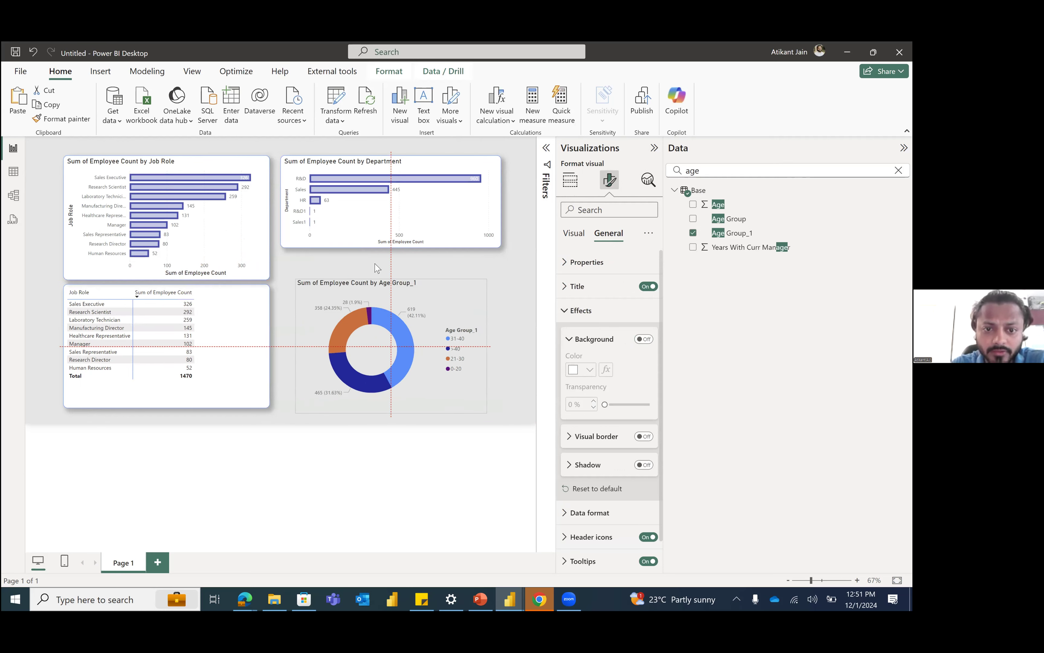
{"action": "left_click", "coordinate": [404, 321]}
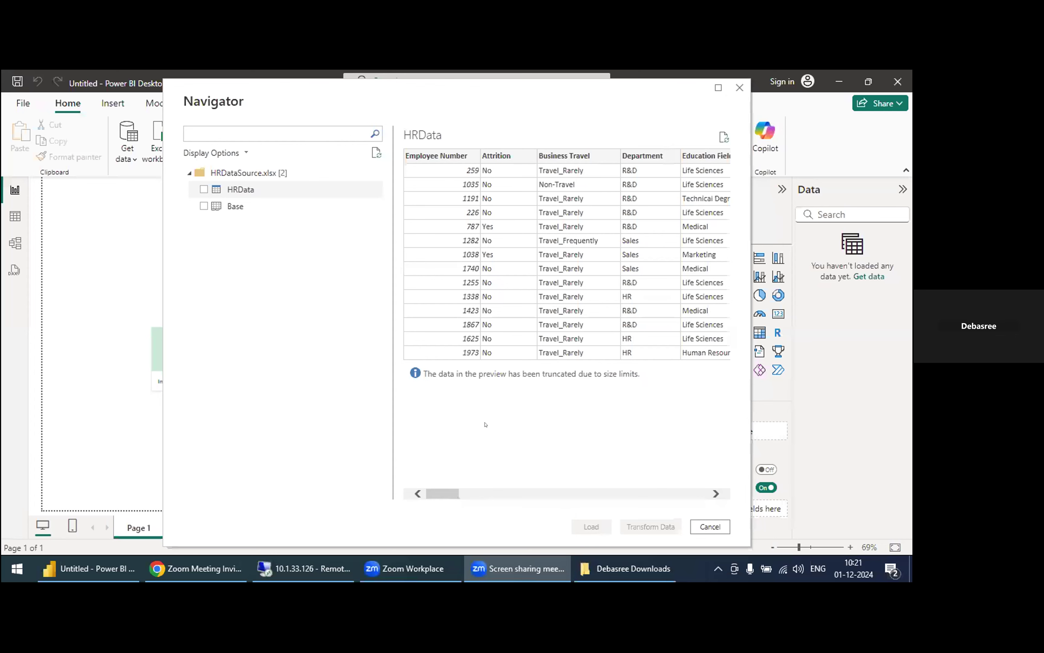
Step: Load only the HRData table from HRDataSource.xlsx, leaving Base unselected
{"action": "left_click", "coordinate": [106, 569]}
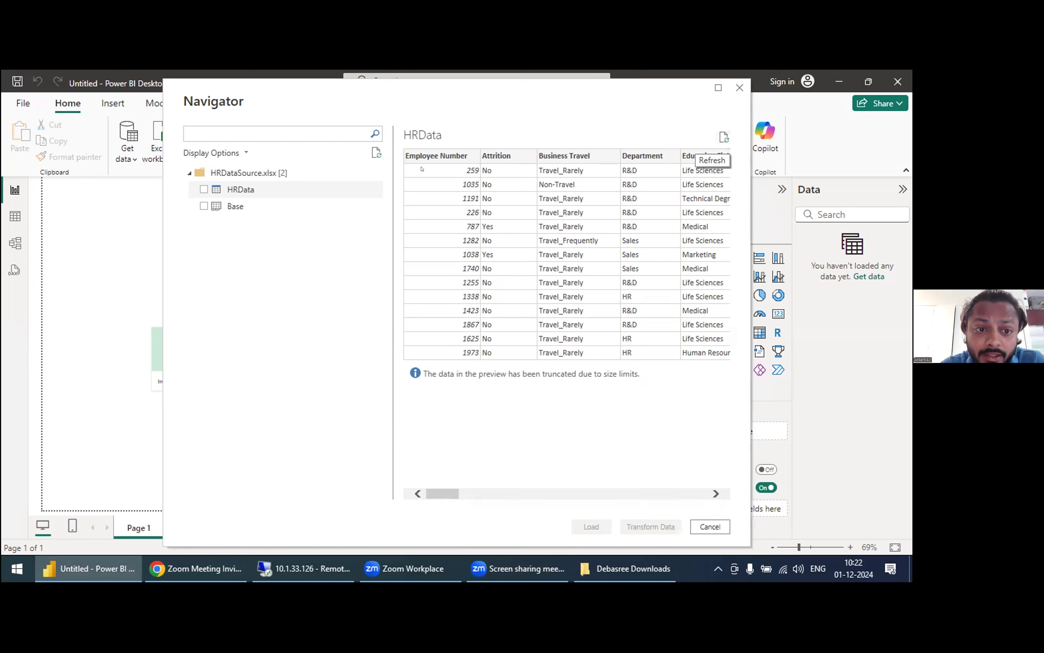
{"action": "left_click", "coordinate": [198, 205]}
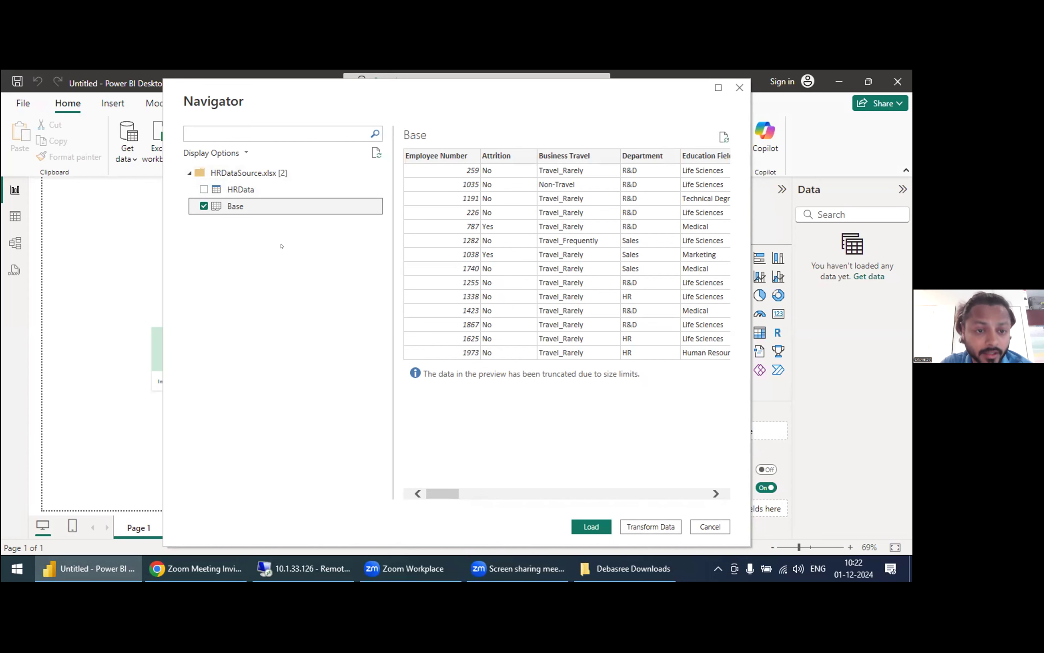
{"action": "left_click", "coordinate": [204, 189]}
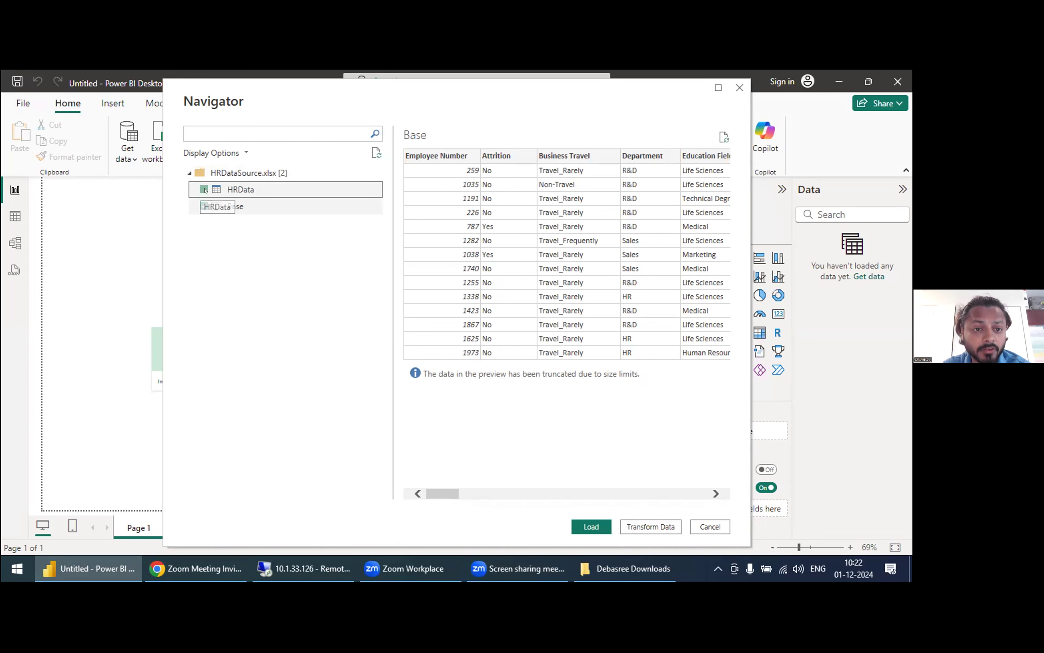
{"action": "left_click", "coordinate": [203, 206]}
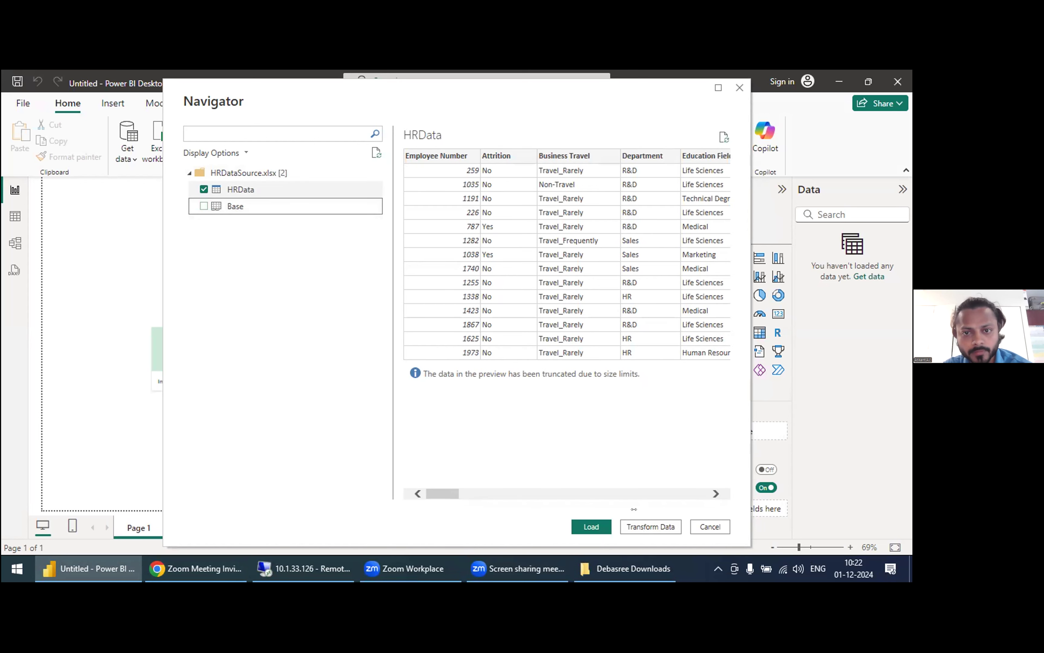
{"action": "left_click", "coordinate": [576, 523]}
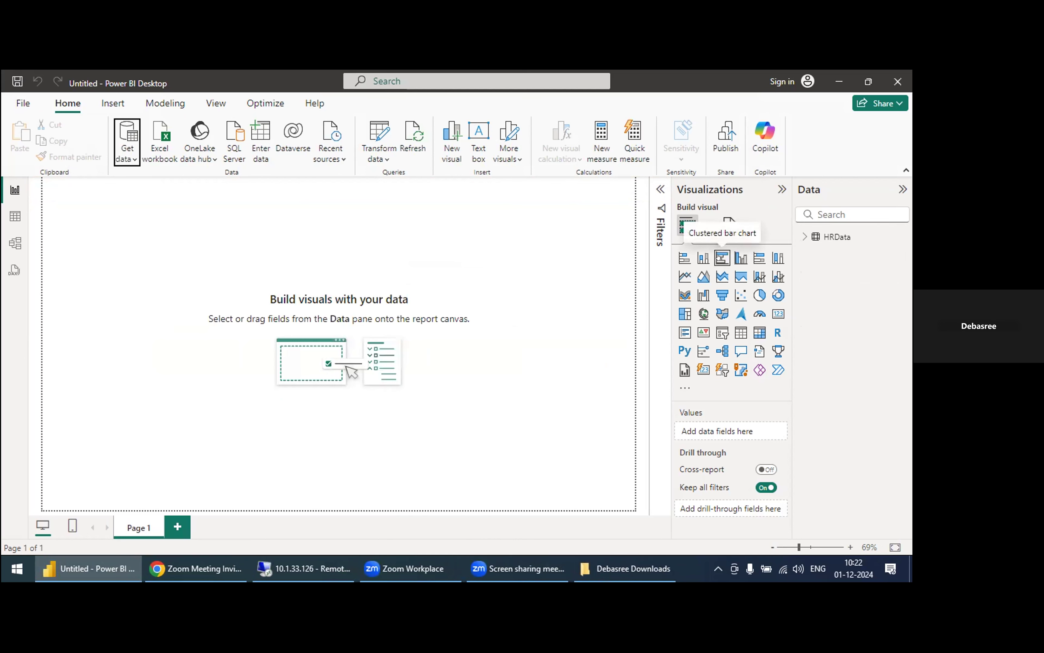
Step: Search the fields for "number" and add Employee Number to the empty page as a column chart
{"action": "left_click", "coordinate": [826, 214]}
{"action": "type", "text": "number"}
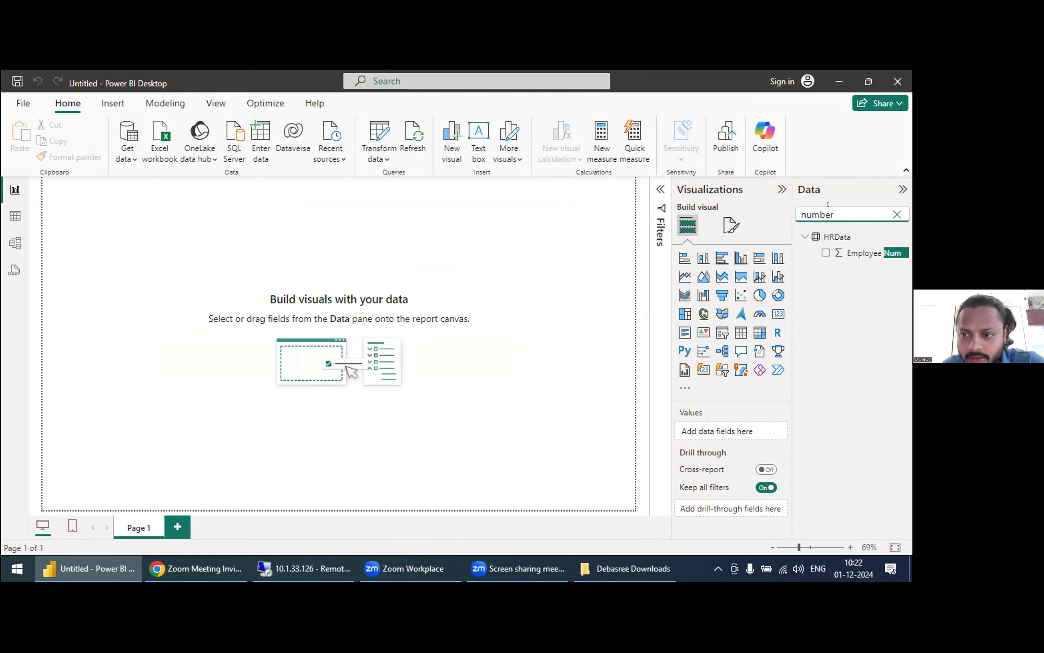
{"action": "left_click", "coordinate": [817, 247]}
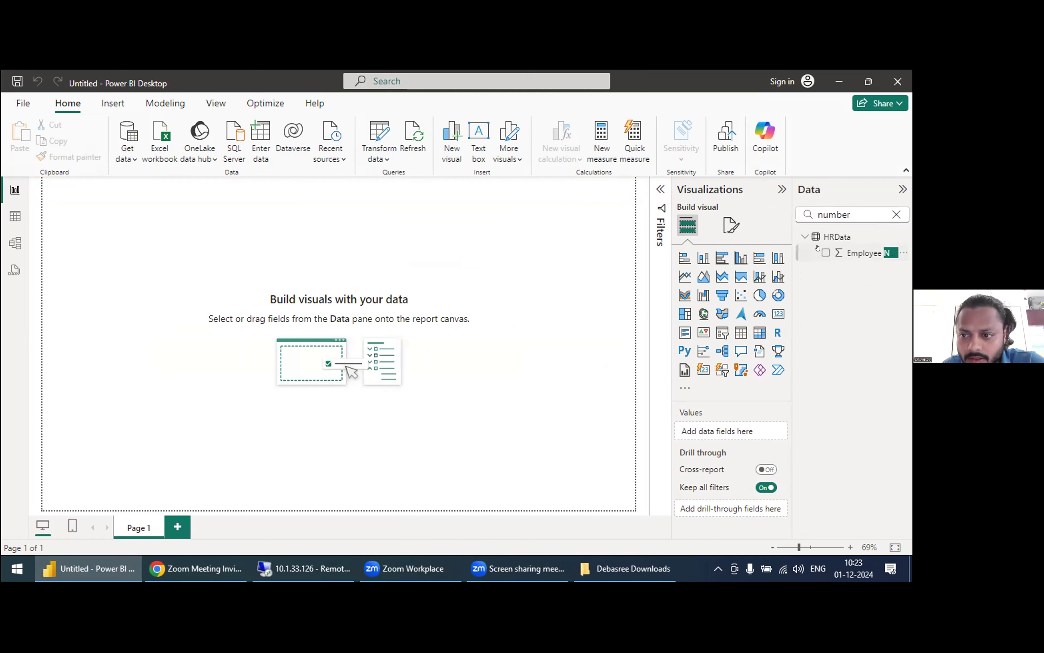
{"action": "left_click", "coordinate": [817, 248]}
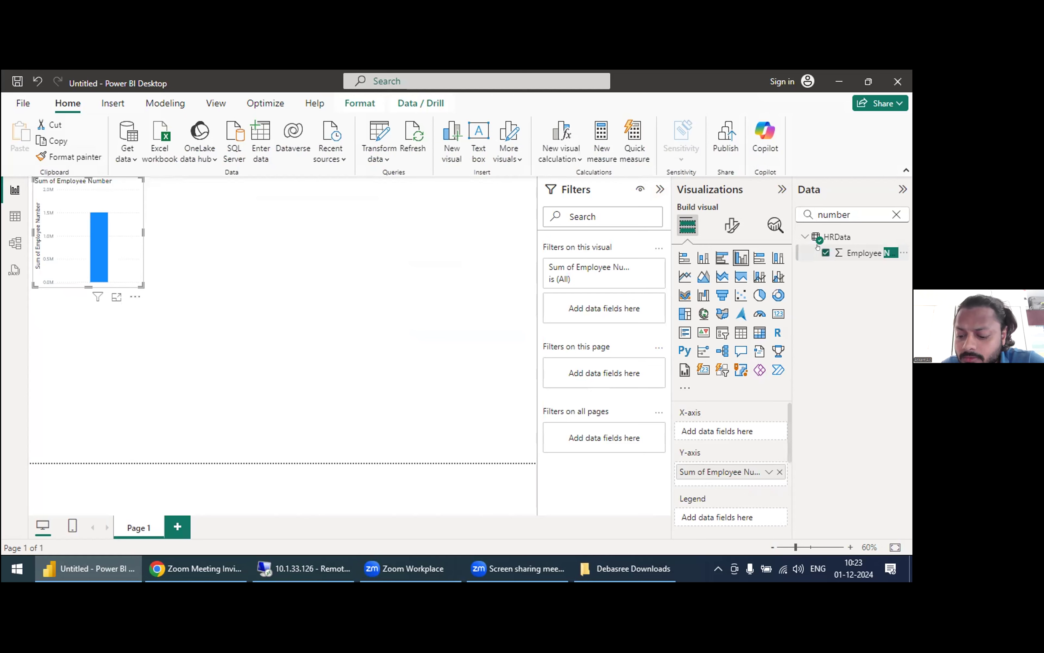
Step: Search the fields for "job" and add Job Role as the column chart's X-axis
{"action": "left_click", "coordinate": [828, 215]}
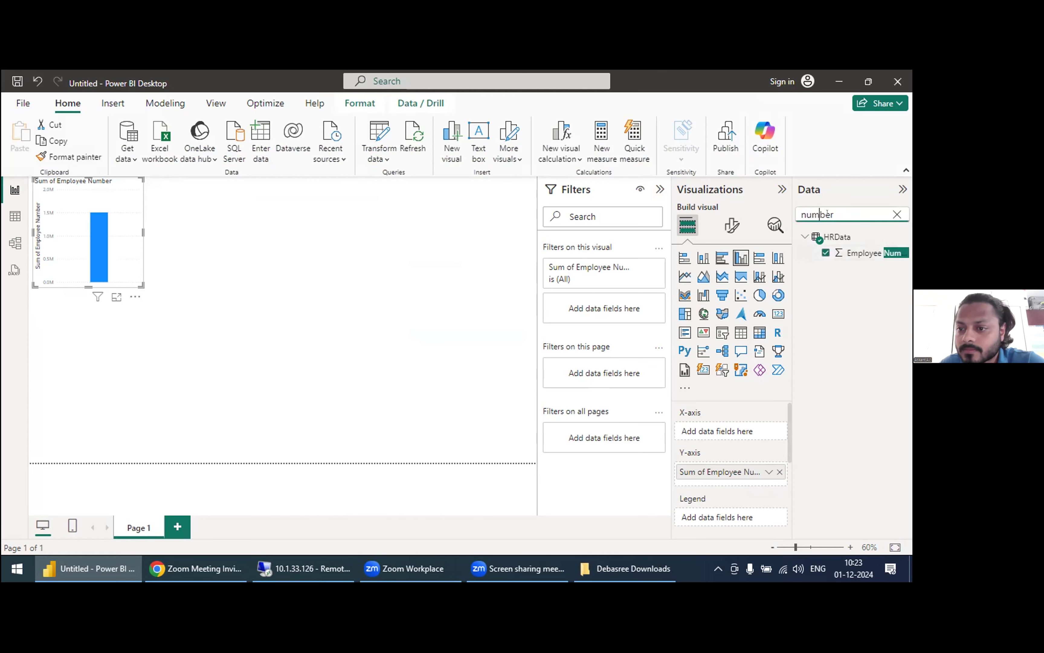
{"action": "key", "text": "BackSpace"}
{"action": "key", "text": "BackSpace"}
{"action": "key", "text": "BackSpace"}
{"action": "key", "text": "BackSpace"}
{"action": "key", "text": "BackSpace"}
{"action": "key", "text": "BackSpace"}
{"action": "type", "text": "job"}
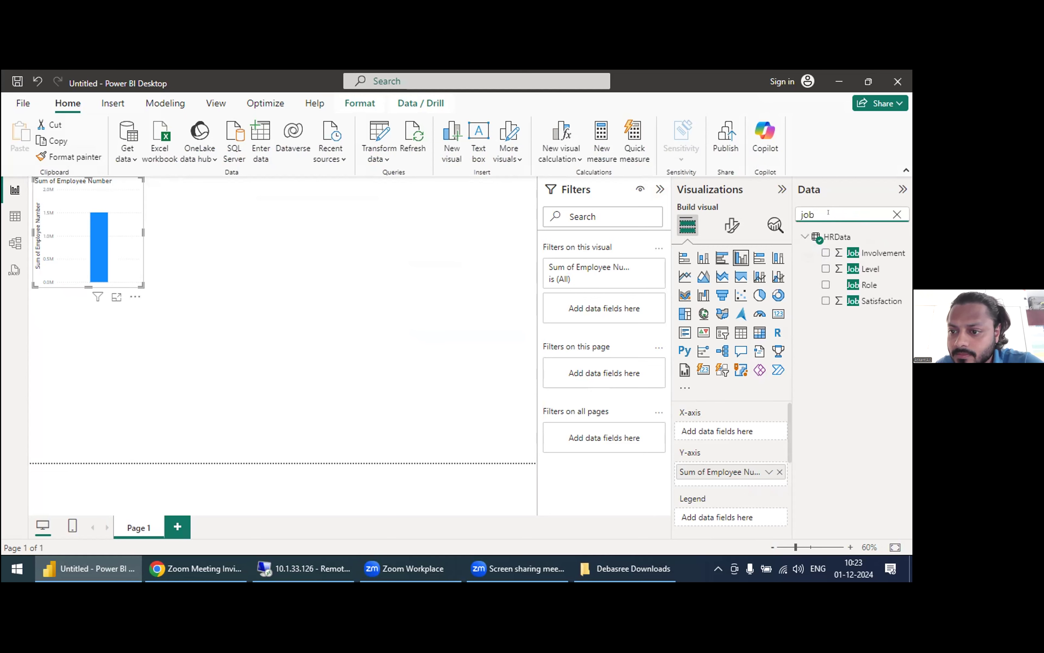
{"action": "left_click", "coordinate": [825, 285]}
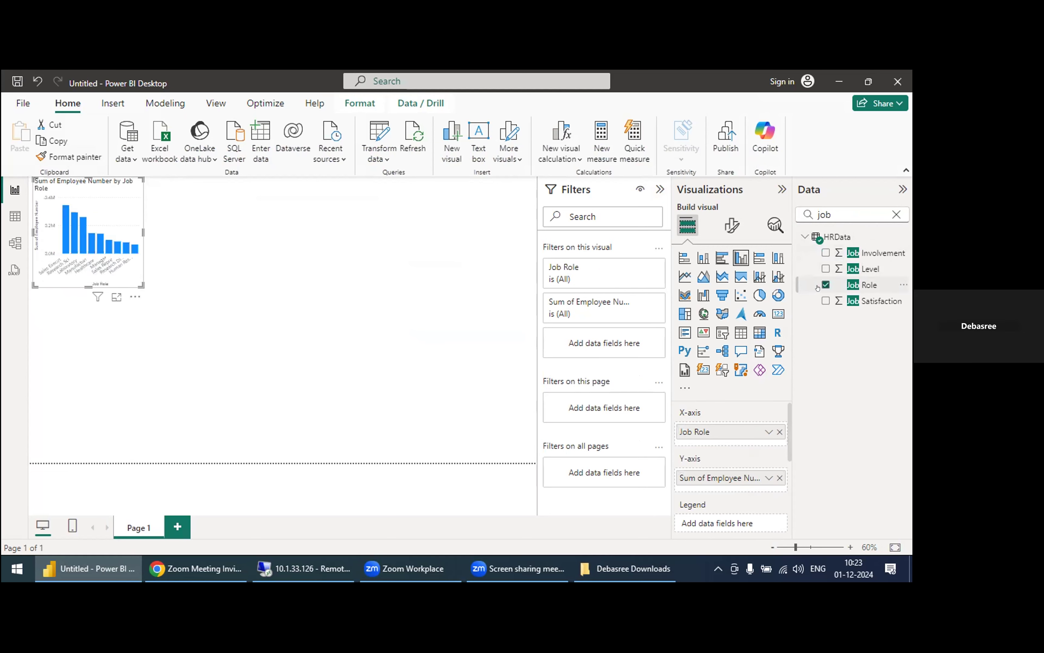
Step: Move the job role column chart away from the page corner and enlarge it to about half the page width
{"action": "left_click_drag", "start_coordinate": [87, 233], "coordinate": [129, 264]}
{"action": "left_click_drag", "start_coordinate": [184, 318], "coordinate": [333, 422]}
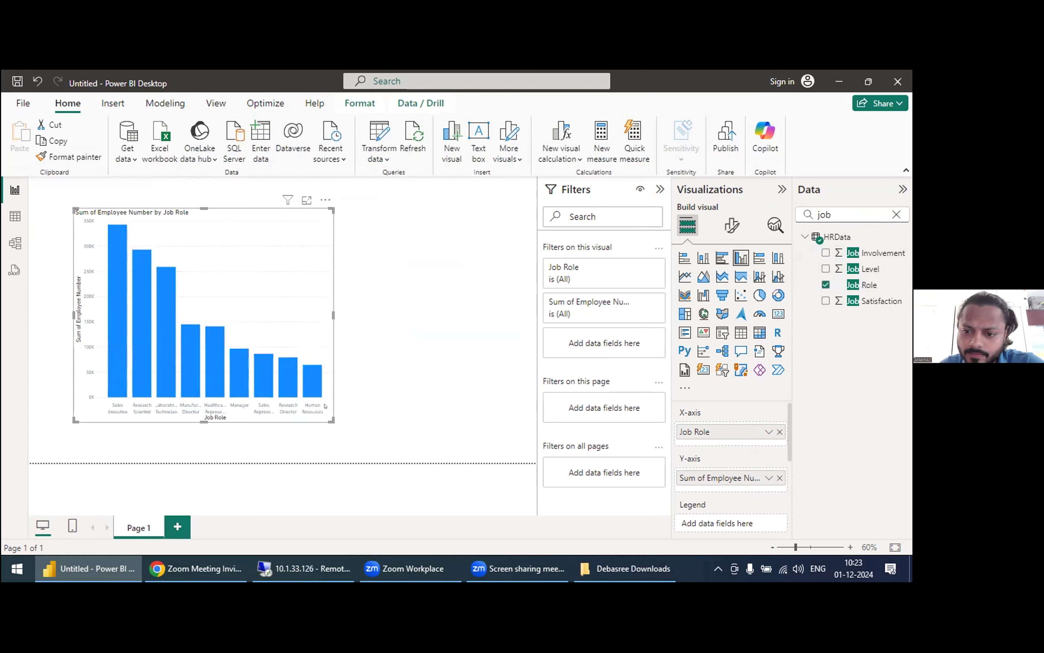
{"action": "left_click", "coordinate": [326, 199]}
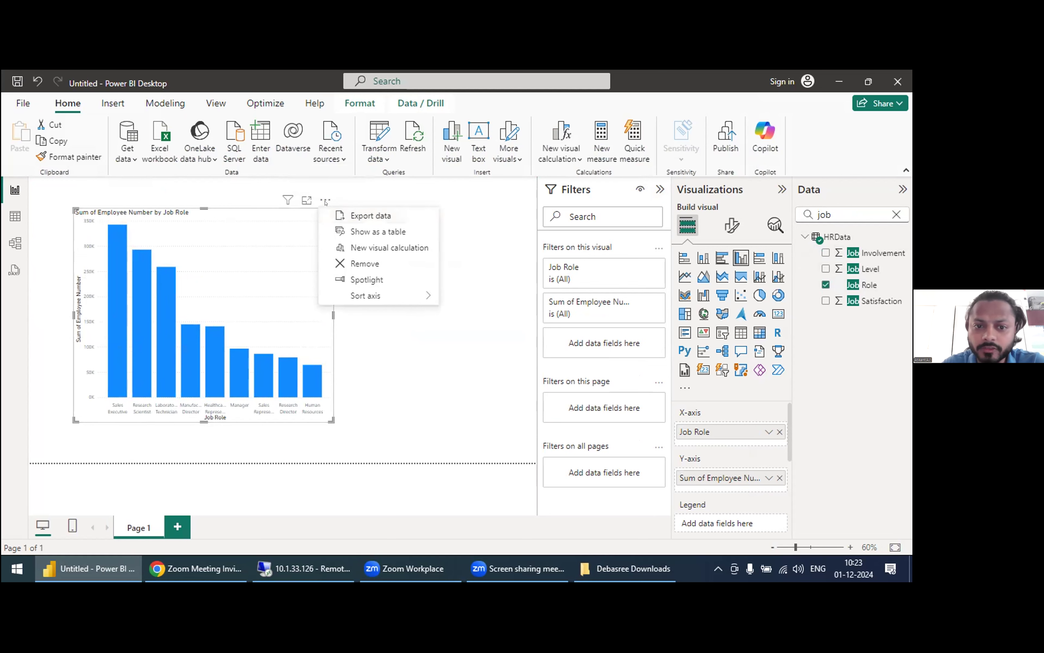
{"action": "left_click", "coordinate": [398, 342]}
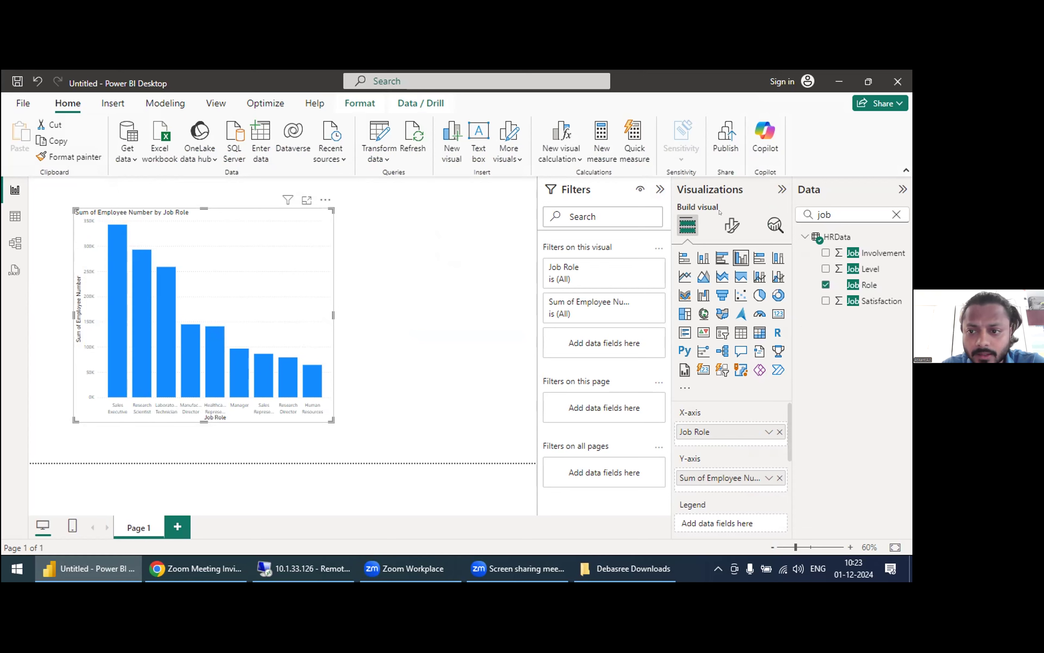
Step: Turn on data labels for the job role column chart
{"action": "left_click", "coordinate": [722, 225]}
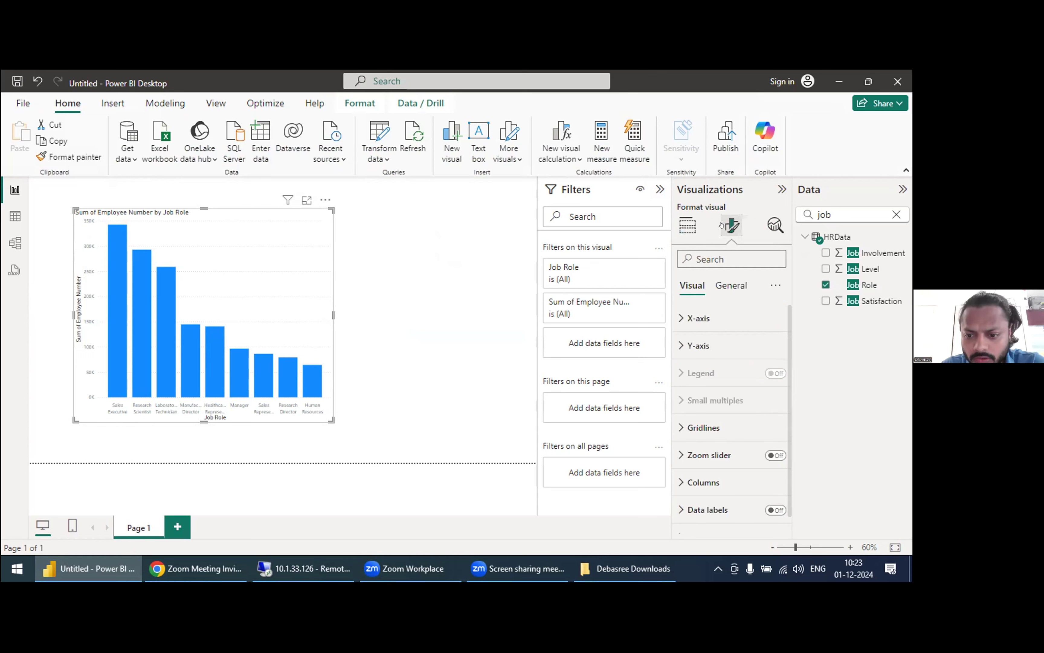
{"action": "scroll", "coordinate": [762, 371], "scroll_direction": "down", "scroll_amount": 1}
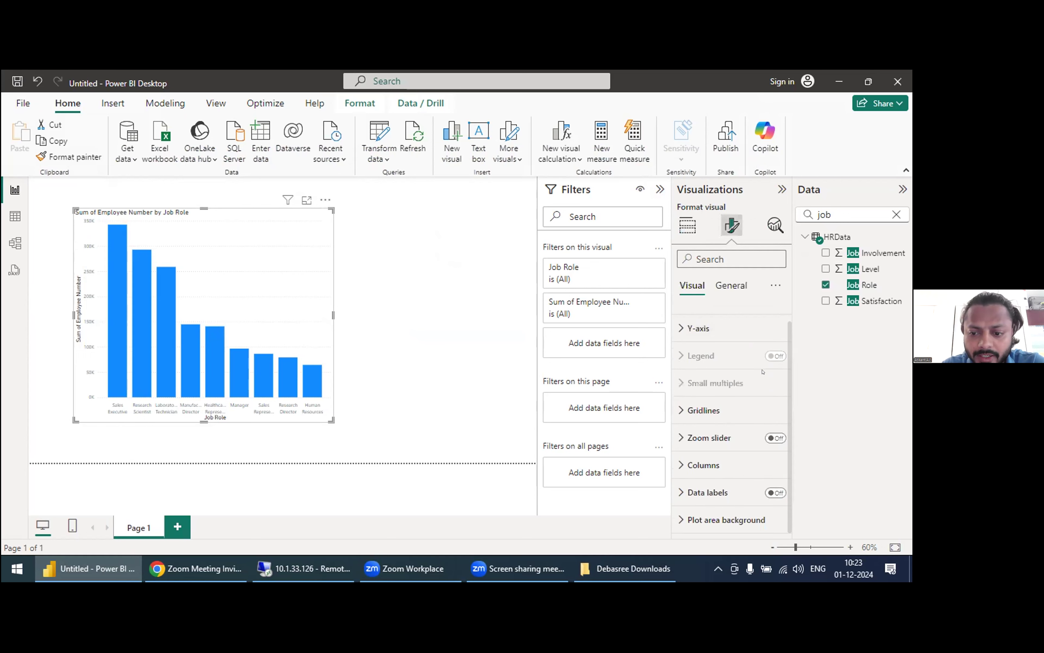
{"action": "left_click", "coordinate": [774, 493]}
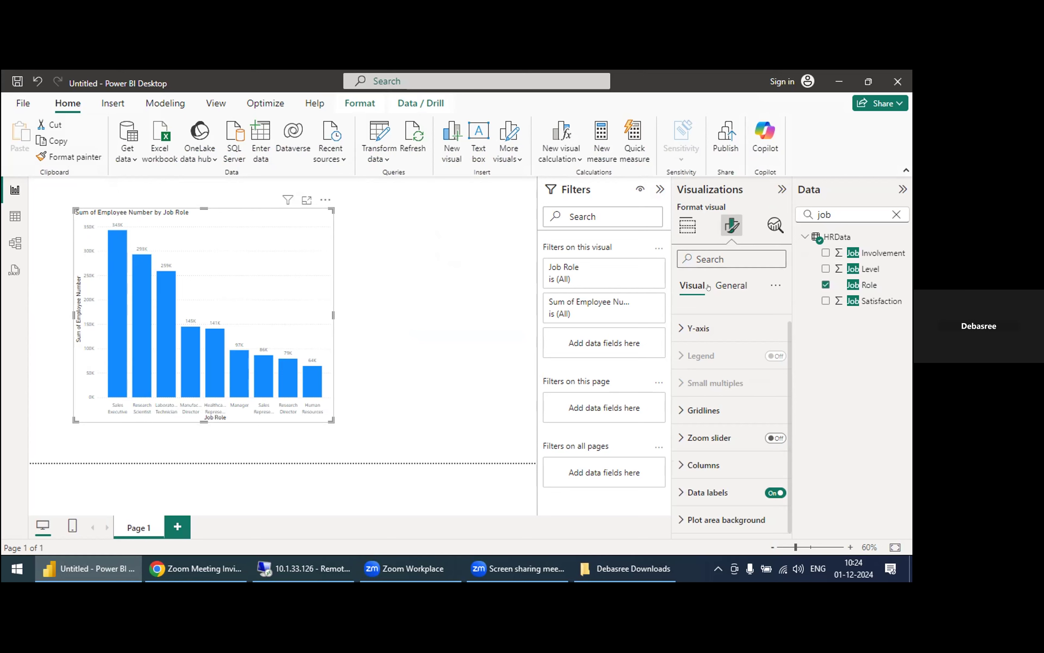
Step: Remove Employee Number from the chart's Y-axis, search the fields for "employe" and add Employee Number again
{"action": "left_click", "coordinate": [687, 225]}
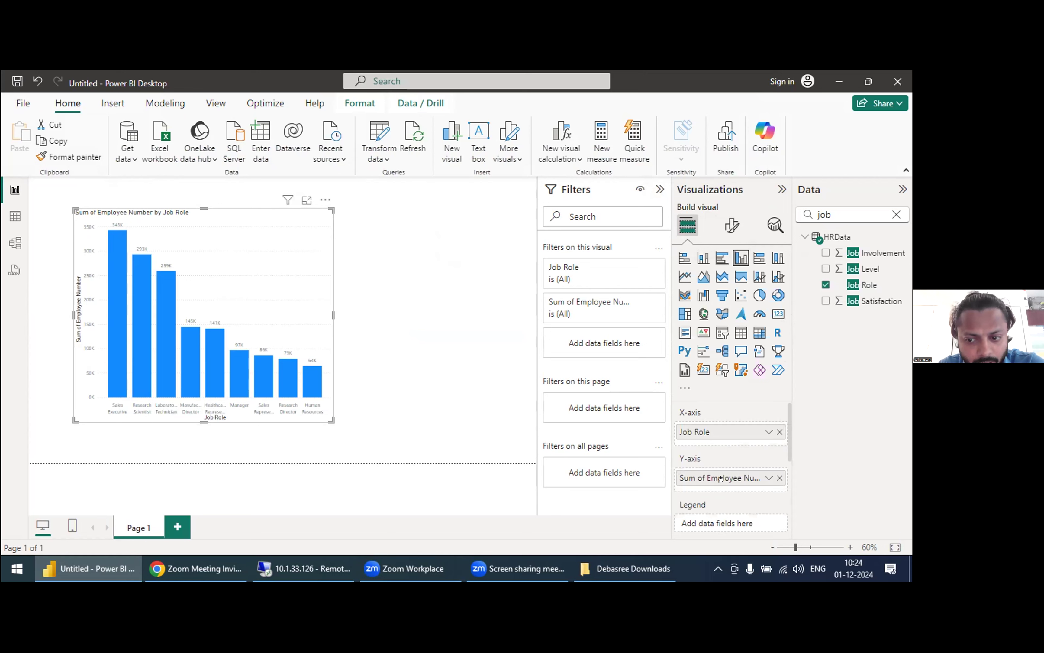
{"action": "left_click", "coordinate": [778, 478]}
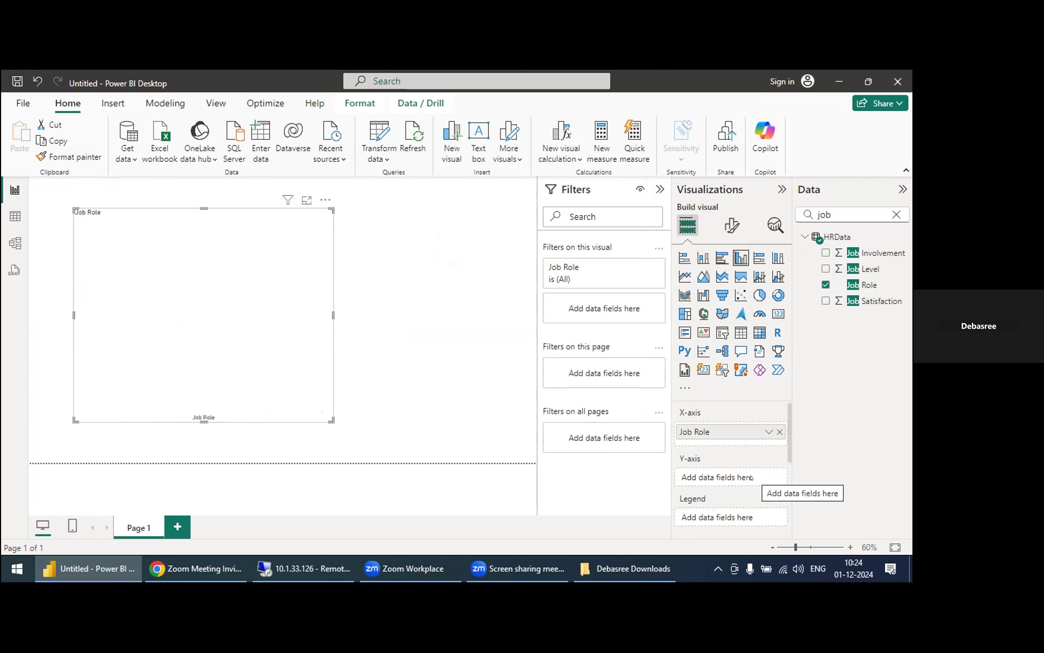
{"action": "left_click", "coordinate": [829, 212]}
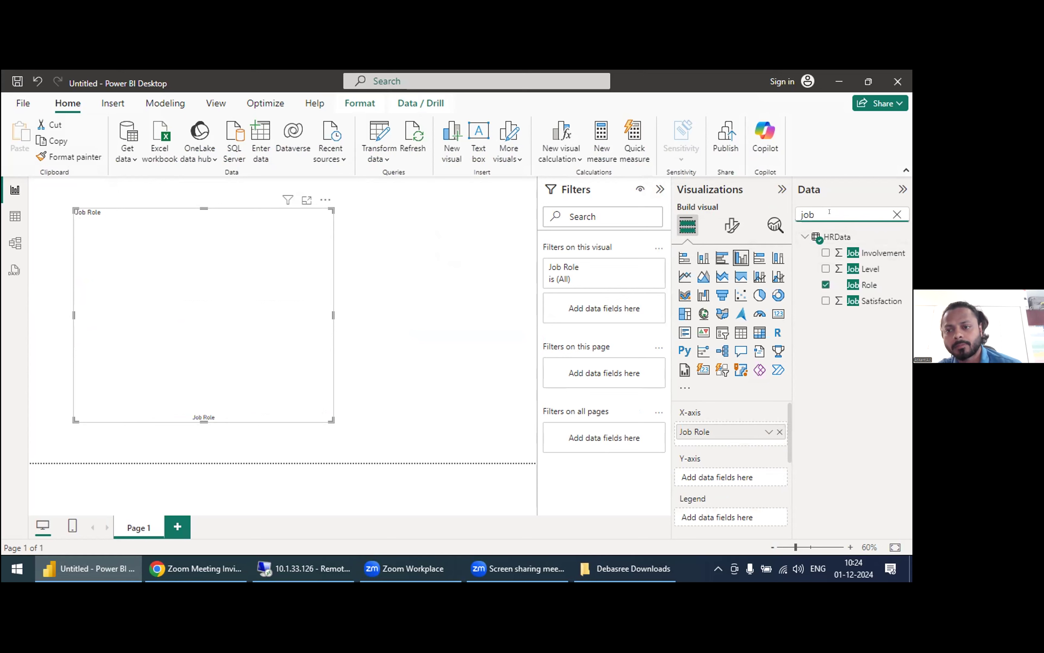
{"action": "key", "text": "BackSpace"}
{"action": "key", "text": "BackSpace"}
{"action": "key", "text": "BackSpace"}
{"action": "type", "text": "employe"}
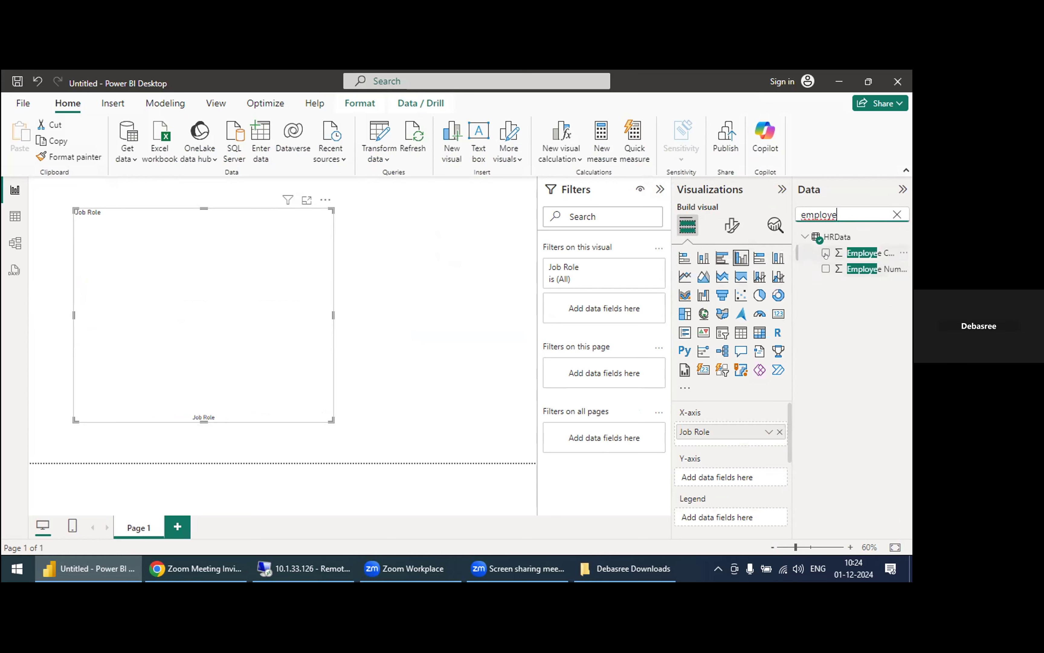
{"action": "left_click", "coordinate": [826, 268]}
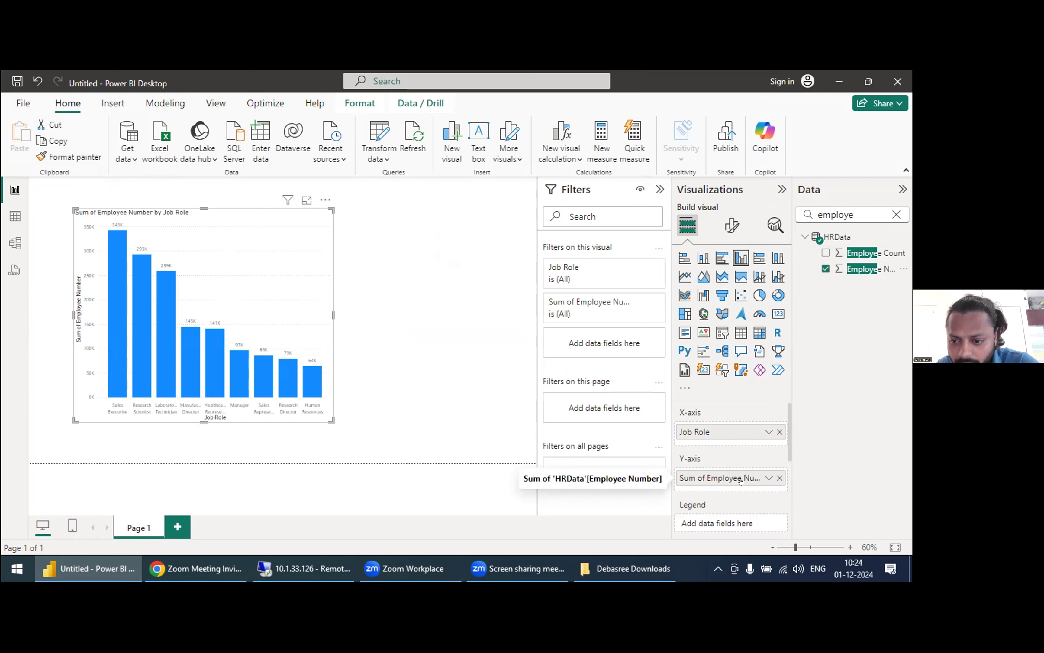
Step: Summarize Employee Number on the Y-axis by Count and enlarge the column chart
{"action": "left_click", "coordinate": [769, 478]}
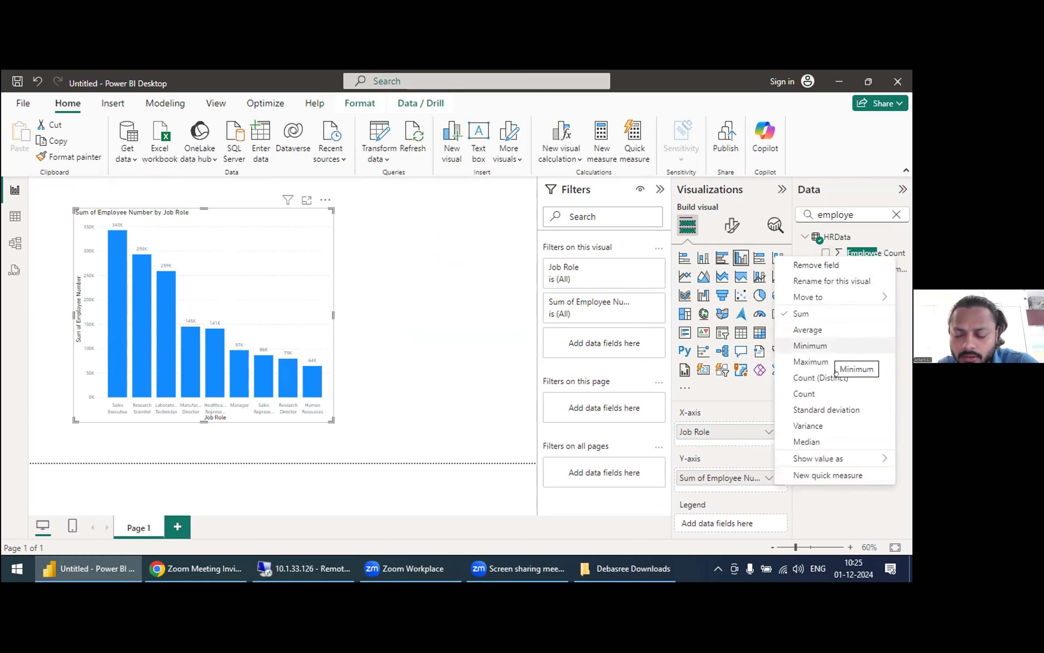
{"action": "left_click", "coordinate": [844, 394]}
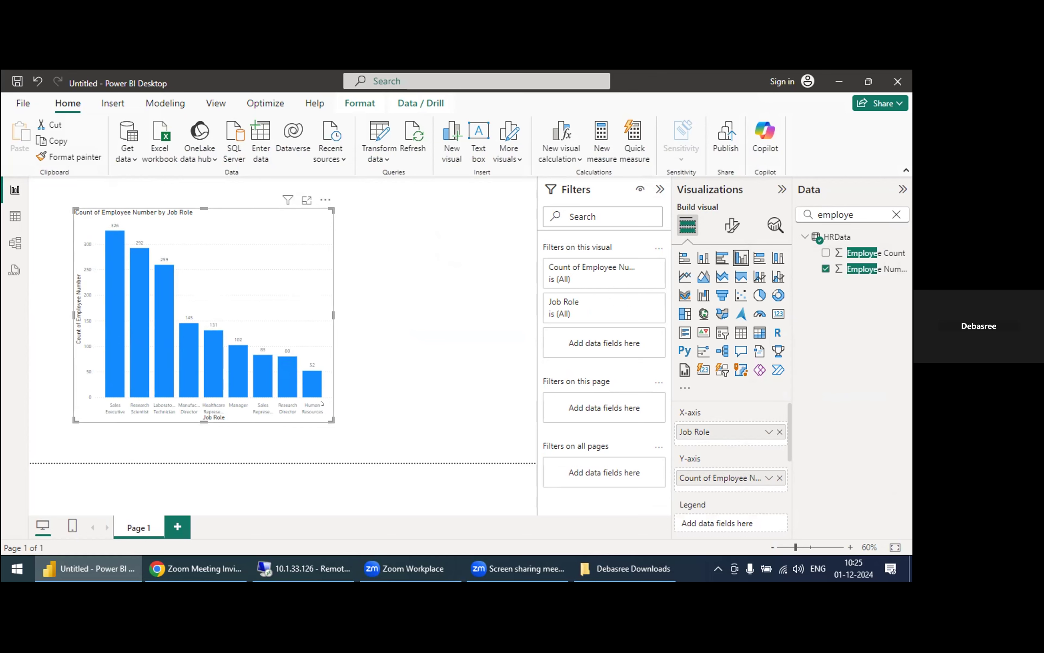
{"action": "left_click_drag", "start_coordinate": [331, 419], "coordinate": [369, 436]}
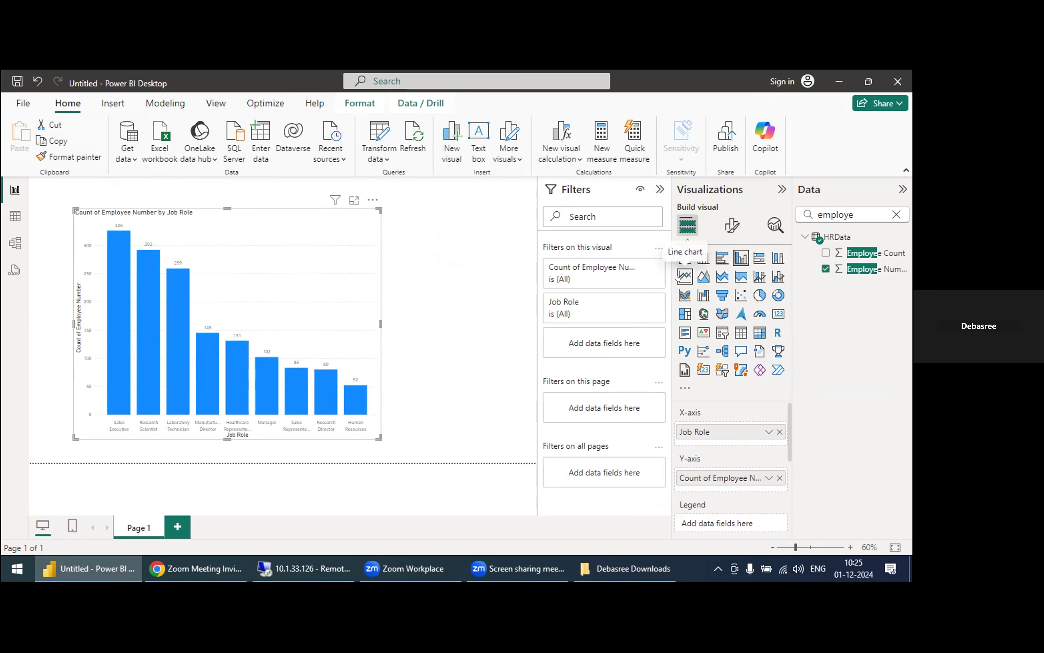
Step: Convert the job role chart to a widened clustered bar chart and switch the visual to a donut chart
{"action": "left_click", "coordinate": [720, 262]}
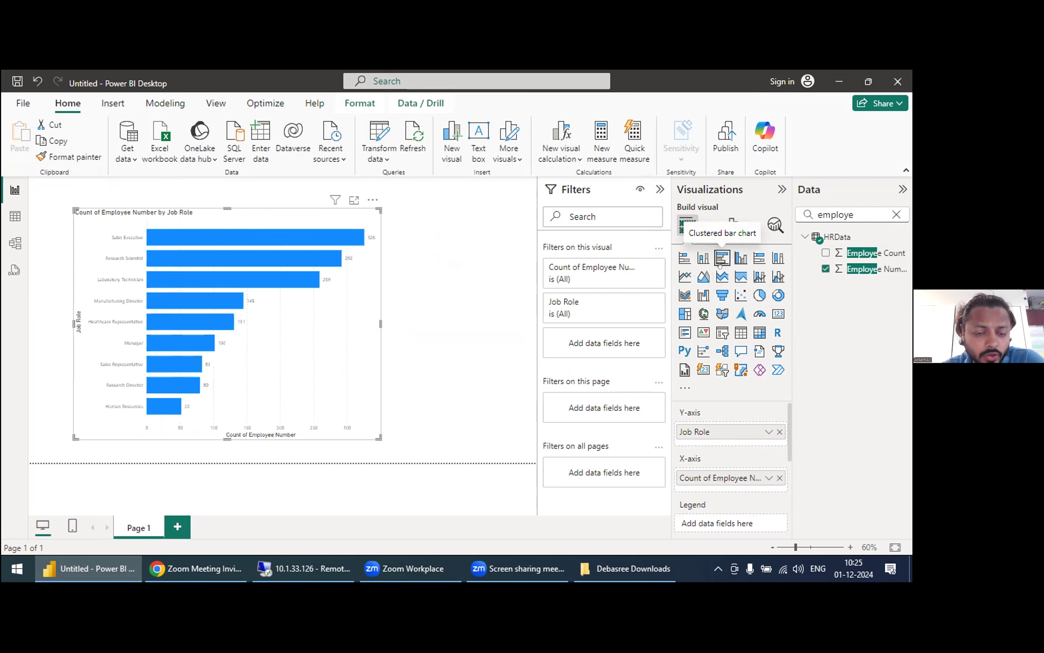
{"action": "left_click_drag", "start_coordinate": [369, 436], "coordinate": [423, 440]}
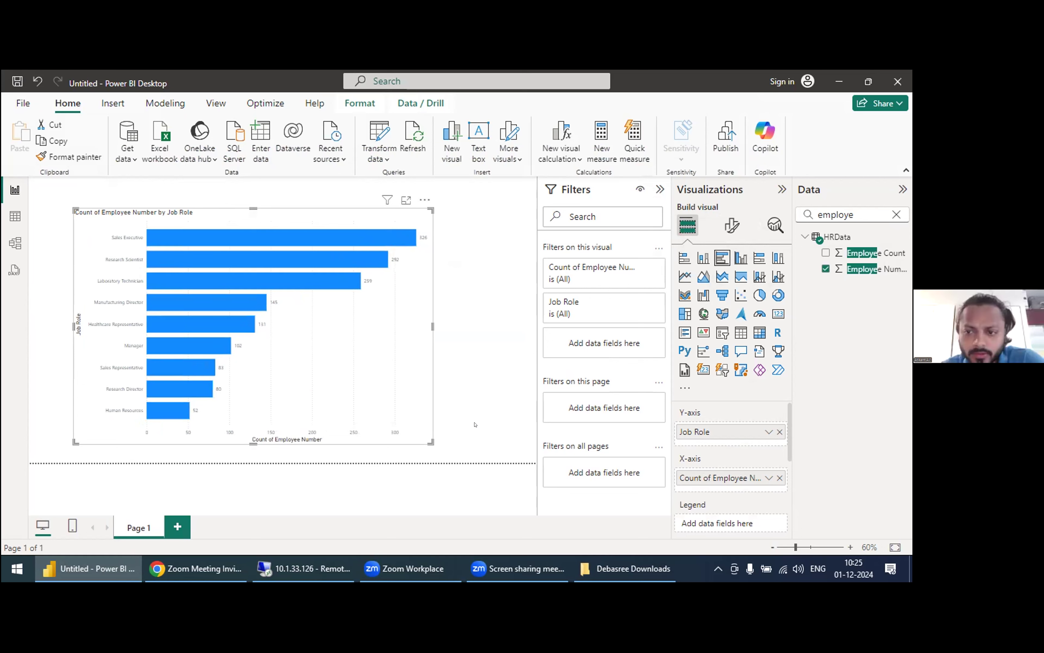
{"action": "left_click", "coordinate": [776, 296]}
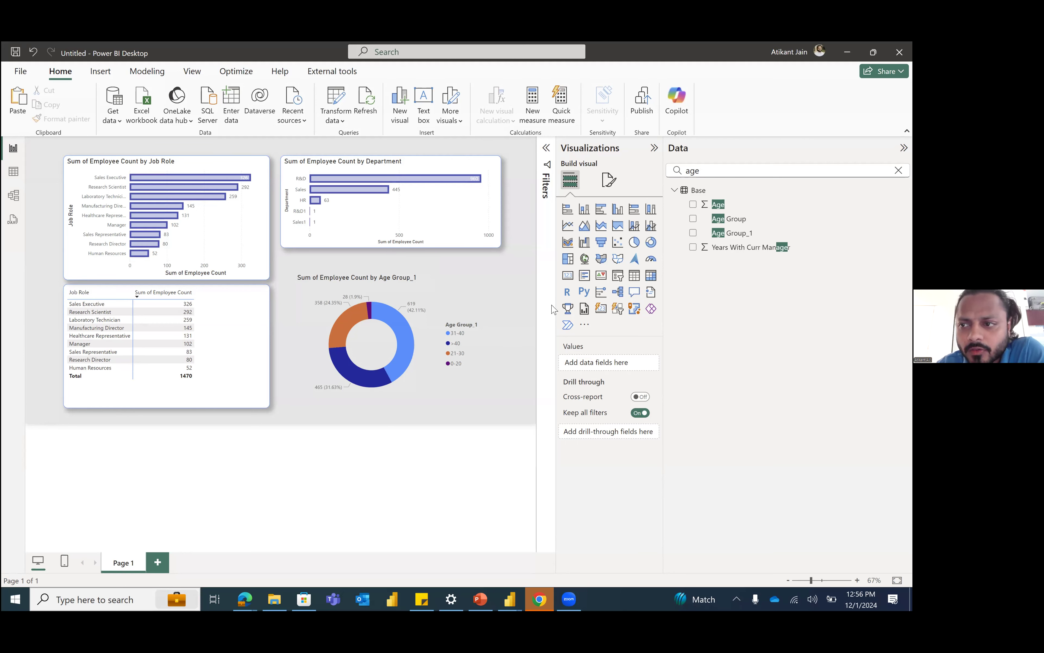
Step: Clear the "age" field search to list every field of the Base table
{"action": "left_click", "coordinate": [899, 171]}
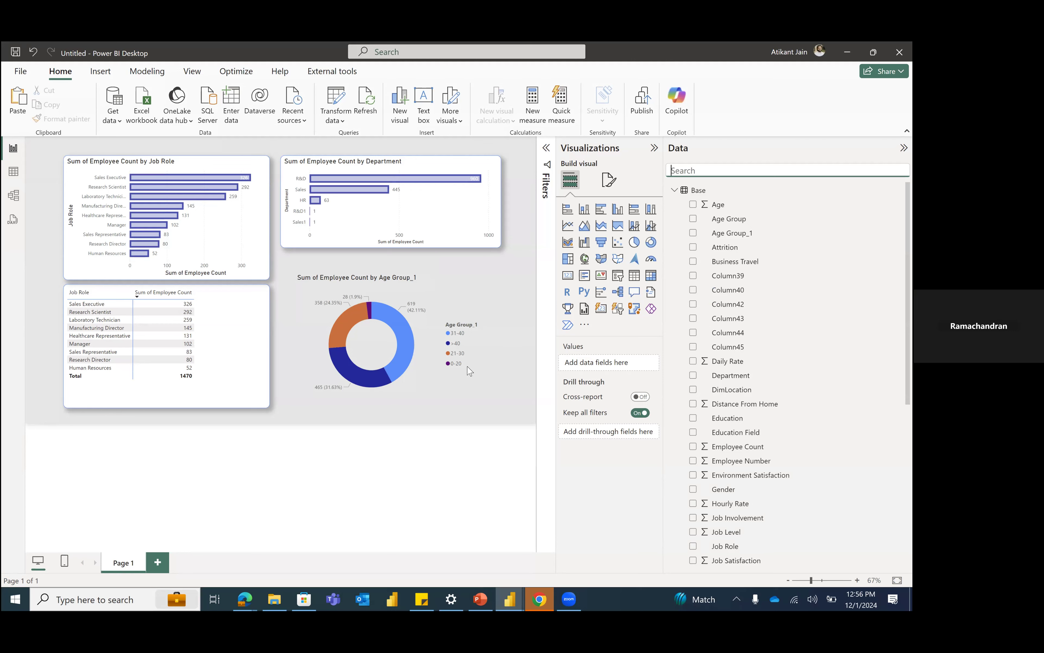
{"action": "left_click", "coordinate": [492, 352]}
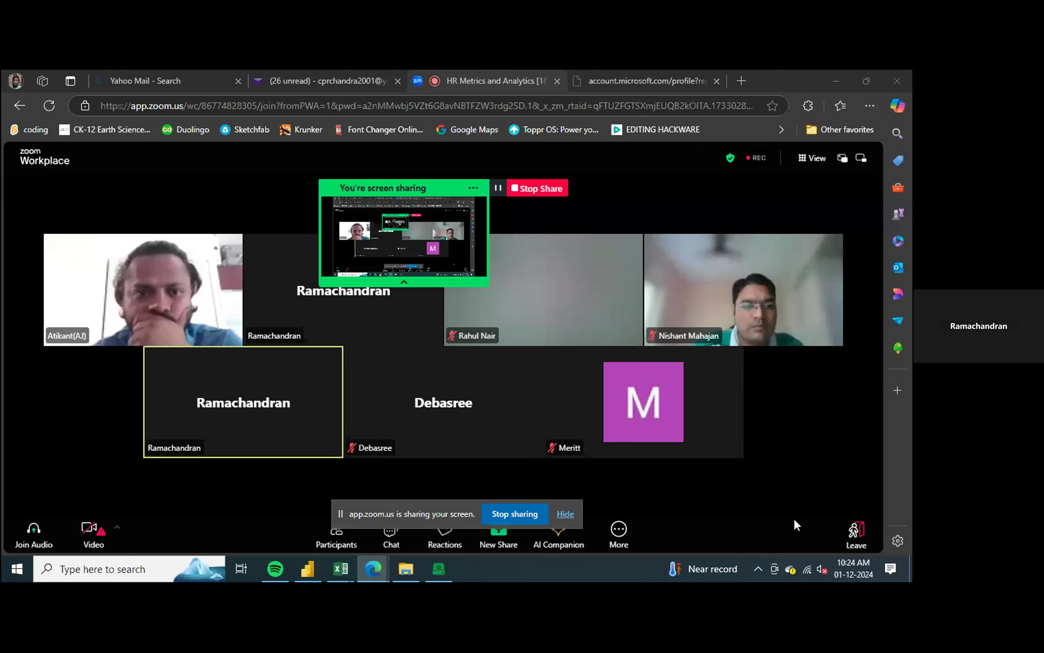
Step: Switch to Power BI Desktop and load only the HRData table from HRDataSource (1).xlsx, leaving Base unselected
{"action": "key", "text": "alt+Tab"}
{"action": "key", "text": "alt+Tab"}
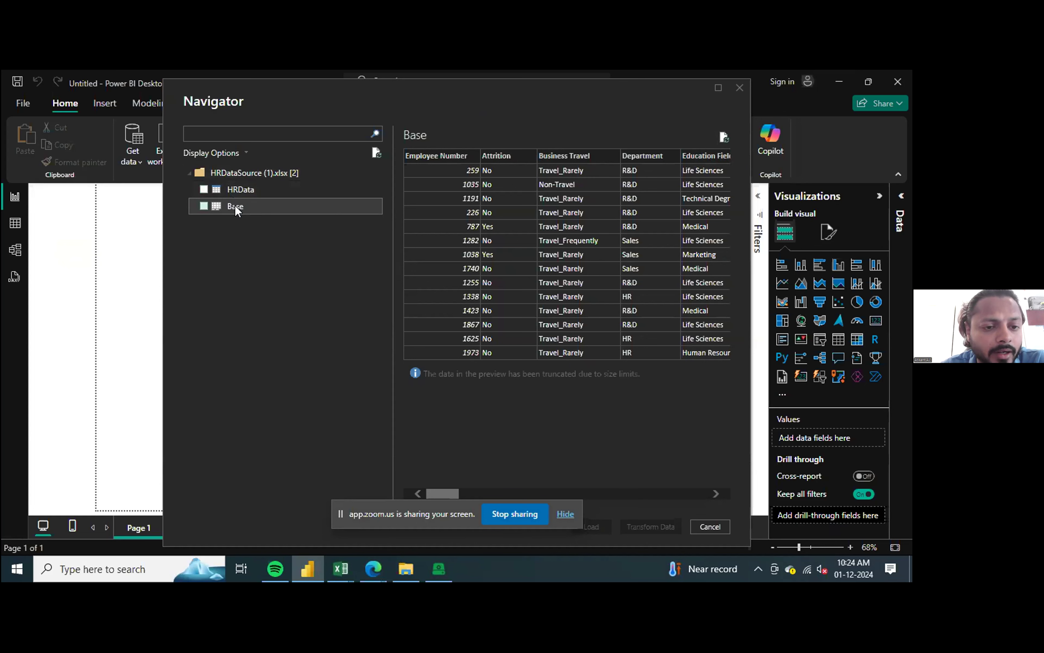
{"action": "left_click", "coordinate": [203, 206]}
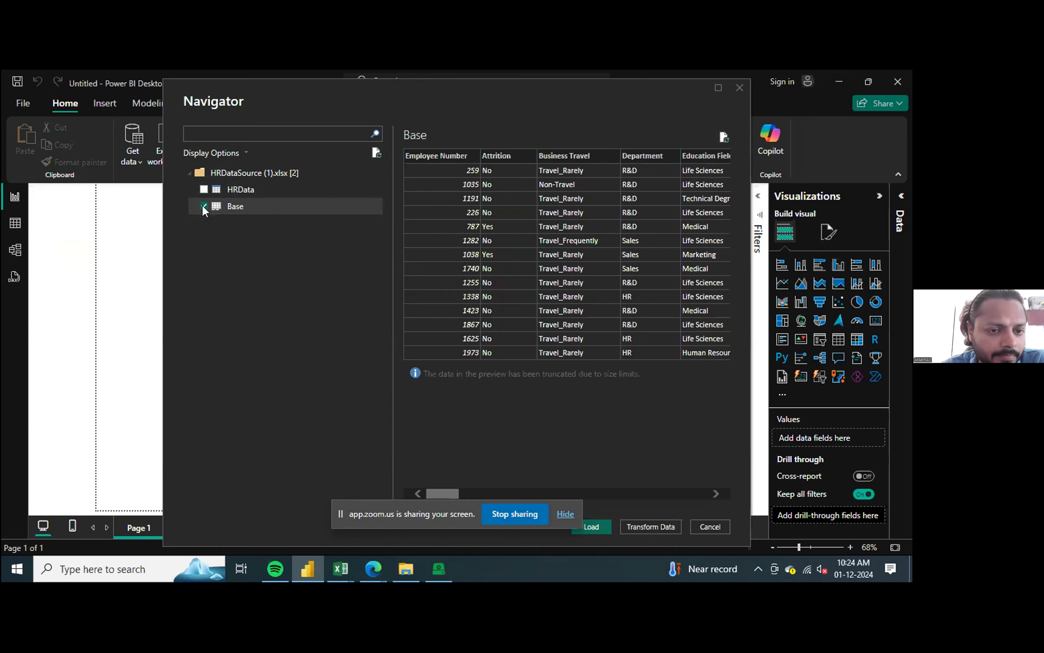
{"action": "left_click", "coordinate": [204, 189]}
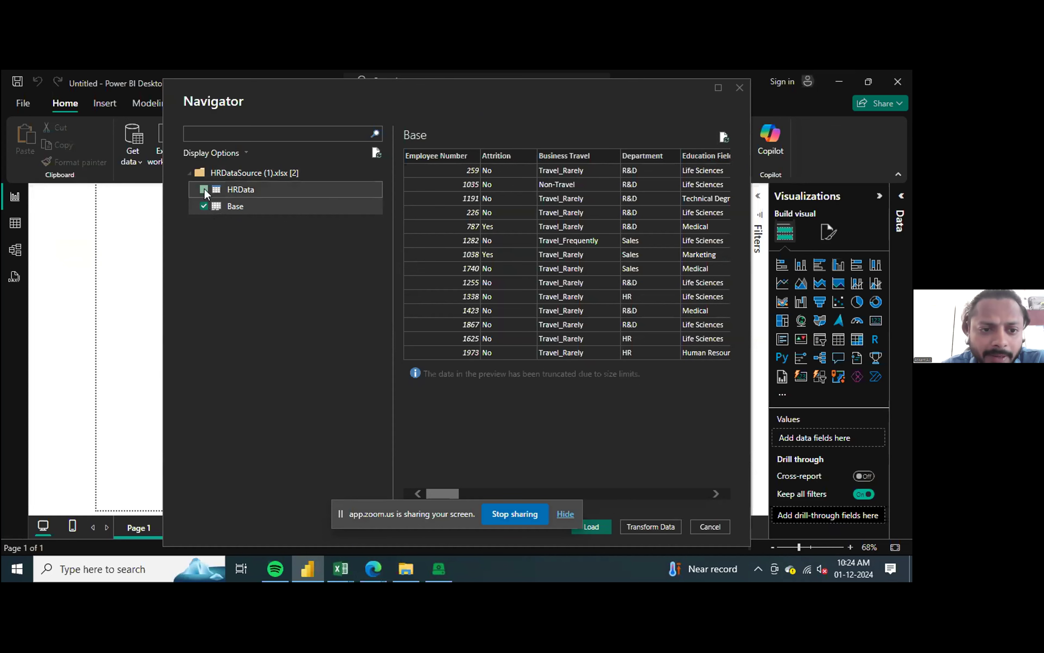
{"action": "left_click", "coordinate": [204, 206]}
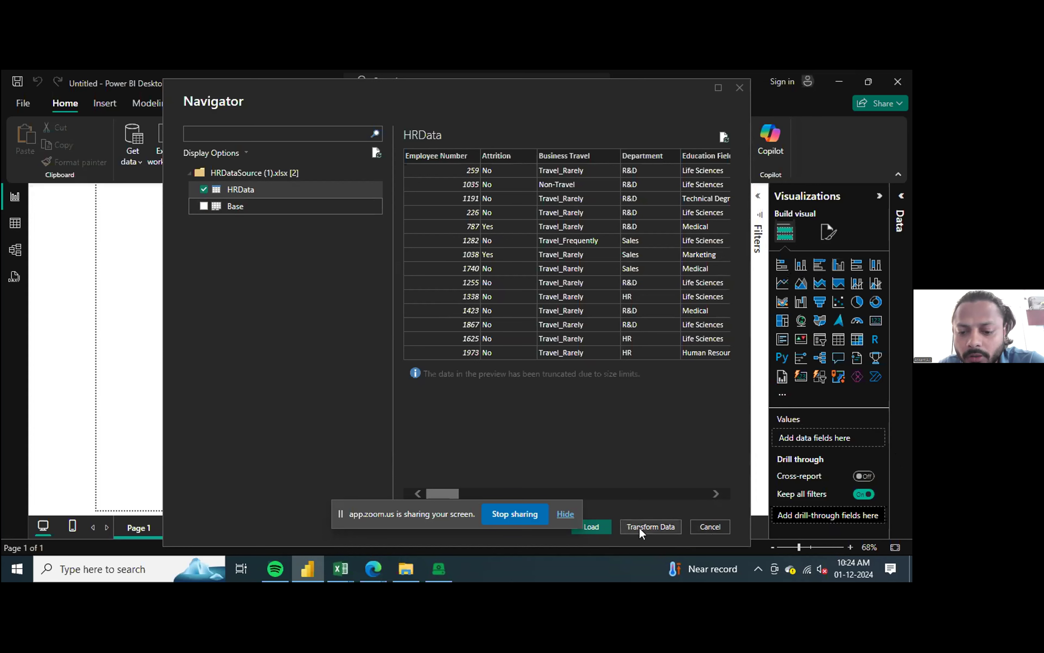
{"action": "left_click", "coordinate": [603, 532]}
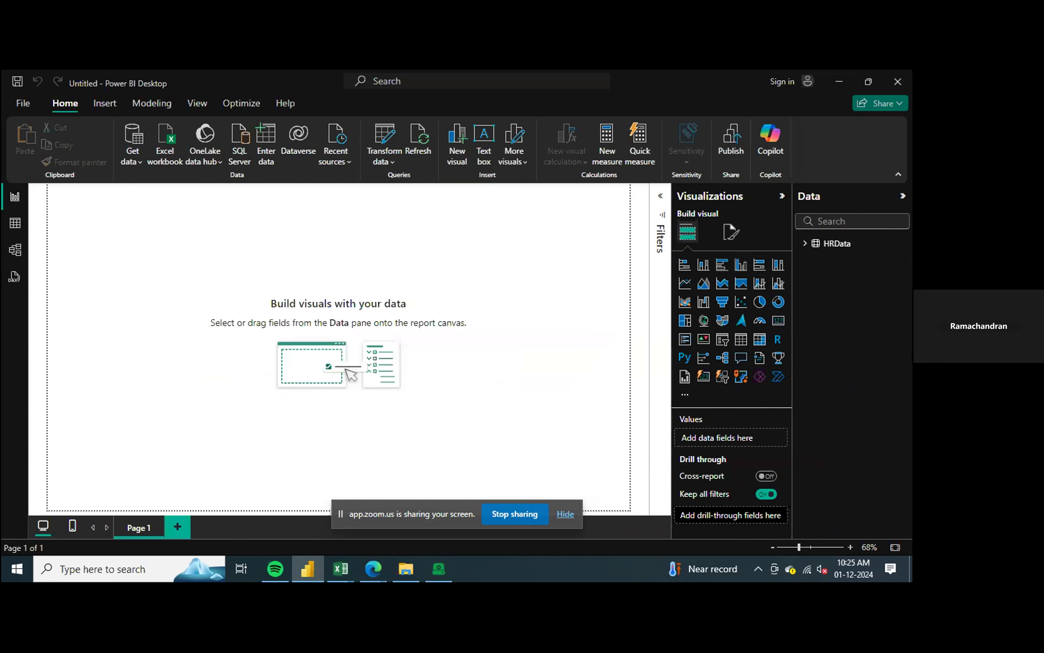
Step: Expand the HRData table, select its Attrition field and add a stacked bar chart to the empty page
{"action": "left_click", "coordinate": [829, 250]}
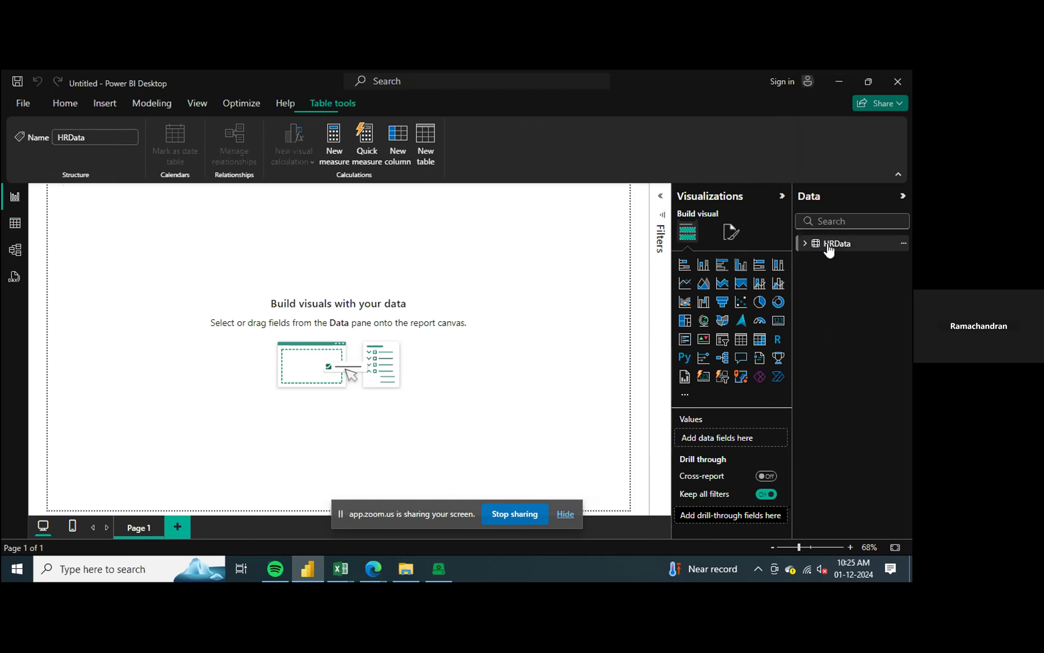
{"action": "left_click", "coordinate": [805, 247]}
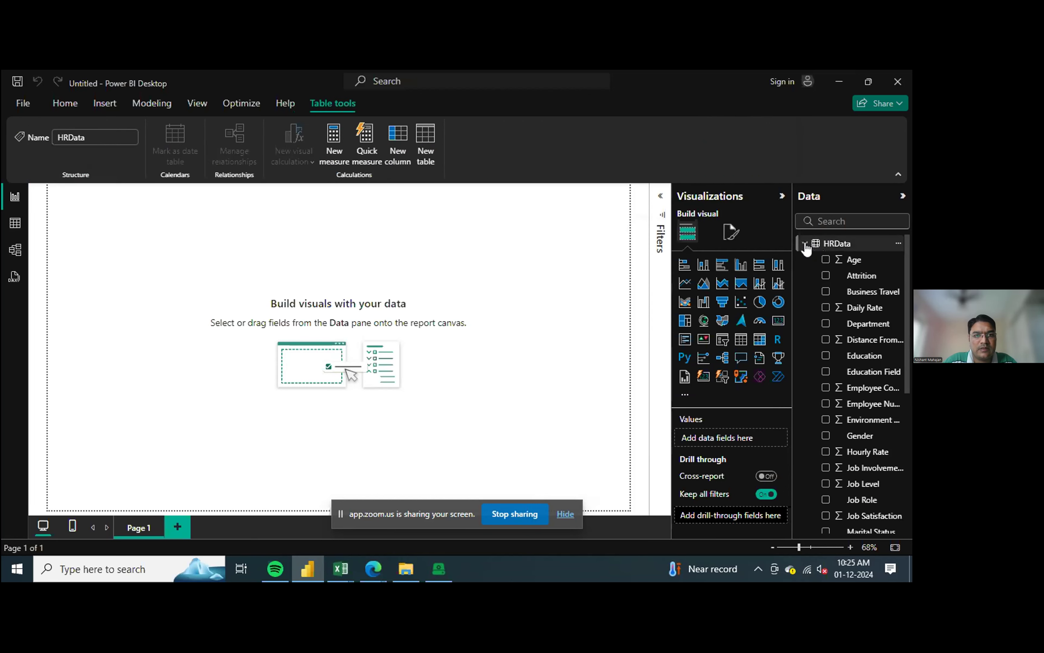
{"action": "left_click", "coordinate": [861, 276]}
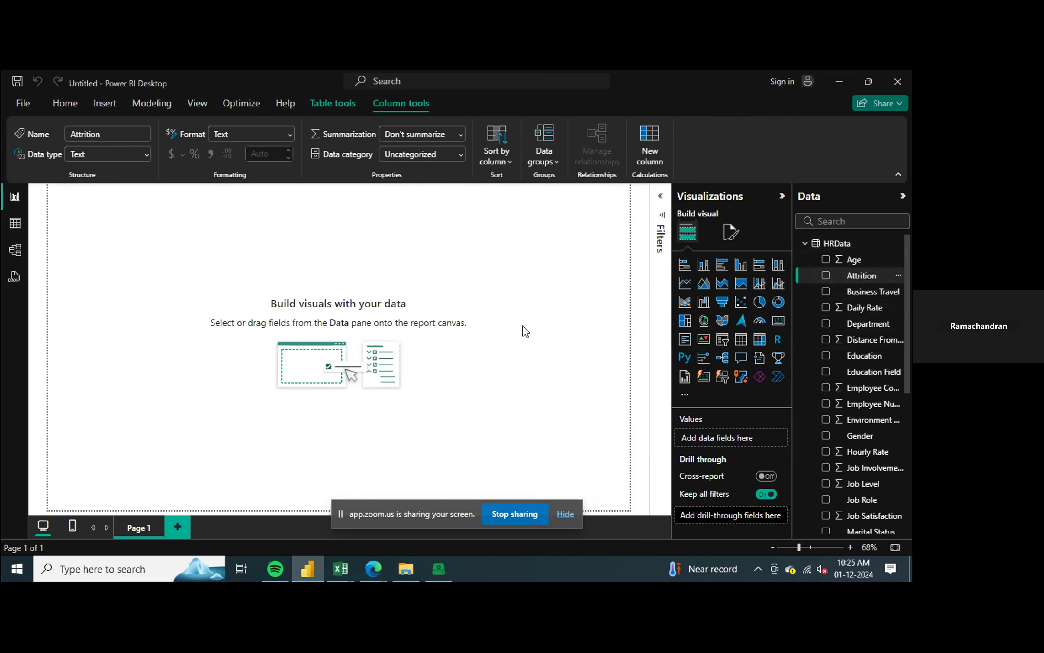
{"action": "left_click", "coordinate": [681, 266]}
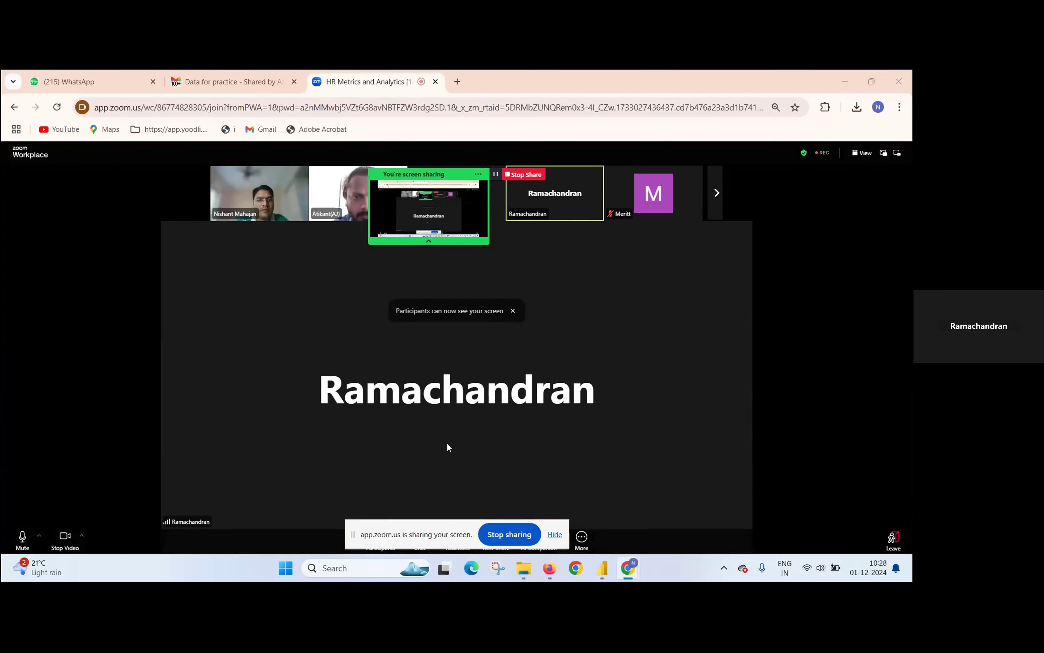
Step: Switch to the Scalene report in Power BI Desktop and cancel importing April to June 2020 past outages.xlsx
{"action": "left_click", "coordinate": [603, 569]}
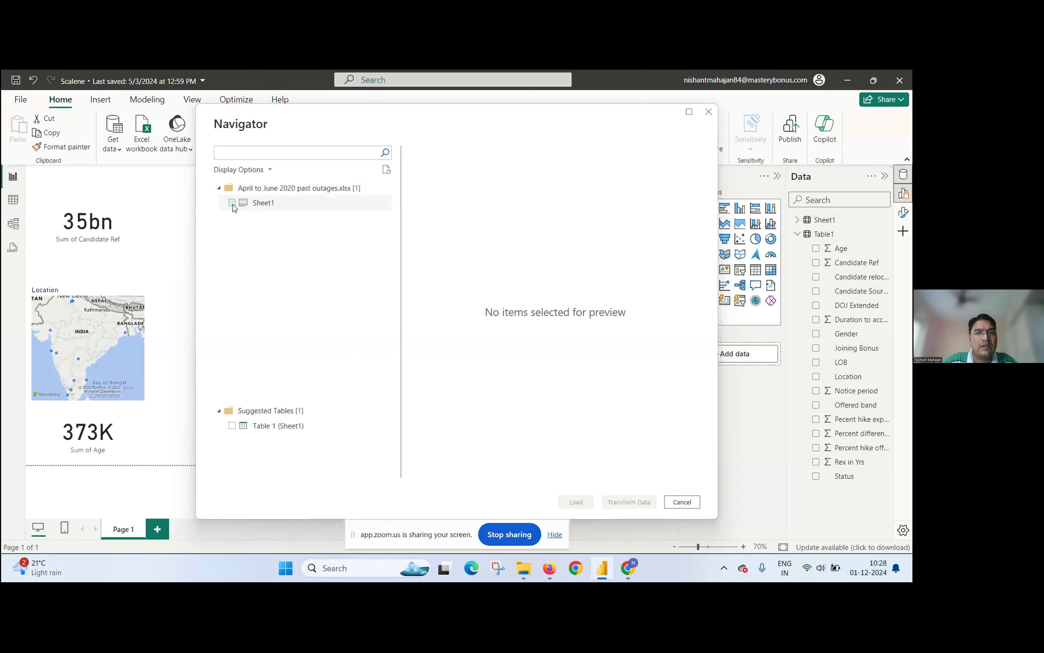
{"action": "left_click", "coordinate": [709, 111]}
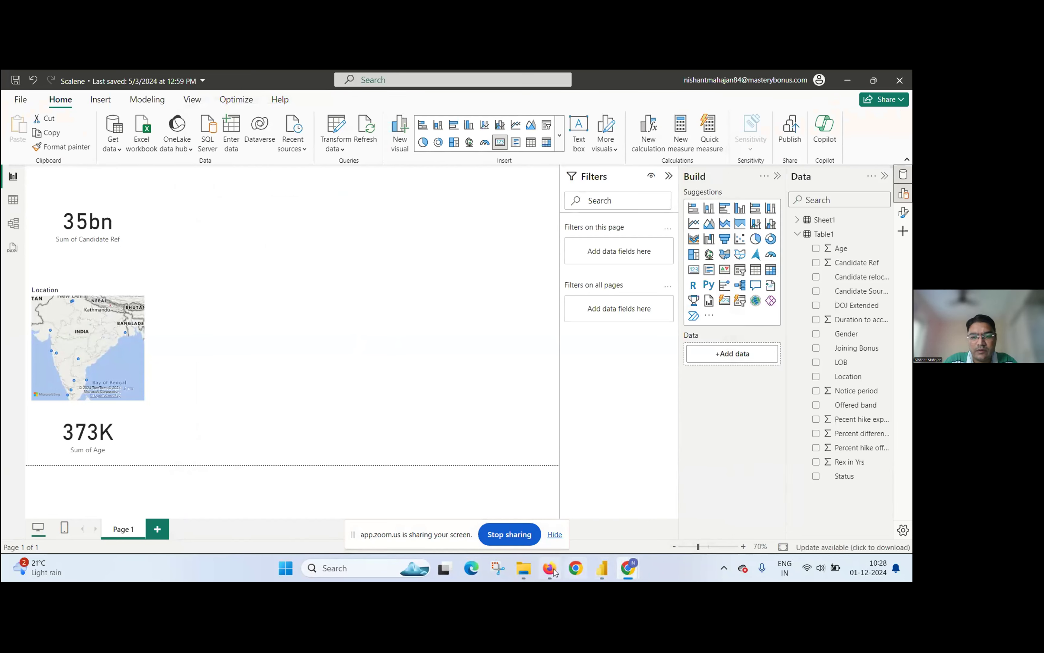
Step: Examine the workbooks in the practice data folder under Downloads and check the WhatsApp window in Firefox for the data file
{"action": "mouse_move", "coordinate": [523, 569]}
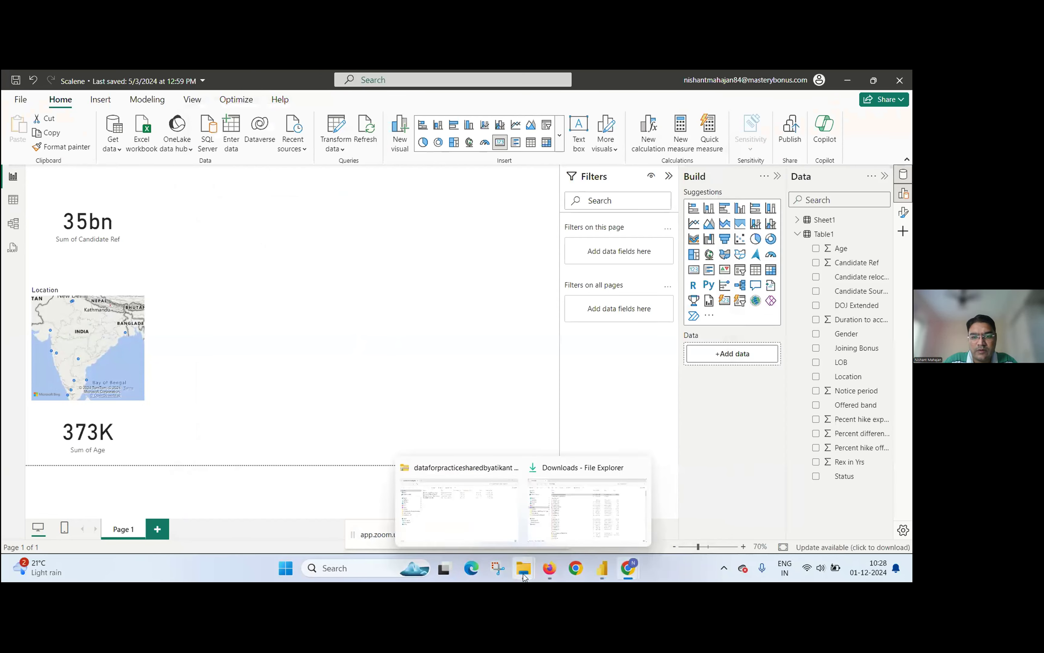
{"action": "left_click", "coordinate": [567, 527]}
{"action": "double_click", "coordinate": [245, 204]}
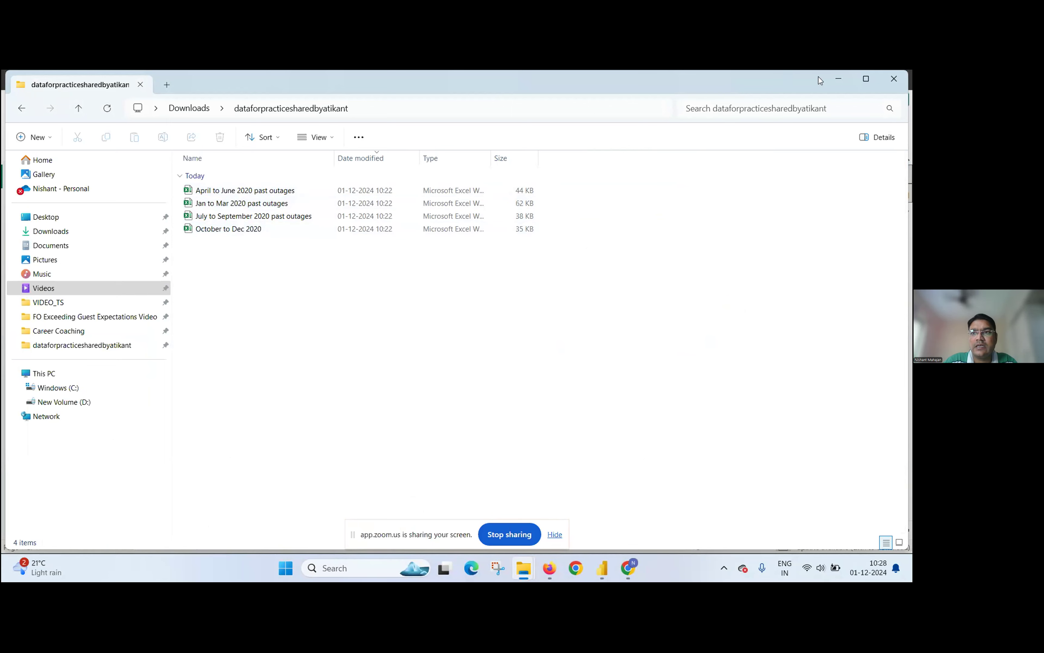
{"action": "left_click", "coordinate": [837, 79]}
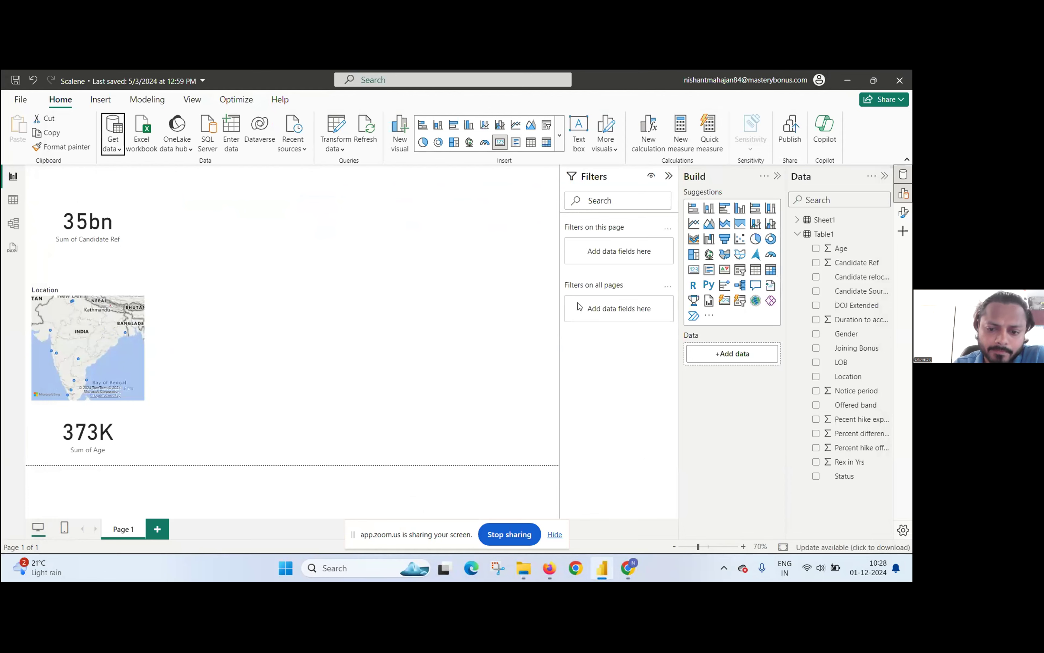
{"action": "mouse_move", "coordinate": [551, 578]}
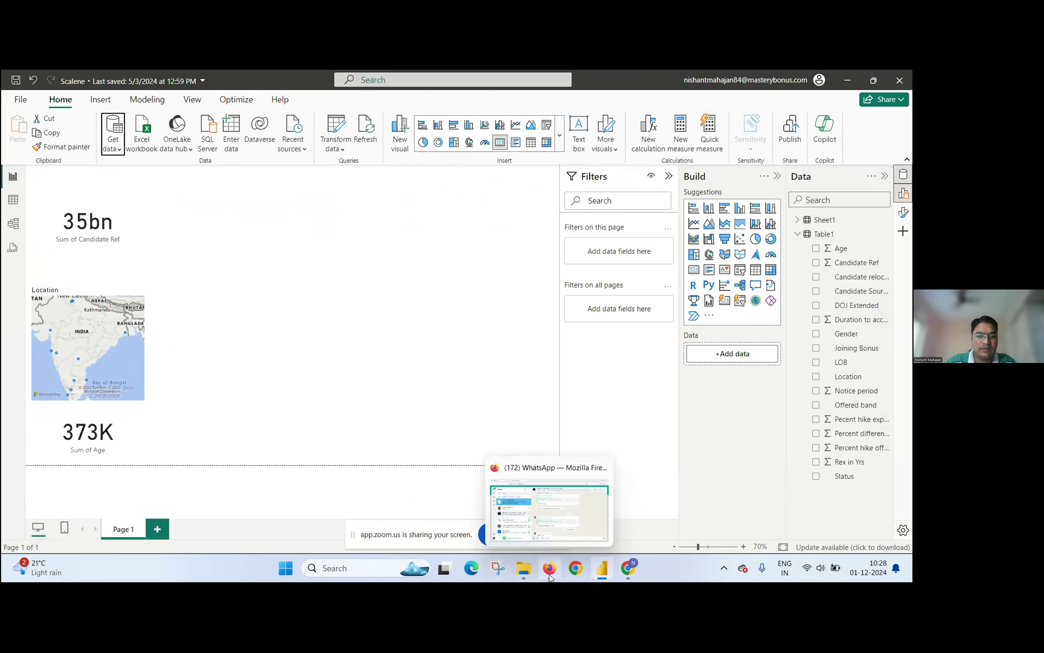
{"action": "left_click", "coordinate": [540, 542]}
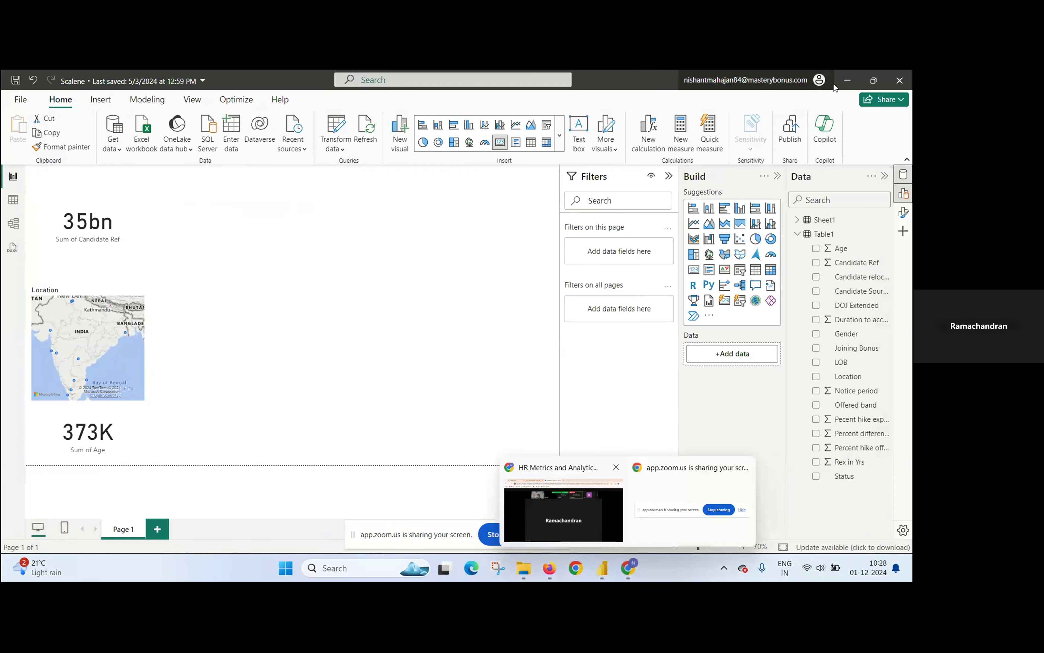
Step: Switch to Gmail in Chrome and download HRDataSource.xlsx from the email with the employee dataset for Session 5 & 6
{"action": "left_click", "coordinate": [847, 82]}
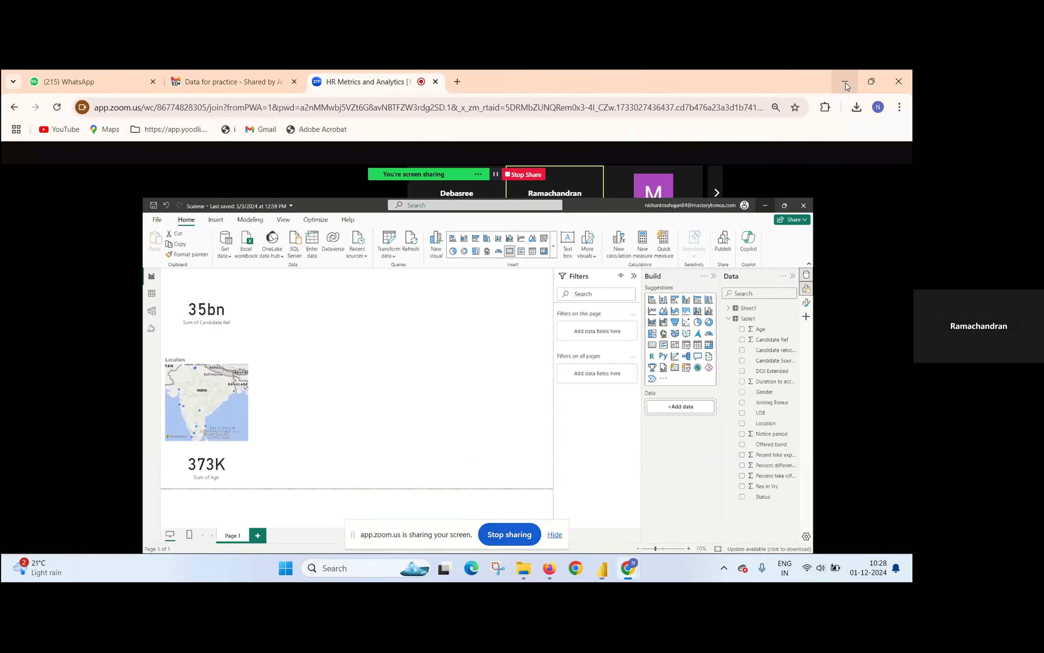
{"action": "left_click", "coordinate": [260, 77]}
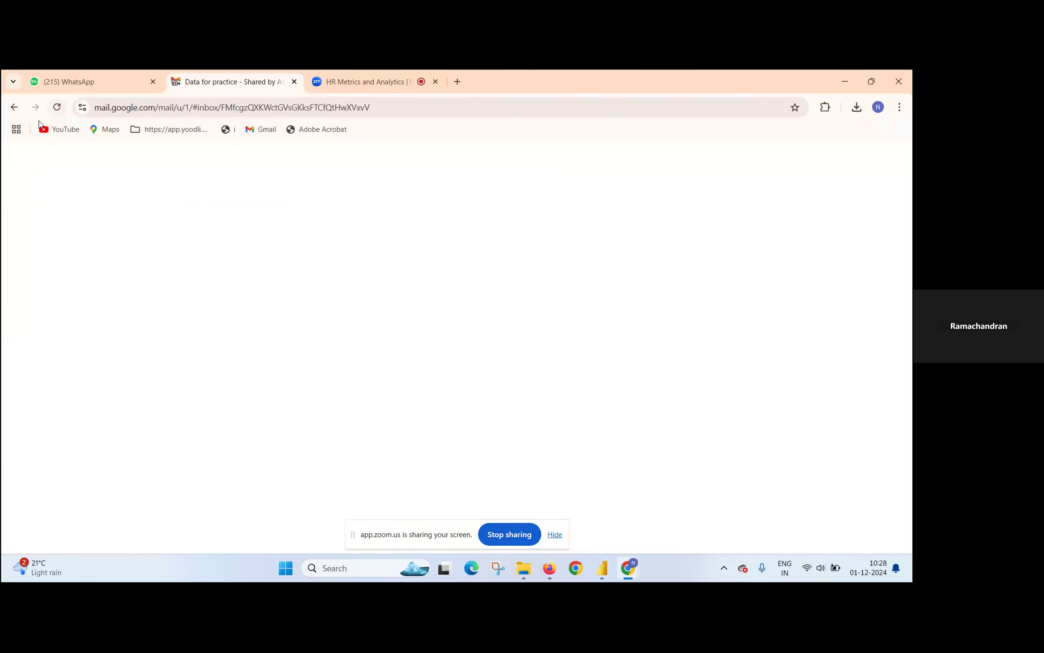
{"action": "left_click", "coordinate": [15, 109]}
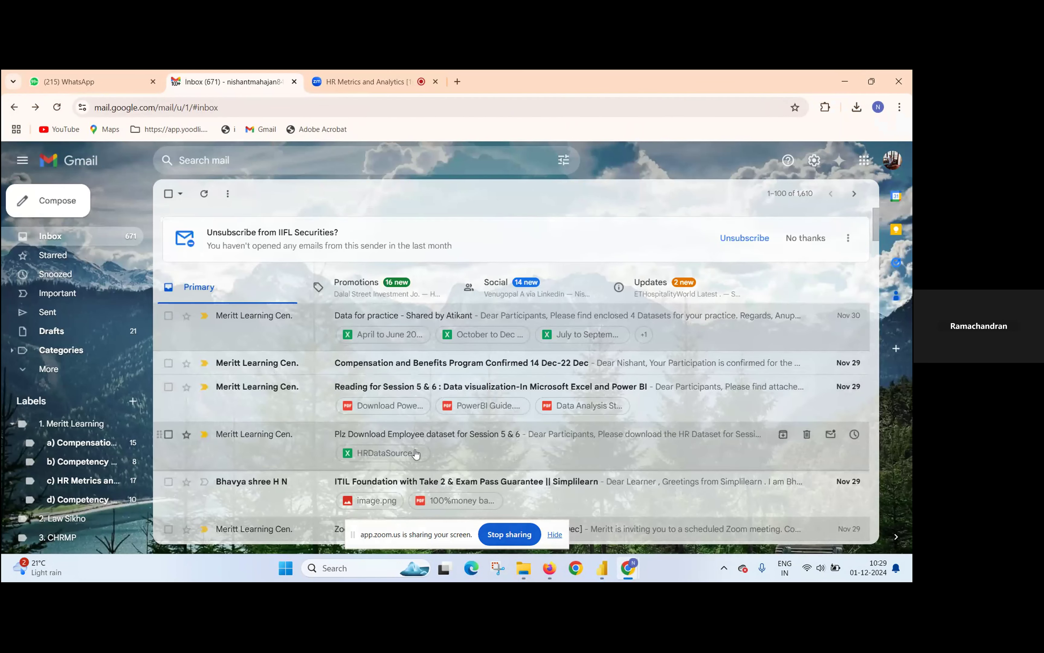
{"action": "left_click", "coordinate": [426, 435]}
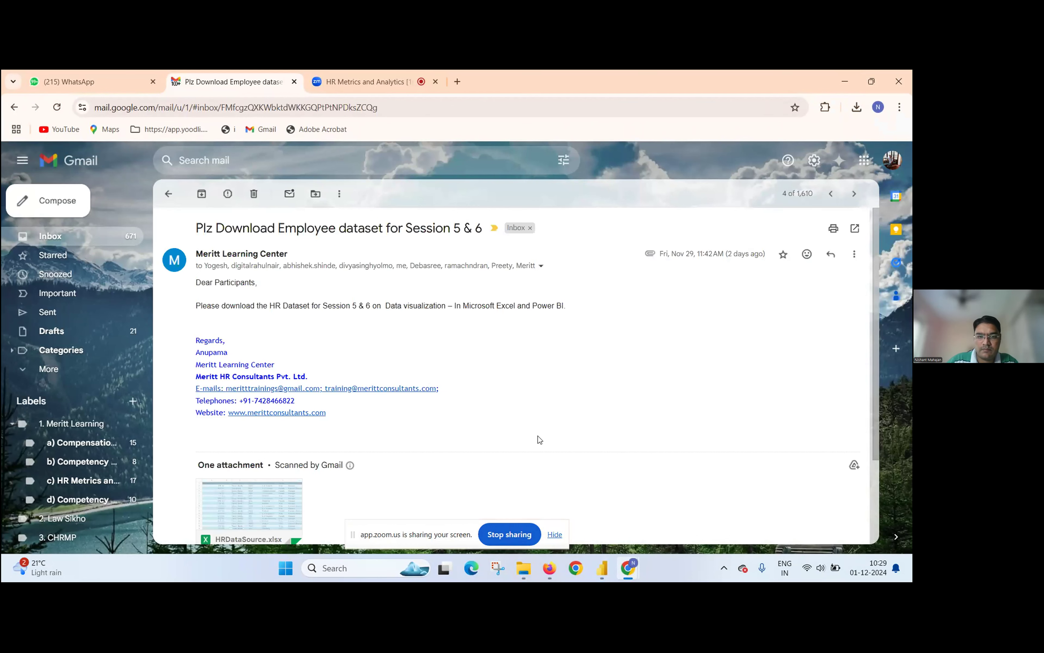
{"action": "scroll", "coordinate": [537, 436], "scroll_direction": "down", "scroll_amount": 1}
{"action": "scroll", "coordinate": [537, 436], "scroll_direction": "down", "scroll_amount": 1}
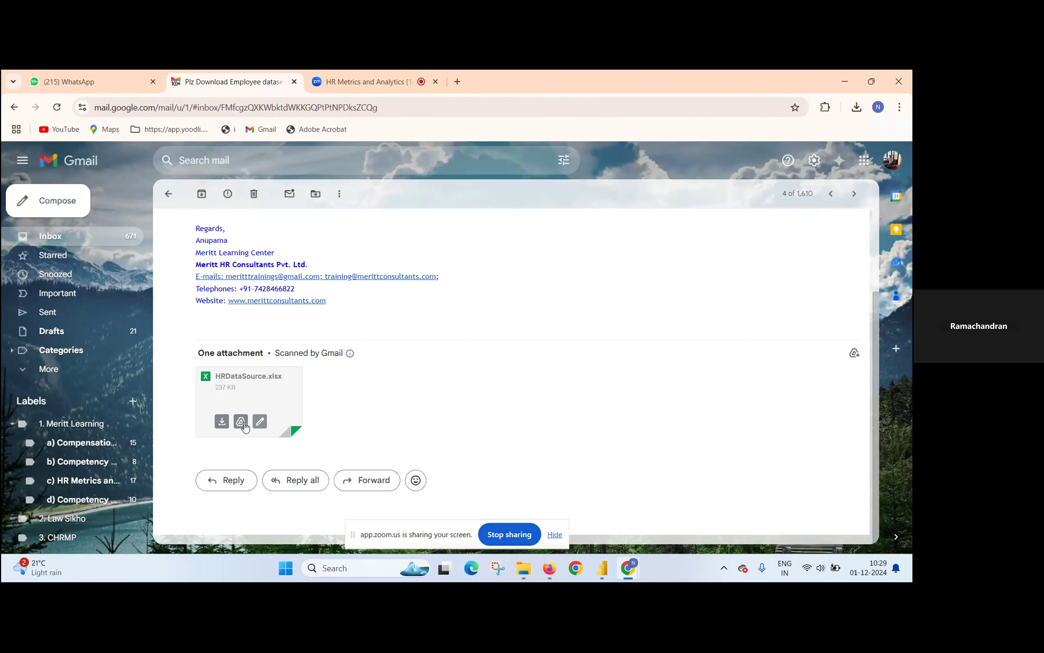
{"action": "left_click", "coordinate": [221, 422]}
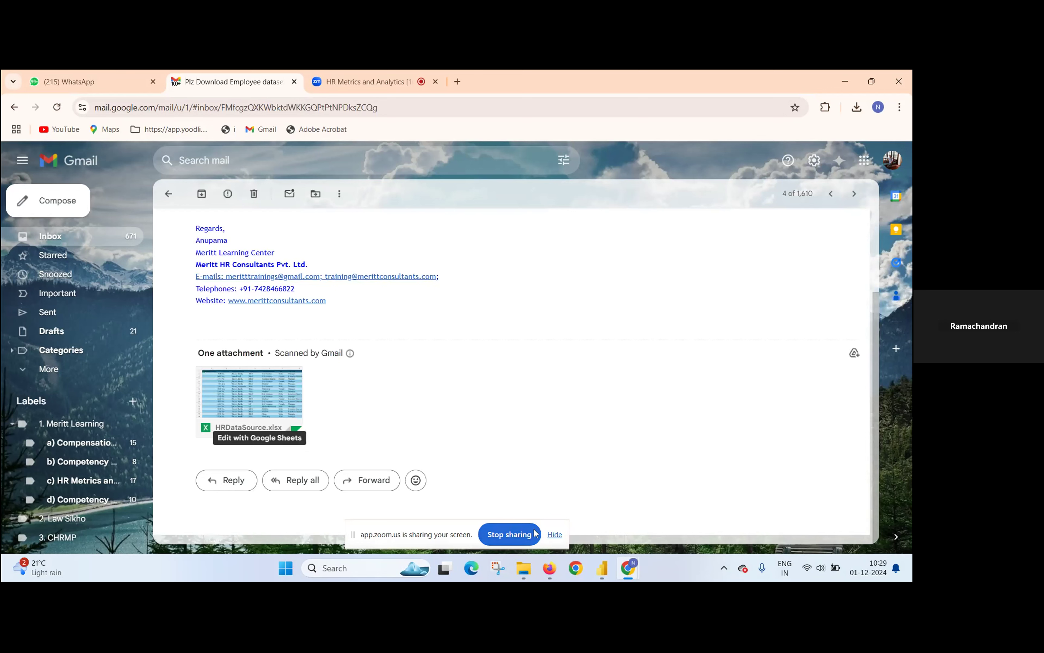
Step: Switch to Power BI Desktop, load only the HRData table from HRDataSource.xlsx in Downloads, and add a new report page
{"action": "left_click", "coordinate": [603, 568]}
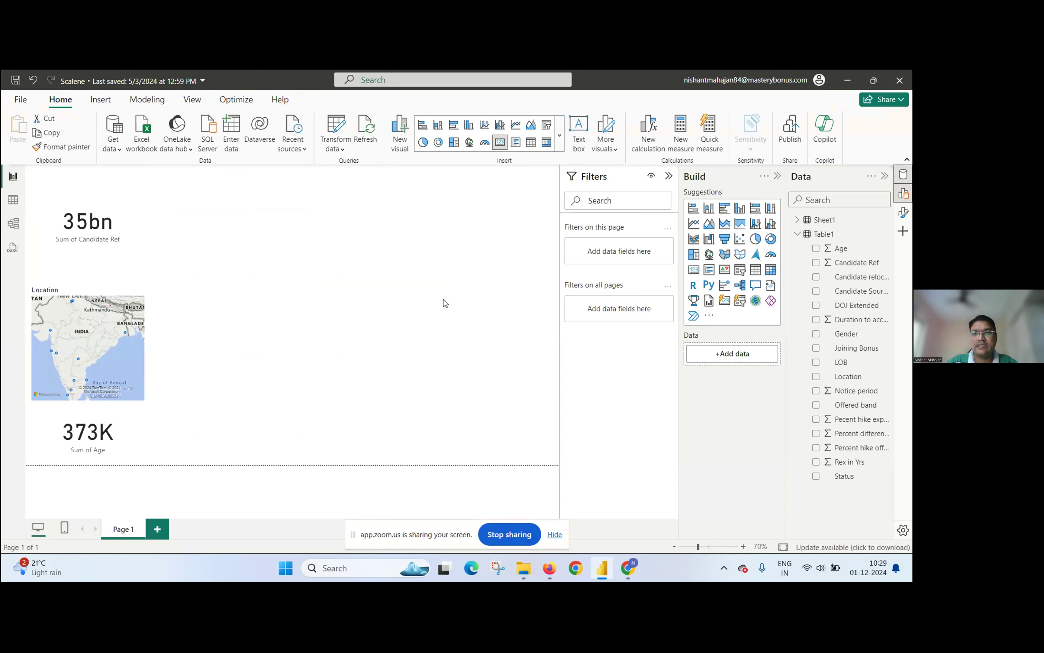
{"action": "left_click", "coordinate": [115, 143]}
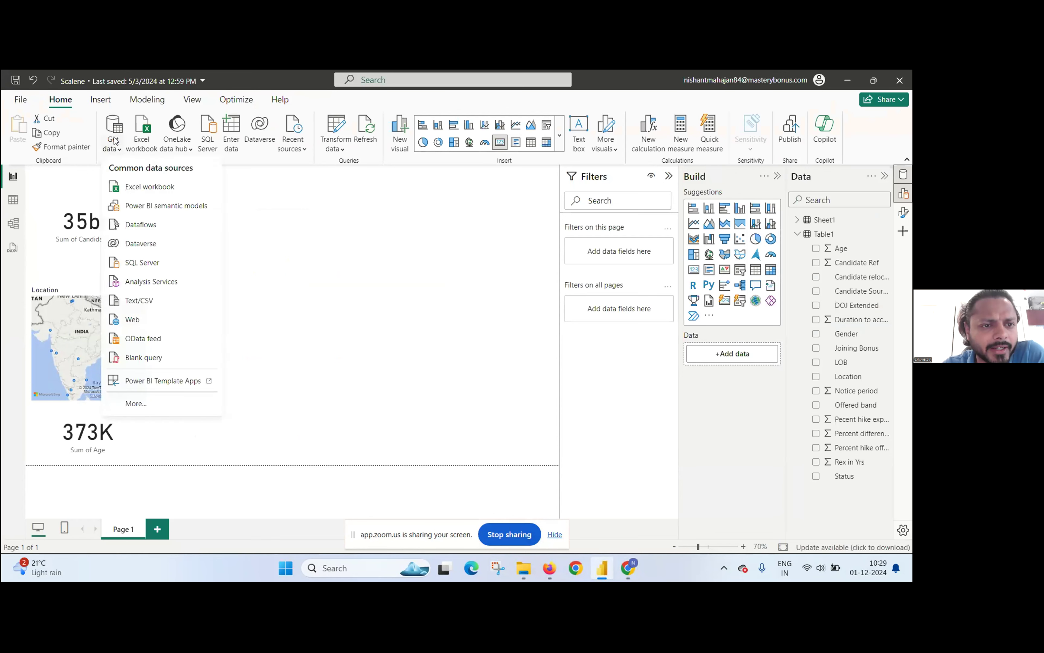
{"action": "left_click", "coordinate": [132, 189]}
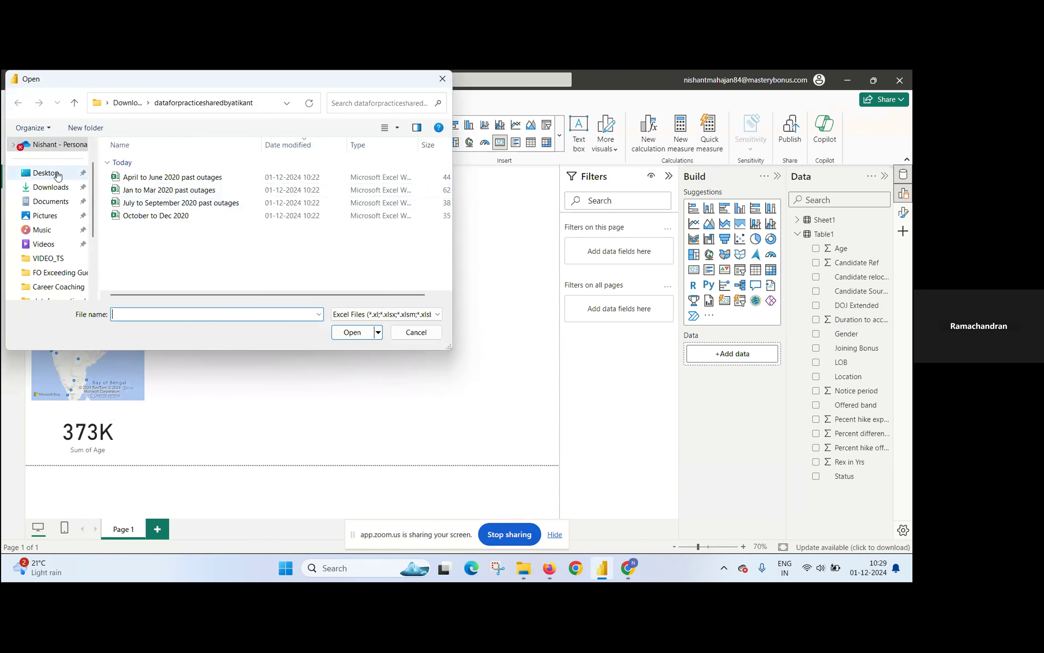
{"action": "left_click", "coordinate": [56, 188]}
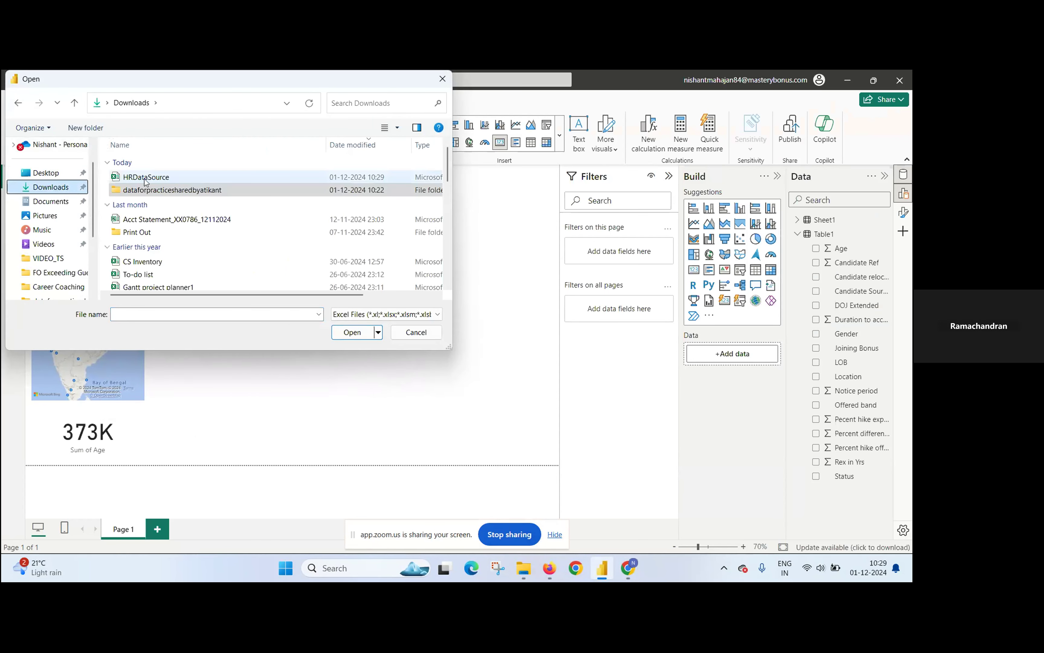
{"action": "double_click", "coordinate": [144, 179]}
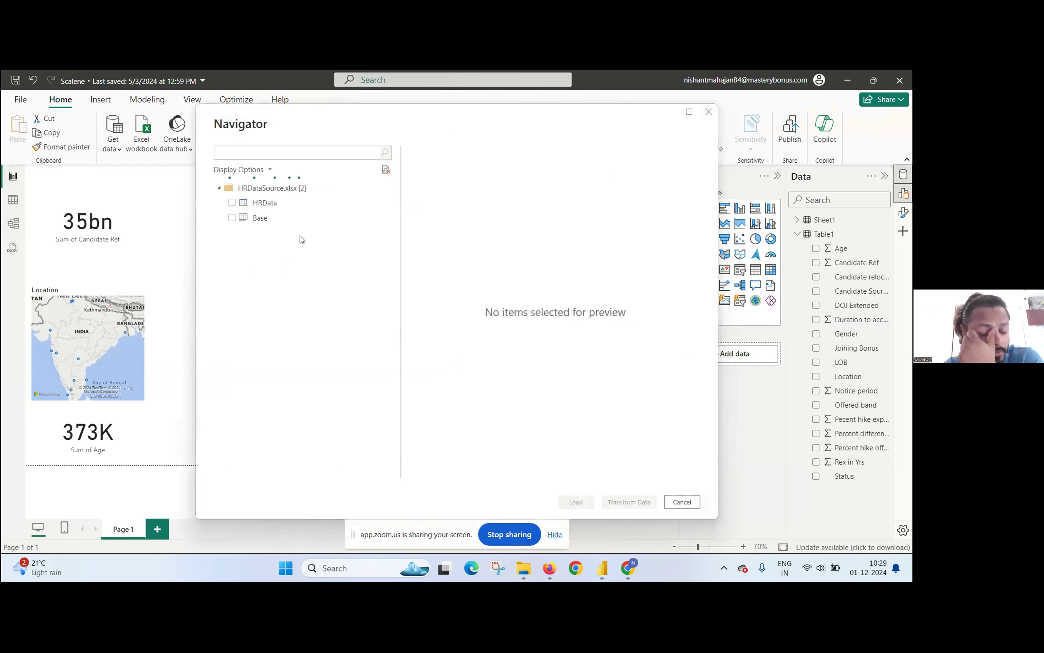
{"action": "left_click", "coordinate": [233, 204]}
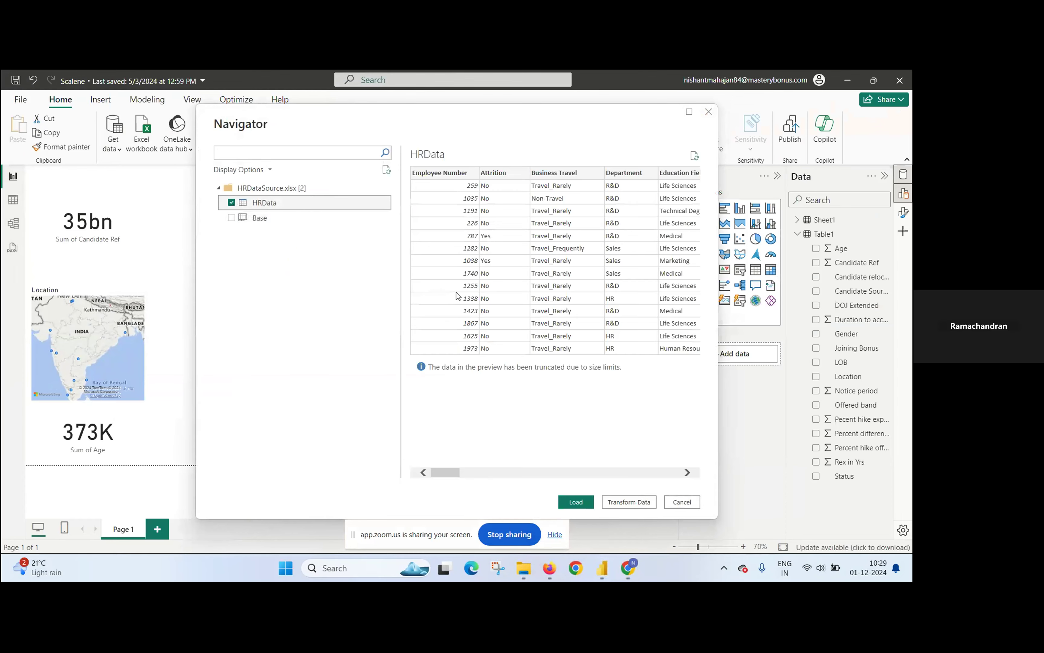
{"action": "left_click", "coordinate": [574, 500]}
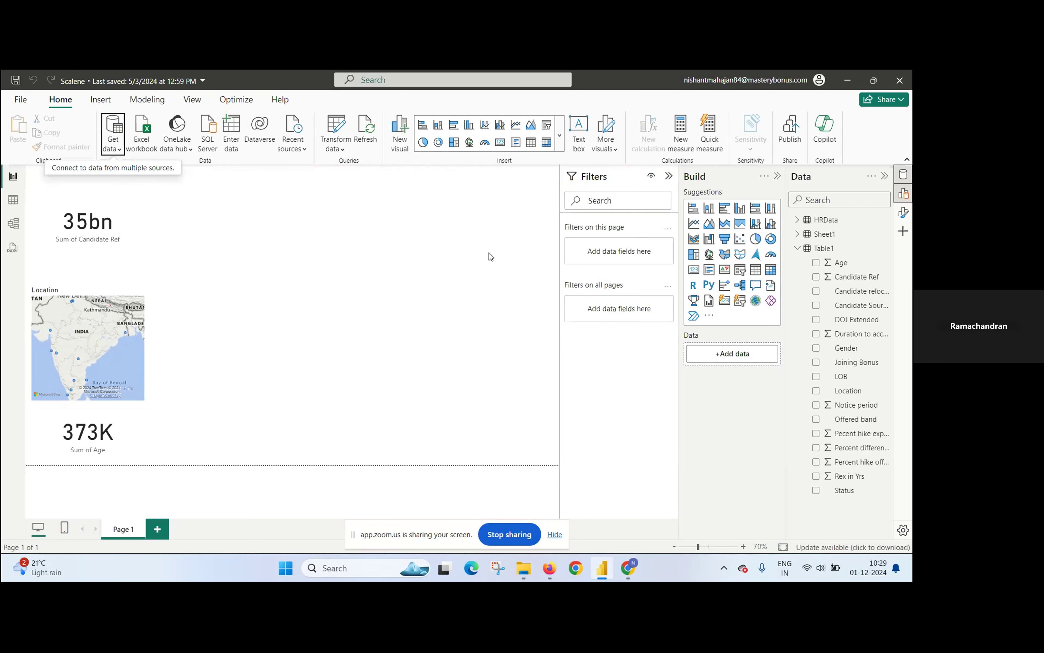
{"action": "left_click", "coordinate": [159, 530]}
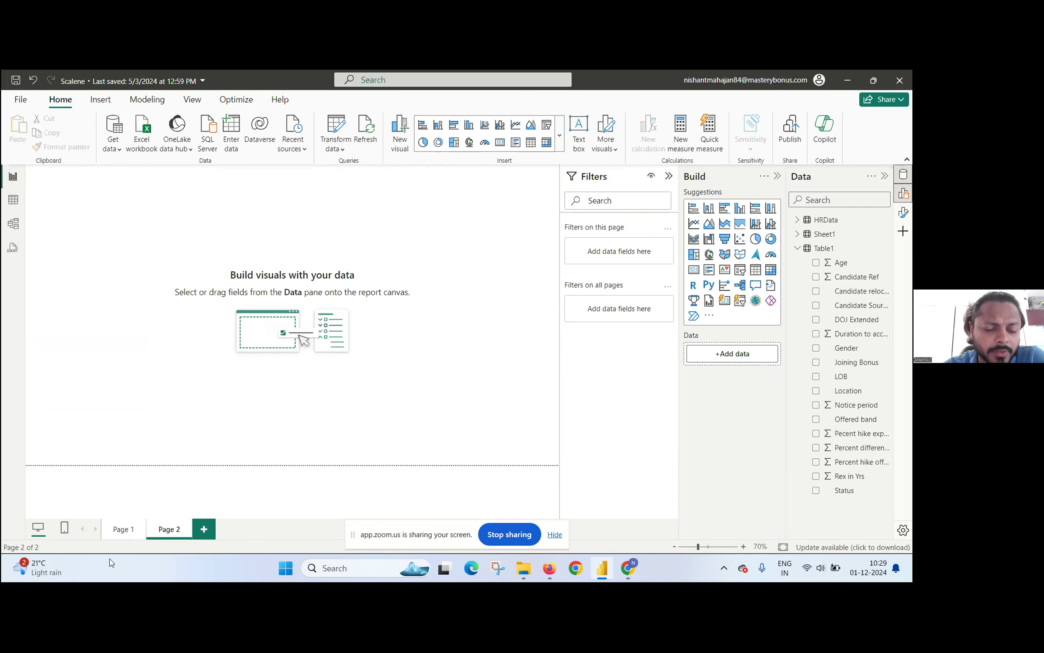
{"action": "left_click", "coordinate": [143, 525]}
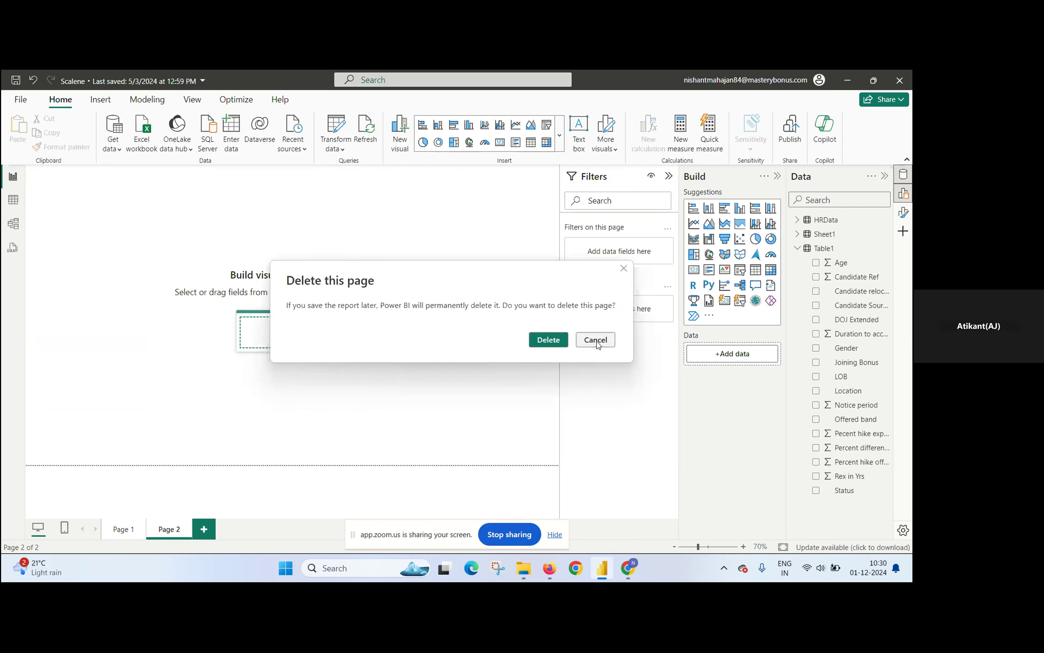
{"action": "left_click", "coordinate": [596, 340]}
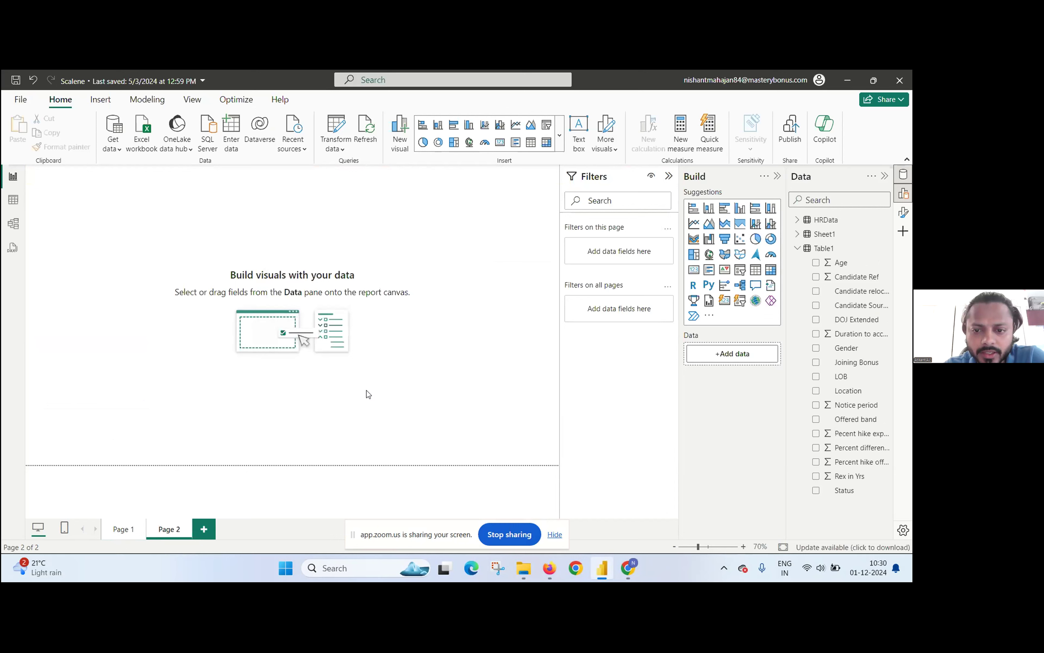
{"action": "left_click", "coordinate": [143, 525]}
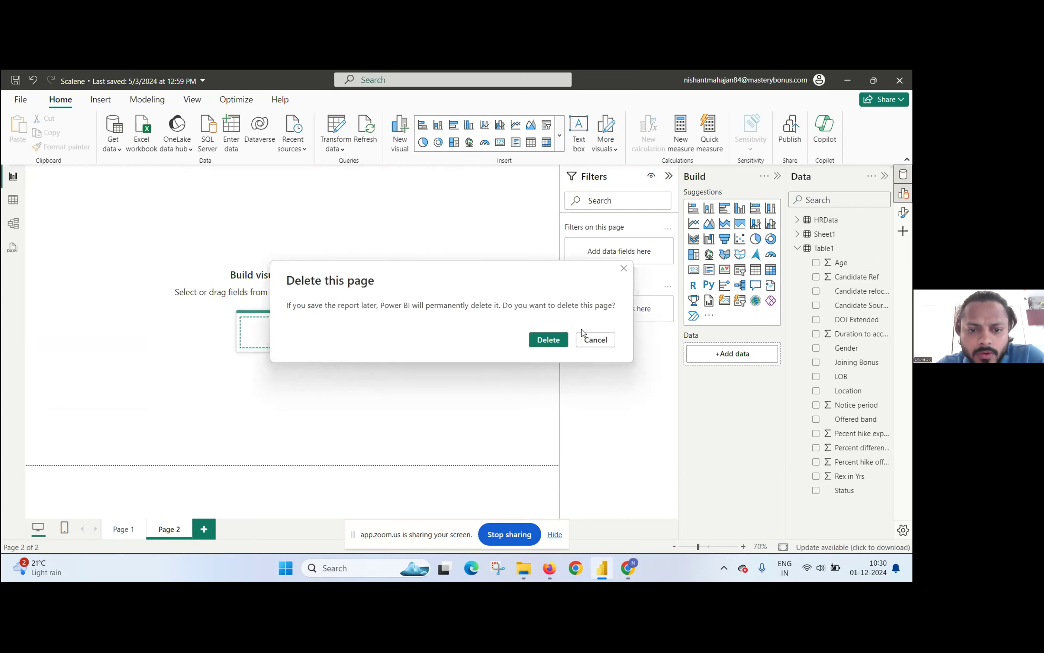
{"action": "left_click", "coordinate": [602, 343]}
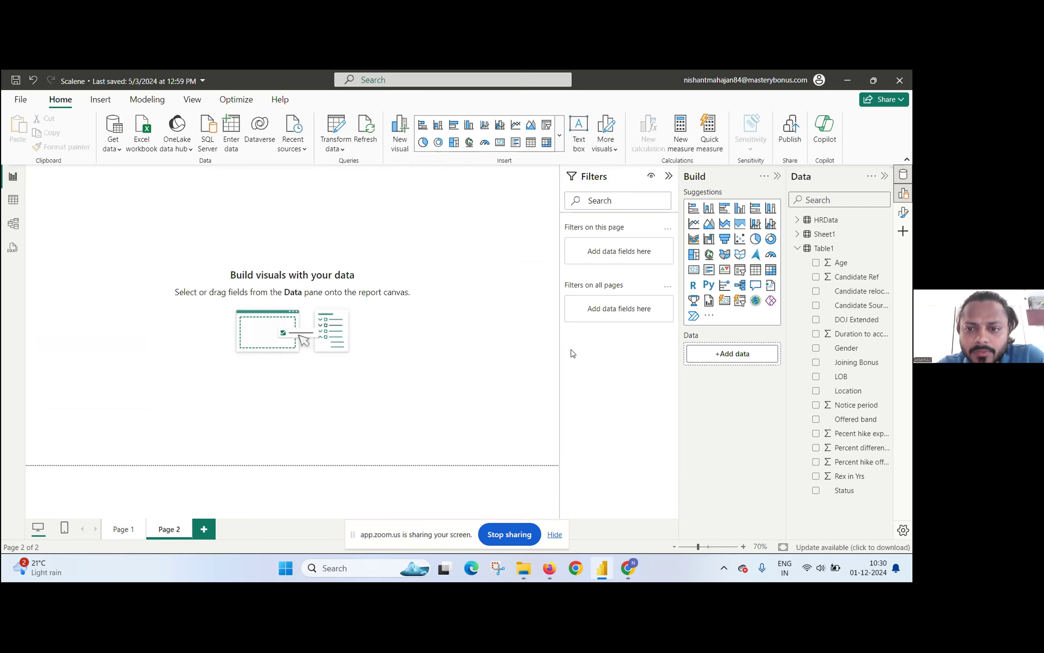
Step: Find the Job Role field of the HRData table and place it as a visual on the empty Page 2
{"action": "left_click", "coordinate": [798, 221]}
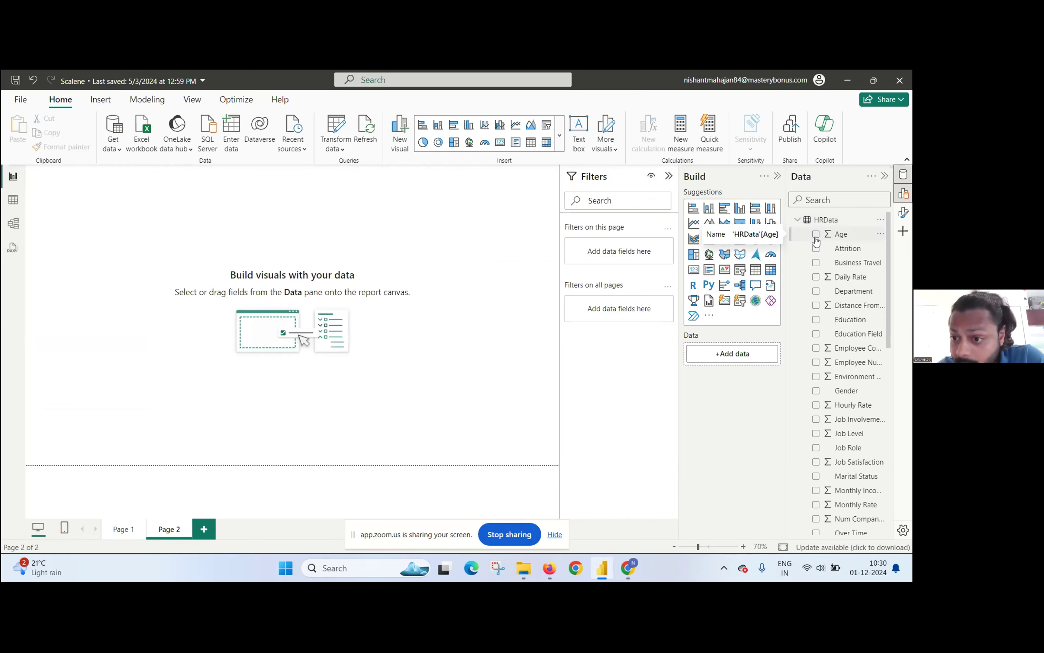
{"action": "left_click", "coordinate": [810, 198]}
{"action": "type", "text": "job ro"}
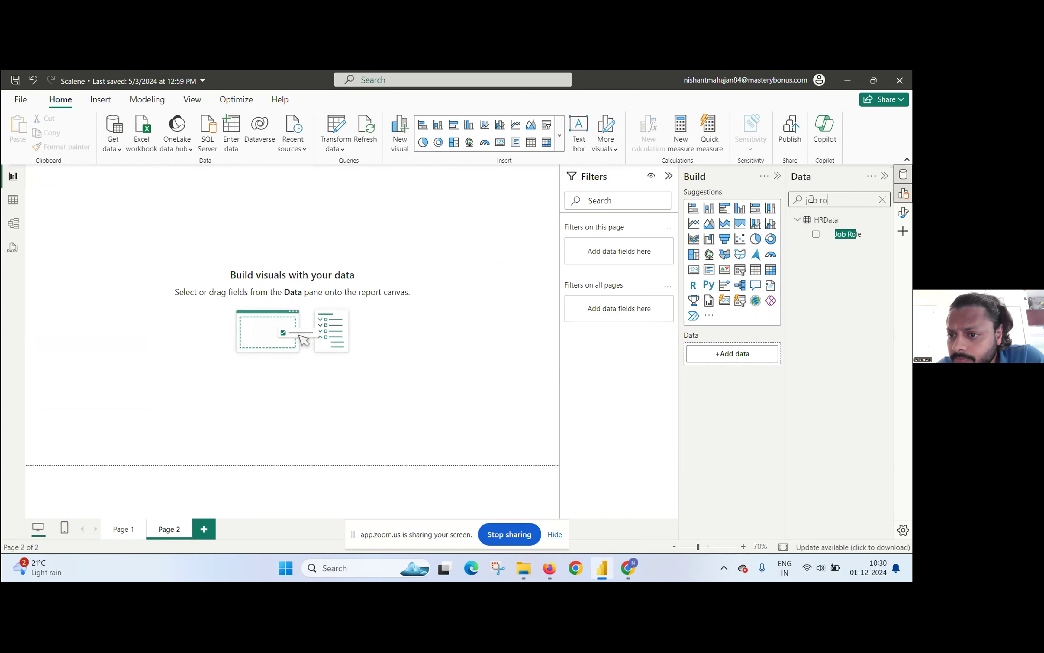
{"action": "left_click_drag", "start_coordinate": [815, 234], "coordinate": [115, 232]}
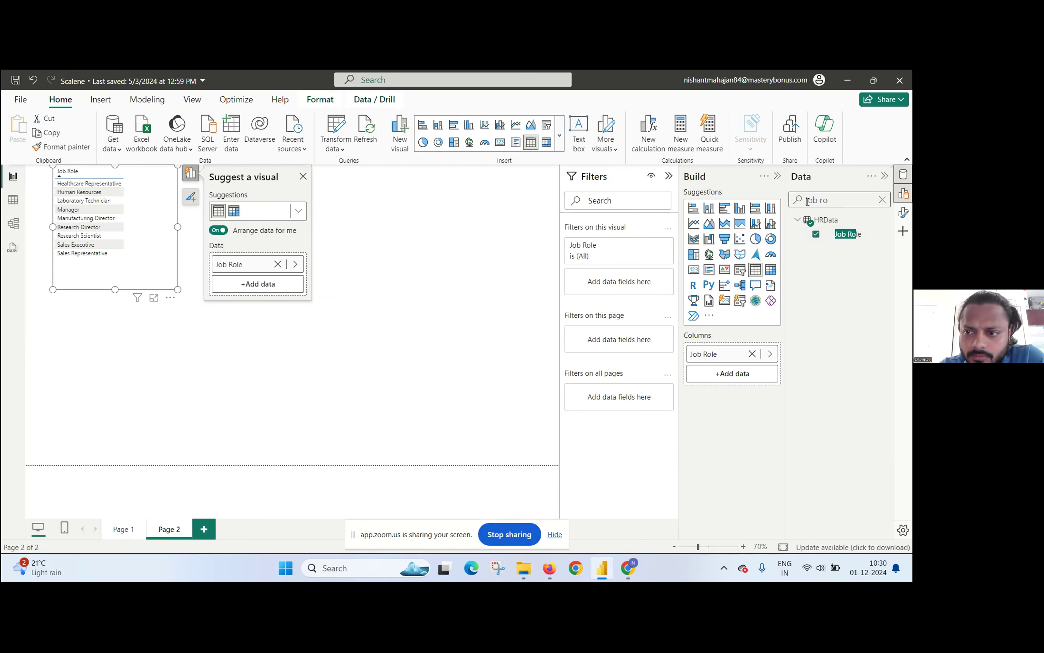
Step: Add the Employee Number field to the Job Role visual and summarize it by Count
{"action": "left_click", "coordinate": [883, 200]}
{"action": "type", "text": "e"}
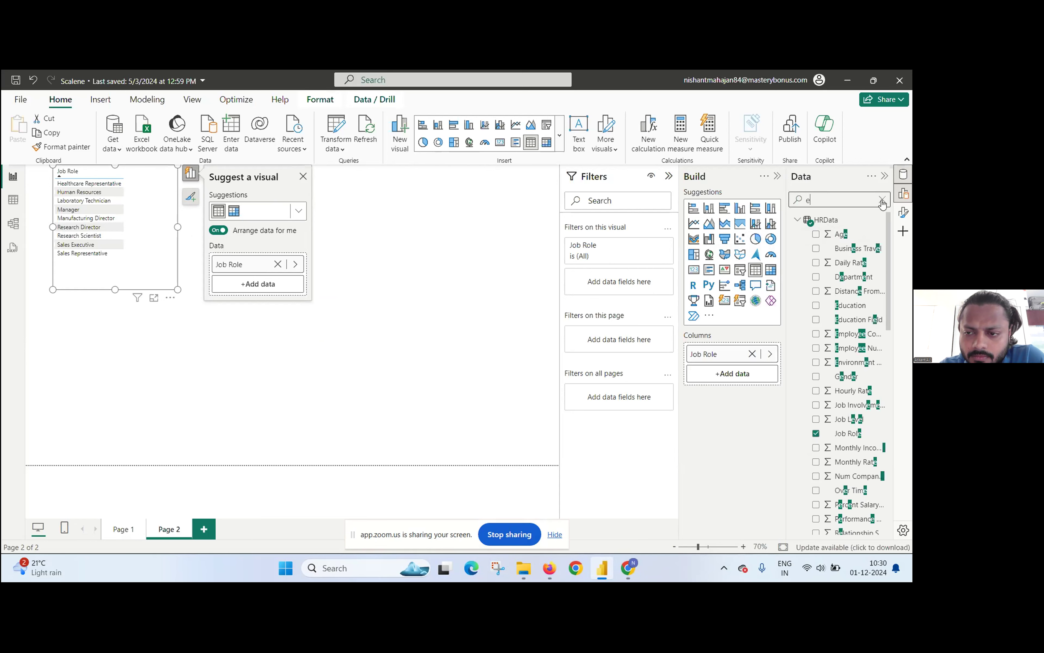
{"action": "type", "text": "mplo"}
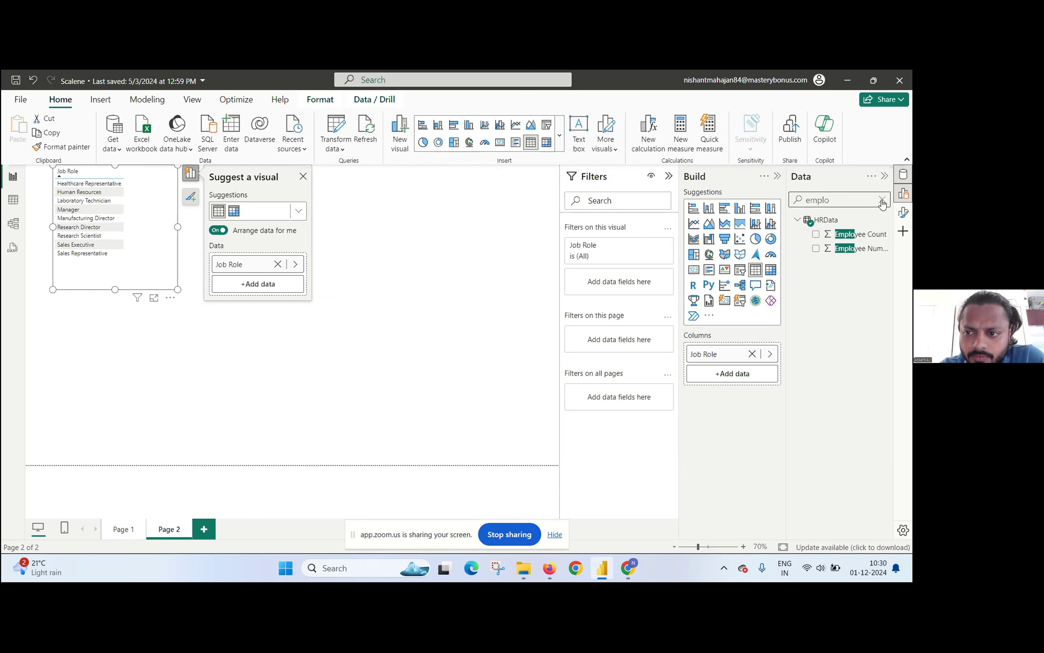
{"action": "left_click", "coordinate": [816, 249]}
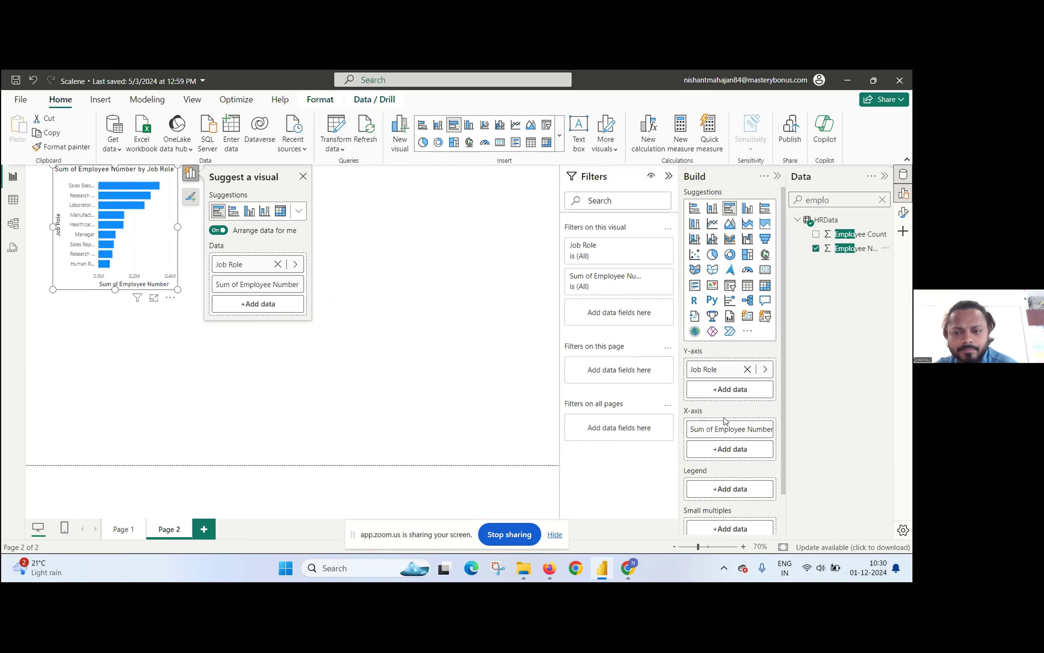
{"action": "left_click", "coordinate": [747, 433]}
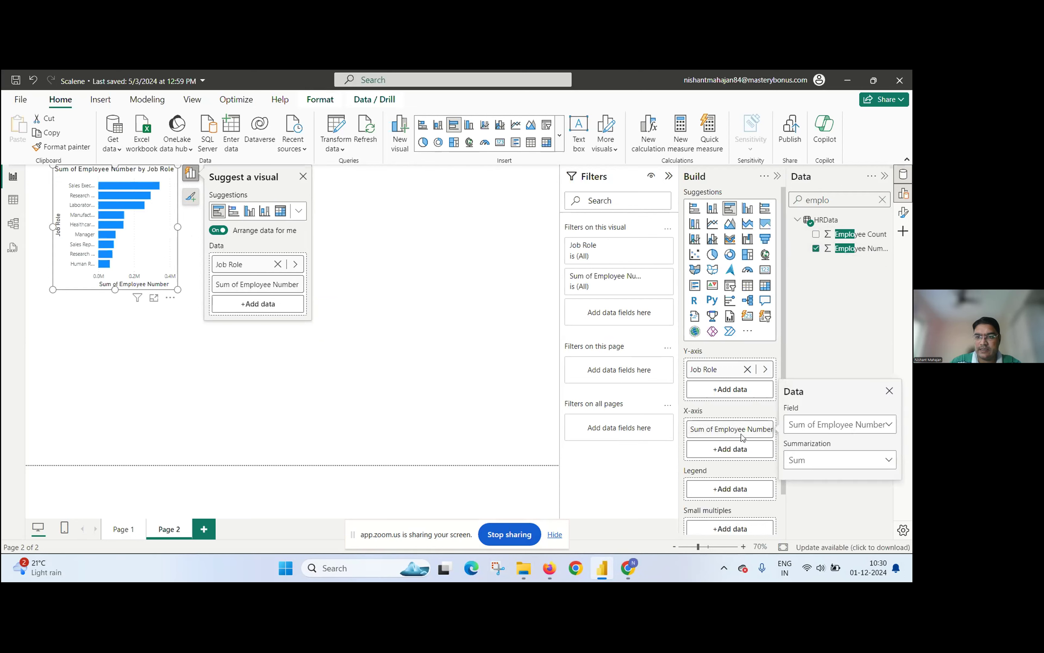
{"action": "right_click", "coordinate": [742, 437]}
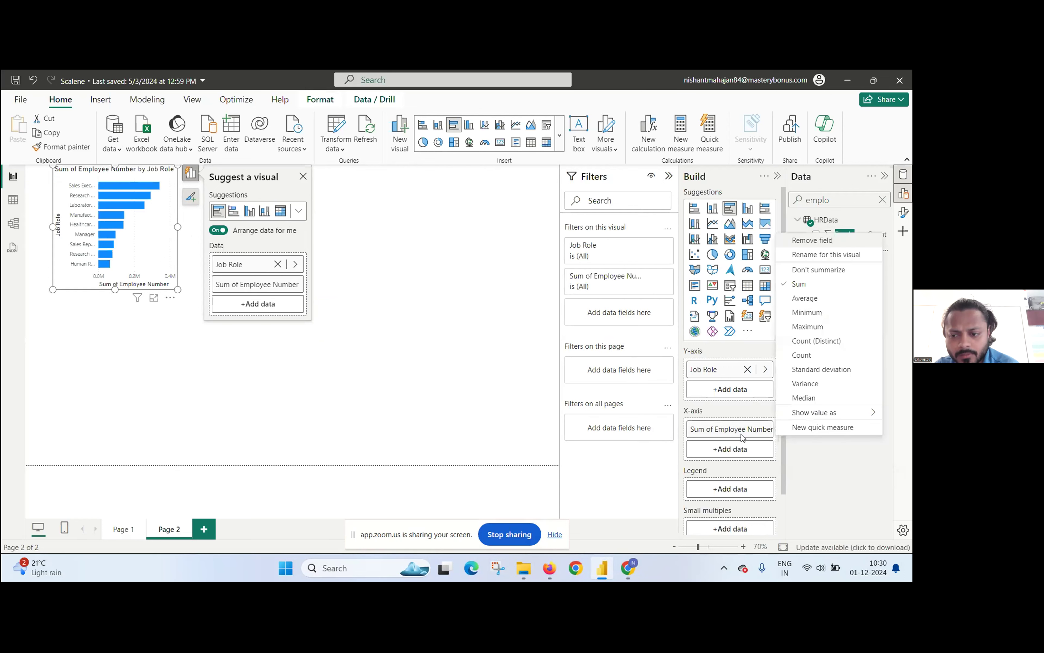
{"action": "left_click", "coordinate": [790, 355]}
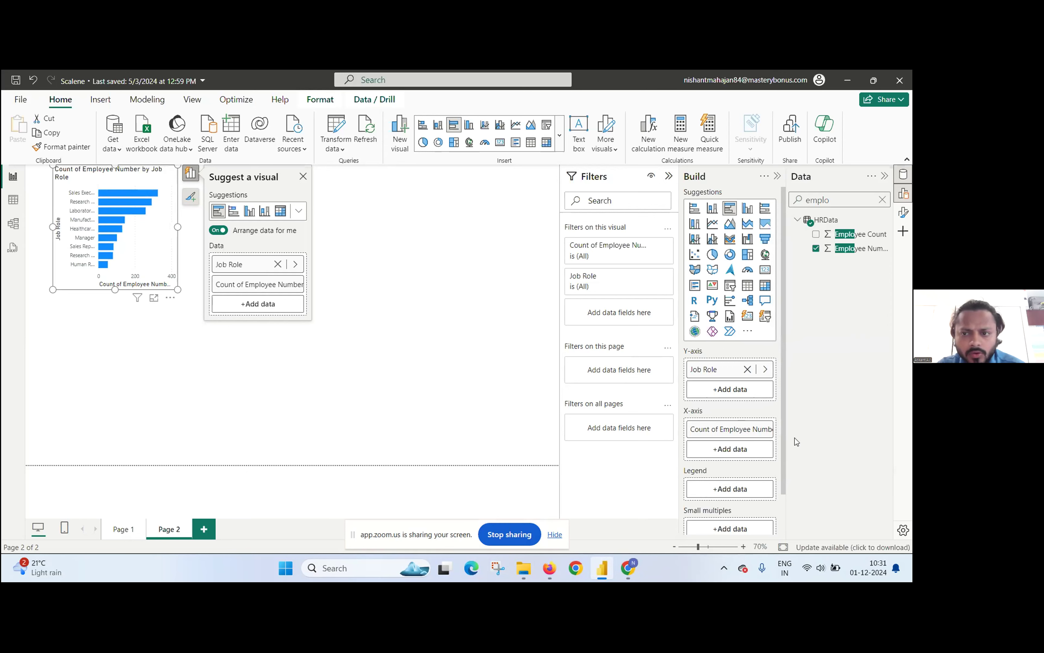
Step: Turn on data labels for the Job Role bar chart, then enlarge the chart and close its visual suggestions
{"action": "left_click_drag", "start_coordinate": [783, 414], "coordinate": [788, 464]}
{"action": "scroll", "coordinate": [782, 434], "scroll_direction": "up", "scroll_amount": 1}
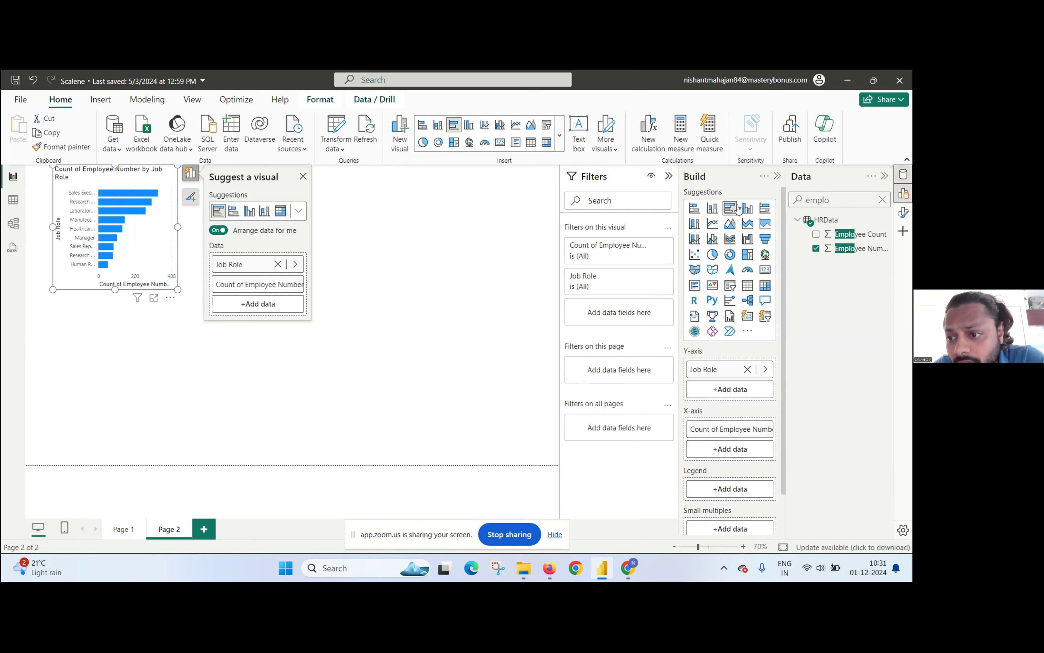
{"action": "left_click", "coordinate": [905, 219]}
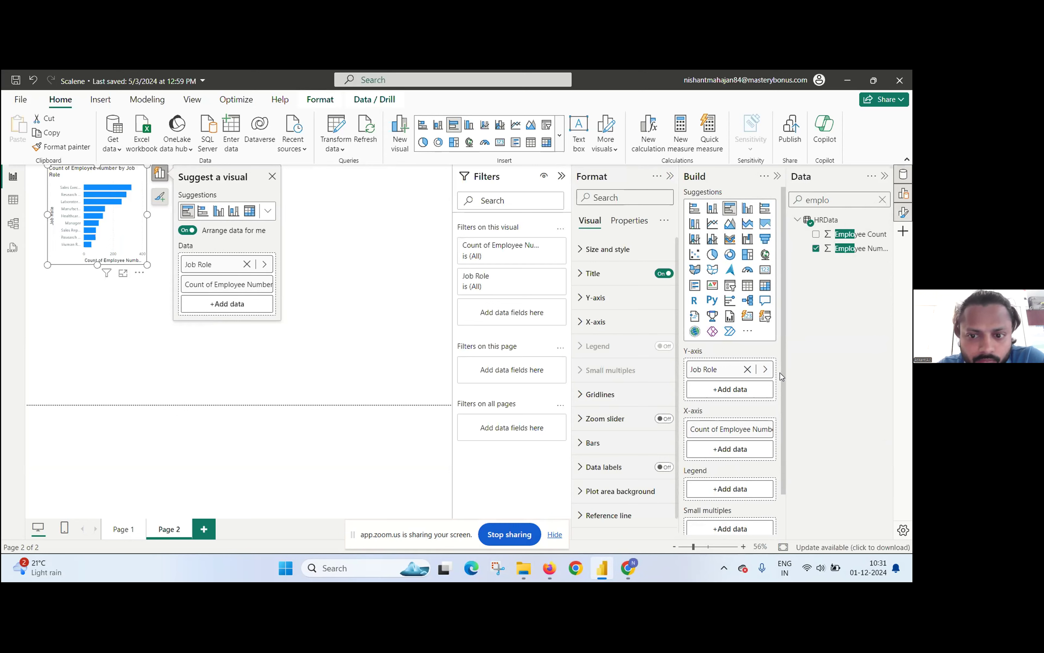
{"action": "scroll", "coordinate": [783, 371], "scroll_direction": "down", "scroll_amount": 1}
{"action": "scroll", "coordinate": [781, 373], "scroll_direction": "up", "scroll_amount": 1}
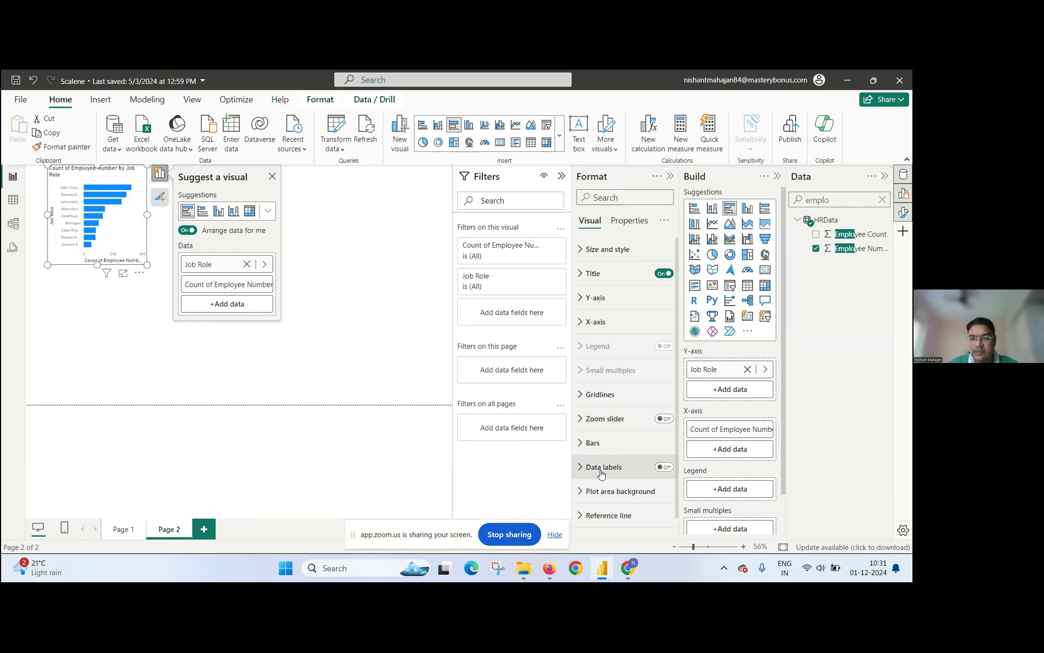
{"action": "left_click", "coordinate": [664, 468]}
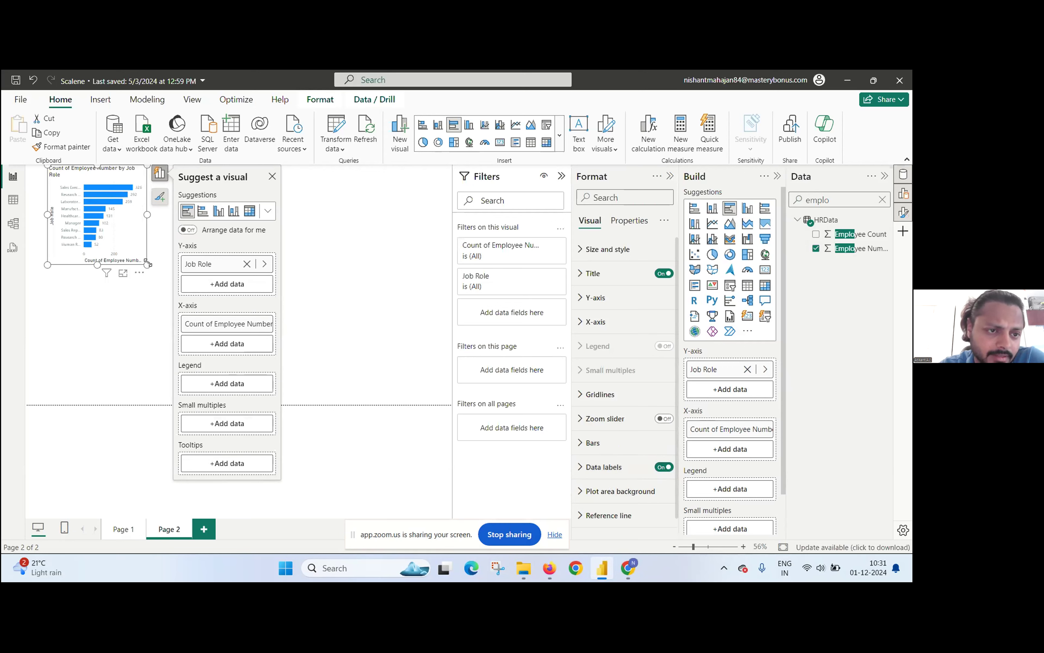
{"action": "left_click_drag", "start_coordinate": [159, 273], "coordinate": [186, 288]}
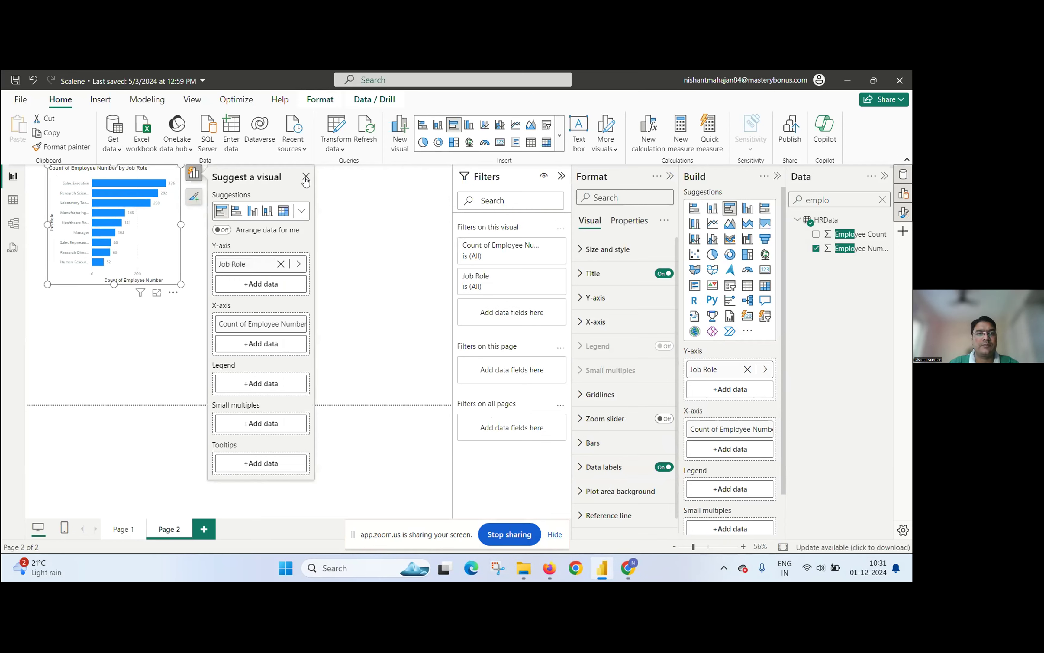
{"action": "left_click", "coordinate": [306, 178]}
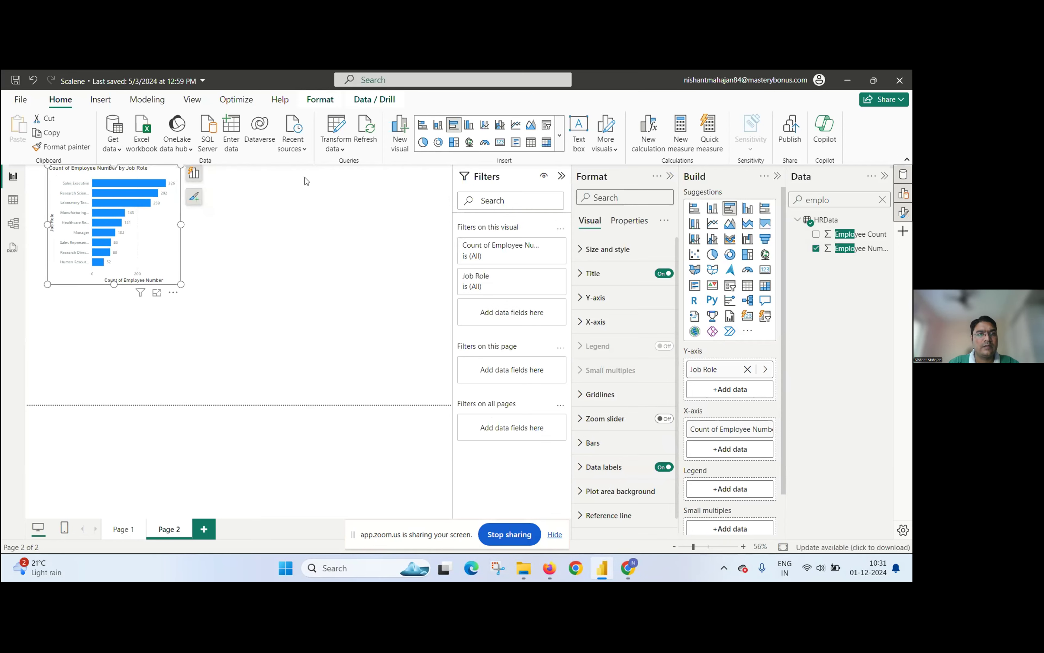
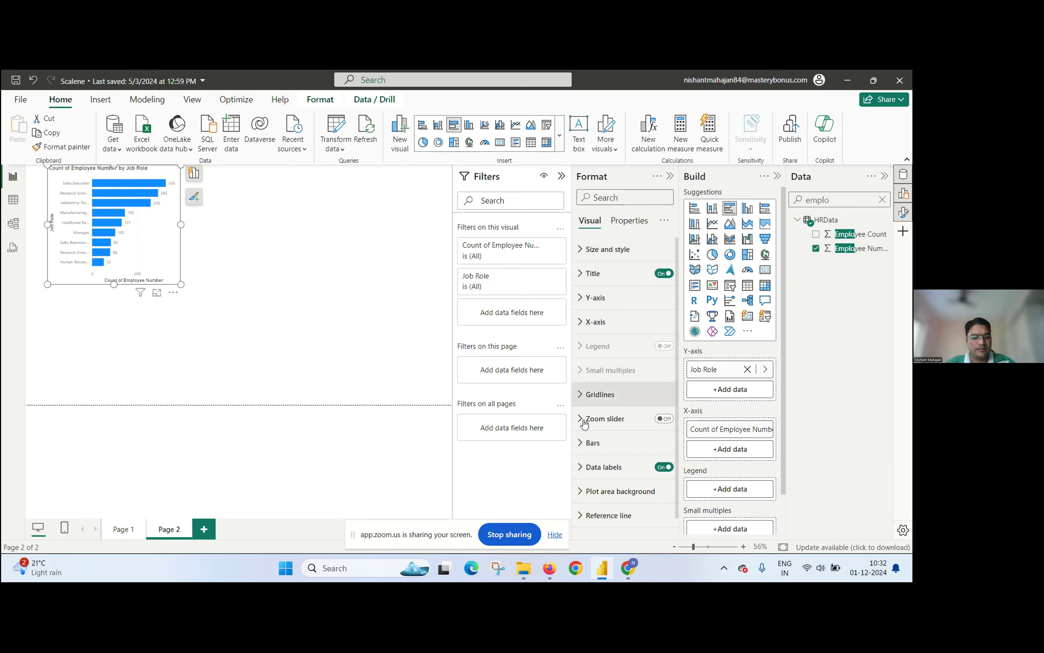
Step: Stop sharing the screen in the Zoom meeting
{"action": "left_click", "coordinate": [509, 535]}
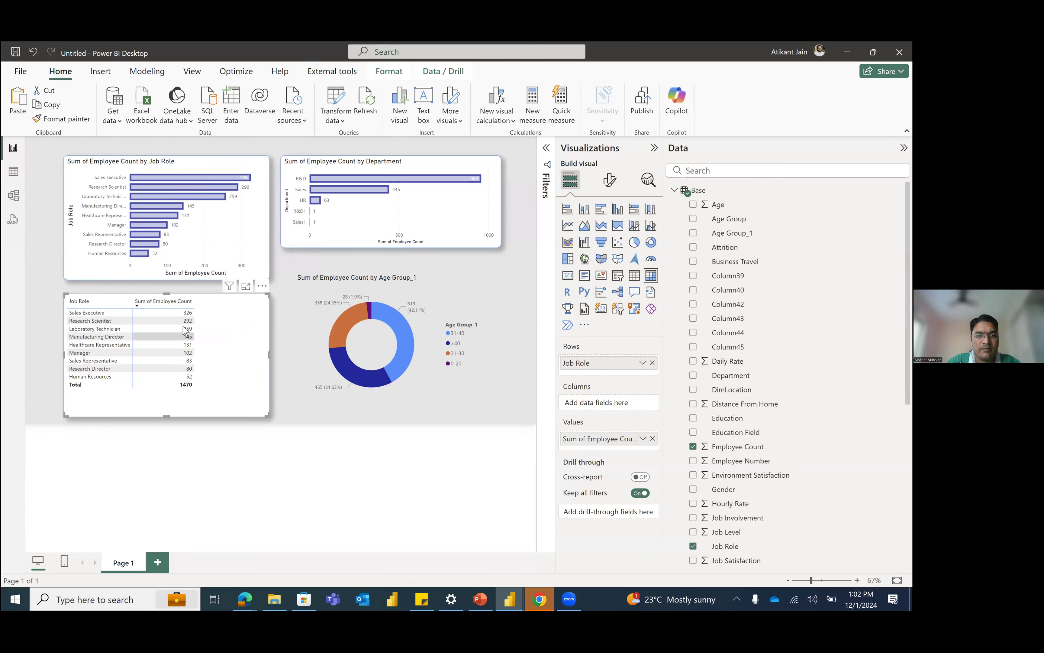
Step: Try the Job Role matrix as a stacked bar chart and undo the conversion
{"action": "left_click_drag", "start_coordinate": [244, 322], "coordinate": [244, 319]}
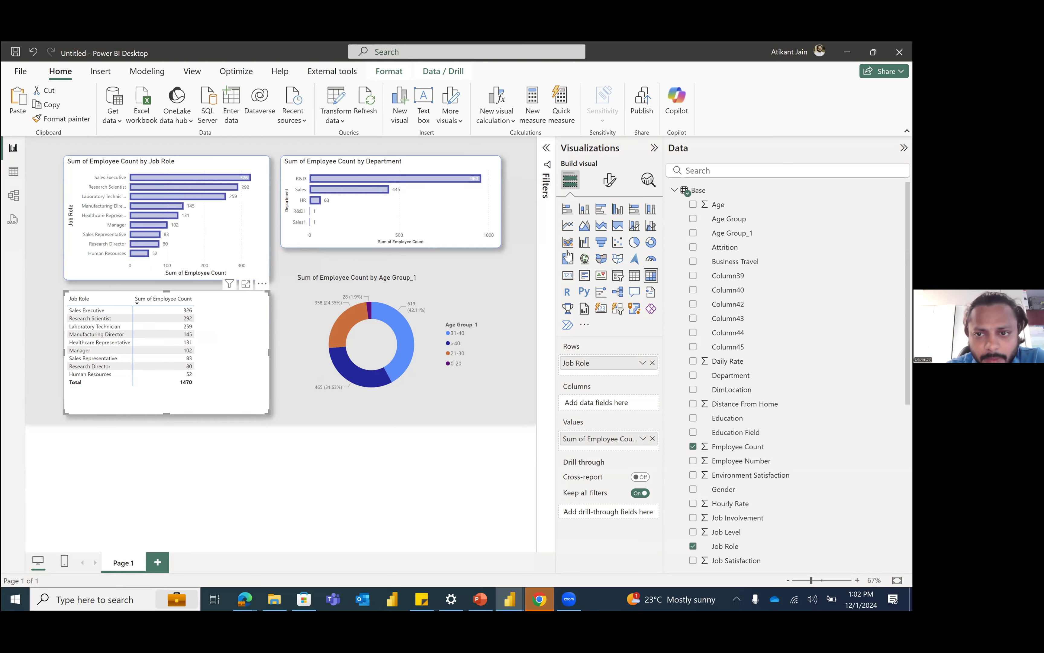
{"action": "left_click", "coordinate": [568, 216]}
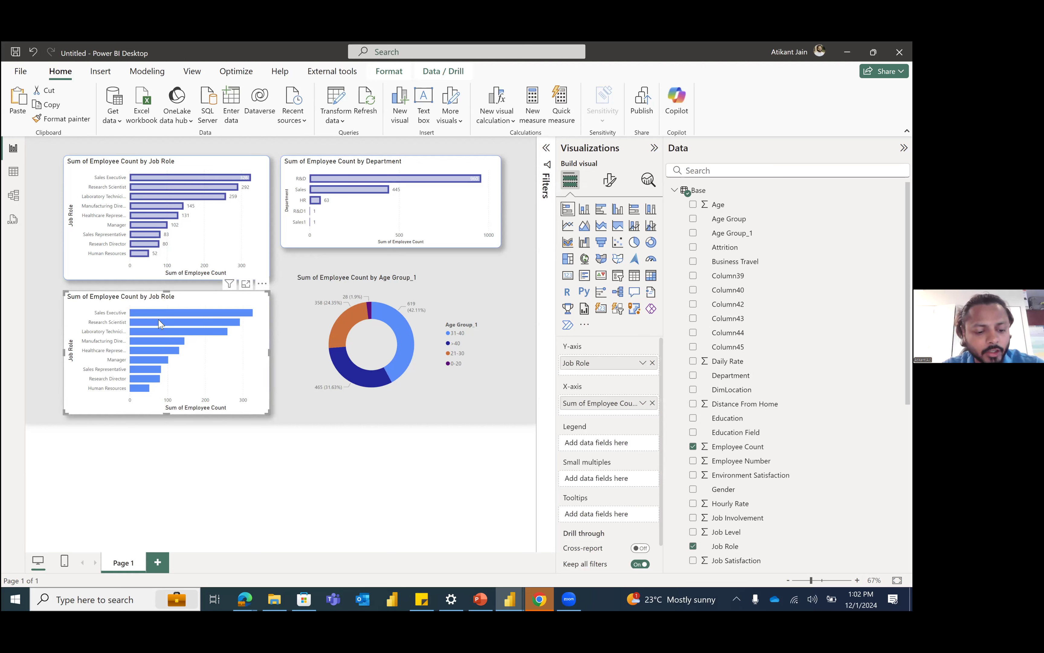
{"action": "mouse_move", "coordinate": [158, 318]}
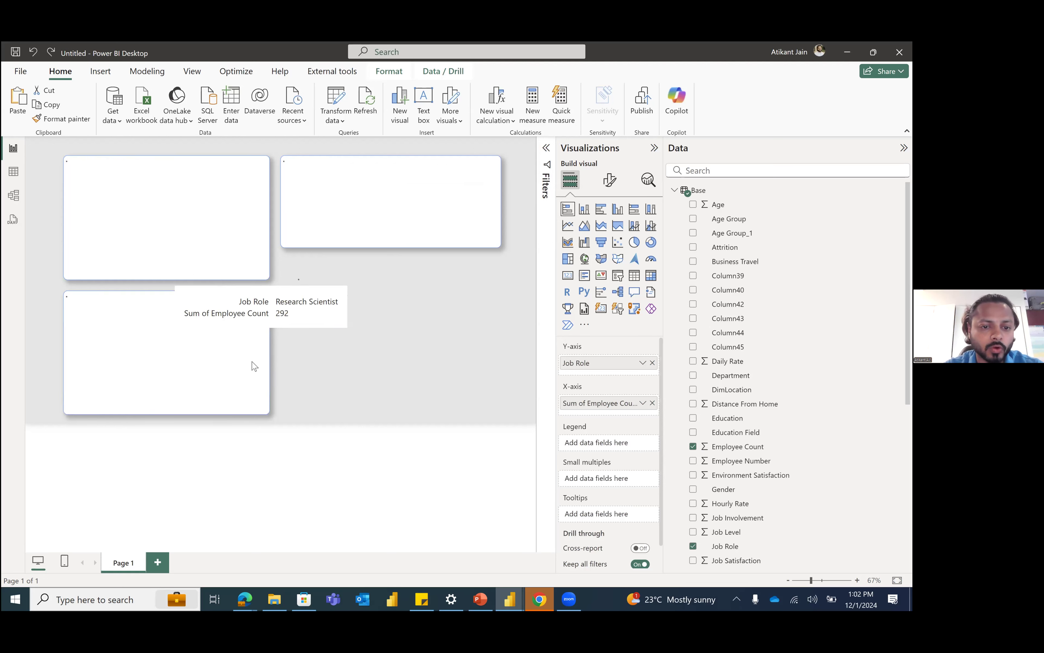
{"action": "key", "text": "ctrl+z"}
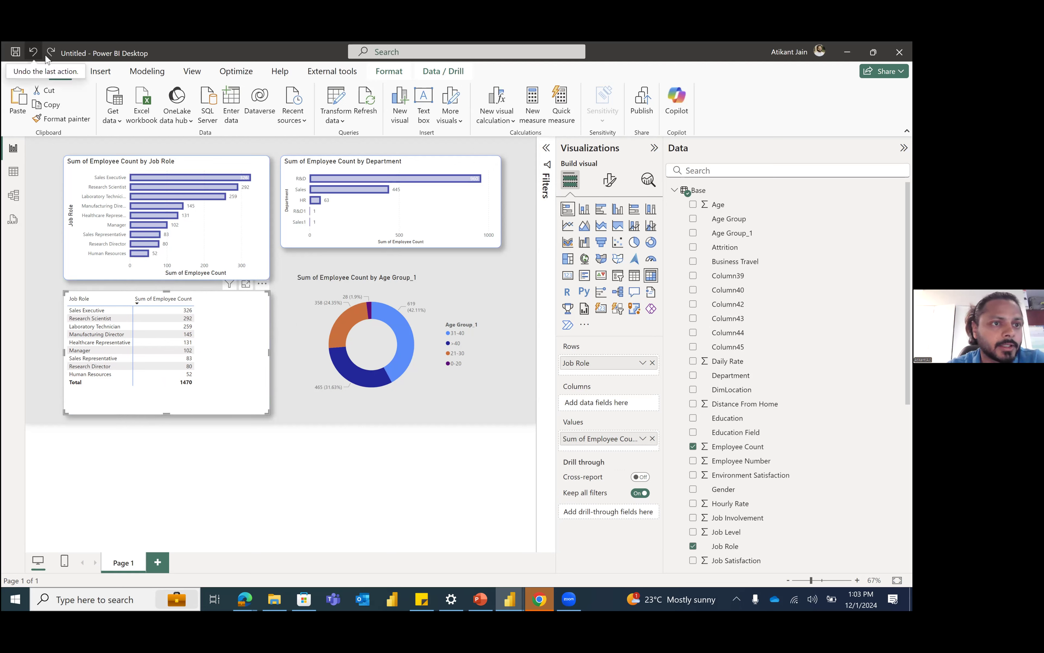
{"action": "left_click", "coordinate": [475, 313]}
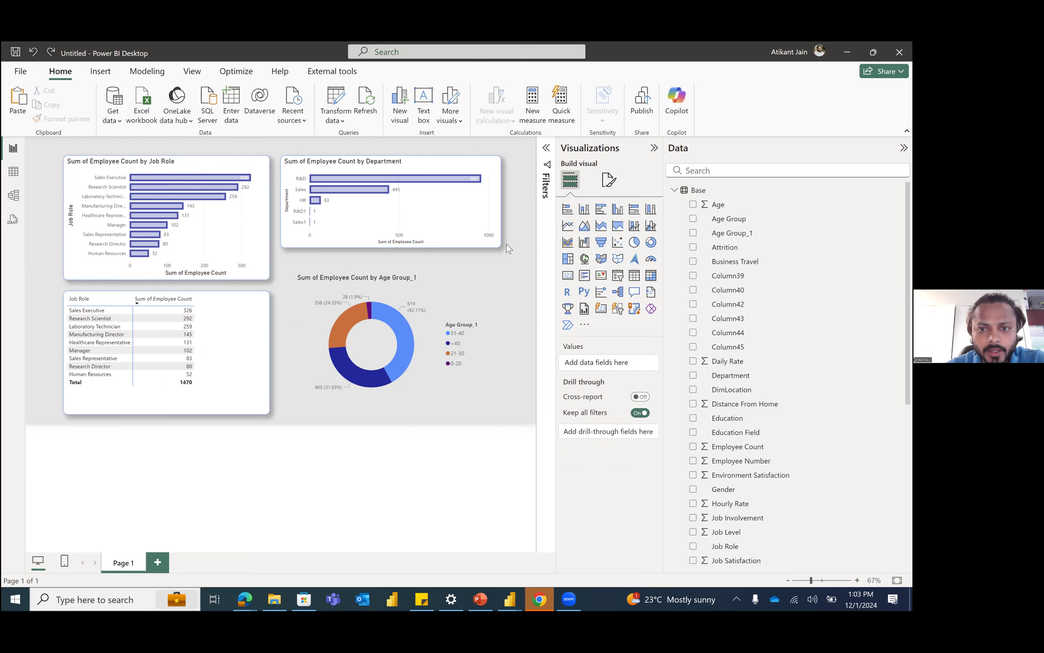
Step: Rename the report page holding the employee count visuals as Main
{"action": "double_click", "coordinate": [131, 565]}
{"action": "type", "text": "Main"}
{"action": "key", "text": "Return"}
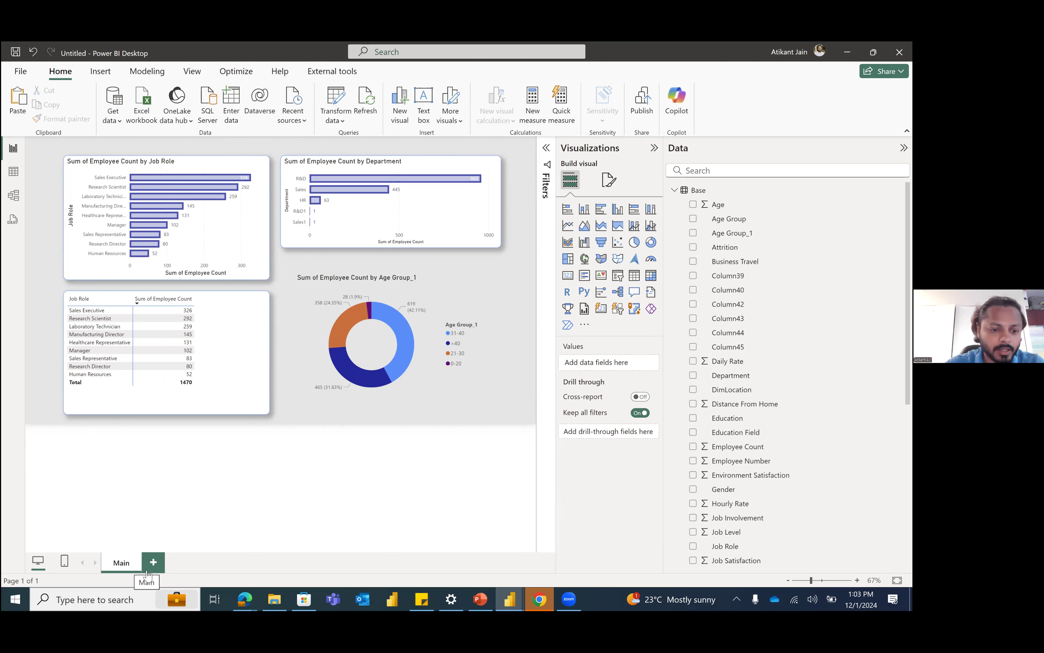
Step: Add a new report page and name it Performance Analysis
{"action": "left_click", "coordinate": [148, 569]}
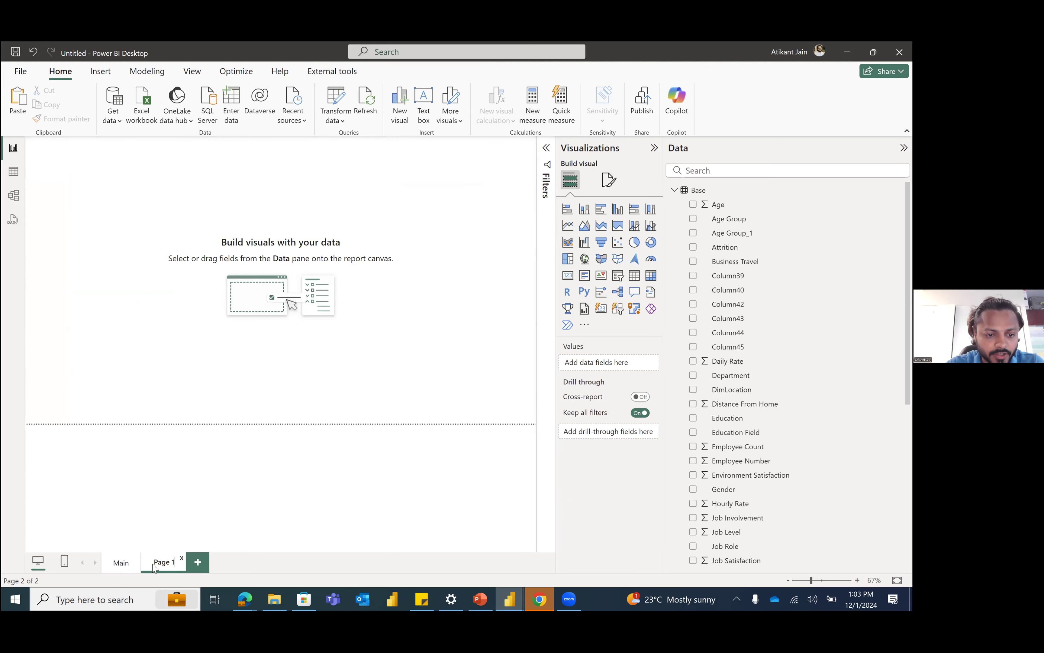
{"action": "double_click", "coordinate": [156, 563]}
{"action": "type", "text": "Perform"}
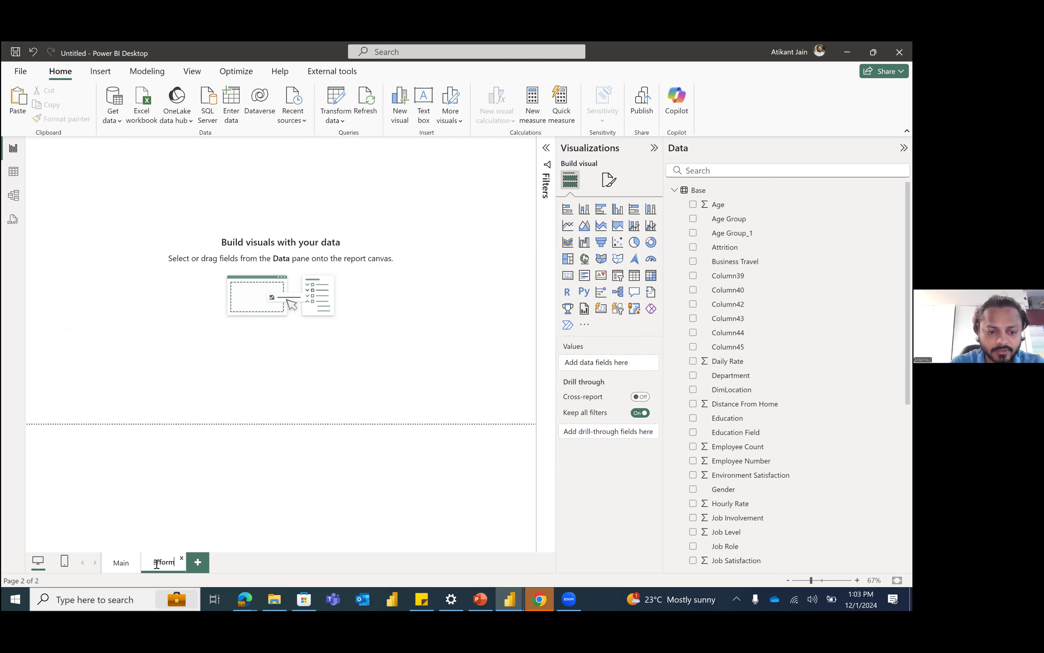
{"action": "type", "text": "a"}
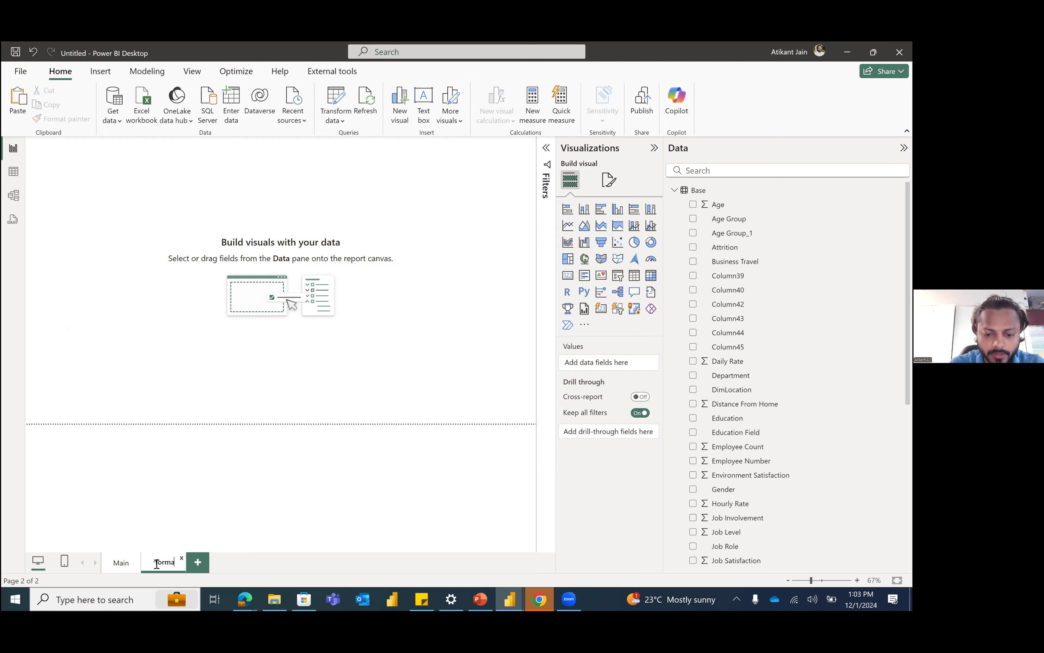
{"action": "type", "text": "nce Analysis"}
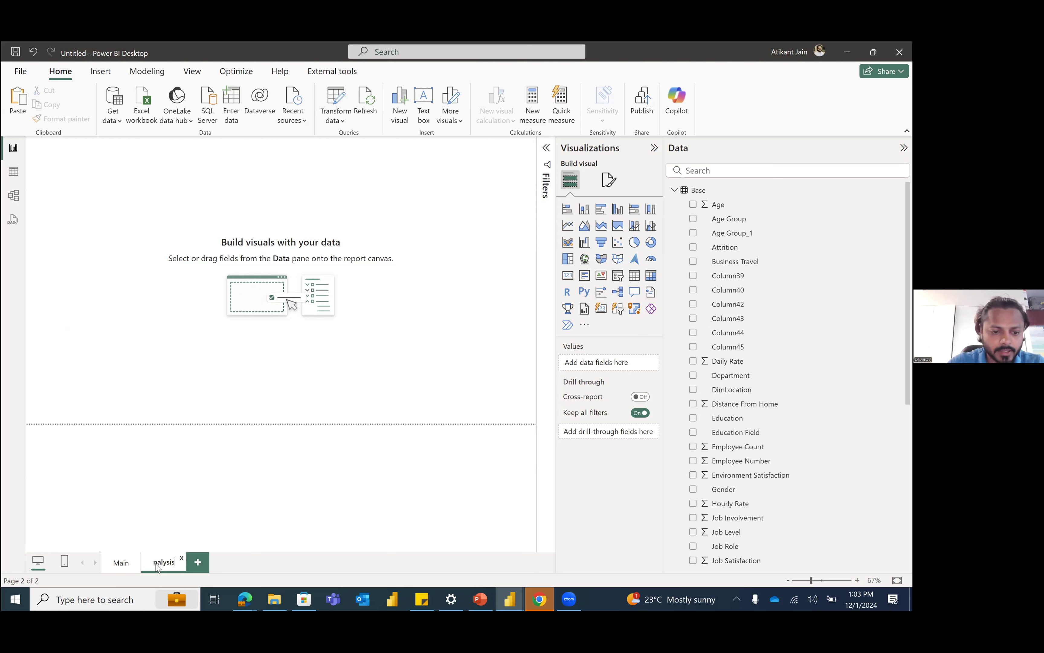
{"action": "left_click", "coordinate": [181, 458]}
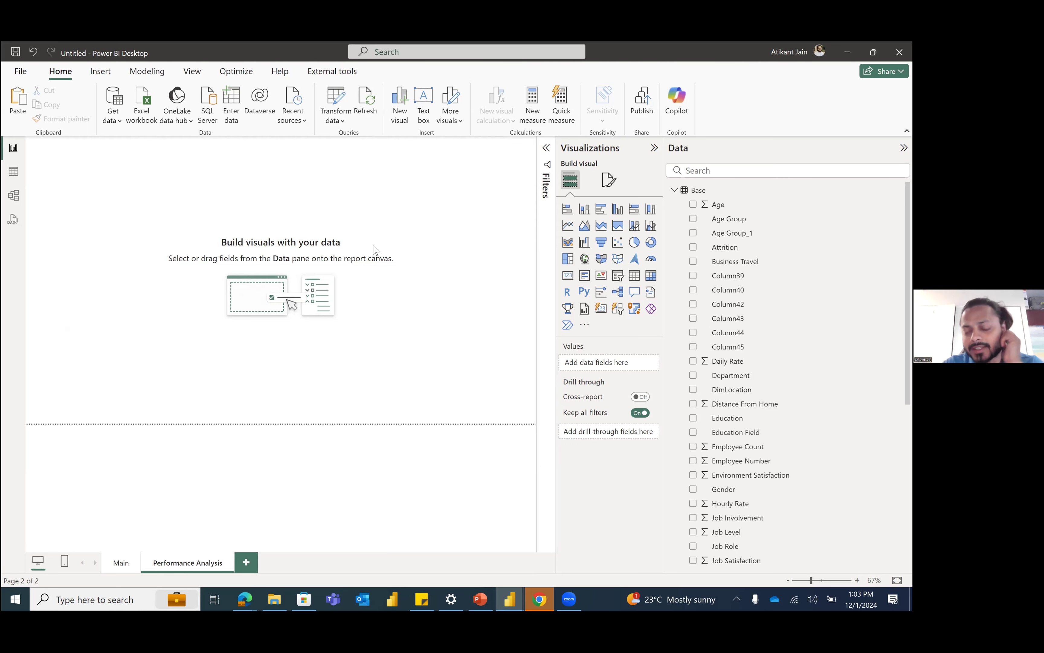
Step: Place a Card (new) visual across the top of the Performance Analysis page and fill it with the Employee Count field
{"action": "left_click", "coordinate": [715, 171]}
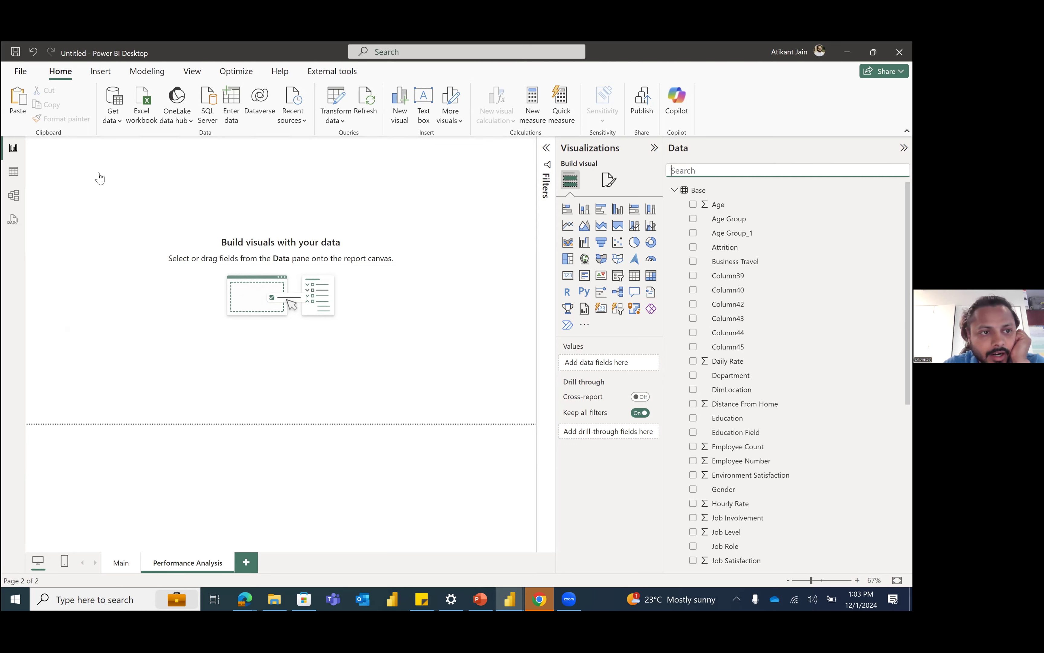
{"action": "left_click", "coordinate": [601, 309]}
{"action": "left_click_drag", "start_coordinate": [139, 246], "coordinate": [505, 200]}
{"action": "left_click_drag", "start_coordinate": [453, 185], "coordinate": [482, 201]}
{"action": "left_click", "coordinate": [717, 173]}
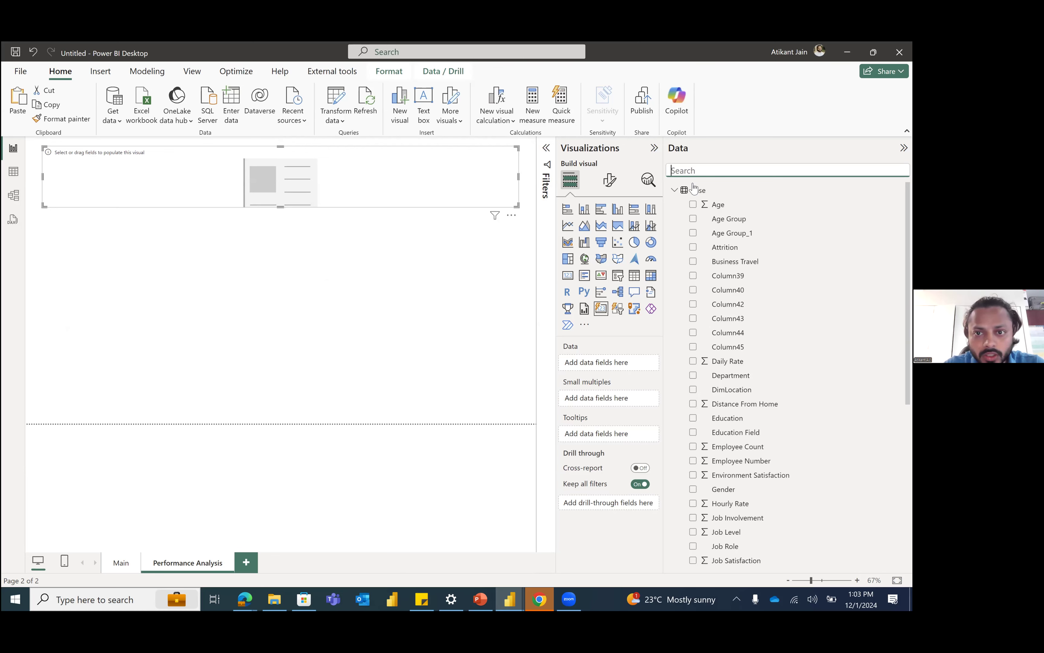
{"action": "type", "text": "emp"}
{"action": "left_click", "coordinate": [693, 204]}
Step: Set the display units of the card's Sum of Employee Count callout to None and apply a thousands separator to the Employee Count column
{"action": "left_click", "coordinate": [609, 180]}
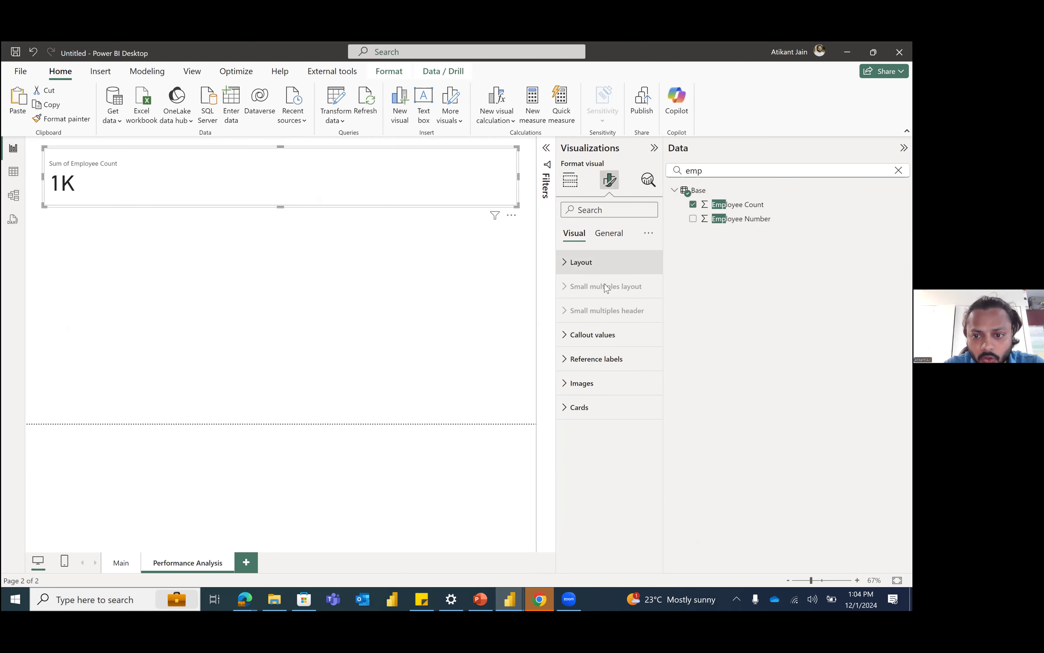
{"action": "left_click", "coordinate": [627, 337]}
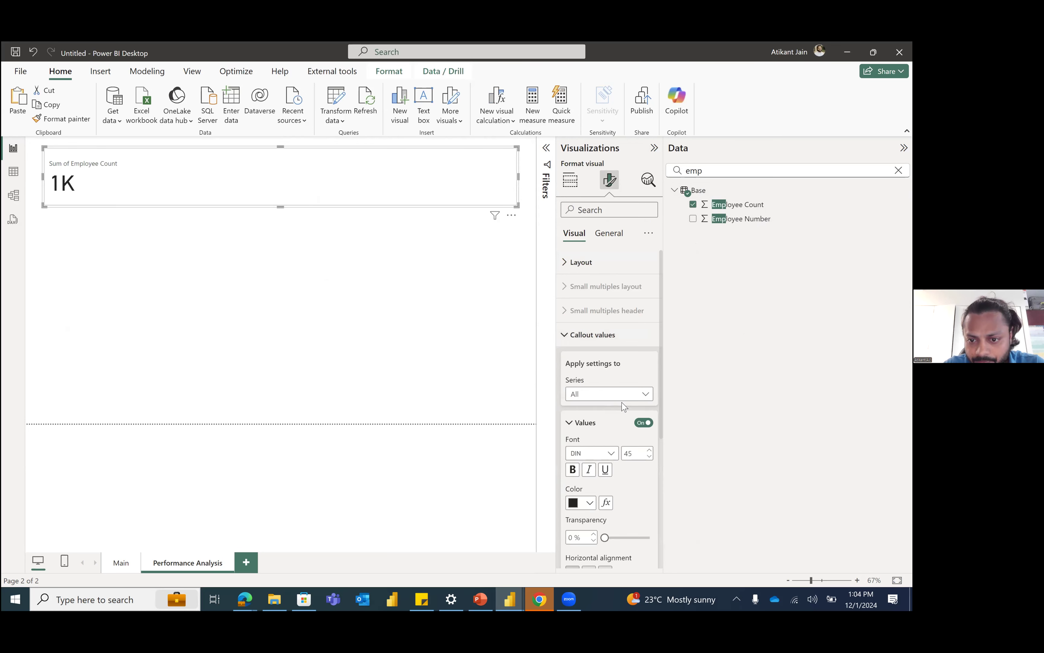
{"action": "scroll", "coordinate": [624, 407], "scroll_direction": "down", "scroll_amount": 5}
{"action": "scroll", "coordinate": [624, 407], "scroll_direction": "up", "scroll_amount": 3}
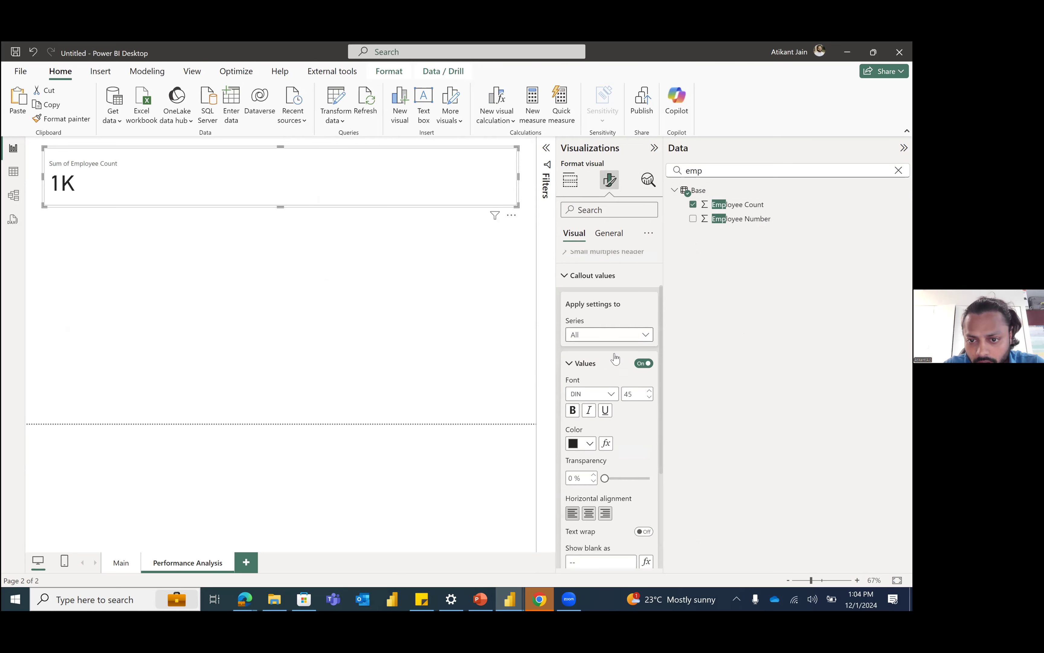
{"action": "left_click", "coordinate": [615, 334]}
{"action": "left_click", "coordinate": [600, 364]}
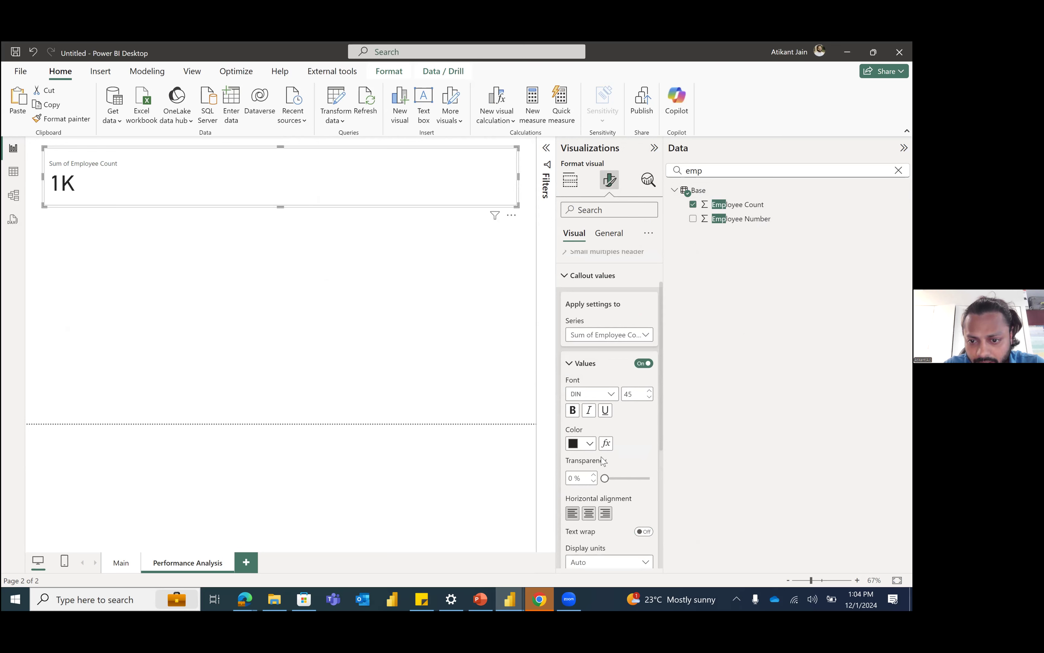
{"action": "scroll", "coordinate": [602, 449], "scroll_direction": "down", "scroll_amount": 3}
{"action": "left_click", "coordinate": [596, 383]}
{"action": "left_click", "coordinate": [592, 413]}
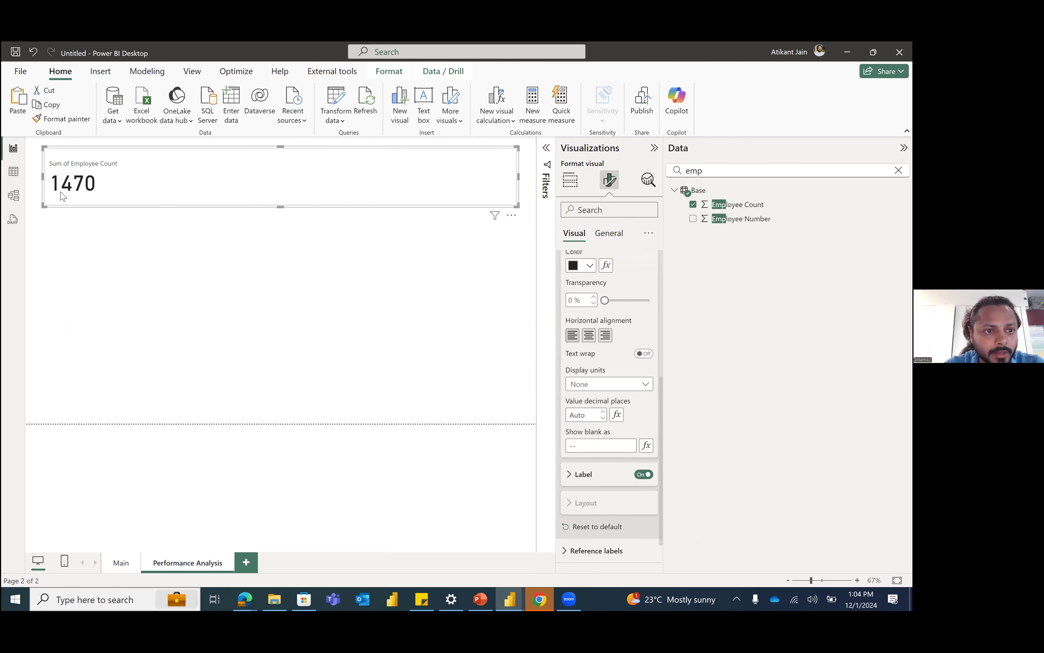
{"action": "left_click", "coordinate": [725, 204]}
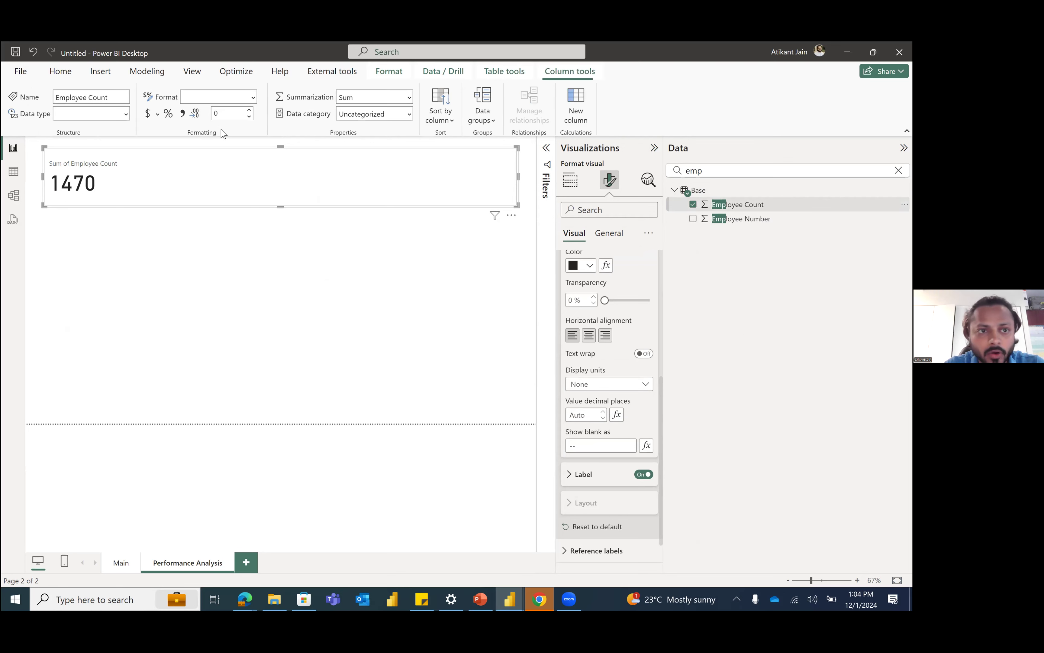
{"action": "left_click", "coordinate": [183, 114]}
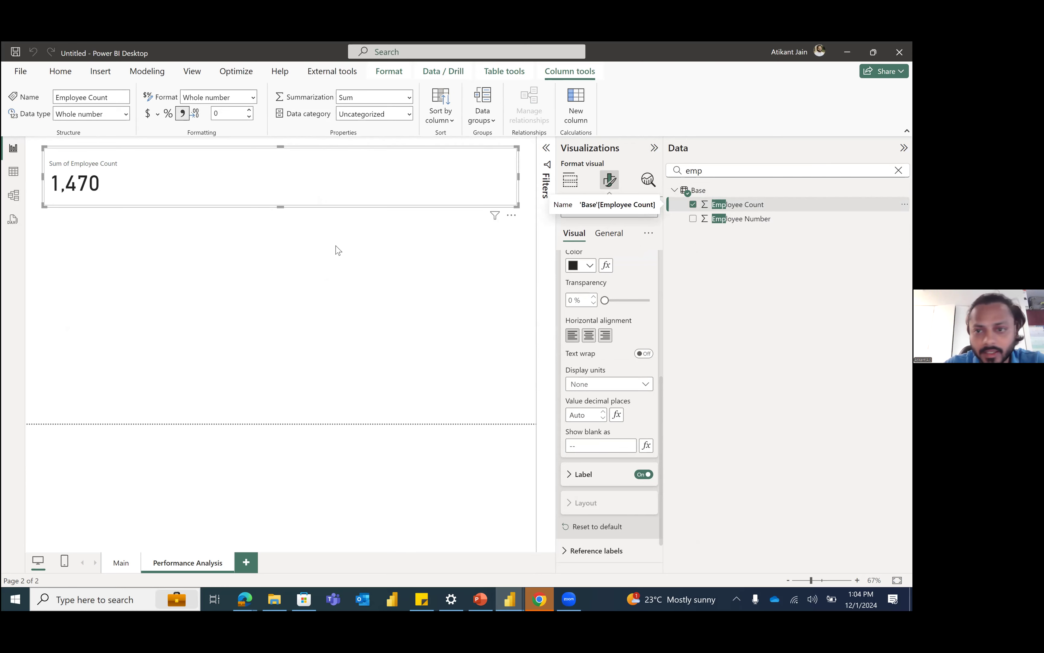
Step: Add the Job Role field to the card as a second value, summarized by Count (Distinct)
{"action": "double_click", "coordinate": [704, 178]}
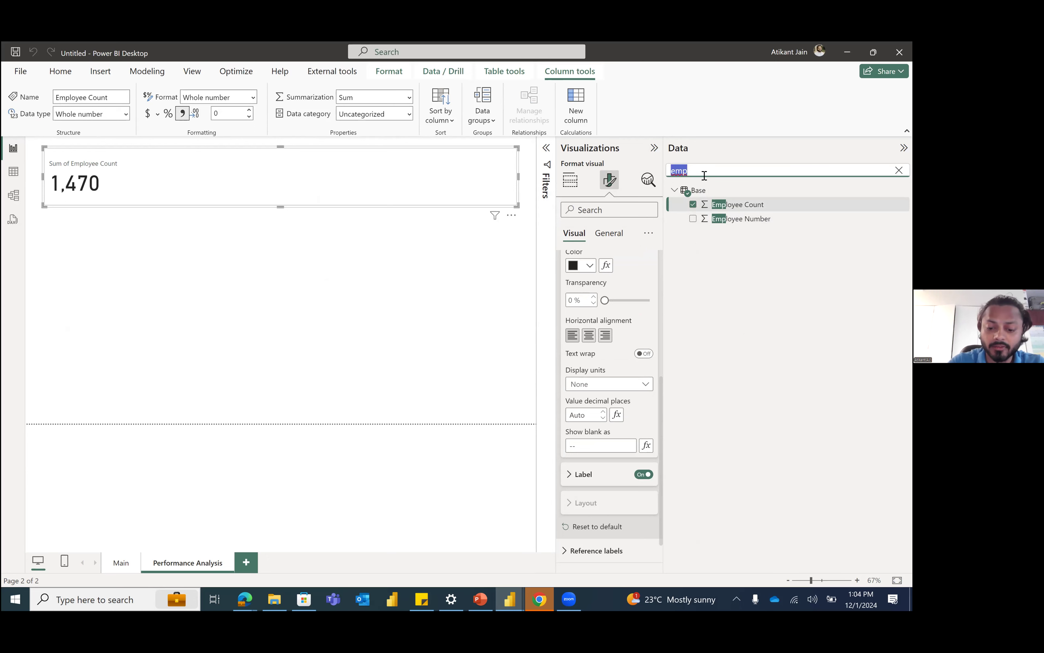
{"action": "type", "text": "job"}
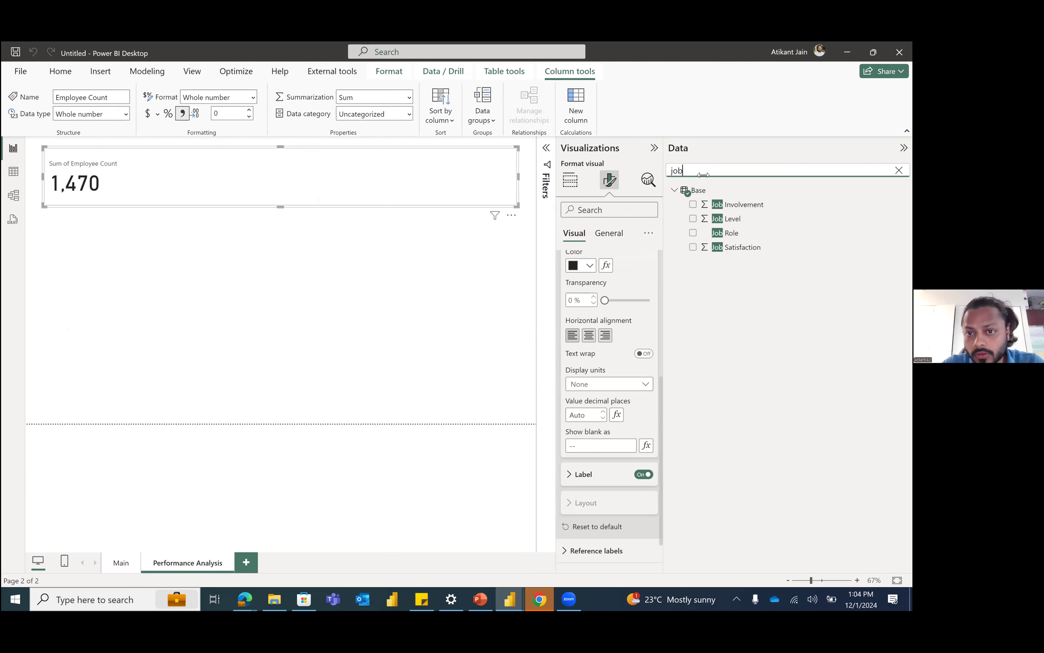
{"action": "left_click_drag", "start_coordinate": [750, 229], "coordinate": [624, 369]}
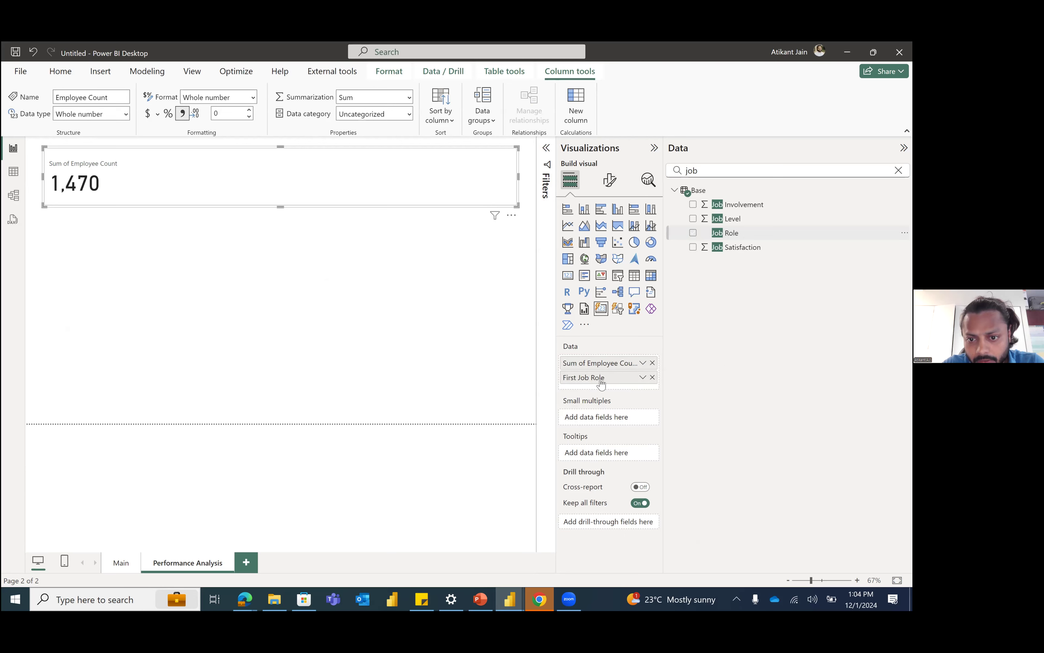
{"action": "left_click", "coordinate": [642, 378]}
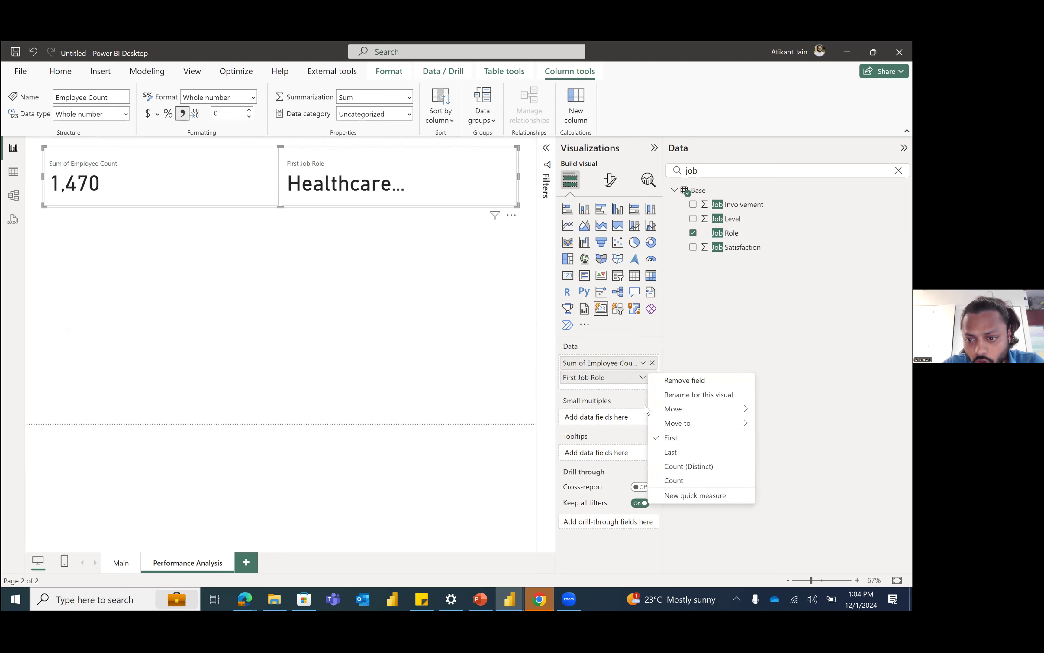
{"action": "left_click", "coordinate": [697, 467]}
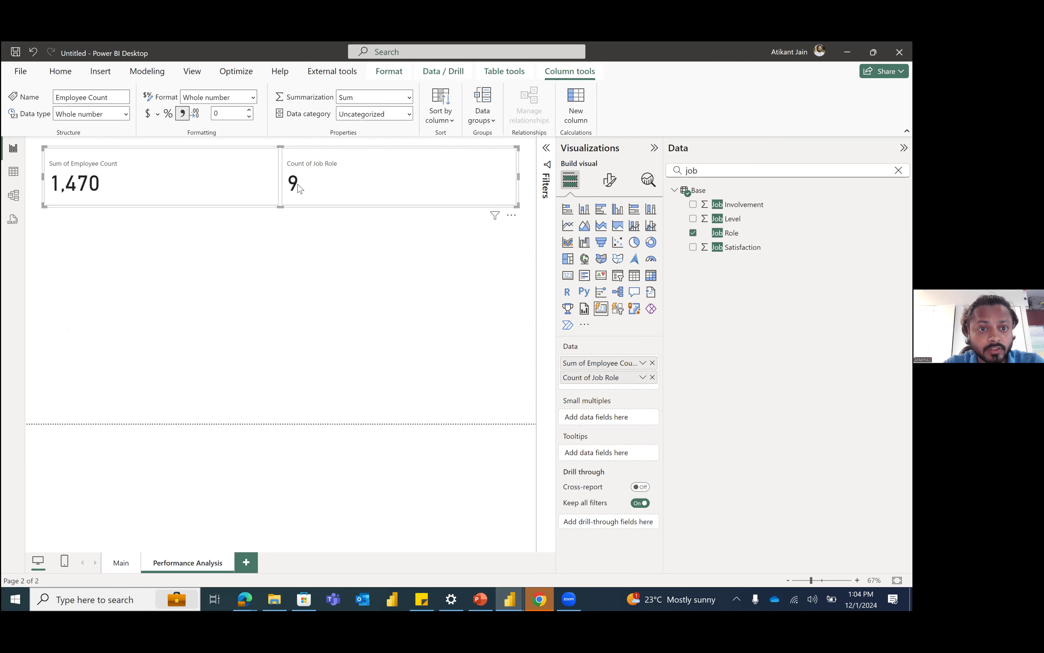
Step: Rename the card's Job Role count for this visual as "# of Job Roles"
{"action": "double_click", "coordinate": [586, 379]}
{"action": "type", "text": "#"}
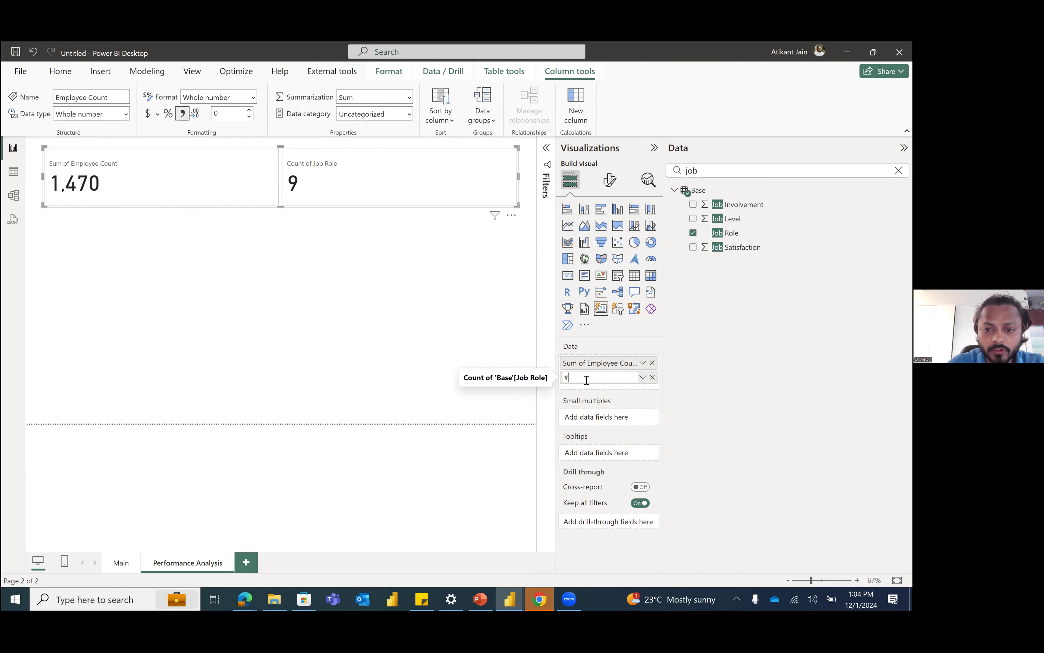
{"action": "key", "text": "ctrl+Page_Up"}
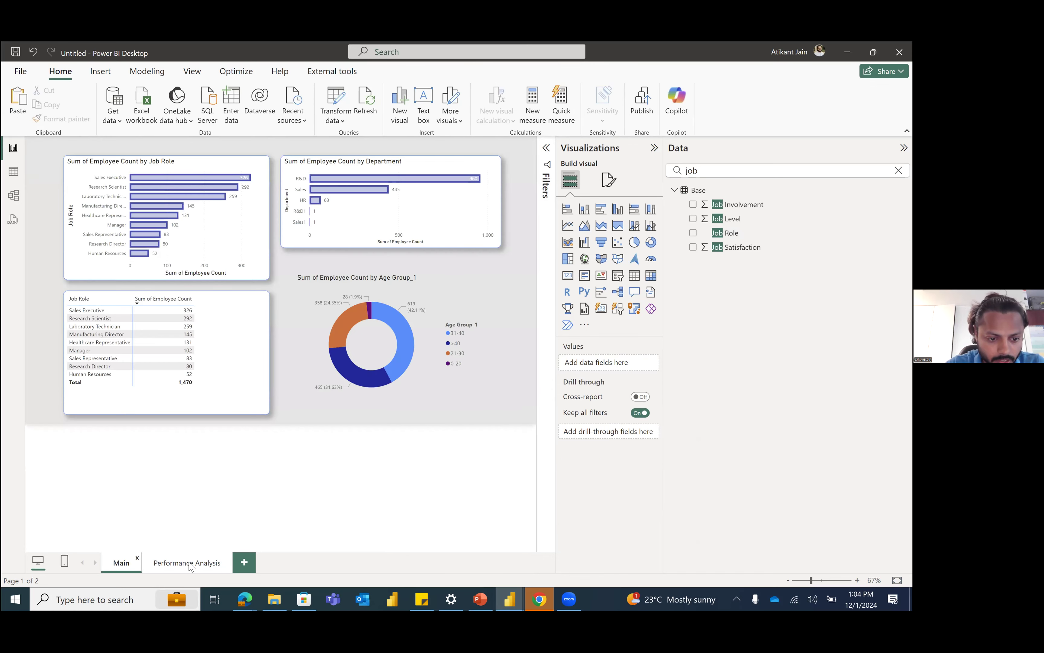
{"action": "left_click", "coordinate": [191, 563]}
{"action": "left_click", "coordinate": [358, 194]}
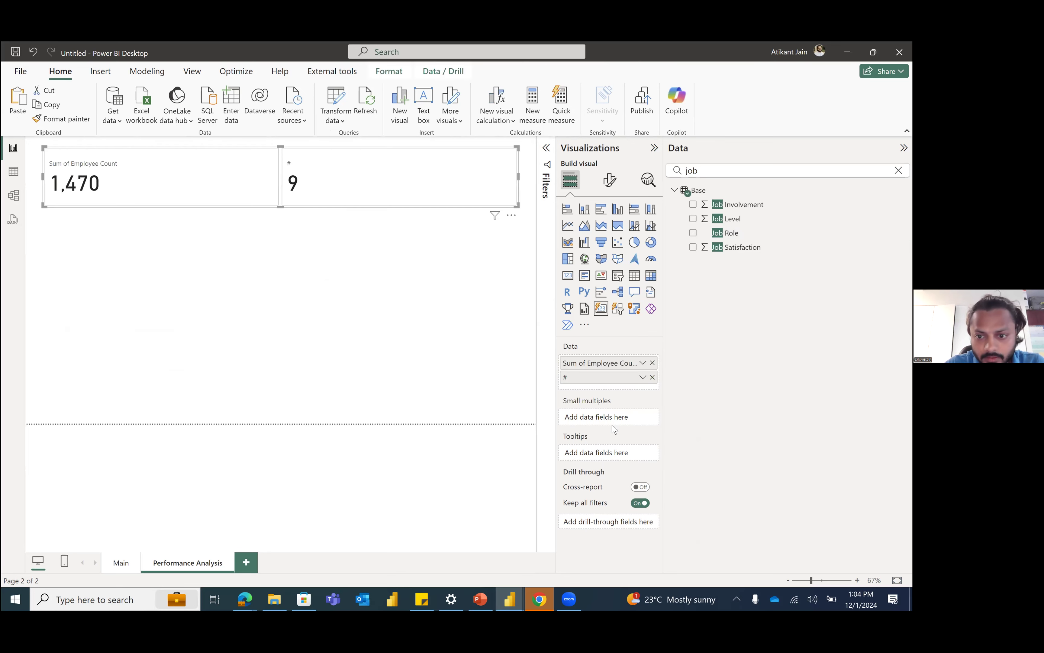
{"action": "double_click", "coordinate": [583, 373]}
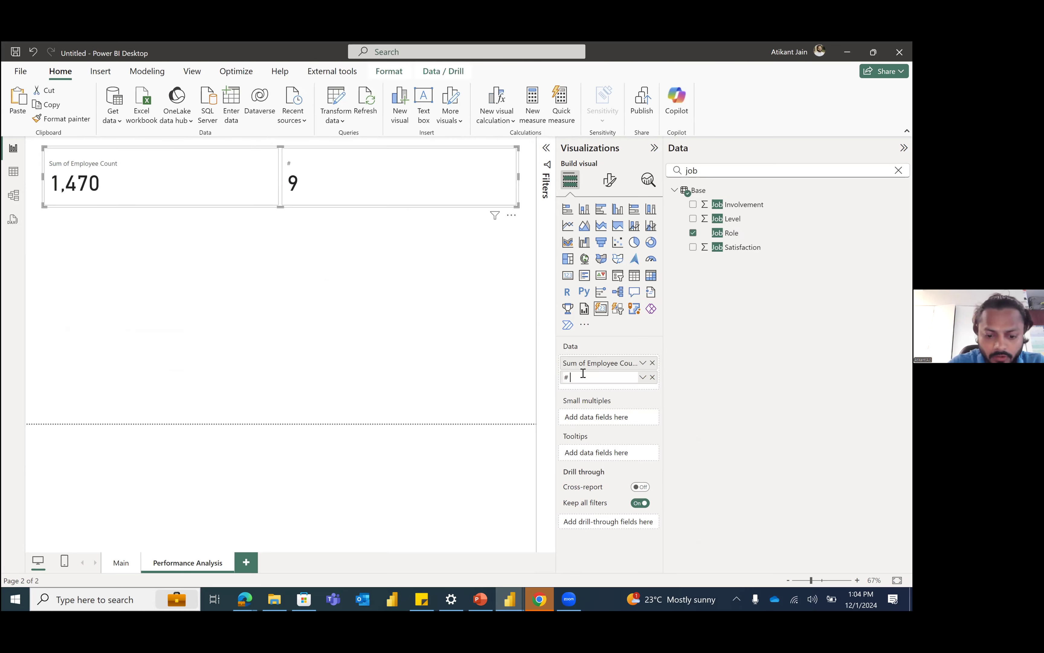
{"action": "type", "text": "of Job Roles"}
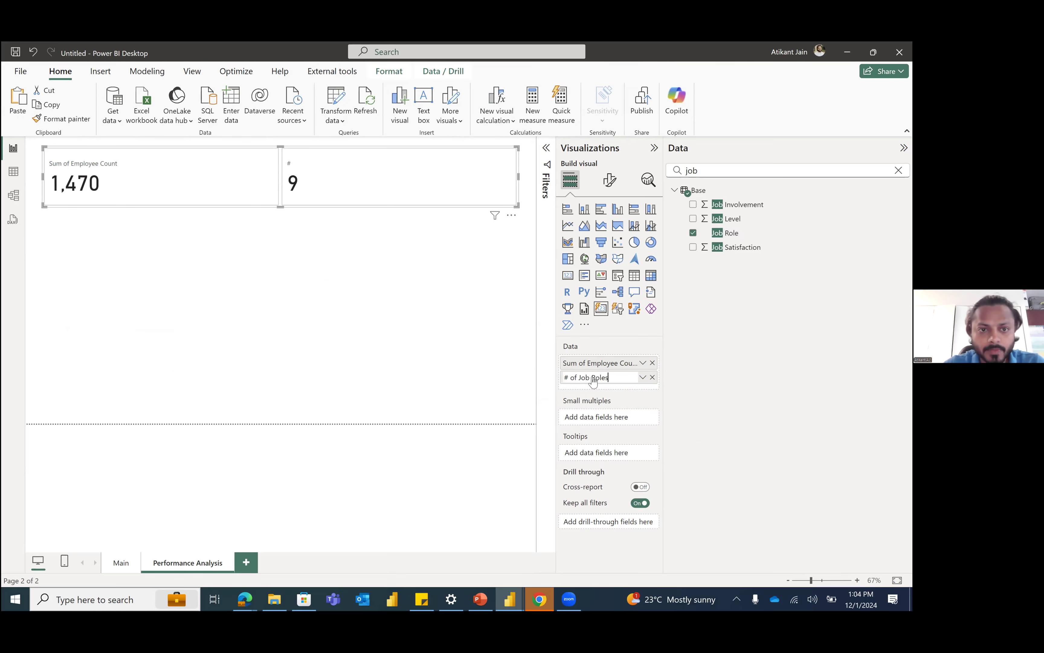
{"action": "key", "text": "Return"}
Step: Add the Department field to the card as a third value, summarized by Count (Distinct)
{"action": "double_click", "coordinate": [700, 170]}
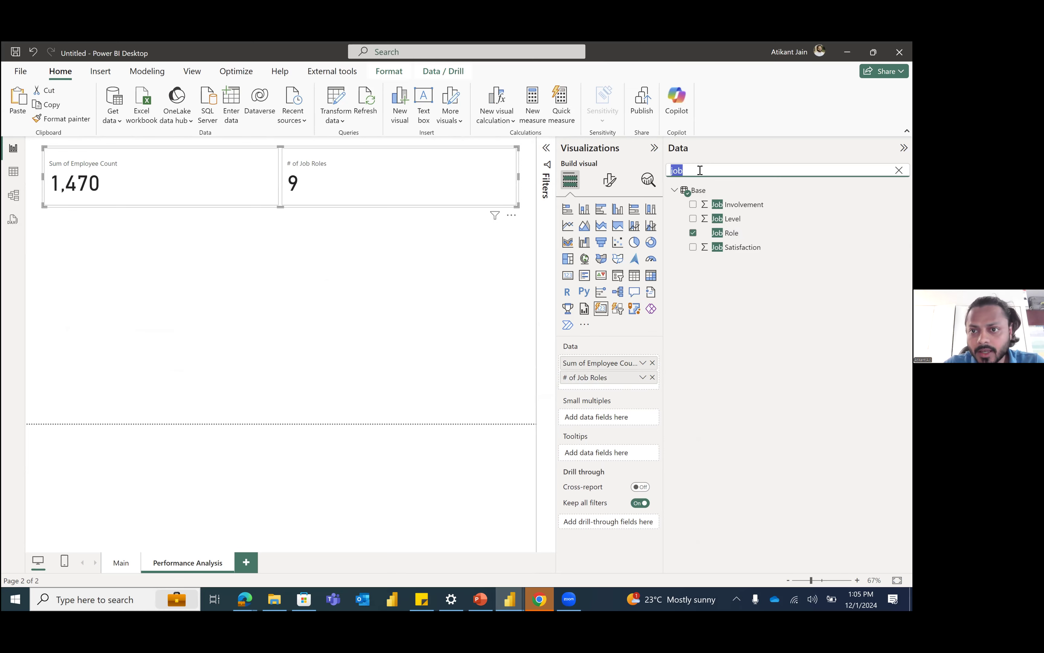
{"action": "type", "text": "dep"}
{"action": "left_click_drag", "start_coordinate": [725, 207], "coordinate": [612, 396]}
{"action": "left_click", "coordinate": [643, 392]}
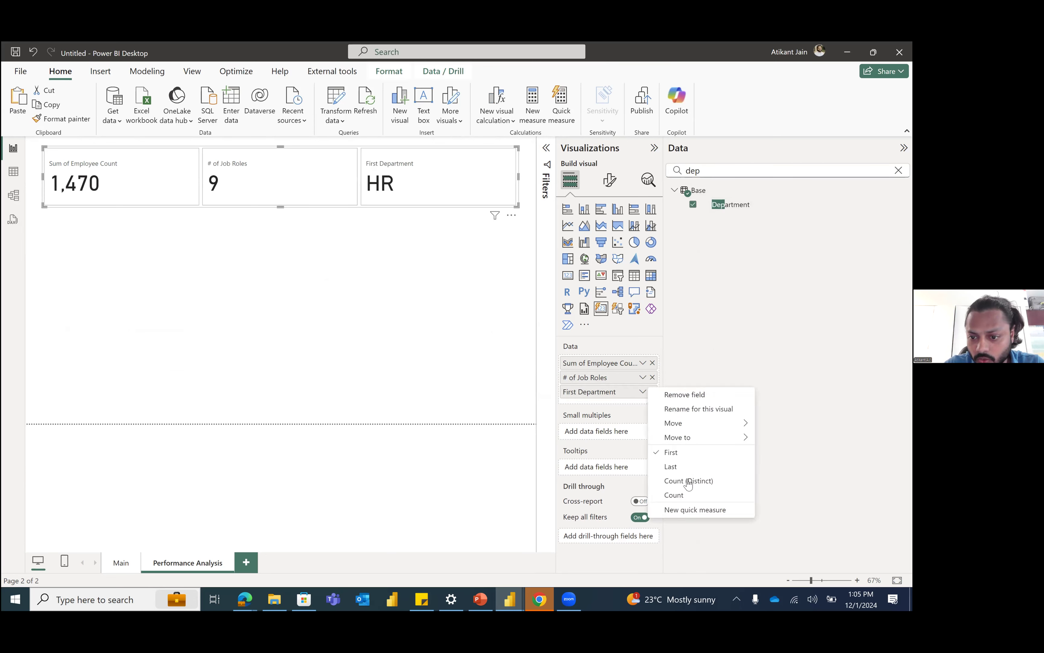
{"action": "left_click", "coordinate": [689, 480]}
Step: Rename the card's Department count for this visual as "# of Dept"
{"action": "double_click", "coordinate": [594, 391]}
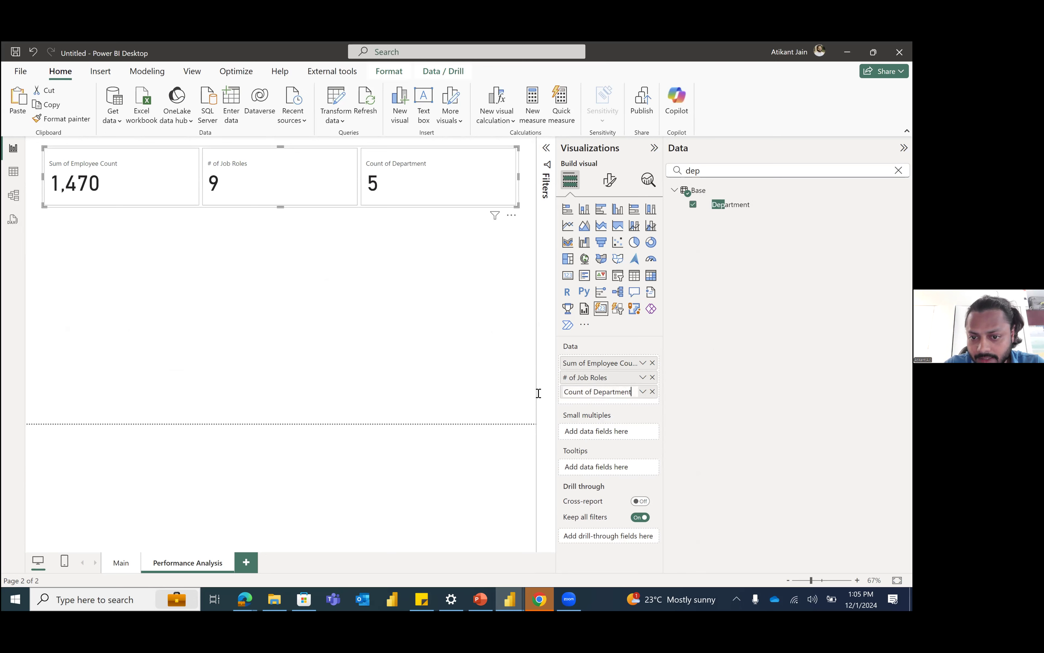
{"action": "key", "text": "ctrl+a"}
{"action": "type", "text": "# of Dept"}
{"action": "key", "text": "Return"}
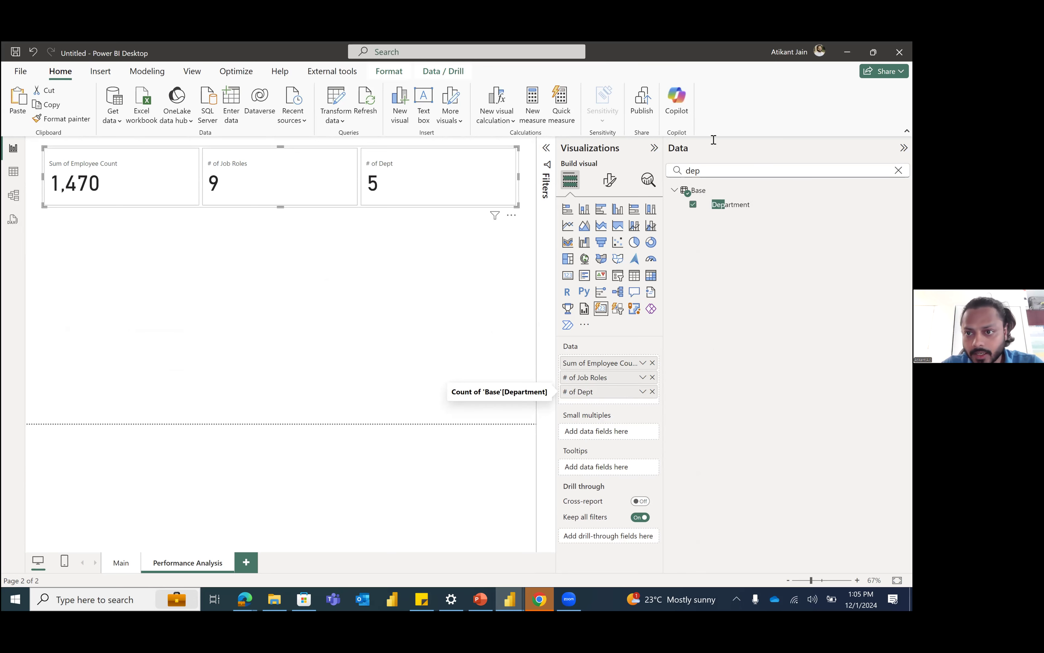
Step: Add the Total Working Years field to the card as a fourth value, summarized by Average
{"action": "double_click", "coordinate": [720, 170]}
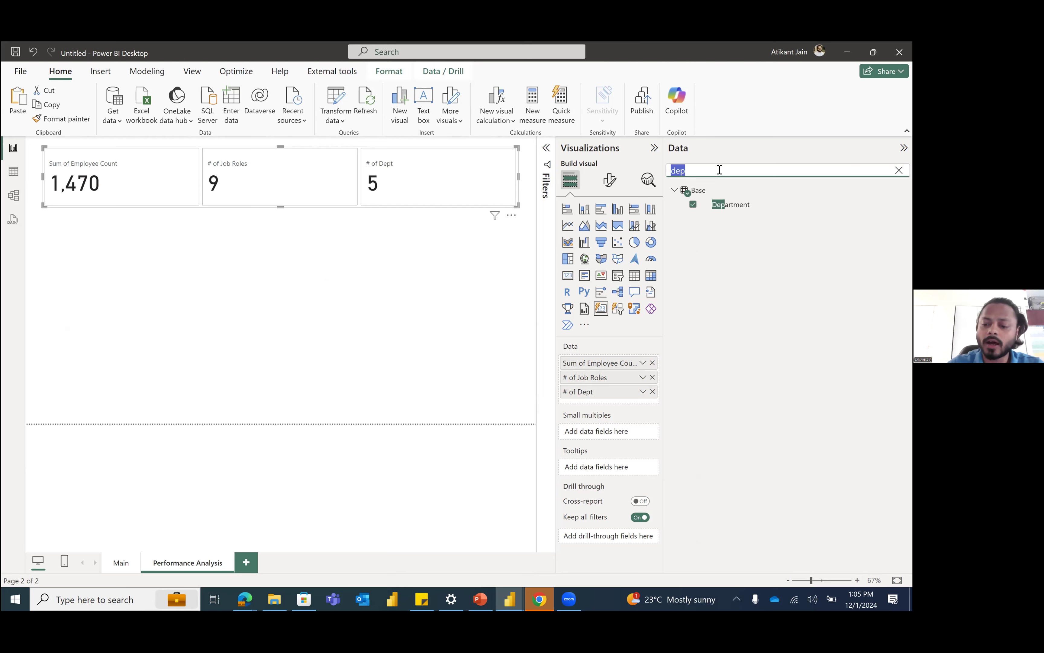
{"action": "key", "text": "BackSpace"}
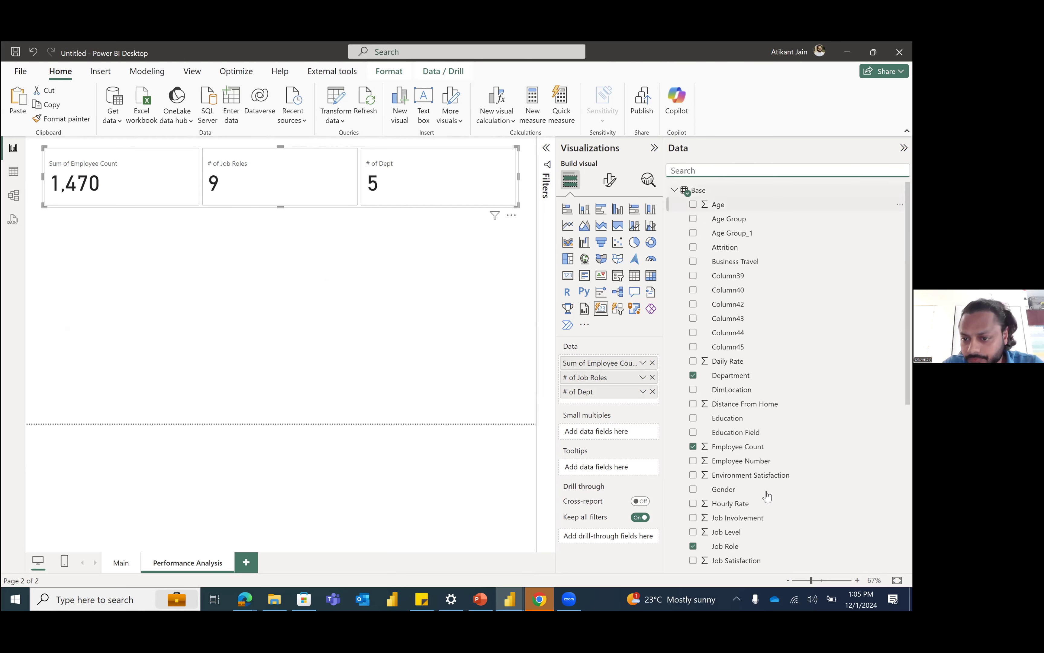
{"action": "scroll", "coordinate": [777, 487], "scroll_direction": "down", "scroll_amount": 5}
{"action": "scroll", "coordinate": [734, 276], "scroll_direction": "up", "scroll_amount": 5}
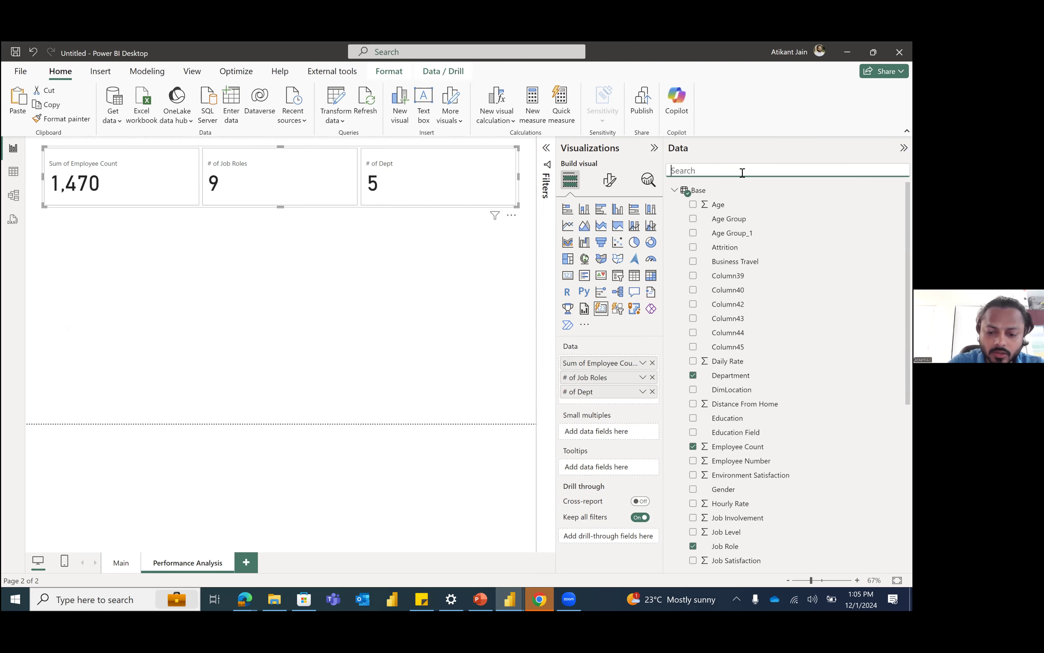
{"action": "type", "text": "work"}
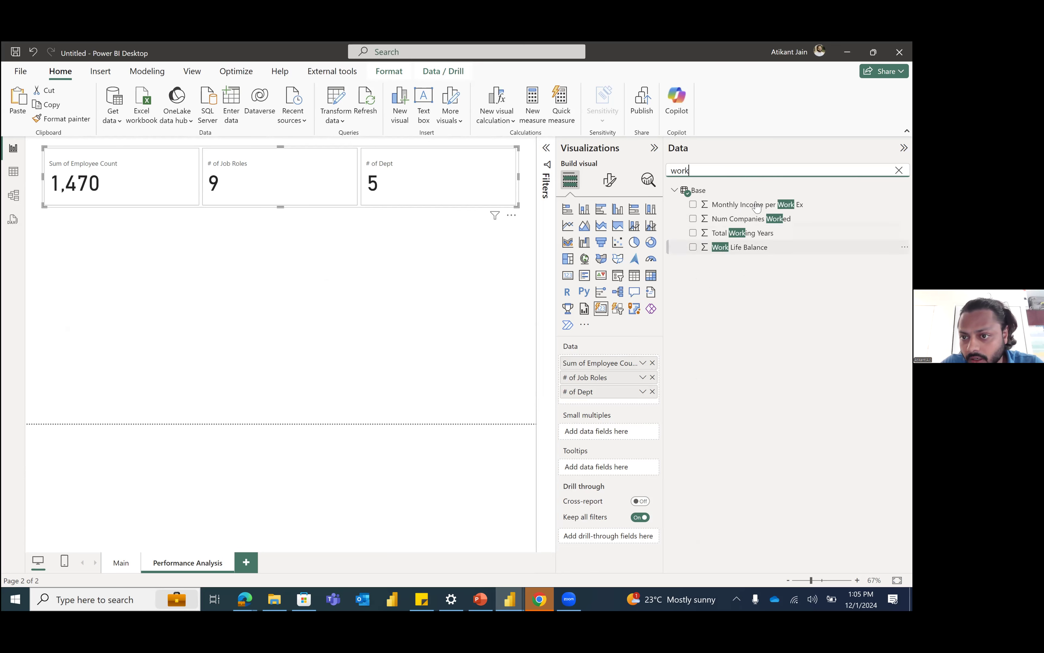
{"action": "left_click_drag", "start_coordinate": [753, 233], "coordinate": [638, 410]}
{"action": "left_click", "coordinate": [642, 407]}
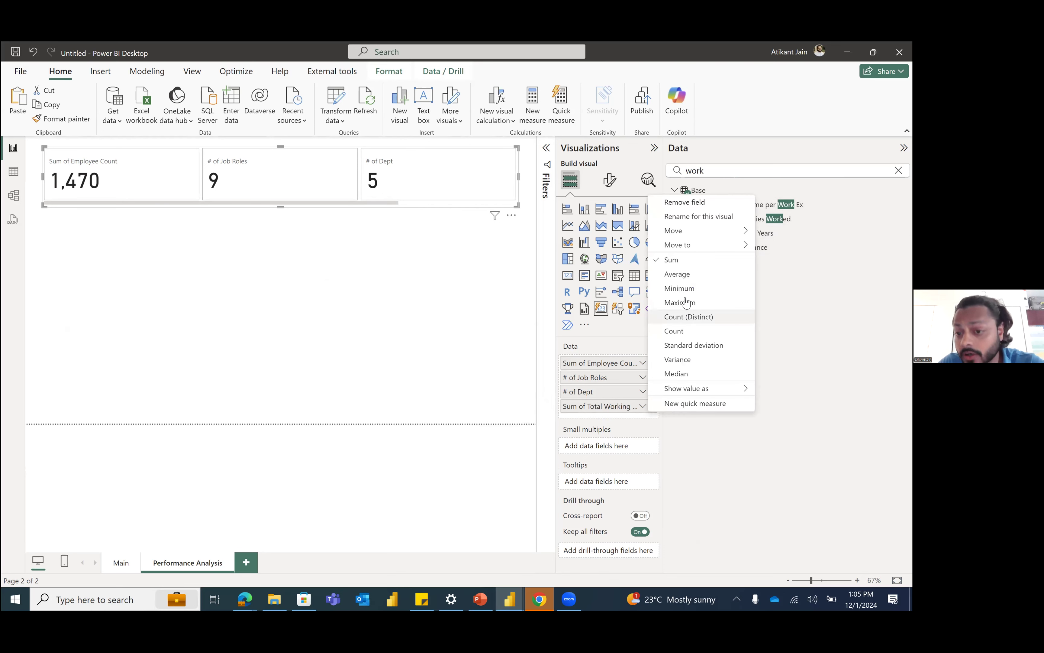
{"action": "left_click", "coordinate": [691, 275]}
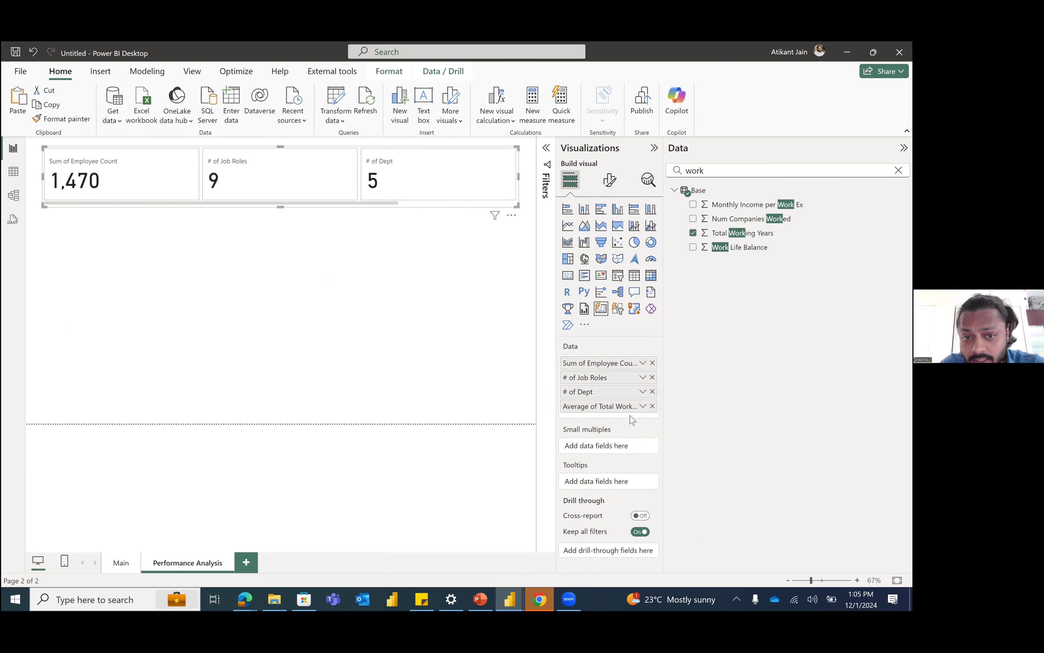
Step: Set the maximum cards shown in the card visual's layout to 5
{"action": "left_click", "coordinate": [487, 203]}
{"action": "left_click_drag", "start_coordinate": [487, 202], "coordinate": [518, 250]}
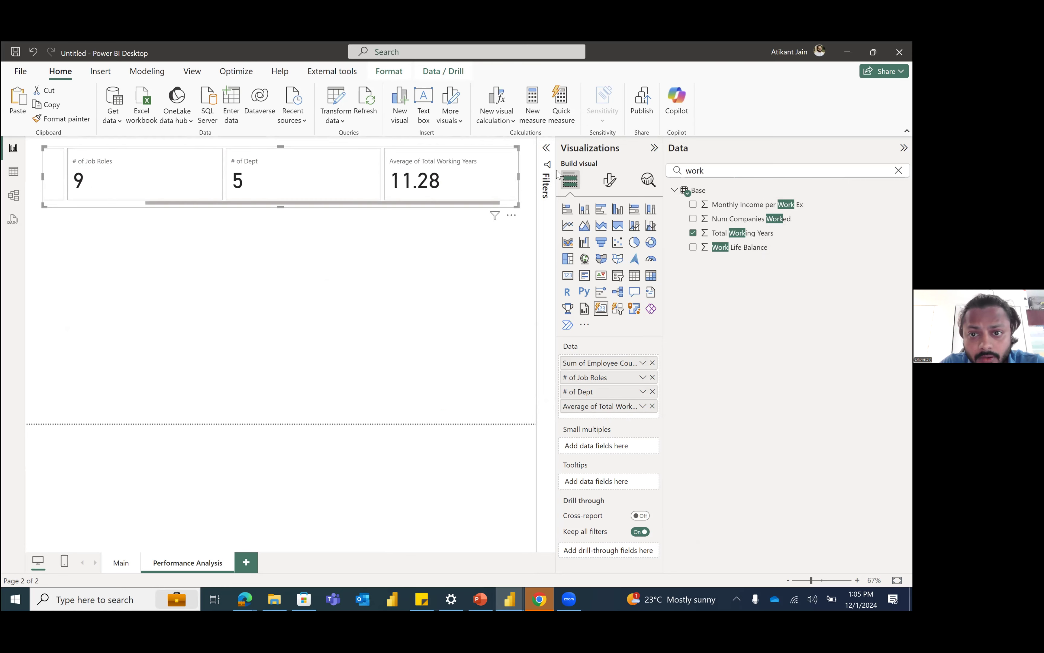
{"action": "left_click_drag", "start_coordinate": [426, 205], "coordinate": [394, 211]}
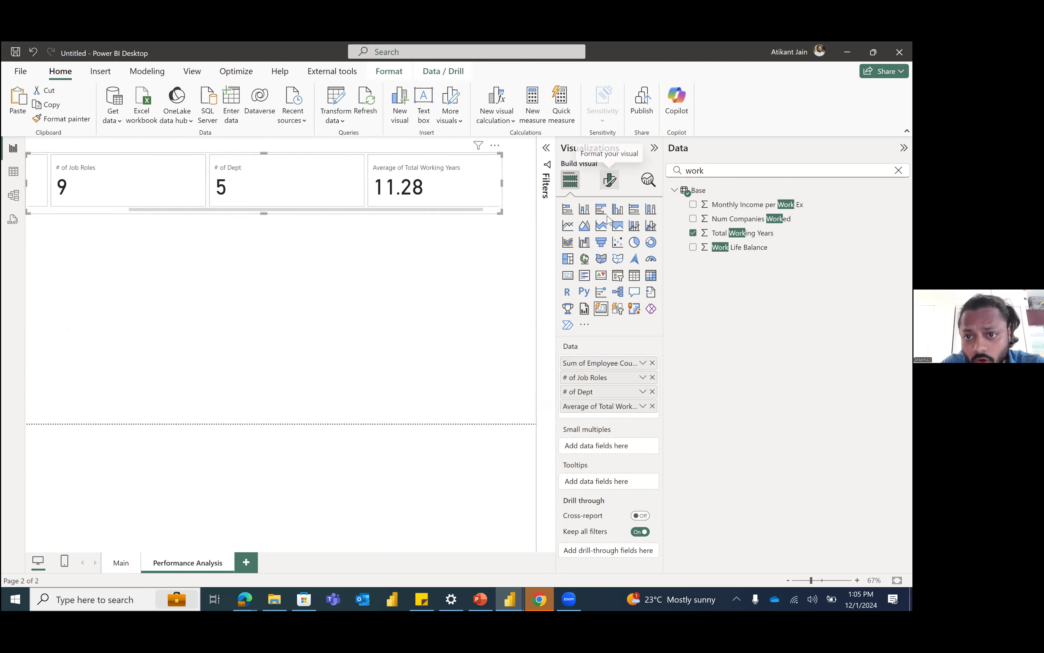
{"action": "left_click", "coordinate": [609, 179]}
{"action": "left_click", "coordinate": [608, 268]}
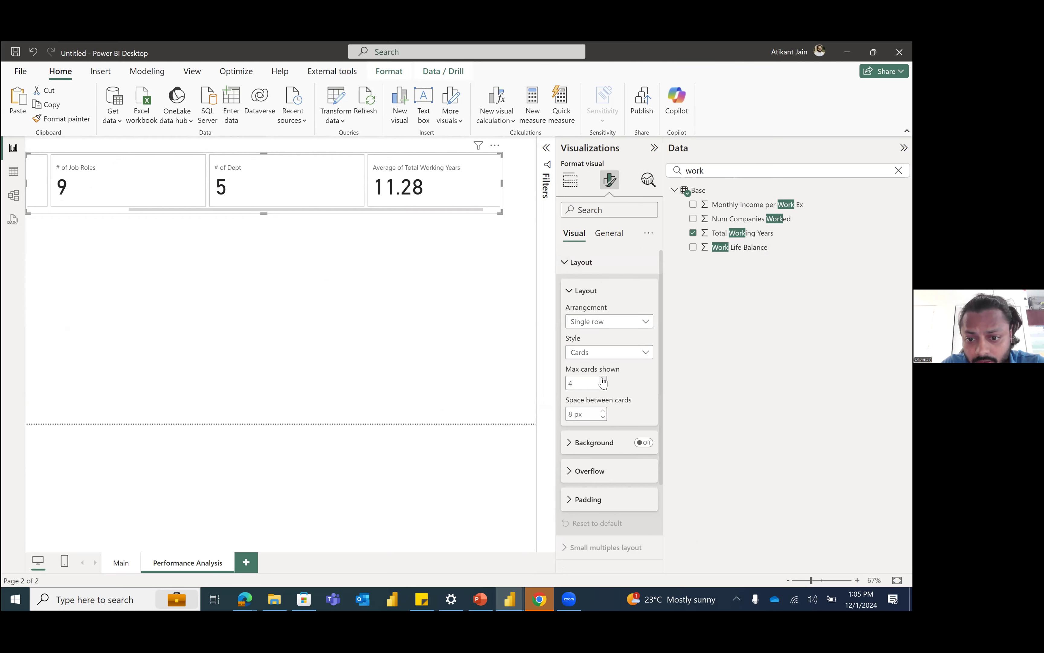
{"action": "left_click", "coordinate": [603, 379]}
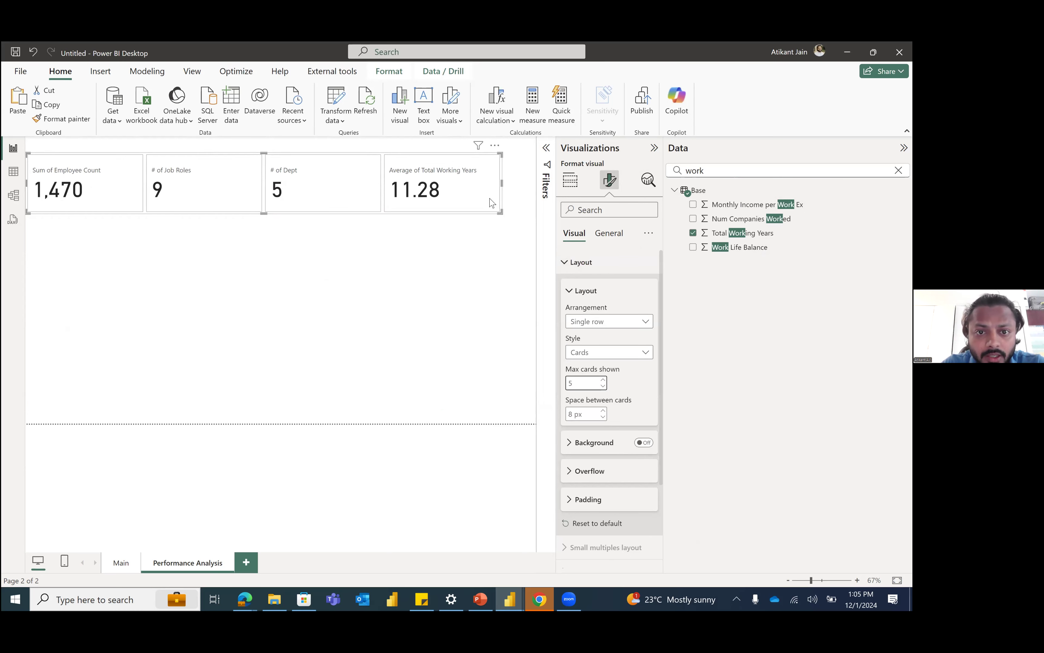
Step: Move the multi-value card visual away from the page's left edge and deselect it
{"action": "left_click", "coordinate": [495, 216]}
{"action": "left_click_drag", "start_coordinate": [510, 213], "coordinate": [505, 210]}
{"action": "left_click", "coordinate": [461, 257]}
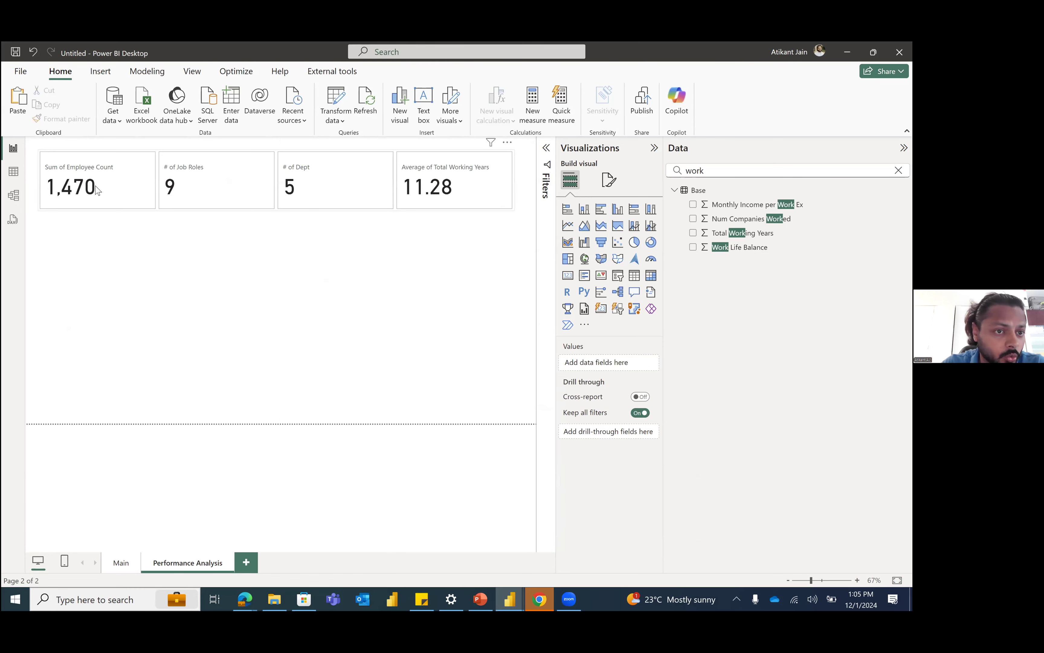
Step: Rename the card's Employee Count sum for this visual as "# of Employees"
{"action": "left_click", "coordinate": [98, 205]}
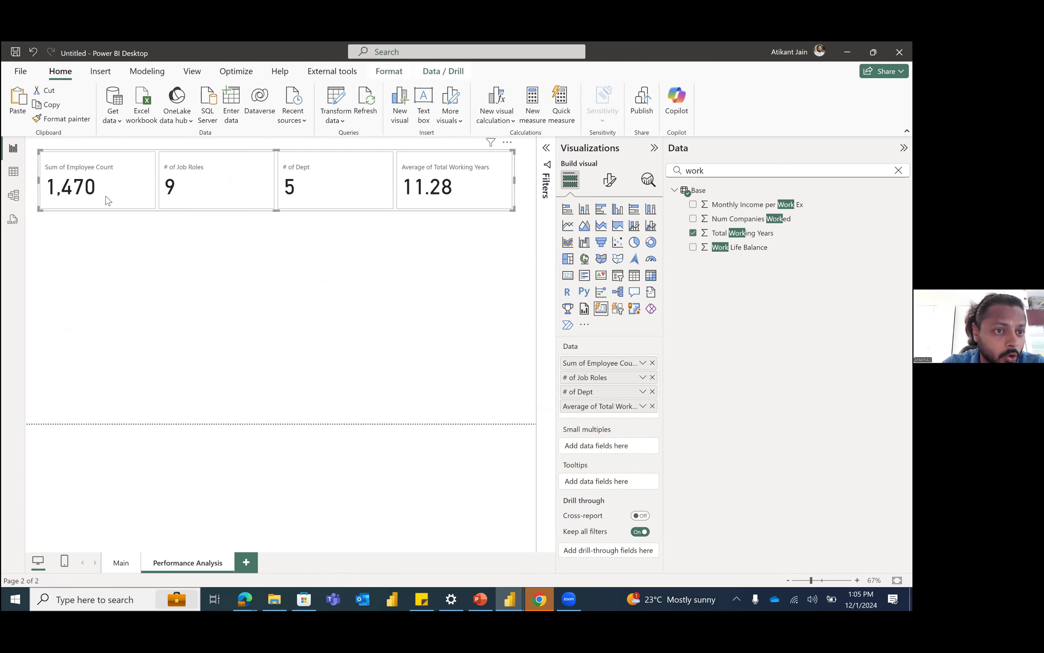
{"action": "double_click", "coordinate": [614, 364]}
{"action": "type", "text": "# of Employees"}
{"action": "key", "text": "Return"}
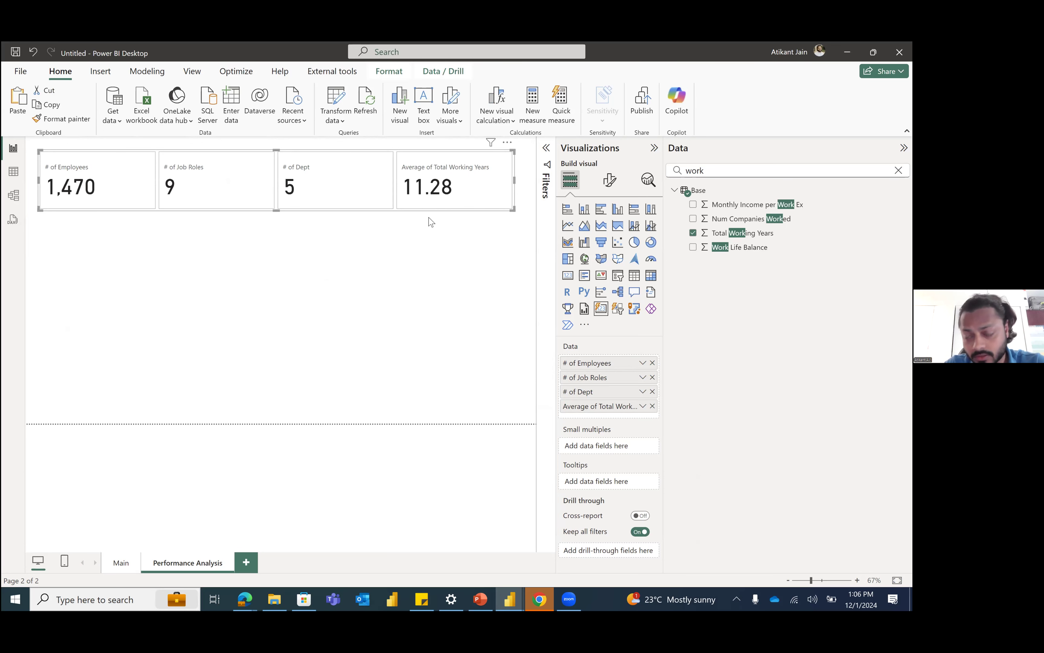
Step: Nudge the multi-value card visual into place along the top of the page and clear the field search
{"action": "left_click", "coordinate": [423, 235]}
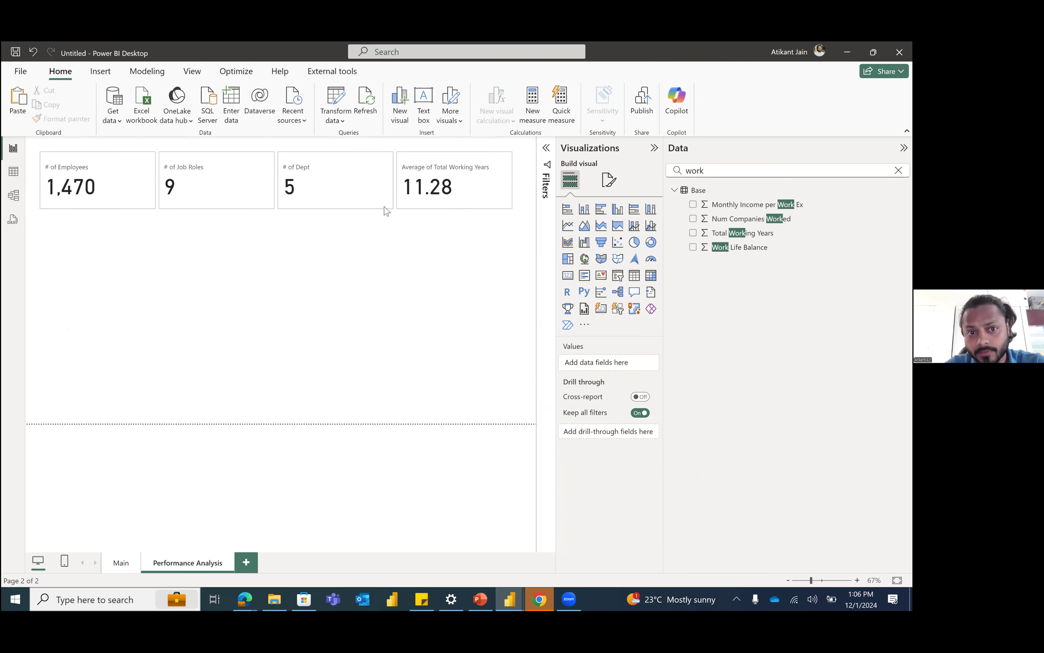
{"action": "left_click", "coordinate": [389, 209]}
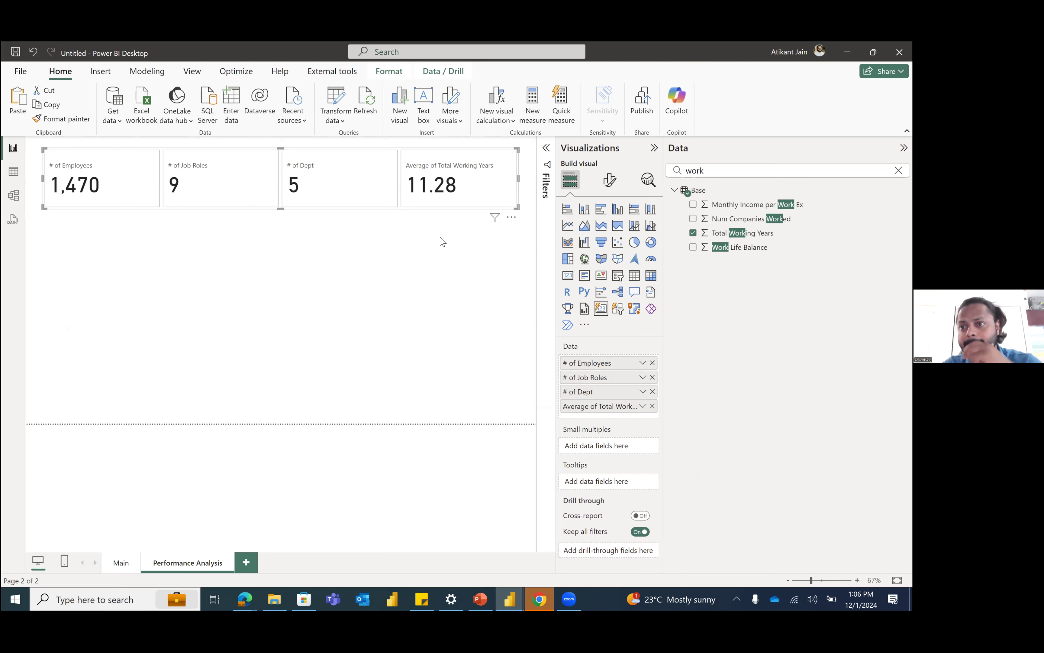
{"action": "left_click", "coordinate": [898, 171]}
{"action": "left_click", "coordinate": [242, 286]}
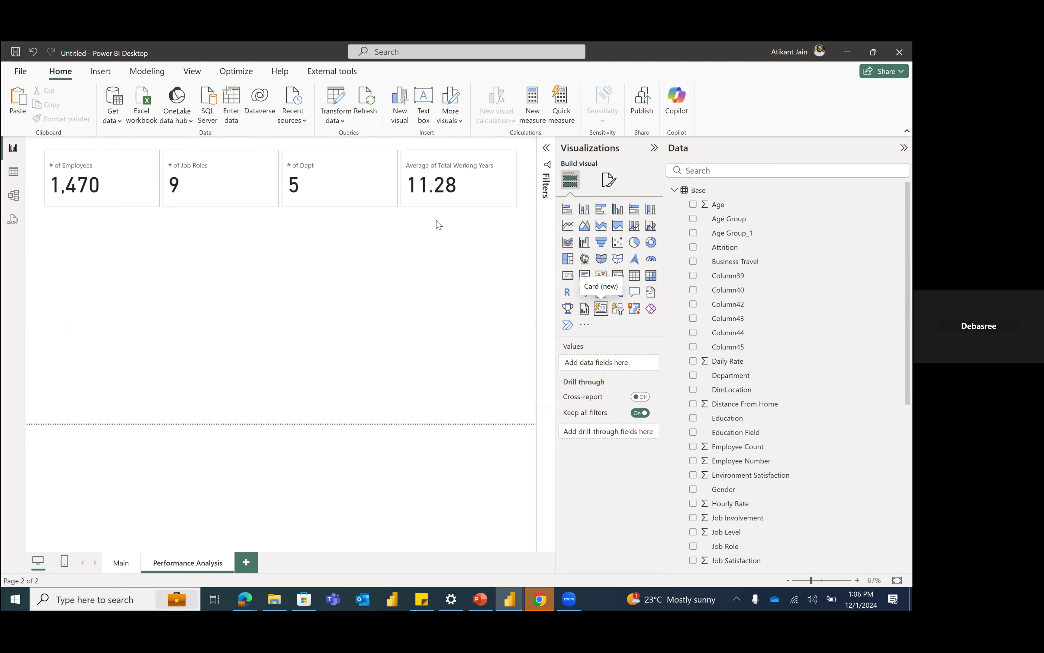
Step: Add a separate standard card visual showing Employee Count and shrink it below the # of Employees value
{"action": "left_click", "coordinate": [568, 275]}
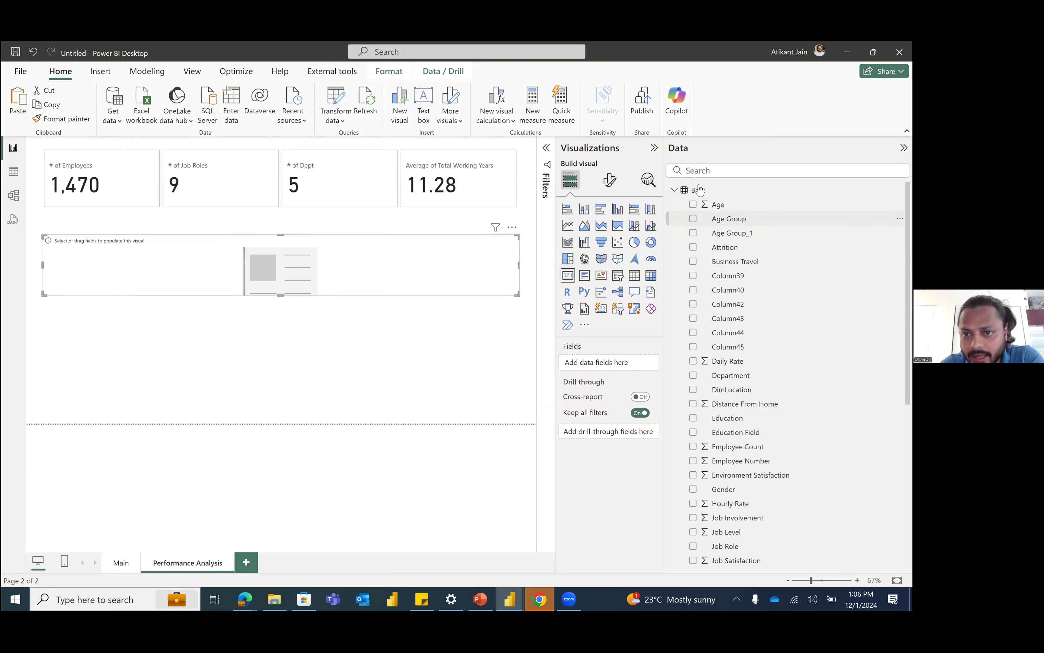
{"action": "left_click", "coordinate": [695, 171]}
{"action": "type", "text": "empl"}
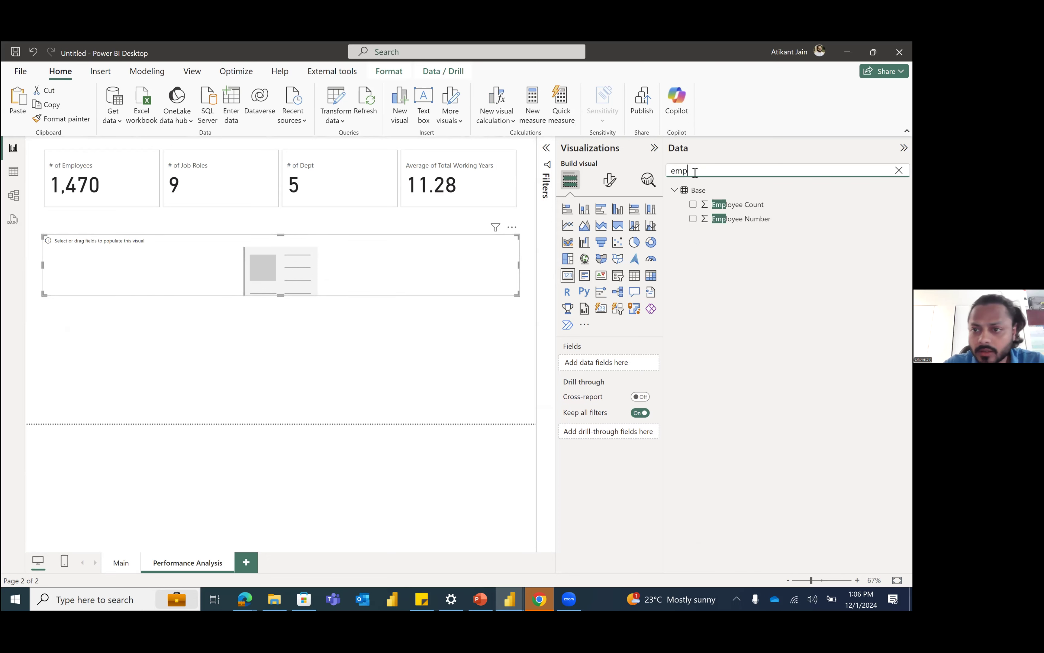
{"action": "left_click", "coordinate": [692, 204]}
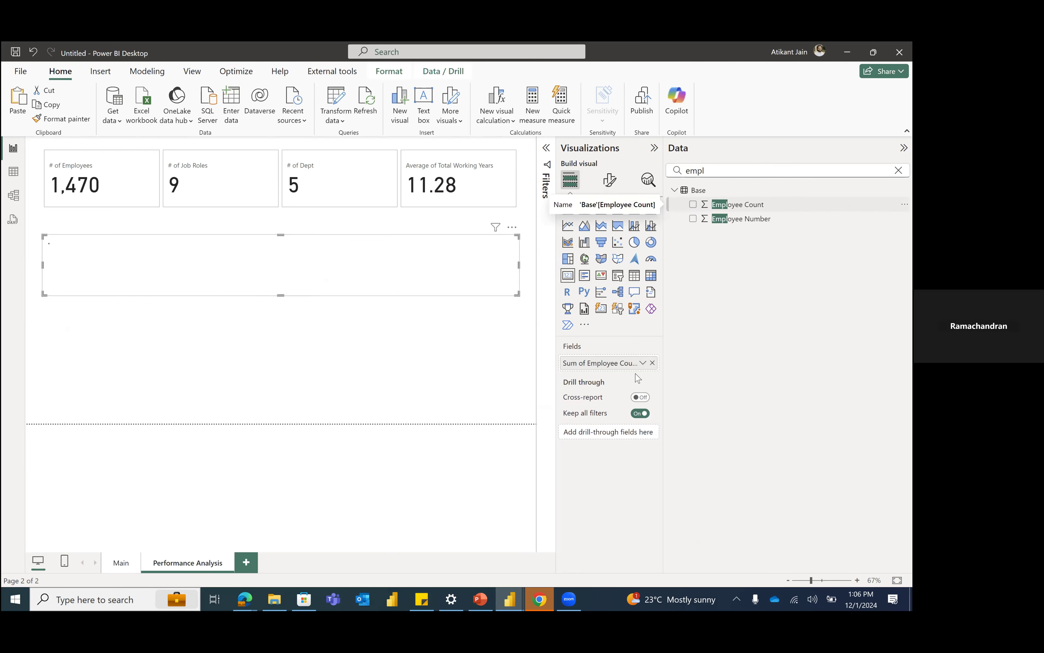
{"action": "left_click_drag", "start_coordinate": [518, 295], "coordinate": [182, 280]}
Step: Delete the separate standard card visual showing Employee Count
{"action": "left_click", "coordinate": [132, 184]}
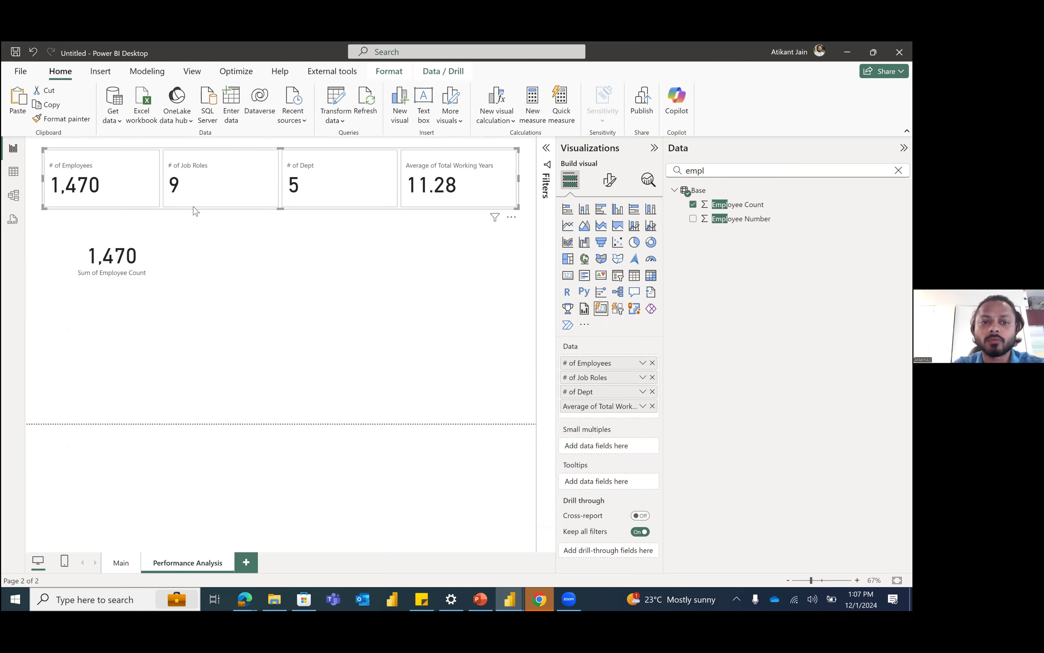
{"action": "left_click", "coordinate": [164, 276]}
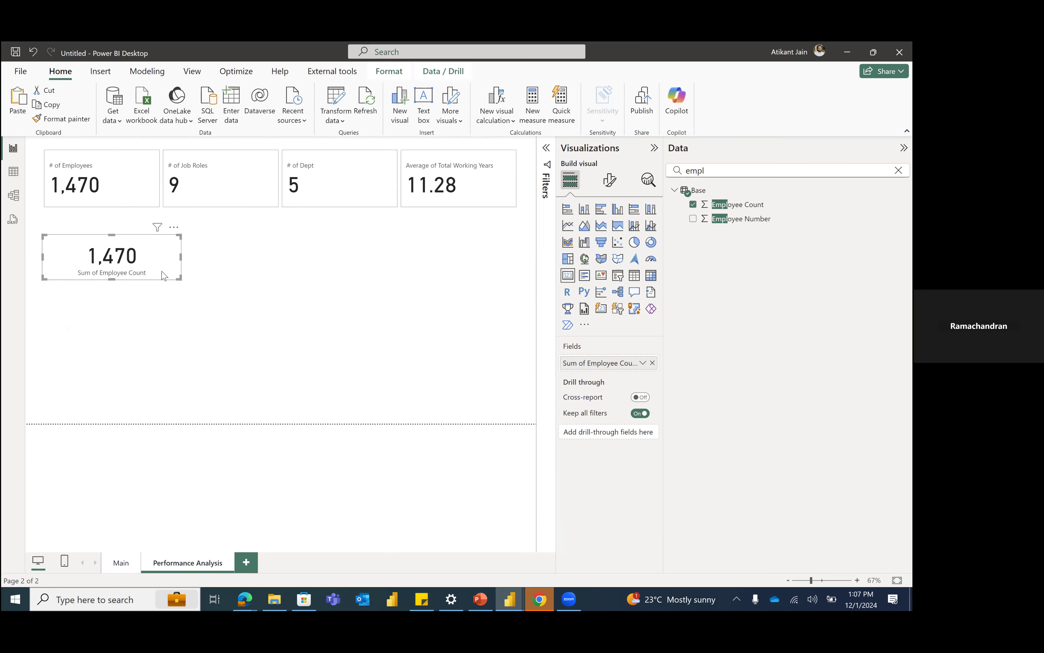
{"action": "key", "text": "Delete"}
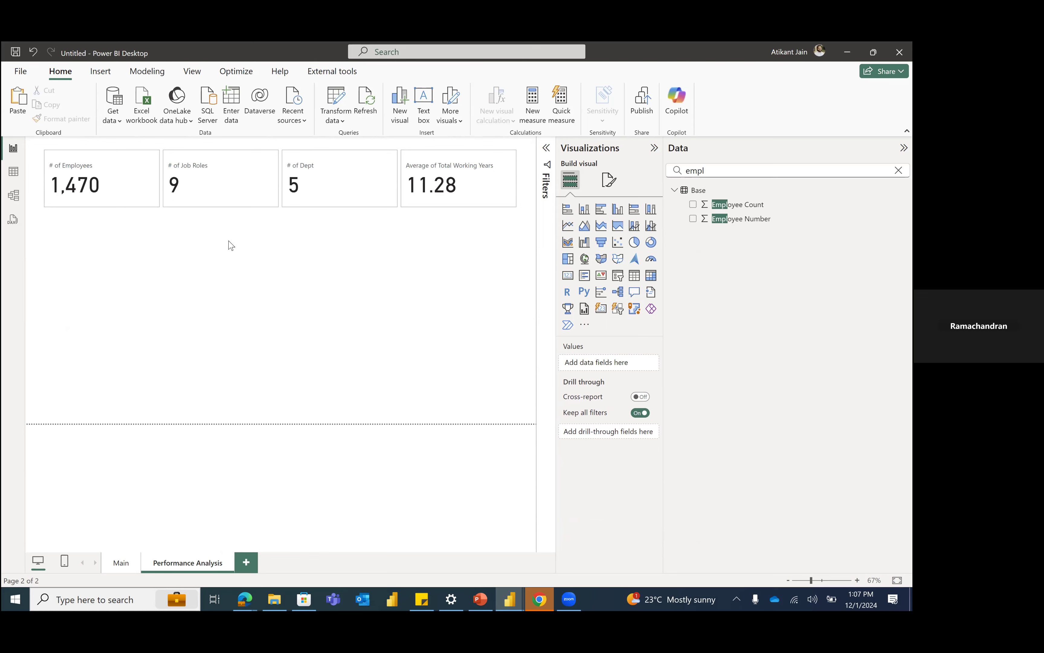
Step: Add the Performance Rating field to the multi-value card as a fifth value, summarized by Average
{"action": "left_click", "coordinate": [398, 212]}
{"action": "key", "text": "BackSpace"}
{"action": "key", "text": "BackSpace"}
{"action": "key", "text": "BackSpace"}
{"action": "type", "text": "perf"}
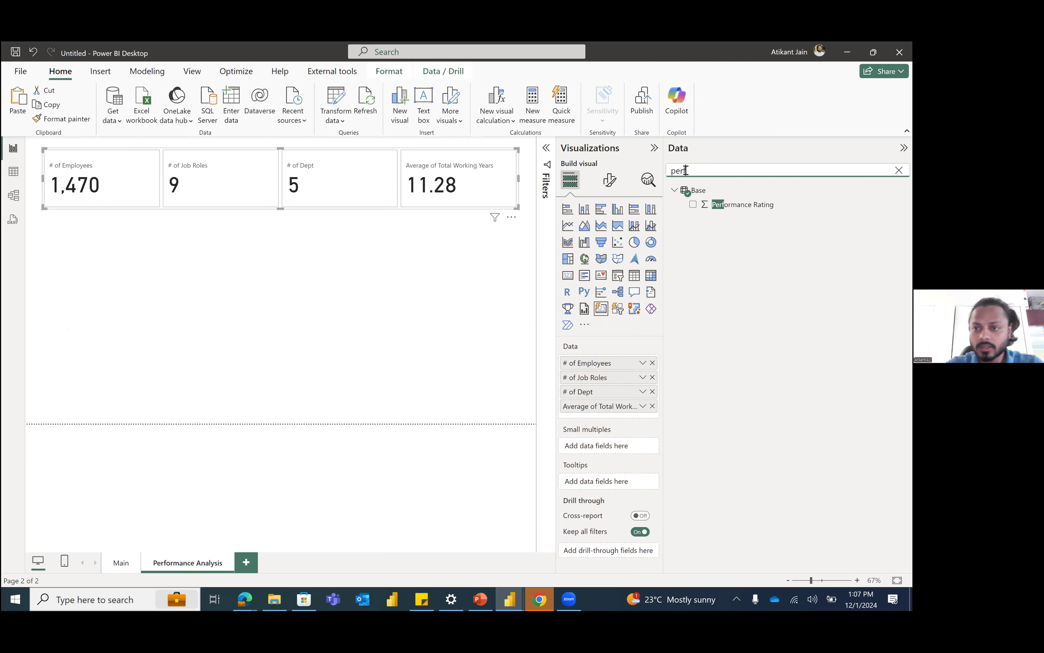
{"action": "left_click_drag", "start_coordinate": [717, 205], "coordinate": [576, 411]}
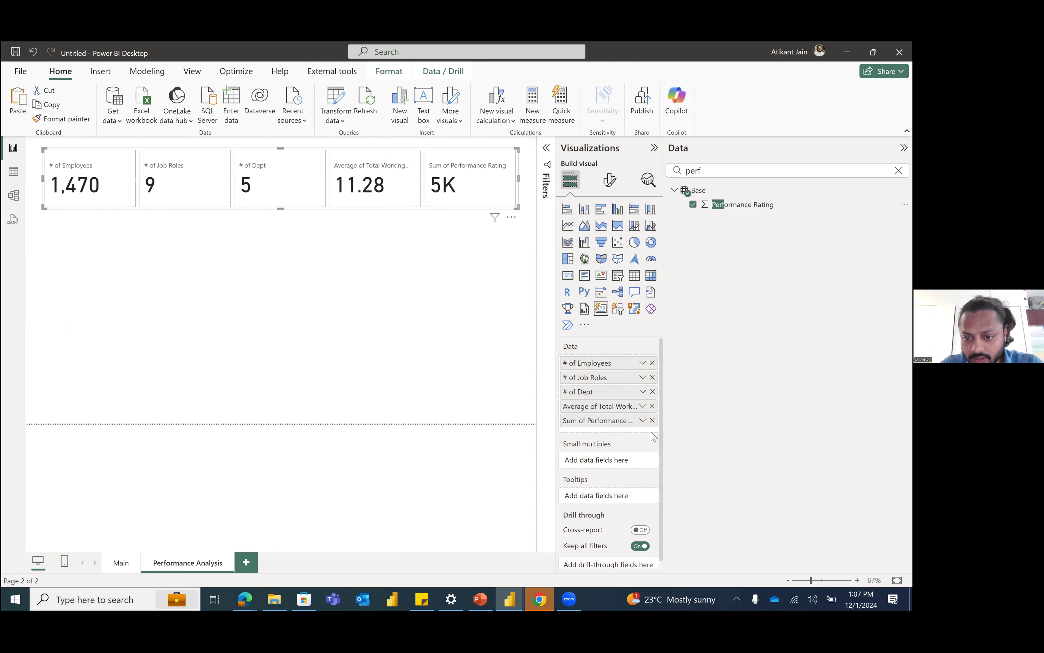
{"action": "left_click", "coordinate": [642, 421]}
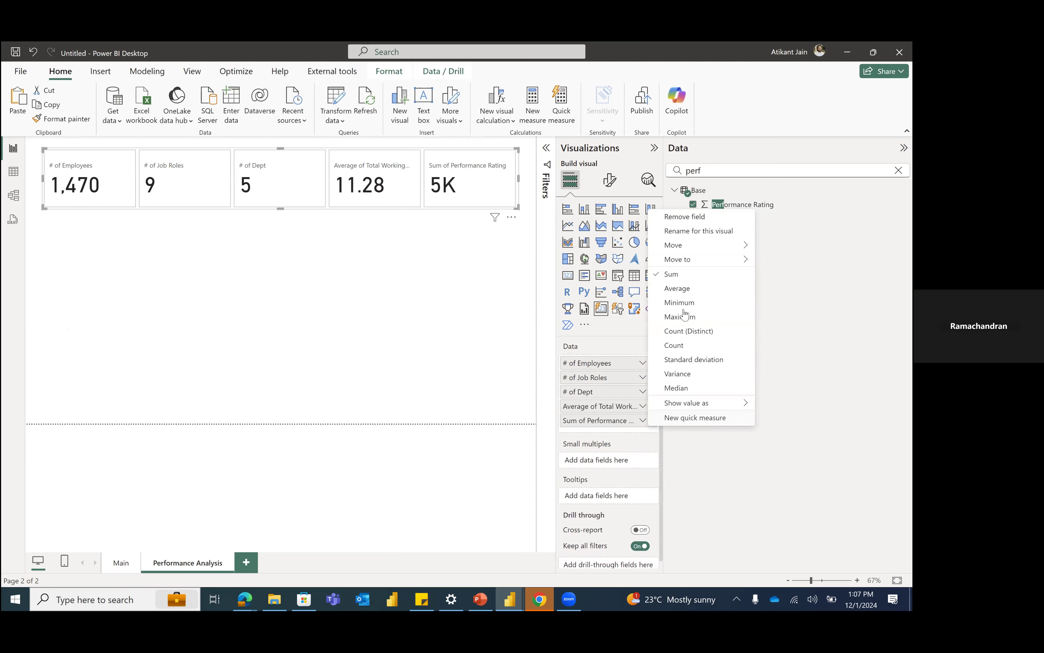
{"action": "left_click", "coordinate": [680, 289]}
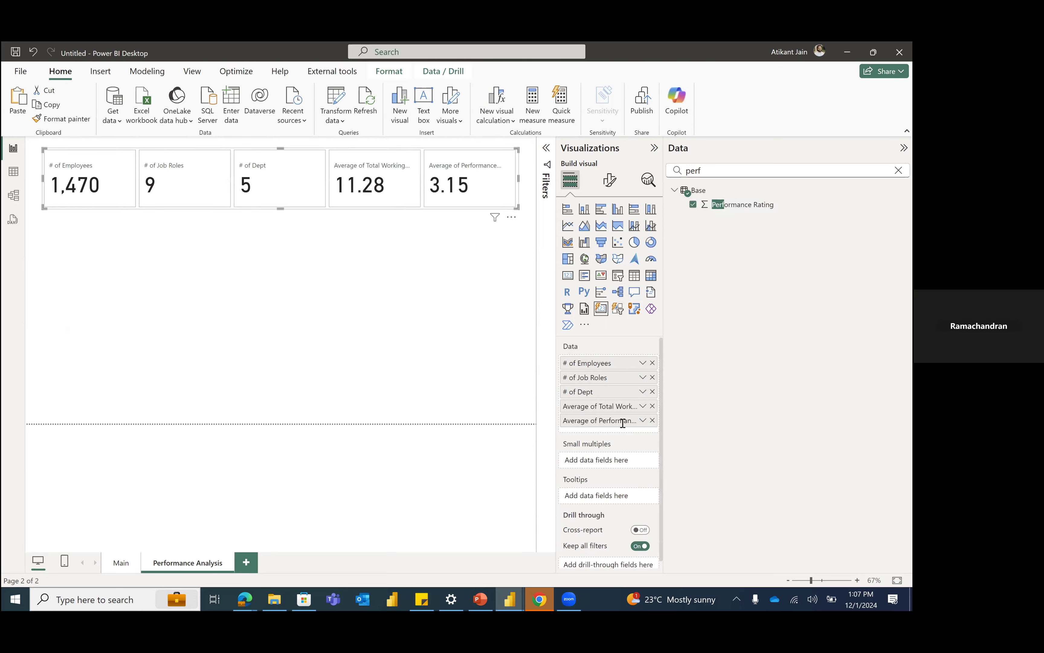
Step: Rename the card's average Performance Rating for this visual as "Avg Performance Rating"
{"action": "double_click", "coordinate": [591, 420]}
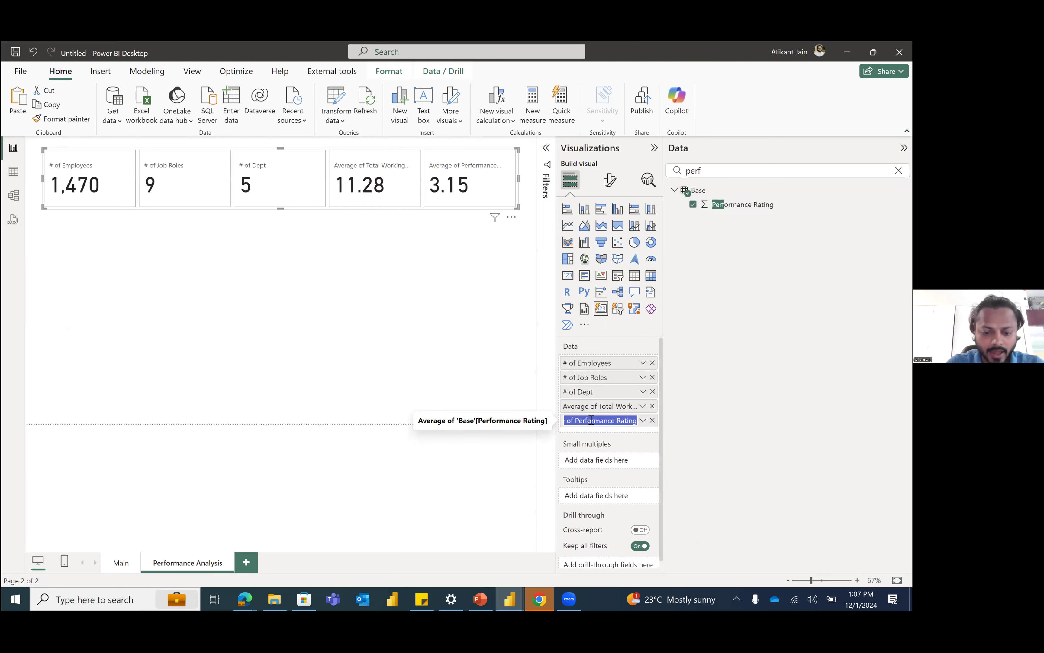
{"action": "type", "text": "Avg Perf"}
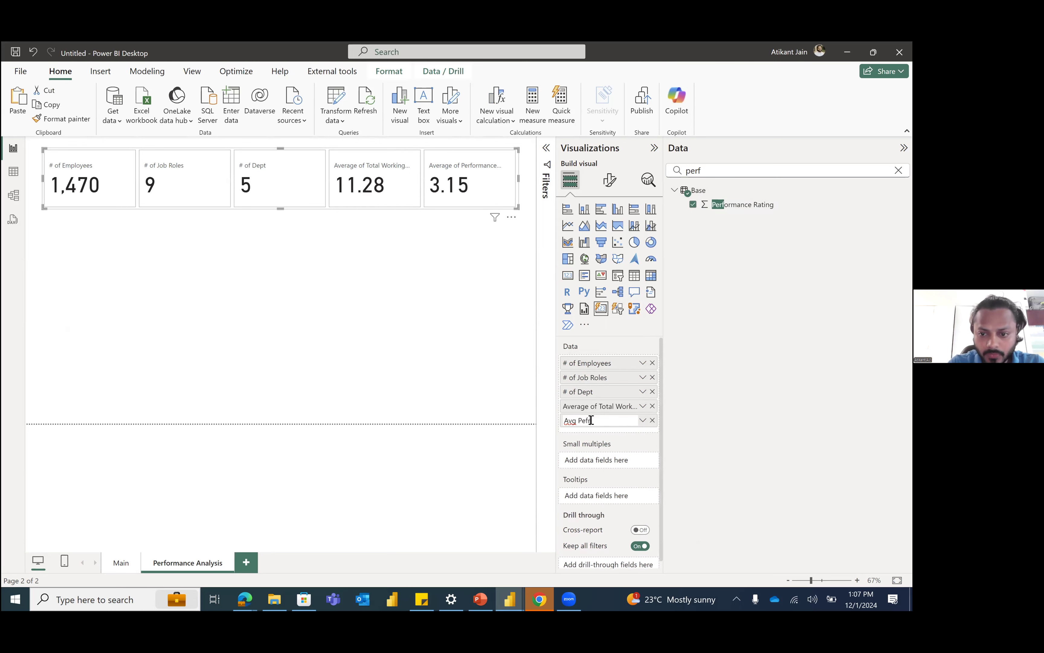
{"action": "type", "text": "ormance Rat"}
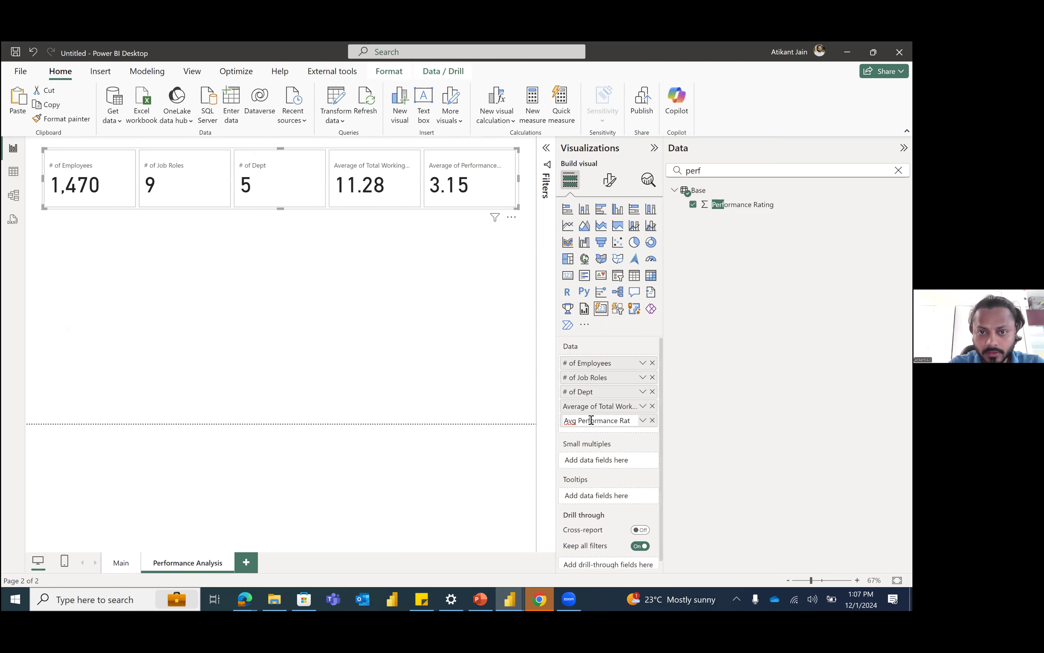
{"action": "type", "text": "ing"}
{"action": "key", "text": "Return"}
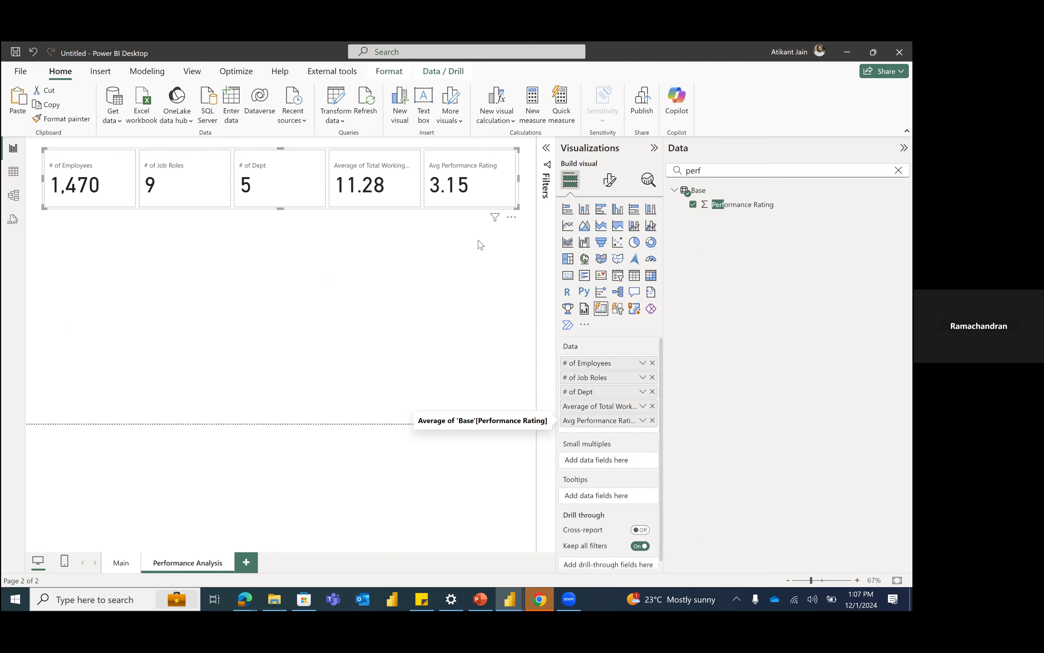
Step: Add the Work Life Balance field to the card as a sixth value, summarized by Average
{"action": "left_click", "coordinate": [701, 170]}
{"action": "key", "text": "BackSpace"}
{"action": "key", "text": "BackSpace"}
{"action": "key", "text": "BackSpace"}
{"action": "key", "text": "BackSpace"}
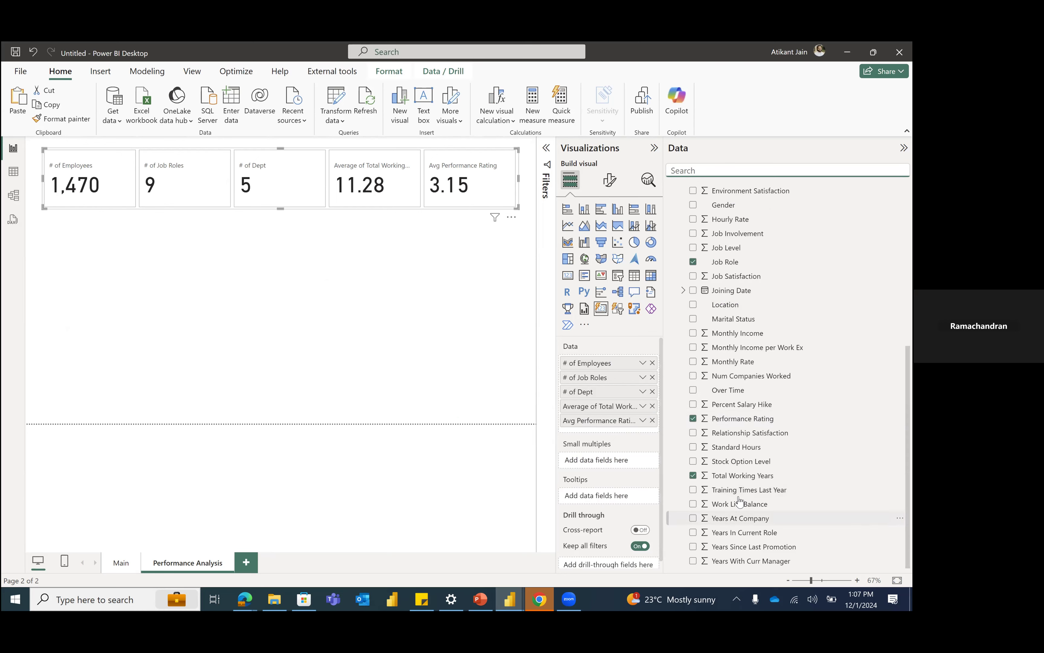
{"action": "left_click_drag", "start_coordinate": [739, 504], "coordinate": [644, 438]}
{"action": "left_click_drag", "start_coordinate": [637, 434], "coordinate": [637, 434]}
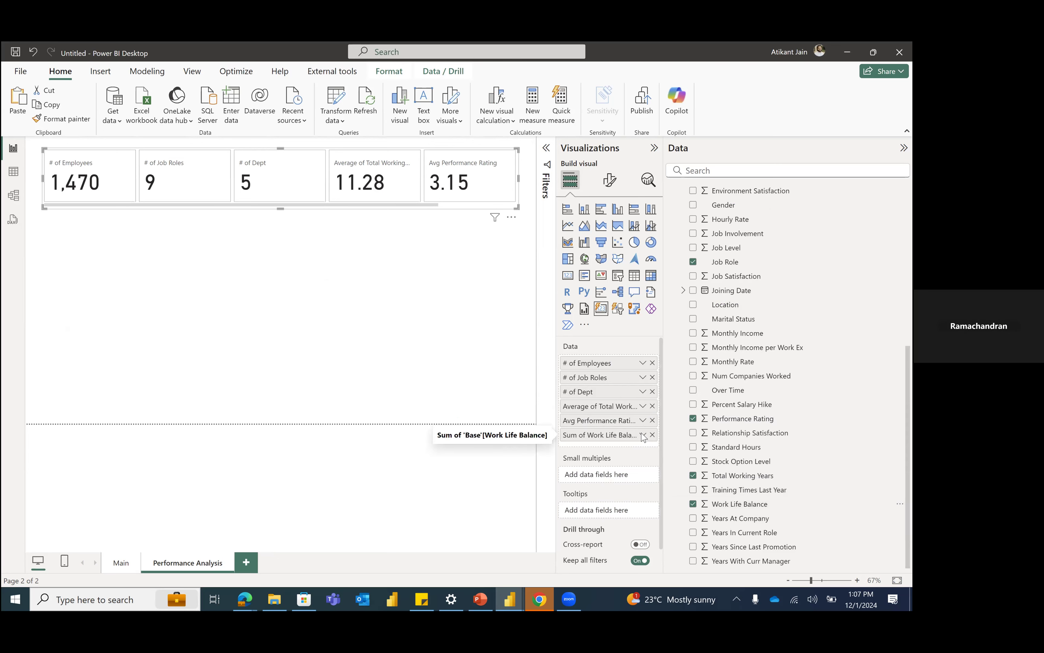
{"action": "left_click", "coordinate": [643, 436]}
{"action": "key", "text": "Escape"}
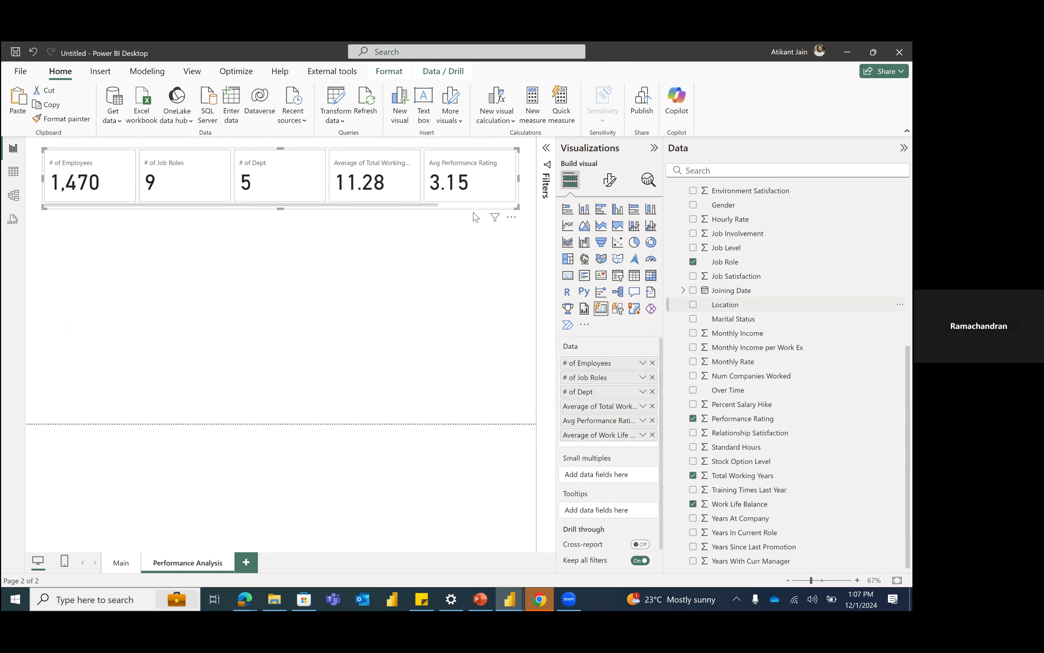
Step: Set the multi-value card's maximum cards shown to 7 and slightly reduce the visual's height
{"action": "left_click", "coordinate": [609, 180]}
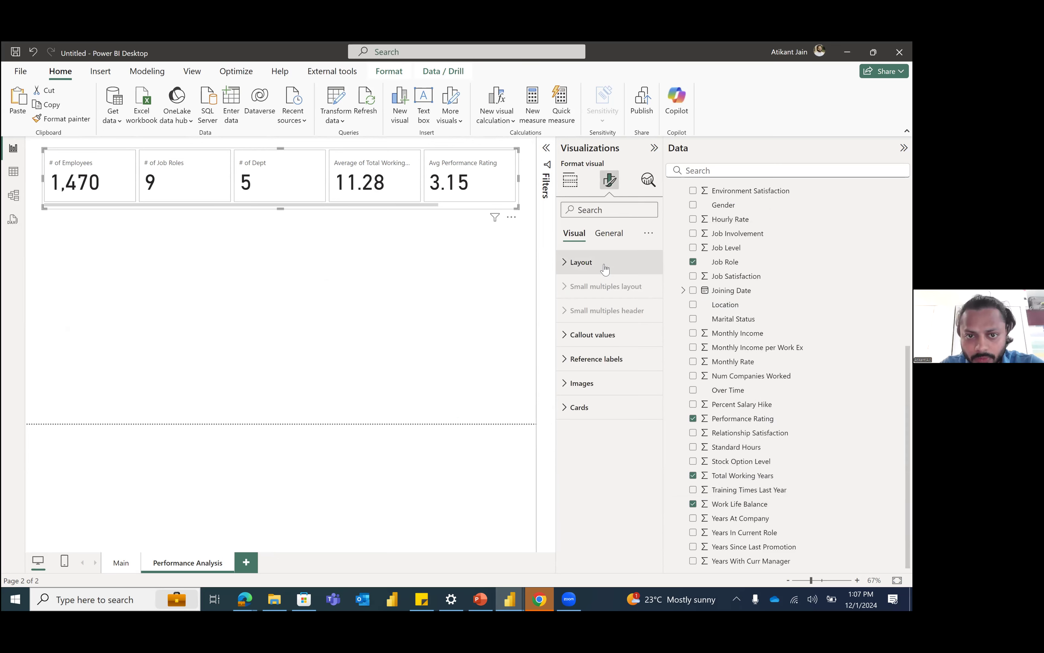
{"action": "left_click", "coordinate": [602, 264]}
{"action": "left_click", "coordinate": [604, 380]}
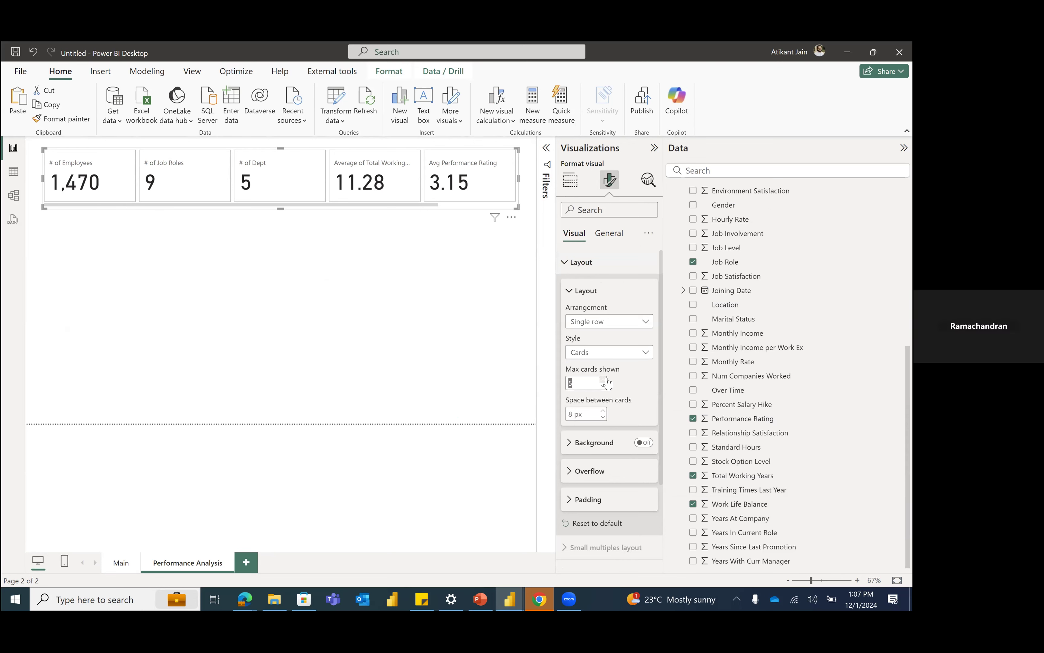
{"action": "left_click", "coordinate": [469, 220]}
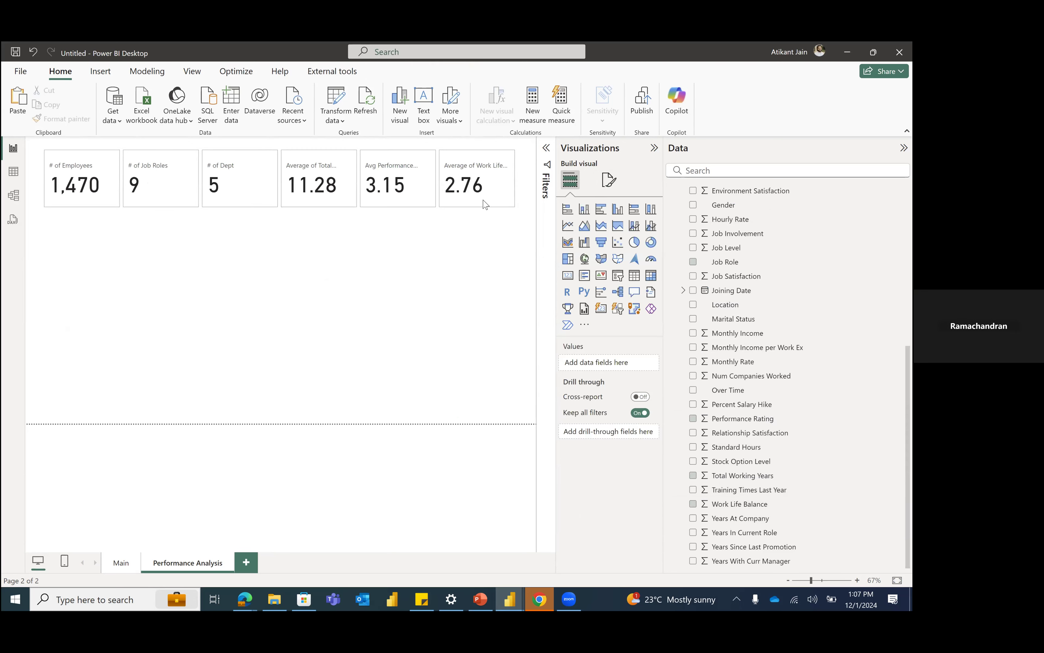
{"action": "left_click", "coordinate": [450, 208]}
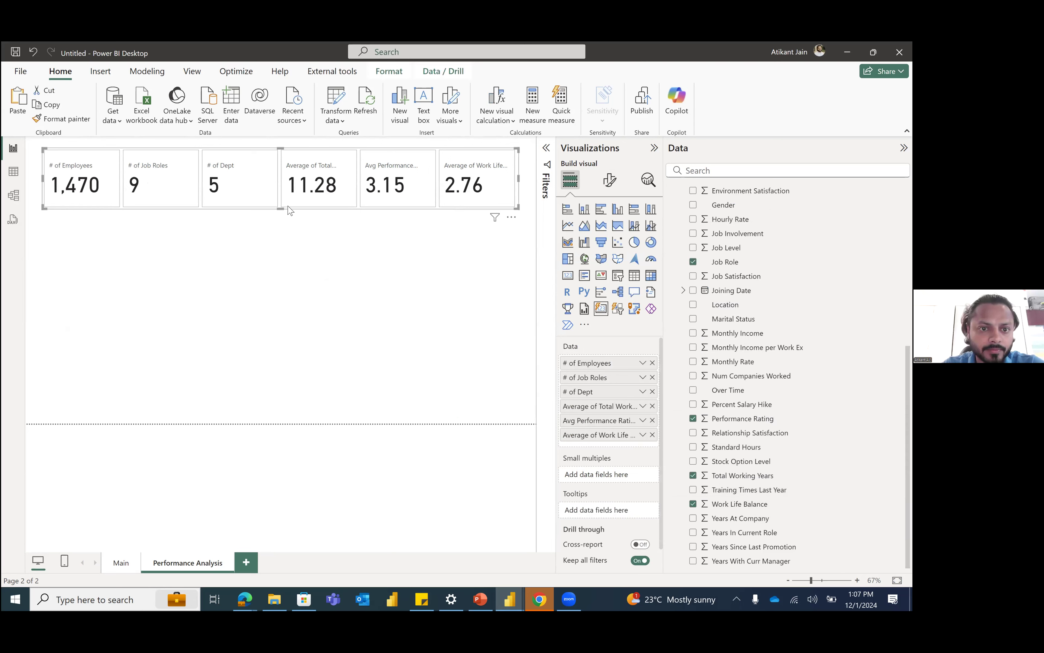
{"action": "left_click_drag", "start_coordinate": [280, 207], "coordinate": [281, 195]}
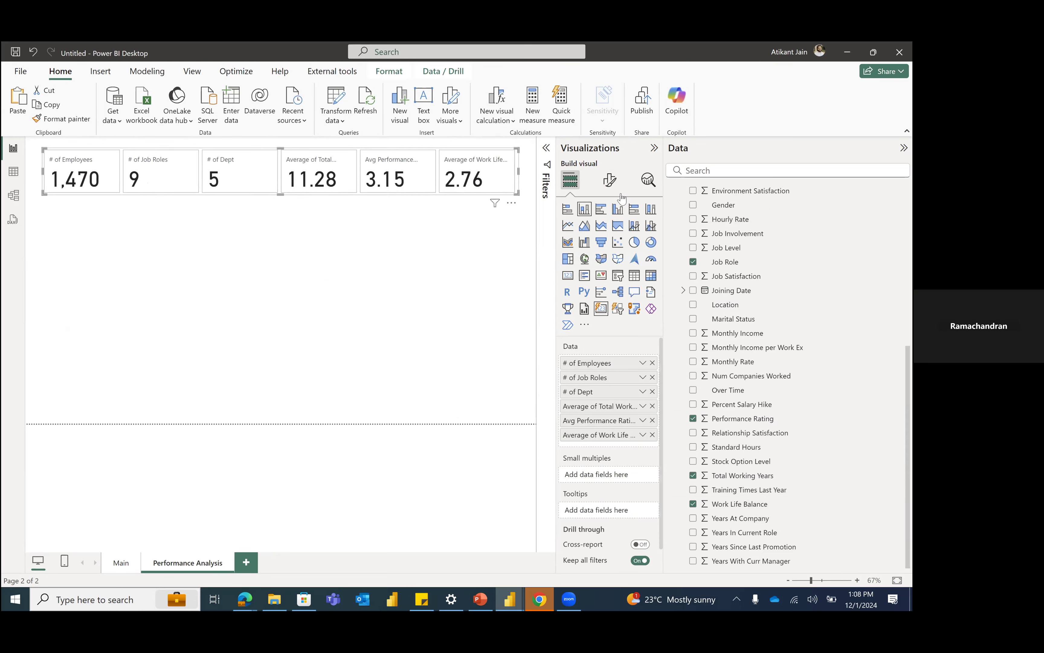
Step: Choose All as the series that the card's reference label settings apply to
{"action": "left_click", "coordinate": [610, 185]}
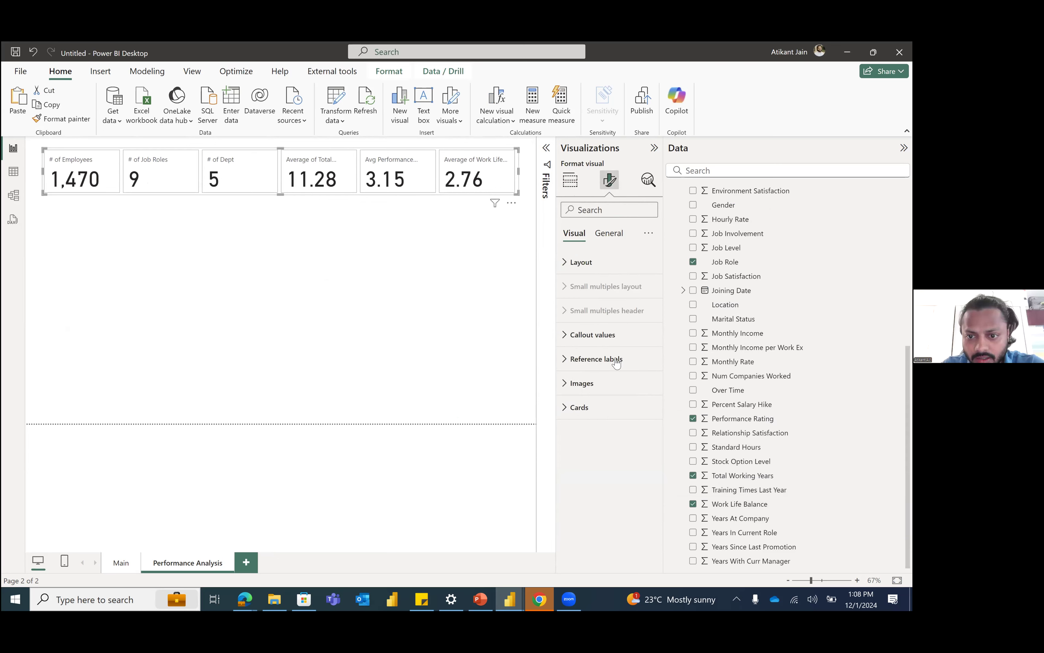
{"action": "left_click", "coordinate": [613, 370]}
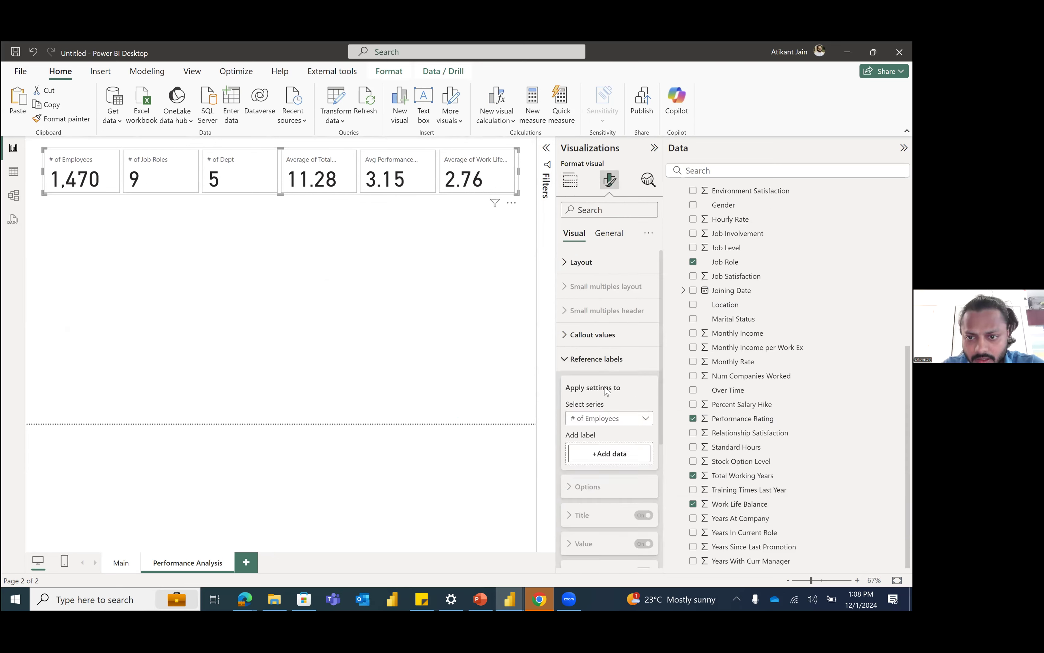
{"action": "scroll", "coordinate": [620, 373], "scroll_direction": "down", "scroll_amount": 2}
{"action": "left_click", "coordinate": [622, 363]}
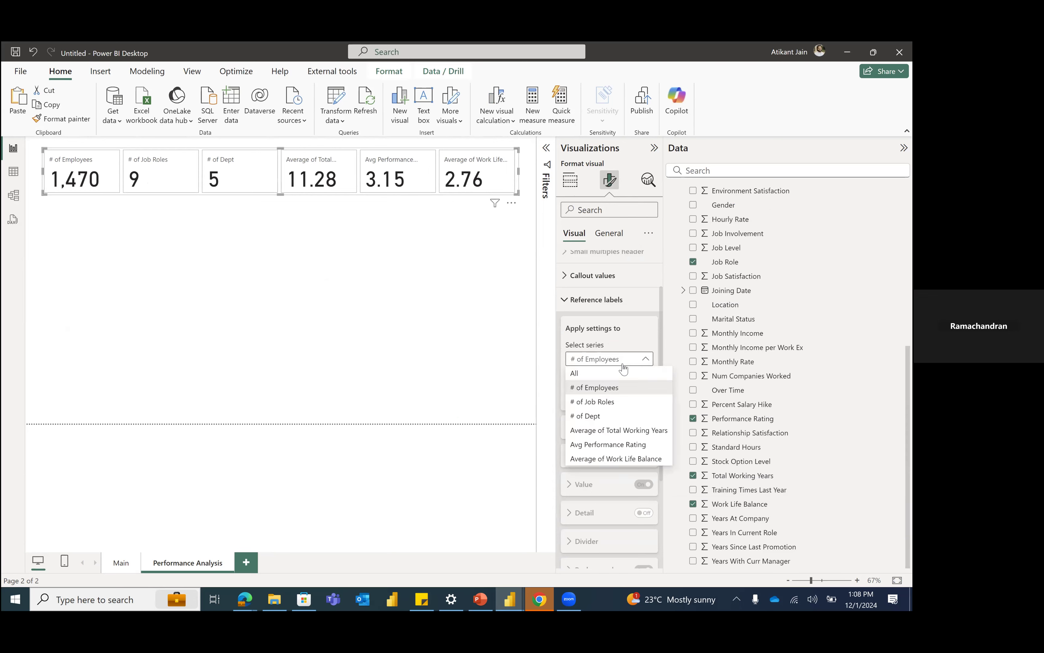
{"action": "left_click", "coordinate": [626, 374]}
{"action": "scroll", "coordinate": [613, 346], "scroll_direction": "up", "scroll_amount": 2}
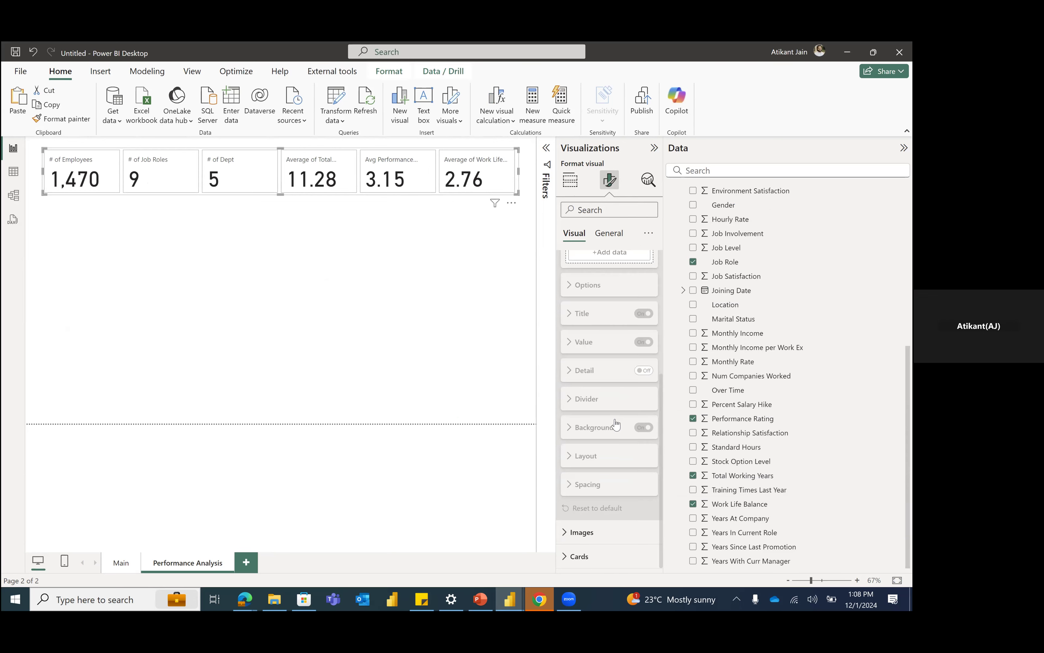
Step: Set the font size of the card's callout values to 40 for all series
{"action": "left_click", "coordinate": [613, 345]}
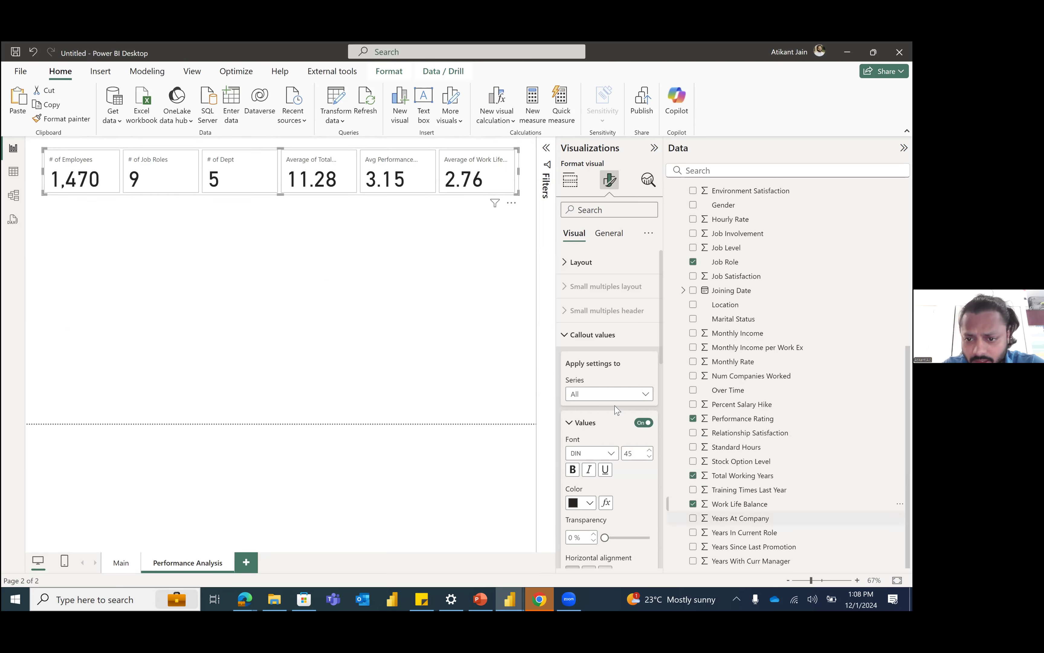
{"action": "scroll", "coordinate": [615, 438], "scroll_direction": "down", "scroll_amount": 1}
{"action": "left_click", "coordinate": [635, 391]}
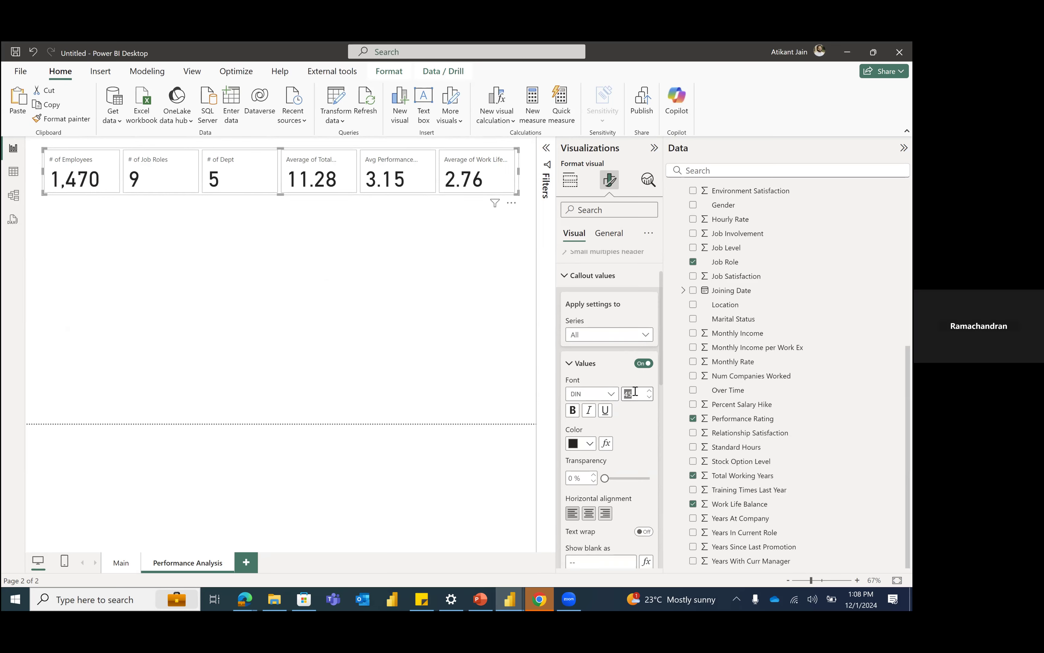
{"action": "type", "text": "40"}
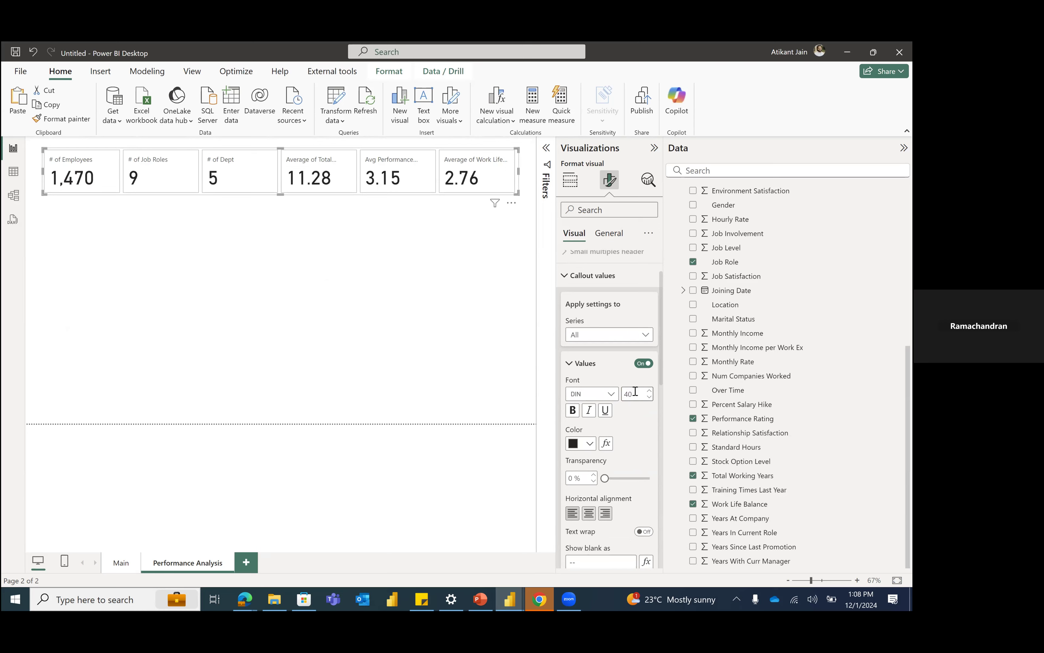
Step: Color the callout values with the darkest shade of the theme's light blue and set their transparency to 17%
{"action": "left_click", "coordinate": [581, 444]}
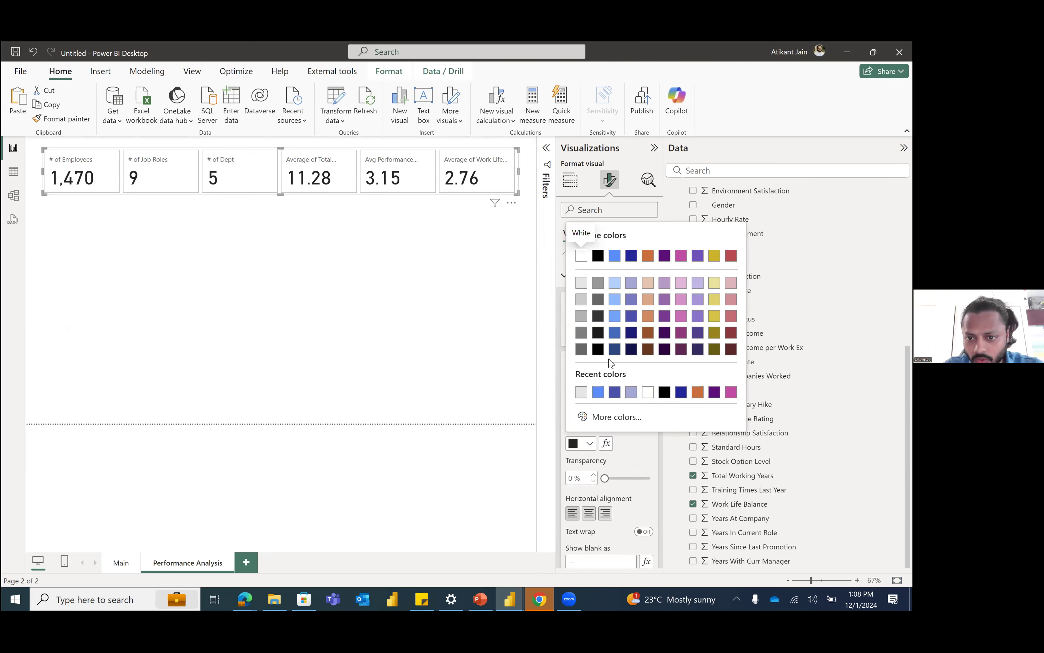
{"action": "left_click", "coordinate": [615, 349]}
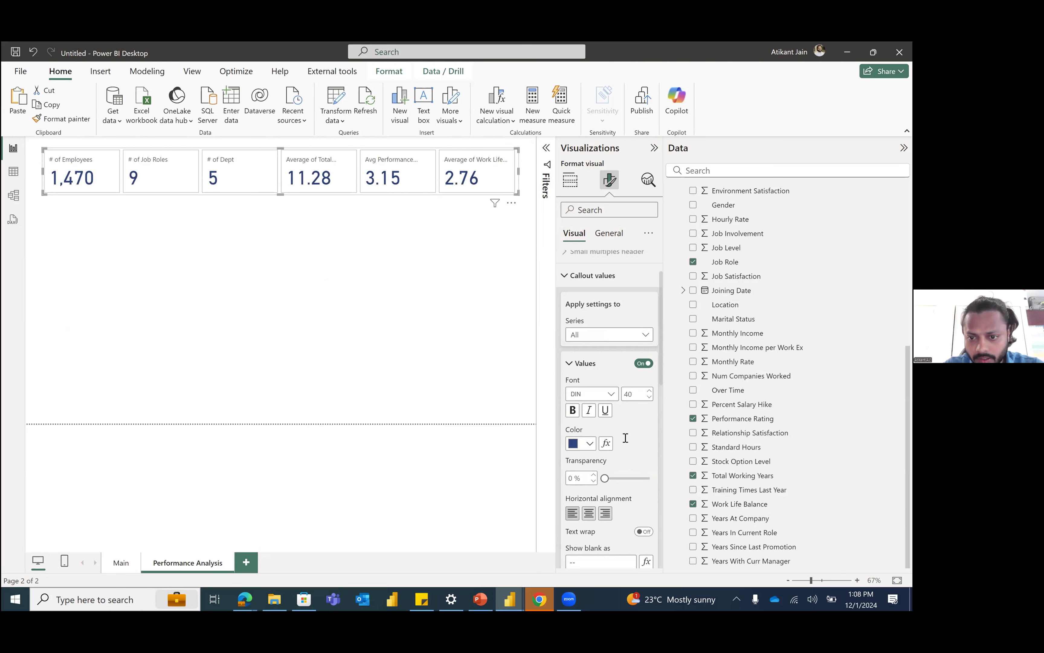
{"action": "scroll", "coordinate": [612, 339], "scroll_direction": "down", "scroll_amount": 2}
{"action": "left_click_drag", "start_coordinate": [607, 360], "coordinate": [612, 360]}
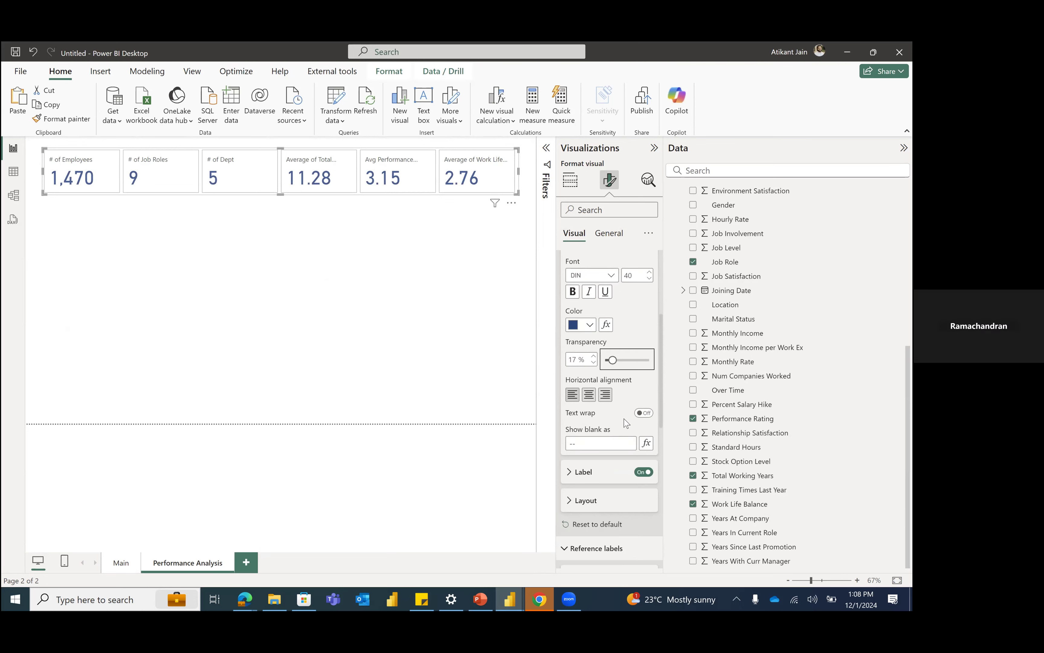
Step: Set the card labels' font size to 10 and their color to the recently used dark blue
{"action": "scroll", "coordinate": [619, 426], "scroll_direction": "down", "scroll_amount": 3}
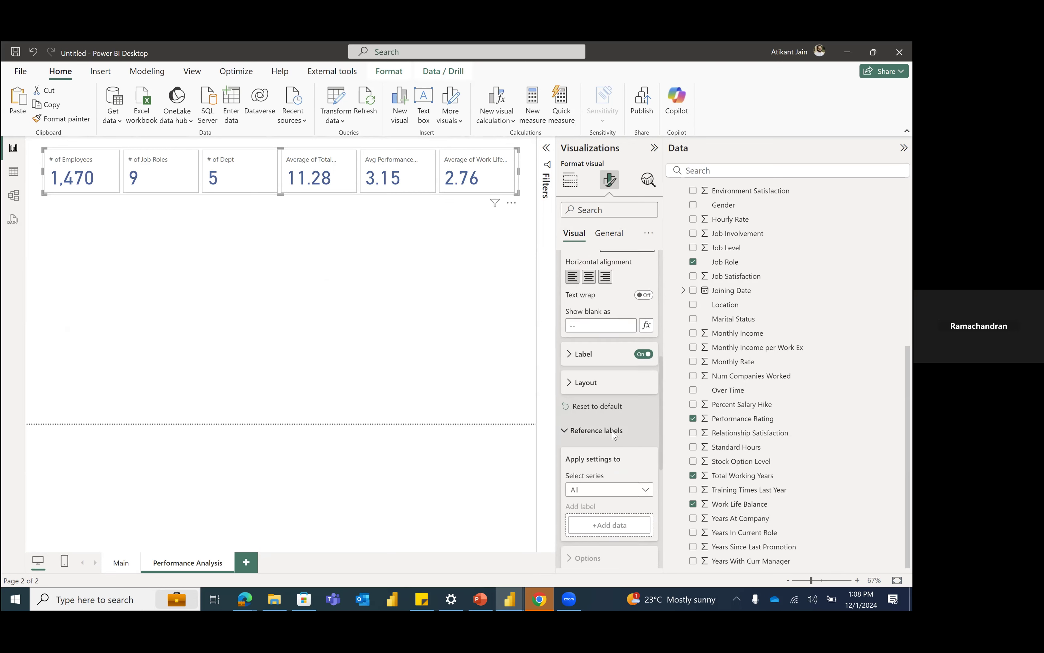
{"action": "left_click", "coordinate": [599, 354]}
{"action": "double_click", "coordinate": [633, 445]}
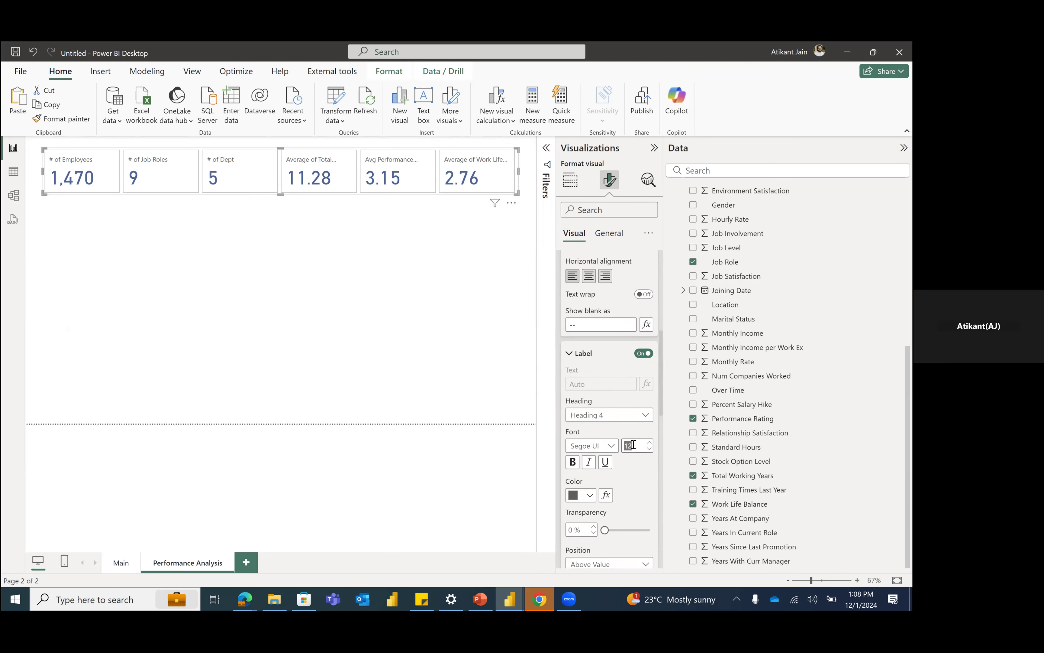
{"action": "type", "text": "10"}
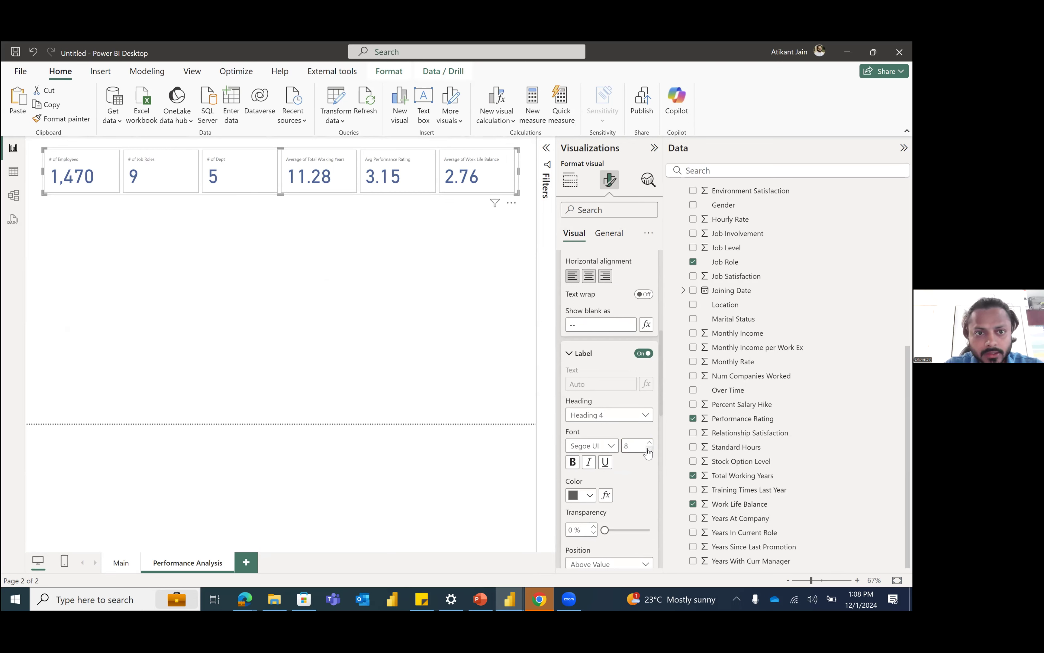
{"action": "left_click", "coordinate": [649, 442]}
{"action": "left_click", "coordinate": [650, 442]}
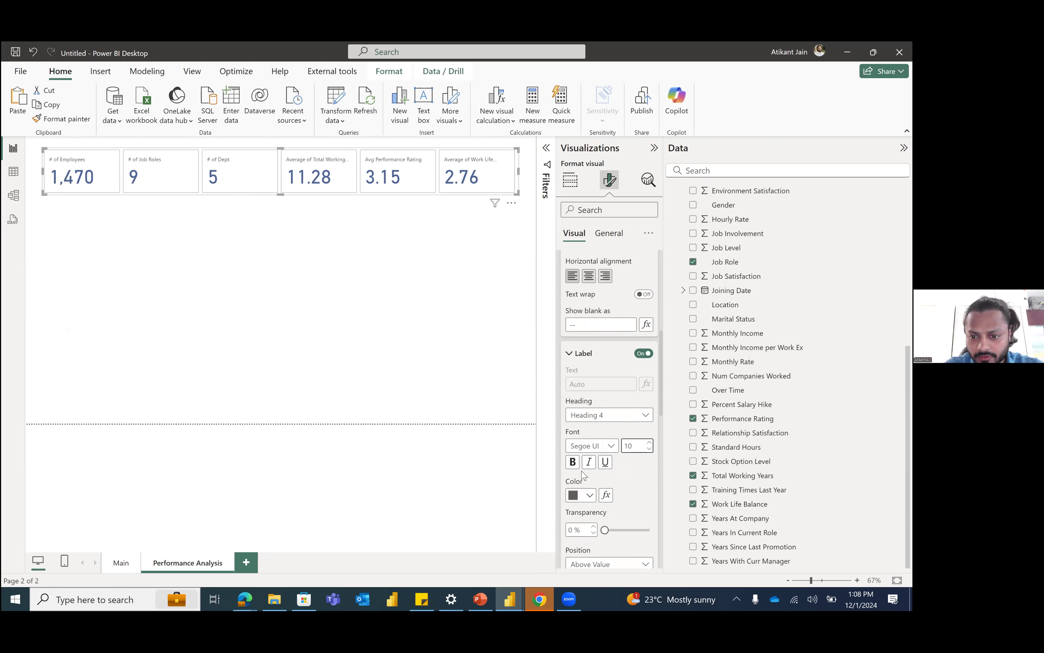
{"action": "left_click", "coordinate": [589, 497]}
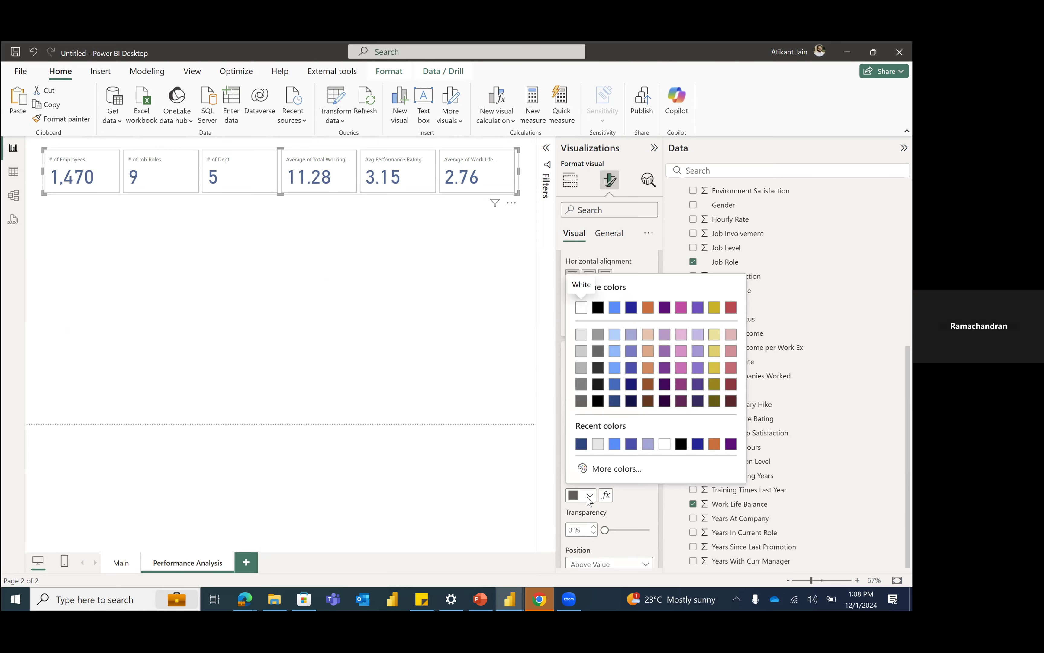
{"action": "left_click", "coordinate": [582, 445]}
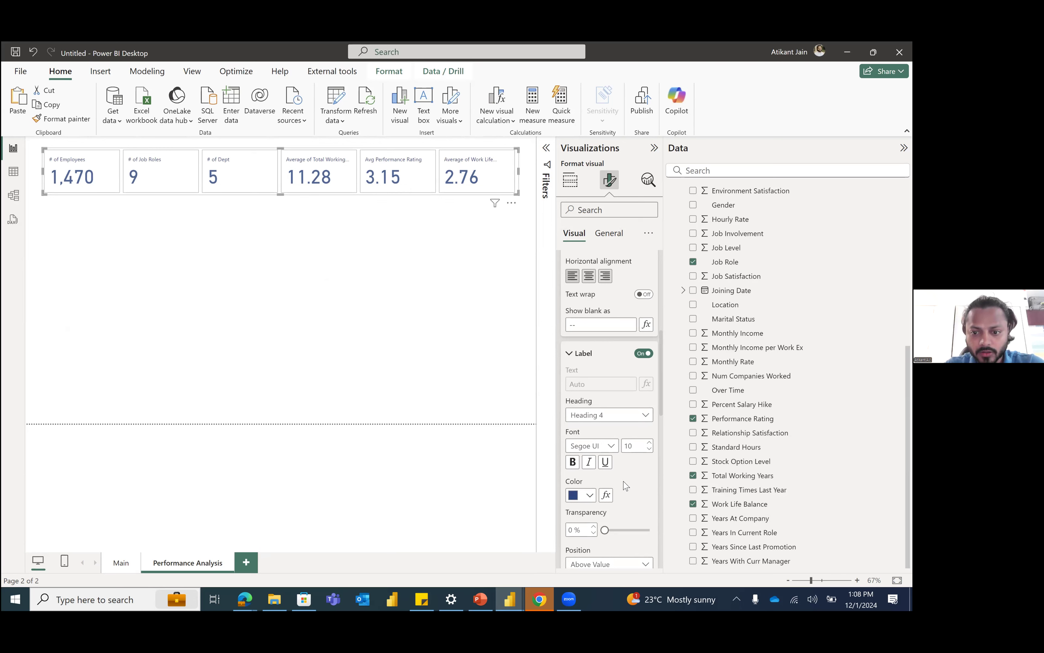
Step: Try the card labels at the Below Value position and return them to Above Value
{"action": "scroll", "coordinate": [626, 486], "scroll_direction": "down", "scroll_amount": 3}
{"action": "left_click", "coordinate": [613, 447]}
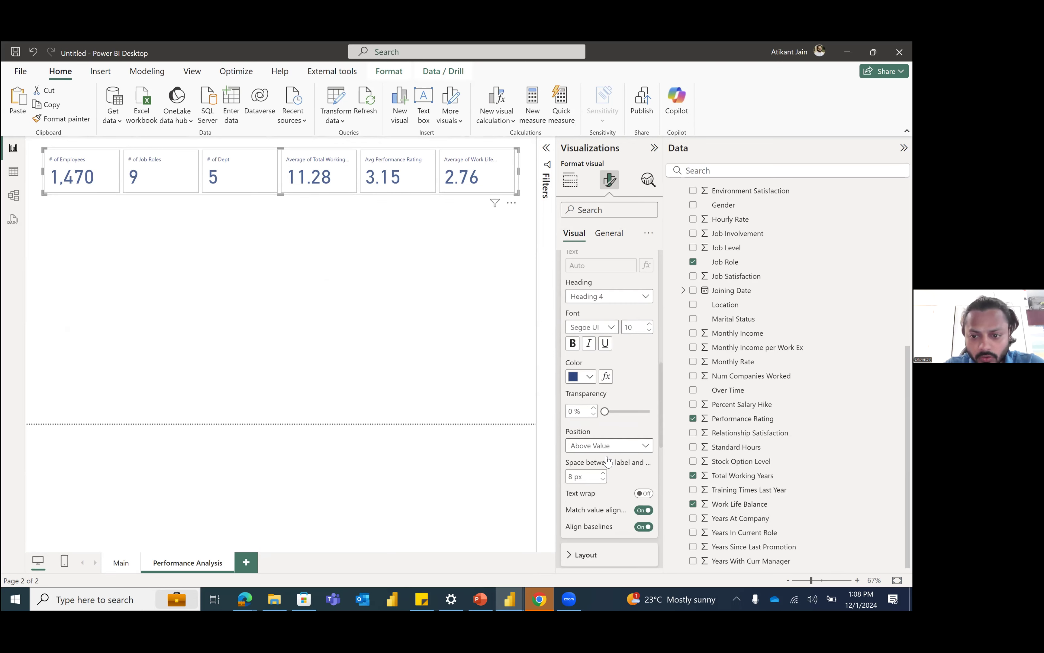
{"action": "left_click", "coordinate": [604, 462]}
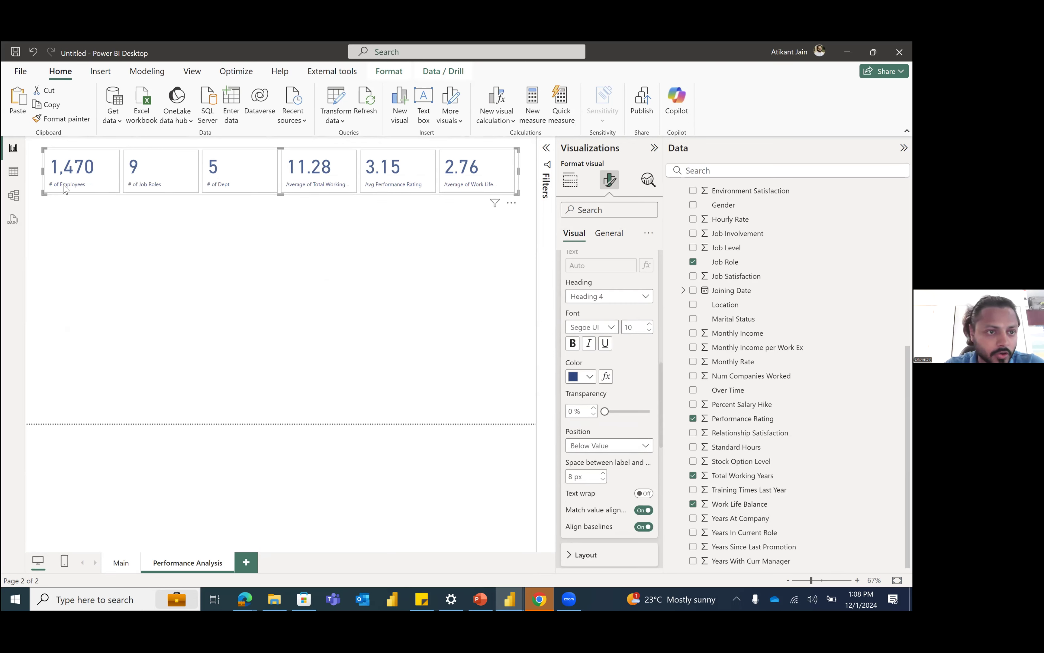
{"action": "left_click", "coordinate": [602, 447]}
{"action": "left_click", "coordinate": [608, 474]}
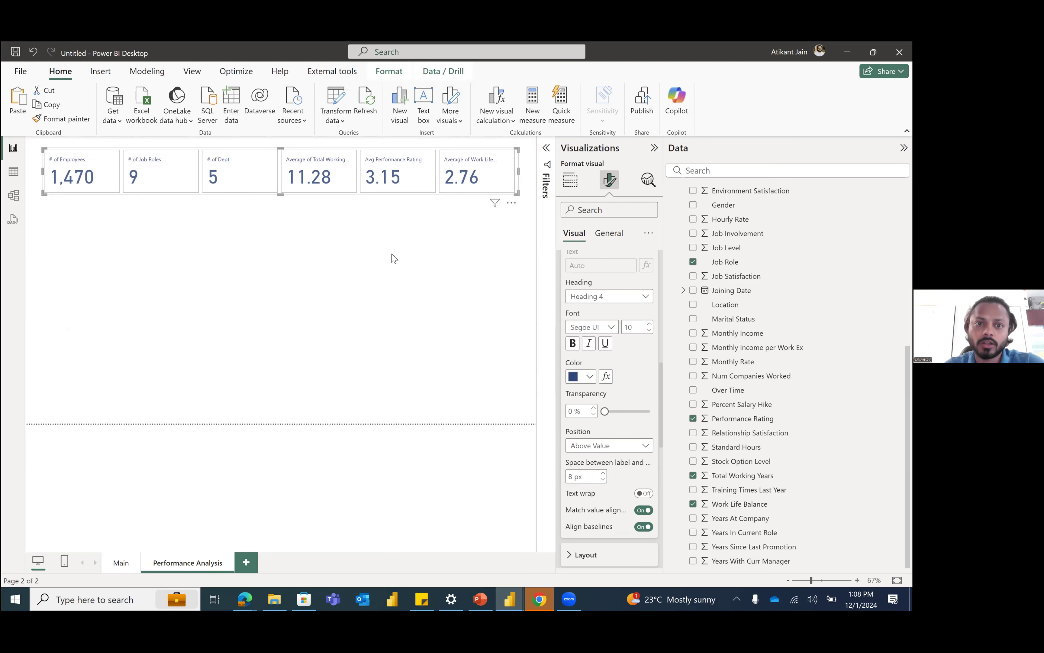
{"action": "left_click", "coordinate": [348, 311]}
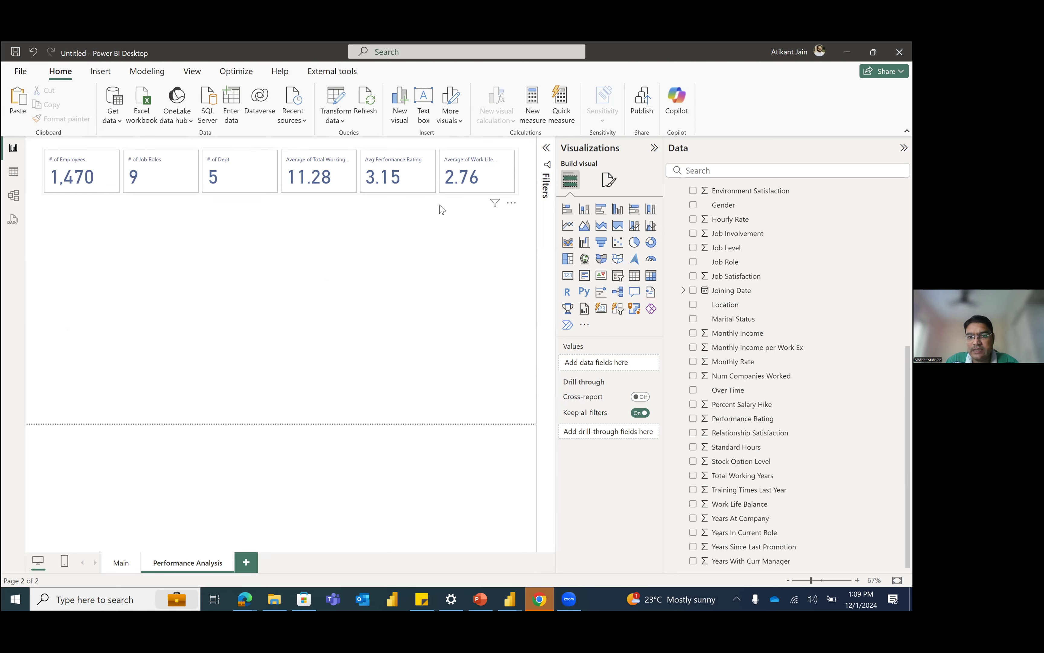
Step: Set the space between the cards in the multi-value card visual to 1 px
{"action": "left_click", "coordinate": [361, 195]}
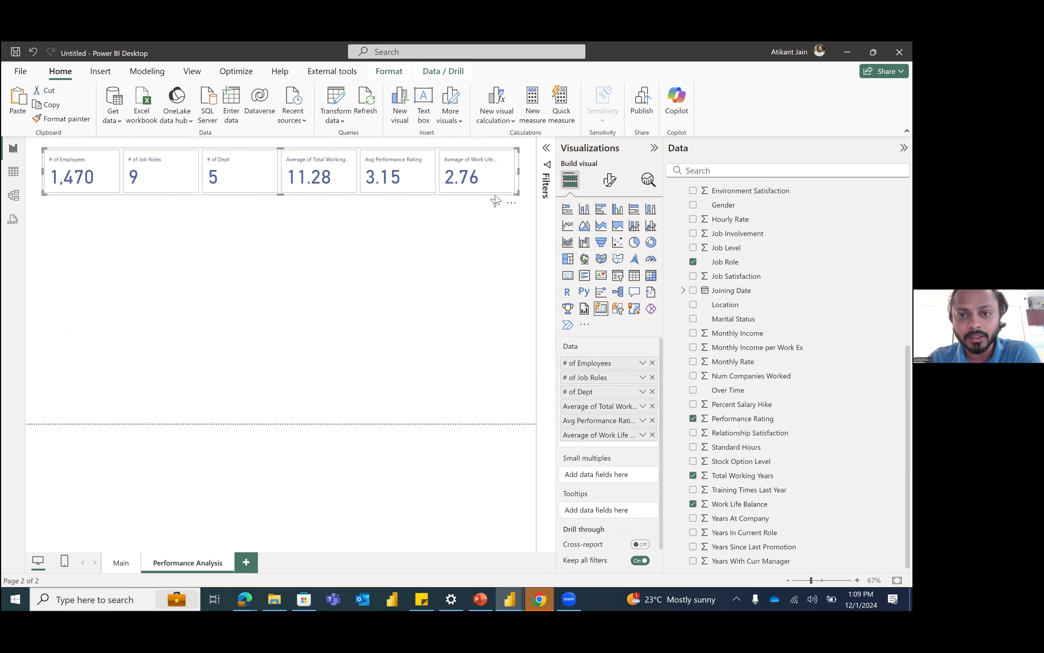
{"action": "left_click", "coordinate": [601, 183]}
{"action": "left_click", "coordinate": [609, 263]}
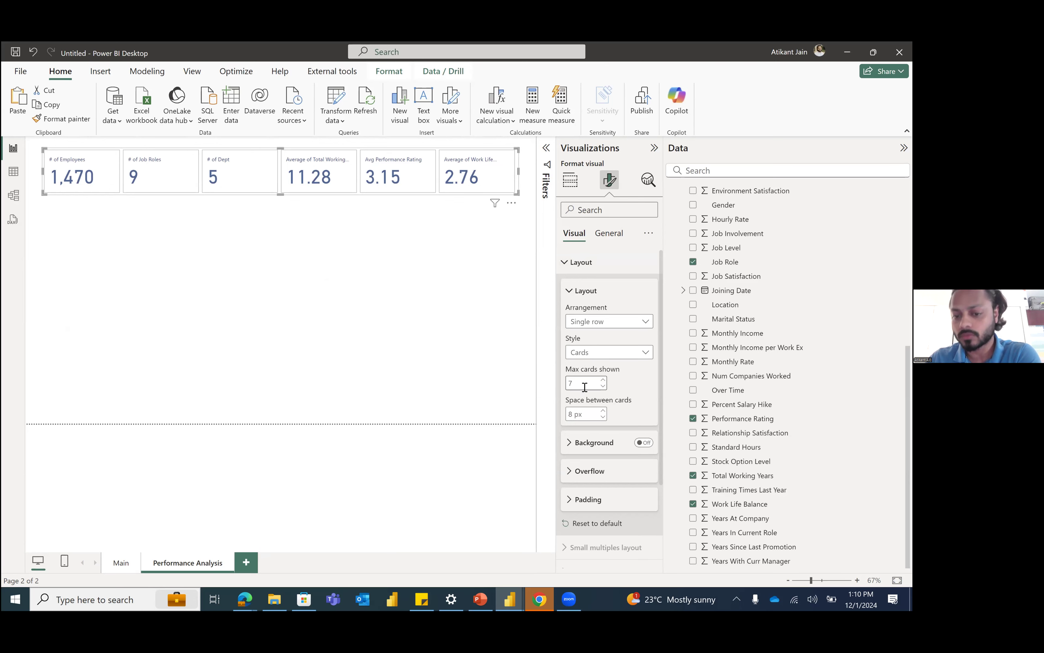
{"action": "left_click", "coordinate": [603, 417]}
{"action": "left_click", "coordinate": [603, 417]}
{"action": "left_click", "coordinate": [604, 417]}
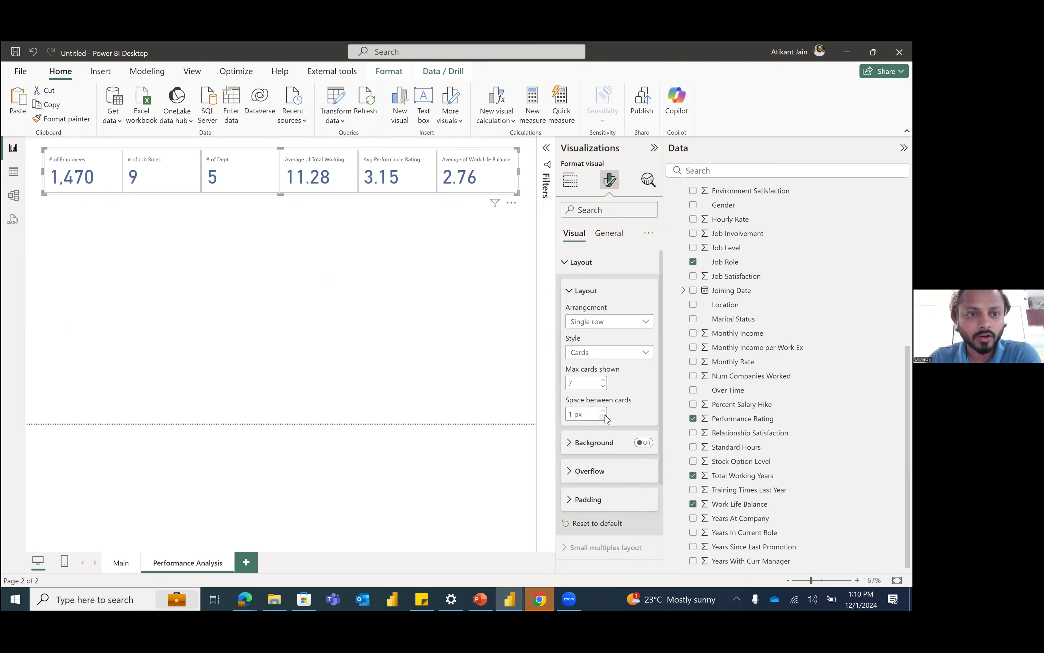
{"action": "left_click", "coordinate": [399, 264]}
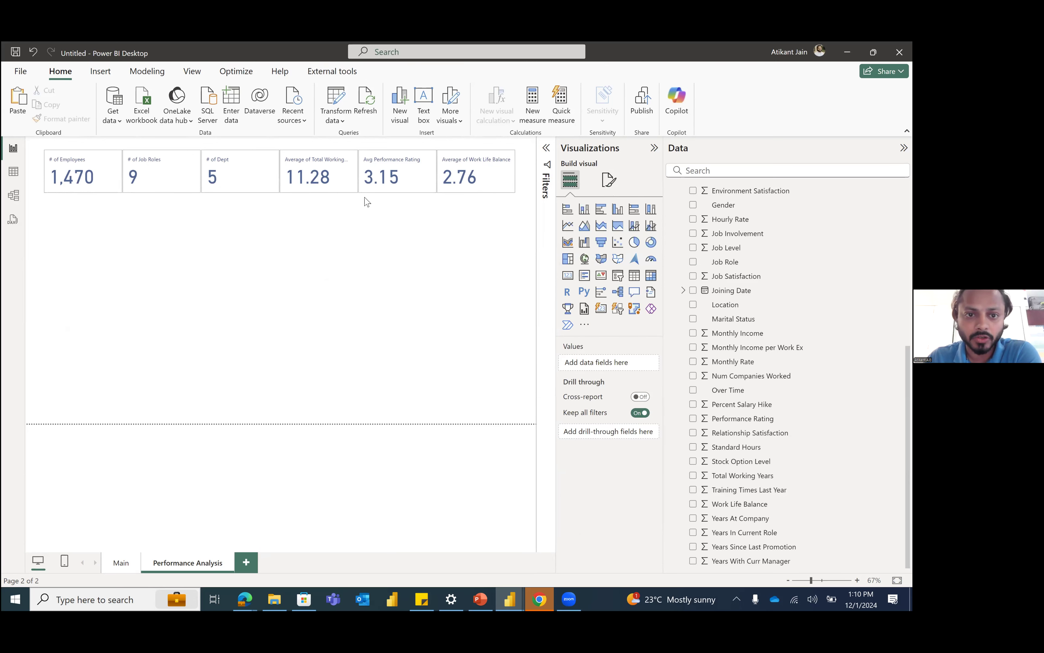
Step: Set the layout arrangement of the multi-value card visual to Grid, keeping the Cards style
{"action": "left_click", "coordinate": [392, 187]}
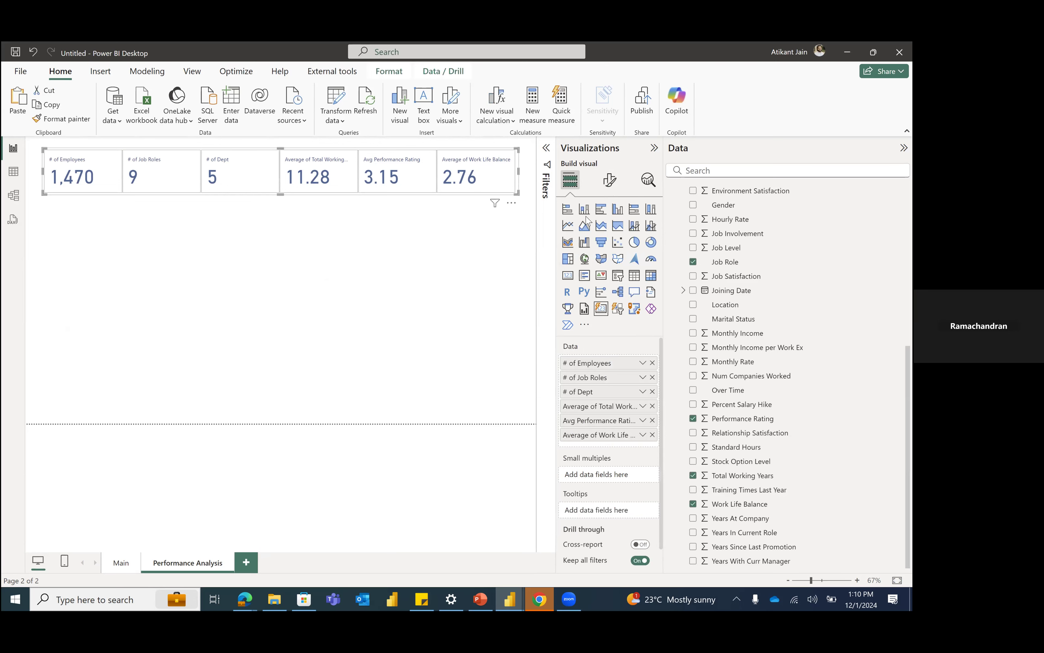
{"action": "left_click", "coordinate": [607, 180]}
{"action": "left_click", "coordinate": [600, 269]}
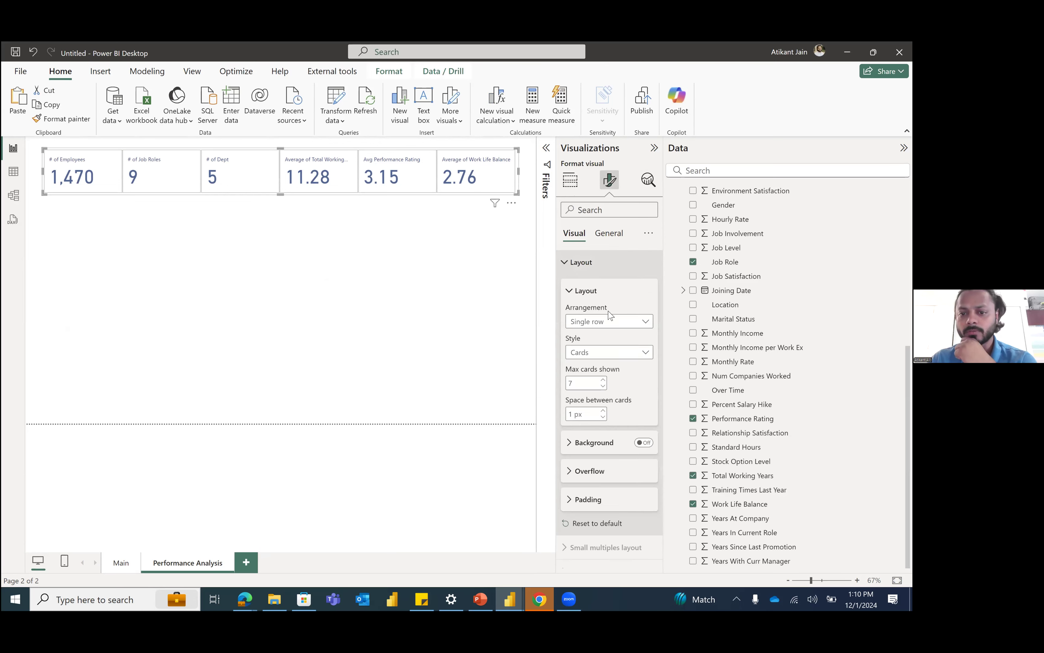
{"action": "left_click", "coordinate": [611, 322]}
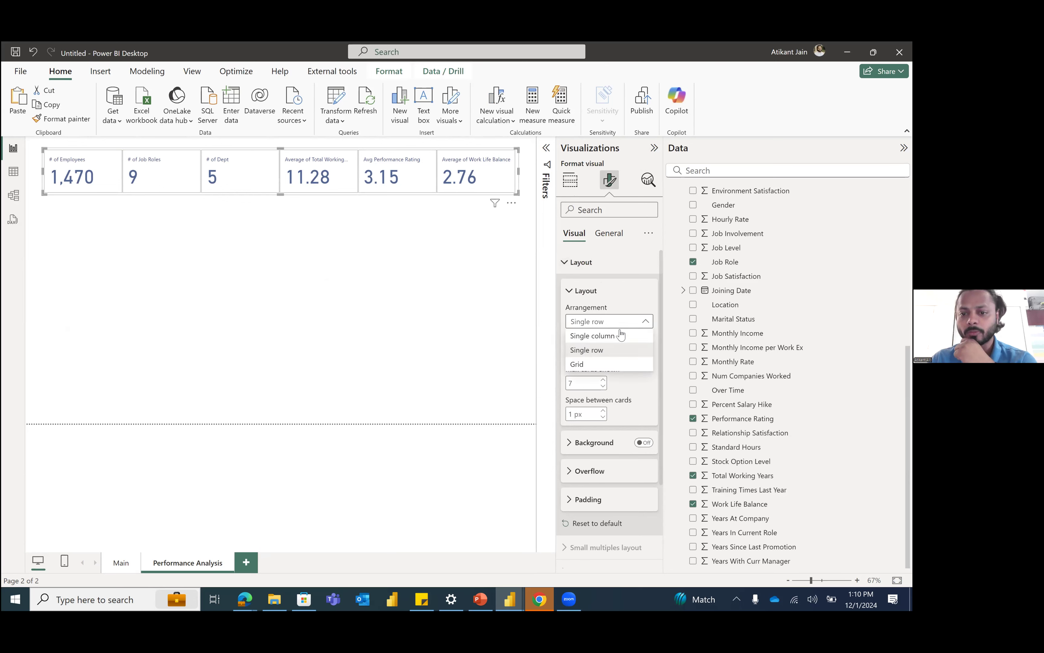
{"action": "left_click", "coordinate": [615, 355]}
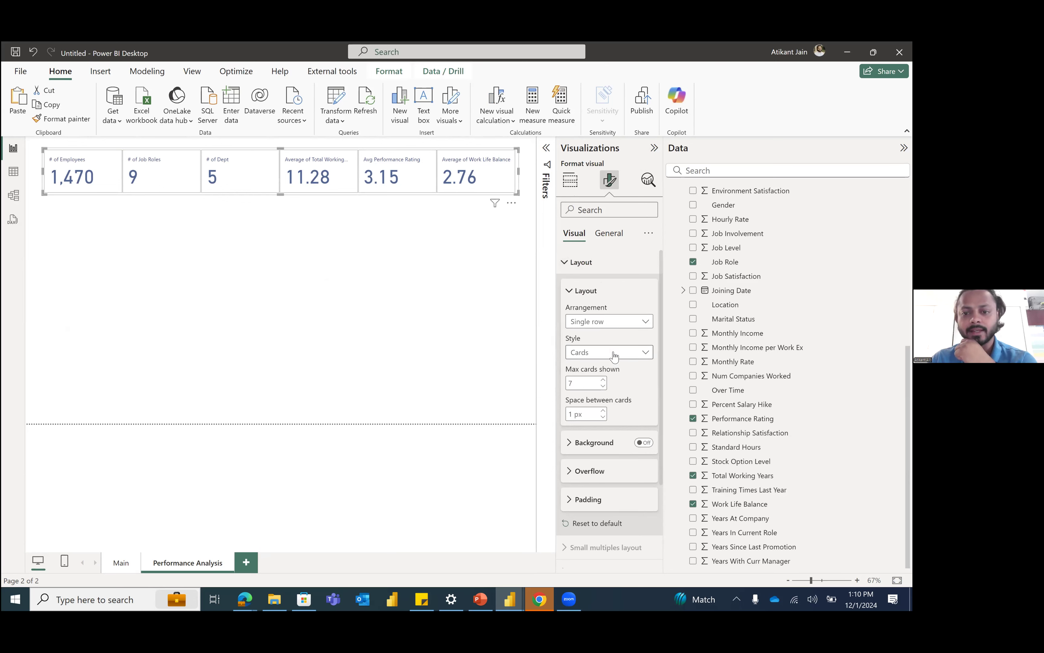
{"action": "left_click", "coordinate": [610, 358]}
{"action": "left_click", "coordinate": [598, 367]}
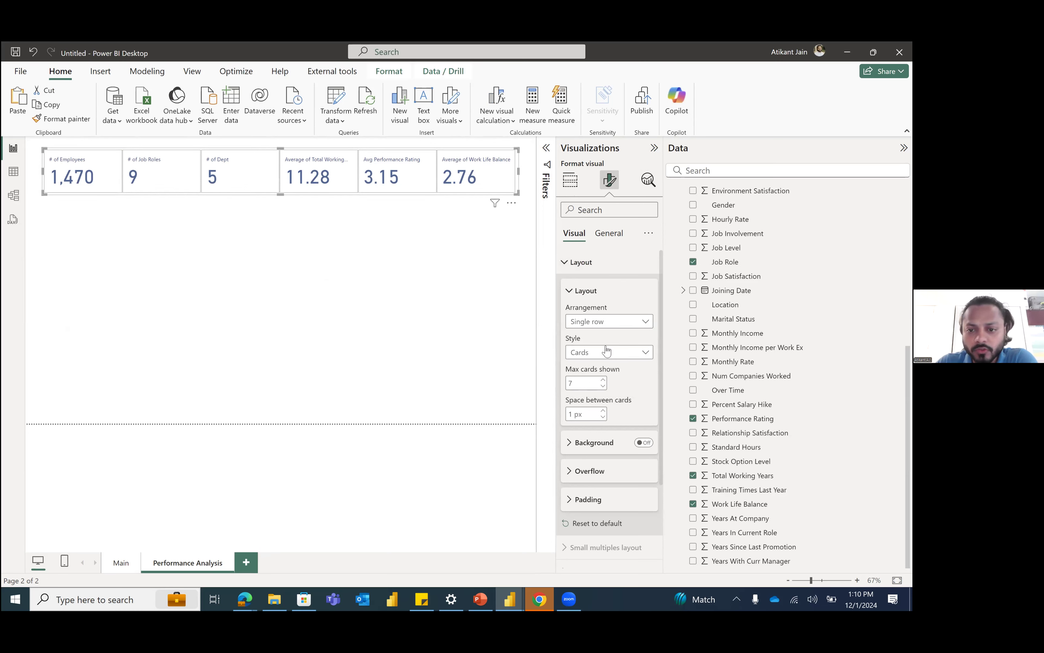
{"action": "left_click", "coordinate": [603, 326]}
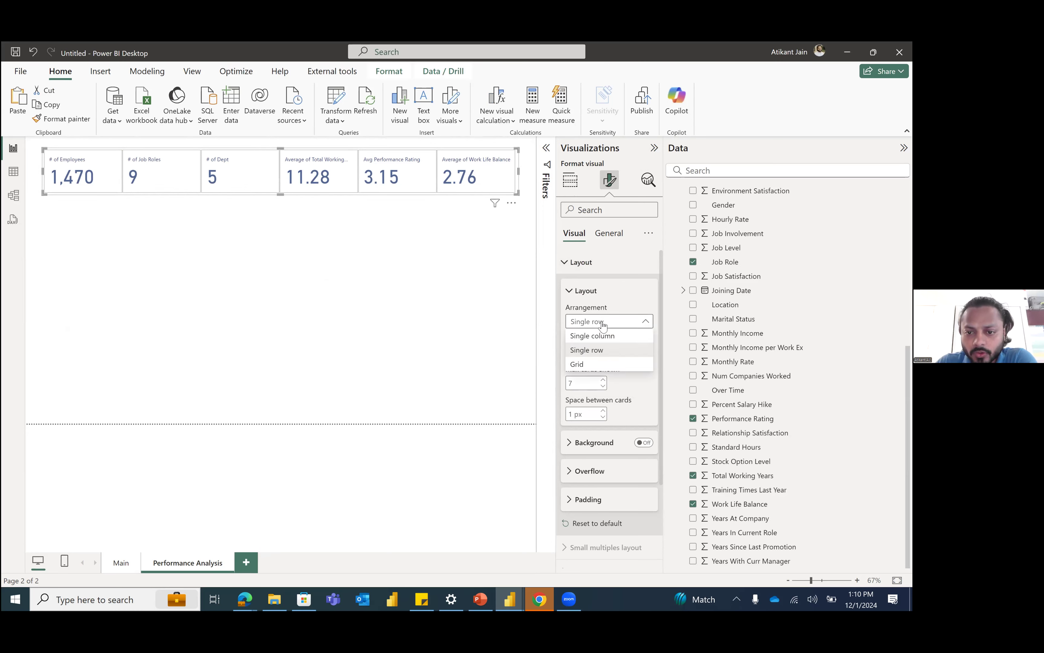
{"action": "left_click", "coordinate": [606, 364]}
Step: Try a taller size for the grid card visual, then shrink it back to a low strip
{"action": "left_click_drag", "start_coordinate": [289, 199], "coordinate": [295, 280]}
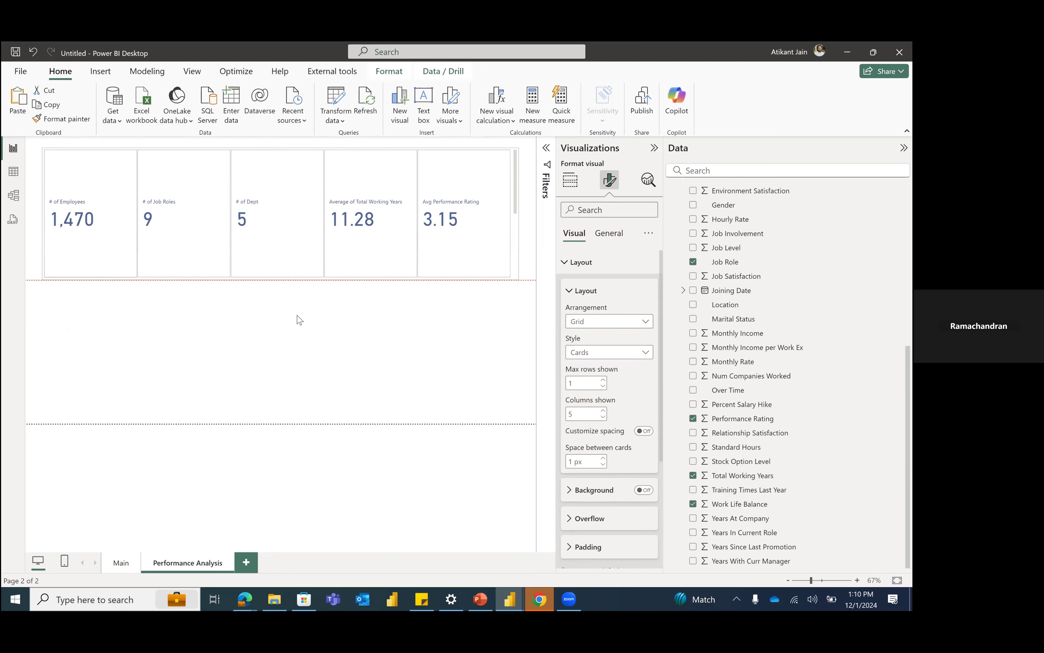
{"action": "left_click_drag", "start_coordinate": [299, 319], "coordinate": [300, 318]}
{"action": "mouse_move", "coordinate": [514, 178]}
{"action": "left_mouse_down"}
{"action": "mouse_move", "coordinate": [514, 264]}
{"action": "mouse_move", "coordinate": [504, 157]}
{"action": "left_mouse_up"}
{"action": "left_click_drag", "start_coordinate": [285, 322], "coordinate": [293, 197]}
Step: Set the card grid to 3 columns and 2 rows and stretch the visual downward to fit both rows
{"action": "left_click", "coordinate": [604, 417]}
{"action": "left_click", "coordinate": [603, 417]}
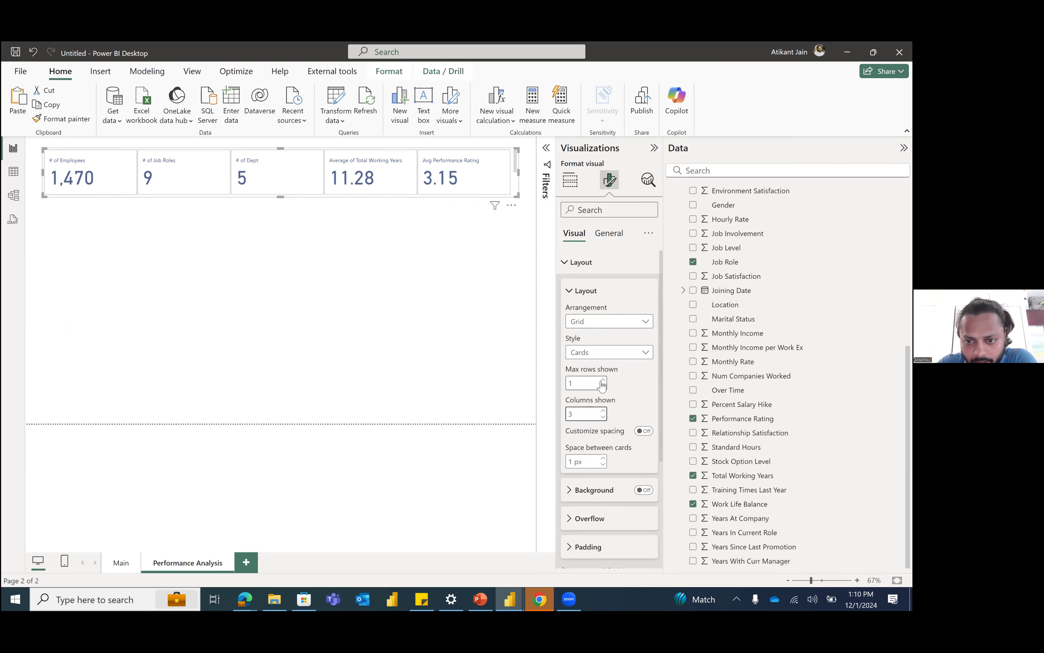
{"action": "left_click", "coordinate": [603, 380]}
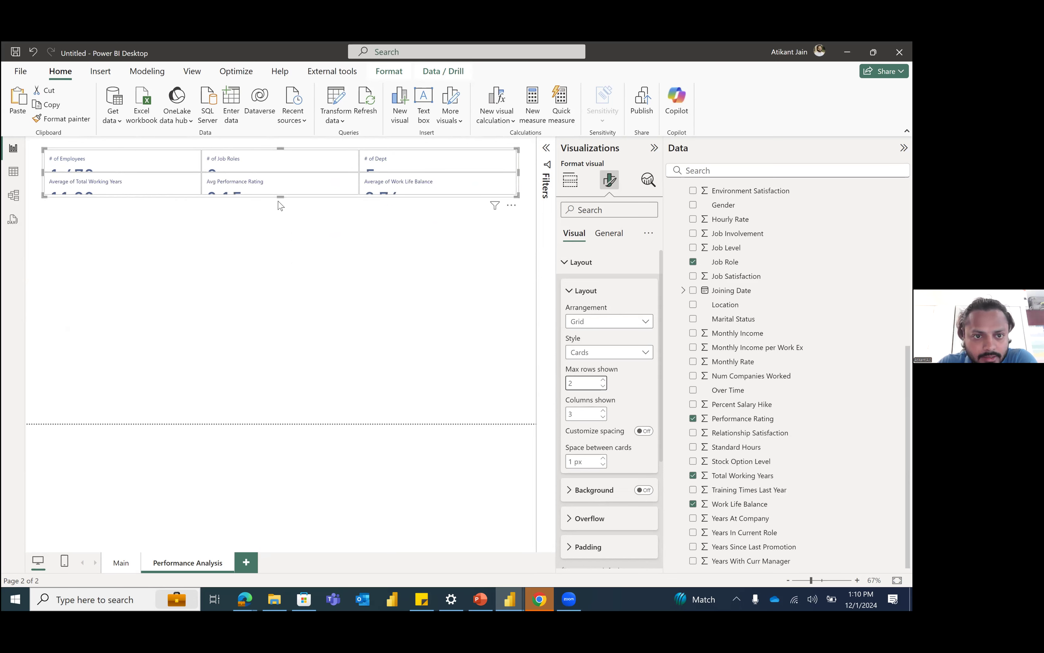
{"action": "left_click_drag", "start_coordinate": [281, 201], "coordinate": [280, 258]}
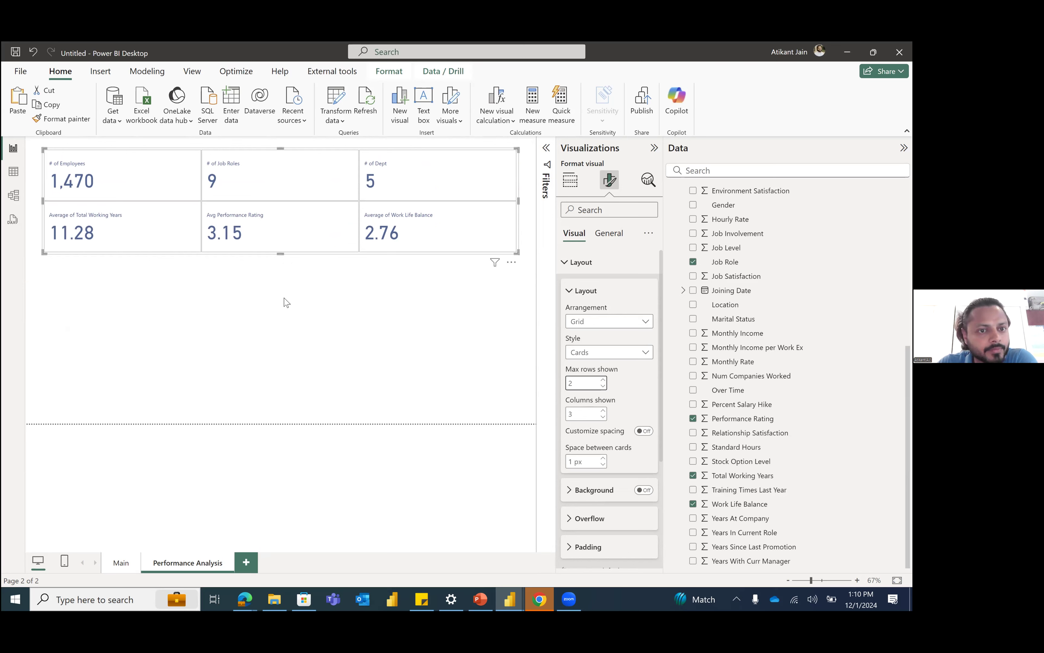
{"action": "left_click", "coordinate": [351, 297]}
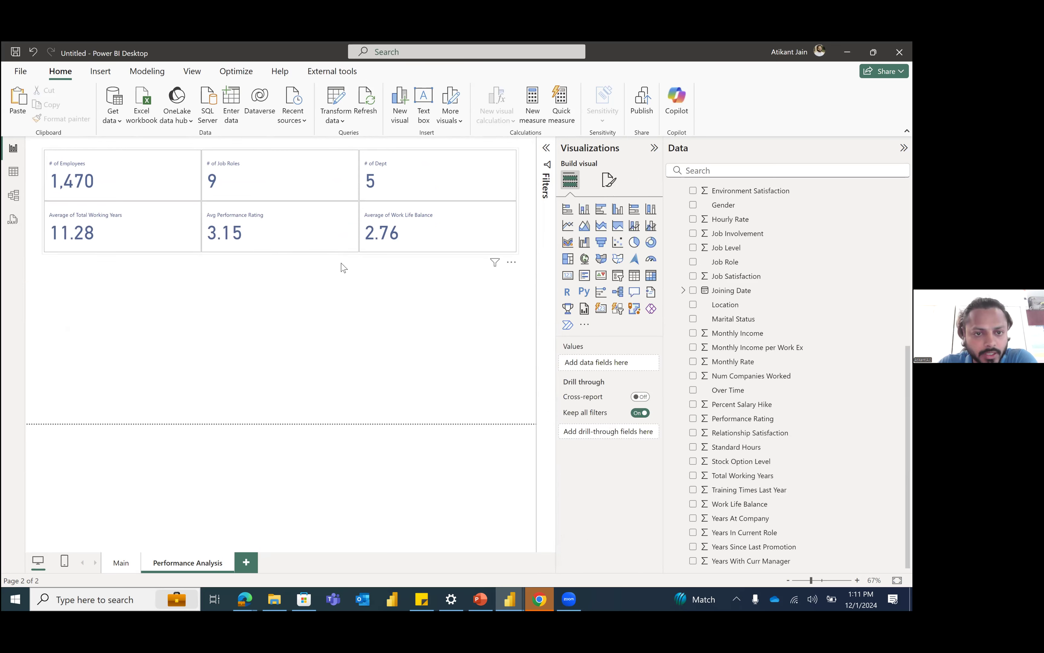
Step: Change the layout arrangement of the multi-value card visual to Single column
{"action": "left_click", "coordinate": [340, 251]}
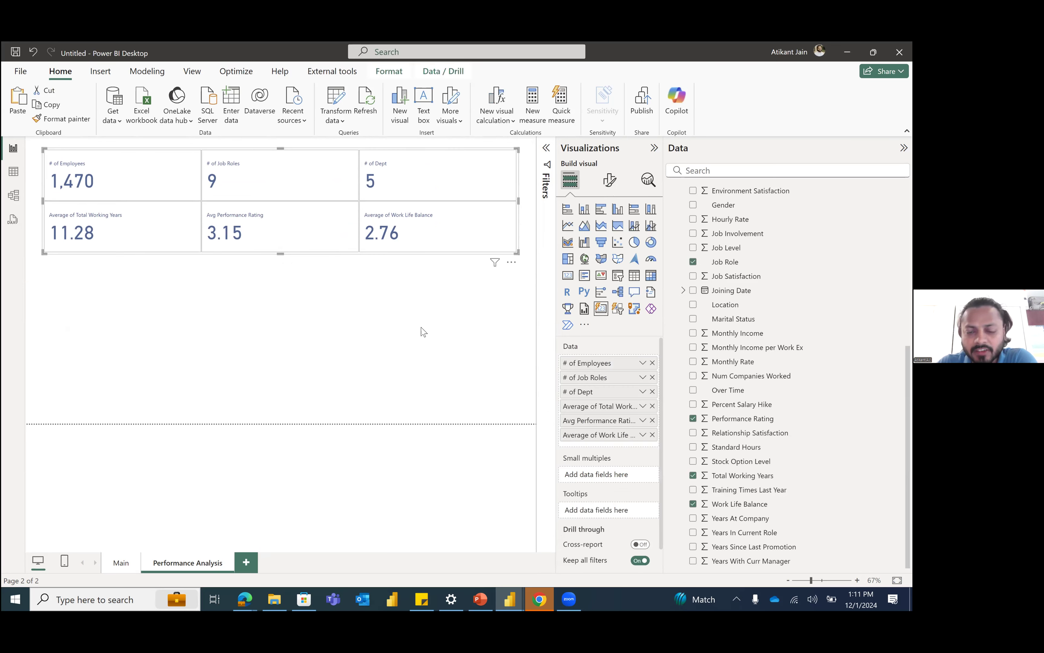
{"action": "left_click", "coordinate": [609, 180]}
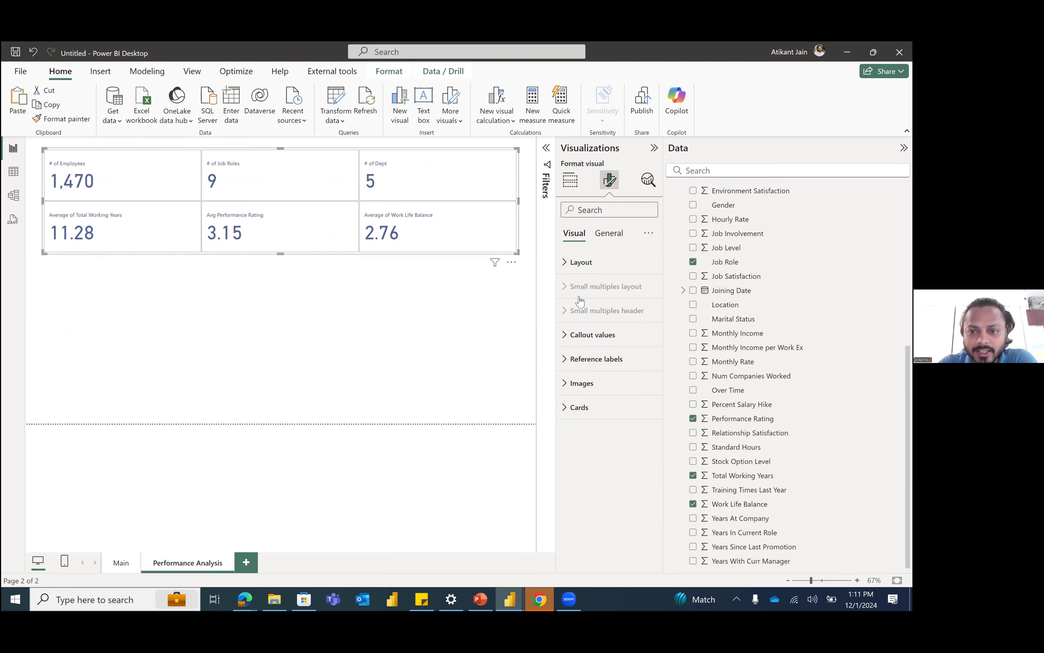
{"action": "left_click", "coordinate": [589, 263]}
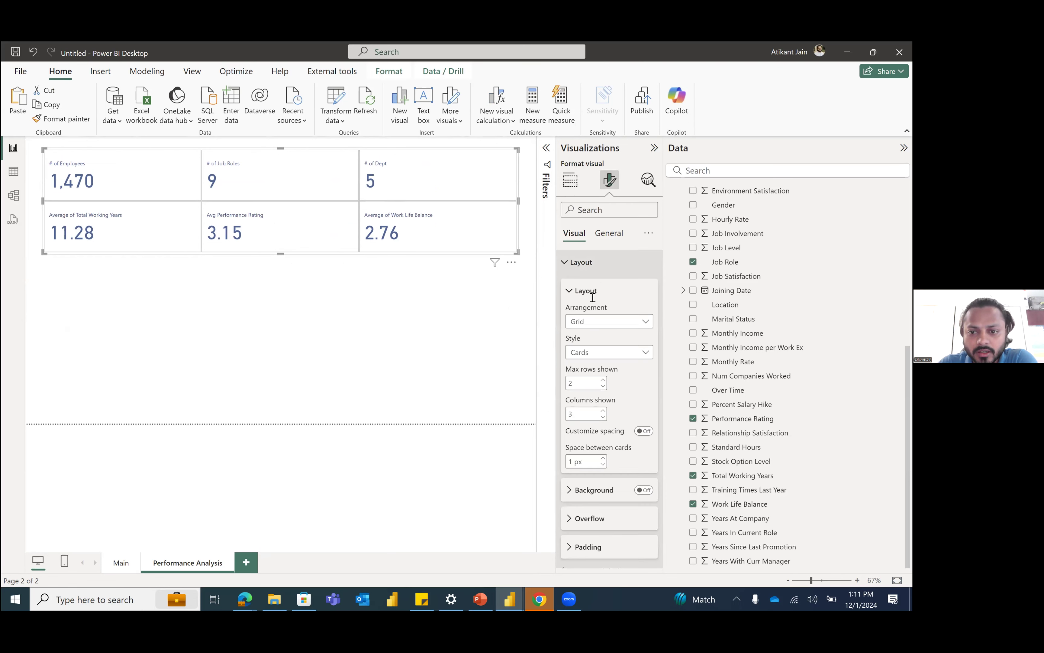
{"action": "left_click", "coordinate": [603, 323]}
{"action": "left_click", "coordinate": [603, 347]}
{"action": "left_click", "coordinate": [603, 323]}
{"action": "left_click", "coordinate": [591, 346]}
Step: Reshape the single-column card visual into a tall, narrow strip at the page's left edge and reopen its layout settings
{"action": "left_click_drag", "start_coordinate": [507, 211], "coordinate": [120, 219]}
{"action": "left_click_drag", "start_coordinate": [83, 256], "coordinate": [77, 411]}
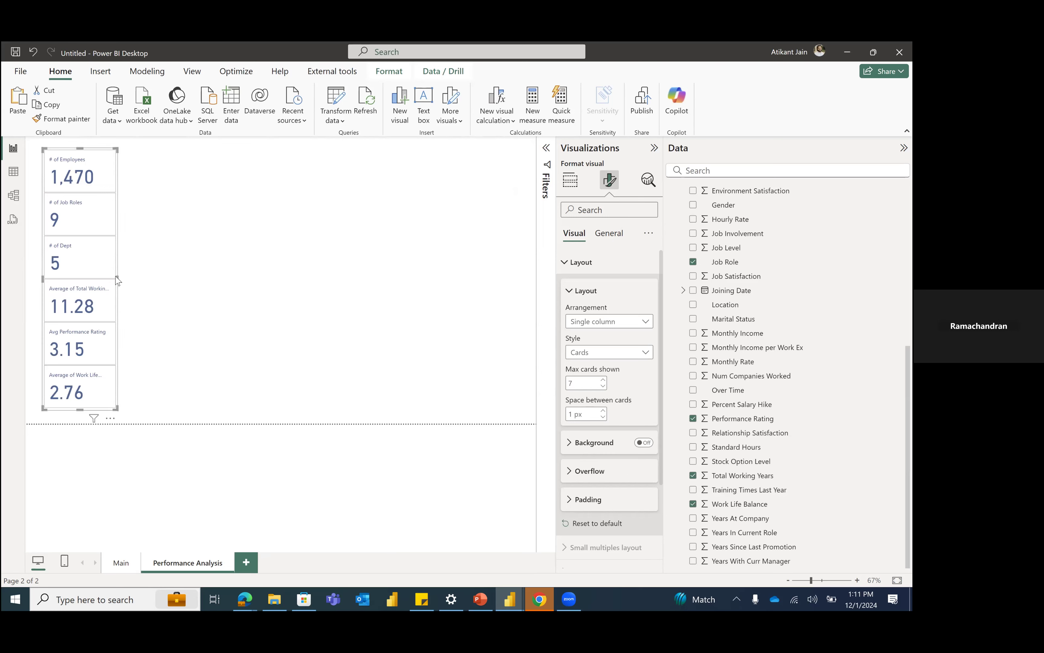
{"action": "left_click_drag", "start_coordinate": [118, 285], "coordinate": [109, 257]}
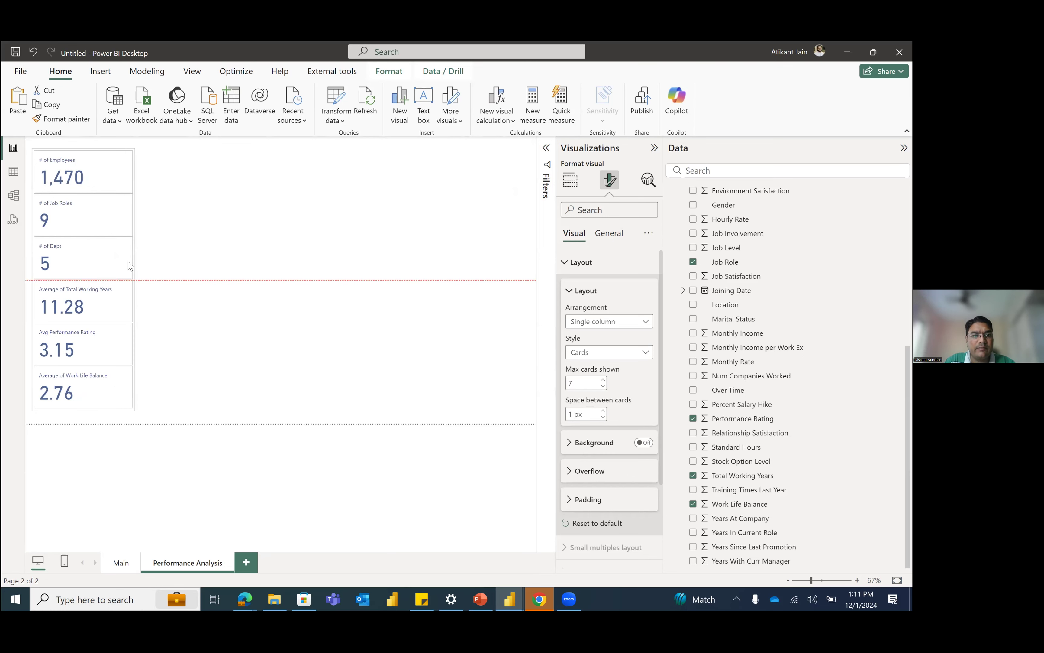
{"action": "left_click", "coordinate": [178, 266]}
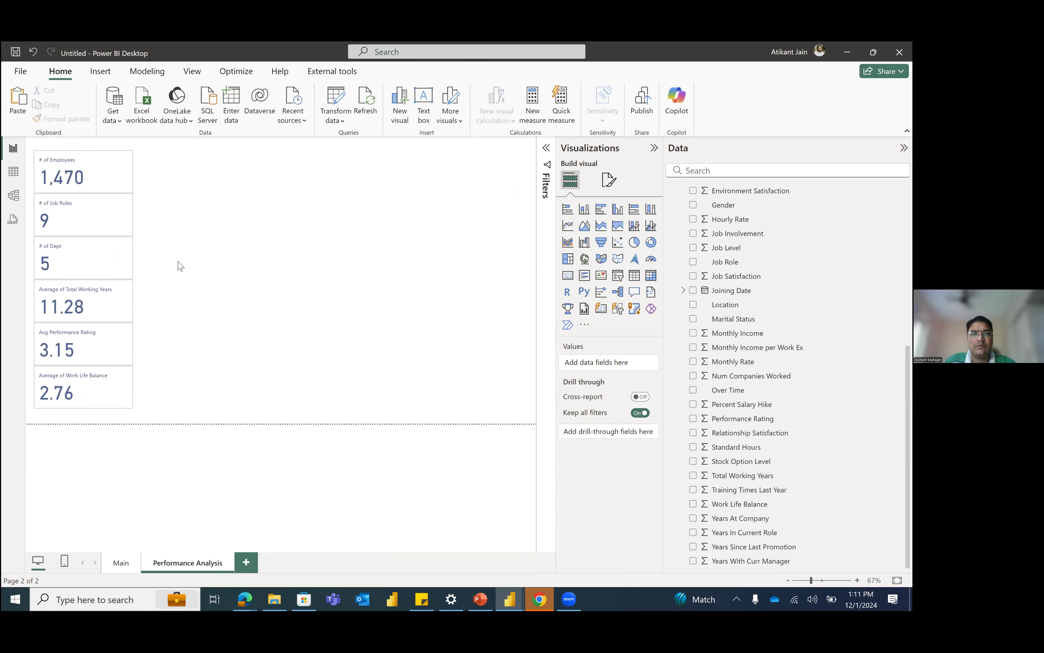
{"action": "left_click", "coordinate": [615, 185]}
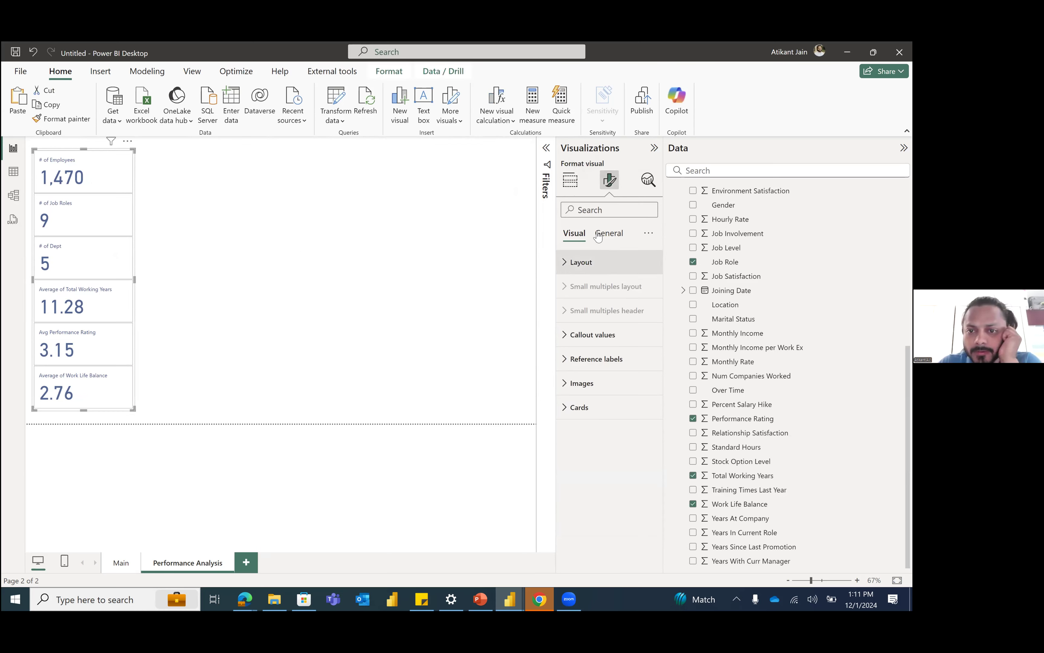
{"action": "left_click", "coordinate": [597, 269]}
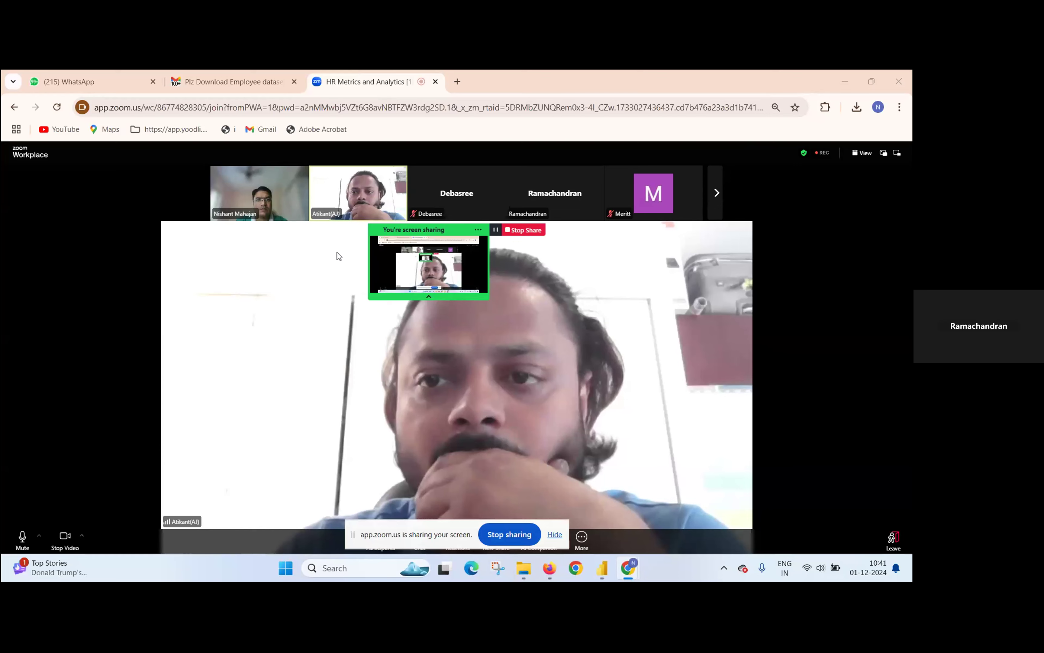
Step: Switch to the Scalene report in Power BI Desktop and add an empty multi-value card visual below the existing card on Page 3
{"action": "key", "text": "alt+Tab"}
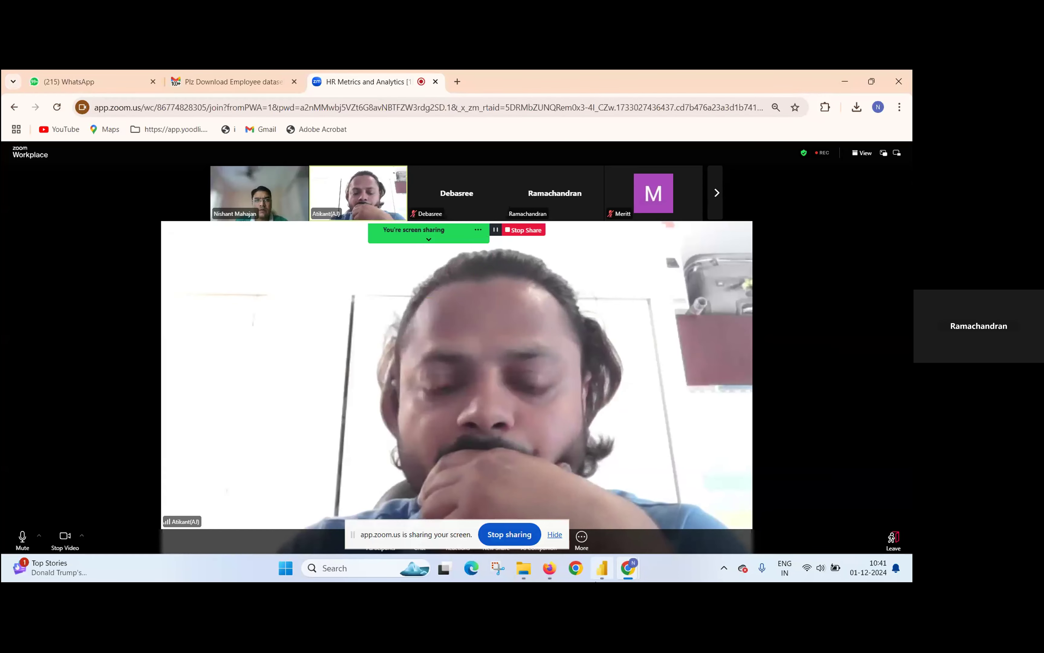
{"action": "left_click", "coordinate": [602, 568]}
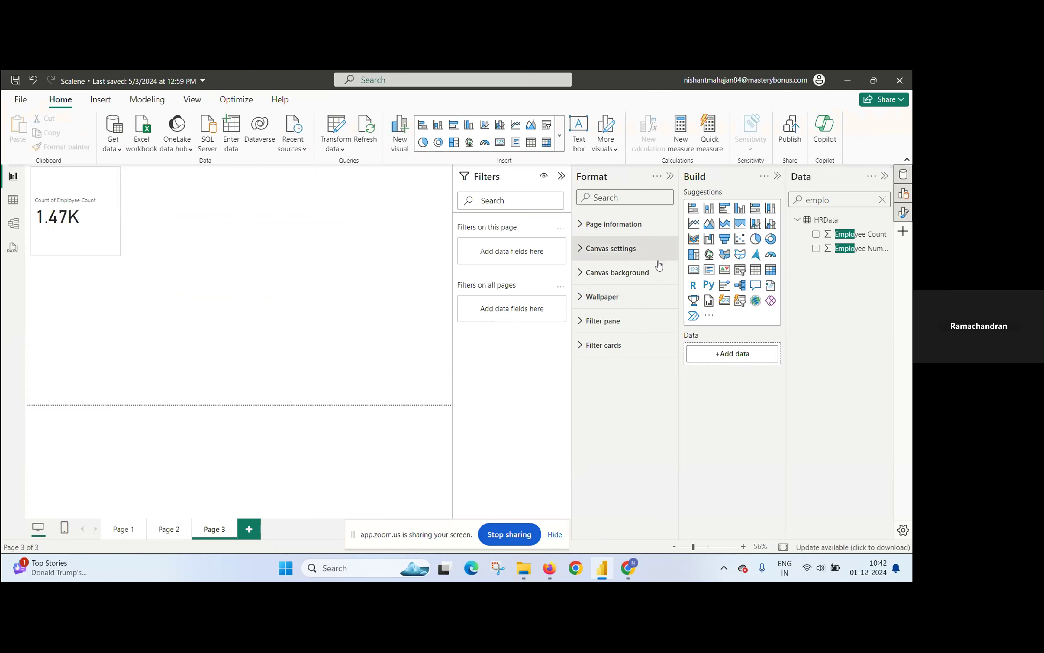
{"action": "left_click", "coordinate": [725, 239]}
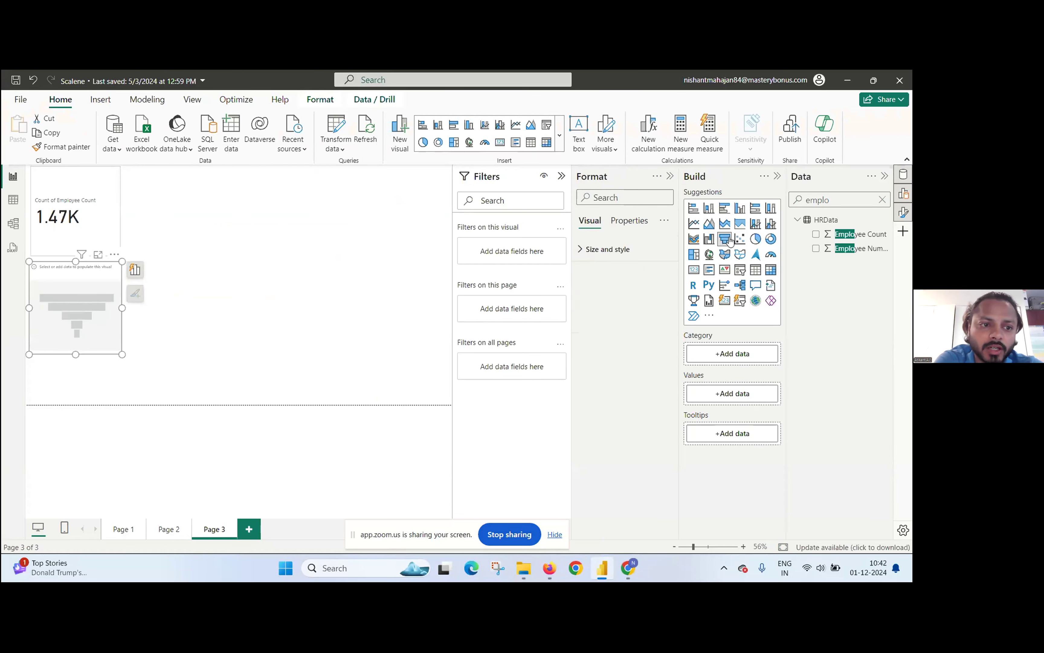
{"action": "left_click", "coordinate": [725, 301]}
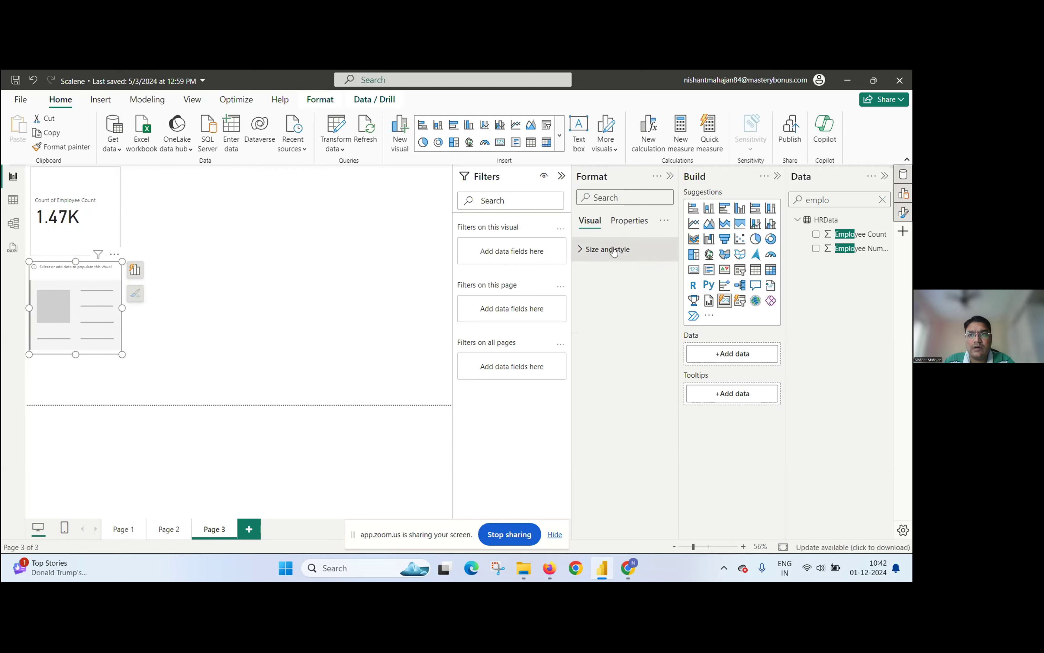
Step: Find the Job Role field and add it to the card visual that shows the employee count
{"action": "left_click", "coordinate": [107, 227]}
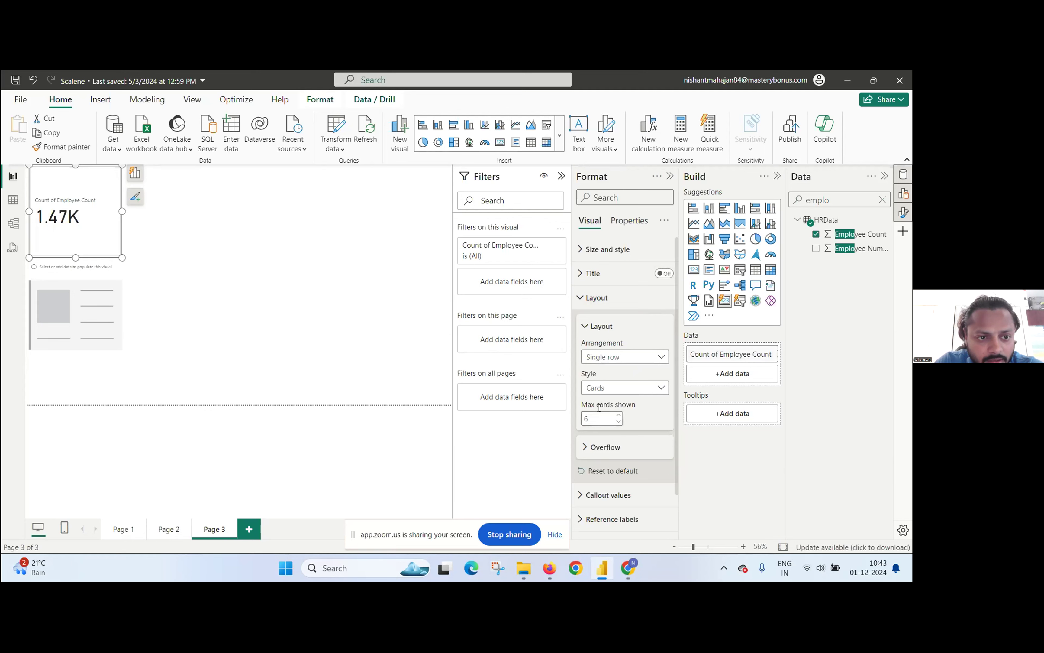
{"action": "left_click", "coordinate": [601, 422]}
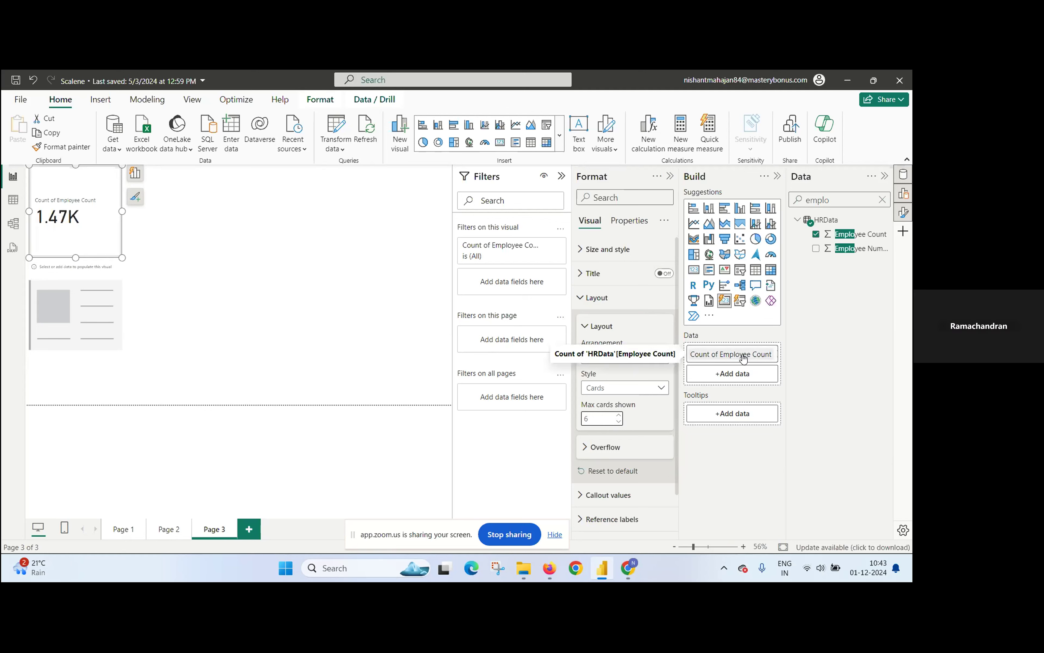
{"action": "left_click", "coordinate": [833, 203]}
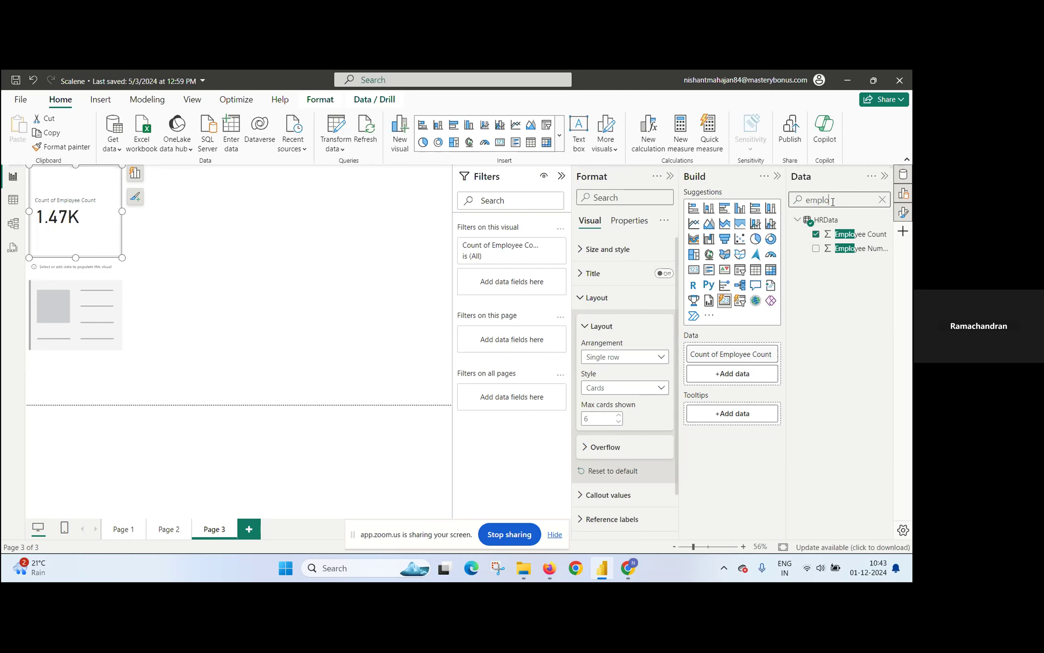
{"action": "key", "text": "BackSpace"}
{"action": "key", "text": "BackSpace"}
{"action": "key", "text": "BackSpace"}
{"action": "key", "text": "BackSpace"}
{"action": "key", "text": "BackSpace"}
{"action": "type", "text": "job role"}
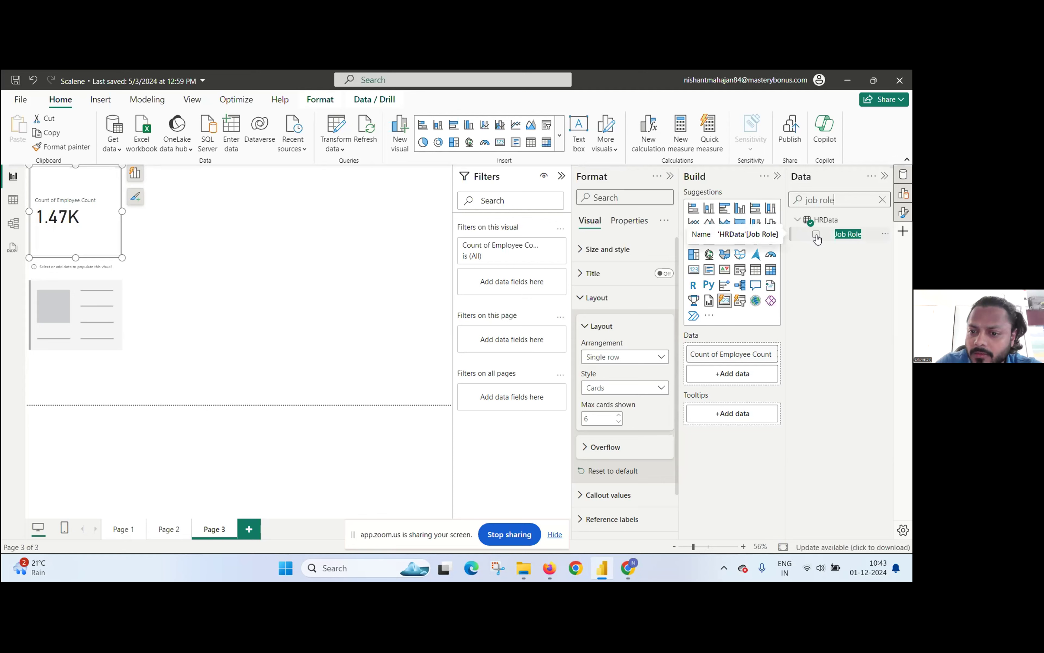
{"action": "left_click", "coordinate": [816, 234]}
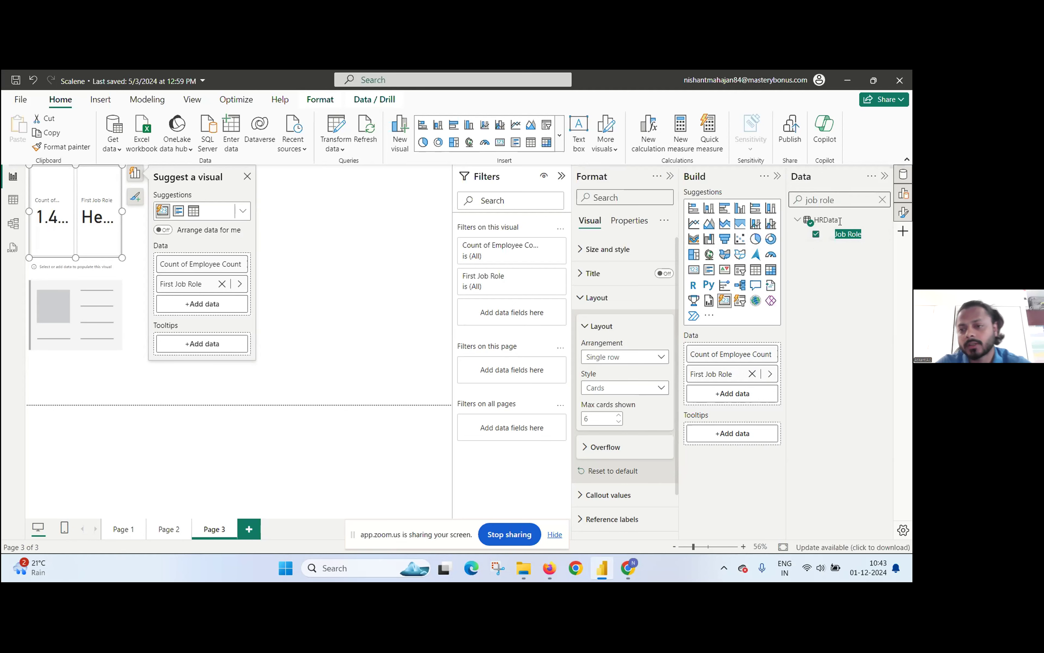
Step: Summarize Job Role by Count (Distinct) and widen the card visual so both values fit
{"action": "right_click", "coordinate": [727, 376]}
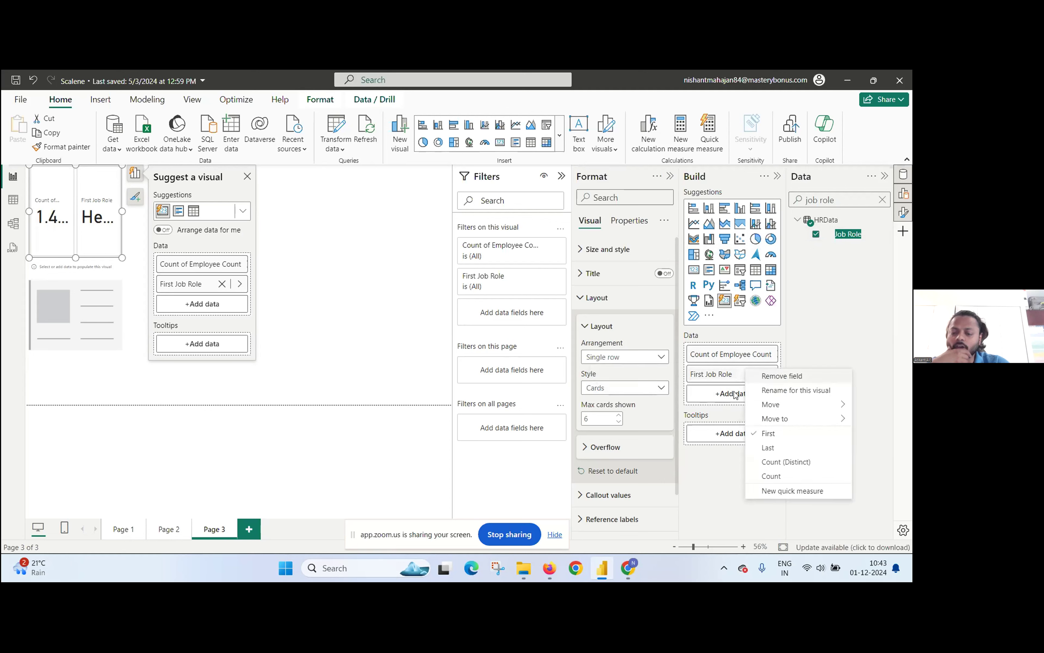
{"action": "left_click", "coordinate": [767, 463]}
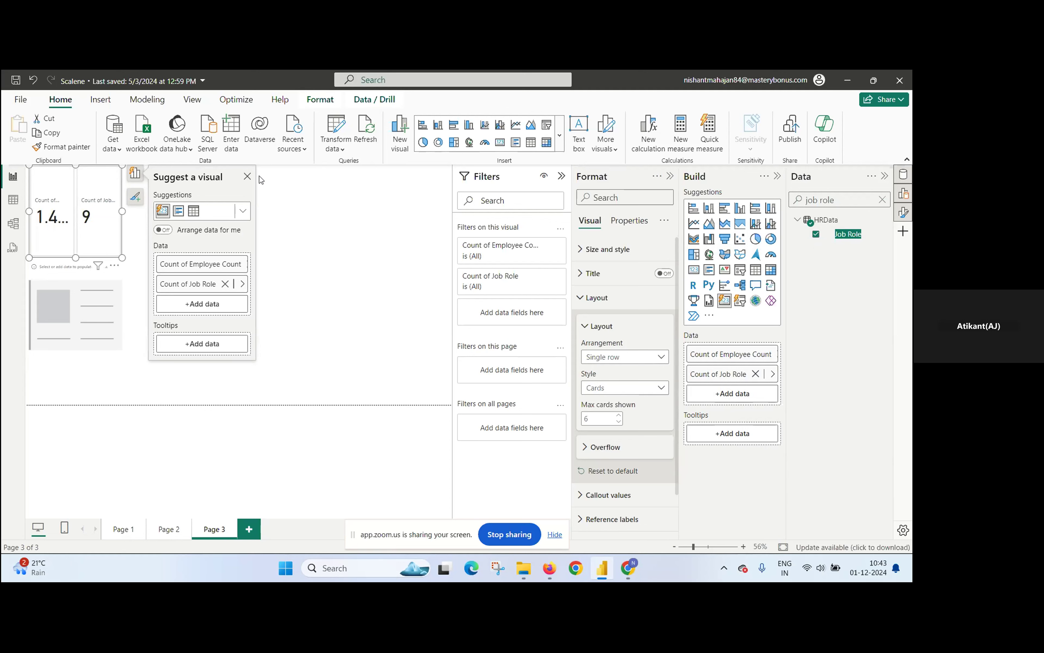
{"action": "left_click", "coordinate": [247, 177]}
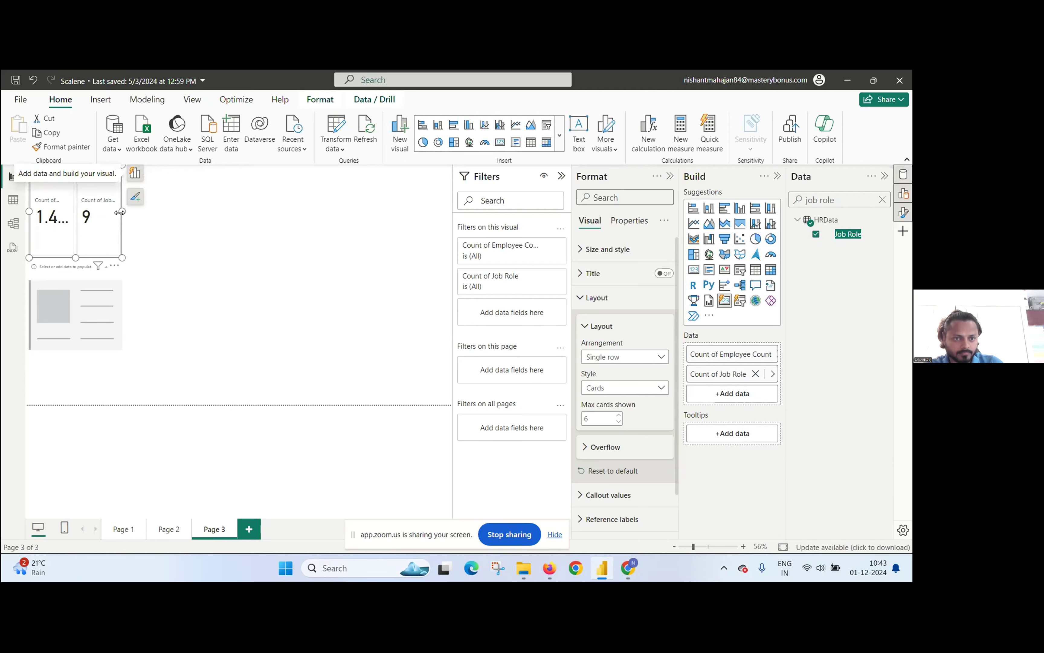
{"action": "left_click_drag", "start_coordinate": [122, 211], "coordinate": [156, 215]}
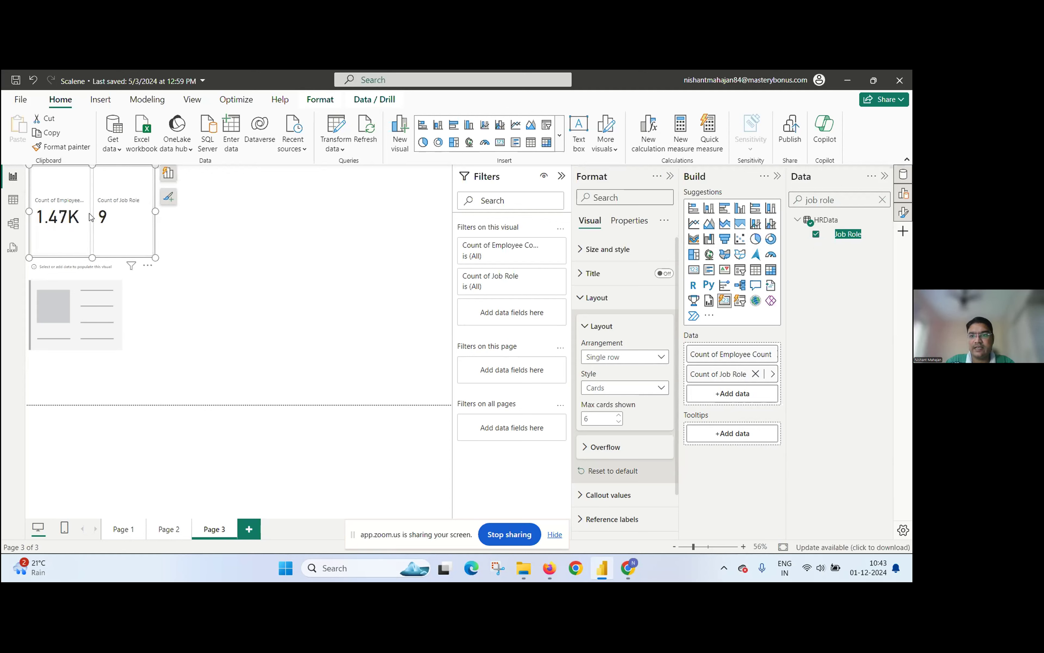
Step: Try summarizing Employee Count by Count (Distinct) in the card, and switch it back to Count
{"action": "right_click", "coordinate": [716, 358]}
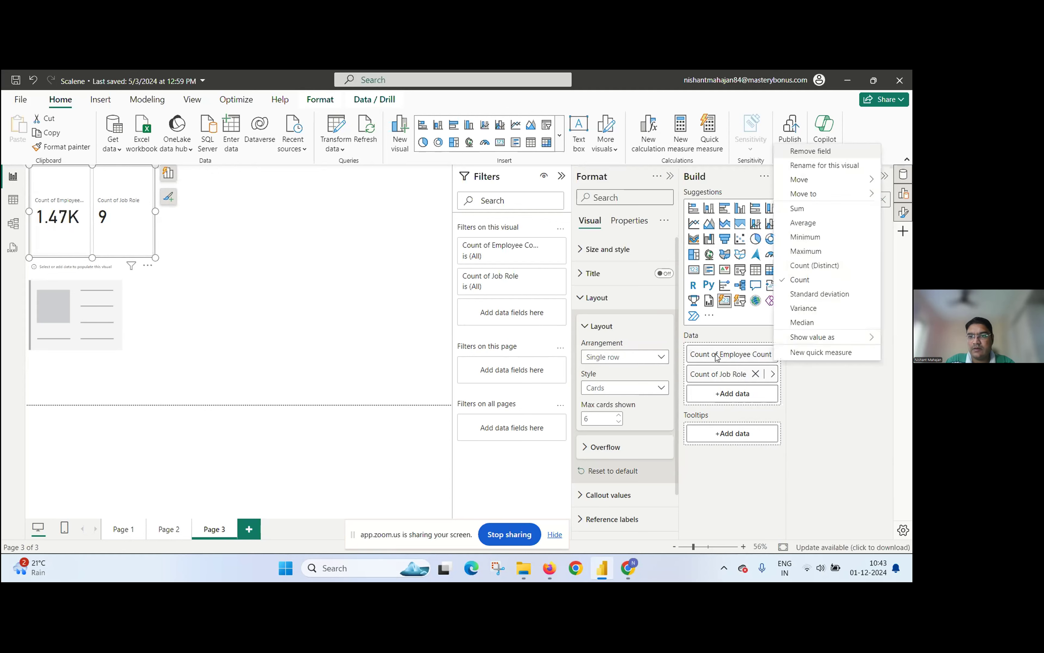
{"action": "left_click", "coordinate": [820, 268]}
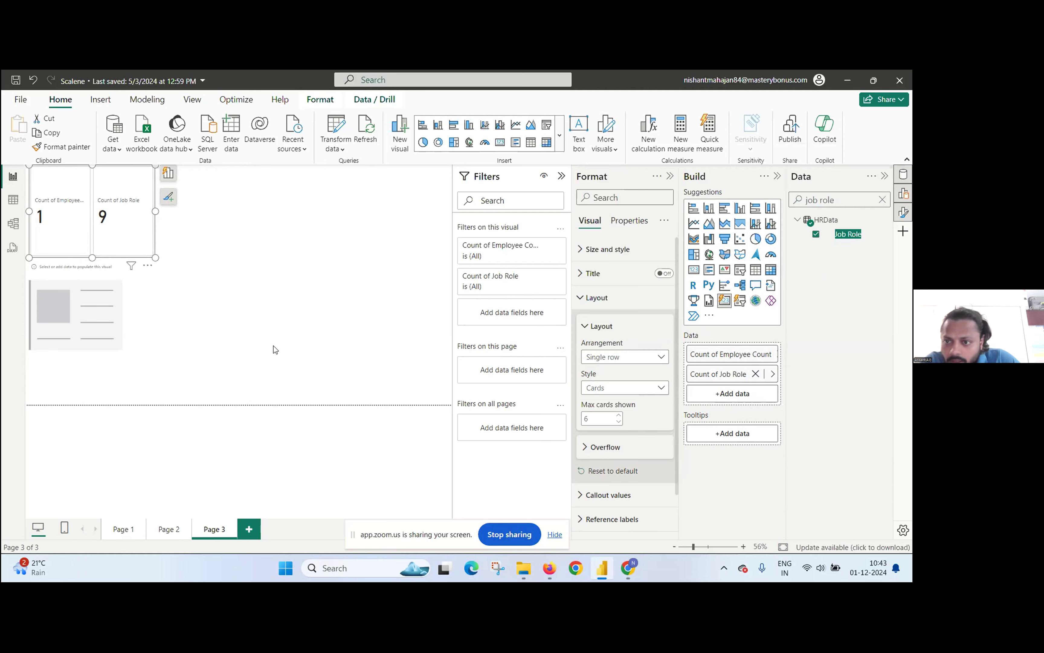
{"action": "right_click", "coordinate": [703, 355]}
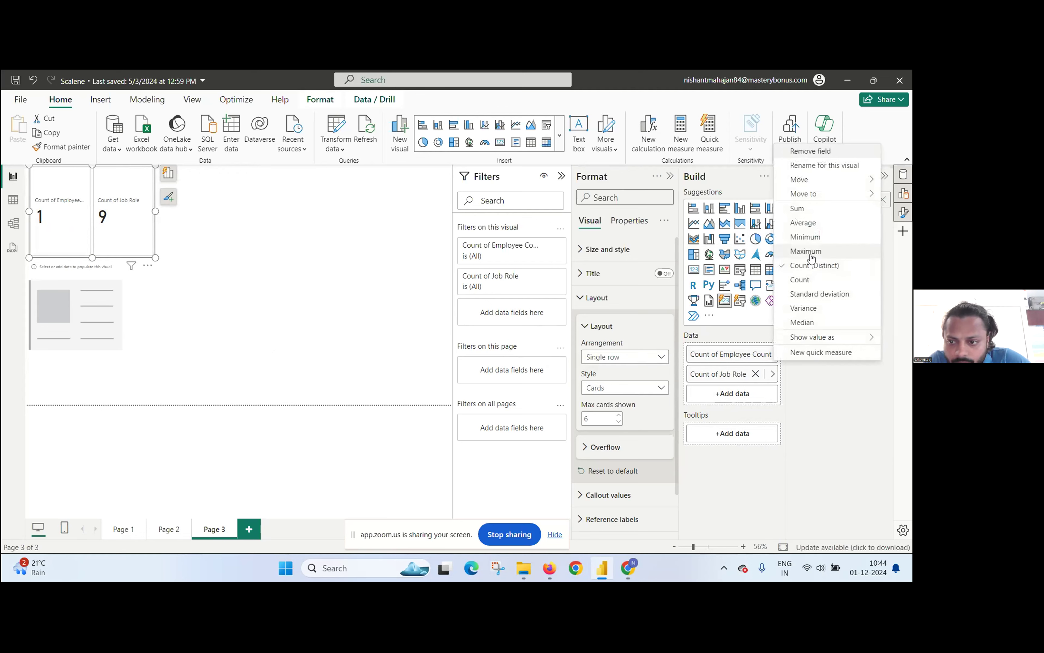
{"action": "left_click", "coordinate": [803, 279]}
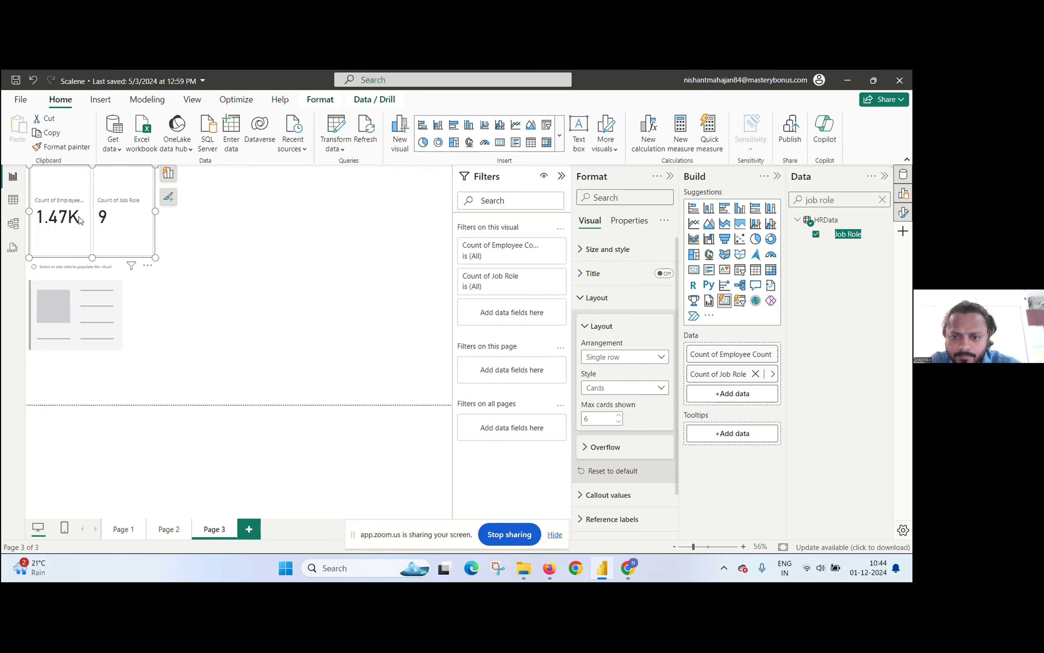
{"action": "right_click", "coordinate": [74, 208]}
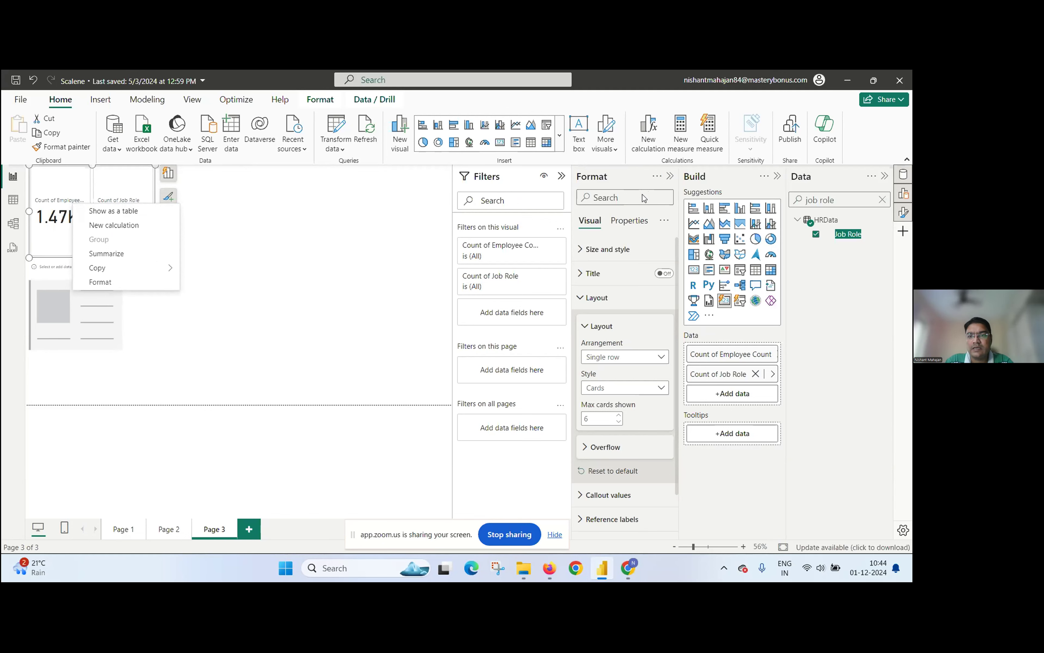
Step: Set the display units of the card's Count of Employee Count callout value to None
{"action": "left_click", "coordinate": [619, 496]}
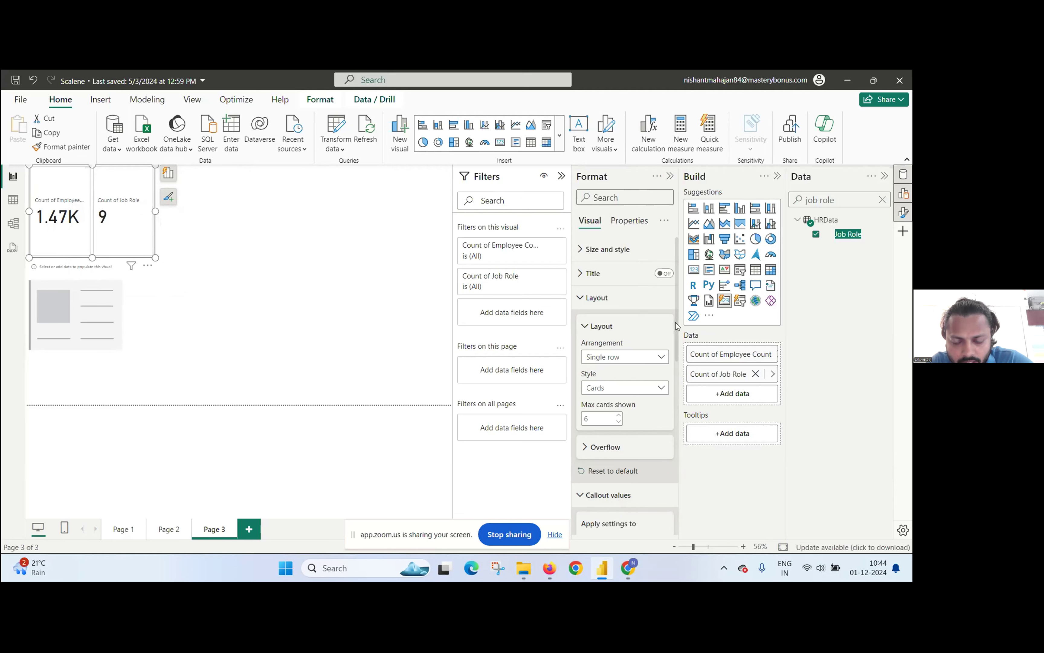
{"action": "left_click_drag", "start_coordinate": [678, 328], "coordinate": [698, 412]}
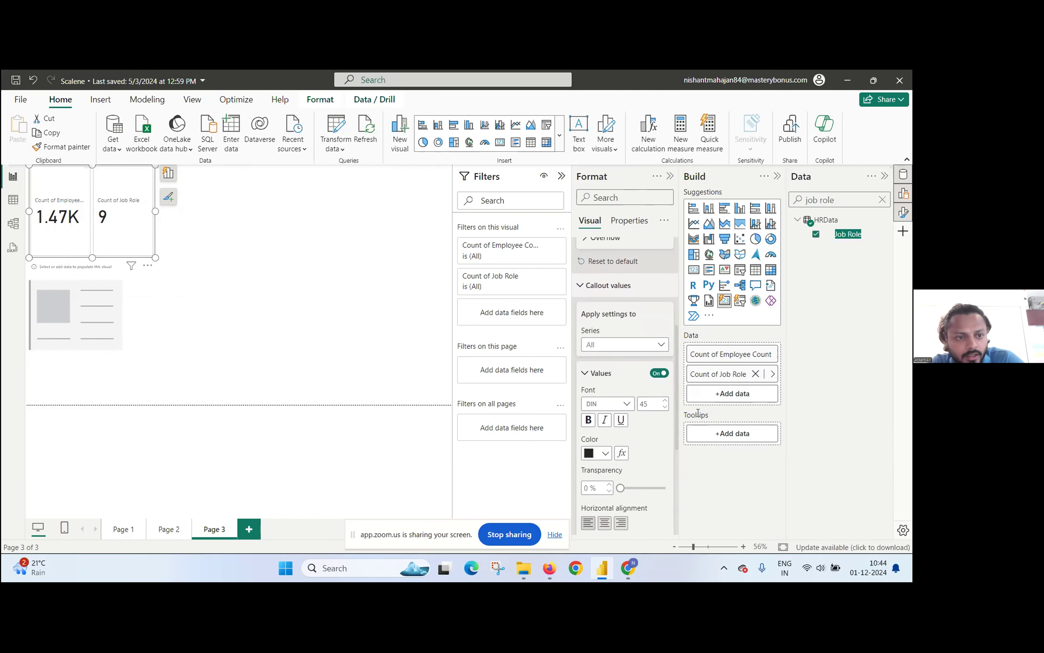
{"action": "left_click", "coordinate": [630, 346]}
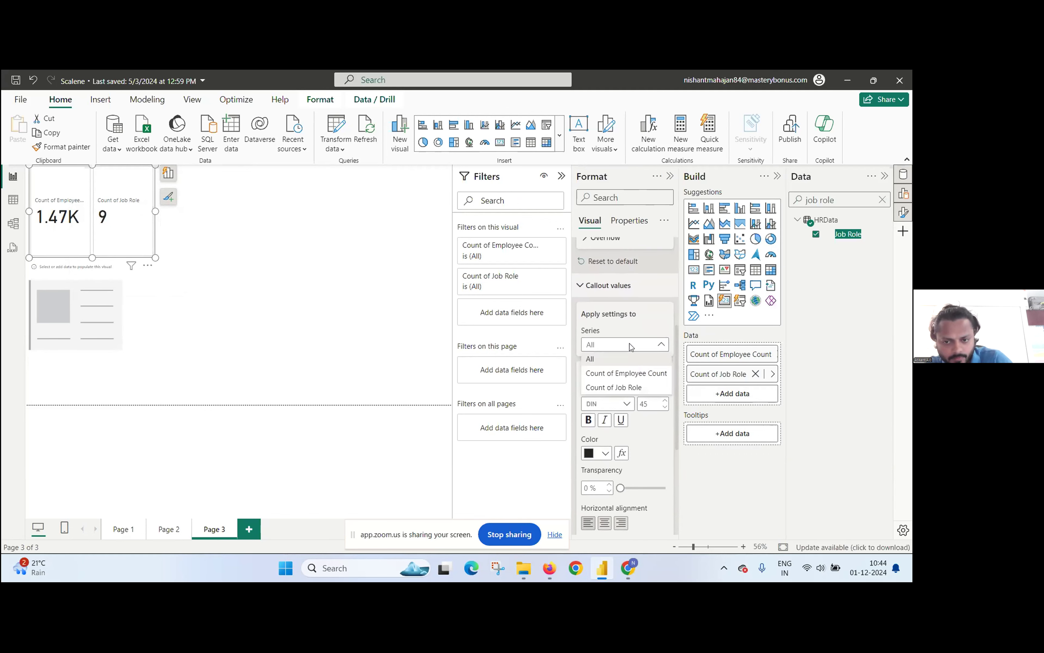
{"action": "left_click", "coordinate": [630, 374]}
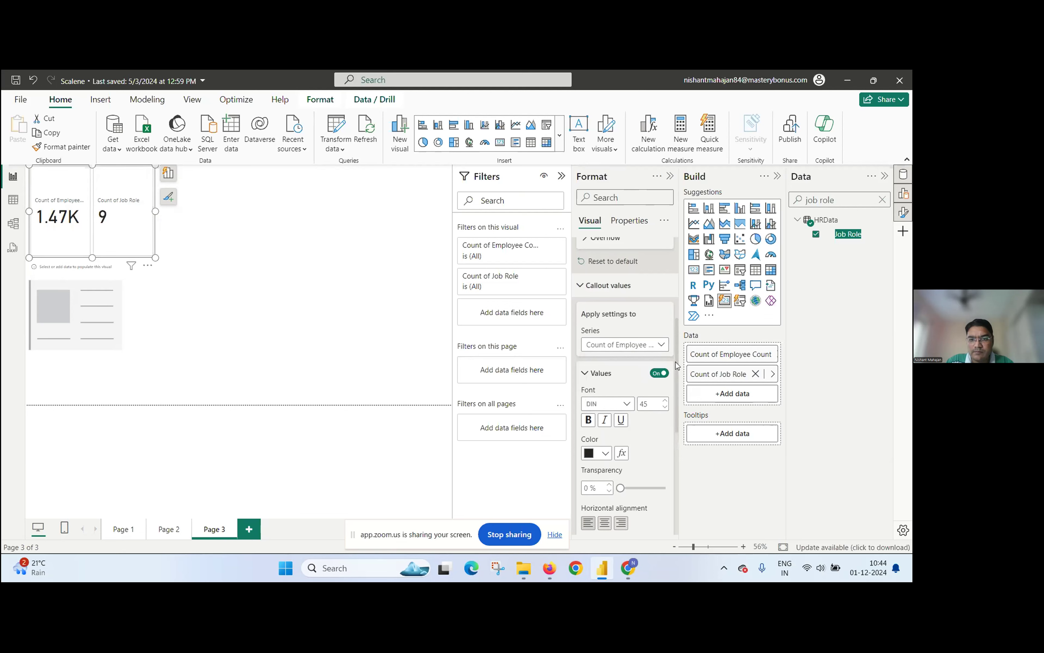
{"action": "scroll", "coordinate": [677, 366], "scroll_direction": "down", "scroll_amount": 4}
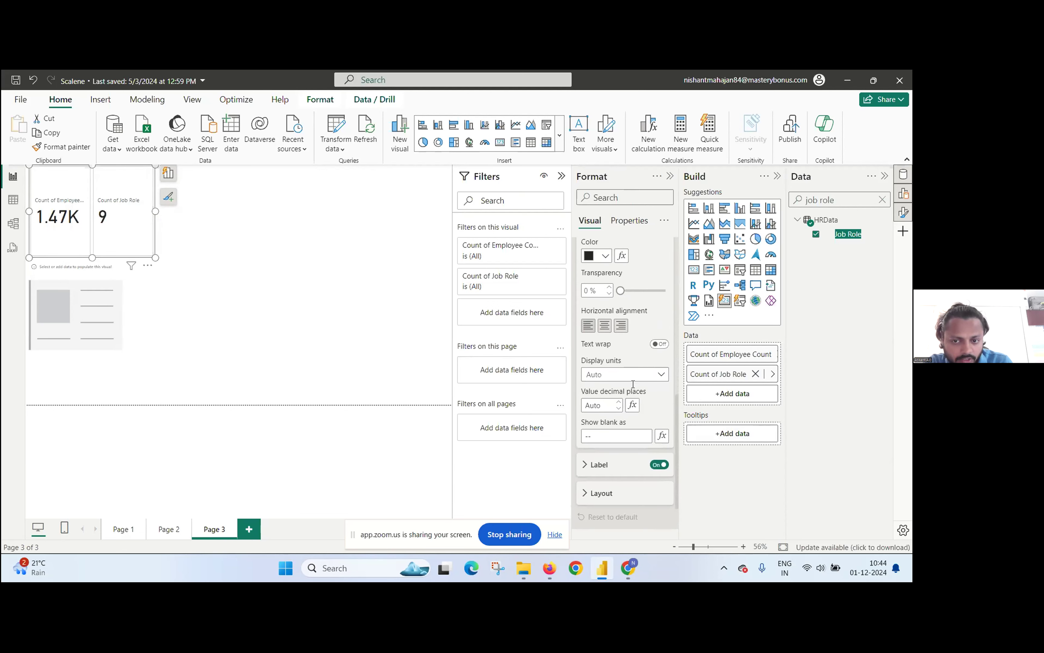
{"action": "left_click", "coordinate": [630, 375]}
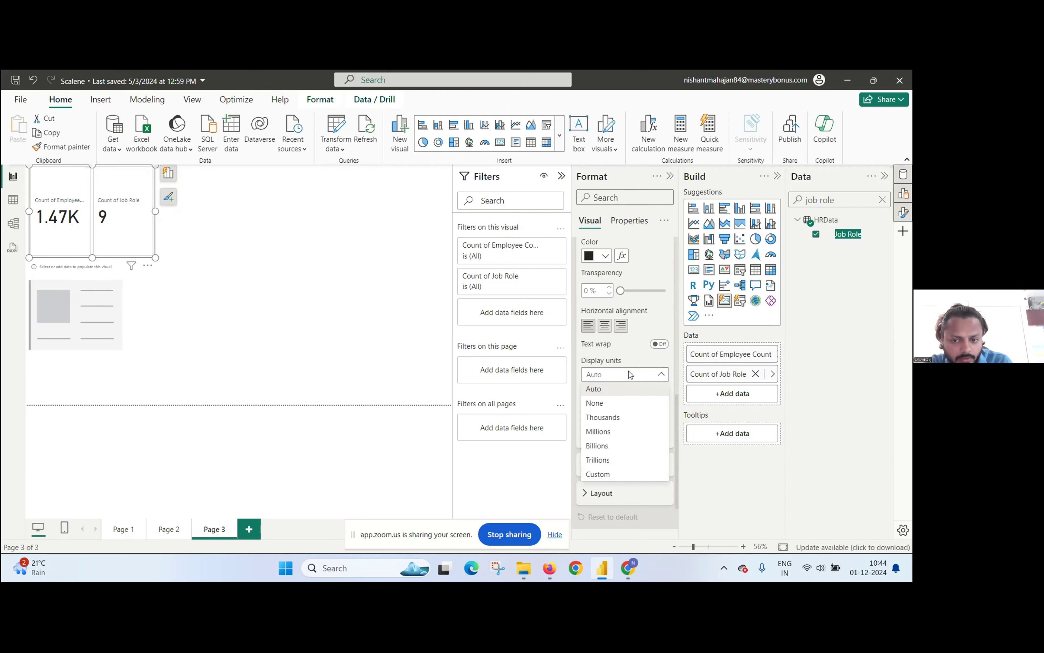
{"action": "left_click", "coordinate": [620, 405]}
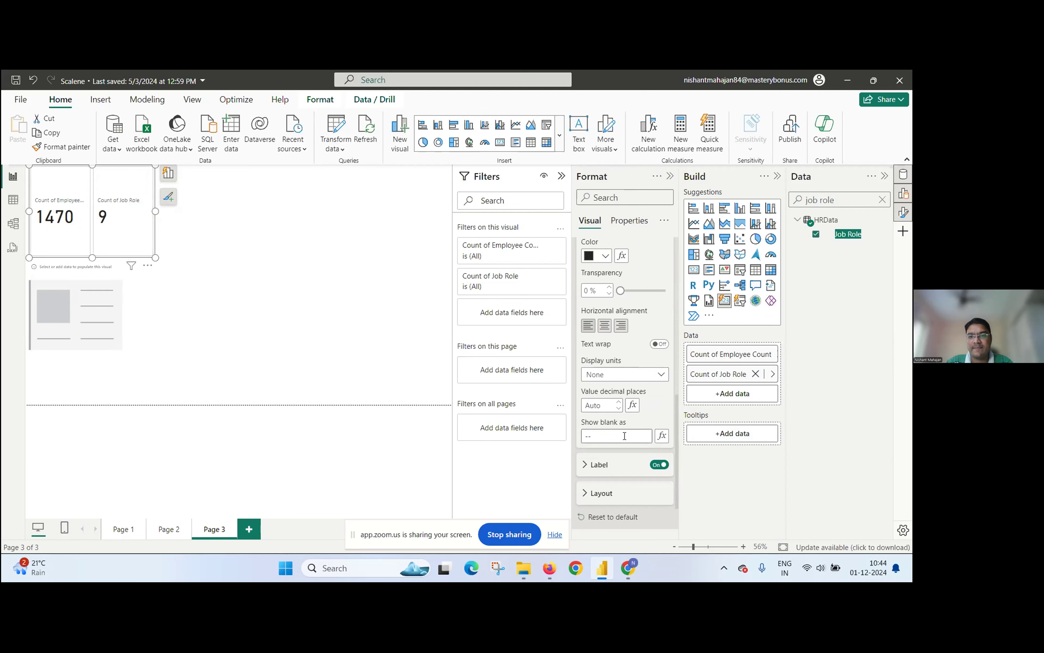
Step: Color the Count of Employee Count callout value dark blue
{"action": "left_click_drag", "start_coordinate": [677, 404], "coordinate": [666, 301]}
{"action": "scroll", "coordinate": [662, 277], "scroll_direction": "up", "scroll_amount": 5}
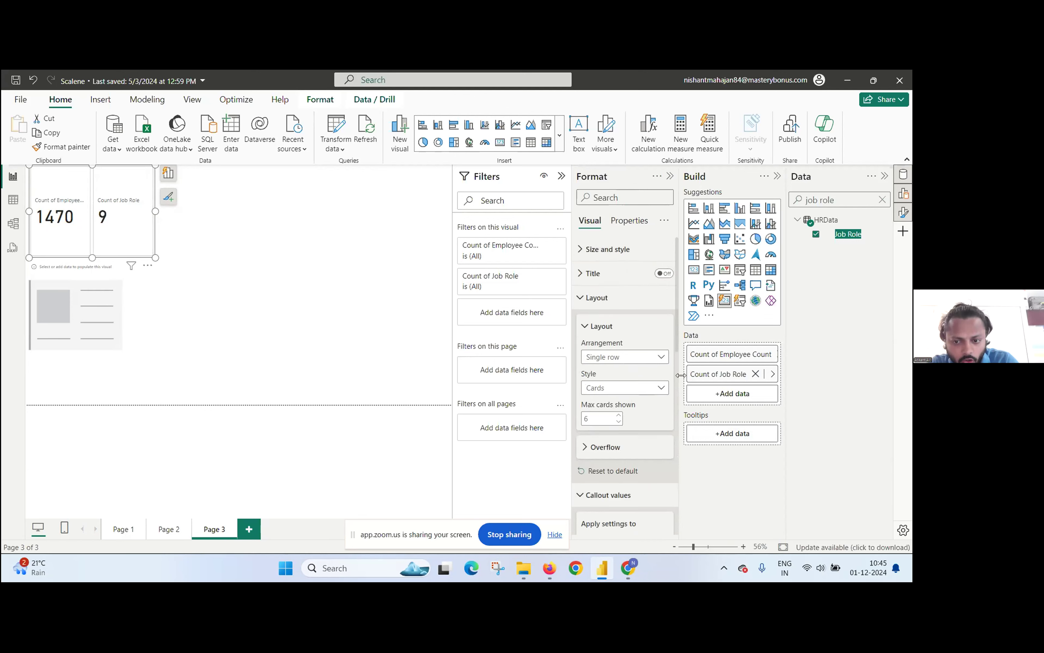
{"action": "left_click_drag", "start_coordinate": [677, 339], "coordinate": [700, 457]}
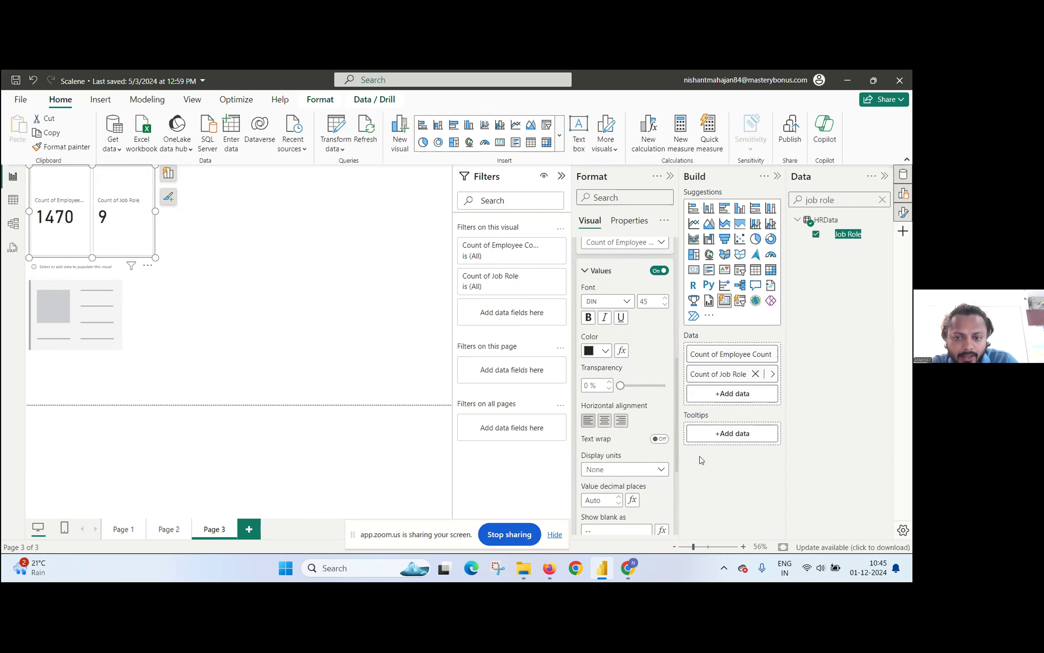
{"action": "left_click", "coordinate": [606, 351]}
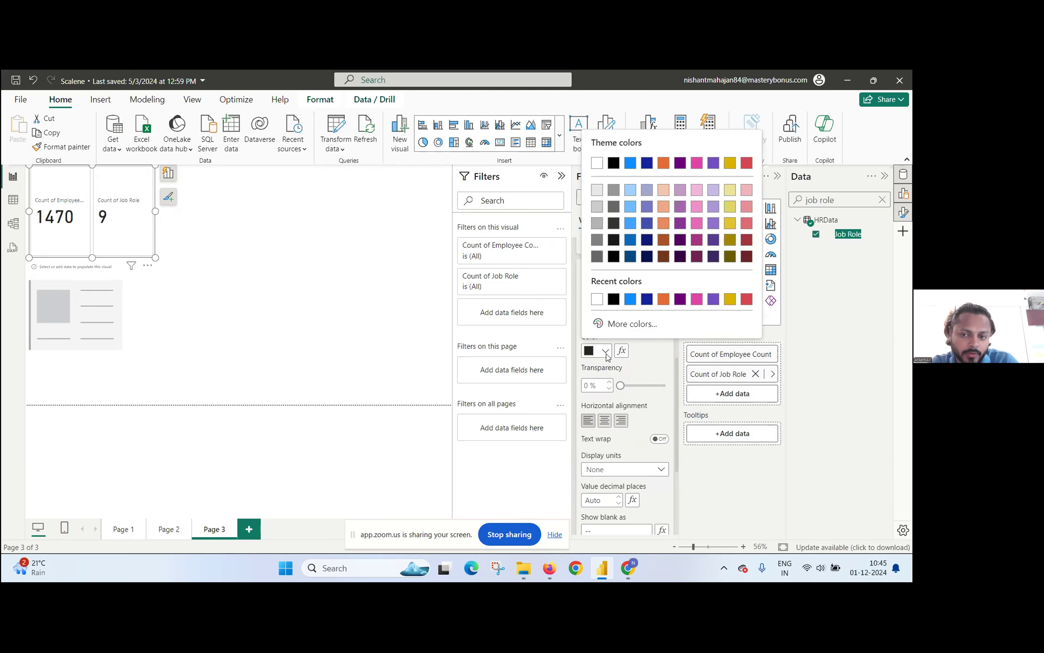
{"action": "left_click", "coordinate": [647, 299]}
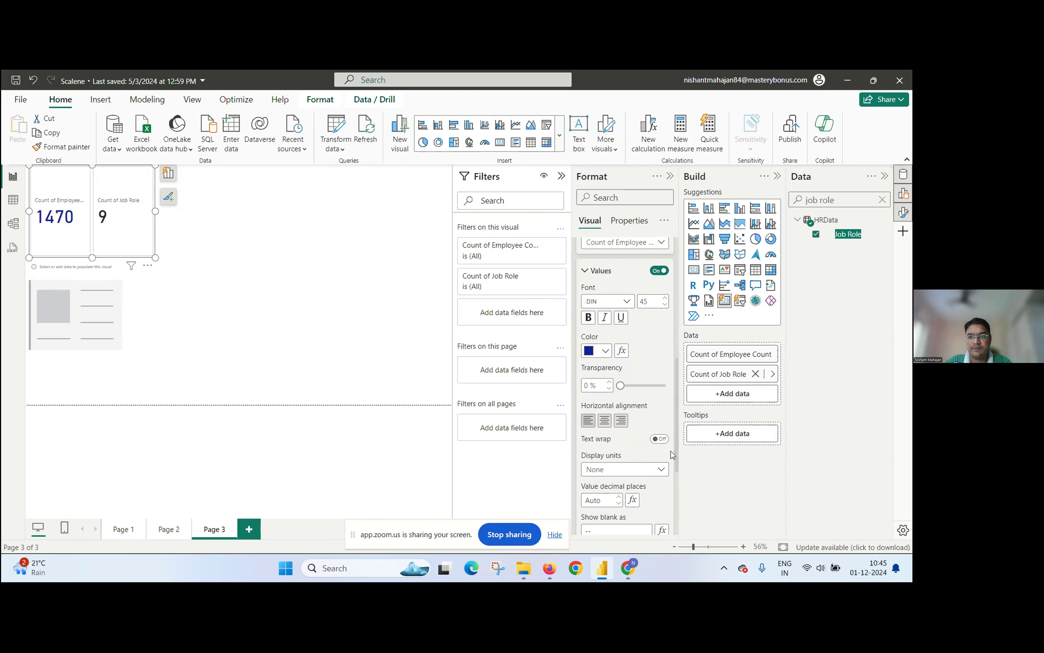
{"action": "left_click_drag", "start_coordinate": [676, 376], "coordinate": [672, 248]}
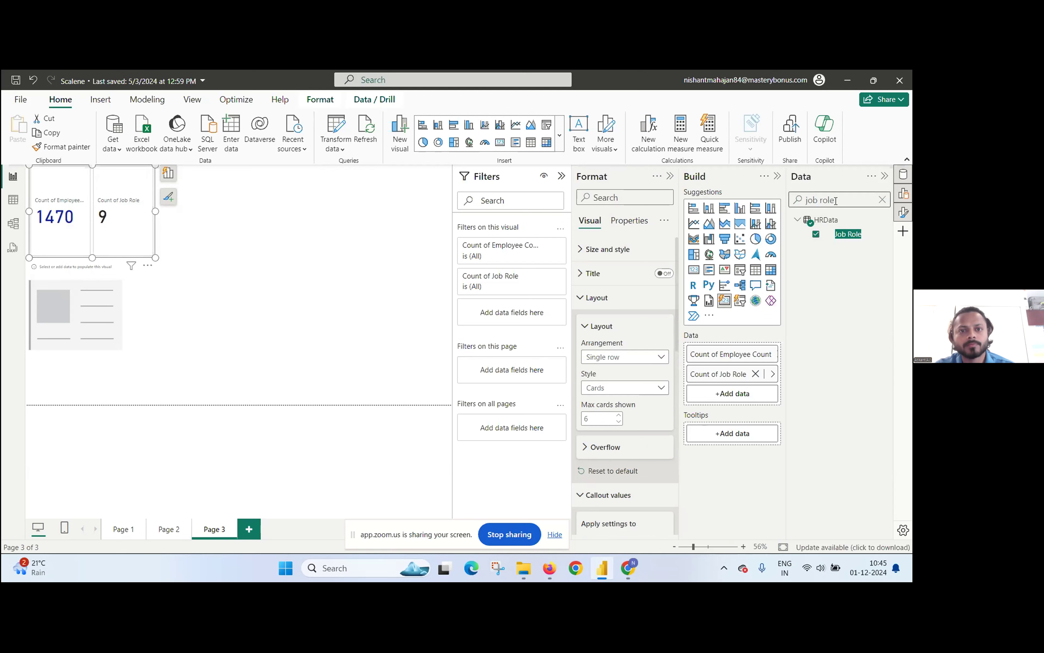
Step: Stop the Zoom screen share of the Scalene report
{"action": "left_click_drag", "start_coordinate": [835, 199], "coordinate": [793, 211]}
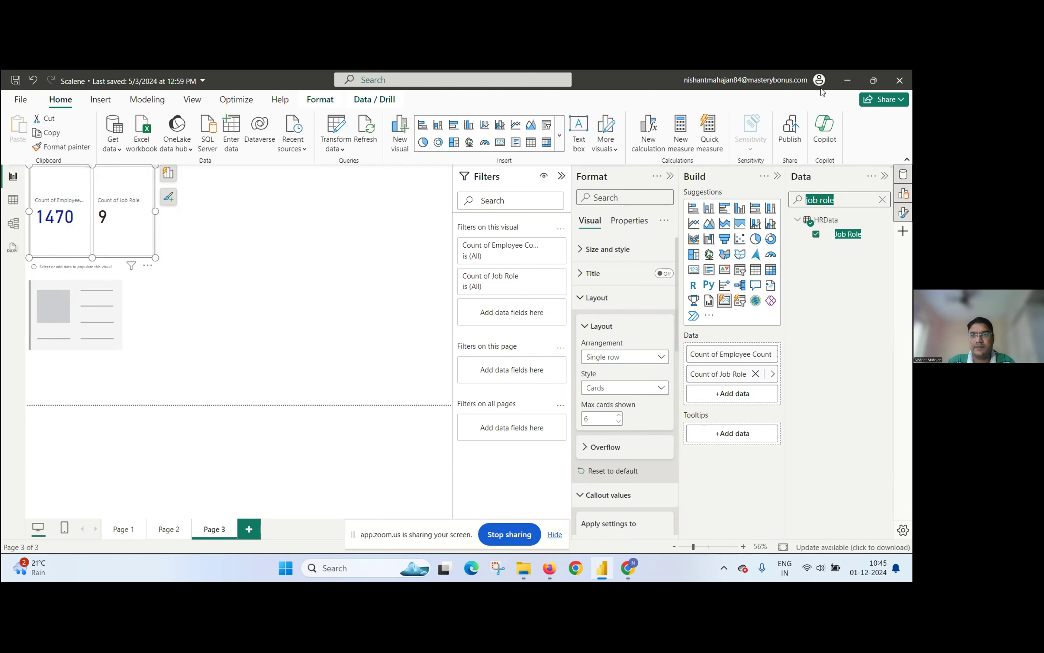
{"action": "left_click", "coordinate": [502, 537]}
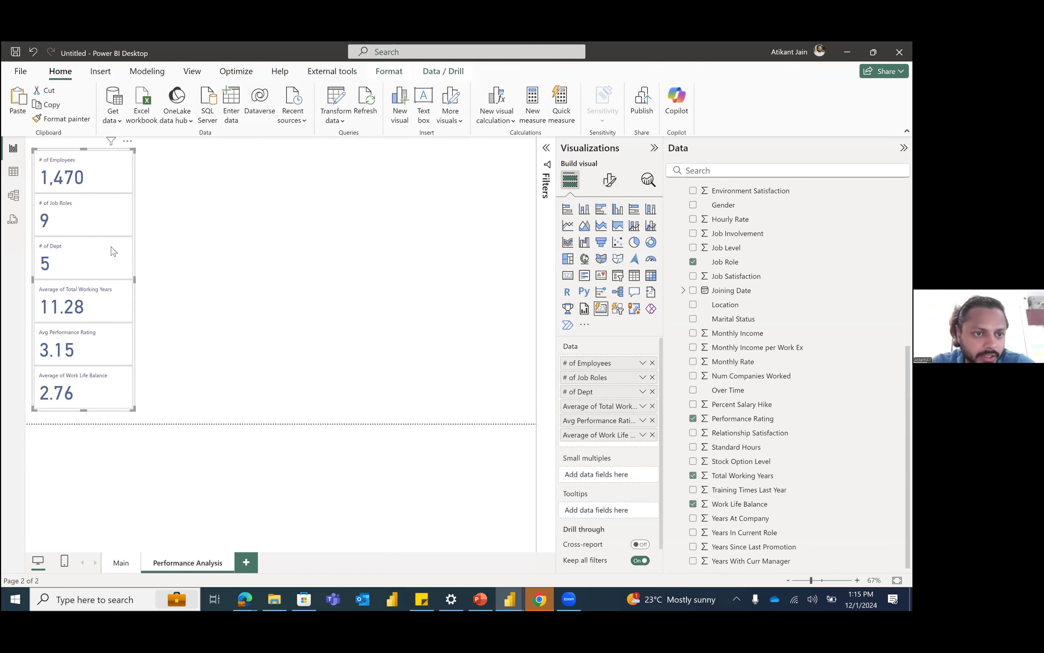
Step: Arrange the Performance Analysis card in a single row and reshape it into a wide, low strip along the page's upper edge
{"action": "left_click", "coordinate": [610, 180]}
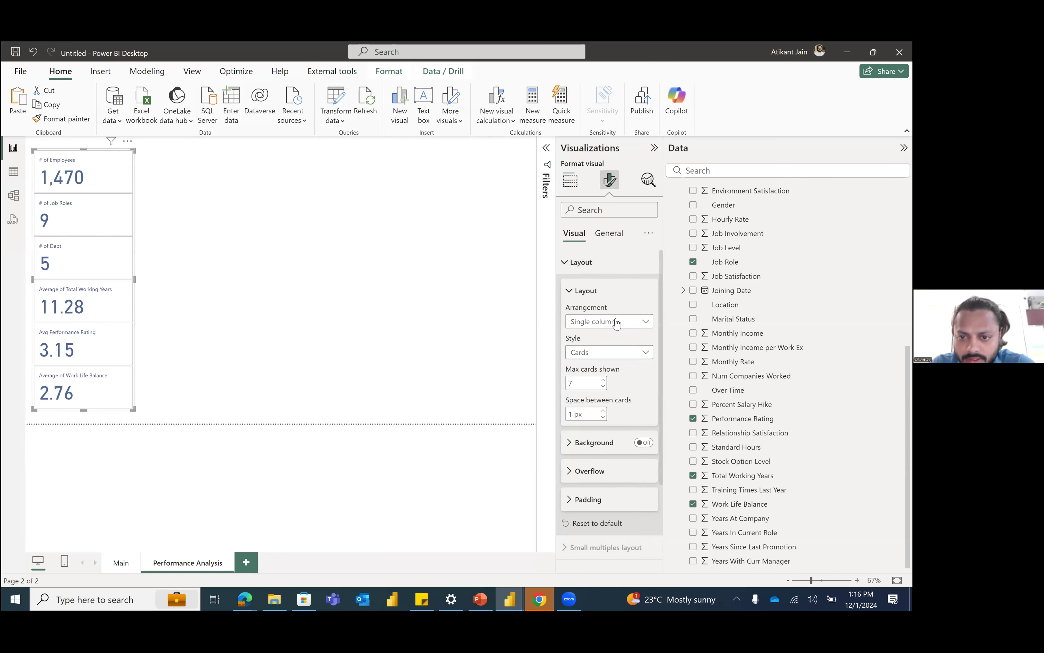
{"action": "left_click", "coordinate": [612, 321]}
{"action": "left_click", "coordinate": [586, 347]}
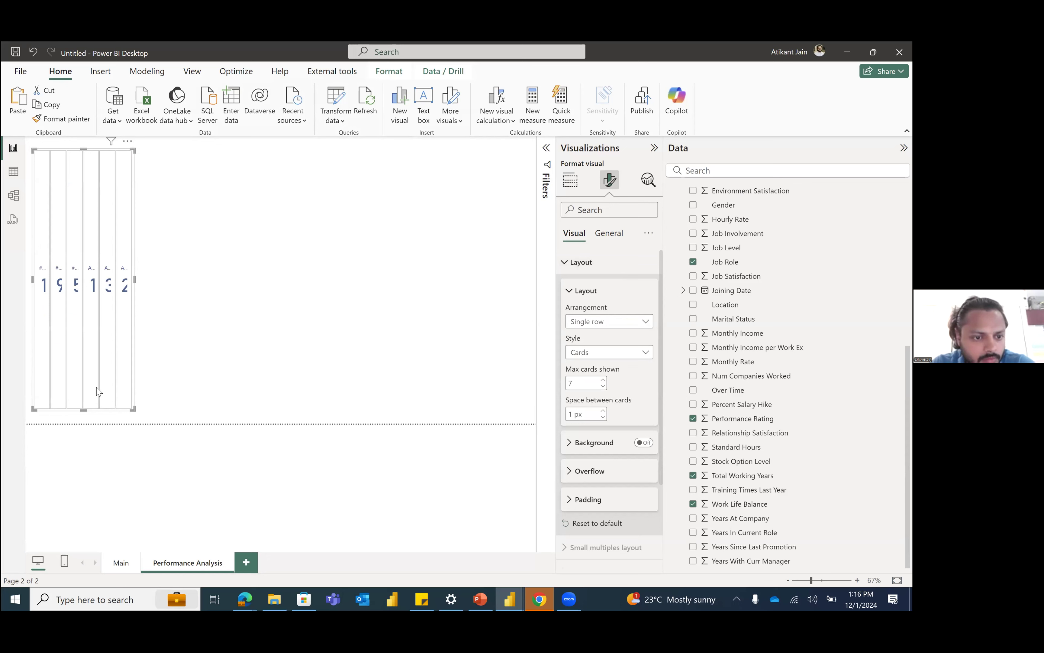
{"action": "left_click_drag", "start_coordinate": [134, 410], "coordinate": [533, 193]}
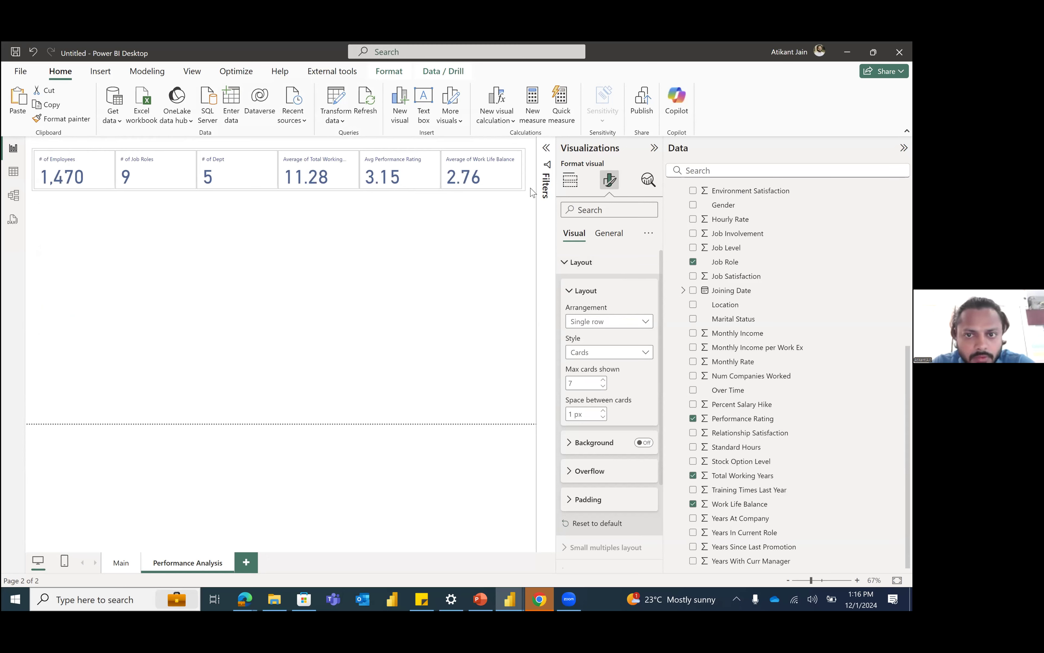
{"action": "left_click", "coordinate": [228, 253]}
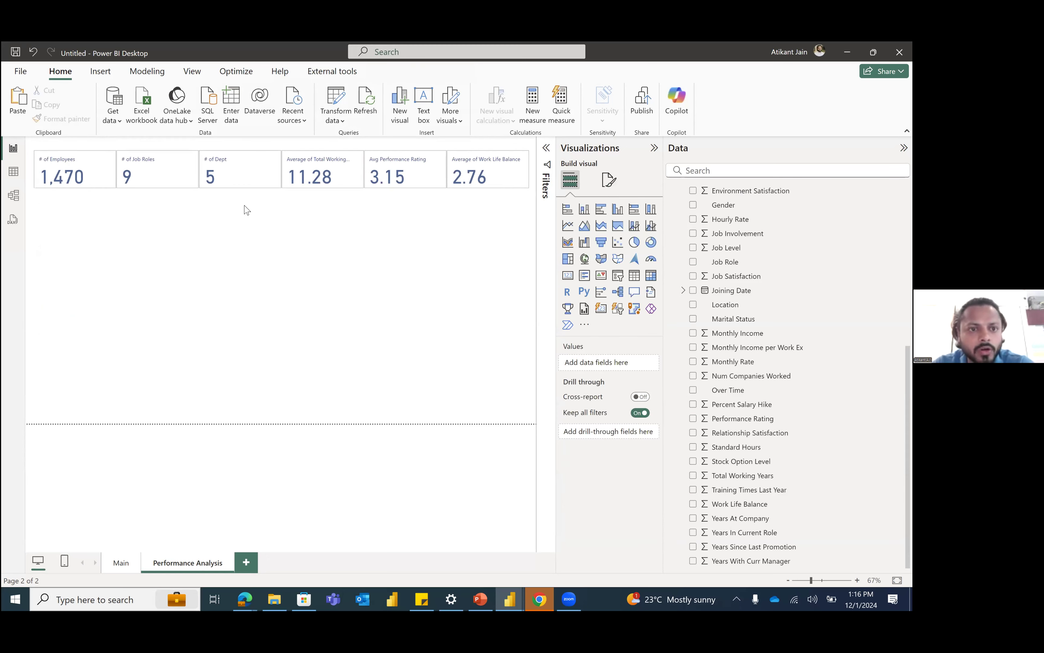
{"action": "left_click_drag", "start_coordinate": [279, 177], "coordinate": [278, 174]}
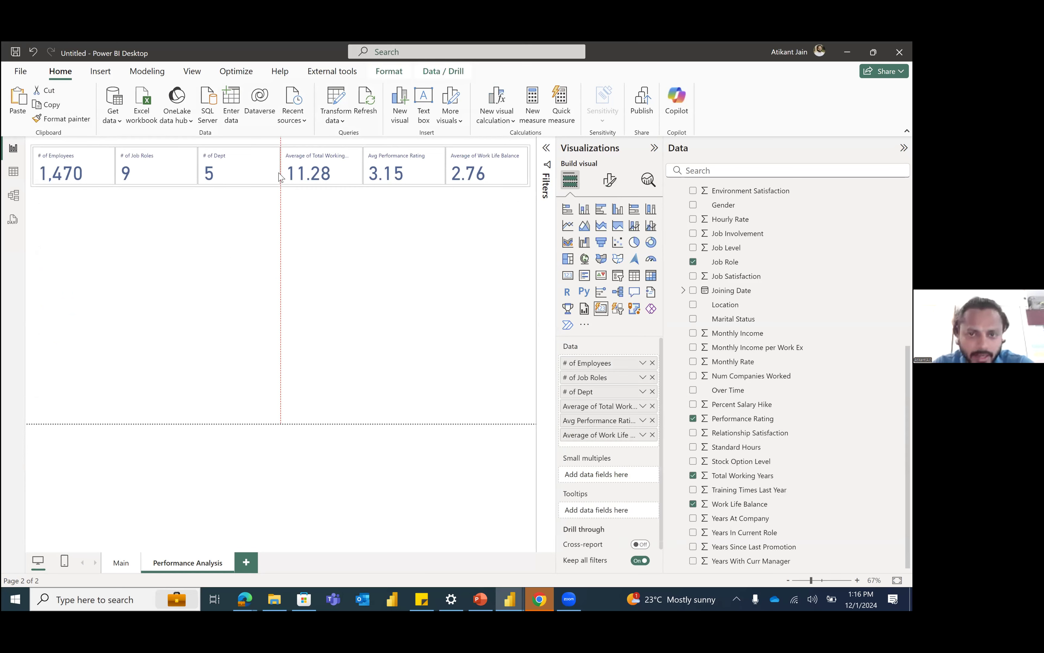
{"action": "left_click", "coordinate": [372, 243]}
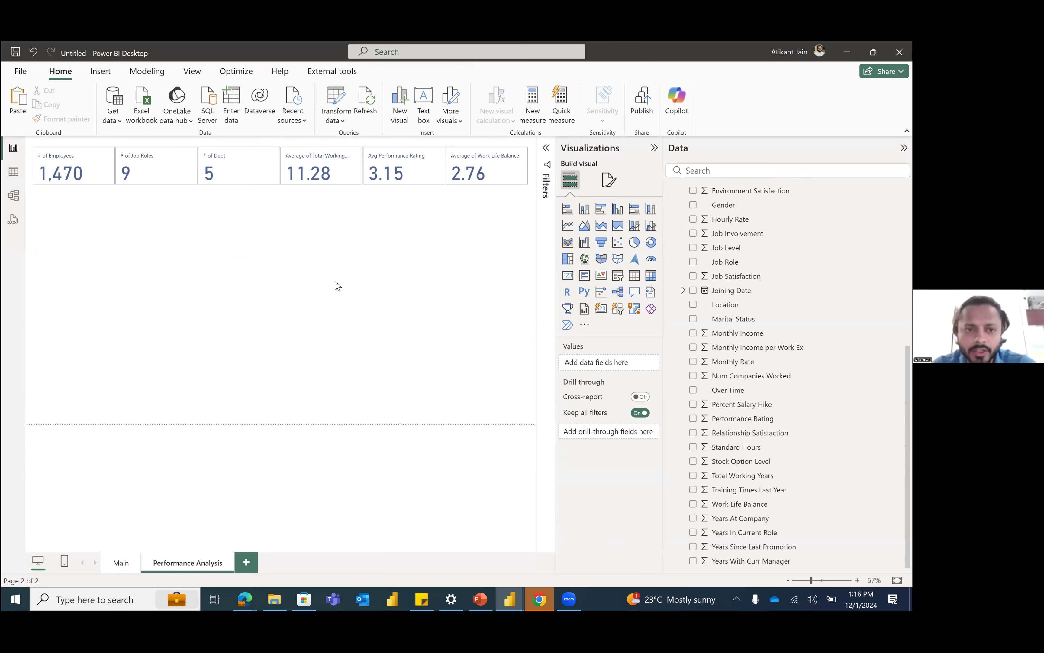
{"action": "left_click", "coordinate": [77, 211]}
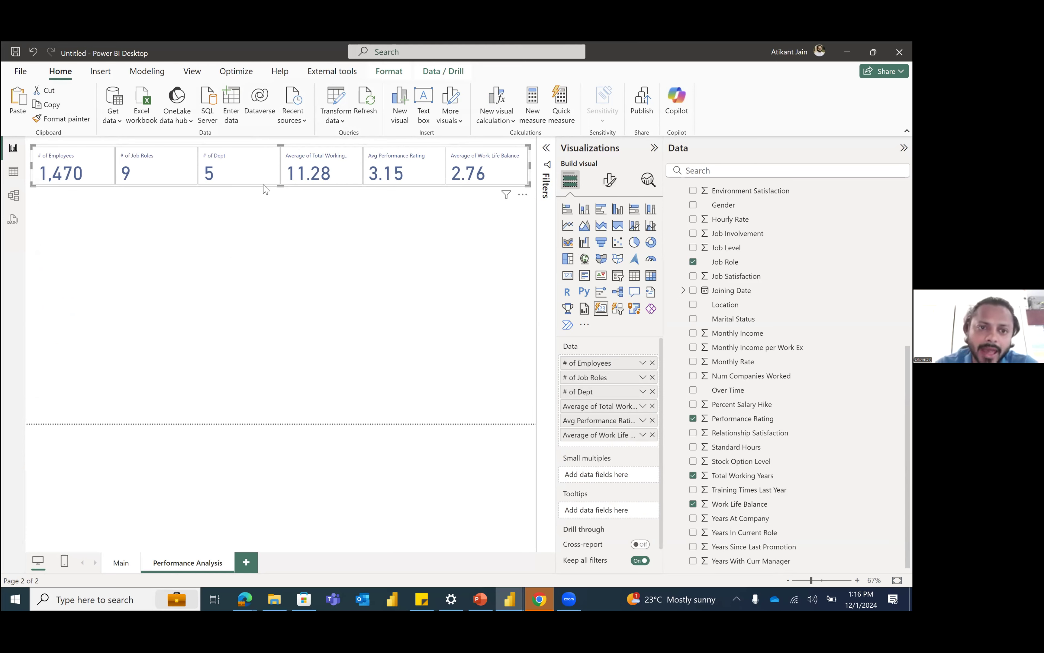
{"action": "left_click", "coordinate": [261, 203]}
{"action": "left_click", "coordinate": [303, 201]}
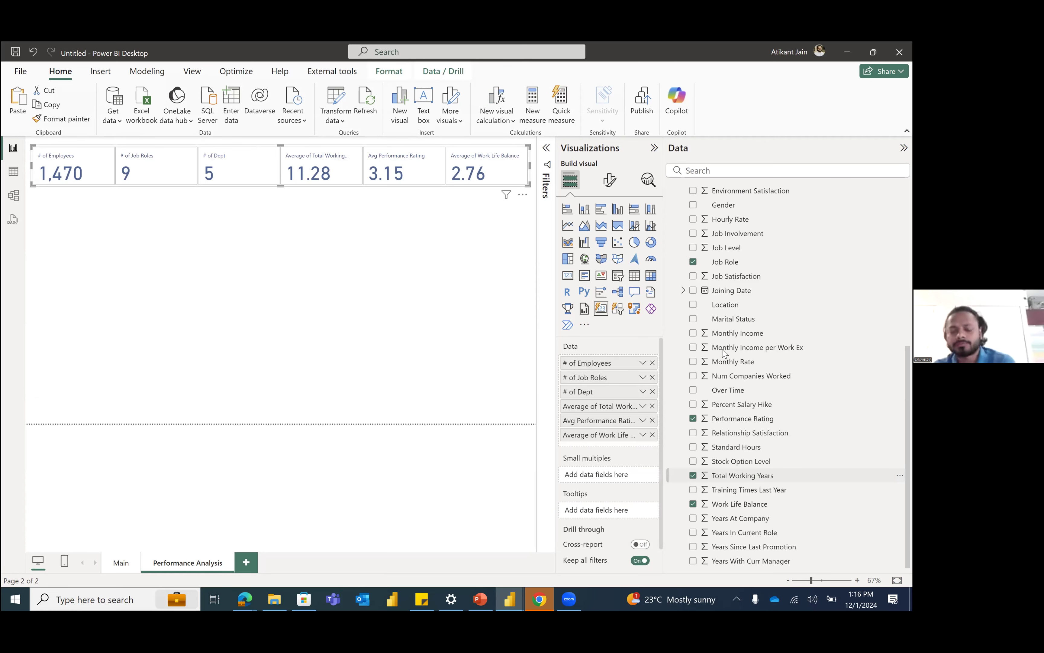
{"action": "left_click", "coordinate": [242, 256]}
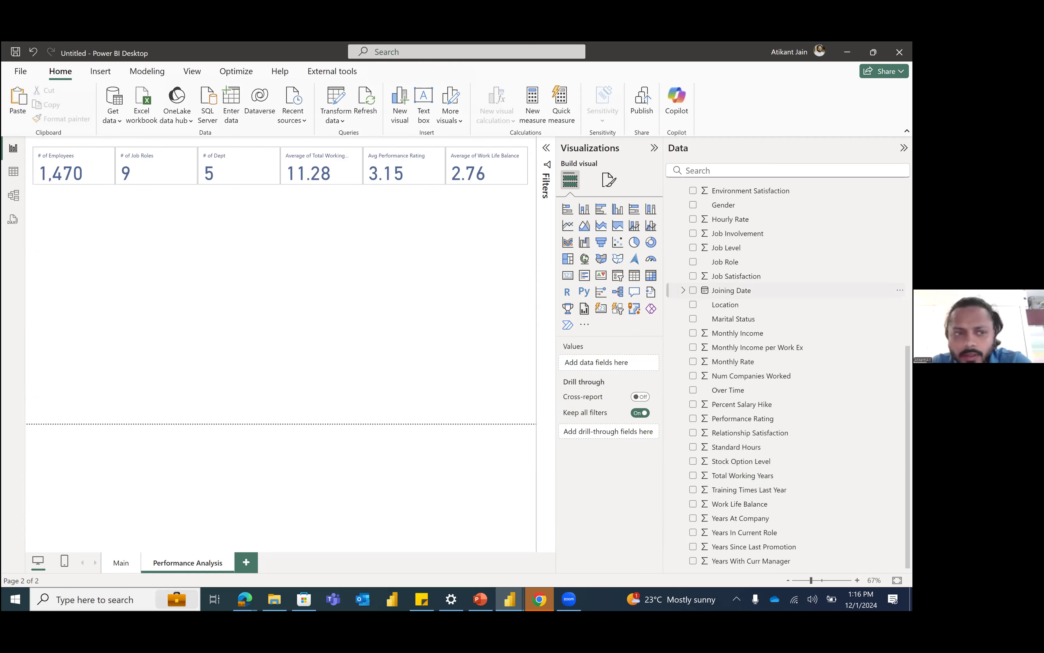
Step: Examine the last columns of the Base table's data, from Age Group through Column39–Column45 to DimLocation
{"action": "left_click", "coordinate": [9, 172]}
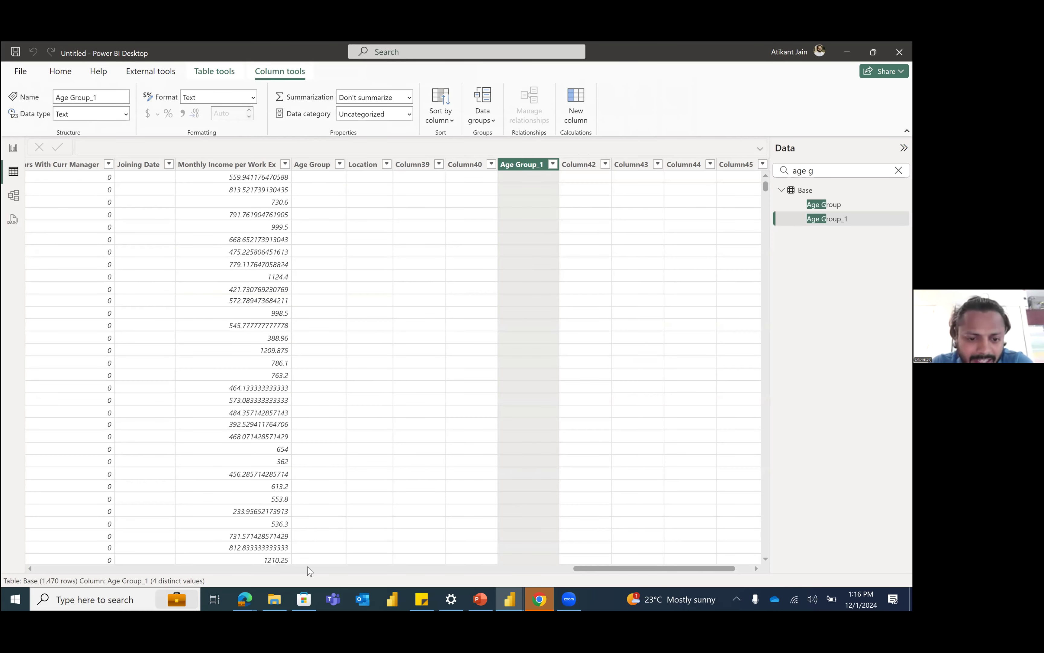
{"action": "left_click_drag", "start_coordinate": [307, 566], "coordinate": [73, 559]}
{"action": "left_click_drag", "start_coordinate": [577, 564], "coordinate": [669, 565]}
{"action": "left_click", "coordinate": [248, 167]}
{"action": "left_click", "coordinate": [338, 168]}
{"action": "left_click", "coordinate": [393, 169]}
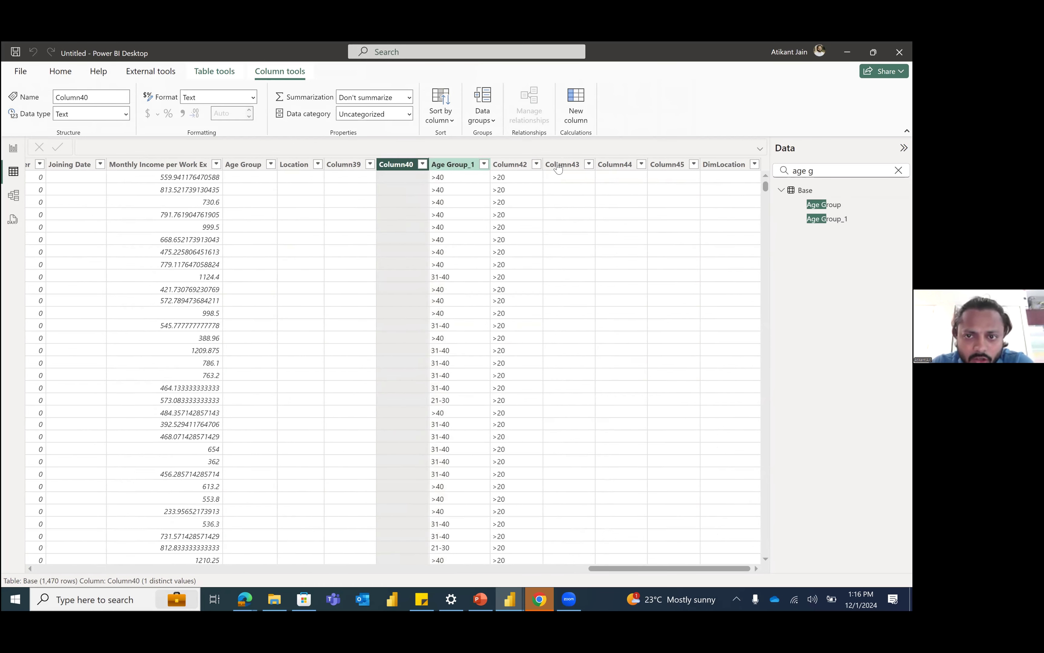
{"action": "left_click", "coordinate": [621, 166]}
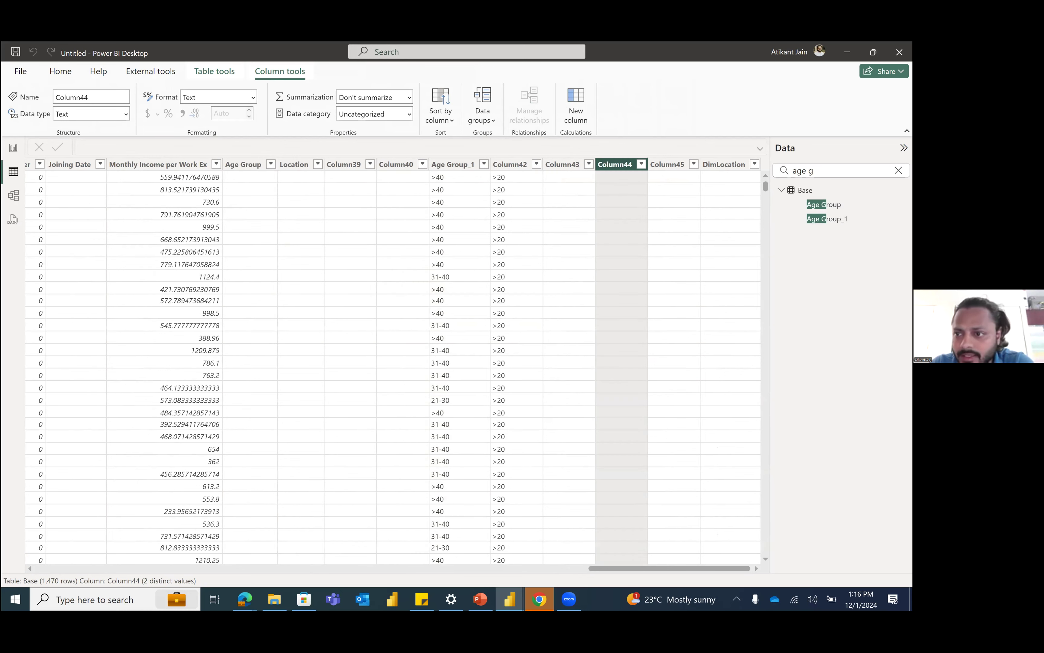
{"action": "left_click", "coordinate": [723, 166]}
Step: Clear the field search and expand the Base table to list all its fields
{"action": "key", "text": "BackSpace"}
{"action": "key", "text": "BackSpace"}
{"action": "key", "text": "BackSpace"}
{"action": "key", "text": "BackSpace"}
{"action": "key", "text": "BackSpace"}
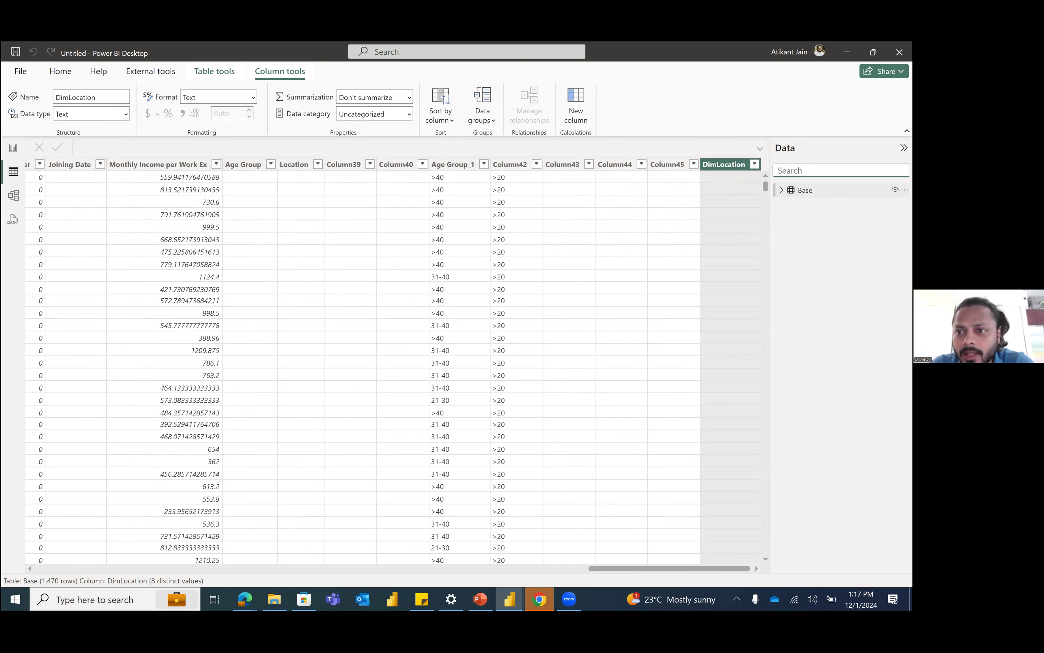
{"action": "left_click", "coordinate": [781, 190]}
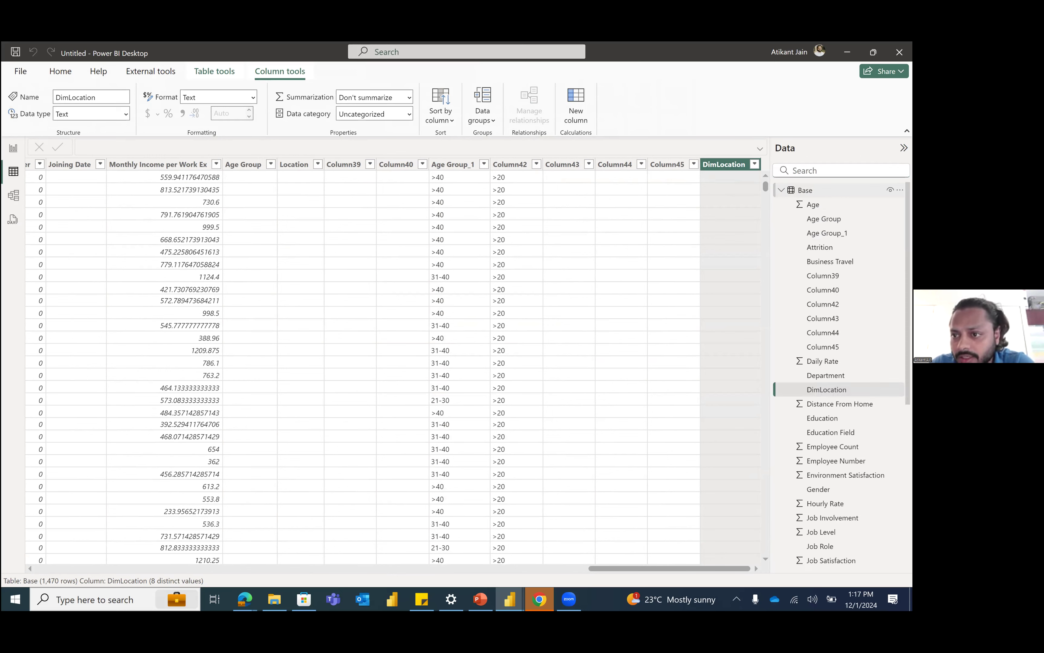
Step: Open the Base table's query in Power Query Editor and refresh its outdated data preview
{"action": "left_click", "coordinate": [805, 190]}
{"action": "right_click", "coordinate": [803, 190]}
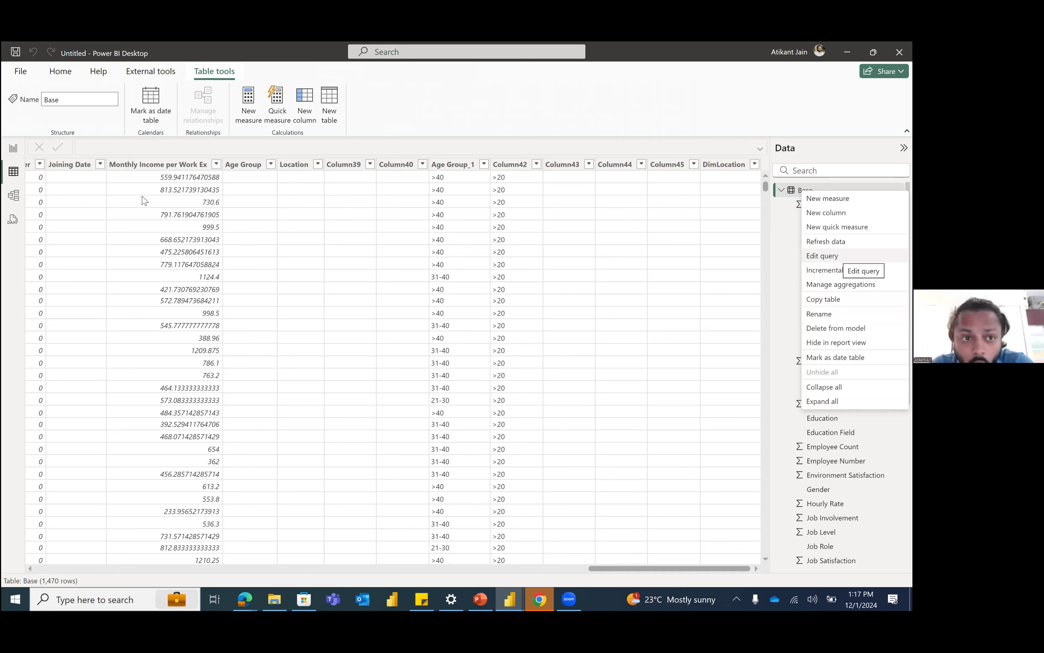
{"action": "left_click", "coordinate": [73, 76]}
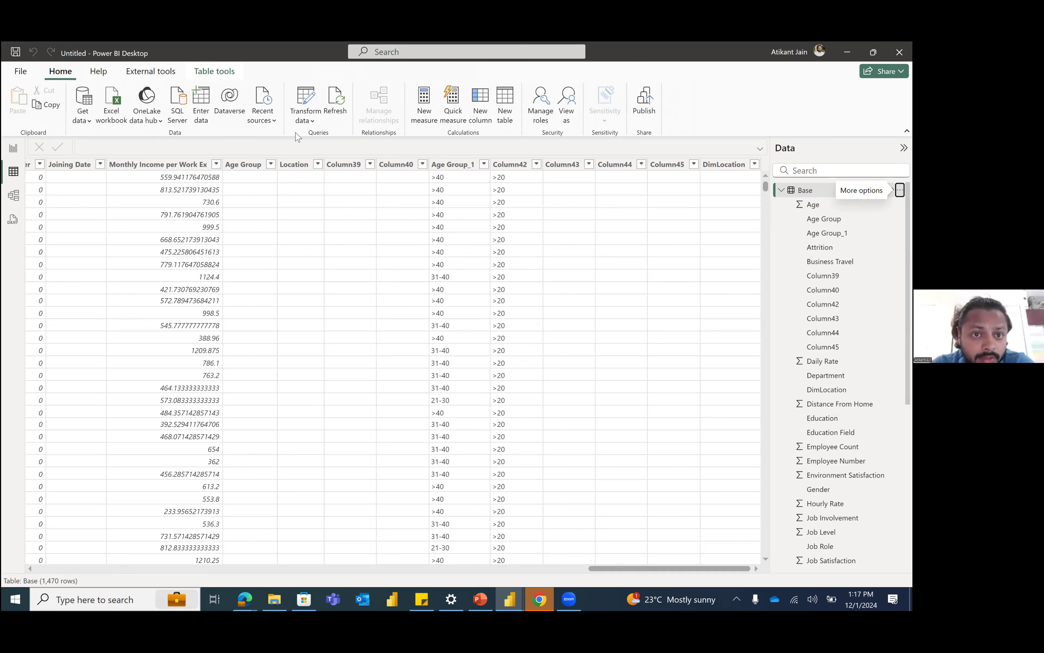
{"action": "left_click", "coordinate": [306, 121]}
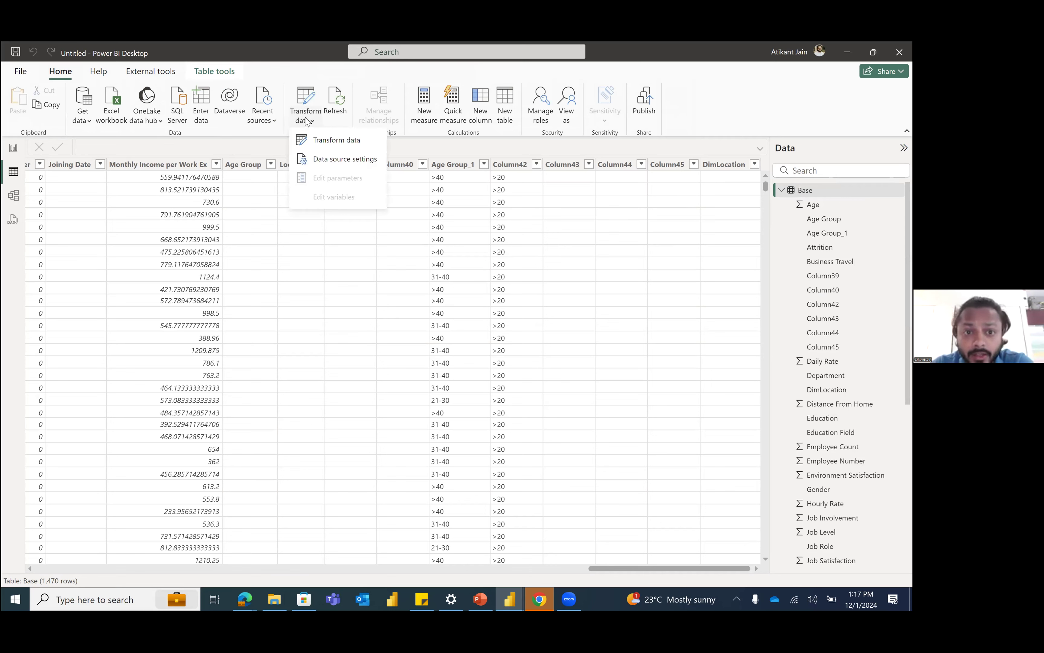
{"action": "left_click", "coordinate": [329, 146]}
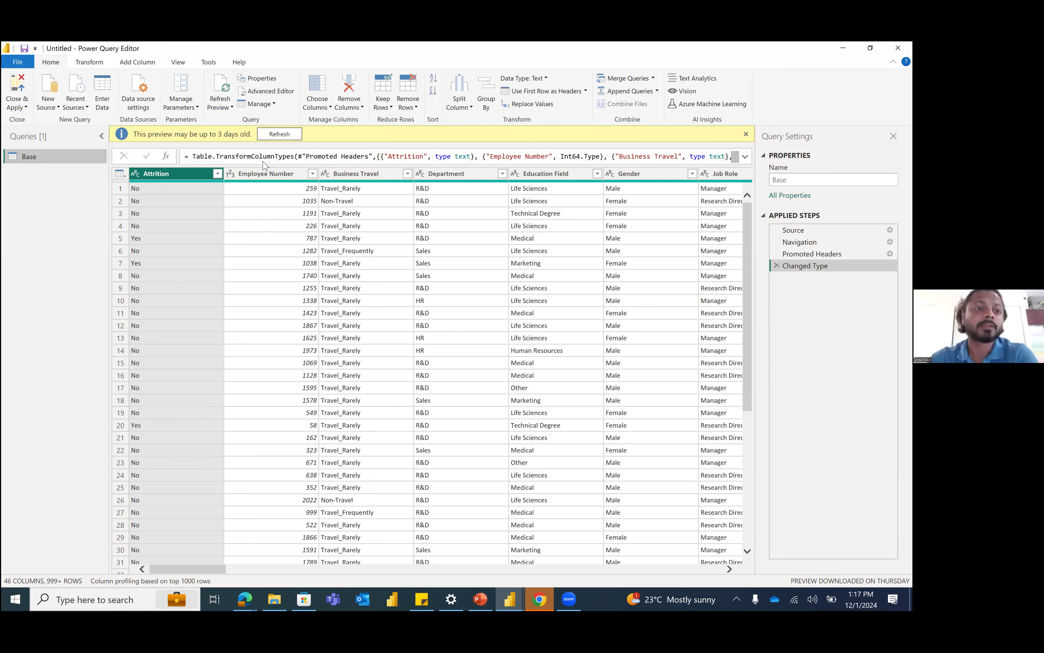
{"action": "left_click", "coordinate": [280, 134]}
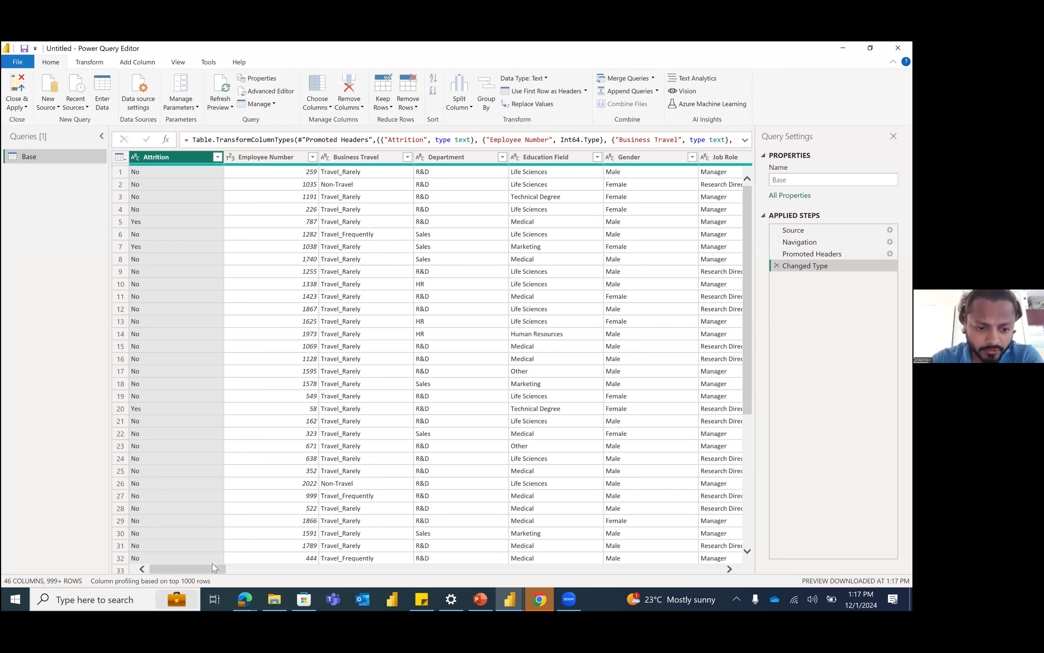
Step: Remove the adjacent columns from Age Group_1 through DimLocation, including Column42 to Column45, from the Base query
{"action": "scroll", "coordinate": [319, 569], "scroll_direction": "right", "scroll_amount": 1}
{"action": "left_click_drag", "start_coordinate": [408, 572], "coordinate": [688, 583]}
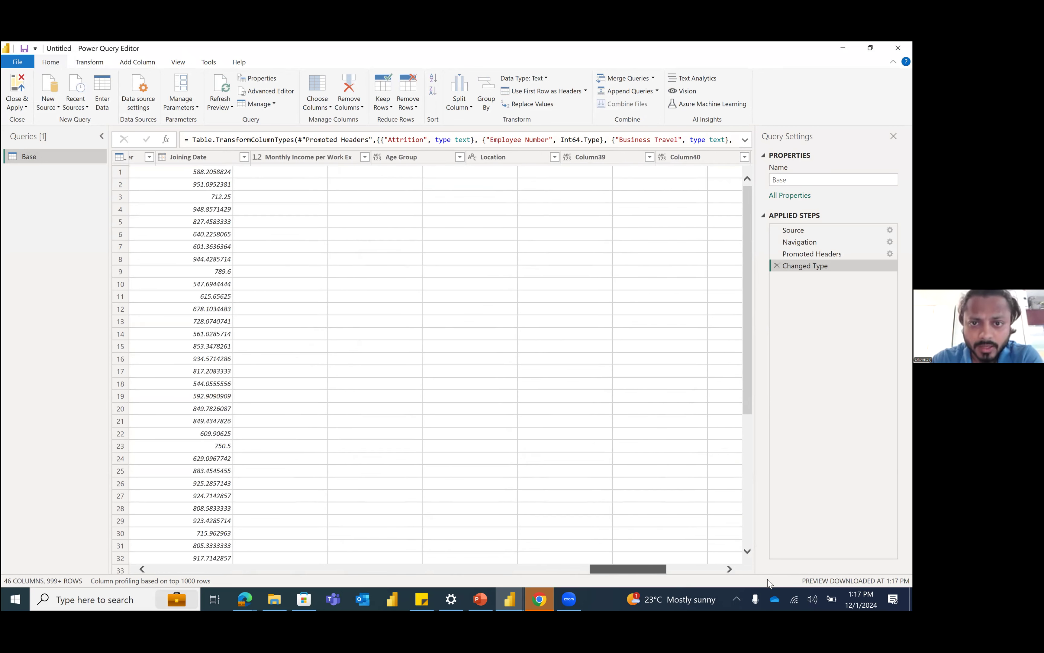
{"action": "left_click", "coordinate": [215, 159]}
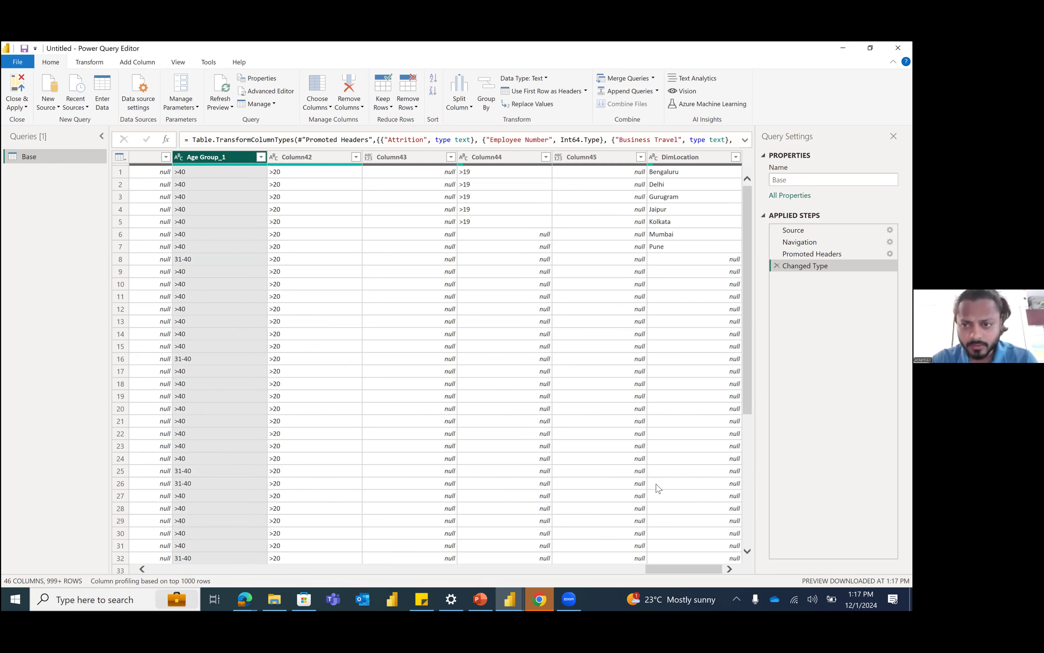
{"action": "left_click", "coordinate": [684, 161], "text": "shift"}
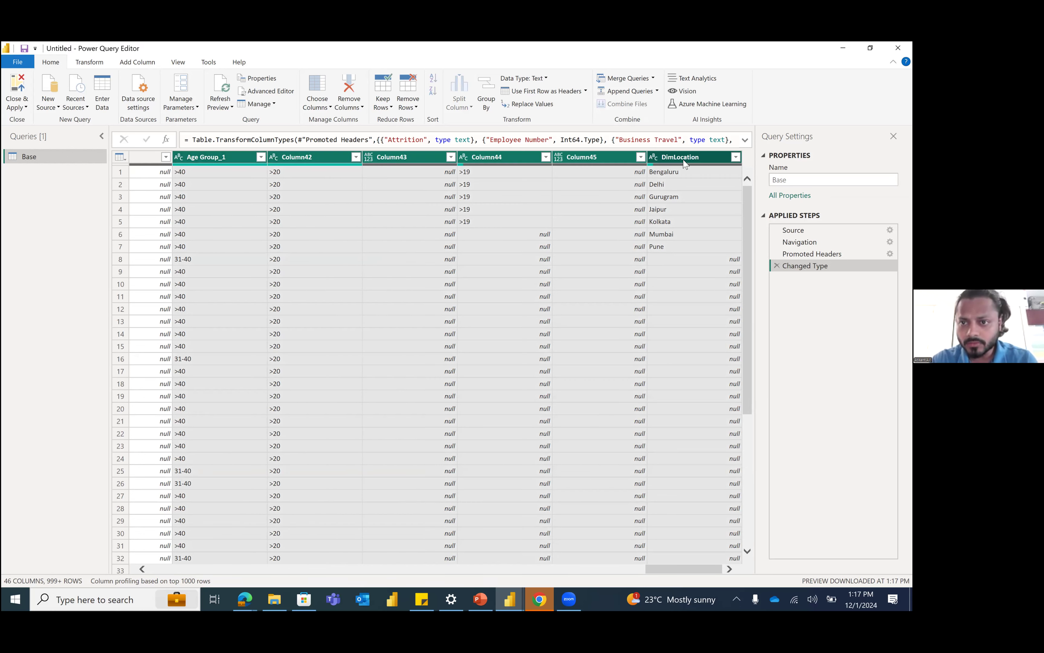
{"action": "right_click", "coordinate": [684, 161]}
{"action": "left_click", "coordinate": [725, 178]}
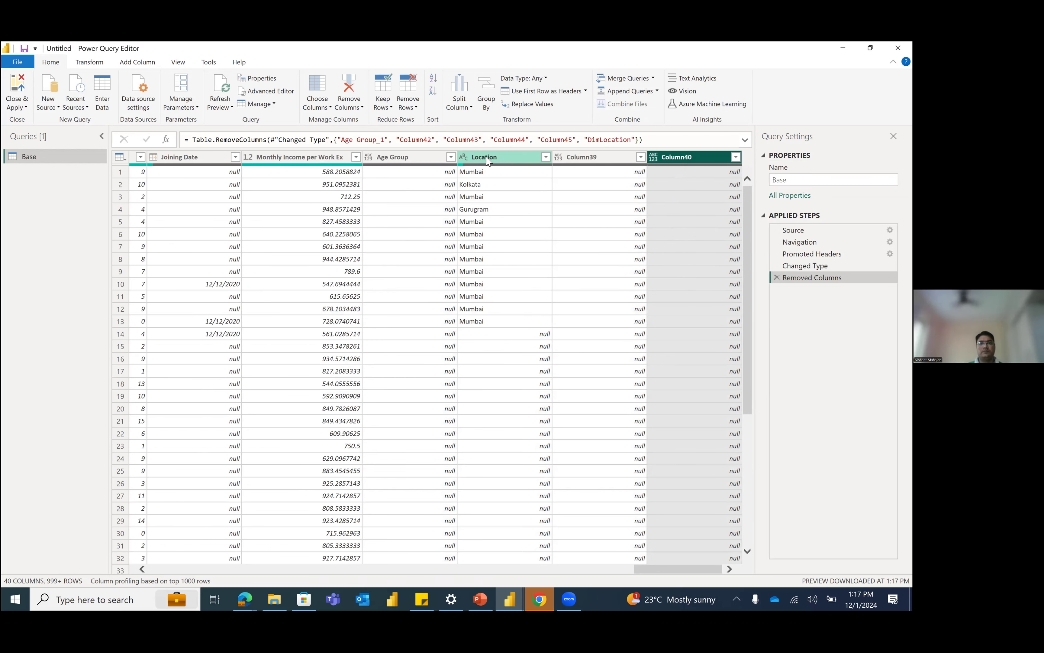
Step: Remove the Age Group, Location, Column39 and Column40 columns from the Base query
{"action": "left_click", "coordinate": [409, 161], "text": "shift"}
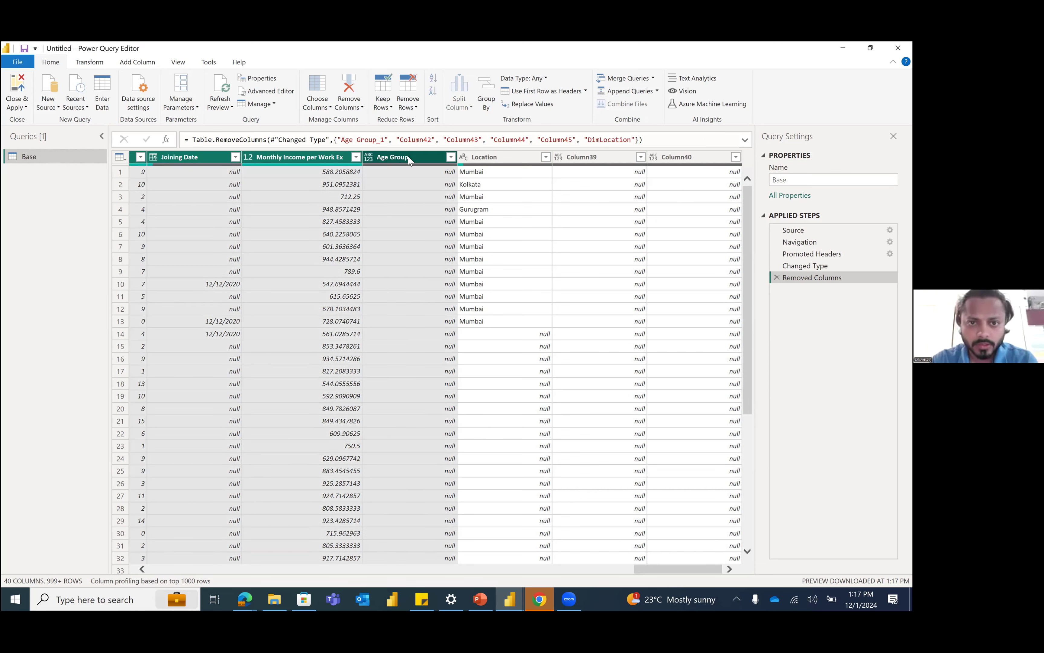
{"action": "left_click", "coordinate": [409, 161]}
{"action": "left_click", "coordinate": [676, 160], "text": "shift"}
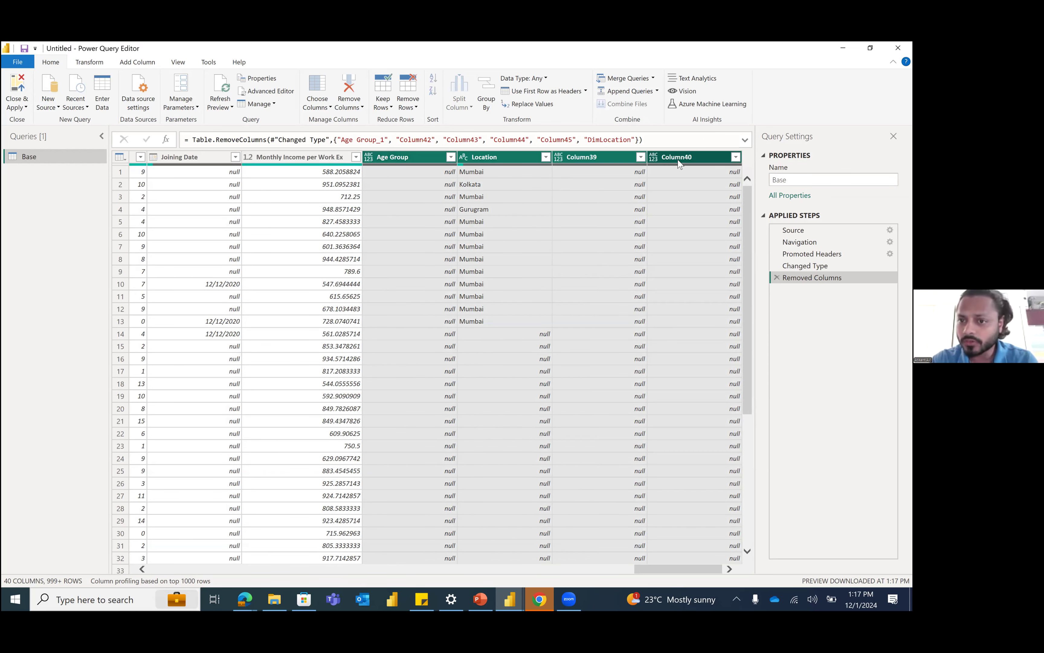
{"action": "right_click", "coordinate": [676, 160]}
{"action": "left_click", "coordinate": [697, 174]}
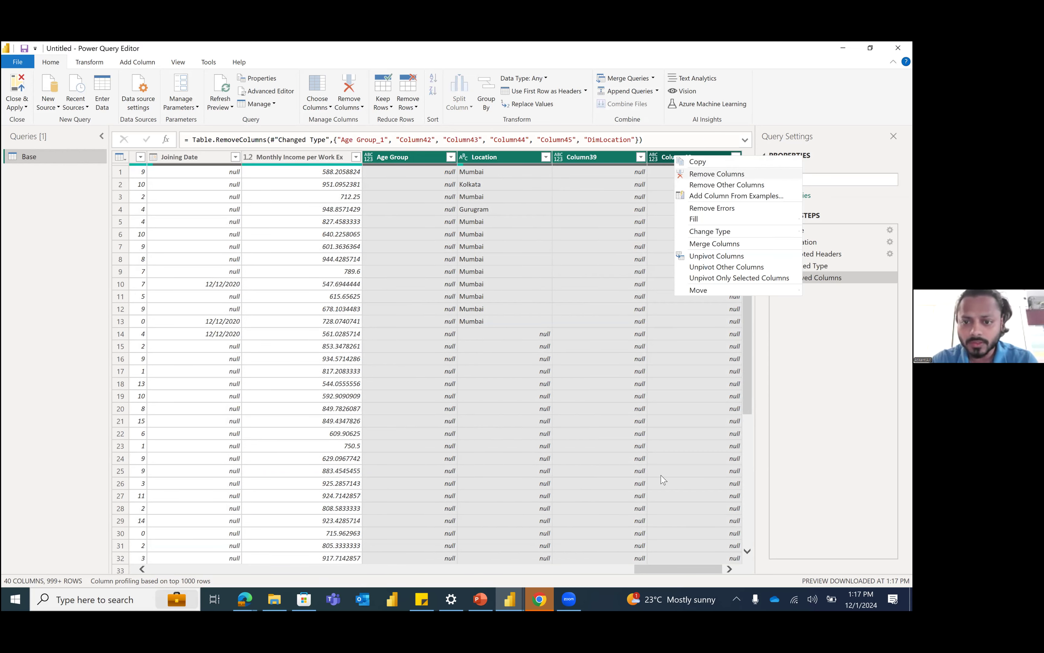
Step: Remove the Joining Date and Monthly Income per Work Ex columns from the Base query
{"action": "left_click_drag", "start_coordinate": [664, 570], "coordinate": [740, 573]}
{"action": "left_click", "coordinate": [651, 154]}
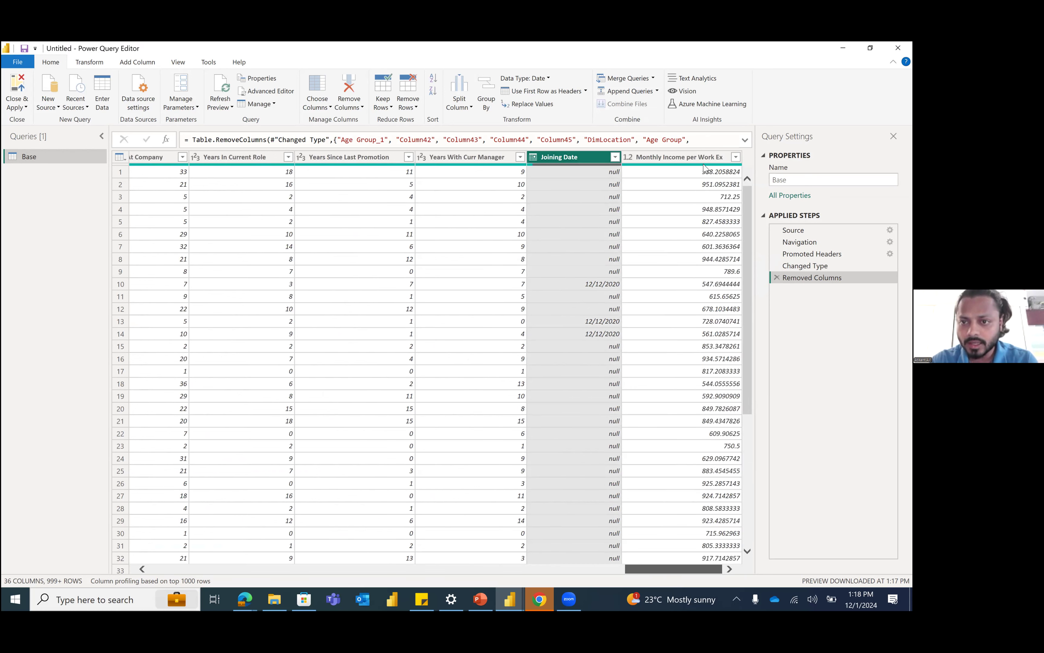
{"action": "left_click", "coordinate": [699, 157], "text": "ctrl"}
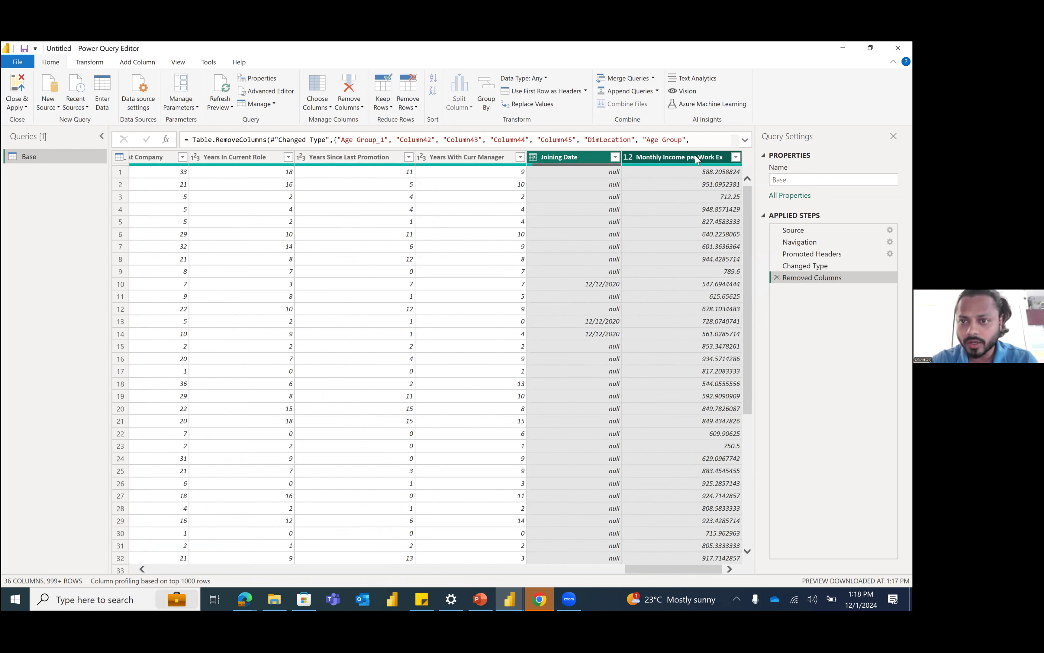
{"action": "right_click", "coordinate": [717, 176]}
{"action": "left_click", "coordinate": [733, 178]}
Step: Start a new conditional column in the Base query and name it Age Group
{"action": "left_click_drag", "start_coordinate": [677, 572], "coordinate": [167, 573]}
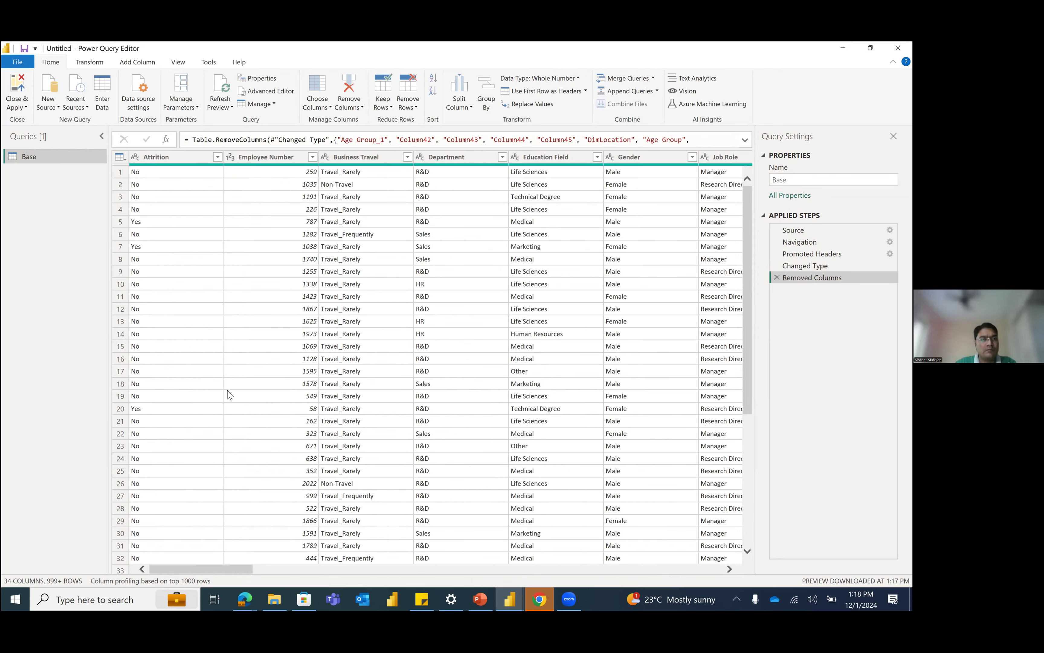
{"action": "left_click_drag", "start_coordinate": [418, 562], "coordinate": [711, 559]}
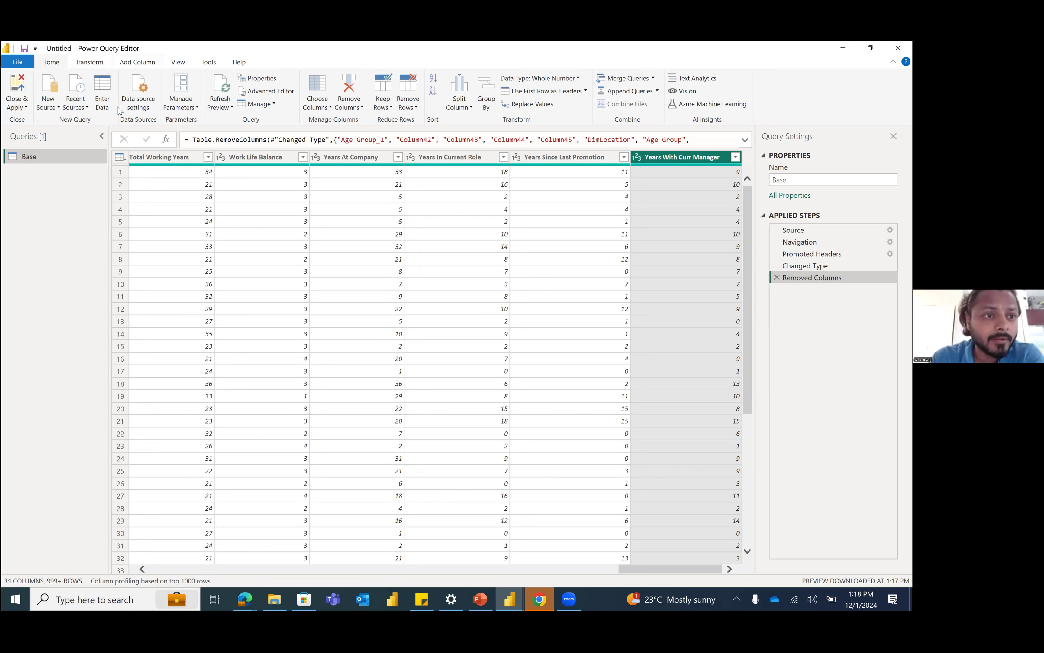
{"action": "left_click", "coordinate": [138, 63]}
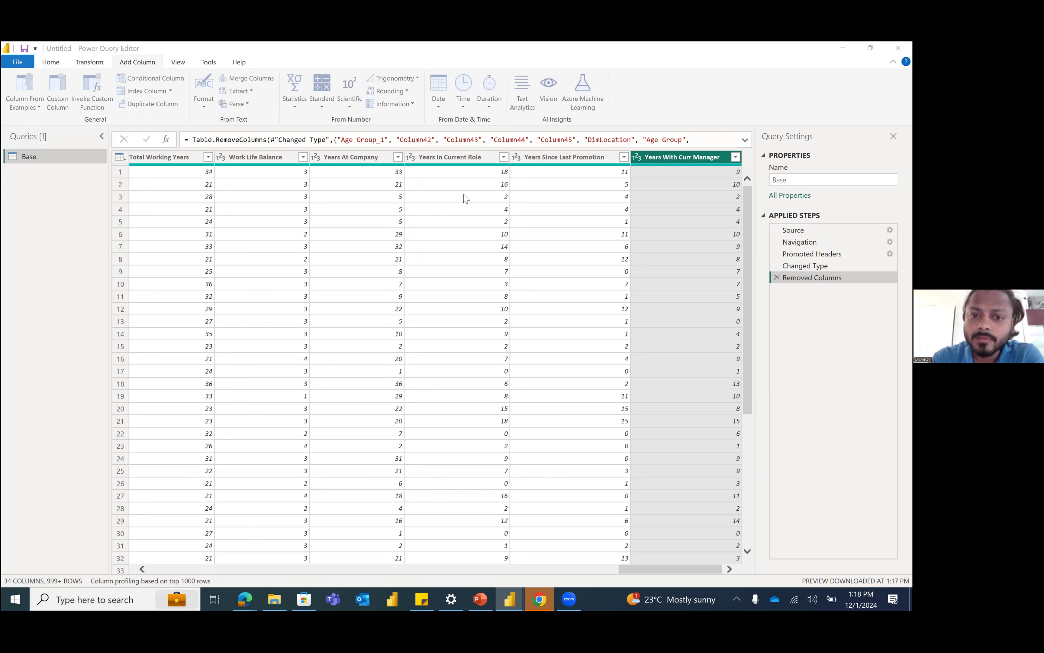
{"action": "double_click", "coordinate": [249, 266]}
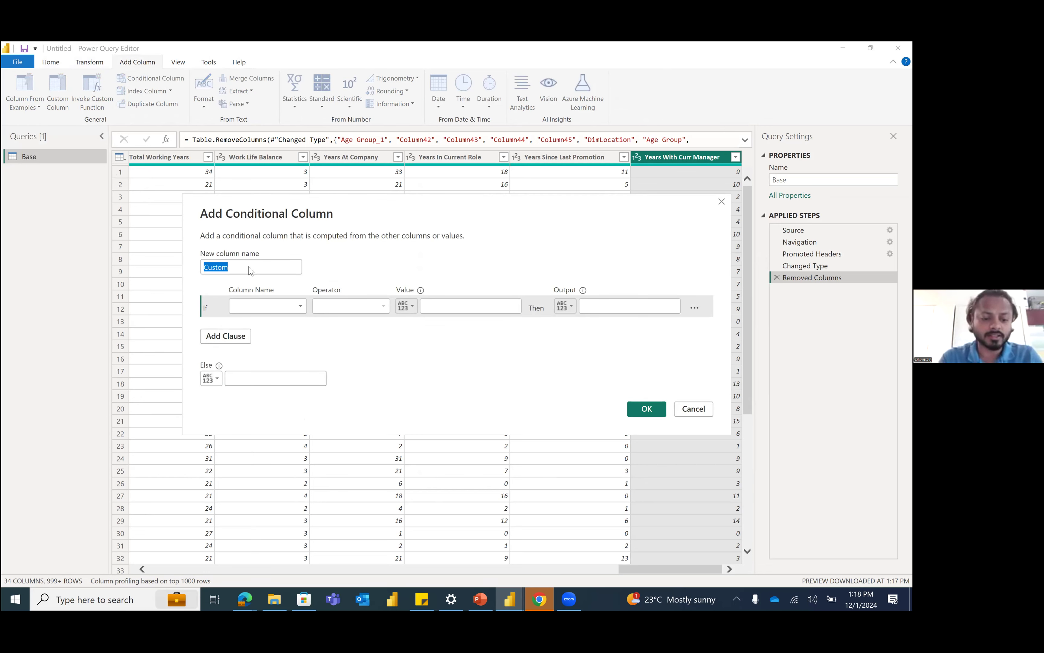
{"action": "type", "text": "Age Group"}
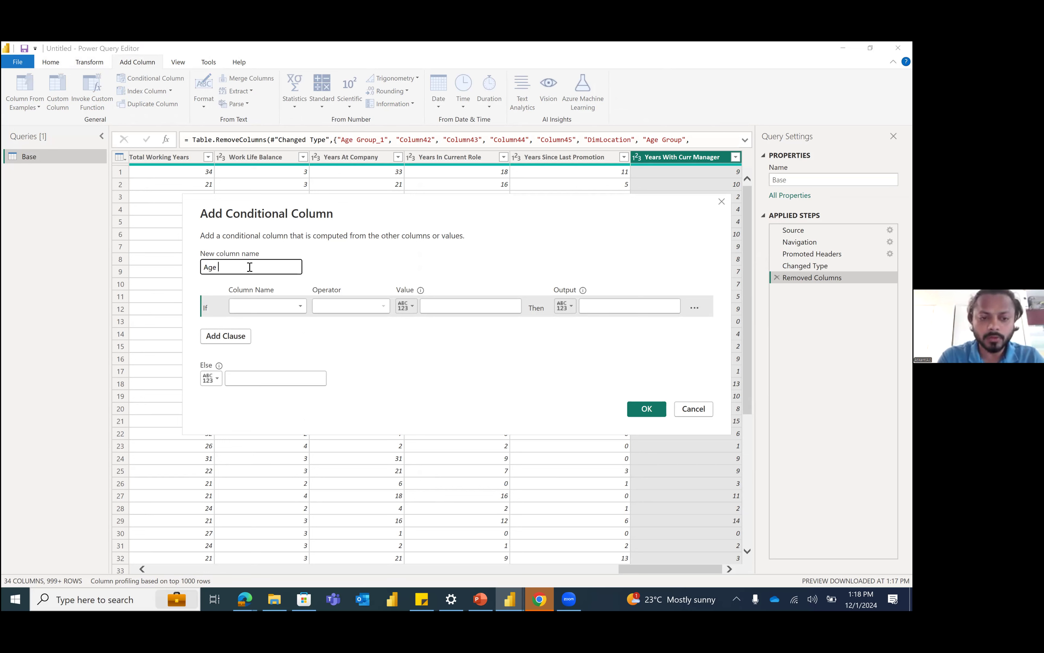
Step: Define the first condition so that Age is less than or equal to 18 outputs 0-18
{"action": "left_click", "coordinate": [268, 306]}
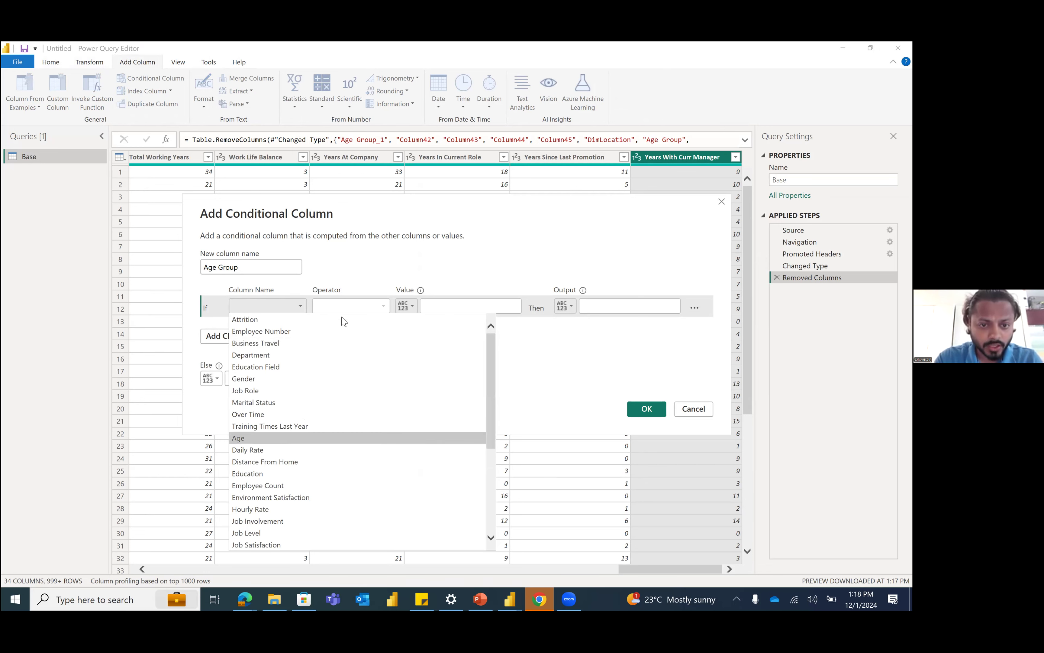
{"action": "left_click", "coordinate": [302, 438]}
{"action": "left_click", "coordinate": [340, 310]}
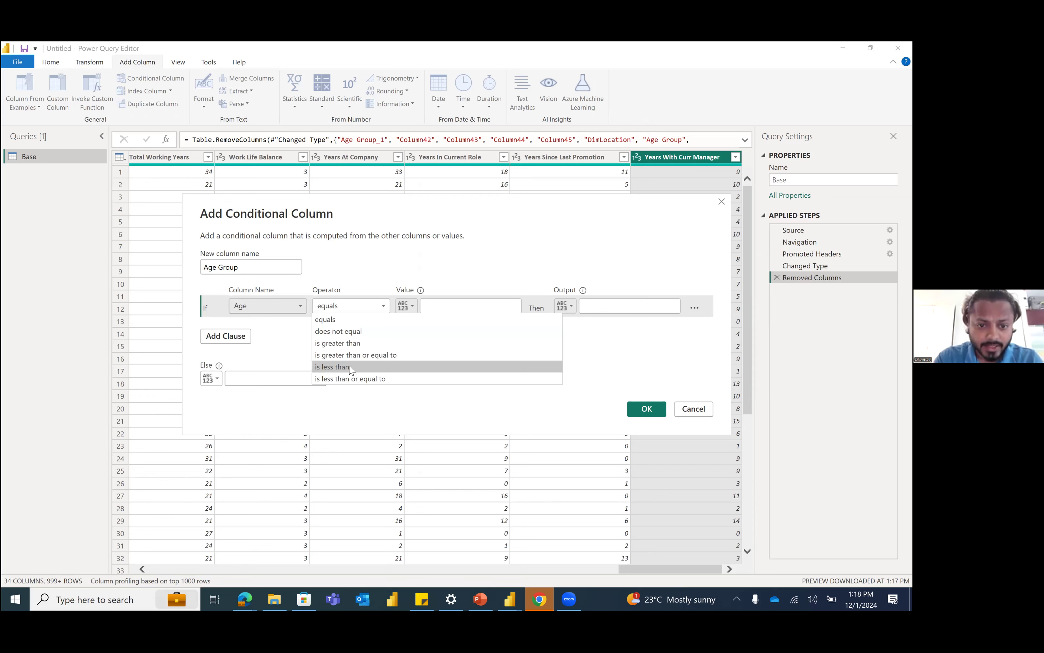
{"action": "left_click", "coordinate": [353, 367]}
{"action": "left_click", "coordinate": [351, 307]}
{"action": "left_click", "coordinate": [363, 378]}
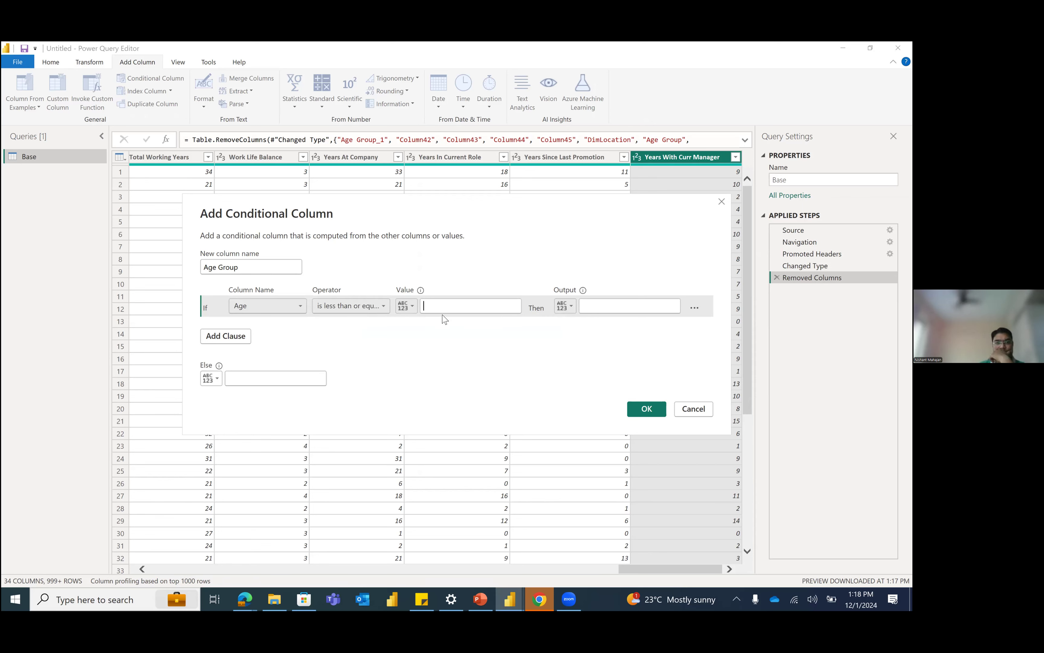
{"action": "type", "text": "18"}
{"action": "left_click", "coordinate": [618, 305]}
{"action": "type", "text": "0-1"}
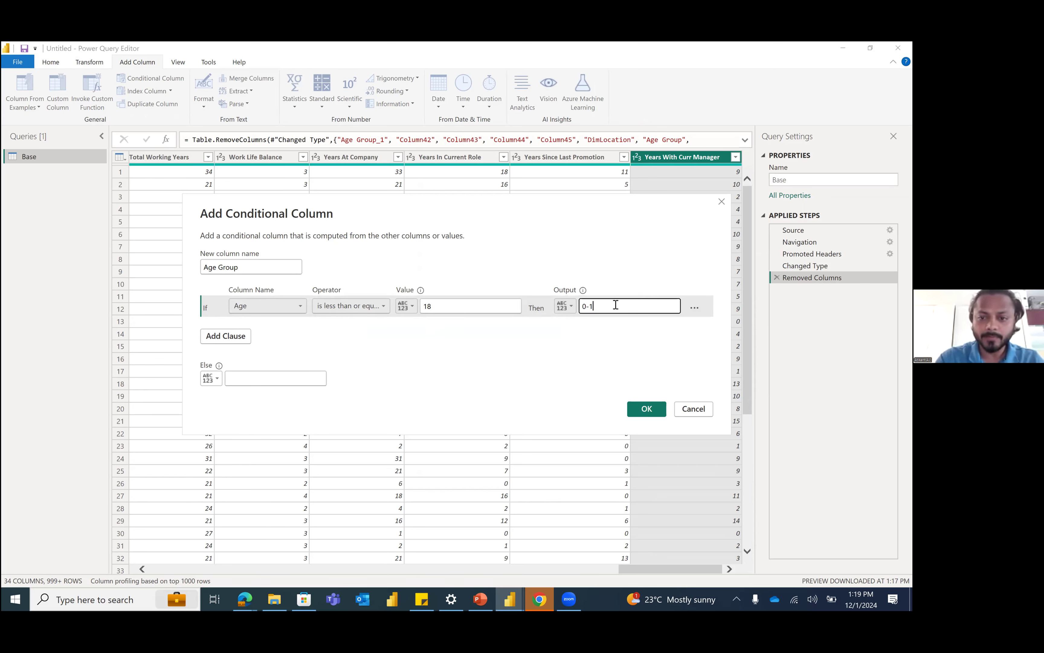
{"action": "type", "text": "8"}
Step: Add a second clause so that Age is less than or equal to 30 outputs 19-30
{"action": "left_click", "coordinate": [225, 340]}
{"action": "left_click", "coordinate": [257, 328]}
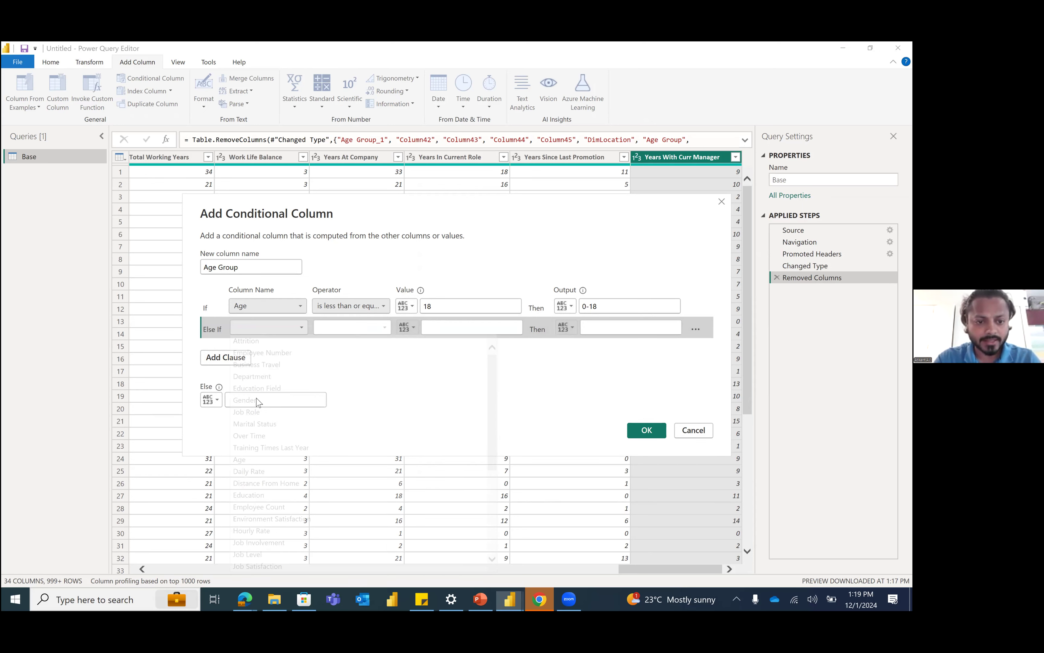
{"action": "key", "text": "Return"}
{"action": "left_click", "coordinate": [352, 329]}
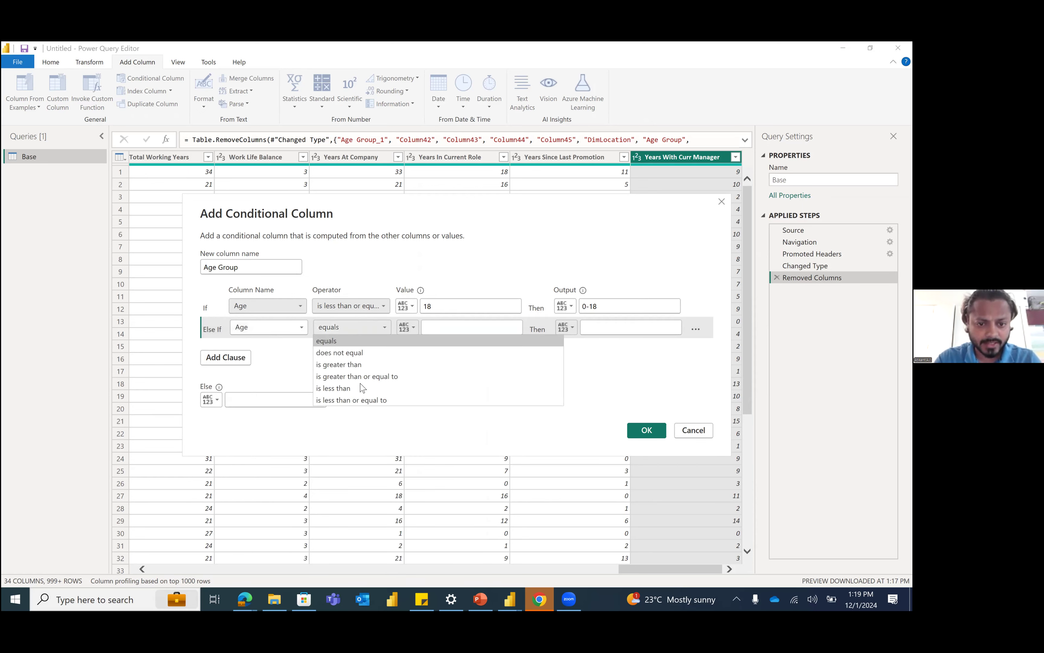
{"action": "key", "text": "Return"}
{"action": "left_click", "coordinate": [447, 329]}
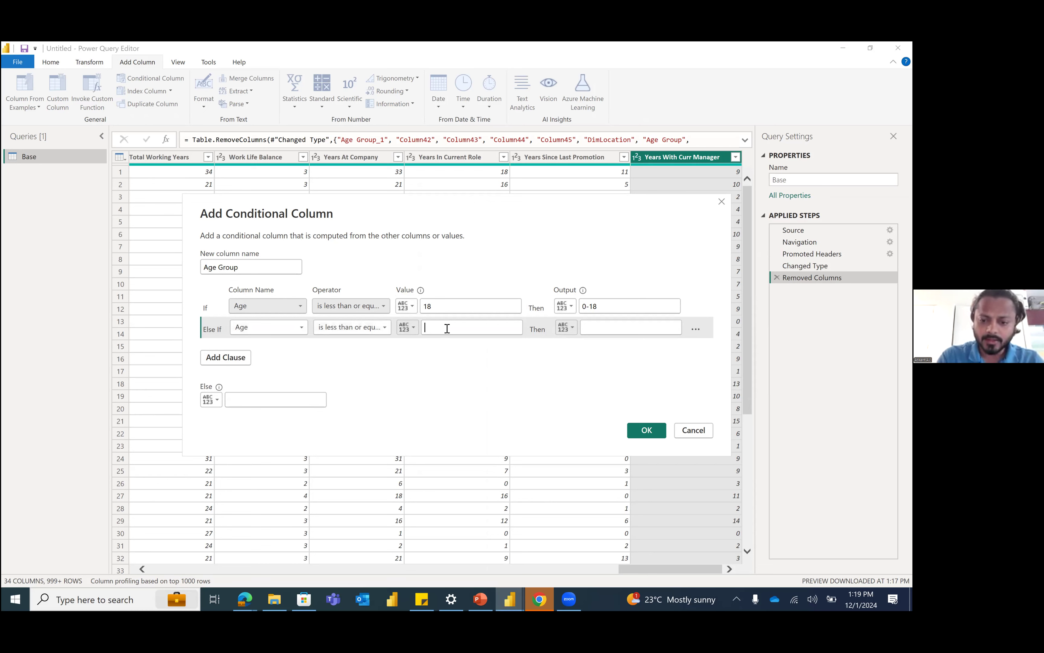
{"action": "left_click", "coordinate": [447, 328]}
{"action": "type", "text": "3"}
{"action": "key", "text": "BackSpace"}
{"action": "type", "text": "2"}
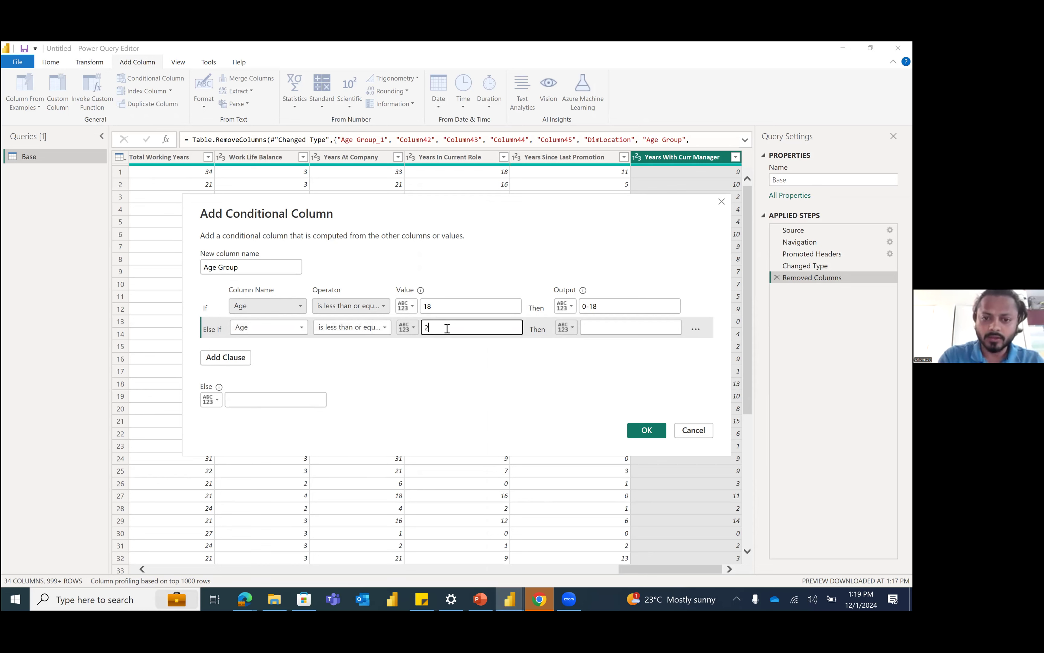
{"action": "key", "text": "BackSpace"}
{"action": "type", "text": "30"}
{"action": "left_click", "coordinate": [645, 324]}
{"action": "type", "text": "19-30"}
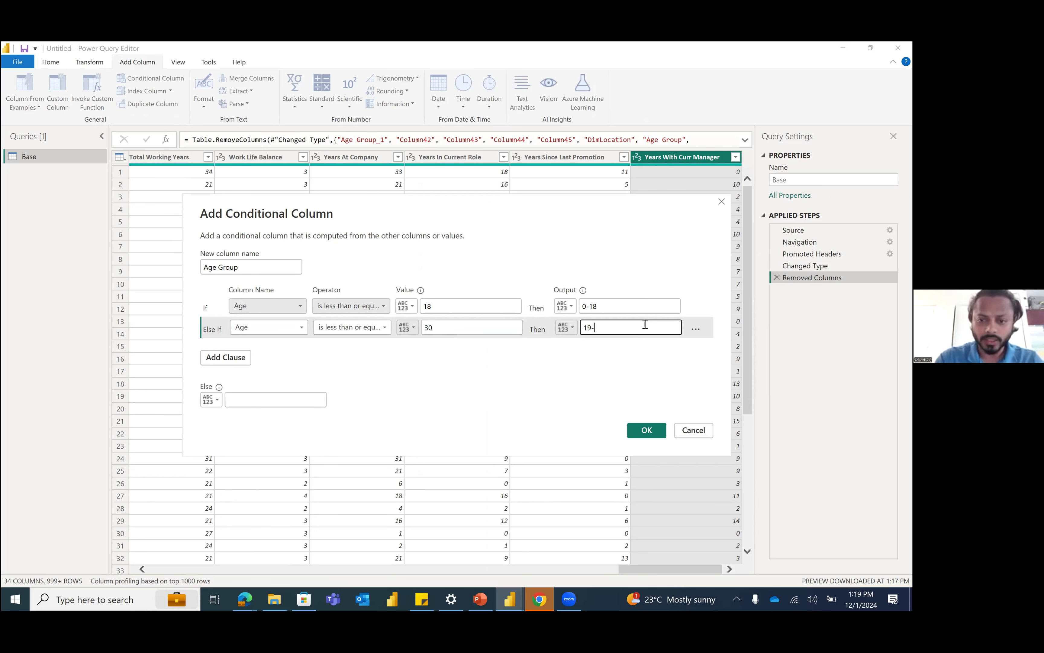
Step: Add a third clause so that Age is less than or equal to 50 outputs 31-50
{"action": "left_click", "coordinate": [242, 357]}
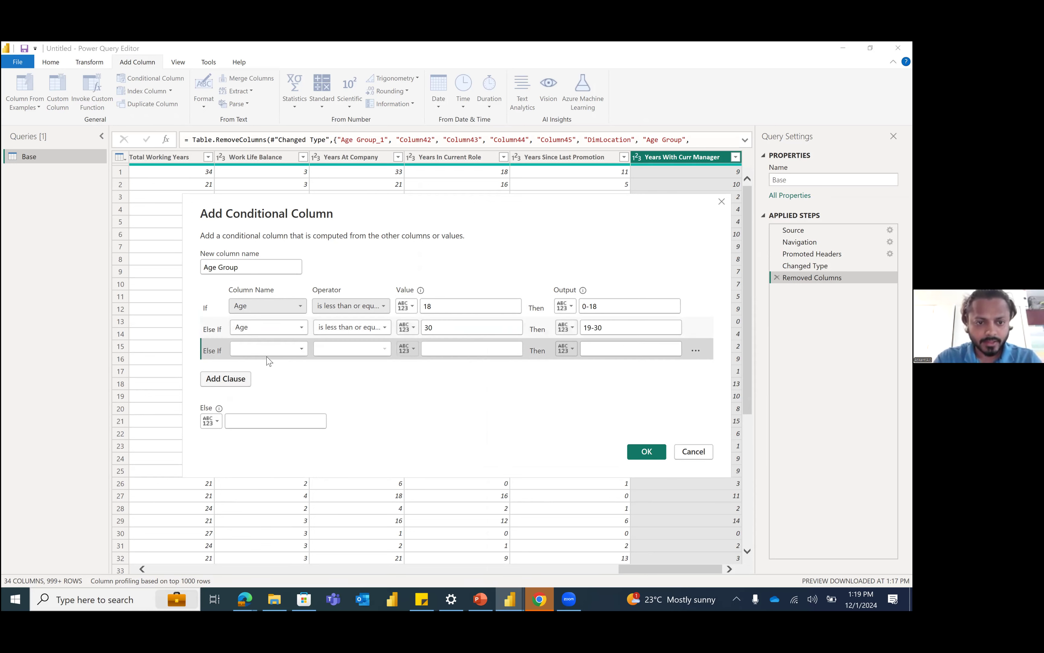
{"action": "left_click", "coordinate": [268, 350]}
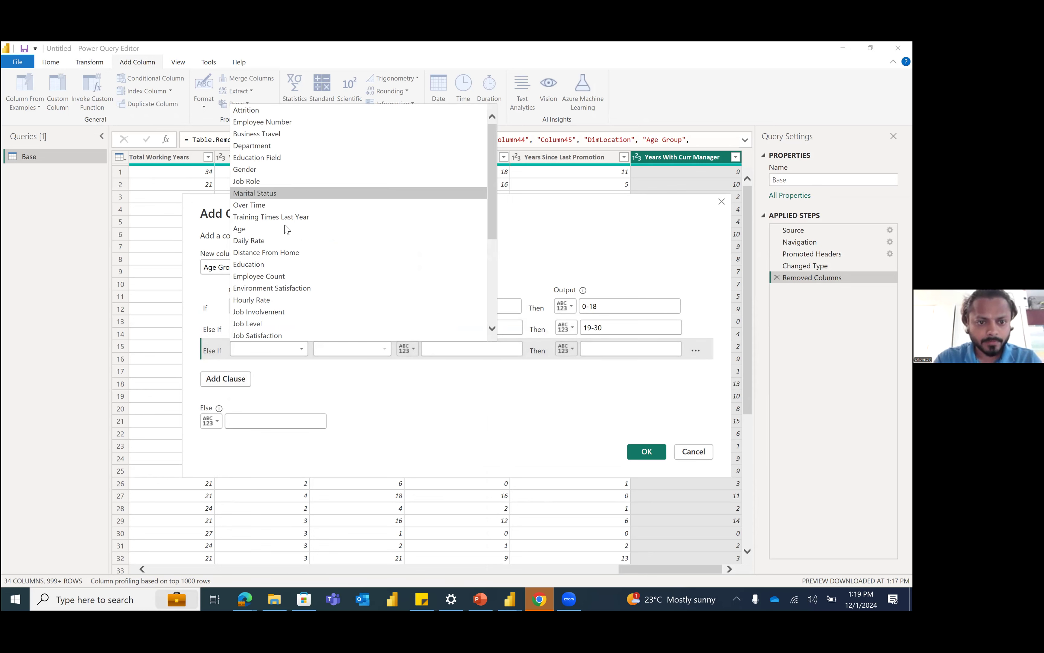
{"action": "left_click", "coordinate": [276, 229]}
{"action": "left_click", "coordinate": [340, 350]}
{"action": "left_click", "coordinate": [359, 410]}
{"action": "left_click", "coordinate": [372, 422]}
{"action": "left_click", "coordinate": [456, 349]}
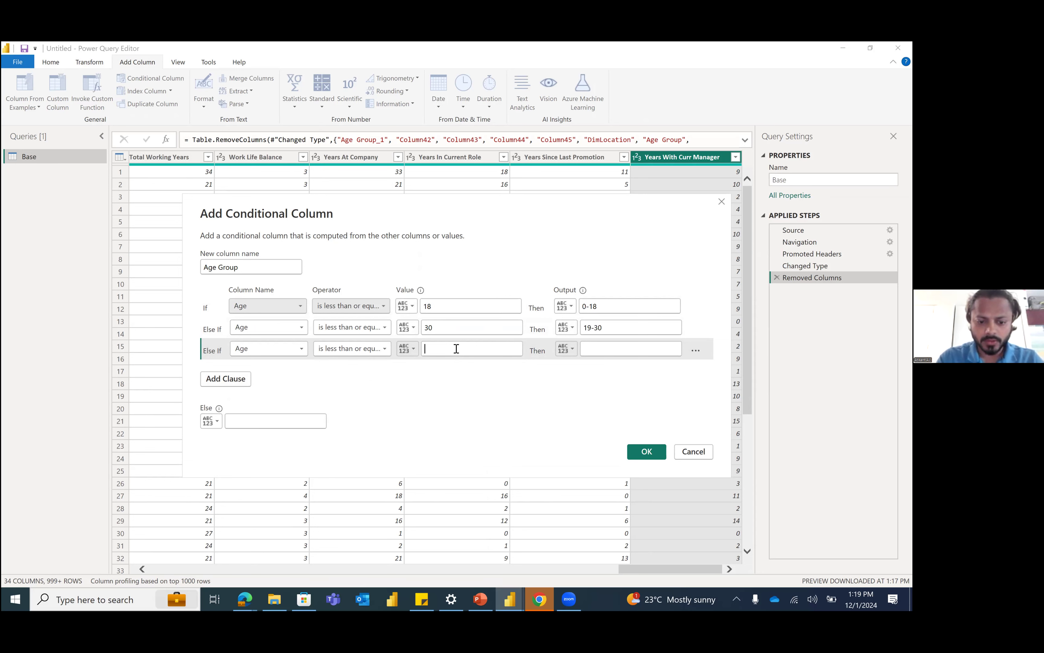
{"action": "type", "text": "50"}
{"action": "left_click", "coordinate": [600, 348]}
{"action": "type", "text": "31-50"}
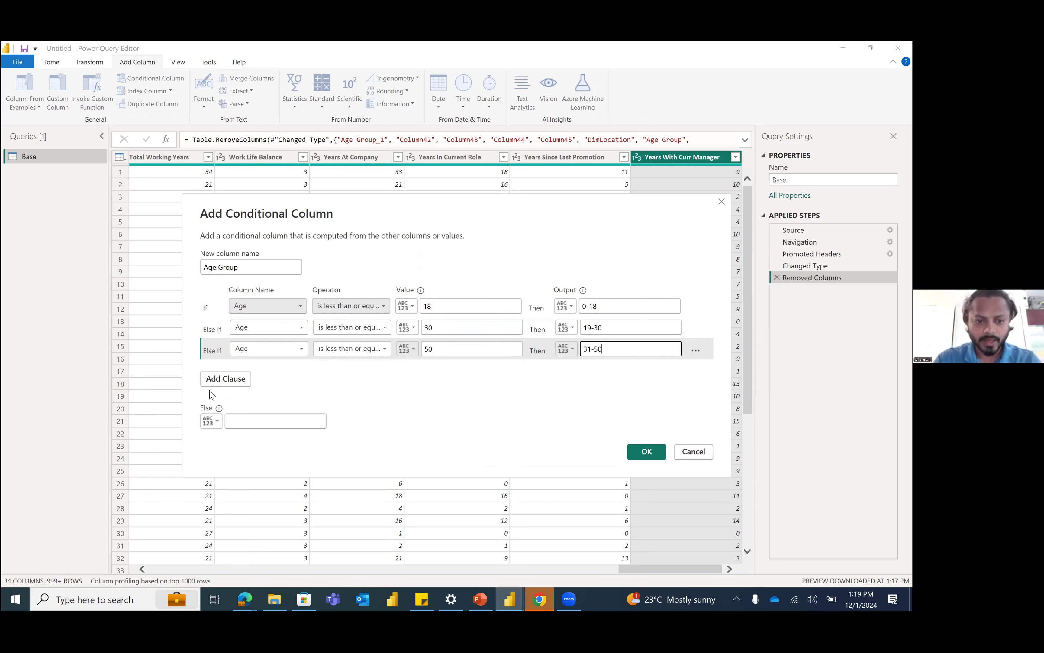
Step: Set the Else output of the Age Group conditional column to >50
{"action": "left_click", "coordinate": [259, 425]}
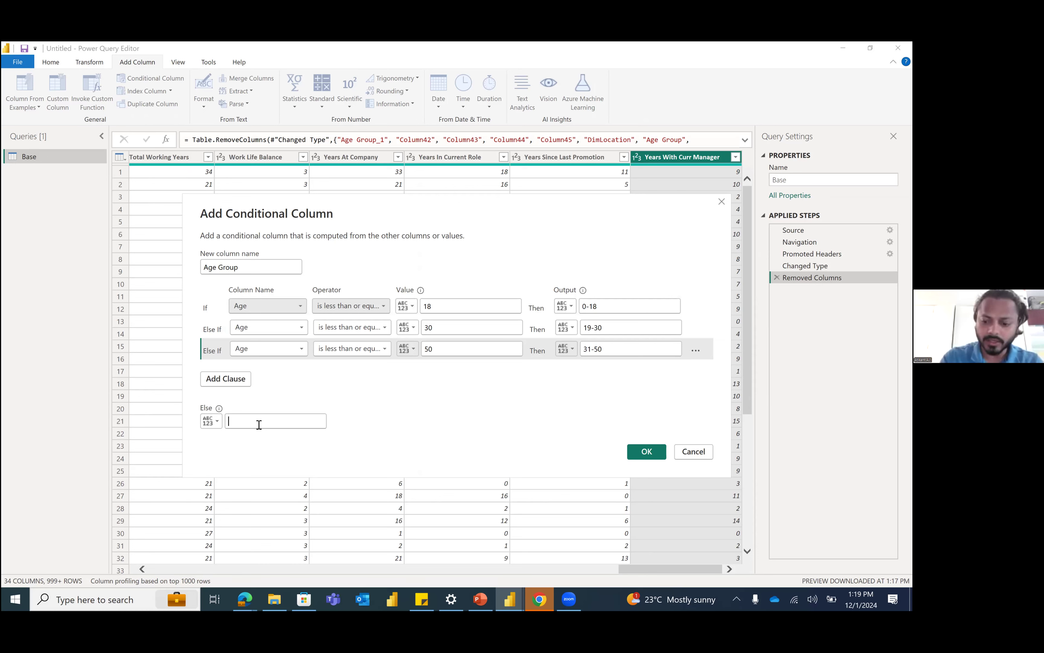
{"action": "type", "text": ">"}
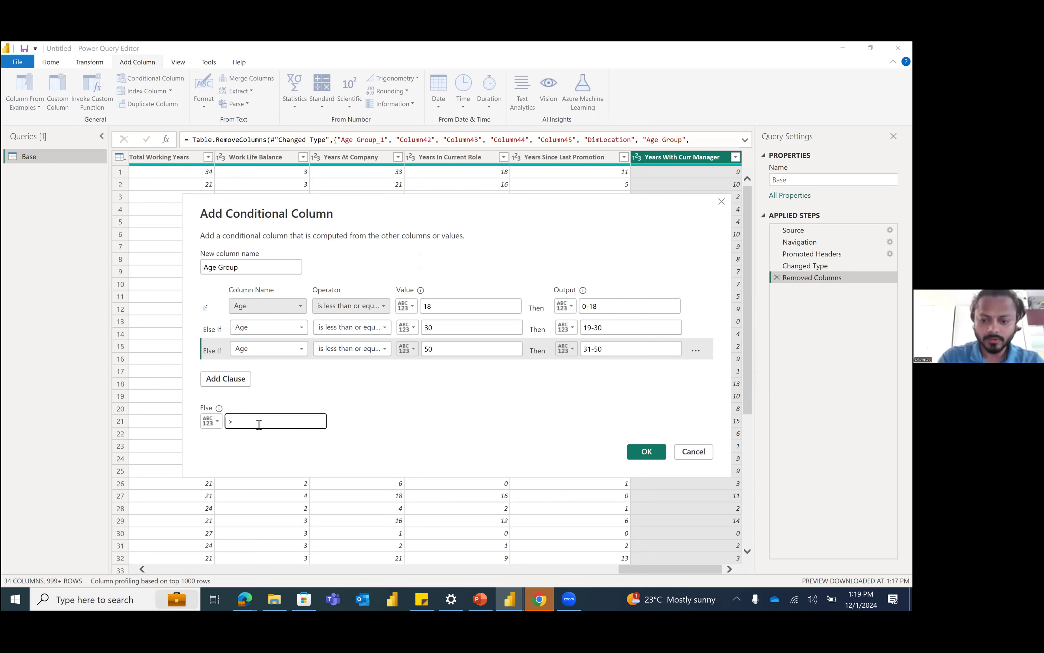
{"action": "type", "text": "50"}
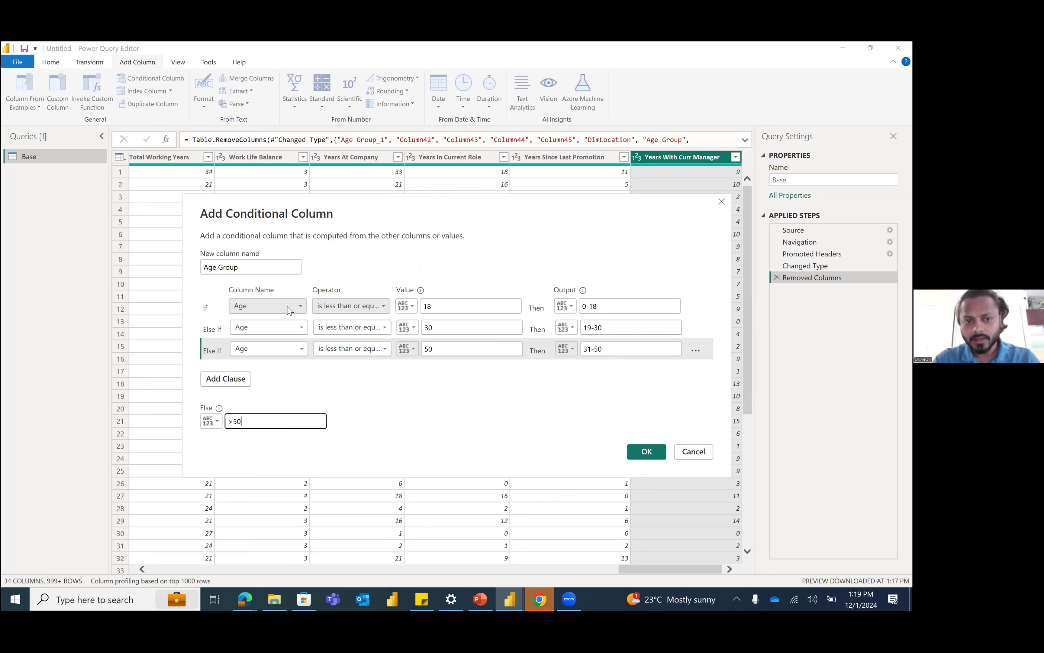
Step: Apply the Age Group conditional column and set its data type to Text
{"action": "left_click", "coordinate": [637, 459]}
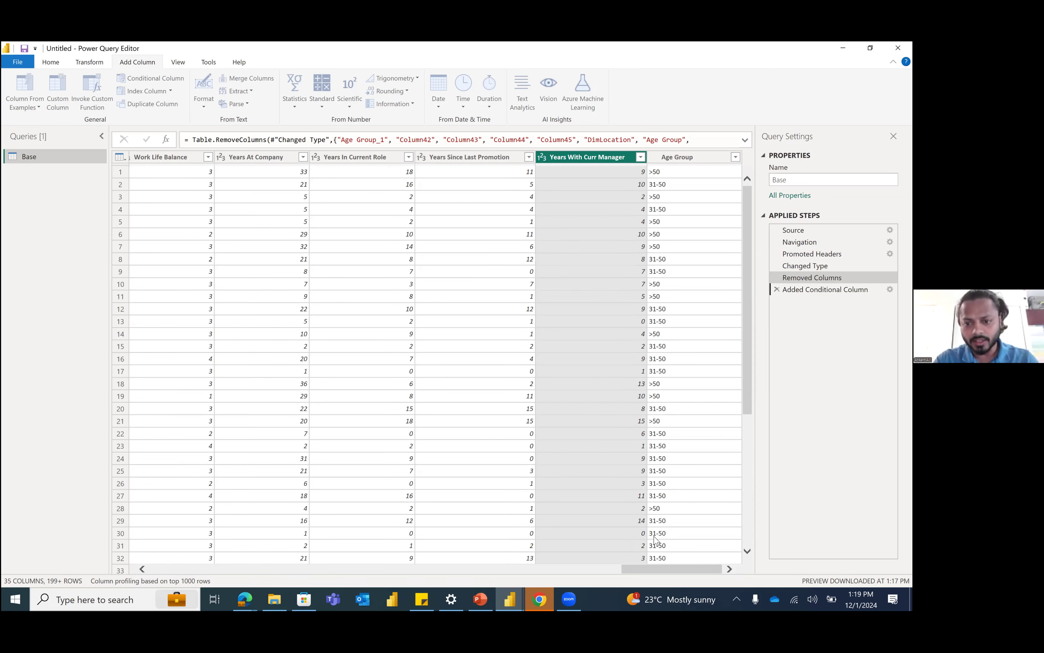
{"action": "left_click", "coordinate": [653, 158]}
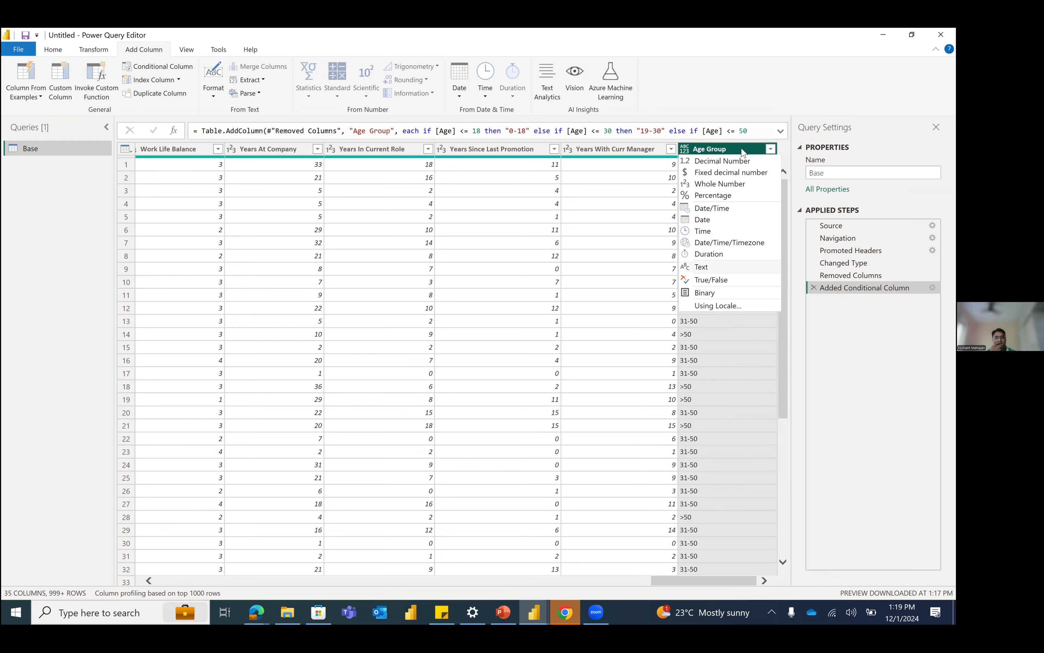
{"action": "left_click", "coordinate": [676, 272]}
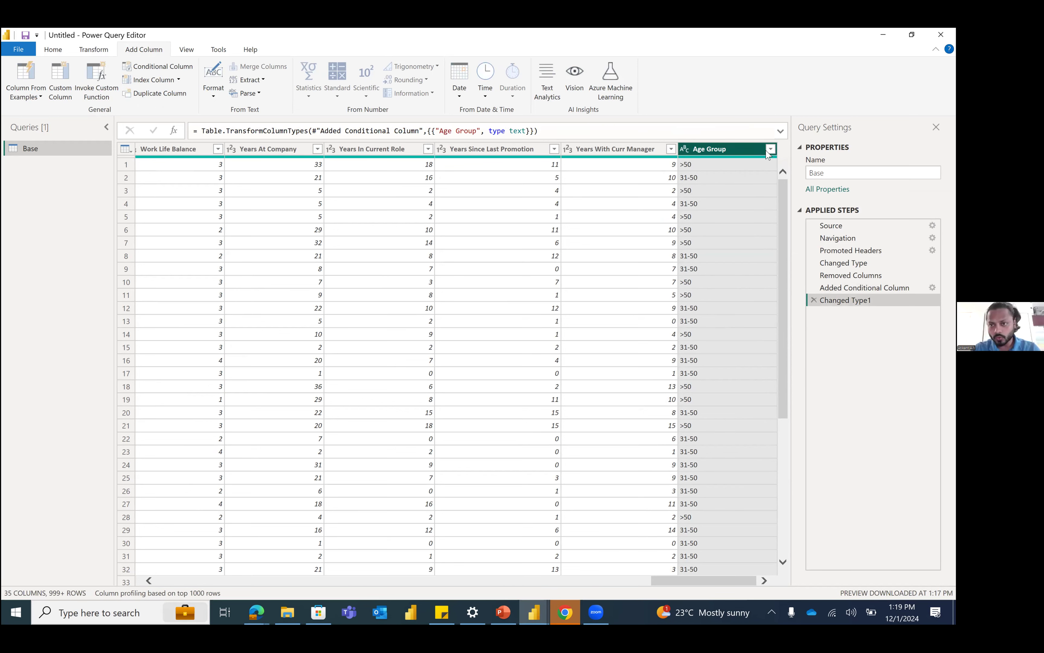
Step: Check the distinct values in the Age Group column's filter list, keeping all of them selected
{"action": "left_click", "coordinate": [770, 150]}
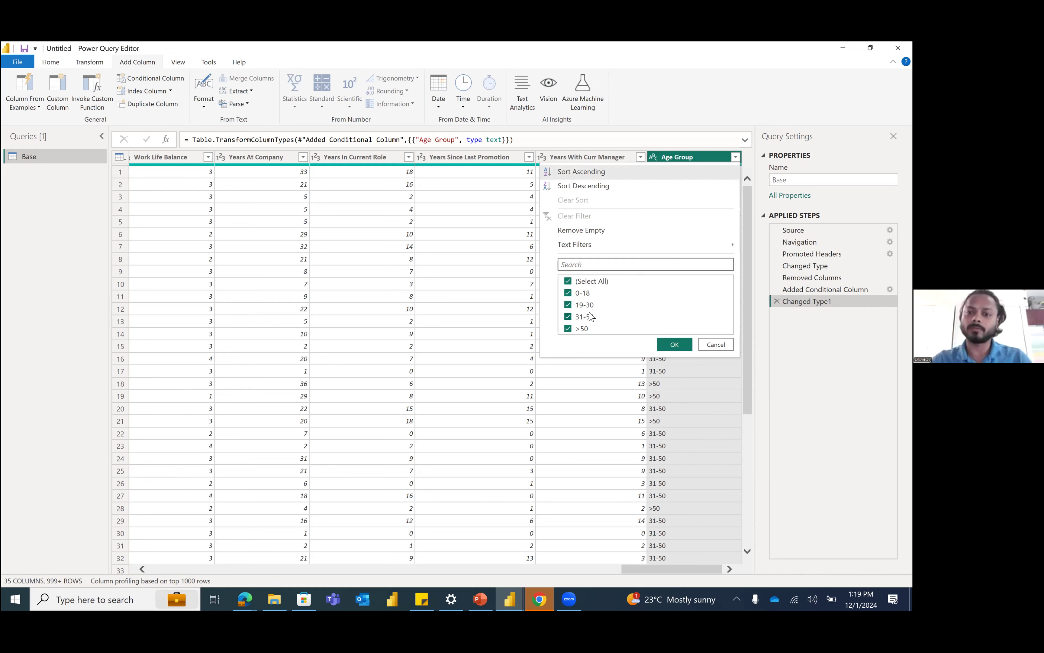
{"action": "left_click", "coordinate": [683, 348]}
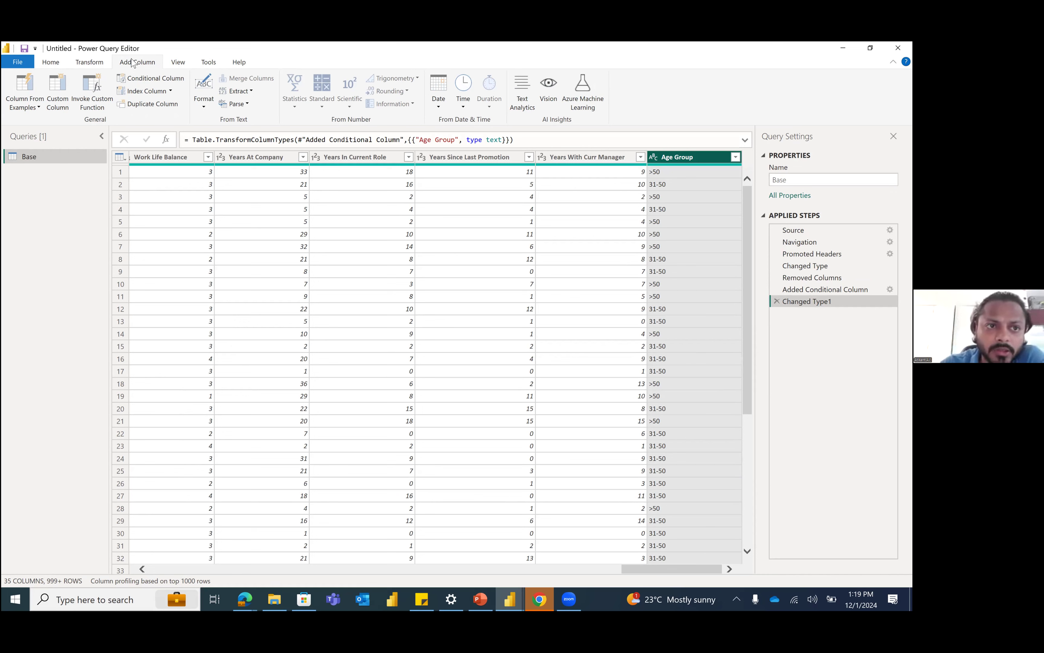
{"action": "left_click", "coordinate": [181, 80]}
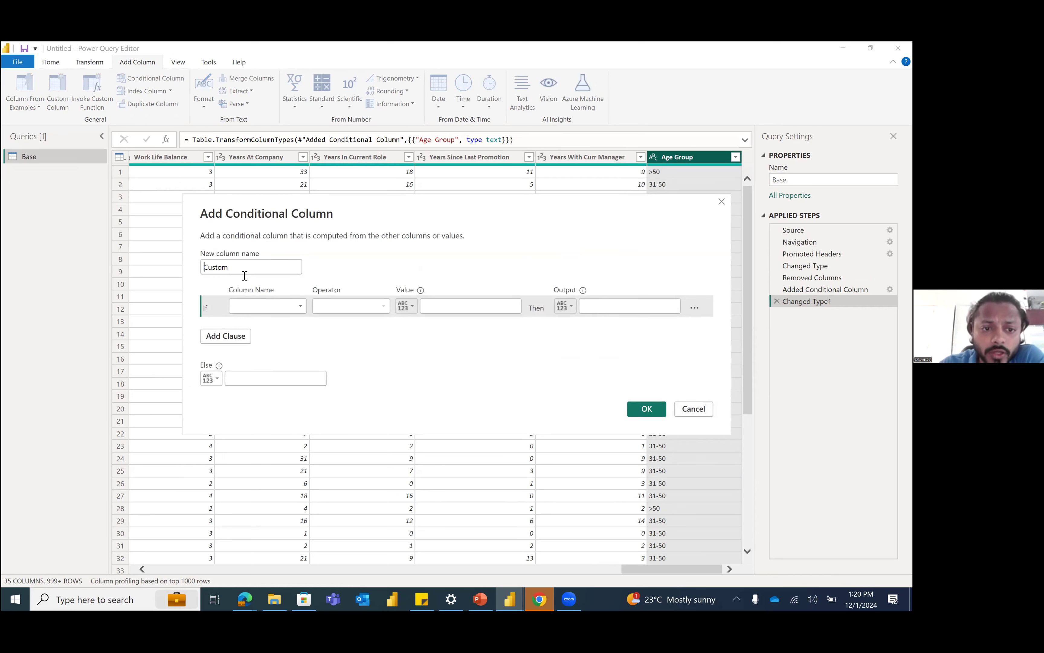
{"action": "left_click", "coordinate": [280, 307]}
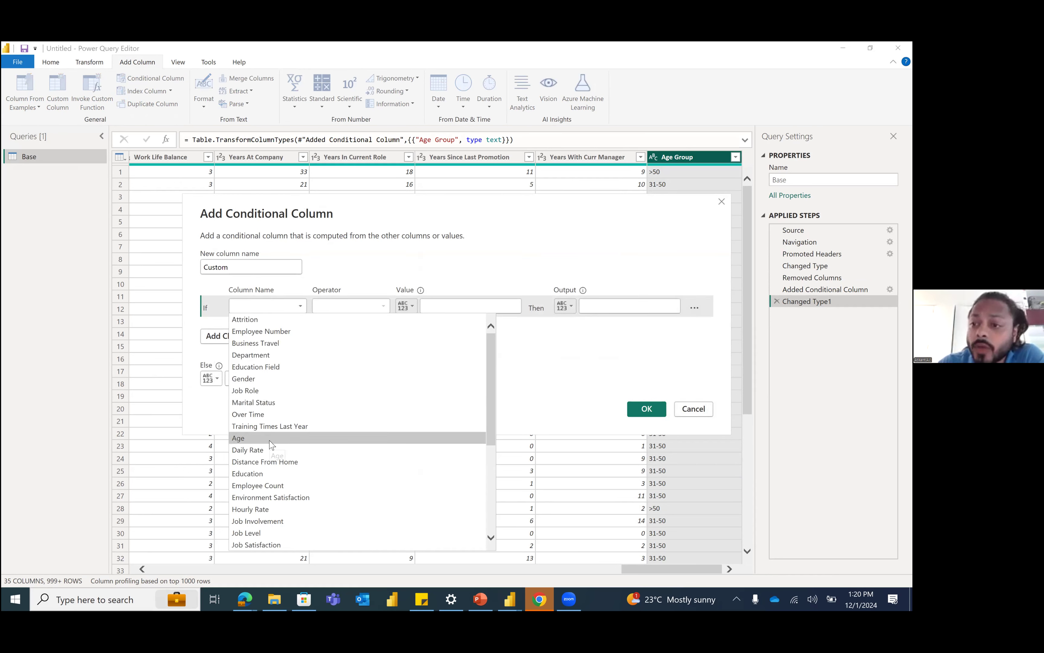
{"action": "left_click", "coordinate": [357, 307]}
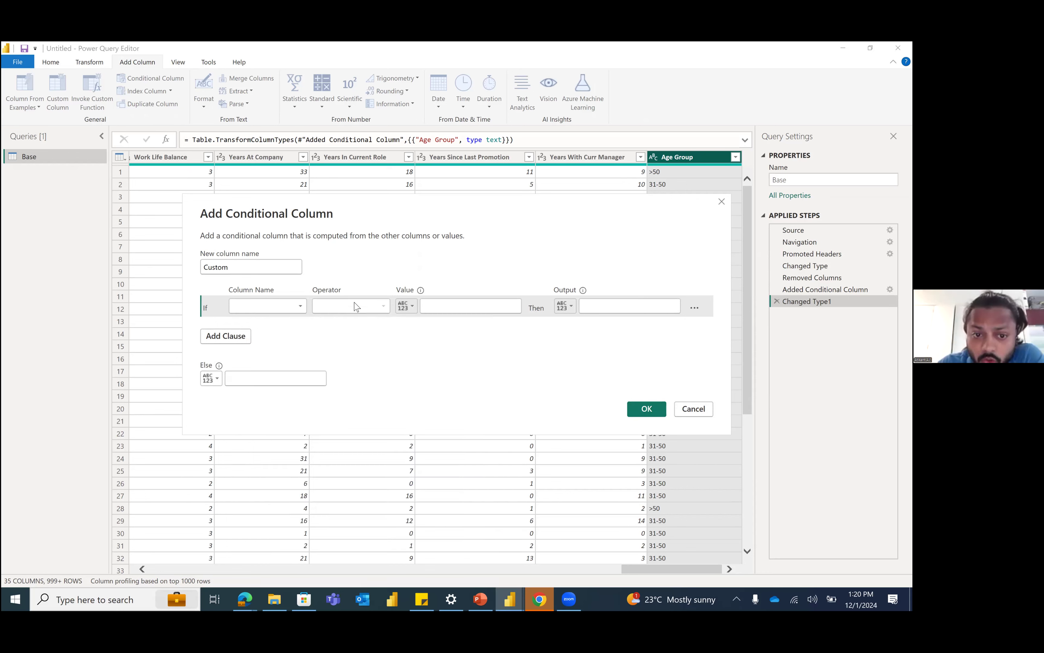
{"action": "left_click", "coordinate": [614, 302]}
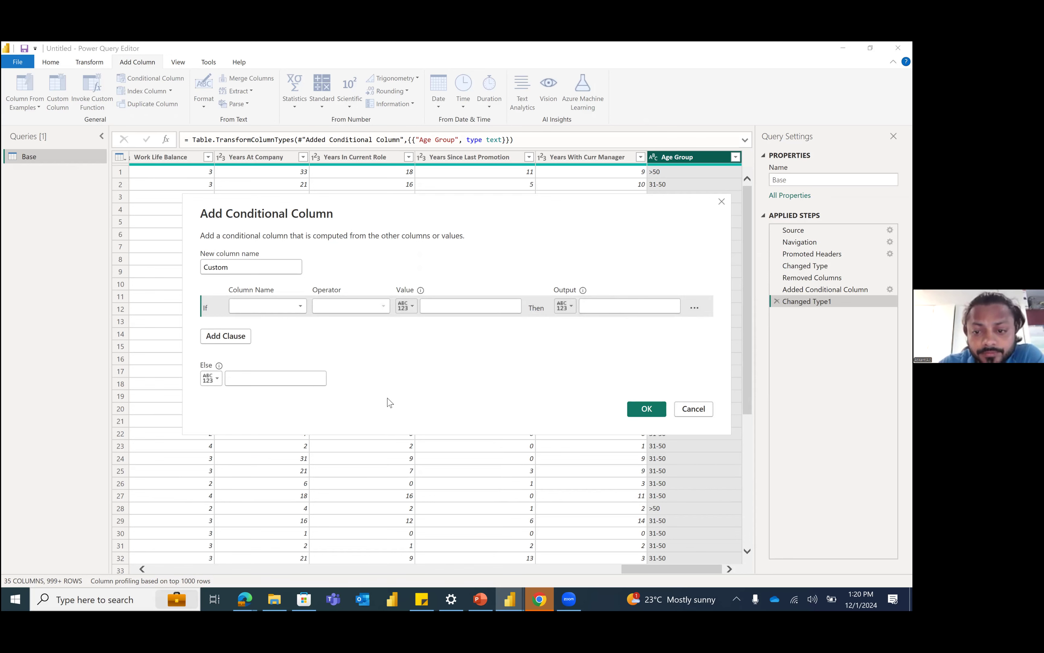
{"action": "key", "text": "Escape"}
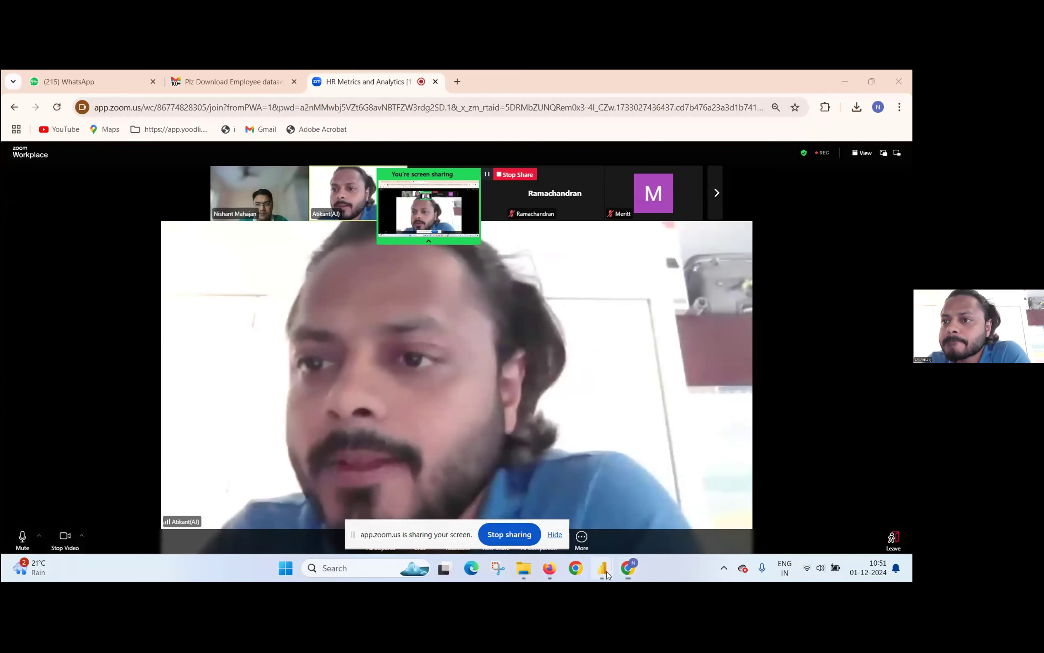
Step: Switch to the Power Query Editor with the HRData query and set the first condition to Age is less than 30
{"action": "mouse_move", "coordinate": [602, 567]}
{"action": "left_click", "coordinate": [671, 513]}
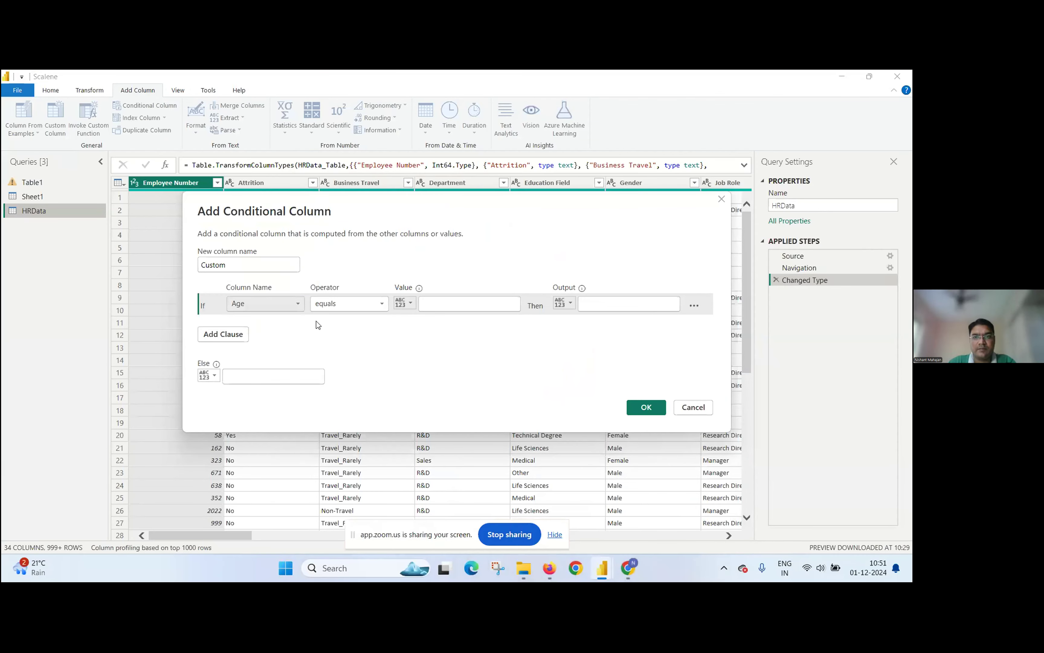
{"action": "left_click", "coordinate": [442, 305]}
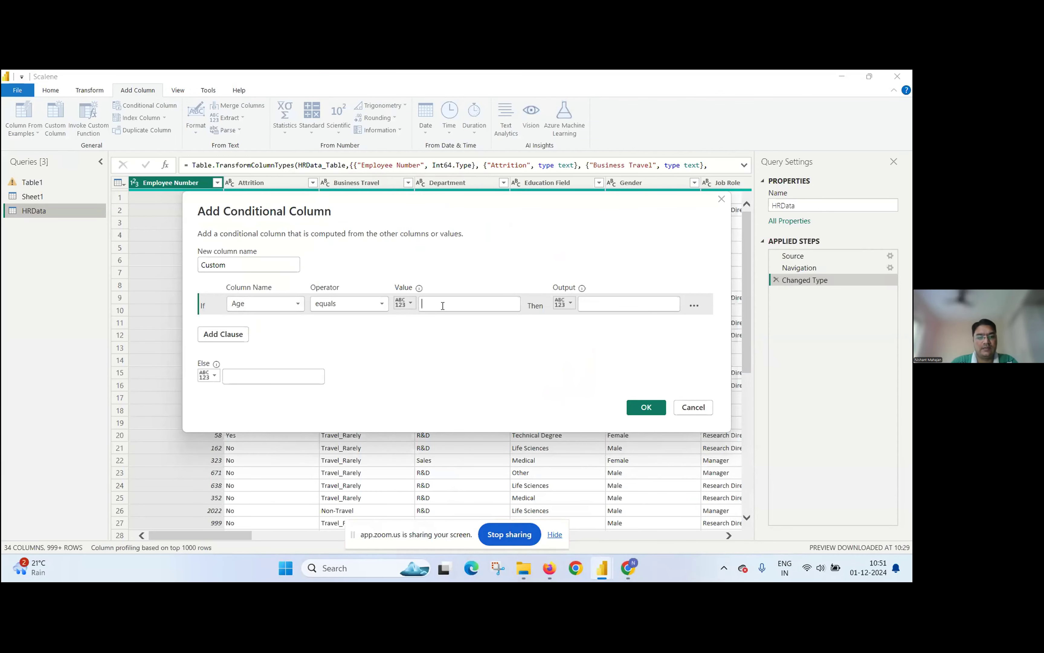
{"action": "type", "text": "30"}
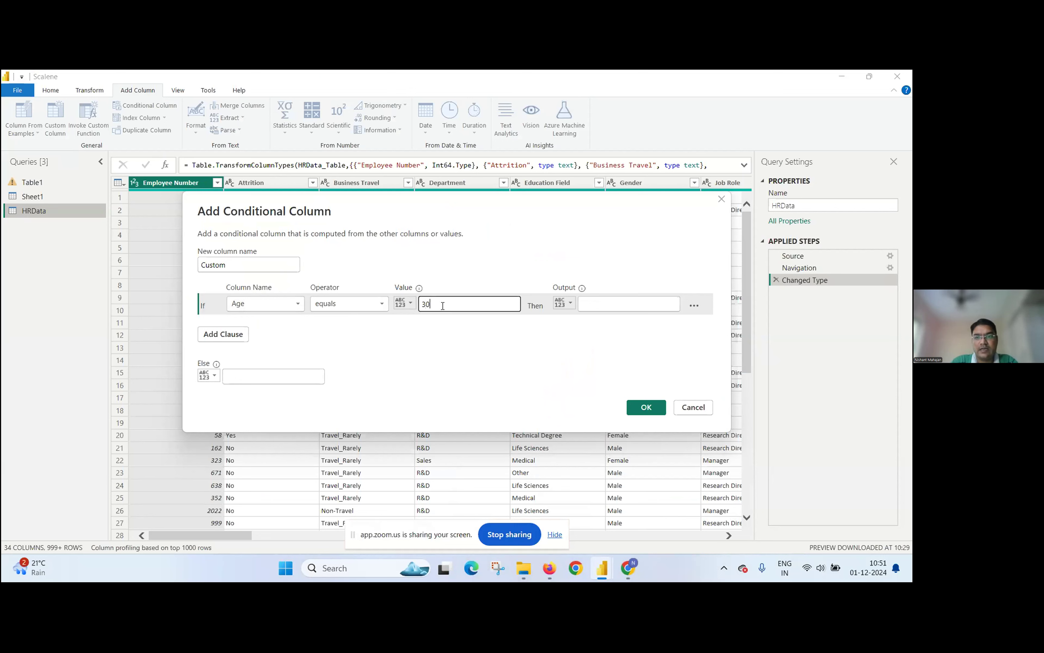
{"action": "left_click", "coordinate": [607, 305]}
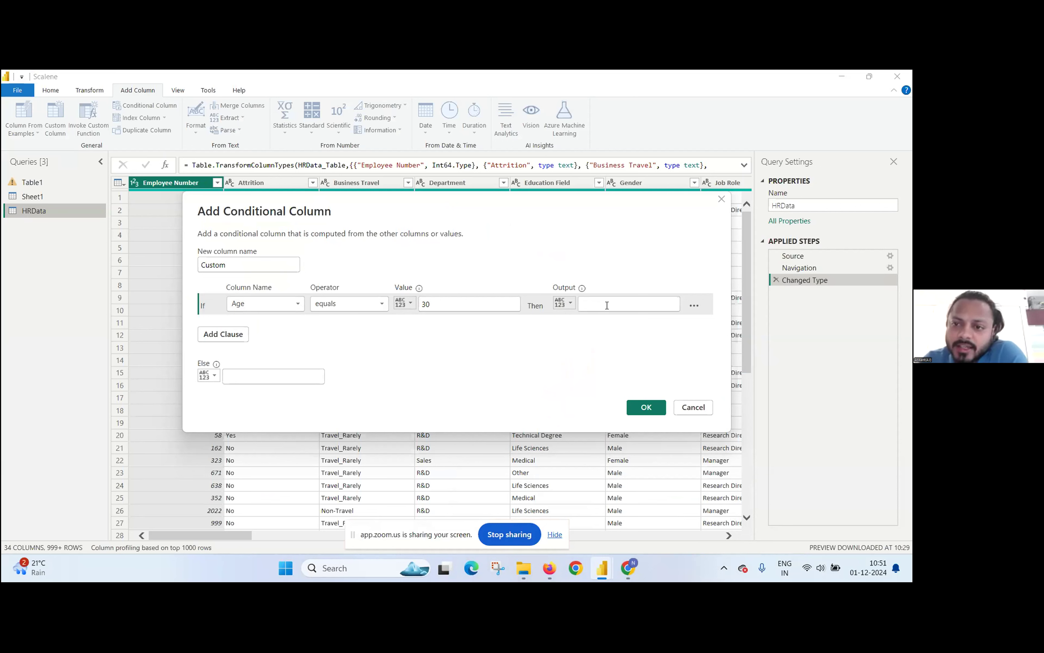
{"action": "left_click", "coordinate": [381, 304]}
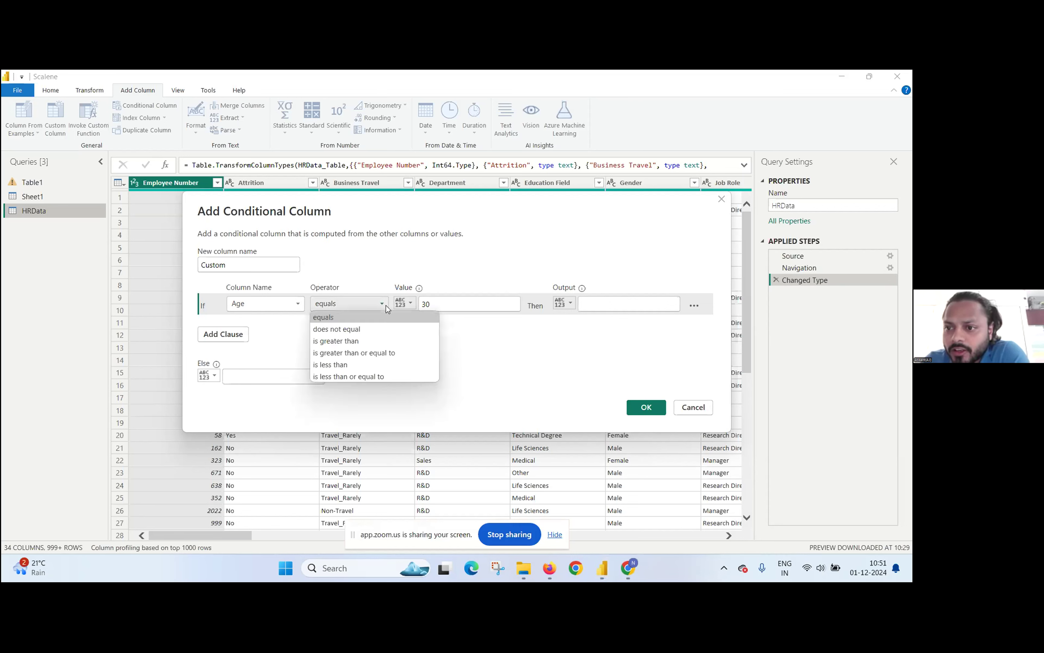
{"action": "left_click", "coordinate": [362, 365]}
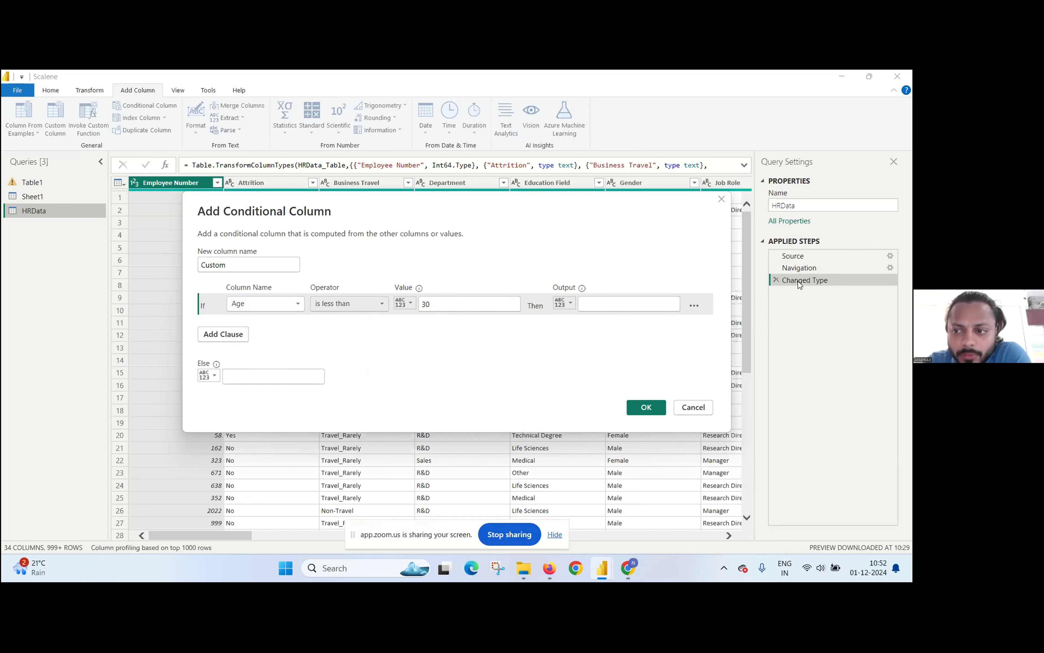
Step: Set the output of the first Age condition to "20 to 30"
{"action": "left_click", "coordinate": [603, 302]}
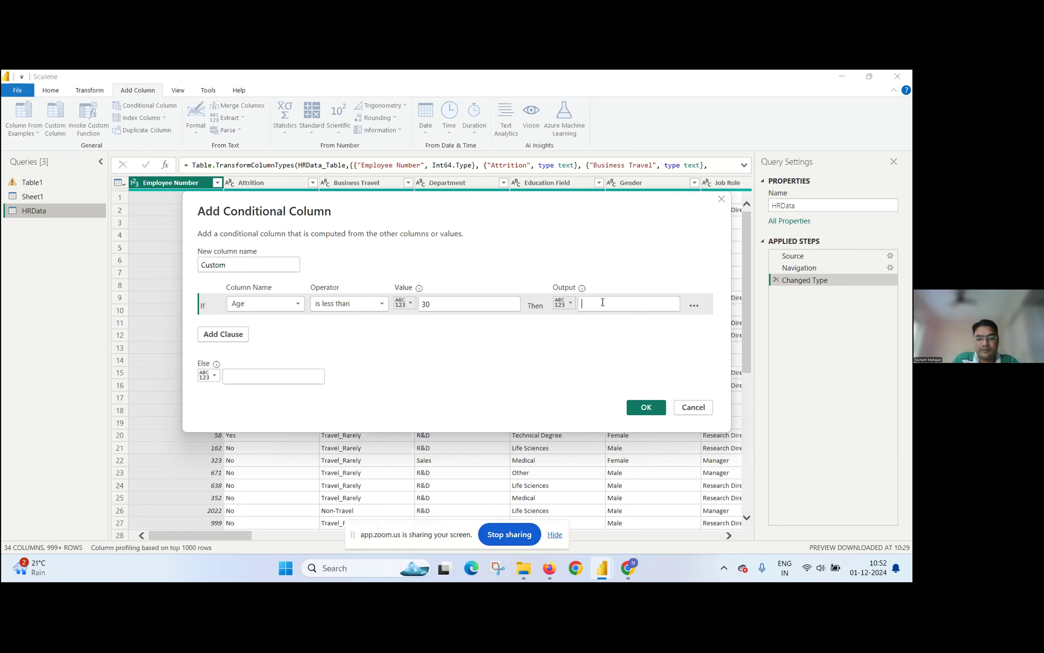
{"action": "type", "text": "20"}
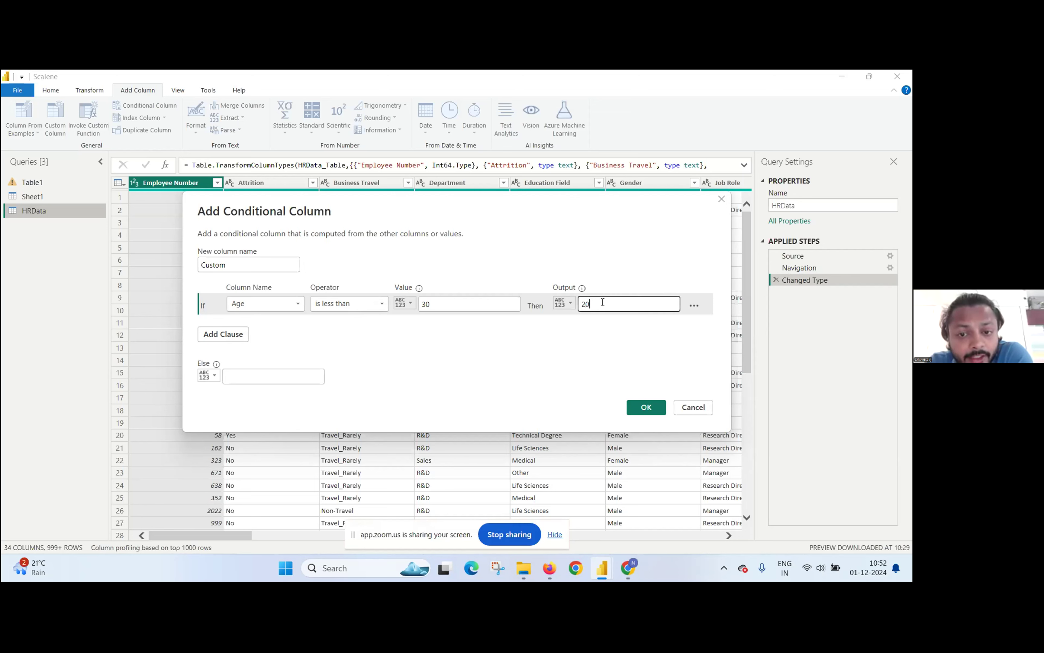
{"action": "type", "text": " to "}
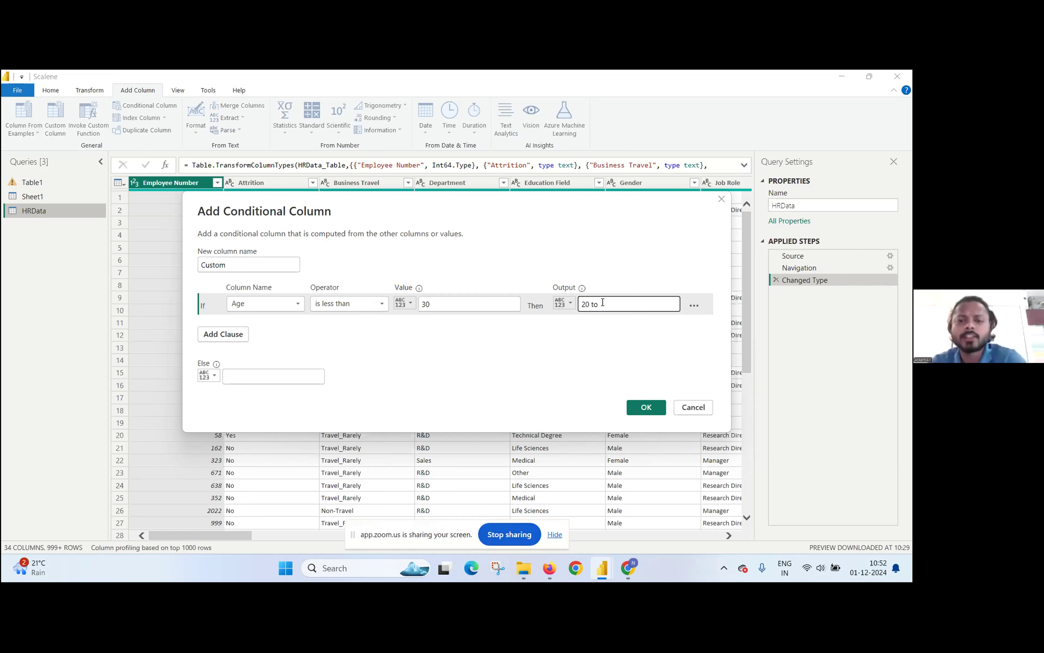
{"action": "type", "text": "30"}
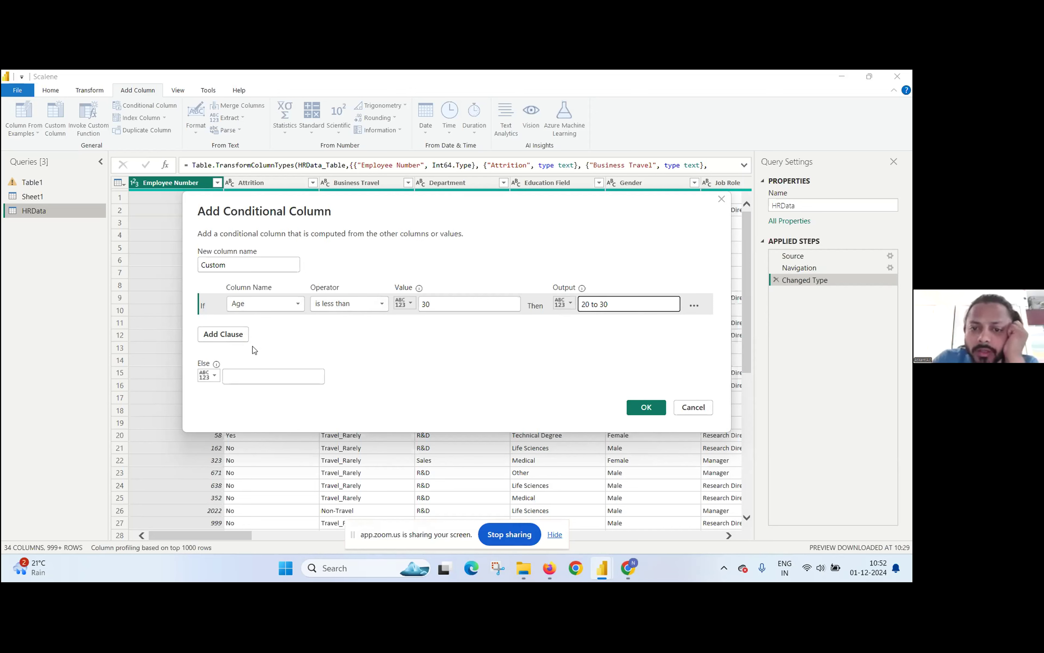
Step: Add a second clause to the conditional column that tests whether Age is greater than 31
{"action": "left_click", "coordinate": [237, 336]}
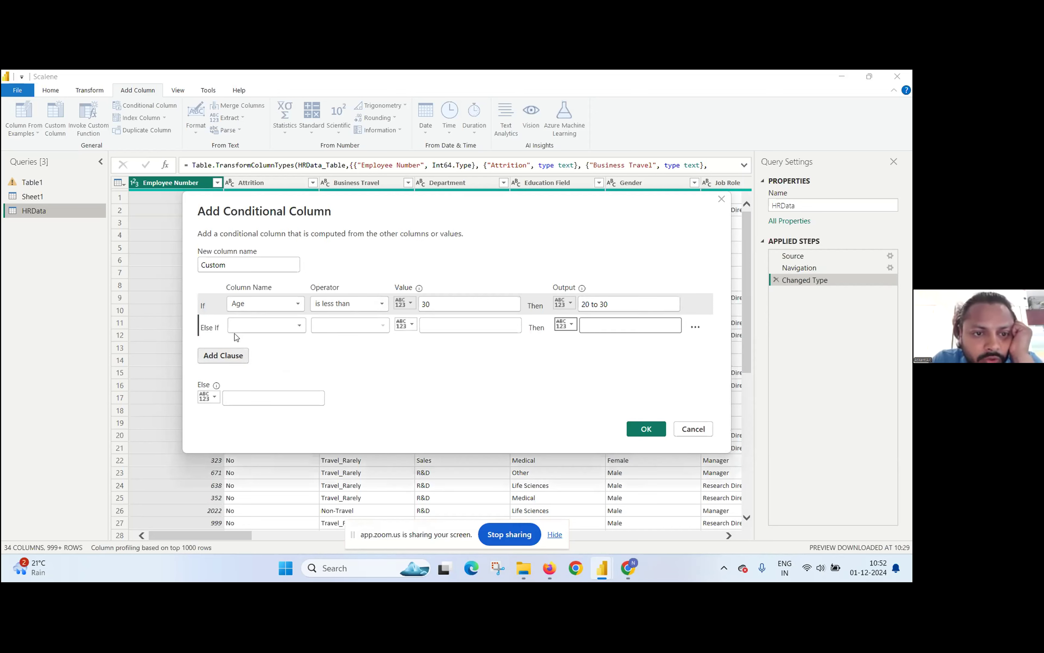
{"action": "left_click", "coordinate": [257, 324]}
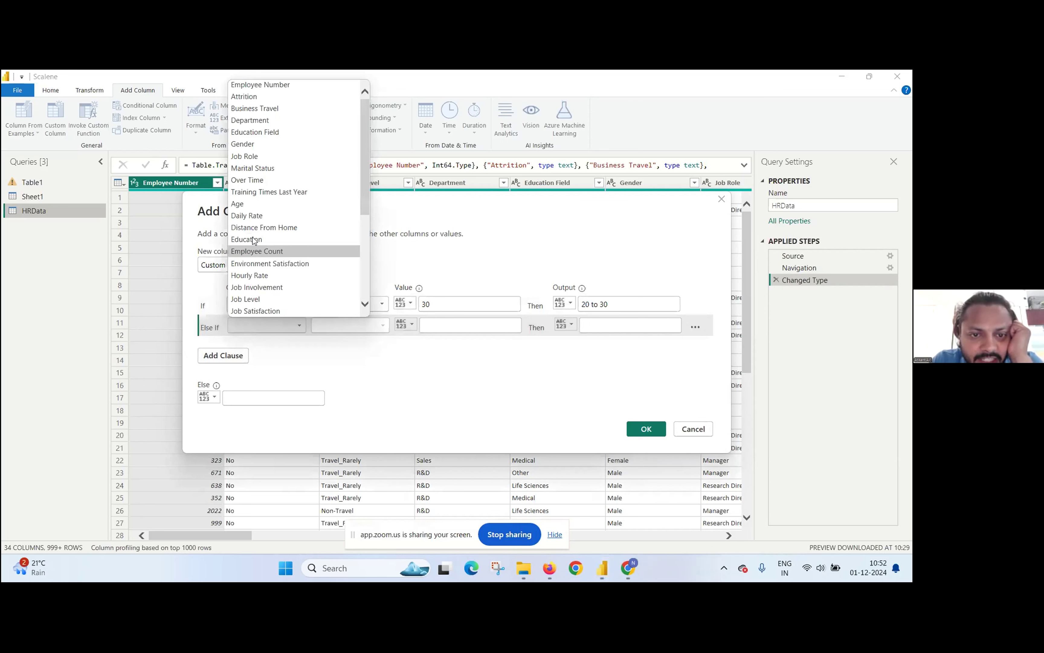
{"action": "left_click", "coordinate": [266, 208]}
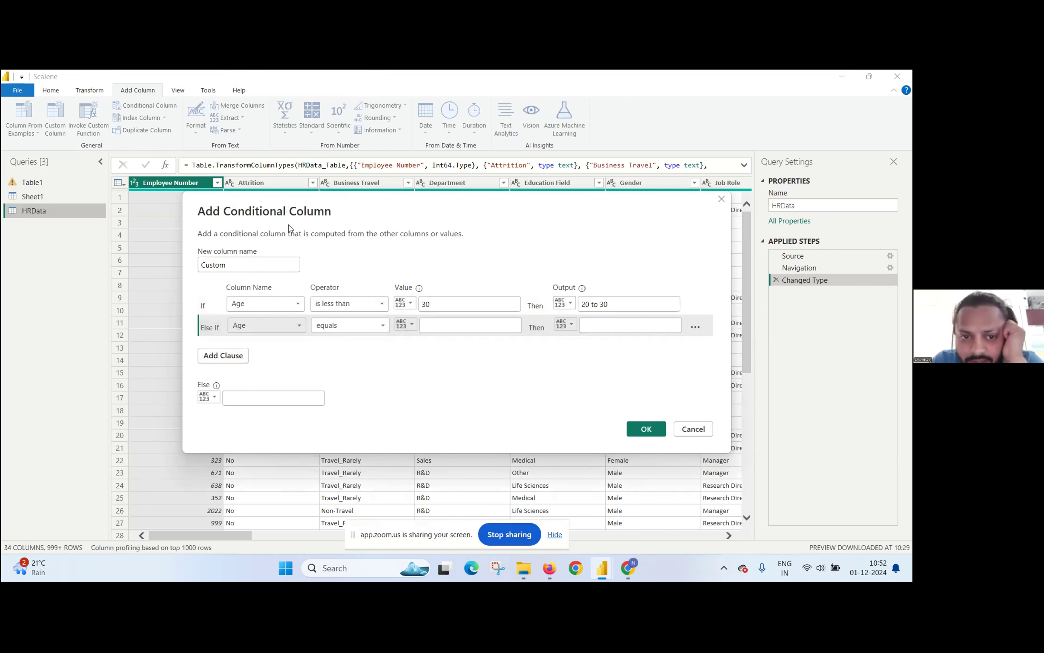
{"action": "left_click", "coordinate": [377, 330]}
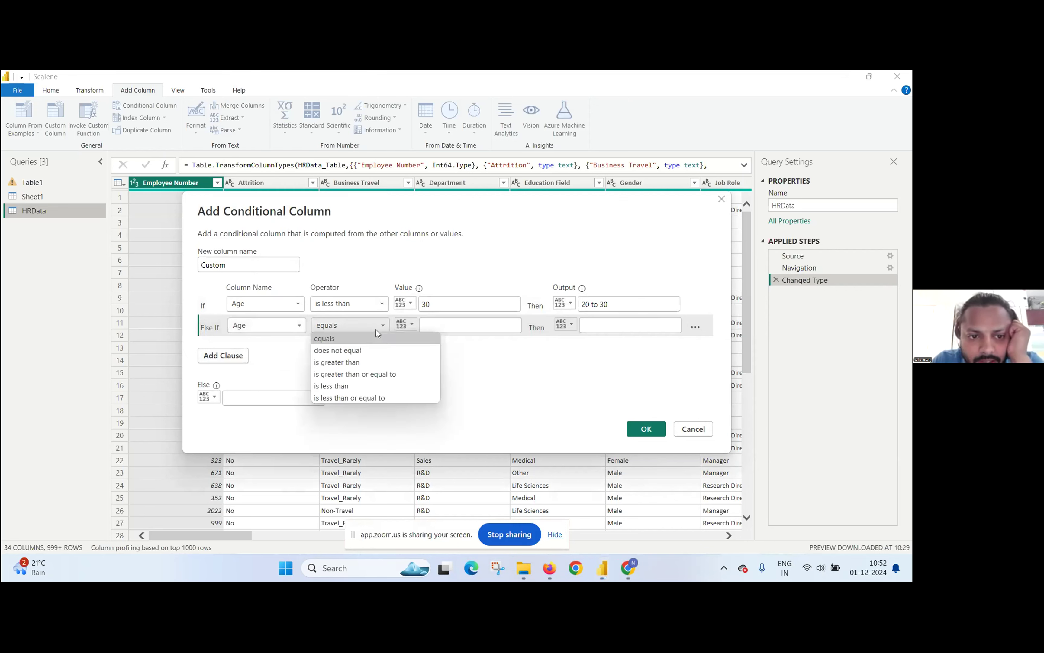
{"action": "left_click", "coordinate": [370, 366]}
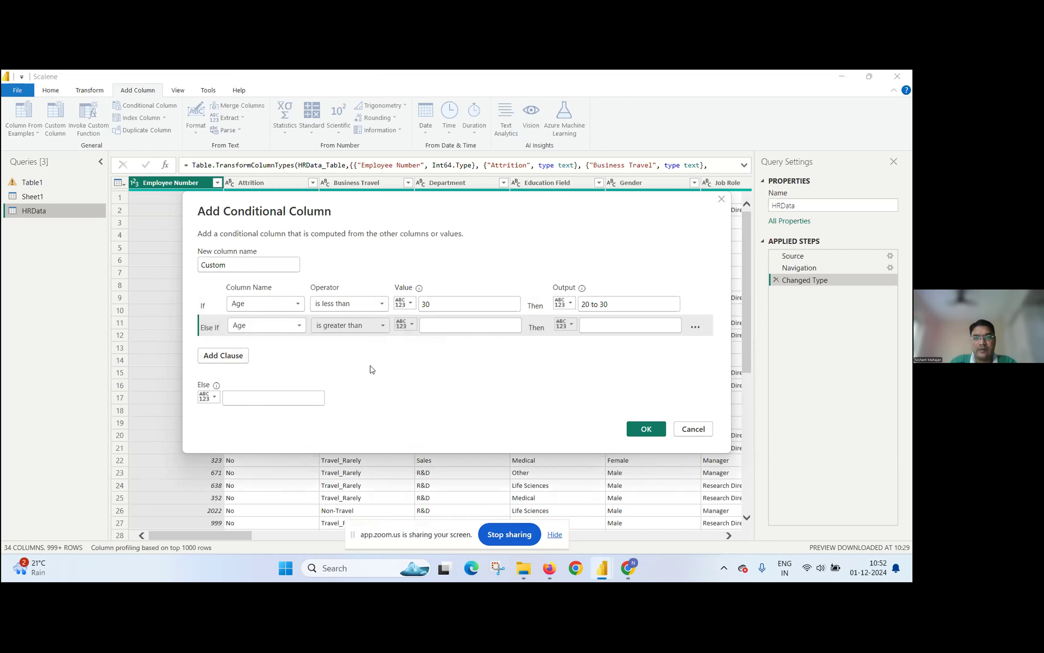
{"action": "left_click", "coordinate": [431, 330]}
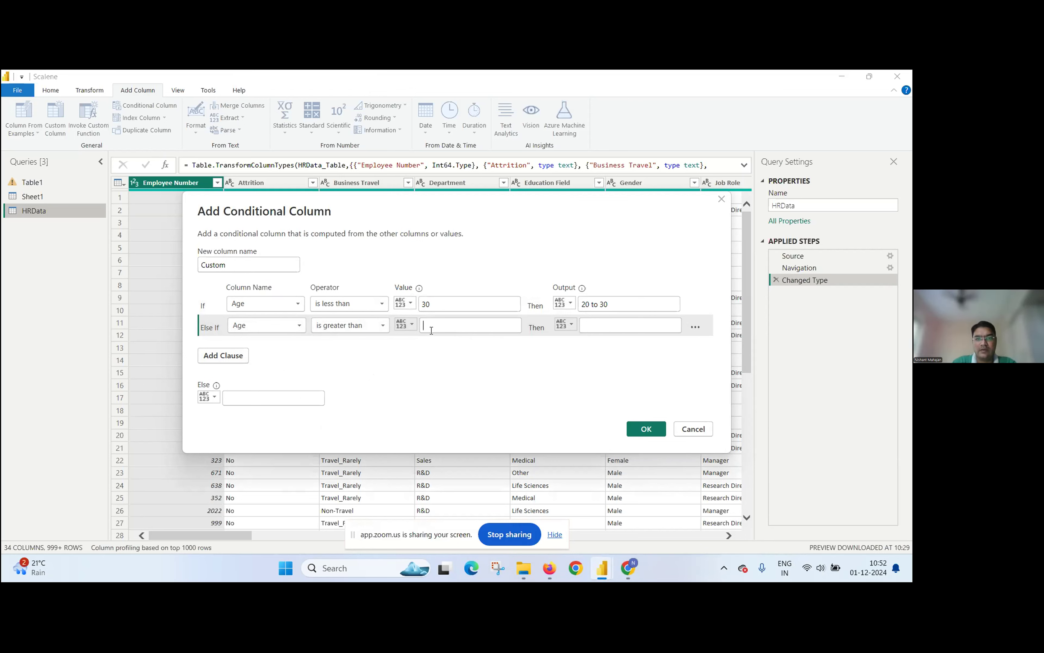
{"action": "type", "text": "30"}
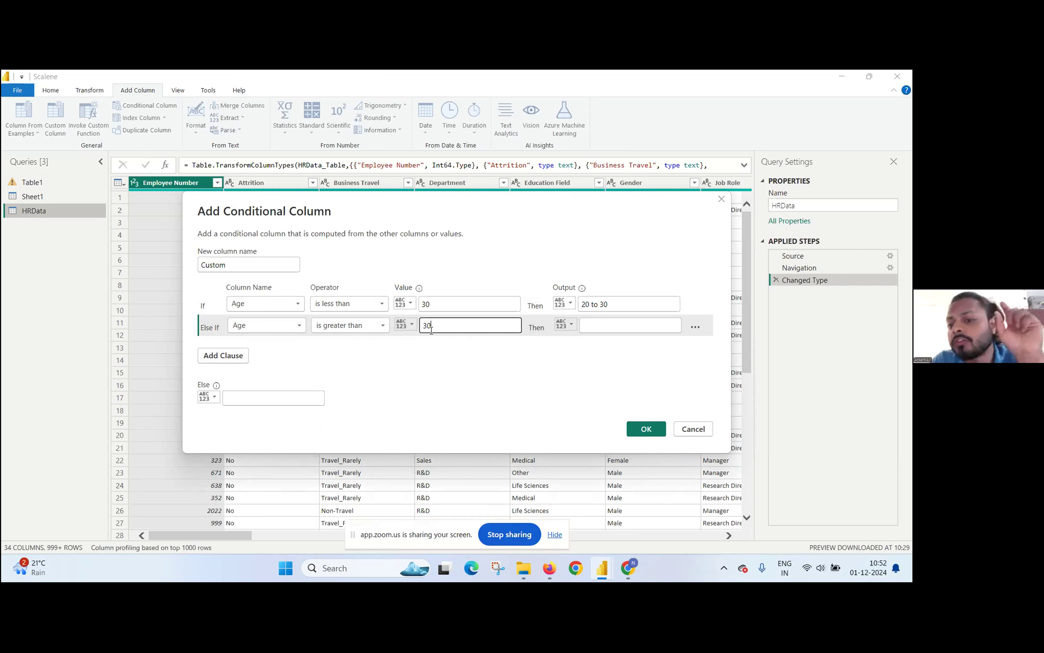
{"action": "key", "text": "BackSpace"}
{"action": "type", "text": "1"}
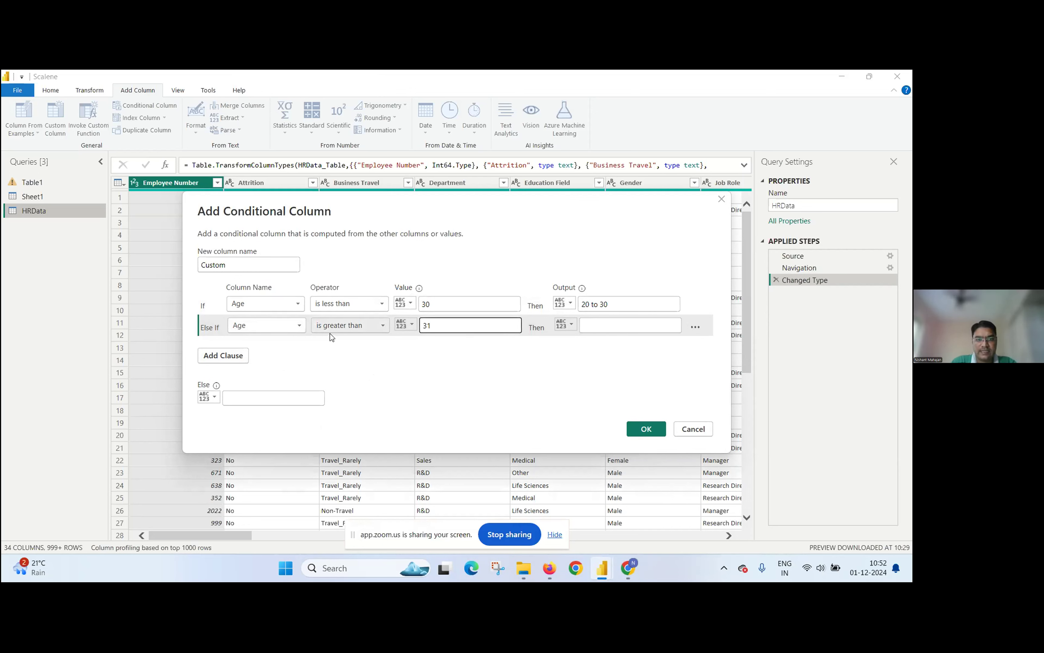
{"action": "left_click", "coordinate": [232, 398]}
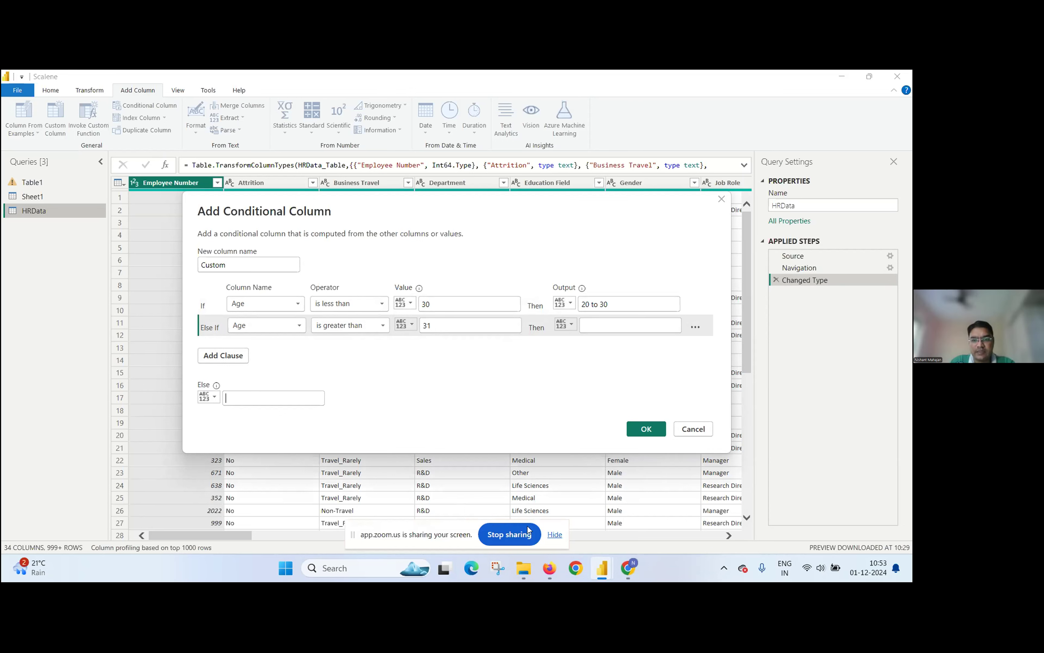
{"action": "left_click", "coordinate": [512, 533]}
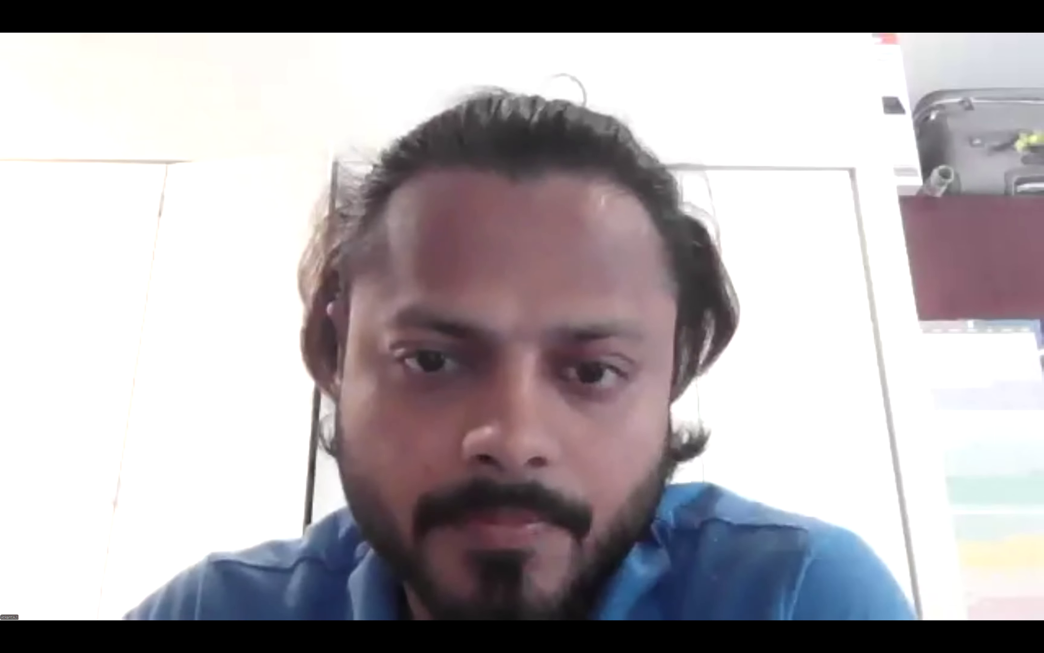
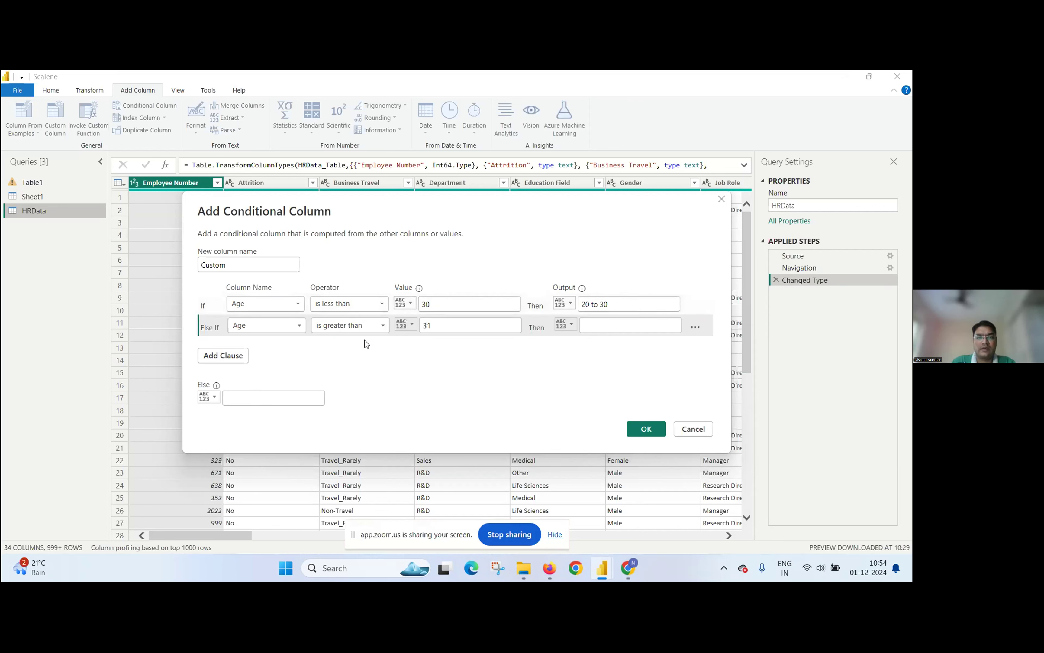
Step: Change the second clause's operator to is less than and set the first clause's comparison value to 20
{"action": "left_click", "coordinate": [343, 326]}
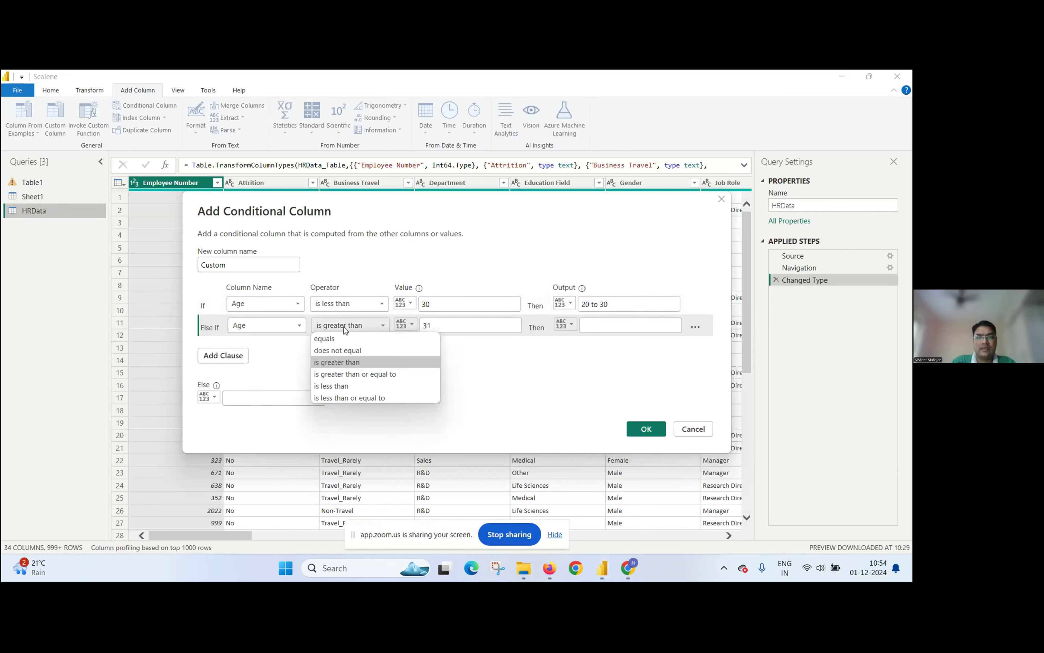
{"action": "left_click", "coordinate": [339, 385]}
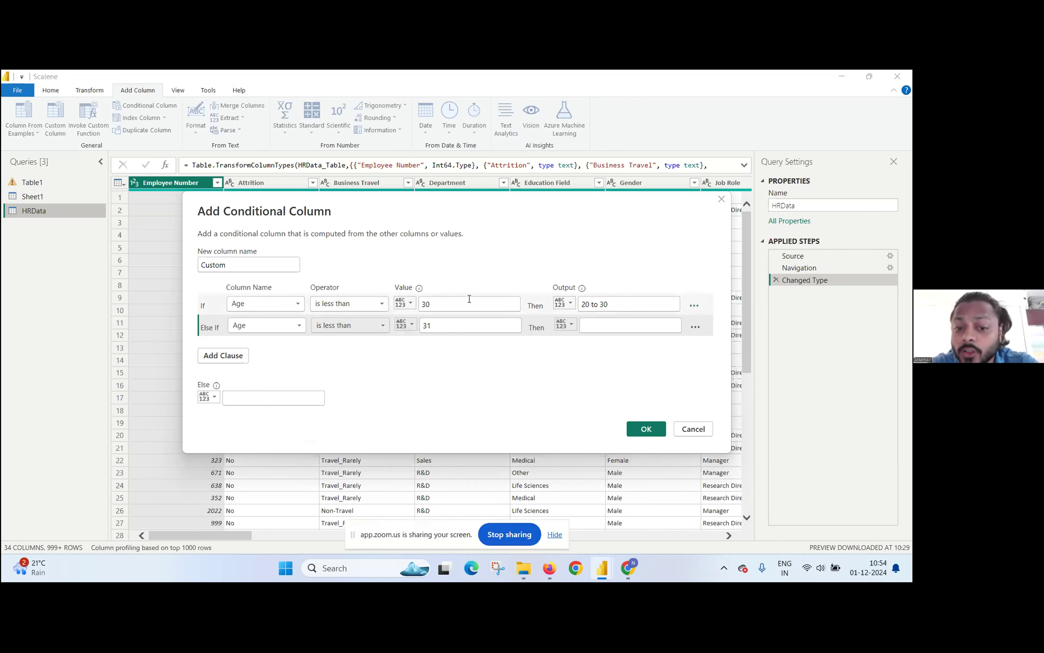
{"action": "left_click", "coordinate": [462, 303]}
{"action": "key", "text": "BackSpace"}
{"action": "key", "text": "BackSpace"}
{"action": "type", "text": "20"}
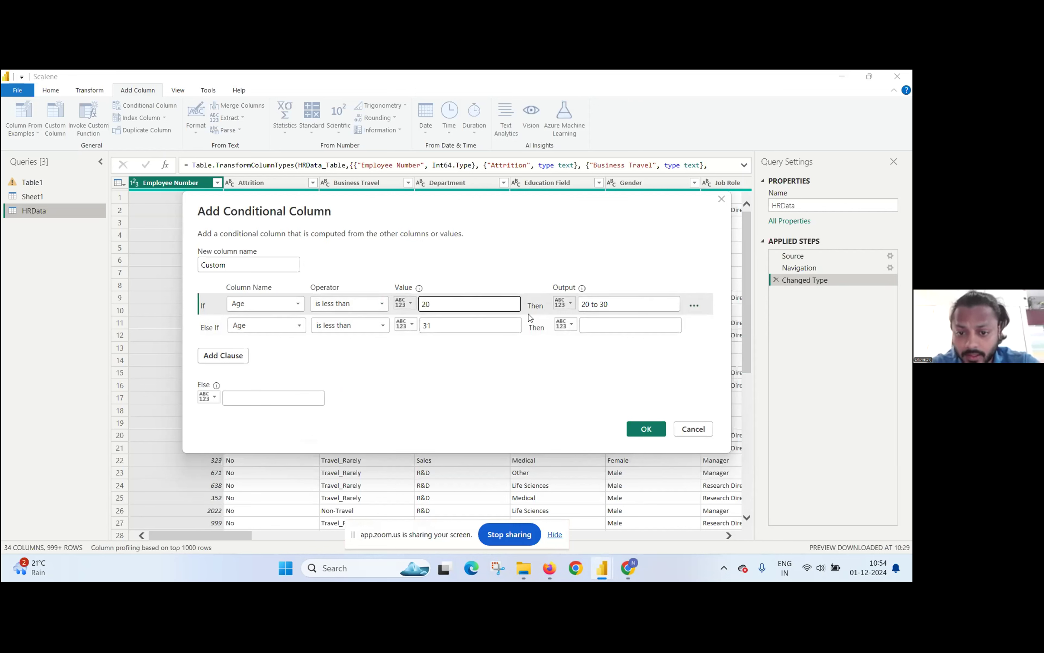
Step: Replace the first clause's output with "Less than 20"
{"action": "left_click", "coordinate": [611, 305]}
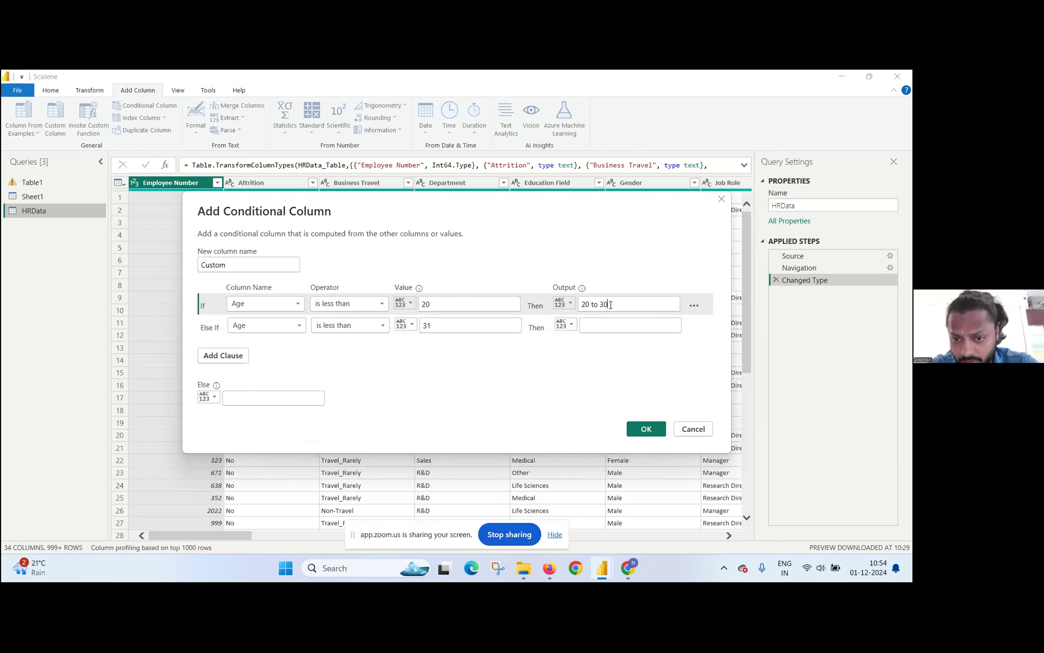
{"action": "key", "text": "BackSpace"}
{"action": "key", "text": "BackSpace"}
{"action": "key", "text": "BackSpace"}
{"action": "key", "text": "BackSpace"}
{"action": "key", "text": "BackSpace"}
{"action": "key", "text": "BackSpace"}
{"action": "key", "text": "BackSpace"}
{"action": "key", "text": "BackSpace"}
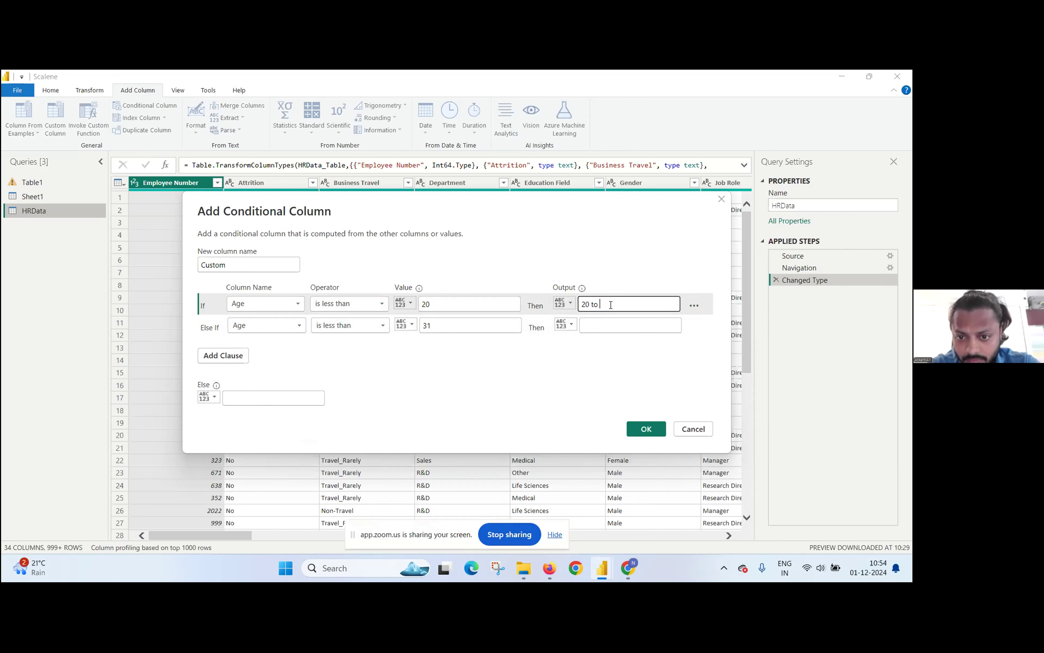
{"action": "type", "text": "Leas"}
{"action": "type", "text": "s t"}
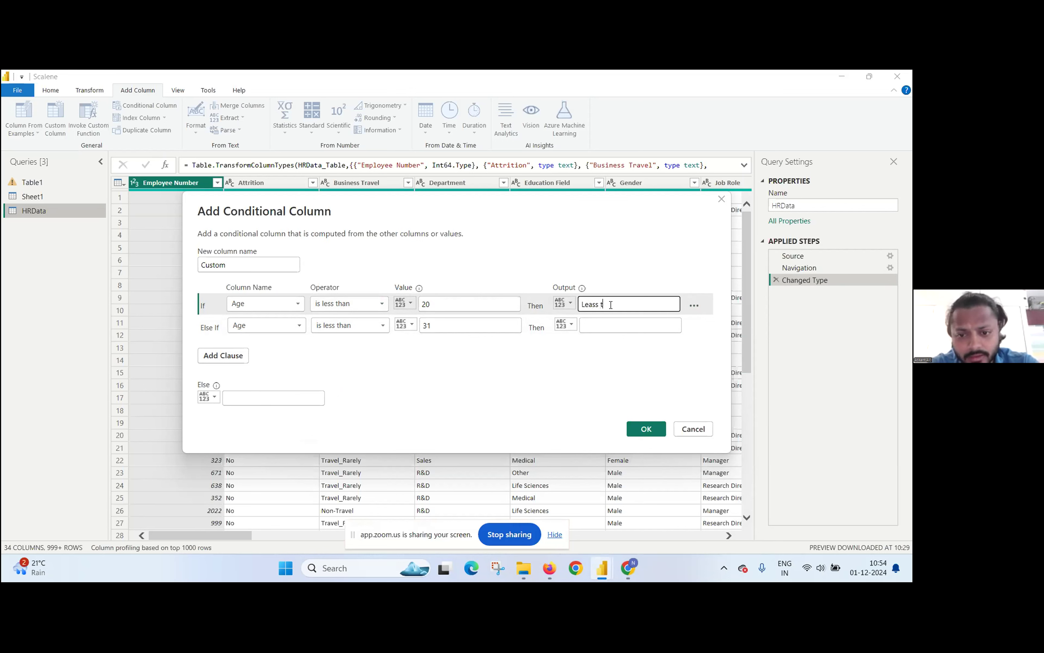
{"action": "type", "text": "ha20"}
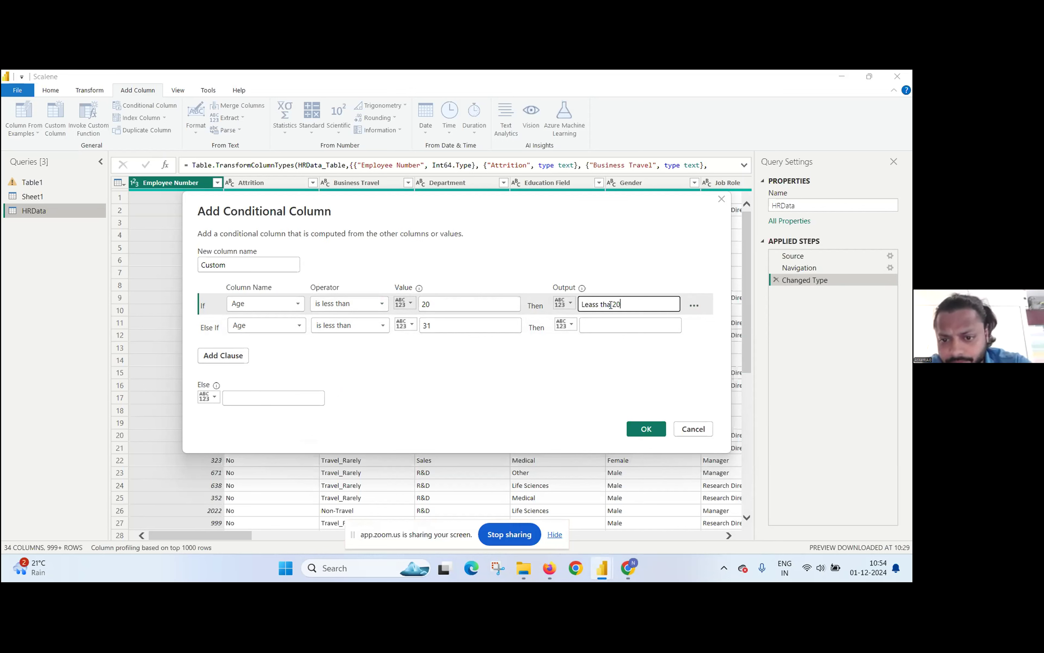
{"action": "left_click", "coordinate": [593, 305]}
{"action": "key", "text": "BackSpace"}
{"action": "type", "text": "n"}
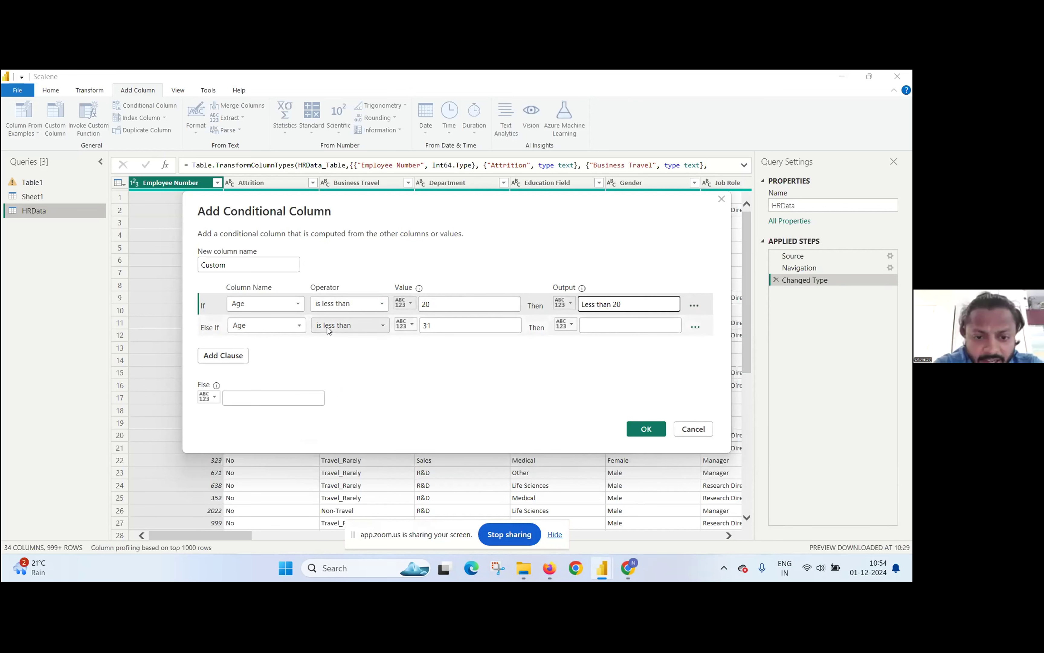
Step: Set the second clause's comparison value to 30 and its output to "20 to 29"
{"action": "left_click", "coordinate": [339, 329]}
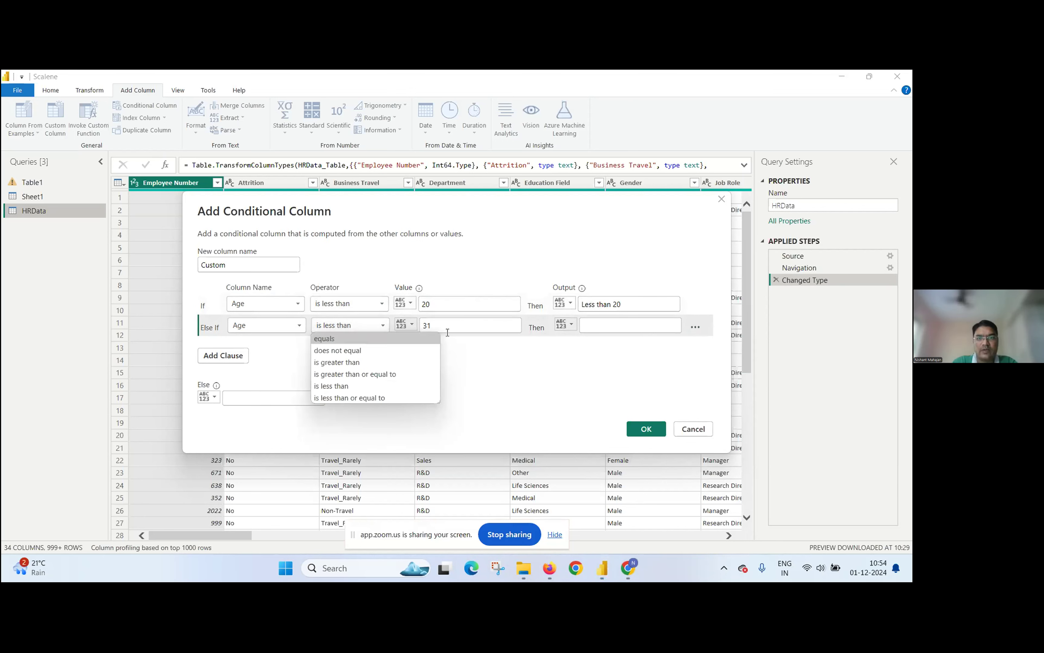
{"action": "left_click", "coordinate": [461, 316]}
{"action": "left_click", "coordinate": [453, 327]}
{"action": "key", "text": "BackSpace"}
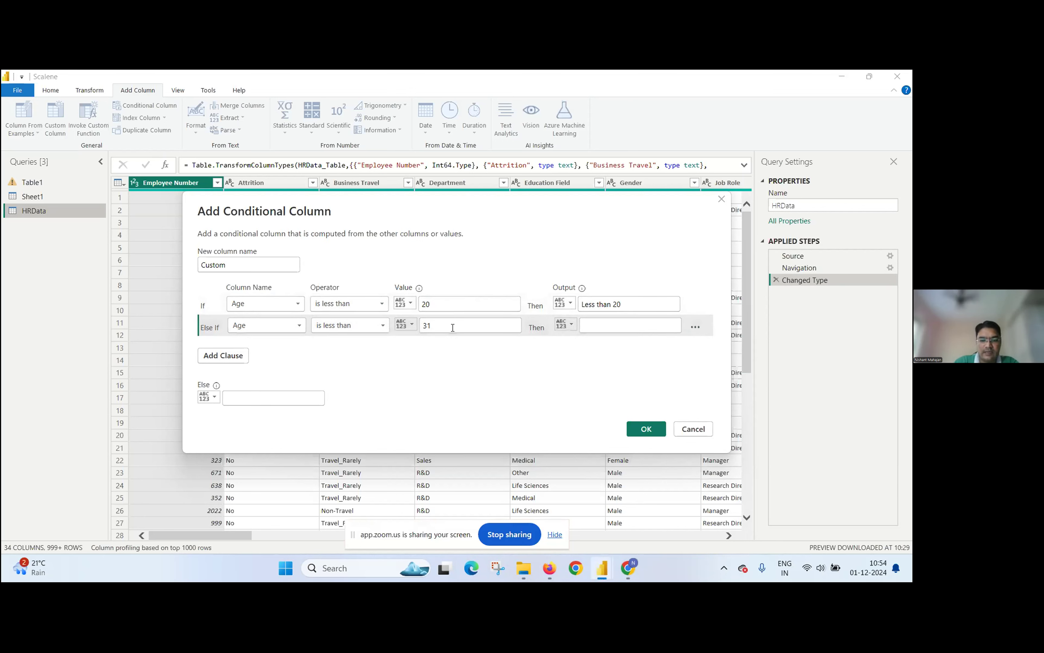
{"action": "type", "text": "0"}
{"action": "left_click", "coordinate": [585, 325]}
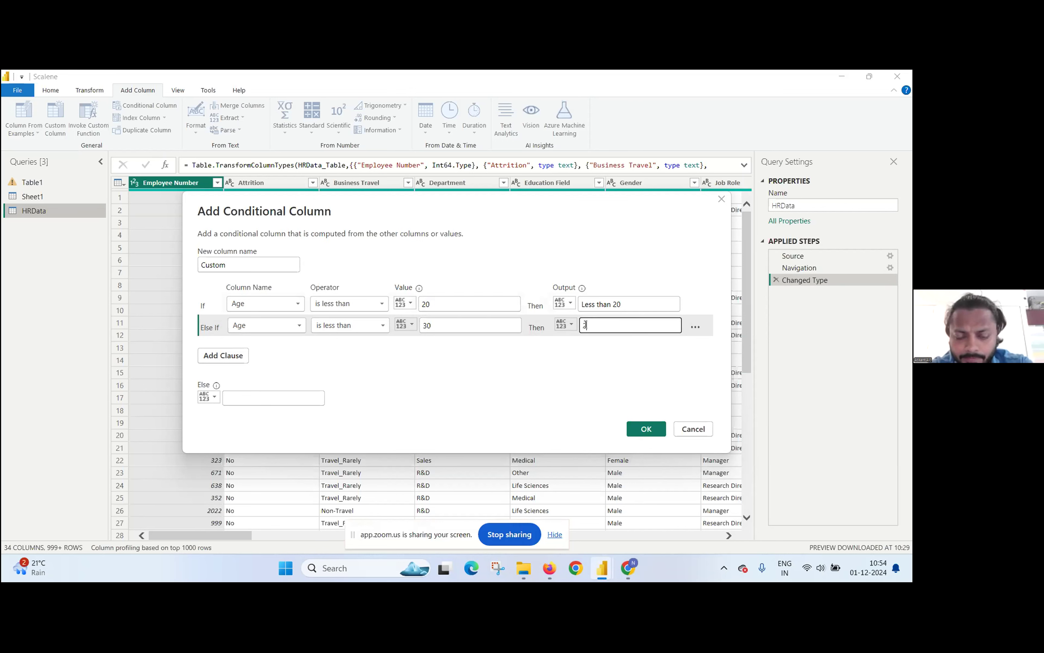
{"action": "type", "text": "20 to 29"}
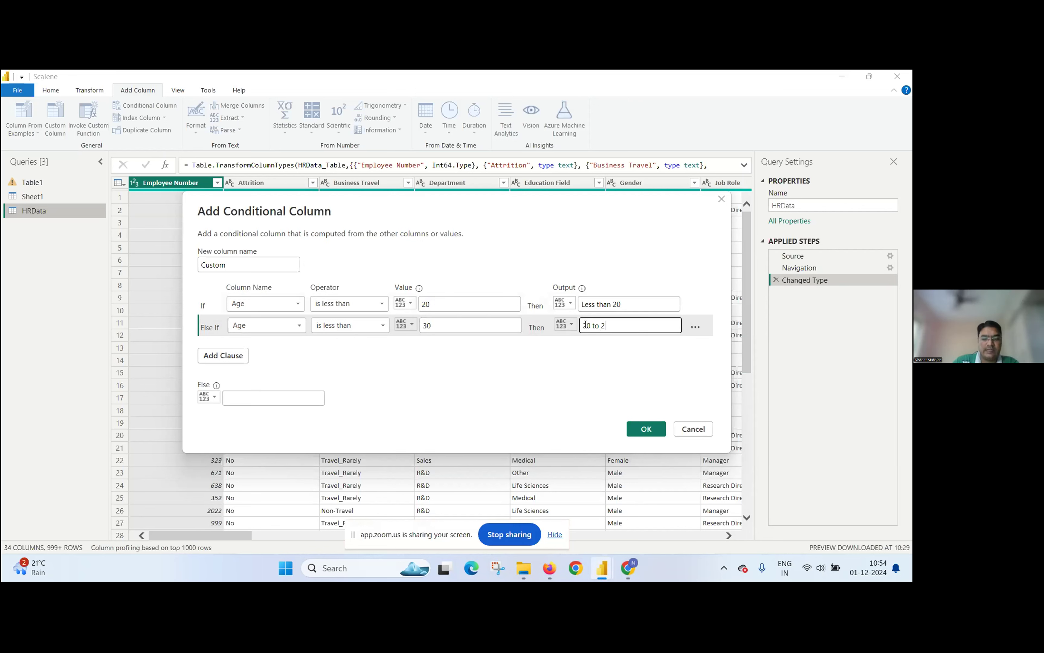
Step: Add a third clause that outputs "30 to 39" when Age is less than 40
{"action": "left_click", "coordinate": [237, 358]}
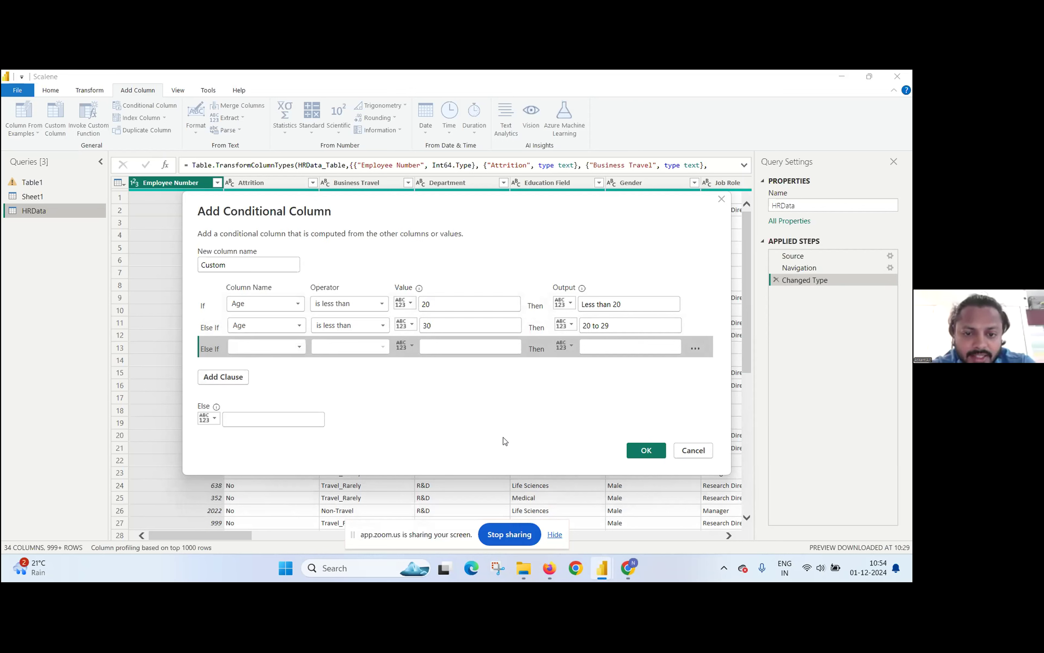
{"action": "left_click", "coordinate": [266, 347]}
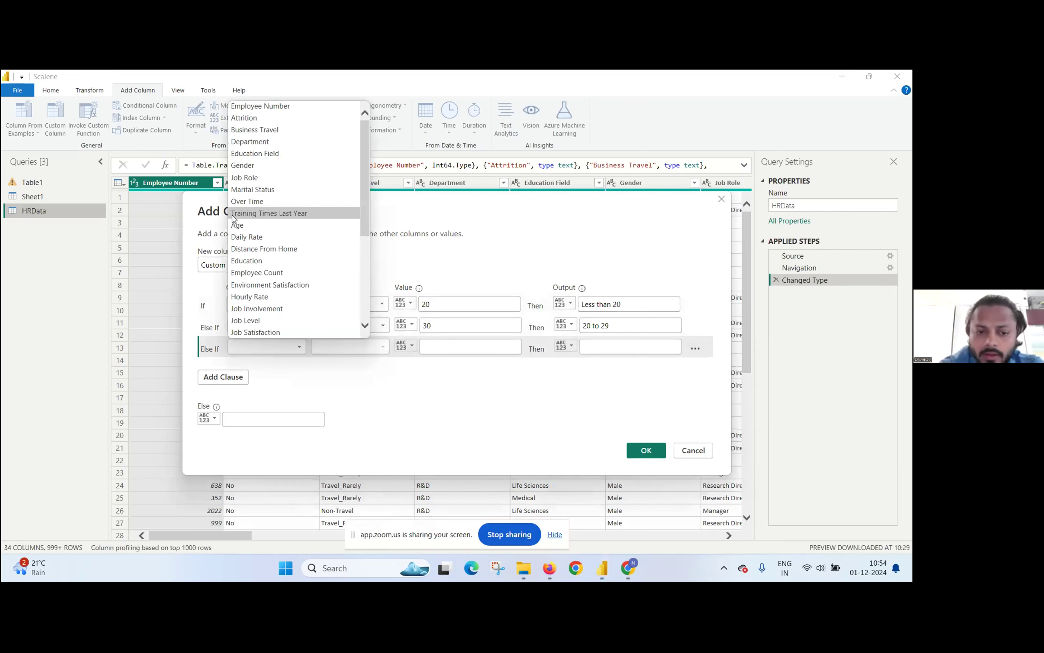
{"action": "left_click", "coordinate": [237, 225]}
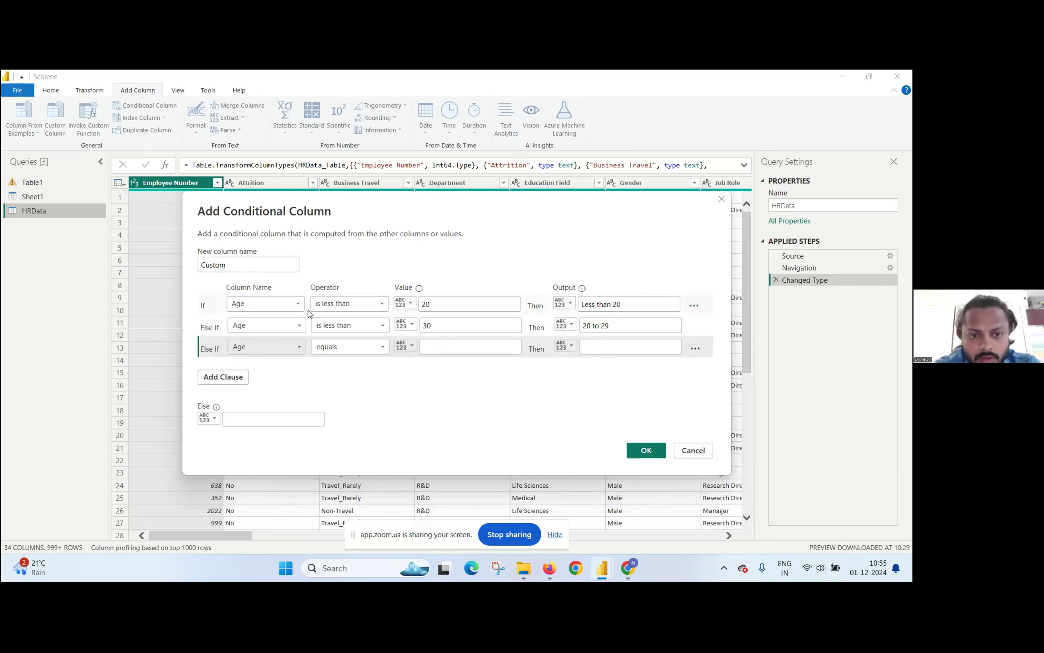
{"action": "left_click", "coordinate": [369, 352]}
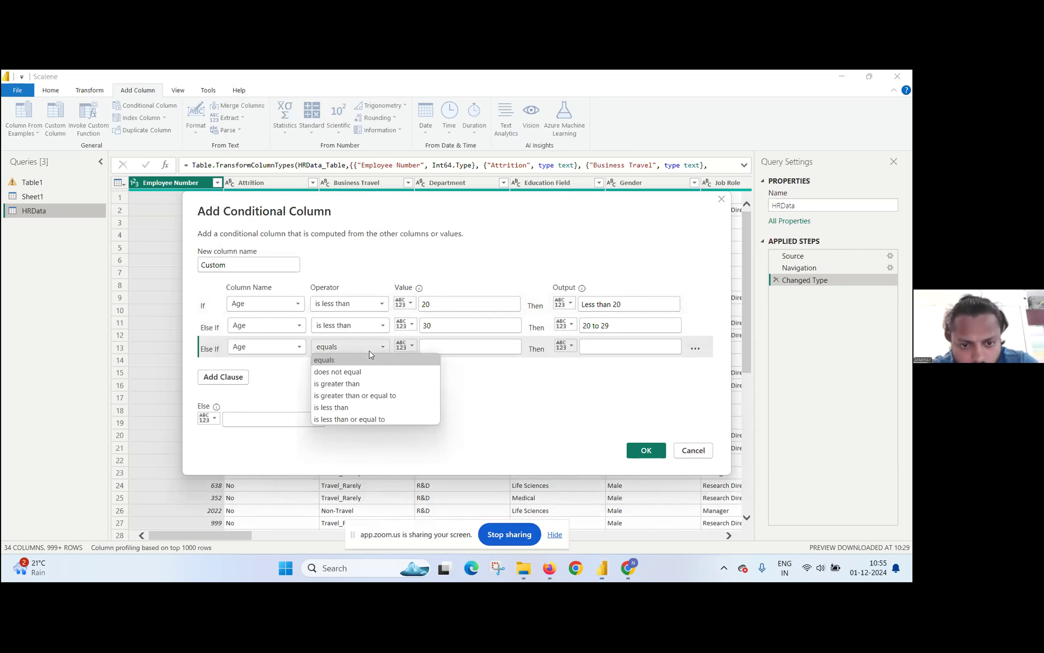
{"action": "left_click", "coordinate": [363, 408]}
{"action": "left_click", "coordinate": [436, 346]}
{"action": "type", "text": "40"}
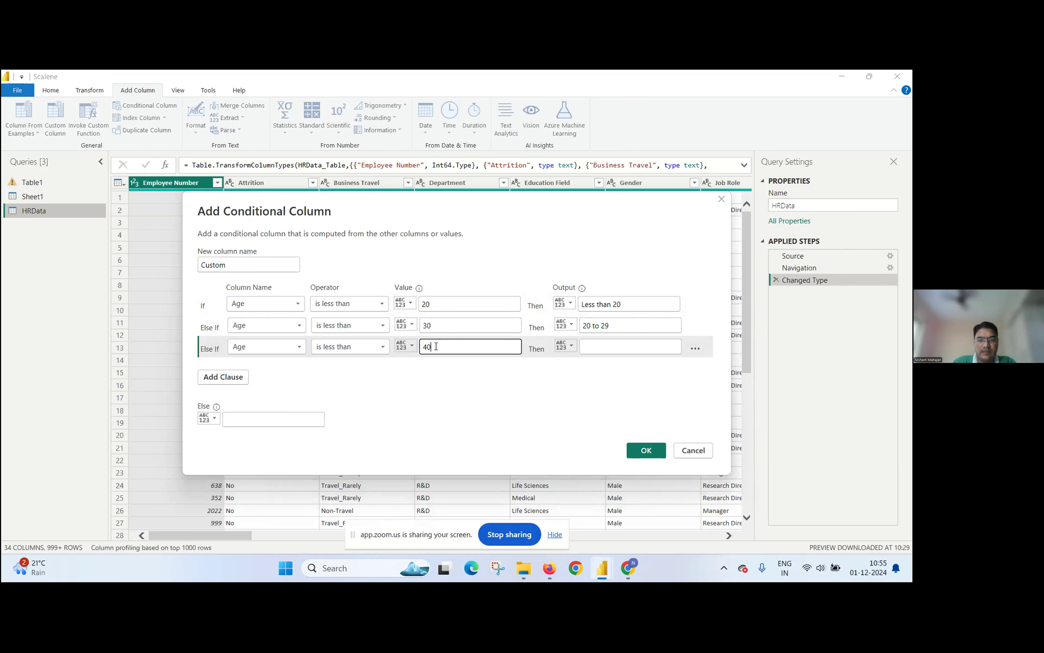
{"action": "left_click", "coordinate": [597, 345]}
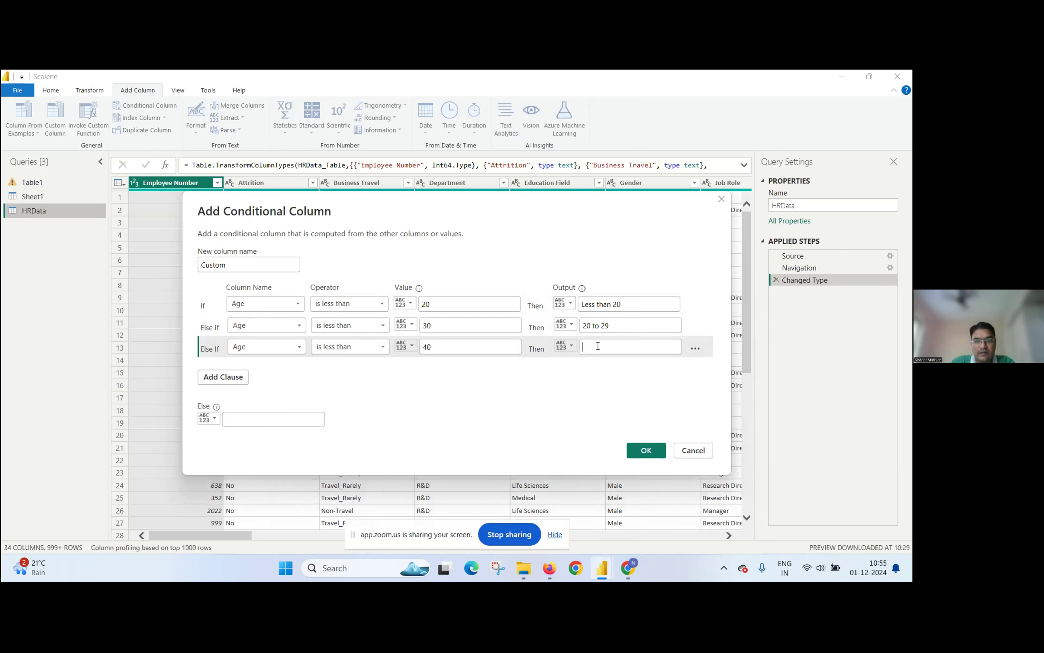
{"action": "type", "text": "30"}
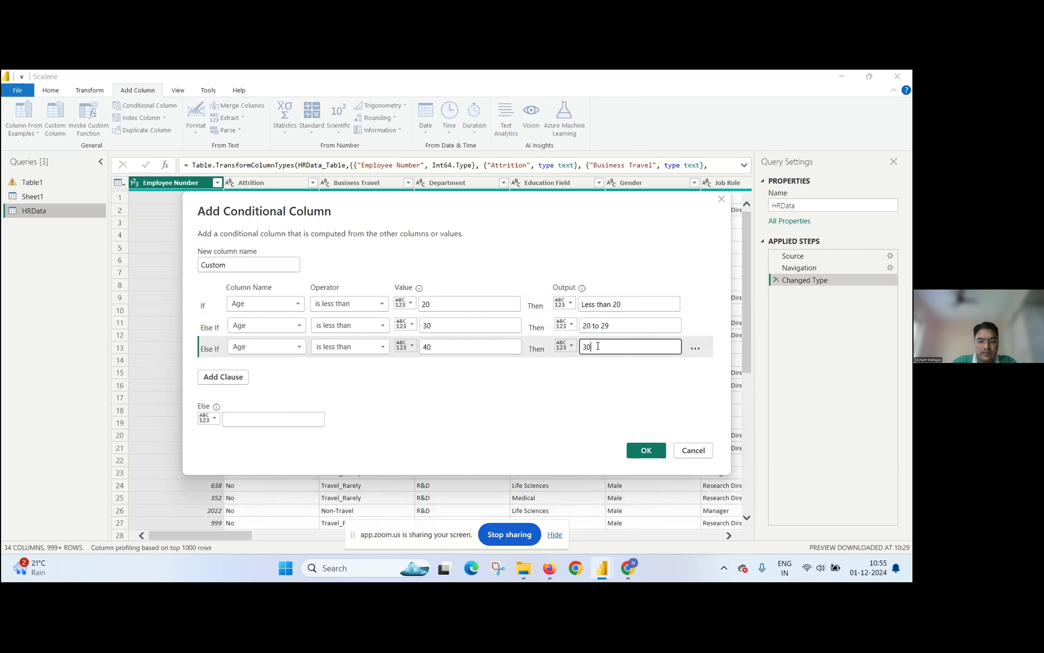
{"action": "type", "text": " to 39"}
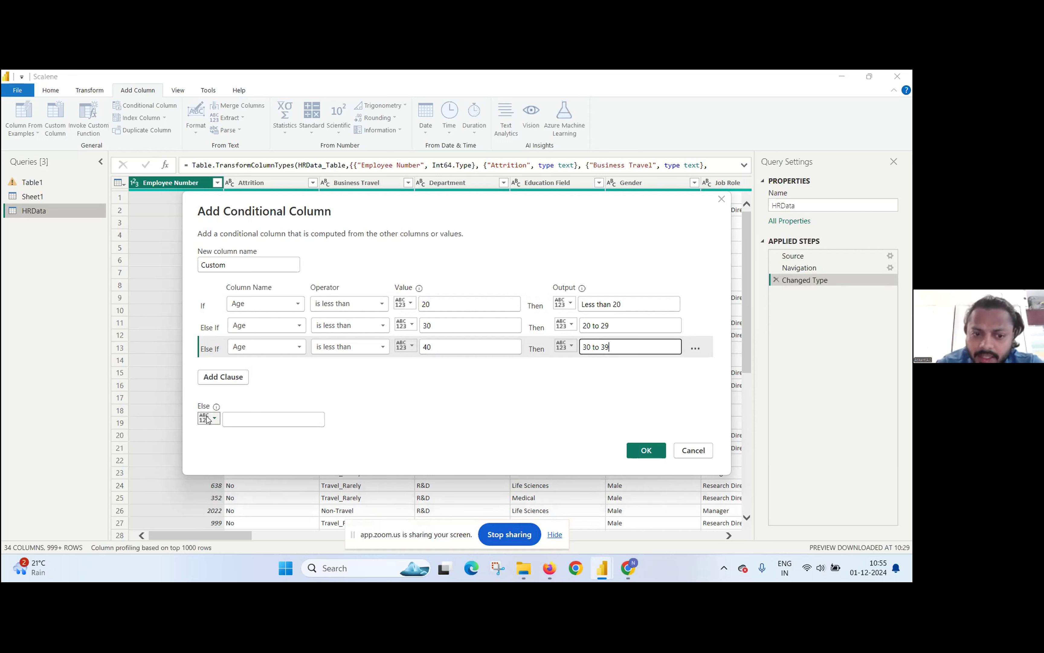
Step: Set the Else output to "Greater than 39" and create the conditional column
{"action": "left_click", "coordinate": [242, 414]}
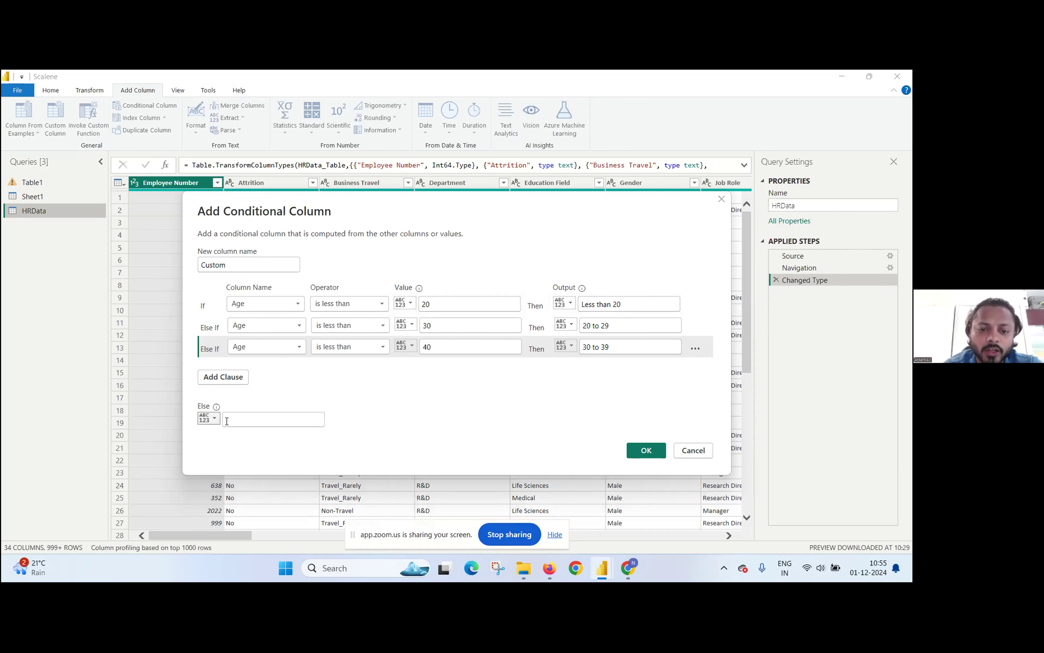
{"action": "type", "text": "Gre"}
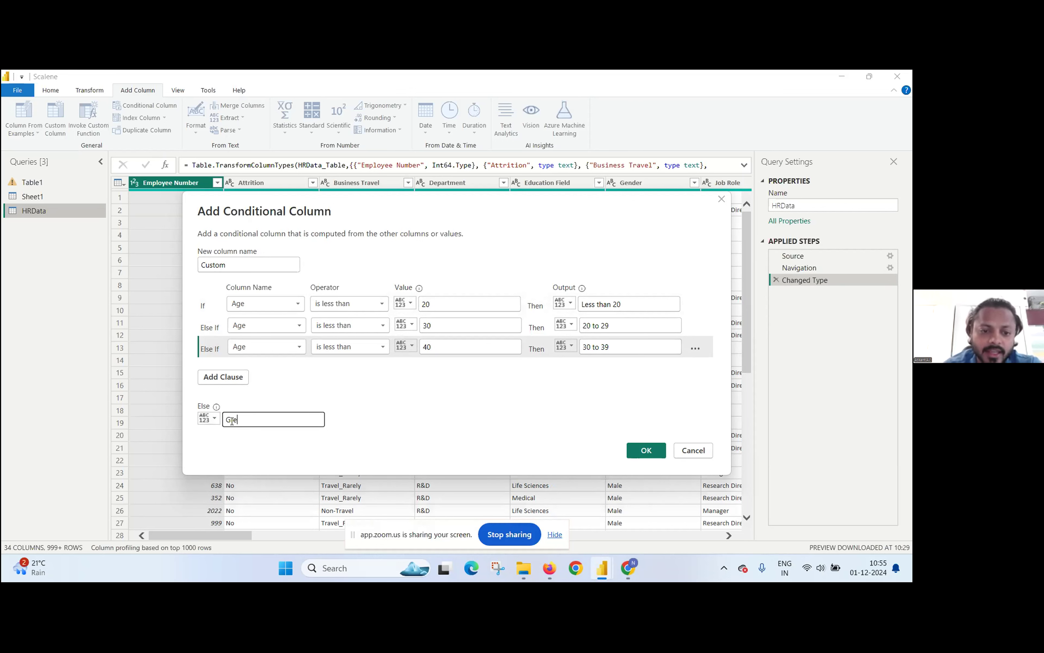
{"action": "type", "text": "ater tha"}
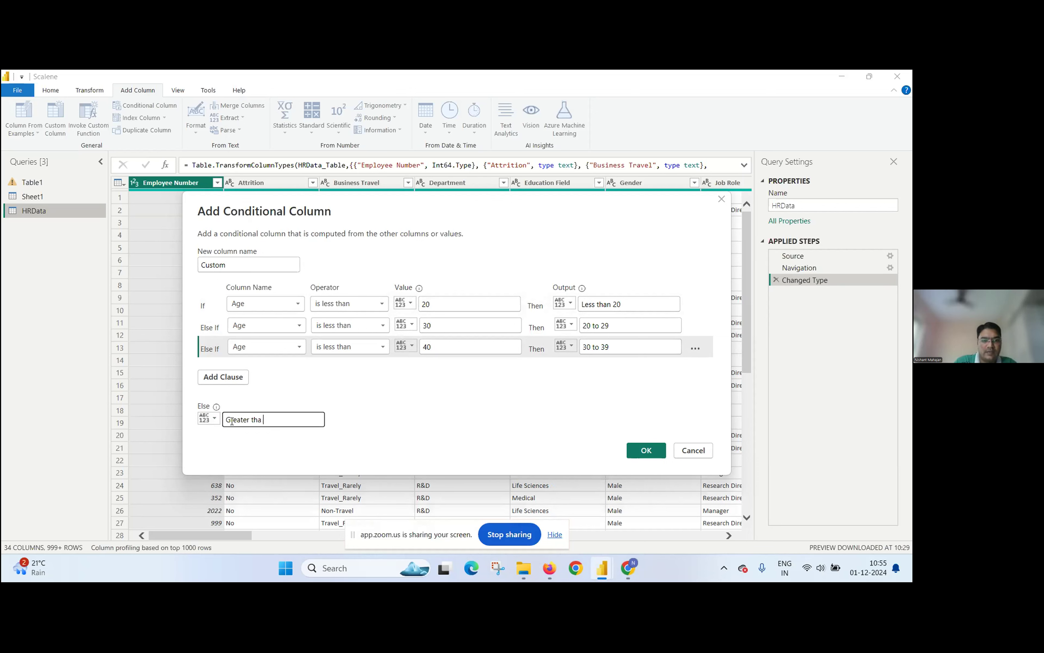
{"action": "type", "text": "n "}
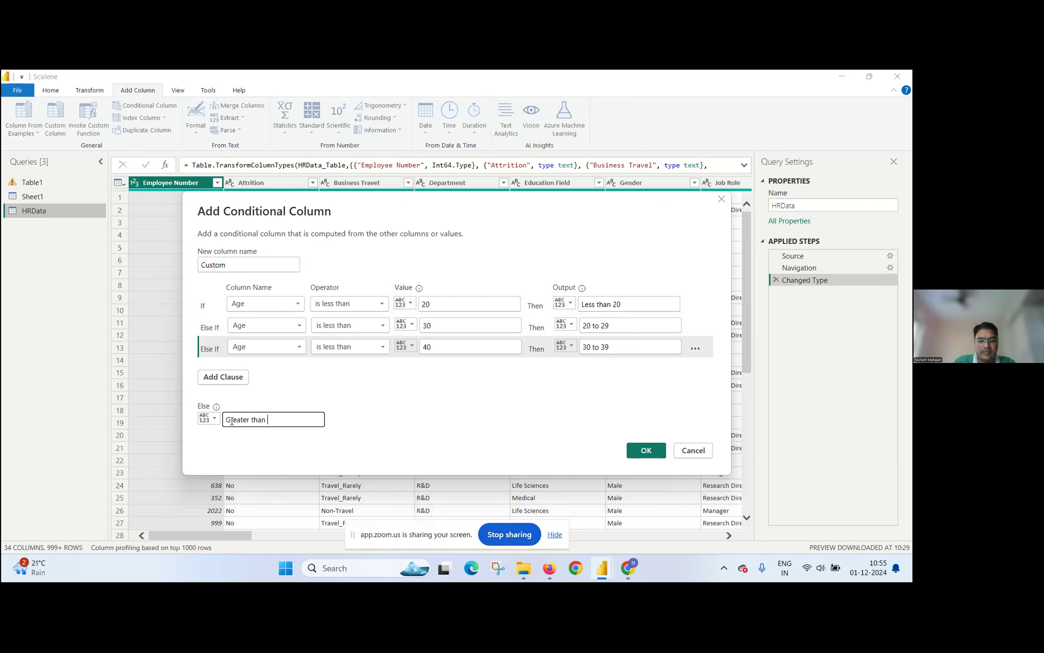
{"action": "type", "text": "39"}
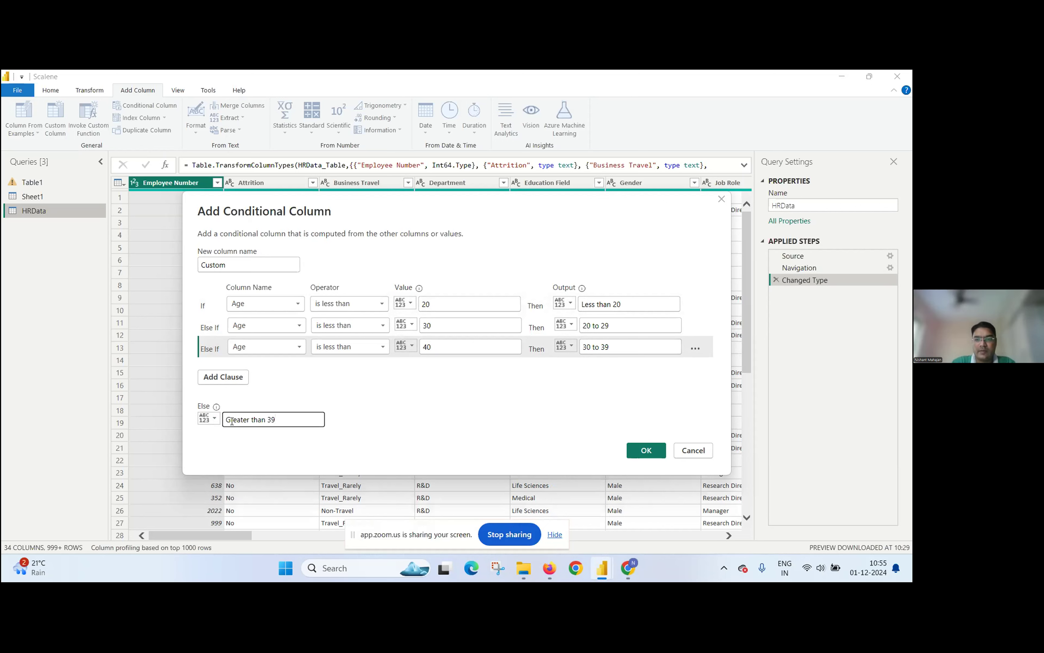
{"action": "left_click", "coordinate": [636, 454]}
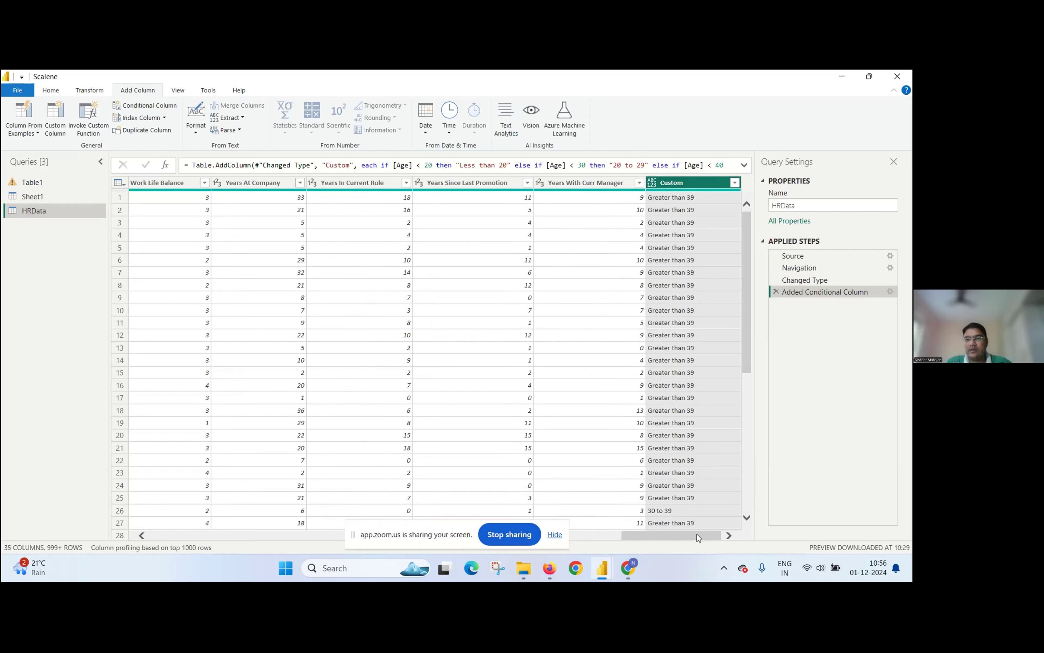
Step: Look through the new Custom column's rows and change its data type to Text
{"action": "left_click_drag", "start_coordinate": [747, 338], "coordinate": [711, 275]}
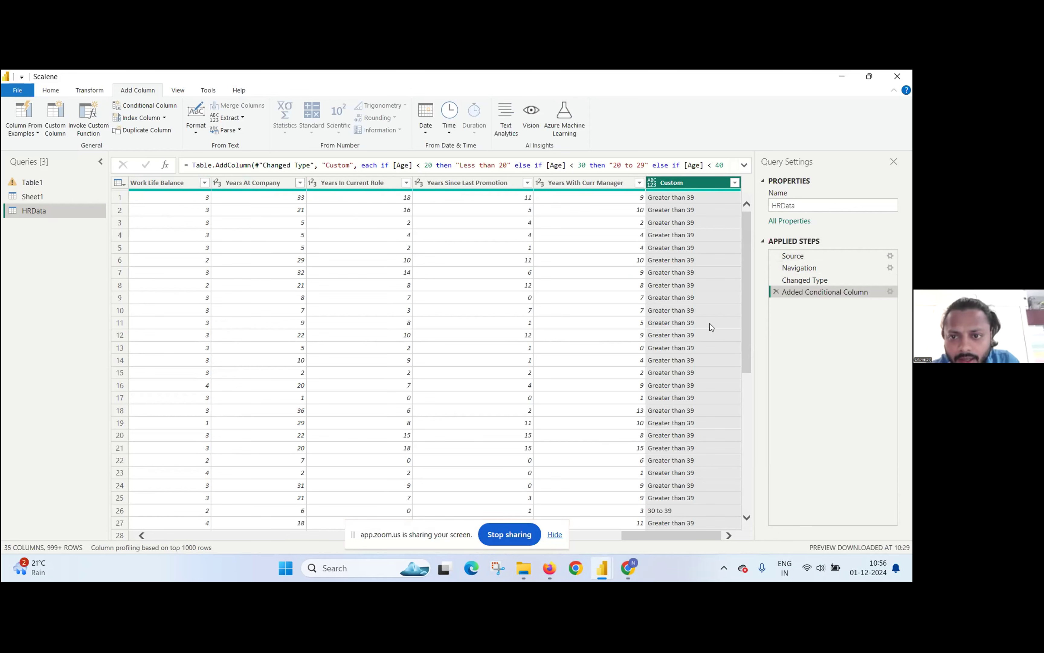
{"action": "left_click_drag", "start_coordinate": [747, 321], "coordinate": [733, 270]}
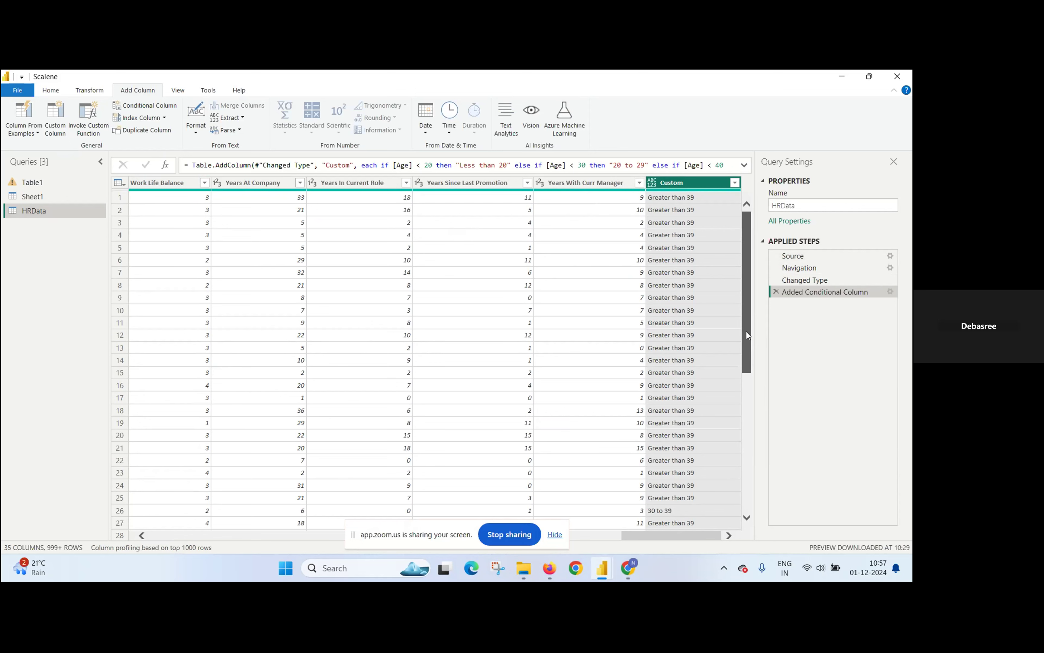
{"action": "left_click_drag", "start_coordinate": [747, 331], "coordinate": [740, 251]}
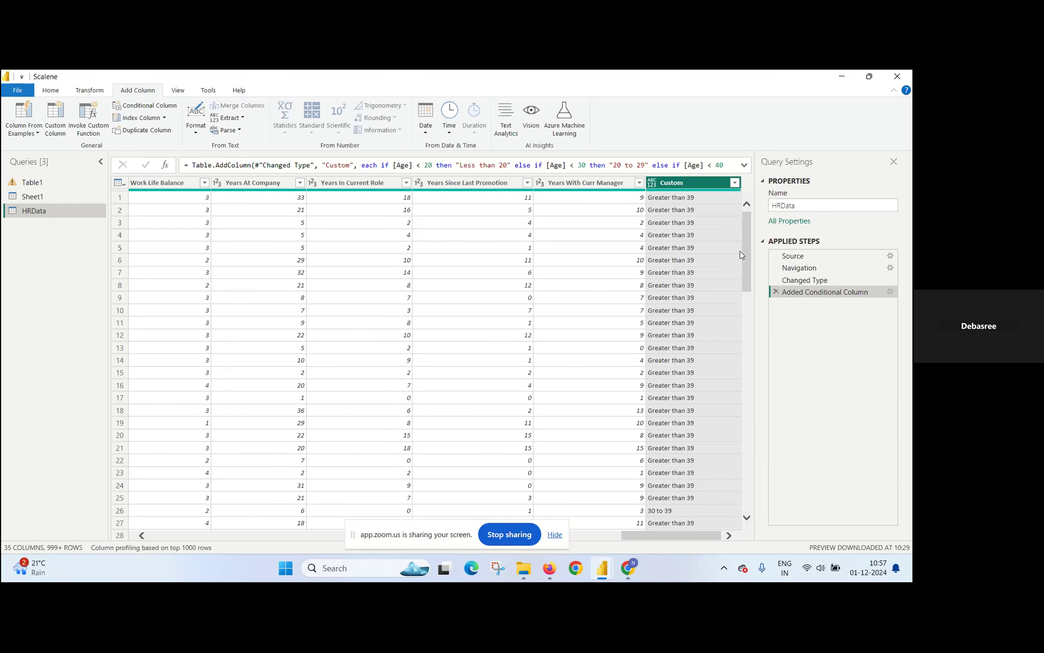
{"action": "left_click", "coordinate": [652, 183]}
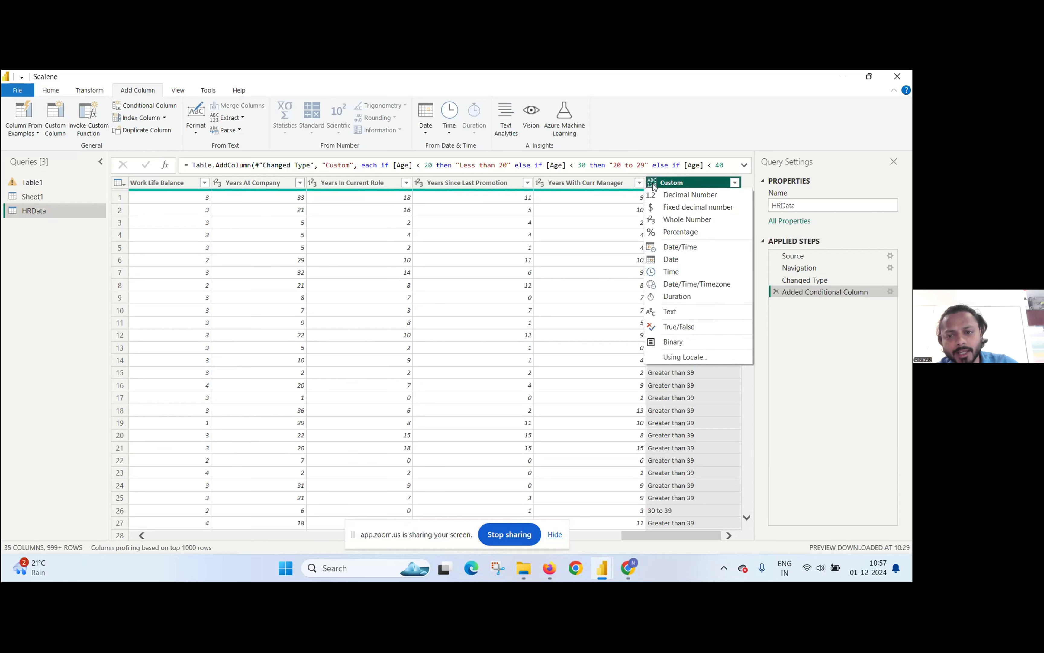
{"action": "left_click", "coordinate": [681, 316]}
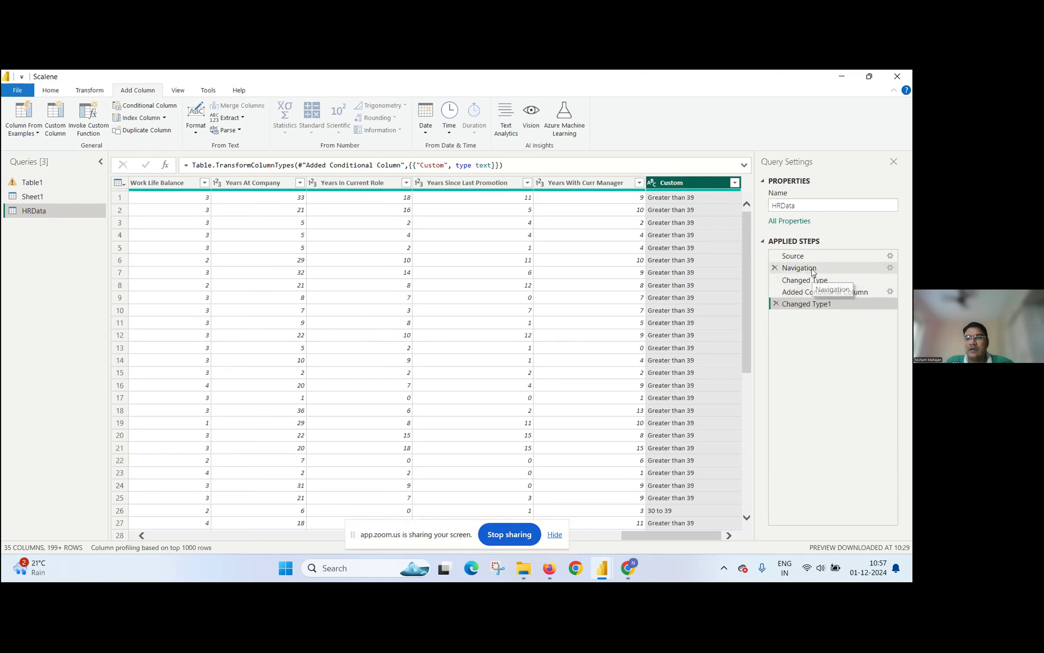
Step: Edit the Added Conditional Column step to rename the new column "Age Group"
{"action": "left_click", "coordinate": [809, 297]}
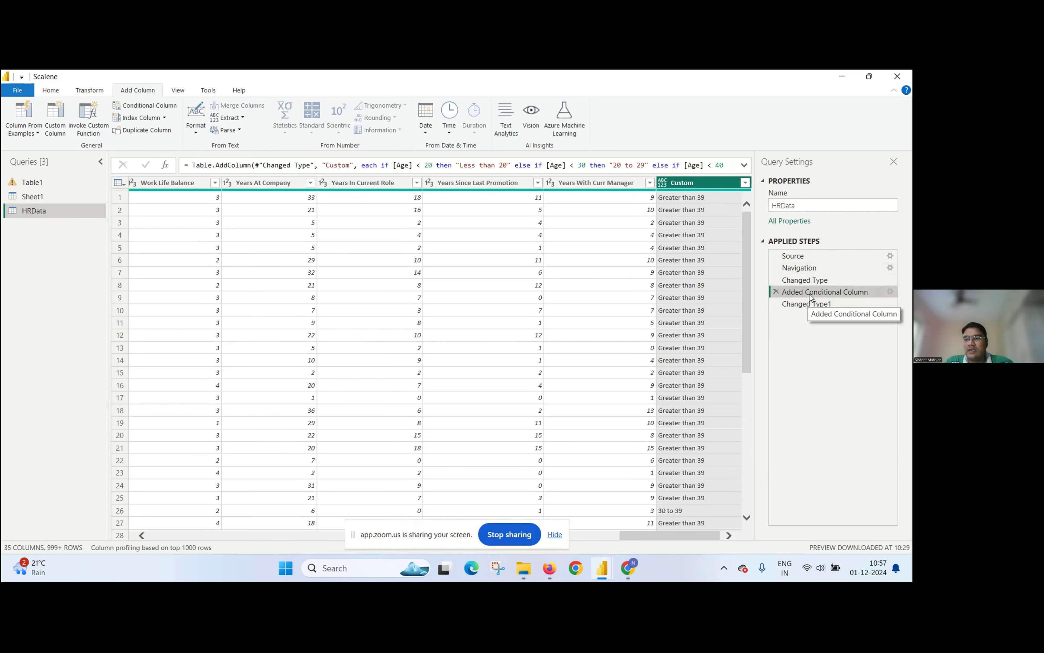
{"action": "left_click", "coordinate": [891, 292]}
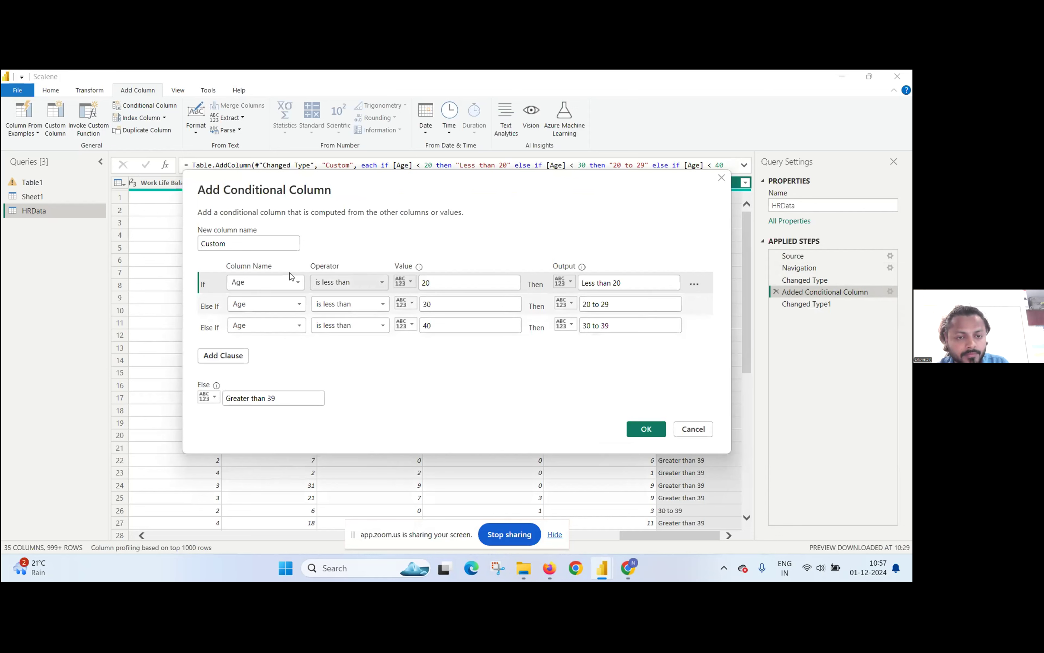
{"action": "double_click", "coordinate": [265, 251]}
{"action": "key", "text": "BackSpace"}
{"action": "type", "text": "ge Group"}
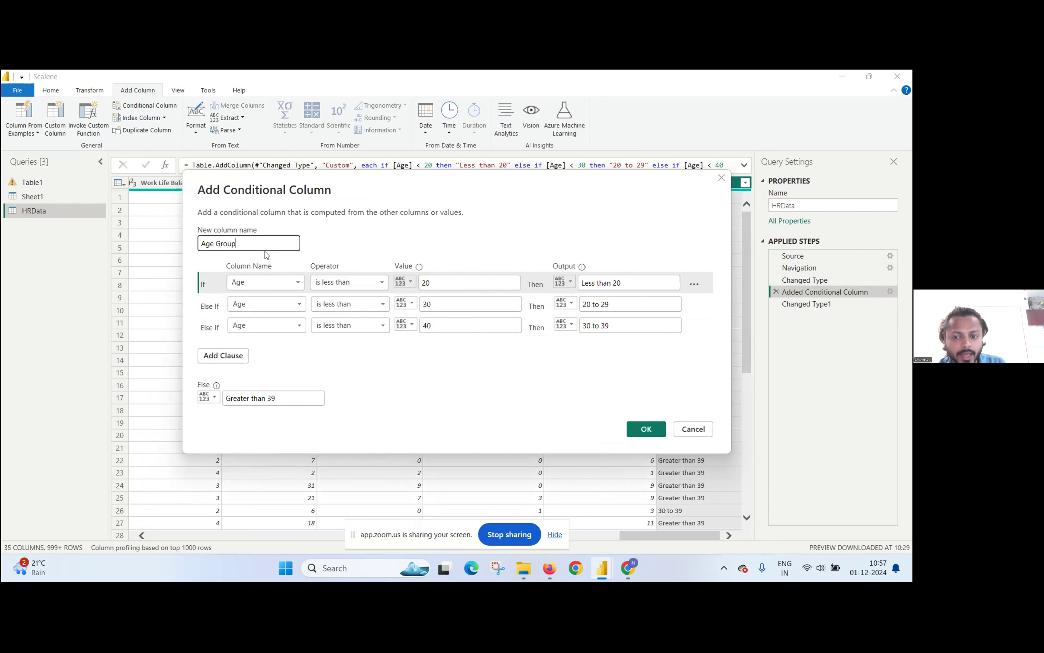
{"action": "left_click", "coordinate": [647, 429]}
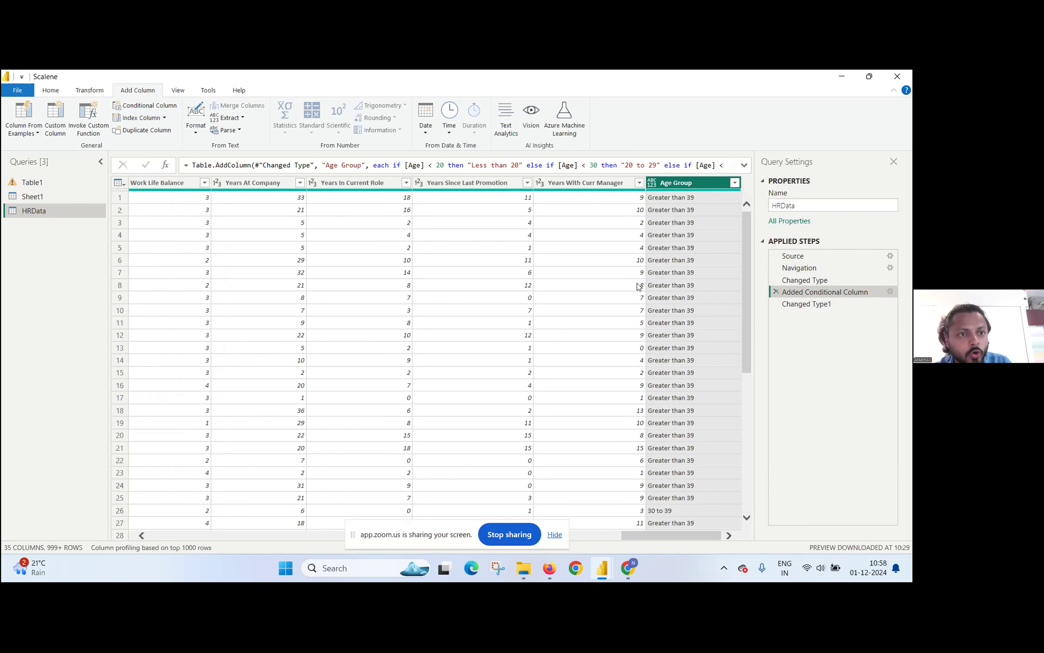
Step: Close the query editor and apply the HRData changes to the report
{"action": "left_click", "coordinate": [51, 92]}
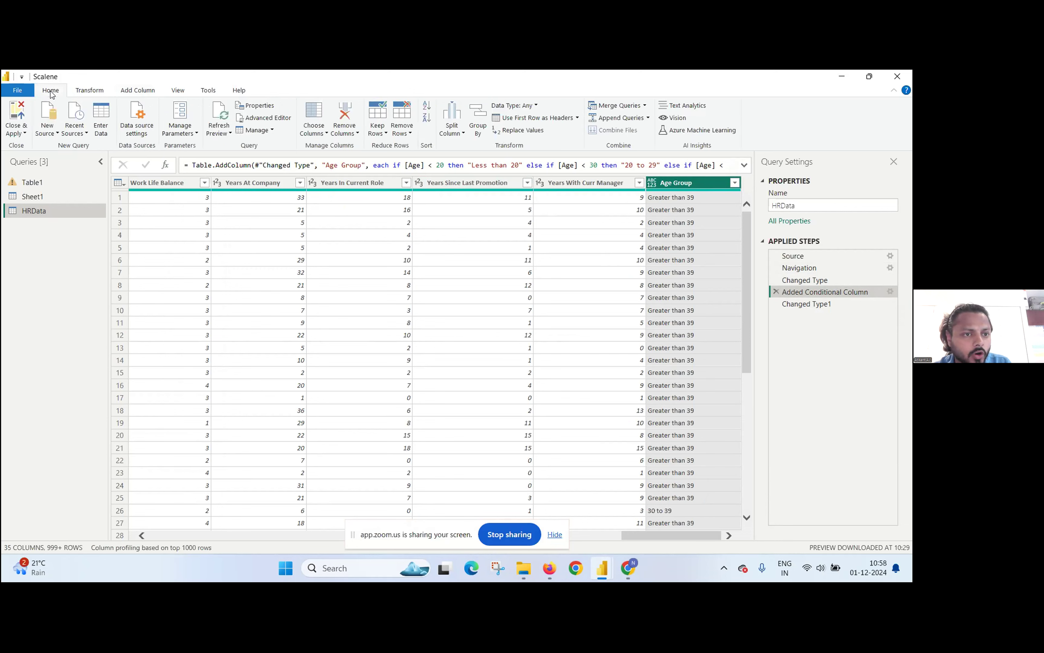
{"action": "left_click", "coordinate": [11, 126]}
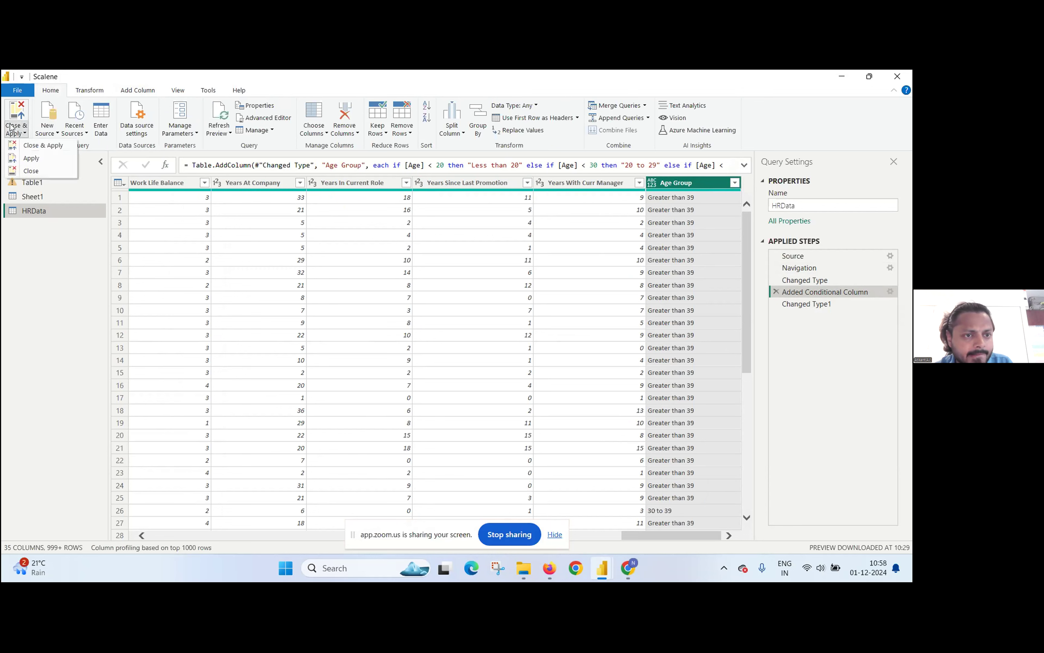
{"action": "left_click", "coordinate": [34, 147]}
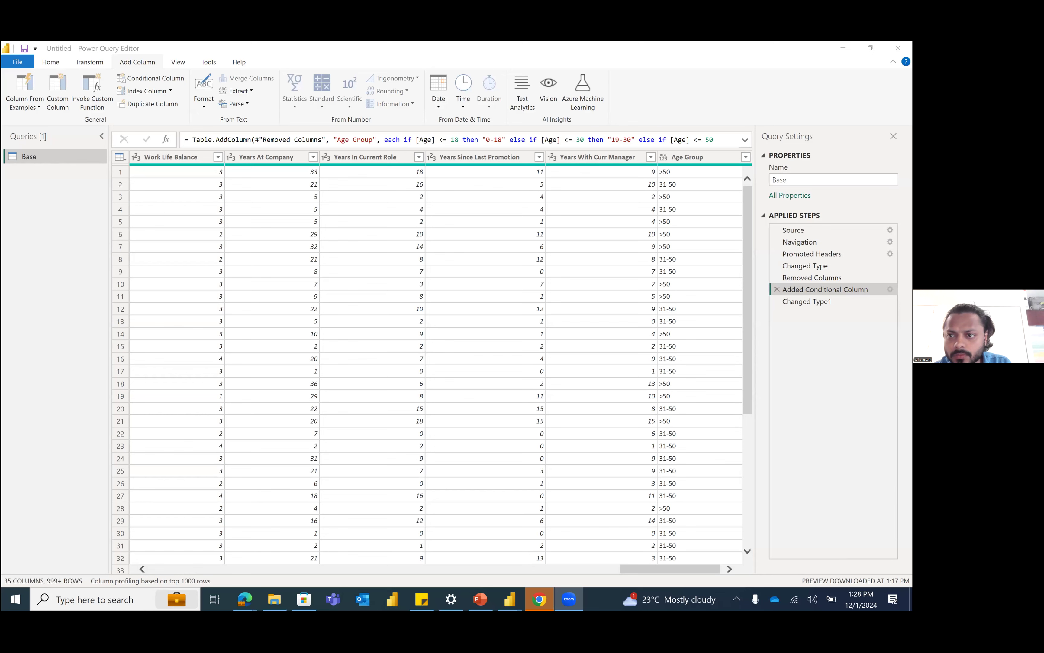
Step: Return from the Base query in Power Query Editor to the Performance Analysis page in report view
{"action": "left_click", "coordinate": [50, 63]}
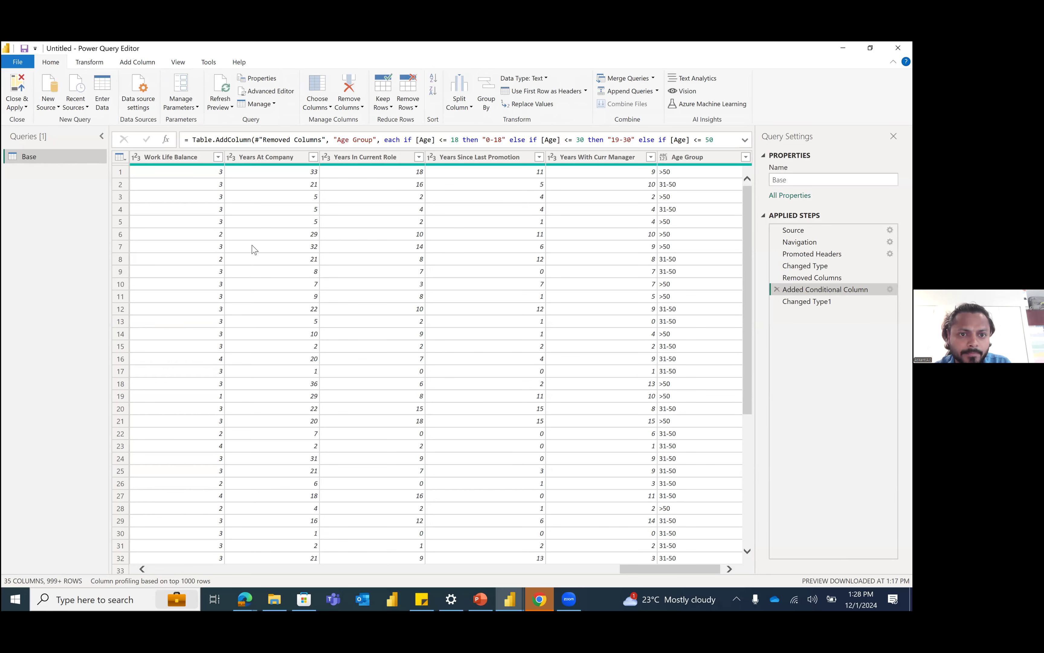
{"action": "key", "text": "alt+Tab"}
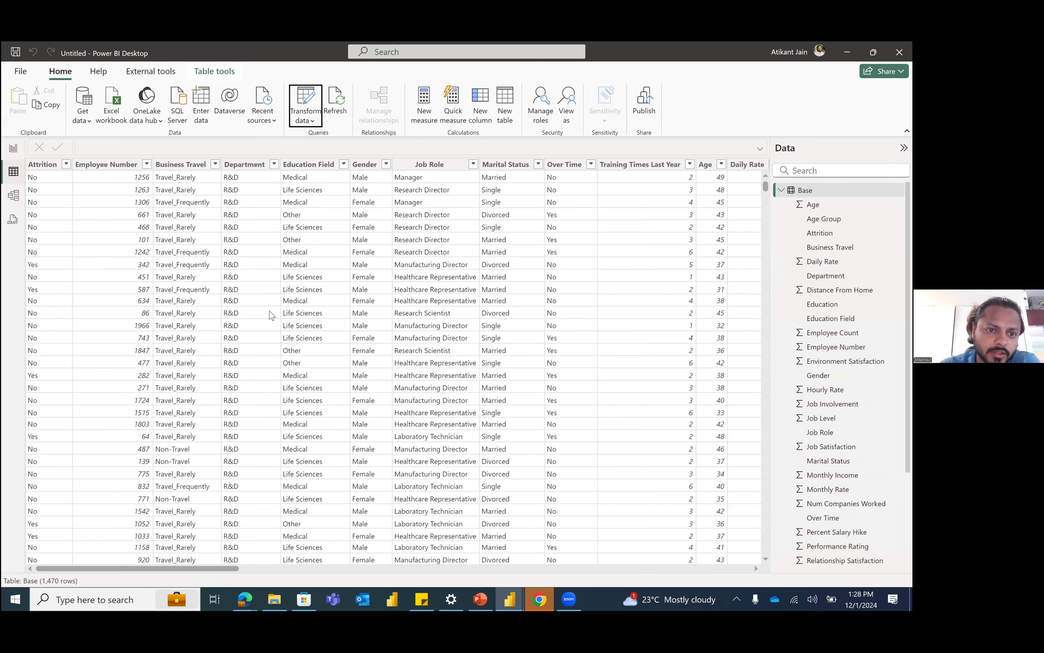
{"action": "left_click", "coordinate": [13, 150]}
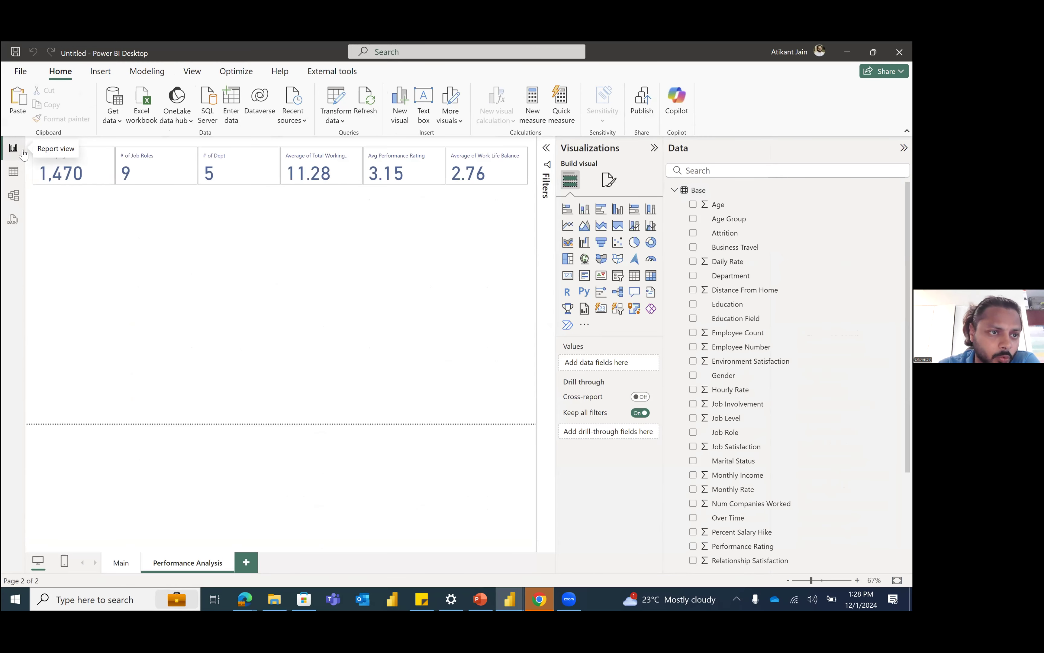
Step: Place the Age Group field on the canvas below the summary cards and turn the visual into a matrix
{"action": "left_click", "coordinate": [716, 171]}
{"action": "type", "text": "age"}
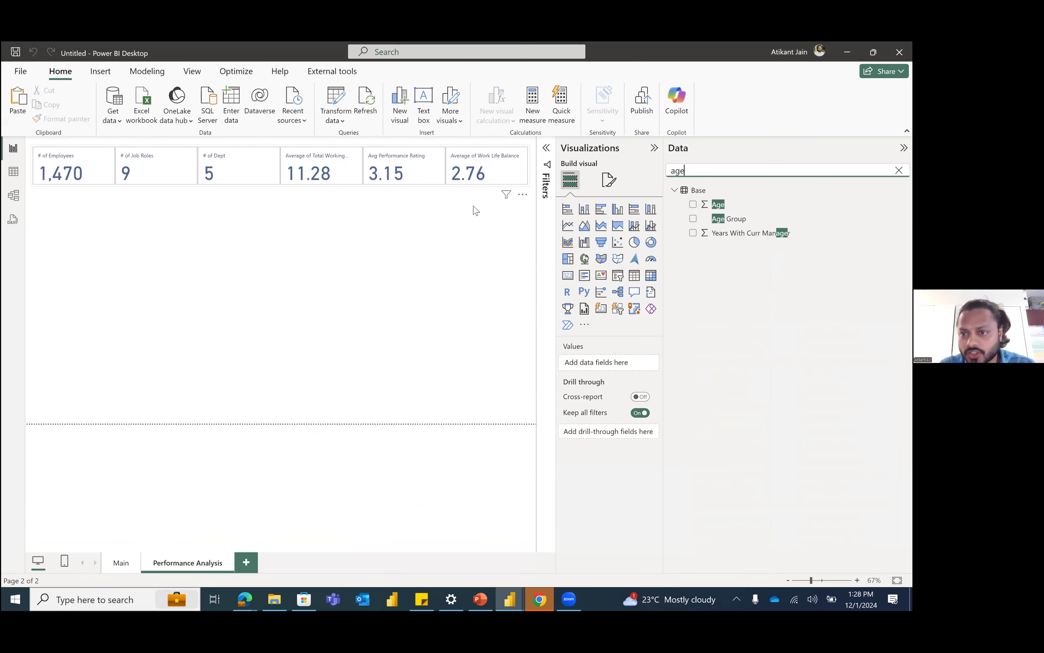
{"action": "left_click_drag", "start_coordinate": [728, 220], "coordinate": [104, 315]}
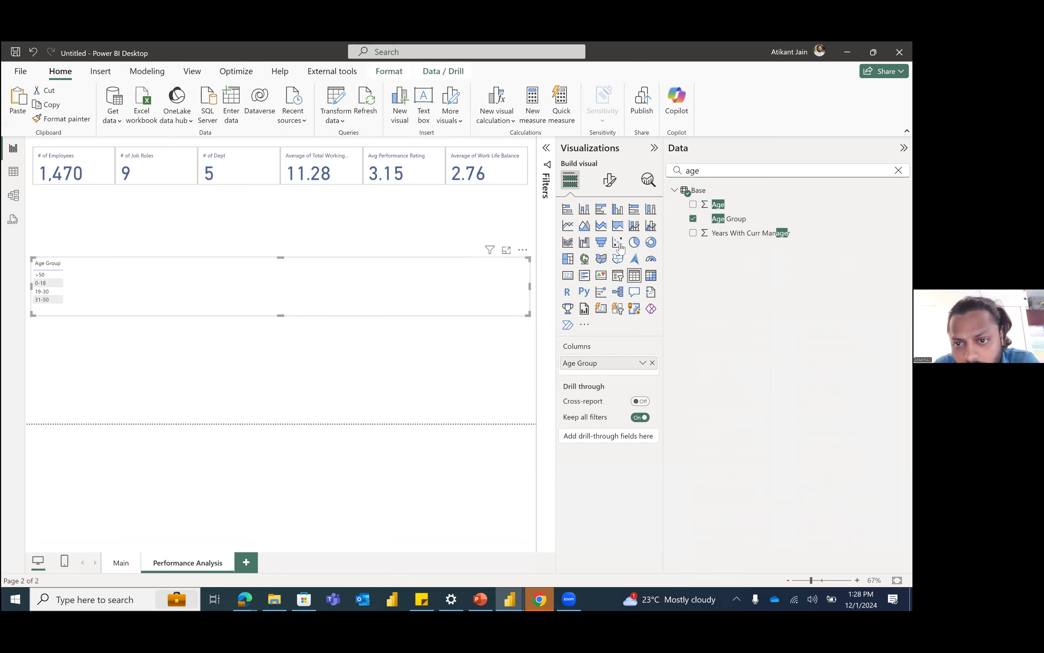
{"action": "left_click", "coordinate": [650, 277]}
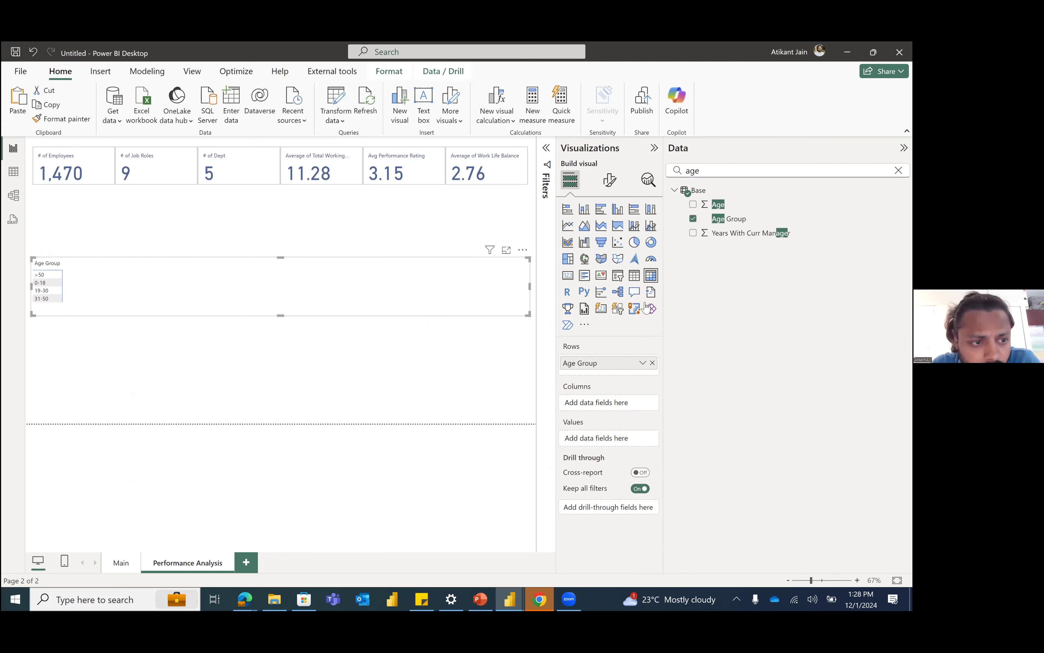
Step: Find the Employee Count field and add it to the matrix values
{"action": "double_click", "coordinate": [723, 171]}
{"action": "type", "text": "em"}
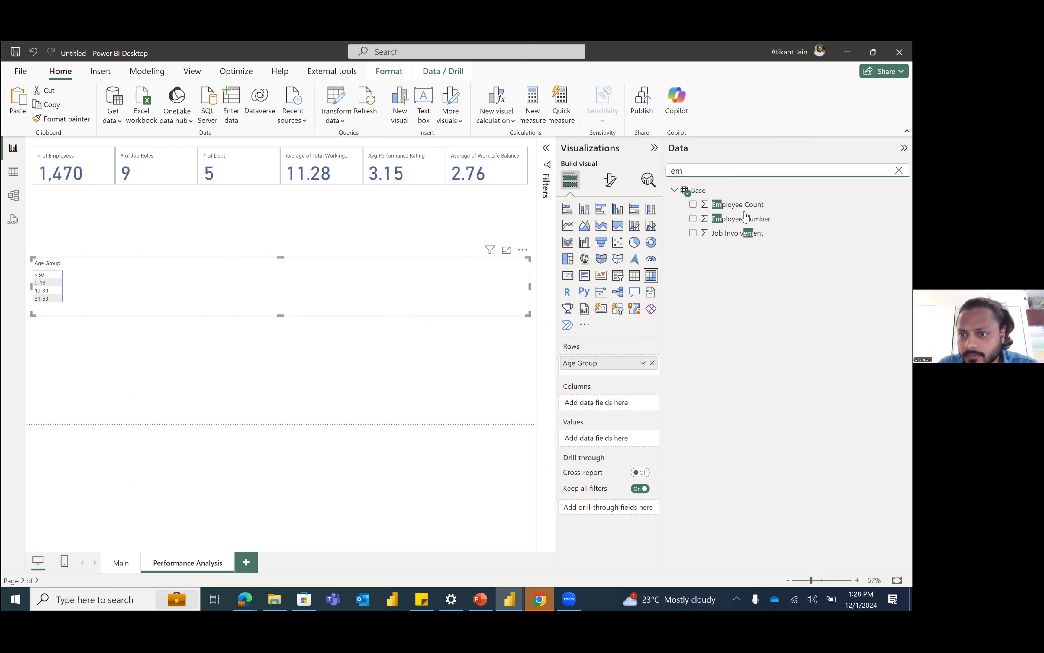
{"action": "left_click_drag", "start_coordinate": [760, 207], "coordinate": [619, 438]}
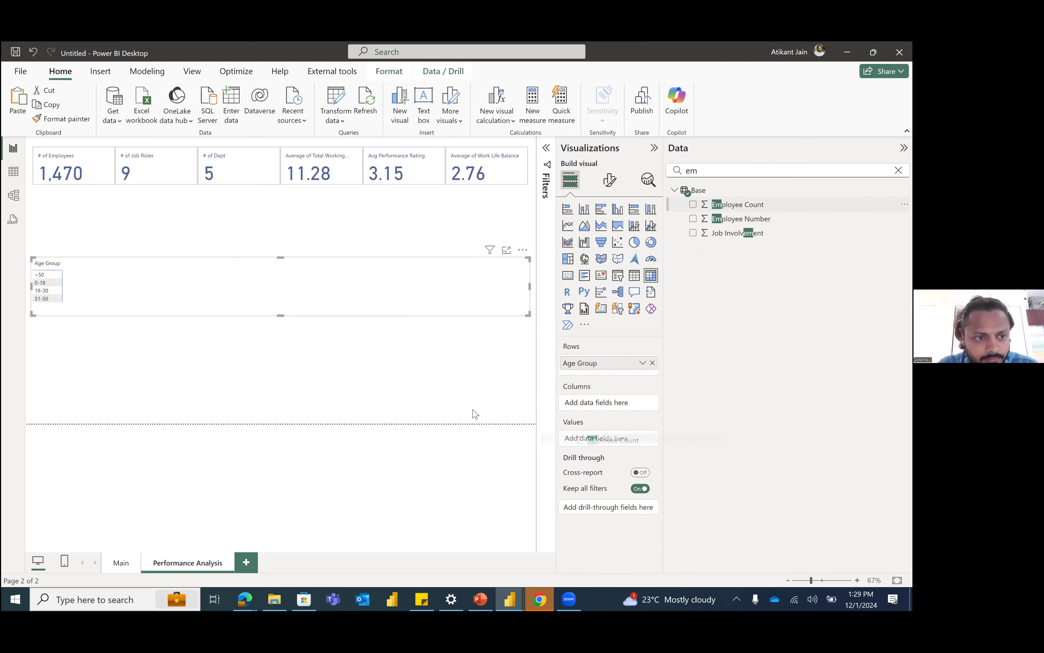
Step: Add Performance Rating to the matrix values summarized as Average, and make the matrix narrower and slightly taller
{"action": "double_click", "coordinate": [712, 184]}
{"action": "type", "text": "perf"}
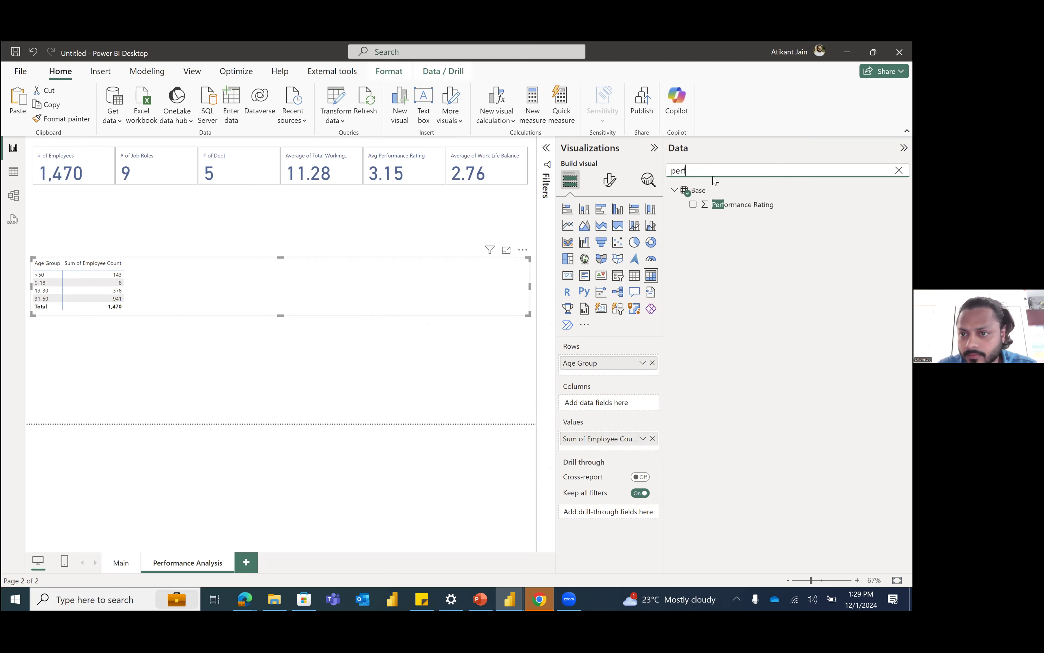
{"action": "left_click_drag", "start_coordinate": [742, 205], "coordinate": [629, 447]}
{"action": "left_click", "coordinate": [642, 453]}
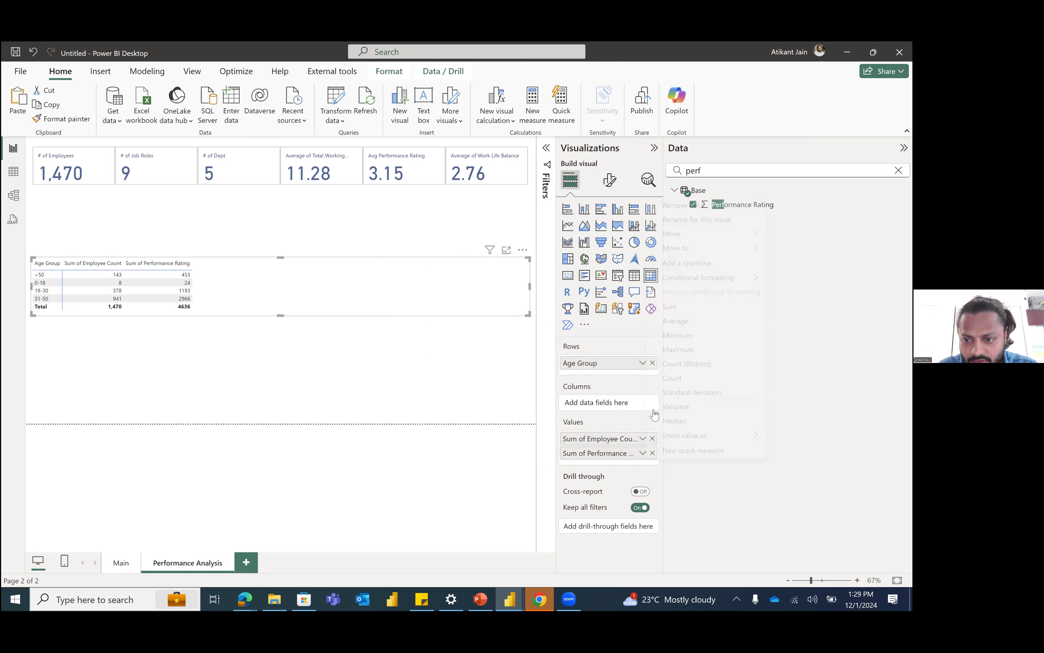
{"action": "left_click", "coordinate": [687, 337]}
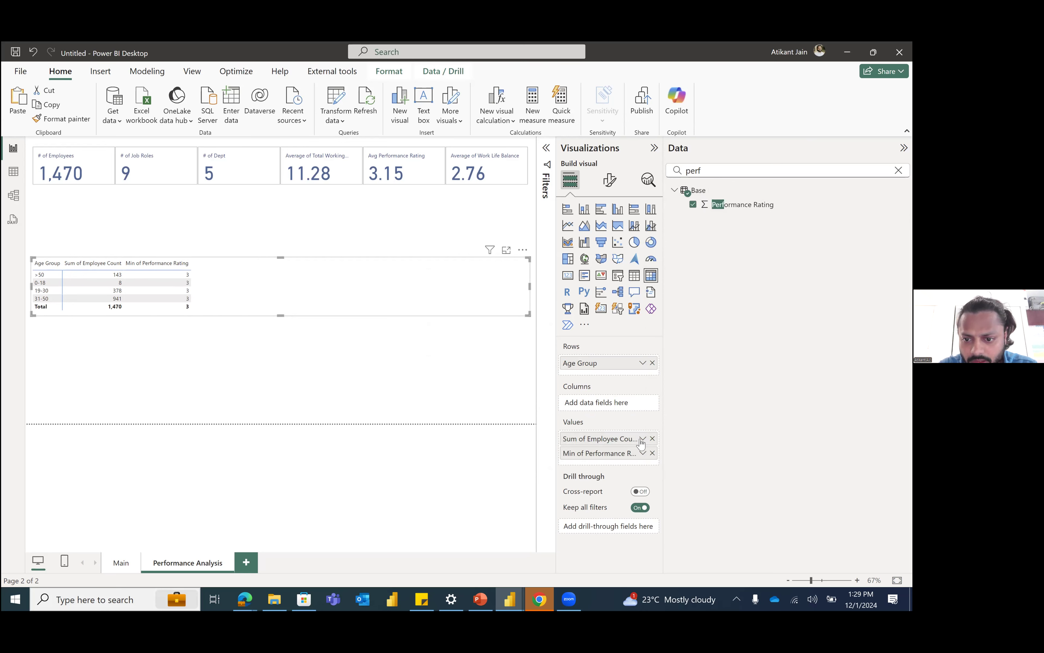
{"action": "left_click", "coordinate": [694, 322]}
{"action": "left_click_drag", "start_coordinate": [528, 315], "coordinate": [404, 334]}
Step: Search for the work-related fields and add Total Working Years to the matrix values, summarized as Average
{"action": "left_click", "coordinate": [710, 174]}
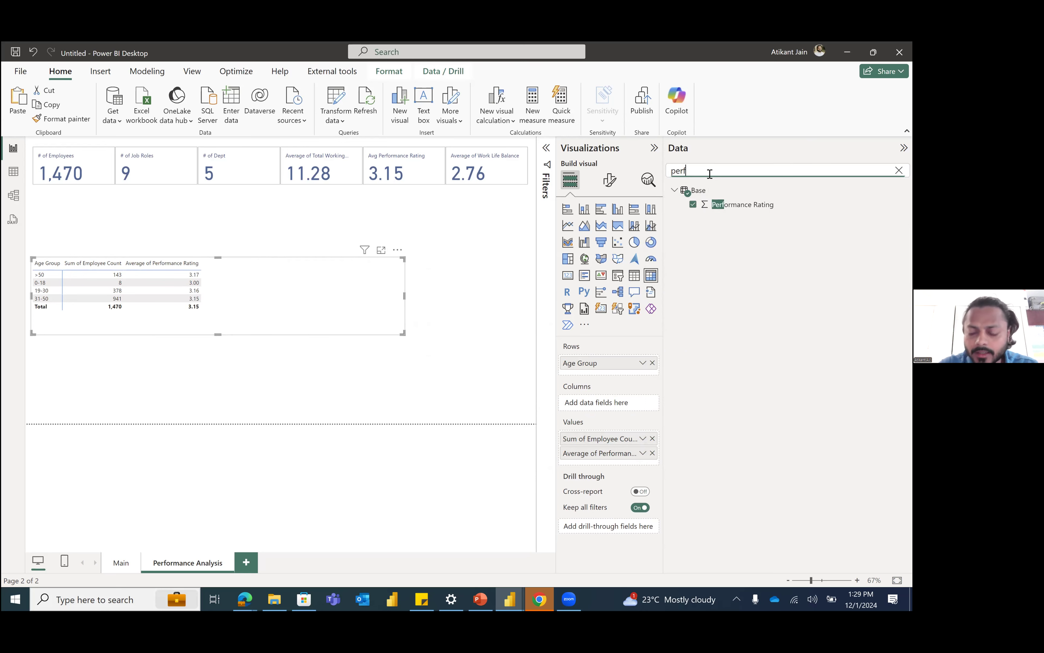
{"action": "key", "text": "BackSpace"}
{"action": "key", "text": "BackSpace"}
{"action": "key", "text": "BackSpace"}
{"action": "key", "text": "BackSpace"}
{"action": "type", "text": "wor"}
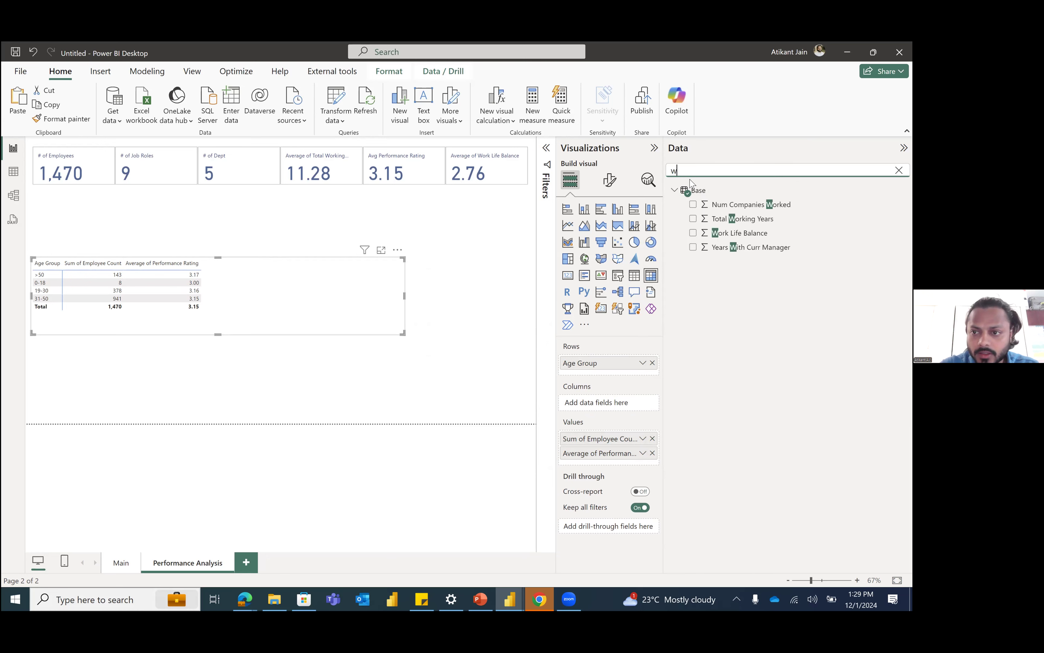
{"action": "left_click", "coordinate": [693, 218]}
{"action": "left_click", "coordinate": [643, 467]}
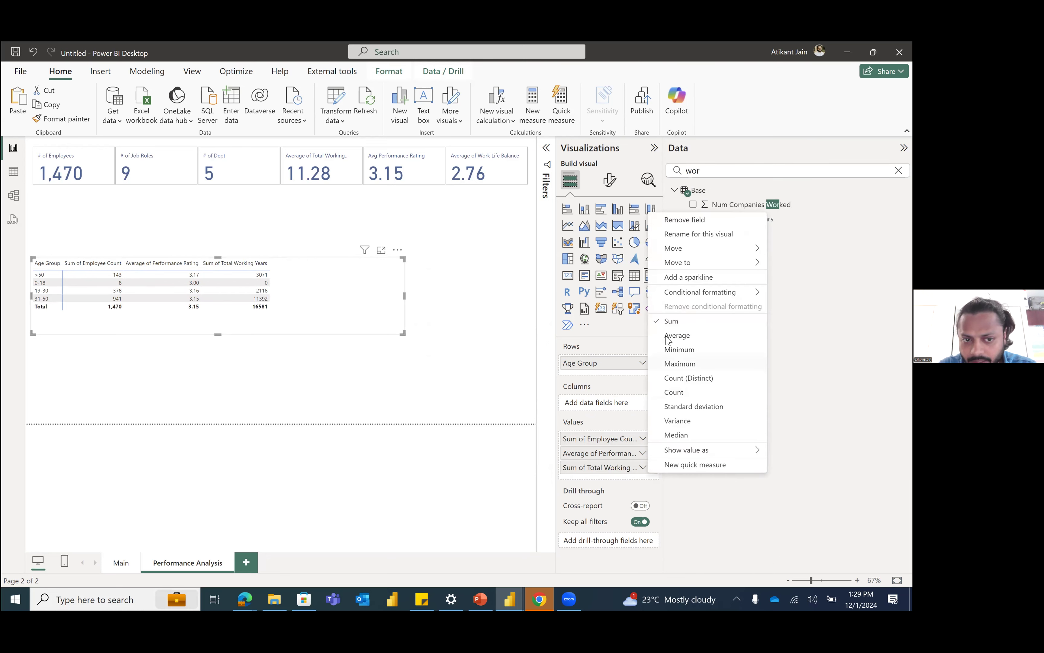
{"action": "left_click", "coordinate": [667, 335]}
Step: Add Num Companies Worked to the matrix values and summarize it as Average
{"action": "left_click_drag", "start_coordinate": [735, 205], "coordinate": [643, 483]}
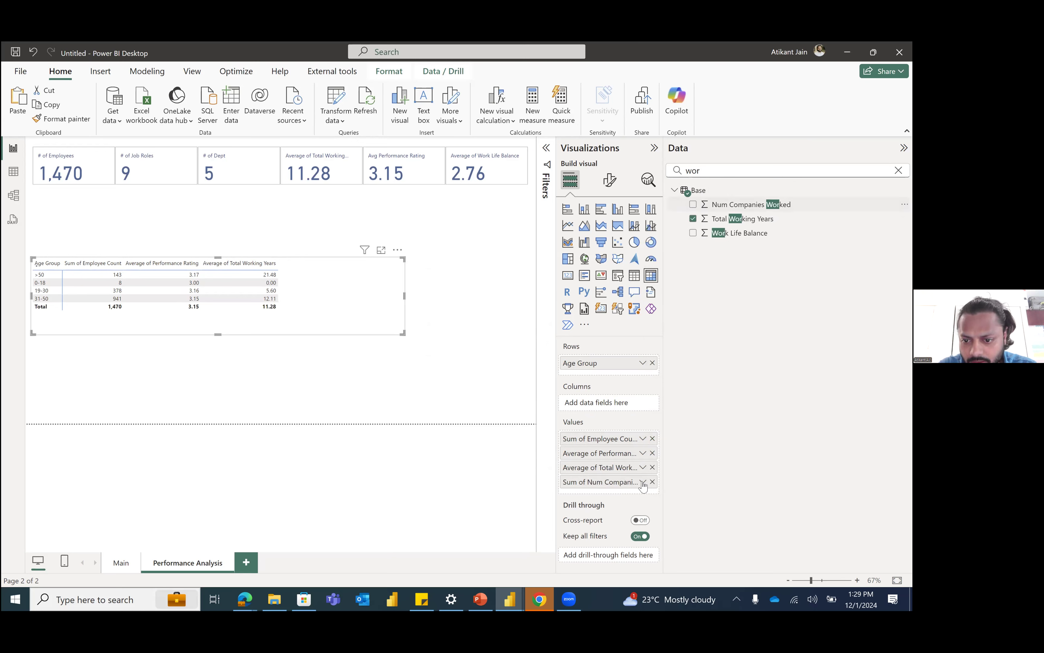
{"action": "left_click", "coordinate": [643, 482]}
{"action": "left_click", "coordinate": [690, 350]}
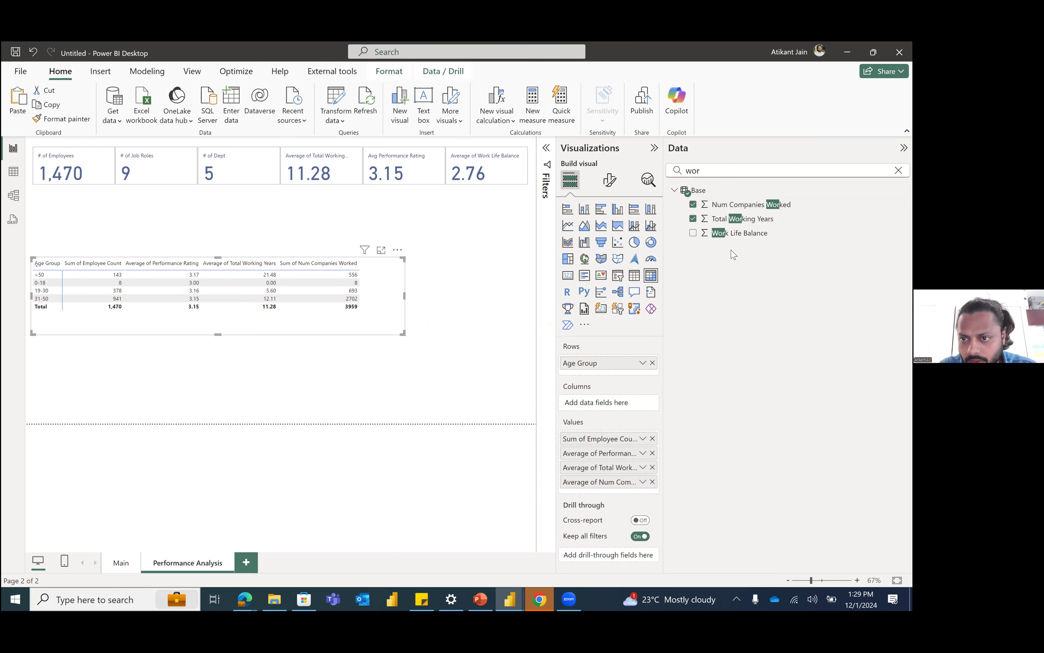
Step: Add Work Life Balance to the matrix values as Average and widen the matrix to fit all its columns
{"action": "left_click_drag", "start_coordinate": [739, 233], "coordinate": [643, 496]}
{"action": "left_click", "coordinate": [643, 496]}
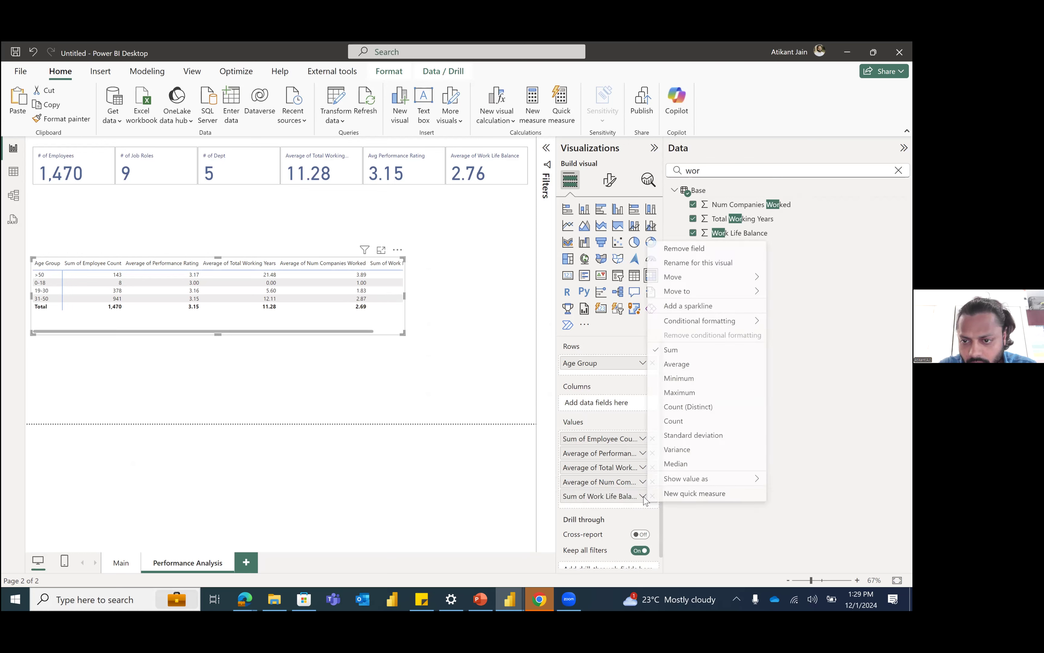
{"action": "left_click", "coordinate": [676, 364]}
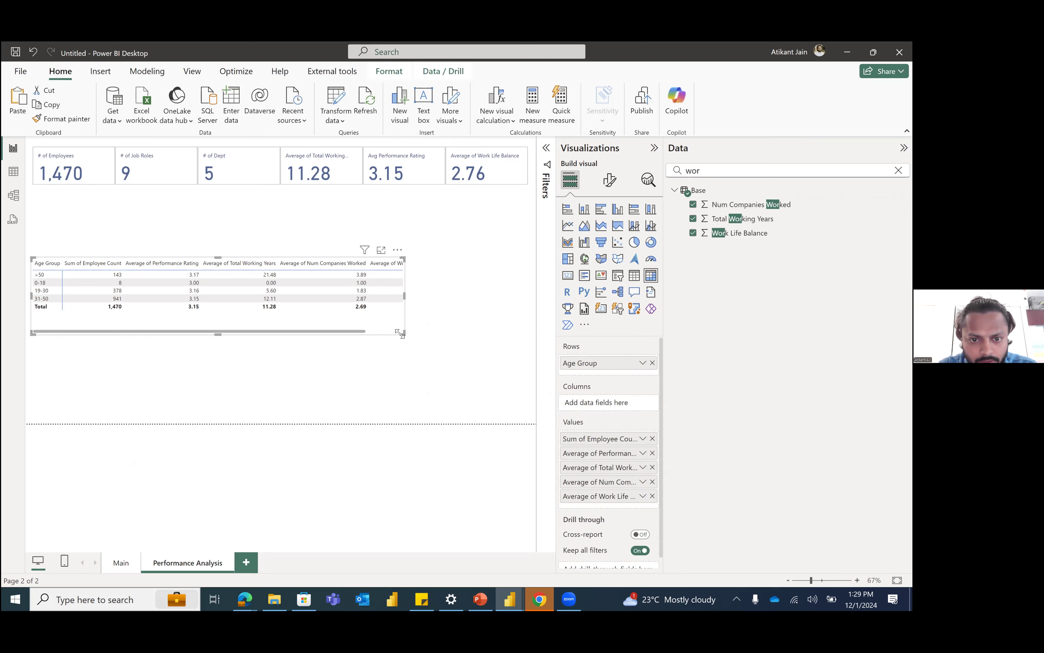
{"action": "left_click_drag", "start_coordinate": [500, 361], "coordinate": [496, 342]}
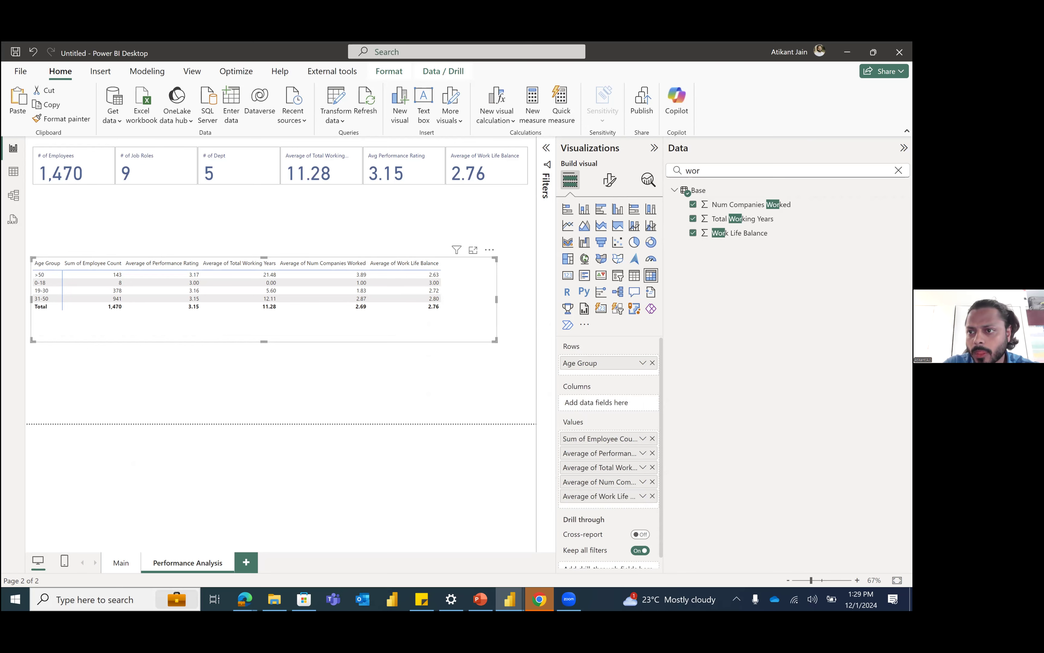
{"action": "left_click", "coordinate": [654, 148]}
{"action": "left_click", "coordinate": [904, 148]}
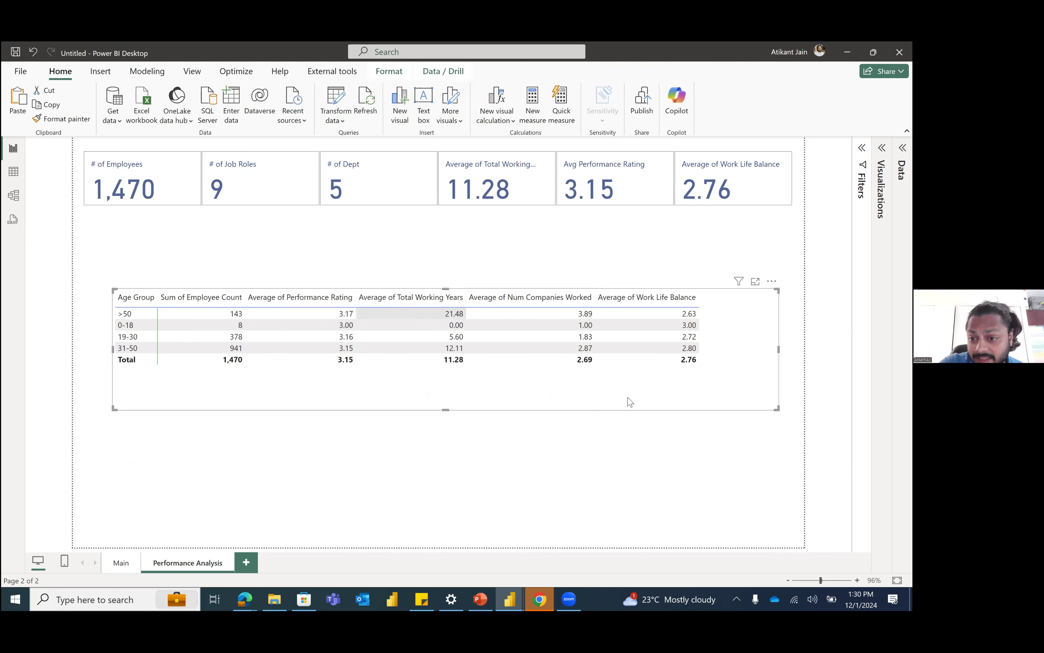
Step: Add Years At Company to the matrix values directly after Total Working Years and summarize it as Average
{"action": "left_click", "coordinate": [902, 147]}
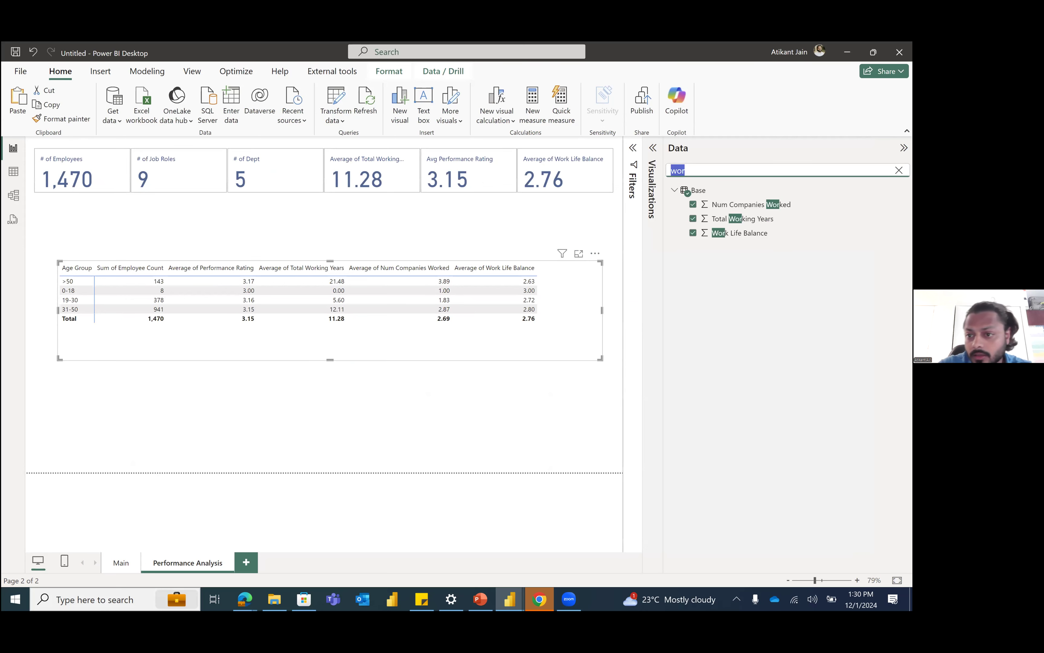
{"action": "type", "text": "yea"}
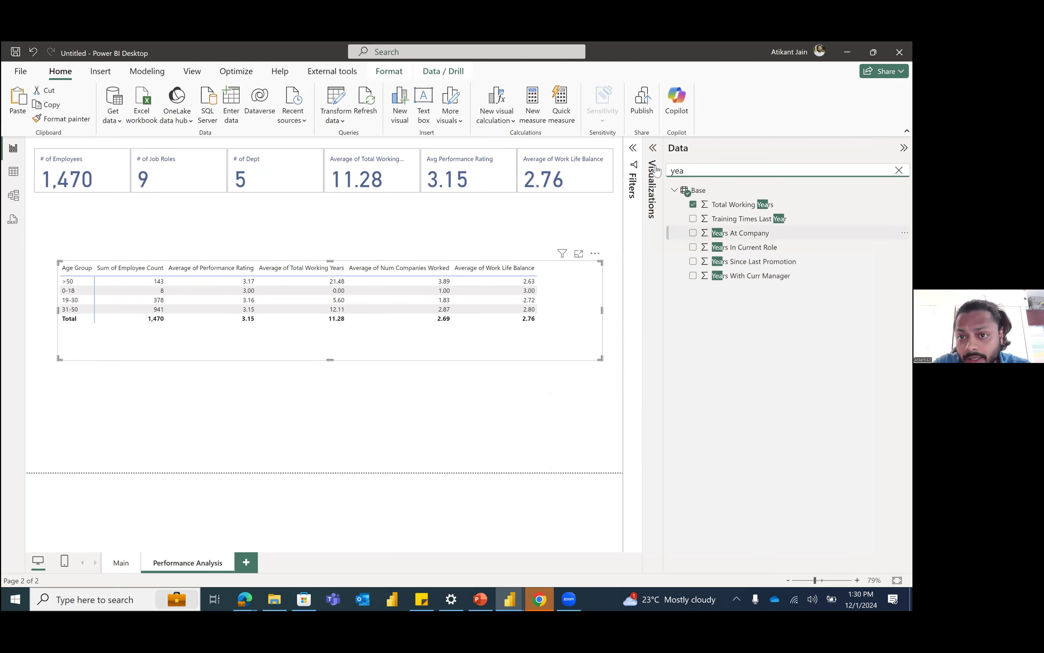
{"action": "left_click", "coordinate": [652, 149]}
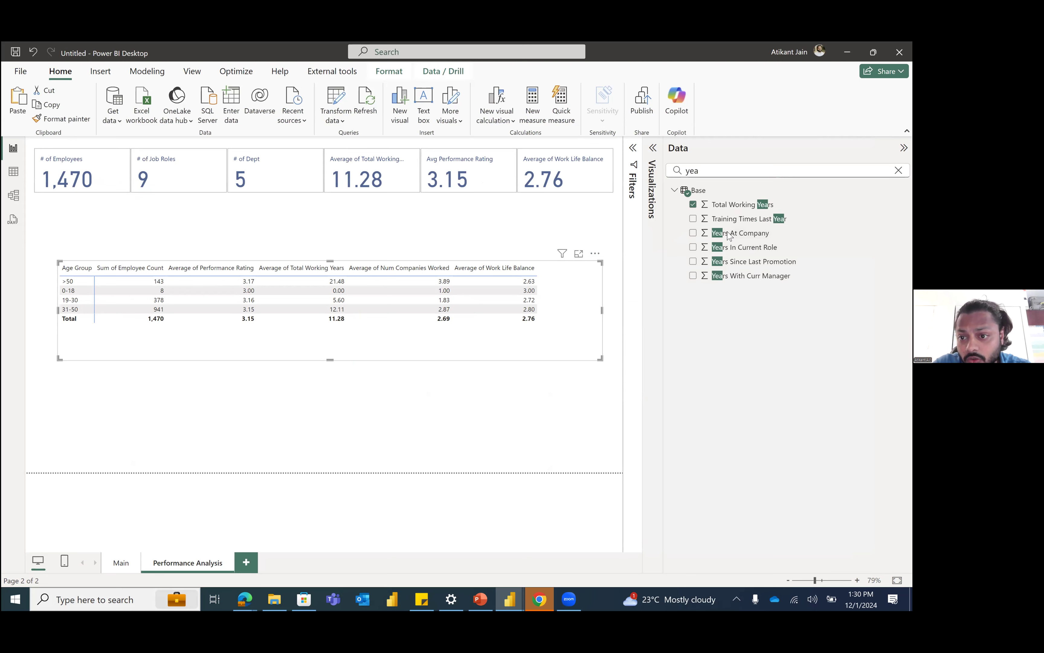
{"action": "left_click_drag", "start_coordinate": [728, 236], "coordinate": [618, 474]}
{"action": "left_click", "coordinate": [643, 481]}
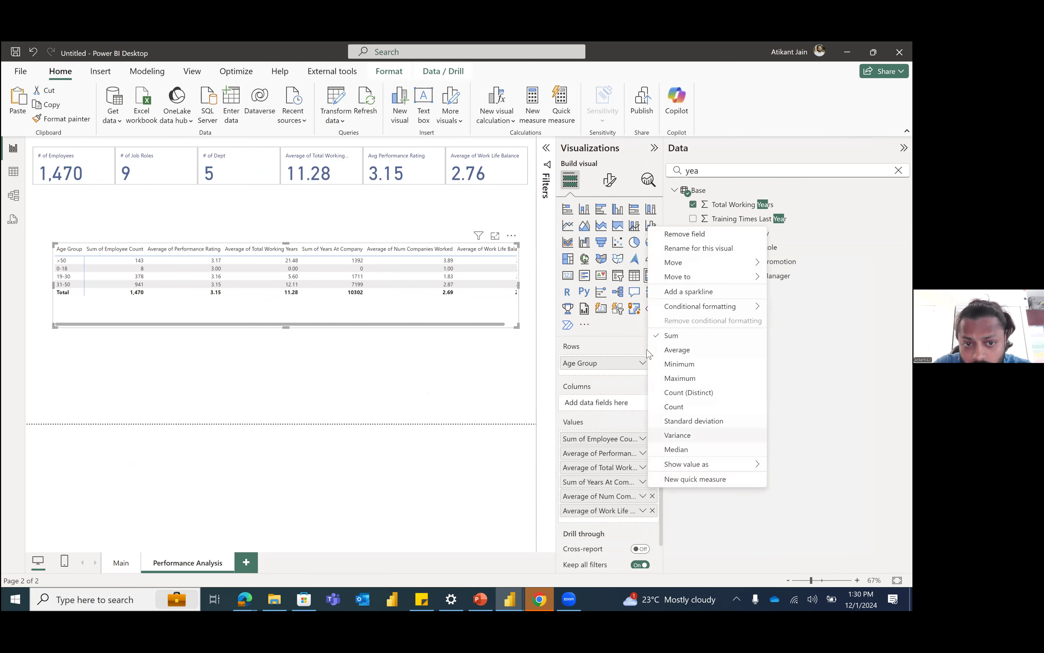
{"action": "left_click", "coordinate": [674, 349]}
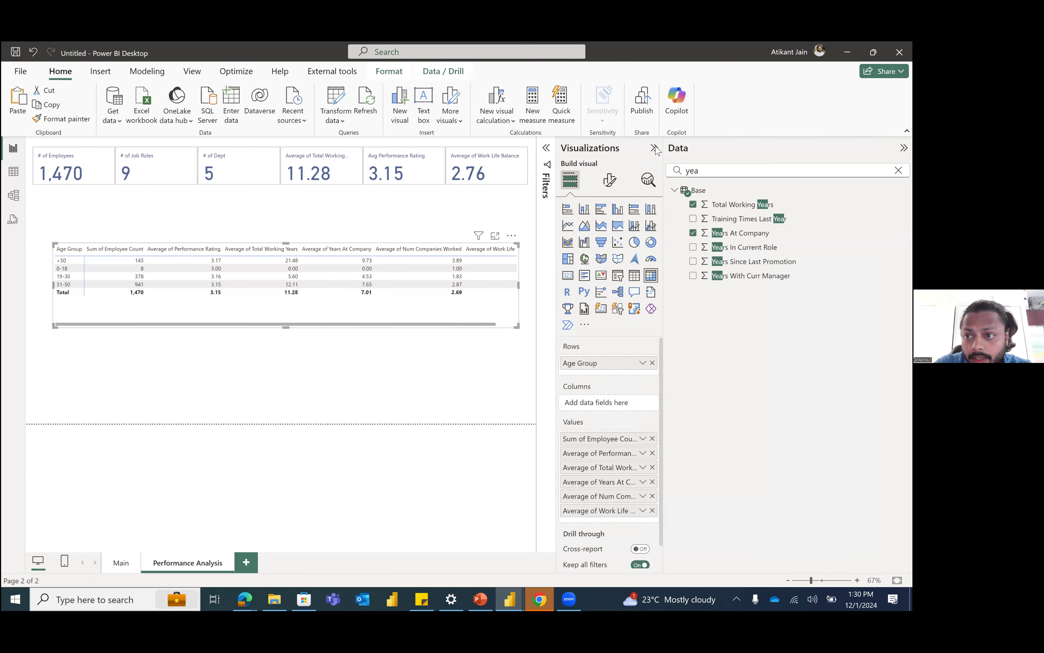
Step: Look across all the matrix columns and move the matrix up directly beneath the summary cards
{"action": "left_click", "coordinate": [654, 148]}
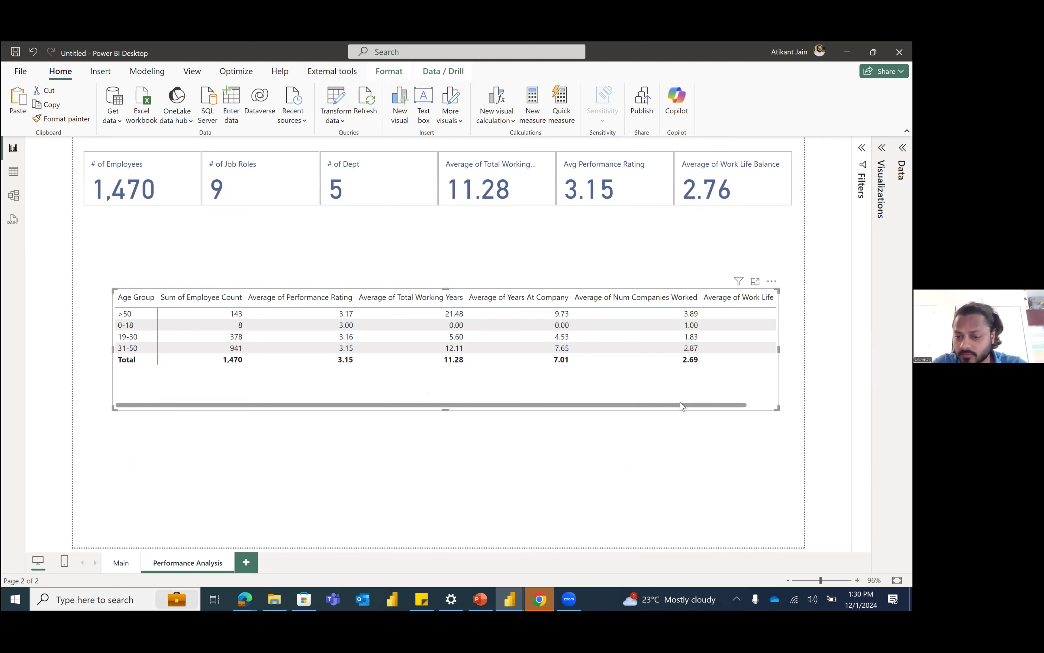
{"action": "left_click_drag", "start_coordinate": [681, 408], "coordinate": [760, 406]}
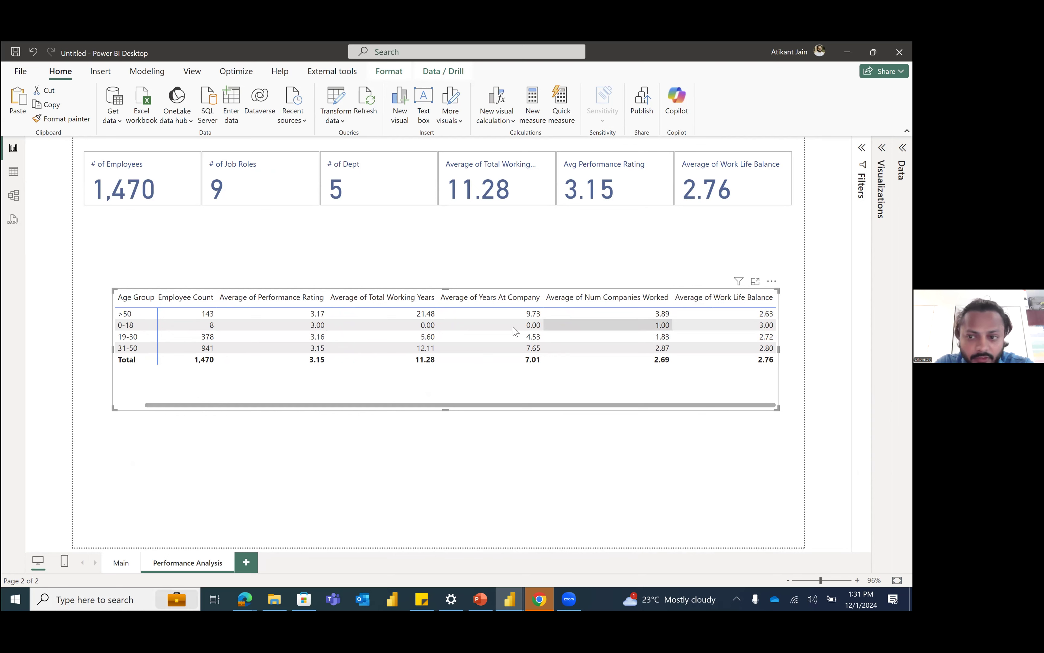
{"action": "left_click_drag", "start_coordinate": [750, 406], "coordinate": [320, 307]}
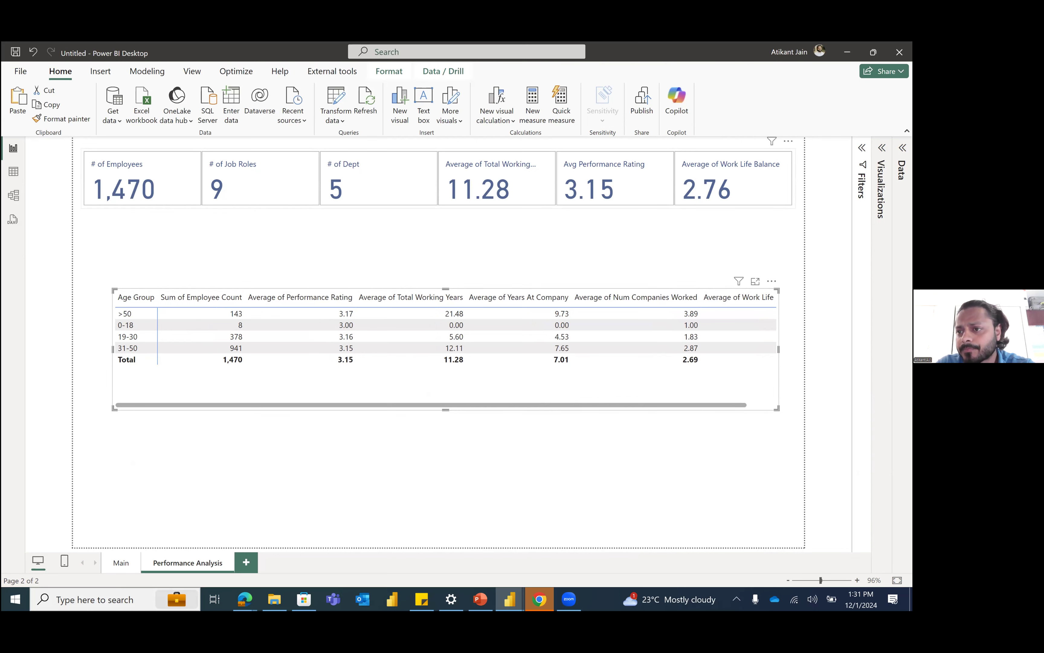
{"action": "left_click_drag", "start_coordinate": [490, 372], "coordinate": [584, 289]}
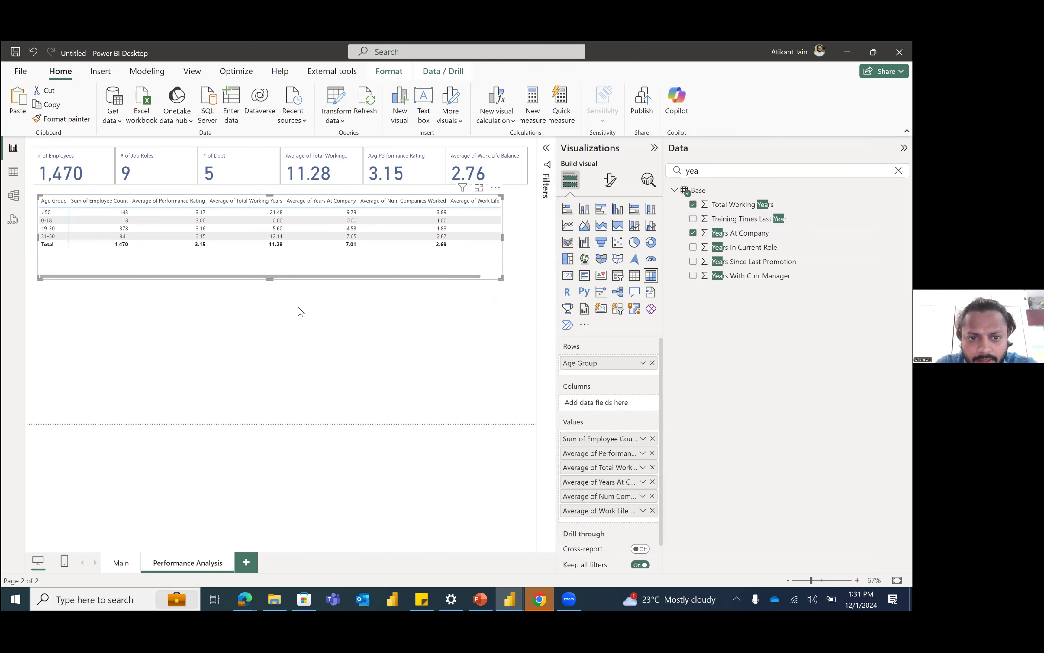
Step: Insert a stacked bar chart below the matrix and put Business Travel on its Y-axis
{"action": "left_click", "coordinate": [299, 308]}
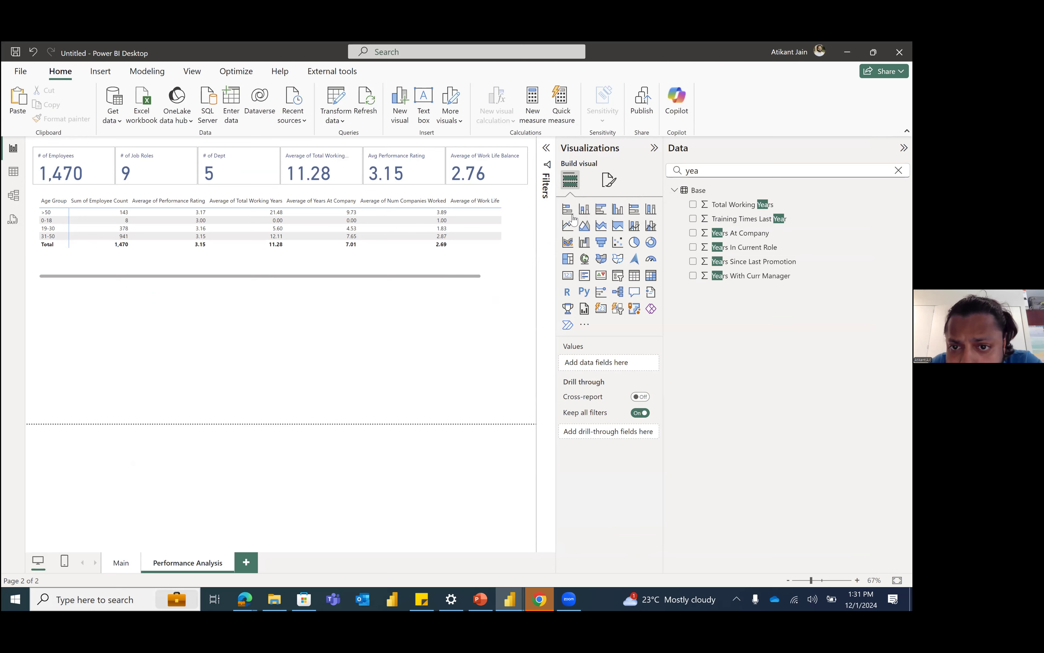
{"action": "left_click_drag", "start_coordinate": [573, 217], "coordinate": [316, 337]}
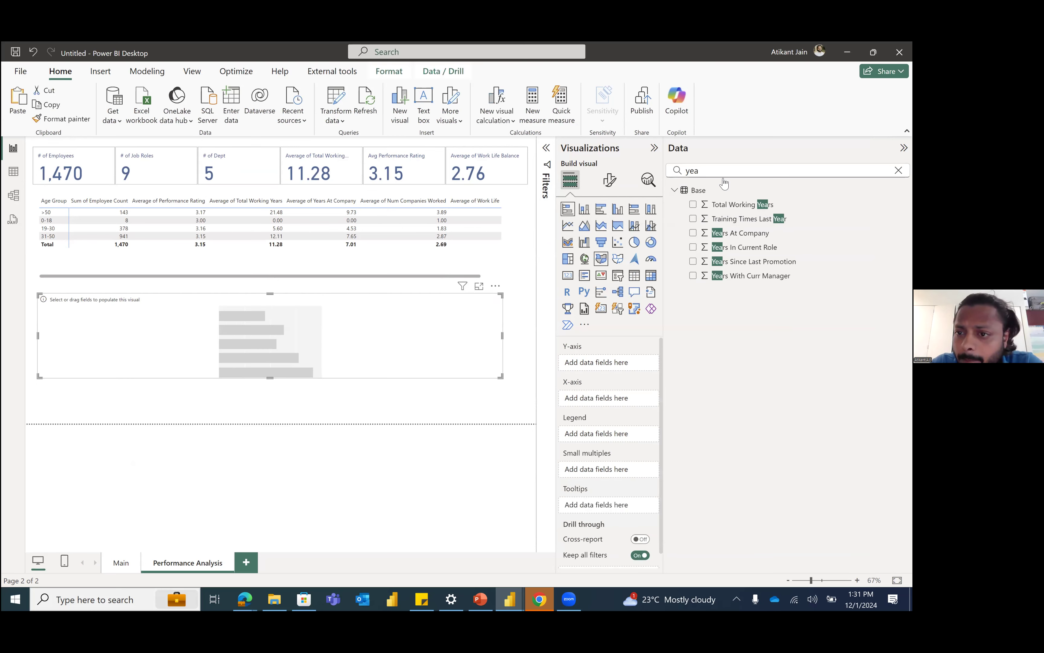
{"action": "key", "text": "BackSpace"}
{"action": "key", "text": "BackSpace"}
{"action": "key", "text": "BackSpace"}
{"action": "scroll", "coordinate": [725, 251], "scroll_direction": "down", "scroll_amount": 1}
{"action": "scroll", "coordinate": [725, 251], "scroll_direction": "up", "scroll_amount": 1}
{"action": "left_click_drag", "start_coordinate": [729, 247], "coordinate": [618, 363]}
{"action": "left_click", "coordinate": [755, 175]}
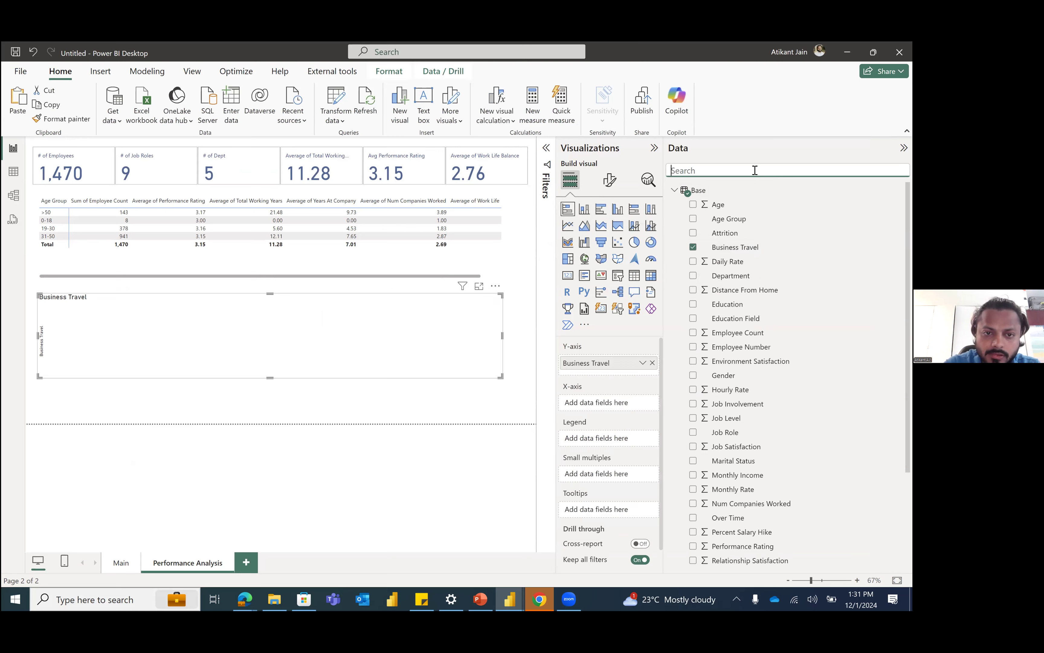
Step: Put Performance Rating on the bar chart's X-axis and summarize it as Average
{"action": "type", "text": "perf"}
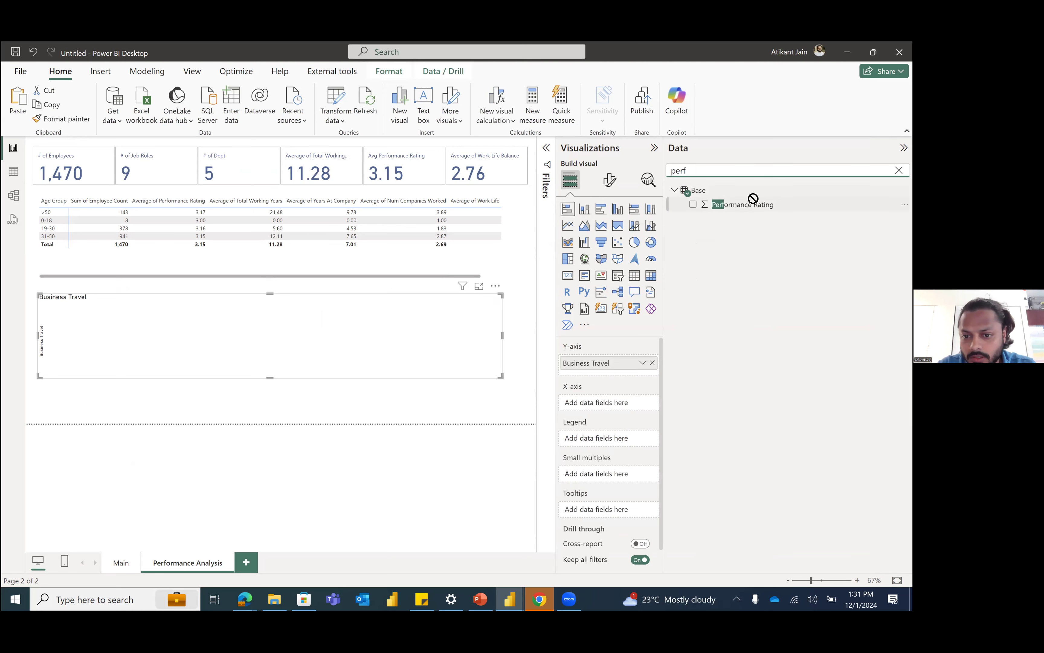
{"action": "left_click_drag", "start_coordinate": [753, 203], "coordinate": [624, 404]}
{"action": "left_click", "coordinate": [642, 403]}
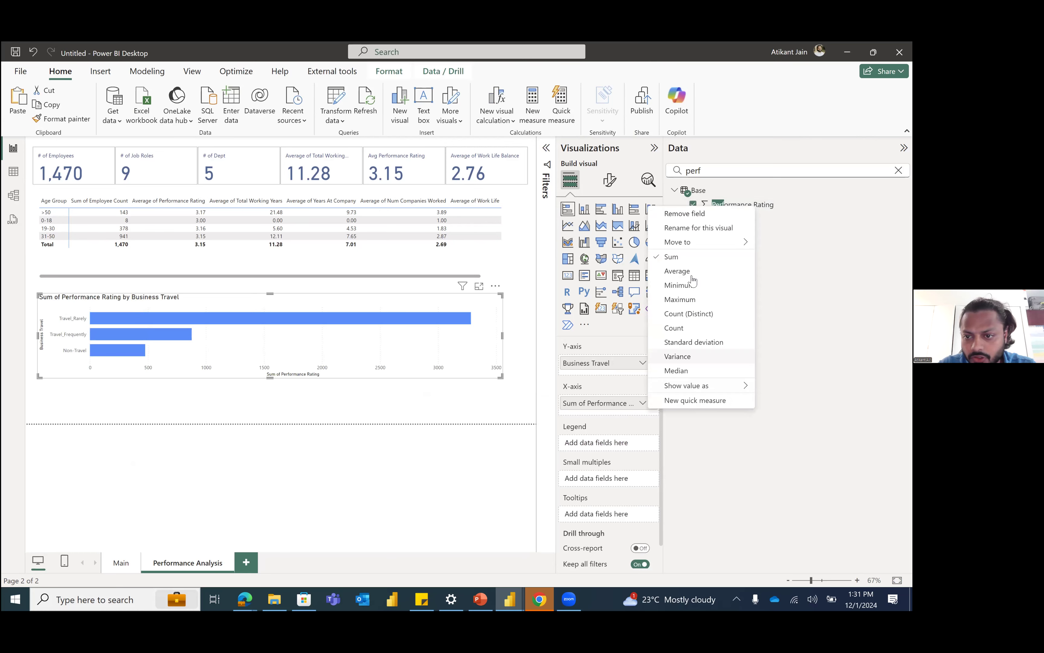
{"action": "left_click", "coordinate": [674, 273]}
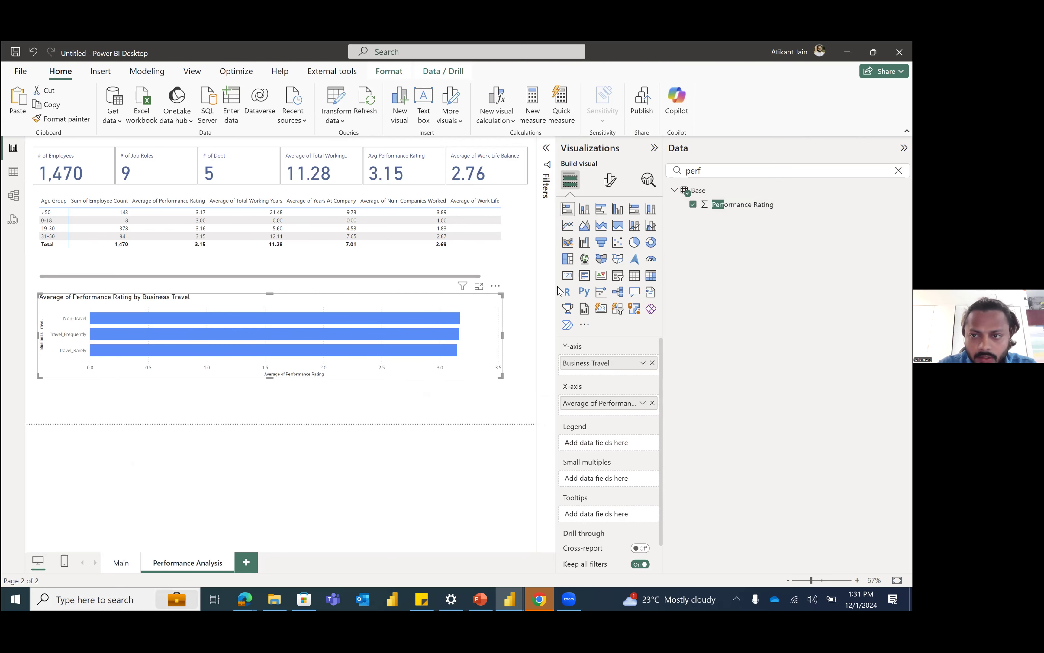
Step: Add Gender as the bar chart's legend and make the chart slightly taller
{"action": "left_click", "coordinate": [733, 177]}
{"action": "key", "text": "BackSpace"}
{"action": "key", "text": "BackSpace"}
{"action": "key", "text": "BackSpace"}
{"action": "key", "text": "BackSpace"}
{"action": "type", "text": "gend"}
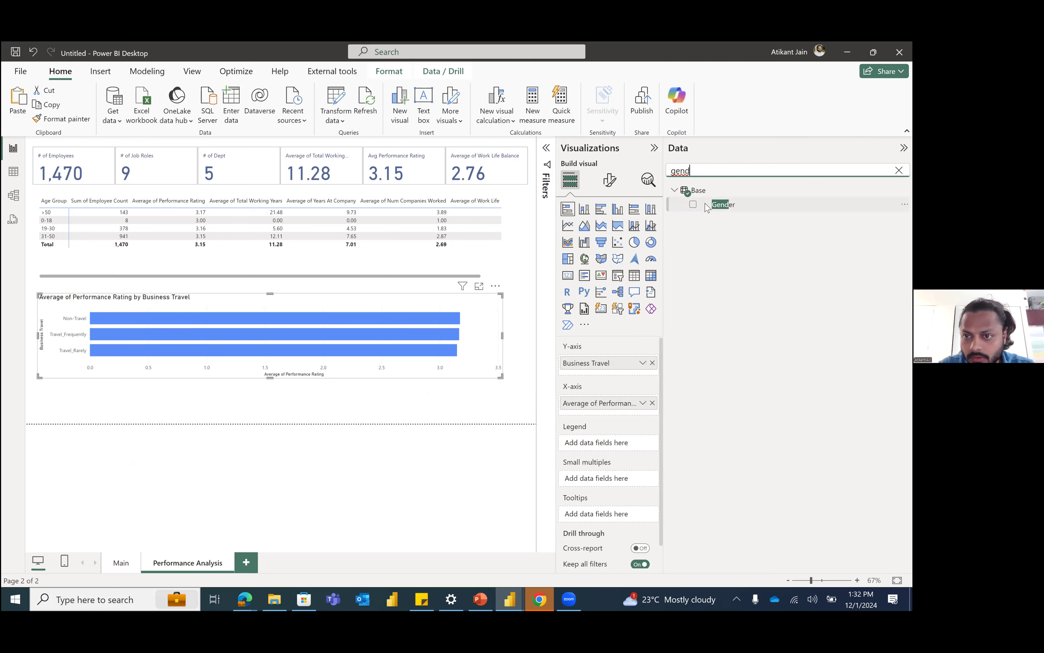
{"action": "left_click", "coordinate": [694, 204]}
{"action": "left_click_drag", "start_coordinate": [500, 377], "coordinate": [499, 409]}
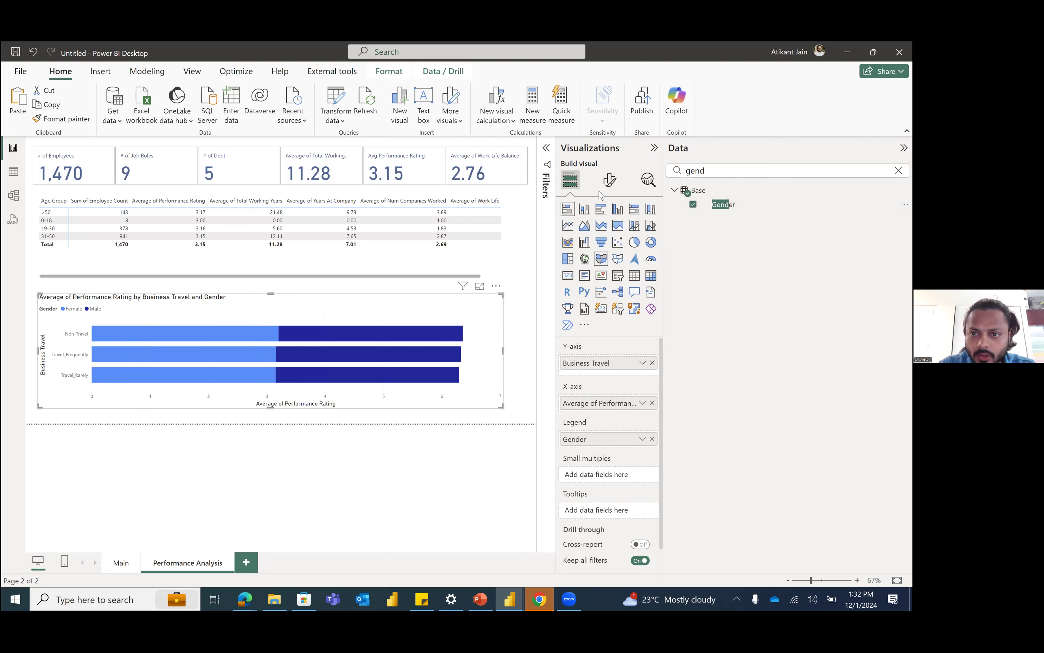
Step: Turn on data labels for the bar chart and collapse the side panes to give the report page more room
{"action": "left_click", "coordinate": [608, 188]}
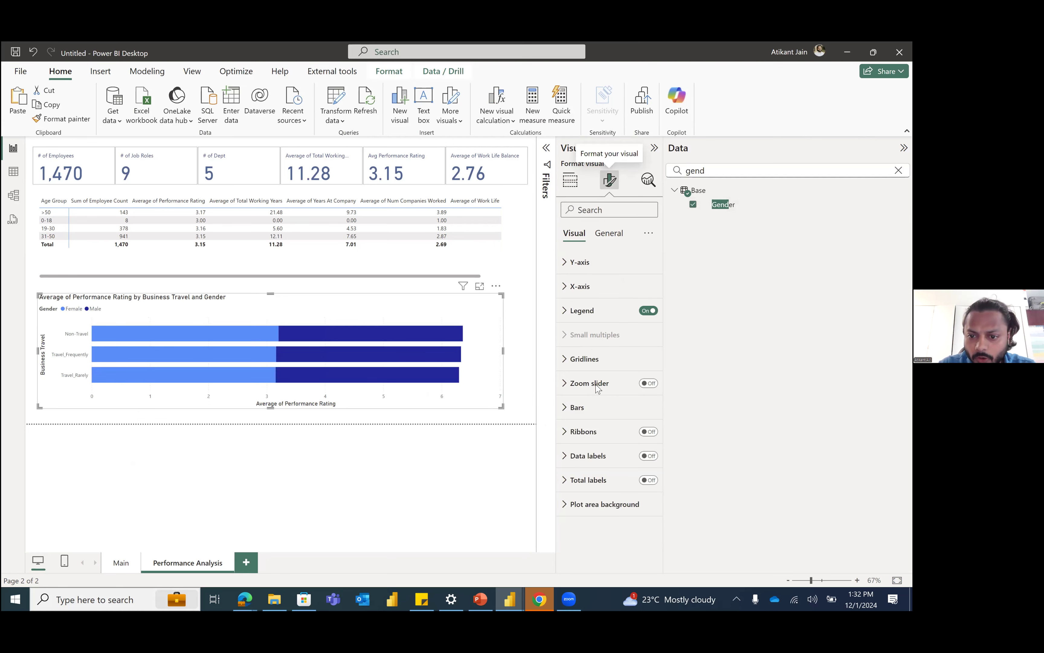
{"action": "left_click", "coordinate": [642, 456]}
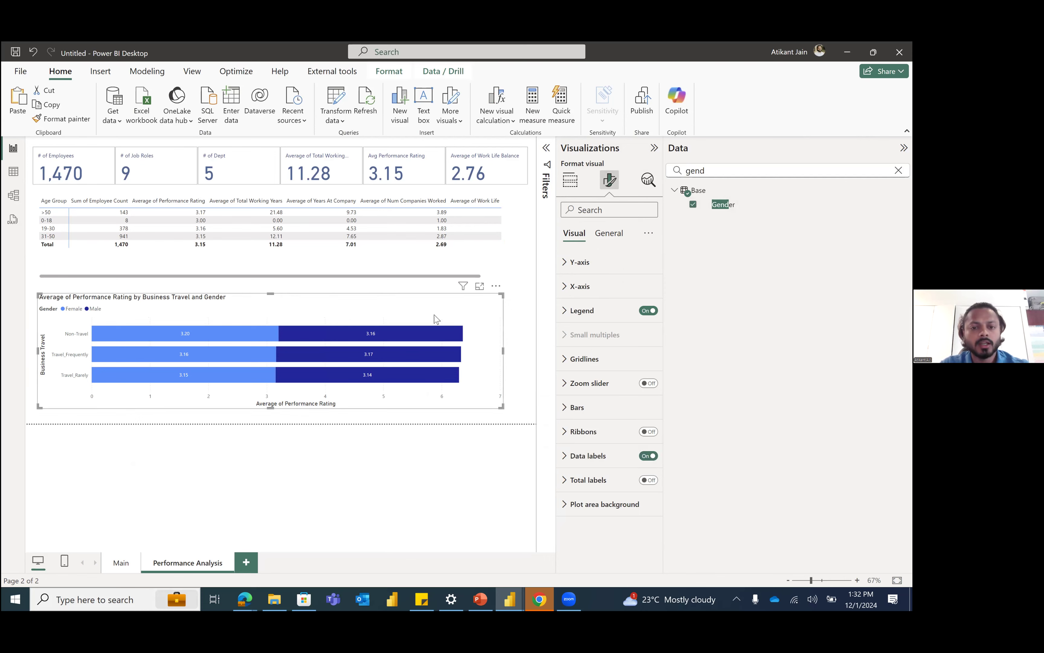
{"action": "left_click", "coordinate": [654, 148]}
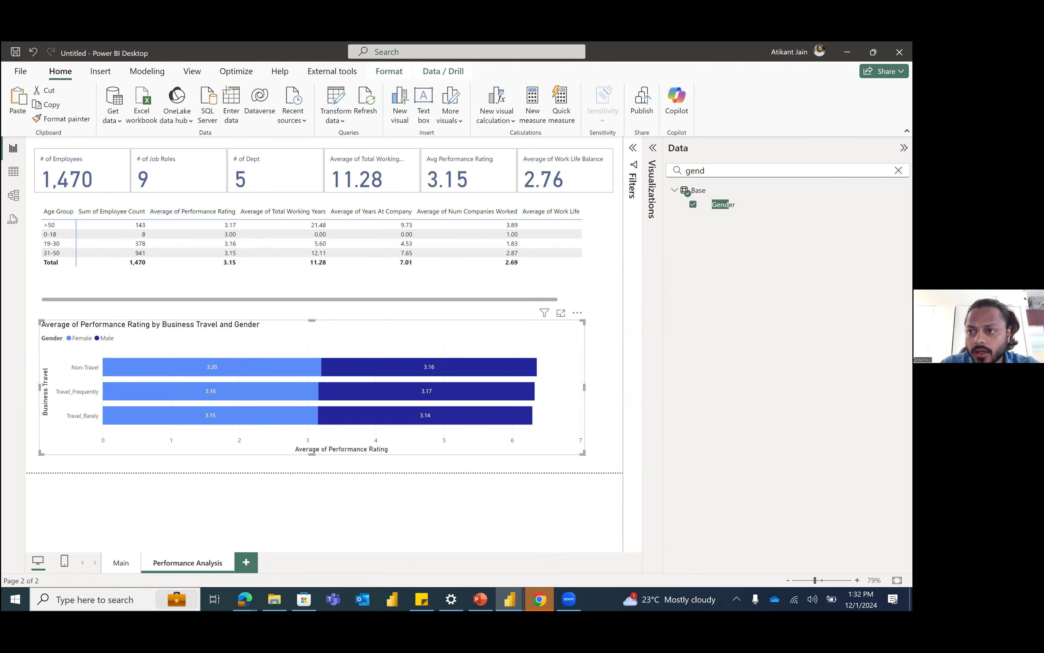
{"action": "left_click", "coordinate": [904, 148]}
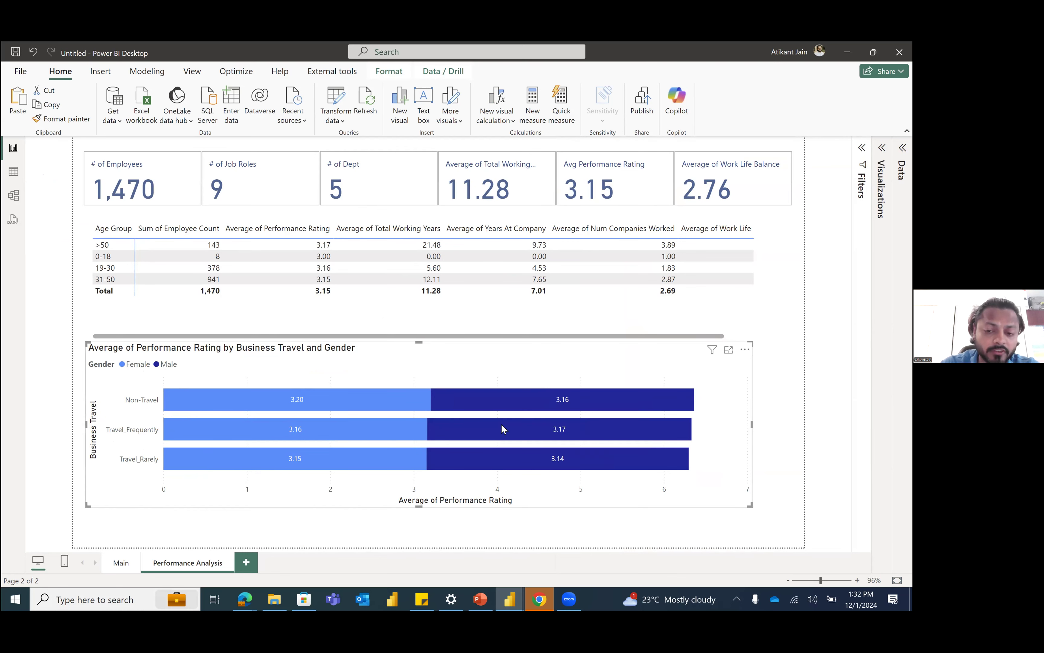
Step: Shrink the bar chart to about half the page width, leaving free space beside it below the matrix
{"action": "mouse_move", "coordinate": [501, 425]}
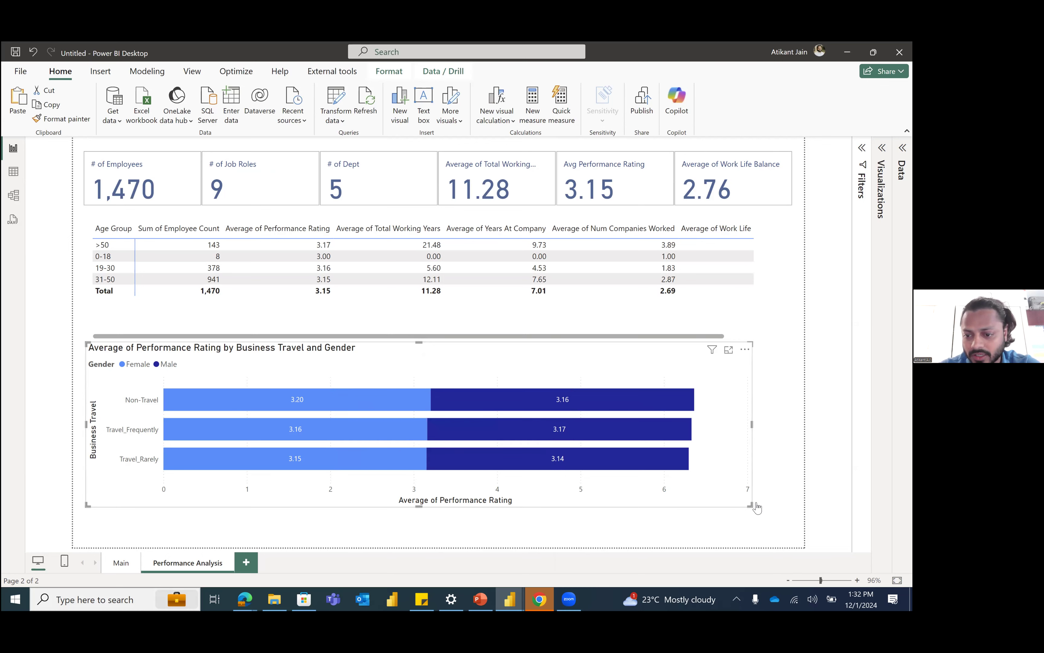
{"action": "left_click_drag", "start_coordinate": [751, 506], "coordinate": [444, 497]}
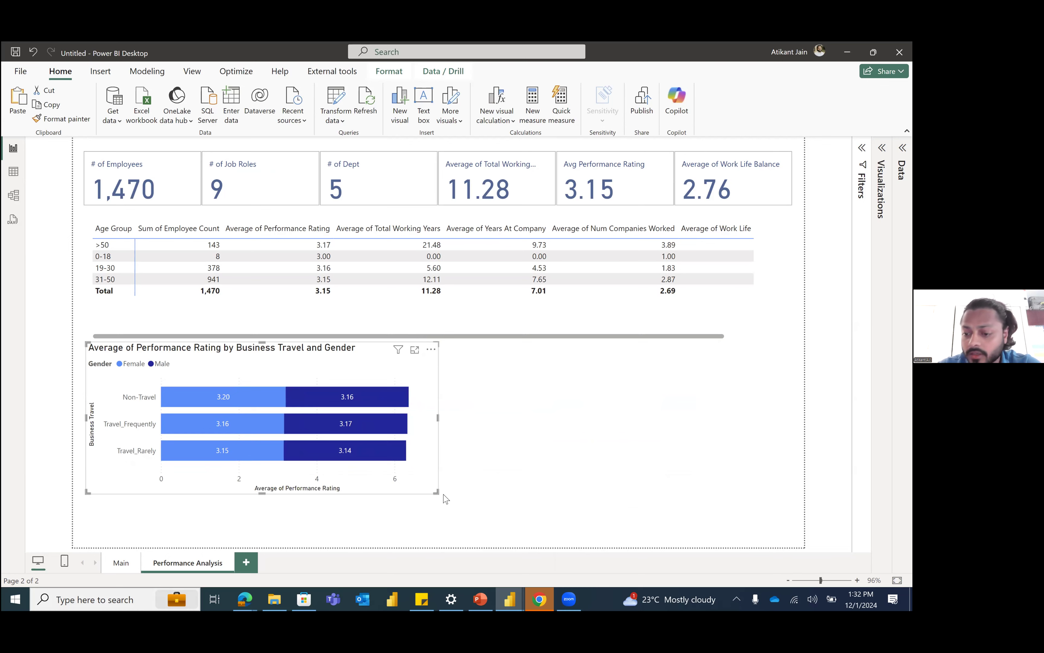
{"action": "left_click", "coordinate": [454, 480]}
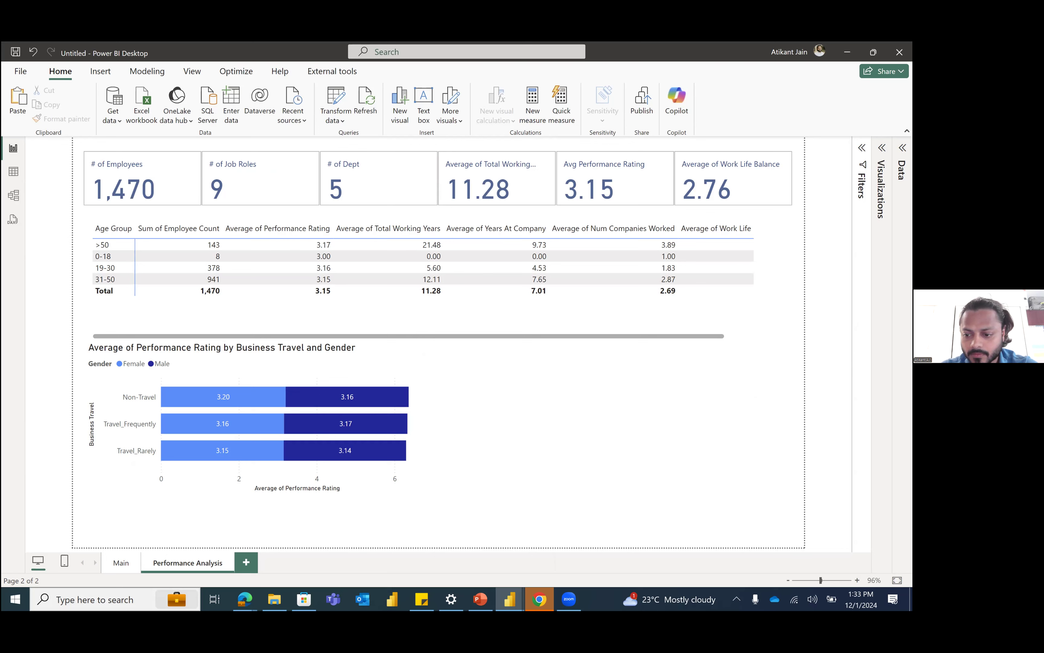
{"action": "left_click", "coordinate": [857, 580]}
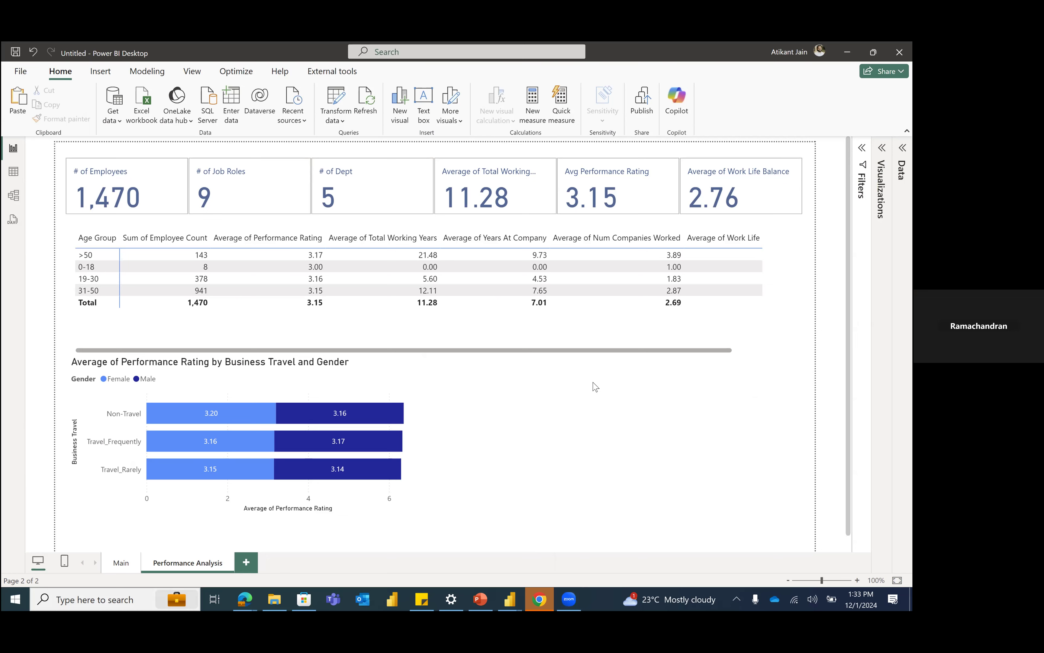
Step: Add a new report page and create a table visual on it from the Department field
{"action": "left_click", "coordinate": [245, 563]}
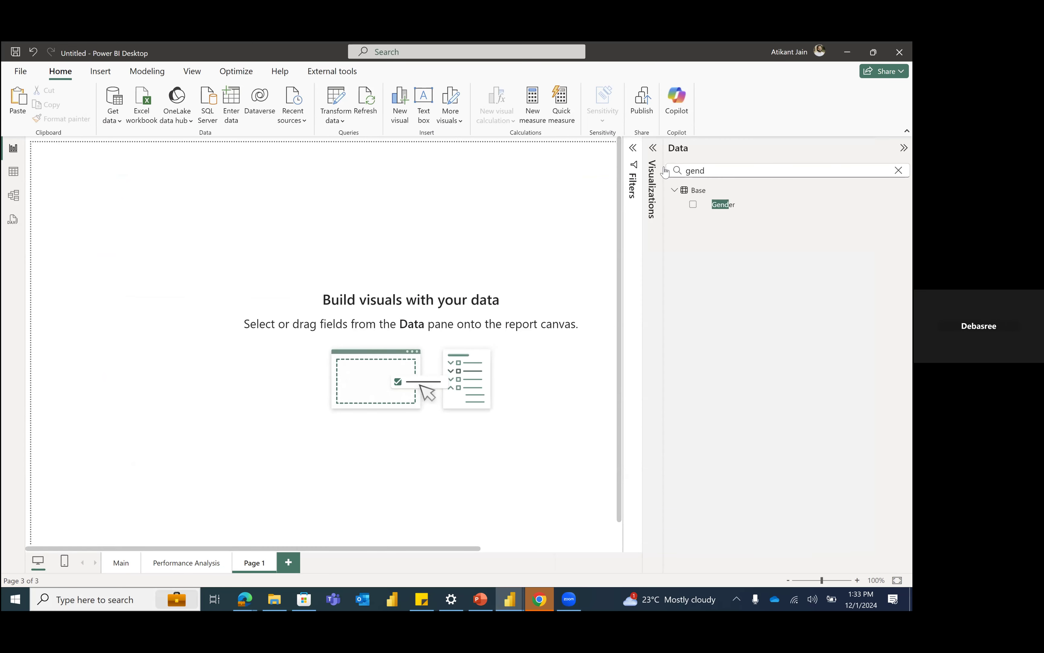
{"action": "double_click", "coordinate": [755, 174]}
{"action": "type", "text": "depa"}
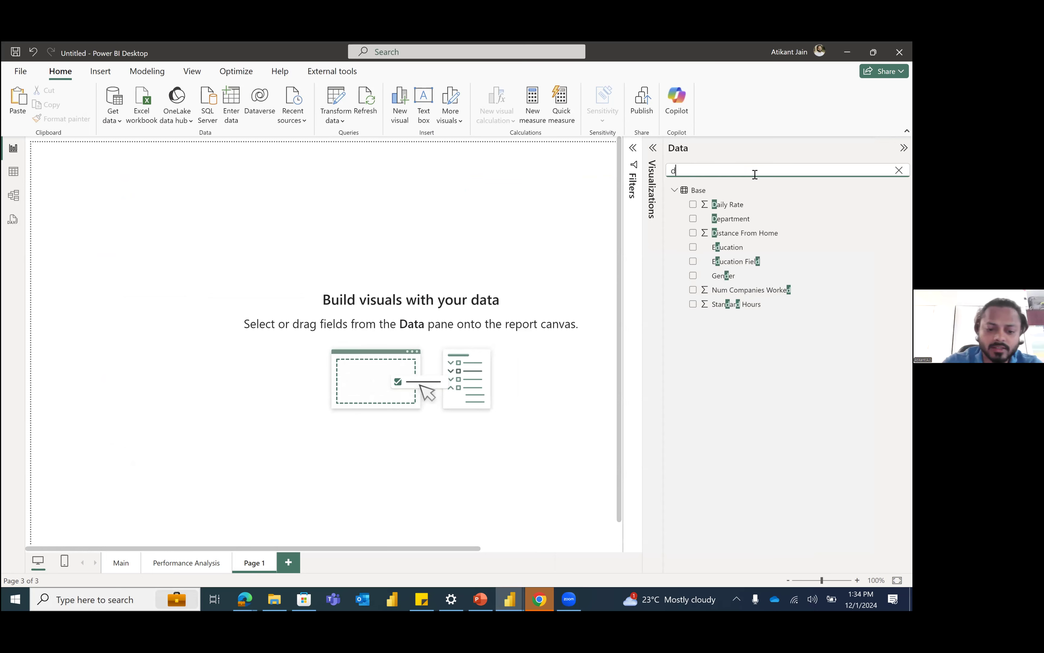
{"action": "type", "text": "rt"}
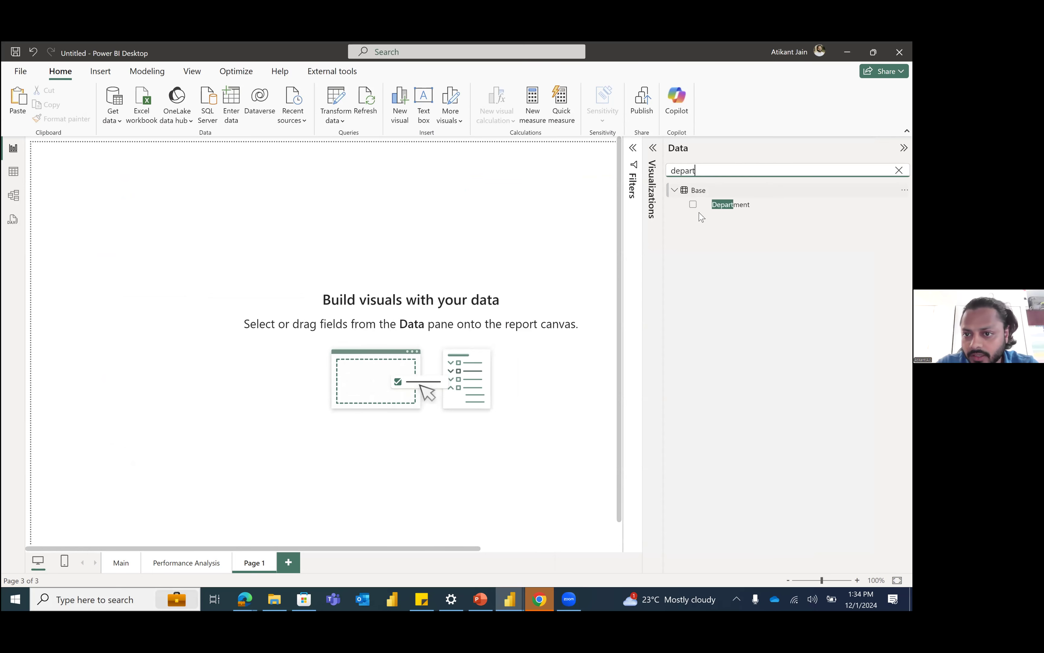
{"action": "left_click", "coordinate": [694, 206]}
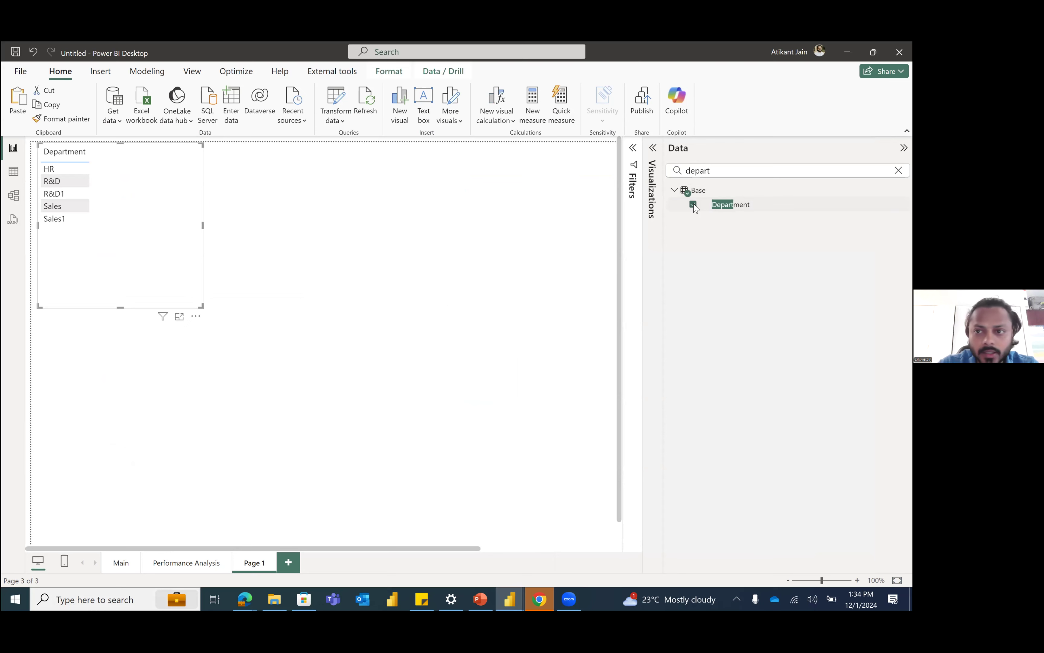
Step: Add the Attrition field as a second column of the Department table
{"action": "double_click", "coordinate": [699, 170]}
{"action": "type", "text": "att"}
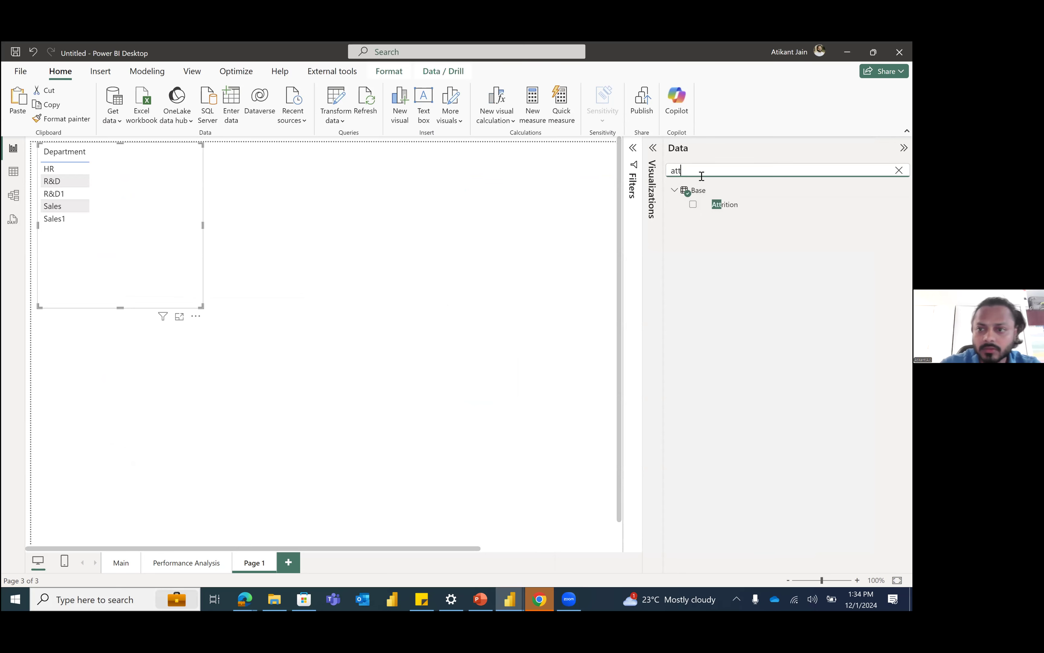
{"action": "left_click", "coordinate": [694, 206]}
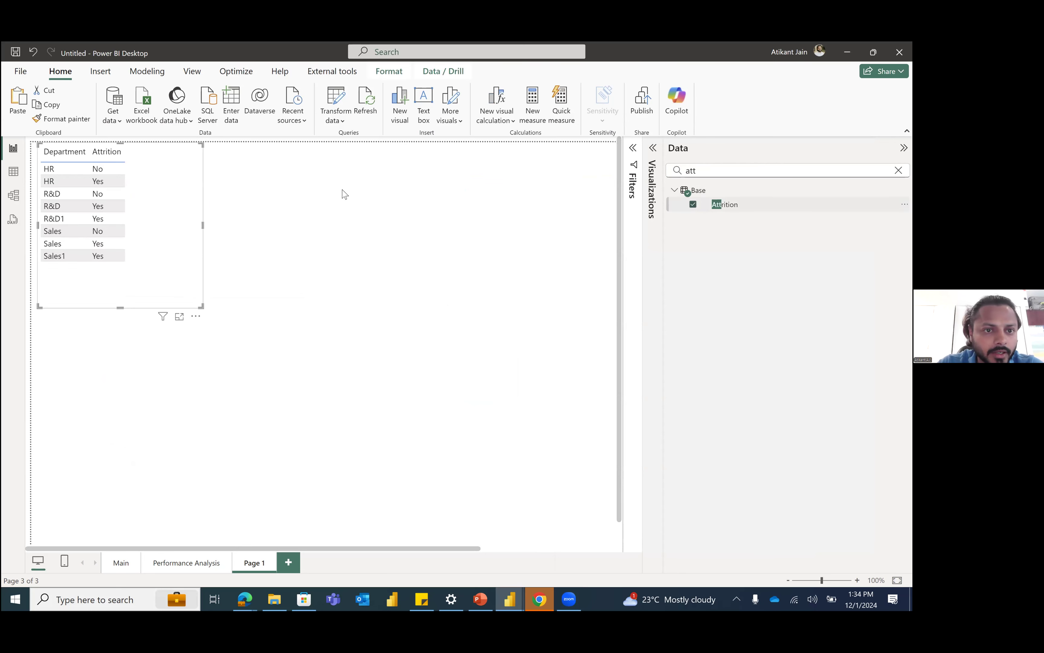
Step: Check the Base table's data and reposition the Department and Attrition table near the page's upper-left corner
{"action": "left_click_drag", "start_coordinate": [151, 194], "coordinate": [473, 242]}
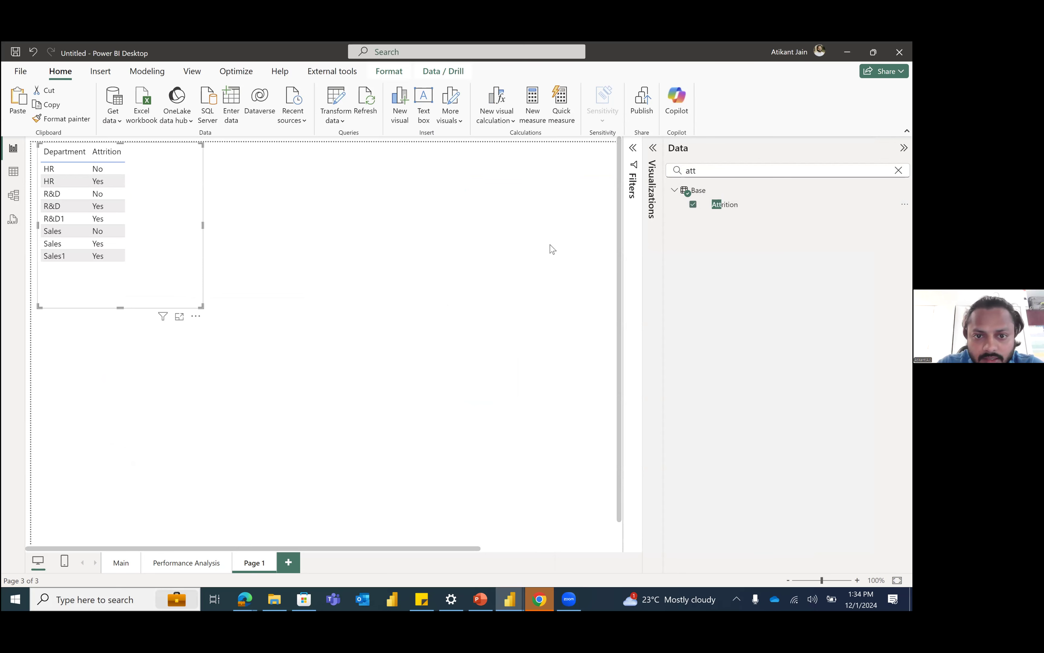
{"action": "left_click", "coordinate": [642, 253]}
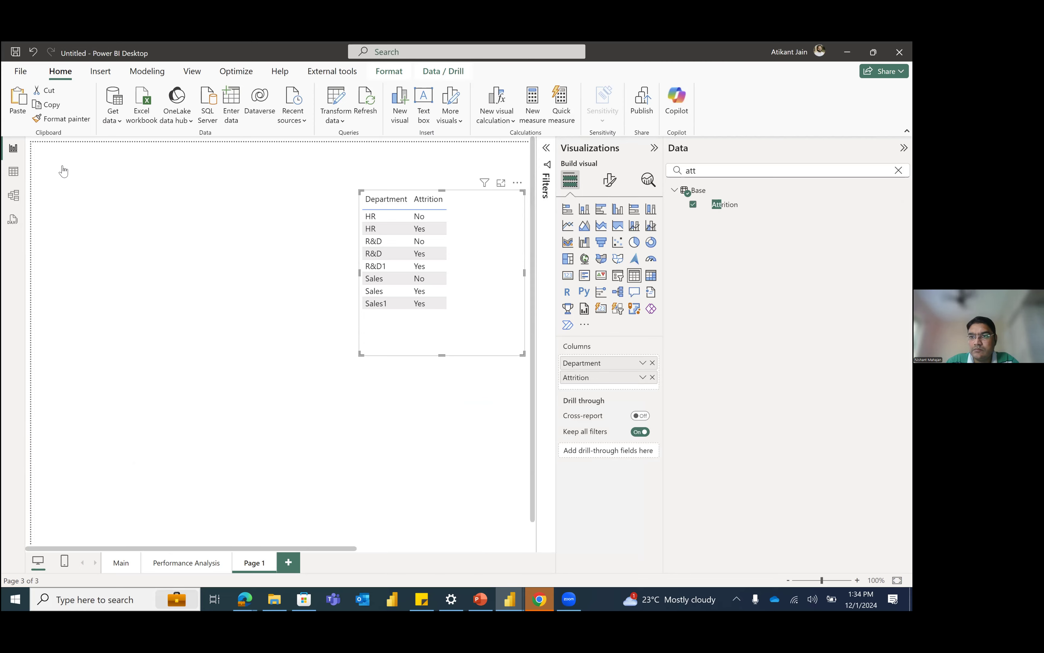
{"action": "left_click", "coordinate": [13, 172]}
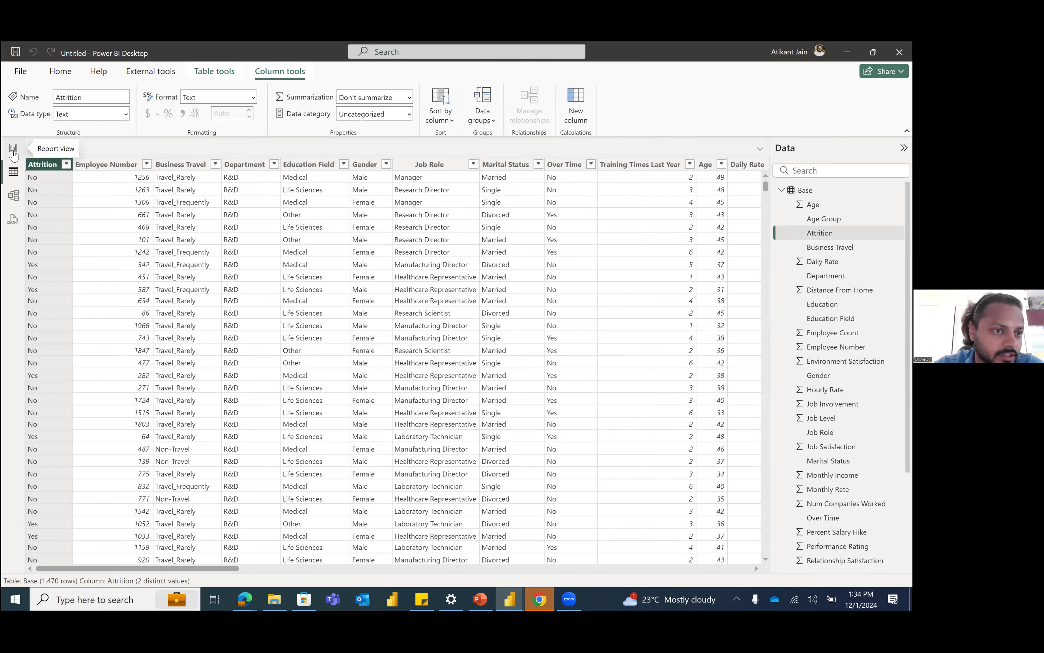
{"action": "left_click_drag", "start_coordinate": [484, 243], "coordinate": [178, 226]}
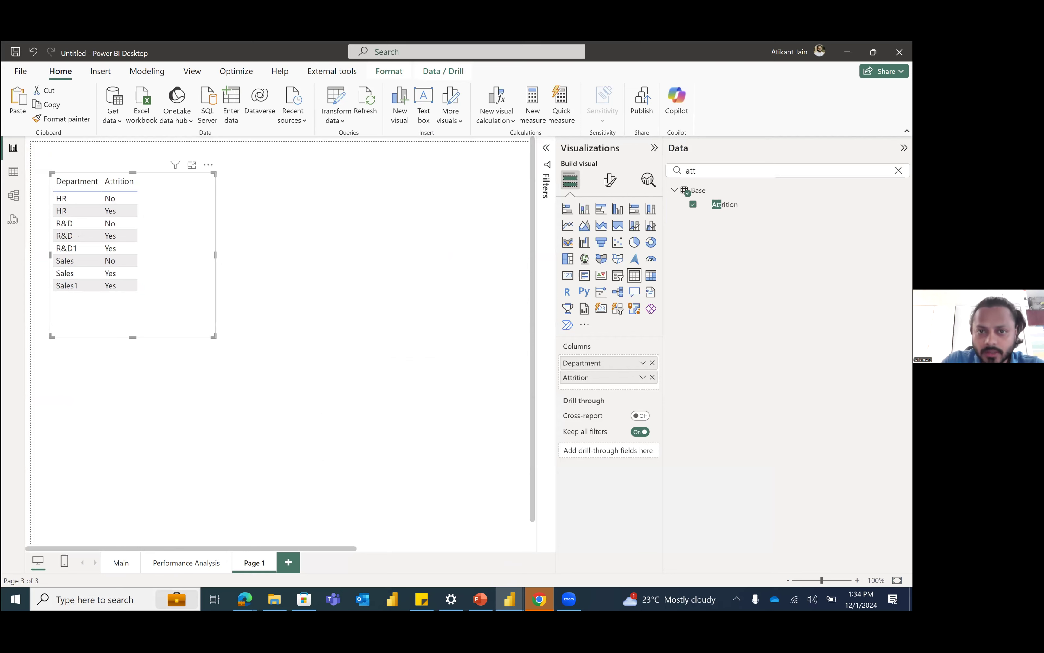
{"action": "left_click", "coordinate": [898, 170]}
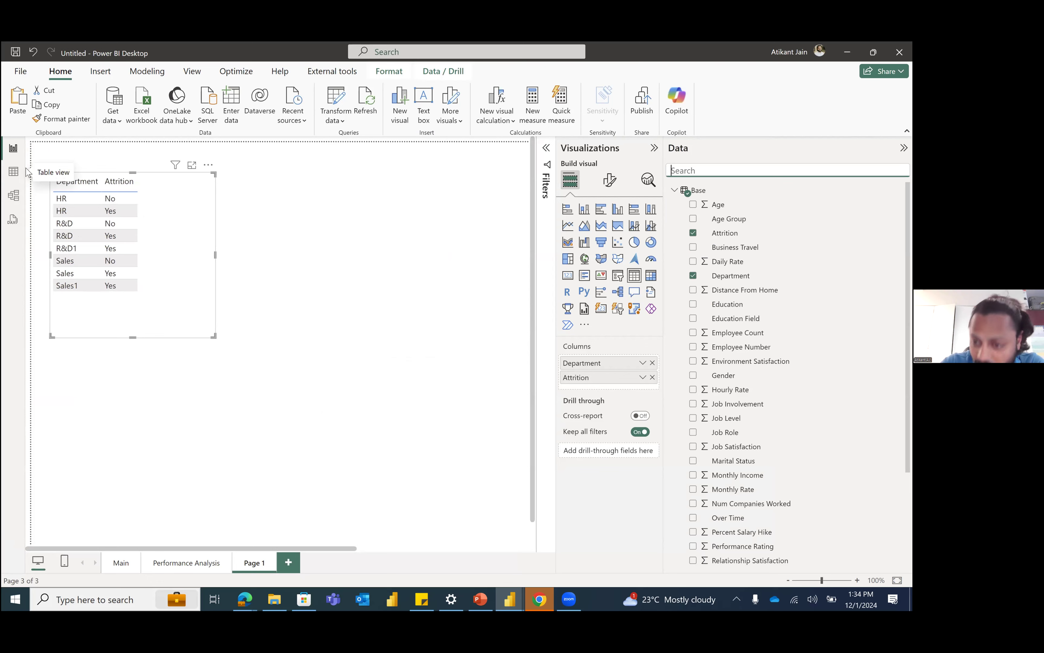
Step: Create a calculated table named _measures without an expression
{"action": "left_click", "coordinate": [13, 172]}
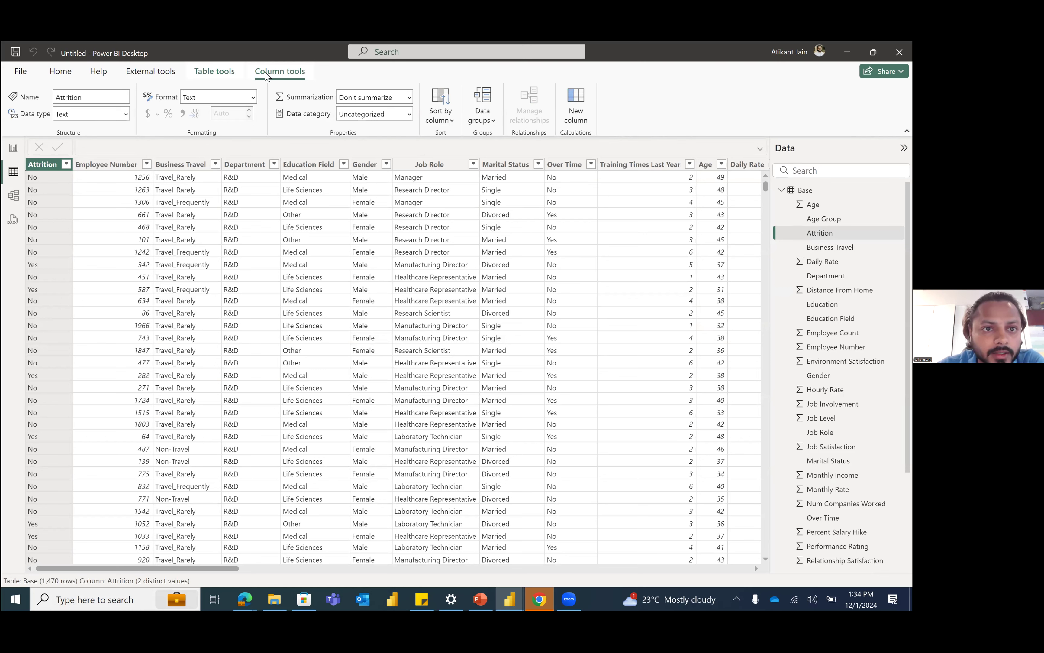
{"action": "left_click", "coordinate": [216, 72]}
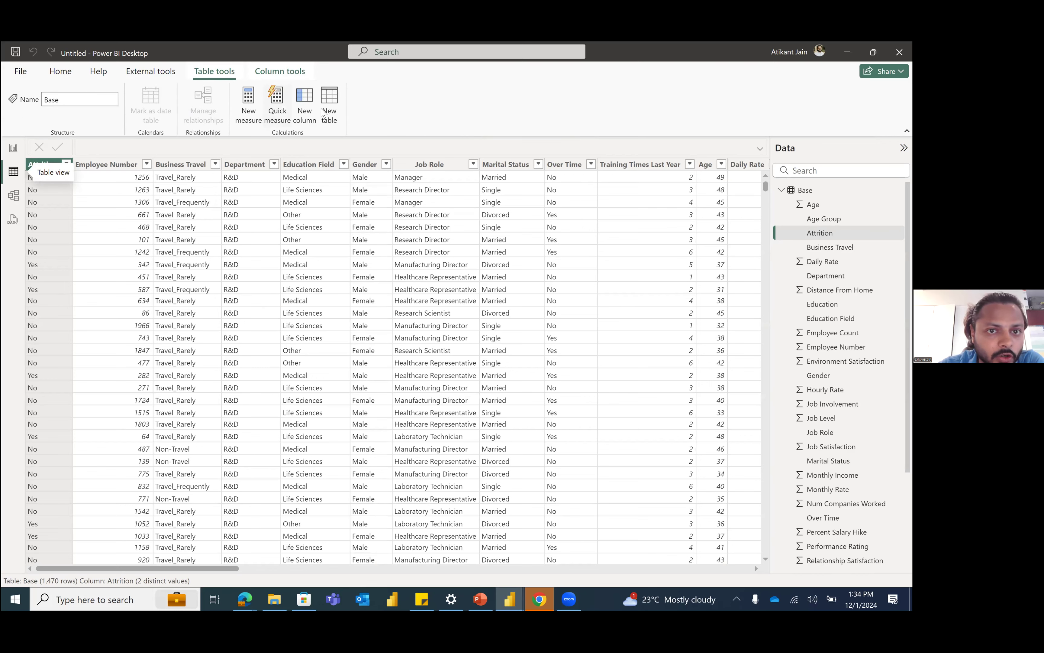
{"action": "left_click", "coordinate": [330, 104]}
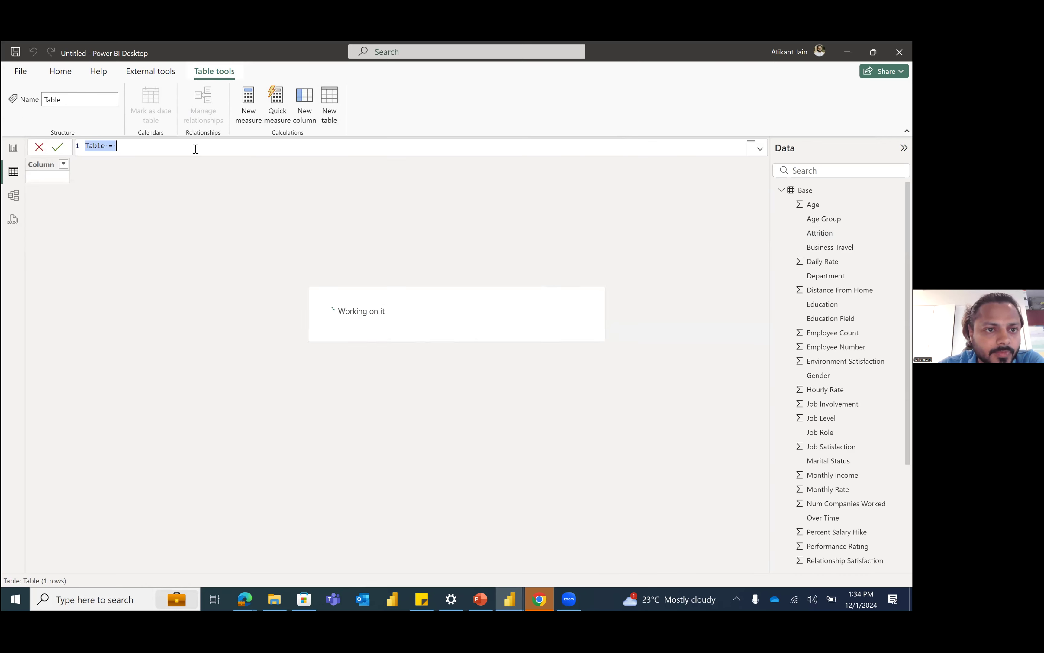
{"action": "key", "text": "BackSpace"}
{"action": "type", "text": "_measures="}
{"action": "key", "text": "Return"}
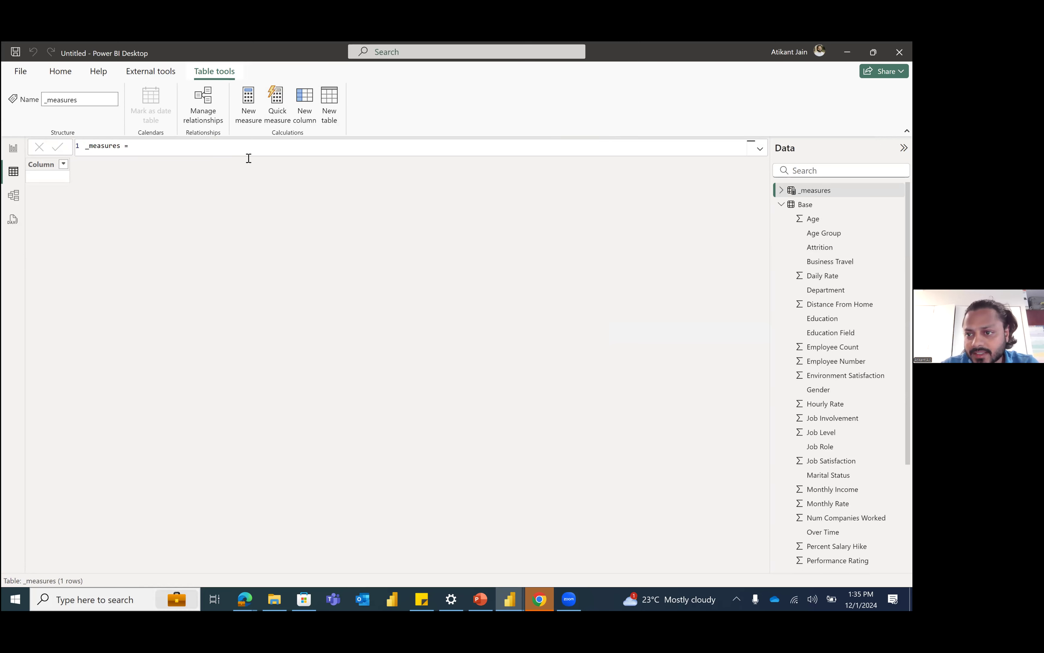
Step: Inspect the _measures table, and filter the Base table's Attrition column to Yes to examine the matching rows
{"action": "left_click", "coordinate": [782, 204]}
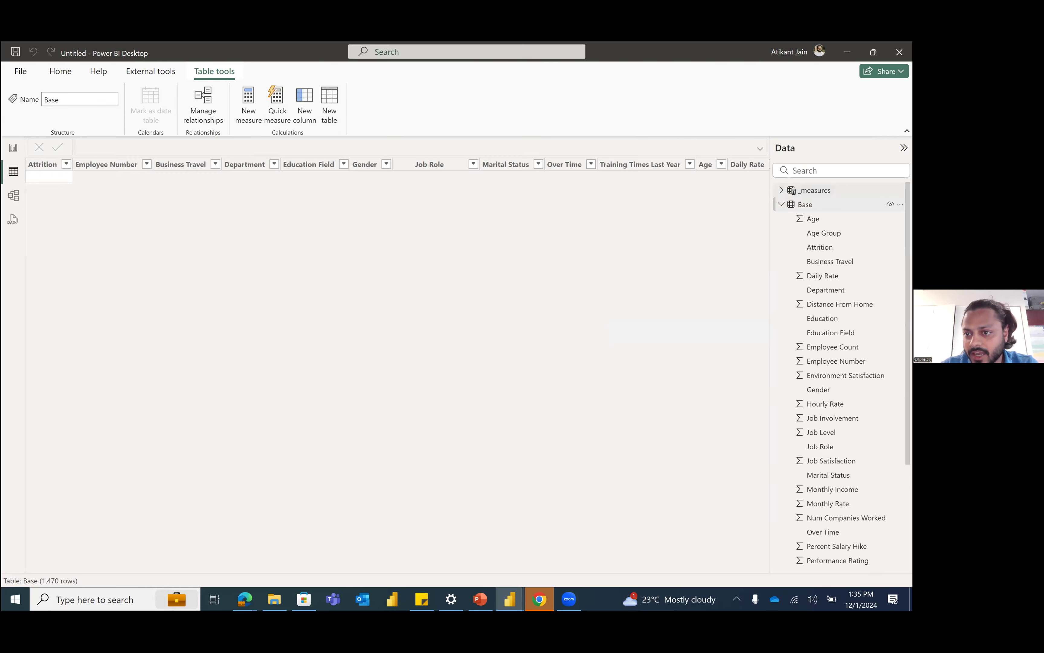
{"action": "left_click", "coordinate": [813, 191]}
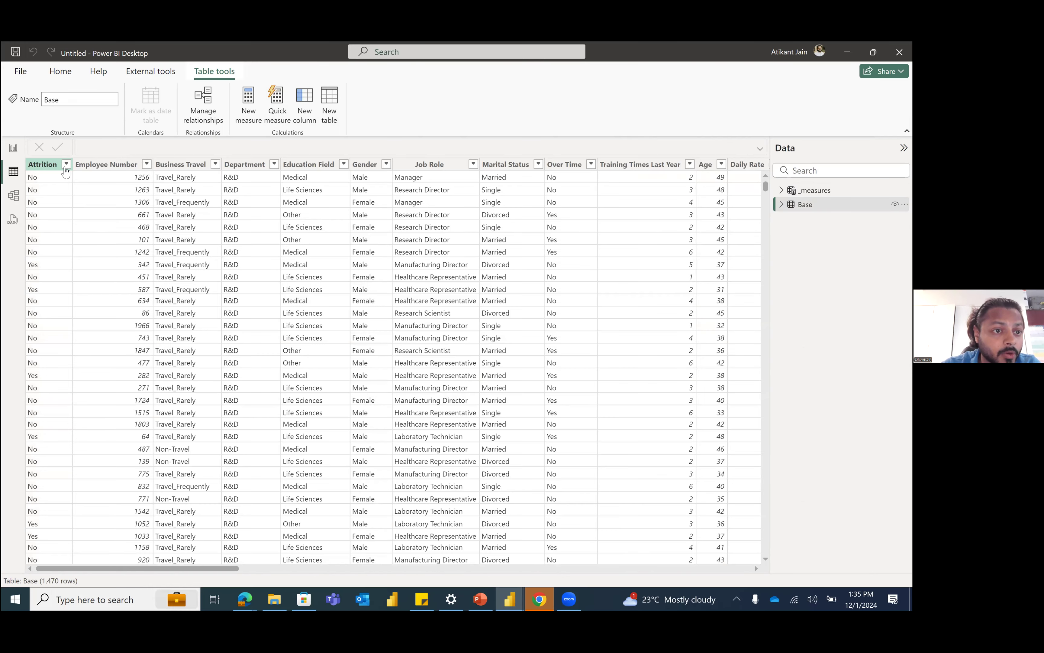
{"action": "left_click", "coordinate": [66, 166]}
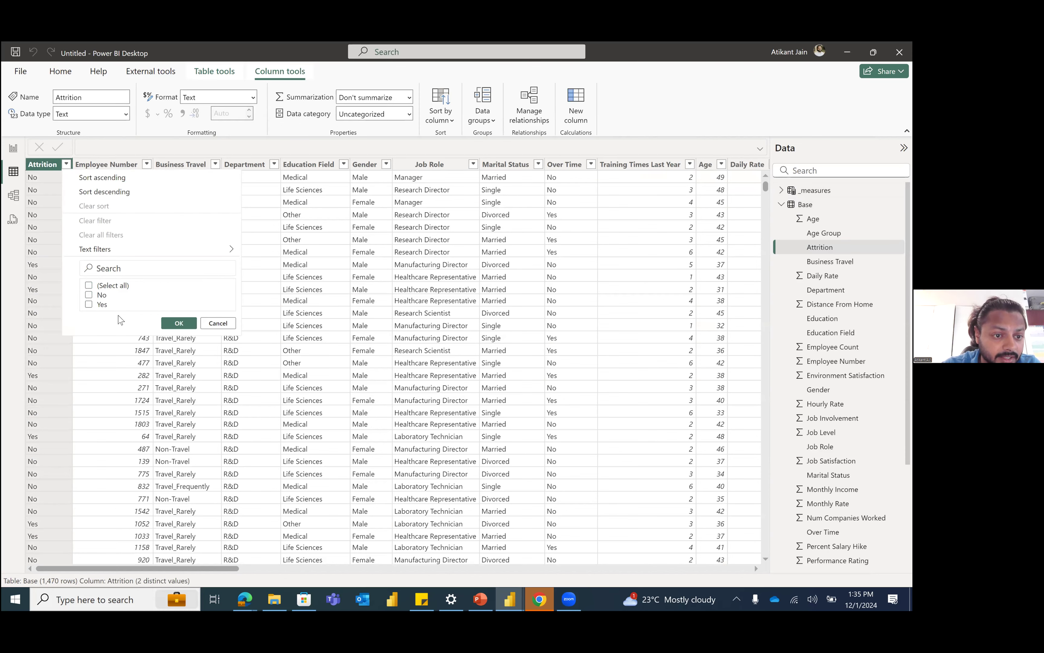
{"action": "left_click", "coordinate": [178, 323]}
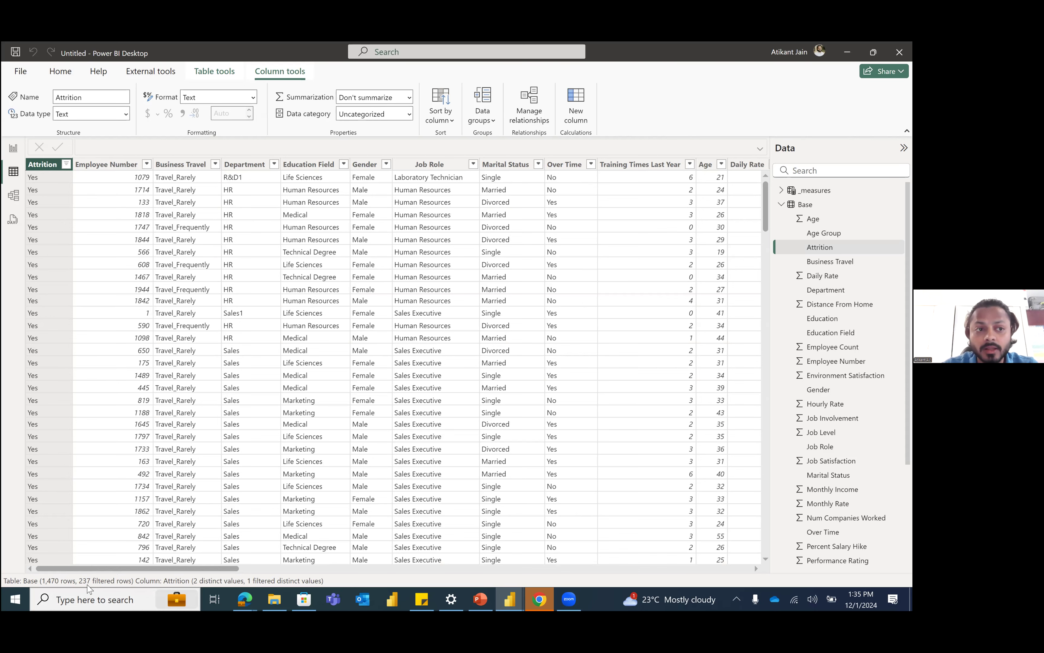
Step: Start a new measure named Attrition_Employees in the _measures table from the report page
{"action": "left_click", "coordinate": [19, 154]}
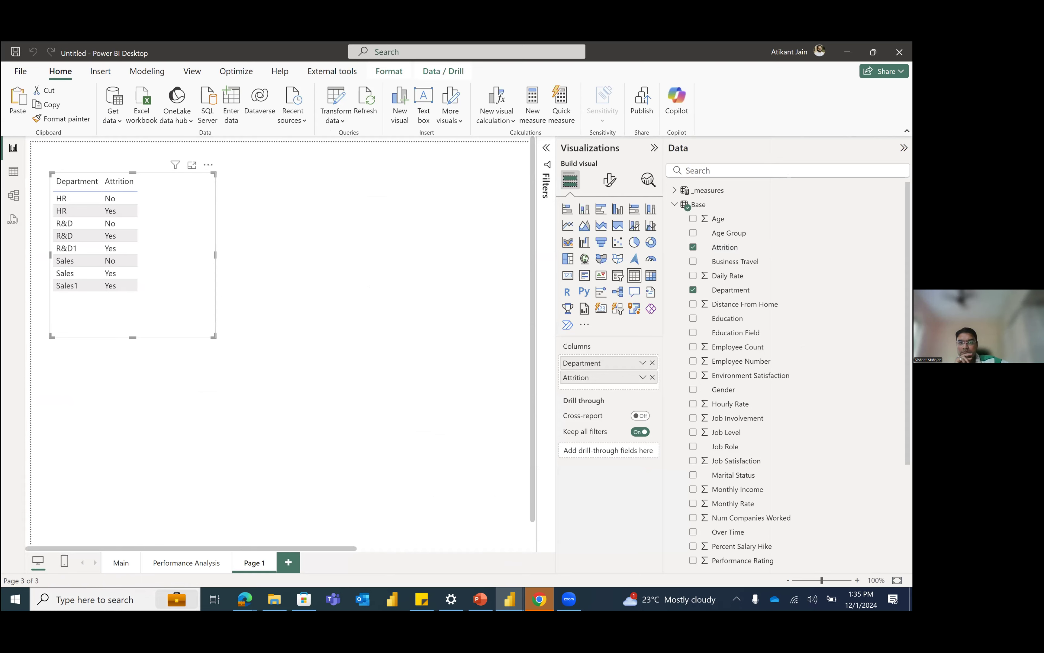
{"action": "right_click", "coordinate": [802, 191]}
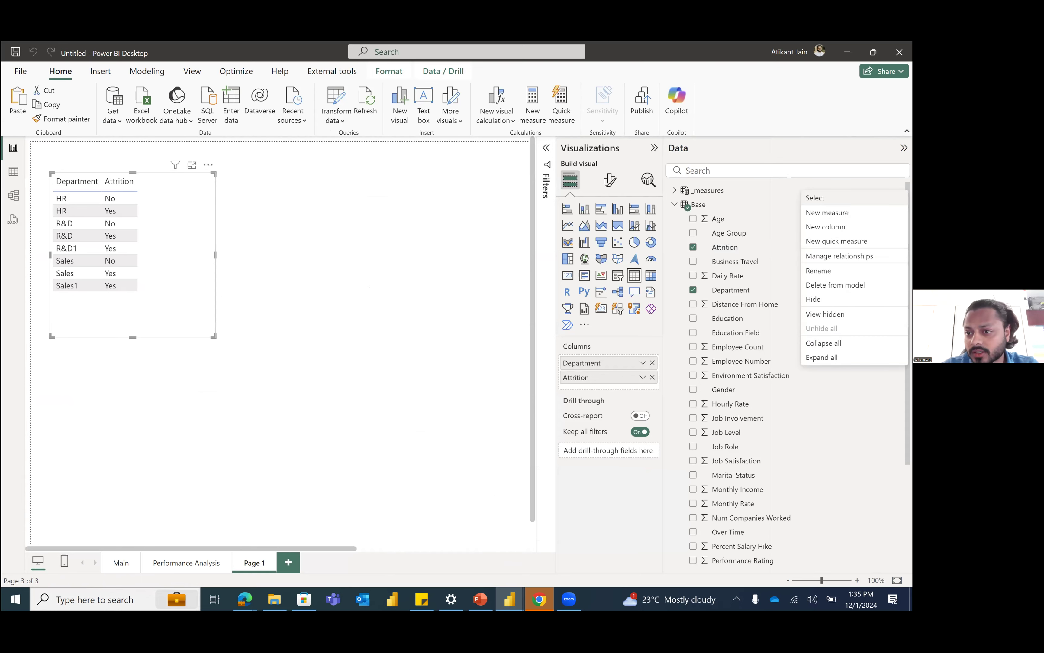
{"action": "left_click", "coordinate": [828, 212]}
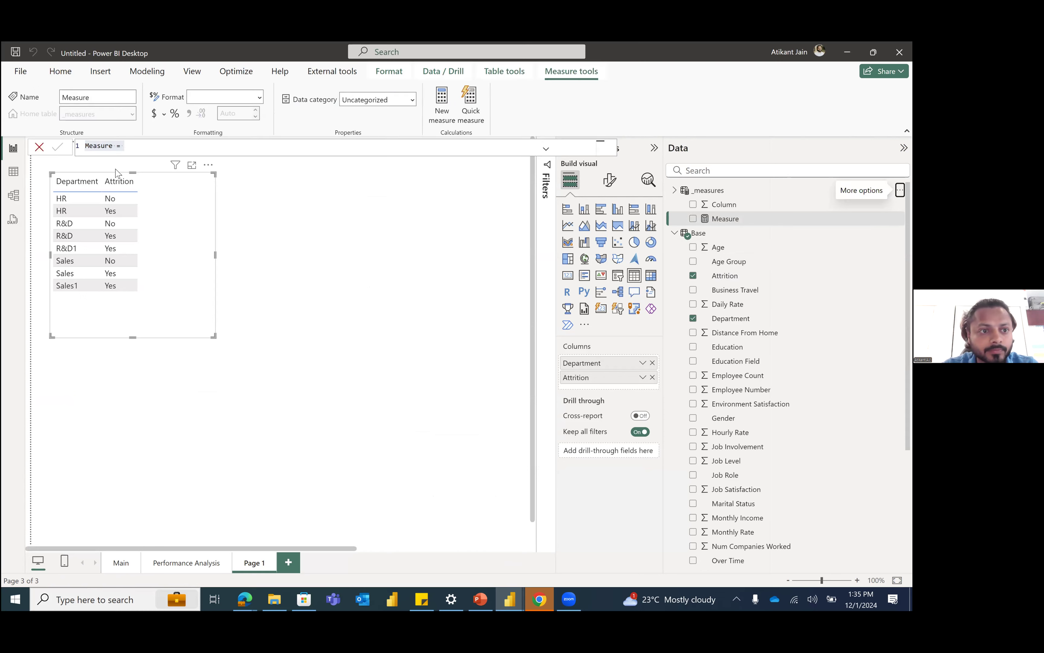
{"action": "type", "text": "Attritio"}
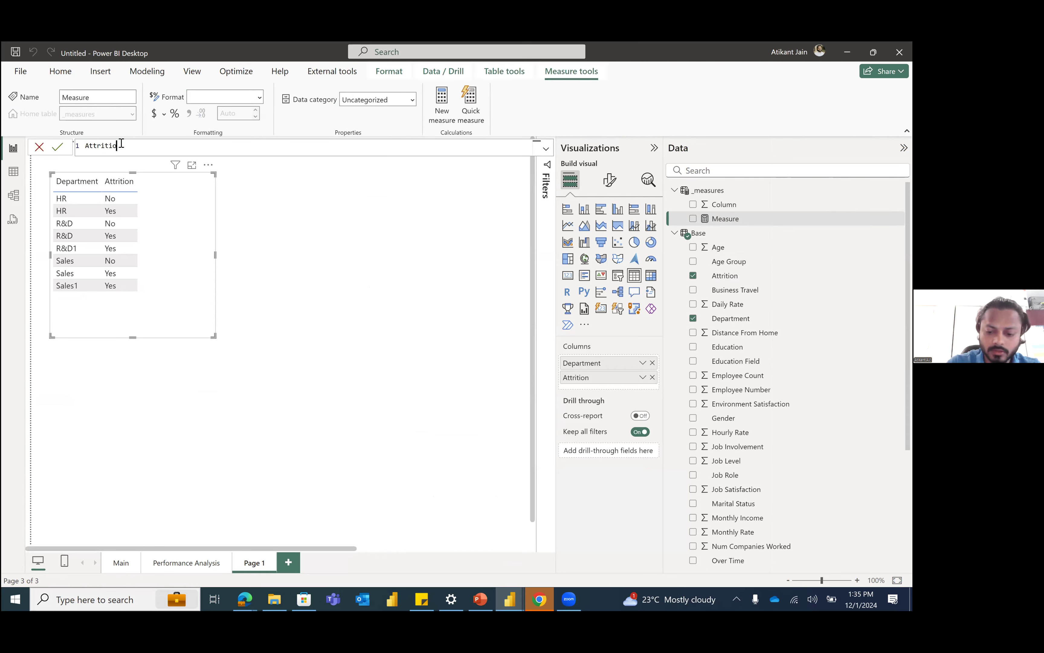
{"action": "type", "text": "nn_Employees"}
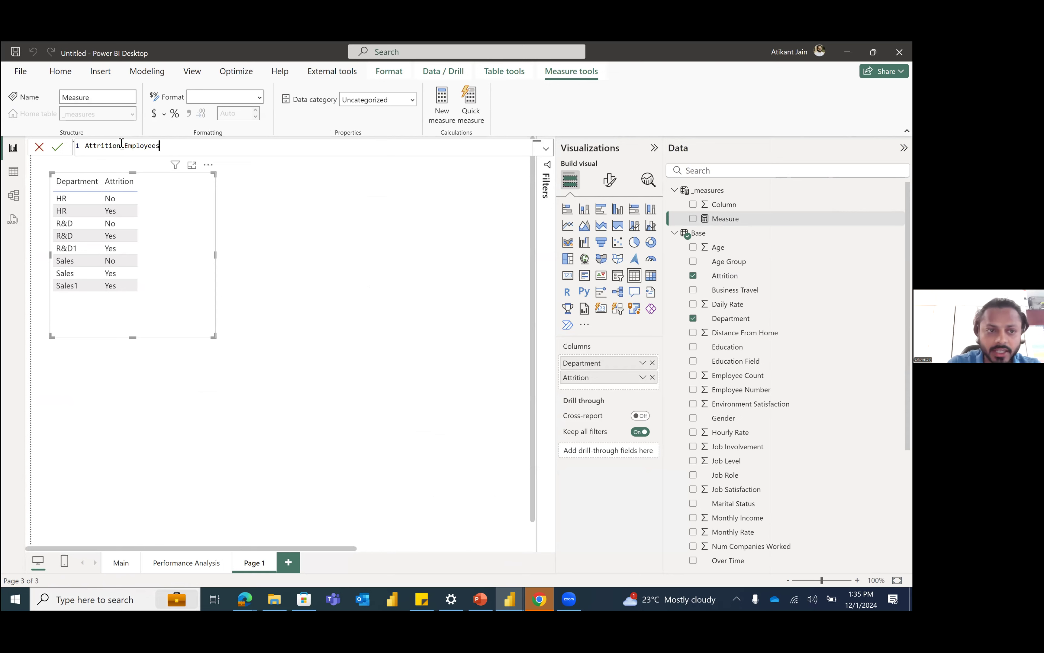
{"action": "type", "text": " = c"}
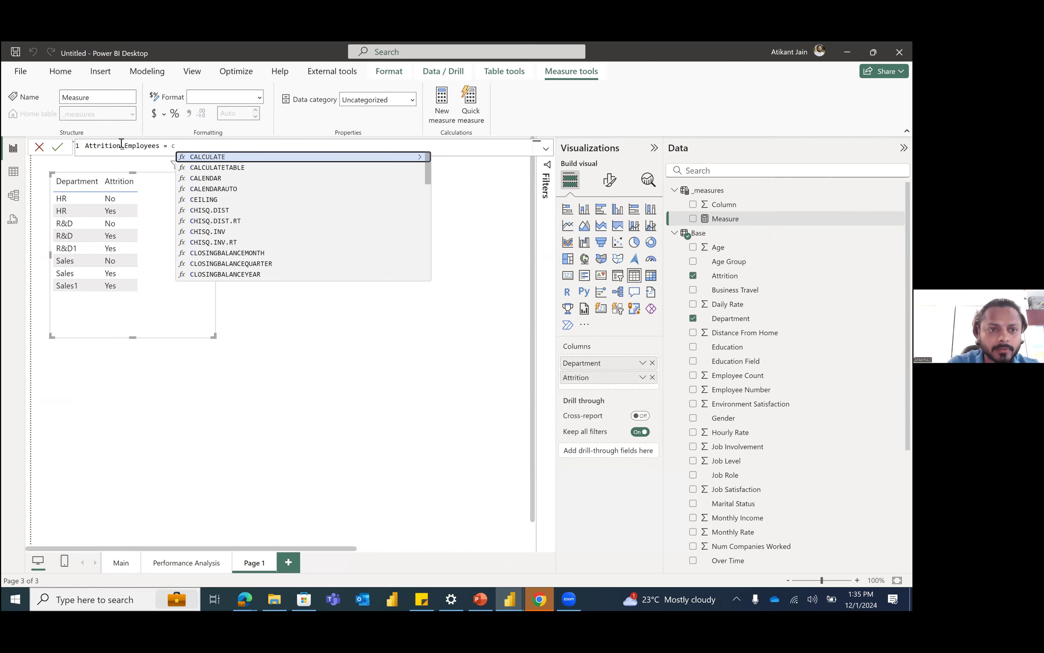
Step: Begin the Attrition_Employees formula with CALCULATE and SUM(Base[Employee Count]) as its expression
{"action": "key", "text": "Tab"}
{"action": "type", "text": "emp"}
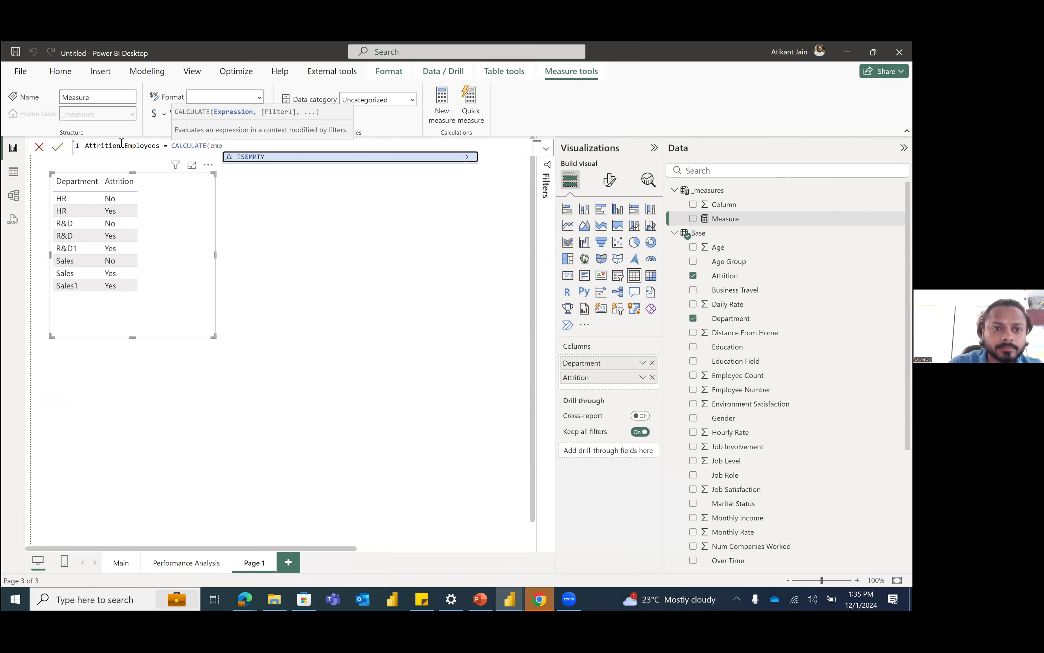
{"action": "key", "text": "BackSpace"}
{"action": "key", "text": "BackSpace"}
{"action": "key", "text": "BackSpace"}
{"action": "type", "text": "sum"}
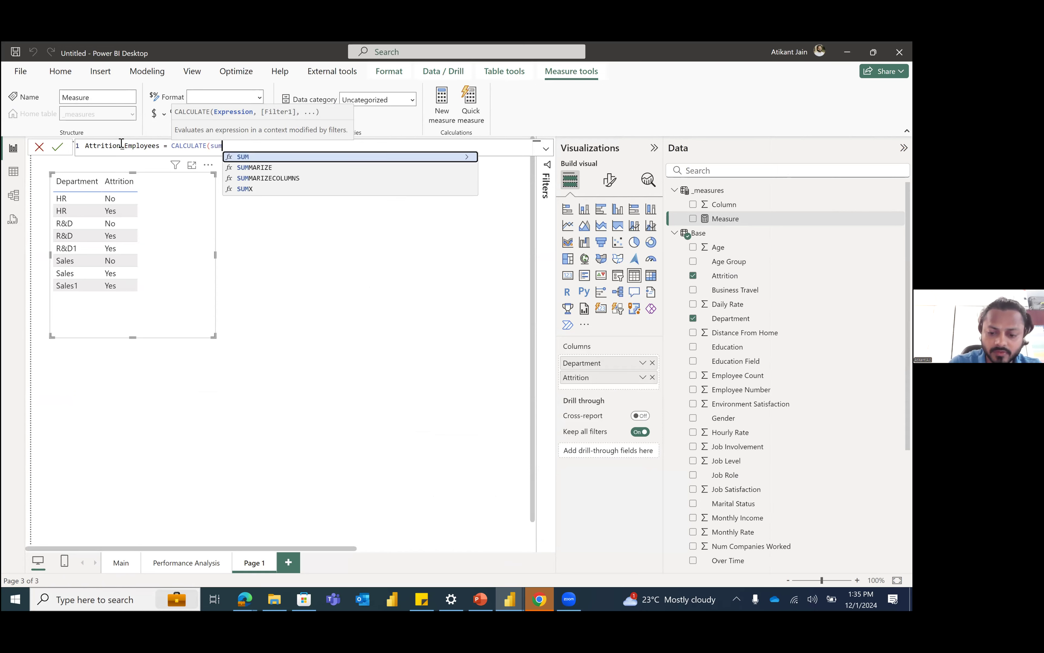
{"action": "key", "text": "Tab"}
{"action": "type", "text": "emp"}
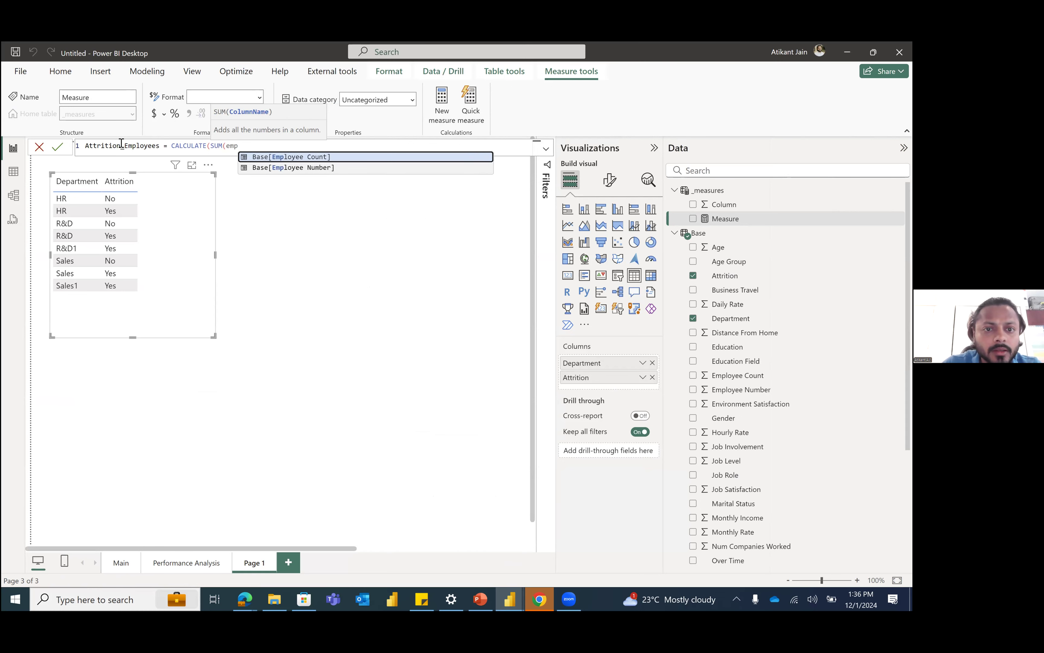
{"action": "key", "text": "Tab"}
{"action": "type", "text": ")"}
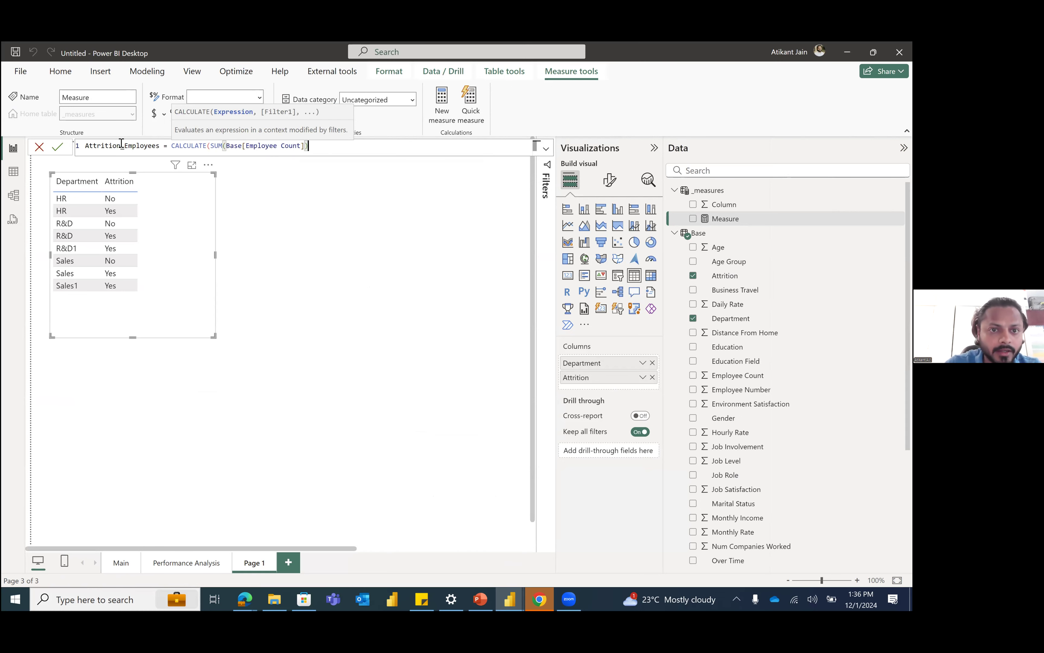
{"action": "type", "text": ",filter"}
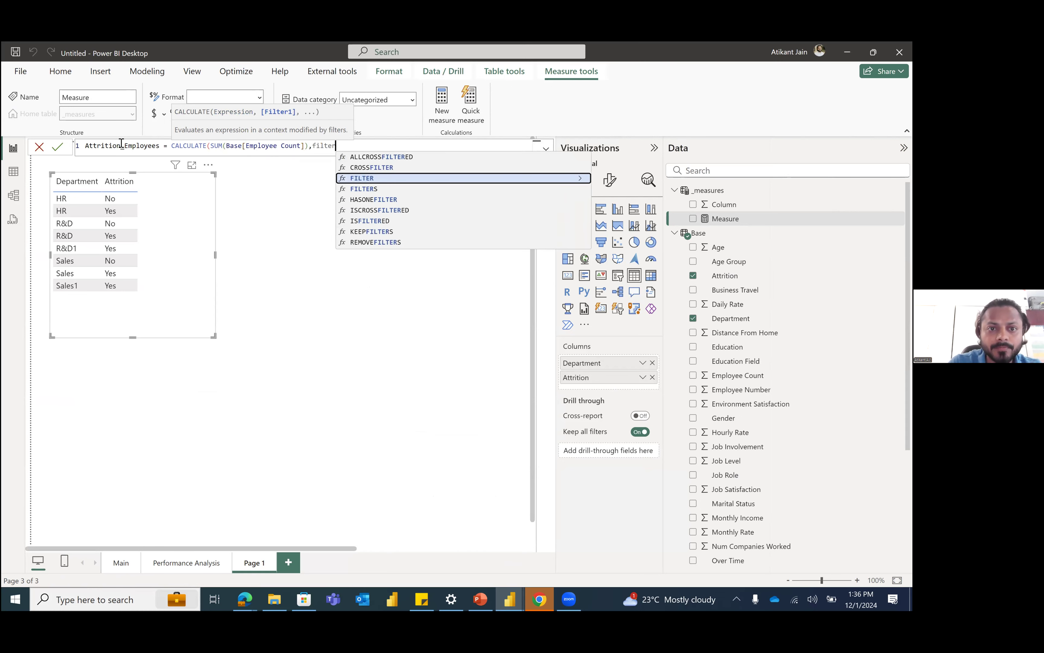
Step: Add a FILTER function over the Base table as the CALCULATE filter argument
{"action": "key", "text": "Tab"}
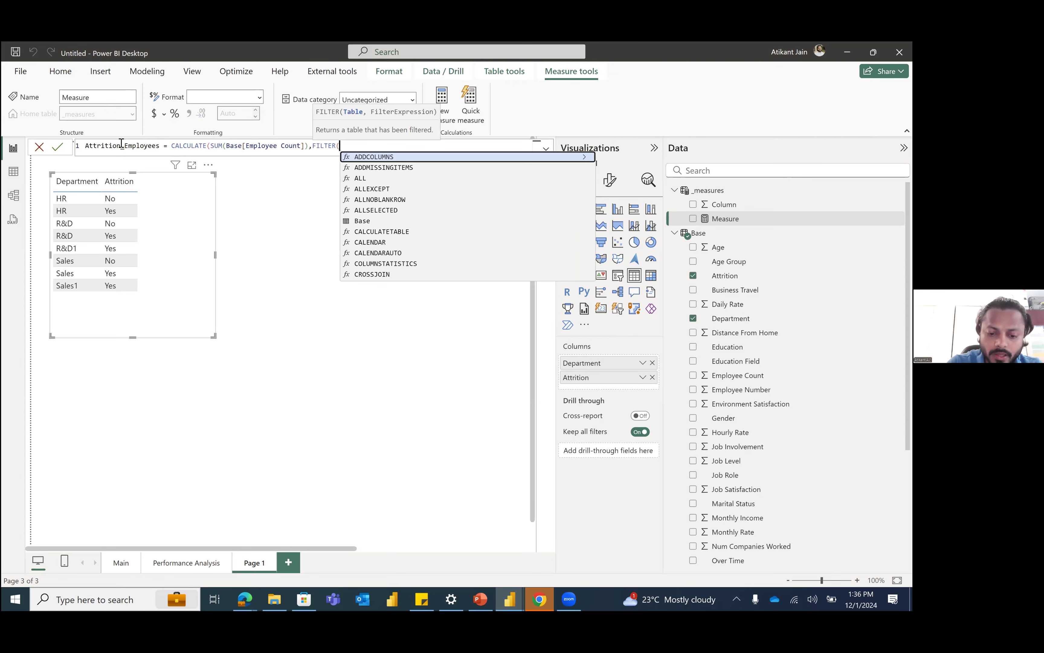
{"action": "type", "text": "attr"}
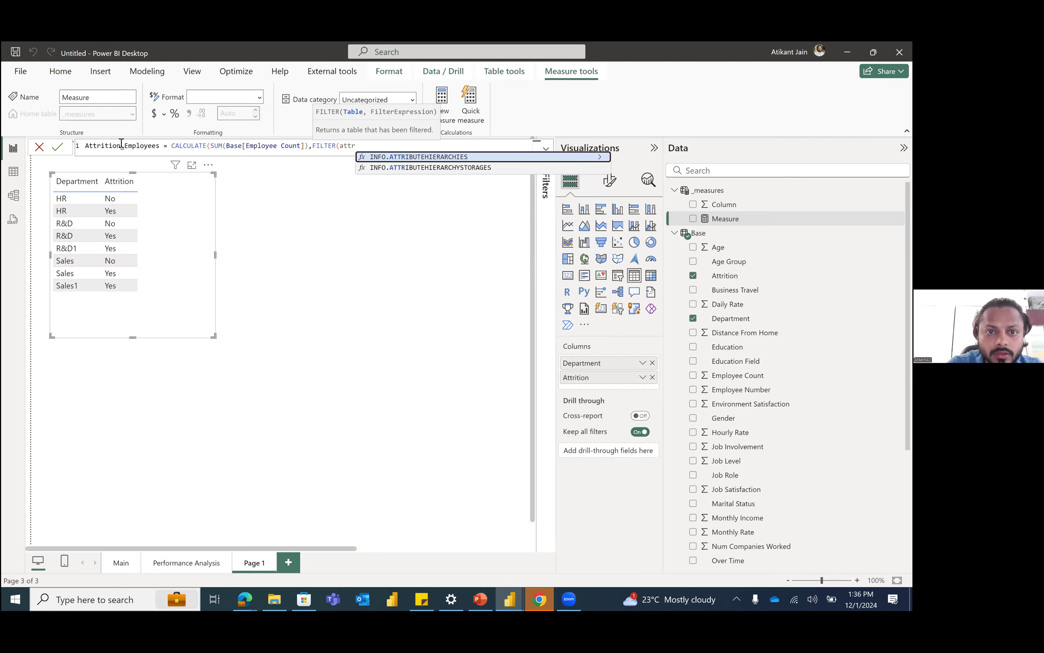
{"action": "key", "text": "BackSpace"}
{"action": "key", "text": "BackSpace"}
{"action": "key", "text": "BackSpace"}
{"action": "key", "text": "BackSpace"}
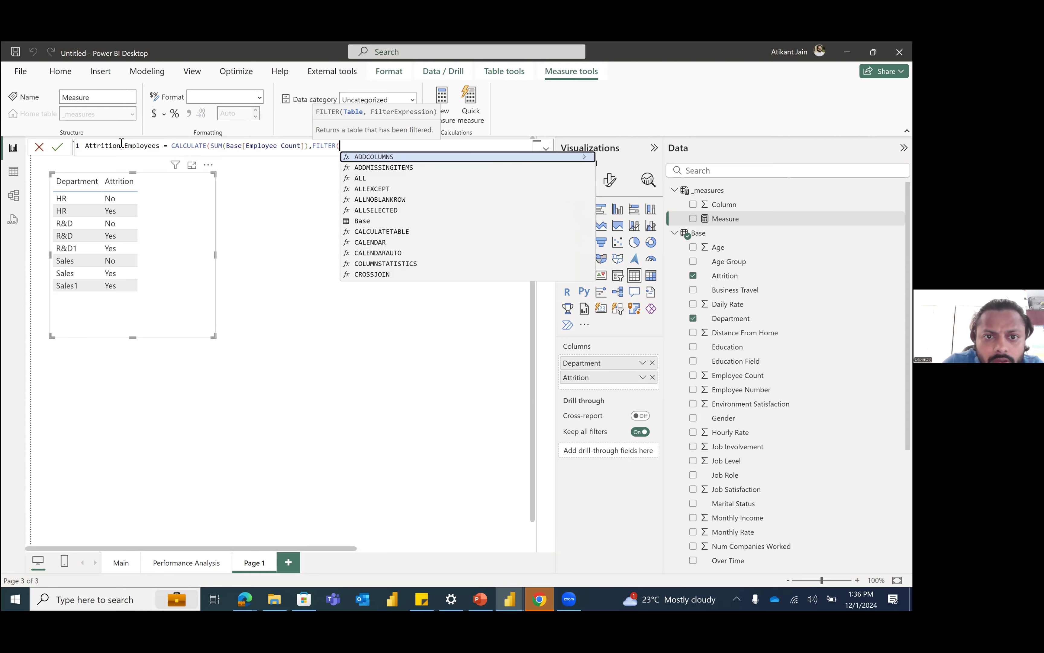
{"action": "key", "text": "Down"}
{"action": "key", "text": "Down"}
{"action": "key", "text": "Down"}
{"action": "key", "text": "Down"}
{"action": "key", "text": "Down"}
{"action": "key", "text": "Down"}
{"action": "key", "text": "Tab"}
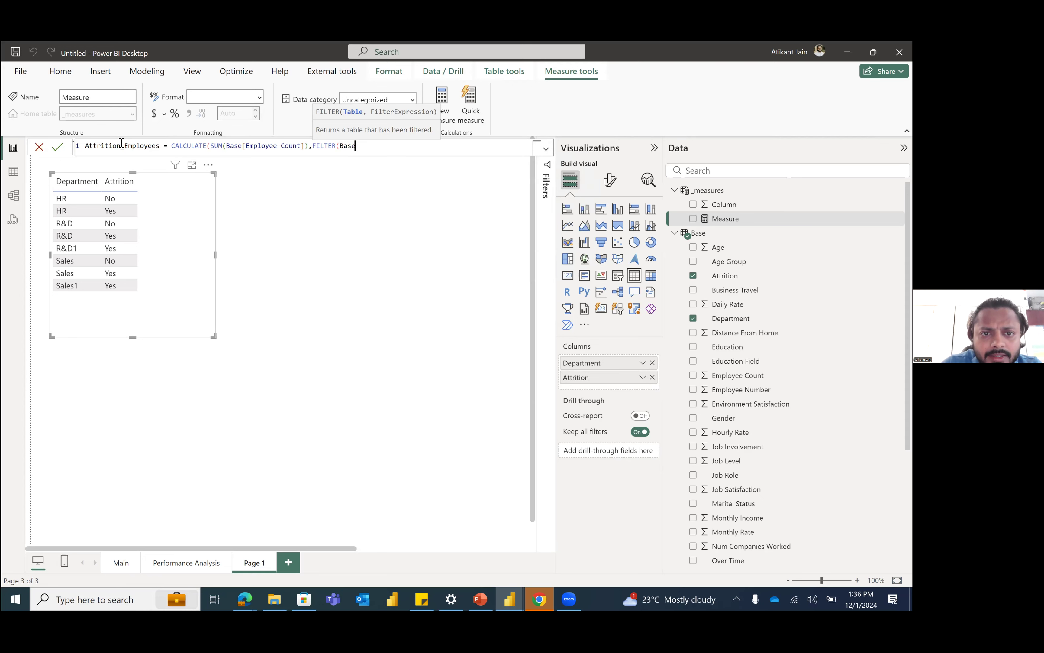
Step: Complete the filter with the condition Base[Attrition]="Yes" and commit the Attrition_Employees measure
{"action": "type", "text": ","}
{"action": "type", "text": "Base[Attrition]"}
{"action": "key", "text": "Tab"}
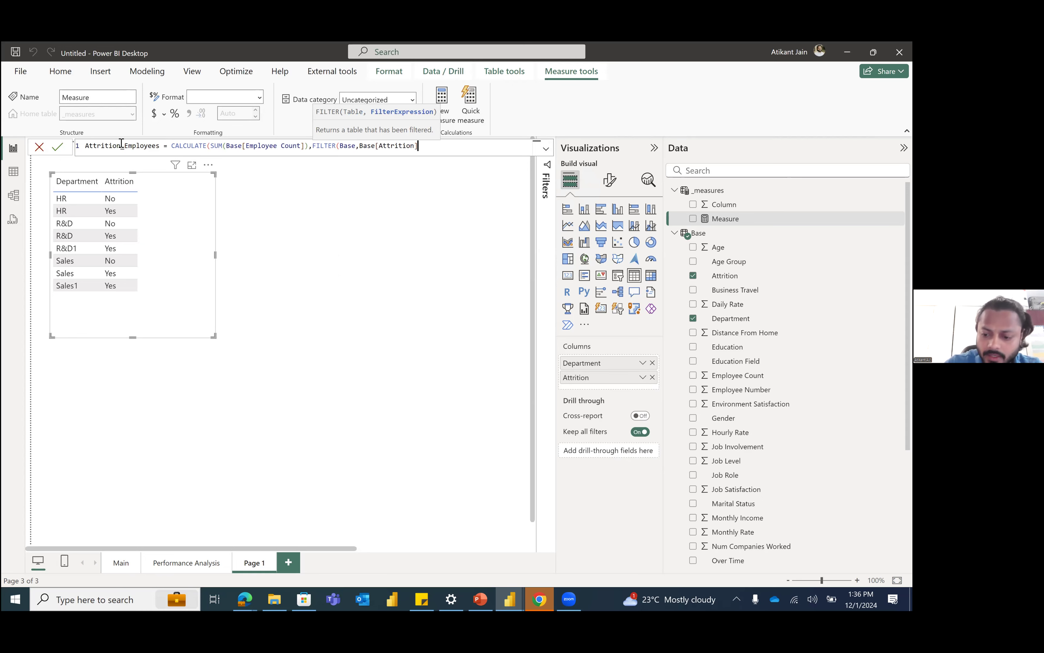
{"action": "type", "text": "=\"Yes"}
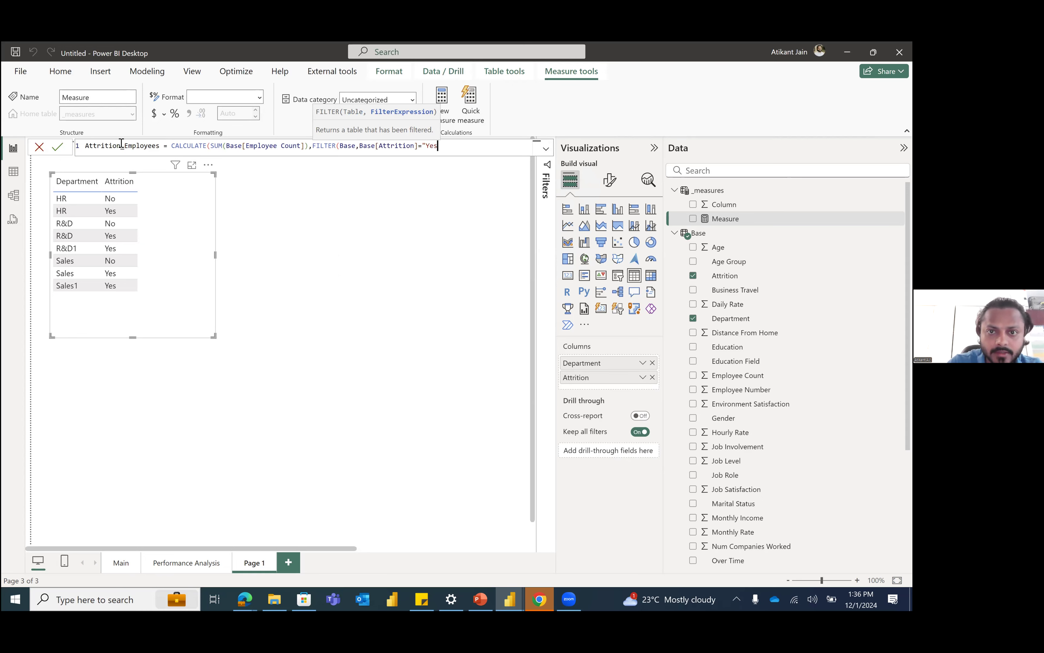
{"action": "type", "text": "\"))"}
{"action": "key", "text": "Return"}
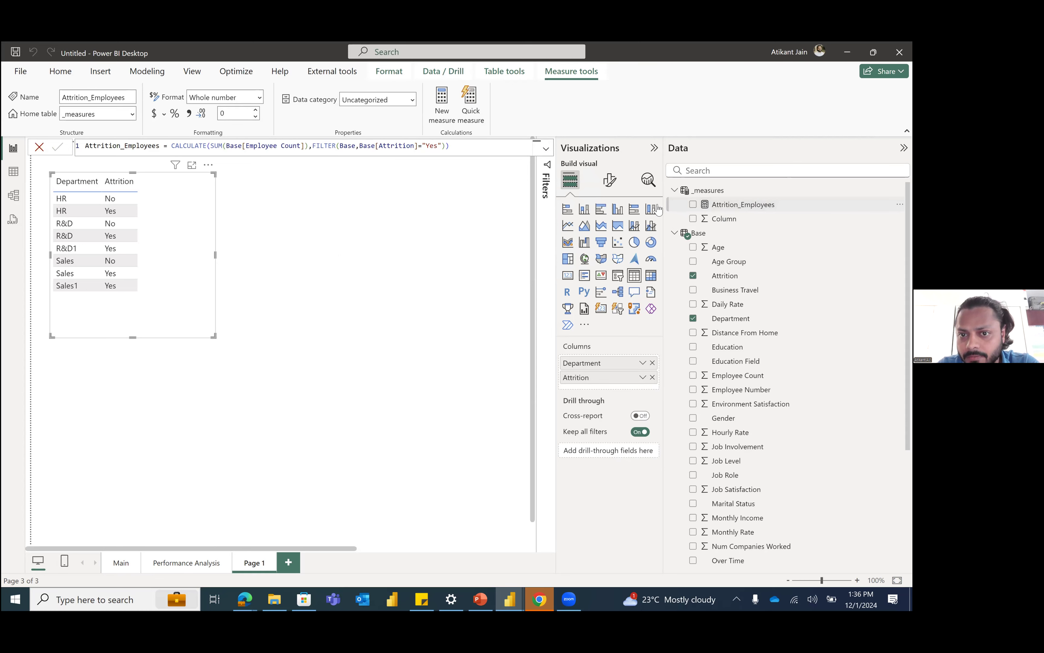
Step: Add a card visual showing the Attrition_Employees measure and place it beside the Department table
{"action": "left_click", "coordinate": [472, 223]}
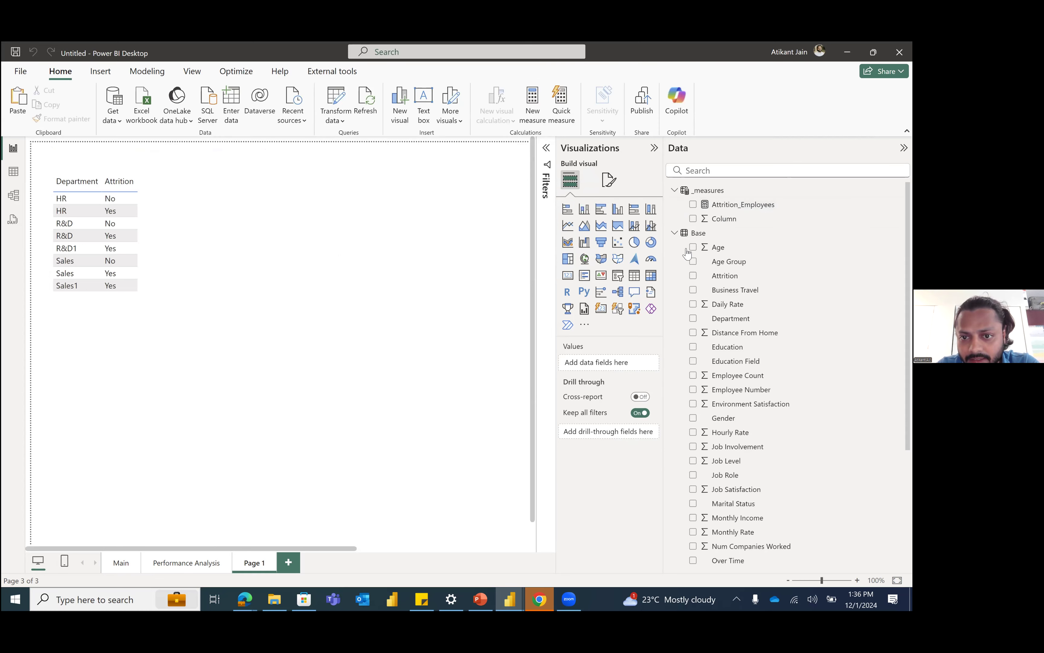
{"action": "left_click", "coordinate": [568, 275]}
{"action": "left_click", "coordinate": [693, 205]}
{"action": "left_click_drag", "start_coordinate": [201, 397], "coordinate": [475, 203]}
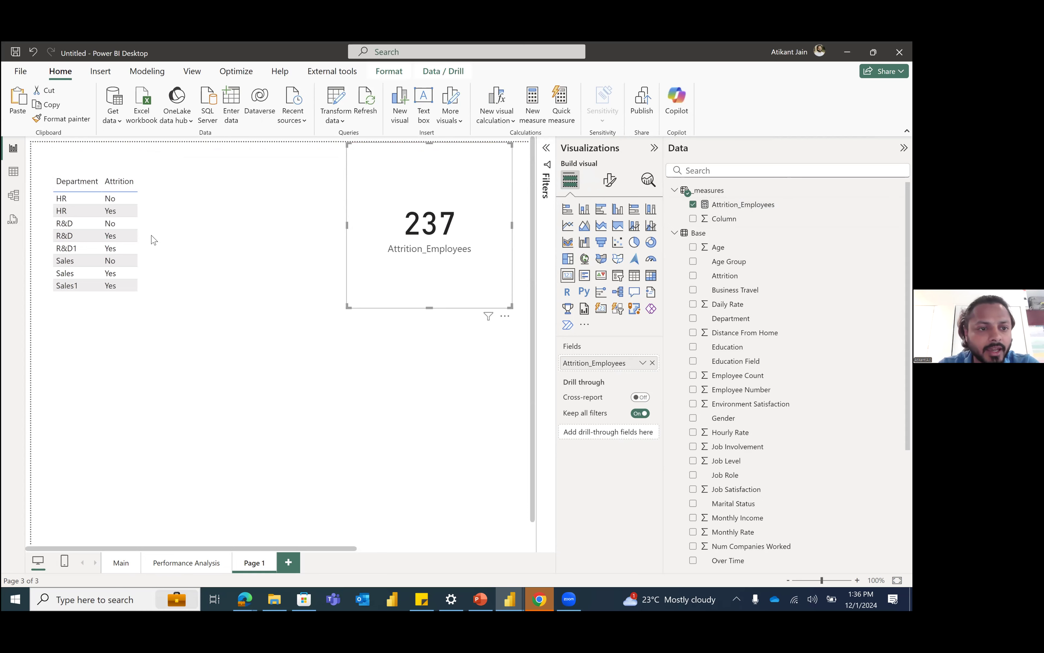
Step: Replace the Attrition column in the Department table with the Attrition_Employees measure
{"action": "left_click", "coordinate": [177, 259]}
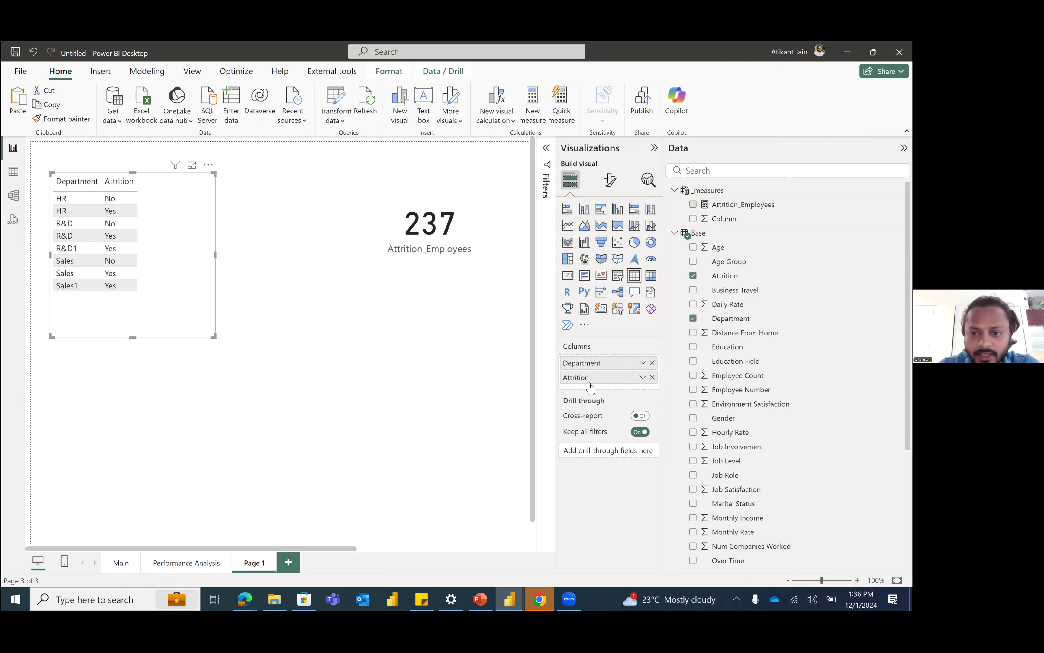
{"action": "left_click", "coordinate": [652, 378]}
{"action": "left_click", "coordinate": [693, 206]}
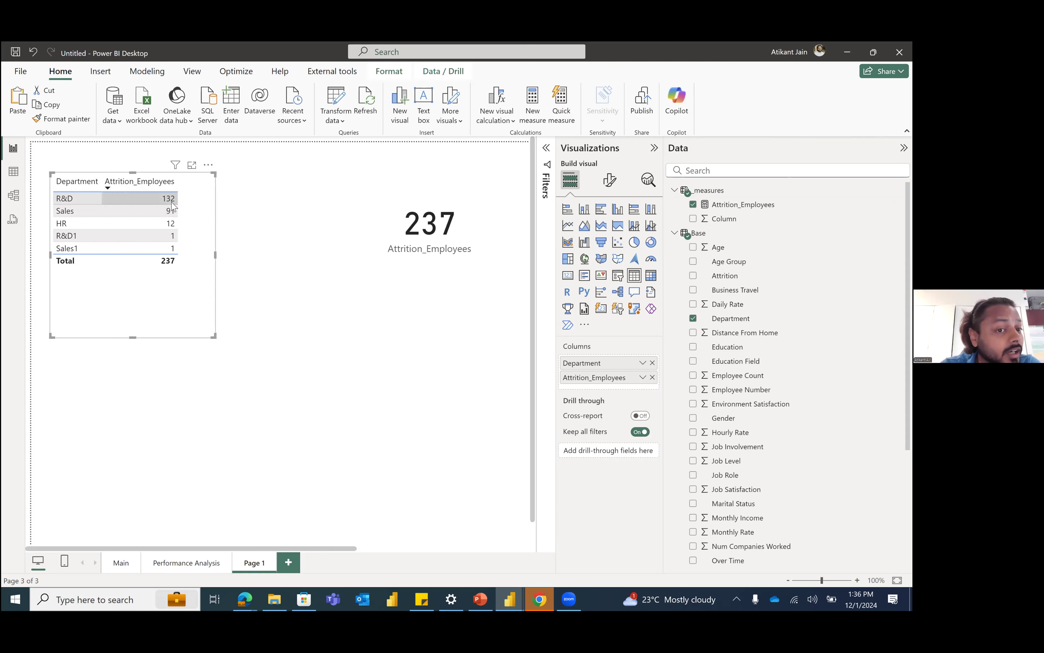
Step: Add Employee Count as the table's third column and resize the table wider and shorter to fit it
{"action": "left_click", "coordinate": [747, 171]}
{"action": "type", "text": "emp"}
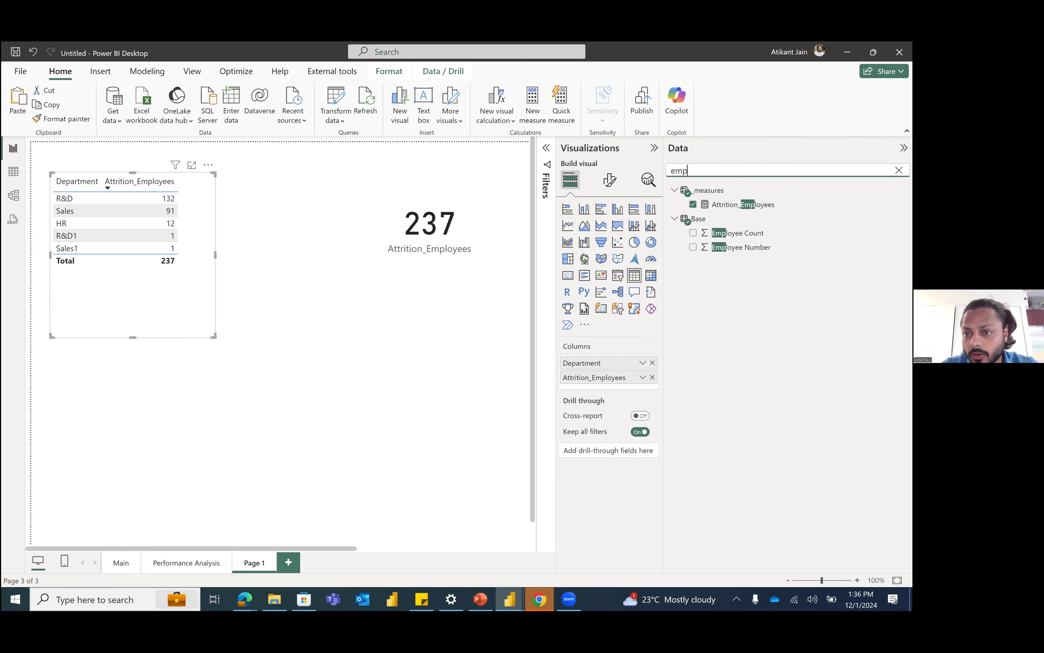
{"action": "left_click_drag", "start_coordinate": [749, 232], "coordinate": [640, 388]}
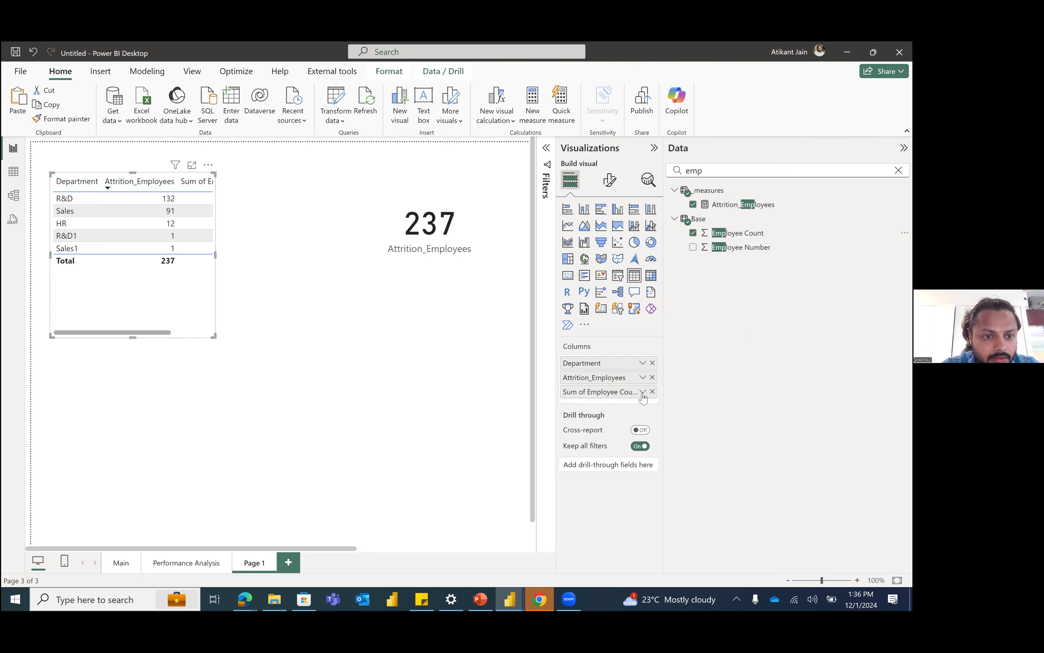
{"action": "left_click_drag", "start_coordinate": [213, 337], "coordinate": [311, 278]}
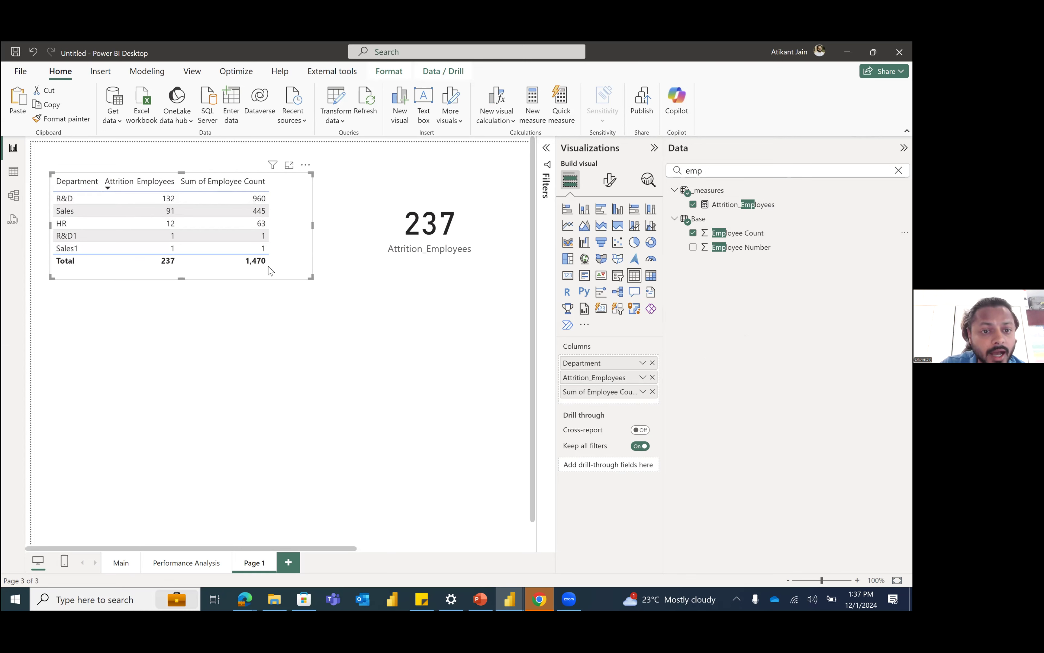
Step: Add Attrition_Employees to the table again as a percent of grand total, then widen the table and shift it slightly towards the page's upper-left corner
{"action": "left_click_drag", "start_coordinate": [748, 210], "coordinate": [640, 406]}
{"action": "left_click", "coordinate": [643, 406]}
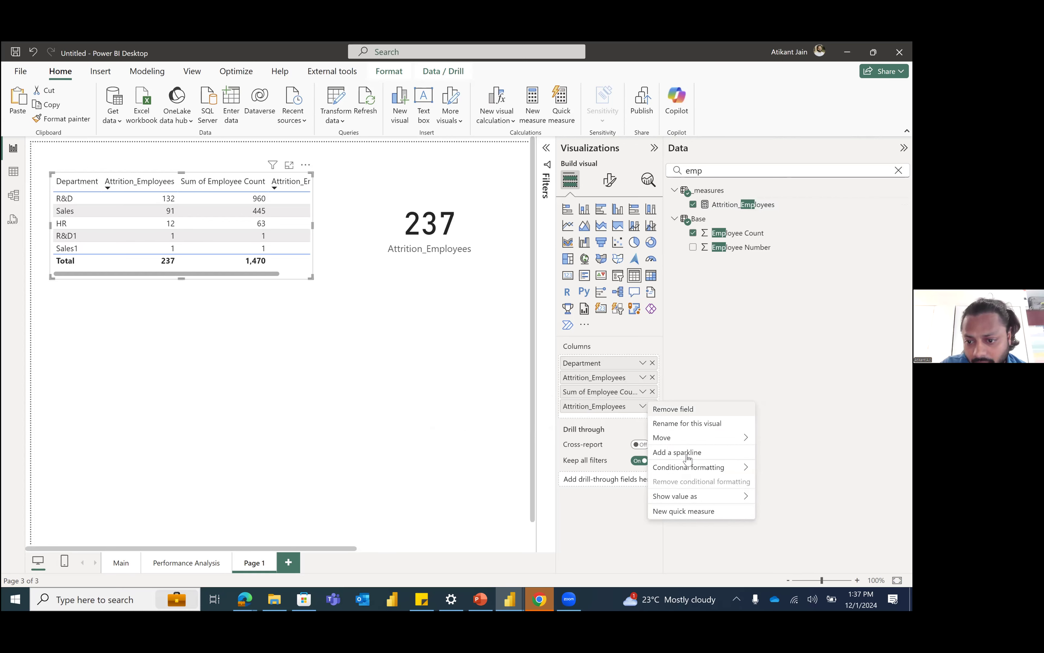
{"action": "mouse_move", "coordinate": [706, 495]}
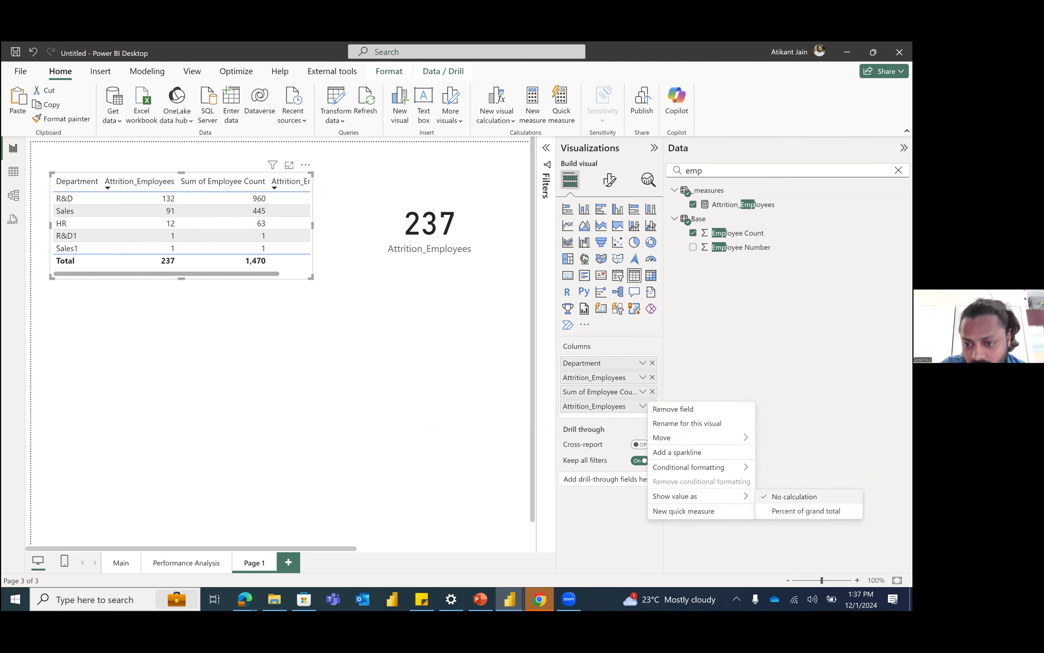
{"action": "left_click", "coordinate": [806, 511]}
{"action": "left_click_drag", "start_coordinate": [311, 277], "coordinate": [382, 276]}
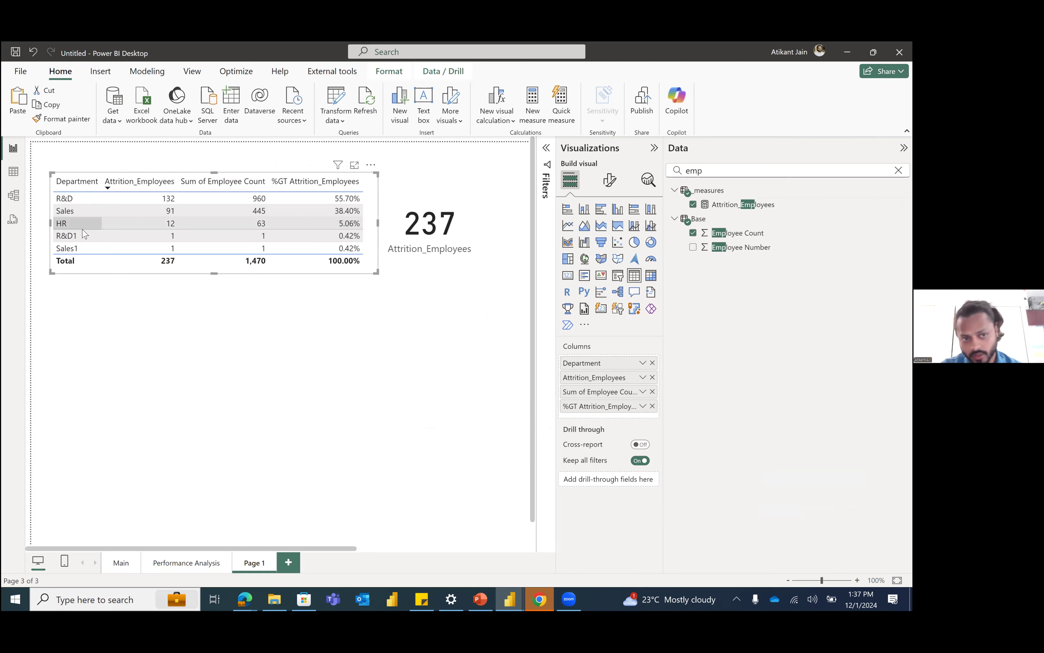
{"action": "key", "text": "ctrl+v"}
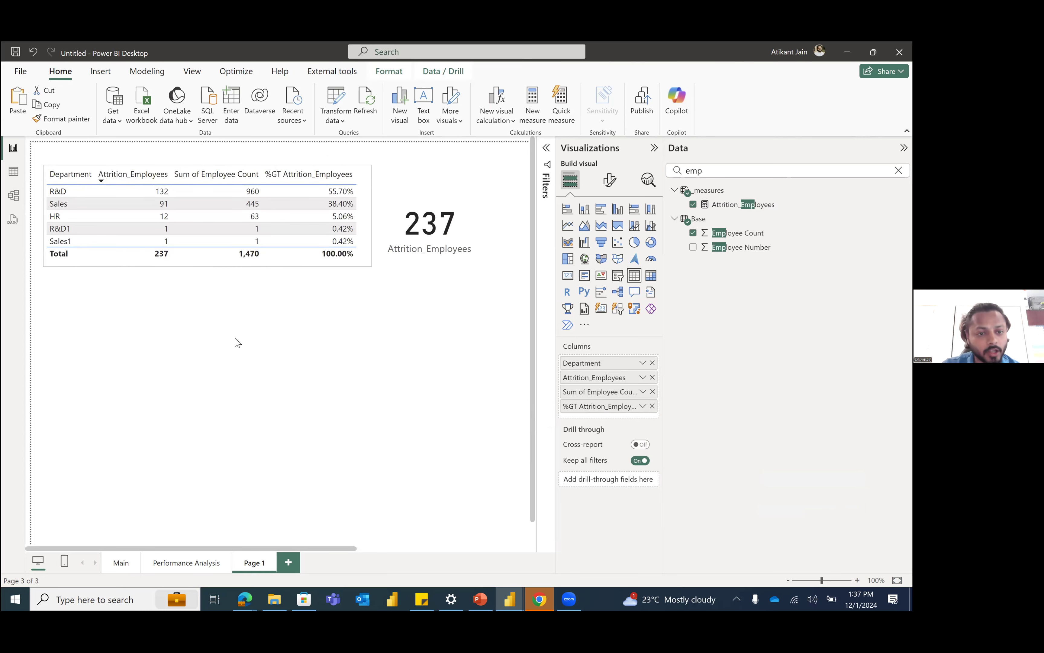
Step: Add a stacked bar chart below the table with Department on the Y-axis and Attrition_Employees on the X-axis
{"action": "left_click", "coordinate": [295, 308]}
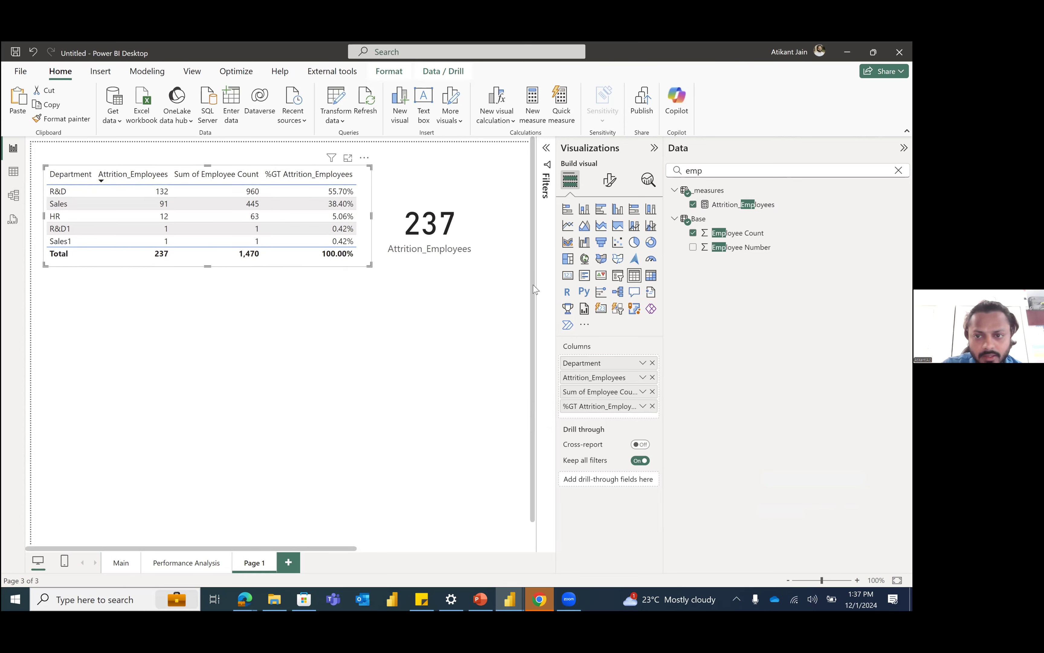
{"action": "left_click", "coordinate": [568, 209]}
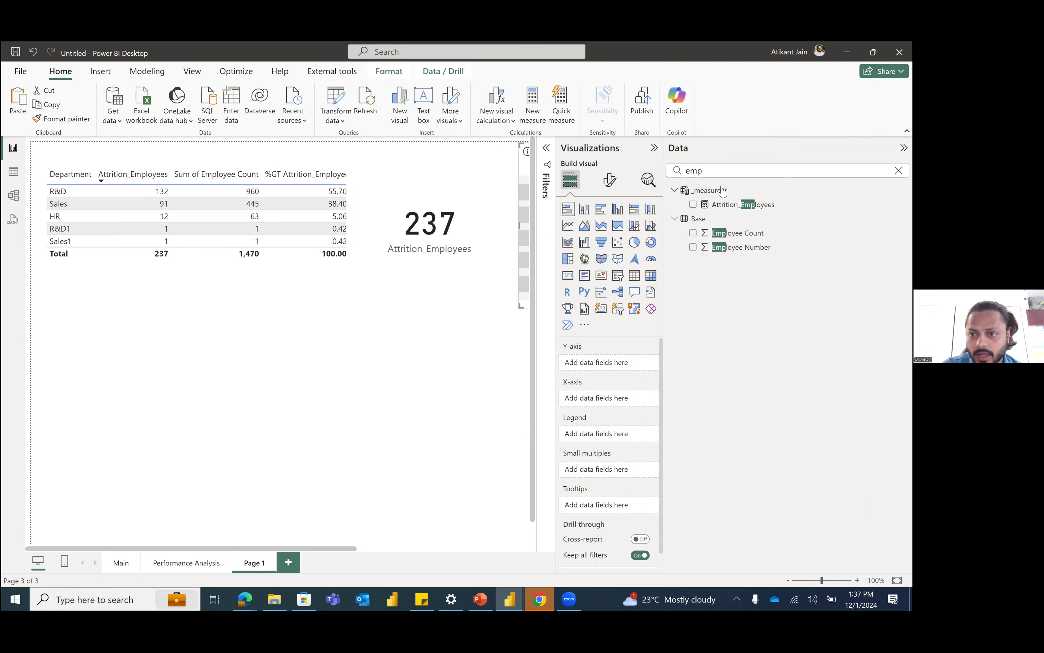
{"action": "double_click", "coordinate": [720, 176]}
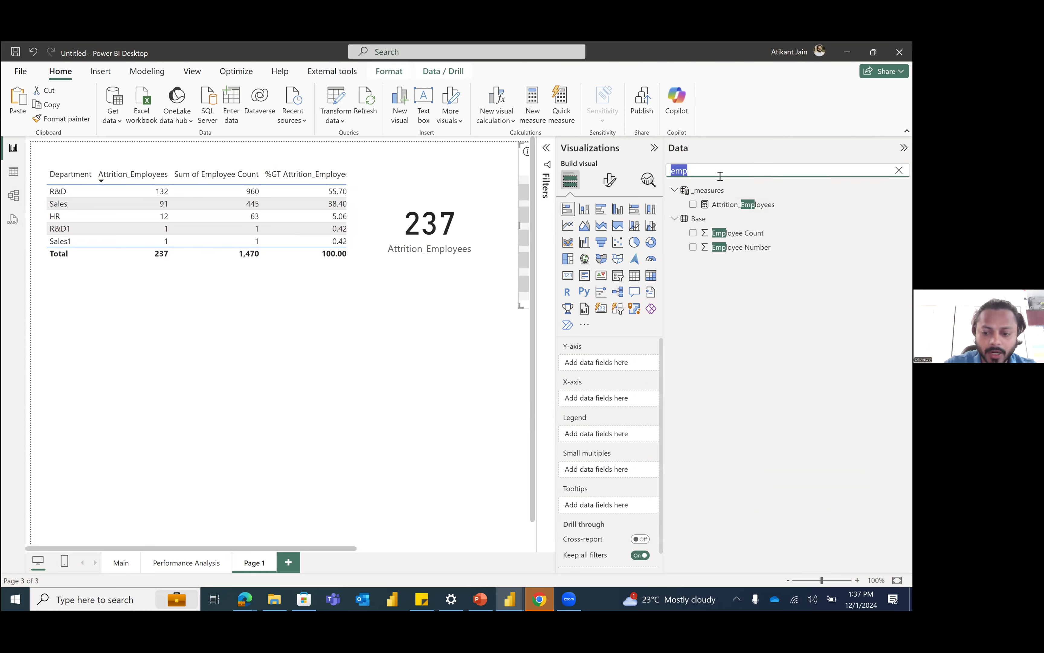
{"action": "type", "text": "dep"}
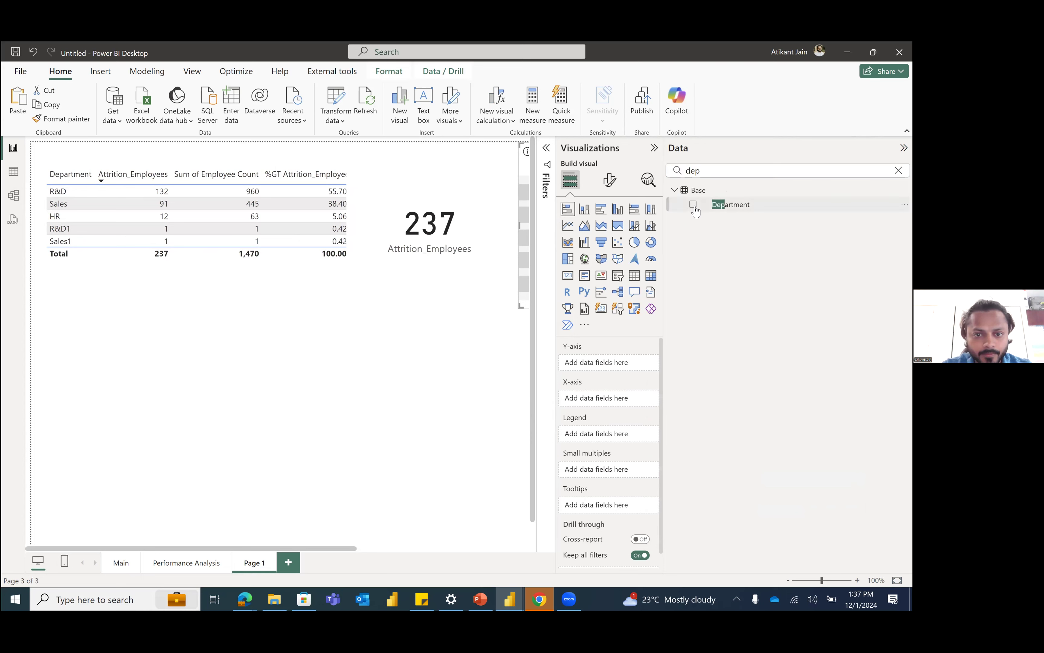
{"action": "left_click", "coordinate": [694, 206]}
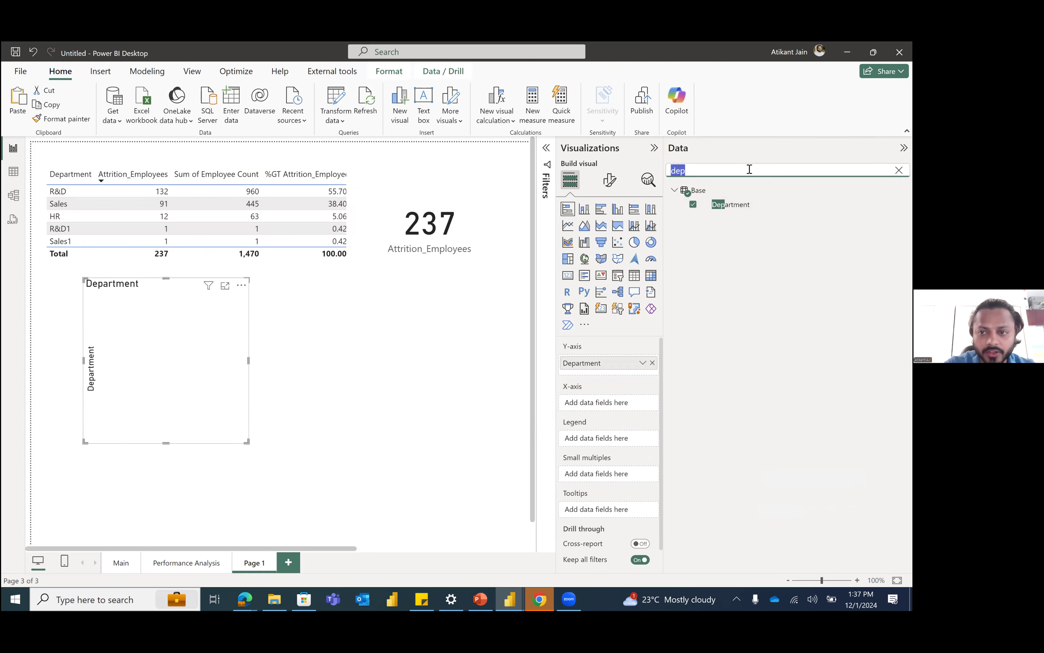
{"action": "type", "text": "att"}
{"action": "left_click_drag", "start_coordinate": [779, 205], "coordinate": [621, 404]}
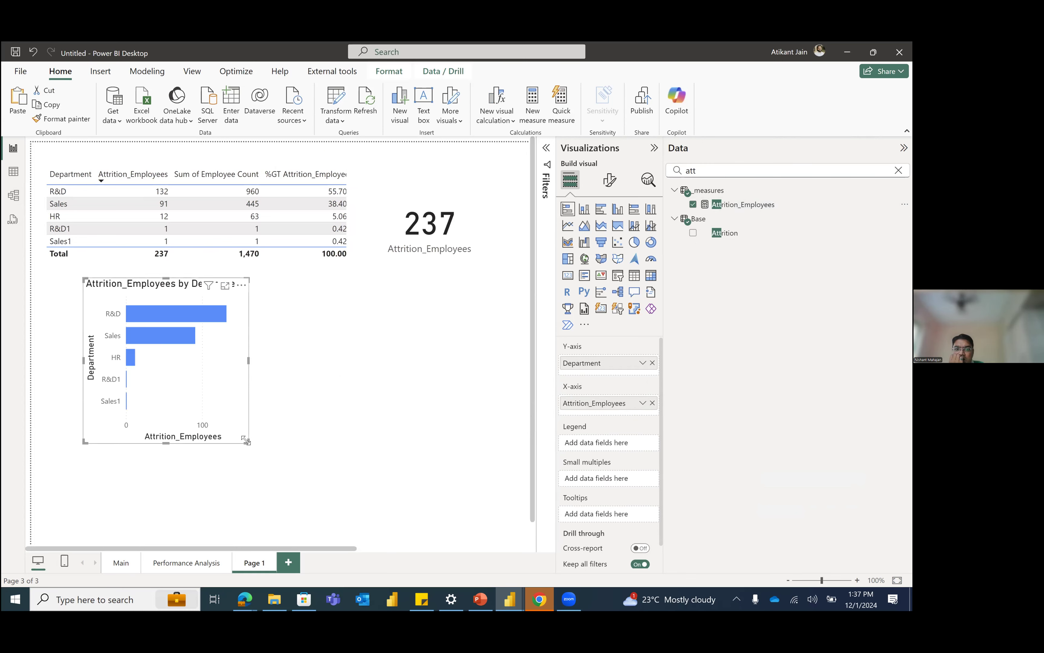
Step: Turn on data labels for the Department bar chart, then narrow it and align it under the table's left edge
{"action": "left_click_drag", "start_coordinate": [418, 436], "coordinate": [432, 432]}
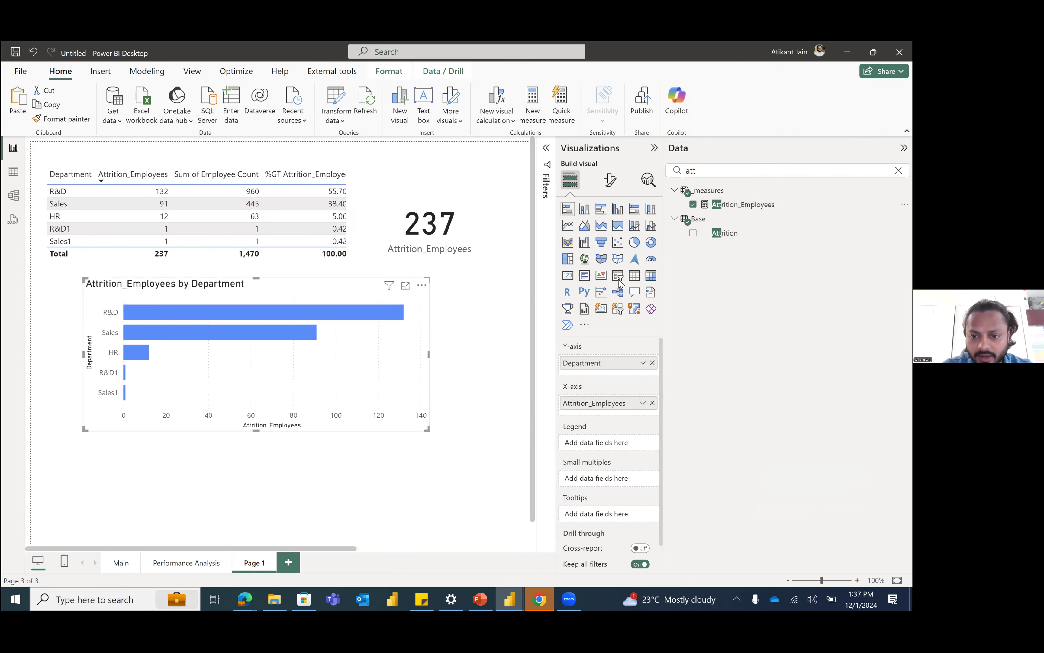
{"action": "left_click", "coordinate": [609, 179]}
{"action": "left_click", "coordinate": [648, 456]}
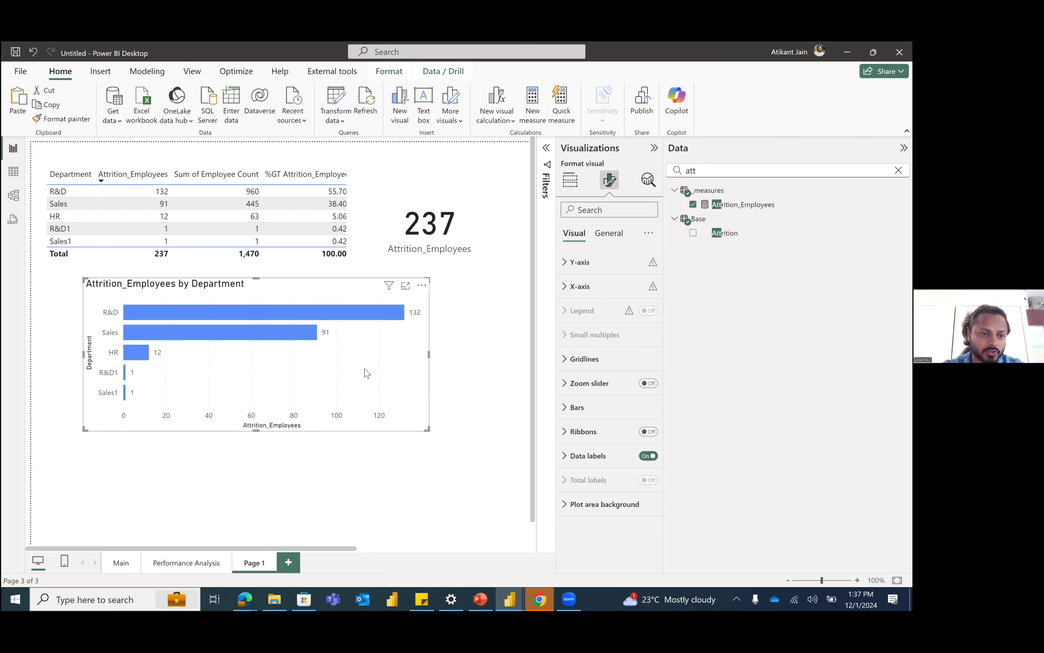
{"action": "left_click_drag", "start_coordinate": [379, 379], "coordinate": [266, 355]}
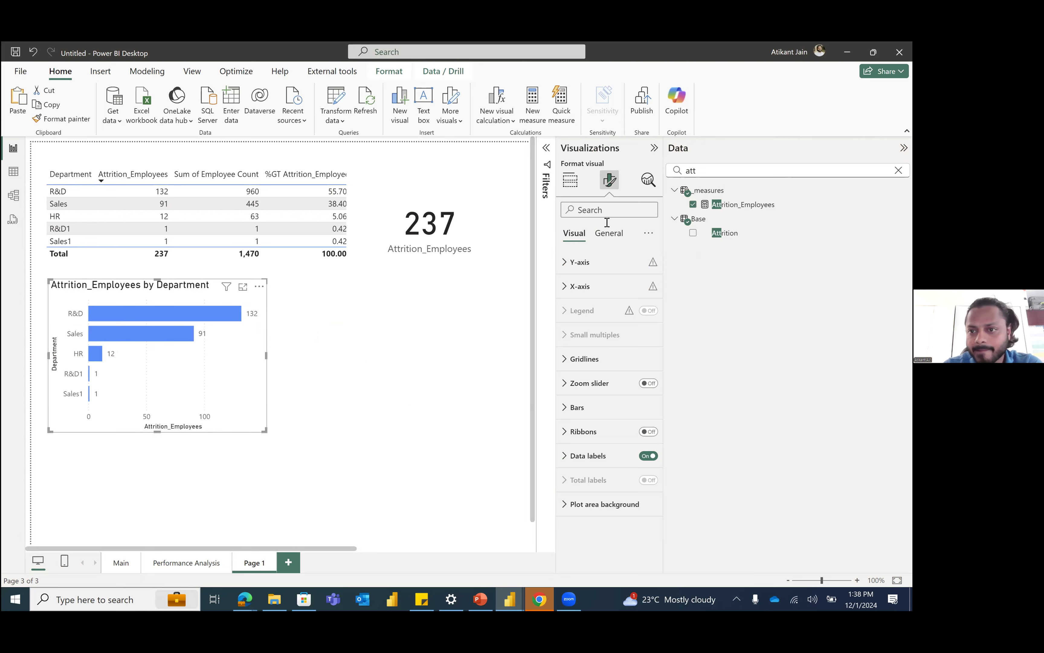
Step: Review the CALCULATE and SUM parts of the Attrition_Employees measure's formula
{"action": "left_click", "coordinate": [736, 206]}
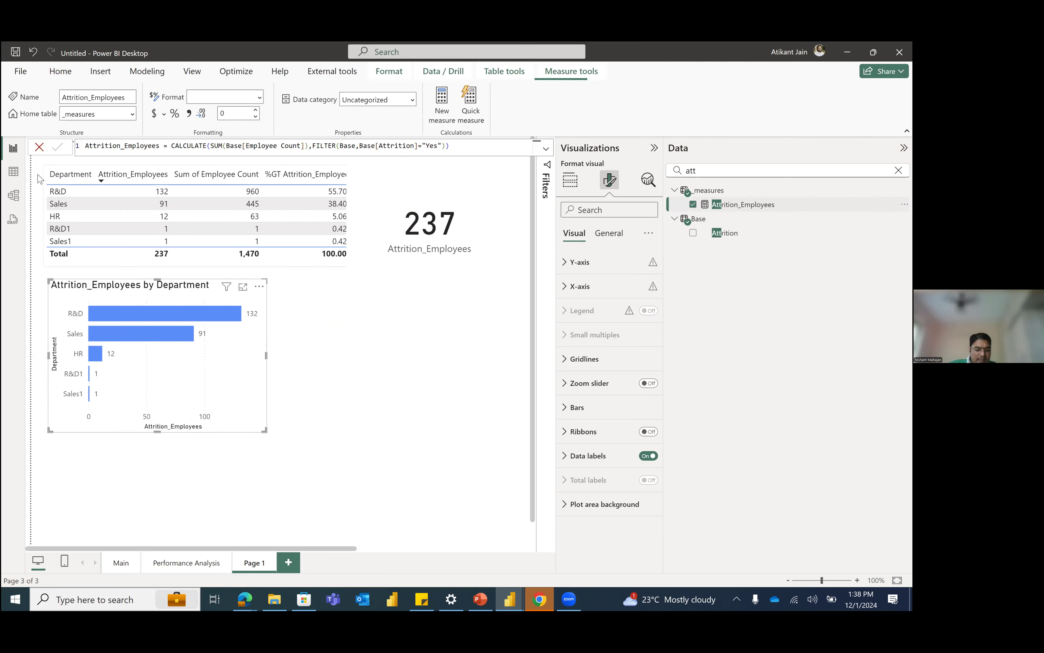
{"action": "left_click", "coordinate": [191, 151]}
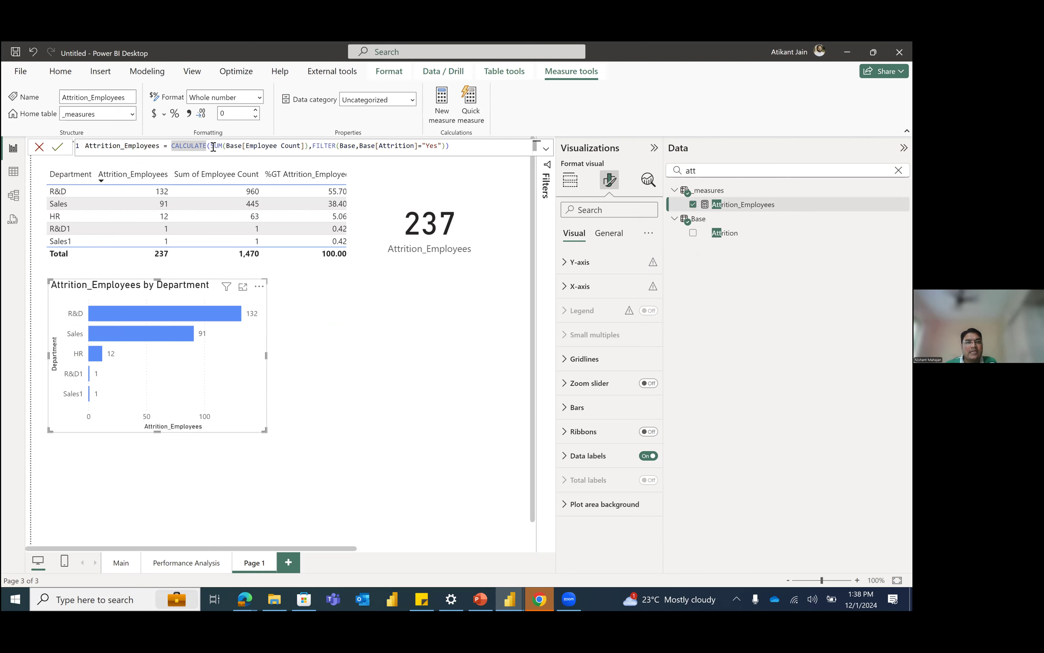
{"action": "left_click", "coordinate": [212, 146]}
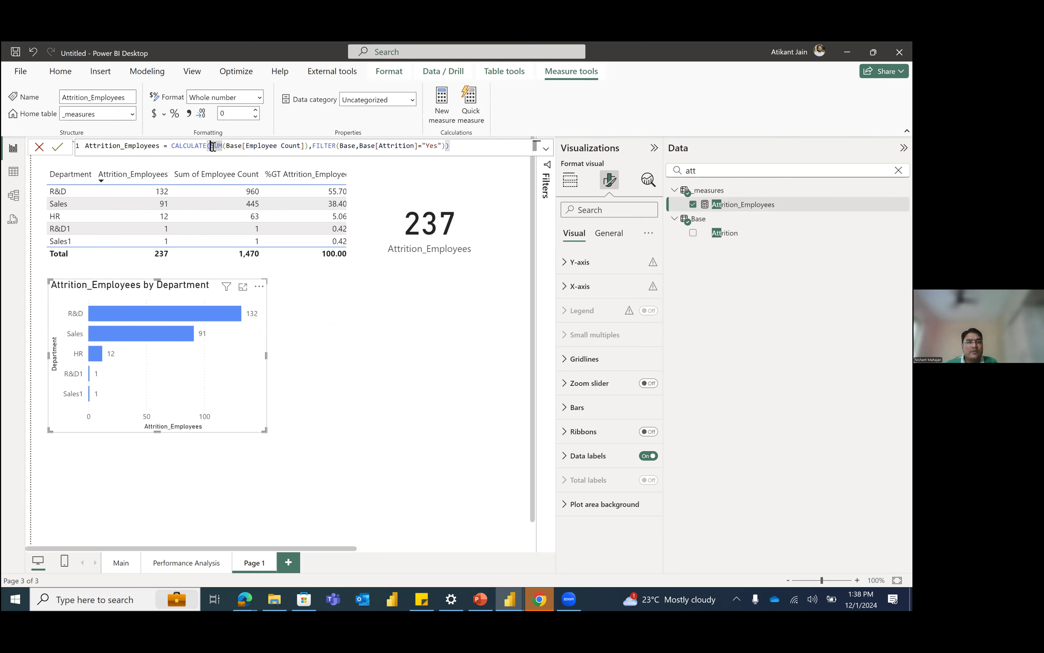
Step: Collapse the Visualizations and Data panes and move the Attrition_Employees card further away from the Department table
{"action": "left_click", "coordinate": [654, 148]}
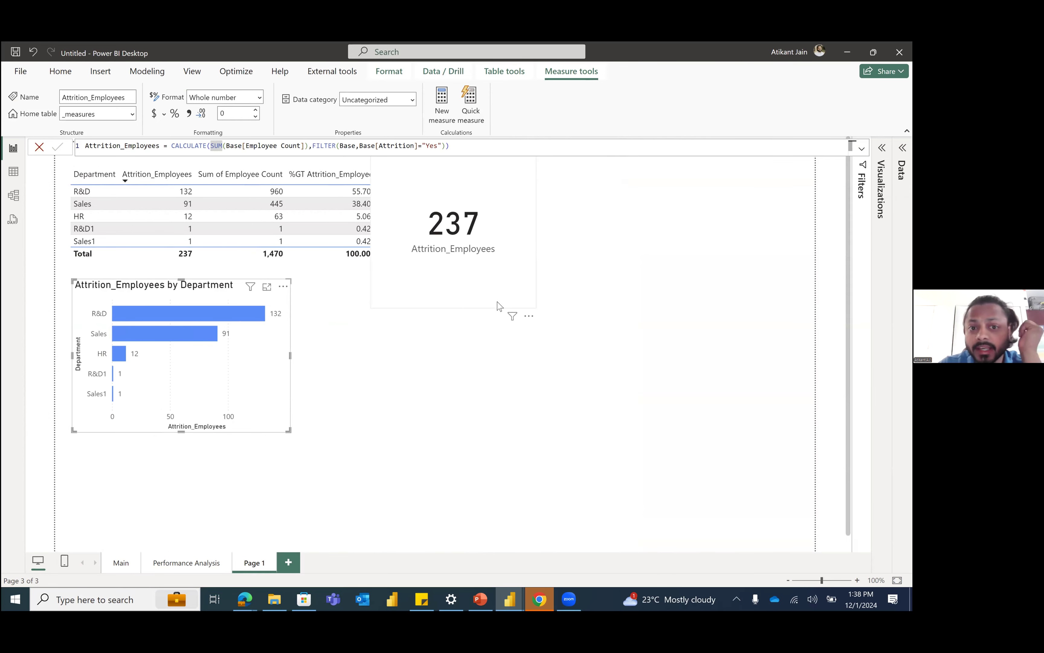
{"action": "left_click", "coordinate": [512, 309]}
{"action": "left_click", "coordinate": [503, 258]}
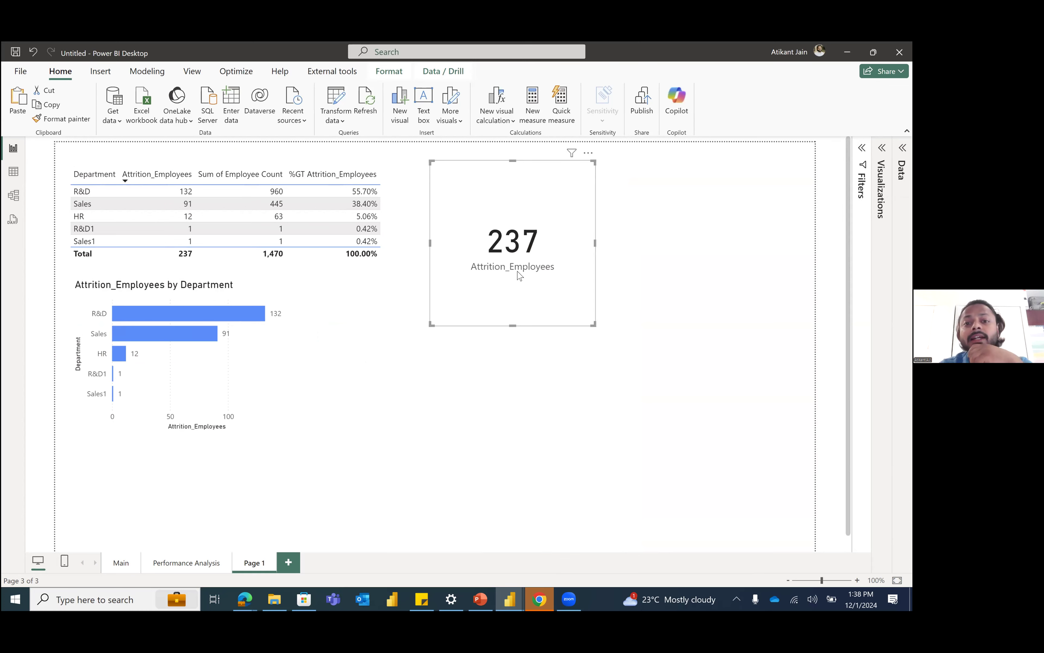
{"action": "left_click", "coordinate": [10, 174]}
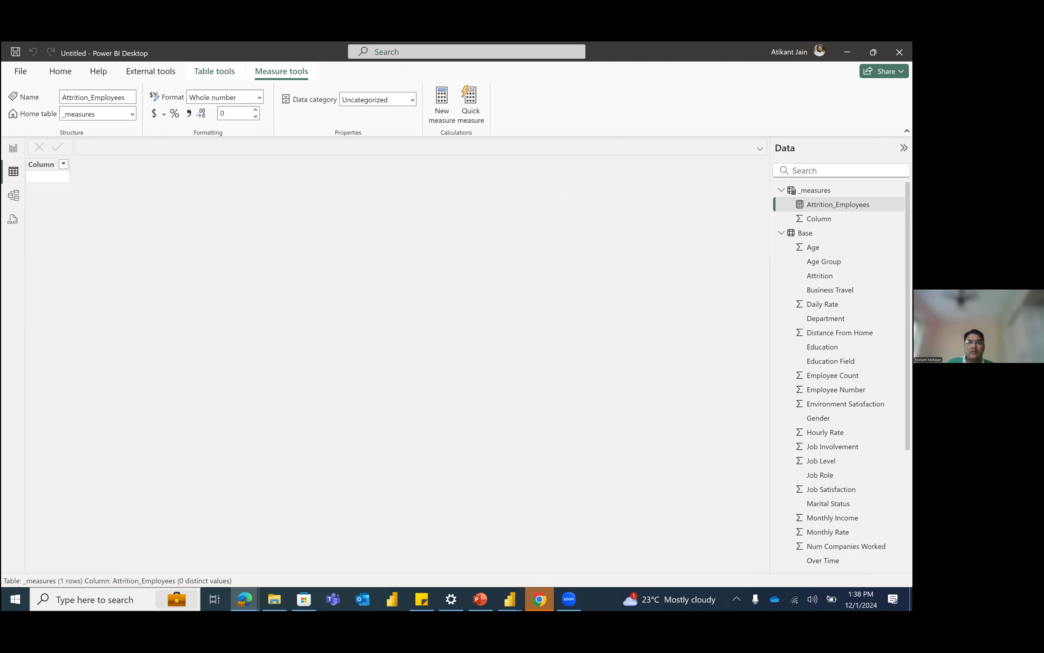
{"action": "left_click", "coordinate": [13, 148]}
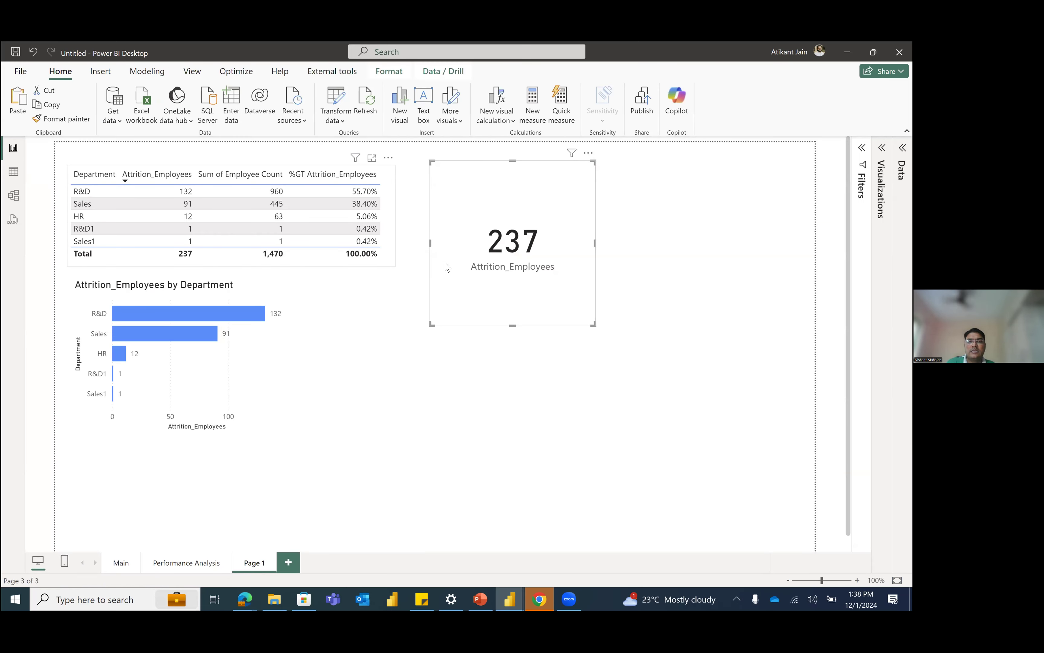
Step: Remove both Attrition_Employees columns from the Department table, keeping Department and Employee Count
{"action": "left_click", "coordinate": [387, 246]}
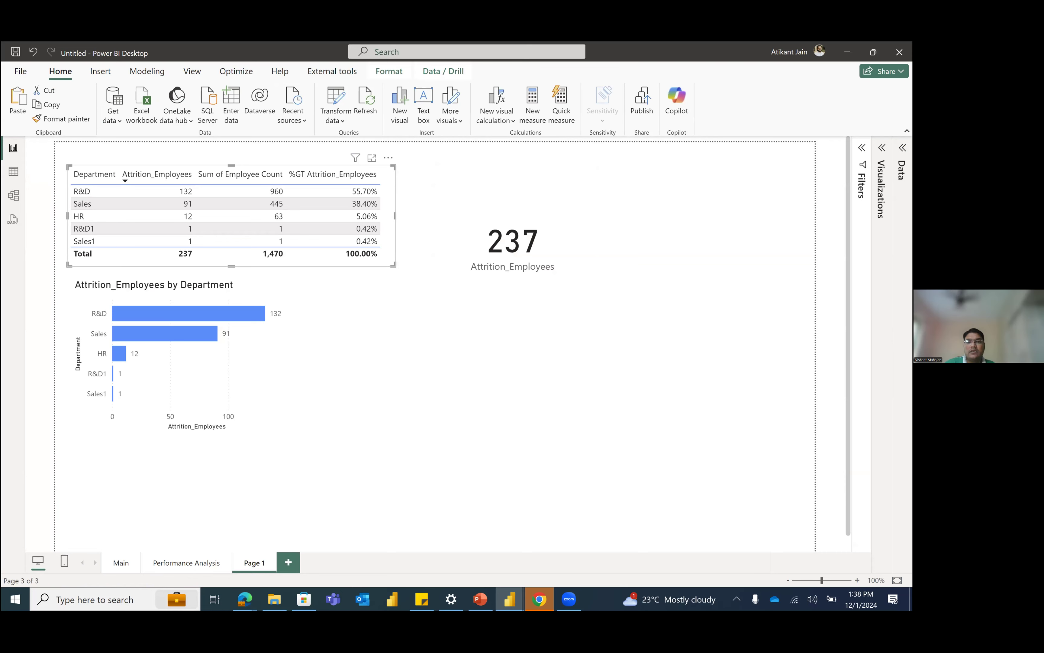
{"action": "left_click", "coordinate": [902, 148]}
{"action": "left_click", "coordinate": [903, 171]}
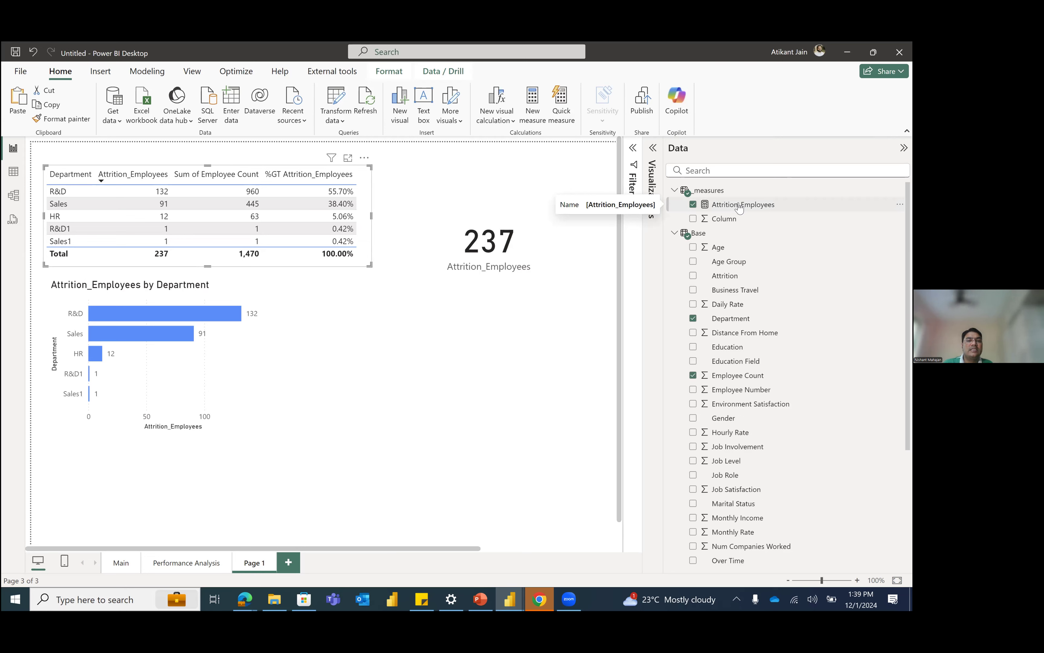
{"action": "left_click", "coordinate": [695, 209]}
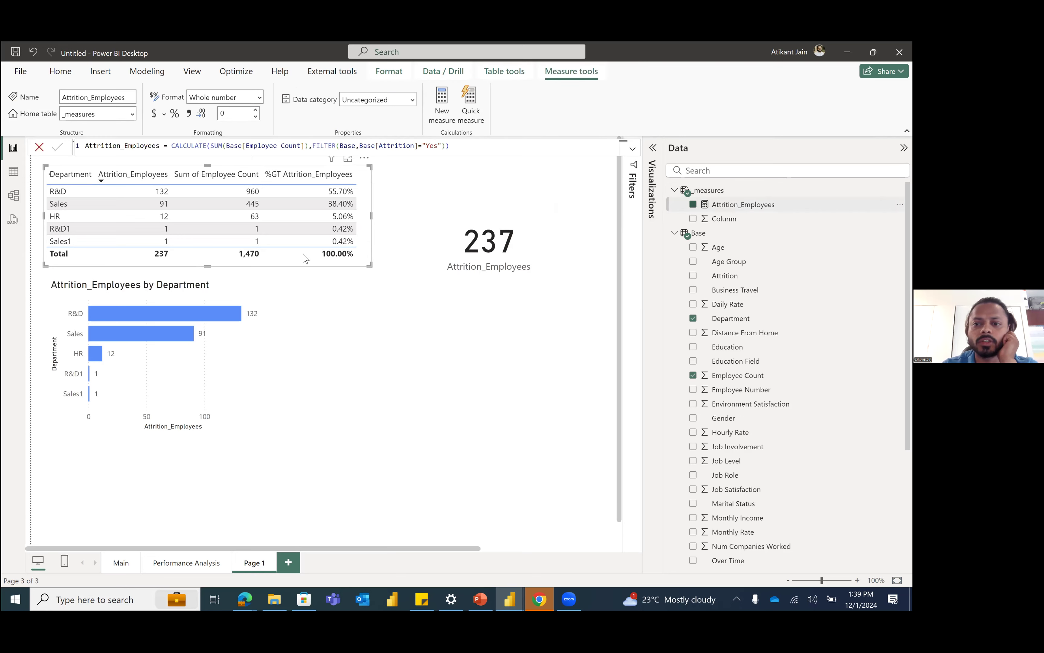
{"action": "left_click", "coordinate": [693, 205]}
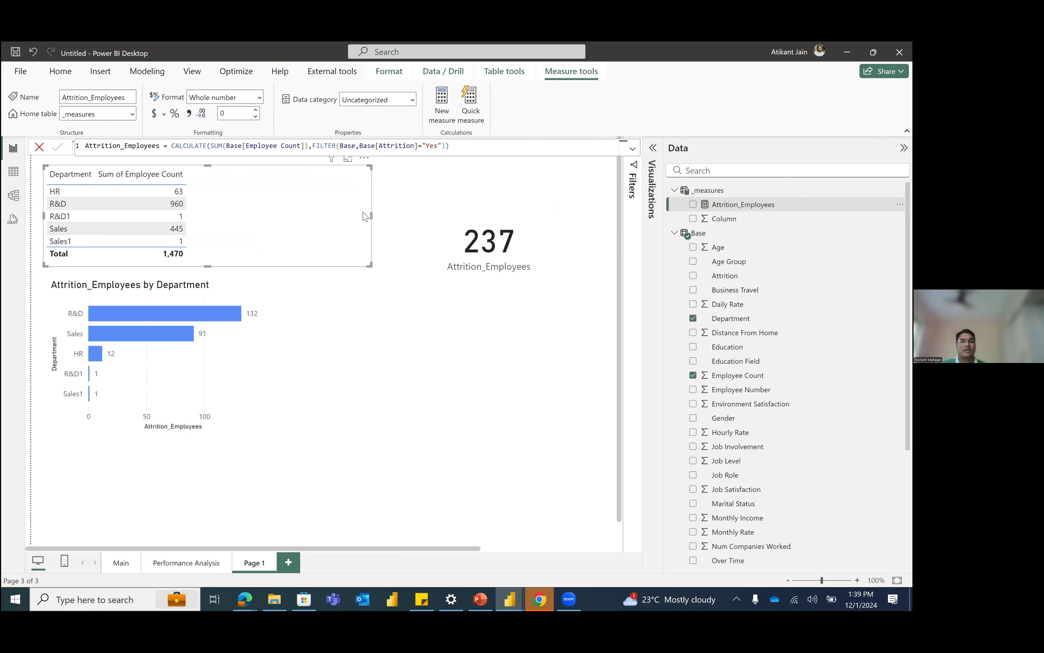
{"action": "left_click", "coordinate": [604, 300]}
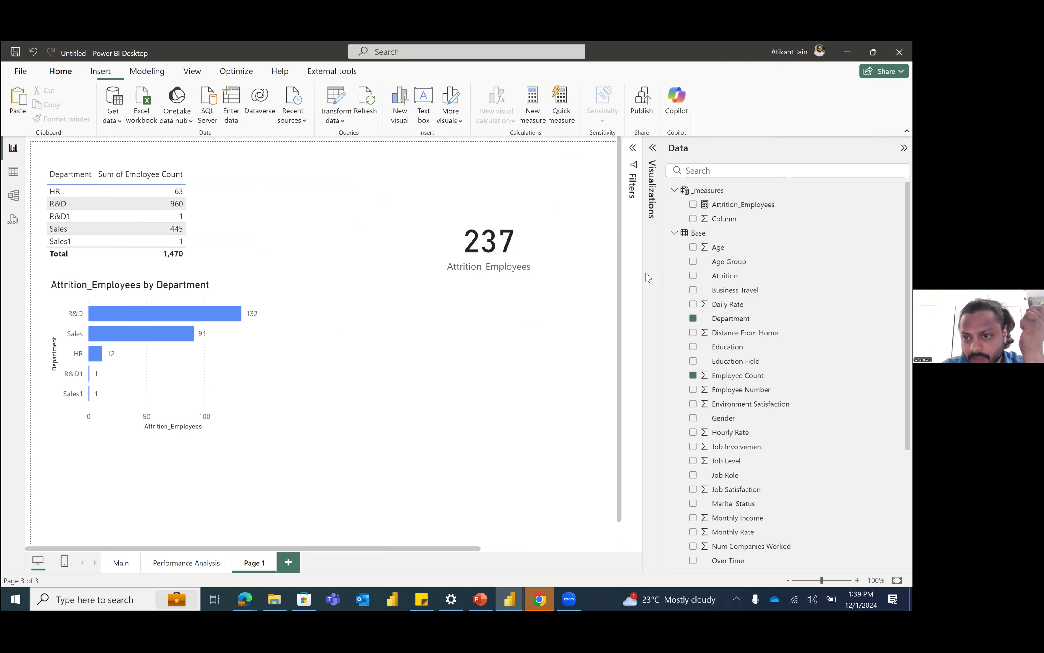
Step: Replace Attrition_Employees with Employee Count in the card and move the card closer to the table
{"action": "left_click", "coordinate": [539, 273]}
{"action": "left_click", "coordinate": [653, 147]}
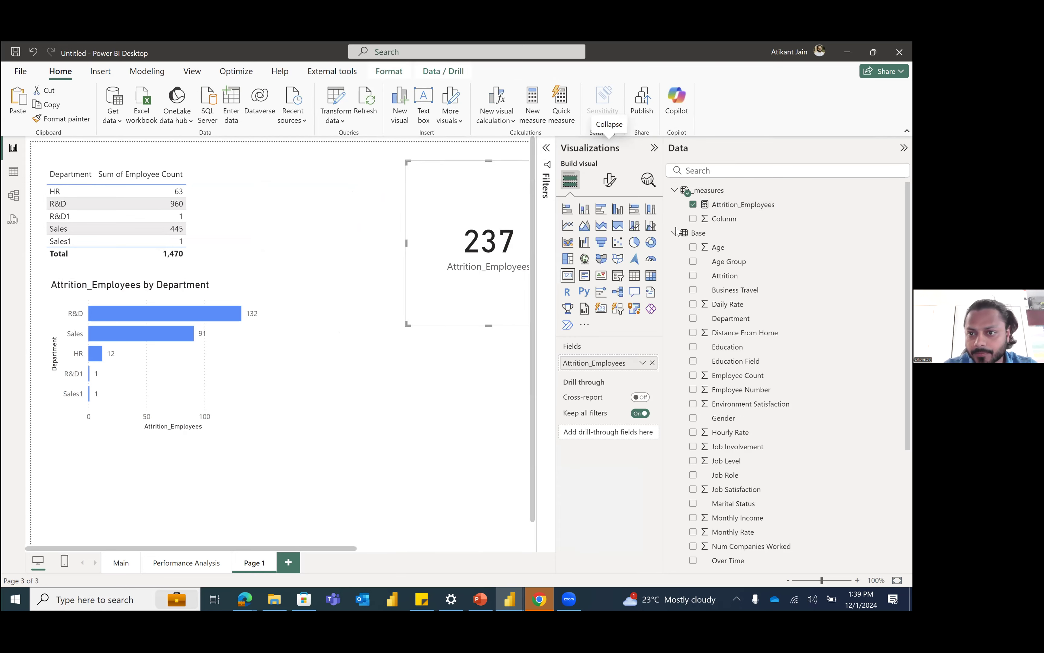
{"action": "left_click", "coordinate": [693, 205]}
{"action": "left_click", "coordinate": [704, 171]}
{"action": "type", "text": "empl"}
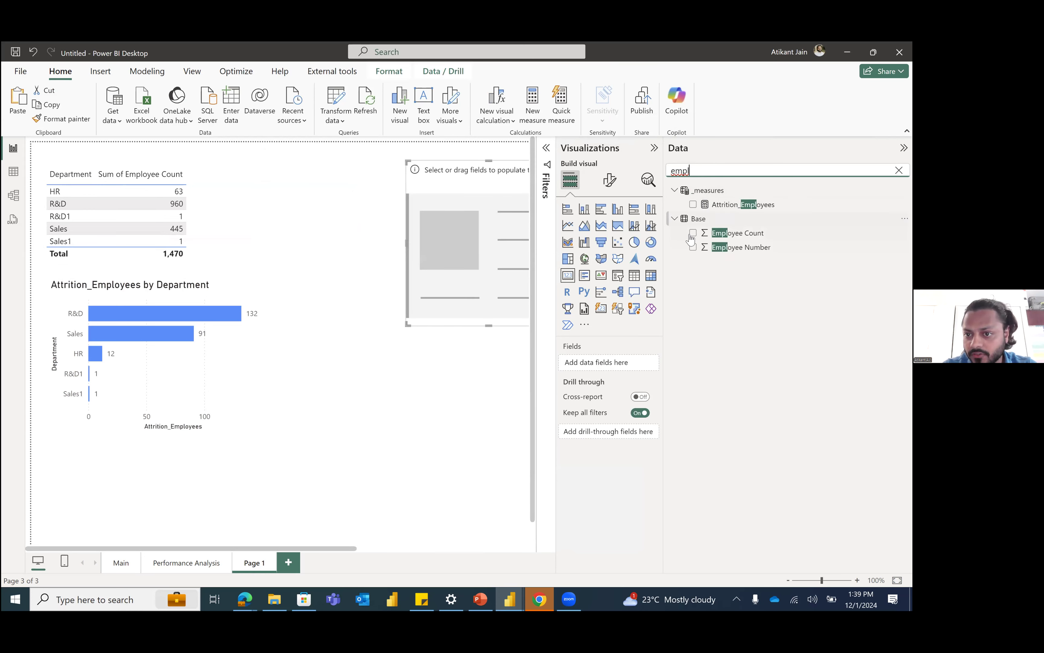
{"action": "left_click", "coordinate": [694, 234]}
{"action": "left_click_drag", "start_coordinate": [439, 286], "coordinate": [405, 276]}
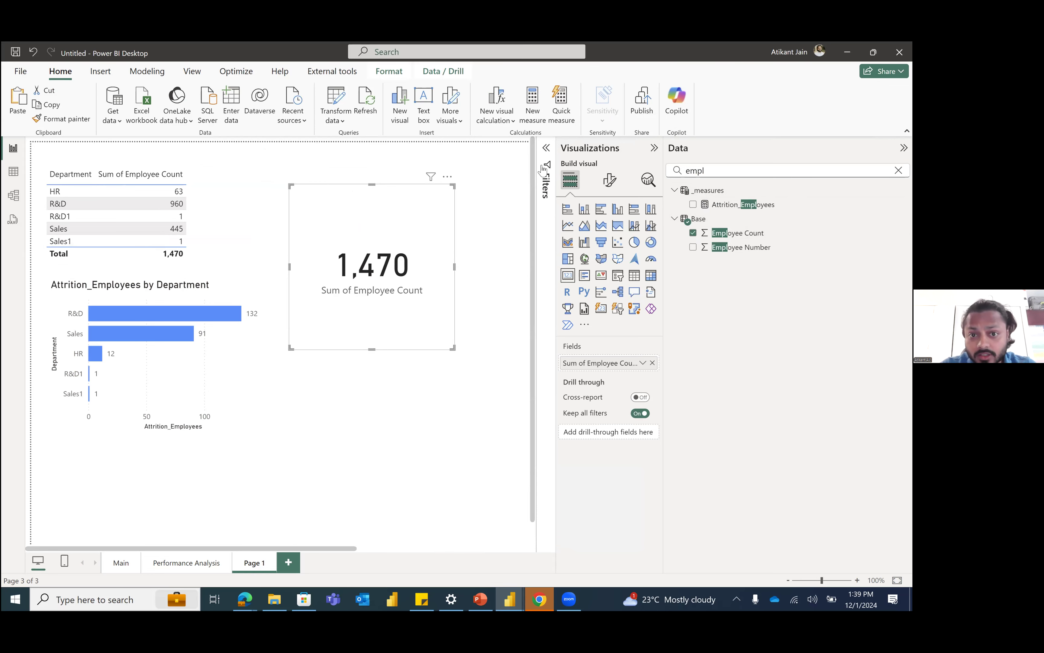
{"action": "left_click_drag", "start_coordinate": [387, 234], "coordinate": [421, 222]}
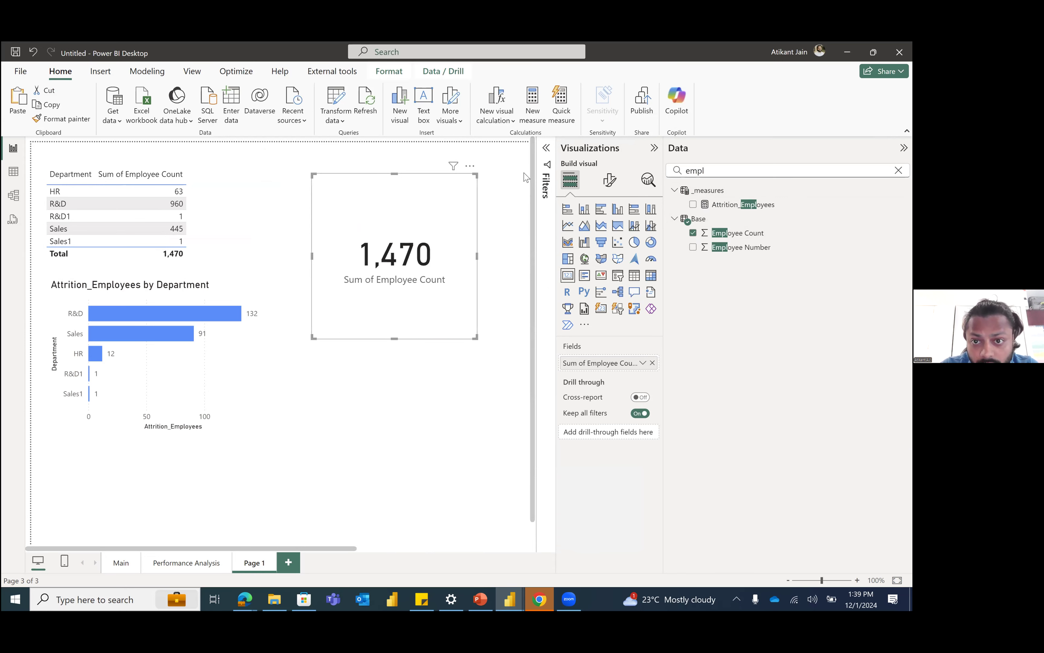
Step: Filter the Employee Count card to Attrition Yes at visual level and move the card clear of the Filters pane
{"action": "left_click", "coordinate": [547, 158]}
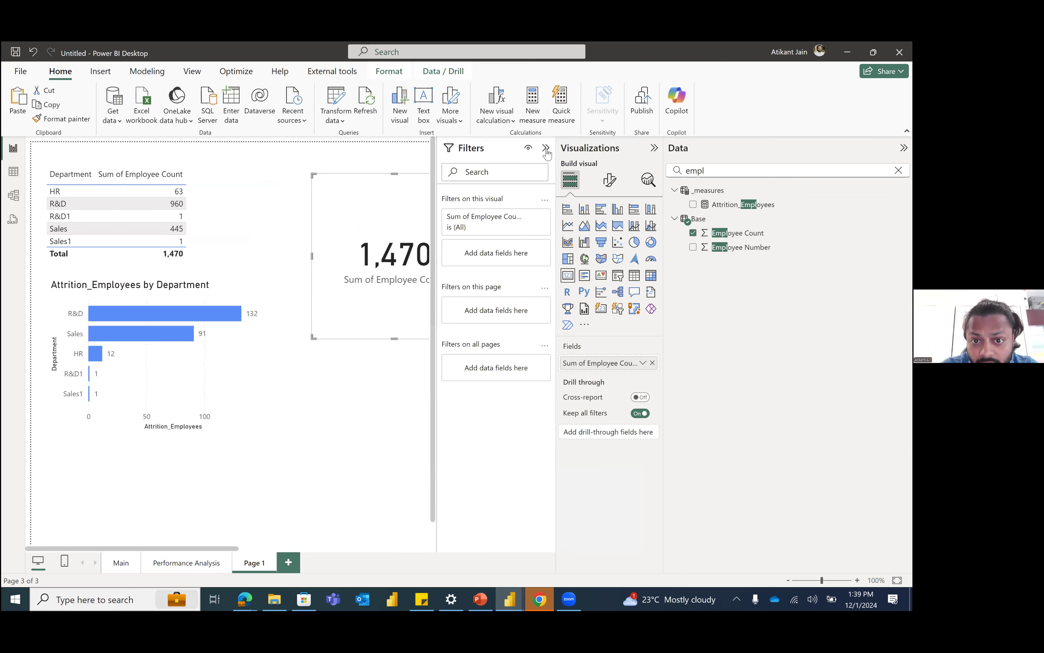
{"action": "left_click", "coordinate": [482, 225]}
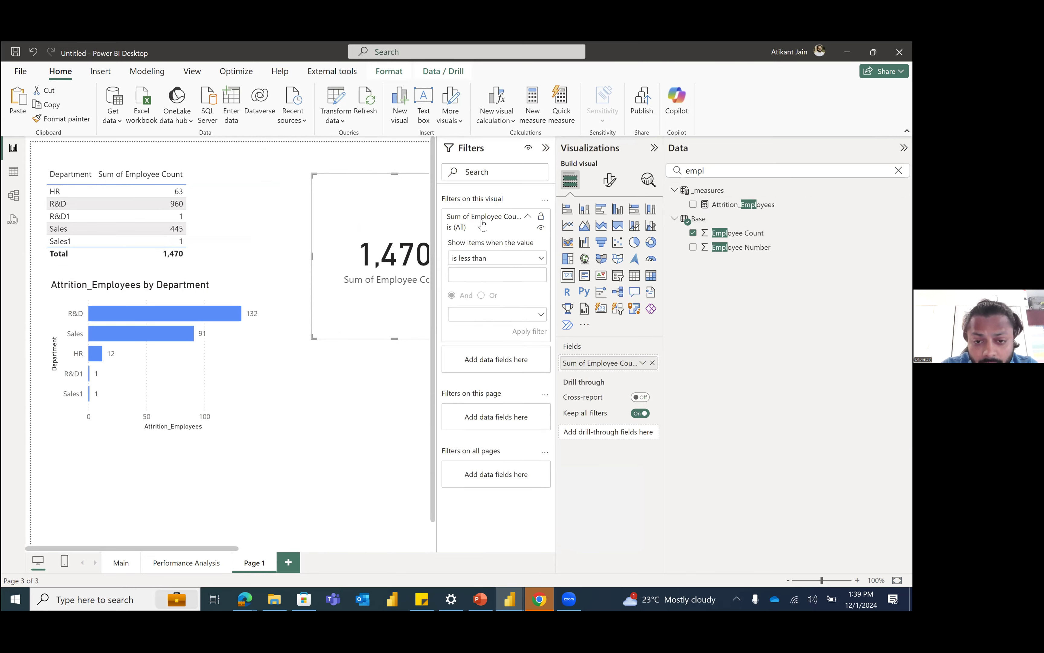
{"action": "left_click", "coordinate": [501, 228]}
{"action": "double_click", "coordinate": [704, 169]}
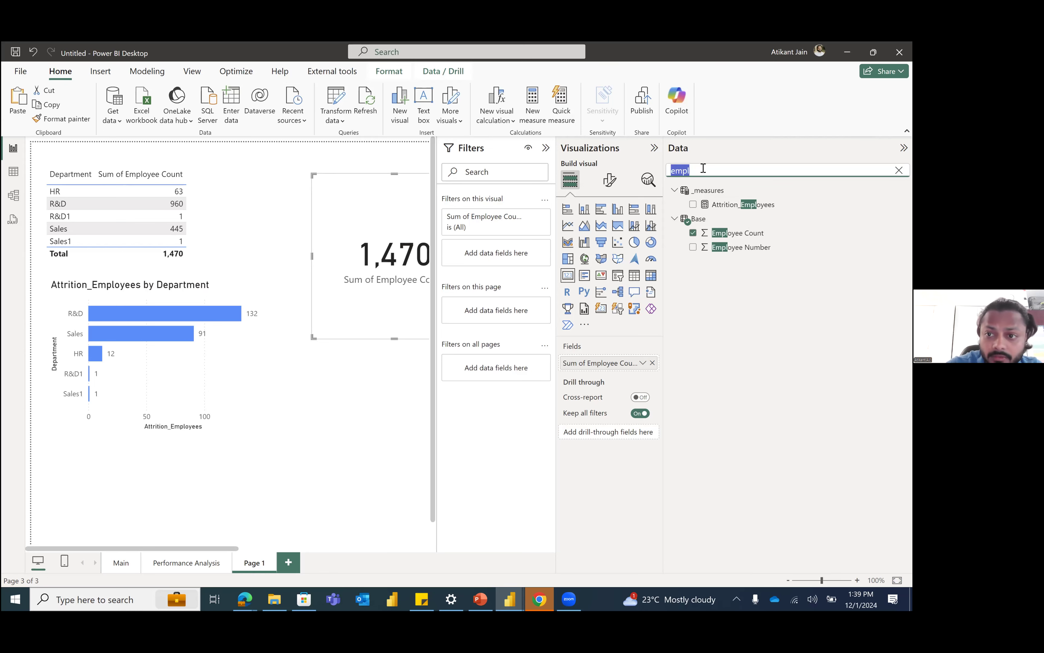
{"action": "type", "text": "attr"}
{"action": "left_click_drag", "start_coordinate": [723, 233], "coordinate": [501, 250]}
{"action": "left_click", "coordinate": [456, 316]}
{"action": "left_click_drag", "start_coordinate": [394, 276], "coordinate": [327, 268]}
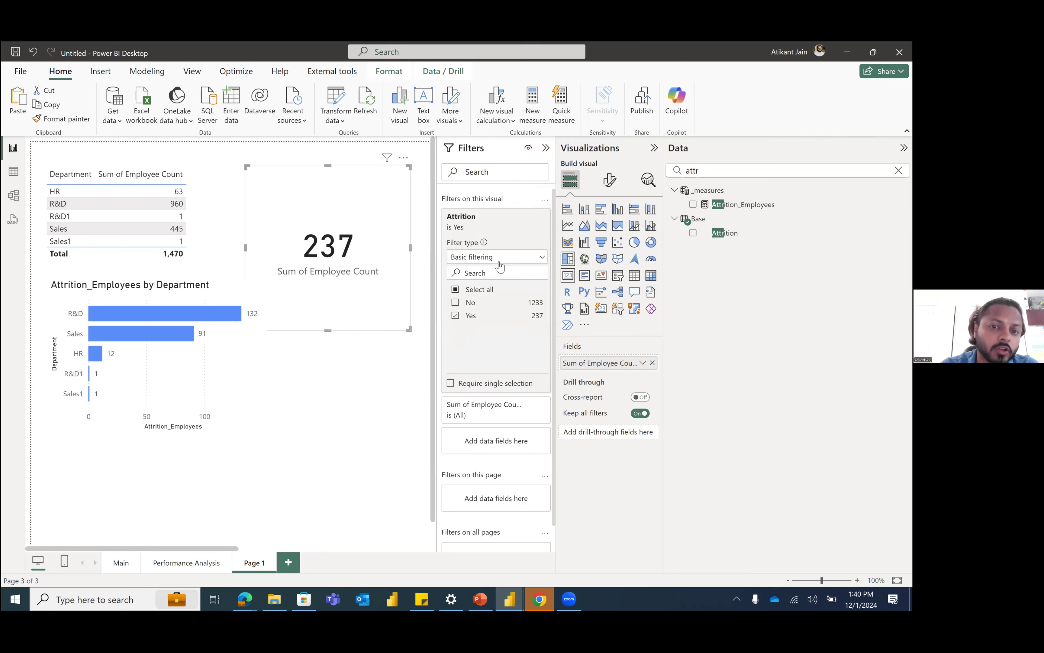
{"action": "left_click_drag", "start_coordinate": [348, 235], "coordinate": [334, 241]}
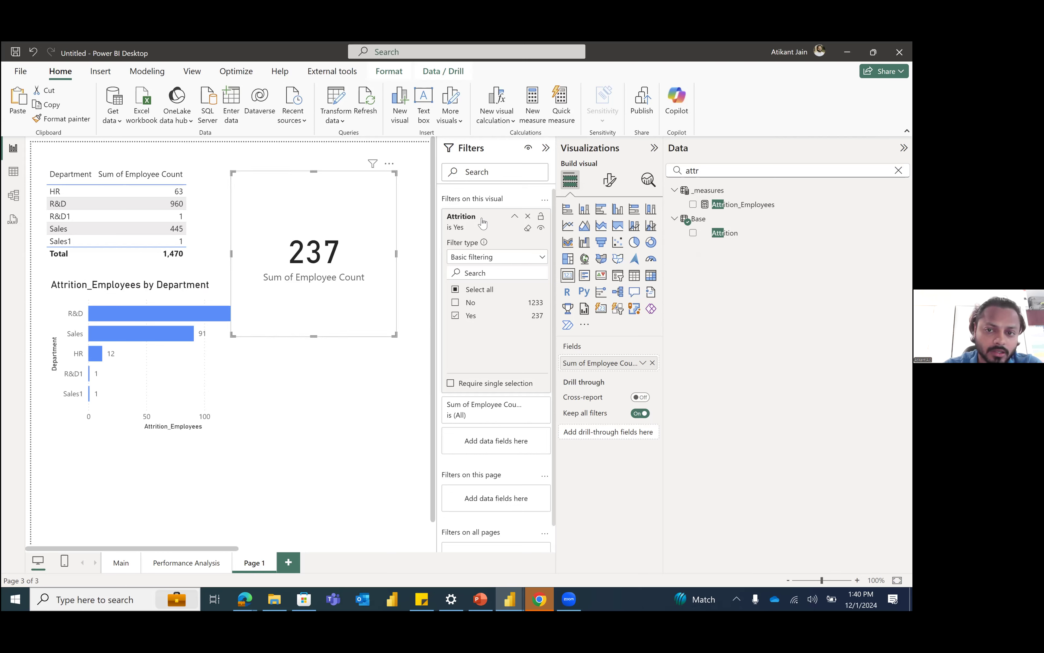
Step: Remove the card's Attrition filter and replace Employee Count with the Attrition_Employees measure
{"action": "left_click", "coordinate": [527, 216]}
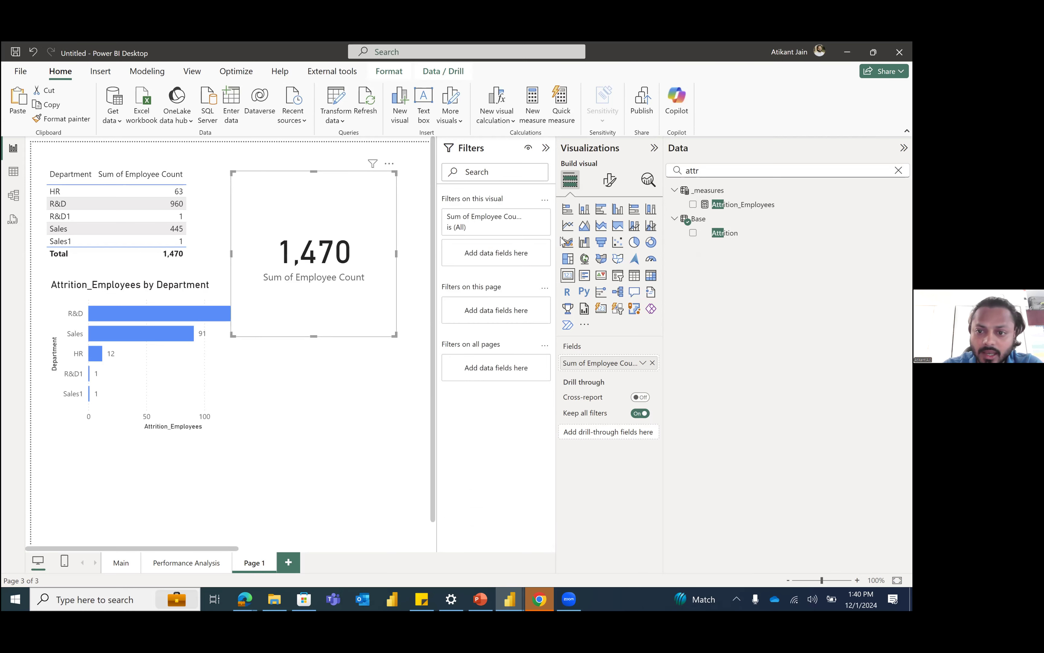
{"action": "left_click", "coordinate": [653, 363]}
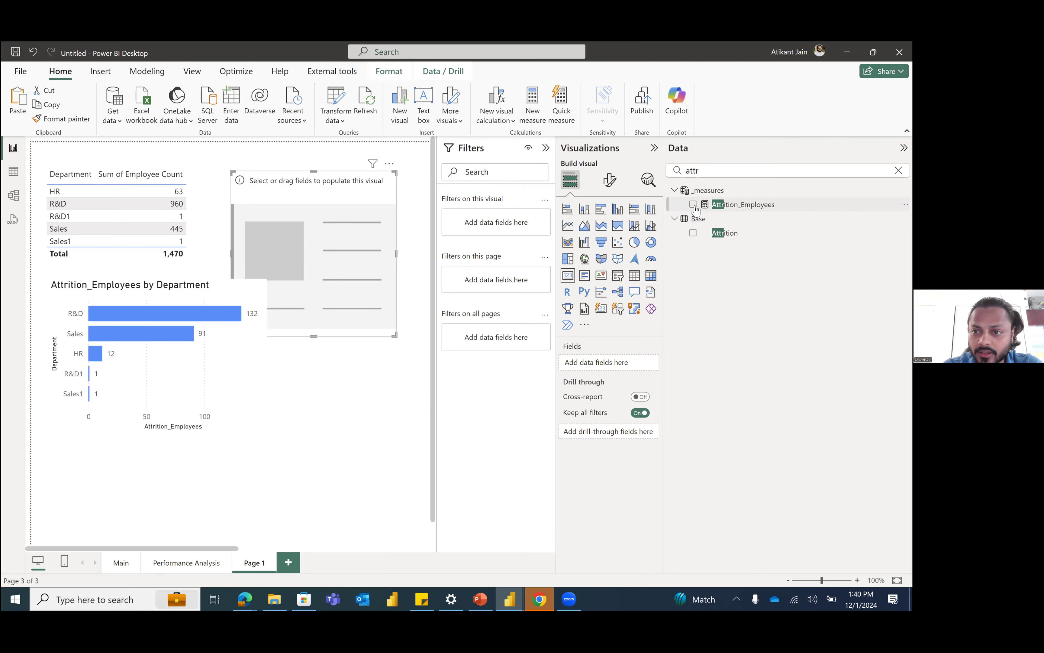
{"action": "left_click", "coordinate": [693, 205]}
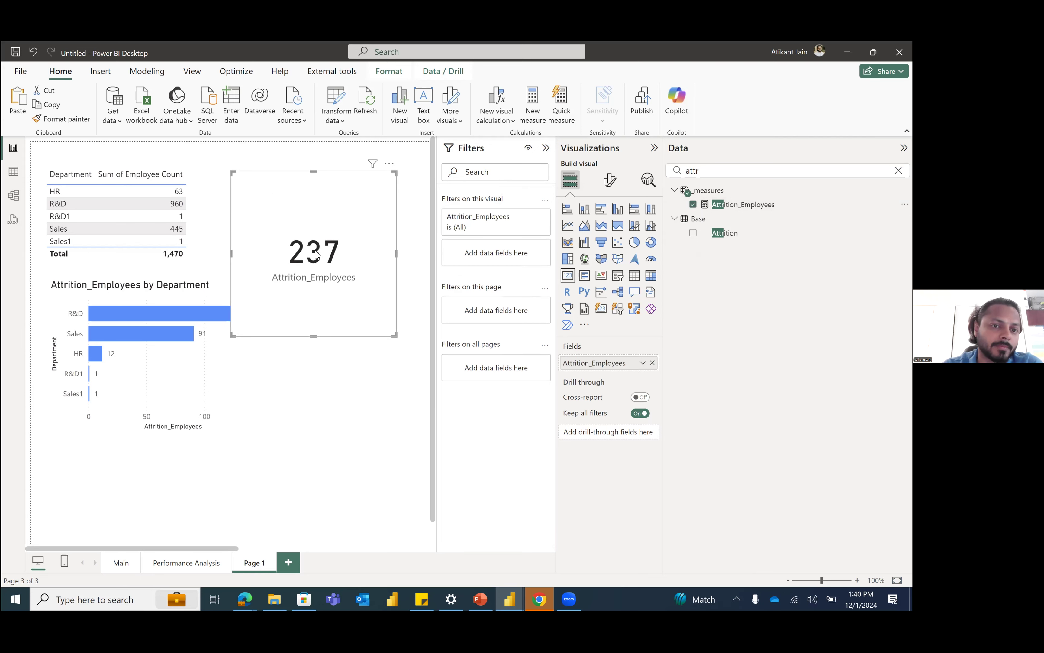
Step: Move the Attrition_Employees card up beside the Department table so it clears the bar chart's labels, then deselect it
{"action": "left_click_drag", "start_coordinate": [316, 255], "coordinate": [323, 239]}
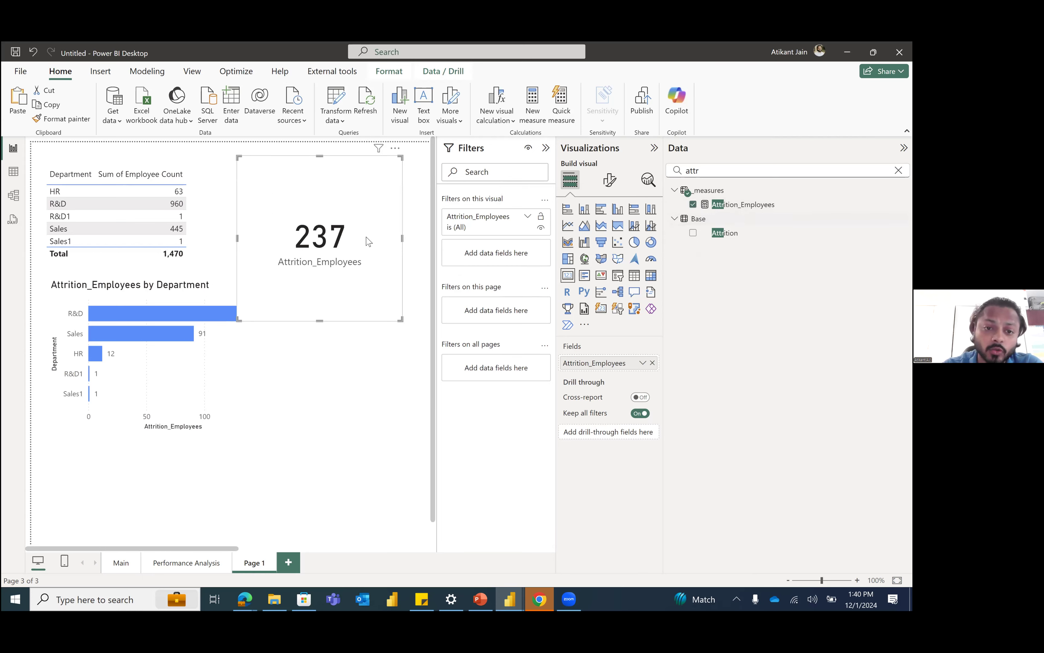
{"action": "mouse_move", "coordinate": [389, 236]}
{"action": "left_mouse_down"}
{"action": "mouse_move", "coordinate": [377, 238]}
{"action": "mouse_move", "coordinate": [396, 233]}
{"action": "mouse_move", "coordinate": [387, 232]}
{"action": "left_mouse_up"}
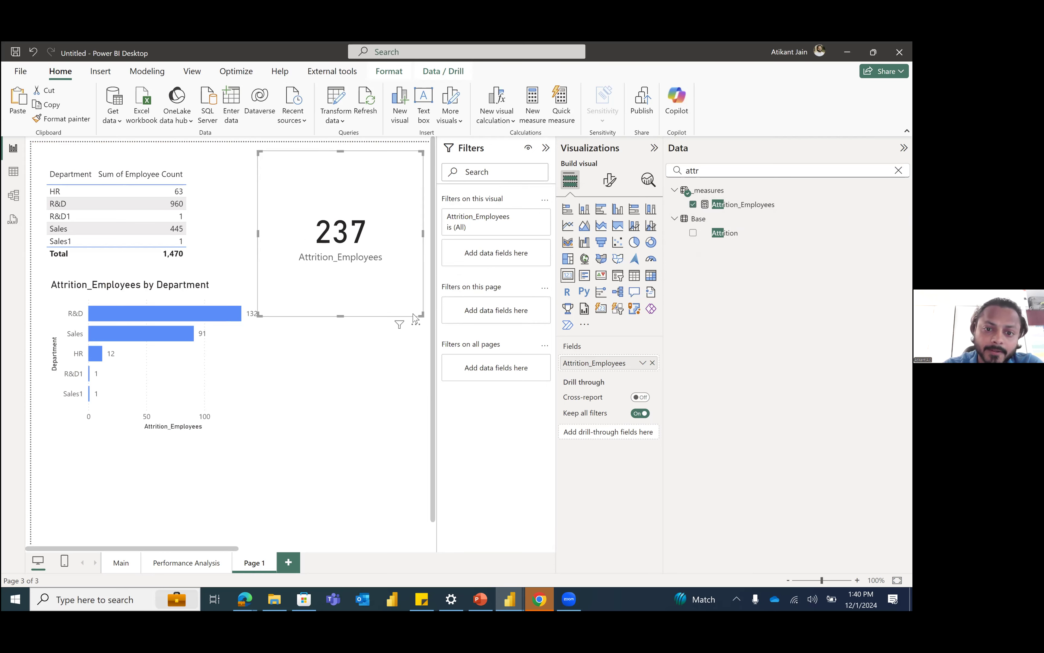
{"action": "left_click_drag", "start_coordinate": [420, 313], "coordinate": [422, 314]}
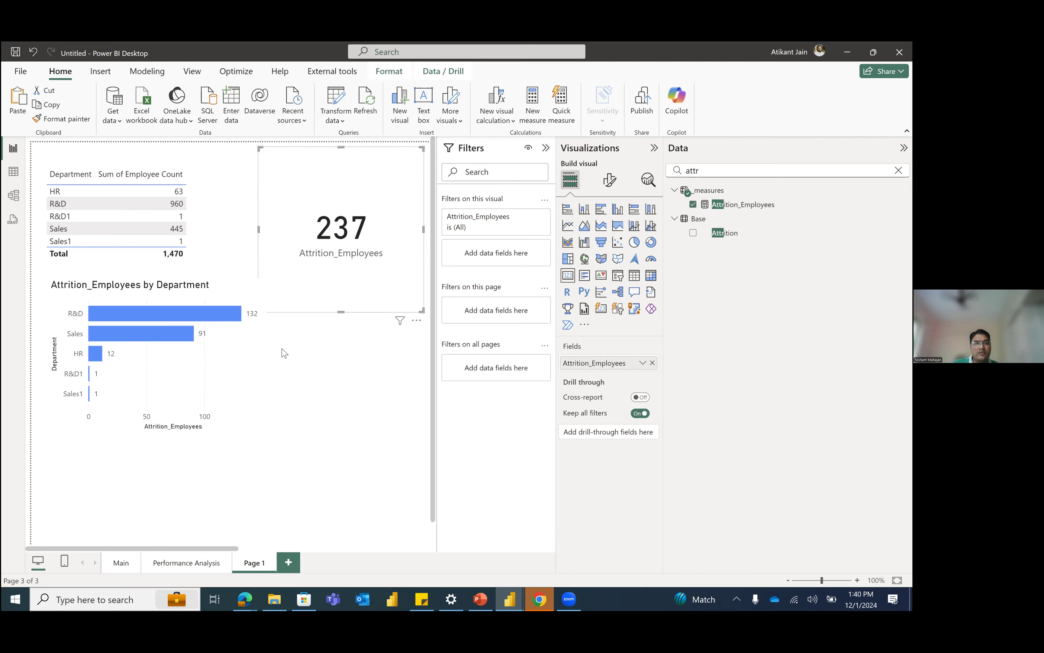
{"action": "left_click", "coordinate": [275, 315]}
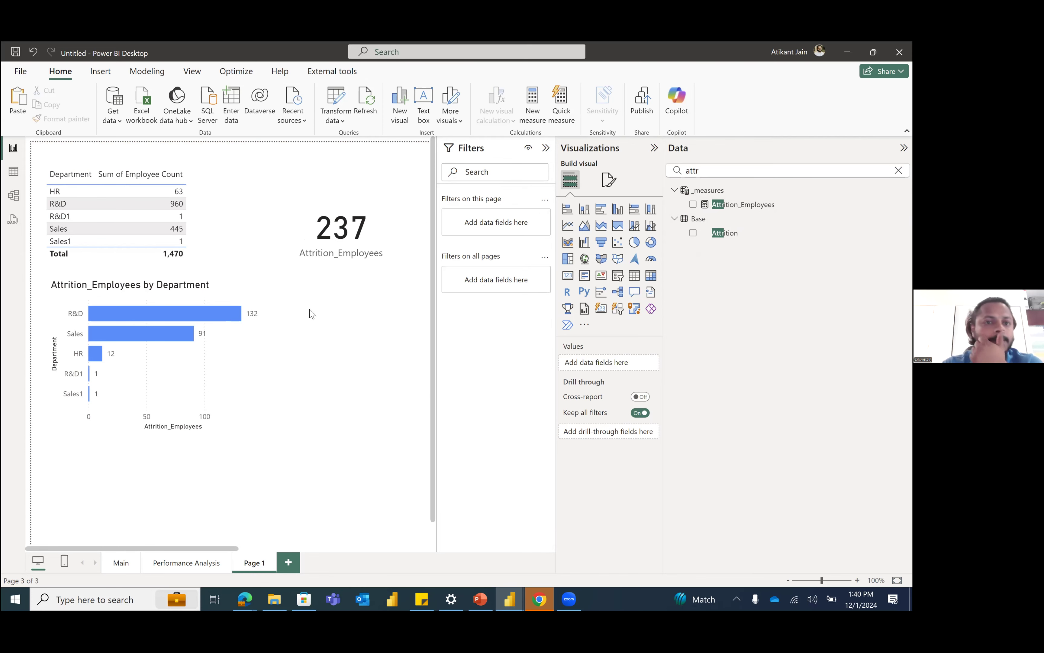
Step: In table view, create a blank calculated table named MeasureTable with nothing after the equals sign
{"action": "left_click", "coordinate": [19, 177]}
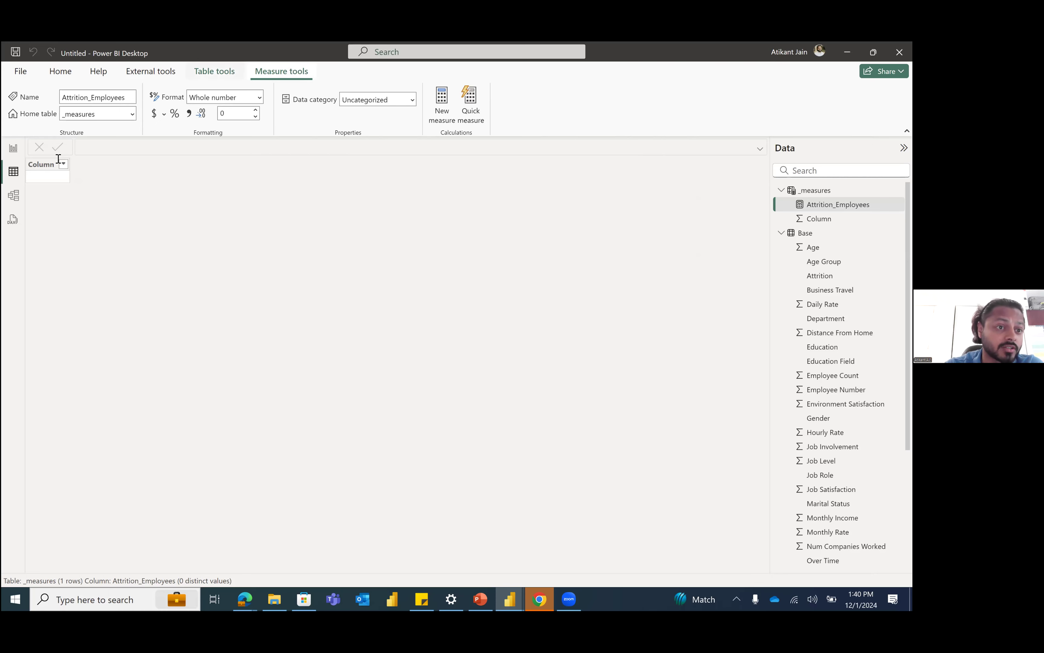
{"action": "left_click", "coordinate": [5, 149]}
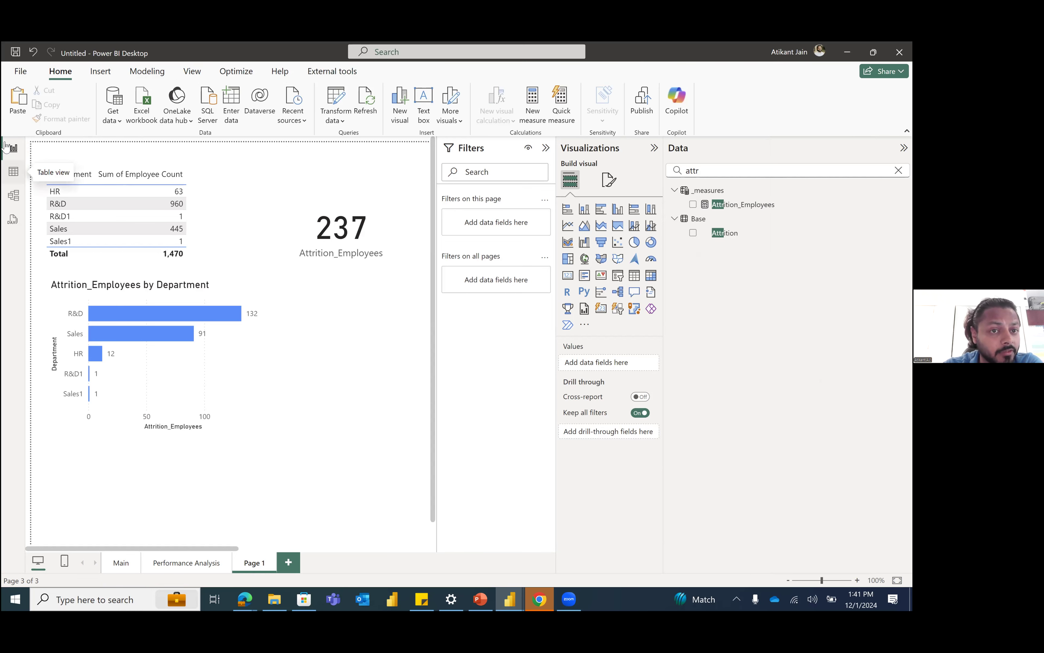
{"action": "left_click", "coordinate": [13, 171]}
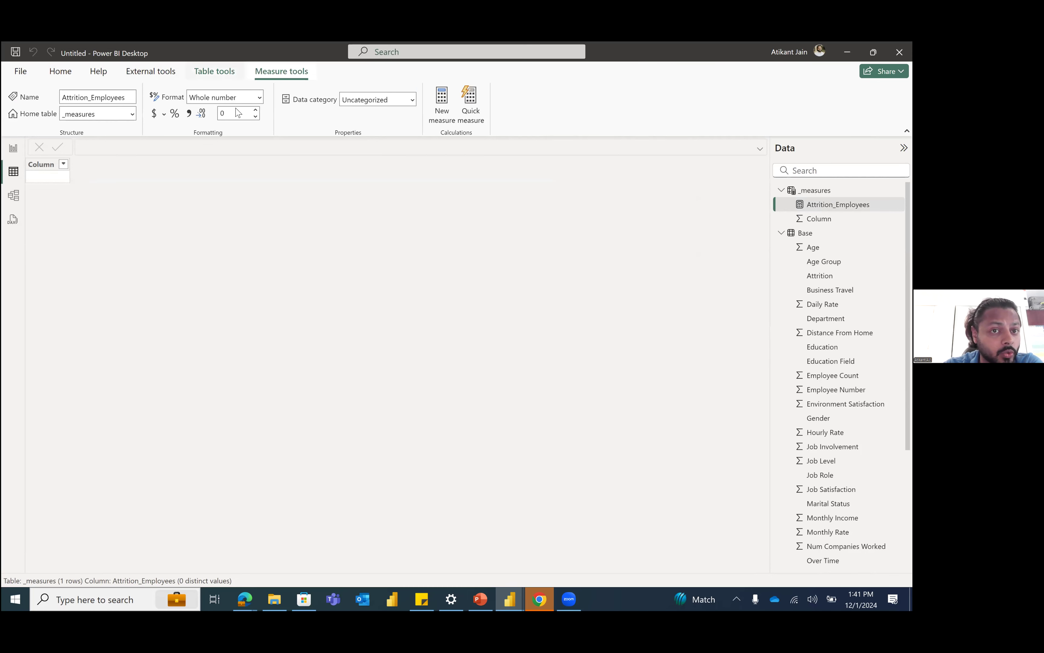
{"action": "left_click", "coordinate": [215, 73]}
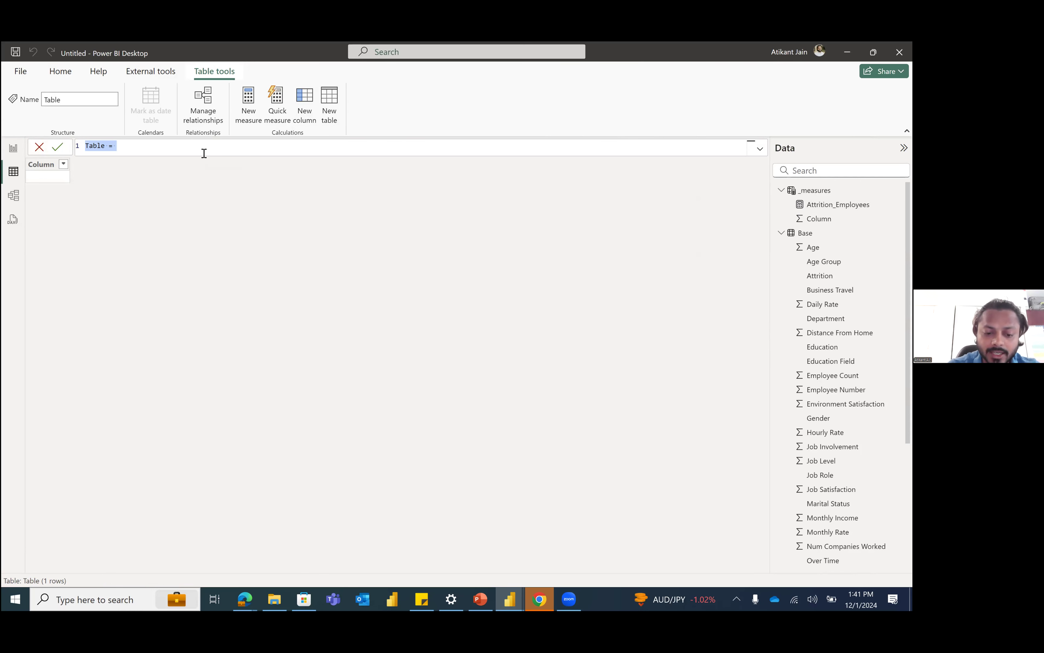
{"action": "type", "text": "MeasureT"}
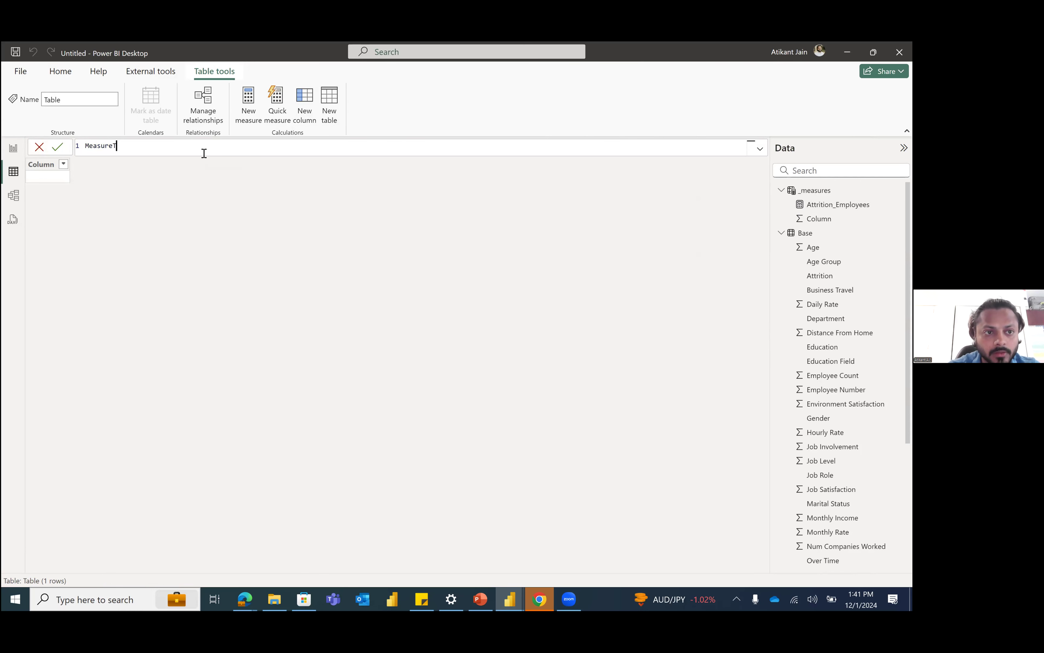
{"action": "type", "text": "able="}
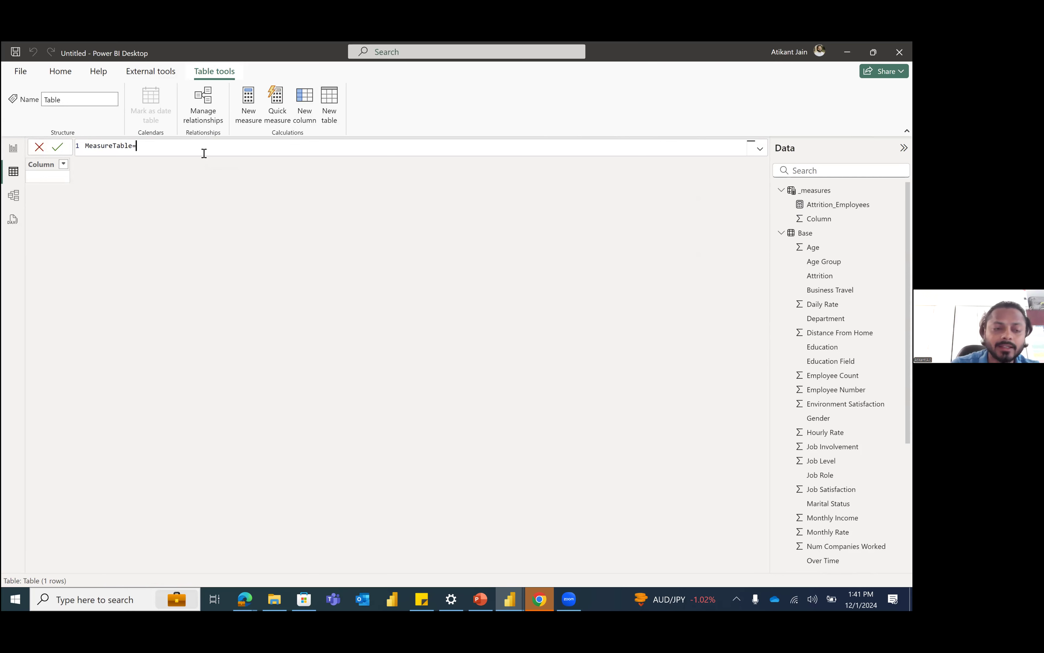
{"action": "key", "text": "Return"}
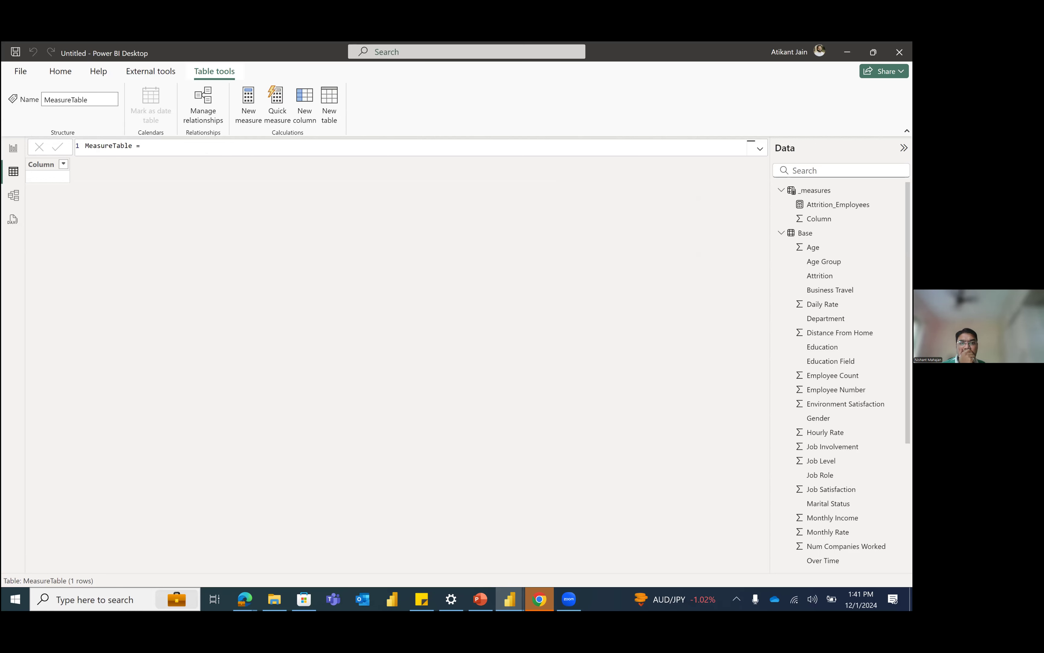
Step: Add a new measure to MeasureTable and name it # of Employees, ready for its formula after the equals sign
{"action": "left_click", "coordinate": [781, 232]}
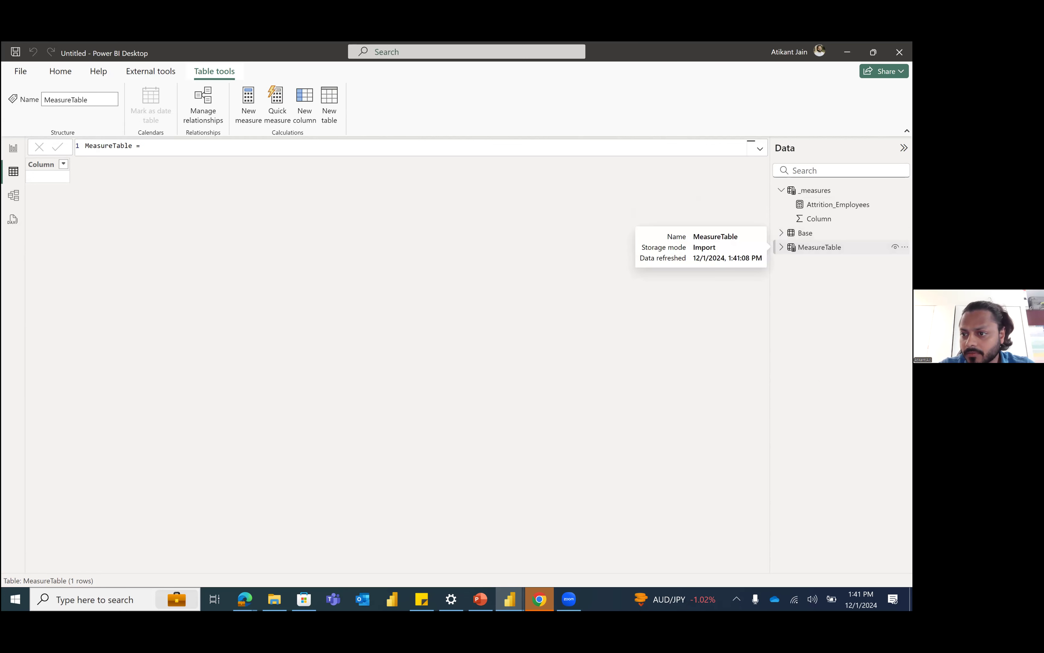
{"action": "left_click", "coordinate": [905, 247]}
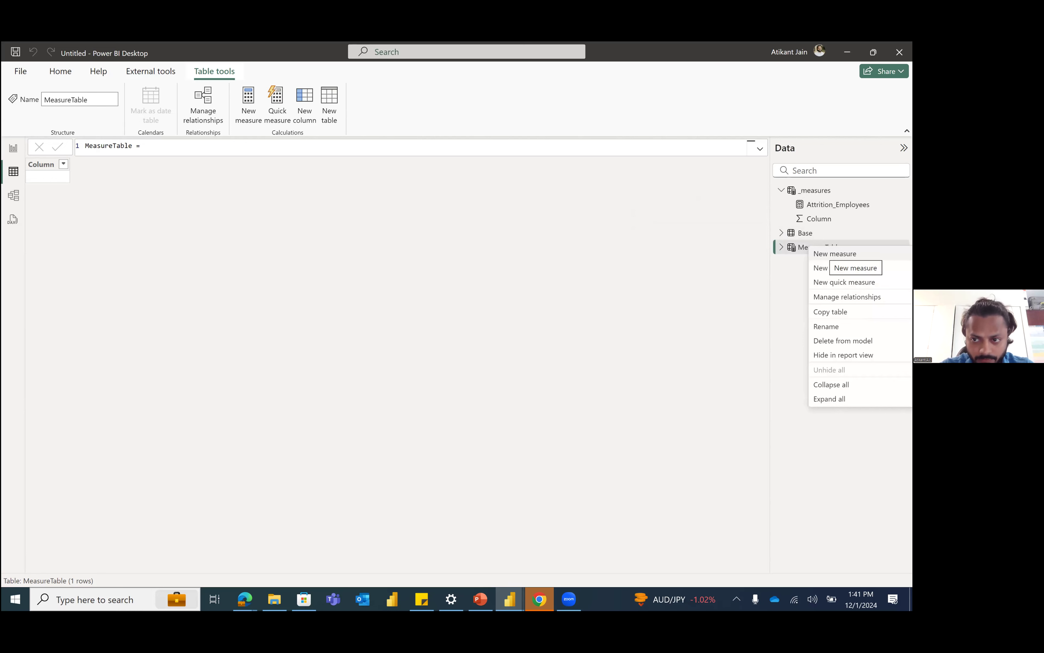
{"action": "left_click", "coordinate": [835, 254]}
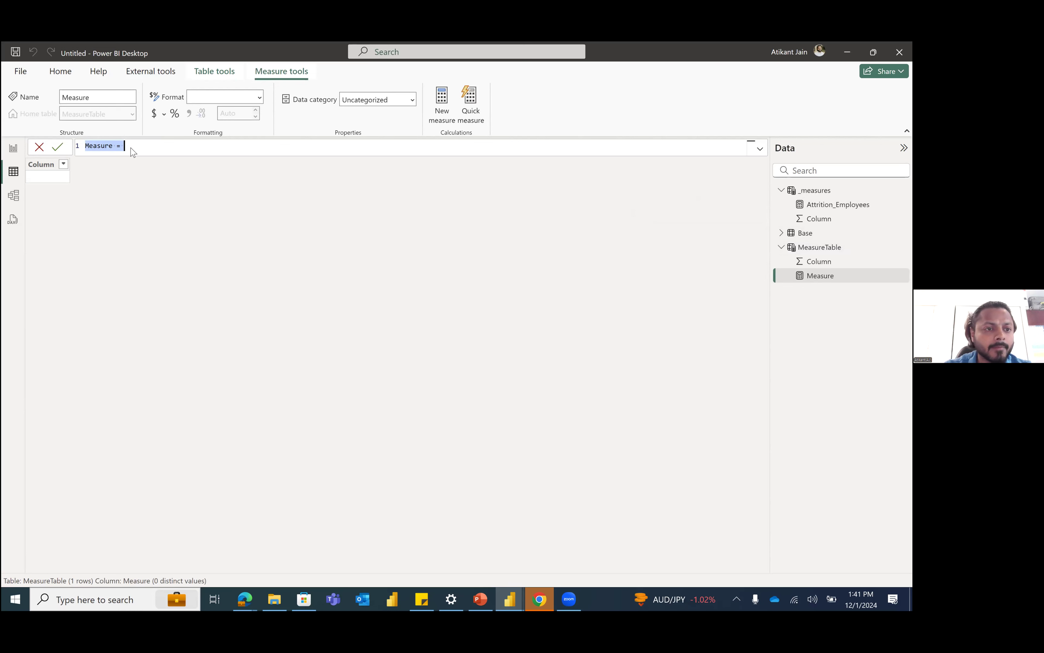
{"action": "scroll", "coordinate": [132, 151], "scroll_direction": "up", "scroll_amount": 3, "text": "ctrl"}
{"action": "scroll", "coordinate": [132, 151], "scroll_direction": "up", "scroll_amount": 3, "text": "ctrl"}
{"action": "scroll", "coordinate": [132, 151], "scroll_direction": "up", "scroll_amount": 1, "text": "ctrl"}
{"action": "scroll", "coordinate": [132, 151], "scroll_direction": "up", "scroll_amount": 1, "text": "ctrl"}
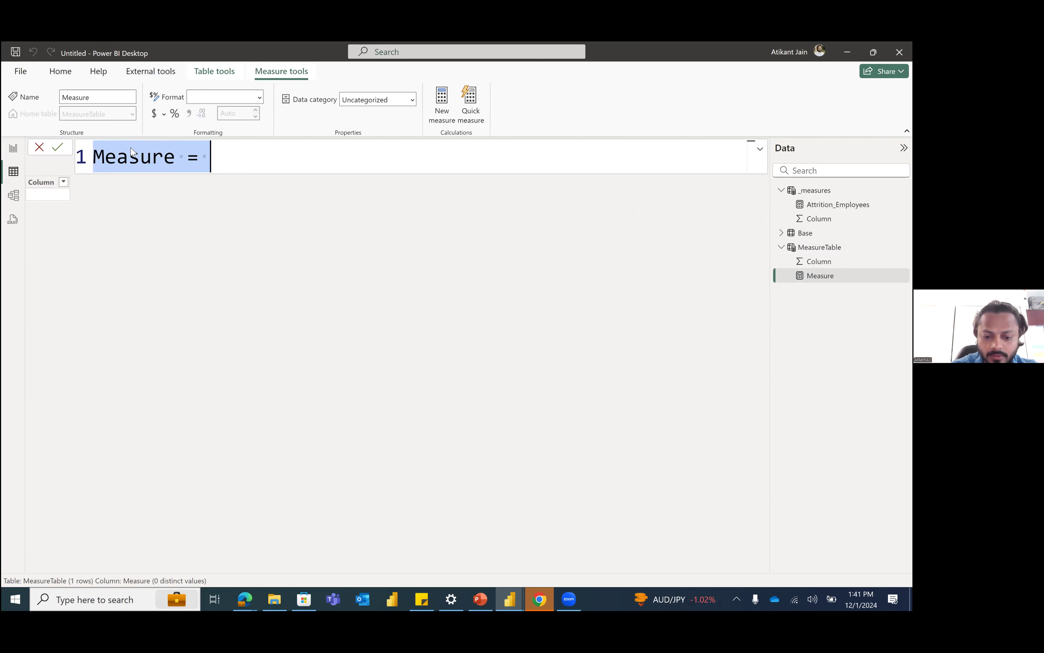
{"action": "type", "text": "# of Employe"}
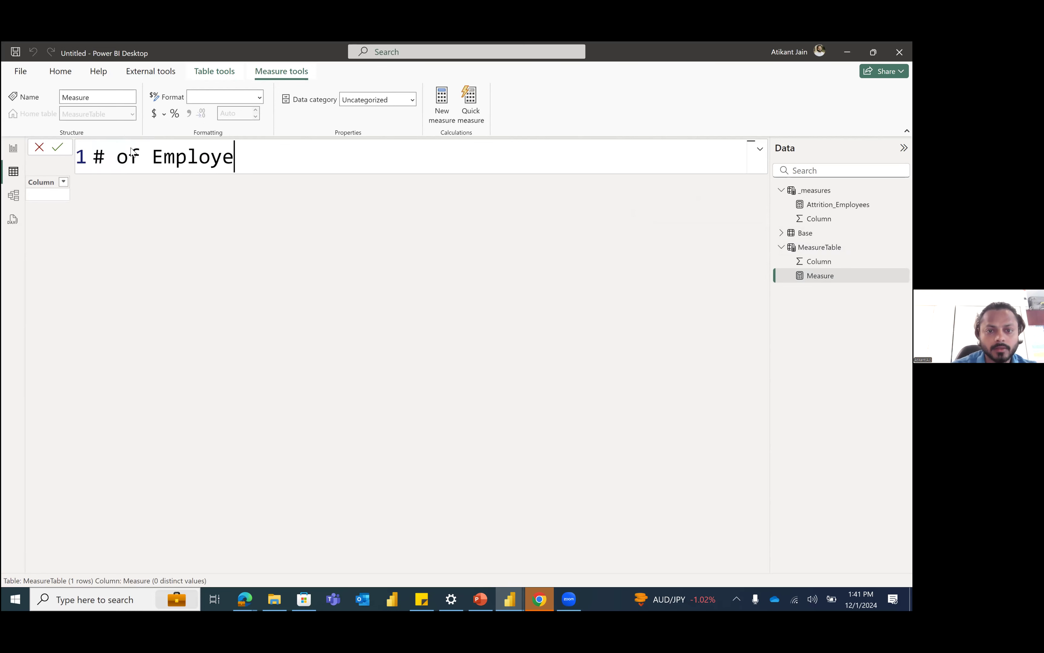
{"action": "type", "text": "es ="}
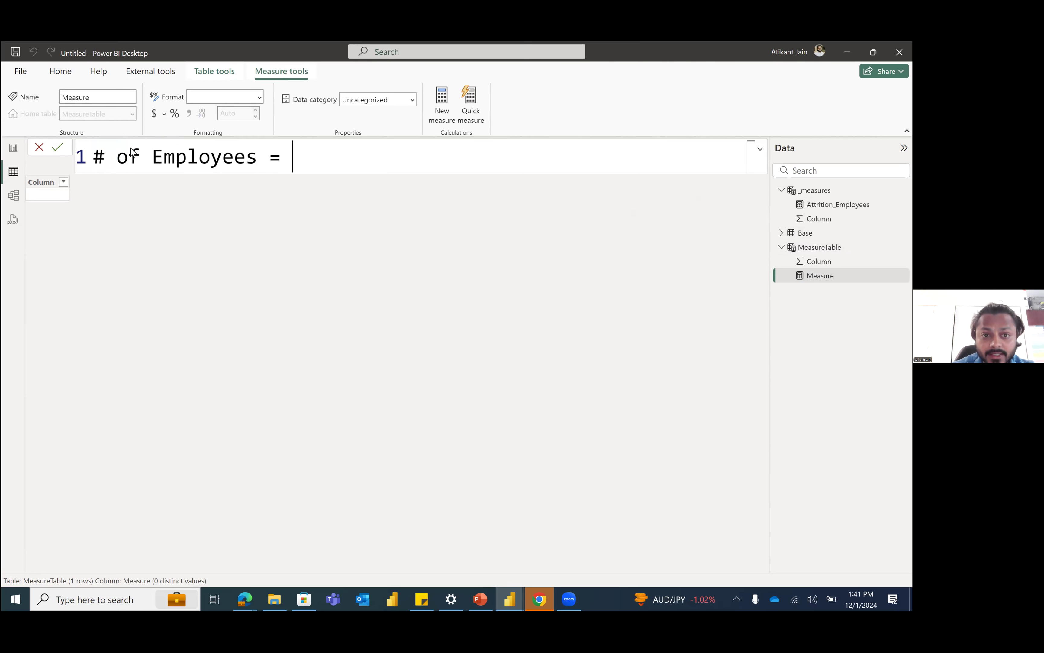
{"action": "type", "text": " dis"}
{"action": "key", "text": "Down"}
{"action": "key", "text": "Down"}
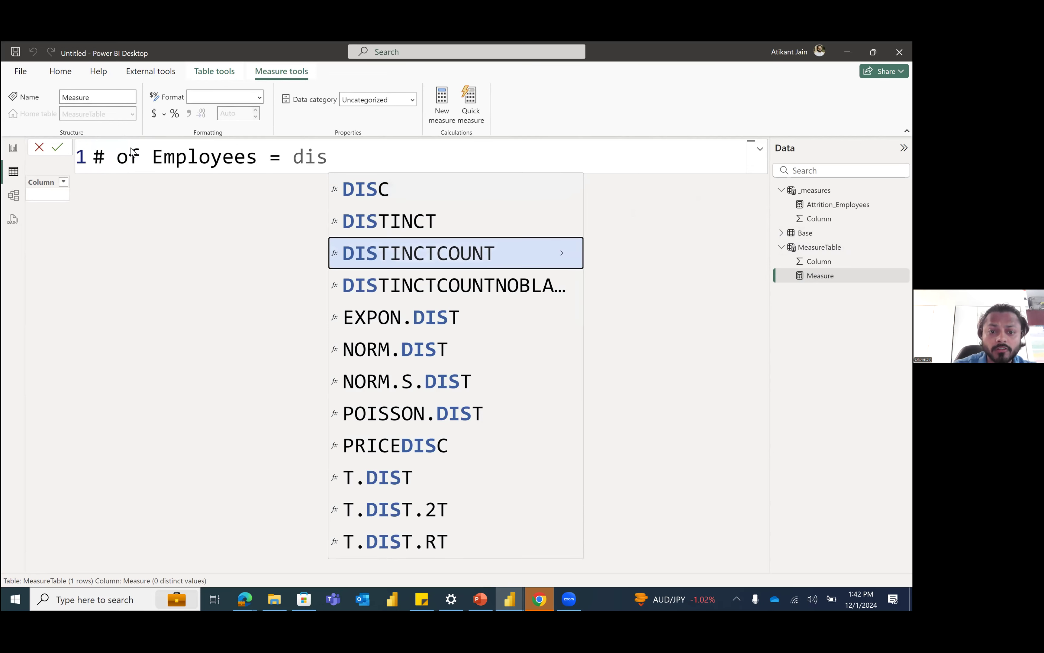
{"action": "key", "text": "Tab"}
{"action": "type", "text": "empl"}
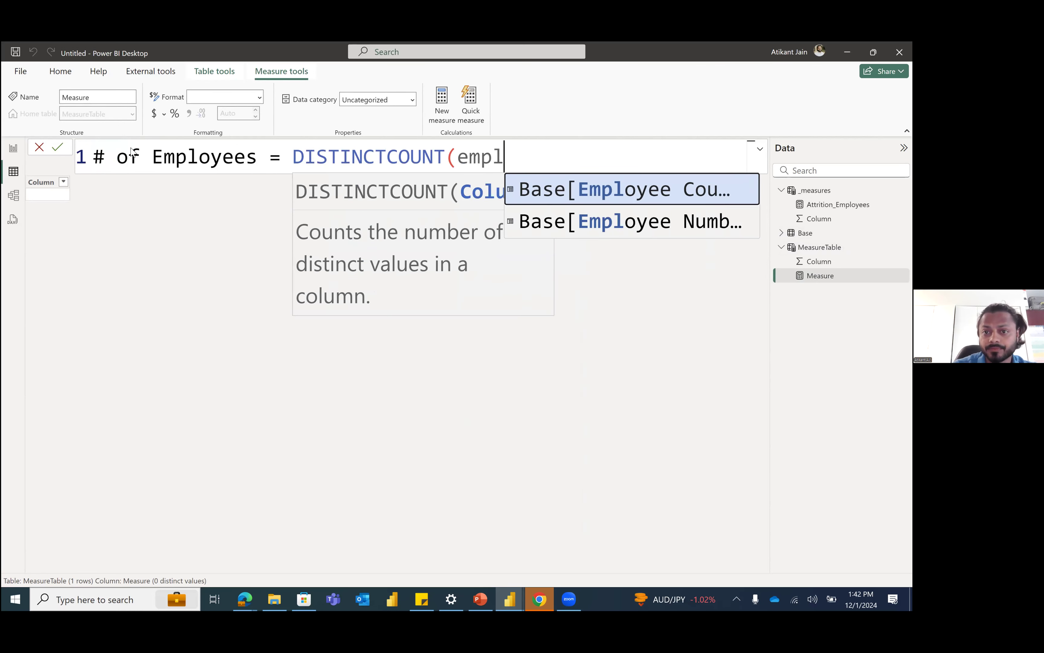
{"action": "key", "text": "Down"}
{"action": "key", "text": "Tab"}
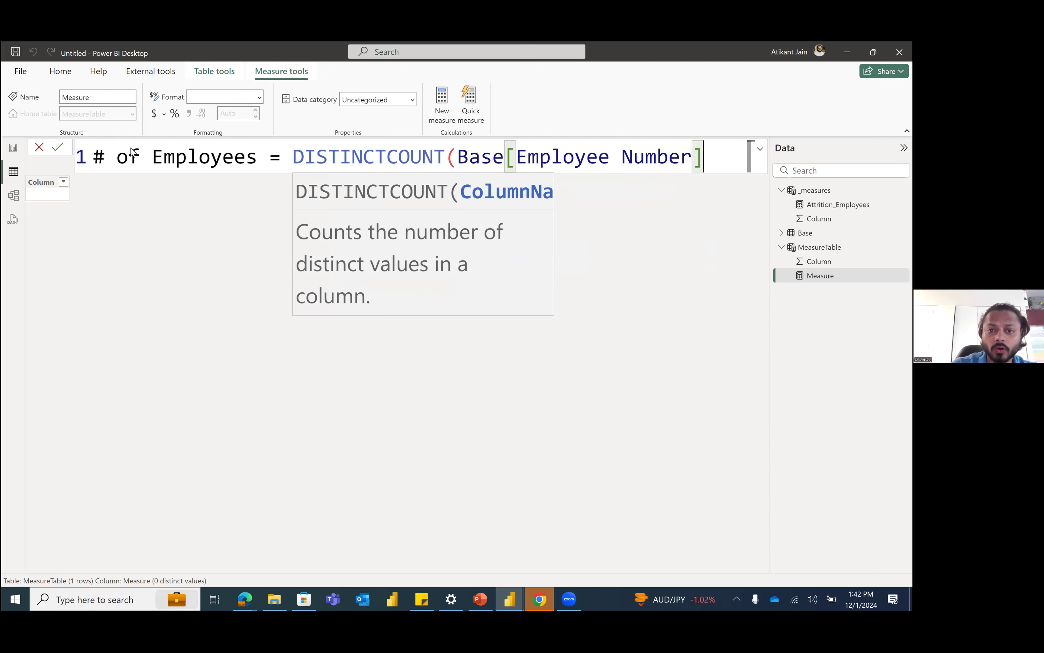
{"action": "key", "text": "BackSpace"}
{"action": "key", "text": "BackSpace"}
{"action": "key", "text": "BackSpace"}
{"action": "key", "text": "BackSpace"}
{"action": "key", "text": "BackSpace"}
{"action": "key", "text": "BackSpace"}
{"action": "key", "text": "BackSpace"}
{"action": "key", "text": "BackSpace"}
{"action": "key", "text": "BackSpace"}
{"action": "key", "text": "BackSpace"}
{"action": "key", "text": "BackSpace"}
{"action": "key", "text": "BackSpace"}
{"action": "key", "text": "BackSpace"}
{"action": "key", "text": "BackSpace"}
{"action": "key", "text": "BackSpace"}
{"action": "key", "text": "BackSpace"}
{"action": "key", "text": "BackSpace"}
{"action": "key", "text": "BackSpace"}
{"action": "key", "text": "BackSpace"}
{"action": "key", "text": "BackSpace"}
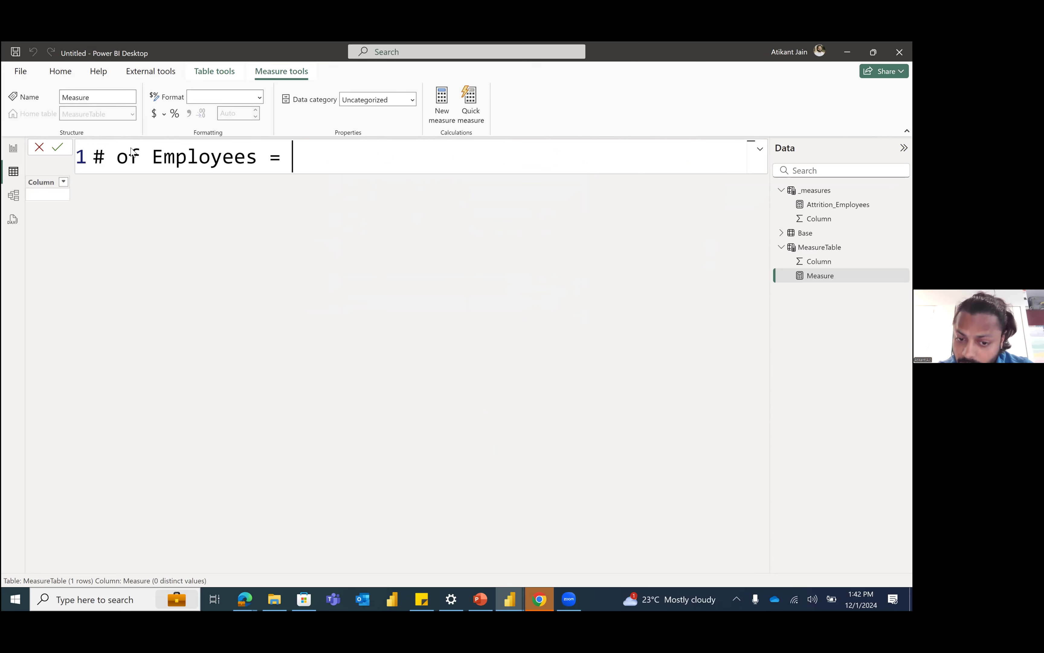
Step: Define the # of Employees measure as DISTINCTCOUNT(Base[Employee Number]) and commit it
{"action": "type", "text": "distin"}
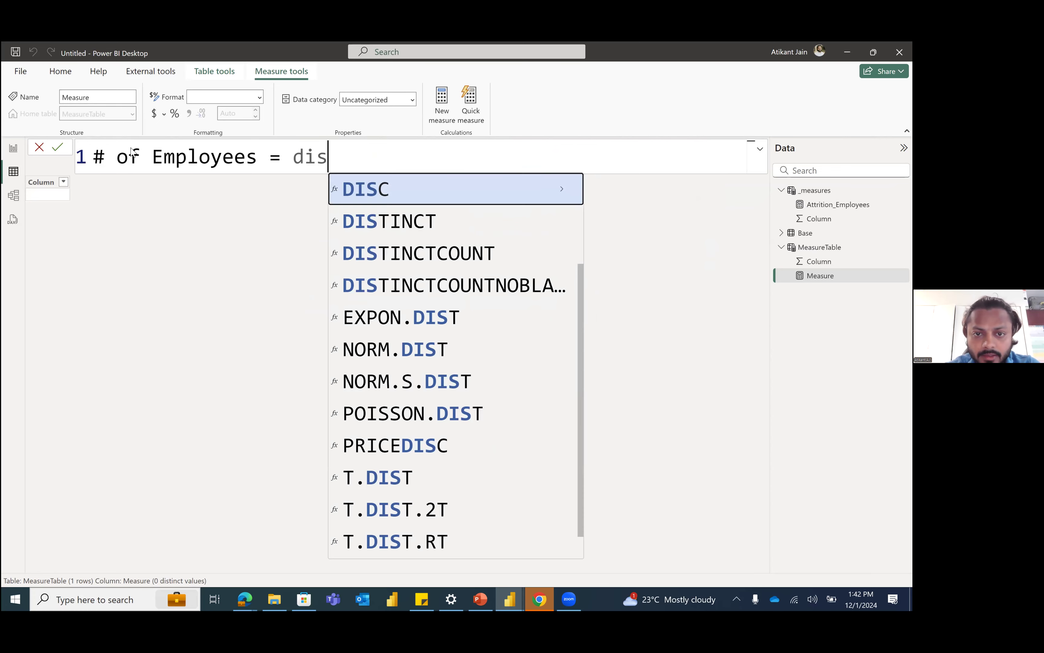
{"action": "key", "text": "Down"}
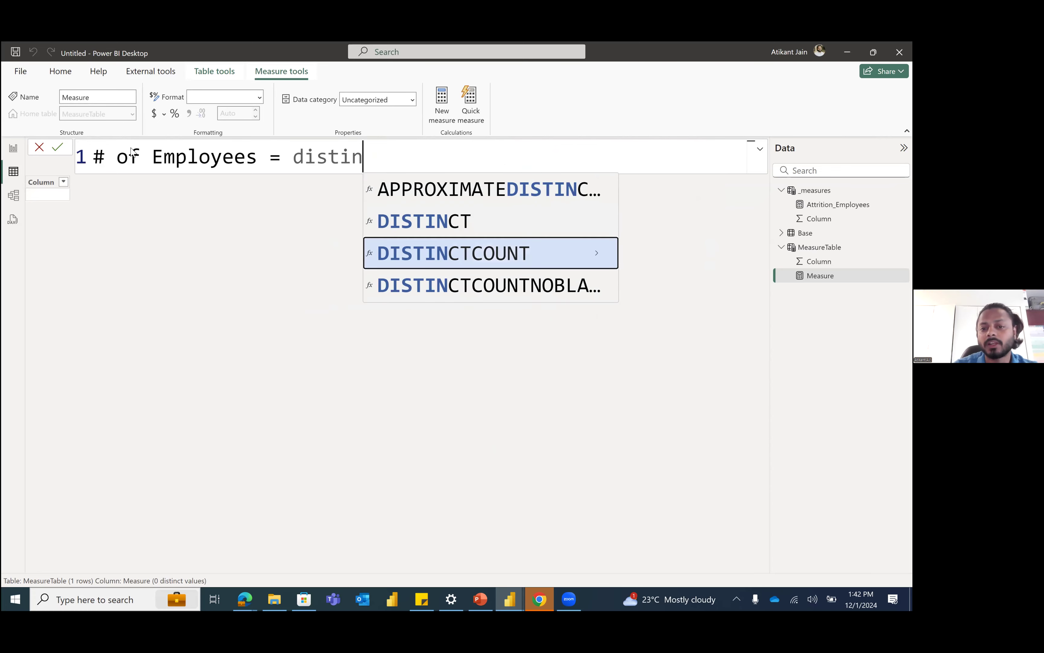
{"action": "key", "text": "Tab"}
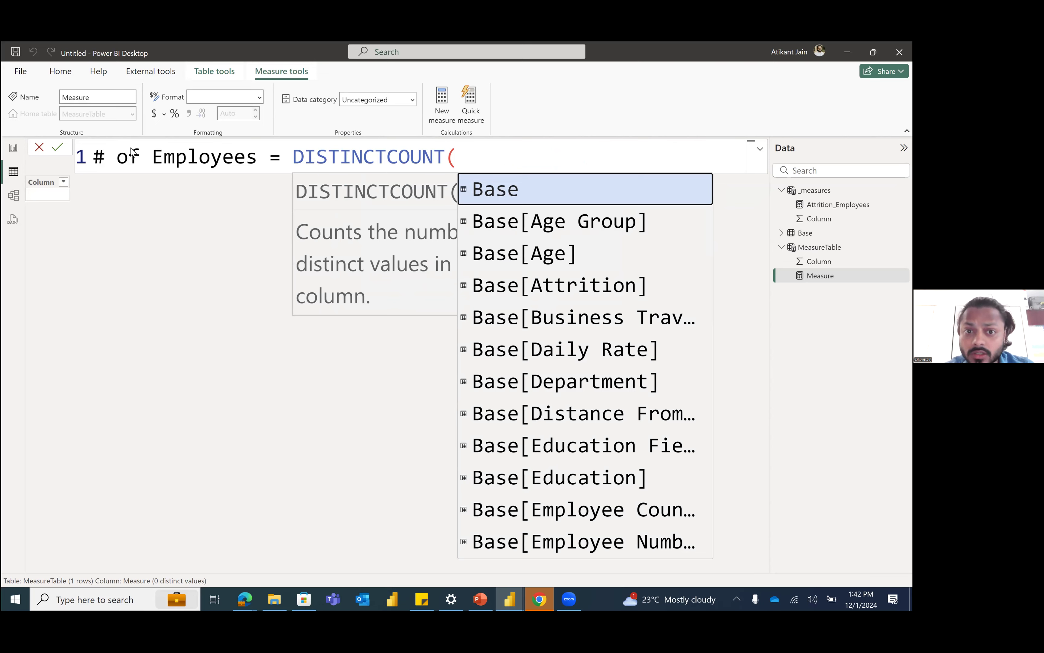
{"action": "type", "text": "emo"}
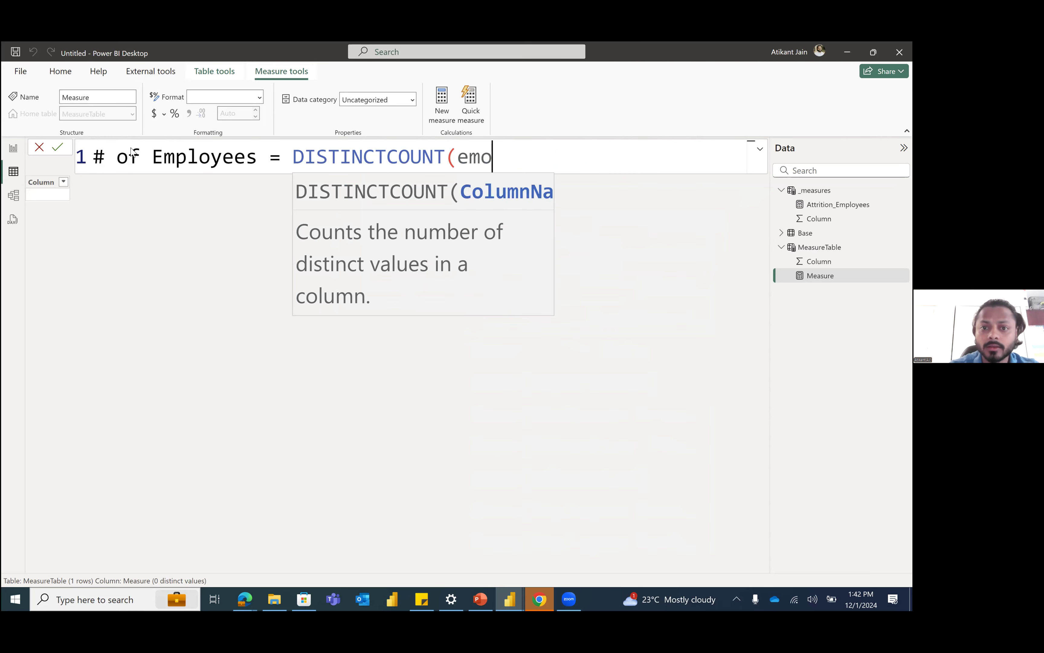
{"action": "key", "text": "BackSpace"}
{"action": "key", "text": "Down"}
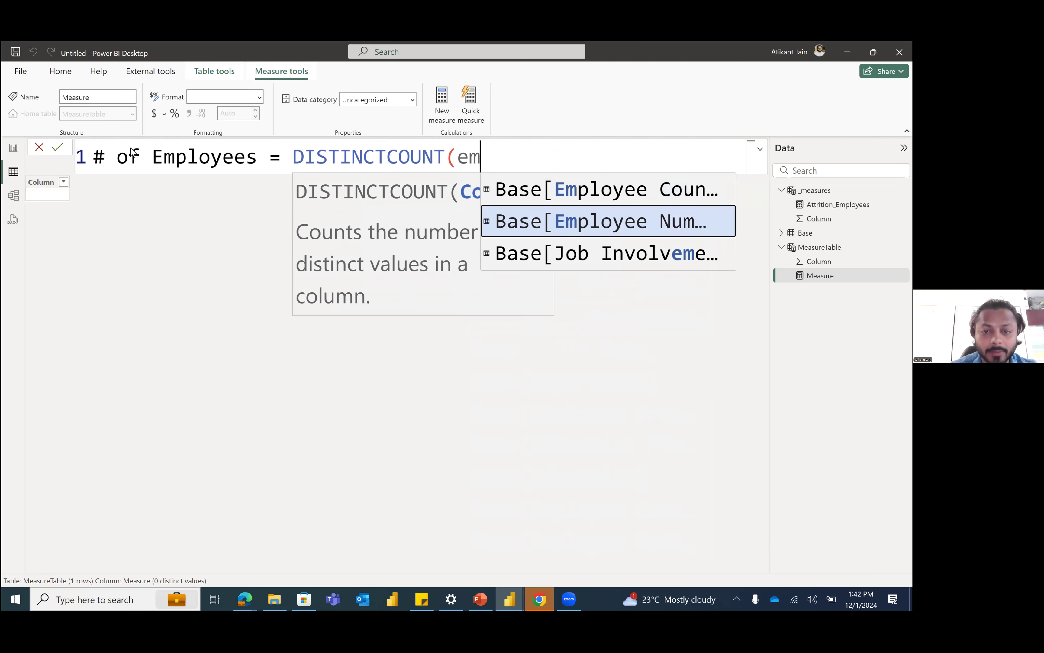
{"action": "key", "text": "Tab"}
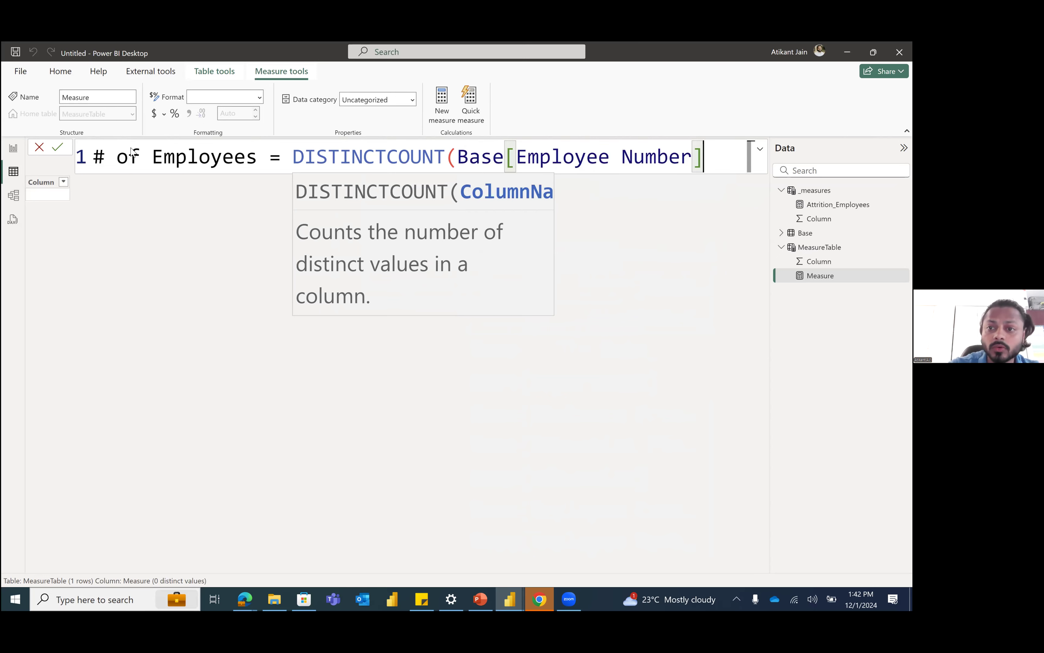
{"action": "type", "text": ")"}
{"action": "key", "text": "Return"}
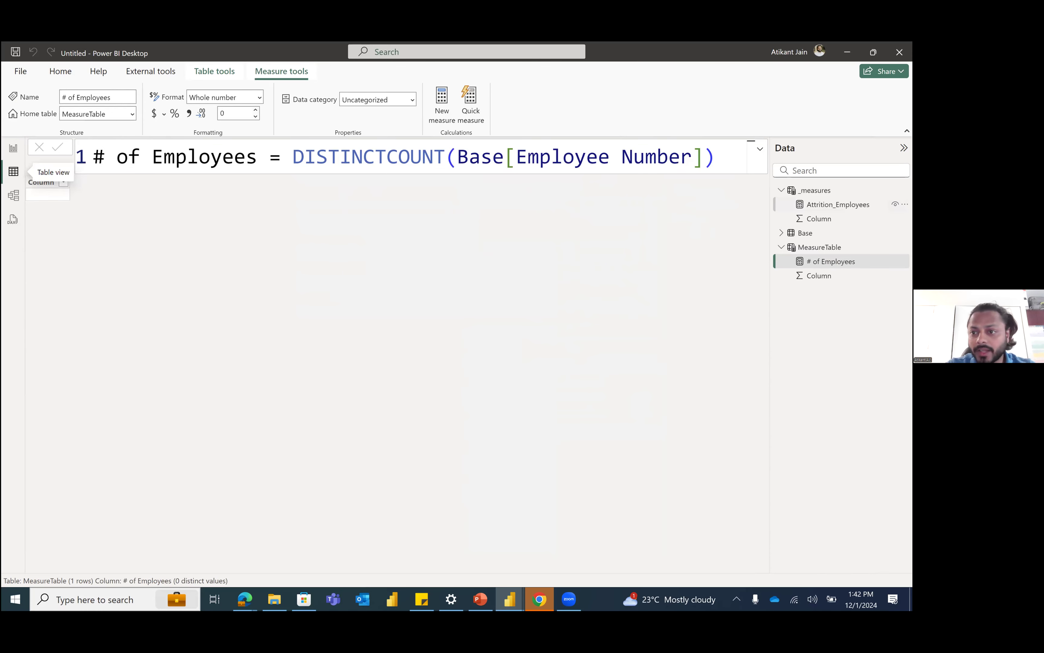
Step: Examine the Base table's Employee Count column in table view and the Attrition_Employees formula in report view
{"action": "left_click", "coordinate": [846, 233]}
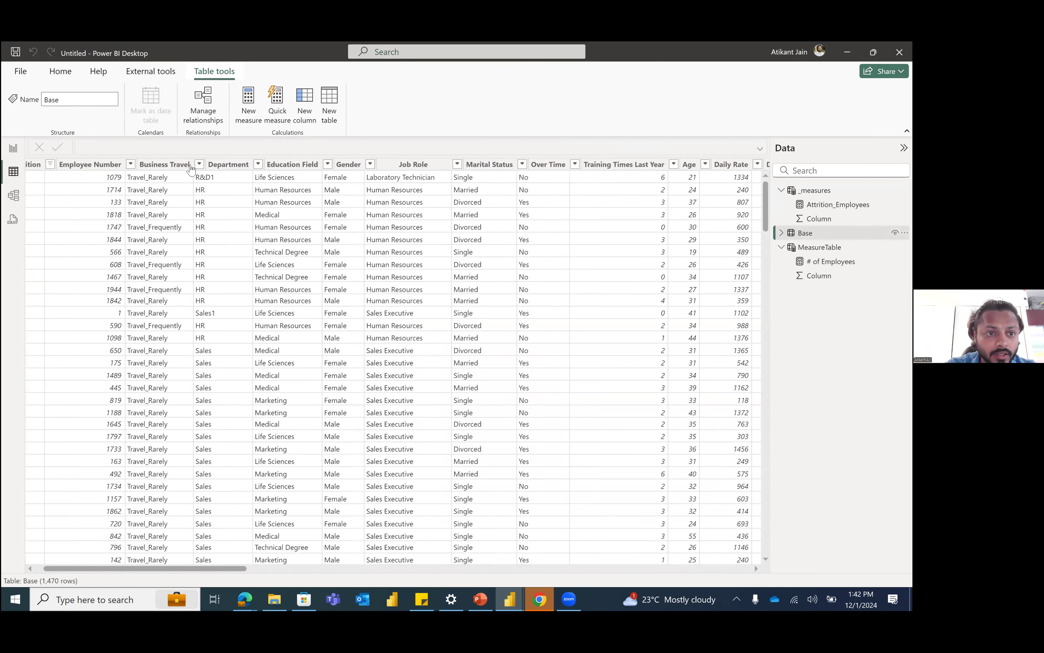
{"action": "scroll", "coordinate": [190, 172], "scroll_direction": "right", "scroll_amount": 3}
{"action": "scroll", "coordinate": [212, 203], "scroll_direction": "right", "scroll_amount": 10}
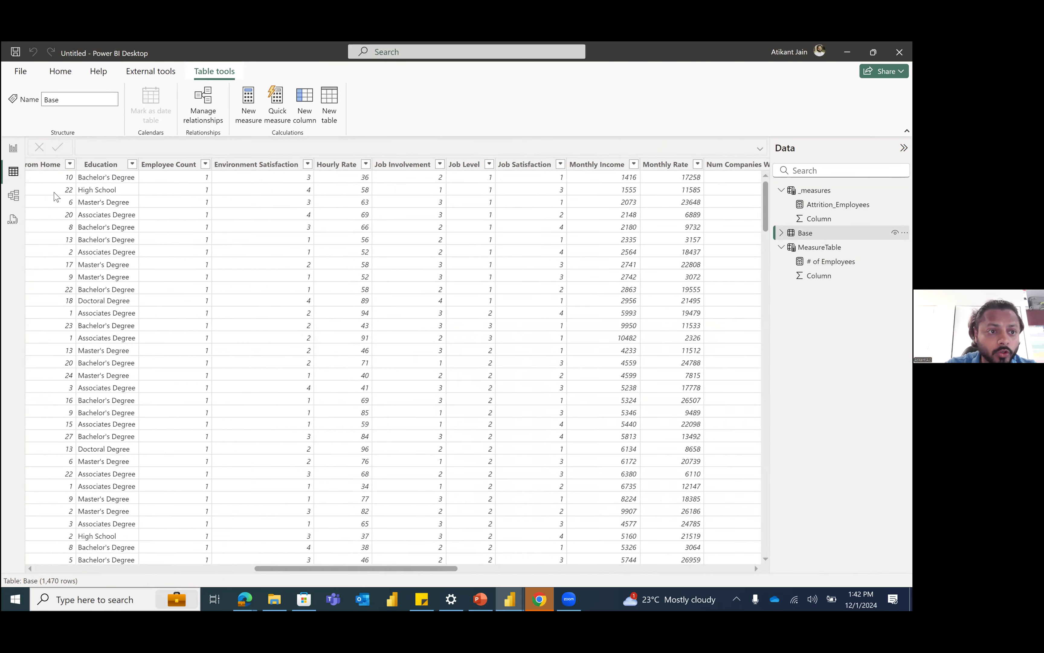
{"action": "left_click", "coordinate": [47, 169]}
{"action": "scroll", "coordinate": [46, 169], "scroll_direction": "left", "scroll_amount": 8}
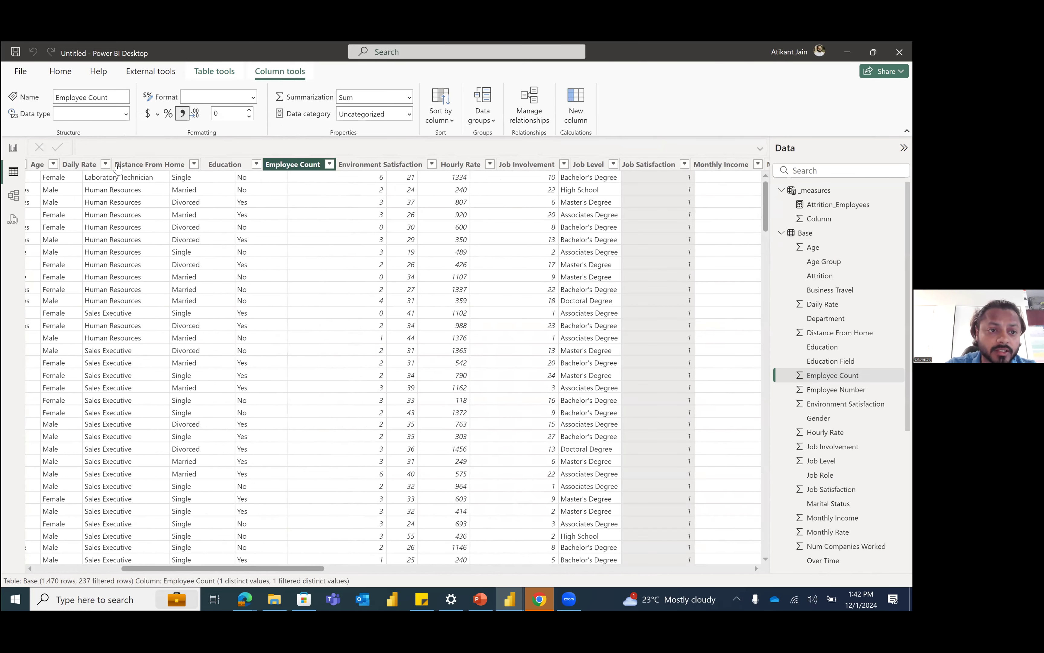
{"action": "scroll", "coordinate": [118, 168], "scroll_direction": "left", "scroll_amount": 5}
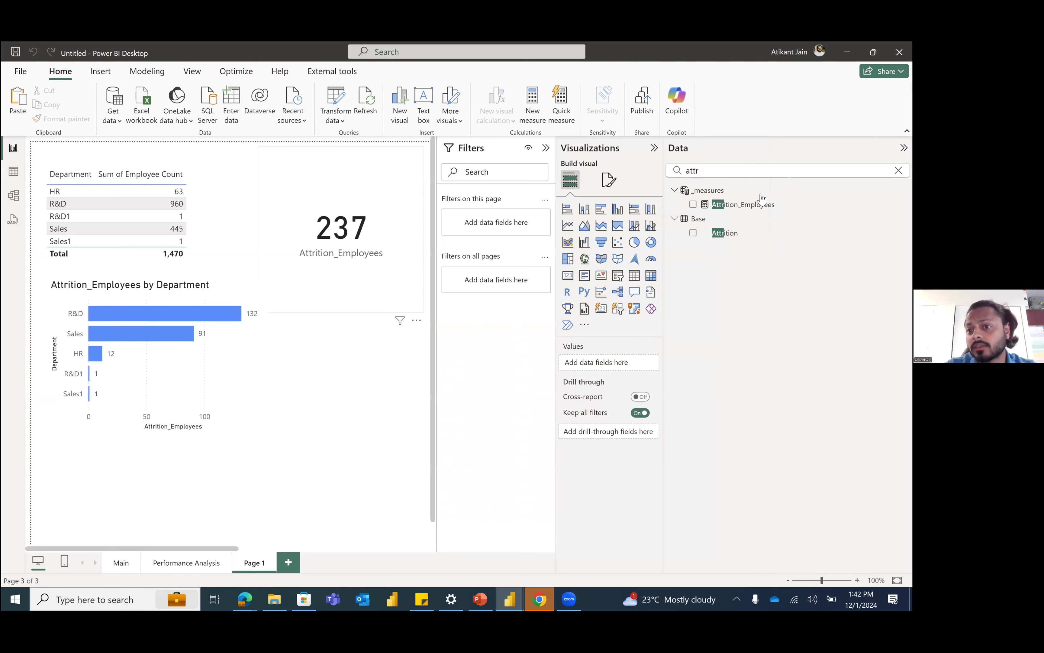
{"action": "left_click", "coordinate": [761, 206]}
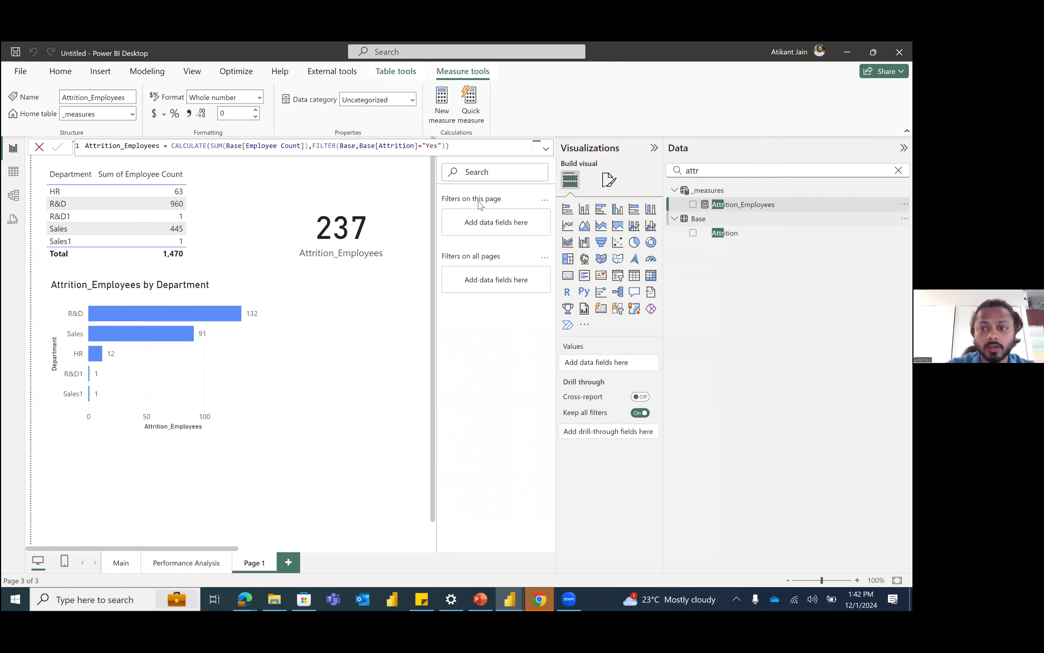
Step: Search the data fields for "emp" and open the # of Employees measure's formula
{"action": "double_click", "coordinate": [692, 171]}
{"action": "type", "text": "#"}
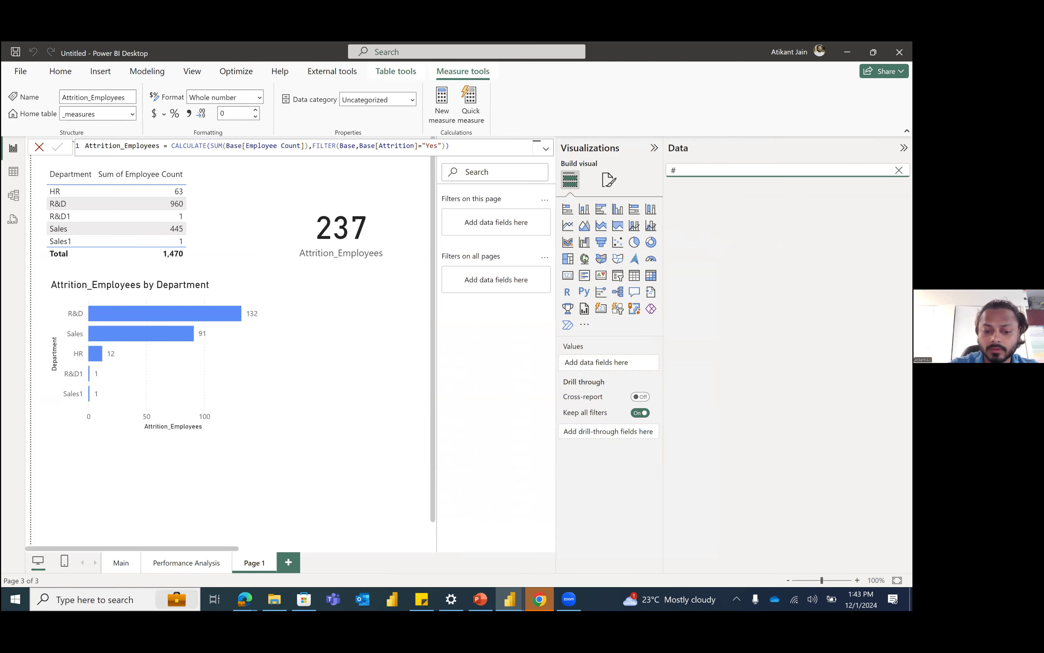
{"action": "key", "text": "BackSpace"}
{"action": "type", "text": "emp"}
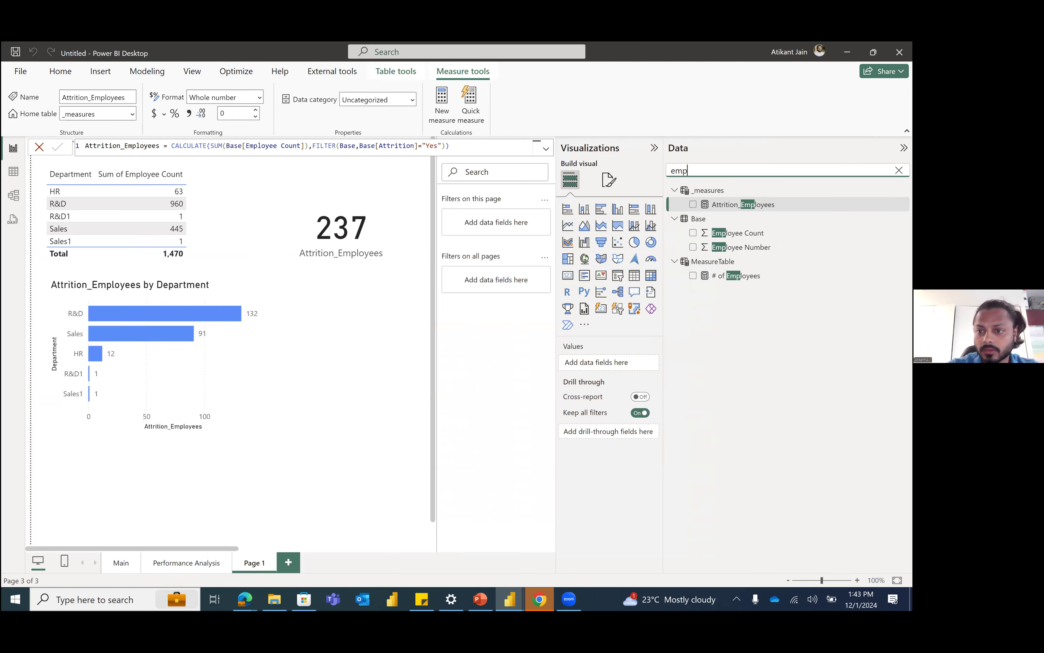
{"action": "left_click", "coordinate": [777, 278]}
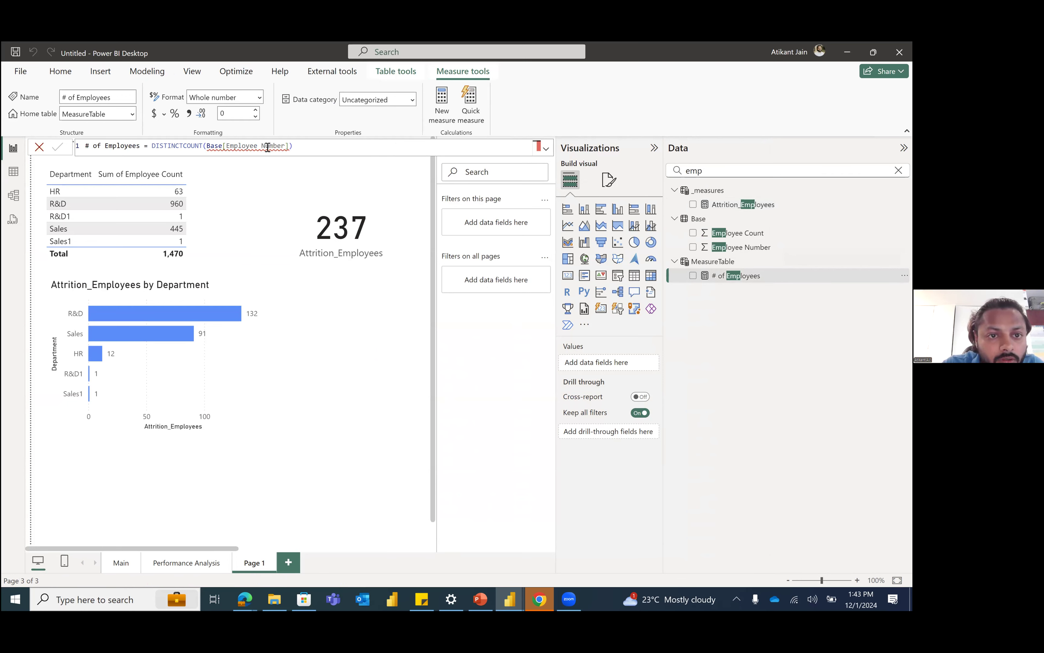
Step: Re-enter the # of Employees formula as DISTINCTCOUNT(Base[Employee Number]), commit it and reopen the measure to check it
{"action": "left_click", "coordinate": [226, 146]}
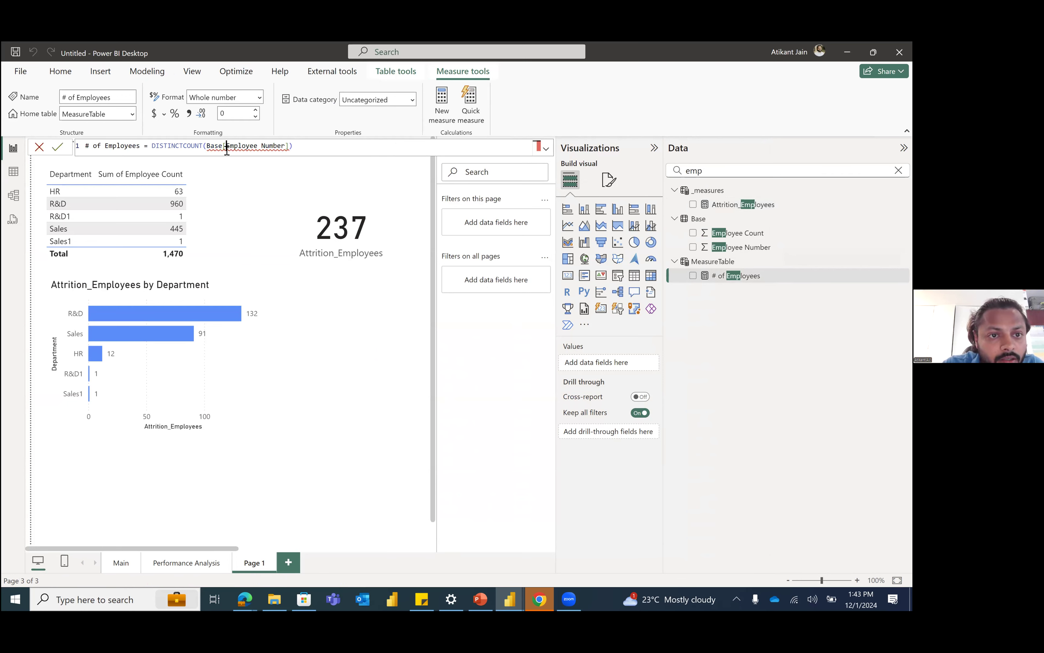
{"action": "left_click", "coordinate": [323, 146]}
{"action": "key", "text": "BackSpace"}
{"action": "key", "text": "BackSpace"}
{"action": "key", "text": "BackSpace"}
{"action": "key", "text": "BackSpace"}
{"action": "key", "text": "BackSpace"}
{"action": "key", "text": "BackSpace"}
{"action": "key", "text": "BackSpace"}
{"action": "key", "text": "BackSpace"}
{"action": "key", "text": "BackSpace"}
{"action": "key", "text": "BackSpace"}
{"action": "key", "text": "BackSpace"}
{"action": "key", "text": "BackSpace"}
{"action": "key", "text": "BackSpace"}
{"action": "key", "text": "BackSpace"}
{"action": "key", "text": "BackSpace"}
{"action": "key", "text": "BackSpace"}
{"action": "key", "text": "BackSpace"}
{"action": "key", "text": "BackSpace"}
{"action": "key", "text": "BackSpace"}
{"action": "key", "text": "BackSpace"}
{"action": "key", "text": "BackSpace"}
{"action": "key", "text": "BackSpace"}
{"action": "key", "text": "BackSpace"}
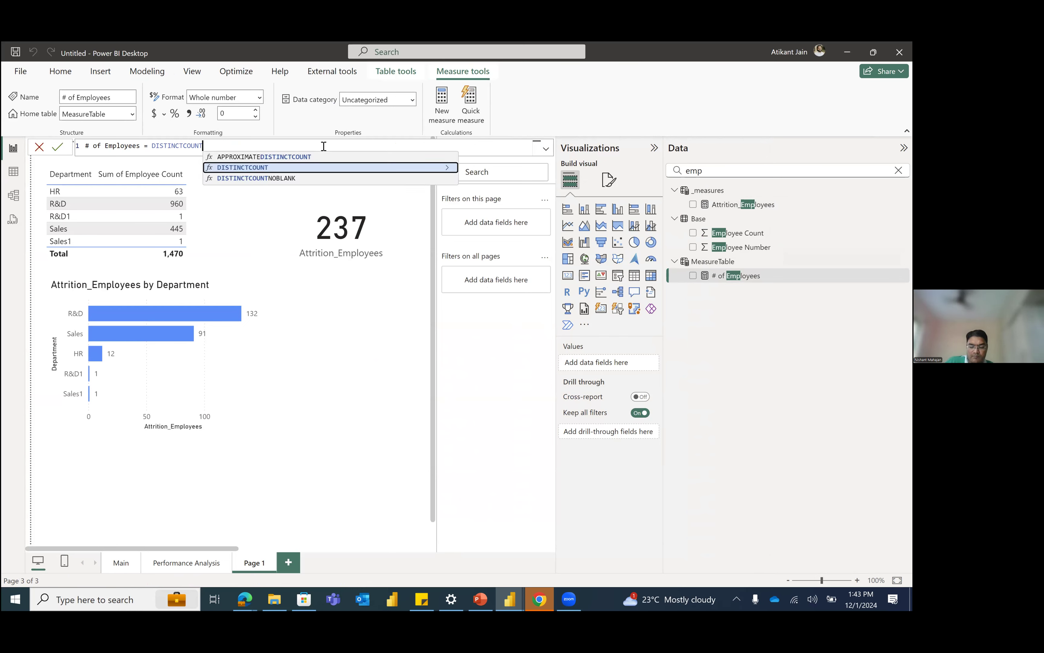
{"action": "type", "text": "("}
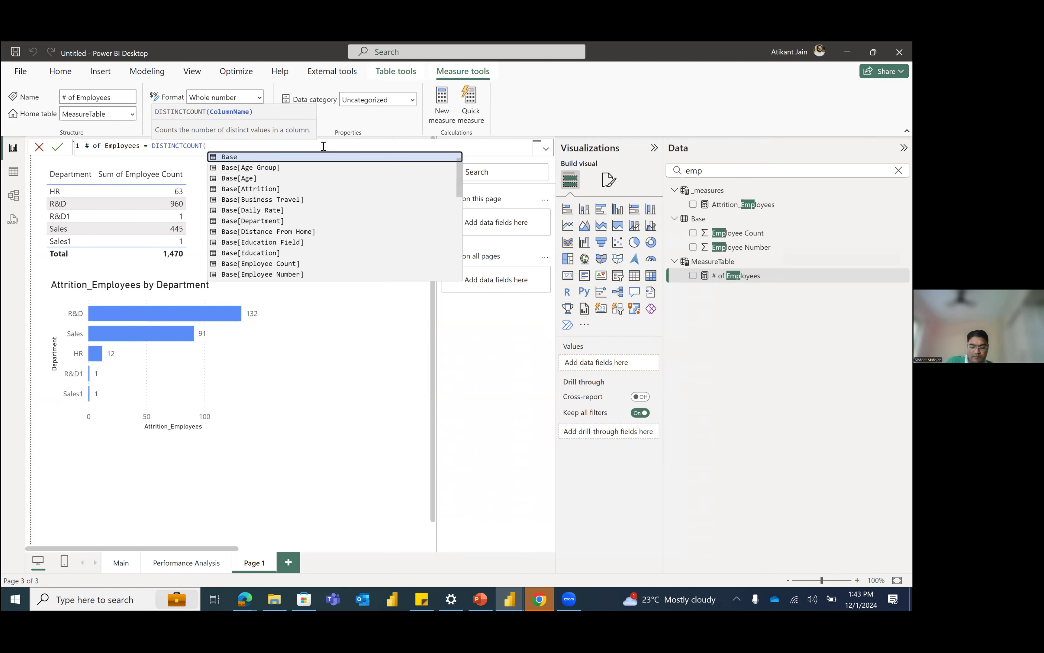
{"action": "type", "text": "Base"}
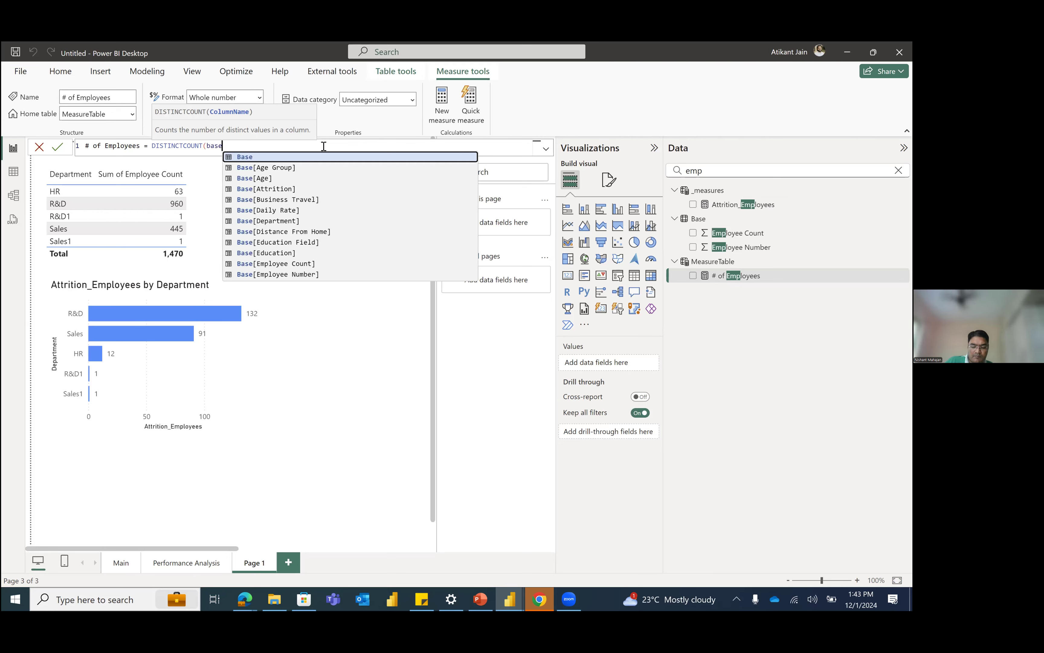
{"action": "type", "text": "["}
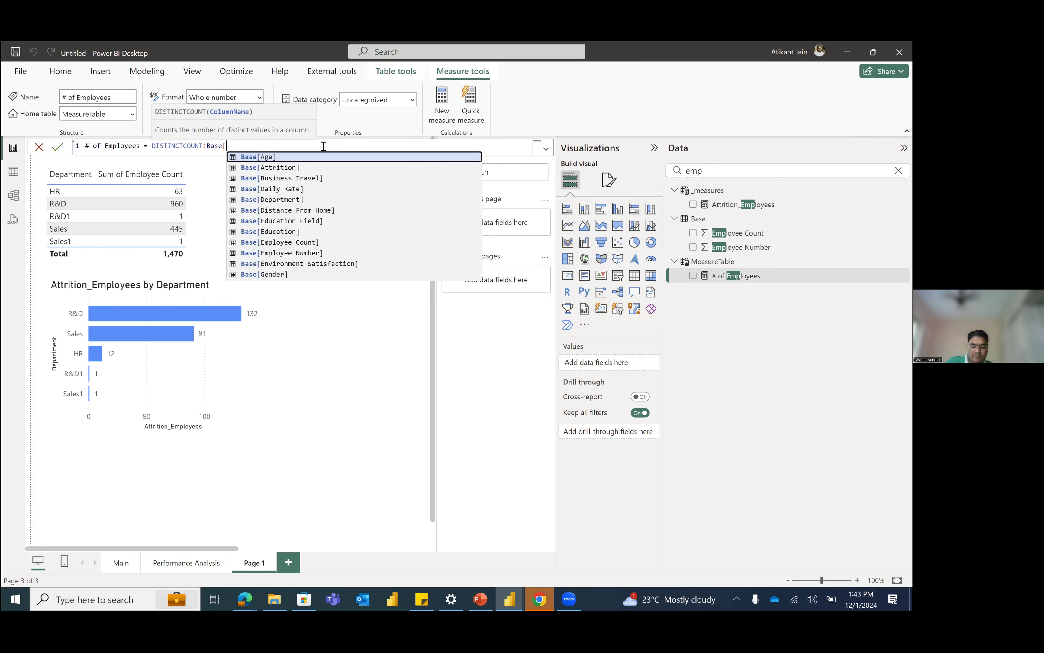
{"action": "type", "text": "emp"}
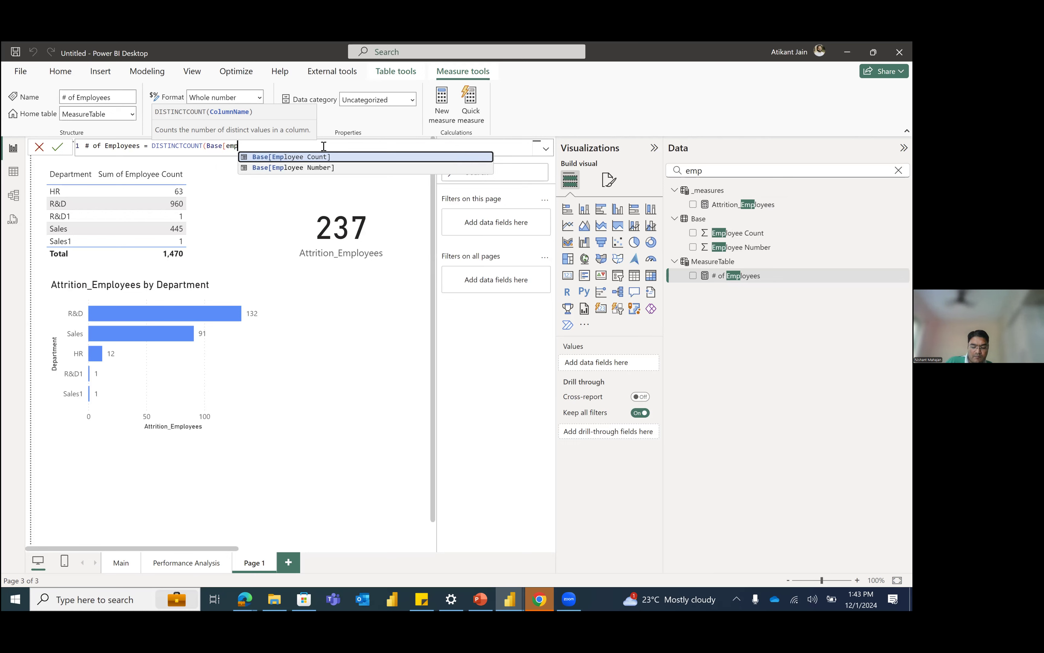
{"action": "key", "text": "Down"}
{"action": "key", "text": "Tab"}
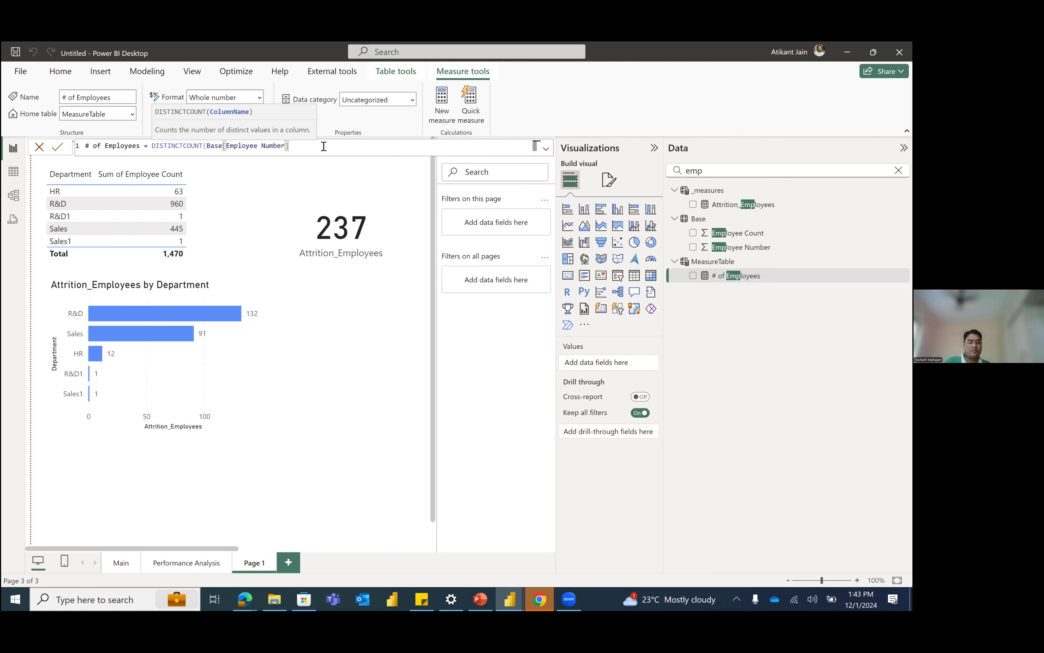
{"action": "type", "text": ")"}
{"action": "key", "text": "Return"}
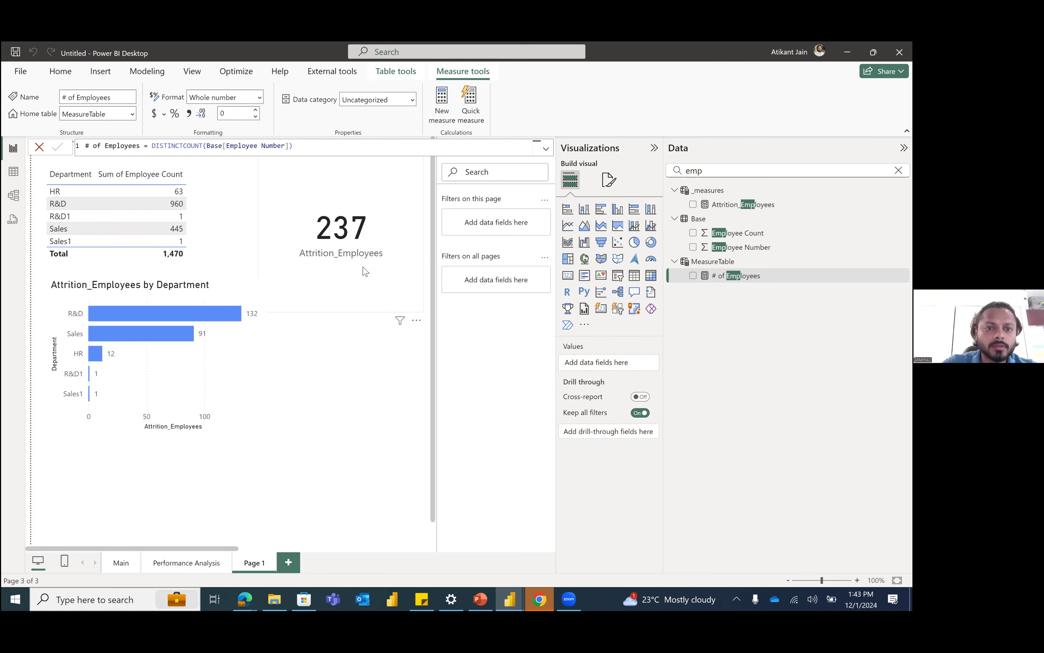
{"action": "left_click", "coordinate": [375, 340]}
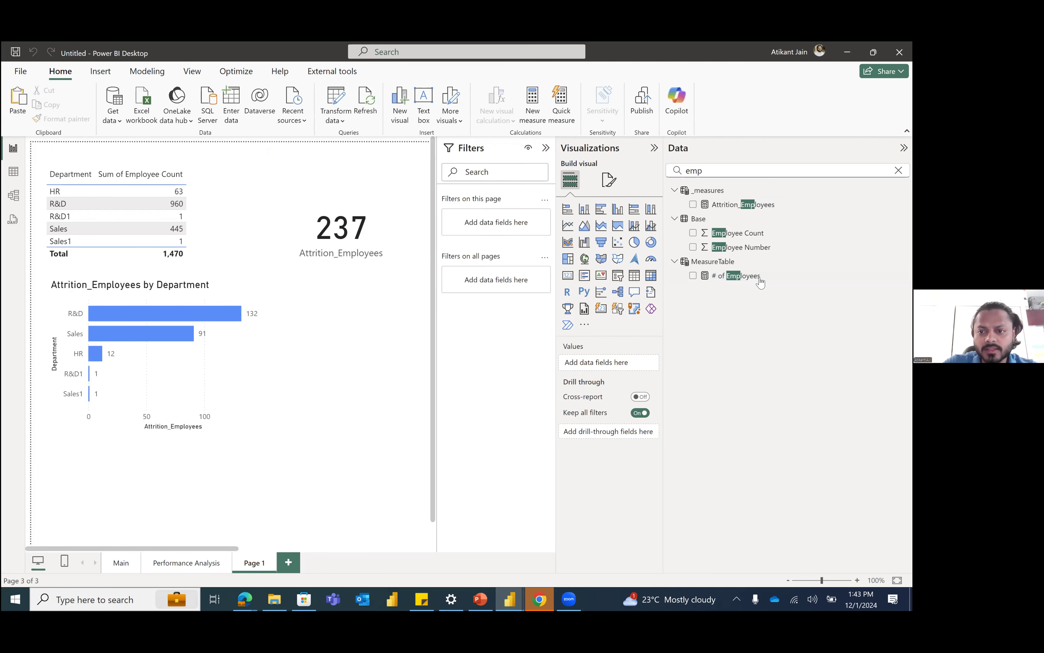
{"action": "left_click", "coordinate": [737, 276]}
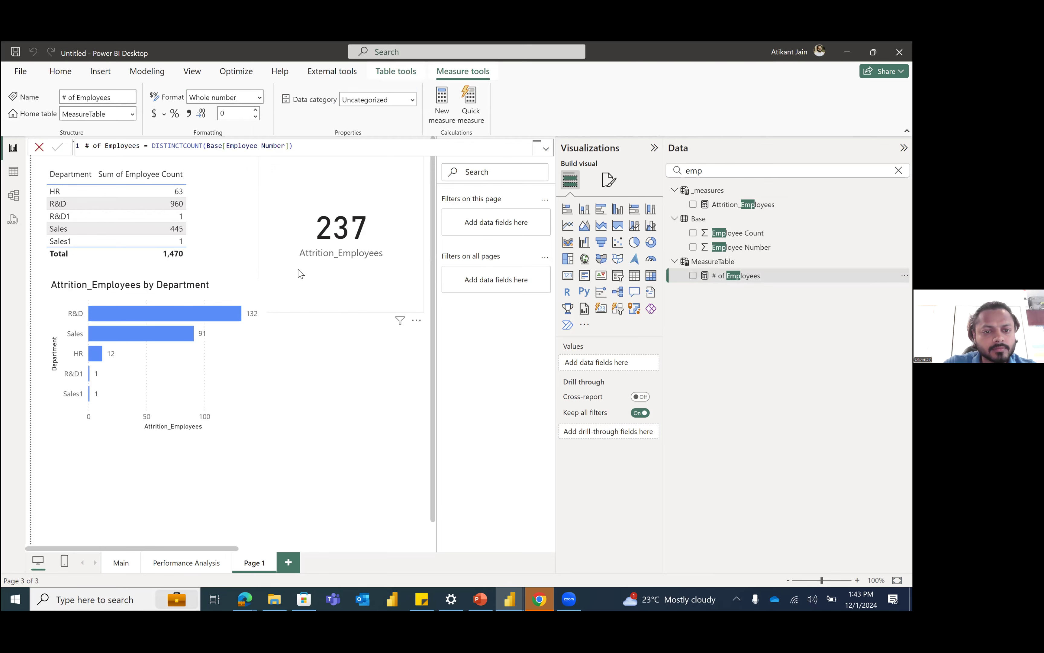
Step: Move the Attrition_Employees card up beside the department table and collapse the Filters and Visualizations panes to widen the canvas
{"action": "left_click", "coordinate": [271, 311]}
{"action": "left_click_drag", "start_coordinate": [259, 311], "coordinate": [290, 241]}
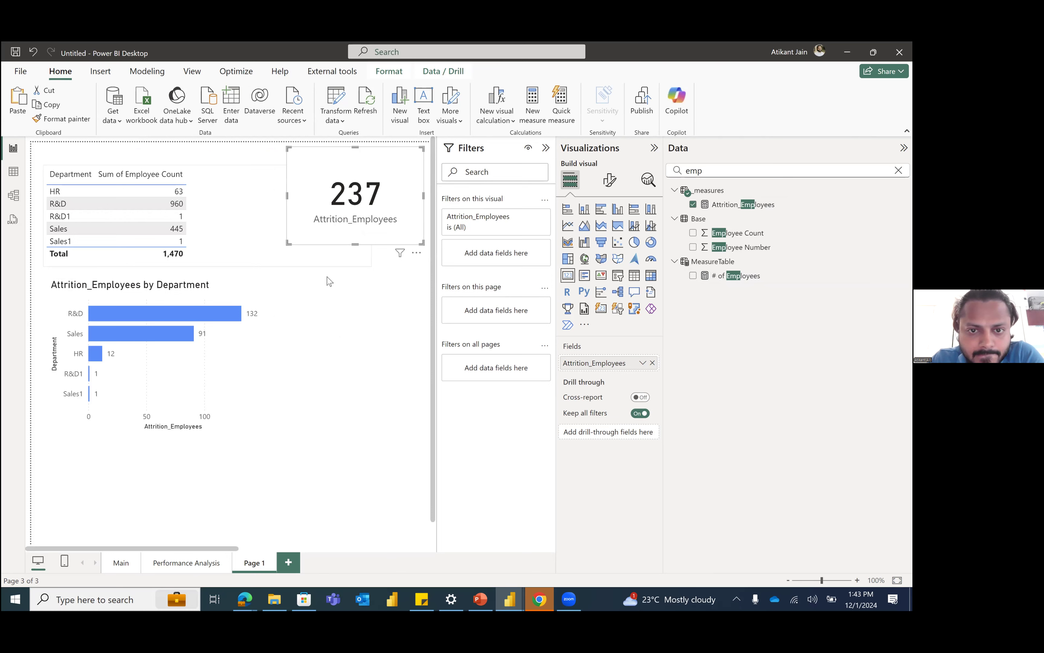
{"action": "left_click", "coordinate": [546, 147]}
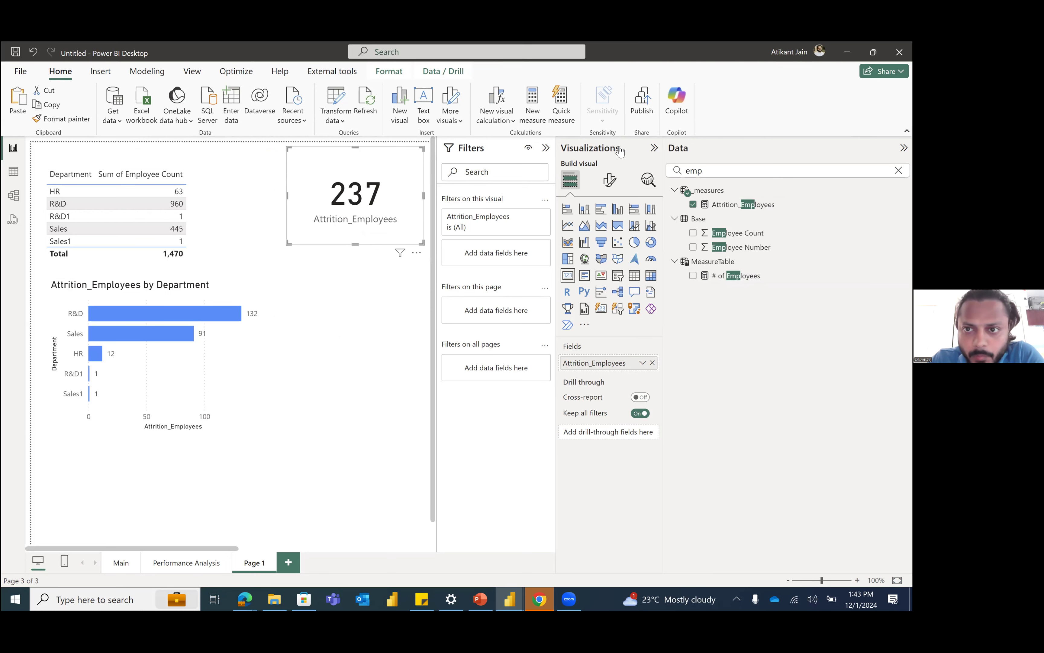
{"action": "left_click", "coordinate": [654, 148]}
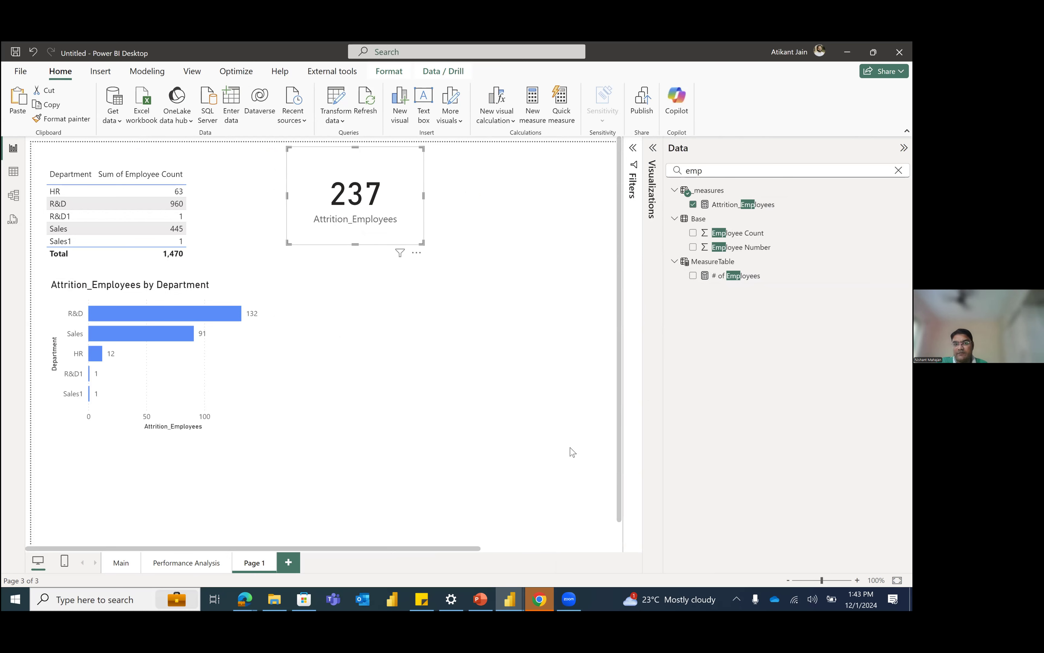
{"action": "left_click", "coordinate": [502, 502]}
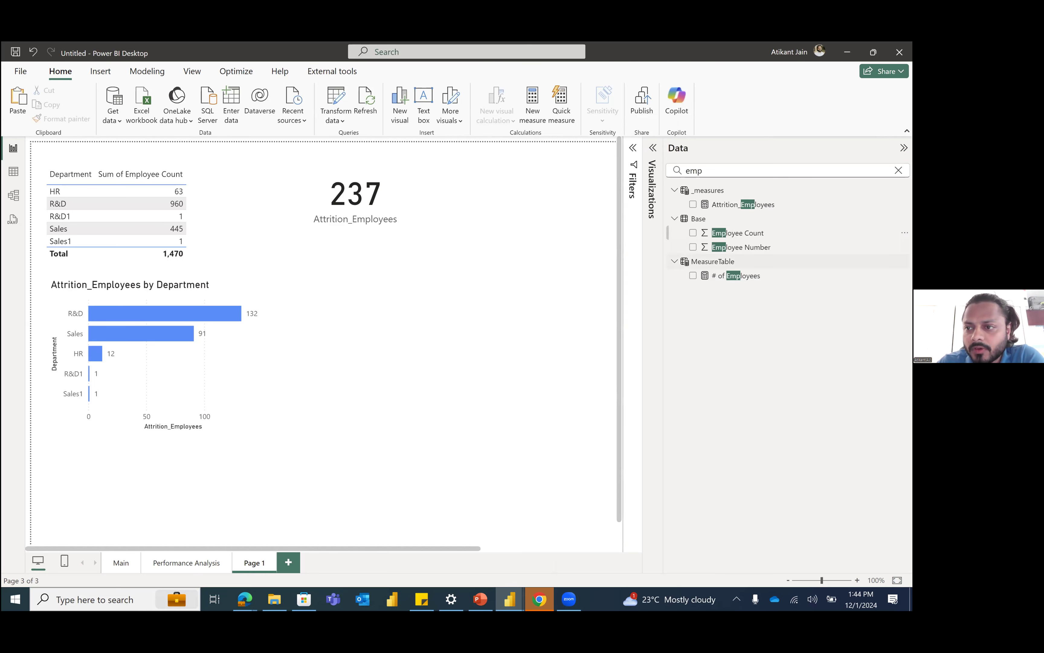
Step: Clear the data field search and review the Attrition_Employees measure's formula
{"action": "left_click", "coordinate": [898, 170]}
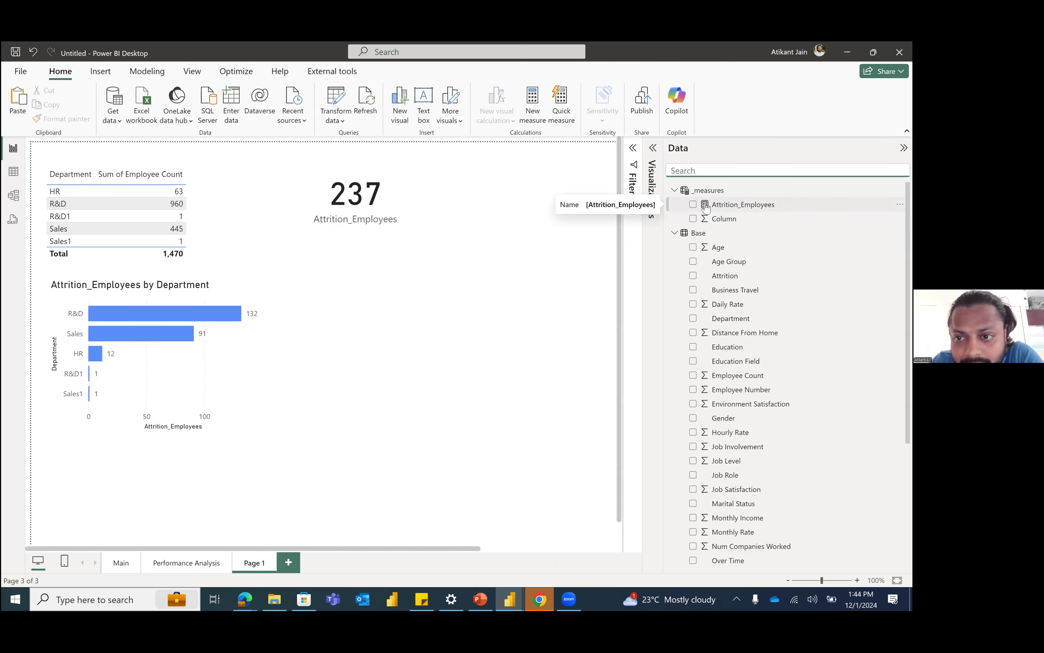
{"action": "left_click", "coordinate": [732, 207]}
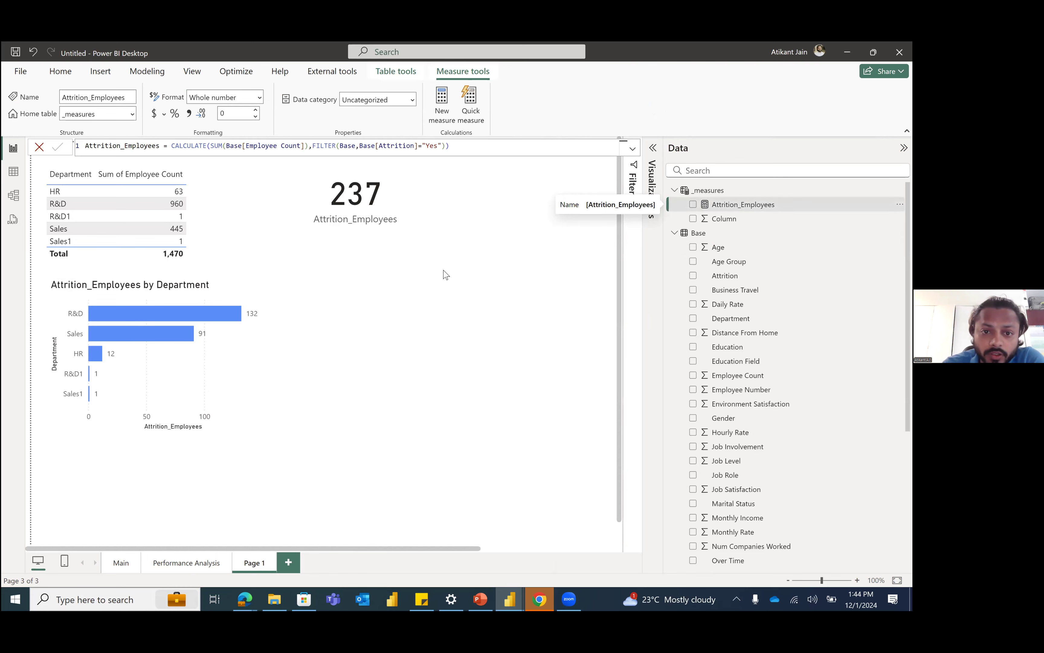
{"action": "left_click", "coordinate": [446, 279]}
Step: Reposition the Attrition_Employees card in the empty canvas area to the right of the department table
{"action": "left_click", "coordinate": [332, 240]}
{"action": "left_click_drag", "start_coordinate": [396, 243], "coordinate": [432, 239]}
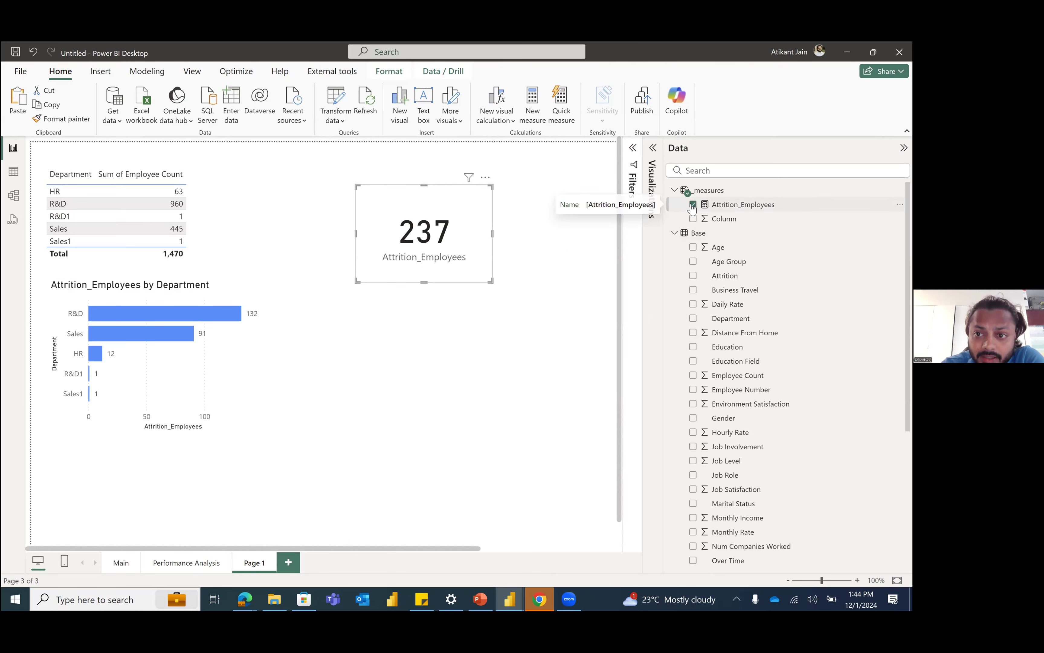
{"action": "left_click_drag", "start_coordinate": [418, 250], "coordinate": [448, 265]}
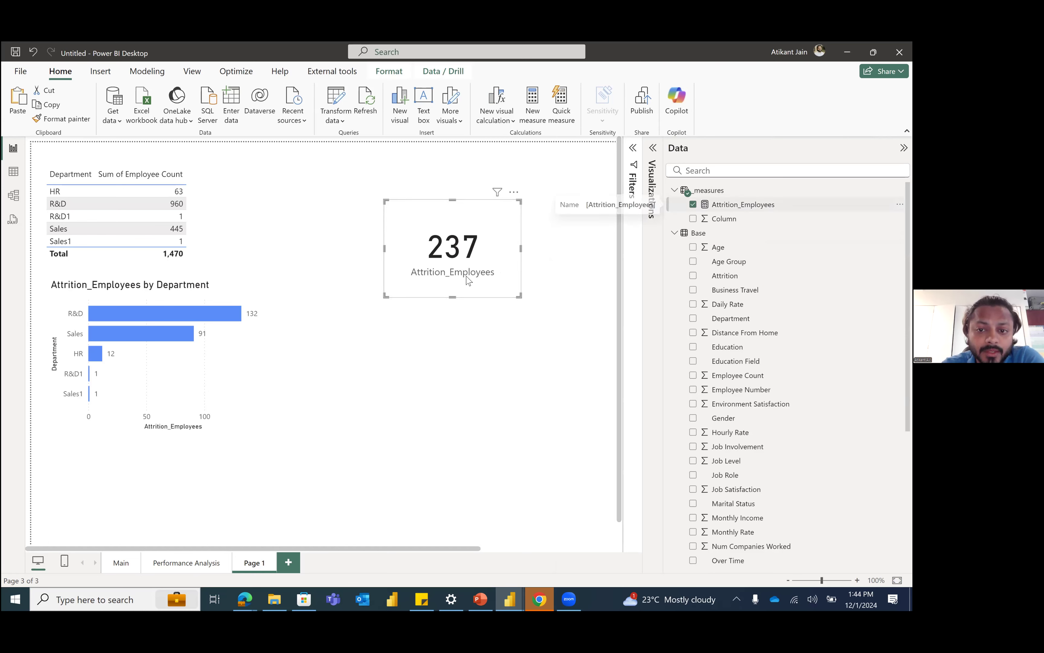
{"action": "left_click", "coordinate": [466, 310]}
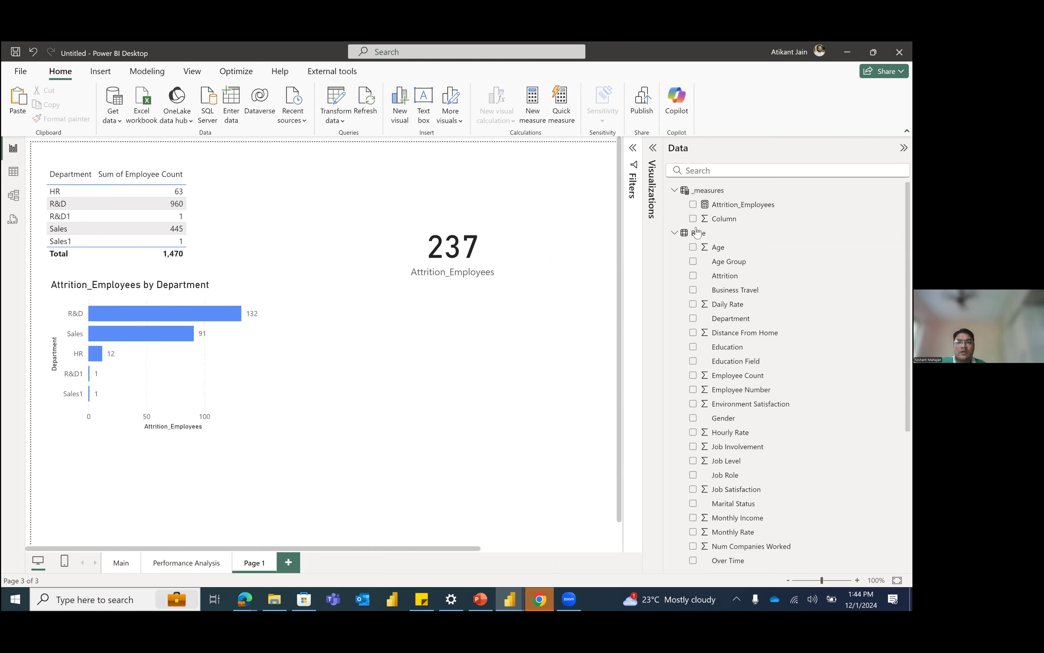
{"action": "left_click", "coordinate": [693, 204]}
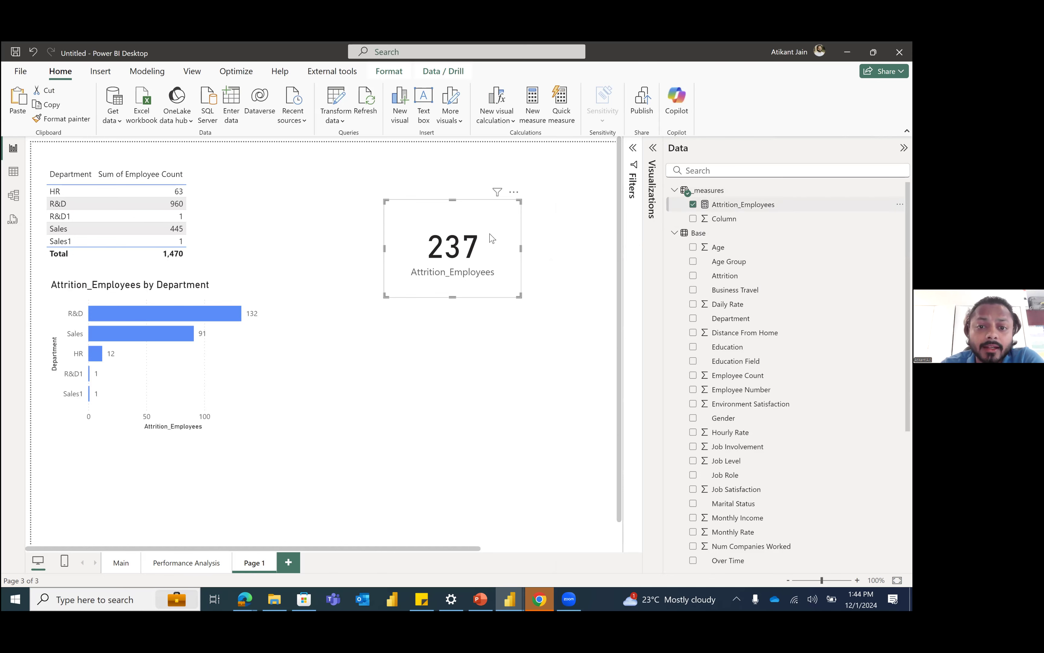
{"action": "left_click_drag", "start_coordinate": [481, 233], "coordinate": [458, 230]}
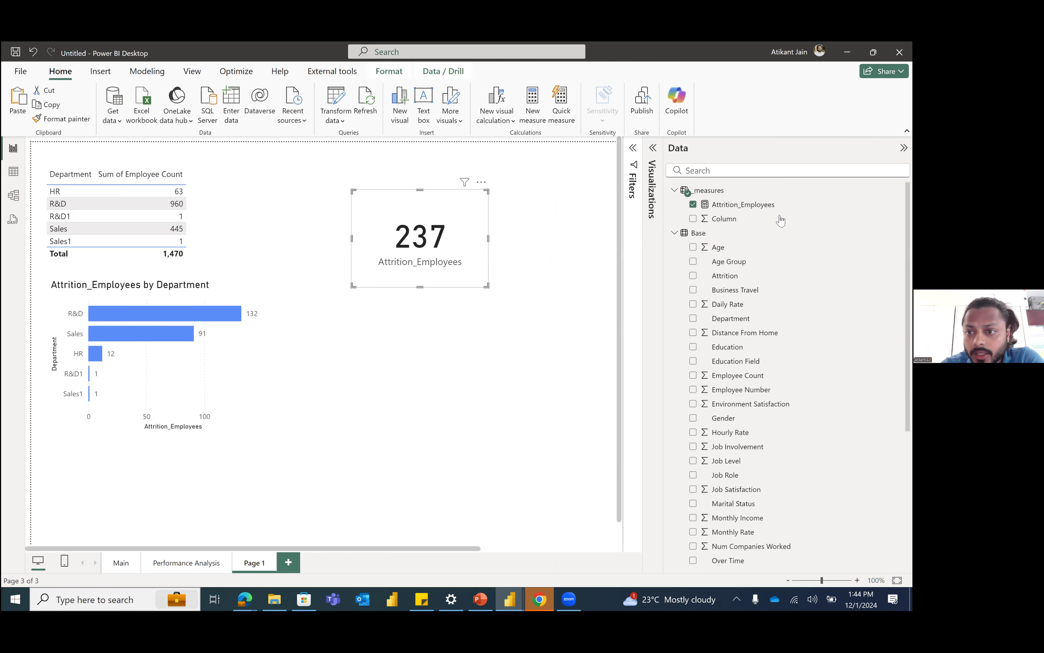
Step: Delete the Attrition_Employees measure from the model and confirm the deletion
{"action": "left_click", "coordinate": [743, 204]}
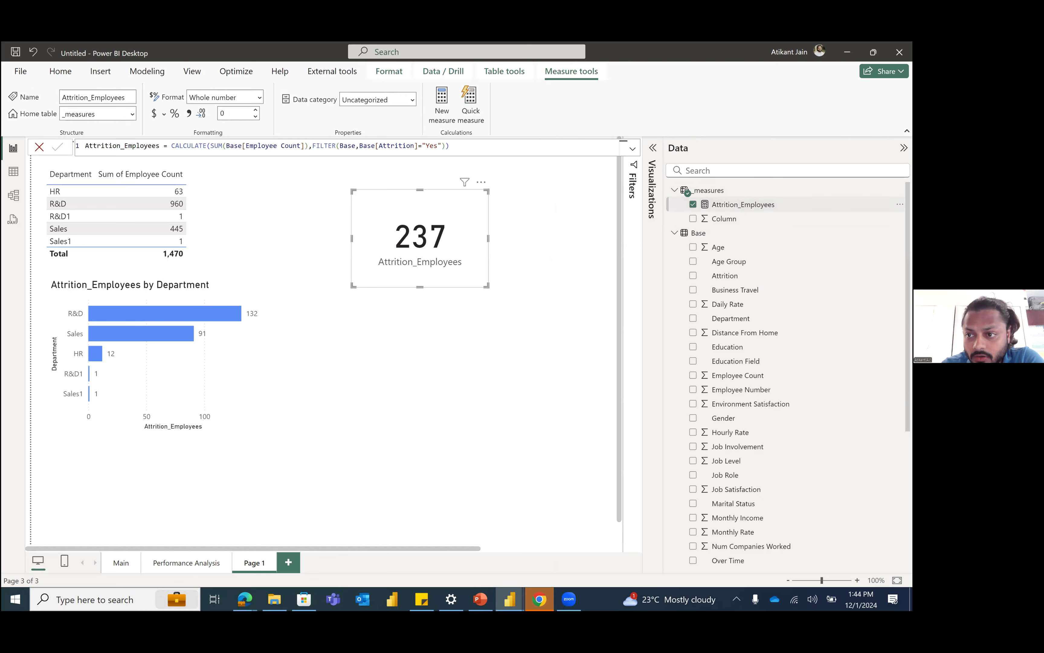
{"action": "left_click", "coordinate": [900, 205]}
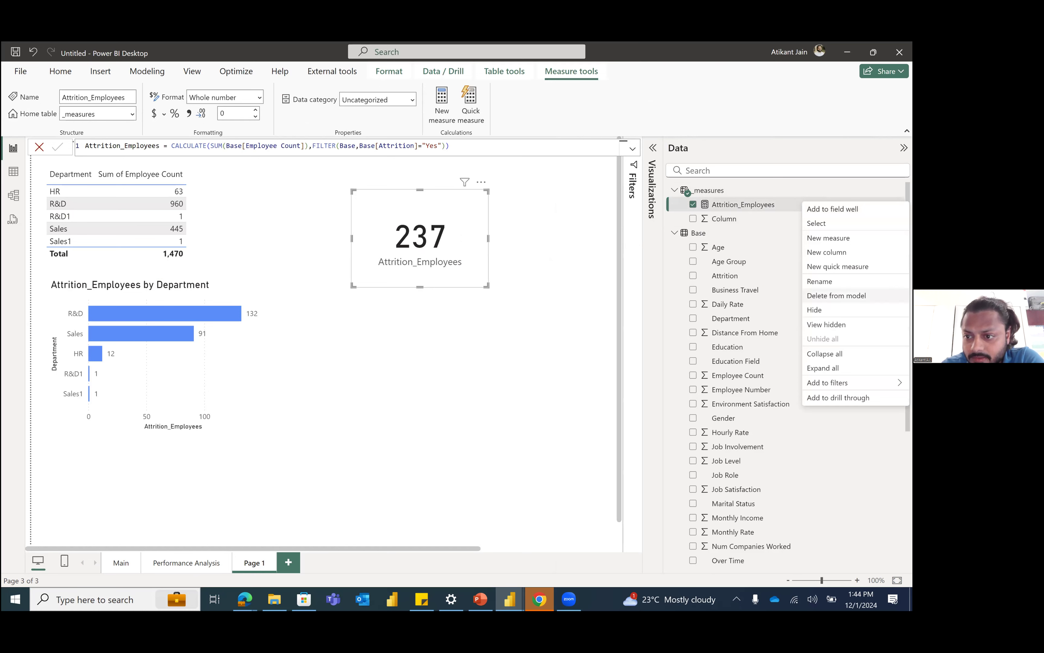
{"action": "left_click", "coordinate": [836, 295]}
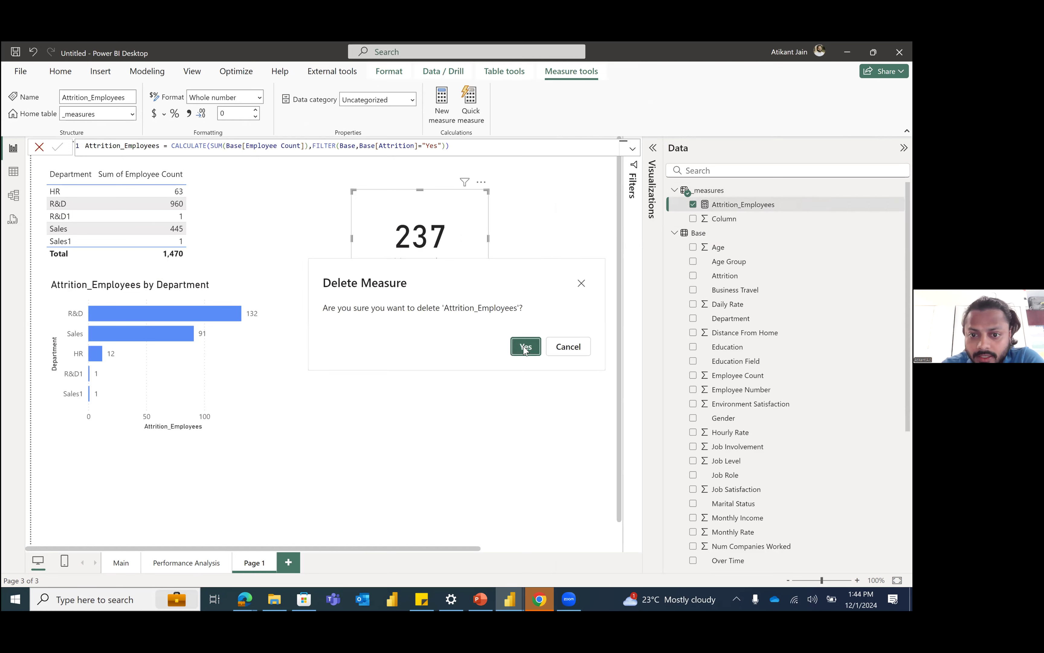
{"action": "left_click", "coordinate": [526, 347]}
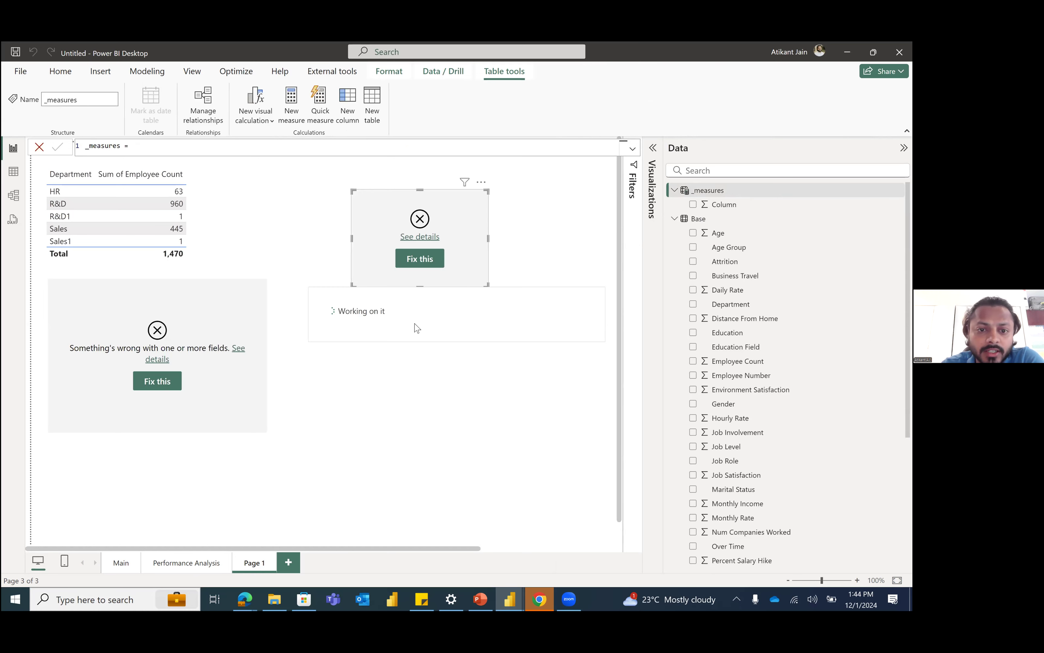
Step: Inspect the broken attrition by department chart in focus mode and return to the report page
{"action": "left_click", "coordinate": [227, 312]}
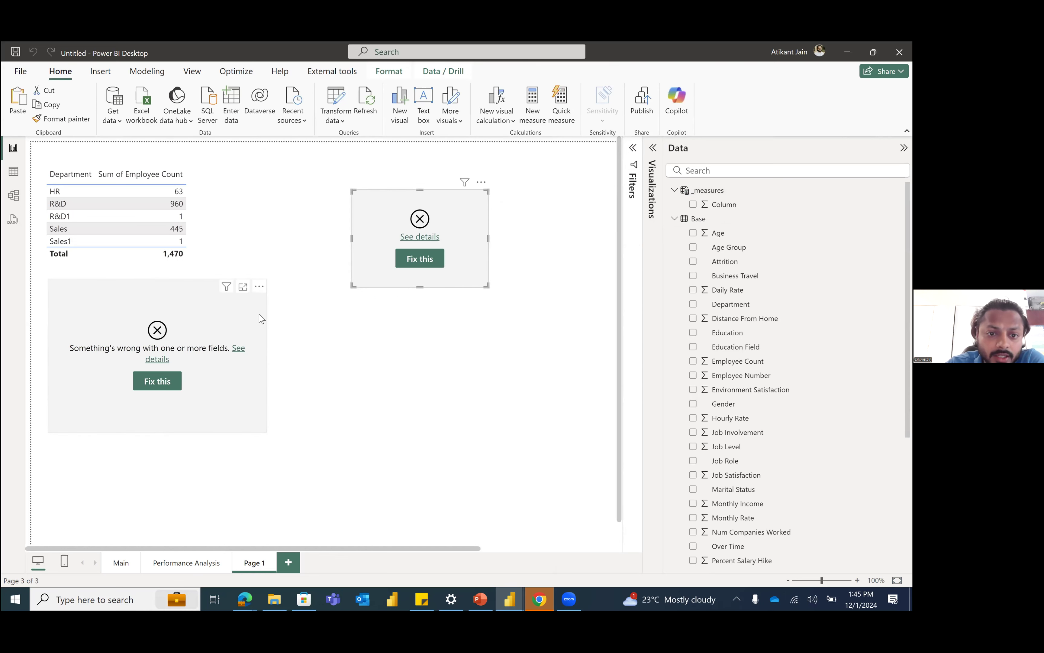
{"action": "left_click_drag", "start_coordinate": [259, 317], "coordinate": [262, 318]}
{"action": "left_click", "coordinate": [432, 276]}
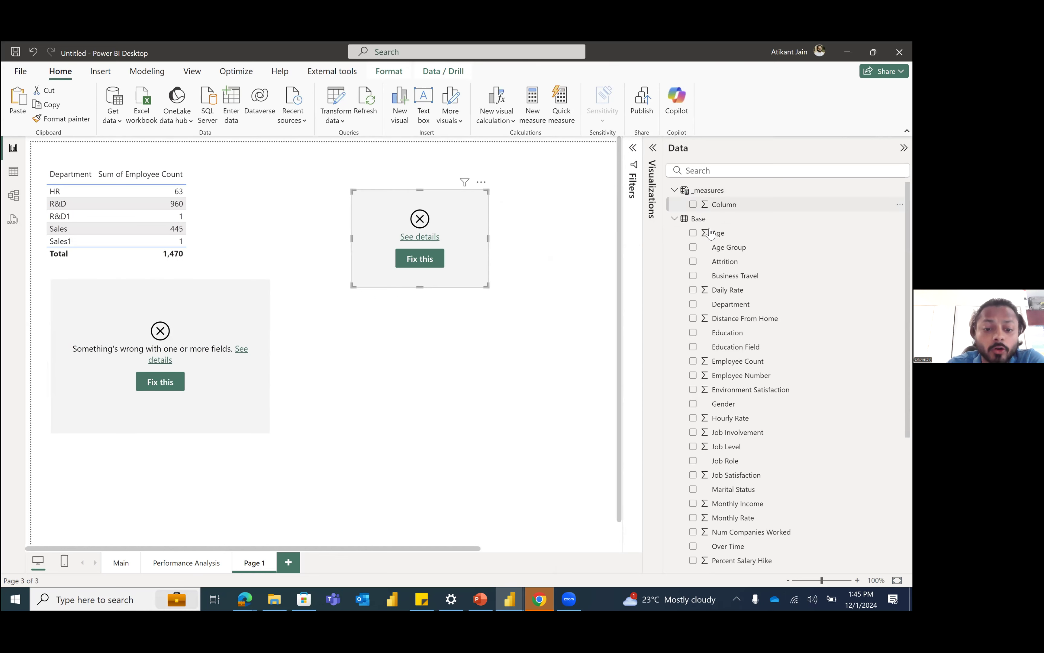
{"action": "left_click", "coordinate": [248, 290]}
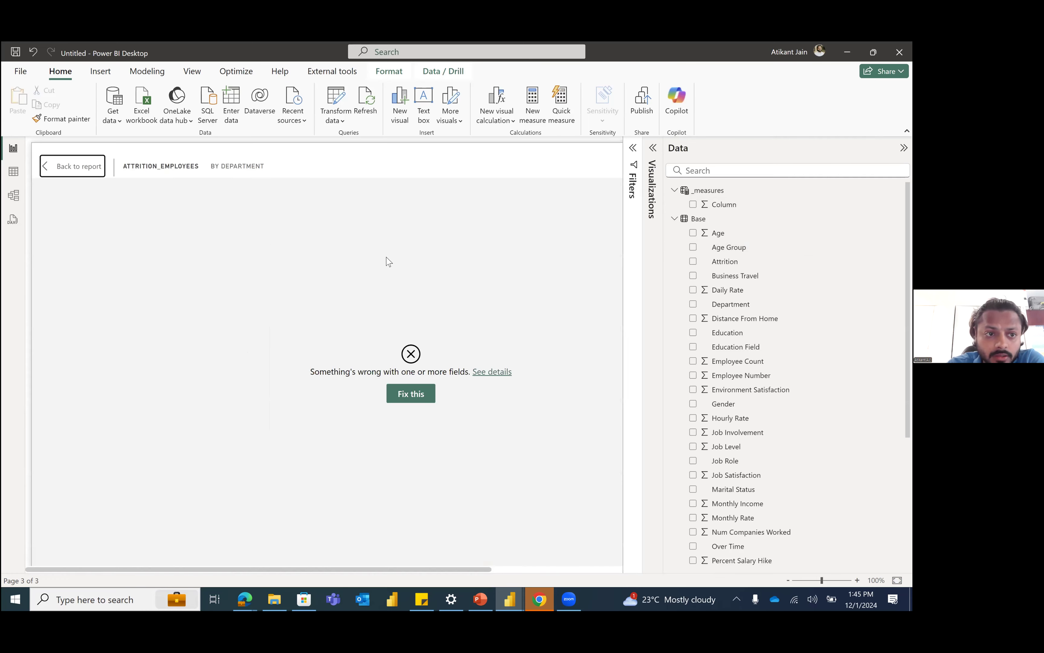
{"action": "key", "text": "Escape"}
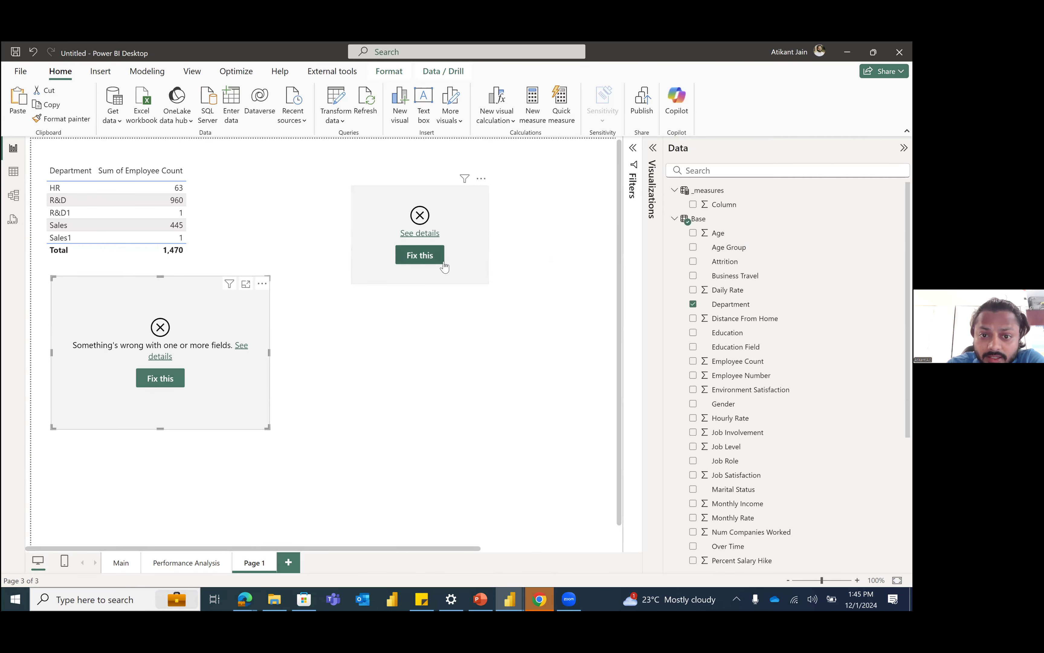
Step: Fix the broken card by removing its missing field, and enlarge and reposition the empty visual beside the department table
{"action": "left_click", "coordinate": [452, 278]}
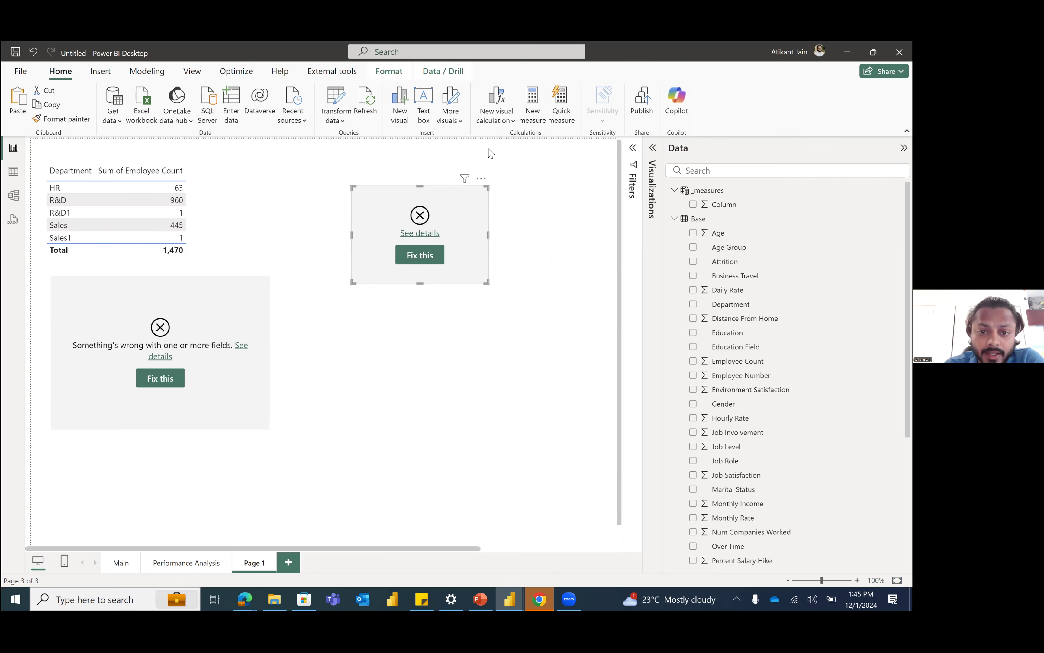
{"action": "left_click", "coordinate": [427, 256]}
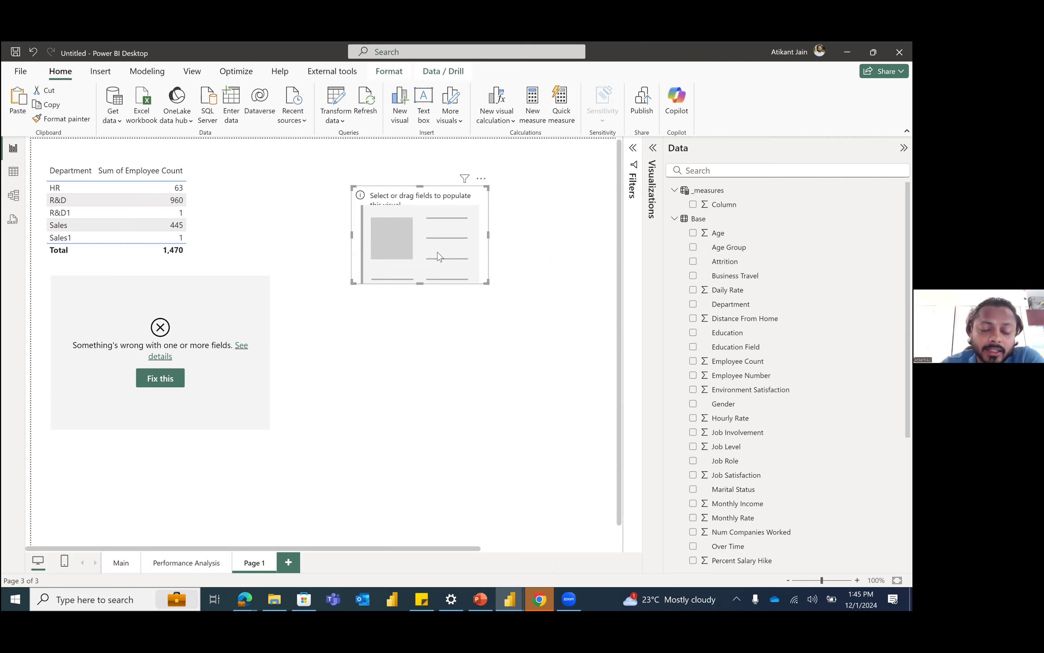
{"action": "left_click_drag", "start_coordinate": [427, 248], "coordinate": [374, 224]}
{"action": "left_click_drag", "start_coordinate": [435, 257], "coordinate": [484, 283]}
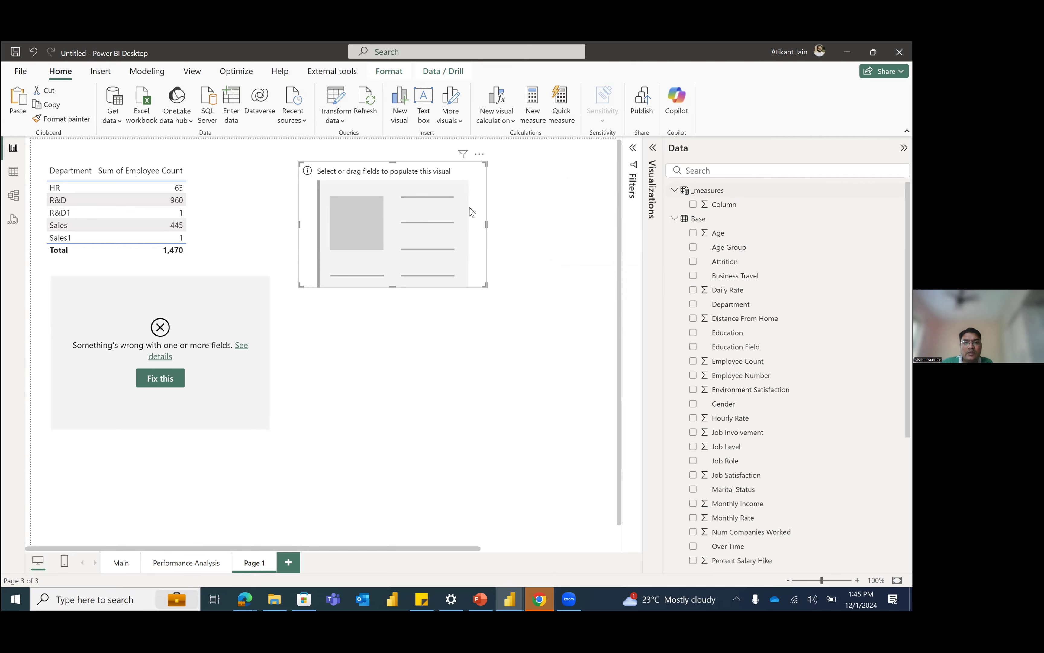
{"action": "left_click_drag", "start_coordinate": [461, 225], "coordinate": [499, 212]}
Step: Reopen the visual-building options for the empty card and display the Base table's rows in table view
{"action": "left_click", "coordinate": [652, 254]}
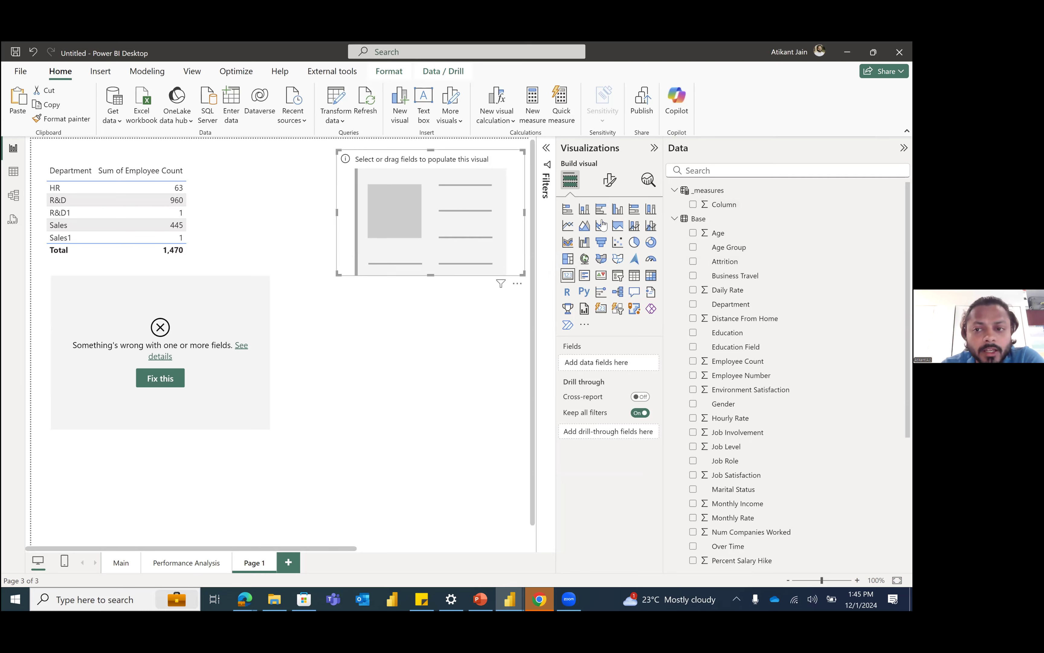
{"action": "left_click", "coordinate": [384, 309]}
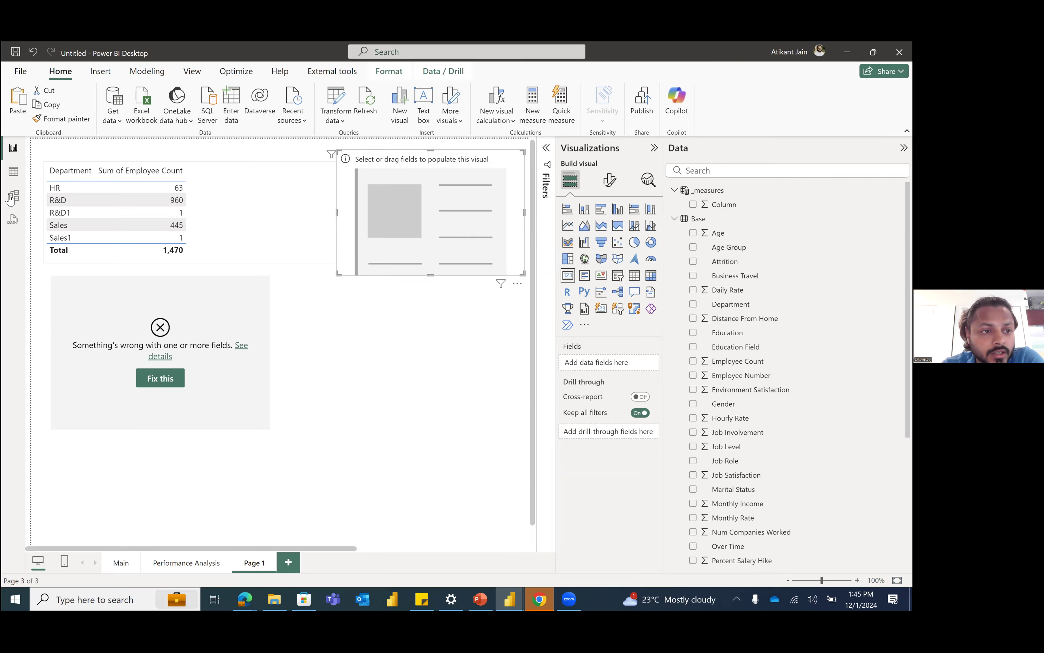
{"action": "left_click", "coordinate": [11, 178]}
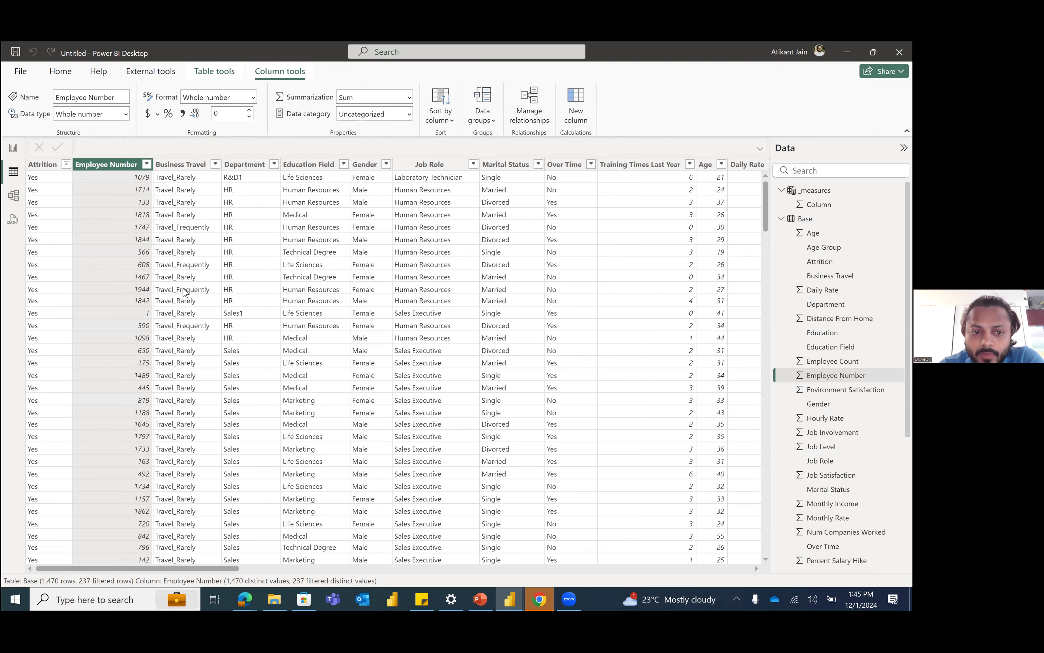
Step: Return to the report page, select the department table, search the fields for "emp" and inspect the Employee Count column's aggregation options
{"action": "left_click", "coordinate": [13, 149]}
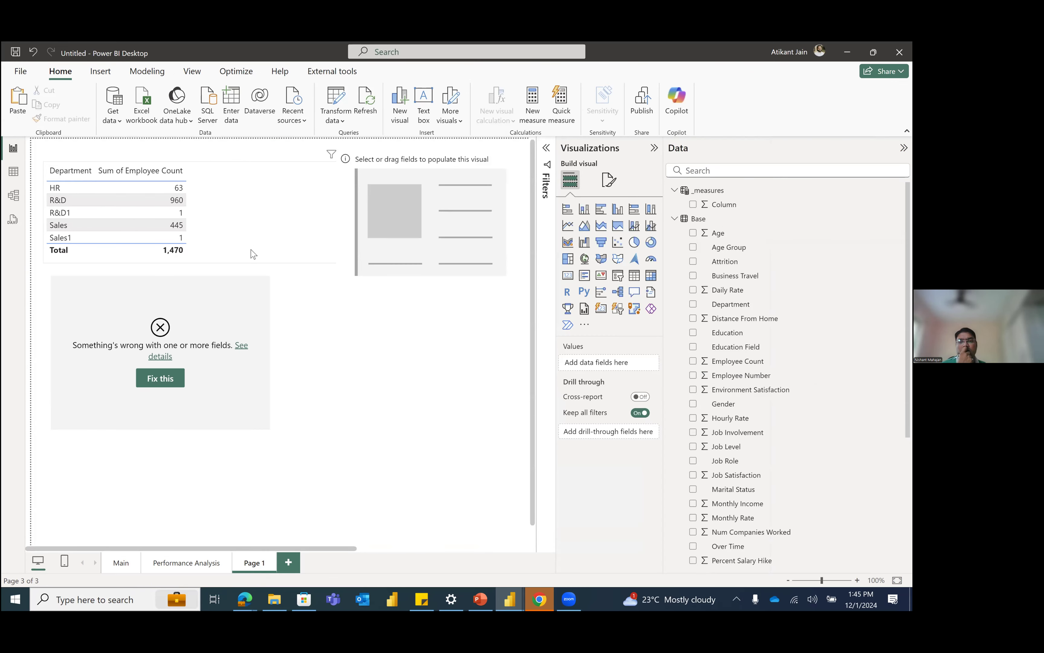
{"action": "left_click", "coordinate": [252, 253]}
{"action": "left_click", "coordinate": [724, 172]}
{"action": "type", "text": "emp"}
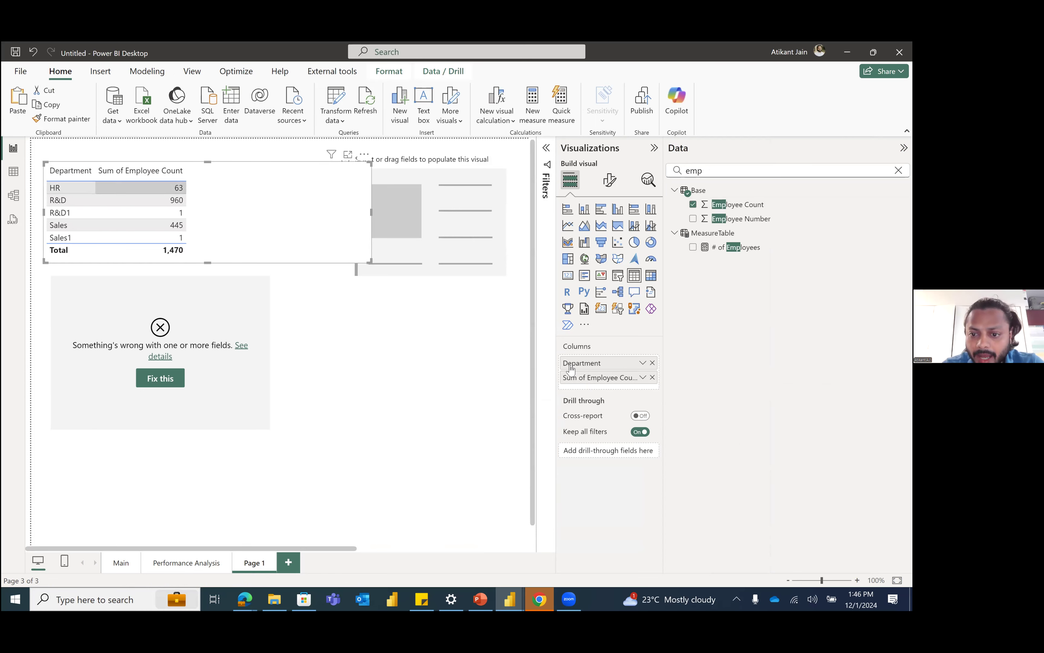
{"action": "left_click", "coordinate": [643, 378]}
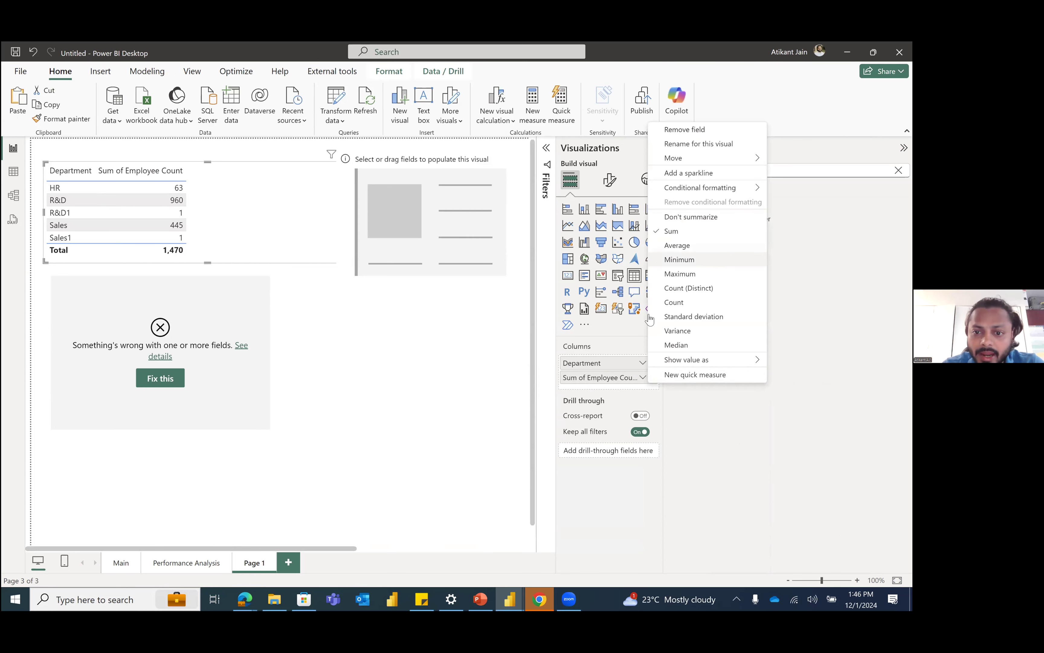
{"action": "left_click", "coordinate": [358, 265]}
{"action": "scroll", "coordinate": [357, 266], "scroll_direction": "down", "scroll_amount": 1}
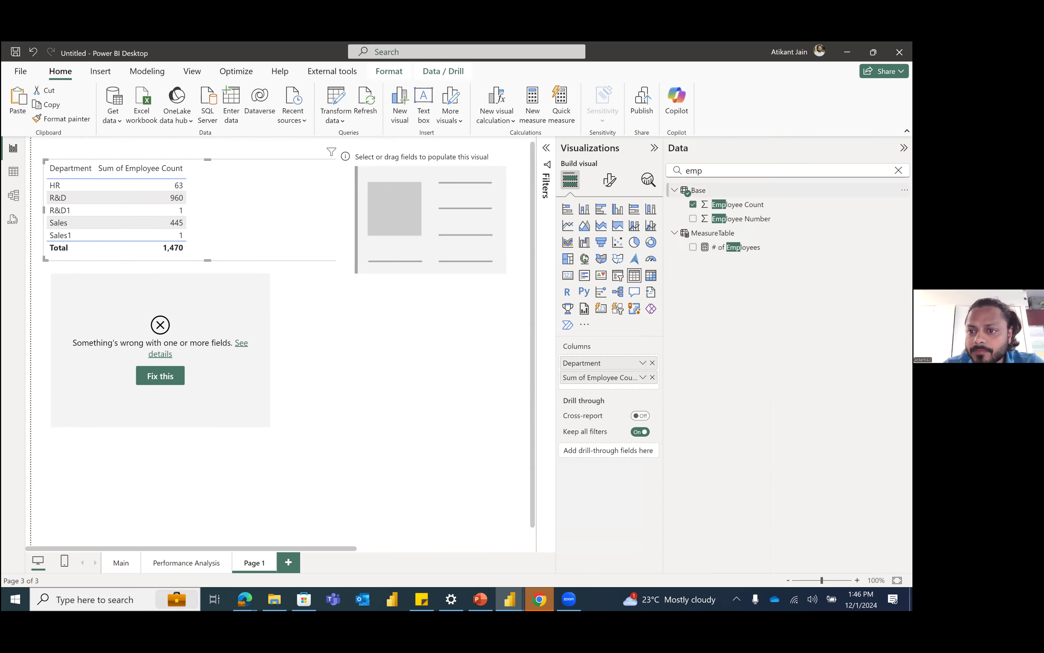
Step: Create a measure HR_Employees in the Base table, beginning its formula with CALCULATE([# of Employees], as the expression
{"action": "left_click", "coordinate": [905, 190]}
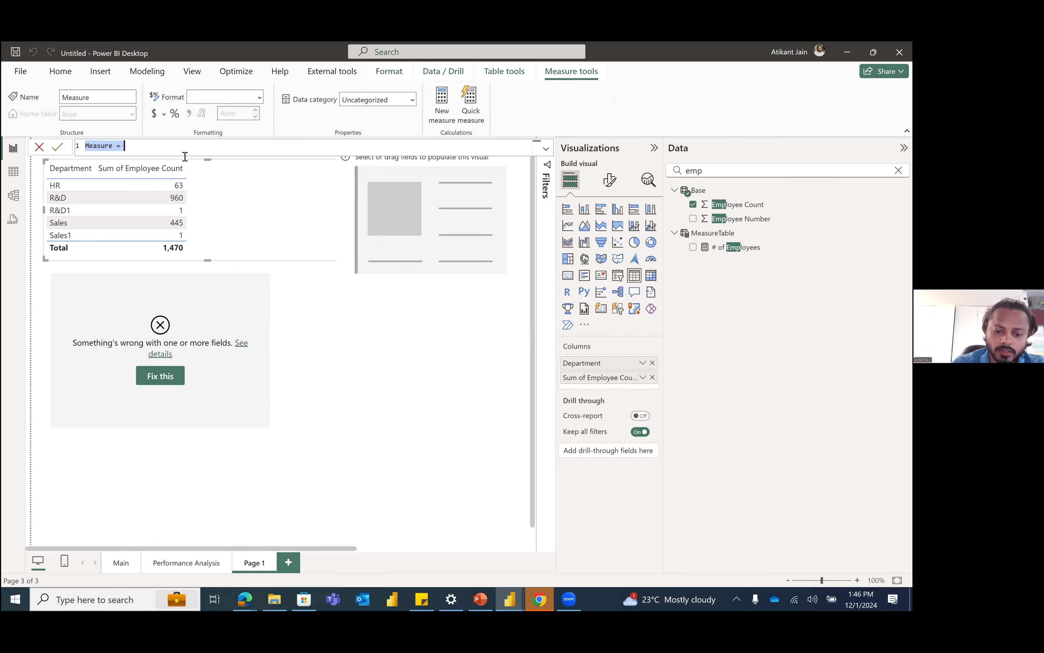
{"action": "type", "text": "E"}
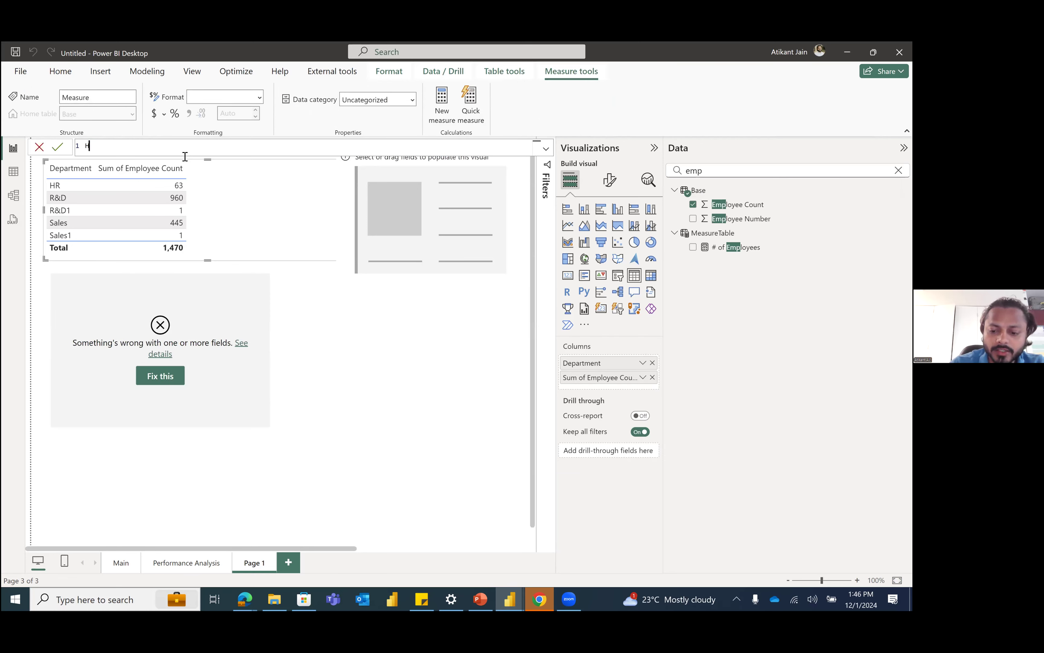
{"action": "type", "text": "R_Employees"}
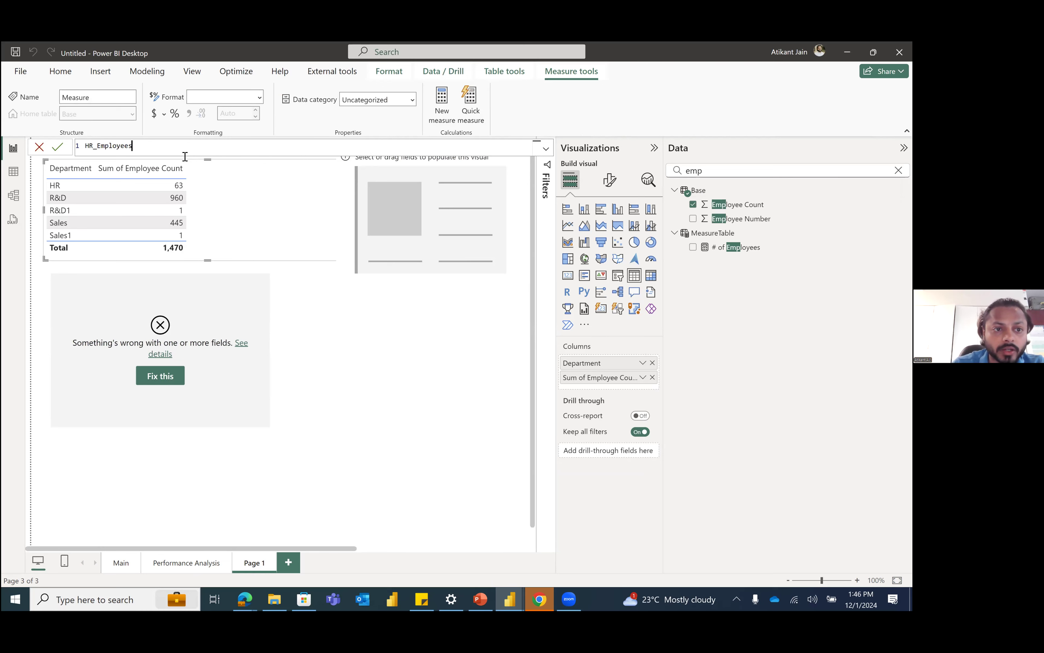
{"action": "type", "text": " = CALCULATE("}
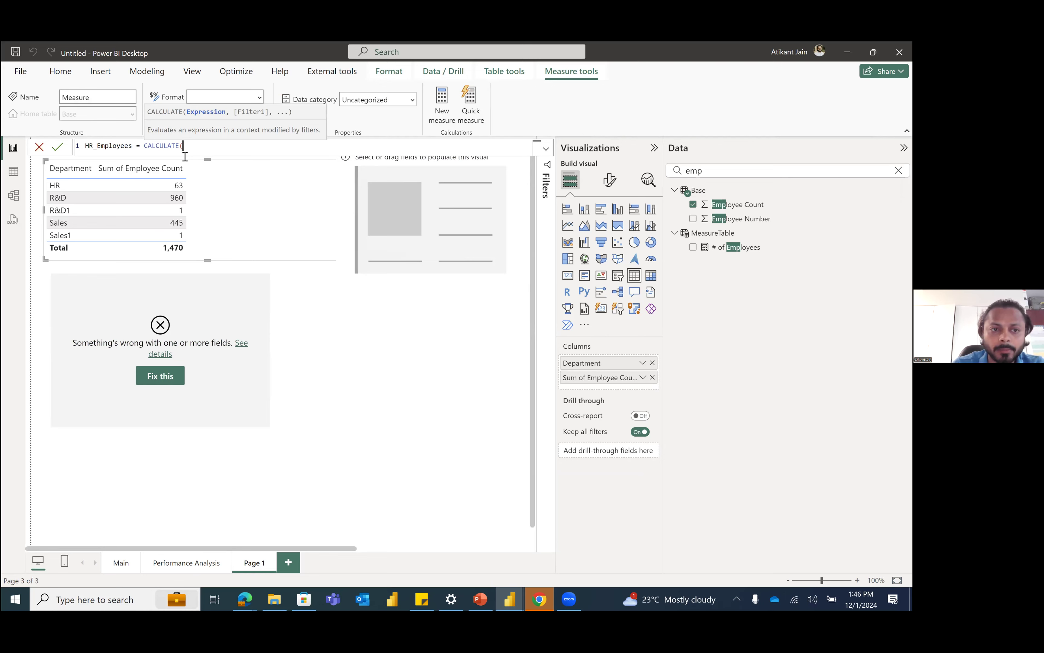
{"action": "type", "text": "empl"}
{"action": "key", "text": "Tab"}
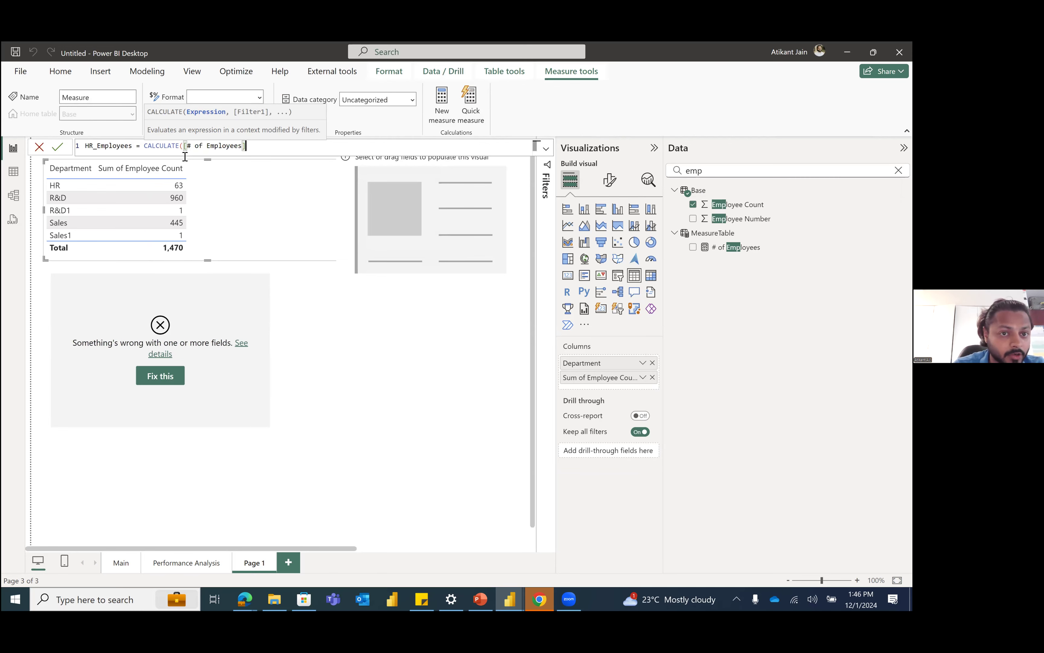
{"action": "type", "text": ","}
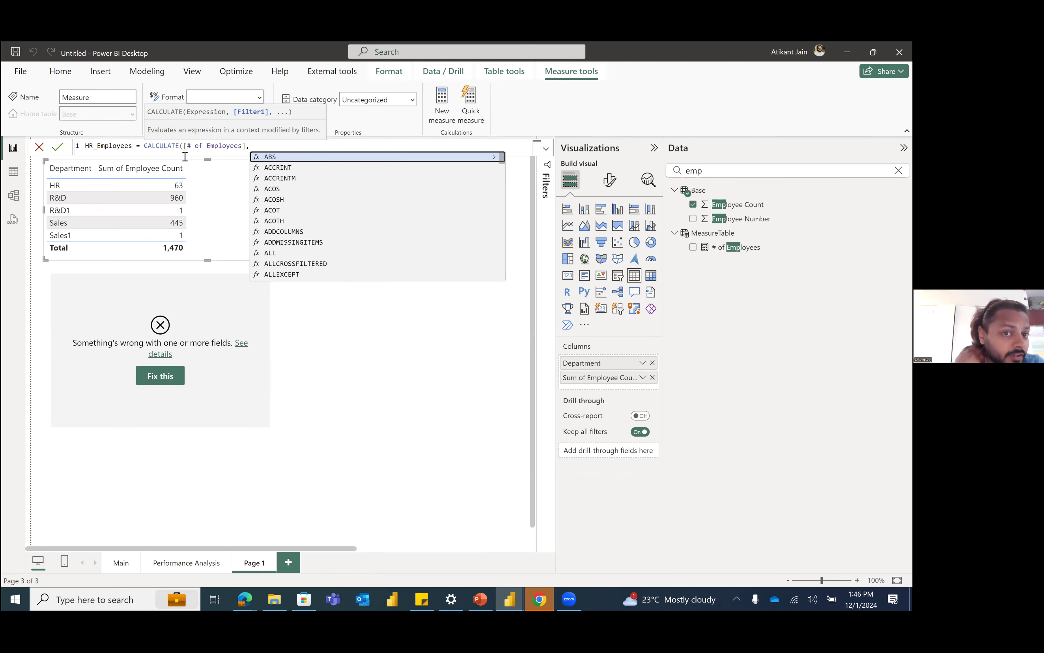
{"action": "type", "text": "FILTER("}
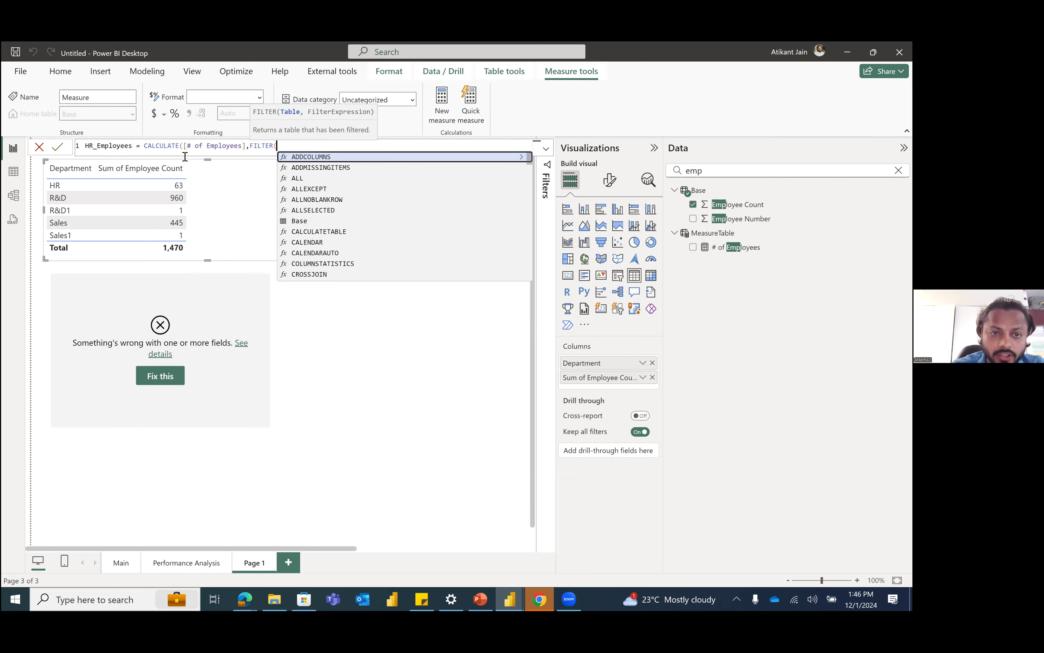
{"action": "type", "text": "Ba"}
Step: Complete the HR_Employees formula with FILTER(Base,Base[Department]="HR")) and commit the measure
{"action": "key", "text": "Tab"}
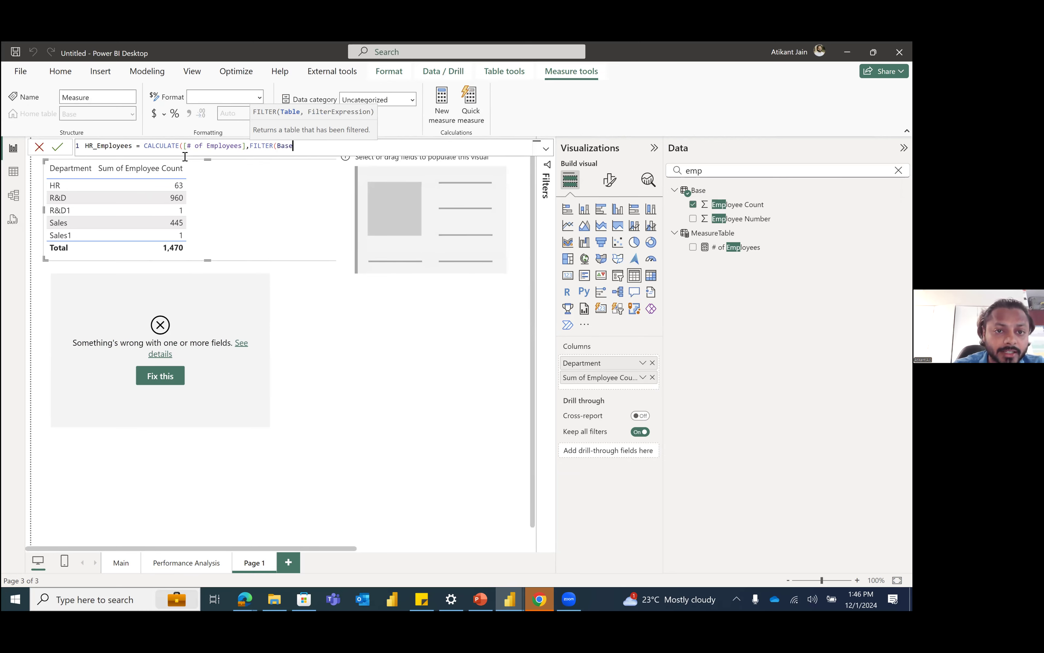
{"action": "type", "text": ","}
{"action": "type", "text": "Base[Department]"}
{"action": "key", "text": "Tab"}
{"action": "type", "text": "="}
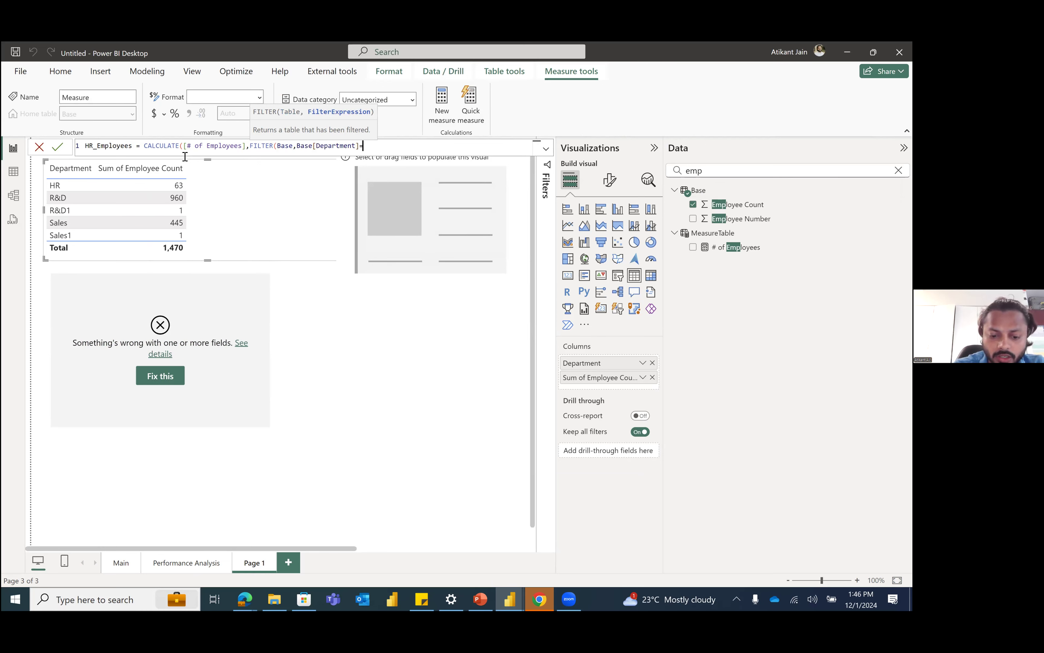
{"action": "type", "text": "\"HR\")"}
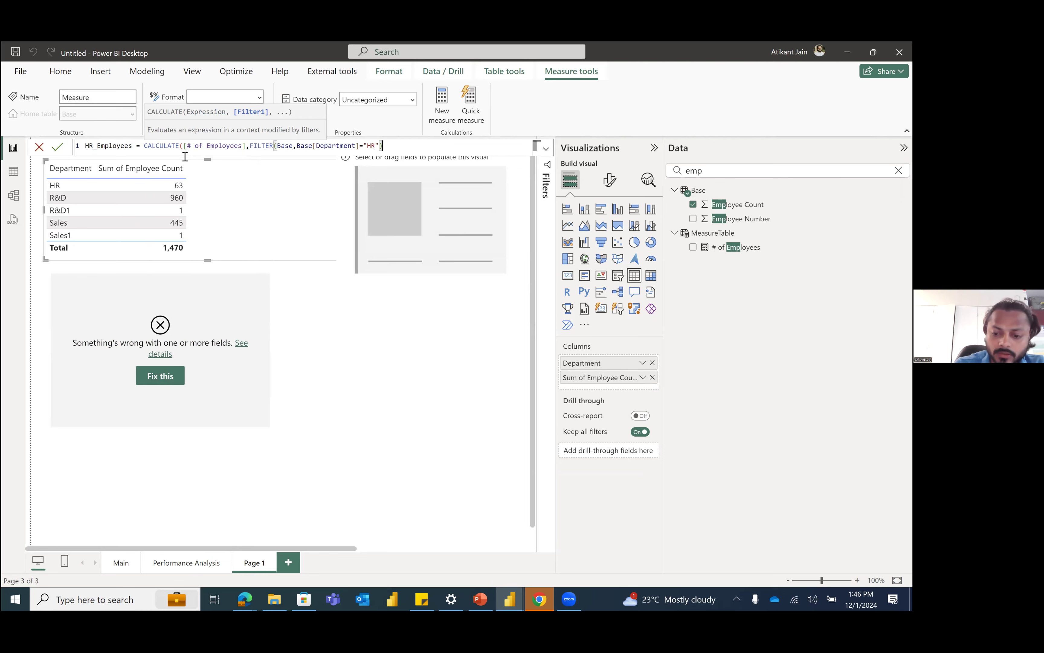
{"action": "type", "text": ")"}
{"action": "key", "text": "Return"}
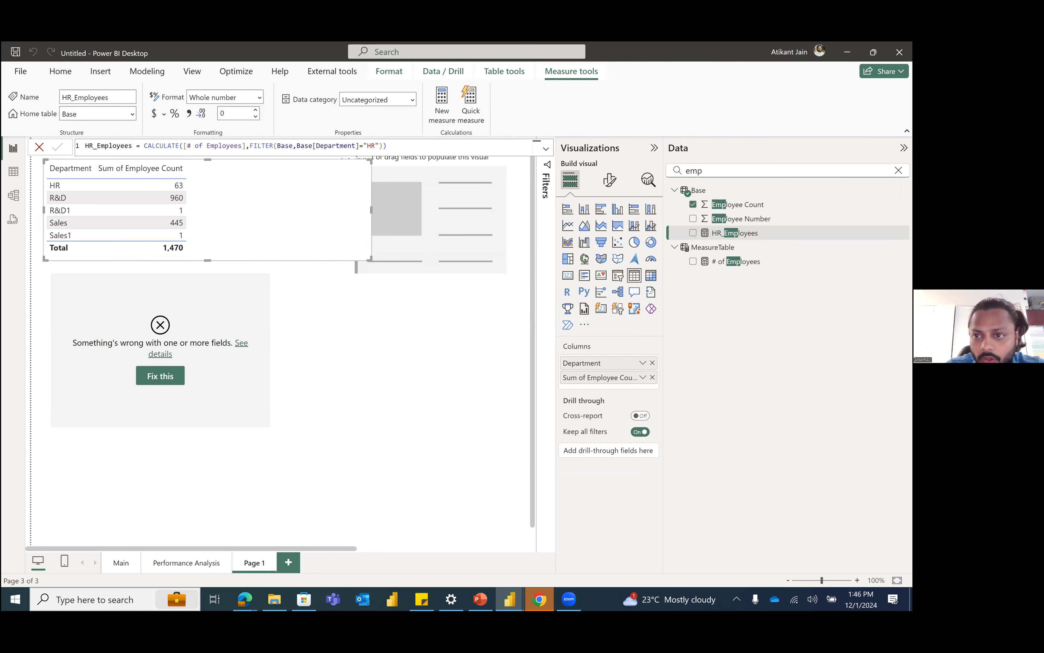
Step: Add the HR_Employees measure to the department table as the column after Sum of Employee Count
{"action": "left_click_drag", "start_coordinate": [747, 236], "coordinate": [635, 382]}
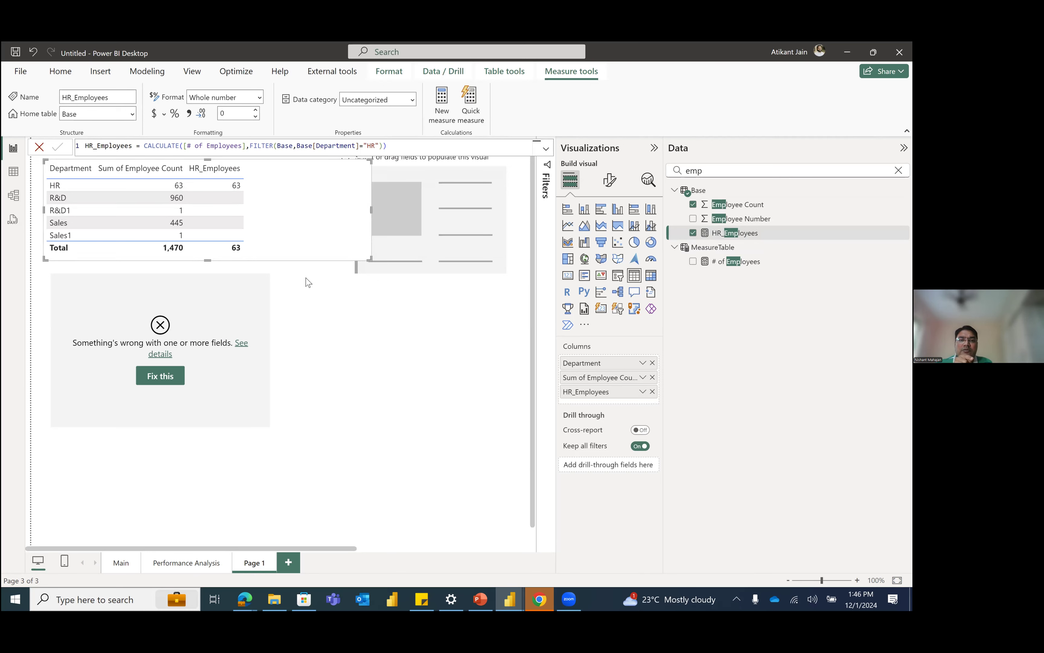
{"action": "left_click", "coordinate": [304, 264]}
{"action": "left_click", "coordinate": [303, 263]}
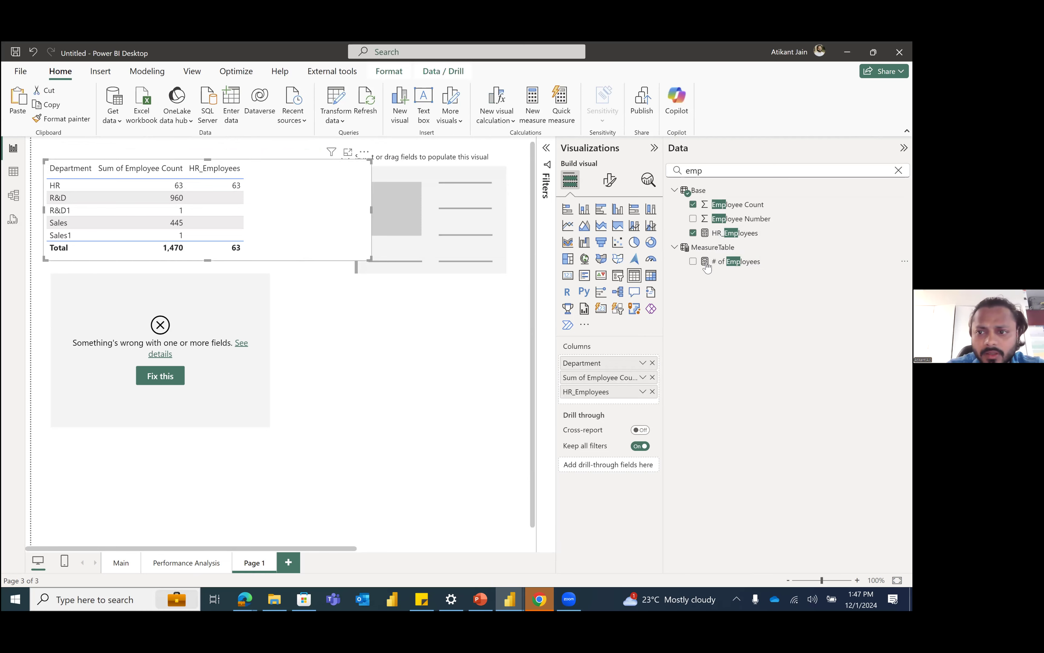
Step: Rename the # of Employees measure in MeasureTable to Number of Employees
{"action": "left_click", "coordinate": [719, 264]}
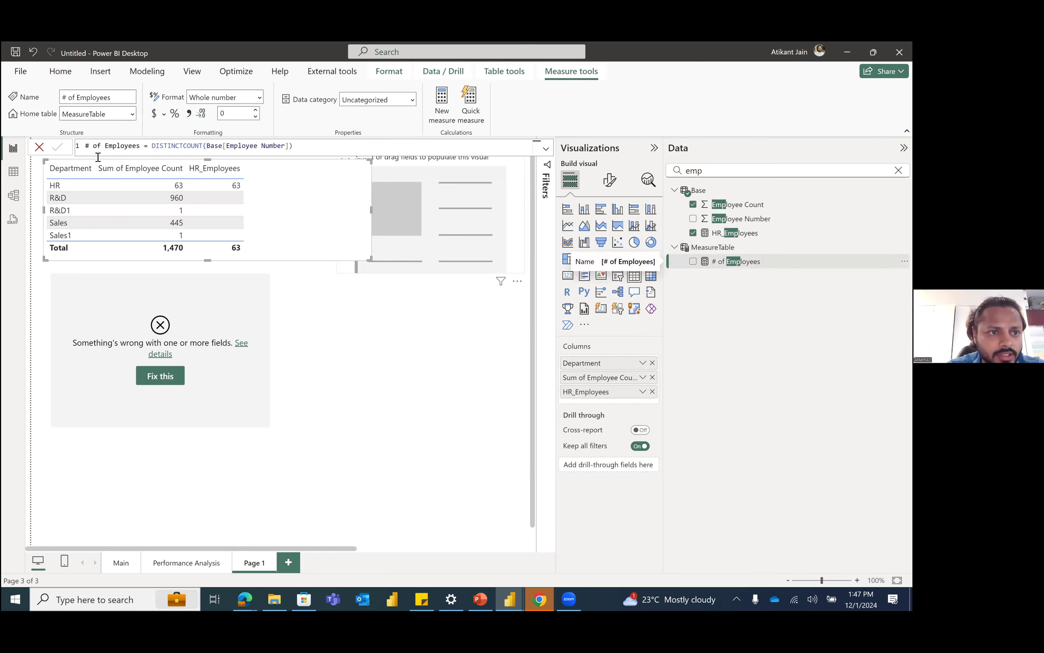
{"action": "type", "text": "umber"}
{"action": "key", "text": "Return"}
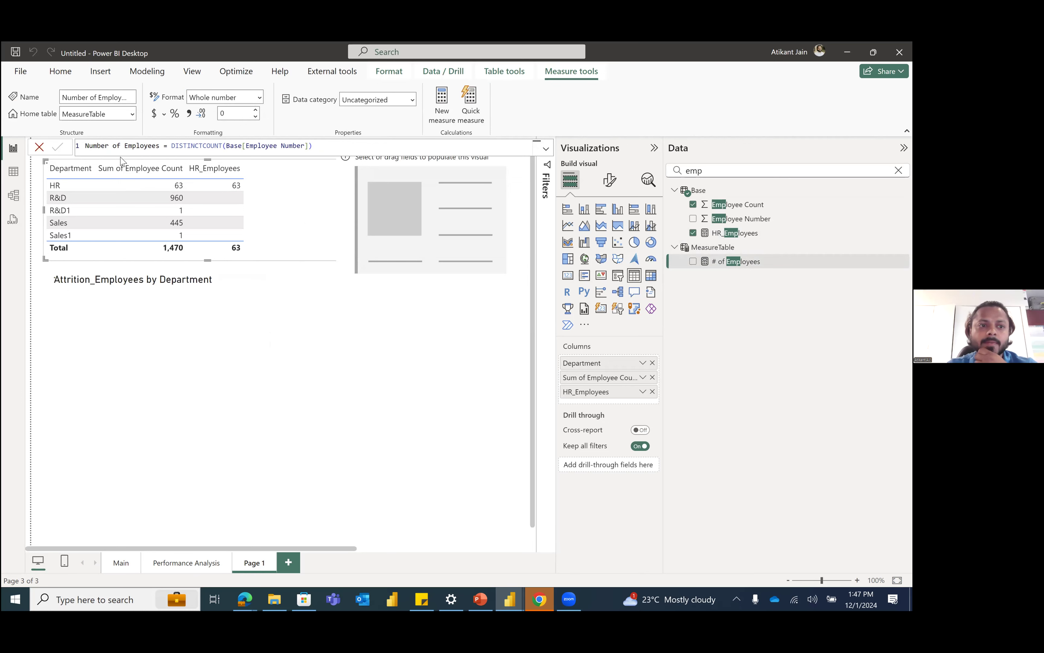
Step: Examine the name and the expression in the Number of Employees measure's formula
{"action": "left_click", "coordinate": [723, 263]}
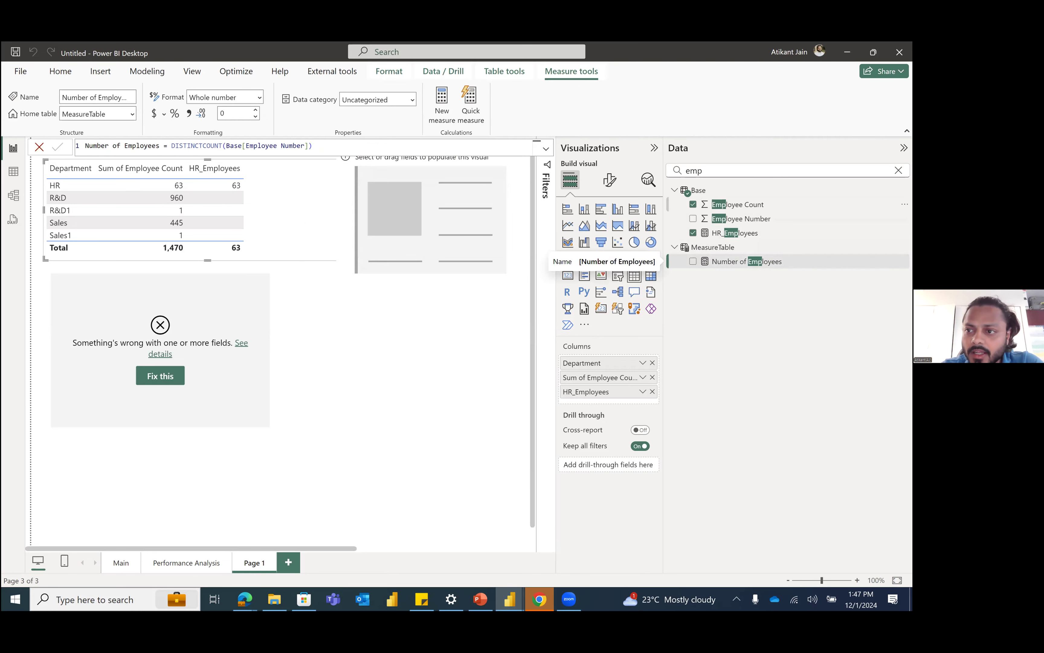
{"action": "left_click_drag", "start_coordinate": [323, 147], "coordinate": [52, 156]}
{"action": "left_click", "coordinate": [90, 147]}
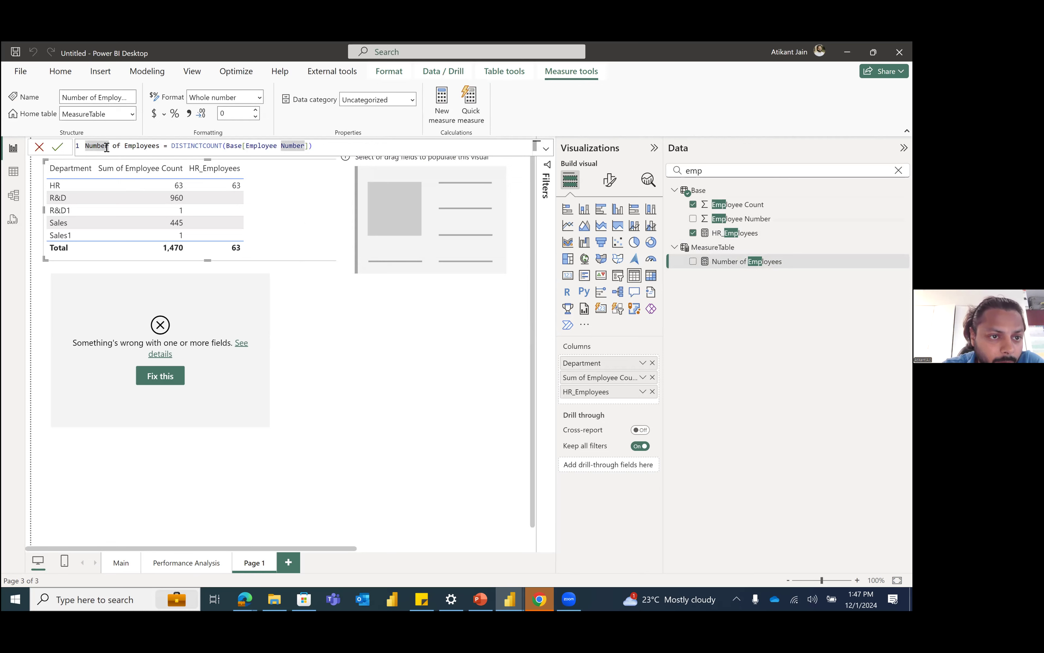
{"action": "left_click_drag", "start_coordinate": [160, 148], "coordinate": [72, 142]}
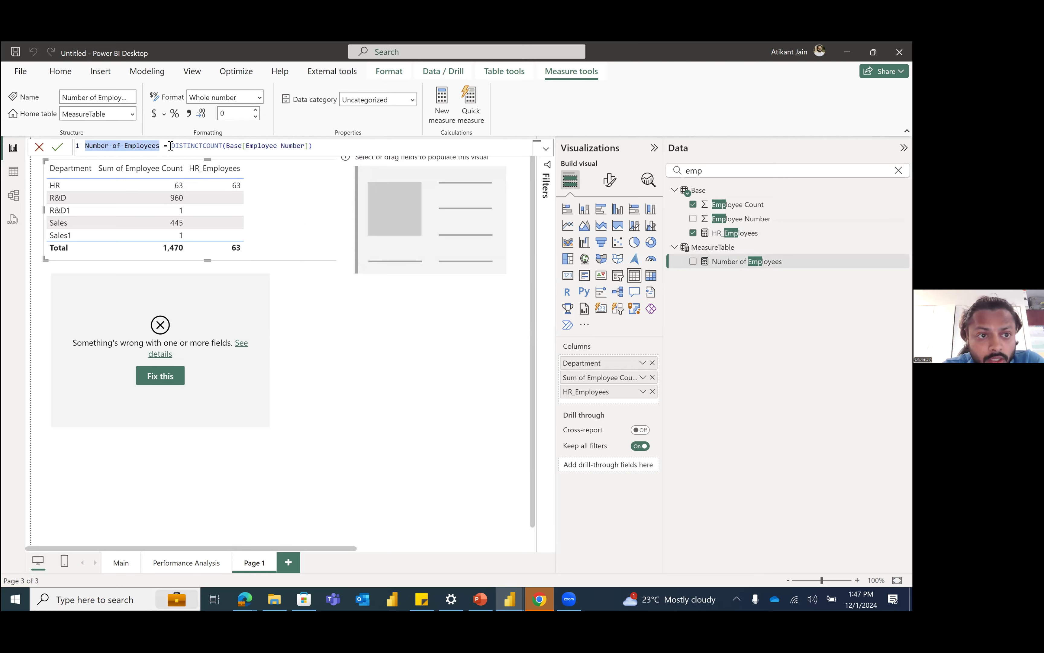
{"action": "left_click_drag", "start_coordinate": [171, 146], "coordinate": [321, 148]}
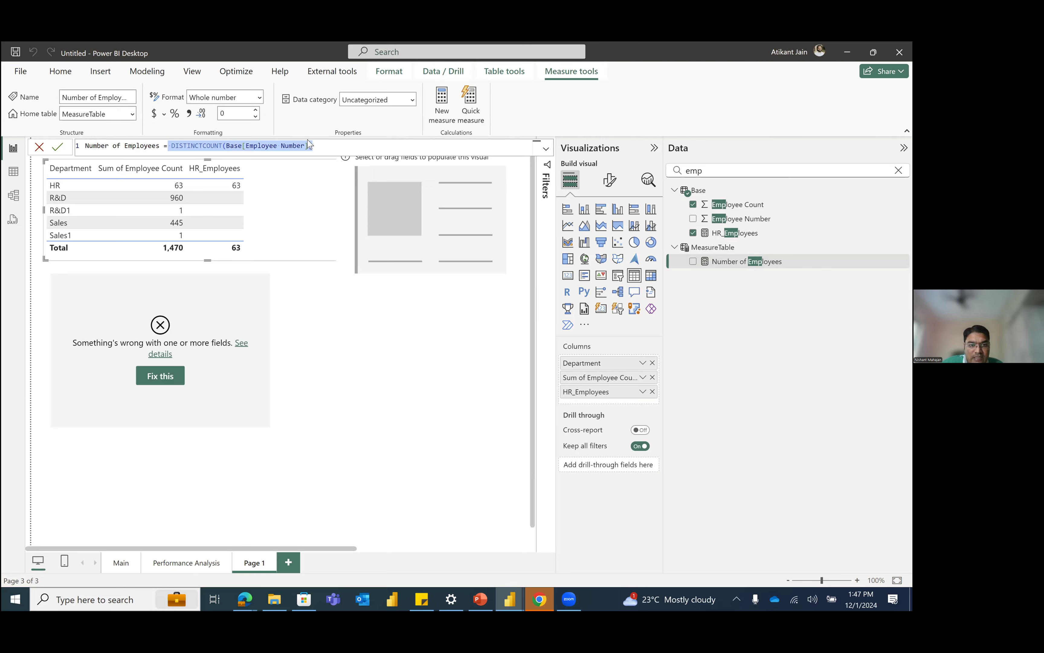
{"action": "left_click", "coordinate": [208, 147]}
Step: Re-enter the Number of Employees expression as DISTINCTCOUNT(Base[Employee Number]) and commit the formula
{"action": "left_click_drag", "start_coordinate": [345, 150], "coordinate": [171, 146]}
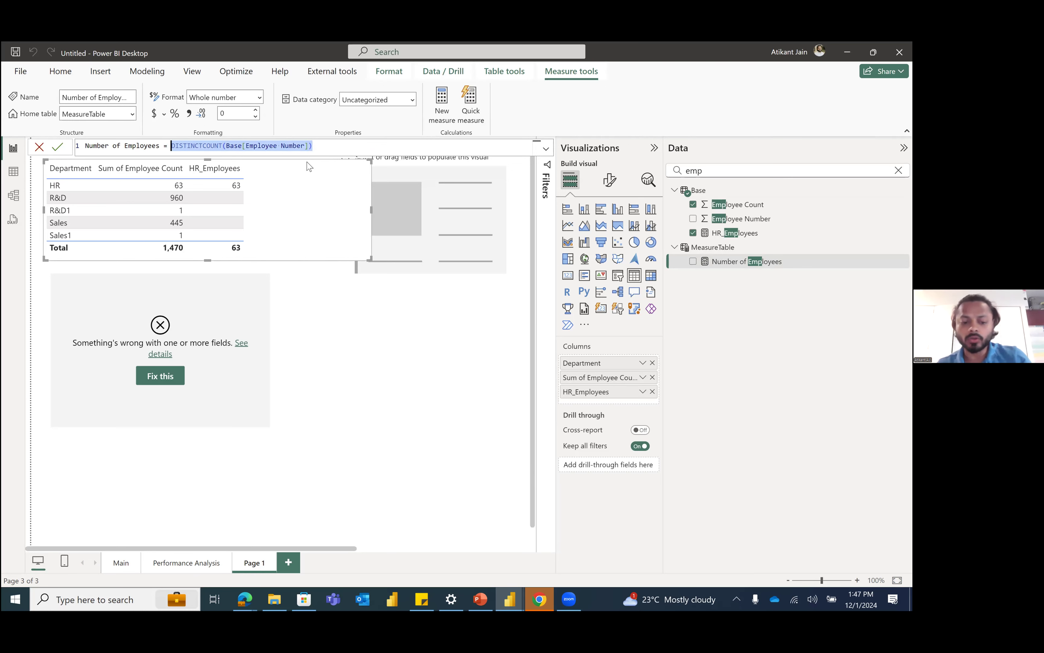
{"action": "type", "text": "di"}
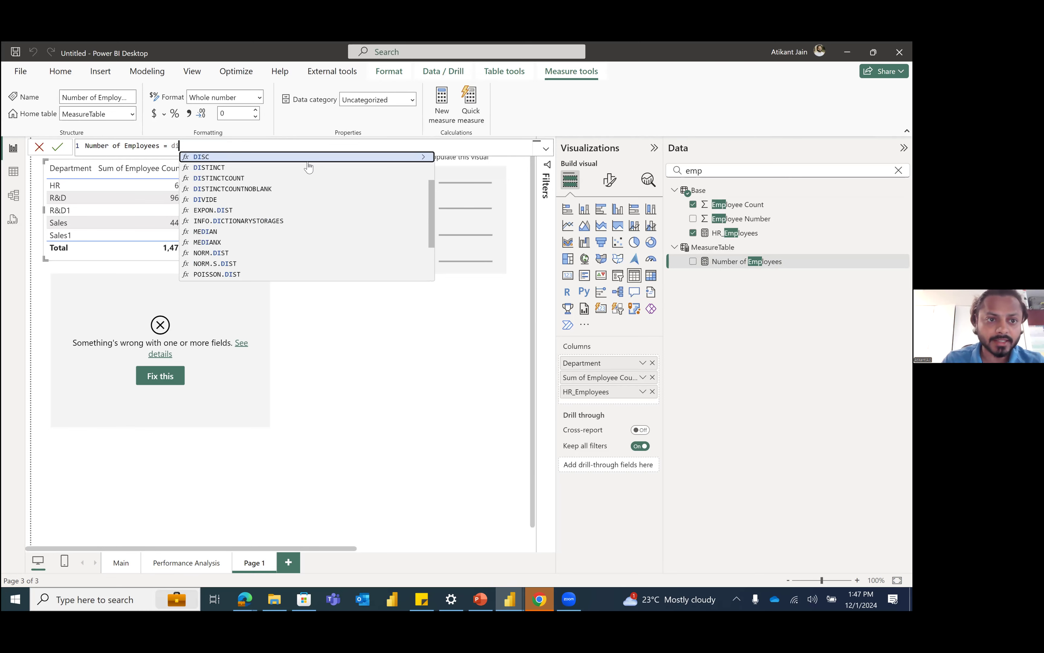
{"action": "type", "text": "sti"}
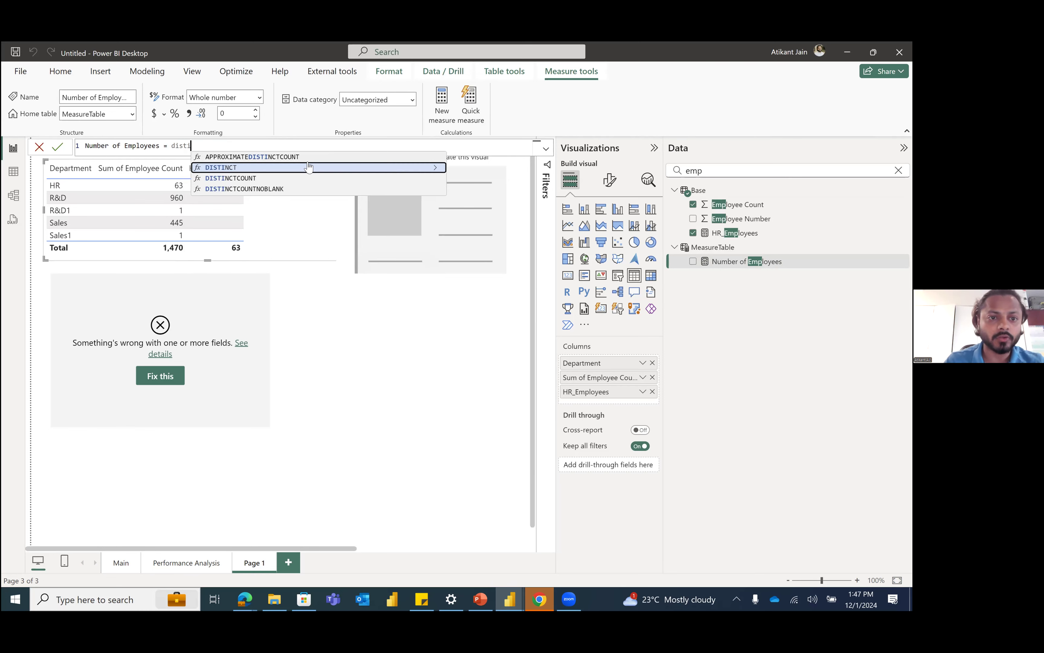
{"action": "key", "text": "Down"}
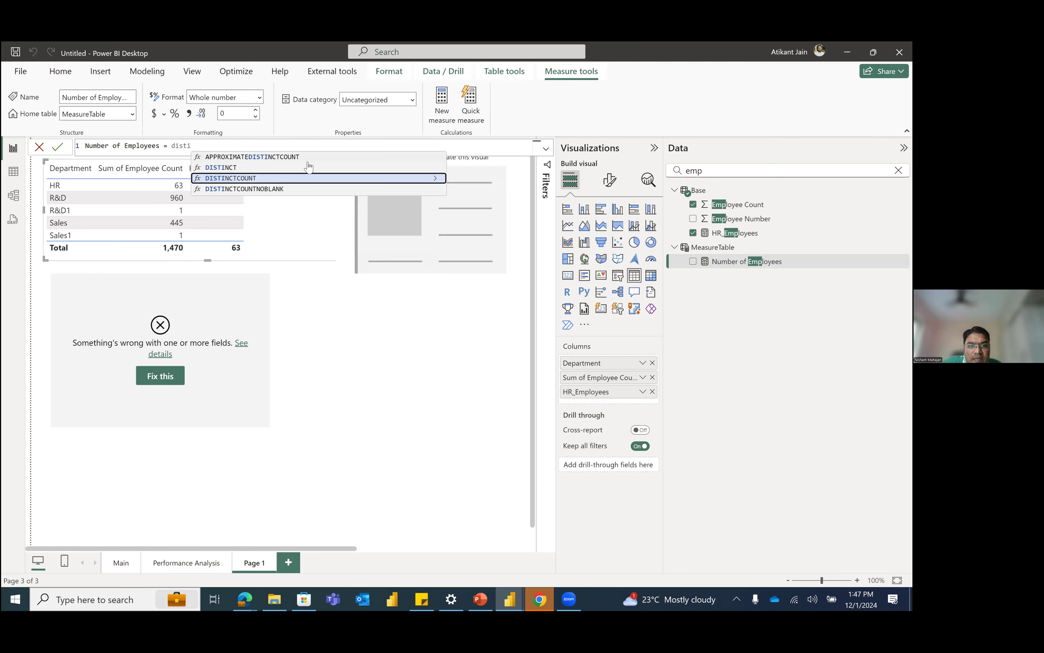
{"action": "key", "text": "Tab"}
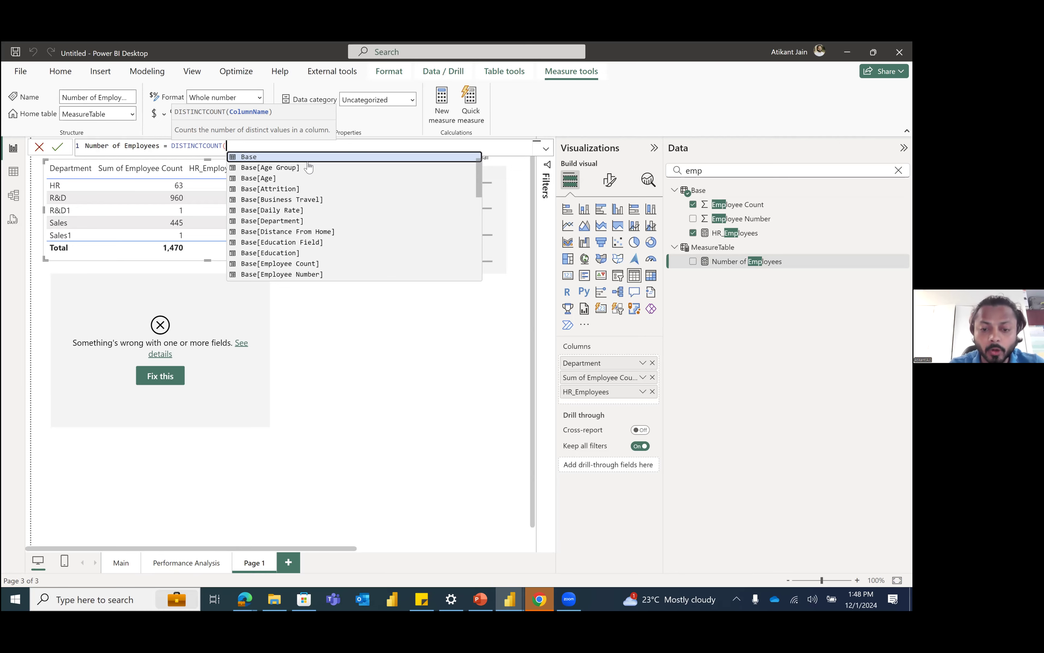
{"action": "type", "text": "empl"}
{"action": "key", "text": "Down"}
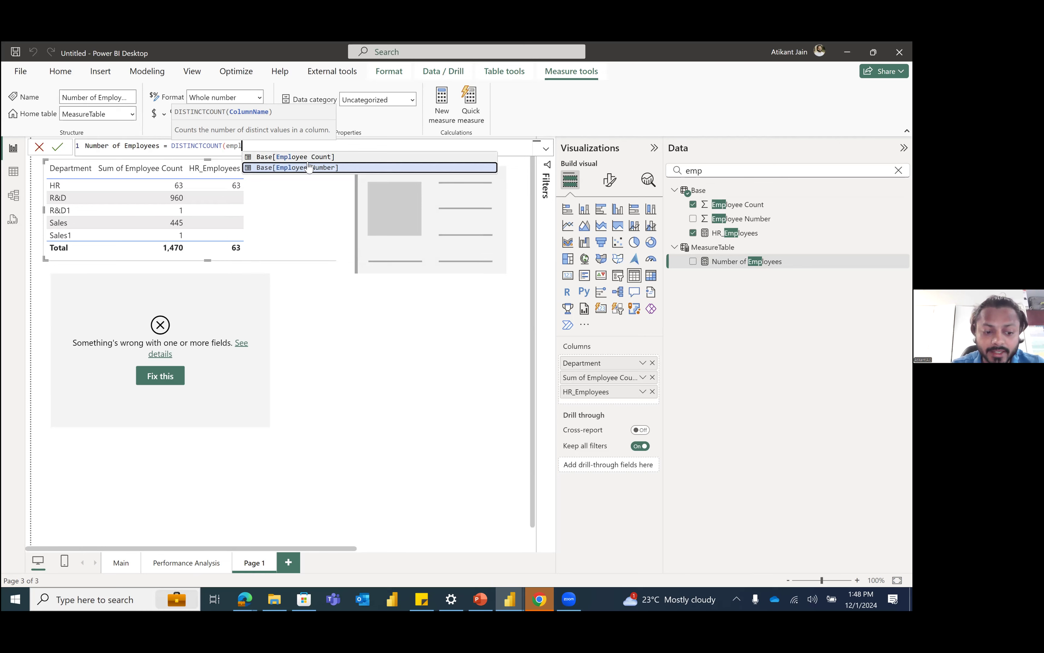
{"action": "left_click", "coordinate": [309, 167]}
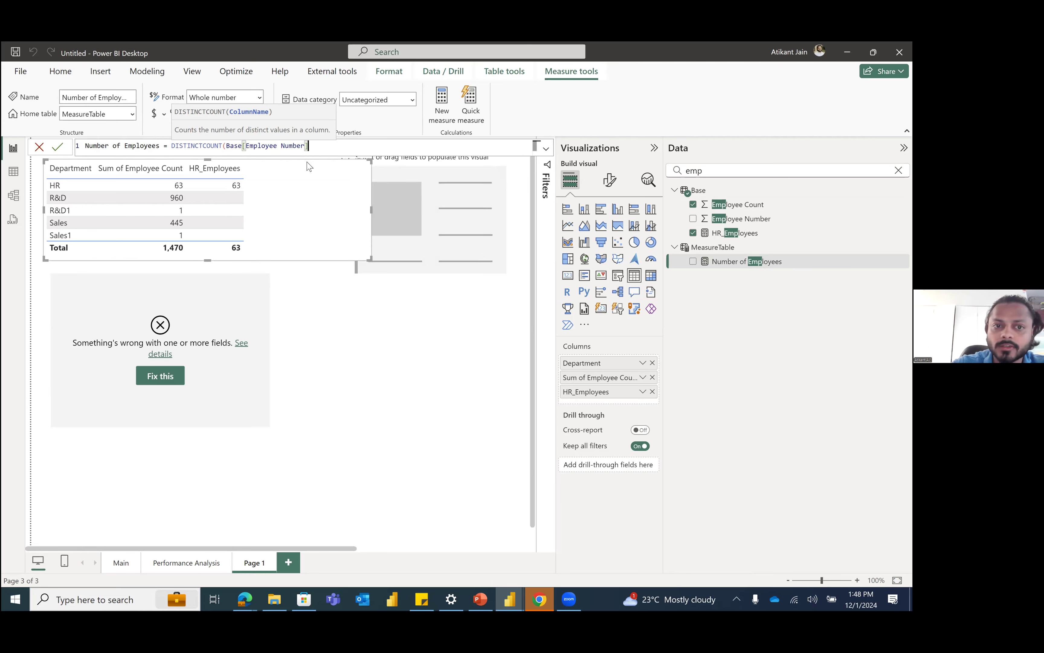
{"action": "type", "text": ")"}
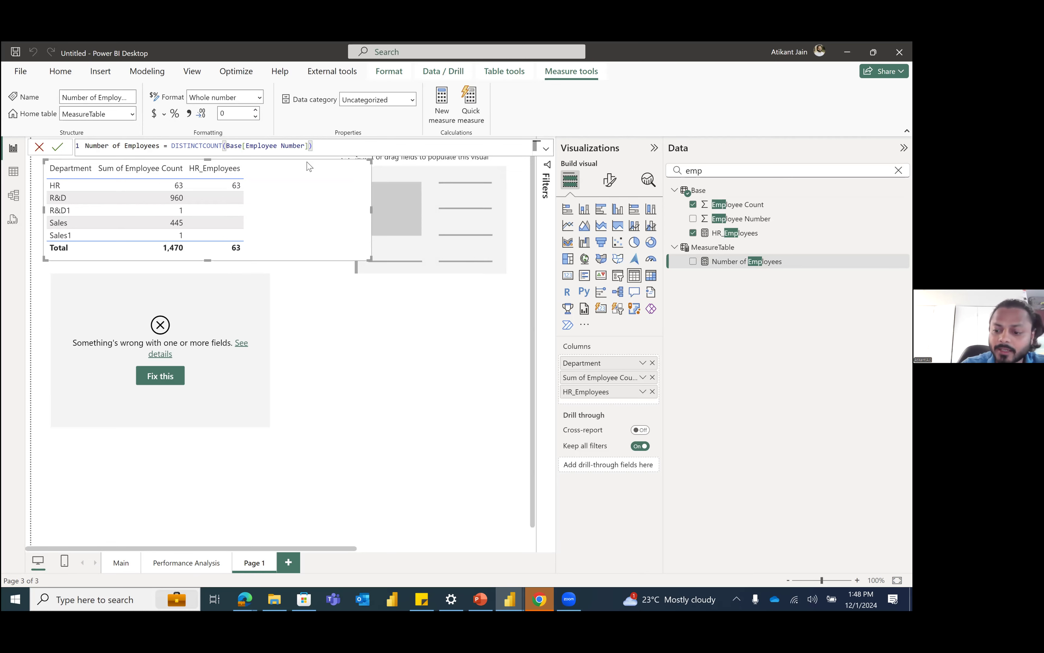
{"action": "key", "text": "Return"}
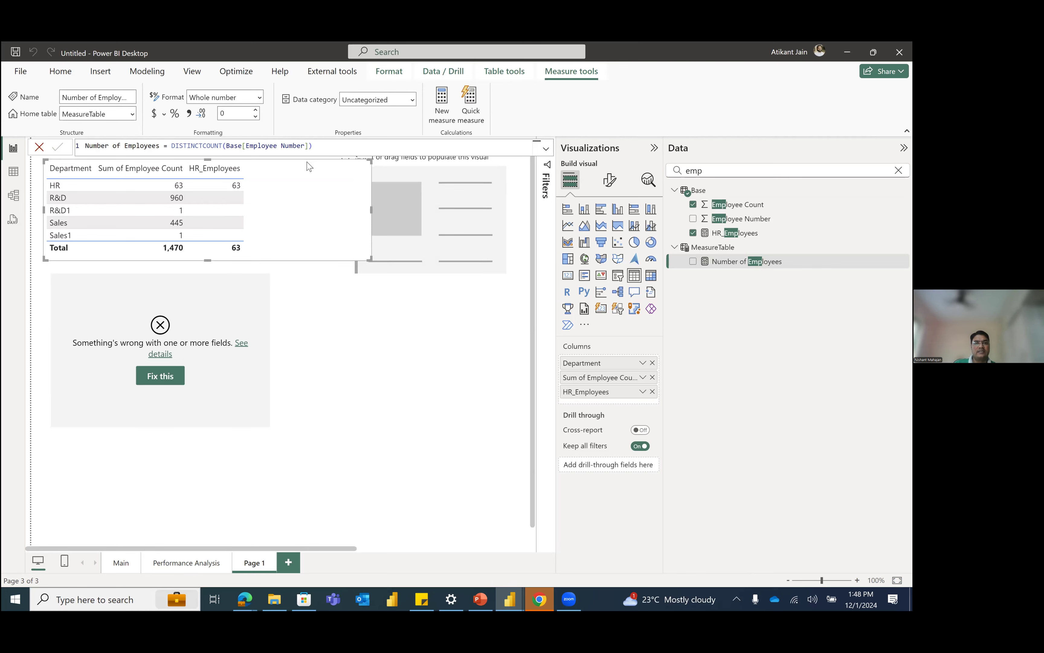
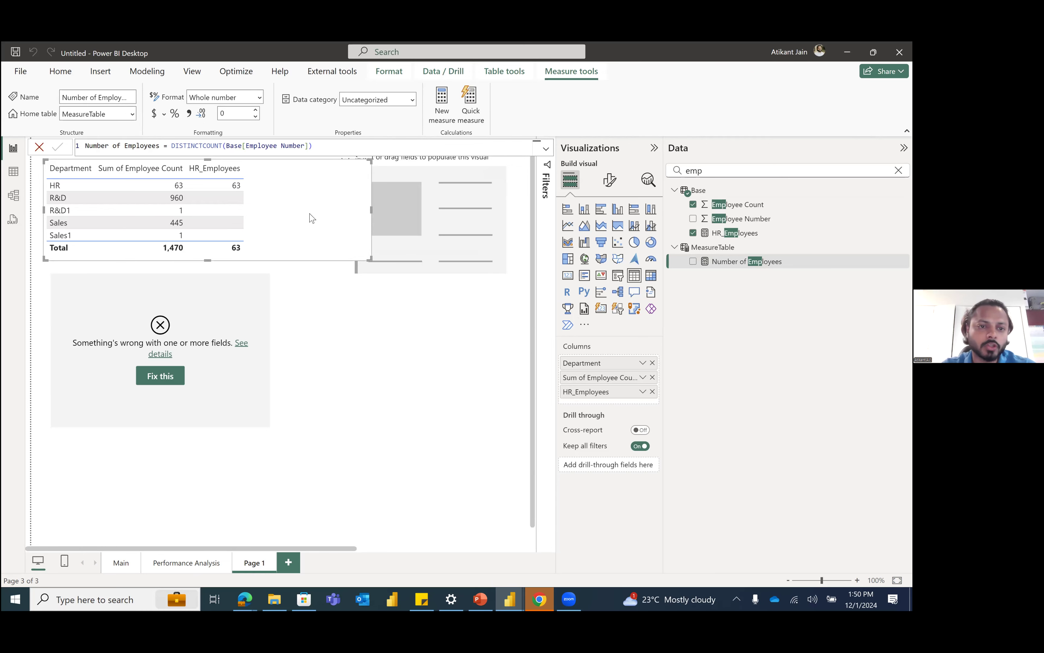
Step: Shift the department table slightly, select the broken visual below it and clear the field search
{"action": "left_click_drag", "start_coordinate": [302, 224], "coordinate": [309, 221]}
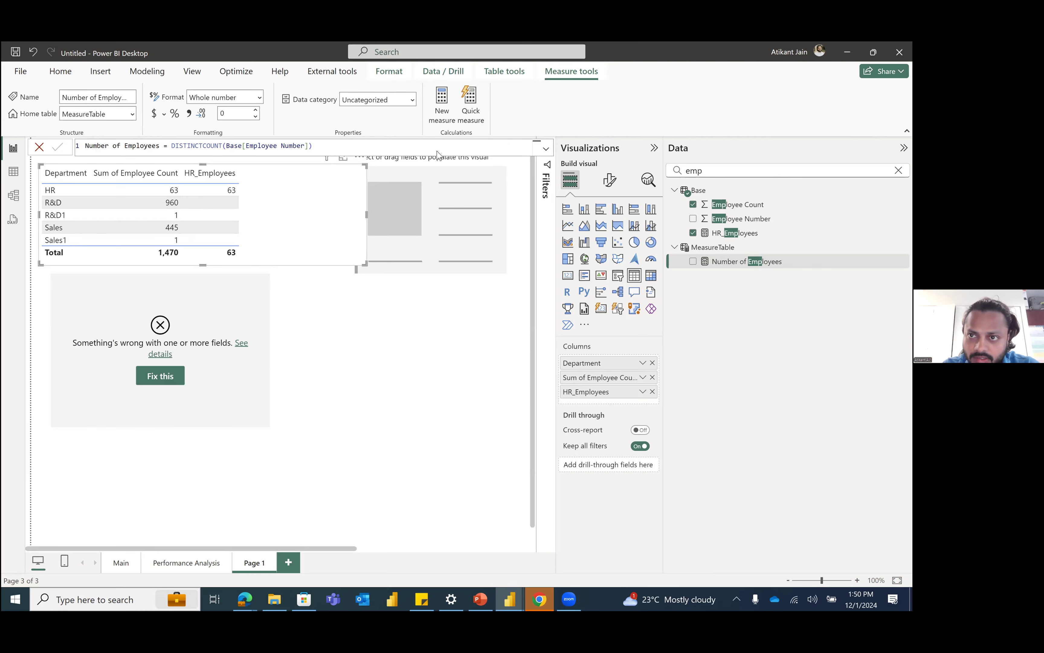
{"action": "left_click", "coordinate": [257, 312]}
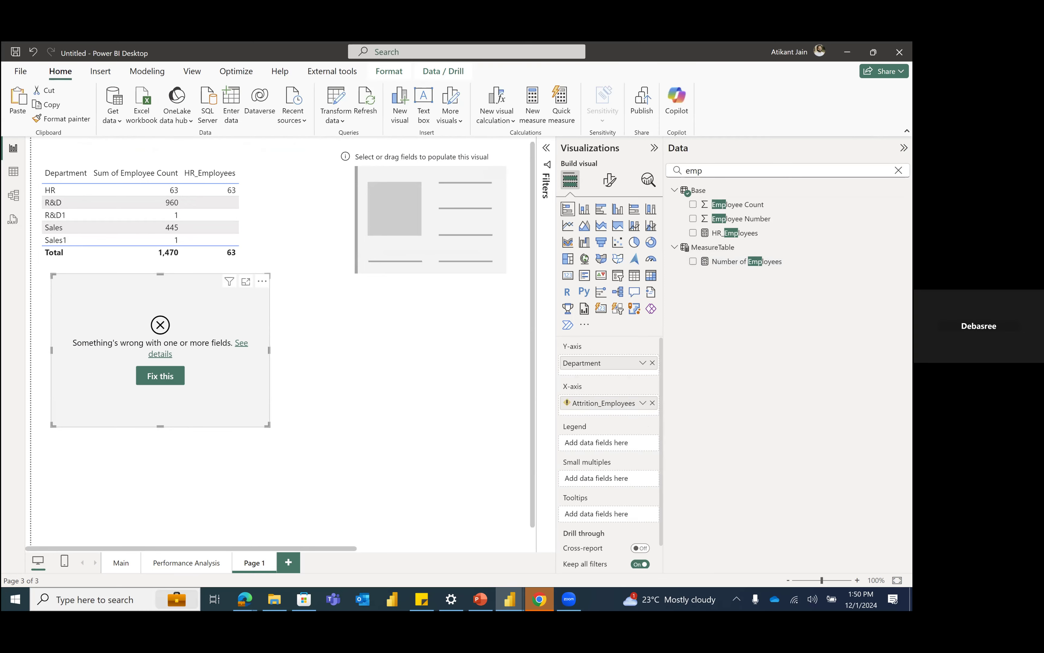
{"action": "left_click", "coordinate": [899, 170]}
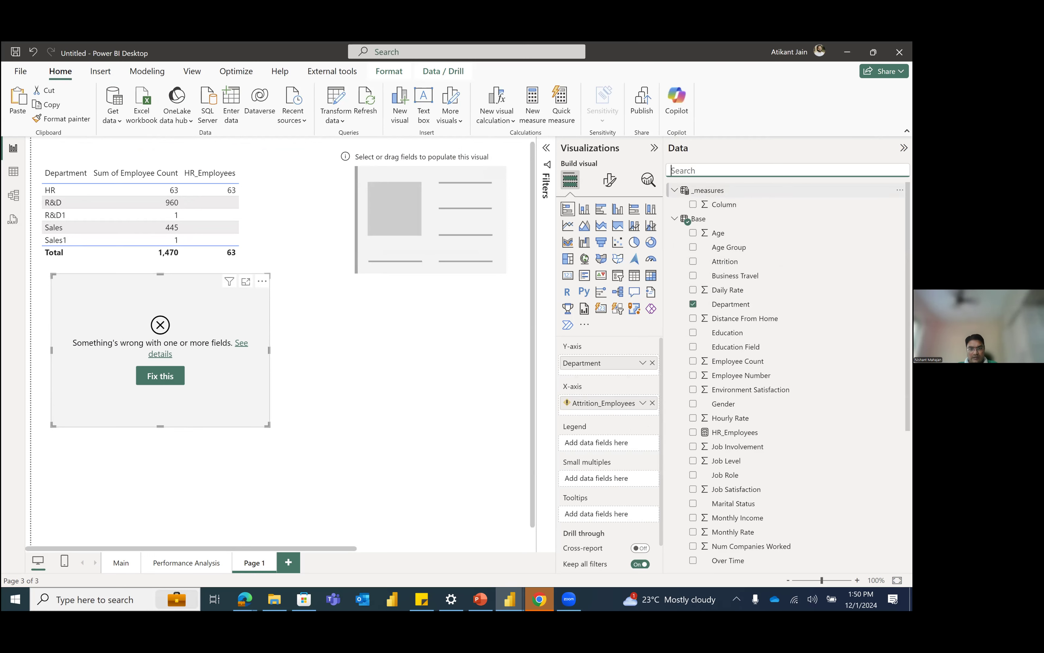
Step: Create a new measure named Attrition_Employees in the _measures table
{"action": "left_click", "coordinate": [900, 190]}
{"action": "key", "text": "Escape"}
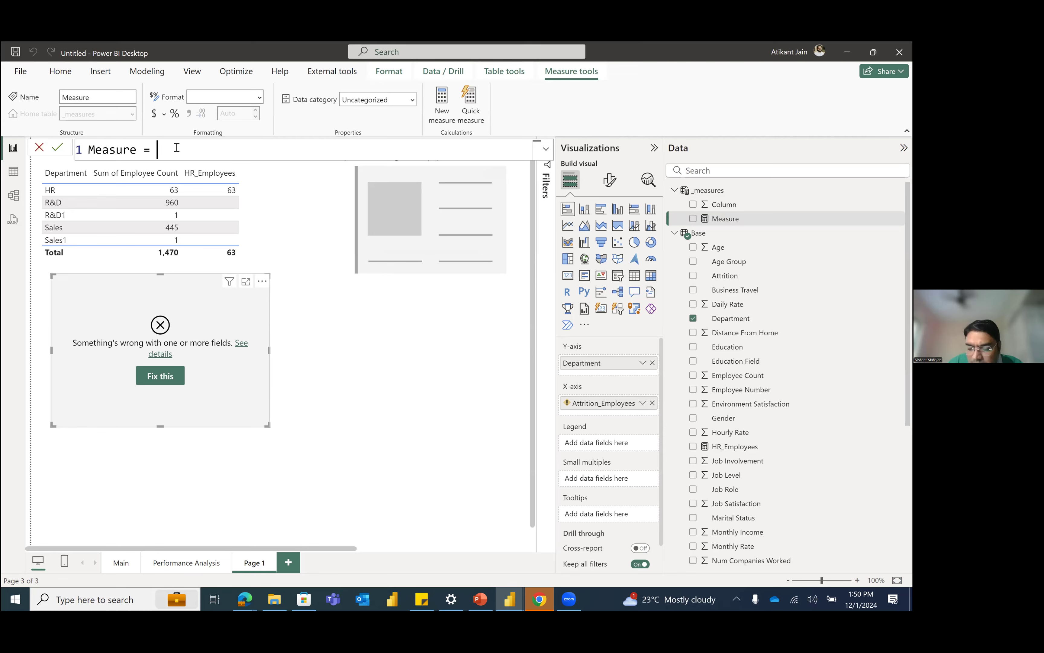
{"action": "scroll", "coordinate": [182, 146], "scroll_direction": "up", "scroll_amount": 4}
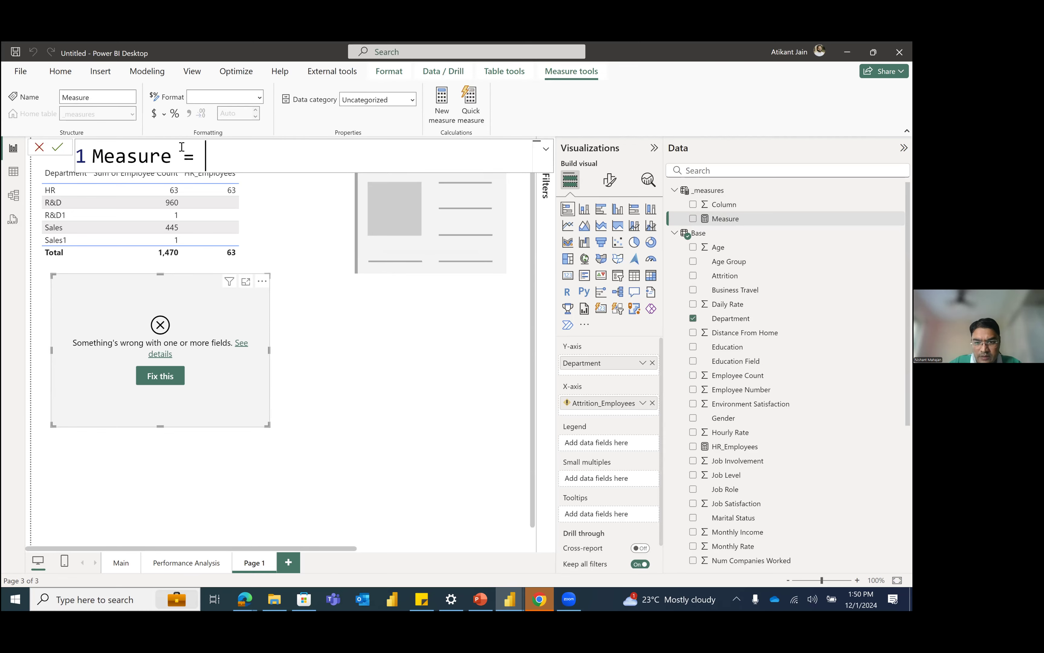
{"action": "triple_click", "coordinate": [182, 147]}
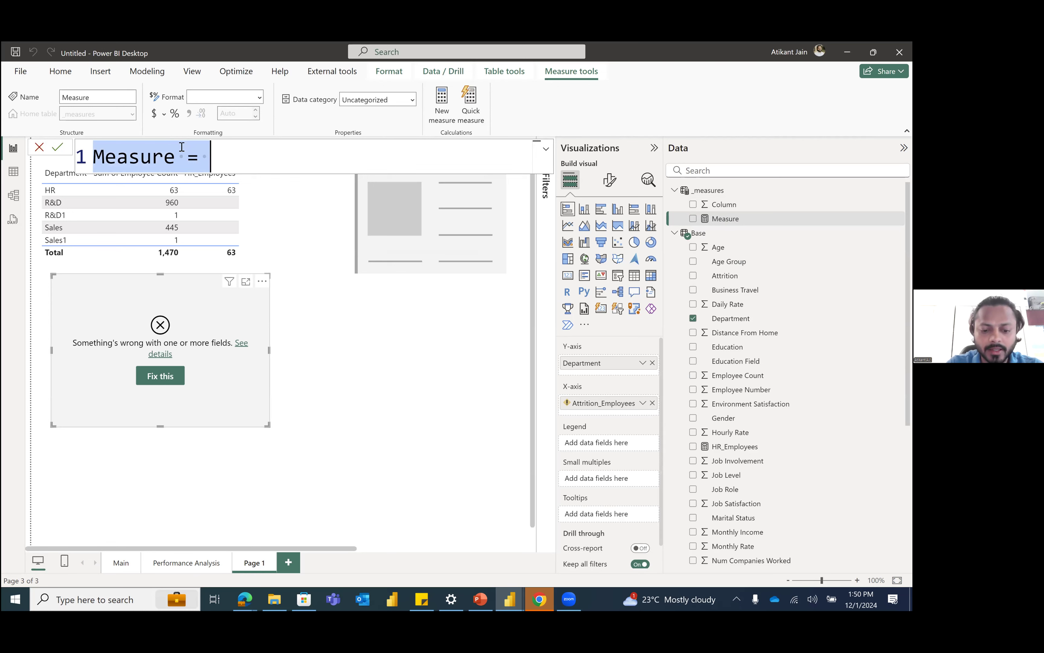
{"action": "type", "text": "Atribution"}
{"action": "key", "text": "BackSpace"}
{"action": "key", "text": "BackSpace"}
{"action": "key", "text": "BackSpace"}
{"action": "key", "text": "BackSpace"}
{"action": "key", "text": "BackSpace"}
{"action": "key", "text": "BackSpace"}
{"action": "type", "text": "tion"}
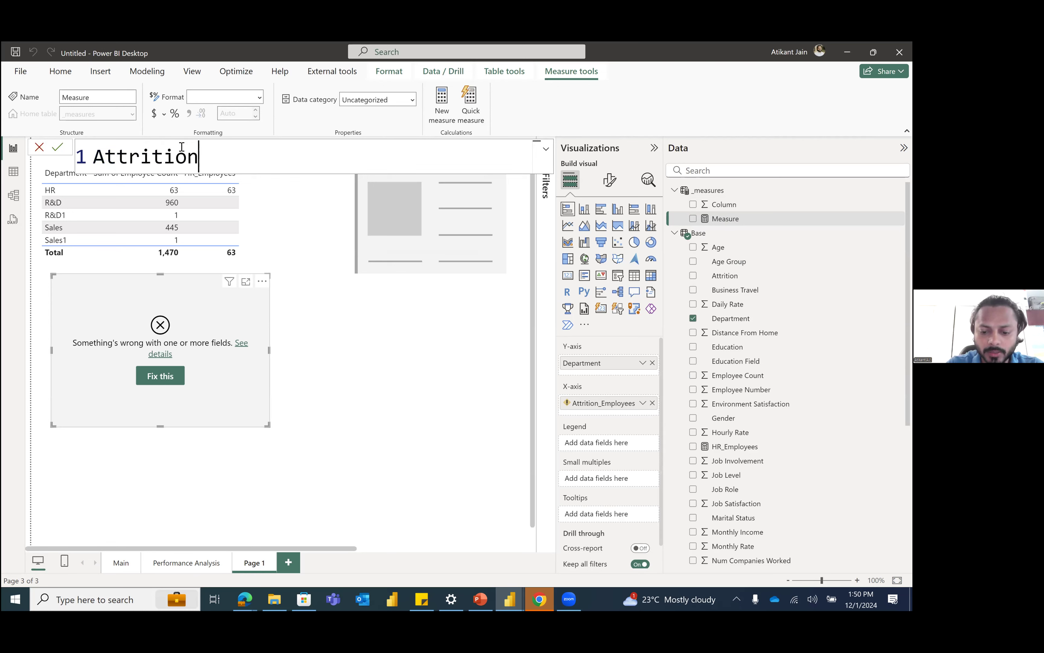
{"action": "type", "text": "_Employees "}
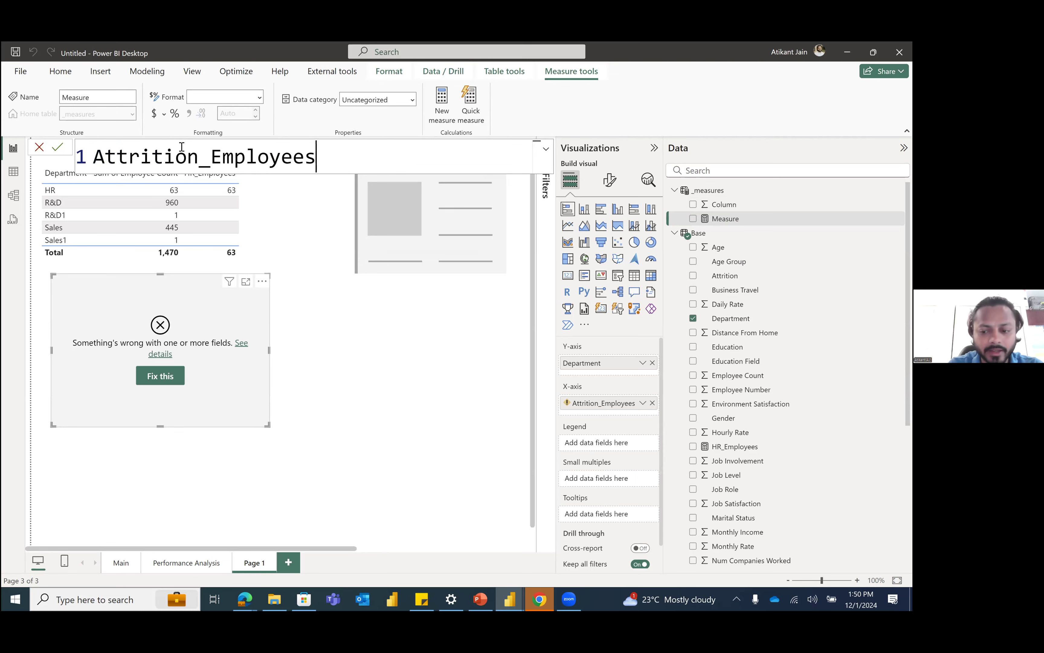
{"action": "type", "text": "="}
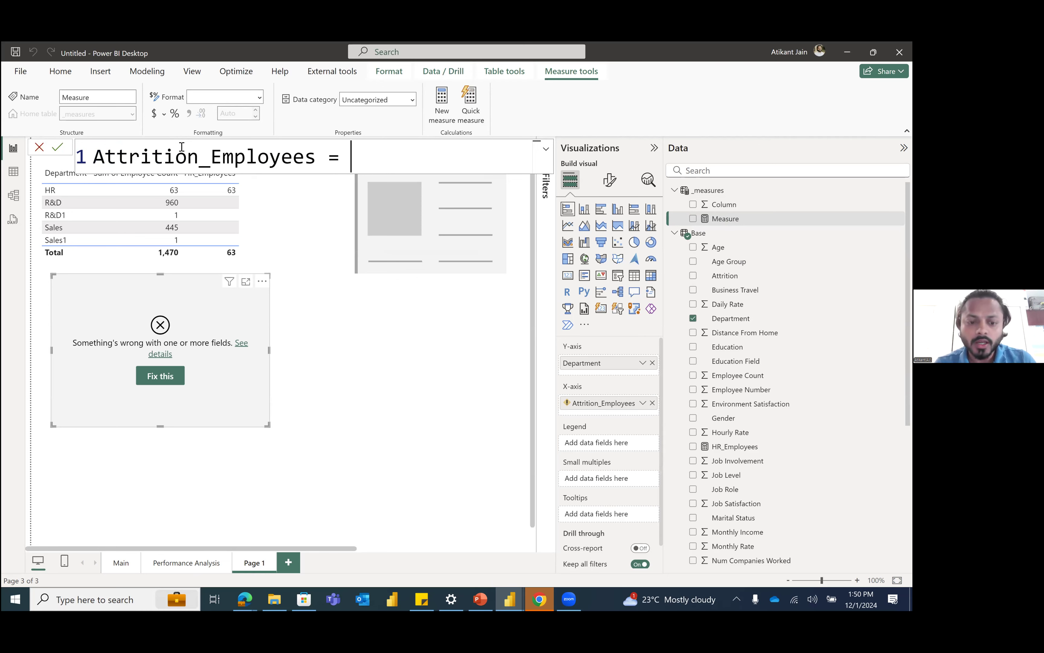
Step: Begin the Attrition_Employees expression with CALCULATE, using [Number of Employees] as its first argument
{"action": "type", "text": "cal"}
{"action": "key", "text": "Tab"}
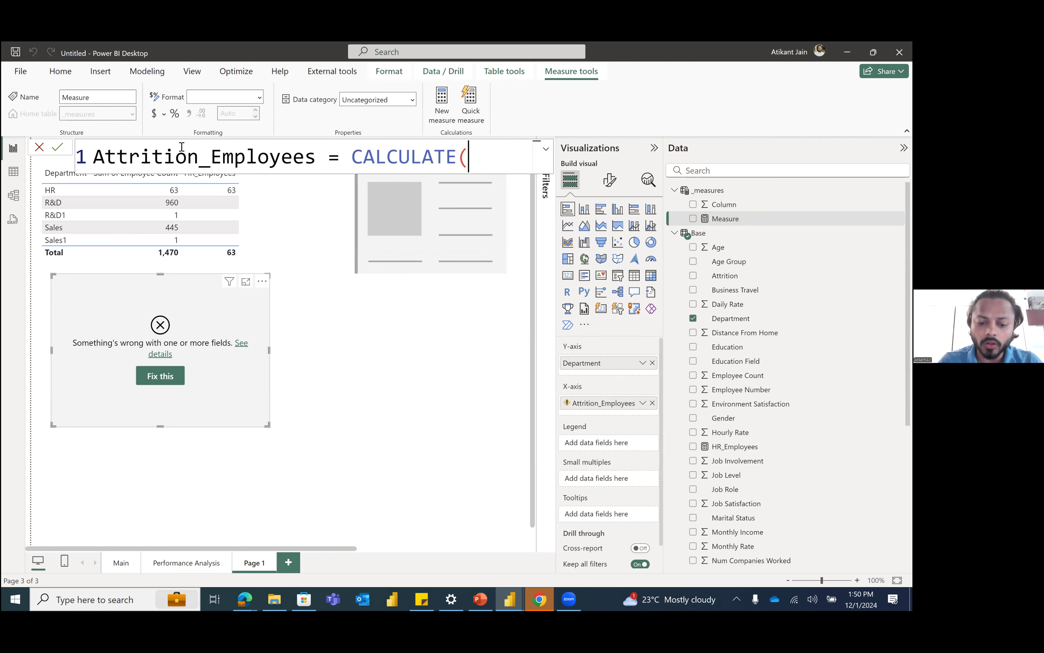
{"action": "type", "text": "emp"}
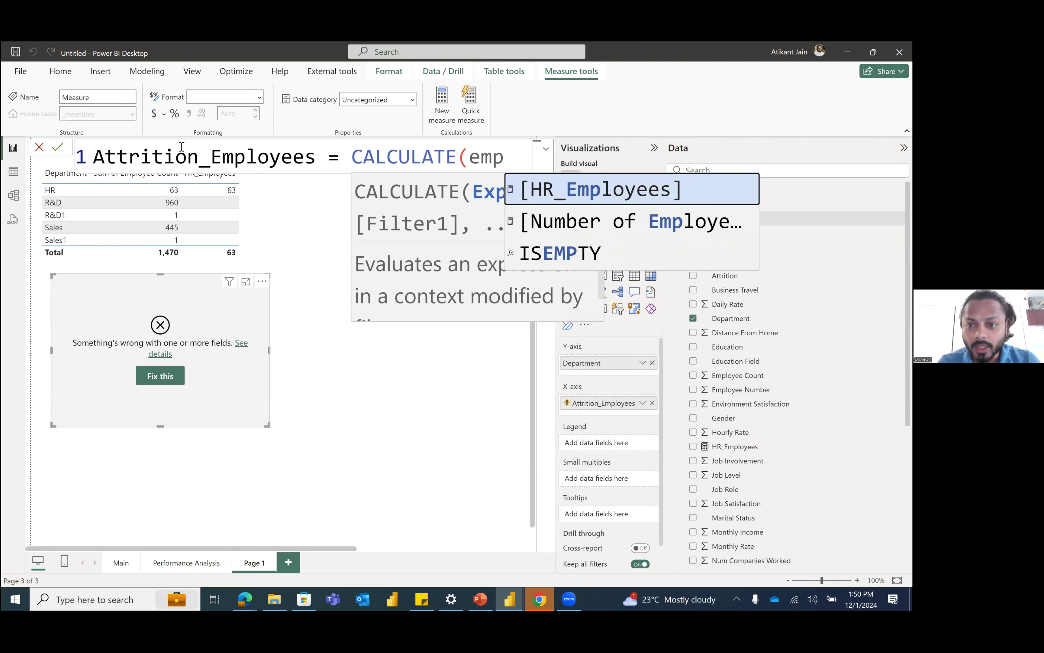
{"action": "key", "text": "Down"}
{"action": "key", "text": "Tab"}
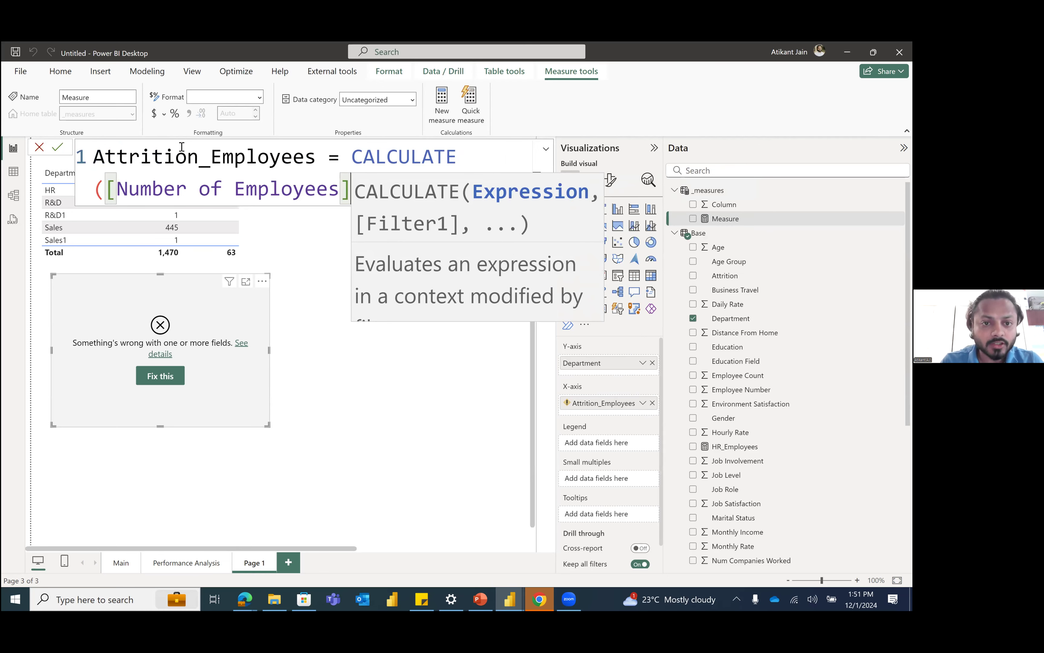
{"action": "type", "text": ","}
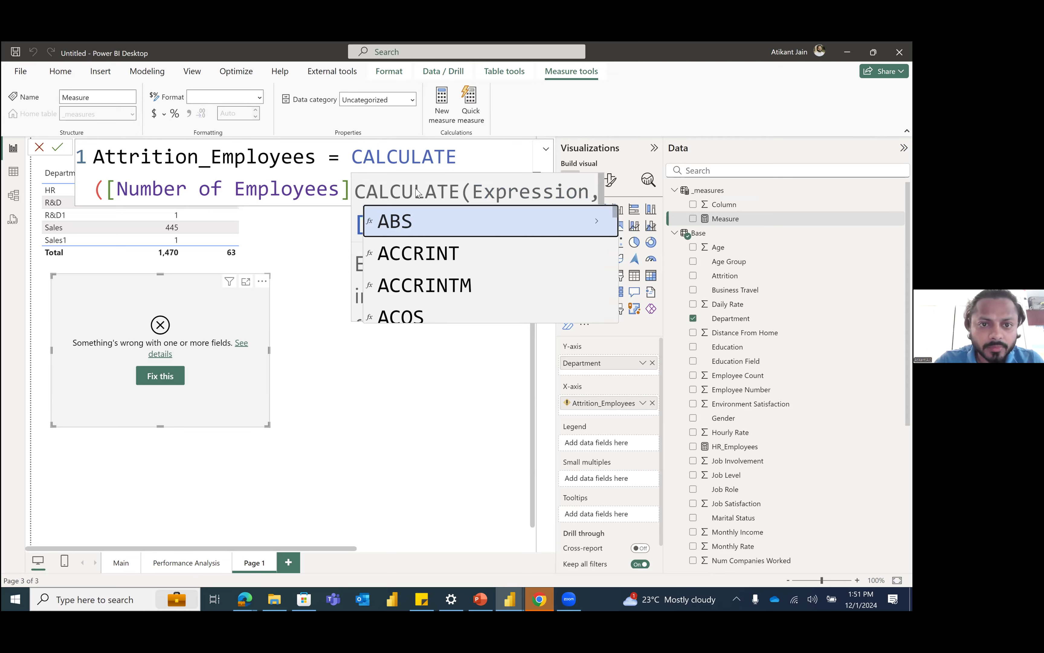
{"action": "type", "text": ","}
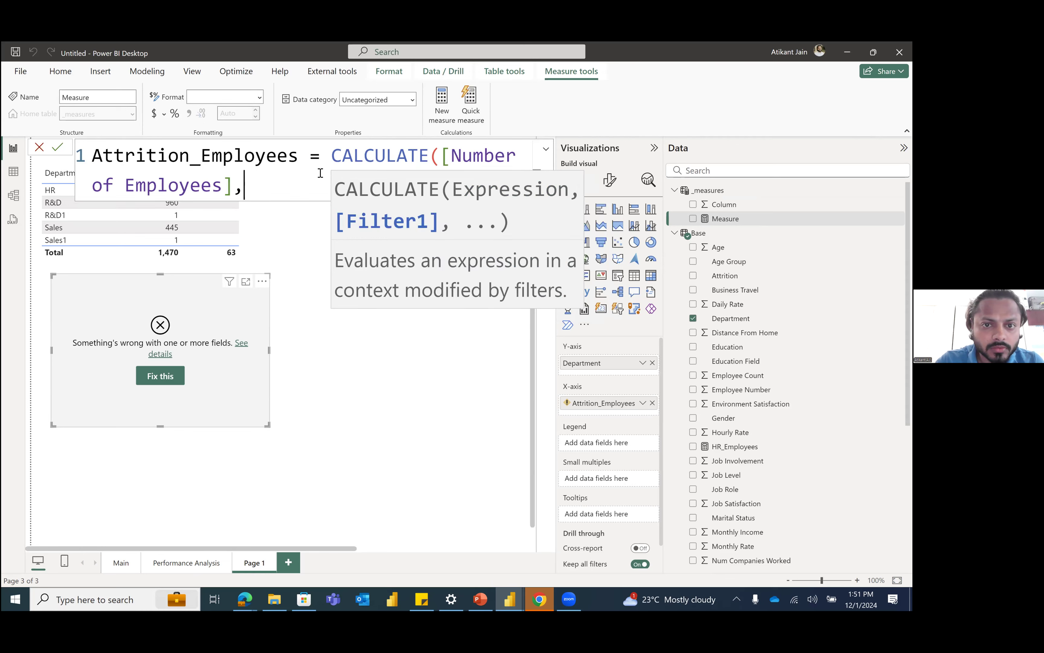
Step: Add a FILTER function over the Base table as the filter argument of CALCULATE
{"action": "scroll", "coordinate": [320, 173], "scroll_direction": "down", "scroll_amount": 3}
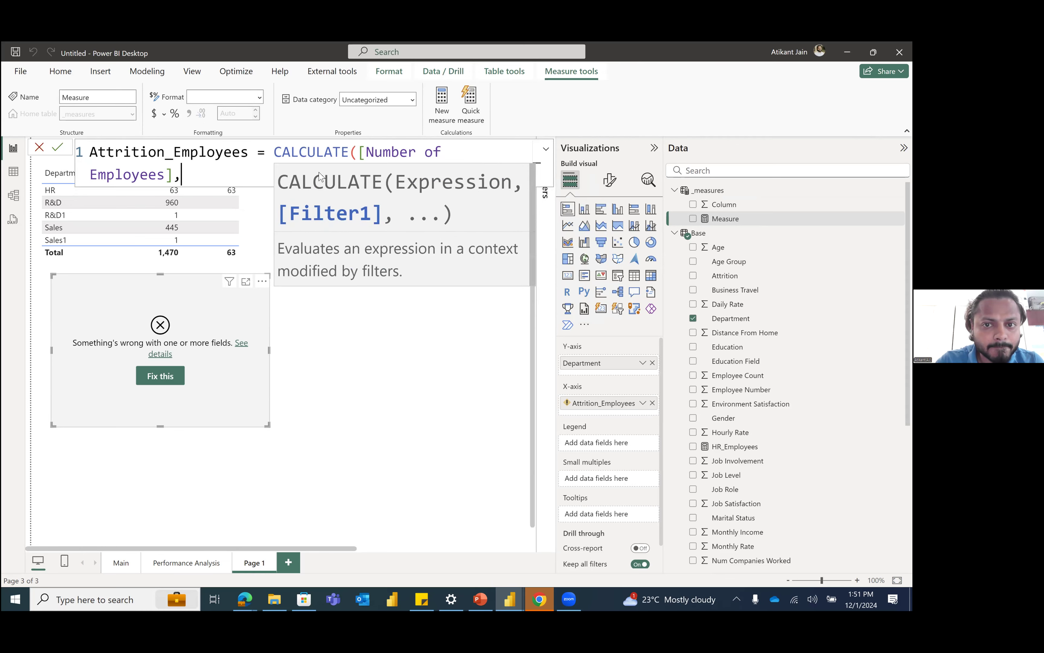
{"action": "scroll", "coordinate": [318, 172], "scroll_direction": "down", "scroll_amount": 4}
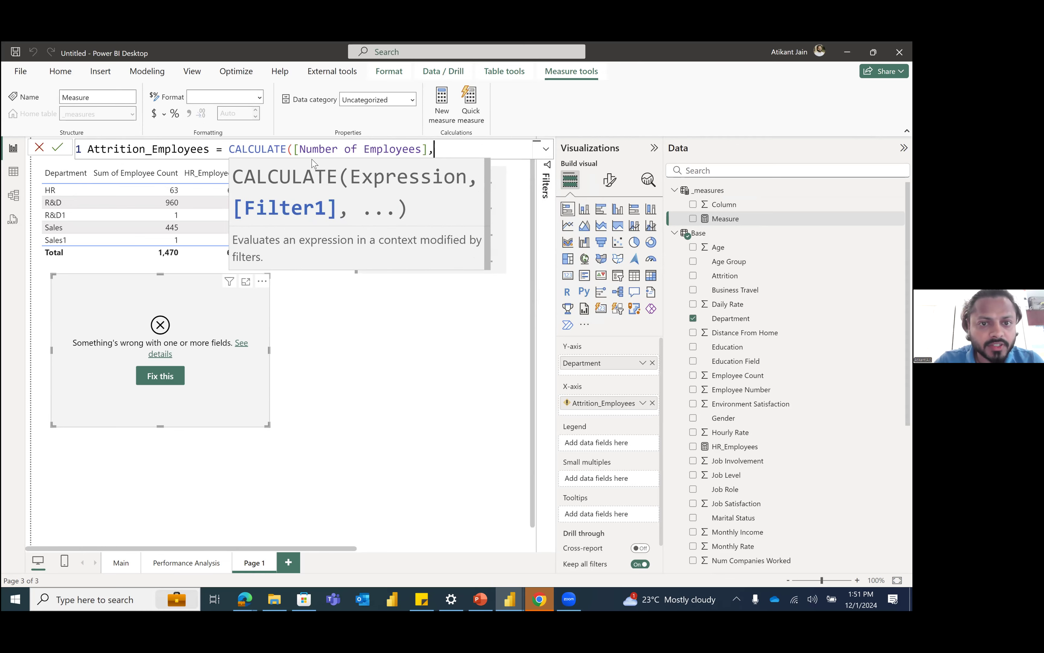
{"action": "left_click", "coordinate": [256, 150]}
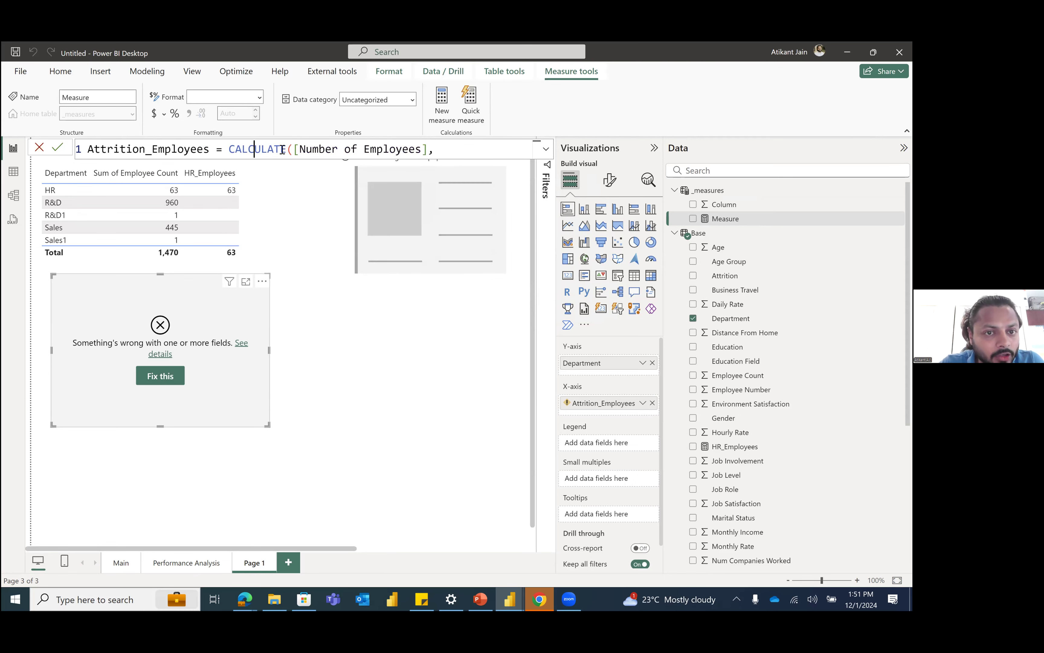
{"action": "left_click_drag", "start_coordinate": [293, 149], "coordinate": [430, 152]}
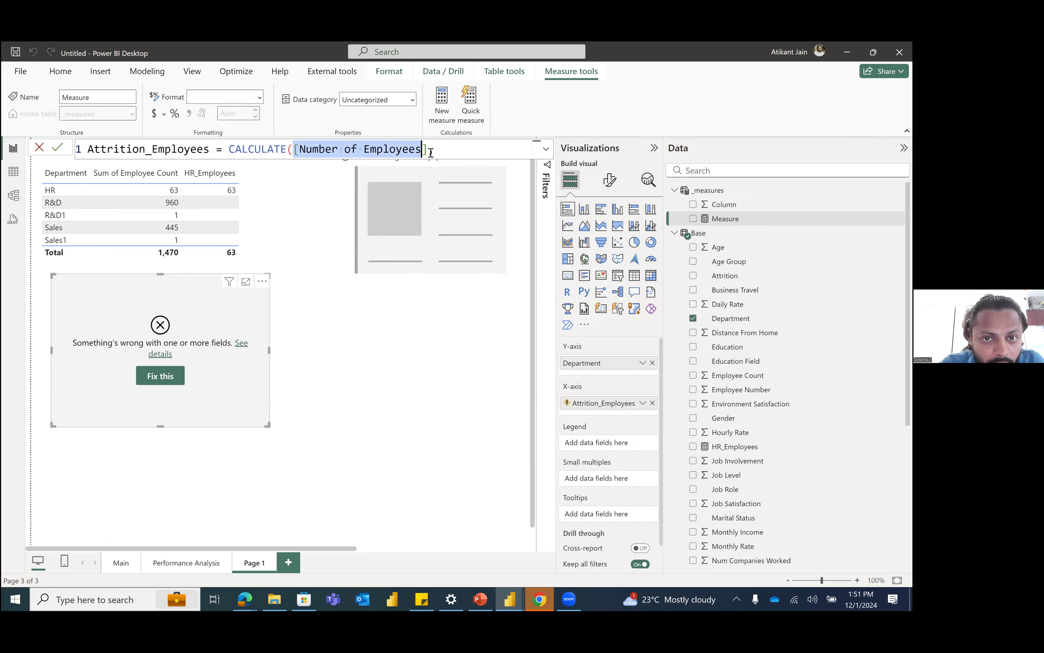
{"action": "key", "text": "End"}
{"action": "type", "text": ","}
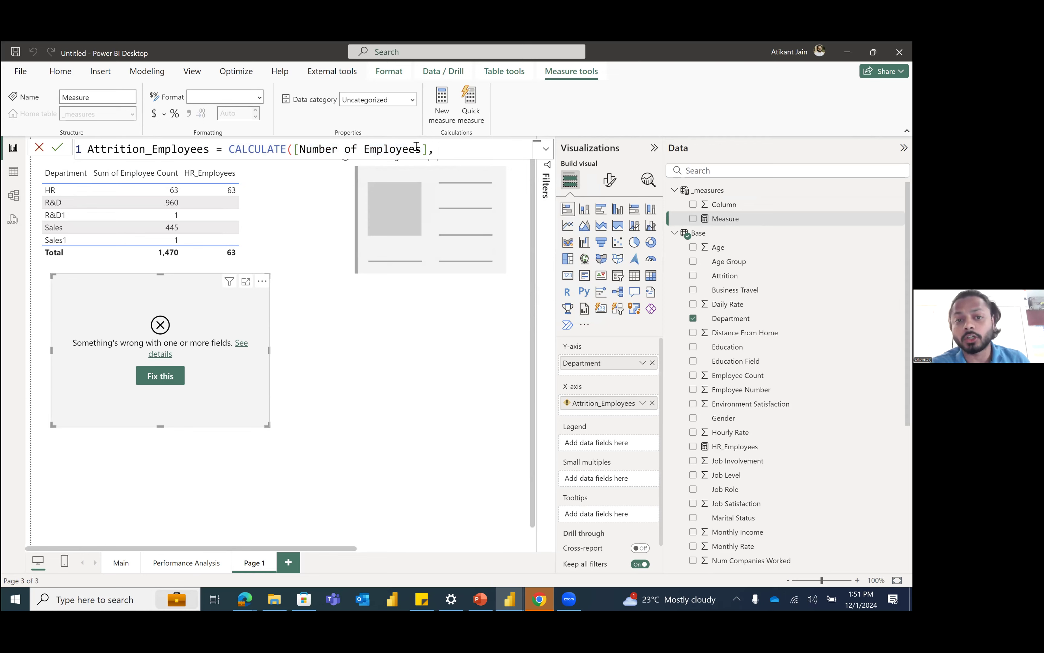
{"action": "type", "text": "FILTER("}
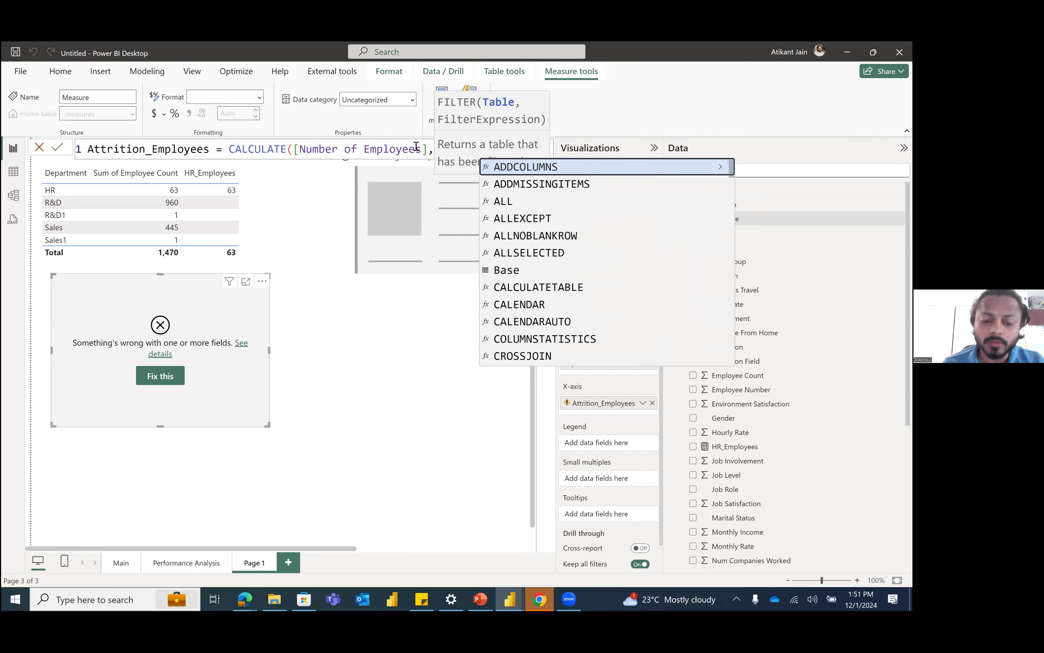
{"action": "type", "text": "bas"}
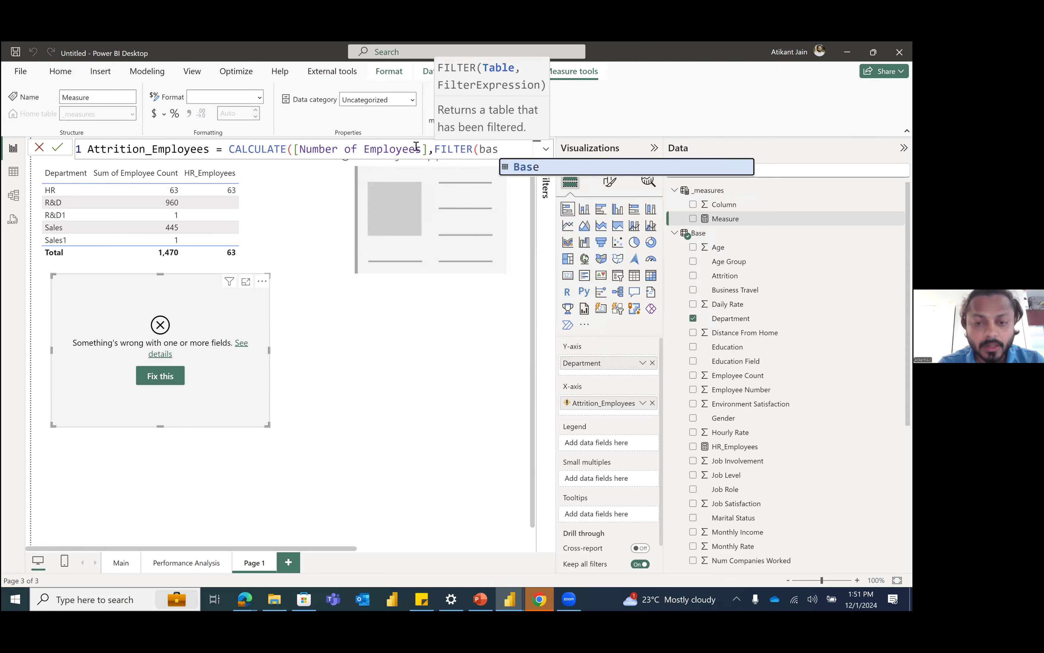
{"action": "key", "text": "Tab"}
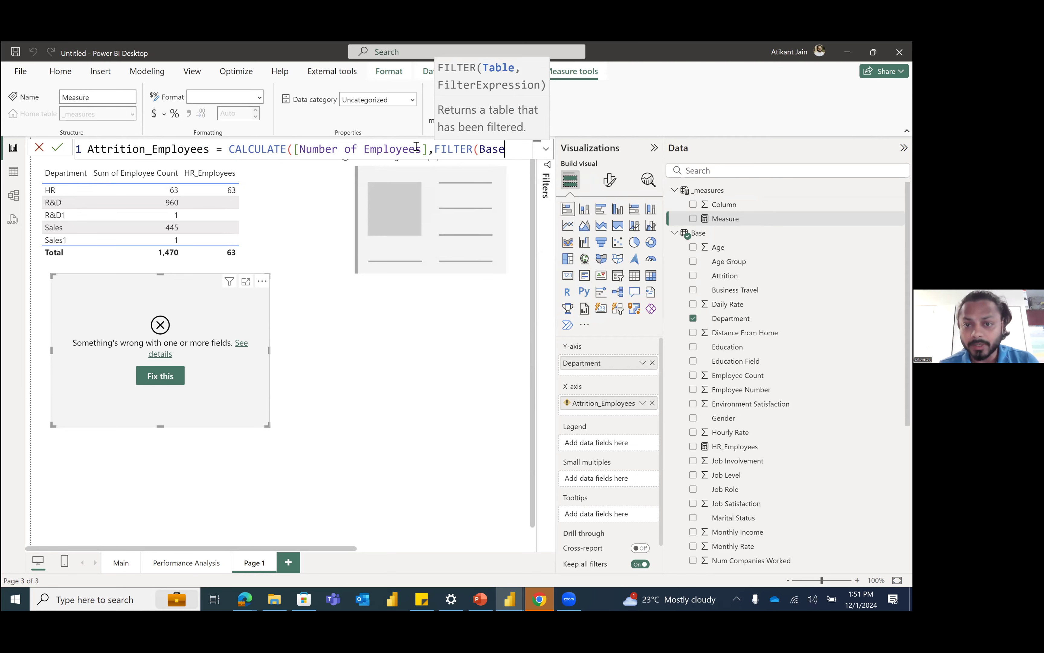
Step: Complete the FILTER with the condition Base[Attrition]="Yes" and commit the Attrition_Employees formula
{"action": "type", "text": ","}
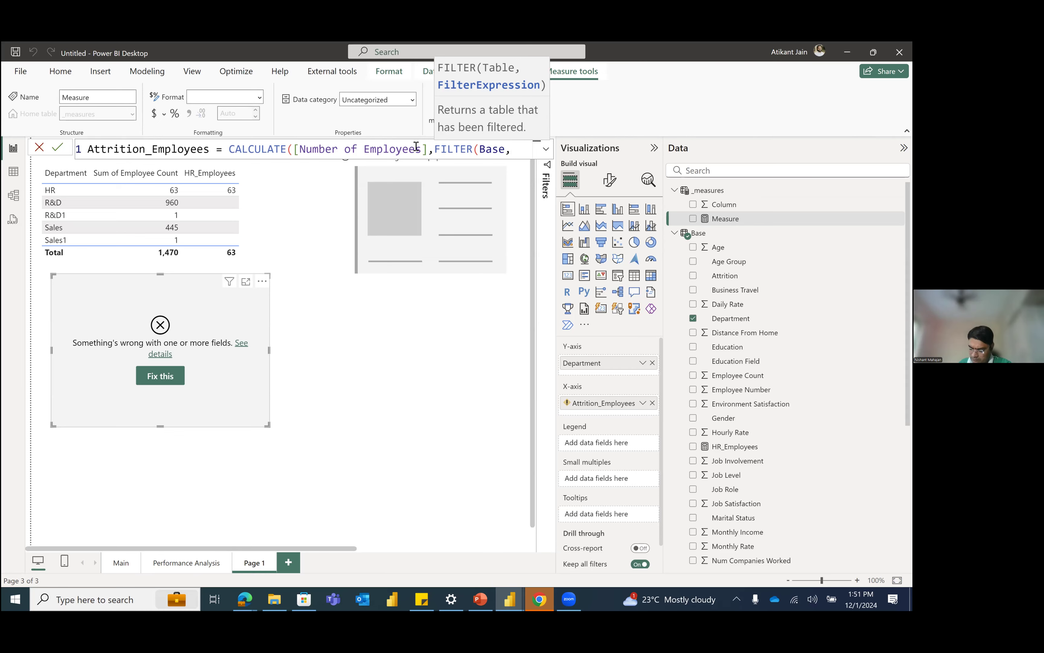
{"action": "type", "text": "att"}
{"action": "key", "text": "Tab"}
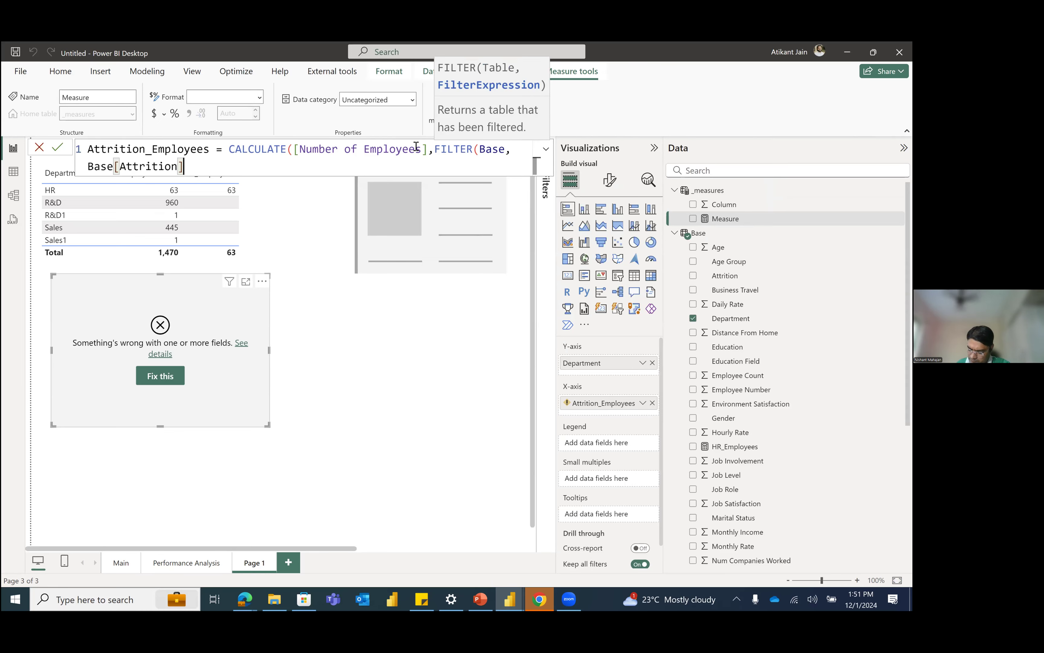
{"action": "type", "text": "=\"Yes\""}
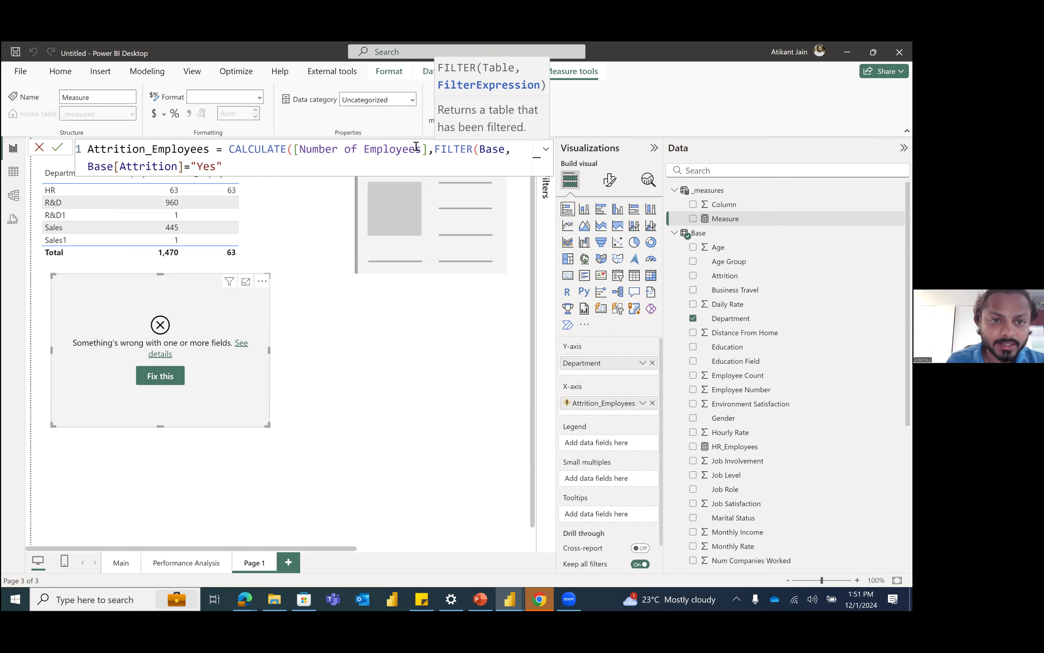
{"action": "type", "text": ")"}
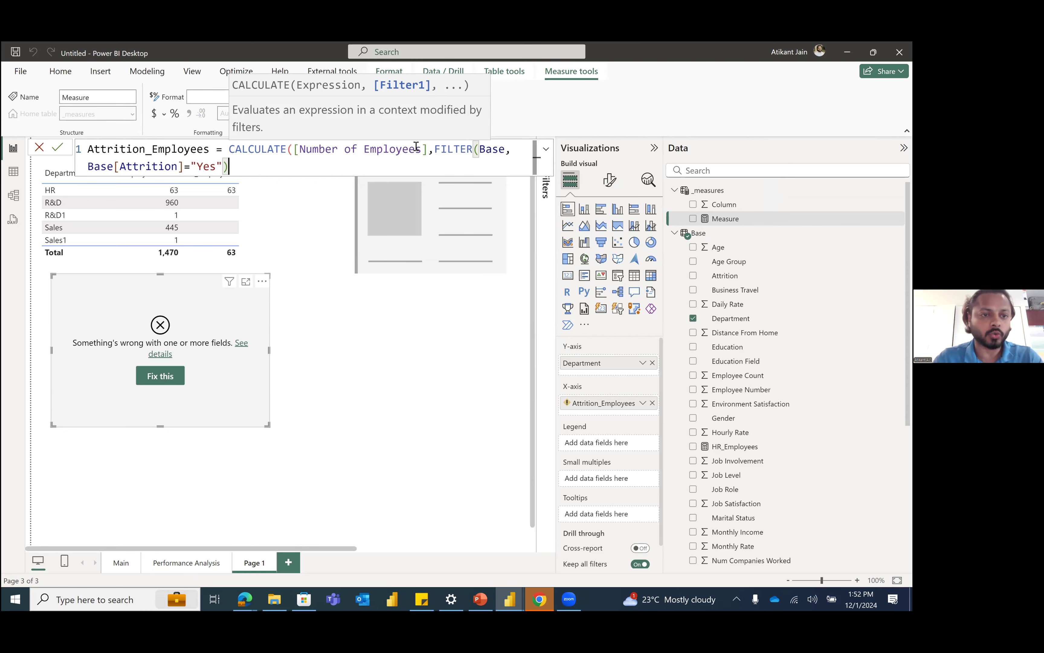
{"action": "left_click", "coordinate": [60, 147]}
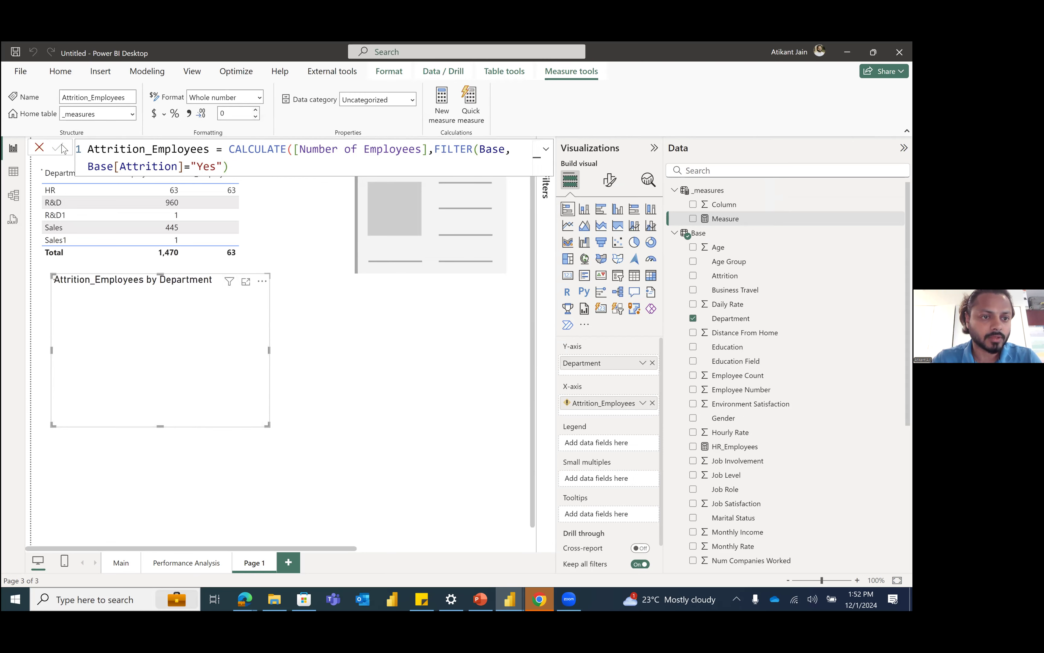
Step: Reposition the Attrition_Employees by Department bar chart on the empty canvas below the department table
{"action": "left_click_drag", "start_coordinate": [199, 288], "coordinate": [258, 248]}
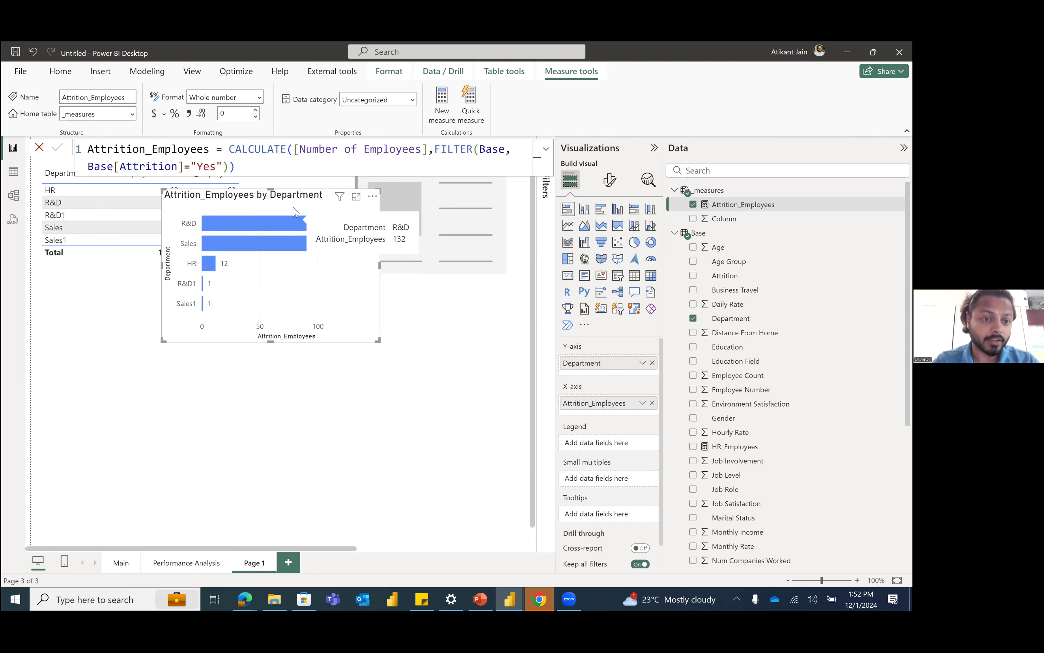
{"action": "left_click_drag", "start_coordinate": [290, 209], "coordinate": [180, 314]}
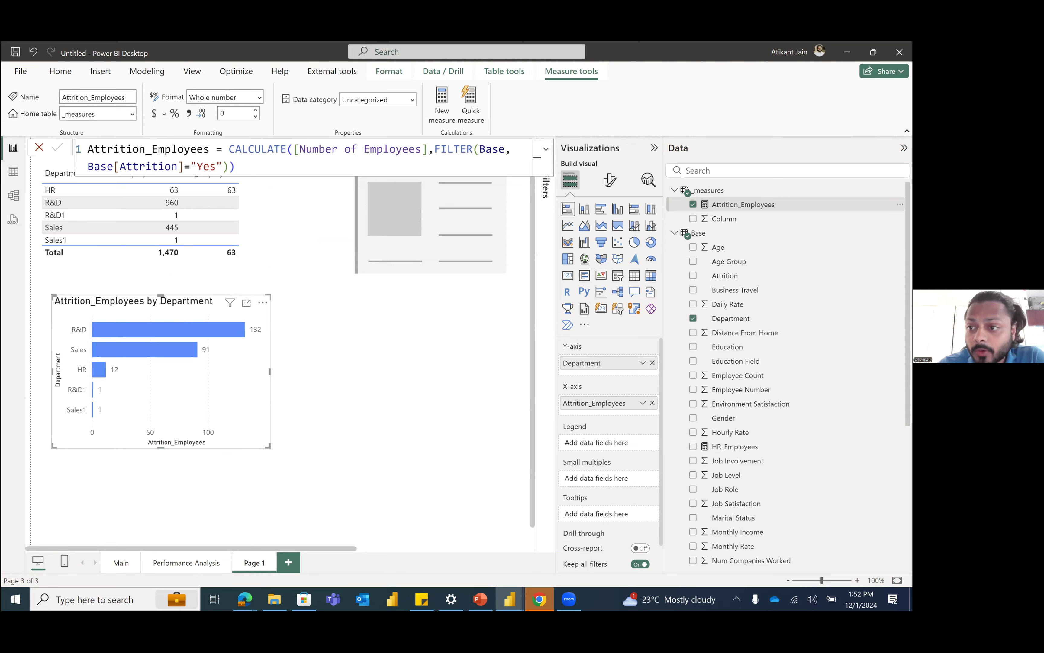
Step: Create another measure named % Attrition in the _measures table
{"action": "left_click", "coordinate": [900, 190]}
{"action": "left_click", "coordinate": [820, 201]}
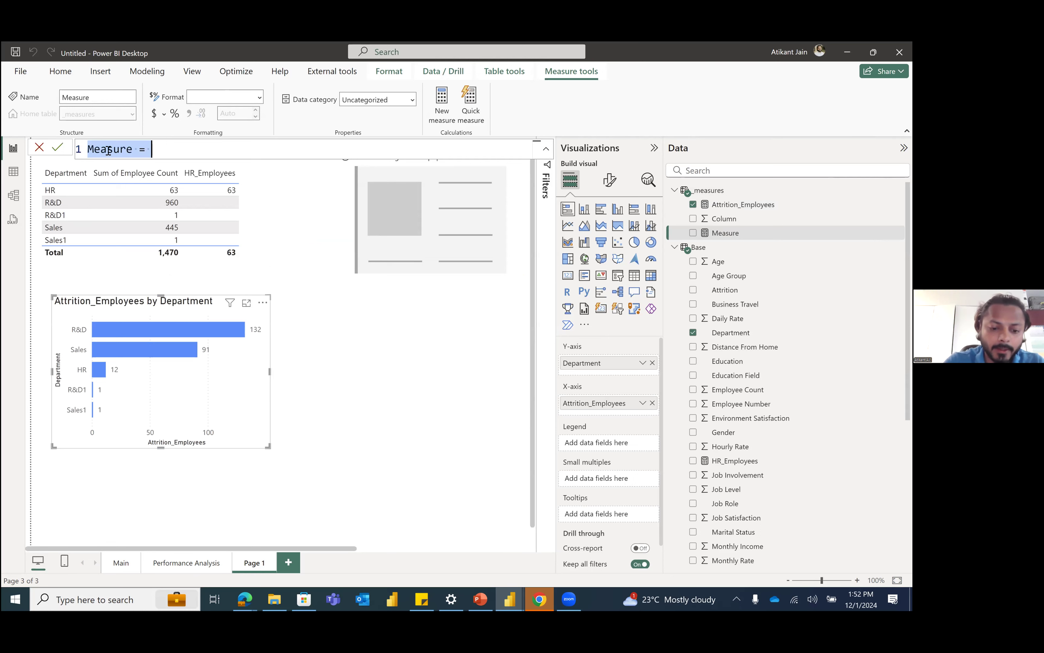
{"action": "type", "text": "% At"}
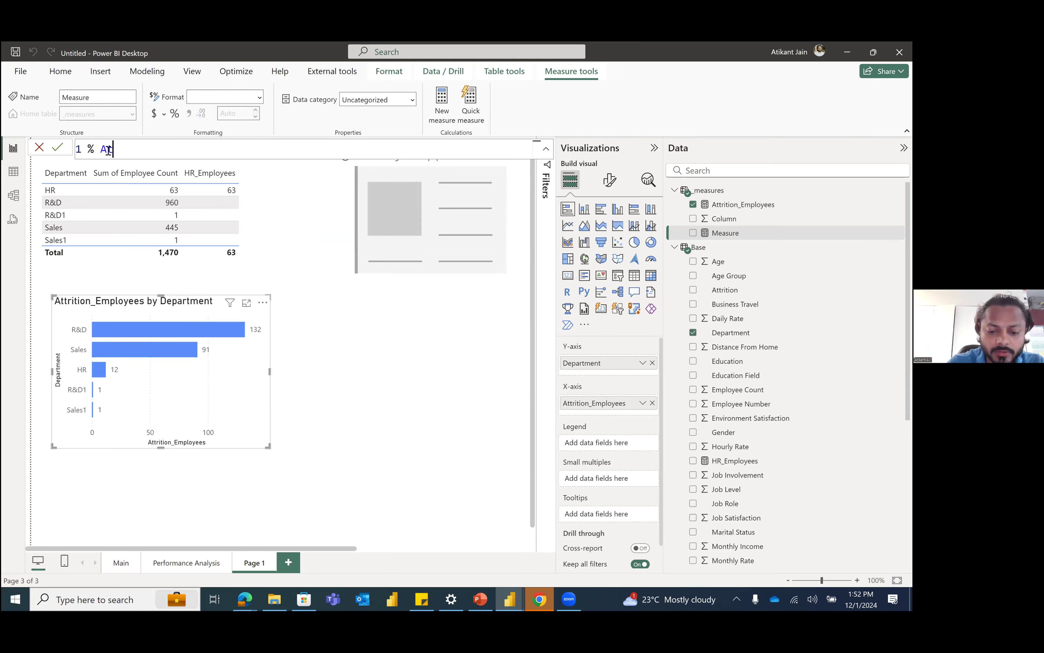
{"action": "type", "text": "trition = "}
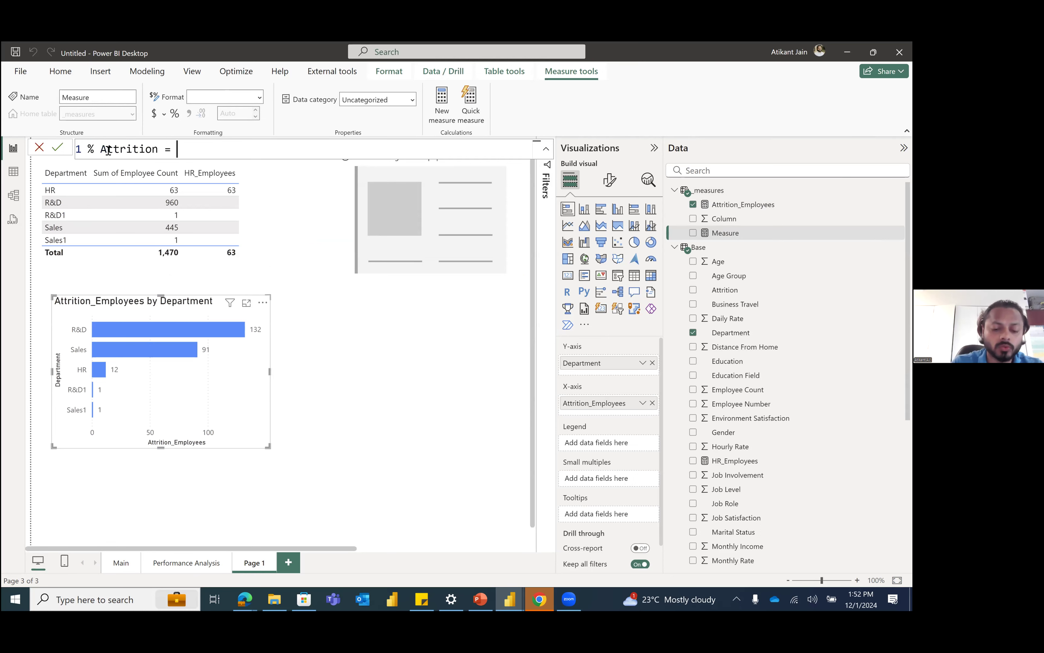
{"action": "type", "text": "divide"}
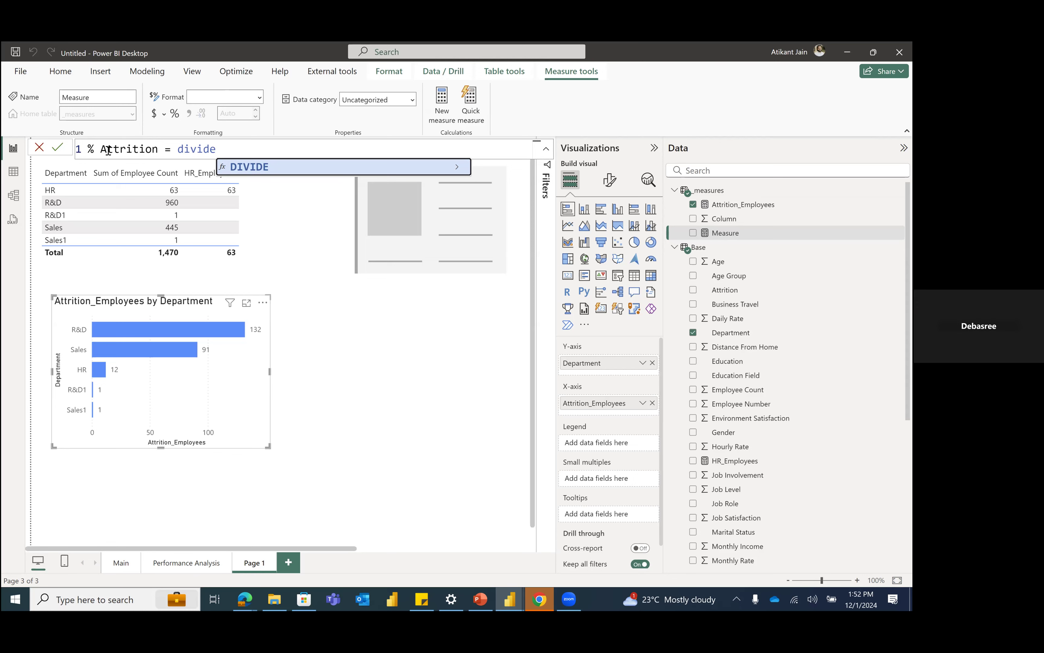
Step: Start the % Attrition formula with a DIVIDE function taking [Attrition_Employees] as the numerator
{"action": "type", "text": "("}
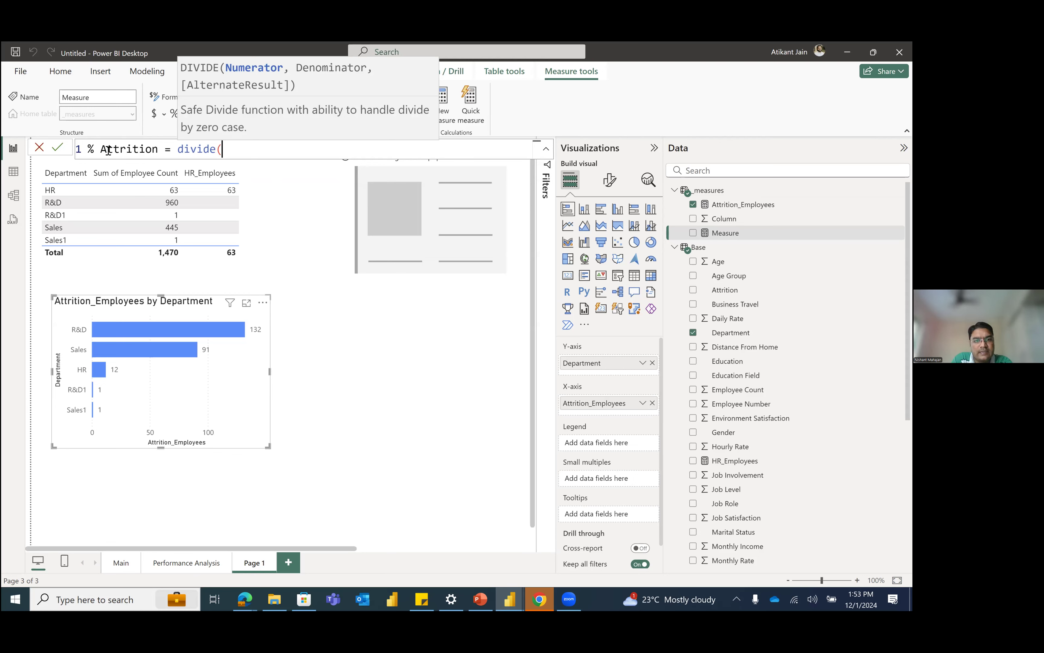
{"action": "type", "text": "att"}
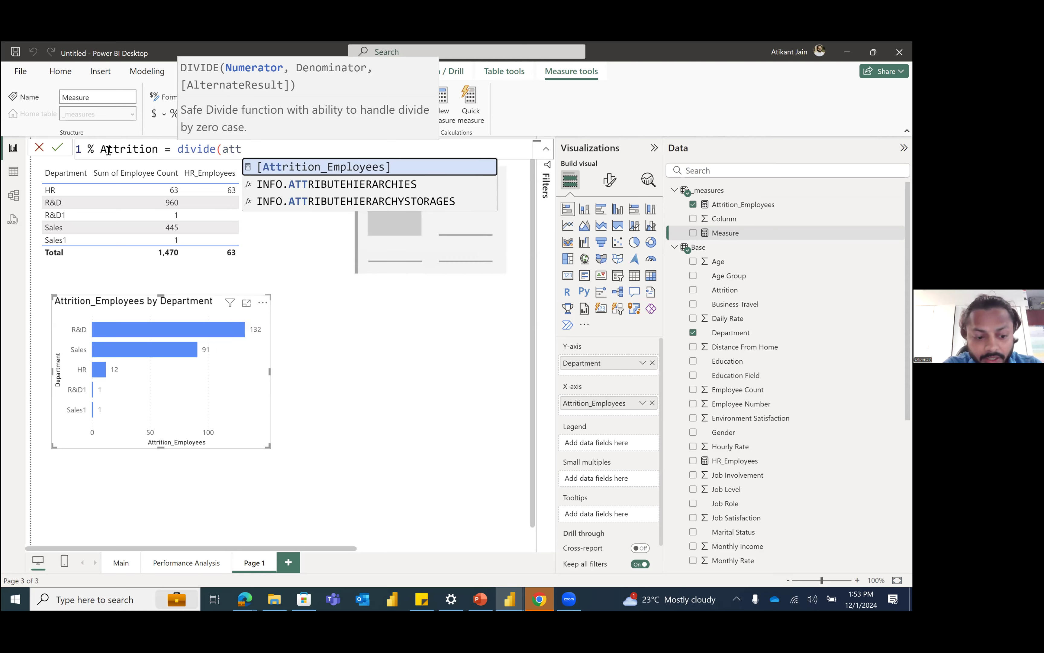
{"action": "key", "text": "Tab"}
{"action": "type", "text": ","}
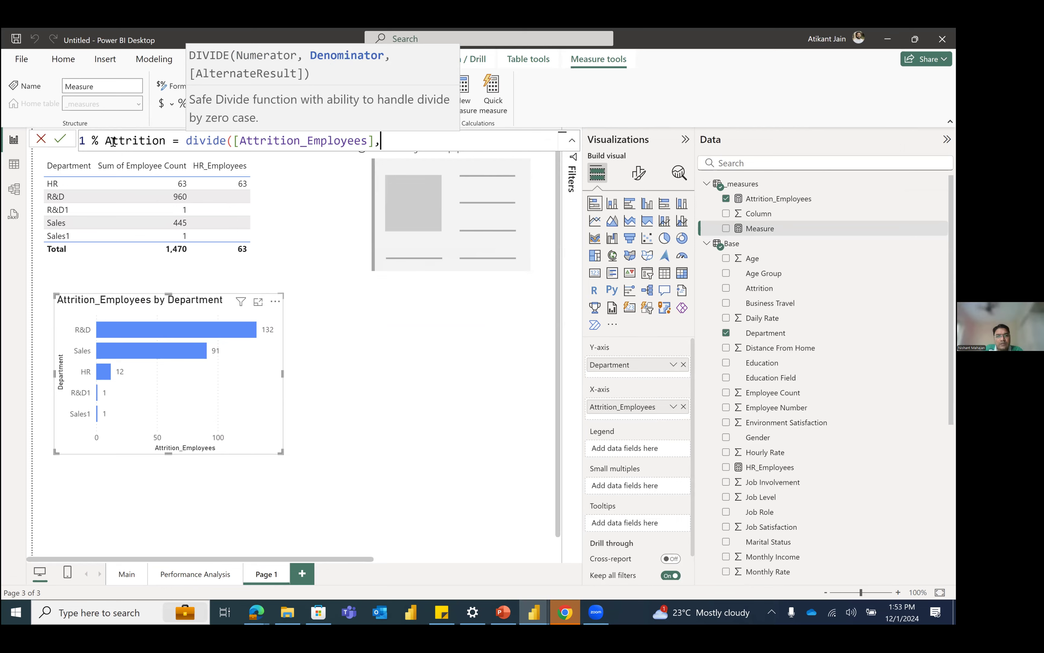
{"action": "type", "text": "empl"}
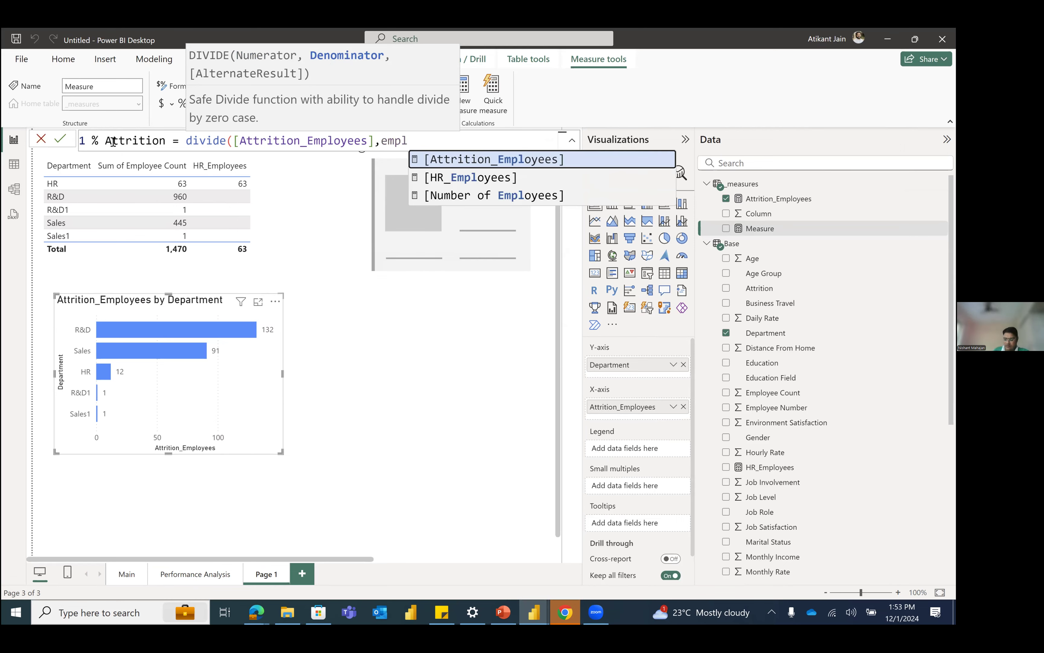
Step: Use [Number of Employees] as the DIVIDE denominator and commit the % Attrition formula
{"action": "key", "text": "Down"}
{"action": "key", "text": "Down"}
{"action": "key", "text": "Tab"}
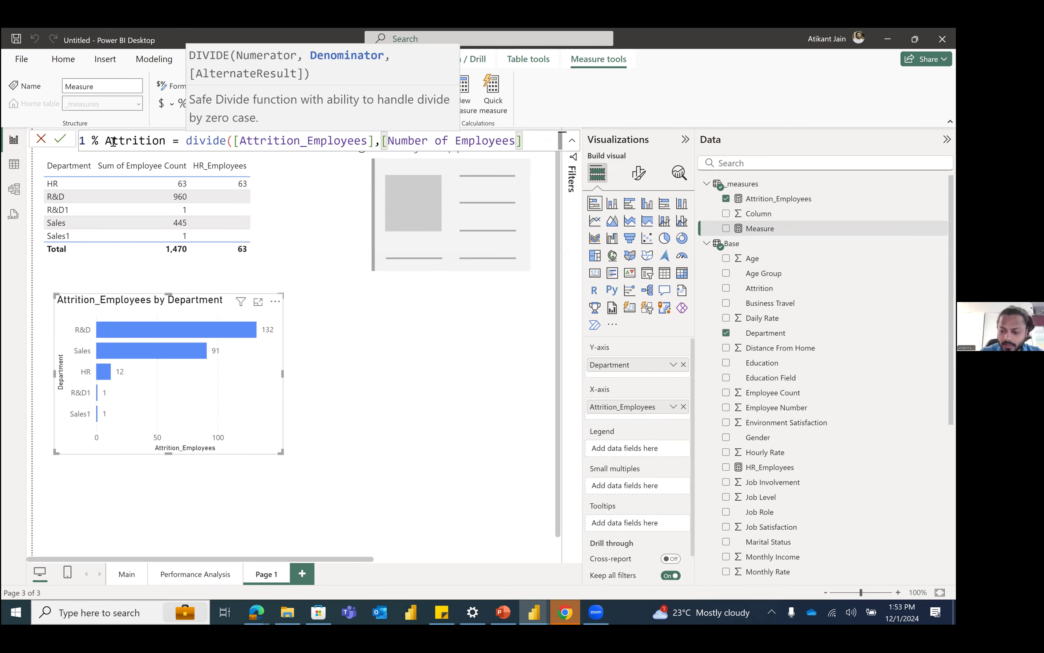
{"action": "type", "text": ")"}
{"action": "key", "text": "Return"}
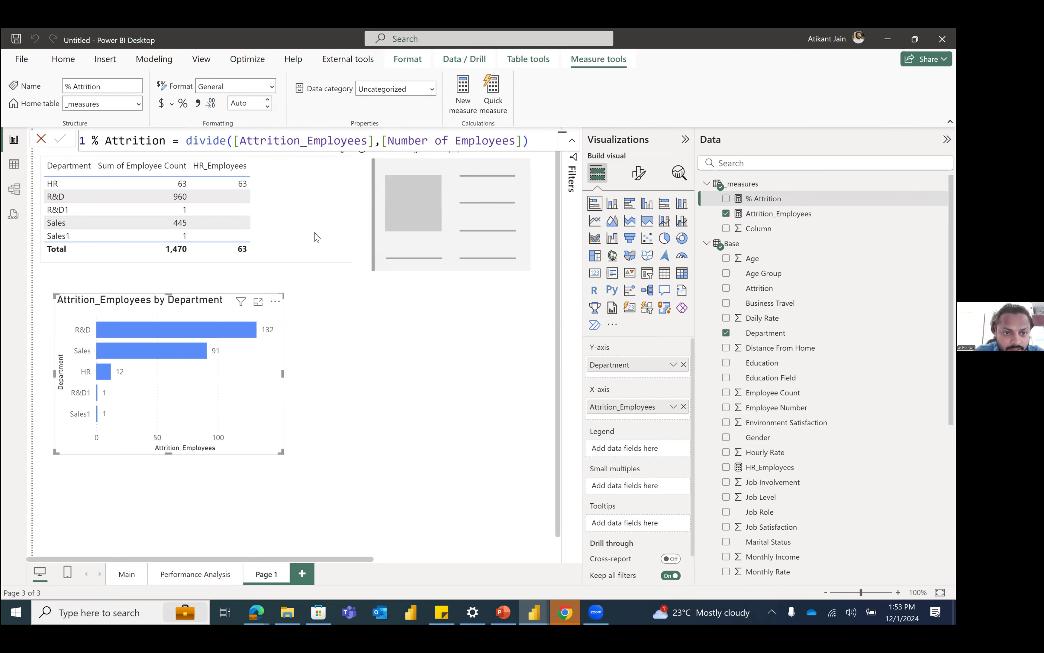
Step: Add the % Attrition measure as the last column of the department table and format the measure as a percentage
{"action": "left_click", "coordinate": [290, 211]}
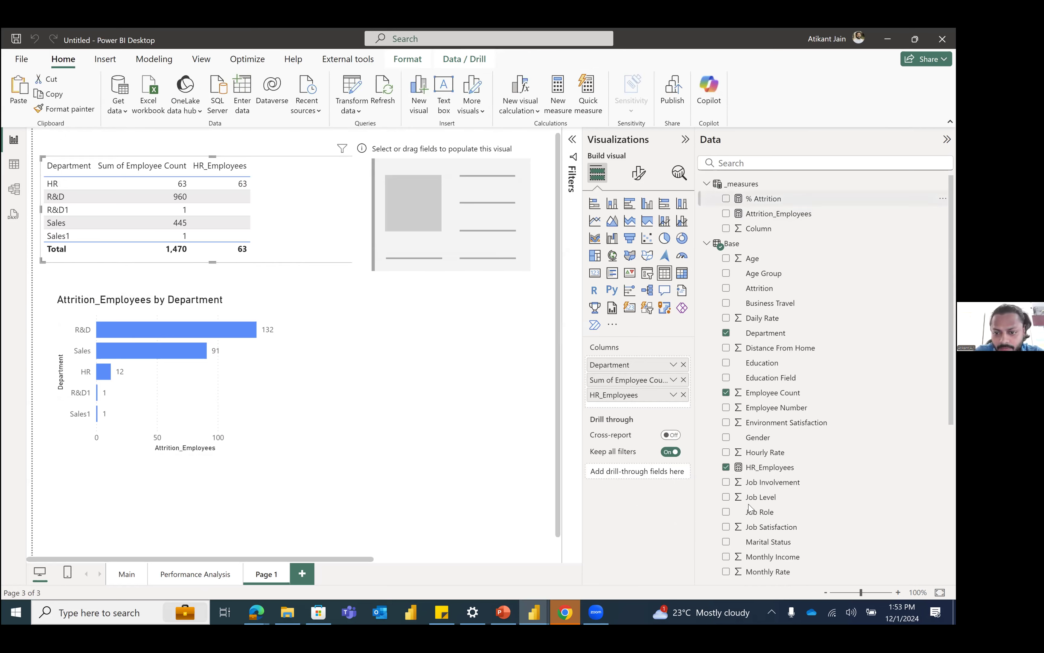
{"action": "left_click_drag", "start_coordinate": [749, 509], "coordinate": [670, 404]}
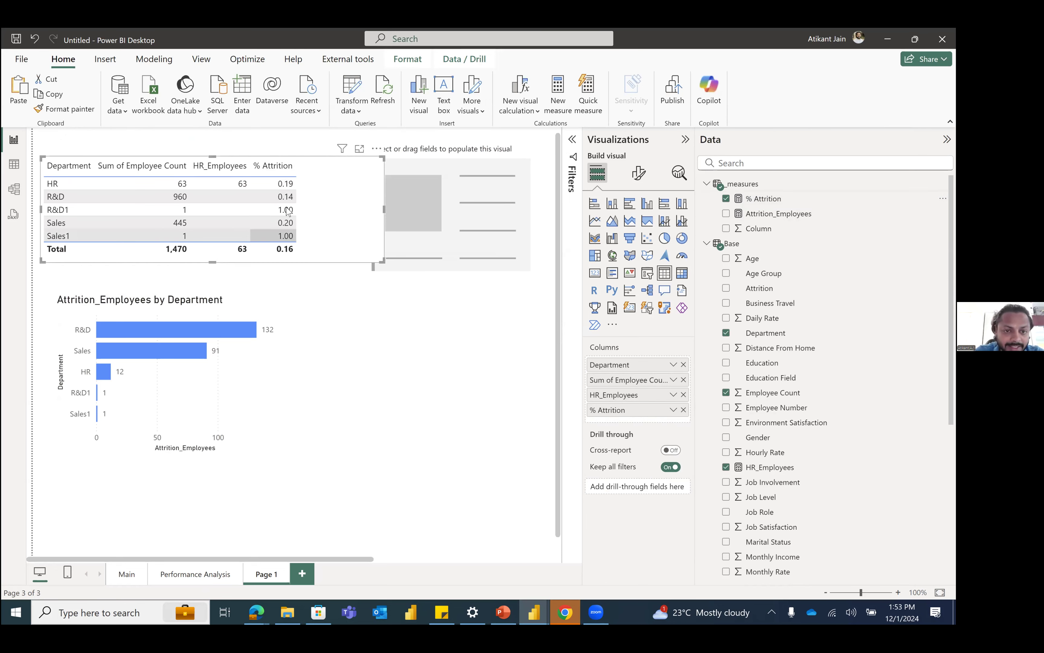
{"action": "left_click", "coordinate": [773, 200]}
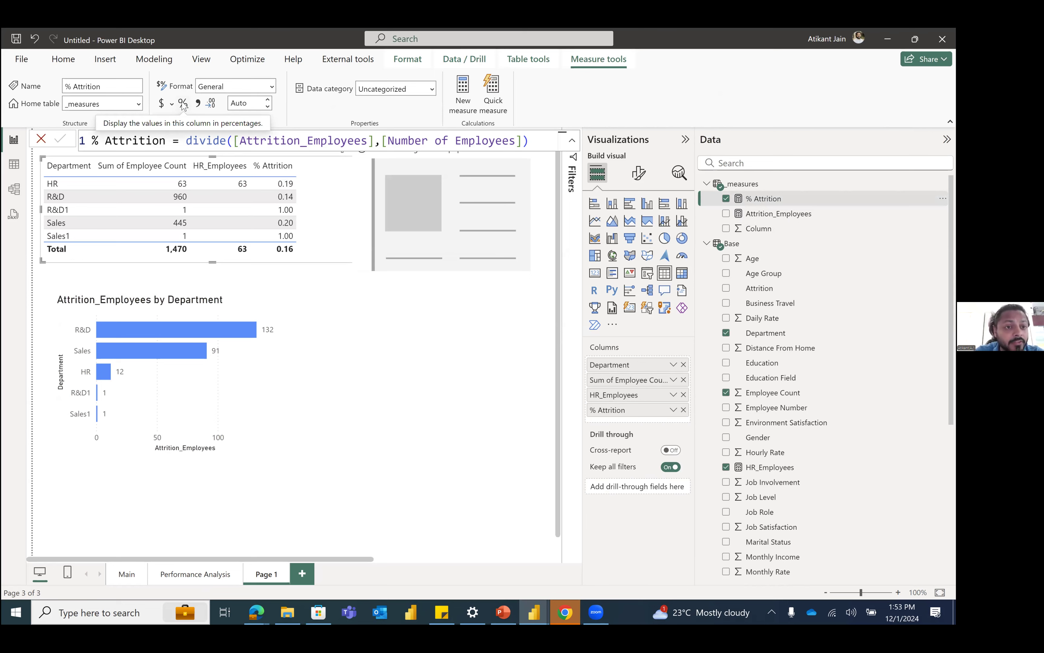
{"action": "left_click", "coordinate": [183, 105]}
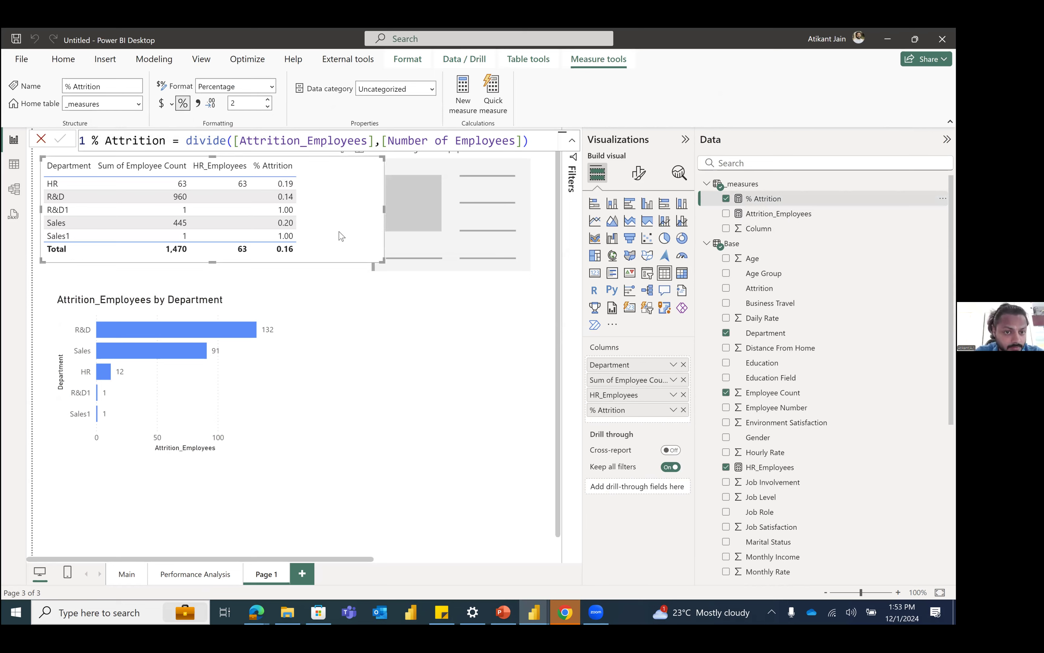
Step: Set the % Attrition measure to show 0 decimal places
{"action": "left_click", "coordinate": [249, 107]}
{"action": "left_click", "coordinate": [249, 107]}
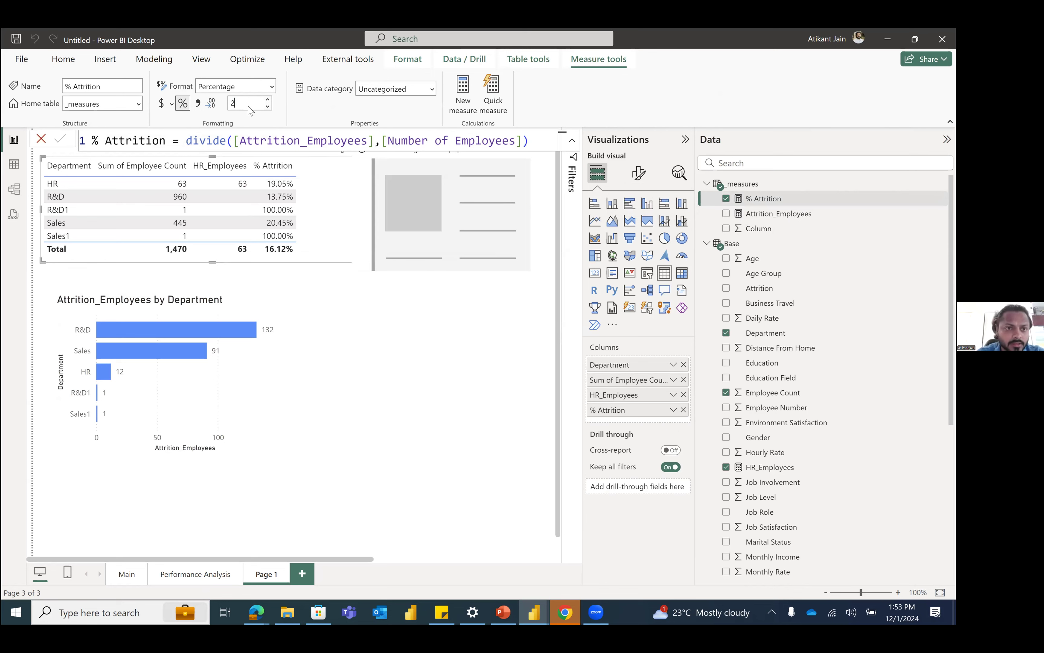
{"action": "key", "text": "BackSpace"}
{"action": "type", "text": "0"}
{"action": "key", "text": "Return"}
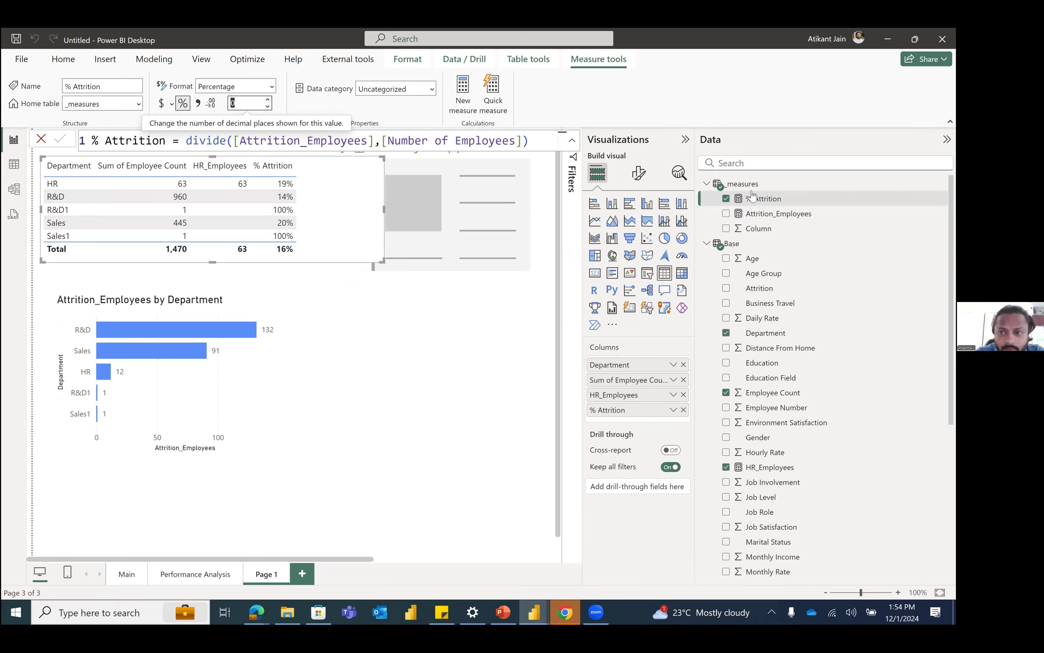
Step: Find the Number of Employees measure, add it to the department table before % Attrition, and widen the table to fit
{"action": "left_click", "coordinate": [763, 162]}
{"action": "type", "text": "emp"}
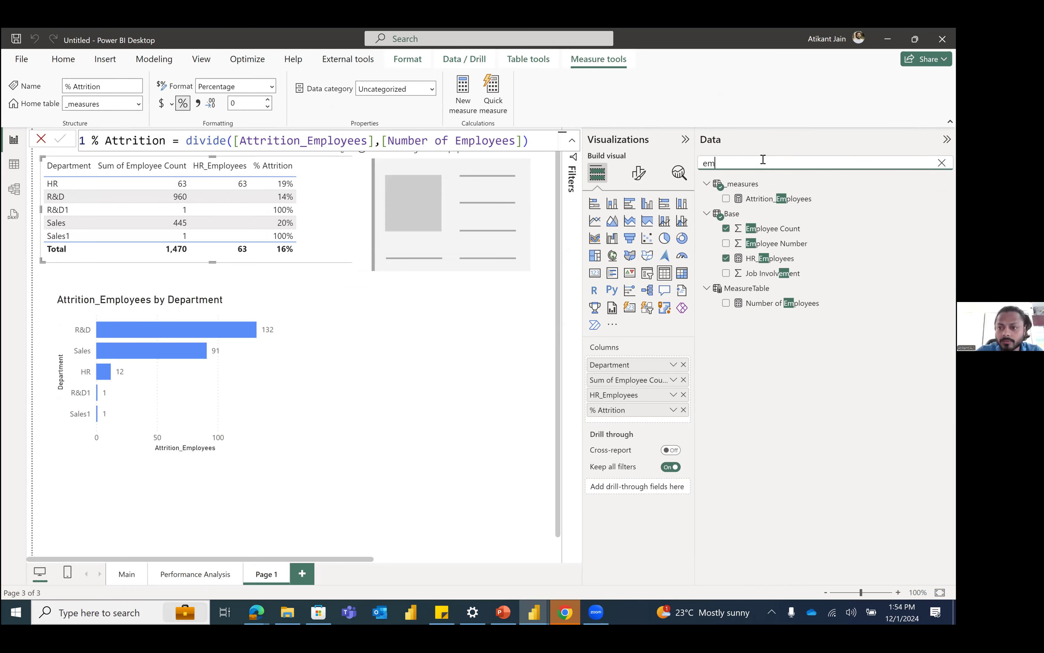
{"action": "left_click_drag", "start_coordinate": [791, 288], "coordinate": [661, 408]}
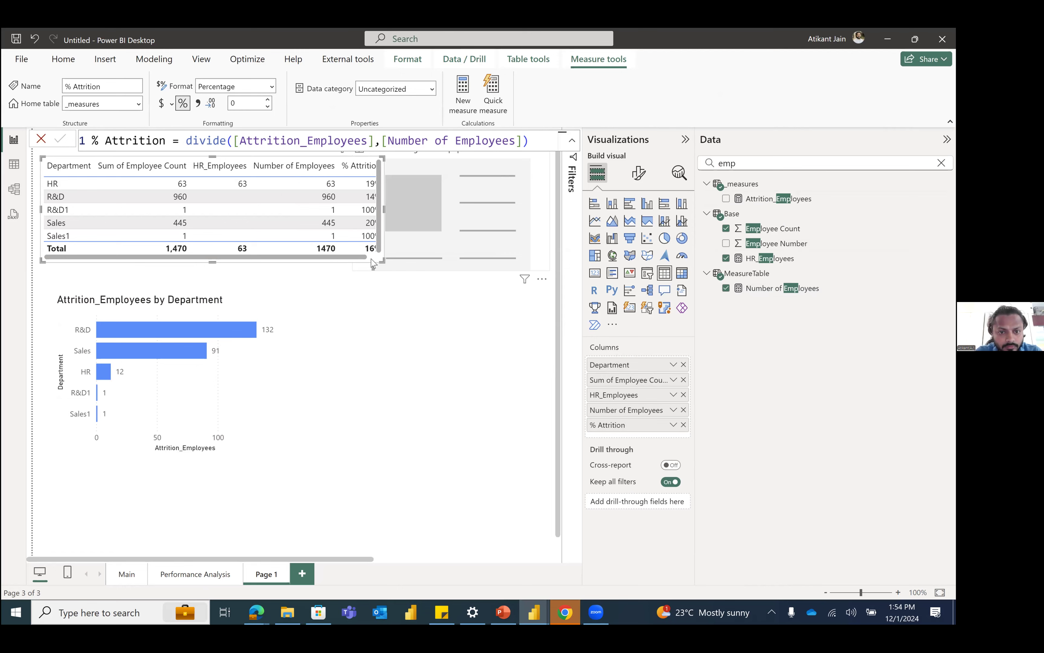
{"action": "left_click", "coordinate": [375, 264]}
{"action": "left_click_drag", "start_coordinate": [375, 264], "coordinate": [429, 269]}
Step: Remove HR_Employees and Sum of Employee Count from the department table and insert Attrition_Employees right after Department
{"action": "left_click", "coordinate": [684, 394]}
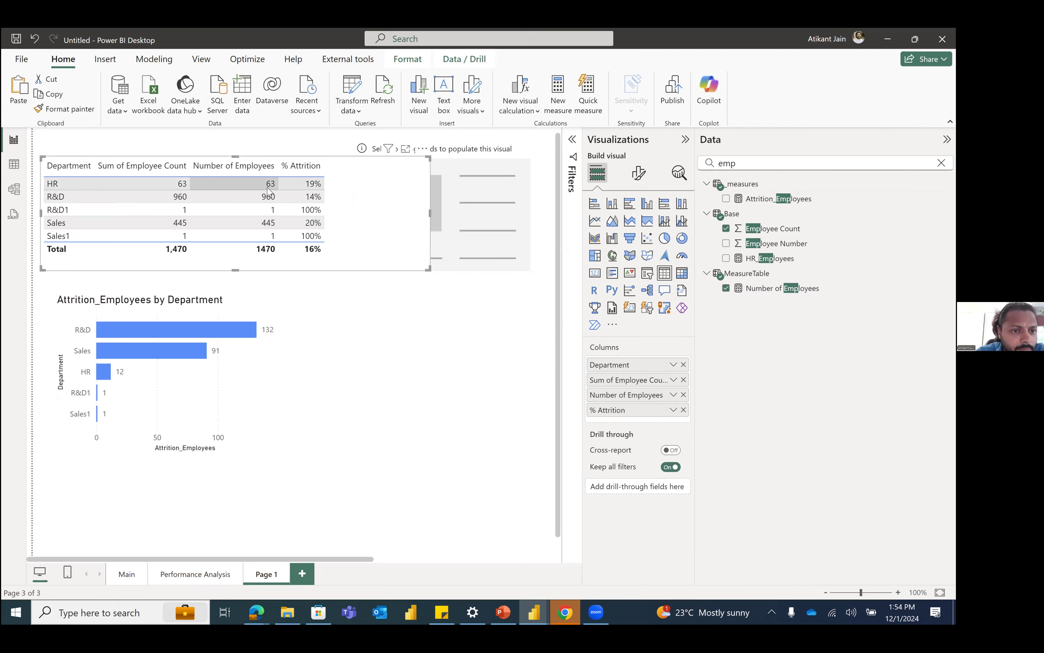
{"action": "left_click", "coordinate": [397, 250]}
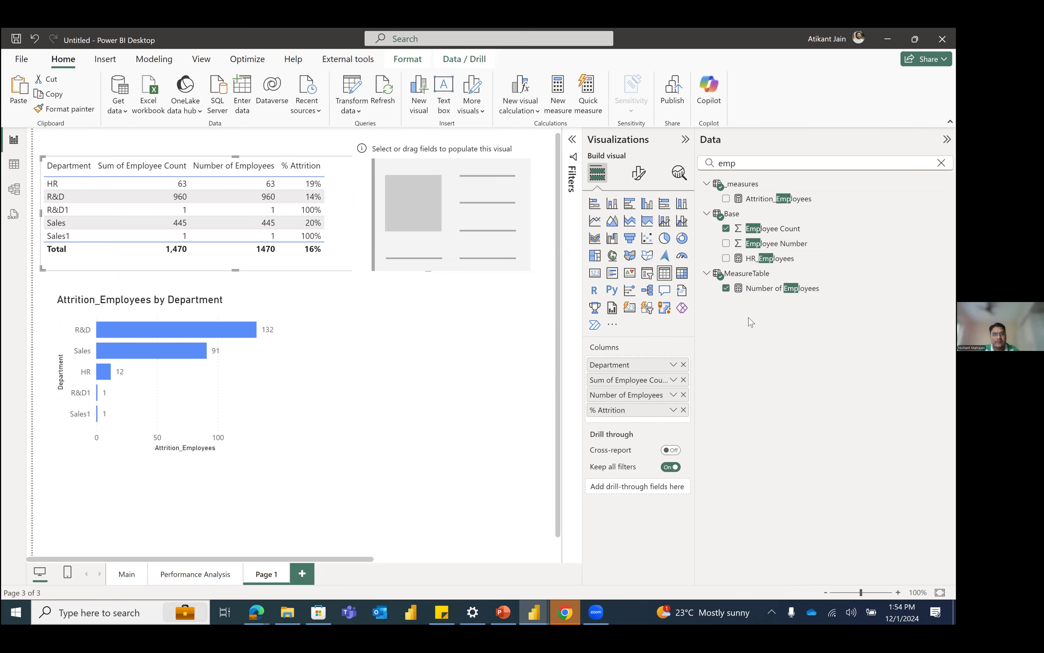
{"action": "left_click_drag", "start_coordinate": [794, 198], "coordinate": [685, 377]}
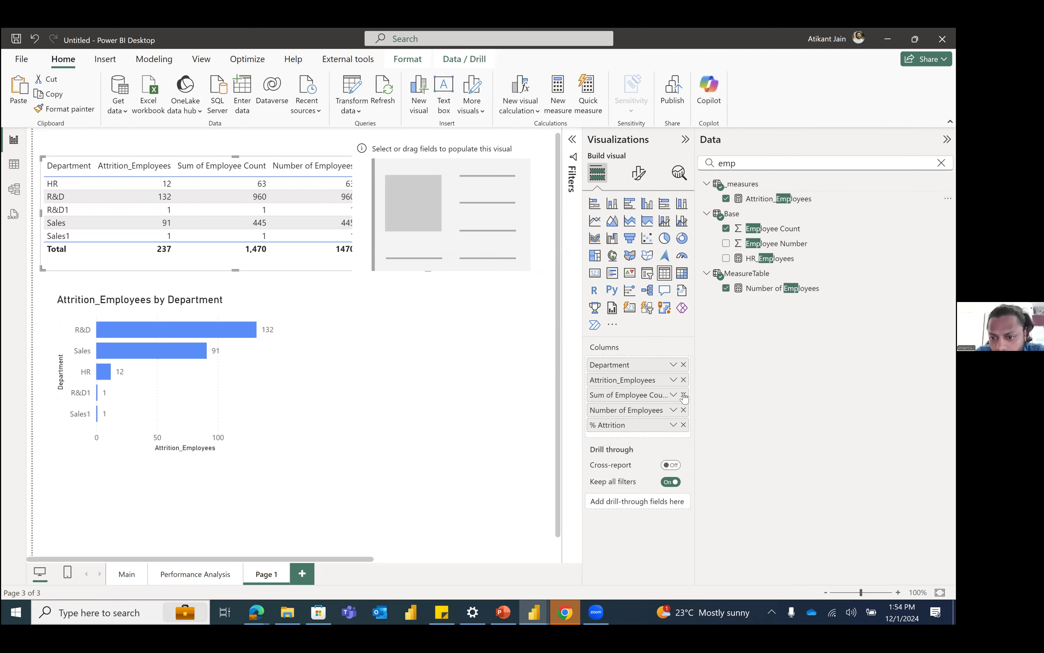
{"action": "left_click", "coordinate": [683, 394]}
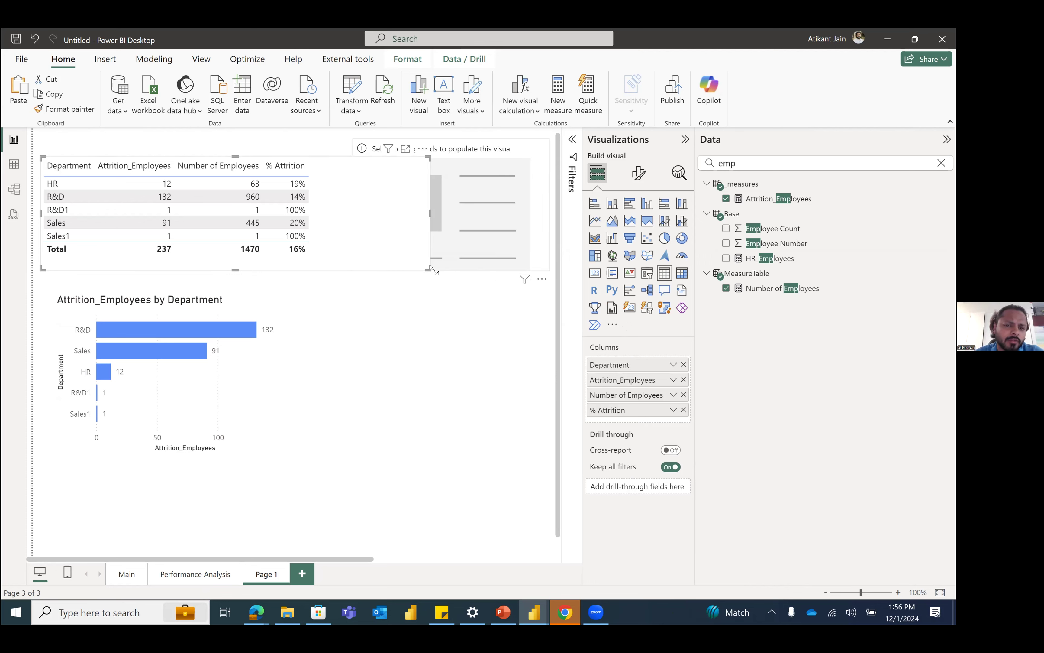
Step: Shrink the department table to fit its columns and move the empty card visual farther away from it
{"action": "left_click_drag", "start_coordinate": [430, 270], "coordinate": [335, 268]}
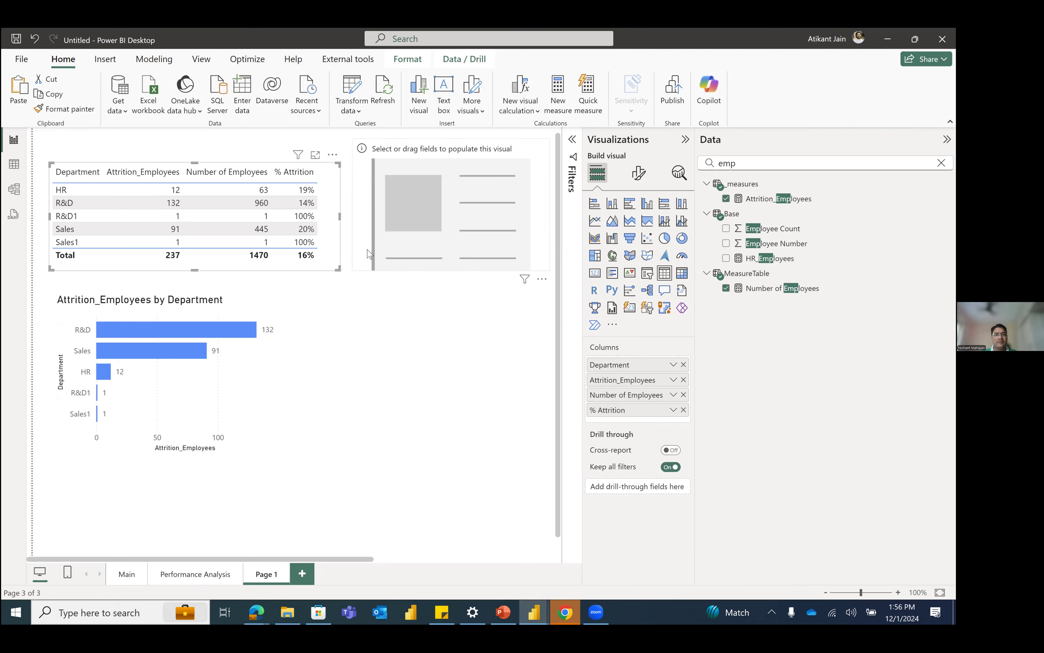
{"action": "left_click_drag", "start_coordinate": [367, 254], "coordinate": [416, 248]}
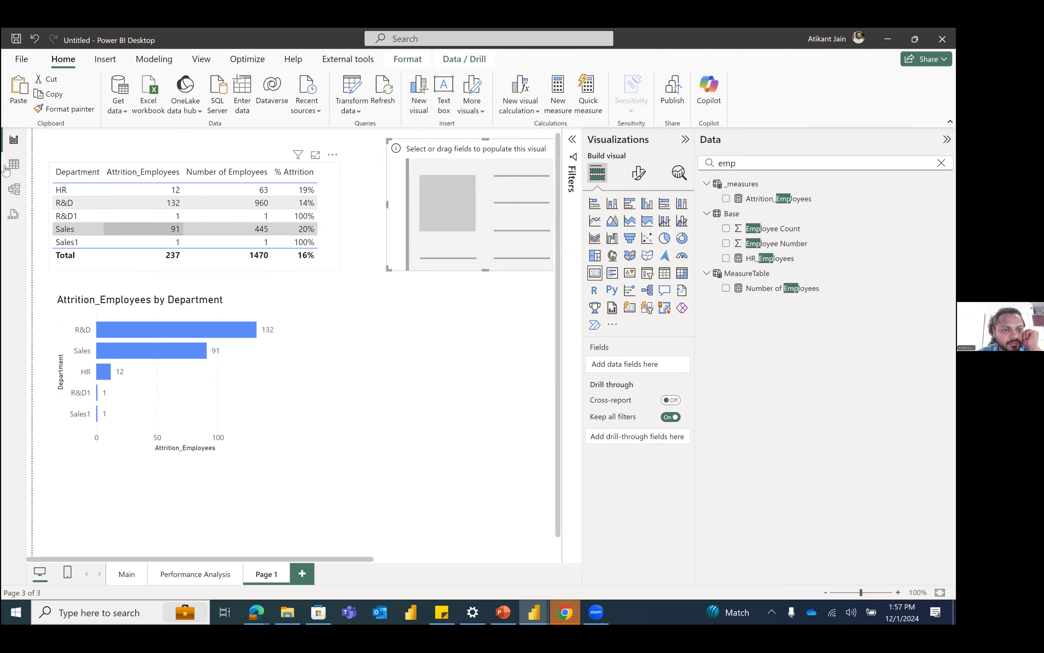
Step: Examine the rows of the Base table in the data view, then return to the report page
{"action": "left_click", "coordinate": [6, 170]}
{"action": "left_click", "coordinate": [843, 244]}
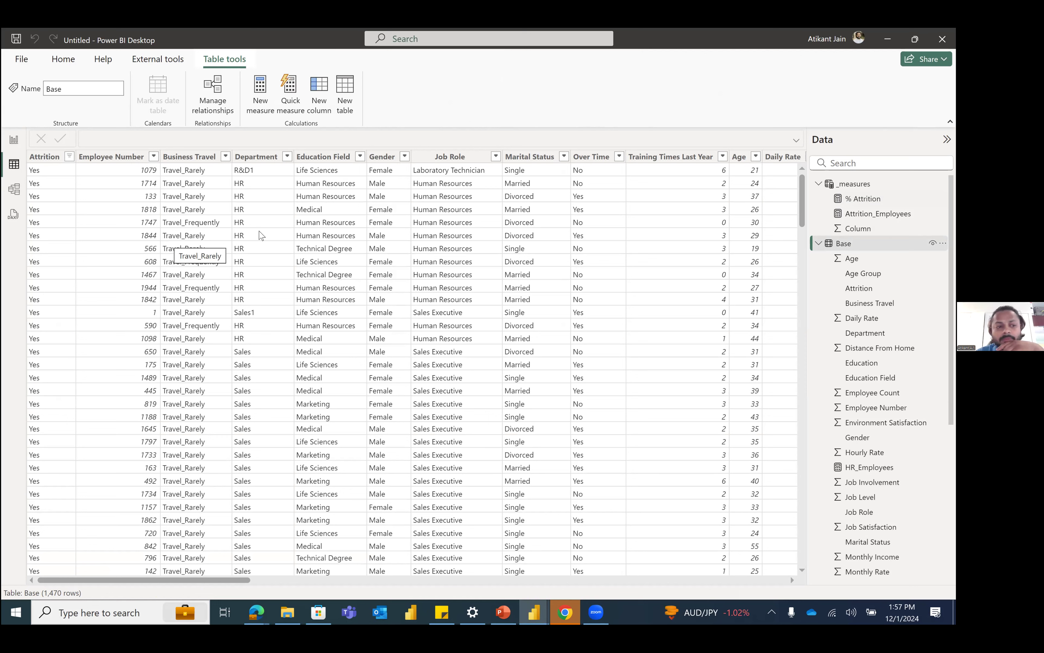
{"action": "left_click", "coordinate": [13, 150]}
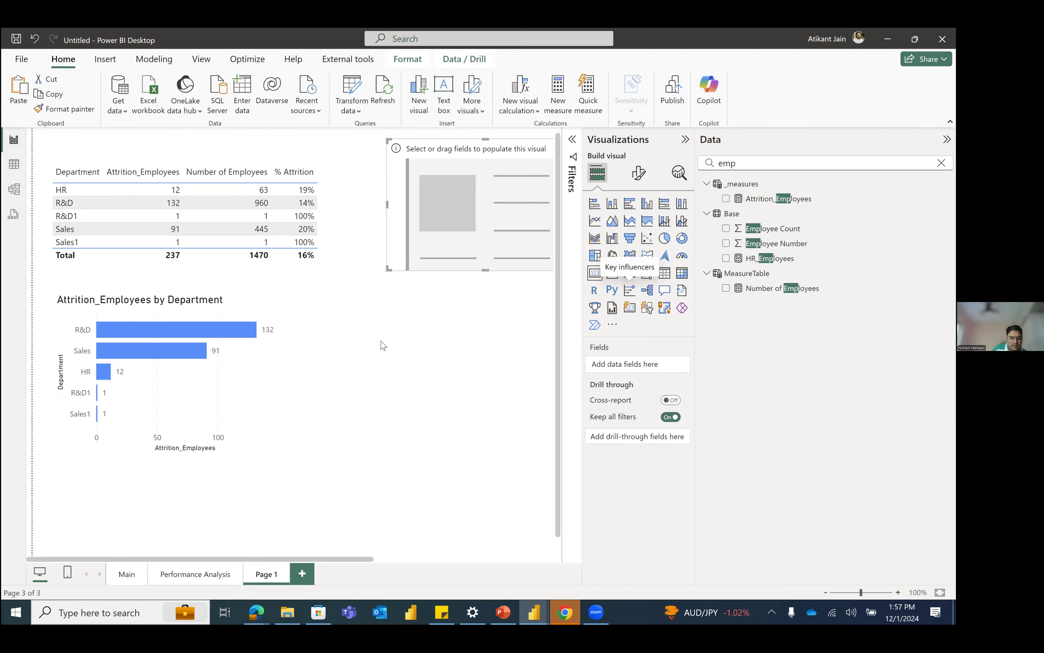
Step: Insert a line chart on the report page with Job Role on its X-axis
{"action": "left_click", "coordinate": [594, 221]}
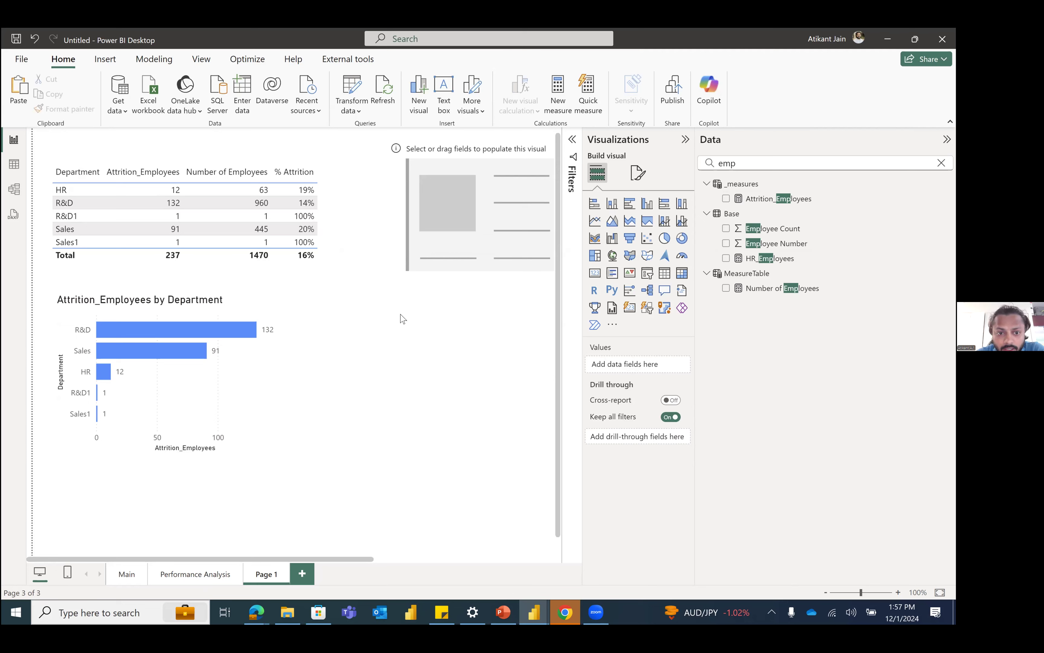
{"action": "scroll", "coordinate": [408, 275], "scroll_direction": "right", "scroll_amount": 1}
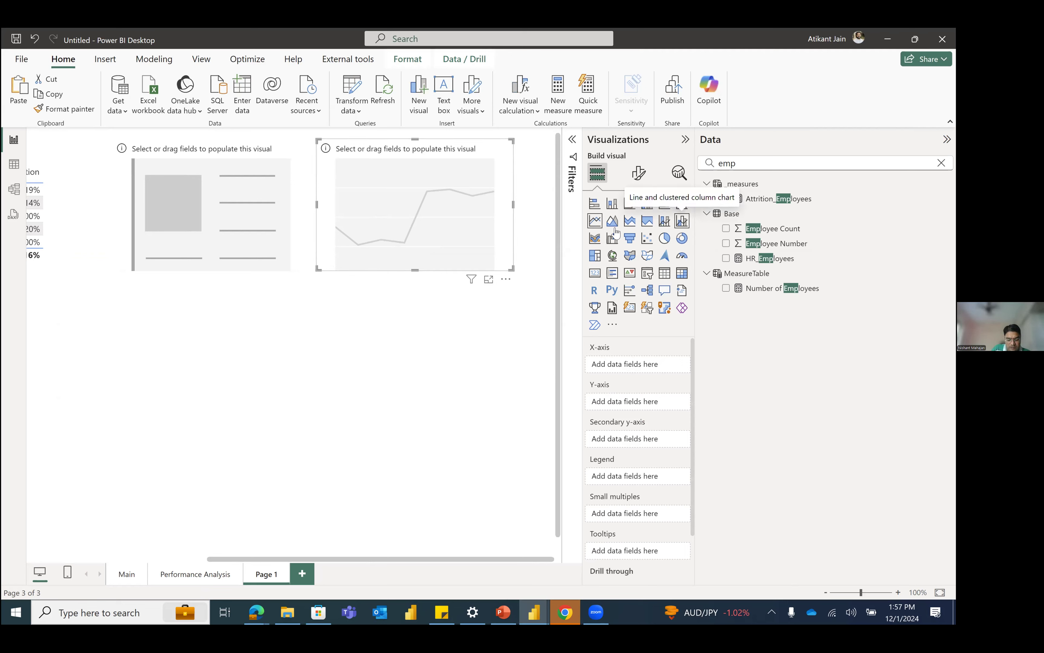
{"action": "left_click", "coordinate": [766, 153]}
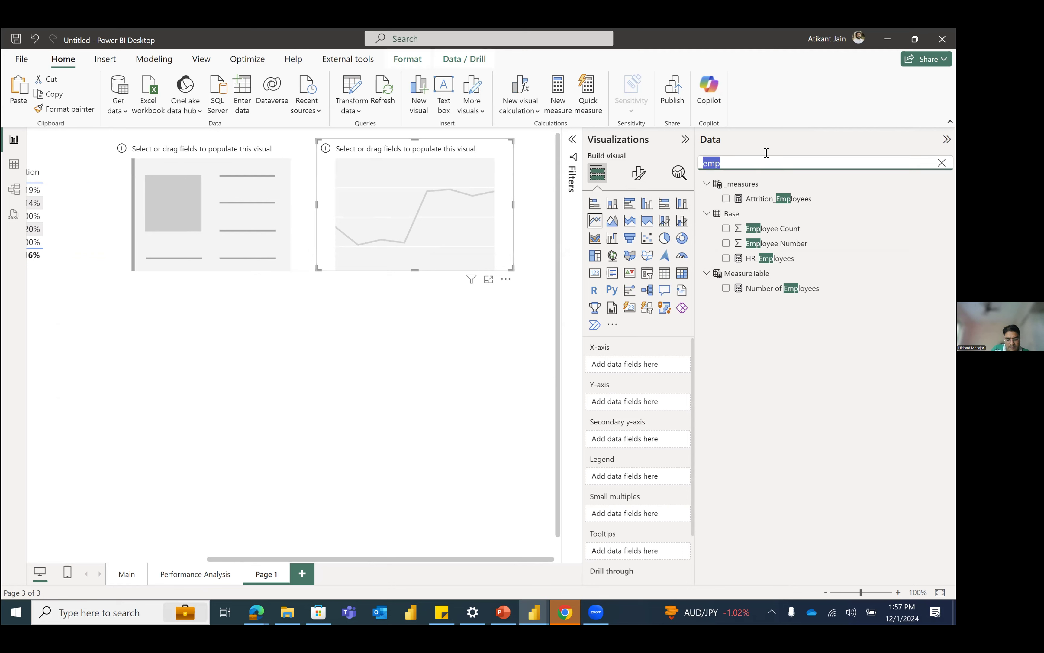
{"action": "type", "text": "job"}
{"action": "left_click_drag", "start_coordinate": [760, 230], "coordinate": [668, 364]}
Step: Find the % Attrition measure and place it on the line chart's Y-axis
{"action": "left_click", "coordinate": [824, 158]}
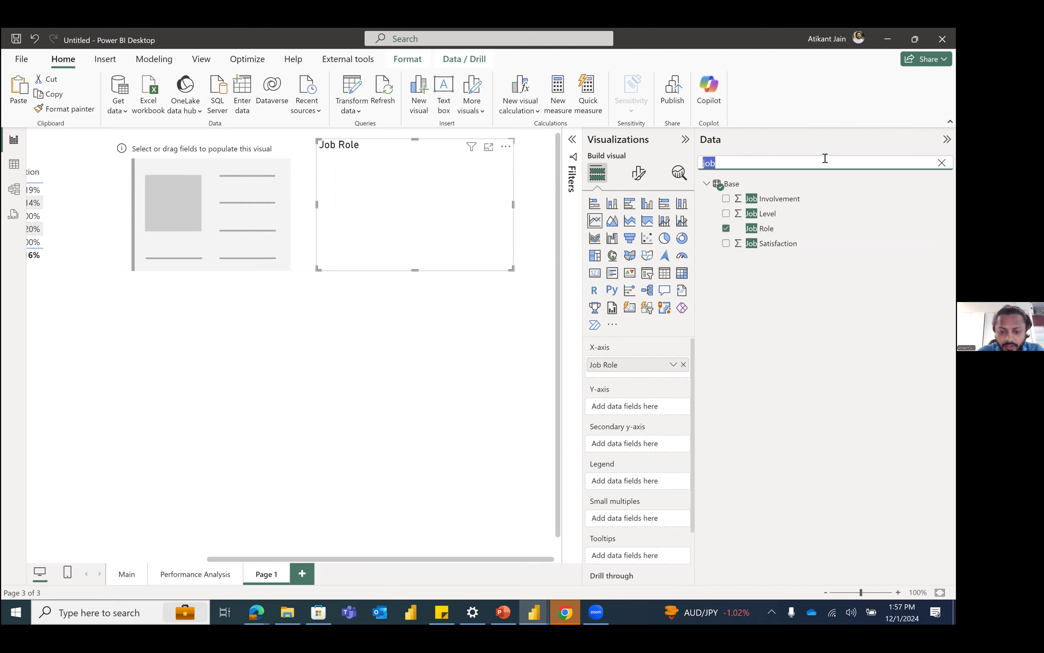
{"action": "type", "text": "att"}
{"action": "left_click_drag", "start_coordinate": [771, 203], "coordinate": [638, 406]}
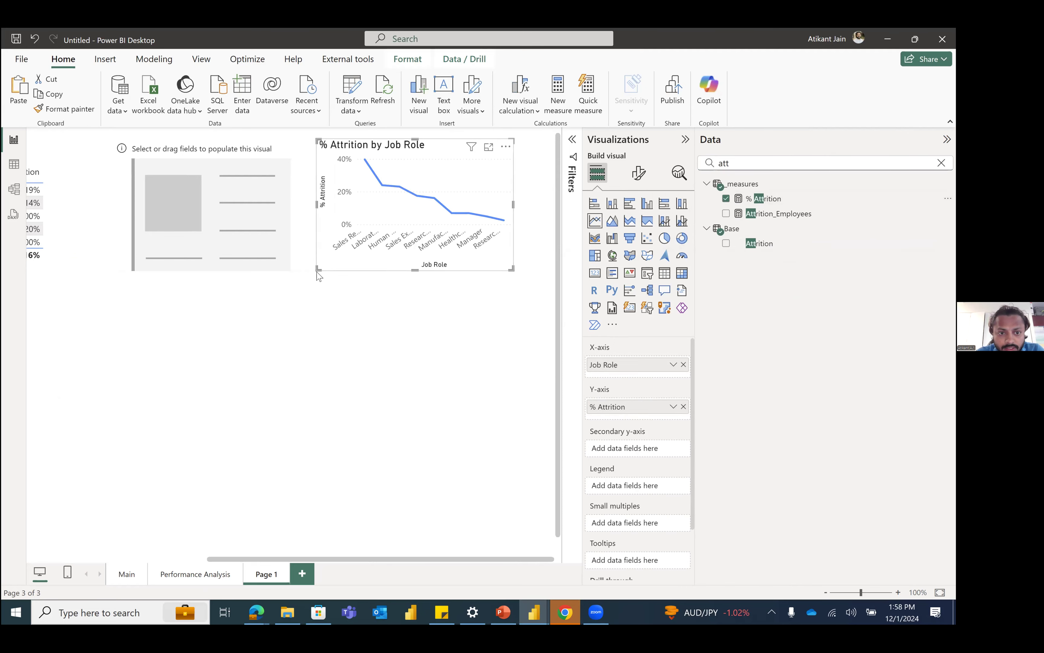
Step: Enlarge the % Attrition by Job Role line chart and shift it over the empty card visual
{"action": "left_click_drag", "start_coordinate": [110, 355], "coordinate": [152, 352]}
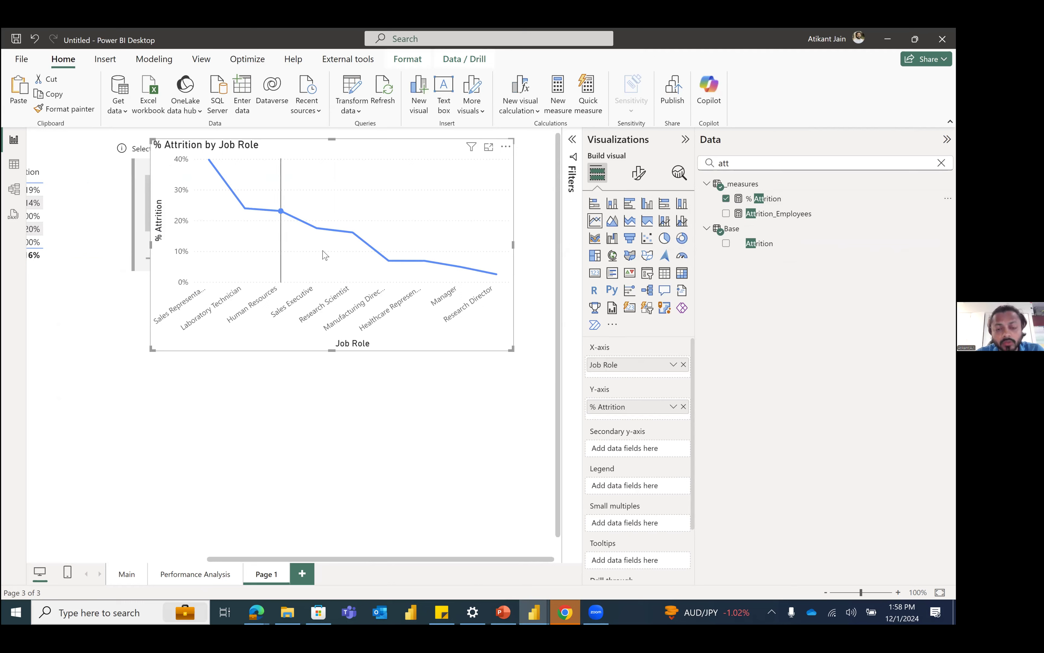
{"action": "mouse_move", "coordinate": [451, 273]}
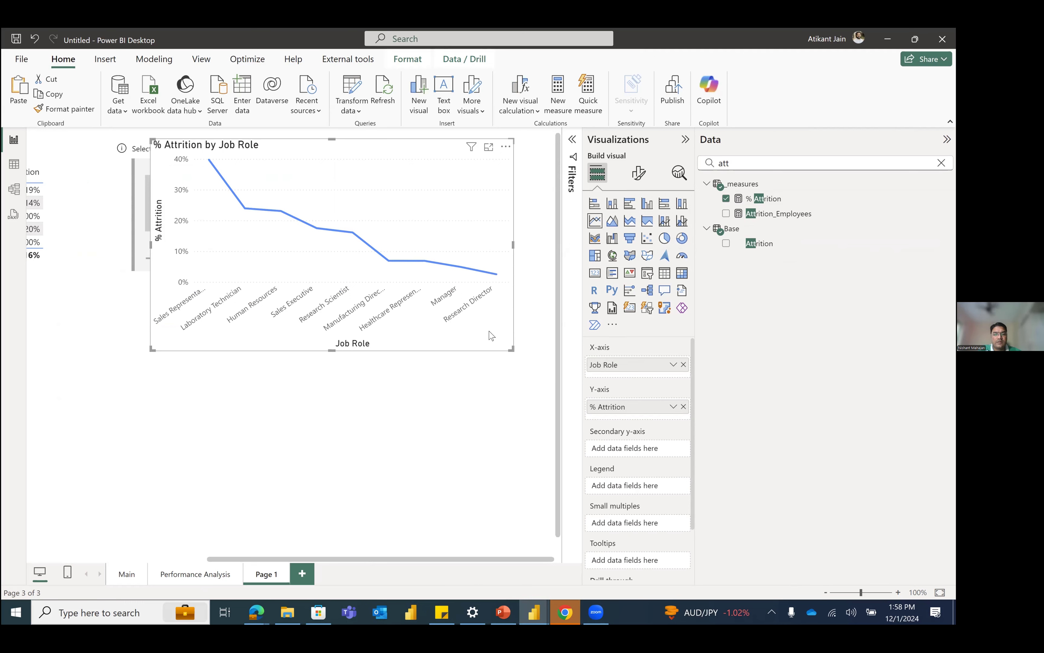
{"action": "left_click_drag", "start_coordinate": [486, 350], "coordinate": [453, 339]}
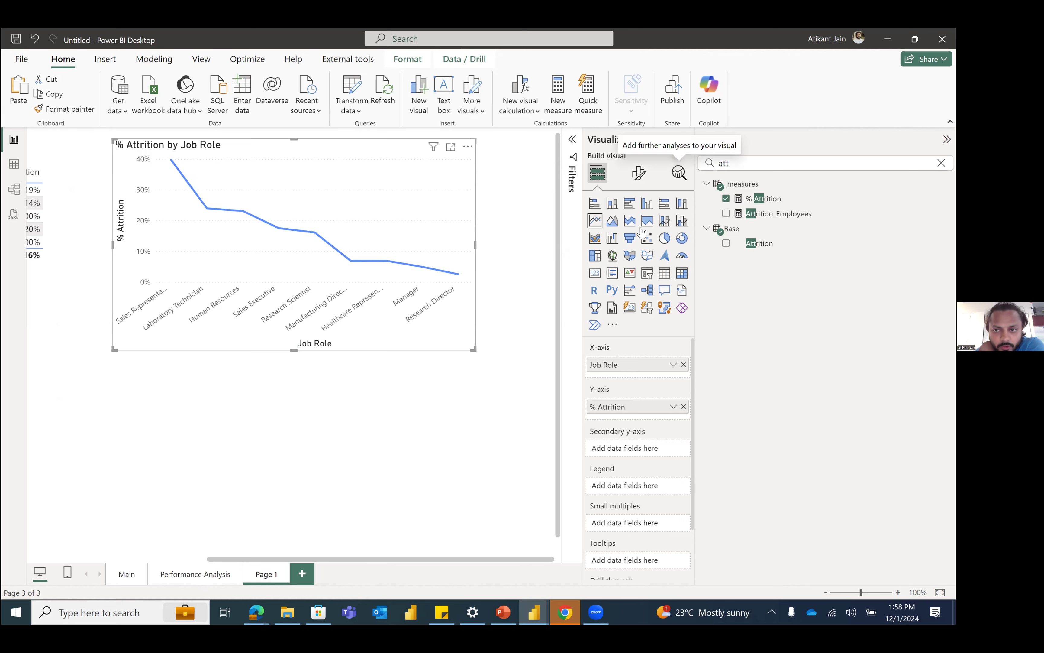
Step: Review the analytics options for the line chart, including the Y-Axis Constant Line settings
{"action": "left_click", "coordinate": [679, 173]}
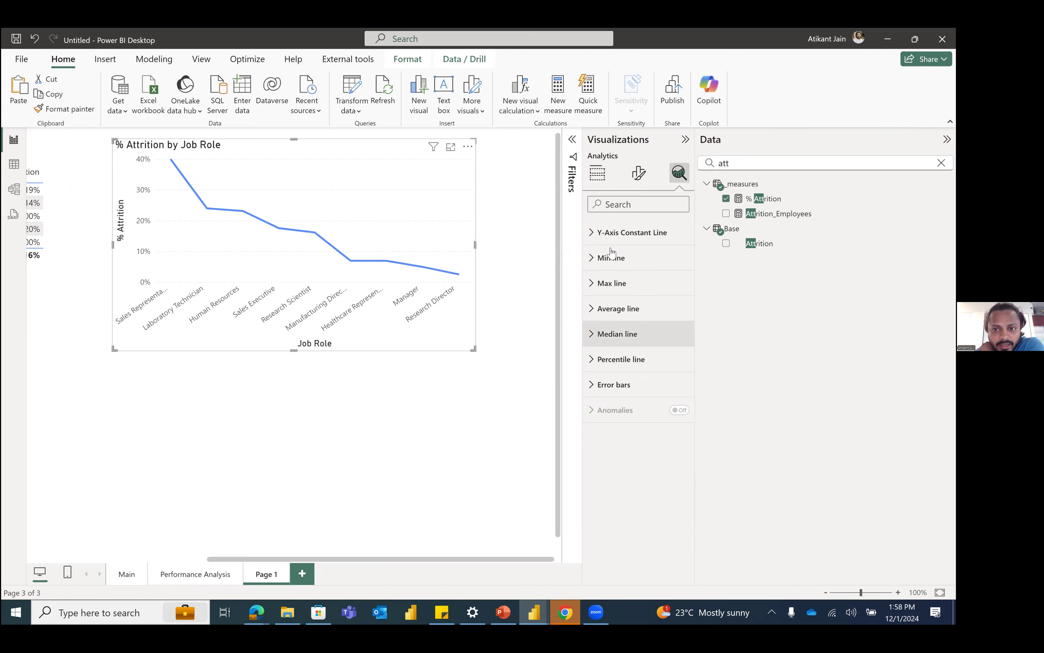
{"action": "left_click", "coordinate": [621, 242]}
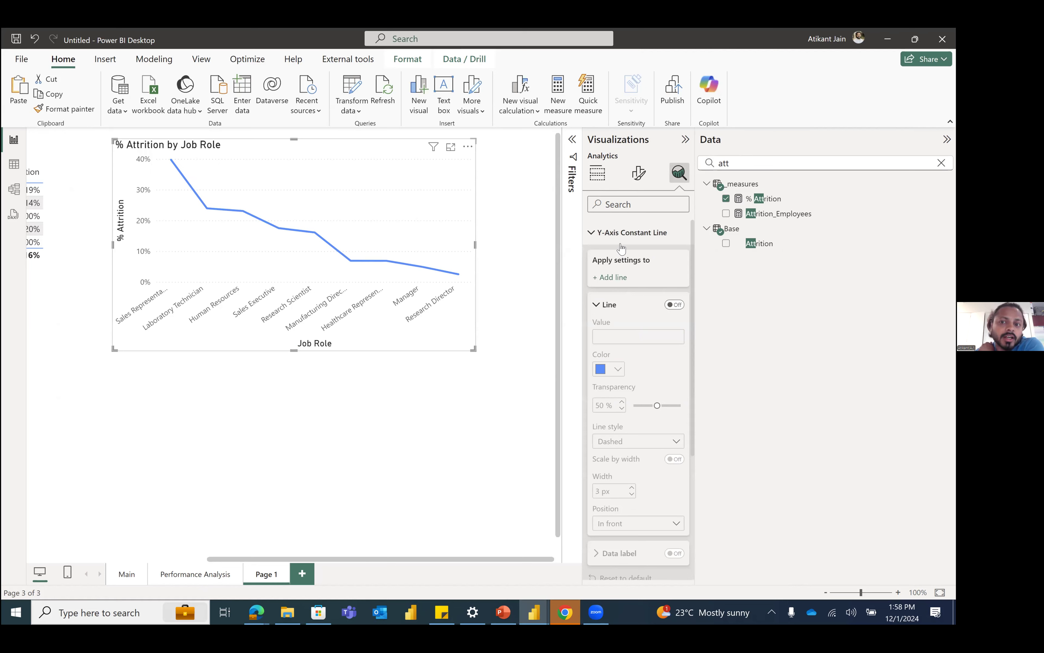
{"action": "left_click", "coordinate": [595, 244]}
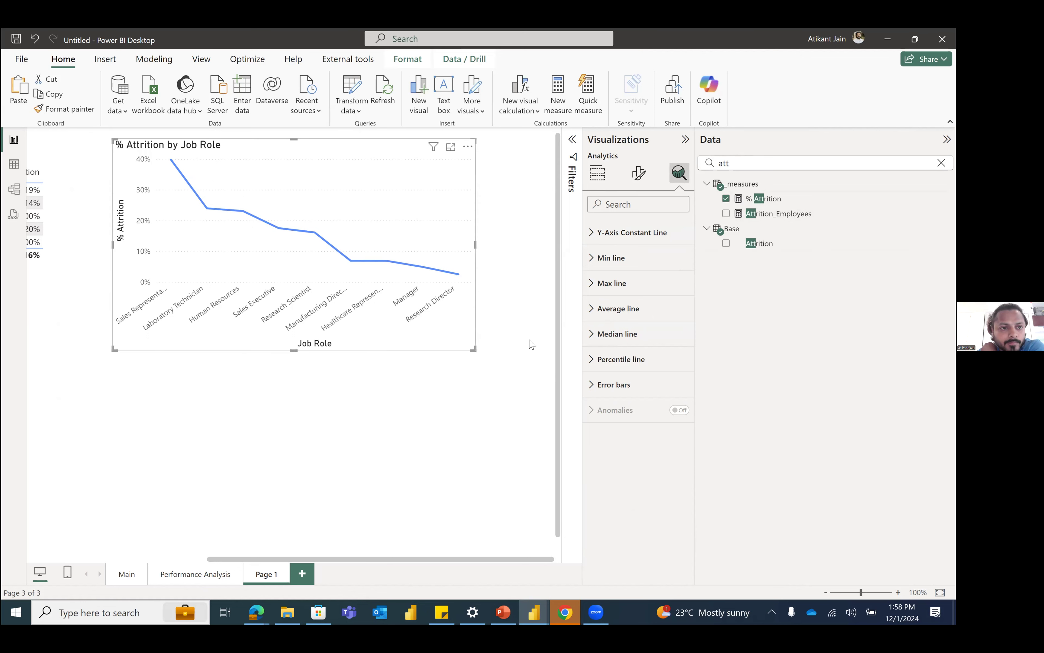
Step: Move the % Attrition by Job Role line chart slightly away from the department table
{"action": "left_click_drag", "start_coordinate": [530, 340], "coordinate": [495, 342]}
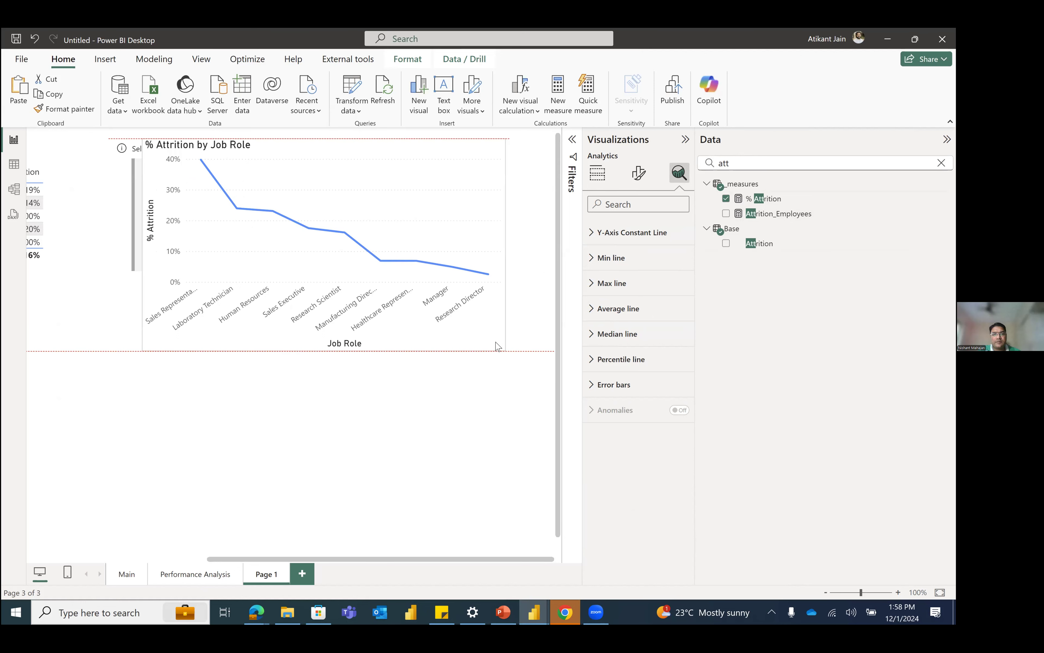
Step: Move the empty card visual out from behind the % Attrition by Job Role line chart and remove it from the page
{"action": "left_click", "coordinate": [134, 266]}
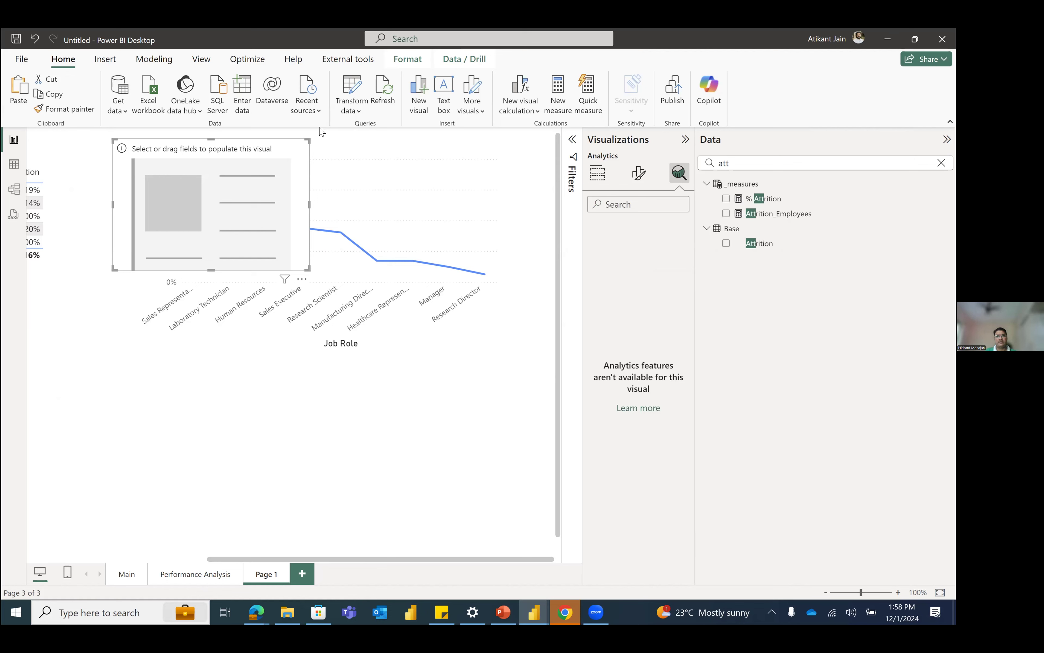
{"action": "left_click_drag", "start_coordinate": [301, 158], "coordinate": [298, 169]}
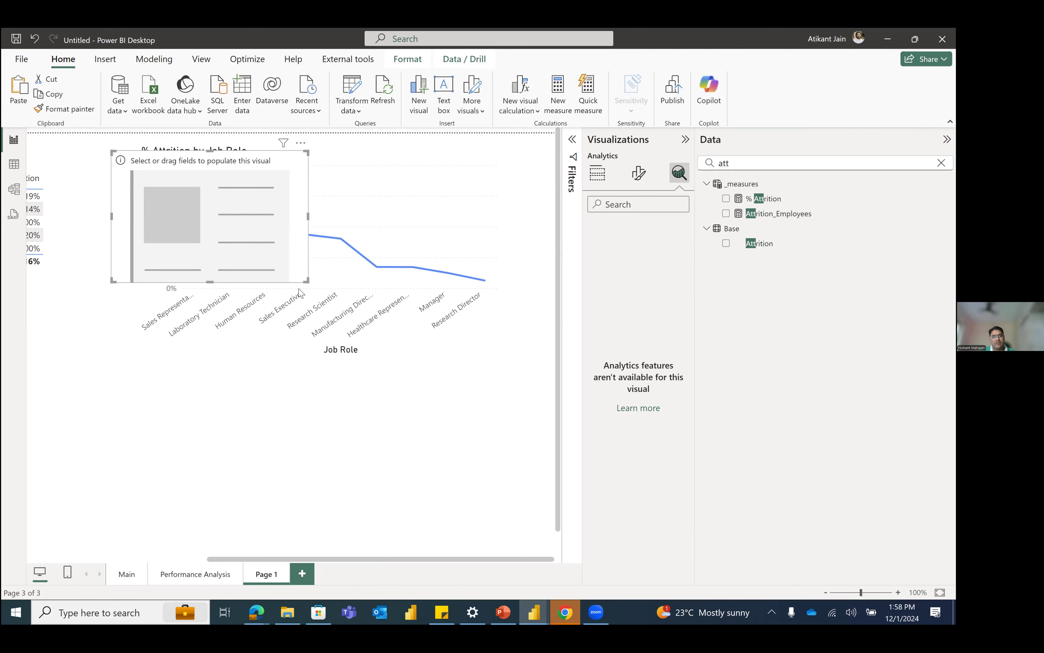
{"action": "left_click_drag", "start_coordinate": [261, 275], "coordinate": [316, 397]}
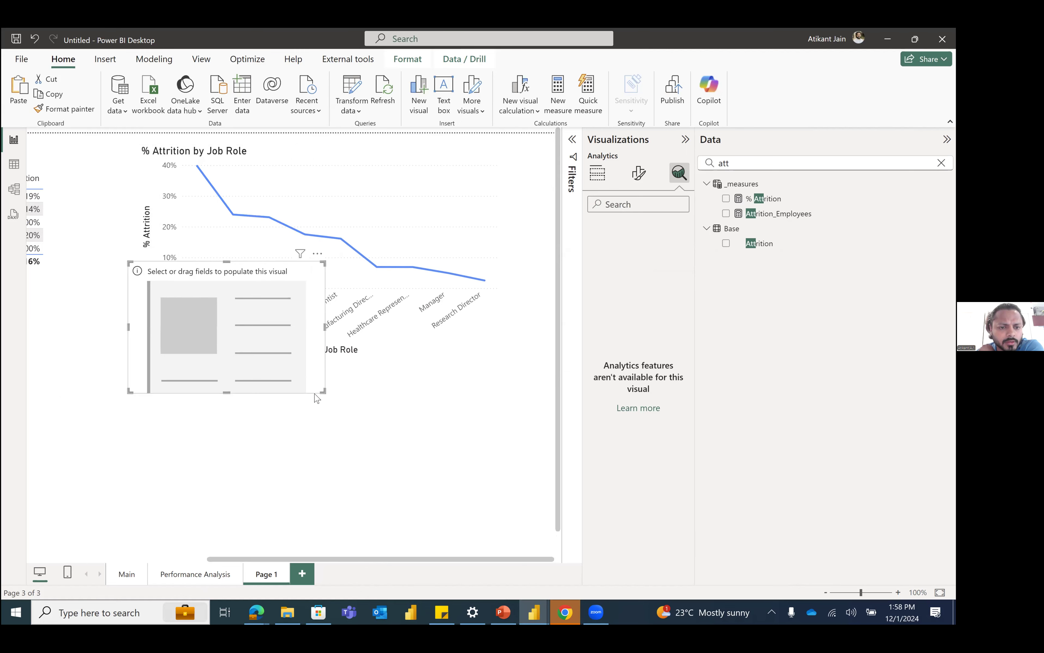
{"action": "left_click", "coordinate": [317, 254]}
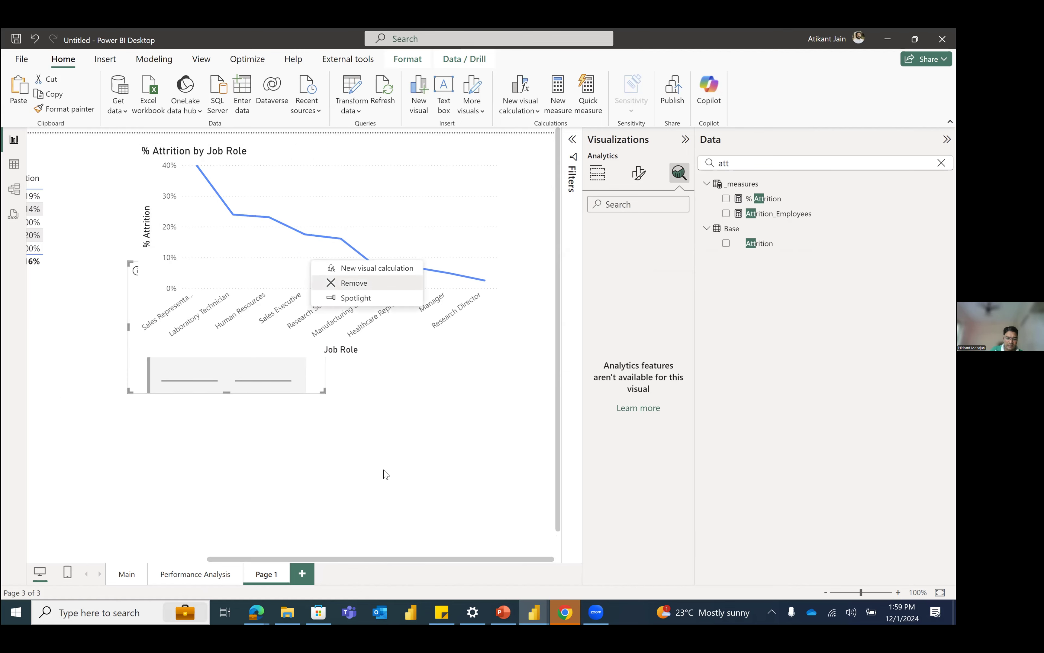
{"action": "key", "text": "Return"}
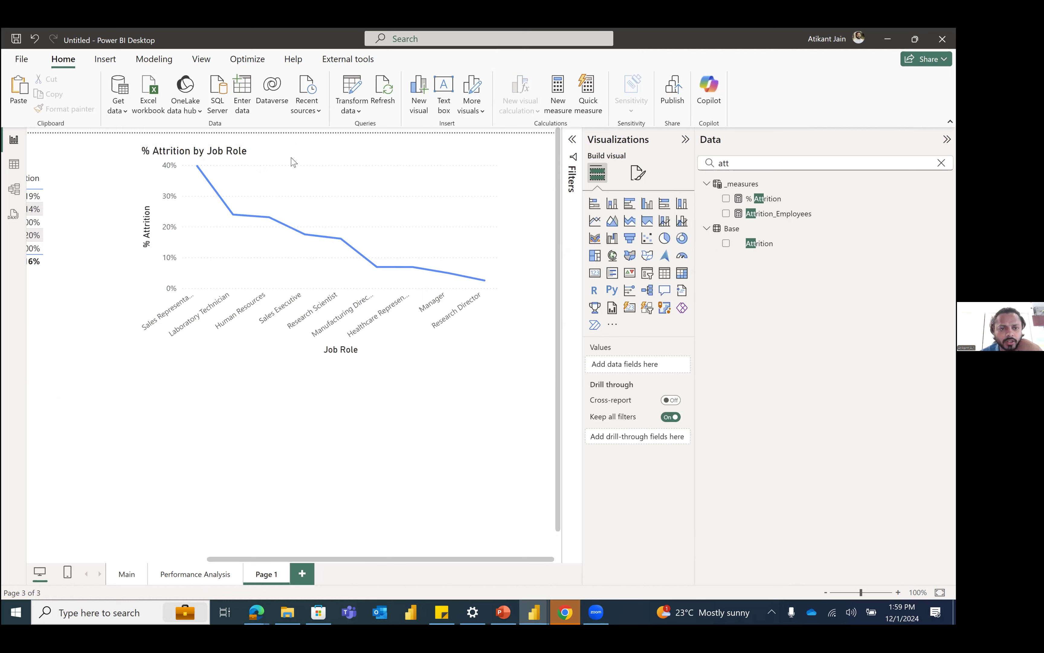
Step: Apply the Minimal style preset to the department attrition table
{"action": "scroll", "coordinate": [328, 208], "scroll_direction": "left", "scroll_amount": 5}
{"action": "left_click", "coordinate": [92, 218]}
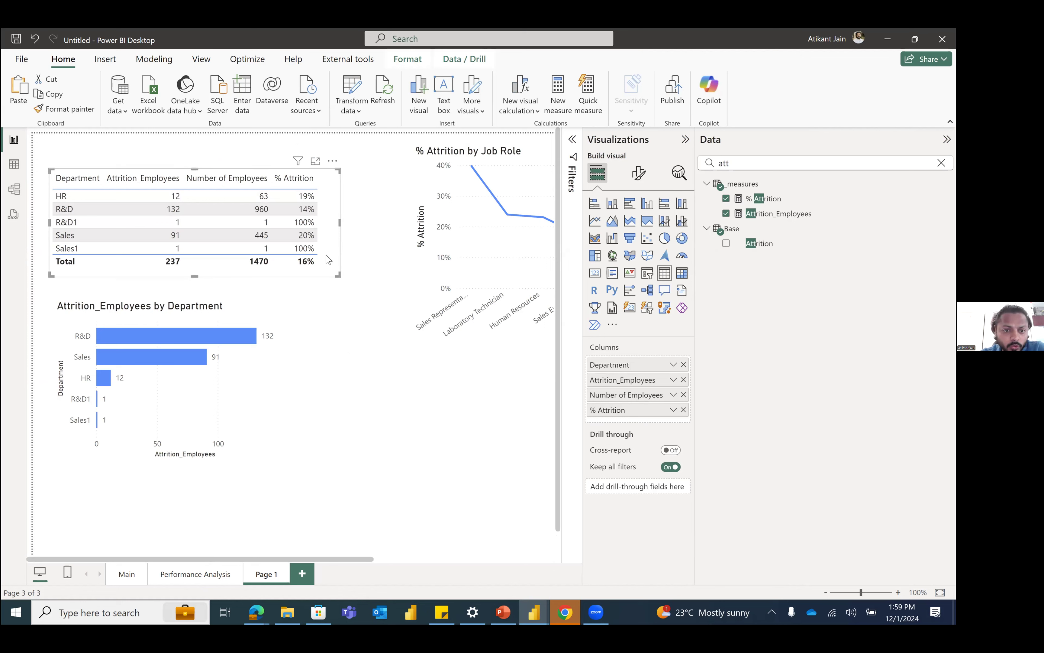
{"action": "left_click_drag", "start_coordinate": [332, 240], "coordinate": [231, 280]}
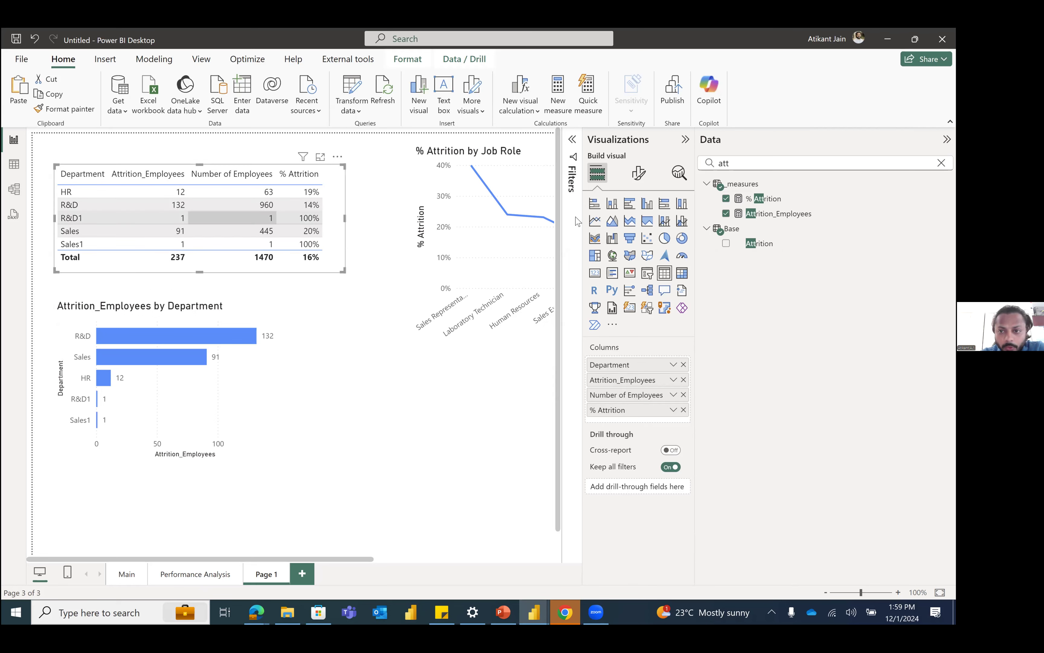
{"action": "left_click", "coordinate": [639, 173]}
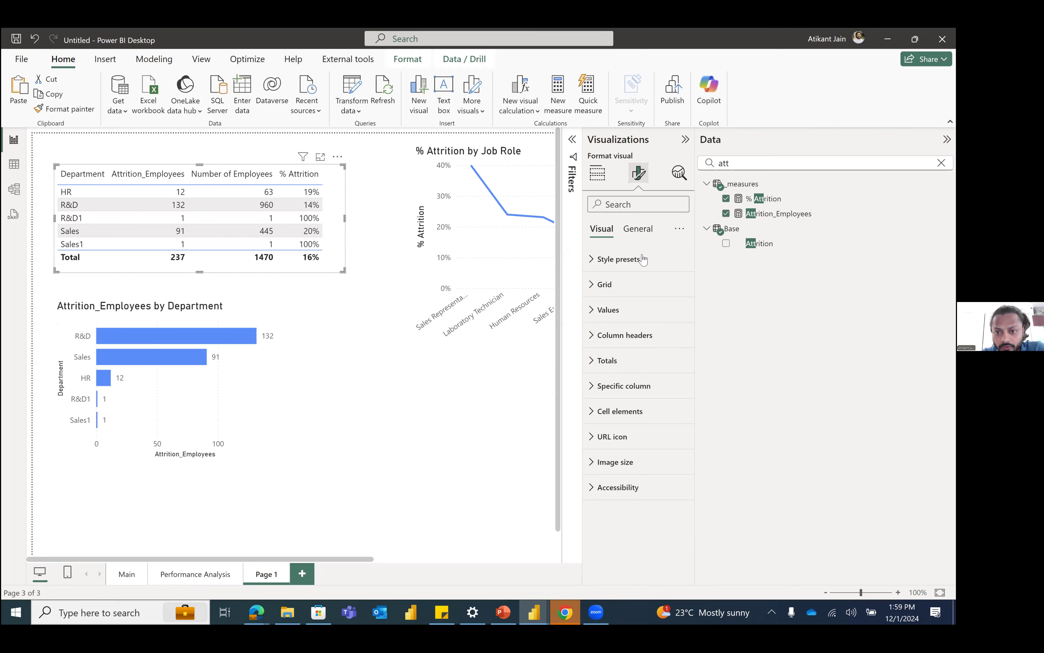
{"action": "left_click", "coordinate": [643, 259]}
{"action": "left_click", "coordinate": [643, 303]}
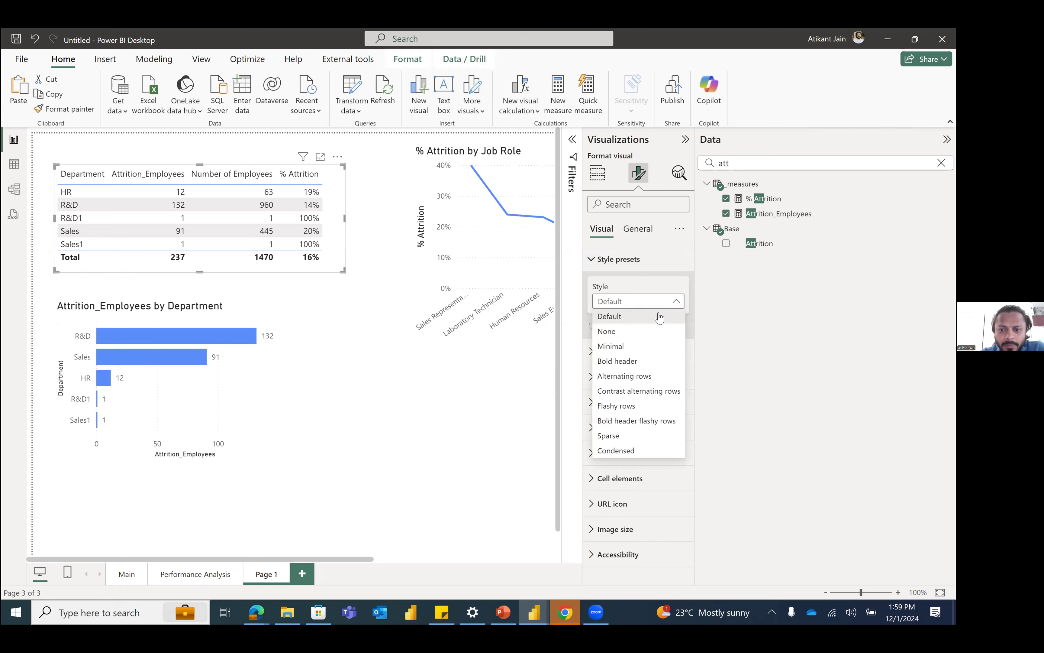
{"action": "left_click", "coordinate": [627, 347]}
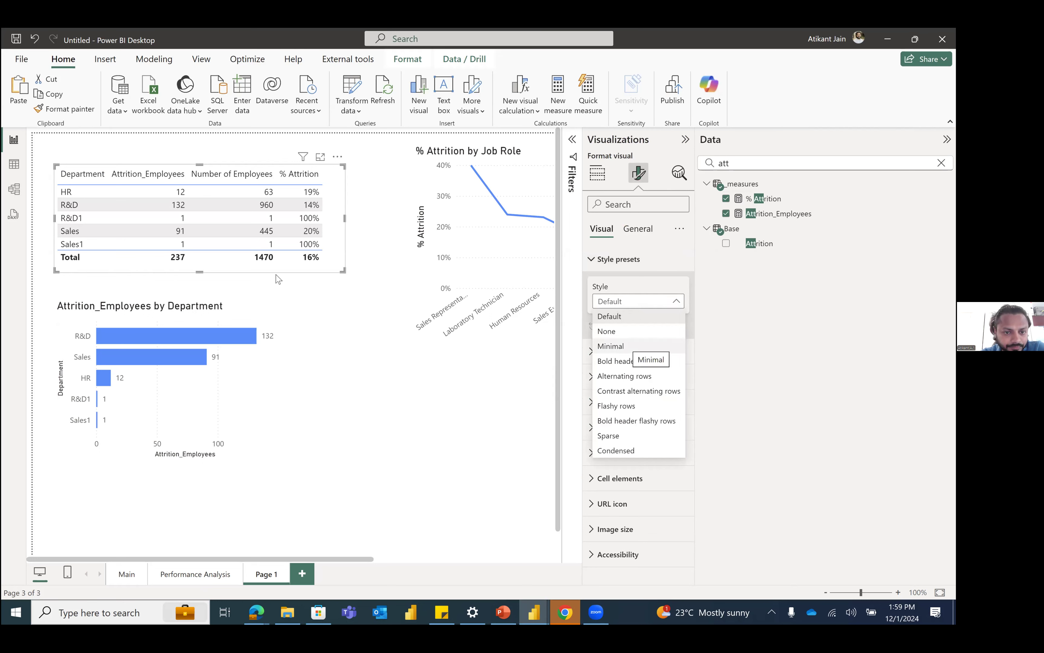
Step: Make the department table slightly taller and narrower, and shift it into the page's upper-left corner
{"action": "mouse_move", "coordinate": [344, 271]}
{"action": "left_mouse_down"}
{"action": "mouse_move", "coordinate": [350, 284]}
{"action": "mouse_move", "coordinate": [332, 290]}
{"action": "left_mouse_up"}
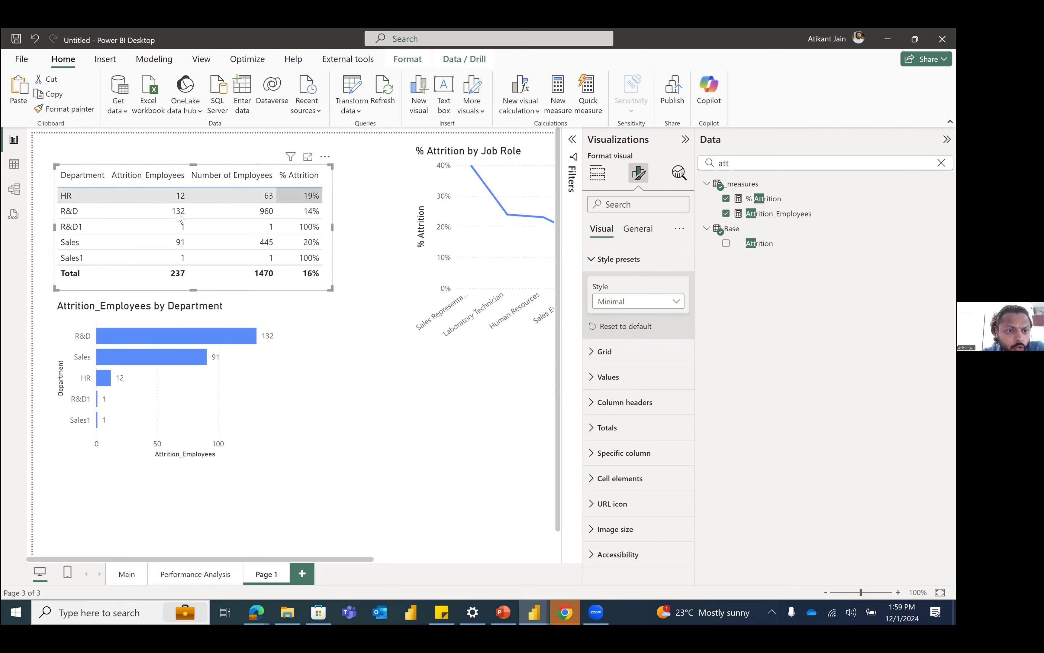
{"action": "left_click_drag", "start_coordinate": [193, 264], "coordinate": [177, 239]}
{"action": "left_click", "coordinate": [250, 233]}
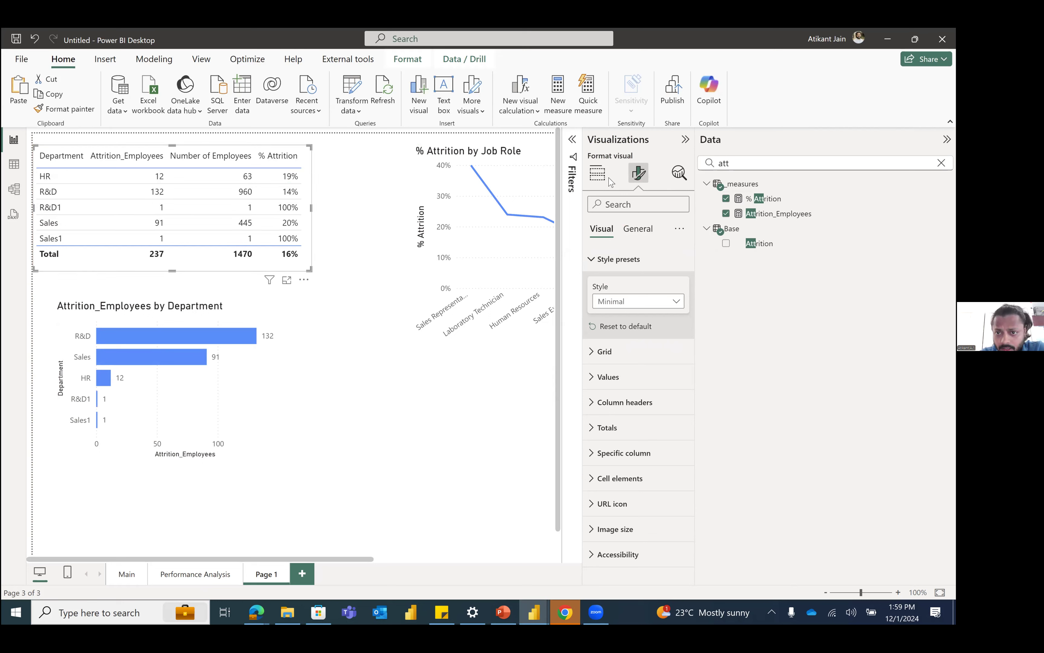
Step: Apply conditional background colour to the table's % Attrition column using the default blue gradient from lowest to highest value
{"action": "left_click", "coordinate": [597, 173]}
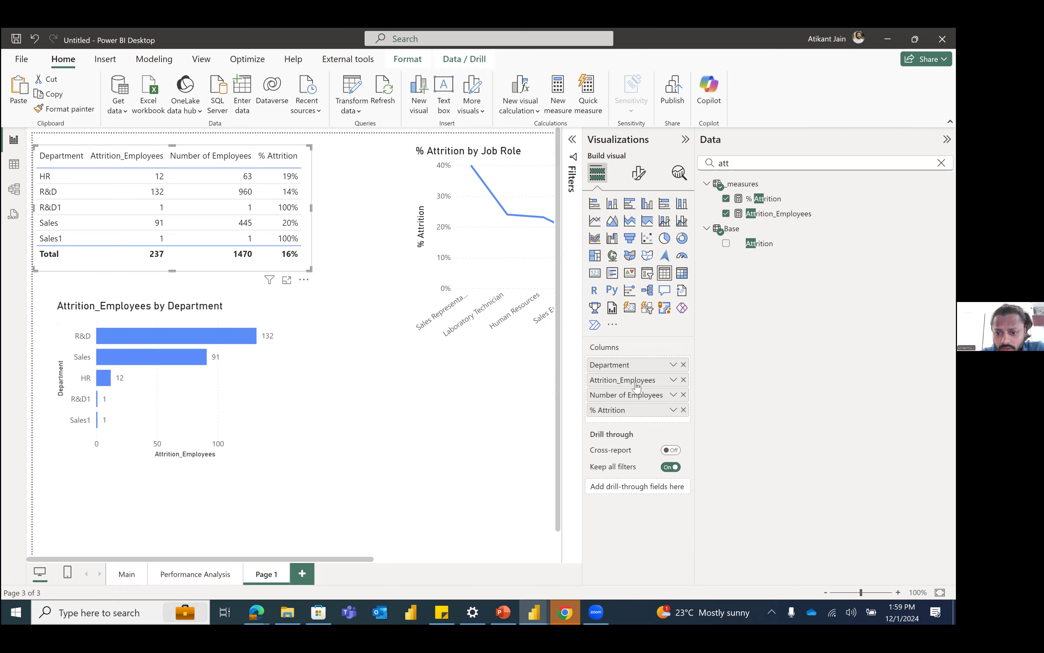
{"action": "left_click", "coordinate": [673, 410]}
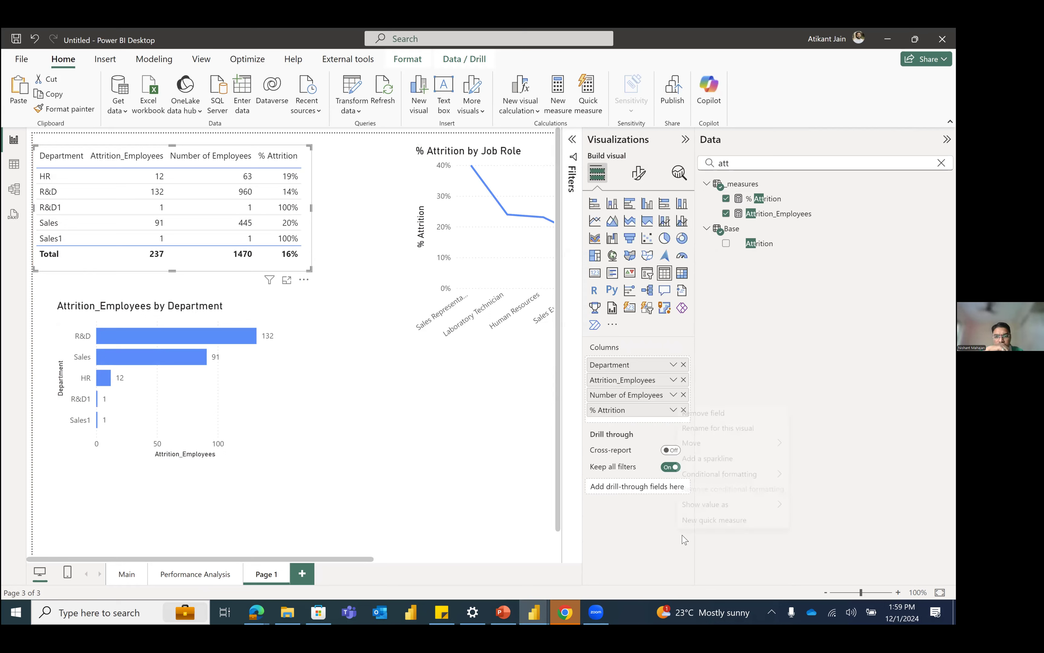
{"action": "mouse_move", "coordinate": [790, 475]}
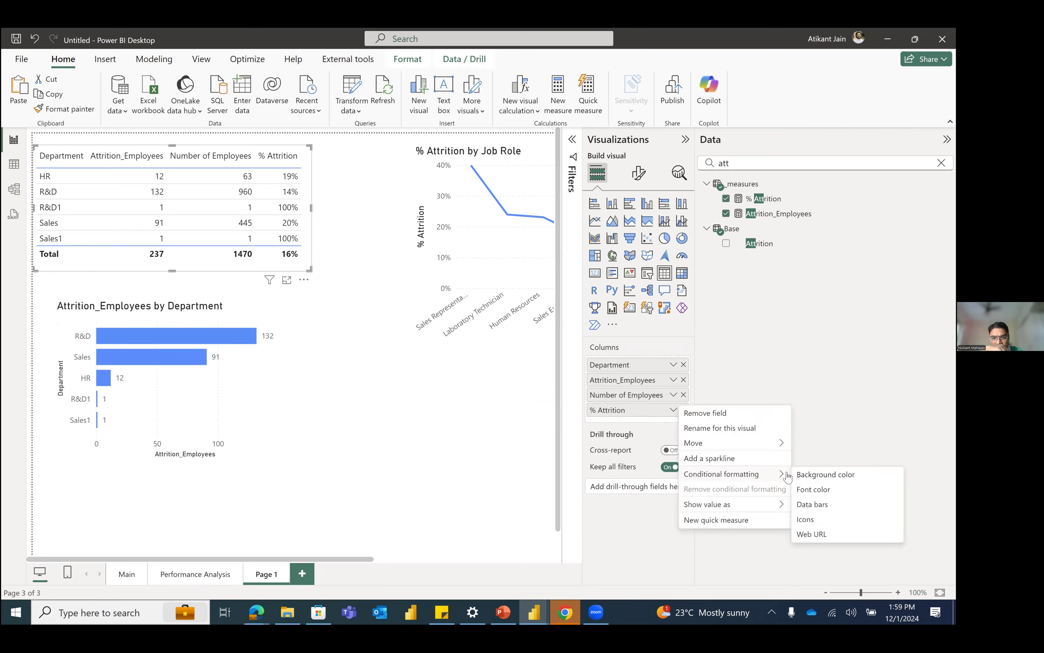
{"action": "left_click", "coordinate": [807, 474]}
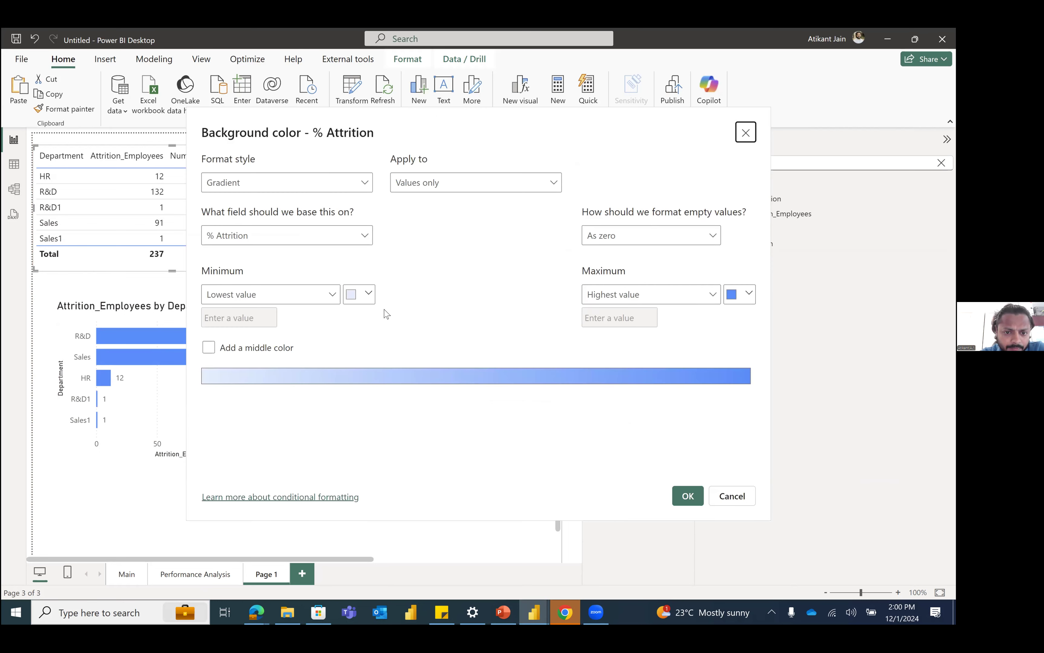
{"action": "left_click", "coordinate": [687, 496]}
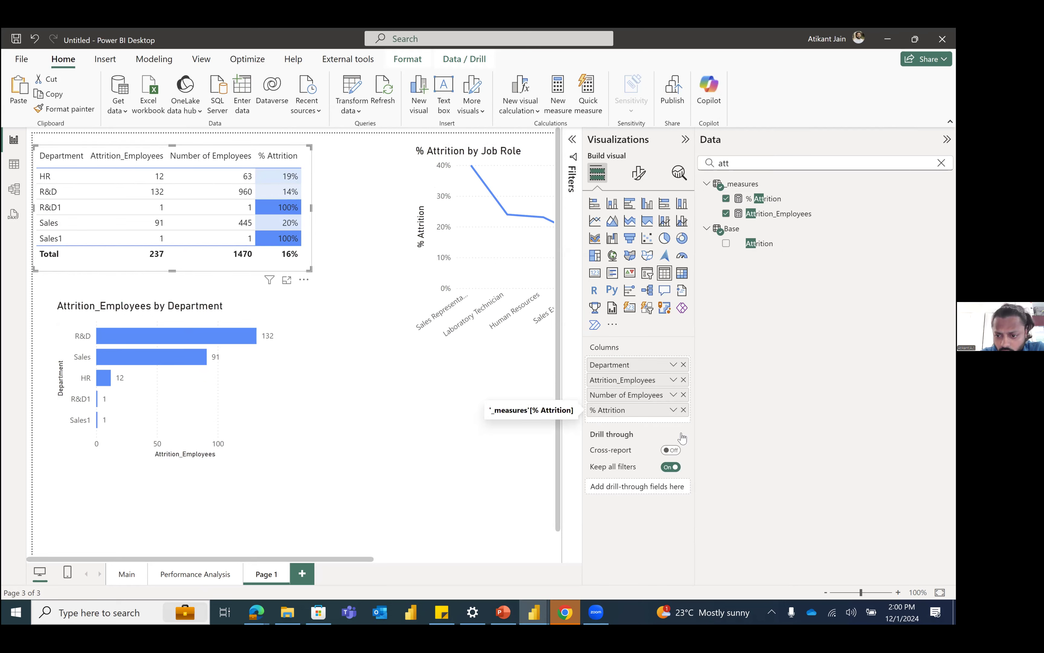
Step: Recolour the % Attrition background gradient with light red for the lowest value and dark green for the highest value
{"action": "left_click", "coordinate": [673, 410]}
{"action": "mouse_move", "coordinate": [729, 473]}
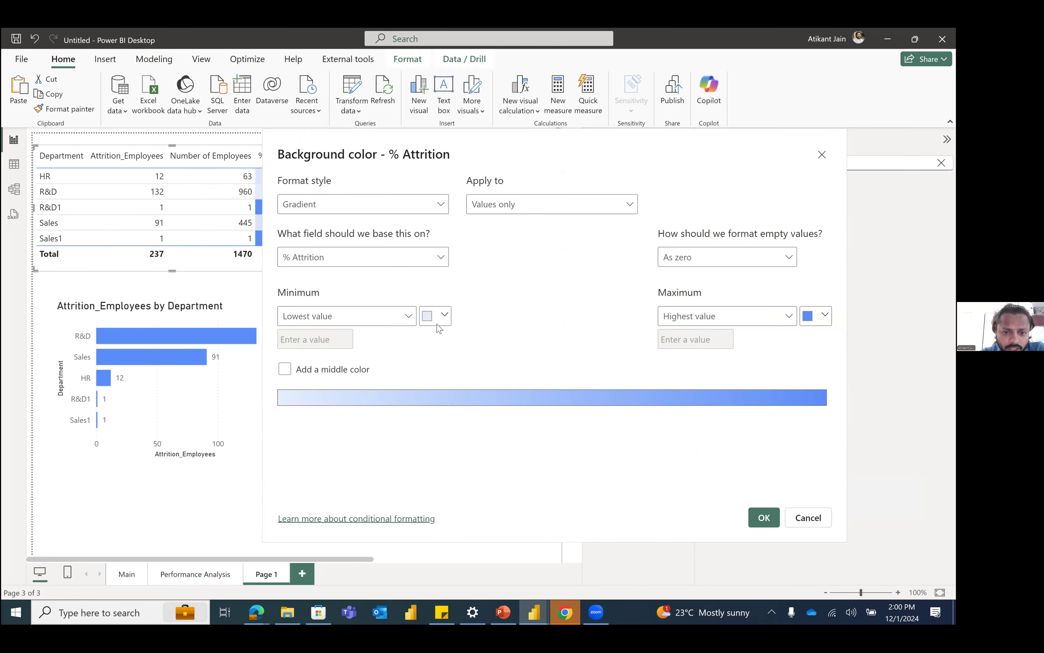
{"action": "left_click", "coordinate": [436, 320]}
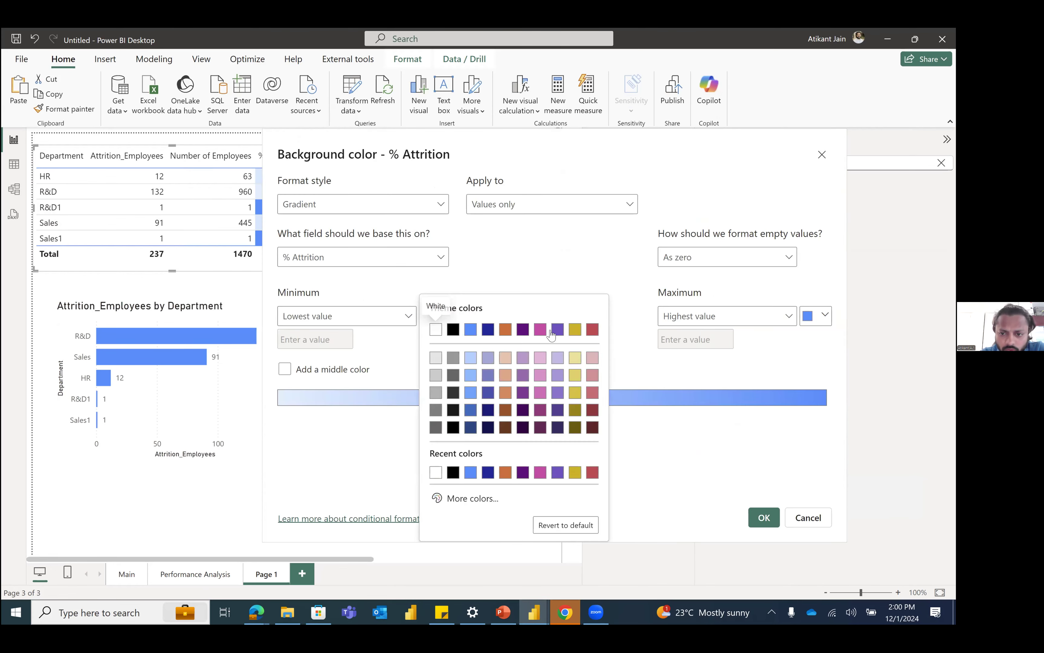
{"action": "left_click", "coordinate": [593, 358]}
{"action": "left_click", "coordinate": [824, 315]}
{"action": "left_click", "coordinate": [692, 499]}
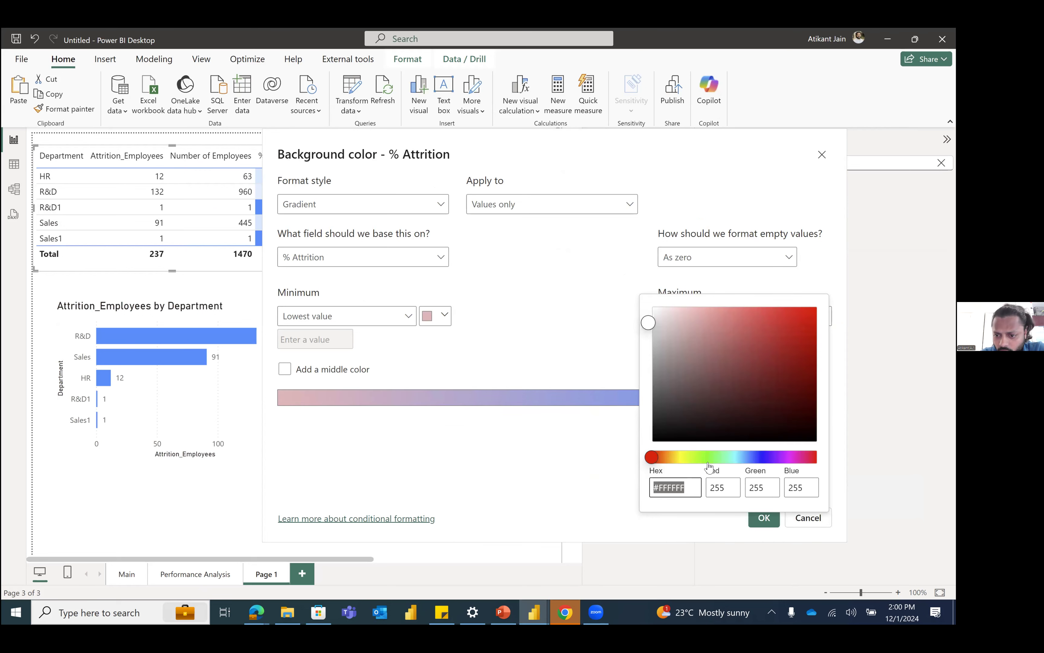
{"action": "left_click", "coordinate": [710, 456]}
{"action": "left_click_drag", "start_coordinate": [754, 402], "coordinate": [773, 367]}
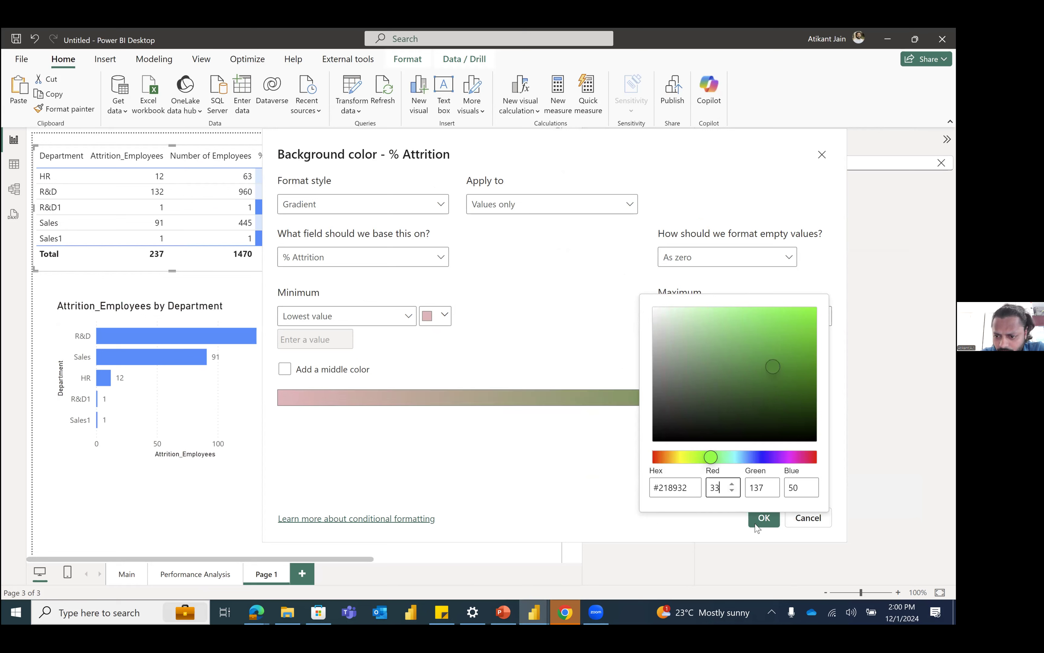
{"action": "left_click", "coordinate": [597, 396]}
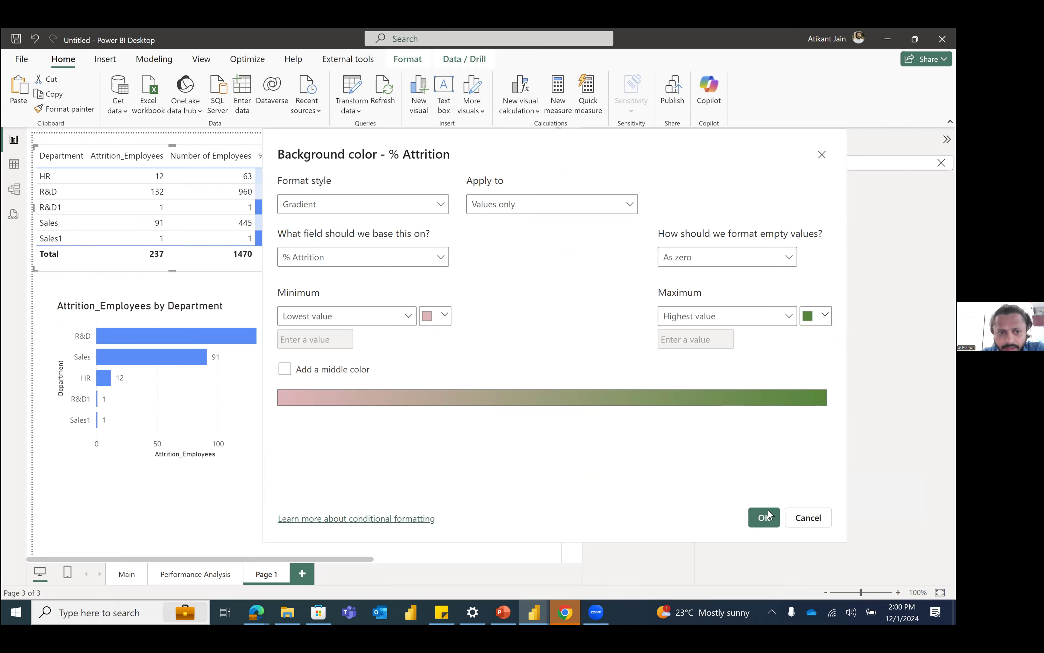
{"action": "key", "text": "Return"}
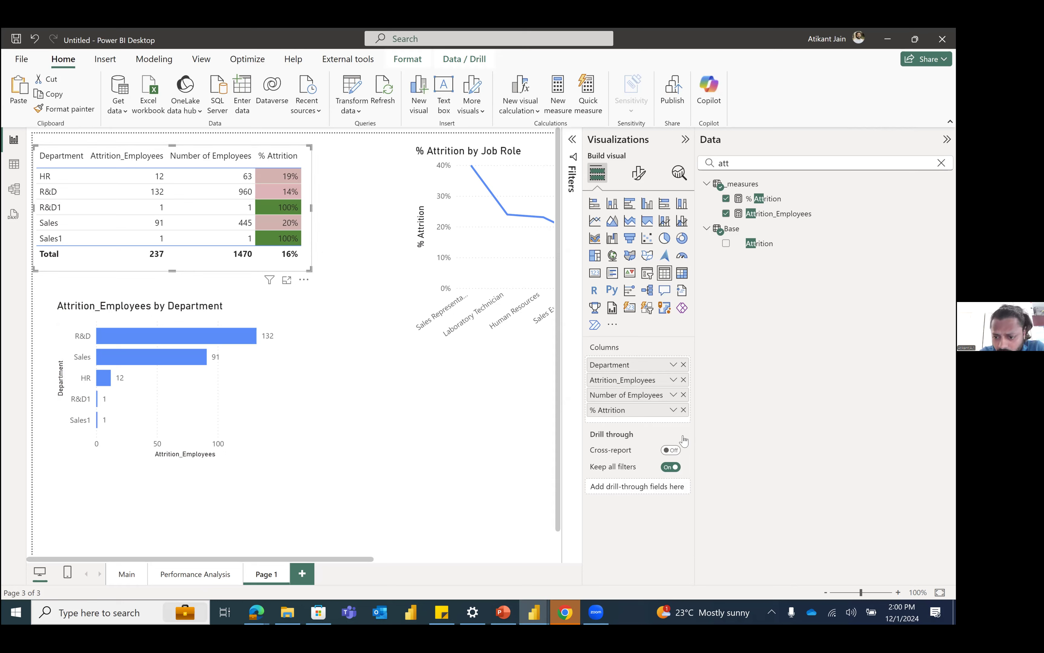
Step: Change the format style of the % Attrition column's background colour to Rules
{"action": "left_click", "coordinate": [673, 410]}
{"action": "mouse_move", "coordinate": [733, 473]}
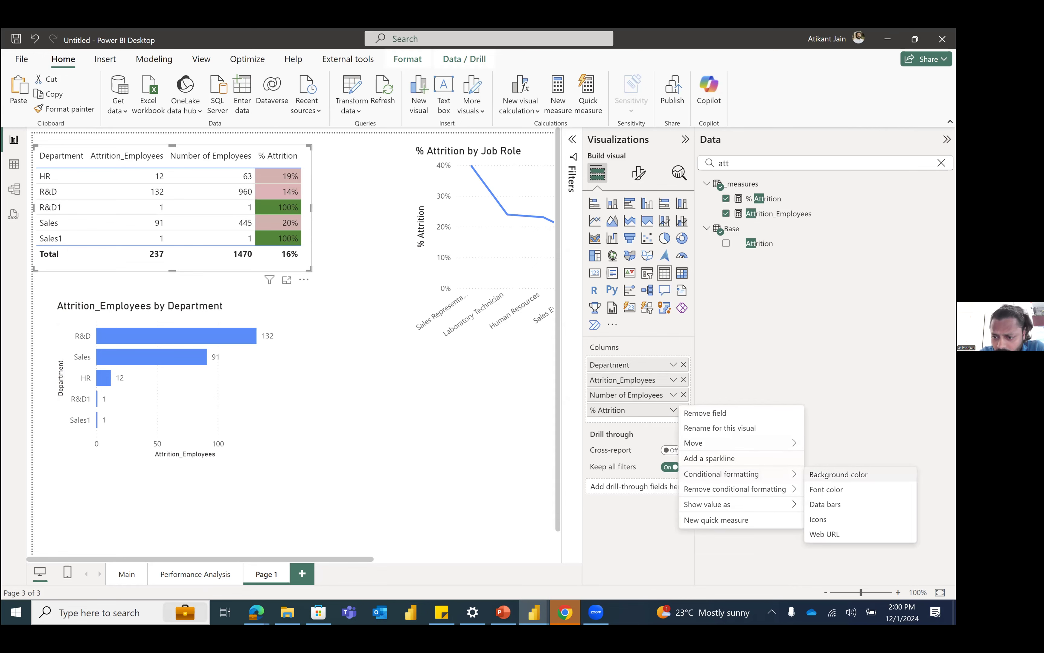
{"action": "left_click", "coordinate": [839, 474]}
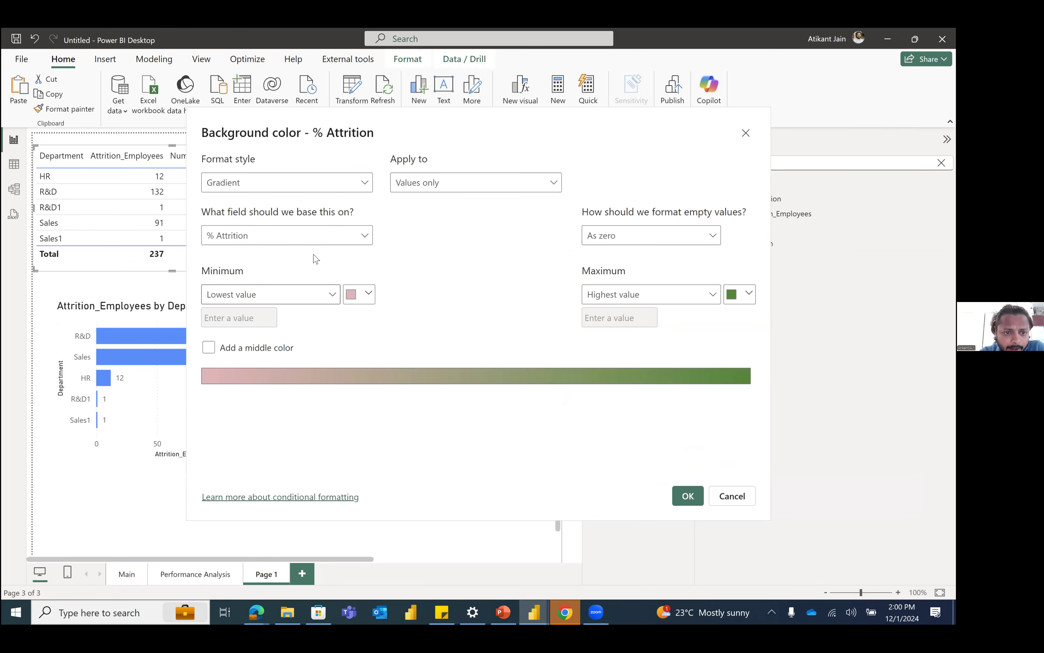
{"action": "left_click", "coordinate": [295, 190]}
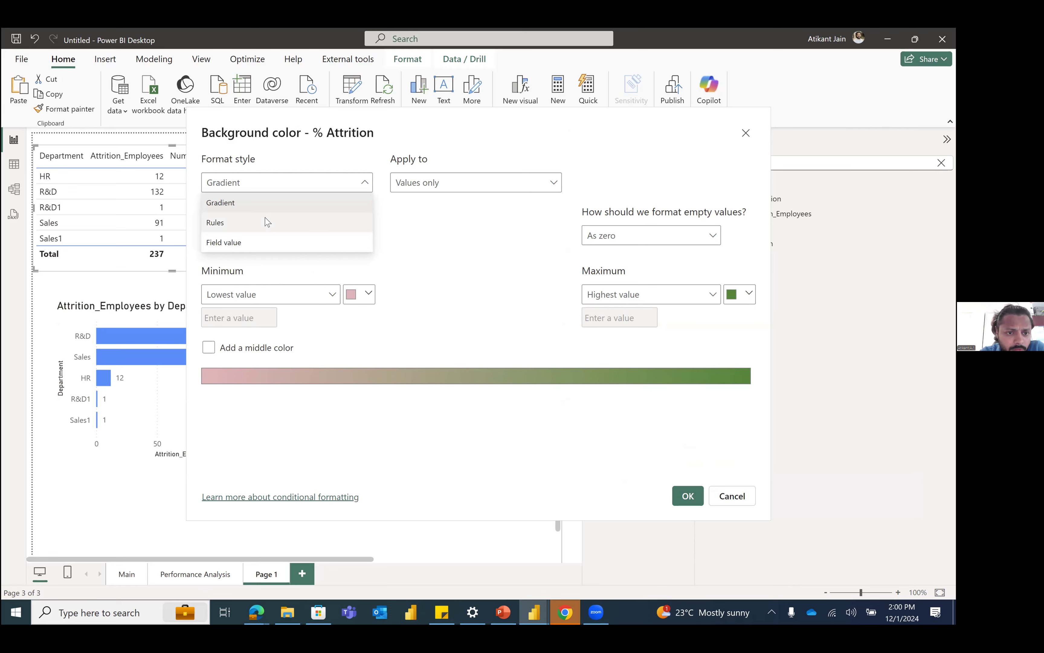
{"action": "left_click", "coordinate": [263, 222]}
Step: Keep the first rule's >= operator and set its lower bound to -100
{"action": "left_click", "coordinate": [318, 300]}
{"action": "left_click", "coordinate": [262, 300]}
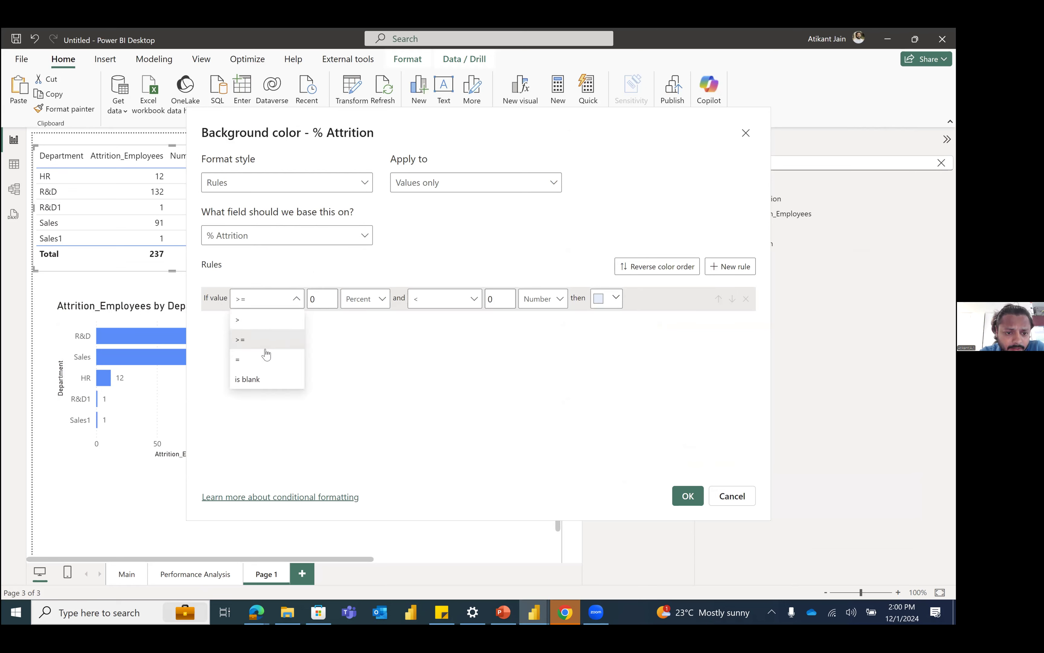
{"action": "left_click", "coordinate": [313, 304]}
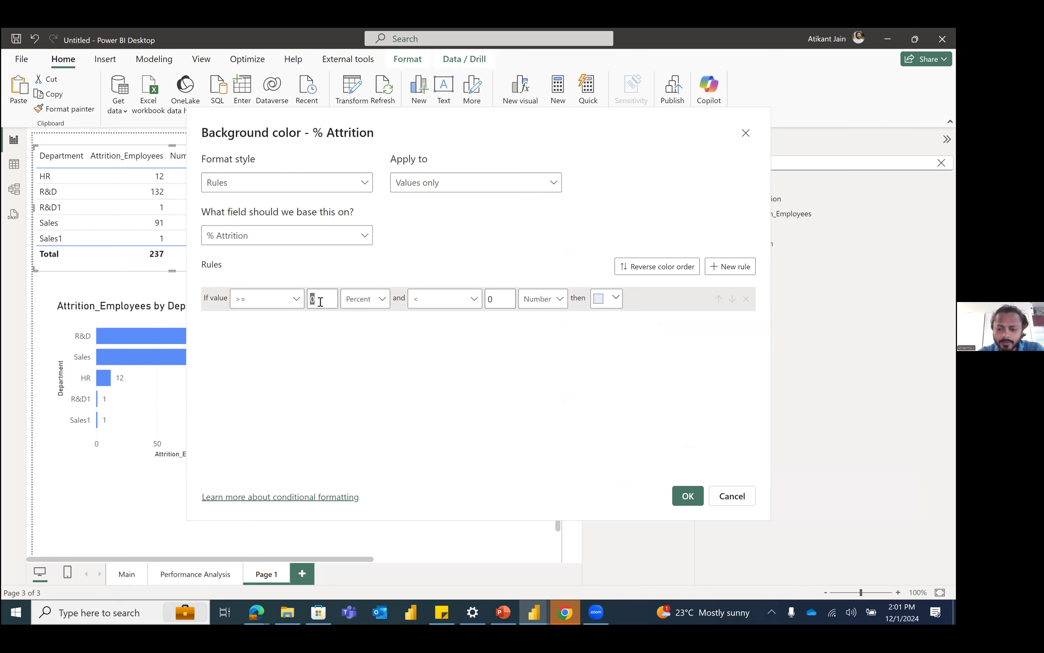
{"action": "key", "text": "BackSpace"}
{"action": "type", "text": "-100"}
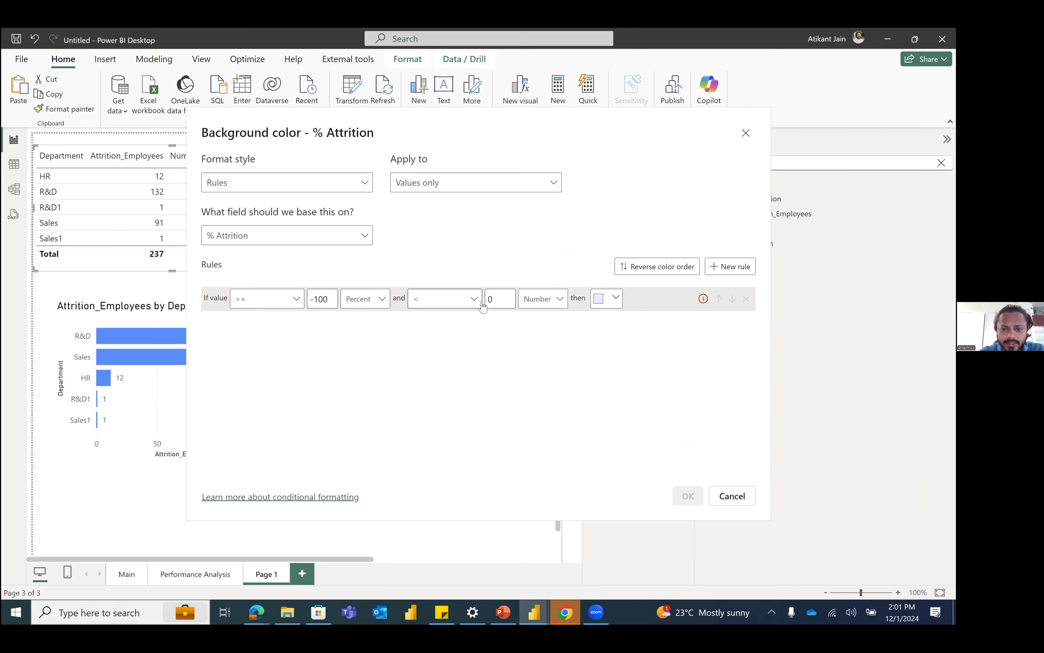
Step: Use Number units for both bounds of the first rule and set its background colour to red
{"action": "left_click", "coordinate": [539, 299]}
{"action": "left_click", "coordinate": [541, 338]}
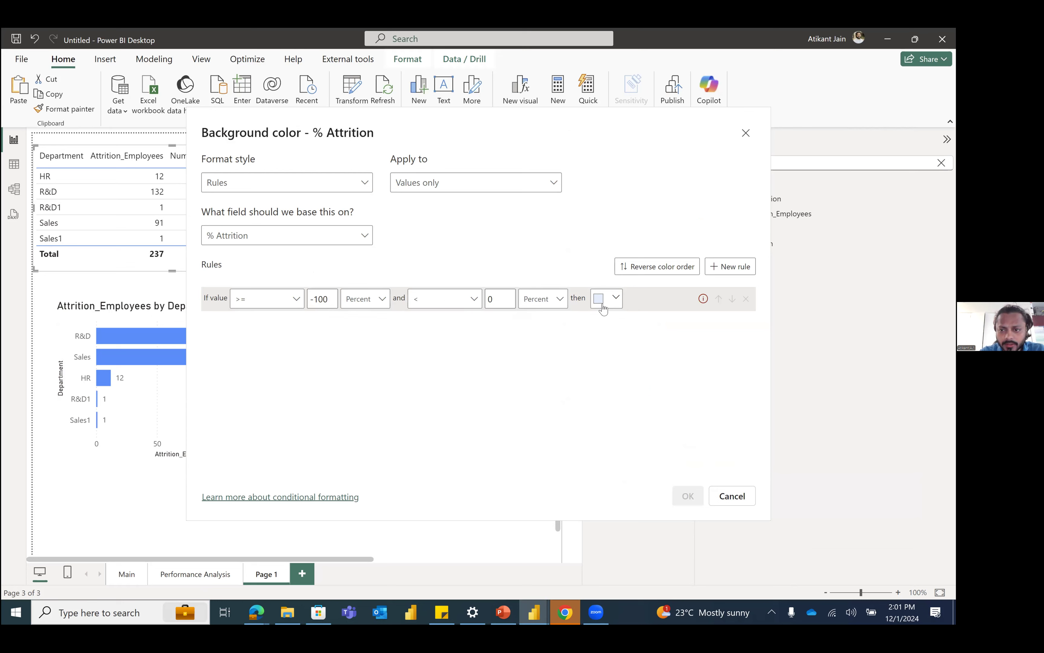
{"action": "left_click", "coordinate": [603, 308]}
{"action": "left_click", "coordinate": [374, 328]}
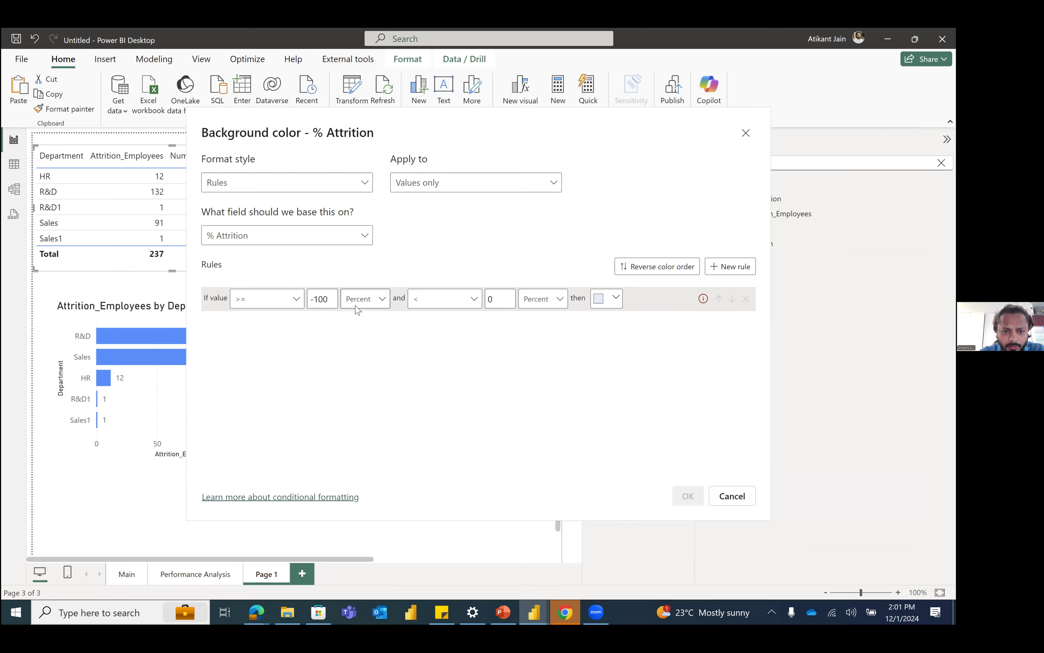
{"action": "left_click", "coordinate": [543, 304]}
{"action": "left_click", "coordinate": [542, 321]}
{"action": "left_click", "coordinate": [595, 307]}
{"action": "left_click", "coordinate": [672, 317]}
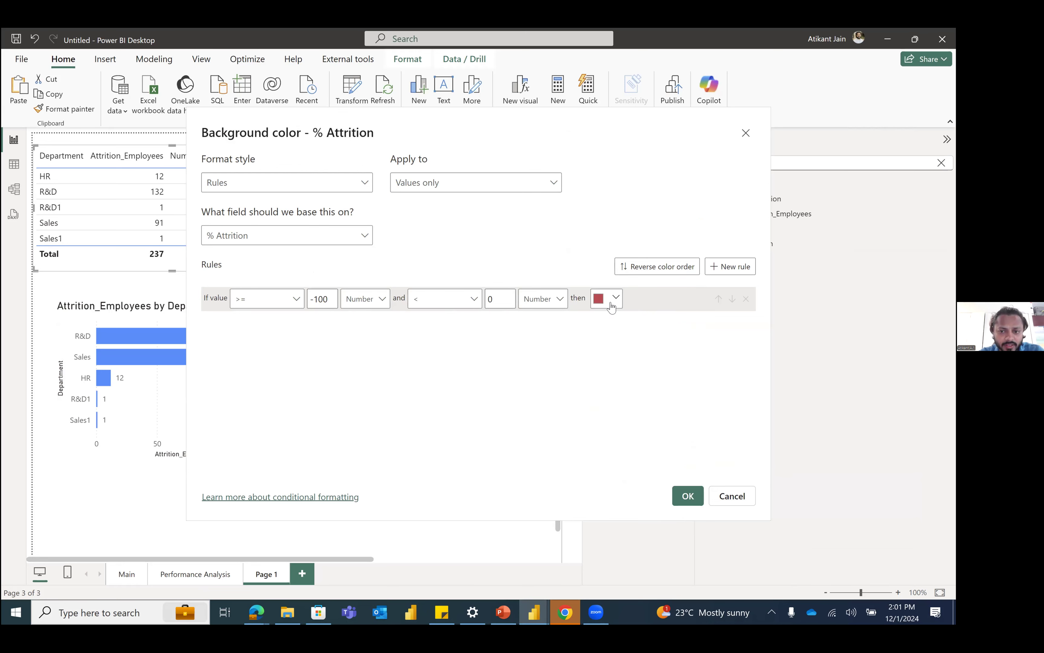
Step: Add a second rule for % Attrition values >= 0 and < 100, using Number units for both bounds
{"action": "left_click", "coordinate": [730, 266]}
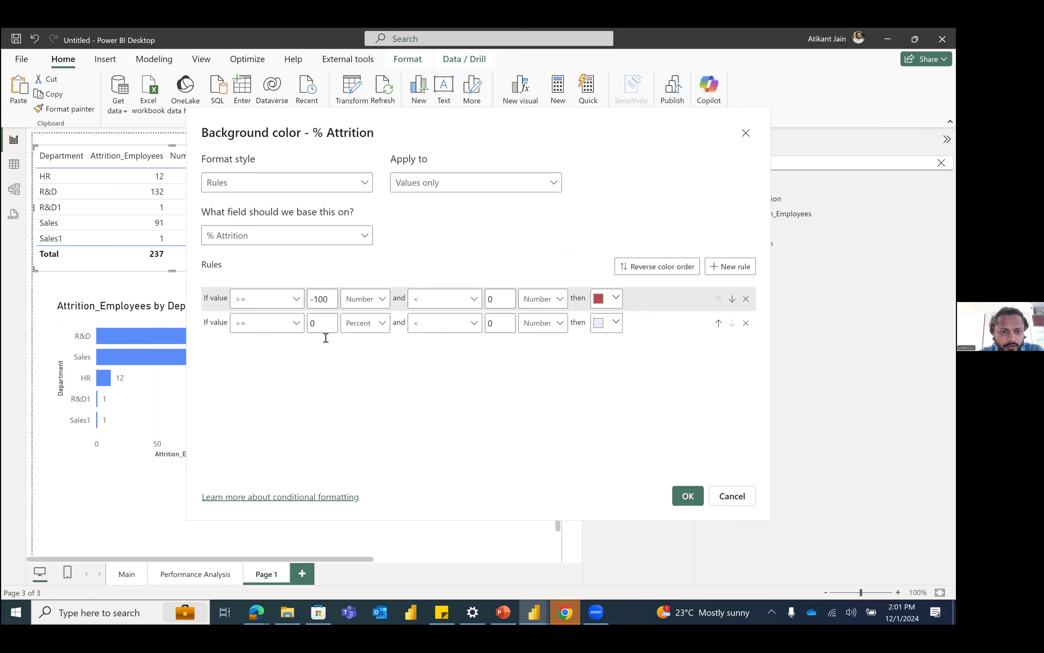
{"action": "left_click", "coordinate": [365, 323]}
{"action": "left_click", "coordinate": [362, 342]}
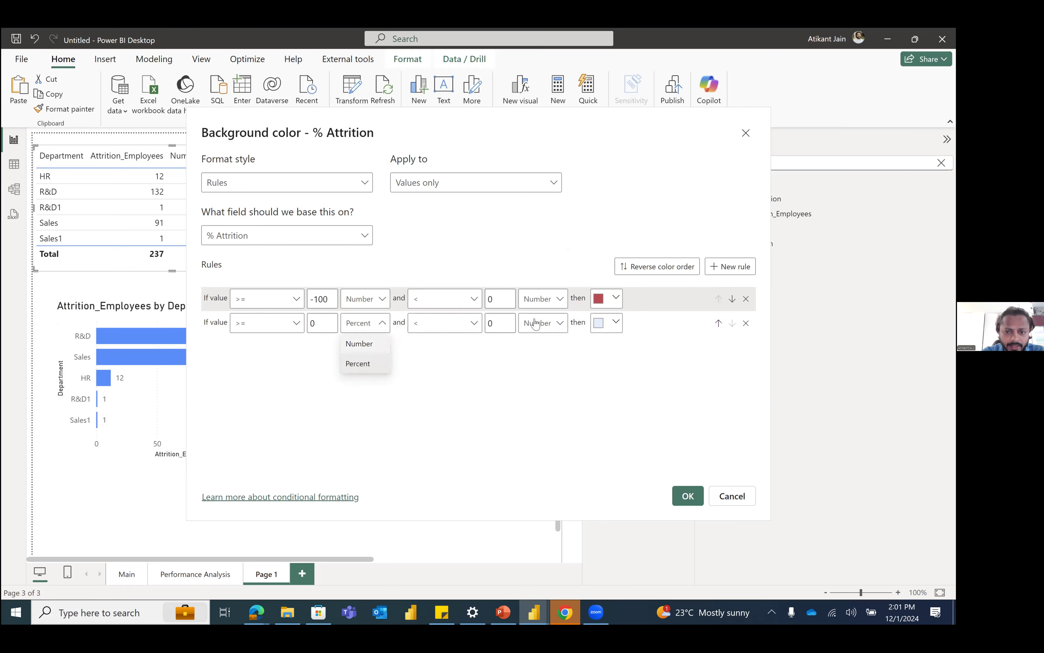
{"action": "left_click", "coordinate": [507, 322]}
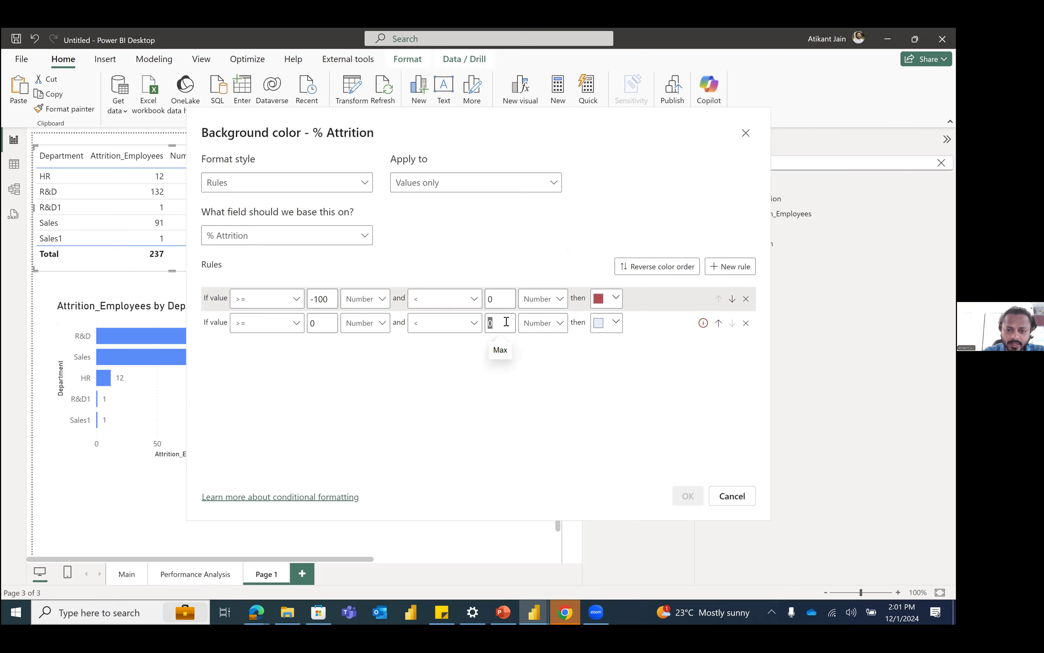
{"action": "type", "text": "100"}
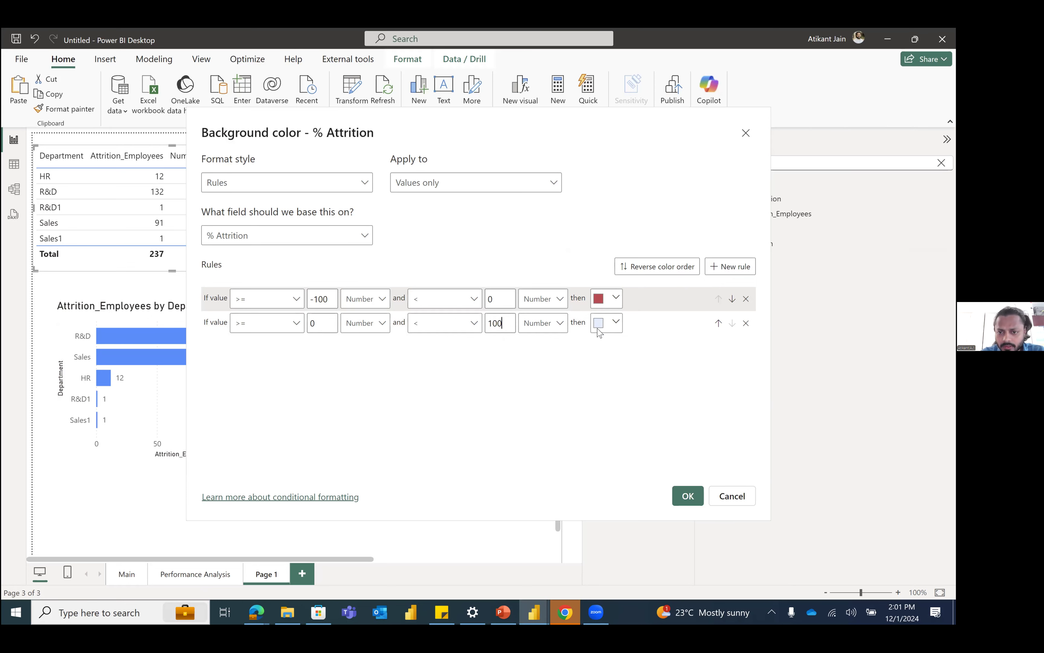
Step: Give the second rule a custom light green background colour and apply the rules to the % Attrition column
{"action": "left_click", "coordinate": [613, 323]}
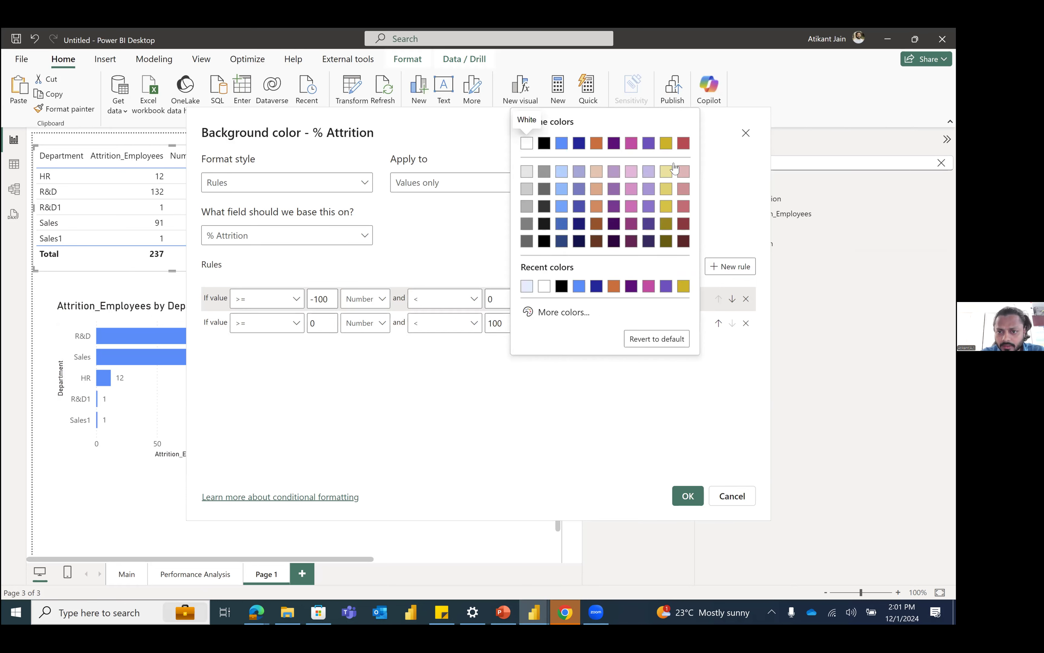
{"action": "left_click", "coordinate": [570, 312]}
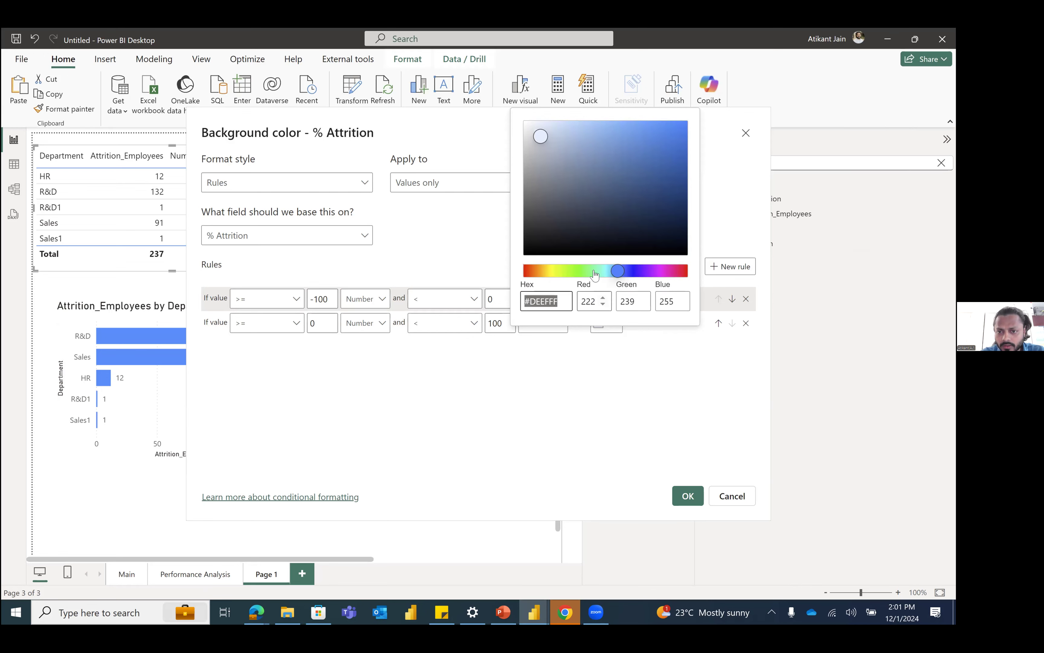
{"action": "left_click", "coordinate": [590, 271]}
{"action": "left_click", "coordinate": [587, 271]}
{"action": "left_click", "coordinate": [603, 191]}
{"action": "left_click", "coordinate": [616, 136]}
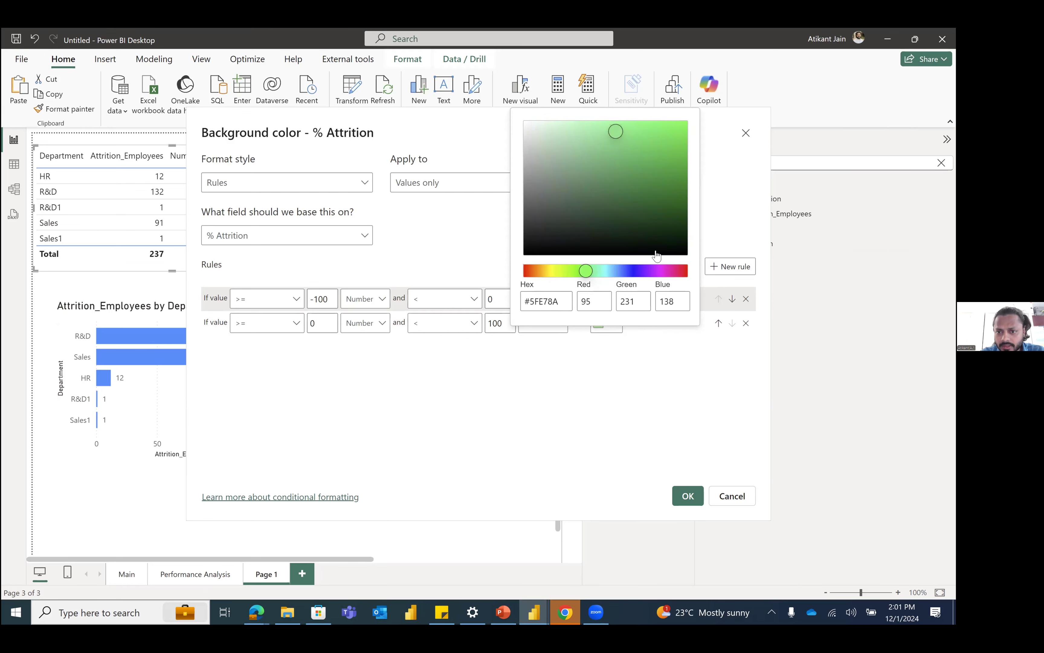
{"action": "left_click", "coordinate": [612, 378]}
{"action": "left_click", "coordinate": [687, 496]}
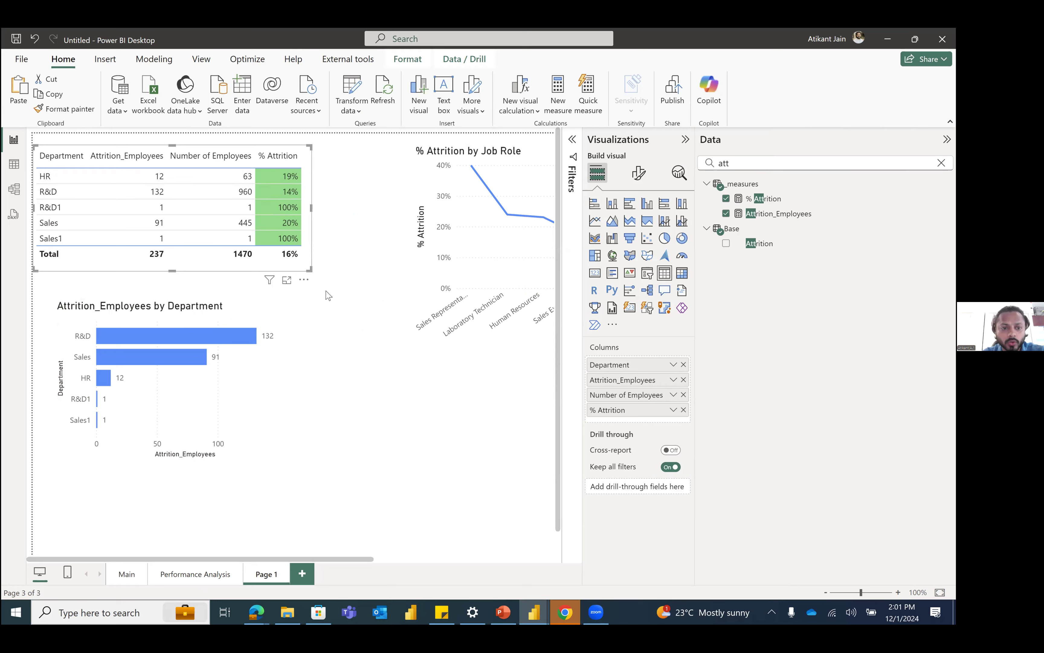
Step: Widen the department attrition table and shift it slightly away from the page edge
{"action": "left_click_drag", "start_coordinate": [305, 272], "coordinate": [350, 298]}
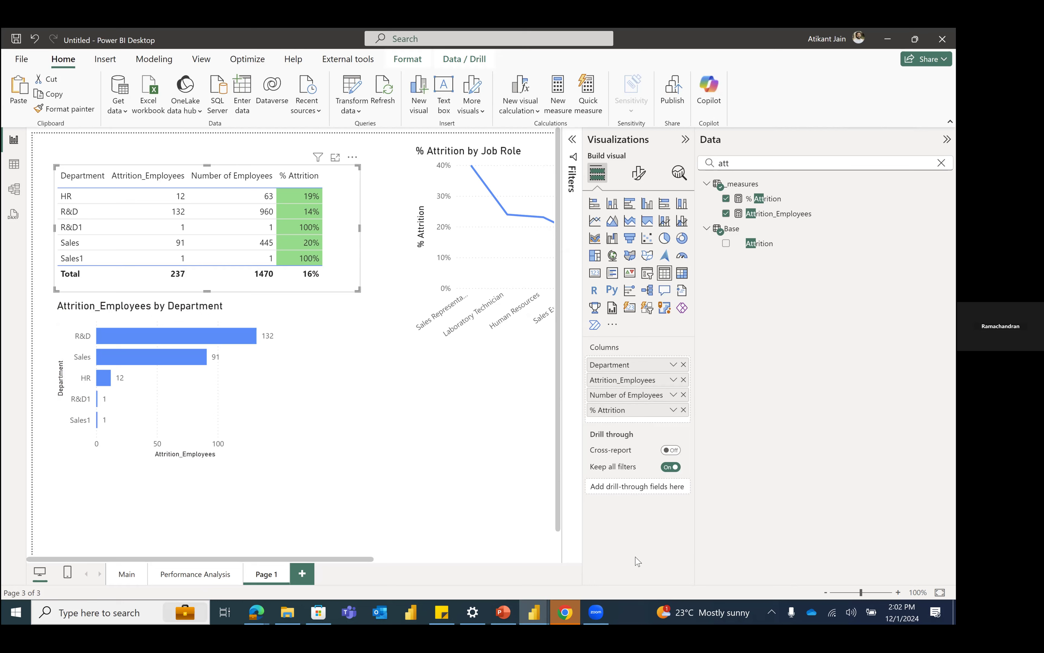
{"action": "left_click", "coordinate": [557, 336]}
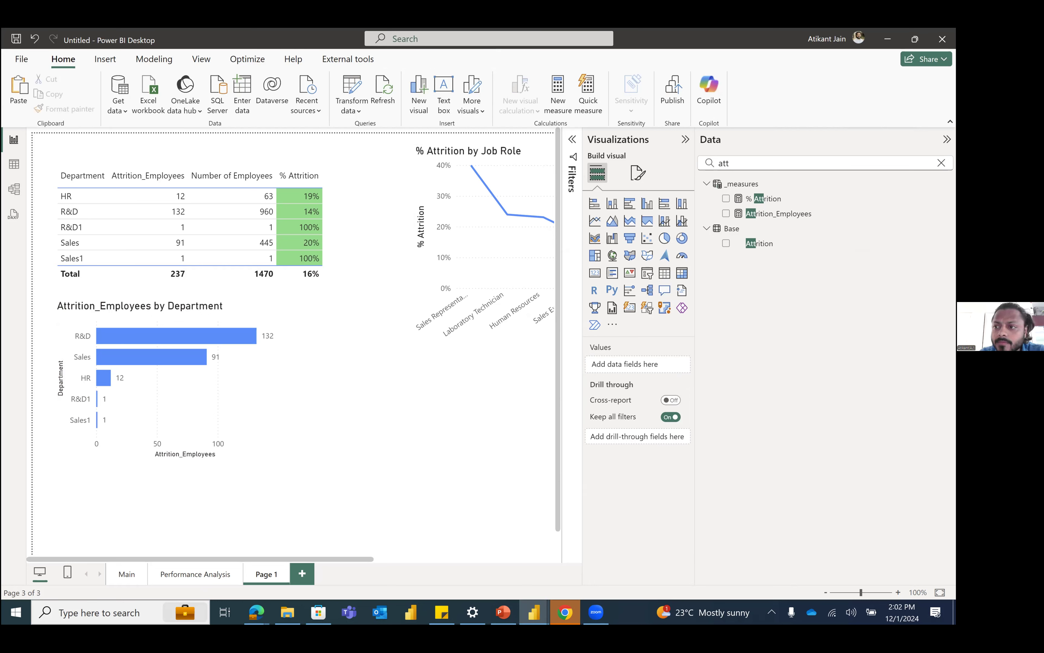
Step: Clear the field search and collapse the Data pane to show more of the report page
{"action": "left_click", "coordinate": [942, 163]}
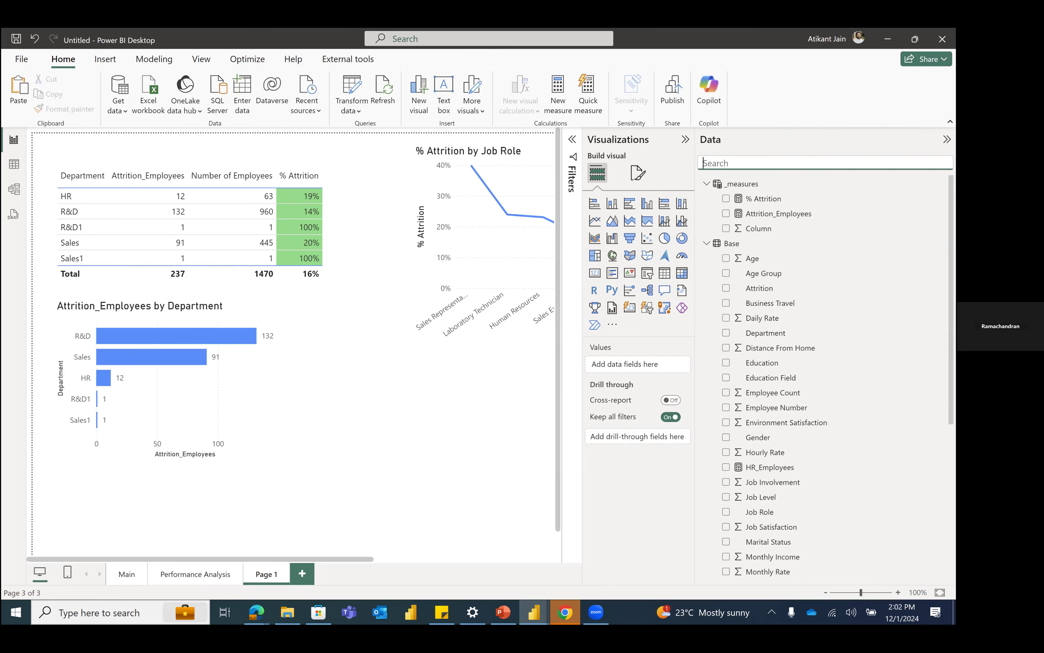
{"action": "left_click", "coordinate": [948, 139]}
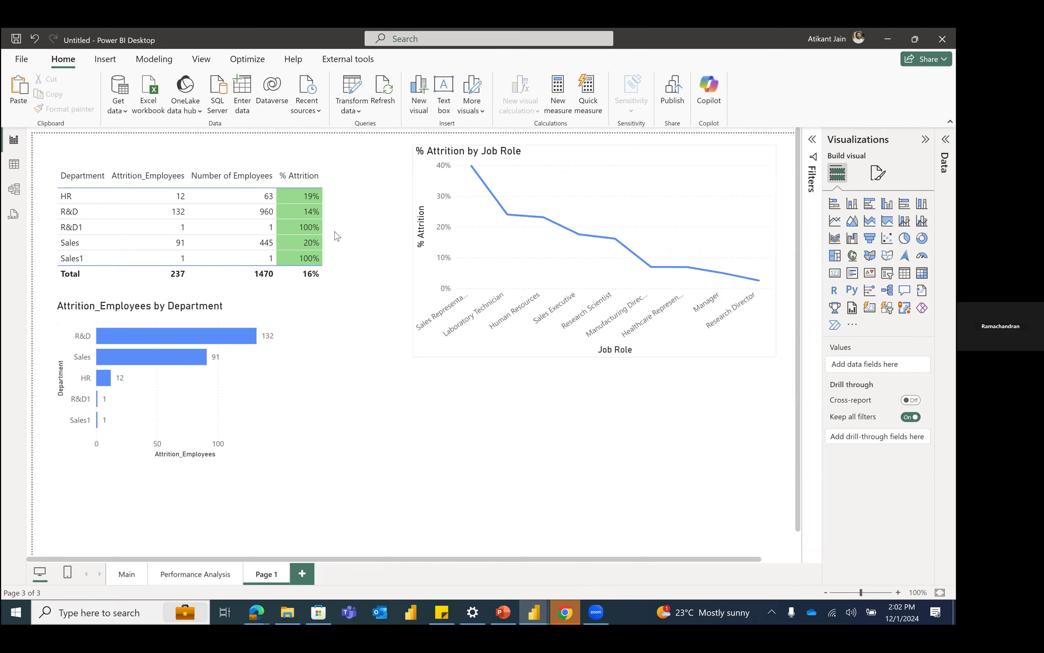
Step: Narrow the department attrition table and reposition it above the Attrition_Employees by Department bar chart
{"action": "left_click", "coordinate": [345, 245]}
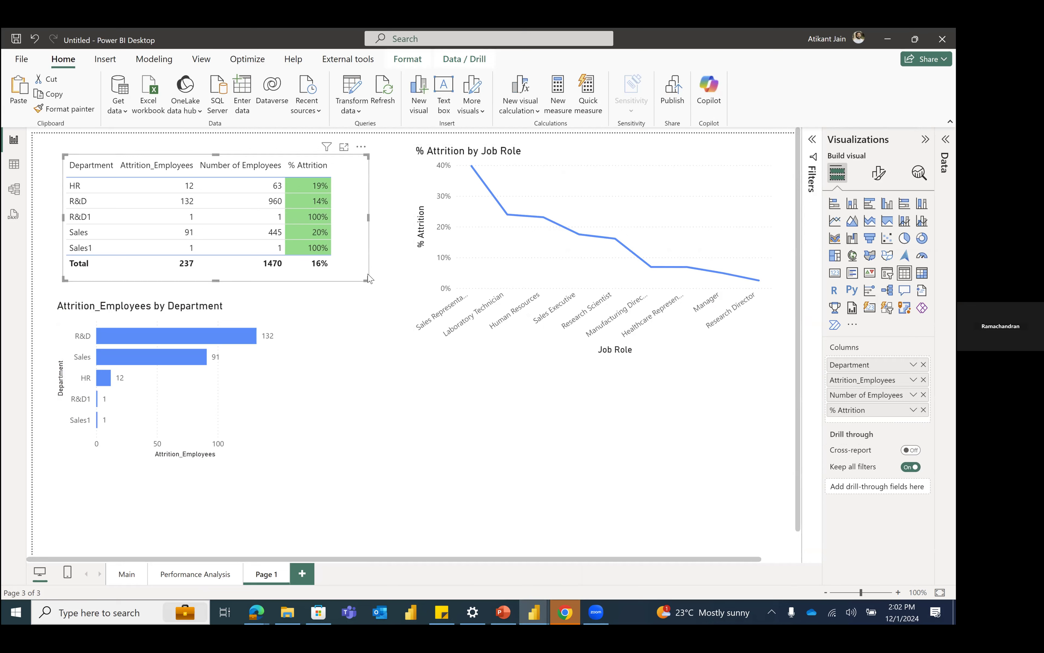
{"action": "left_click_drag", "start_coordinate": [367, 278], "coordinate": [345, 281]}
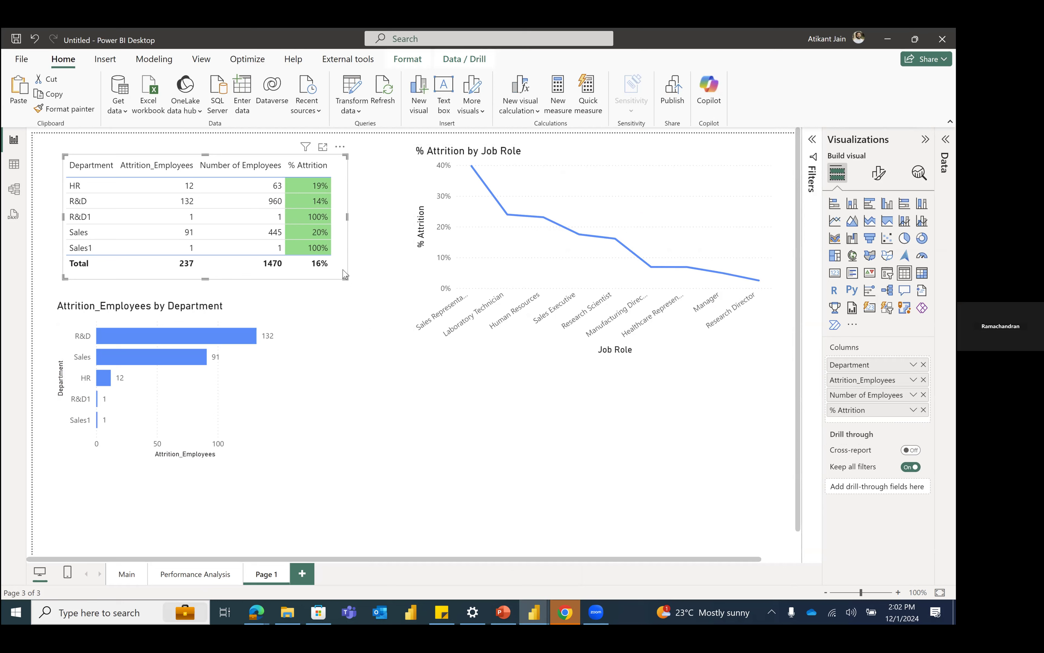
{"action": "left_click_drag", "start_coordinate": [341, 259], "coordinate": [411, 246]}
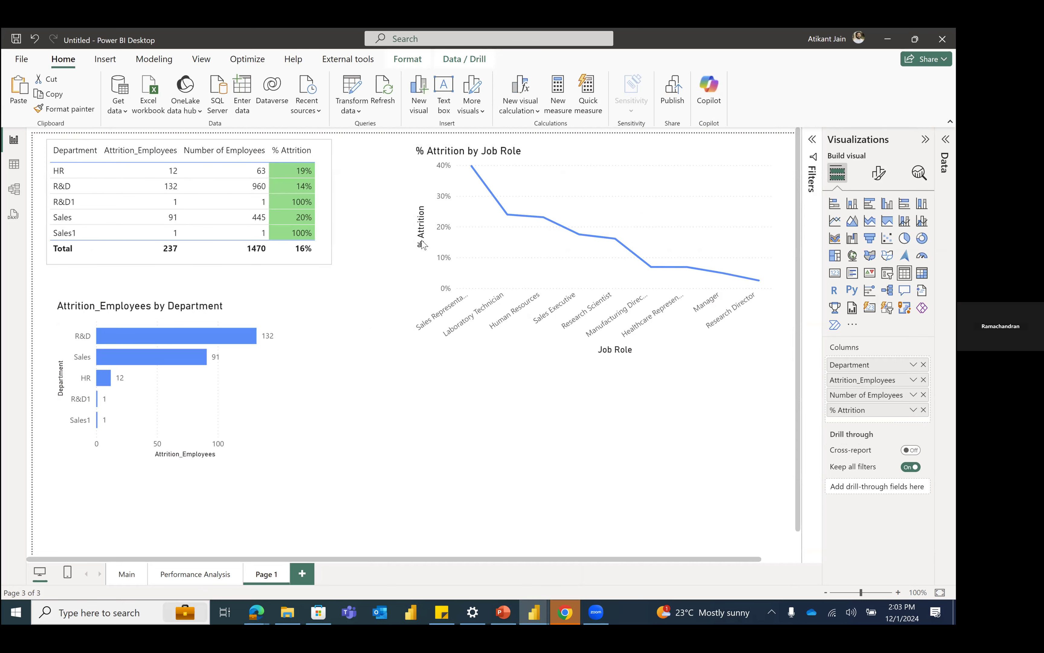
{"action": "left_click", "coordinate": [436, 297]}
{"action": "left_click", "coordinate": [272, 348]}
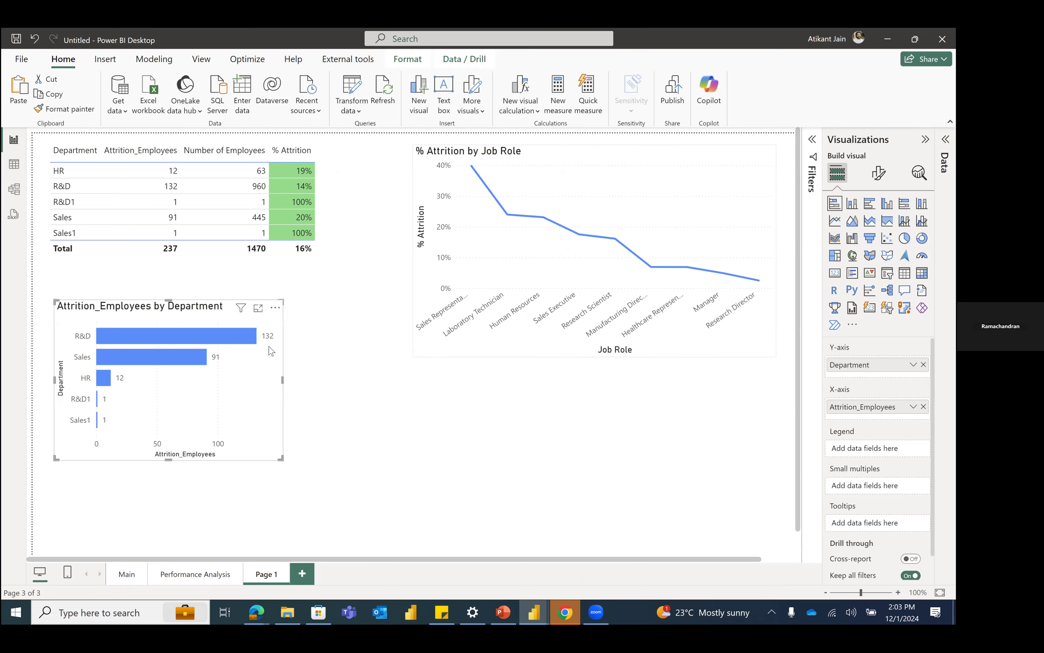
{"action": "left_click", "coordinate": [236, 261]}
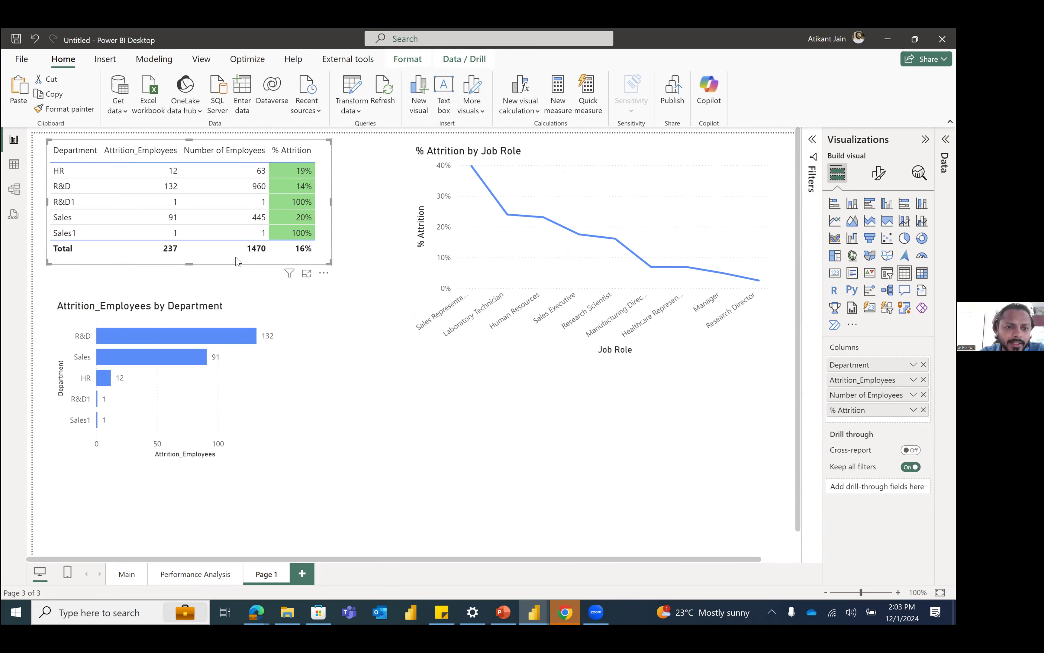
{"action": "mouse_move", "coordinate": [236, 262]}
{"action": "left_mouse_down"}
{"action": "mouse_move", "coordinate": [276, 276]}
{"action": "mouse_move", "coordinate": [232, 272]}
{"action": "left_mouse_up"}
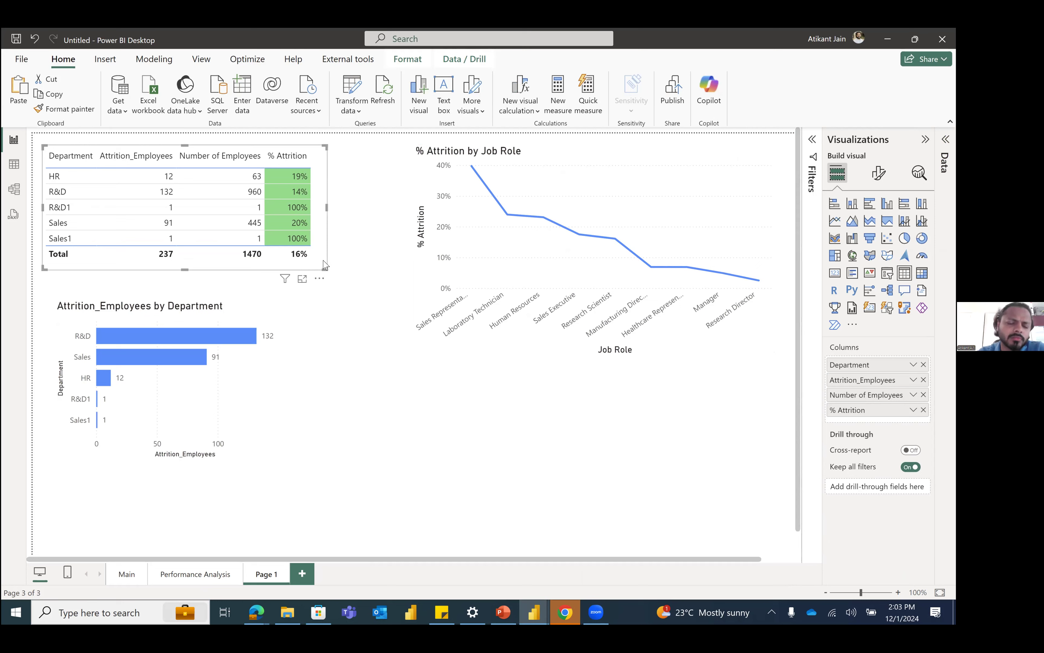
{"action": "mouse_move", "coordinate": [322, 243]}
{"action": "left_mouse_down"}
{"action": "mouse_move", "coordinate": [331, 216]}
{"action": "mouse_move", "coordinate": [319, 275]}
{"action": "mouse_move", "coordinate": [319, 262]}
{"action": "left_mouse_up"}
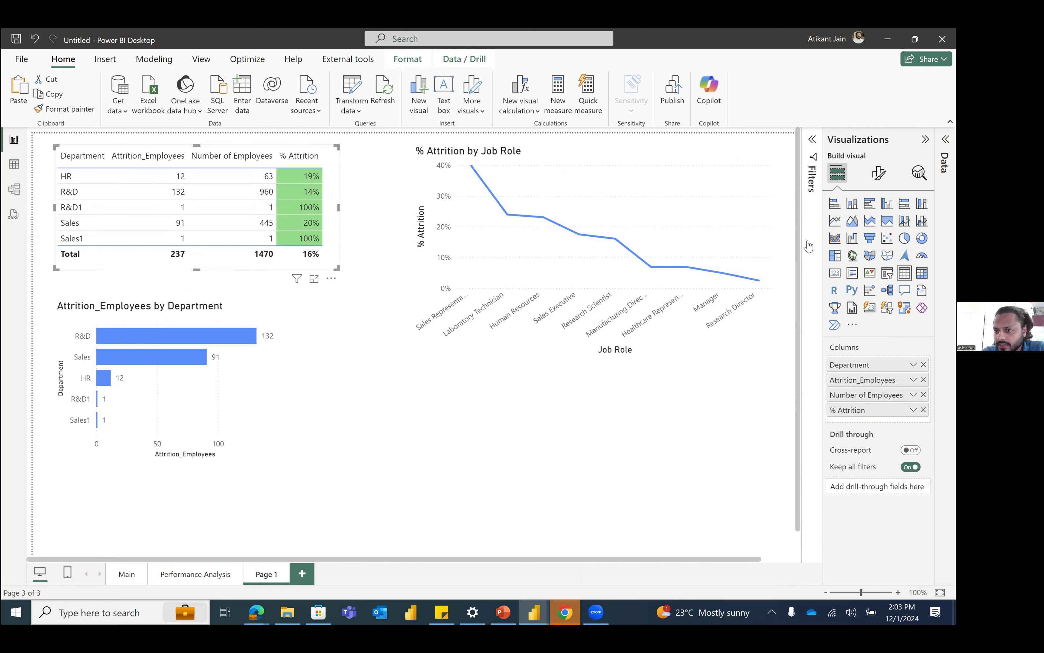
Step: Expand the Data pane, collapse the Base table's field list and nudge the department table back towards the page edge
{"action": "left_click", "coordinate": [739, 245]}
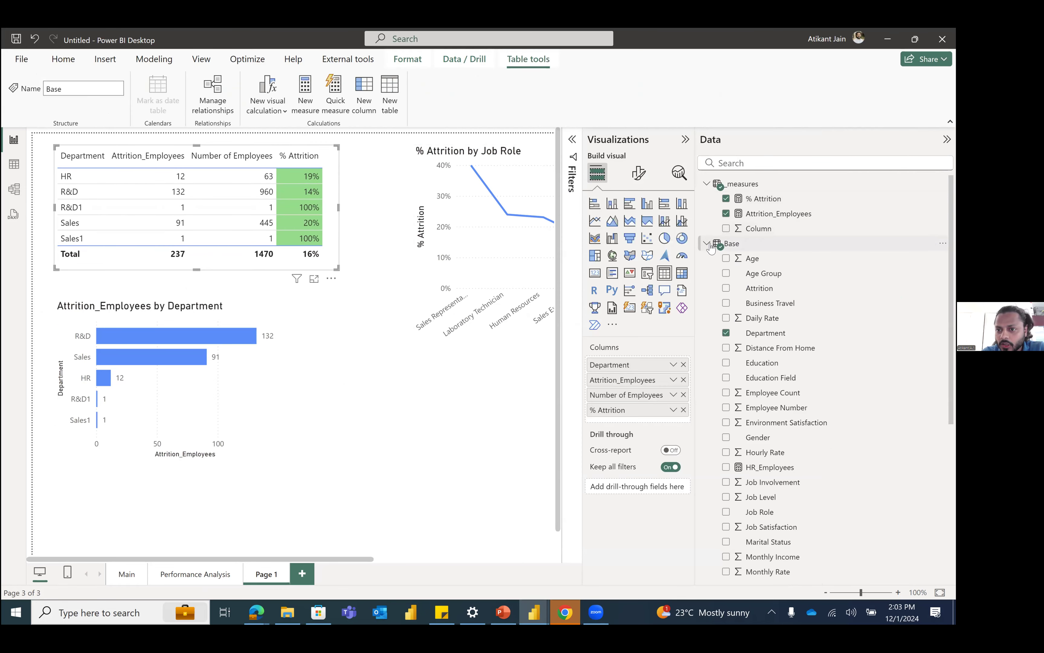
{"action": "left_click", "coordinate": [708, 245]}
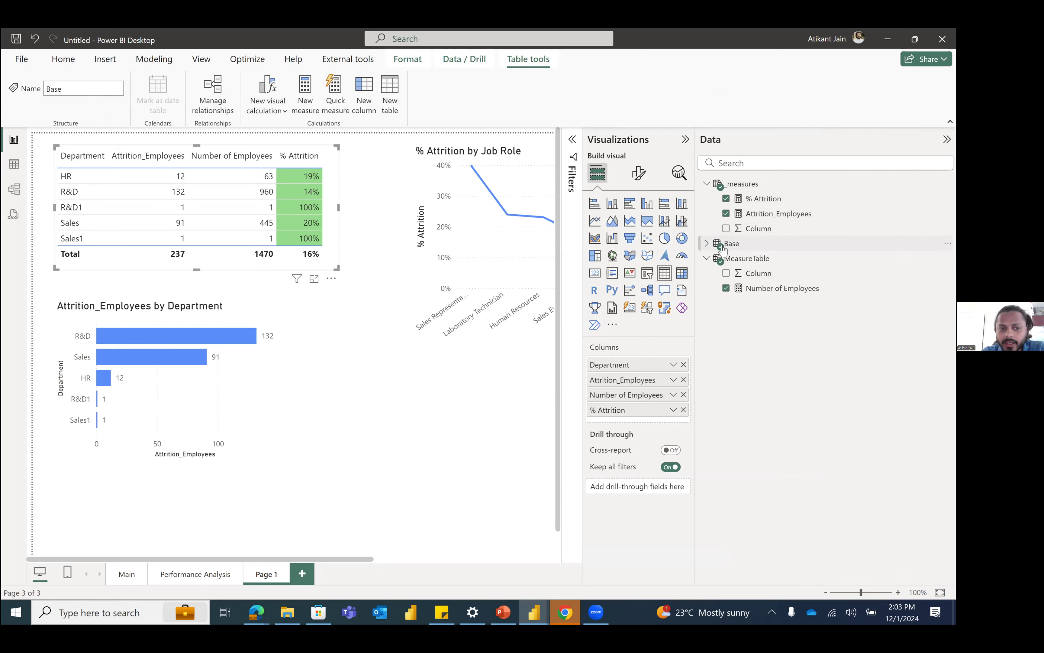
{"action": "left_click_drag", "start_coordinate": [177, 228], "coordinate": [270, 280]}
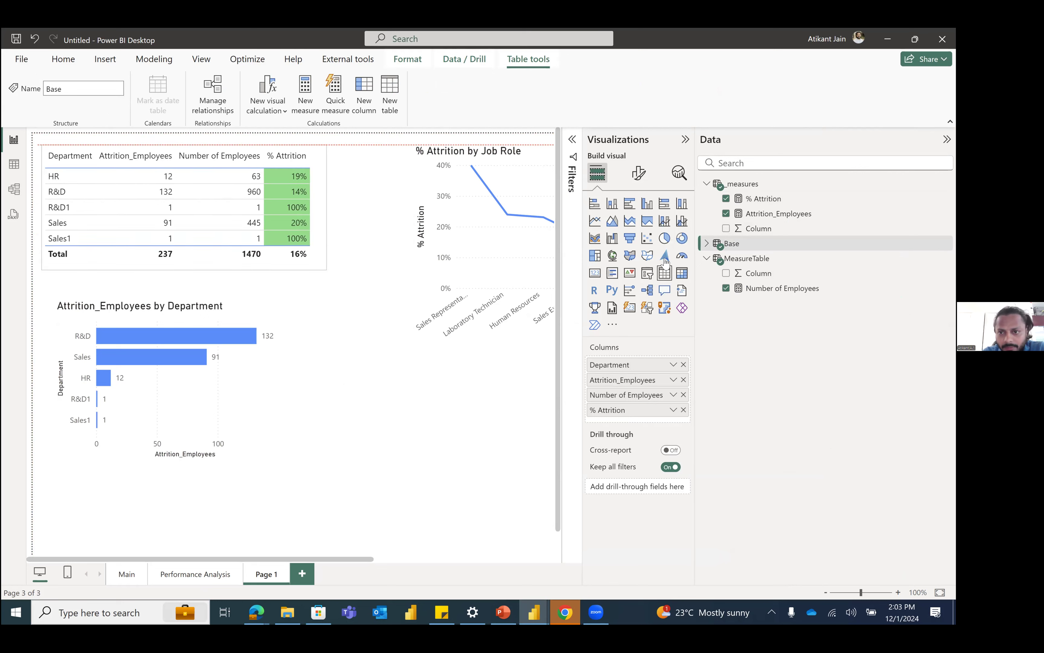
Step: Convert the department table into a clustered bar chart and enlarge it to inspect the R&D bars
{"action": "left_click", "coordinate": [630, 205]}
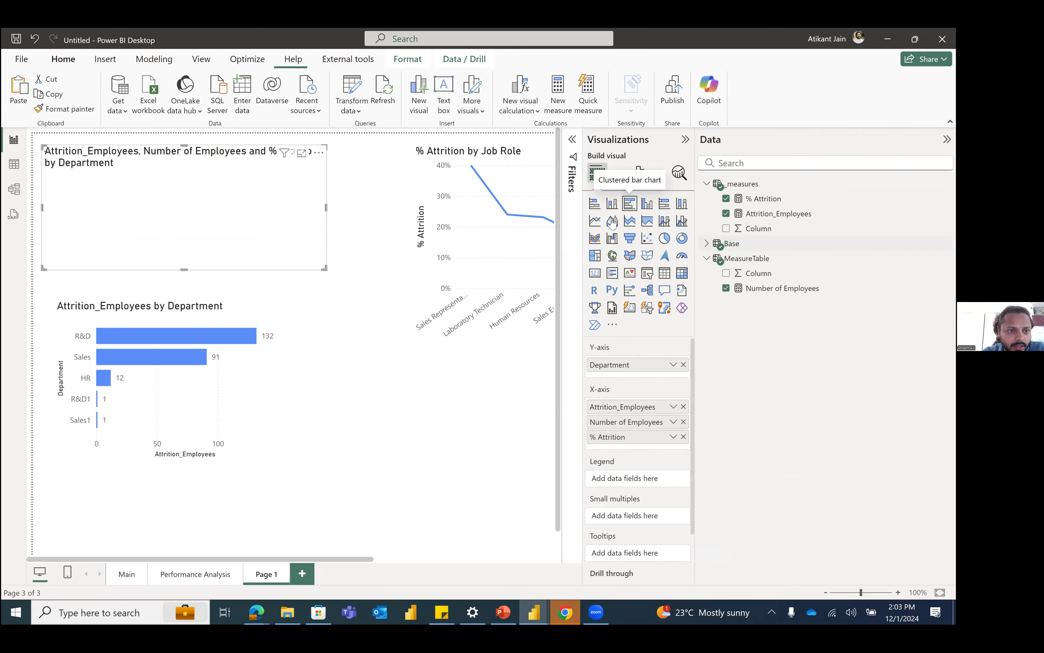
{"action": "left_click_drag", "start_coordinate": [324, 270], "coordinate": [492, 423]}
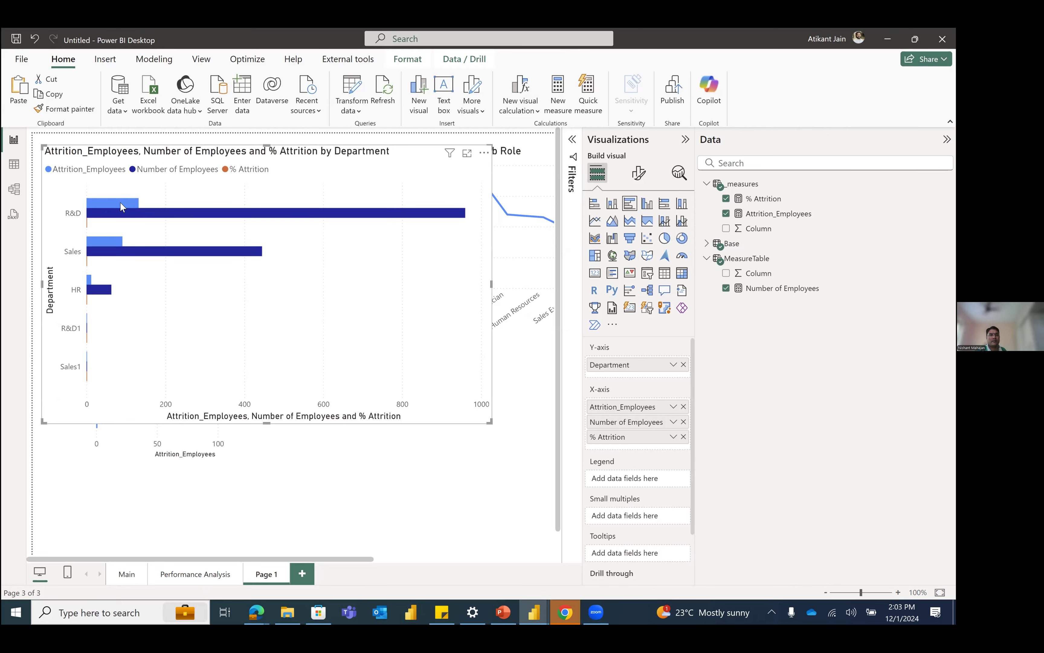
{"action": "mouse_move", "coordinate": [123, 207]}
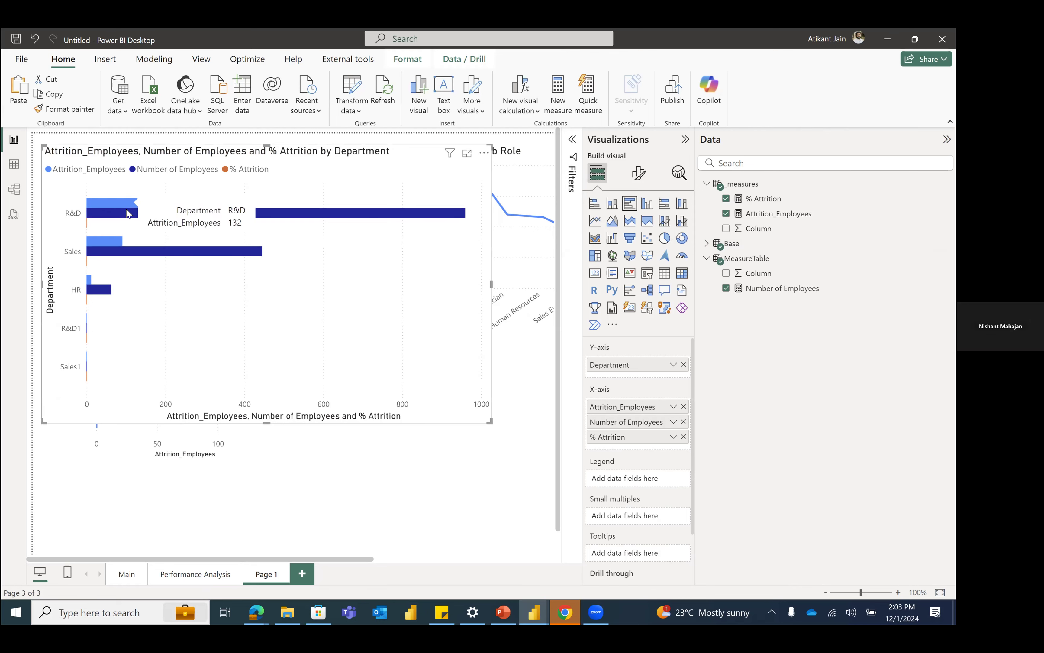
{"action": "mouse_move", "coordinate": [145, 220]}
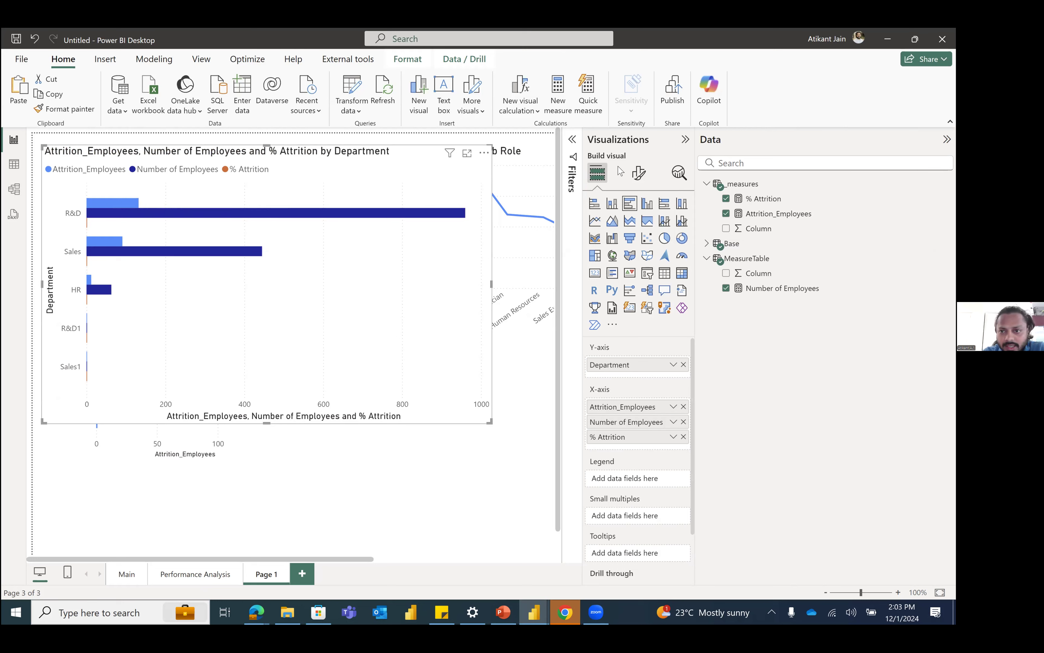
Step: Turn on data labels for the clustered bar chart and resize the chart to a narrower frame
{"action": "left_click", "coordinate": [638, 172]}
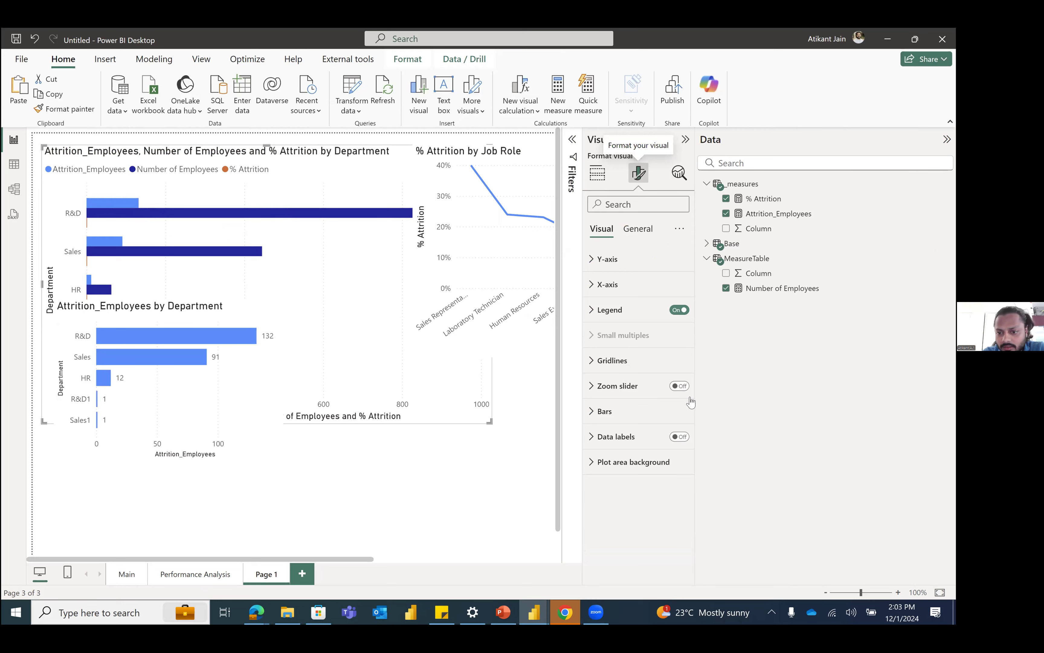
{"action": "left_click", "coordinate": [681, 437]}
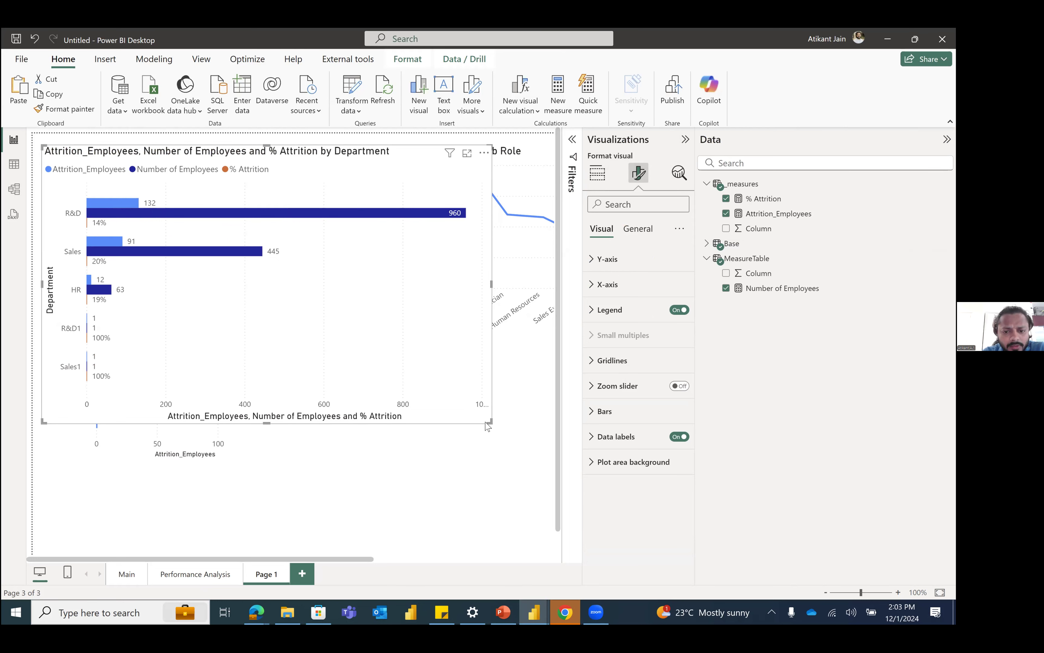
{"action": "left_click_drag", "start_coordinate": [489, 421], "coordinate": [331, 207]}
{"action": "left_click_drag", "start_coordinate": [337, 253], "coordinate": [371, 290]}
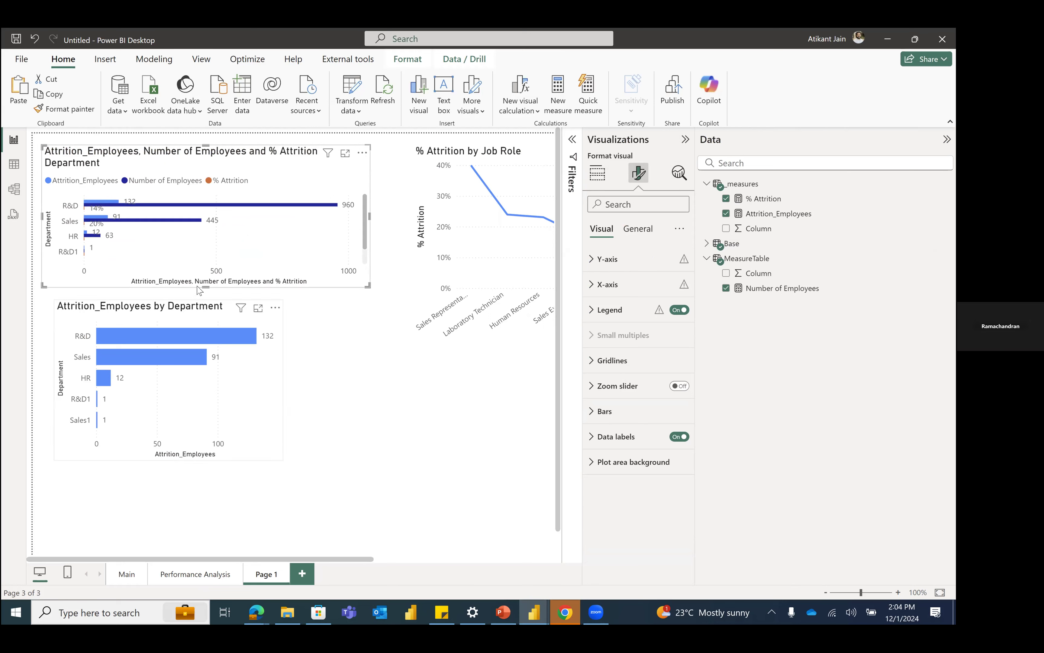
{"action": "left_click_drag", "start_coordinate": [206, 286], "coordinate": [219, 429]}
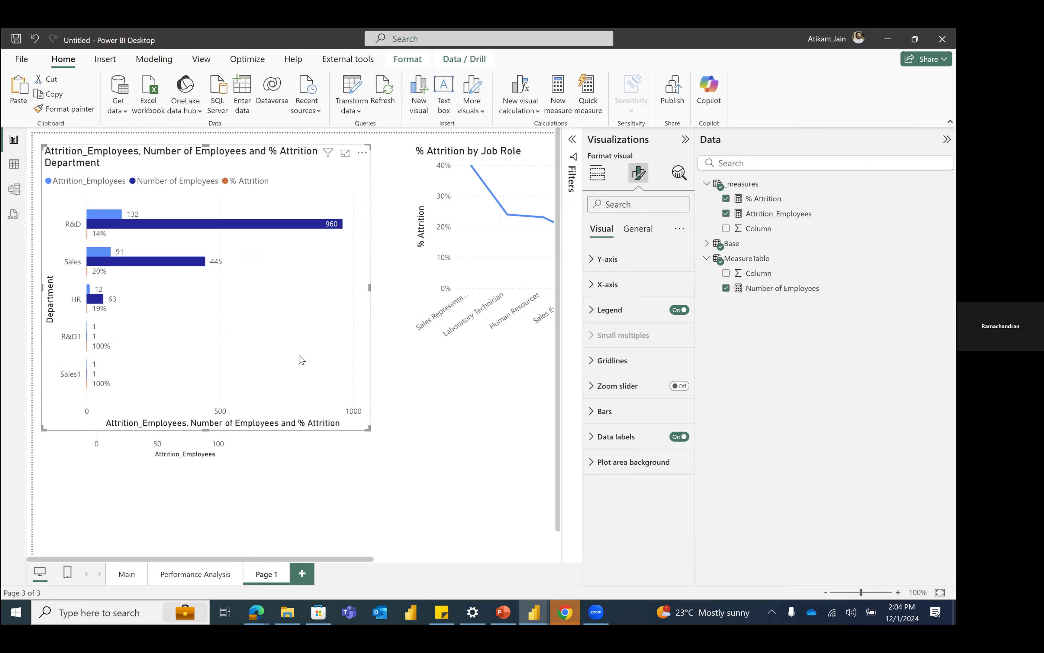
Step: Undo the chart resizing, data labels and clustered bar conversion to restore the department table, then deselect it
{"action": "key", "text": "ctrl+z"}
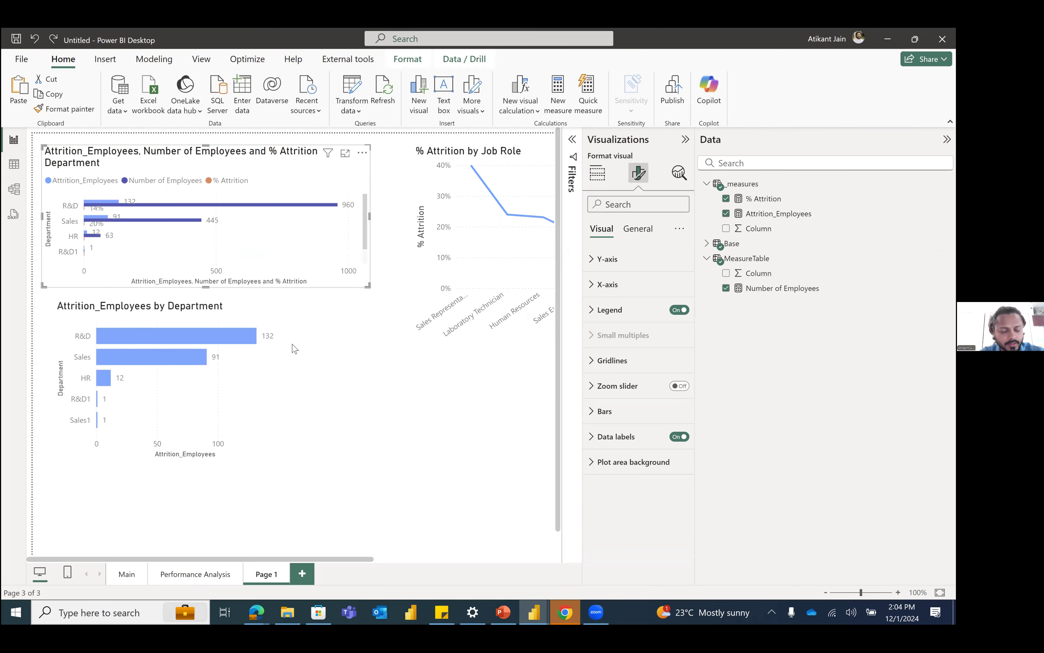
{"action": "key", "text": "ctrl+y"}
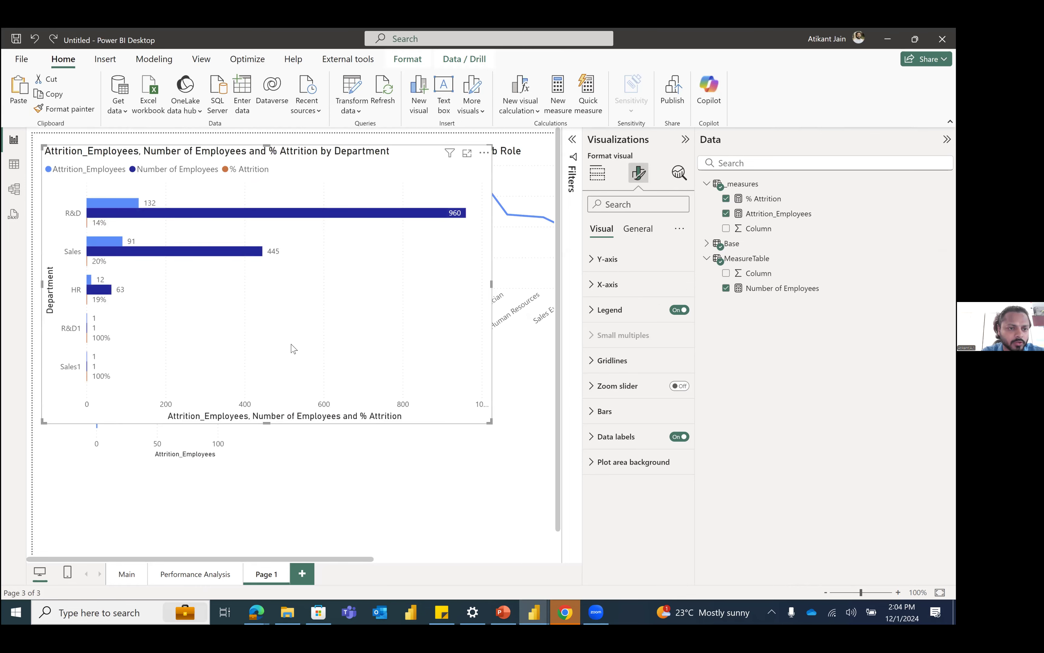
{"action": "key", "text": "ctrl+z"}
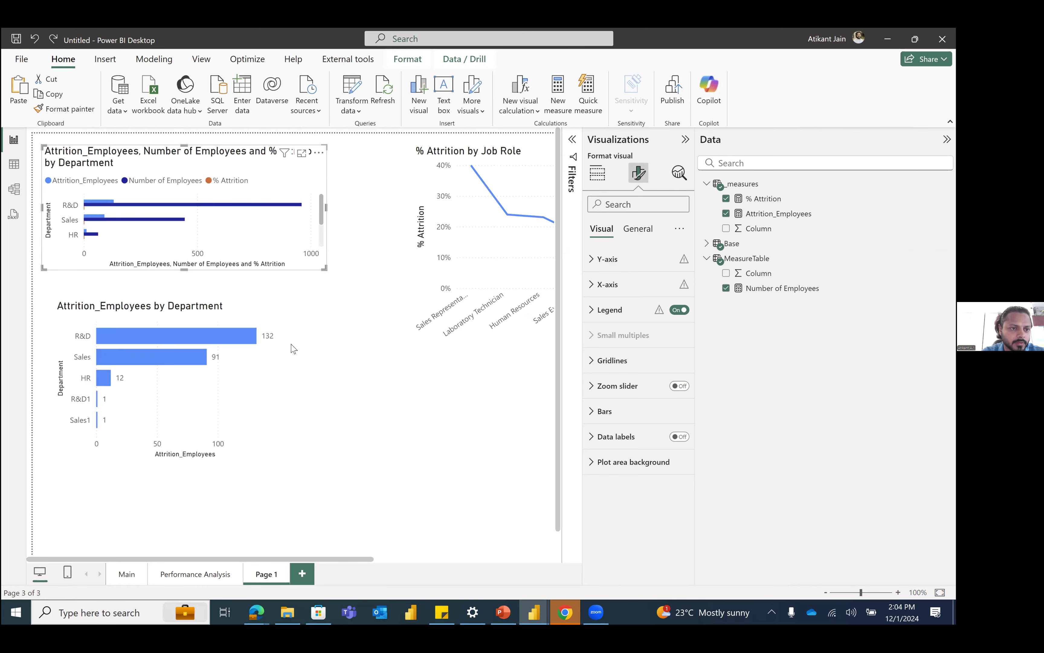
{"action": "key", "text": "ctrl+z"}
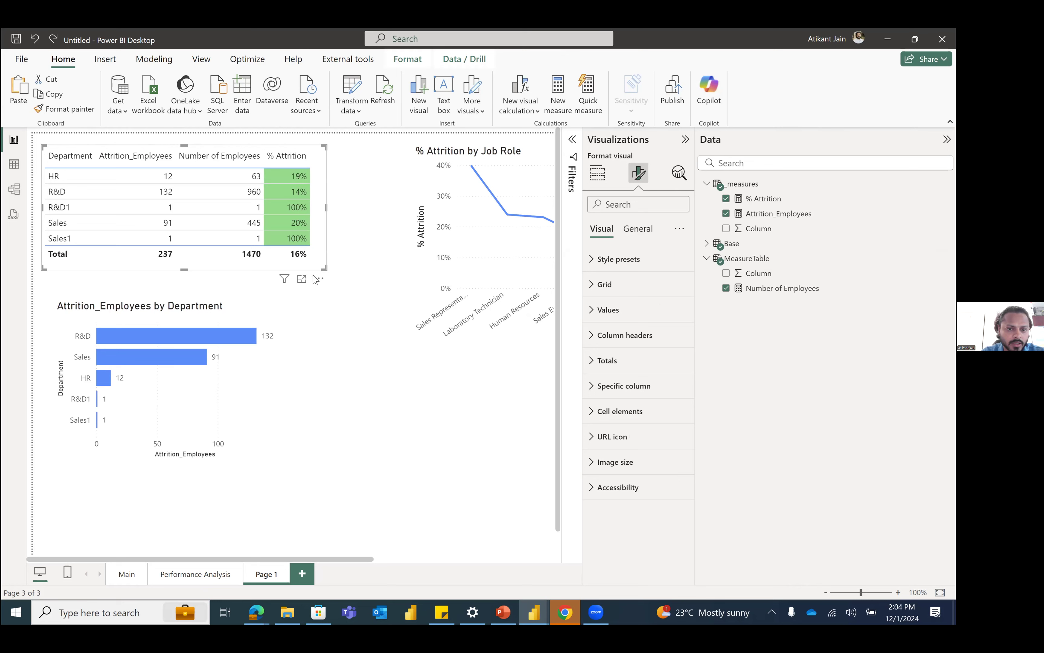
{"action": "left_click", "coordinate": [356, 265]}
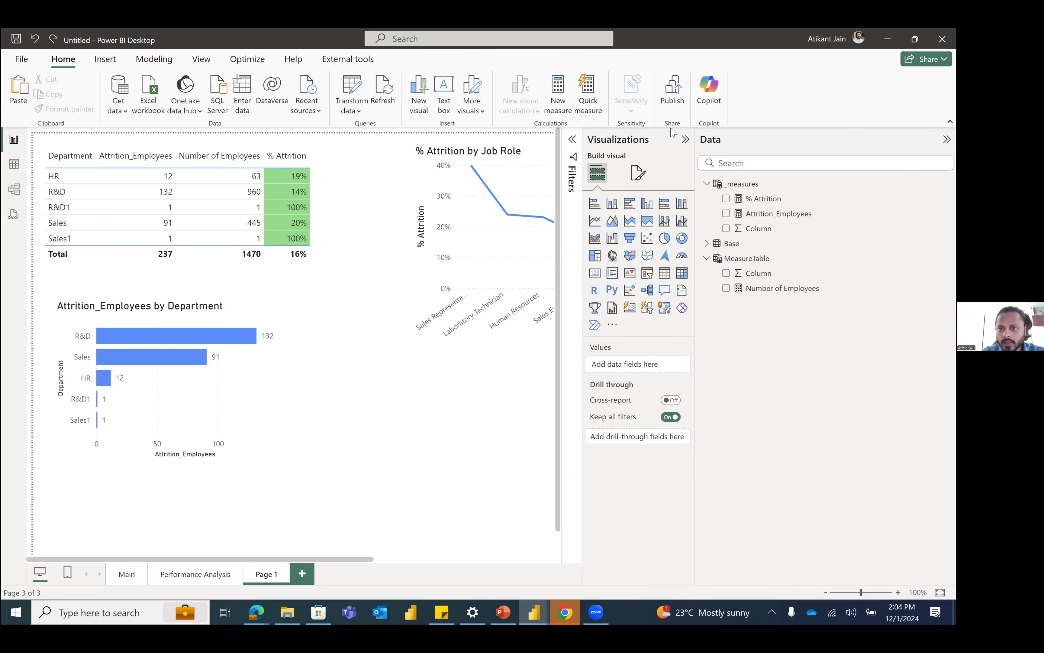
Step: Collapse the Visualizations pane and review the age group table and business travel chart on the Performance Analysis page
{"action": "left_click", "coordinate": [686, 140]}
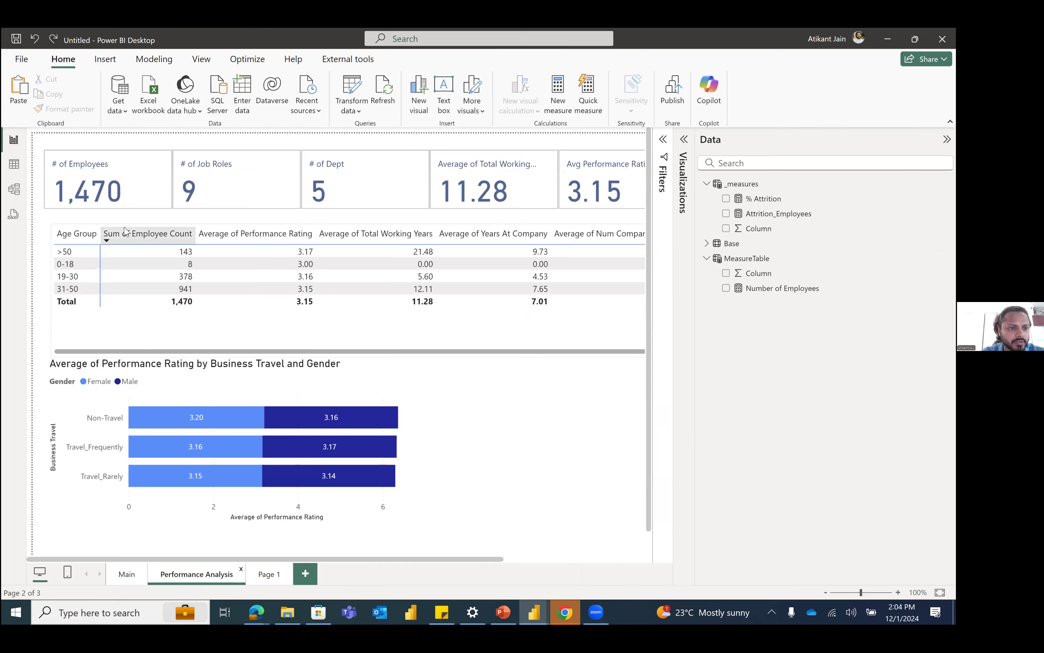
{"action": "left_click", "coordinate": [123, 248]}
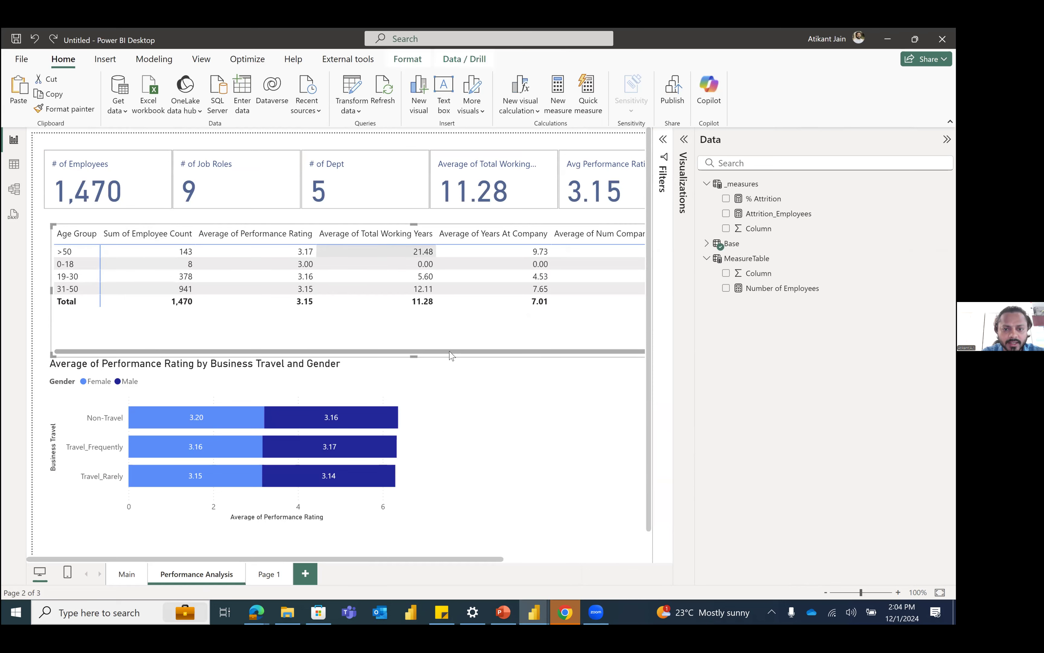
{"action": "left_click_drag", "start_coordinate": [555, 349], "coordinate": [558, 349]}
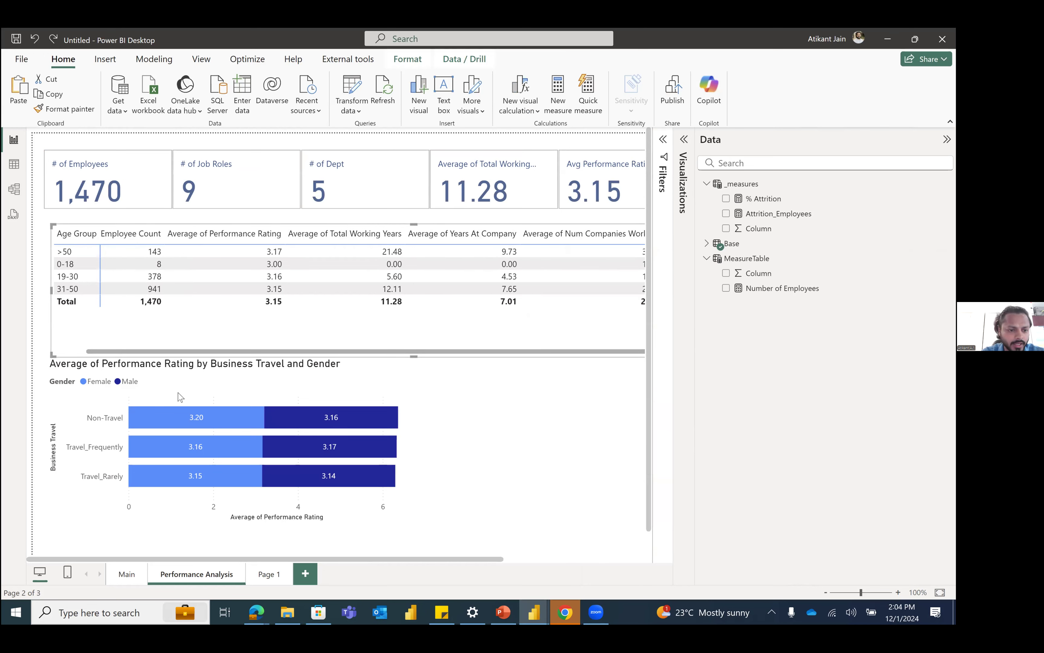
{"action": "left_click", "coordinate": [169, 396]}
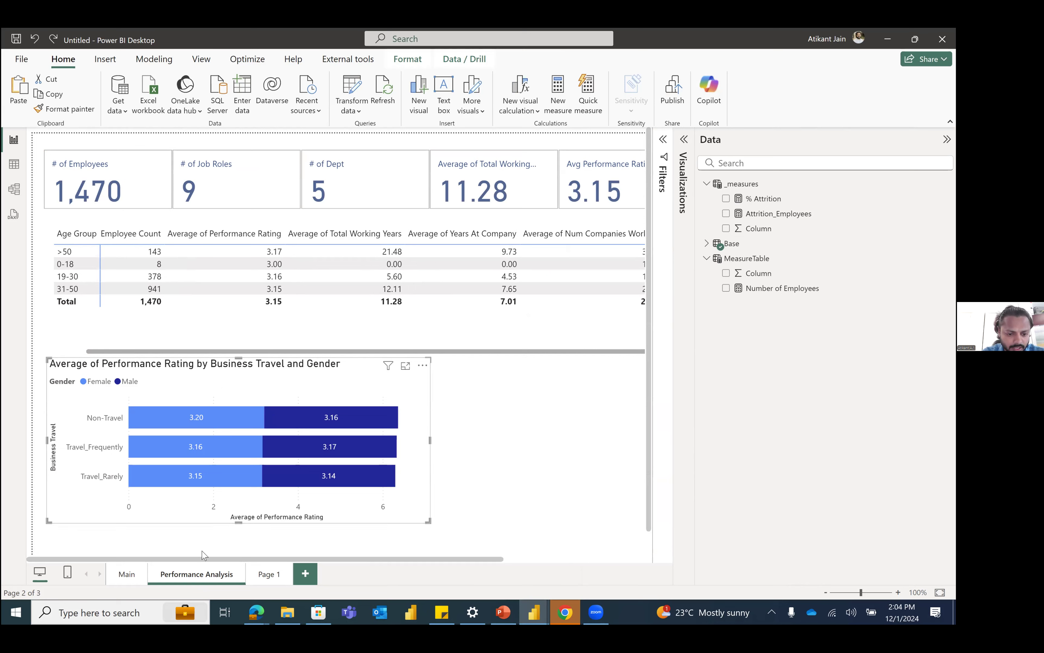
Step: Rename the report page Page 1 as Attrition
{"action": "left_click", "coordinate": [261, 581]}
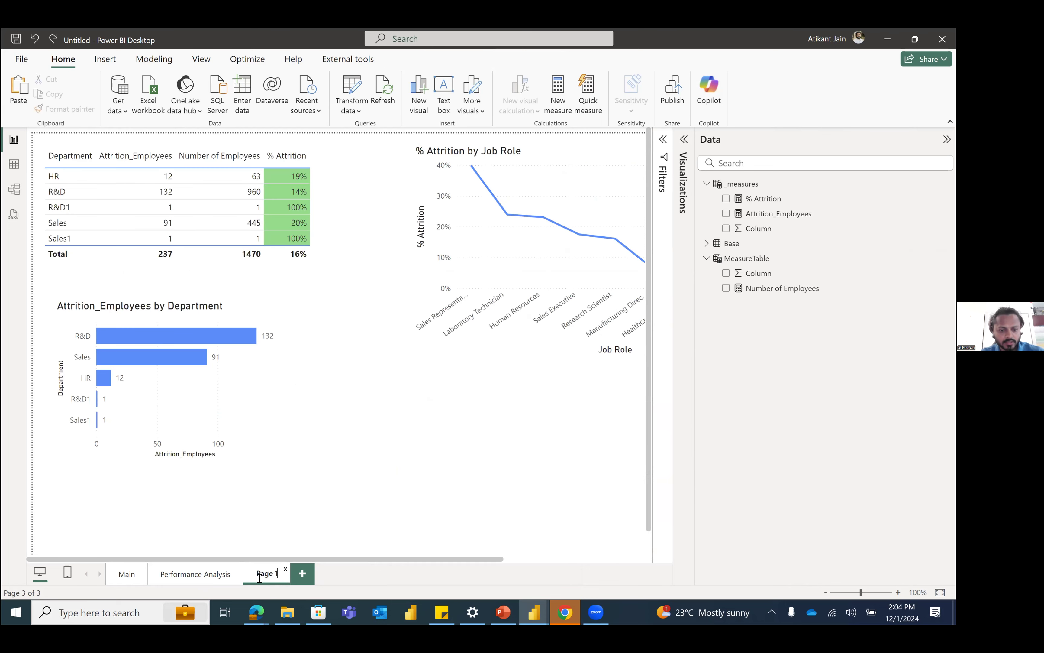
{"action": "double_click", "coordinate": [261, 581]}
{"action": "type", "text": "Attrition"}
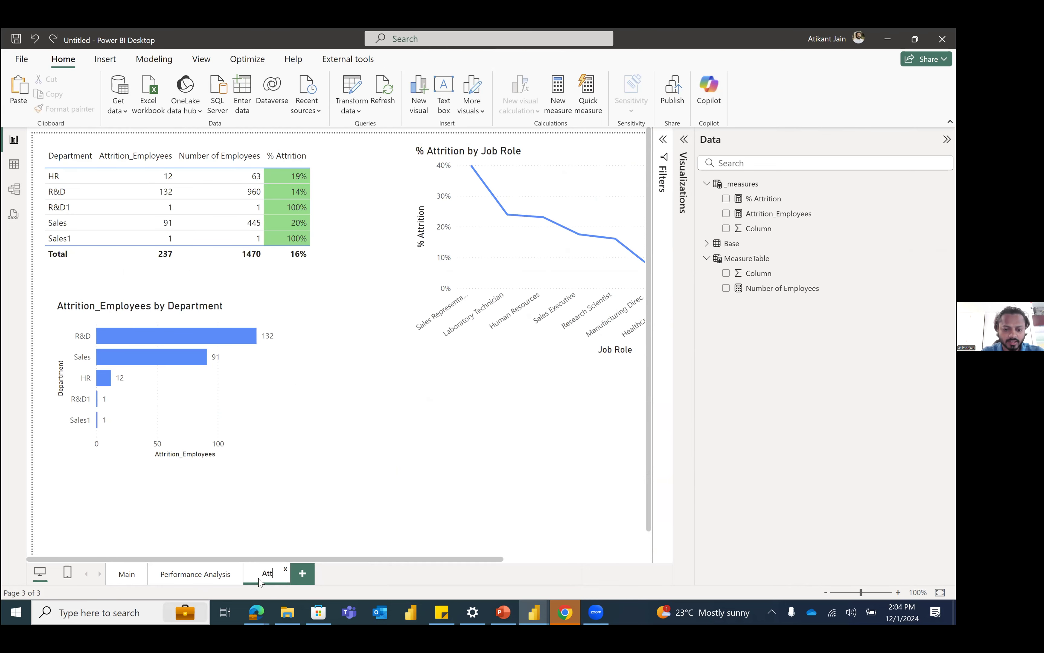
{"action": "key", "text": "Return"}
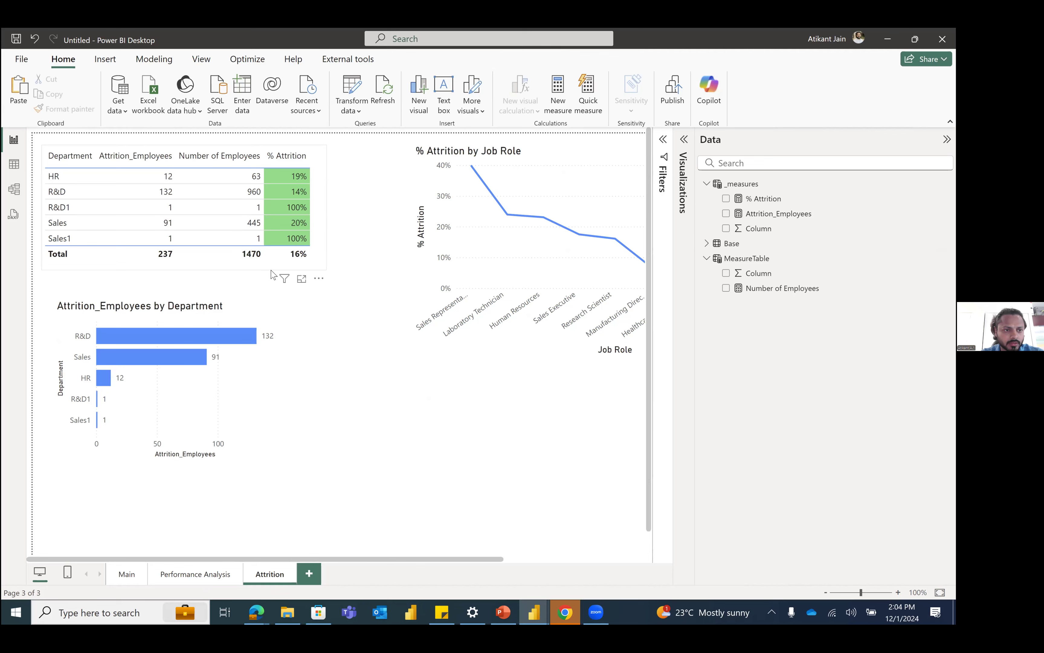
Step: Rearrange the Attrition page by shifting the department table inward, the job role line chart beside it and the department bar chart beneath it
{"action": "left_click_drag", "start_coordinate": [275, 274], "coordinate": [287, 281]}
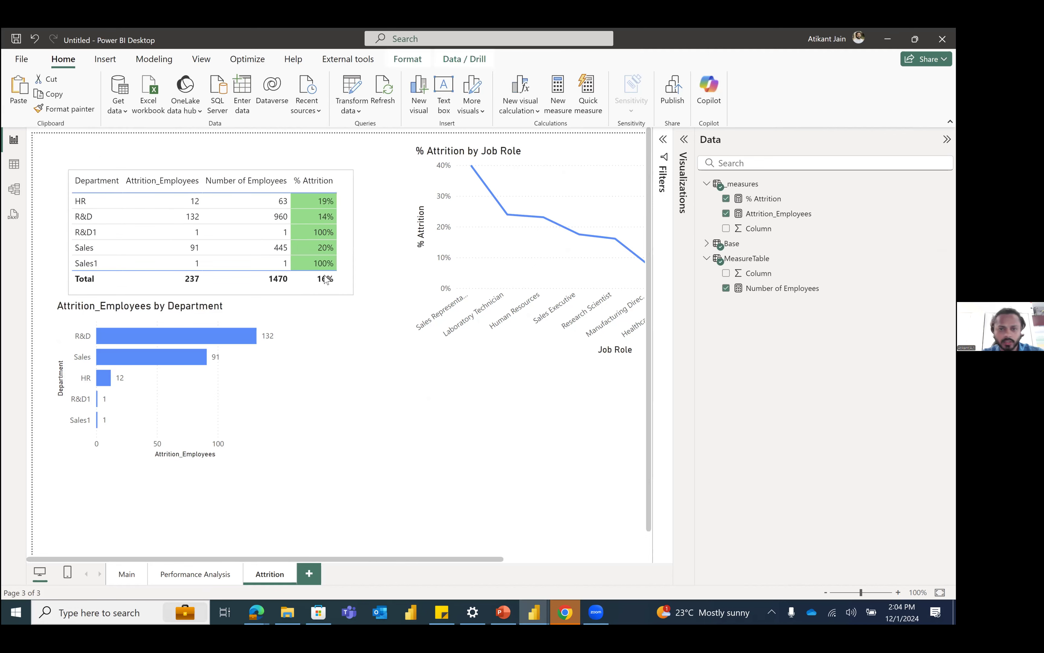
{"action": "left_click", "coordinate": [369, 285]}
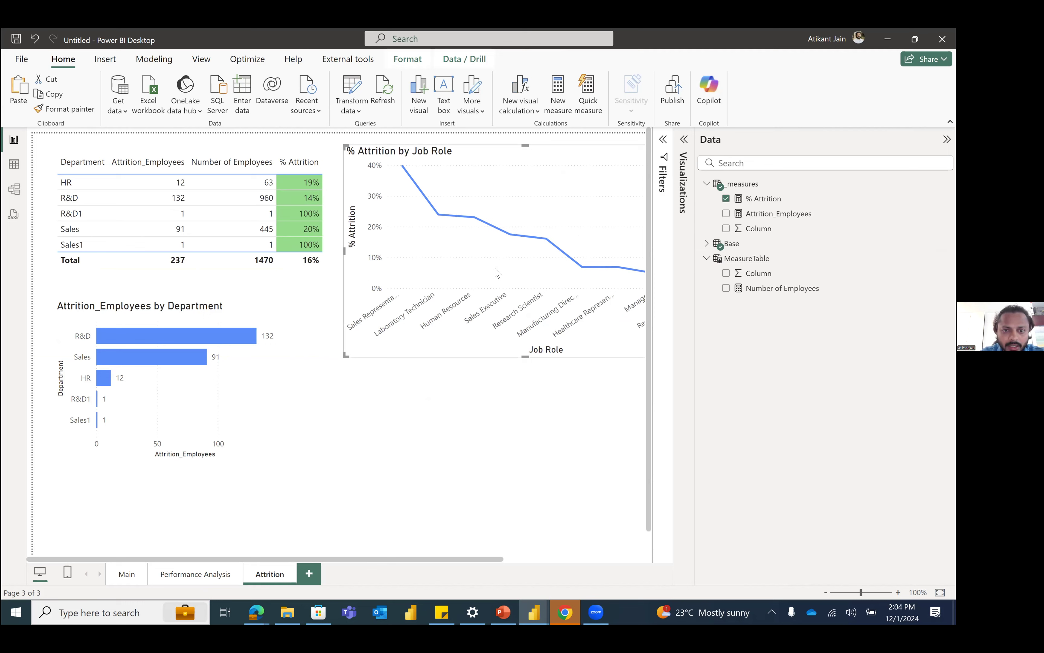
{"action": "left_click_drag", "start_coordinate": [348, 335], "coordinate": [335, 343]}
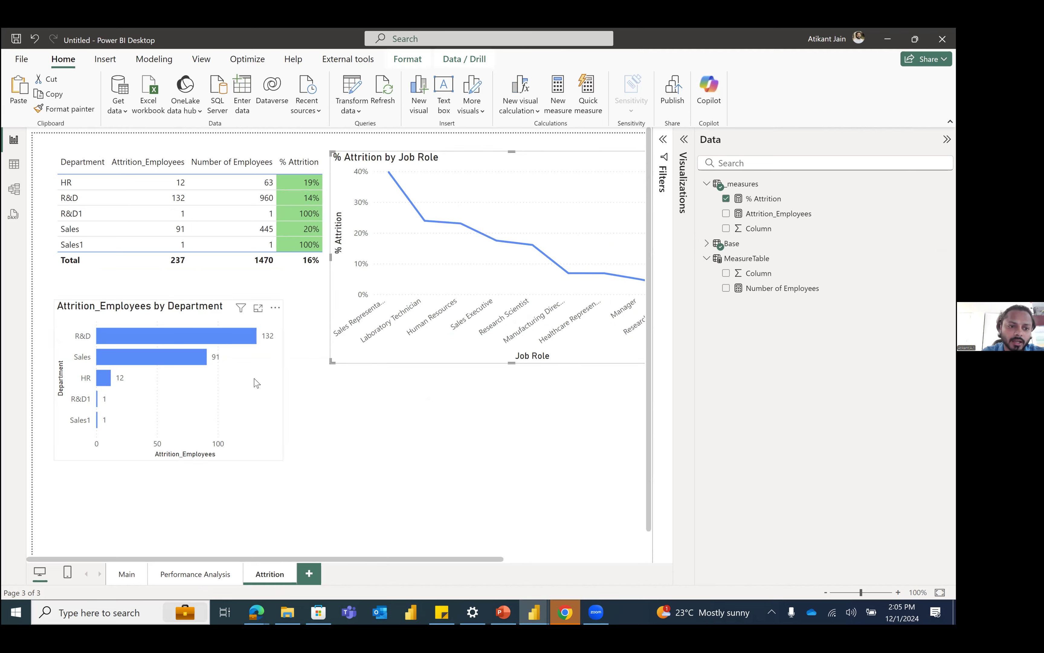
{"action": "left_click_drag", "start_coordinate": [255, 379], "coordinate": [275, 378]}
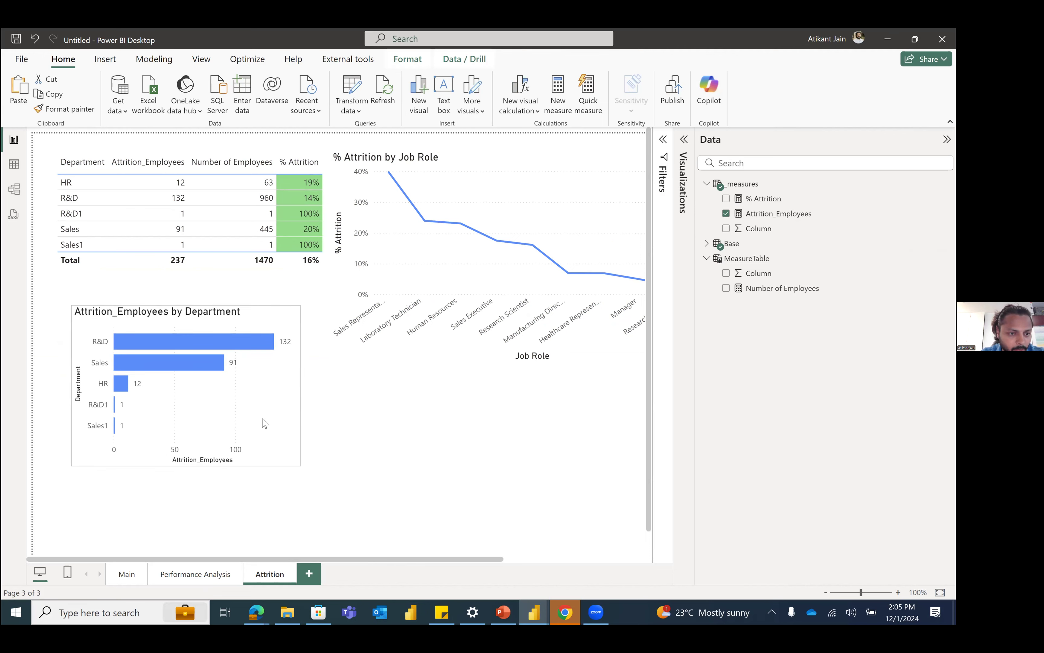
{"action": "left_click_drag", "start_coordinate": [262, 419], "coordinate": [257, 415]}
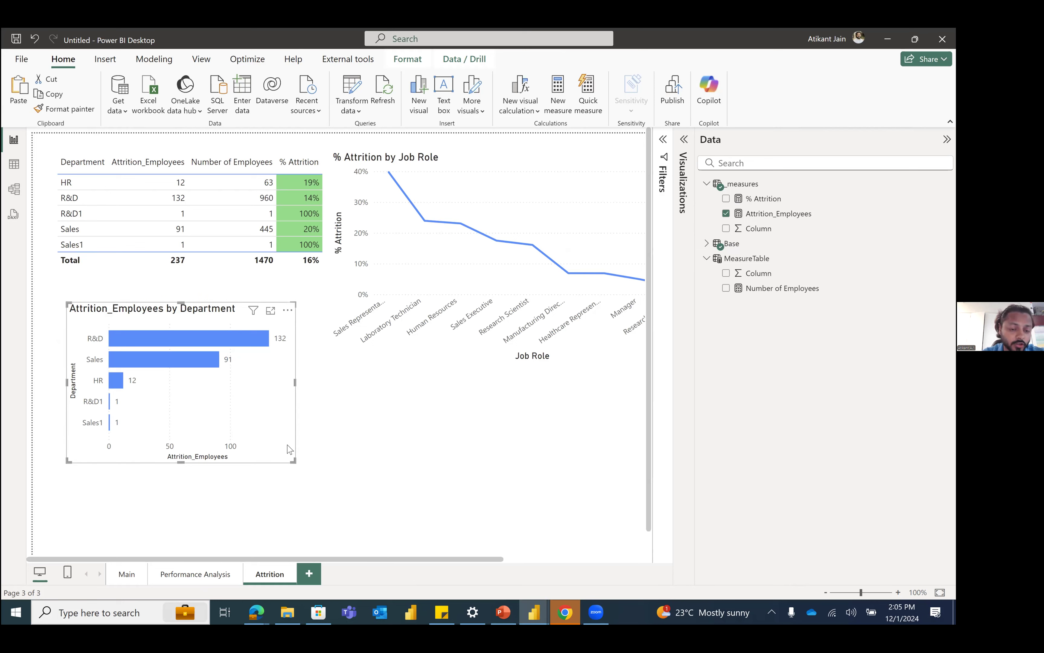
{"action": "left_click_drag", "start_coordinate": [302, 433], "coordinate": [247, 448]}
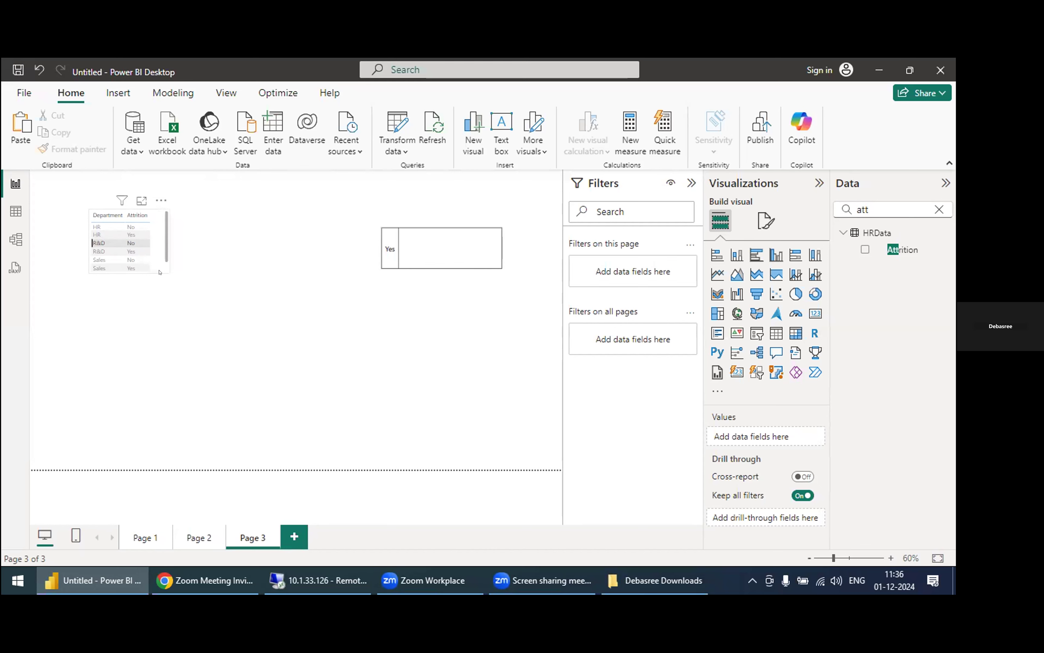
Step: In the other report on Page 3, enlarge the Department and Attrition table's frame so all its rows fit
{"action": "left_click", "coordinate": [162, 230]}
{"action": "left_click_drag", "start_coordinate": [168, 211], "coordinate": [259, 229]}
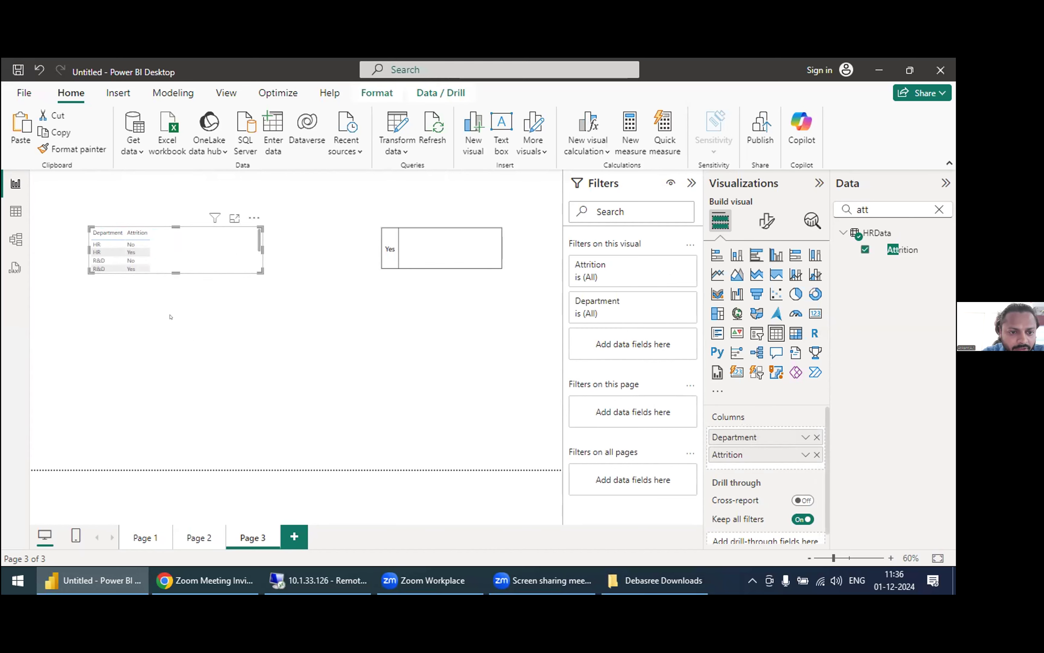
{"action": "left_click_drag", "start_coordinate": [176, 274], "coordinate": [169, 332]}
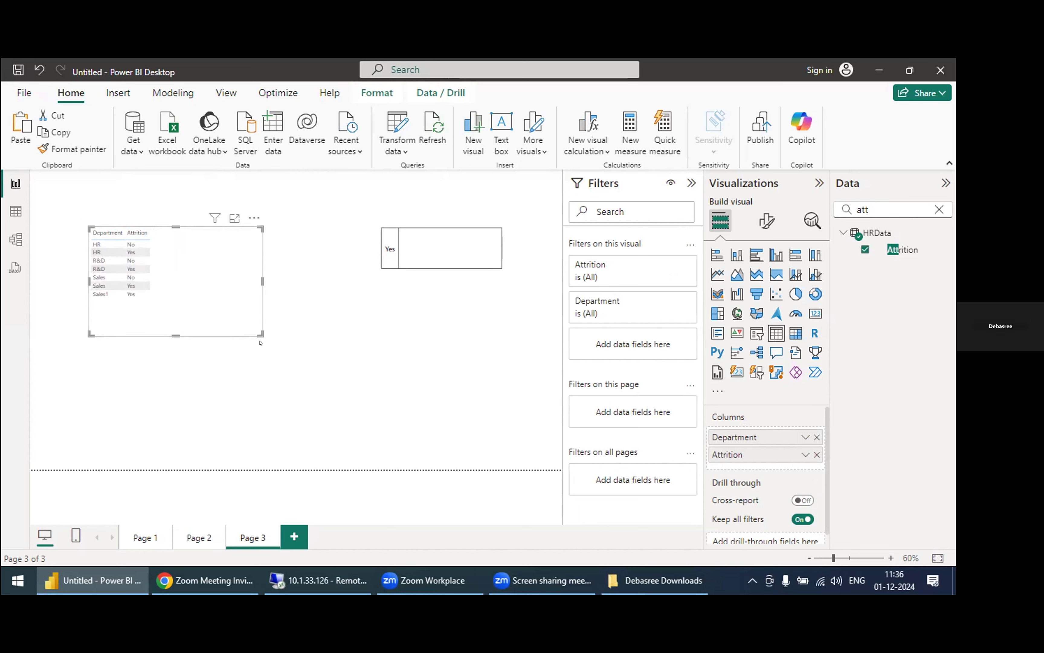
{"action": "left_click_drag", "start_coordinate": [250, 329], "coordinate": [275, 344]}
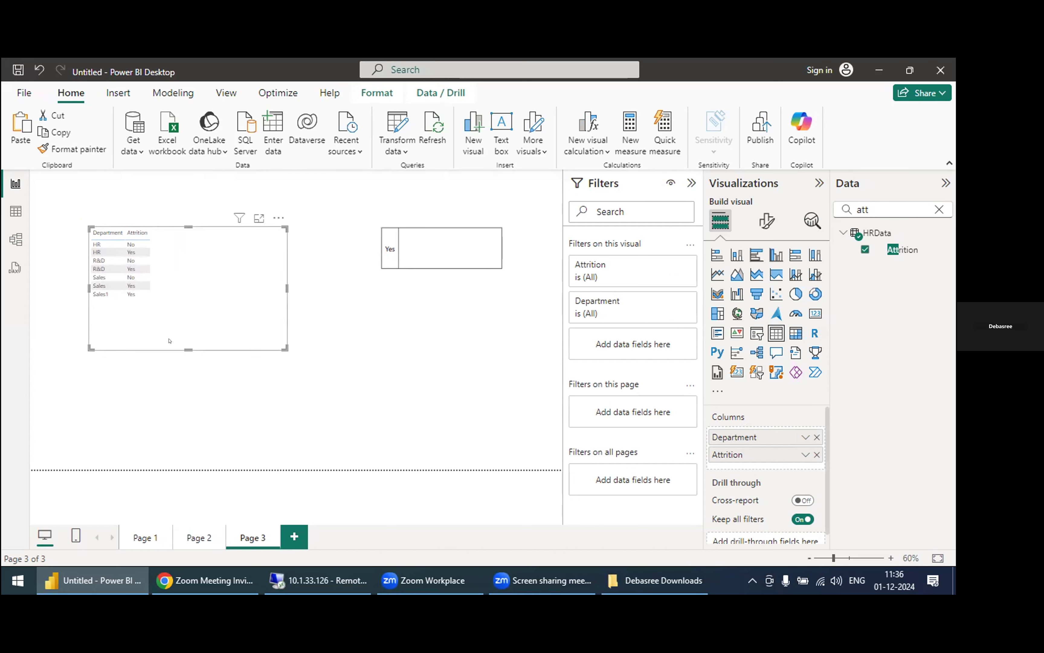
{"action": "left_click", "coordinate": [185, 317]}
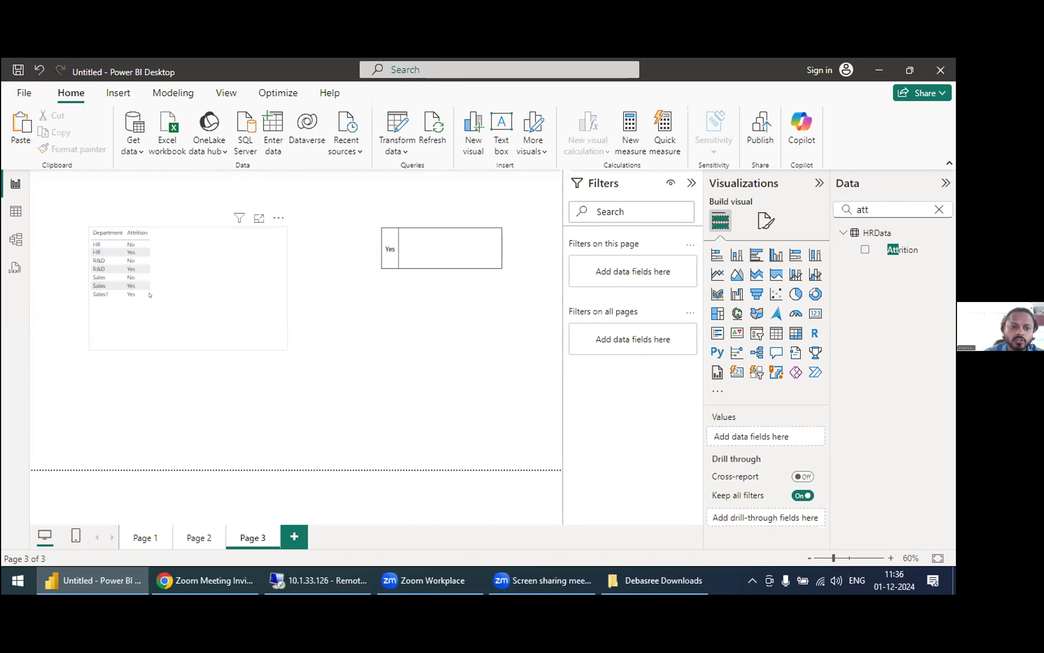
Step: Set the column header font size of the Department and Attrition table to 16
{"action": "left_click", "coordinate": [127, 275]}
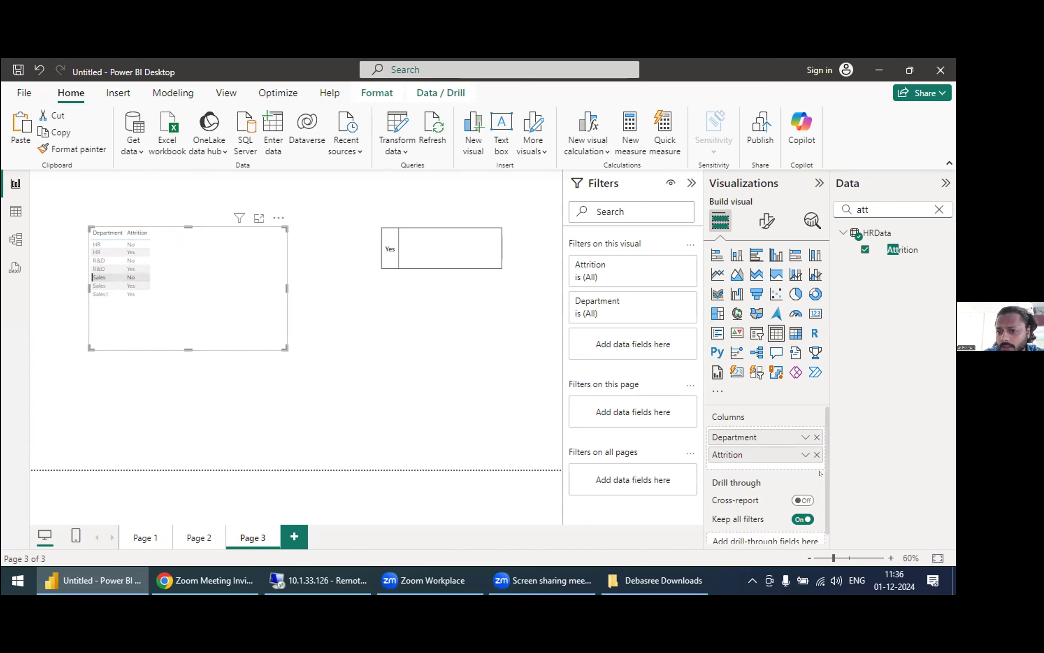
{"action": "left_click", "coordinate": [766, 221]}
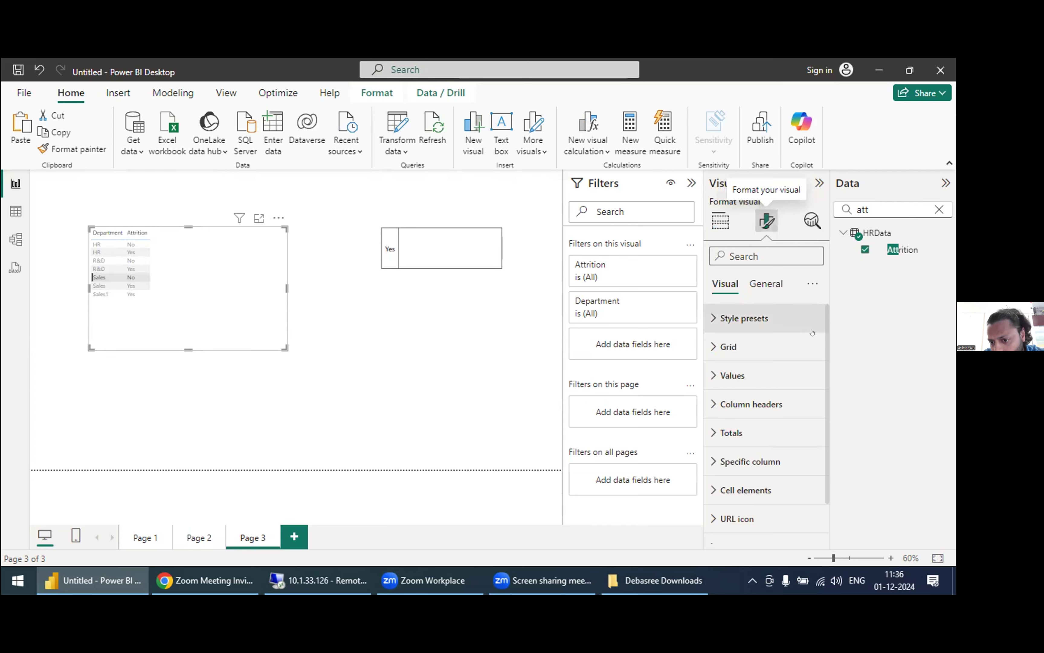
{"action": "scroll", "coordinate": [809, 436], "scroll_direction": "down", "scroll_amount": 1}
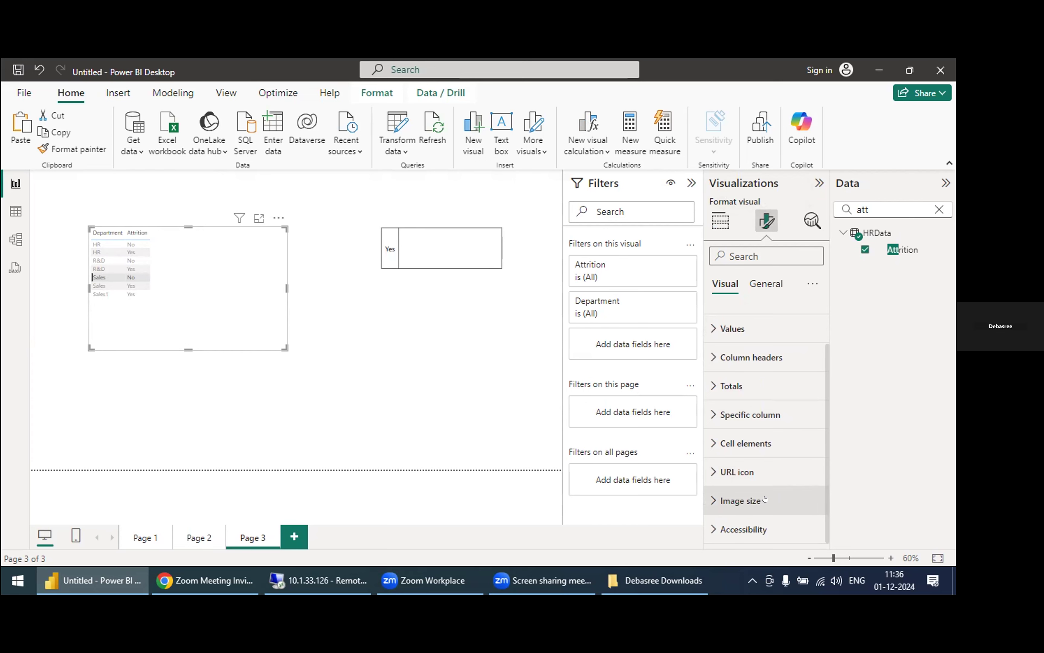
{"action": "left_click", "coordinate": [786, 356]}
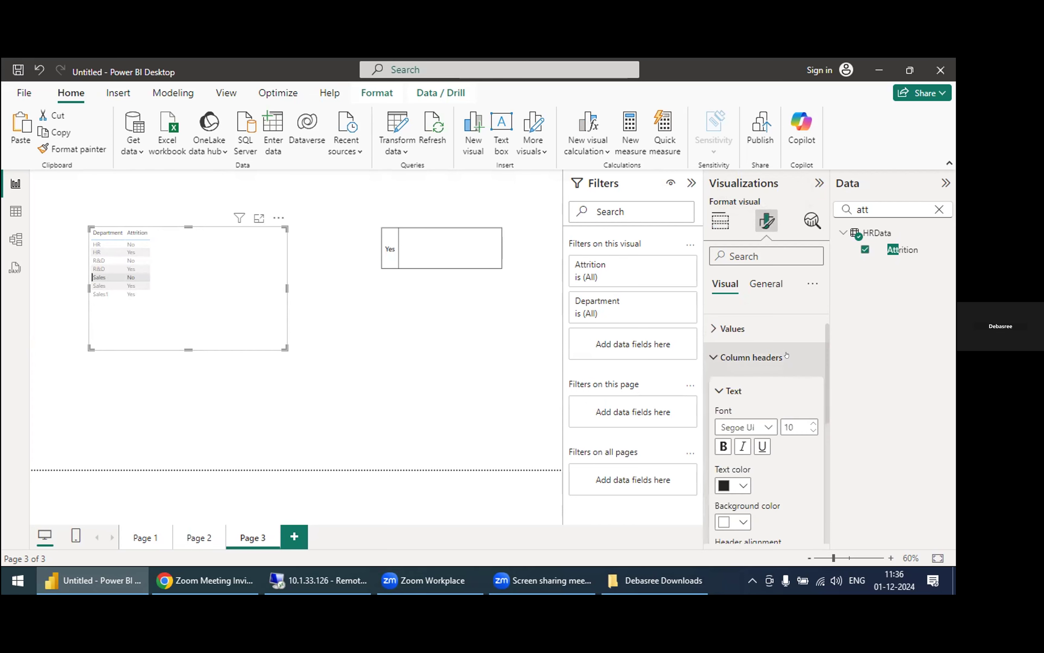
{"action": "left_click", "coordinate": [809, 422]}
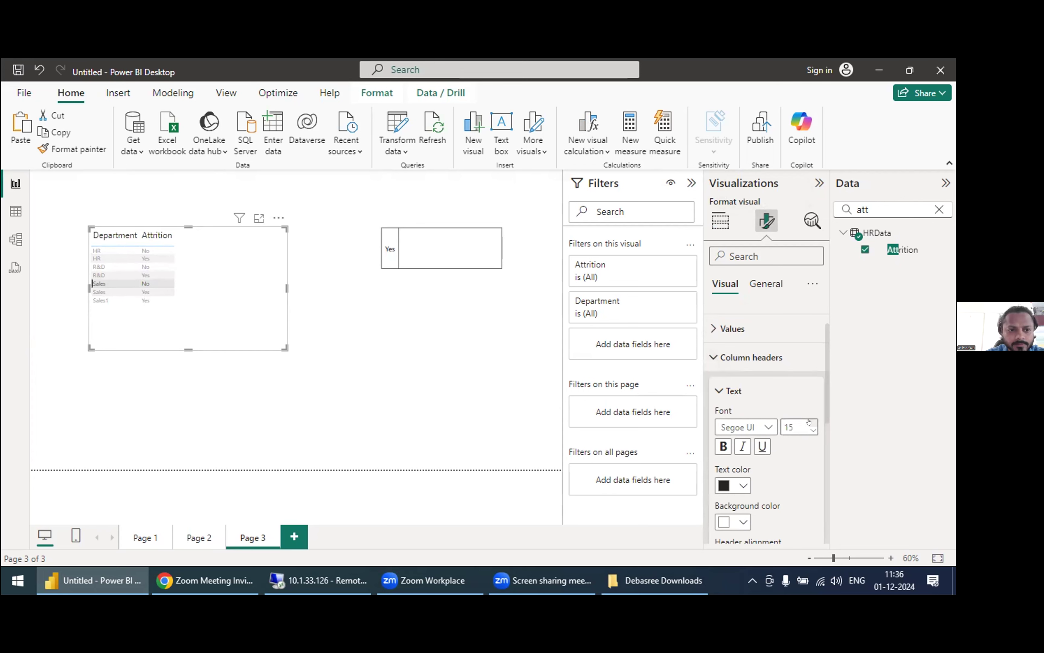
{"action": "left_click", "coordinate": [808, 423]}
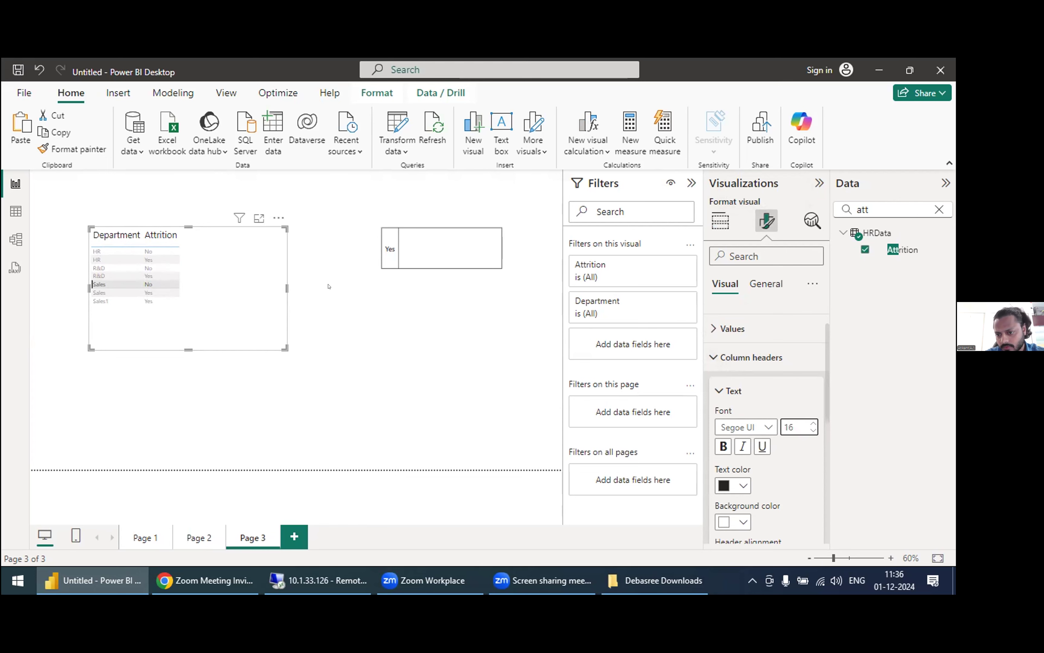
{"action": "left_click", "coordinate": [408, 352]}
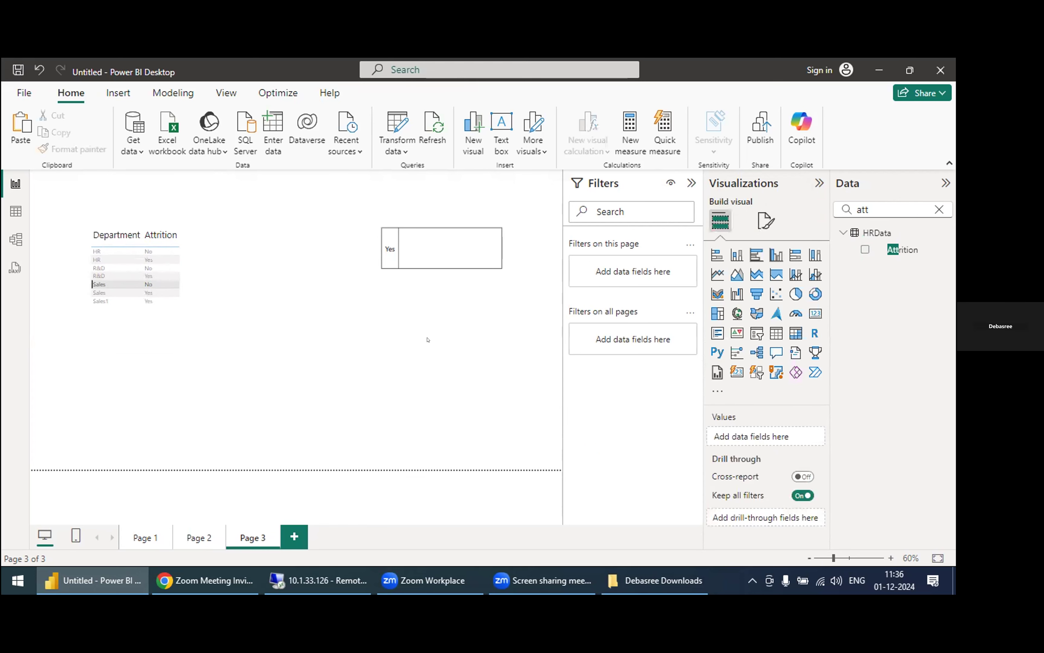
Step: Set the values font size of the Department and Attrition table to 14 and extend its frame downward
{"action": "left_click", "coordinate": [766, 220]}
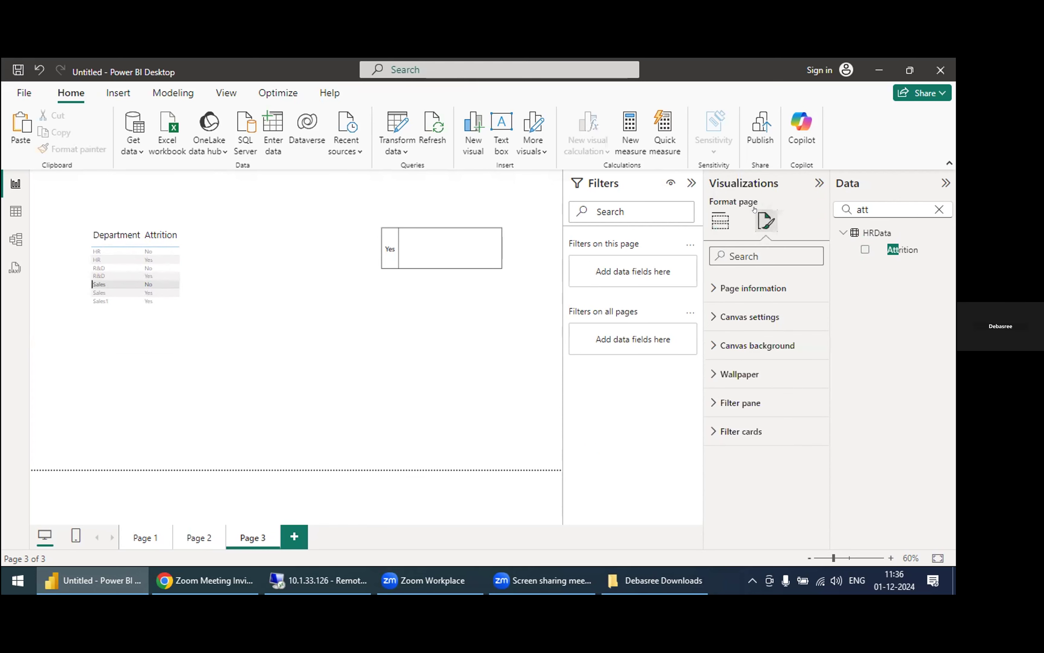
{"action": "left_click", "coordinate": [720, 220]}
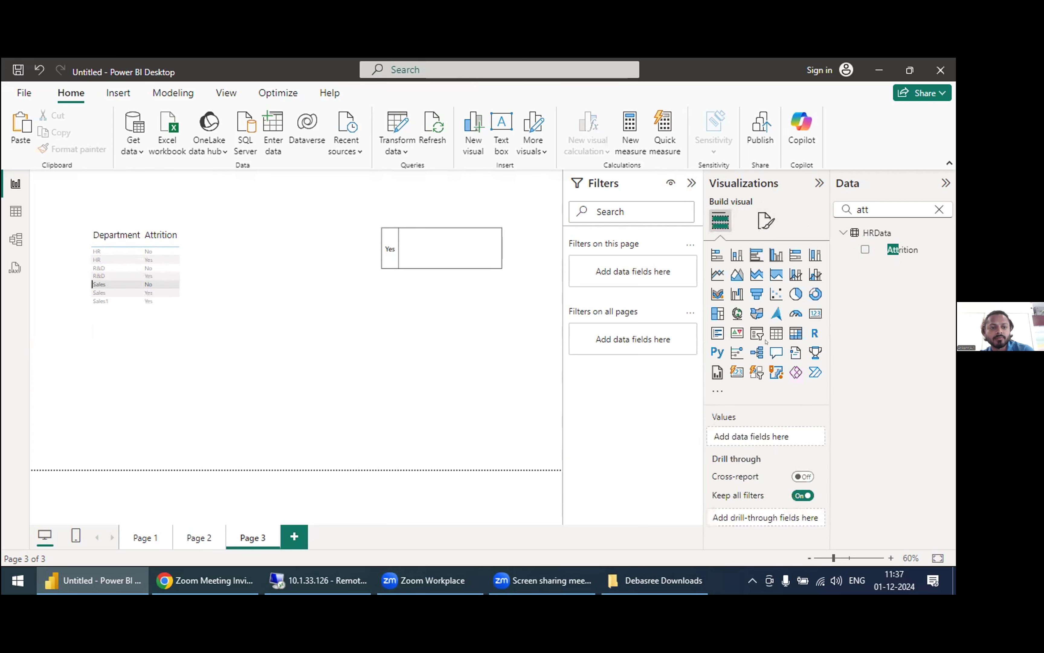
{"action": "left_click", "coordinate": [158, 275]}
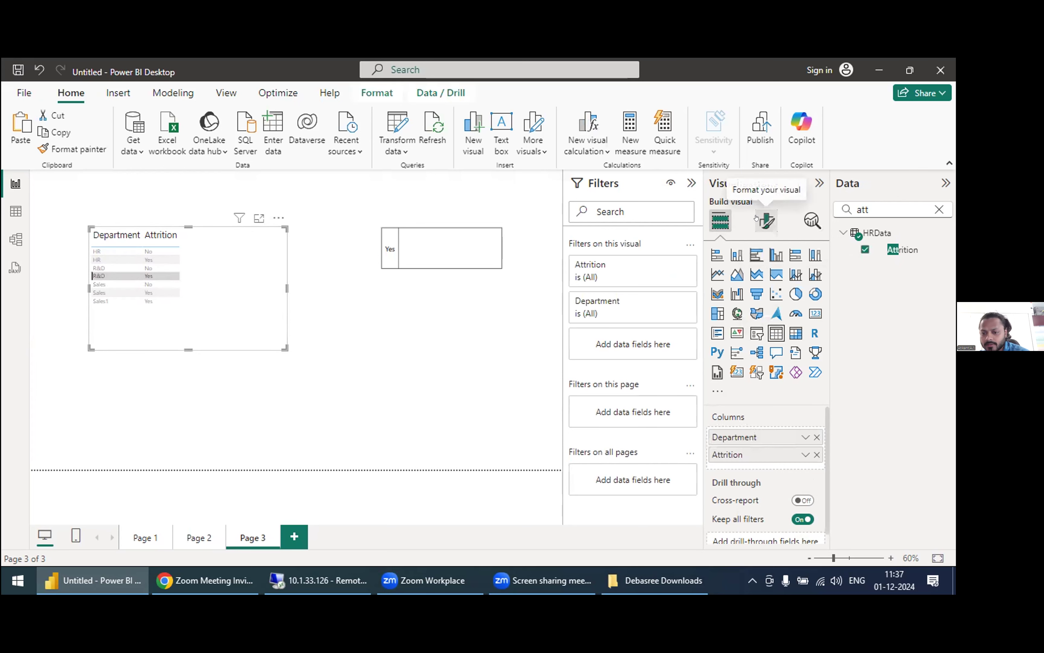
{"action": "left_click", "coordinate": [767, 220]}
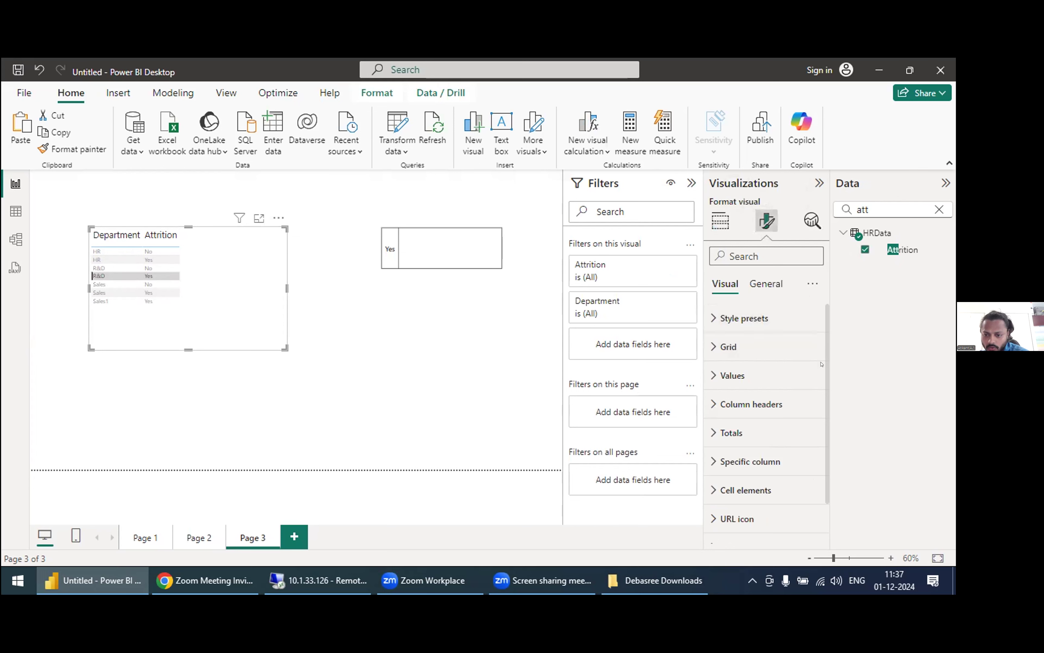
{"action": "scroll", "coordinate": [816, 388], "scroll_direction": "down", "scroll_amount": 2}
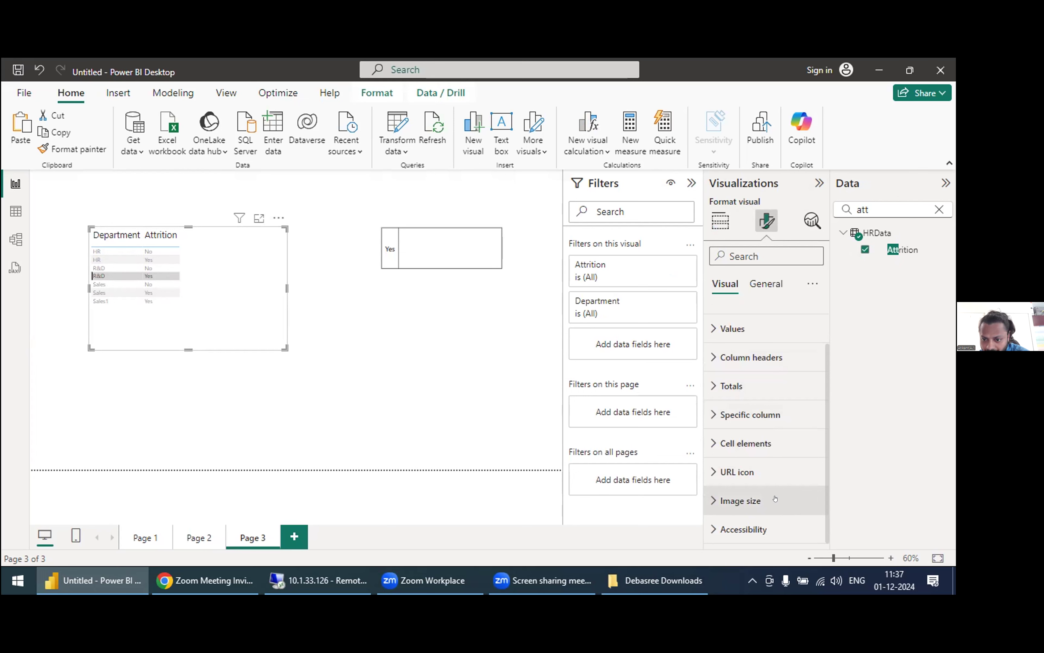
{"action": "left_click", "coordinate": [732, 328]}
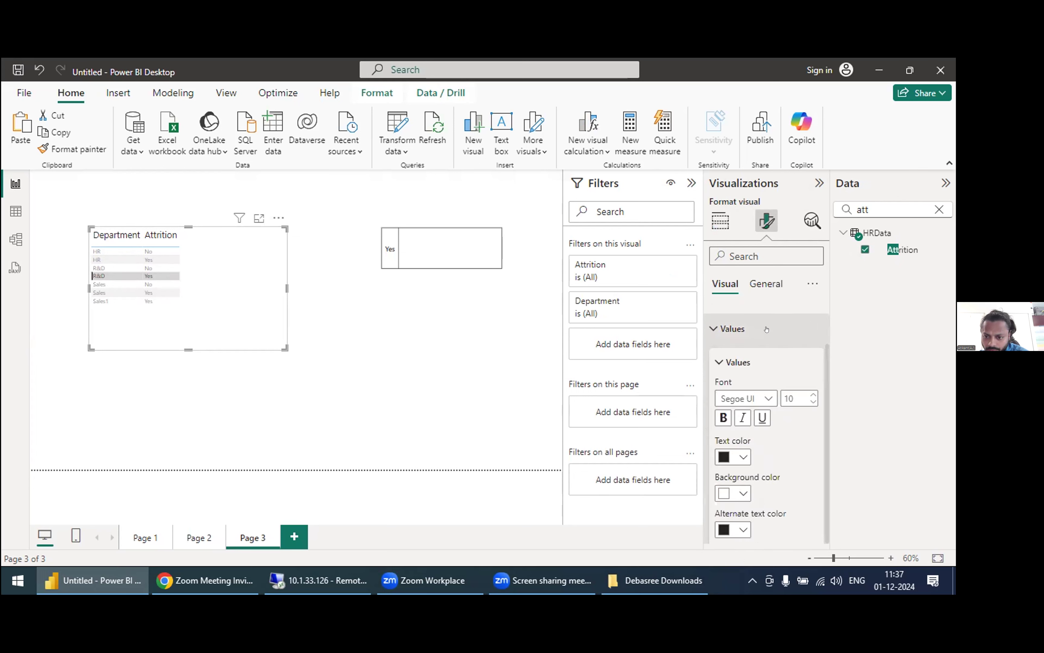
{"action": "left_click", "coordinate": [810, 396]}
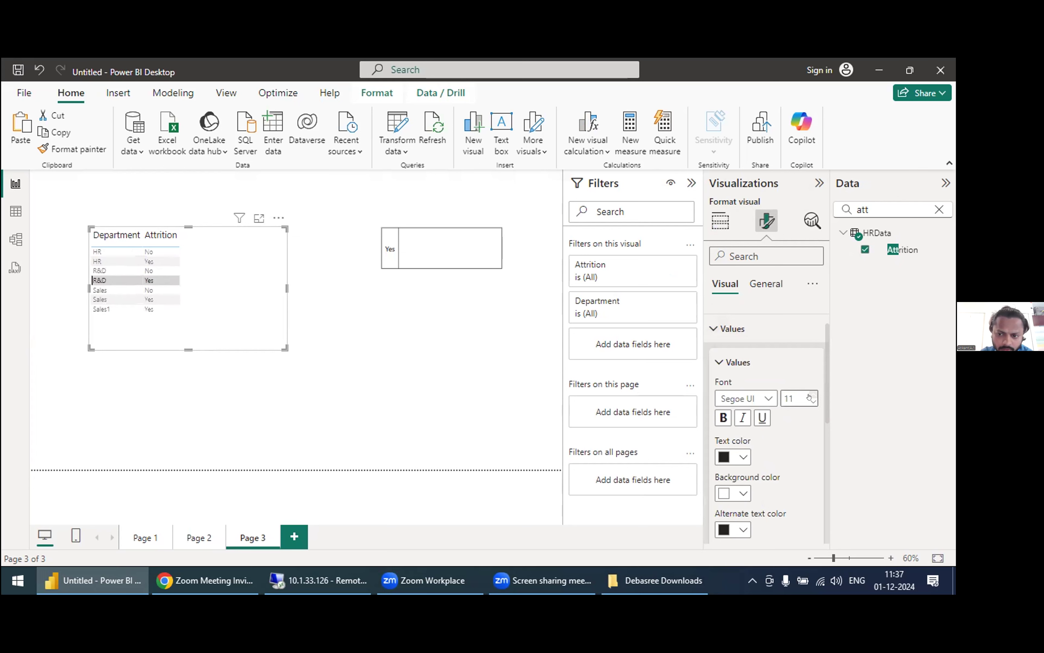
{"action": "left_click", "coordinate": [809, 396]}
{"action": "left_click", "coordinate": [810, 396]}
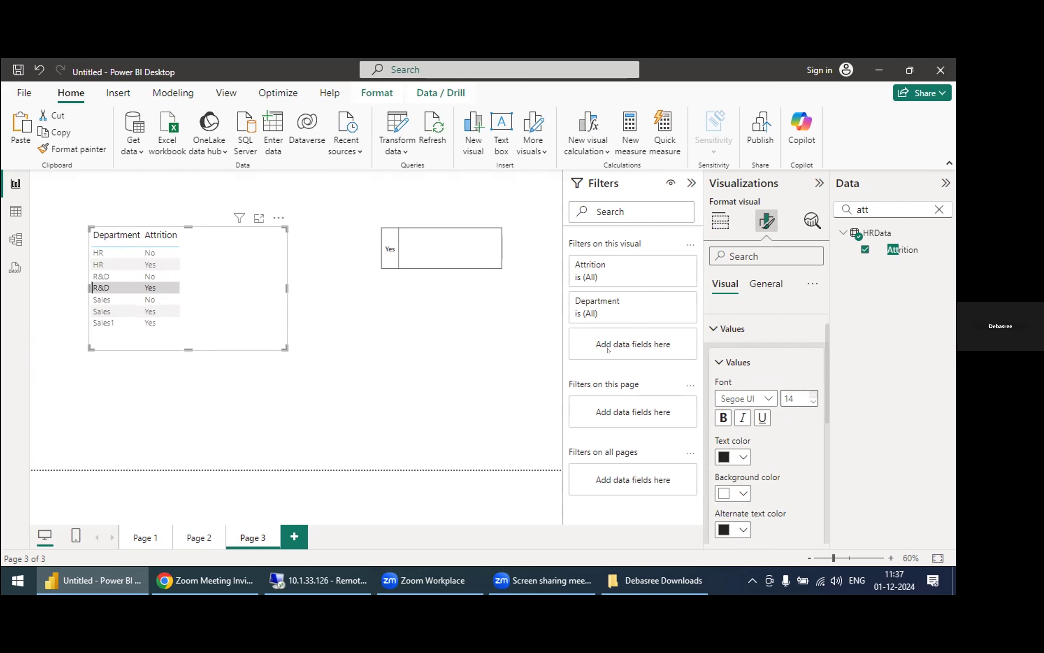
{"action": "left_click_drag", "start_coordinate": [285, 348], "coordinate": [283, 383]}
{"action": "left_click", "coordinate": [351, 341]}
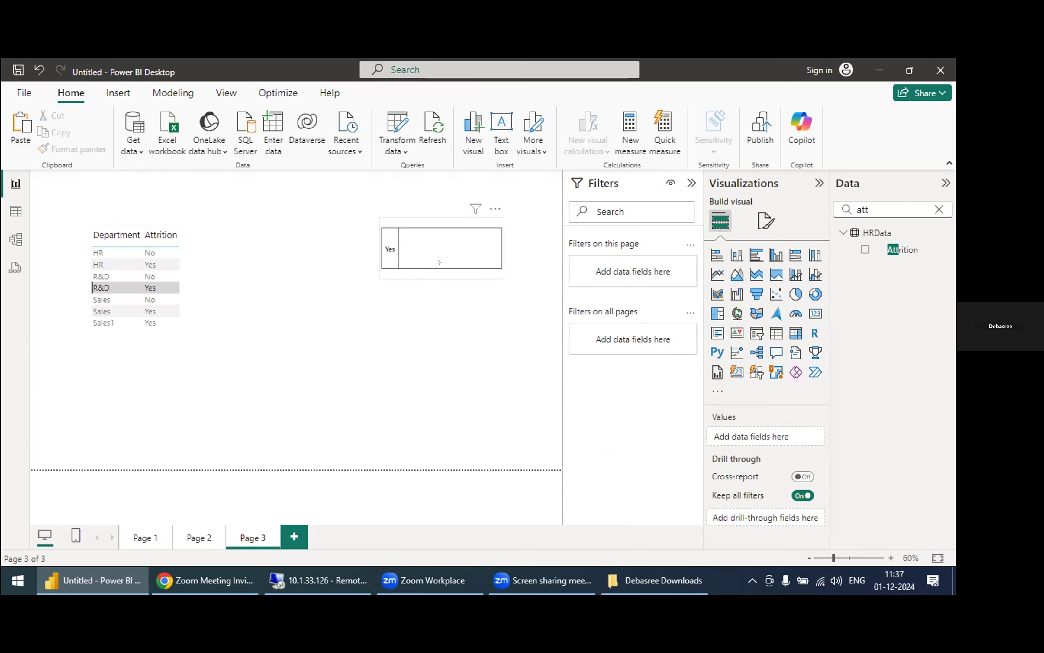
Step: Add the Employee Count field to the Data of the card filtered to Attrition Yes
{"action": "left_click", "coordinate": [449, 249]}
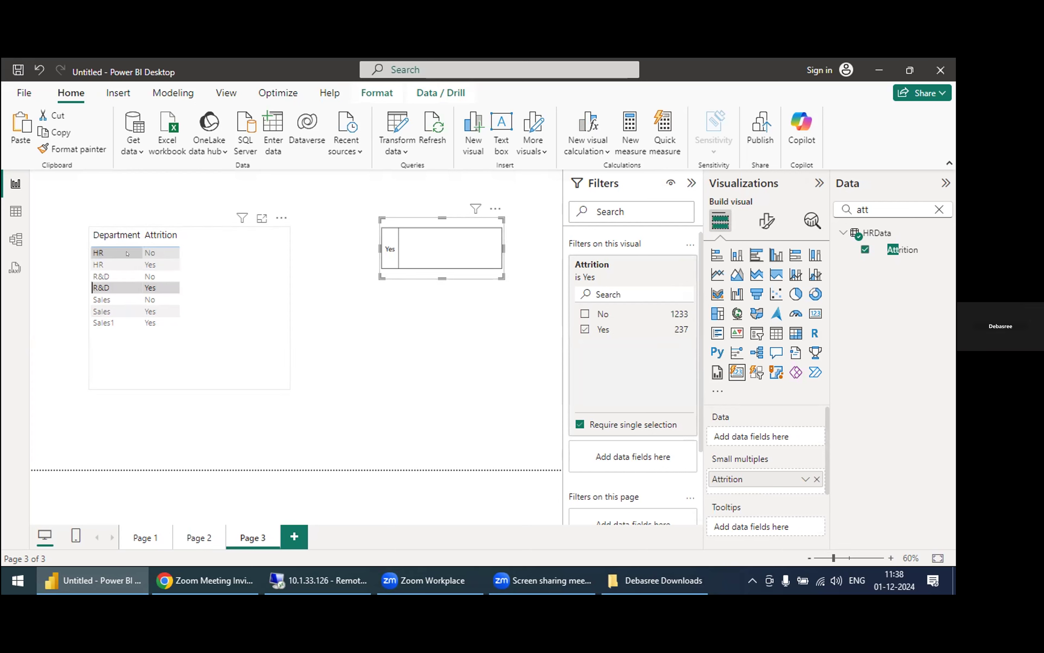
{"action": "left_click", "coordinate": [875, 206]}
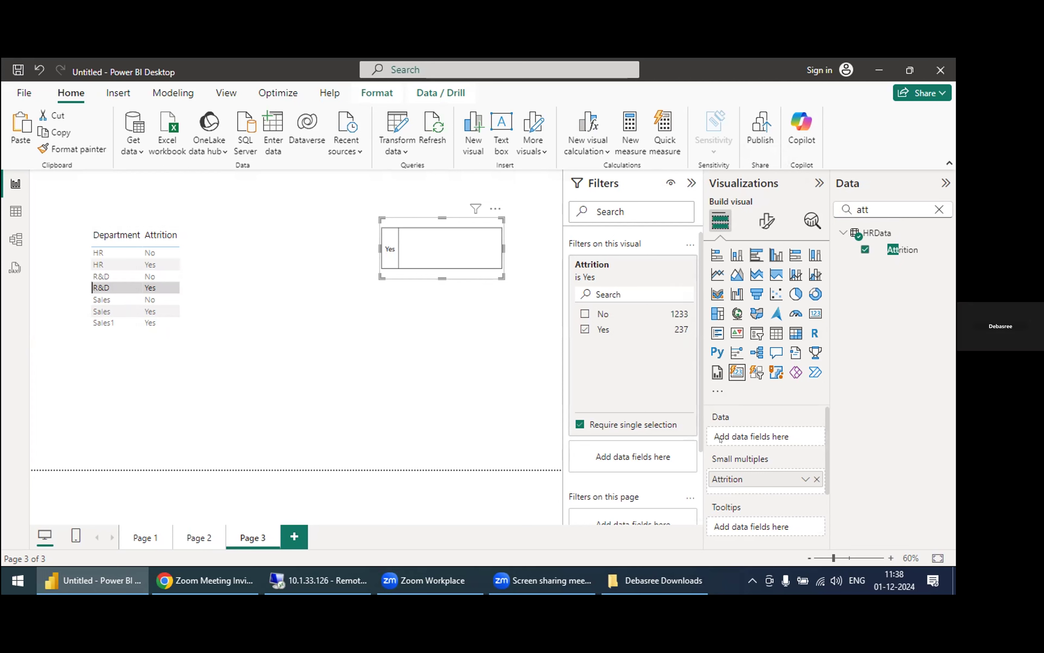
{"action": "left_click", "coordinate": [868, 208]}
{"action": "key", "text": "BackSpace"}
{"action": "key", "text": "BackSpace"}
{"action": "key", "text": "BackSpace"}
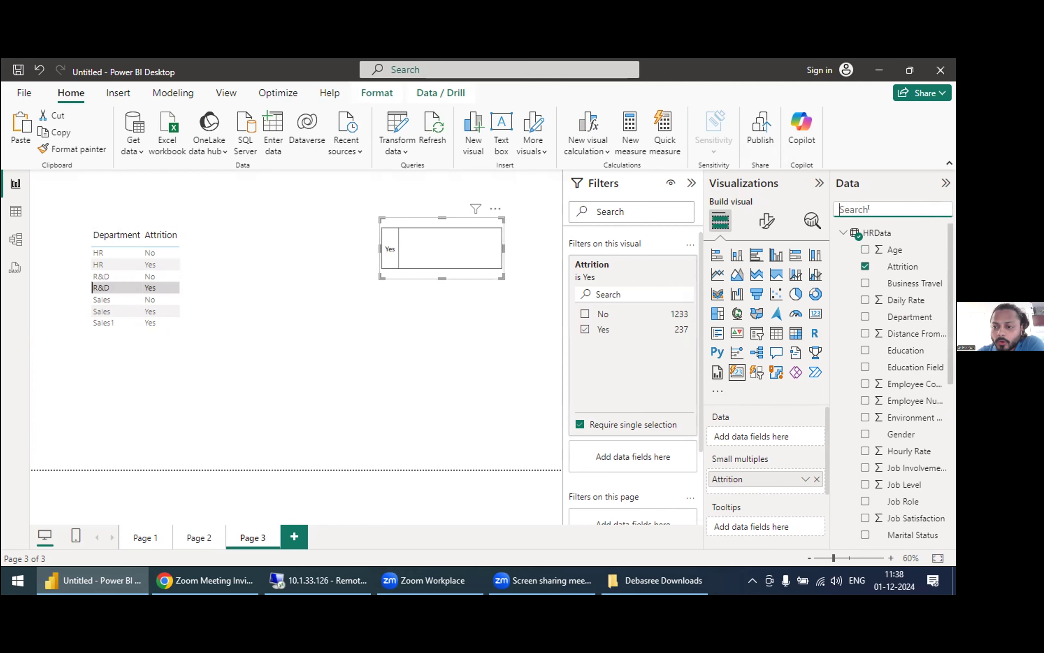
{"action": "type", "text": "e"}
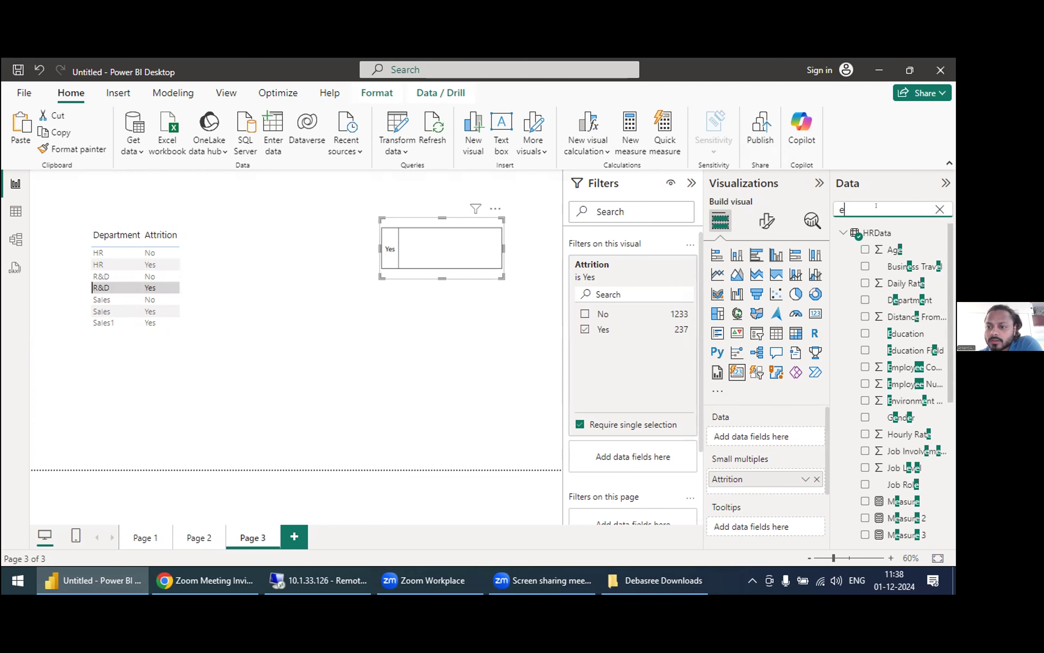
{"action": "type", "text": "mployee"}
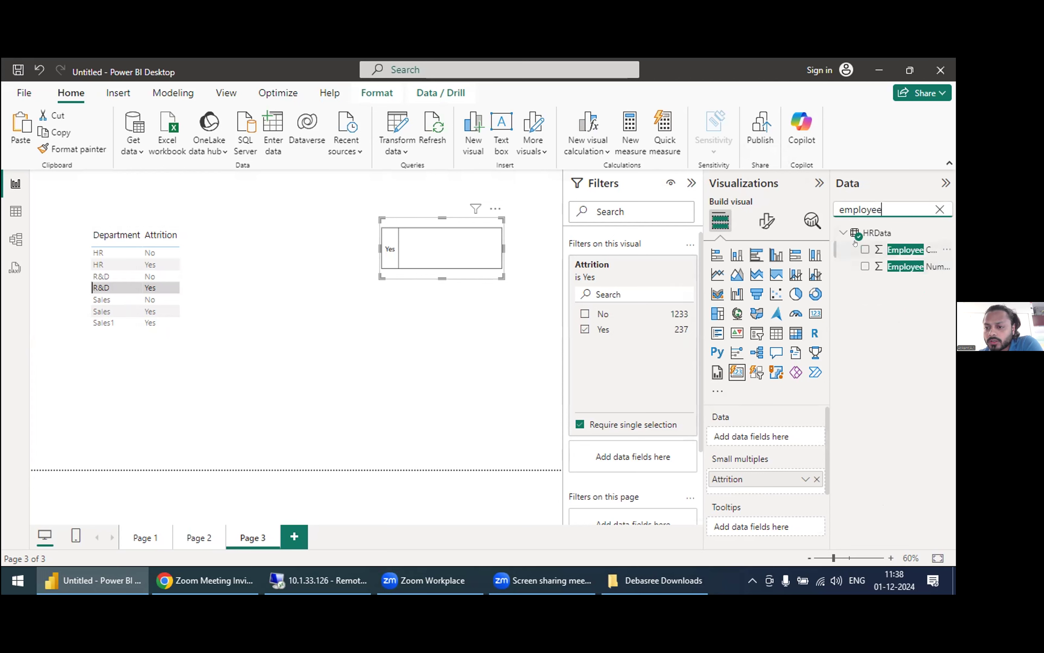
{"action": "left_click", "coordinate": [857, 250]}
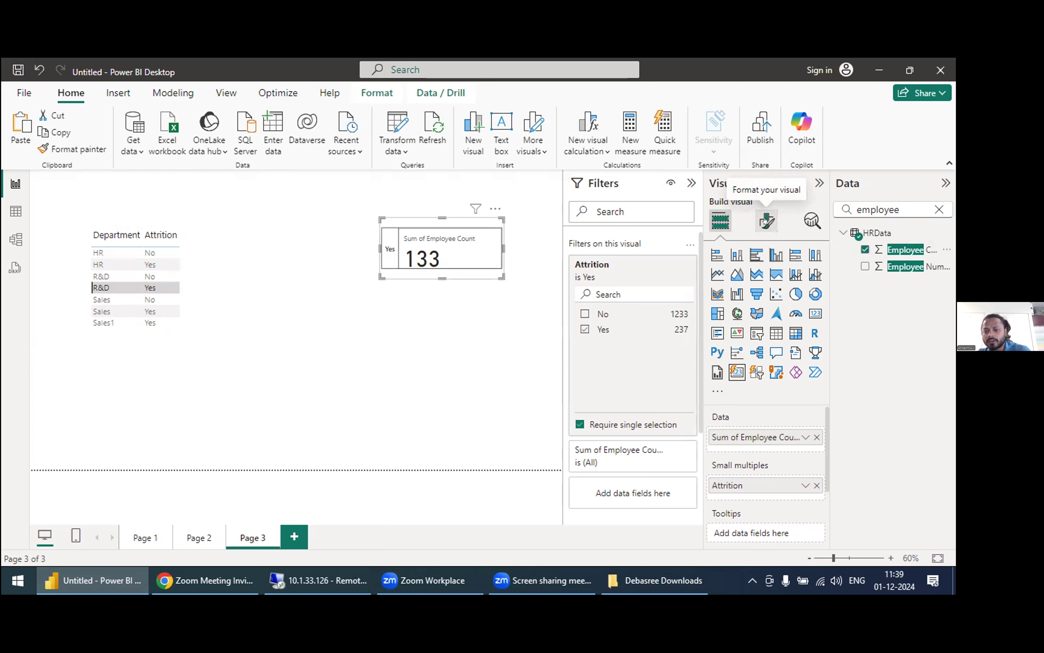
Step: Remove the Attrition field from the card's Small multiples
{"action": "left_click", "coordinate": [806, 486]}
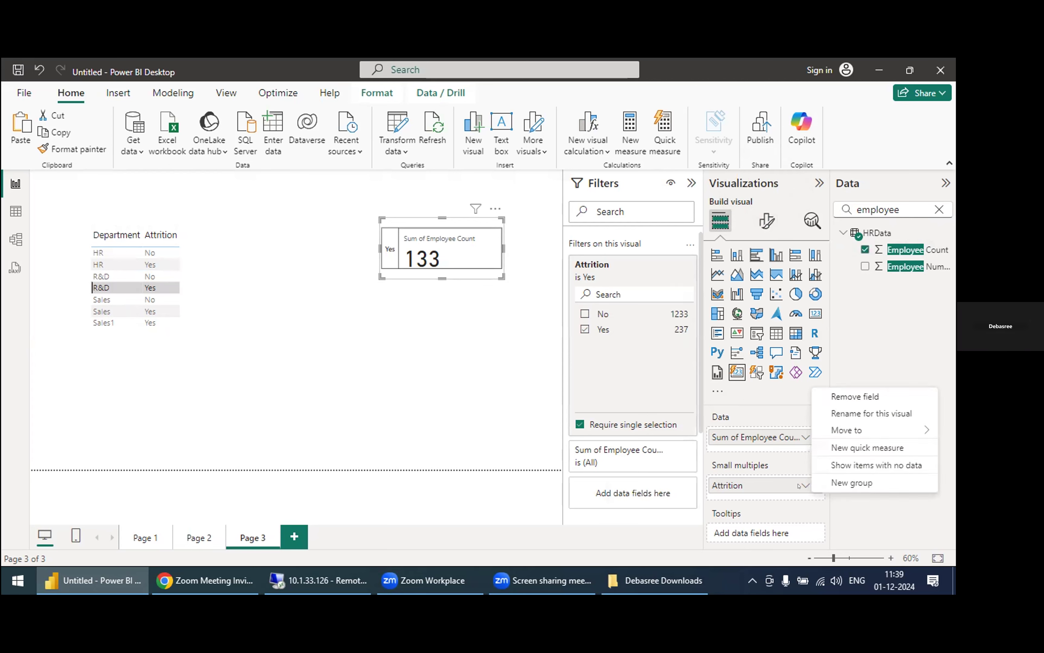
{"action": "left_click", "coordinate": [810, 486]}
{"action": "left_click", "coordinate": [817, 485]}
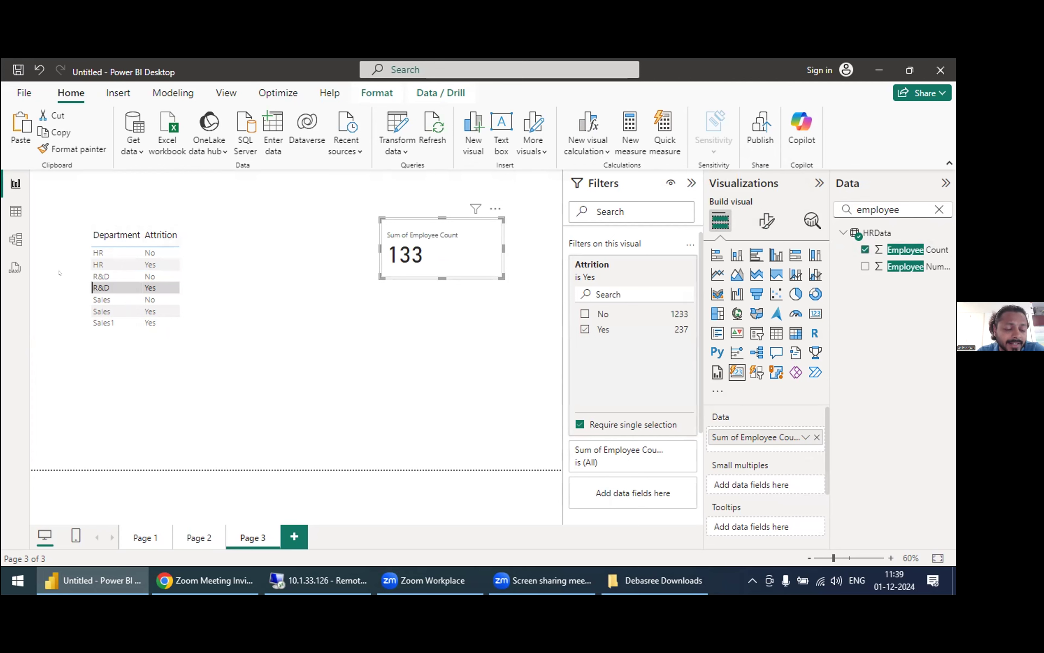
Step: Sort the table by Department in descending order and check the card against its HR Yes and R&D No rows, clearing the selection
{"action": "left_click", "coordinate": [104, 251]}
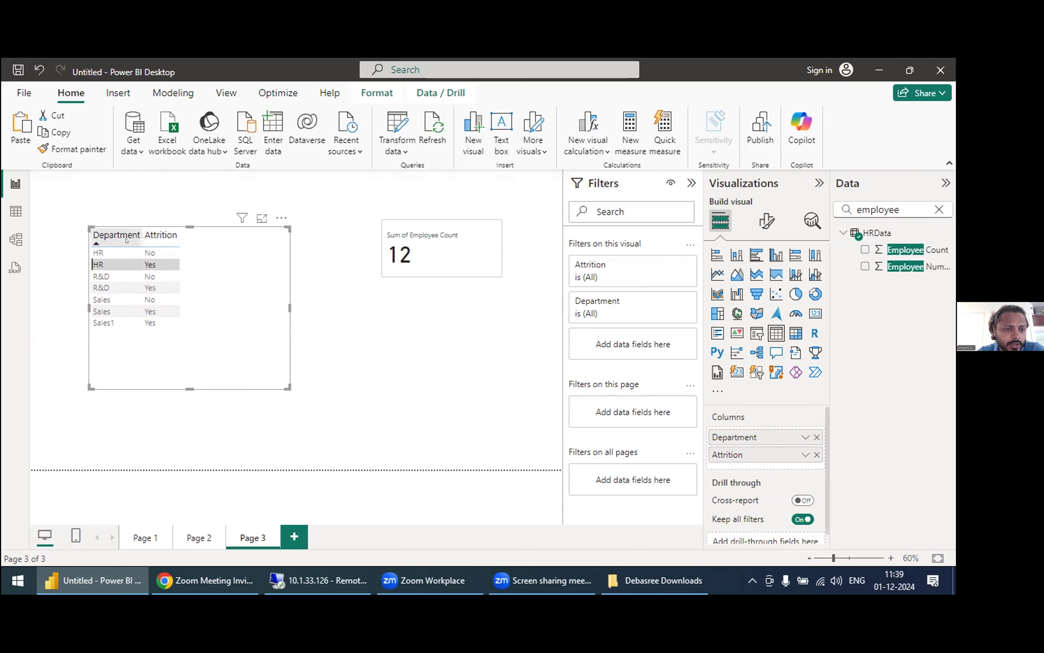
{"action": "left_click", "coordinate": [136, 233]}
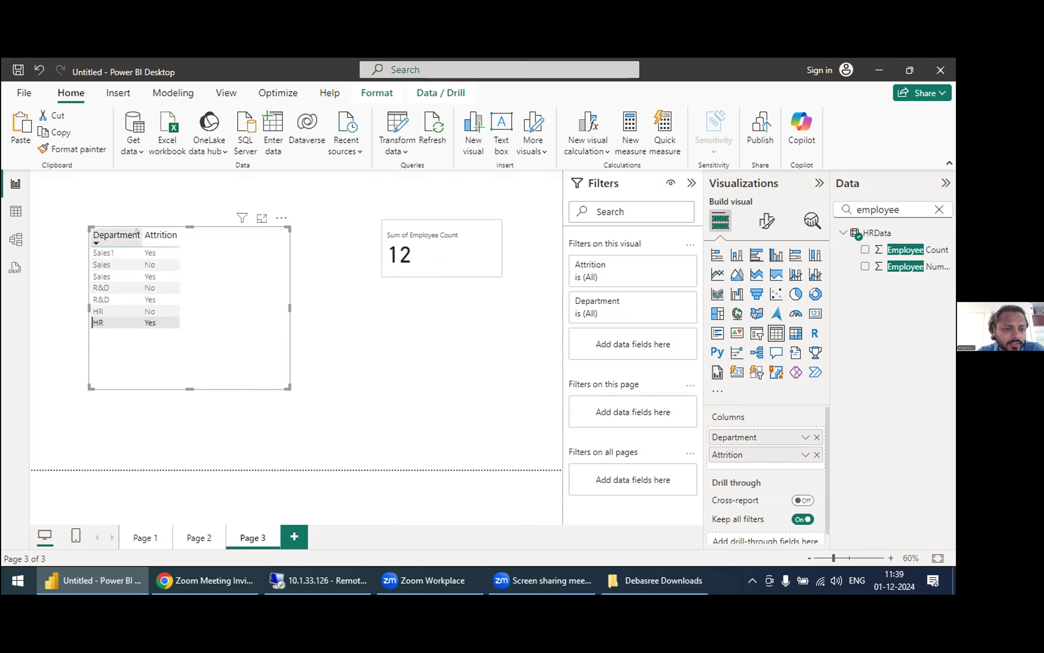
{"action": "left_click", "coordinate": [125, 286]}
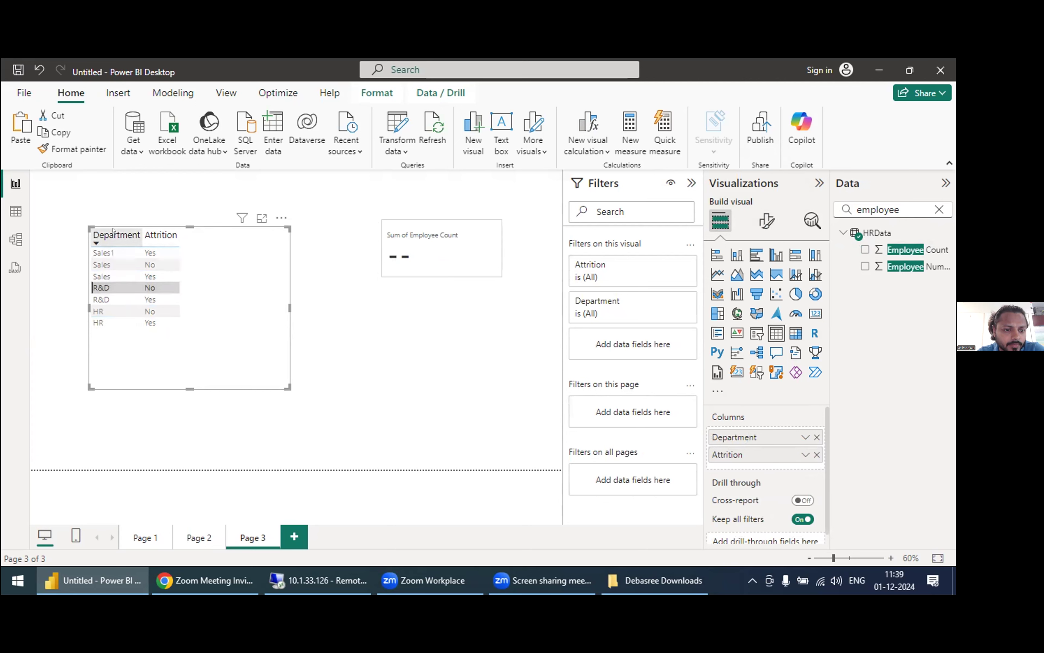
{"action": "left_click", "coordinate": [116, 286]}
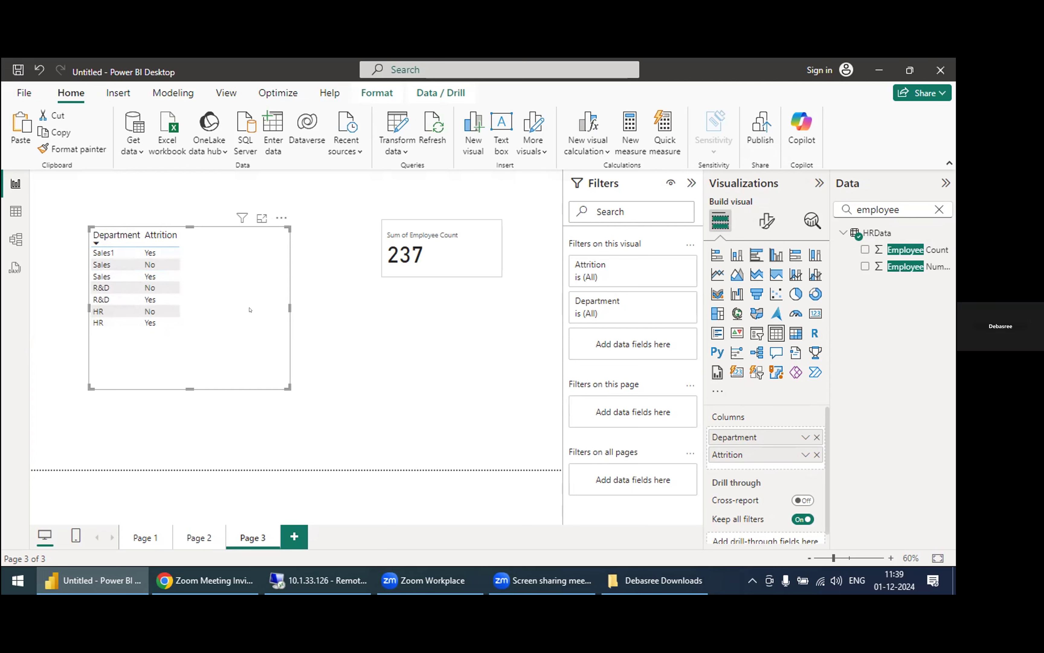
{"action": "left_click", "coordinate": [451, 354]}
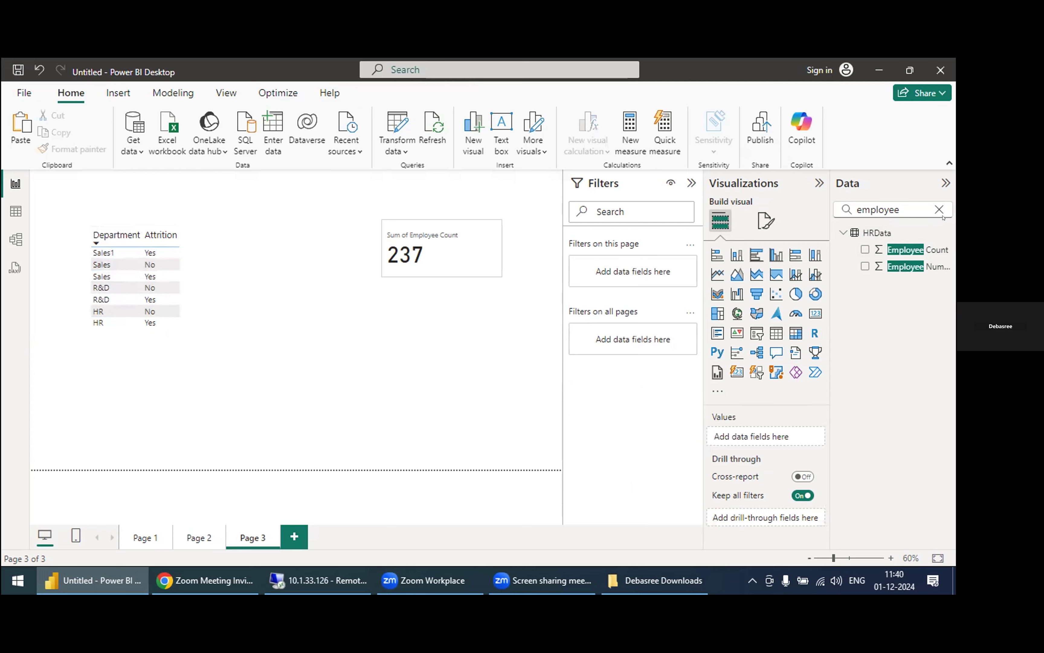
Step: Create a new measure in the HRData table named "attrition employee"
{"action": "right_click", "coordinate": [876, 233]}
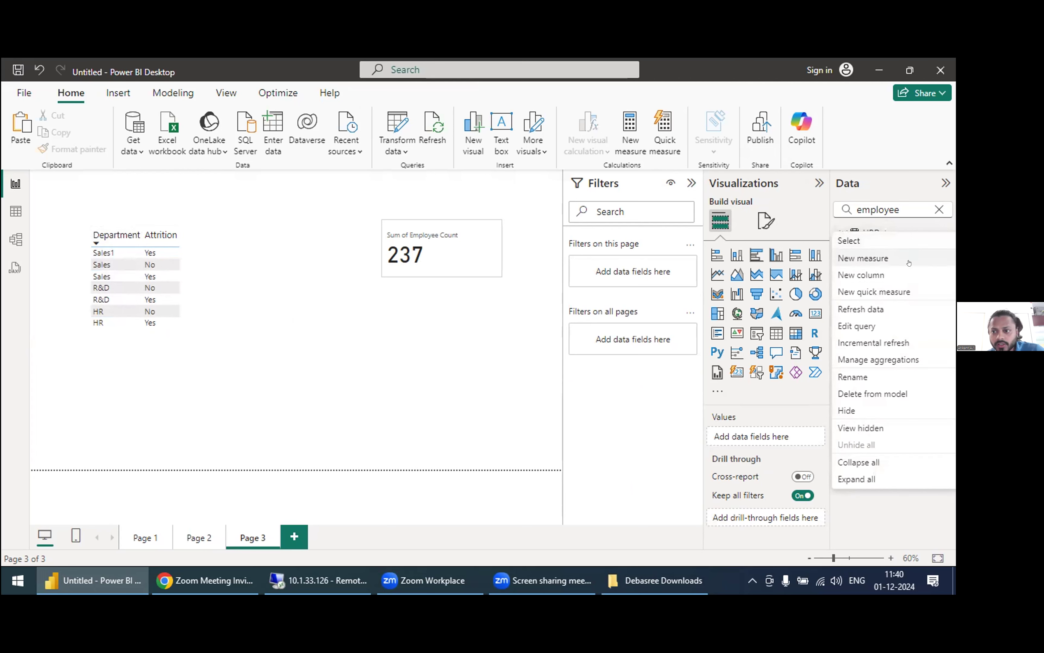
{"action": "left_click", "coordinate": [887, 256]}
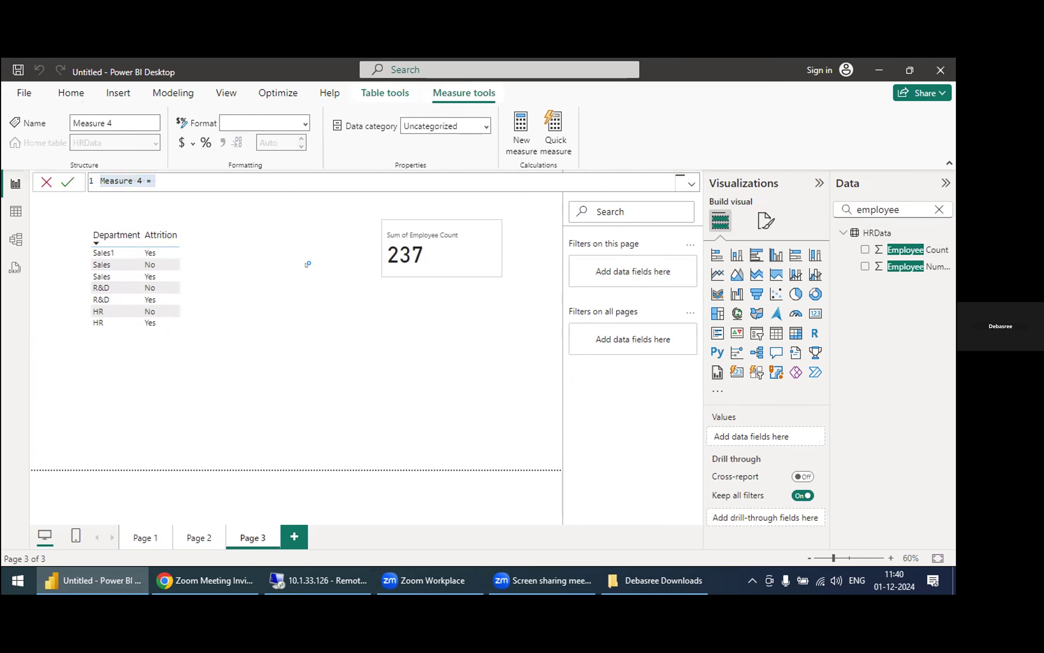
{"action": "left_click", "coordinate": [174, 172]}
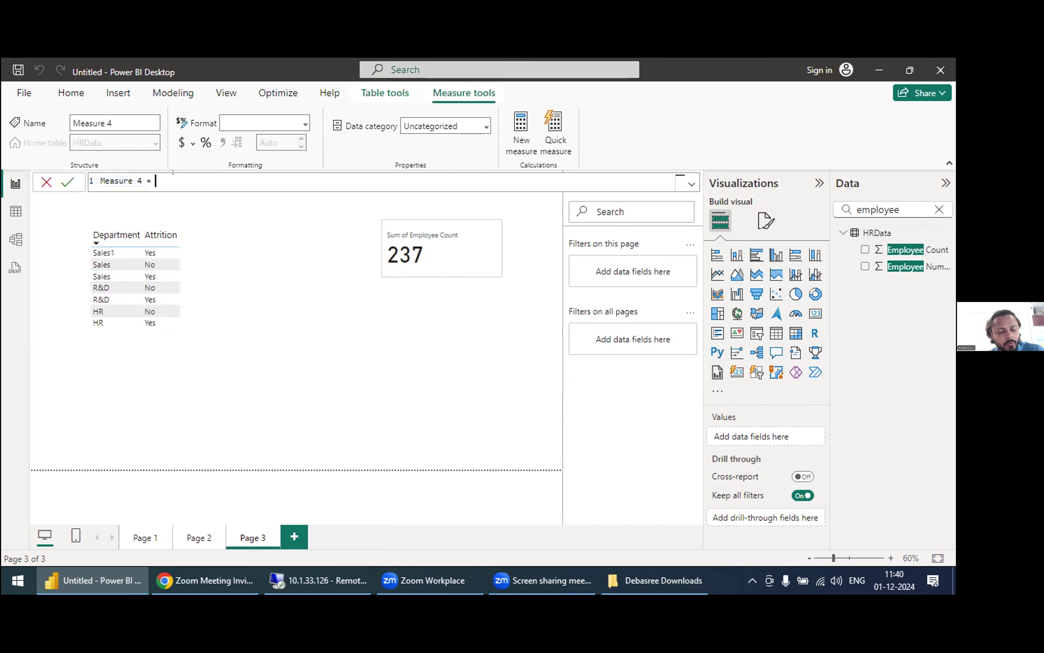
{"action": "type", "text": "attr"}
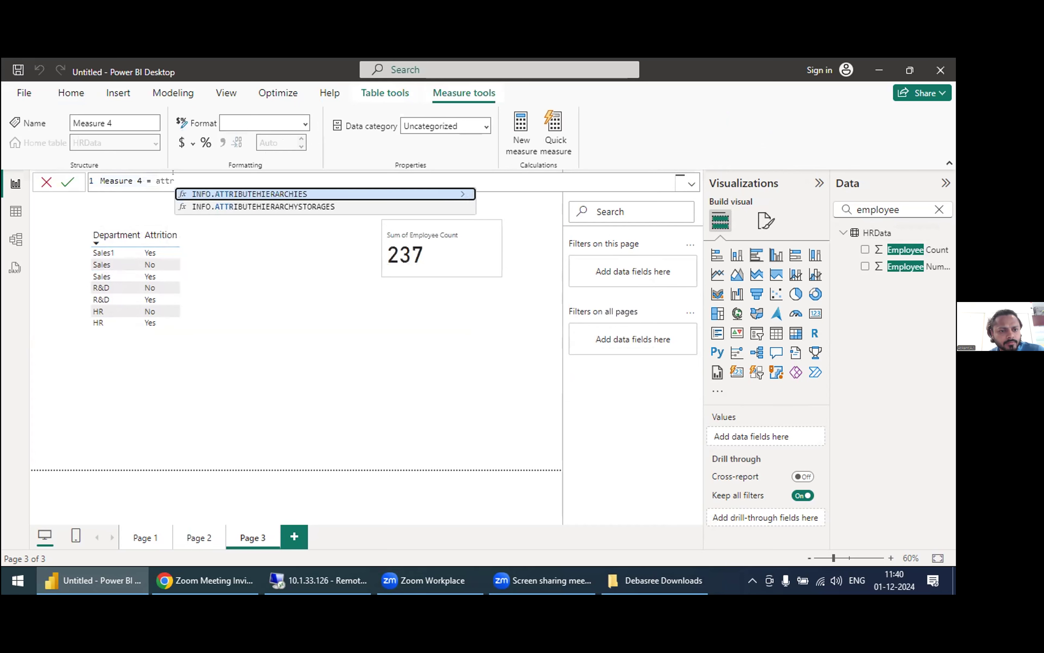
{"action": "key", "text": "BackSpace"}
{"action": "key", "text": "BackSpace"}
{"action": "key", "text": "BackSpace"}
{"action": "key", "text": "BackSpace"}
{"action": "key", "text": "BackSpace"}
{"action": "key", "text": "BackSpace"}
{"action": "key", "text": "BackSpace"}
{"action": "key", "text": "BackSpace"}
{"action": "key", "text": "BackSpace"}
{"action": "key", "text": "BackSpace"}
{"action": "key", "text": "BackSpace"}
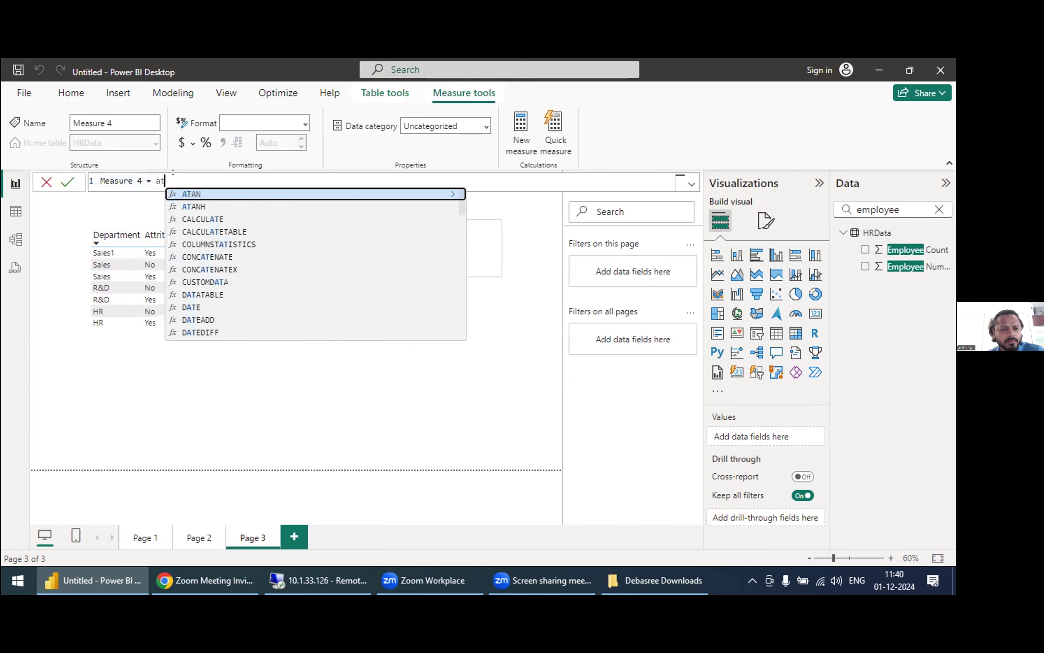
{"action": "key", "text": "BackSpace"}
{"action": "key", "text": "BackSpace"}
{"action": "key", "text": "BackSpace"}
{"action": "key", "text": "BackSpace"}
{"action": "key", "text": "BackSpace"}
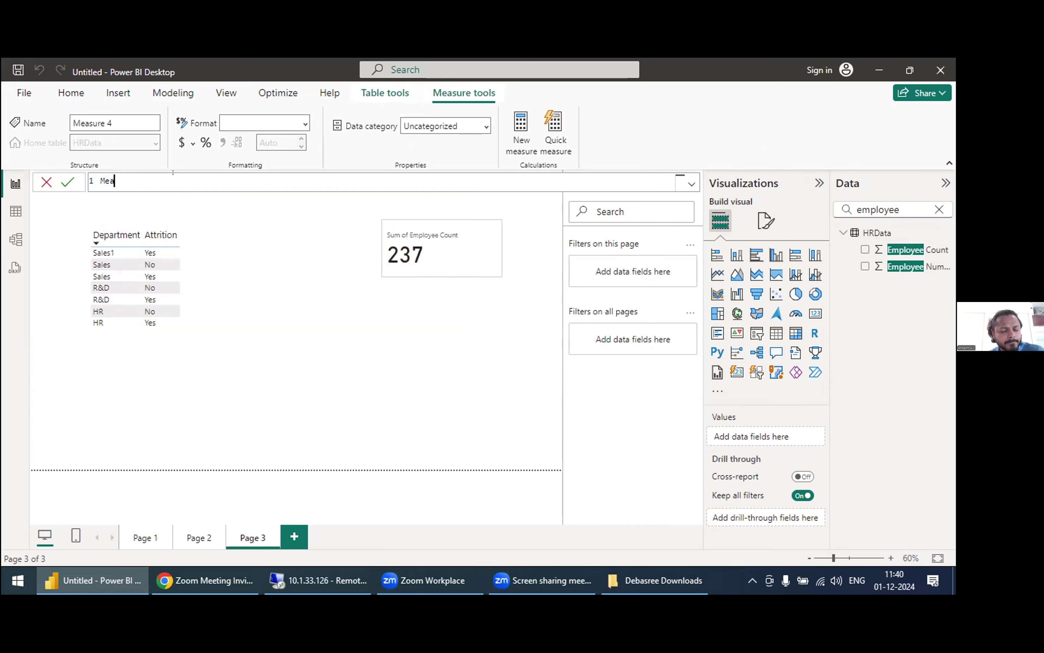
{"action": "type", "text": "attrition"}
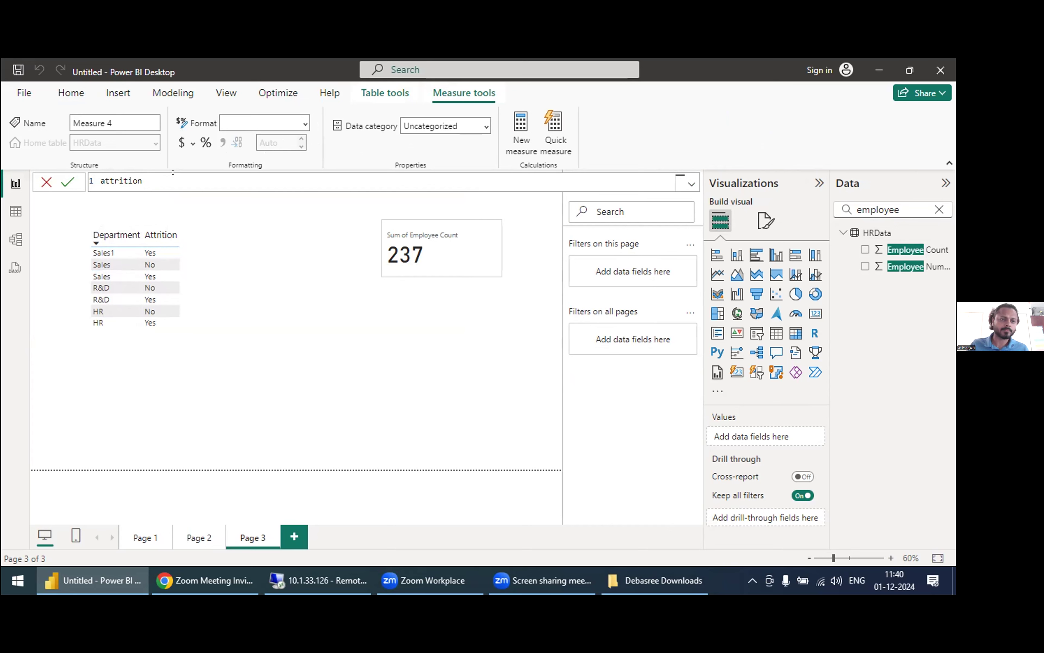
{"action": "type", "text": "employee"}
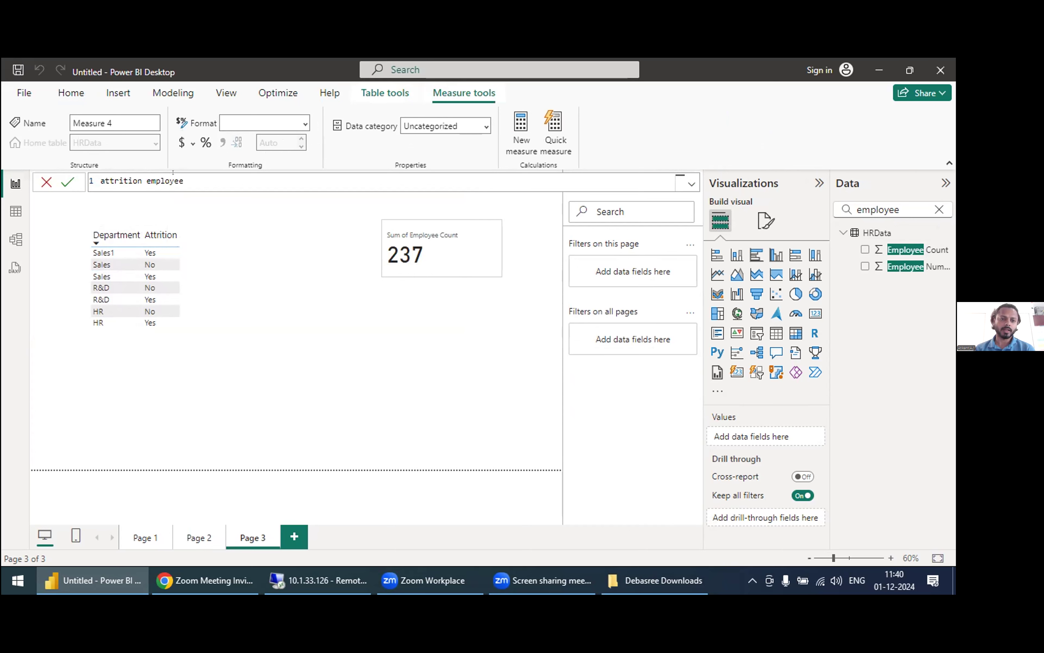
{"action": "type", "text": "="}
{"action": "key", "text": "BackSpace"}
{"action": "type", "text": "="}
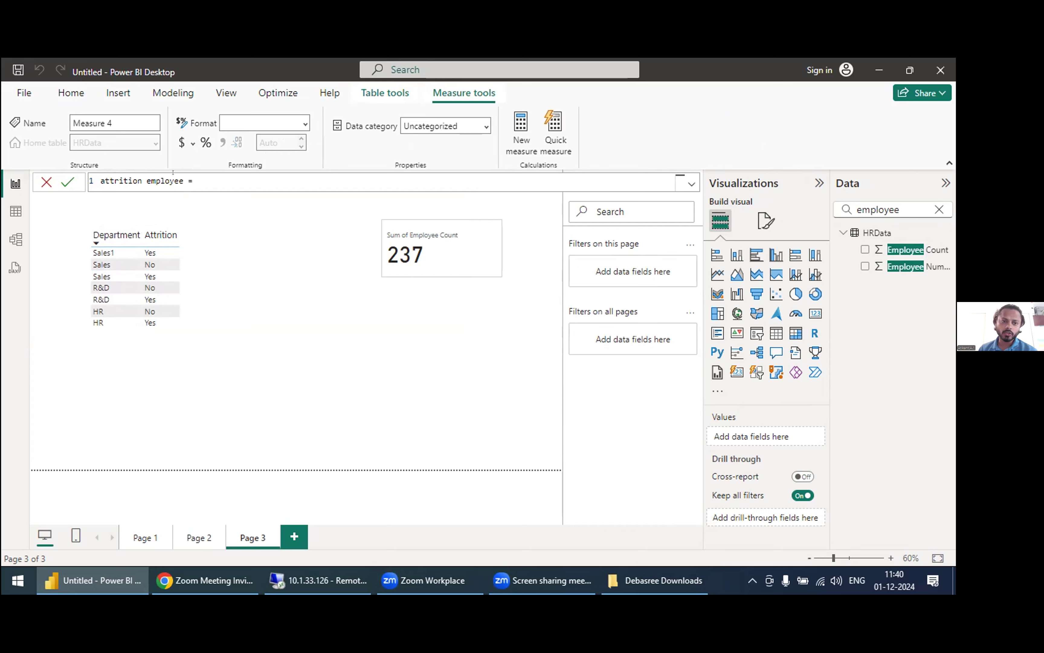
{"action": "type", "text": "cal"}
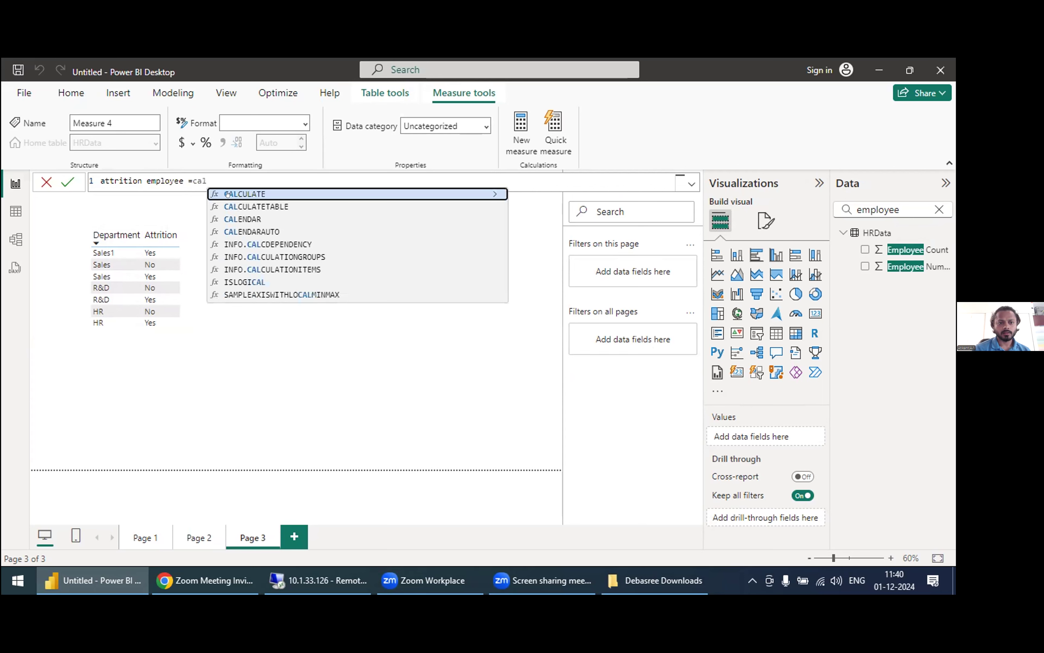
Step: Begin the attrition employee measure's formula with the CALCULATE function and its opening parenthesis
{"action": "key", "text": "Tab"}
{"action": "key", "text": "Return"}
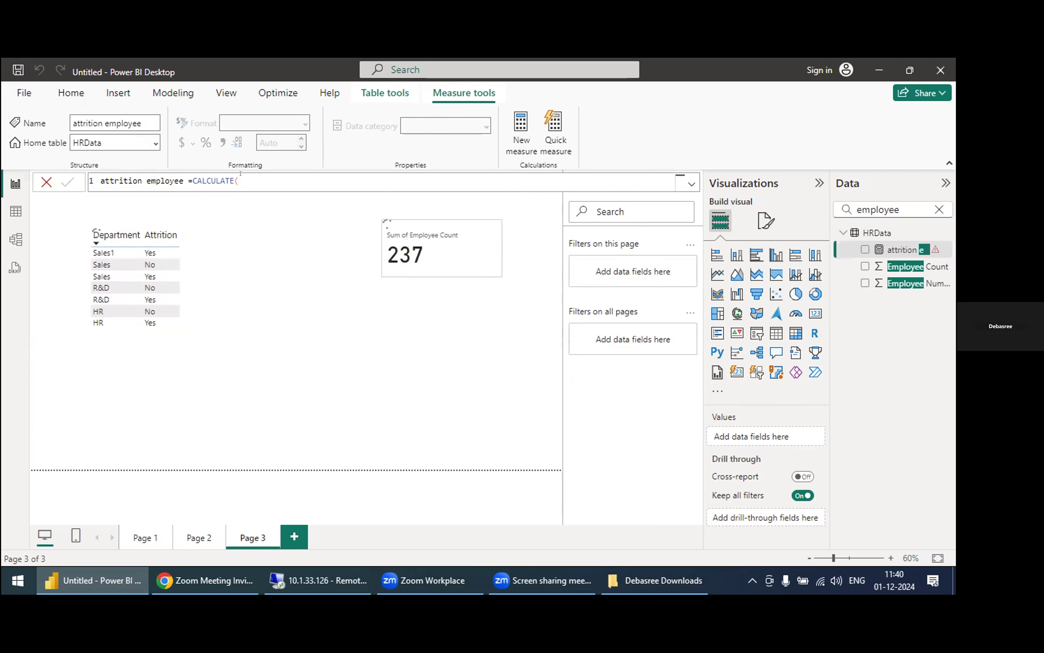
{"action": "left_click", "coordinate": [244, 180]}
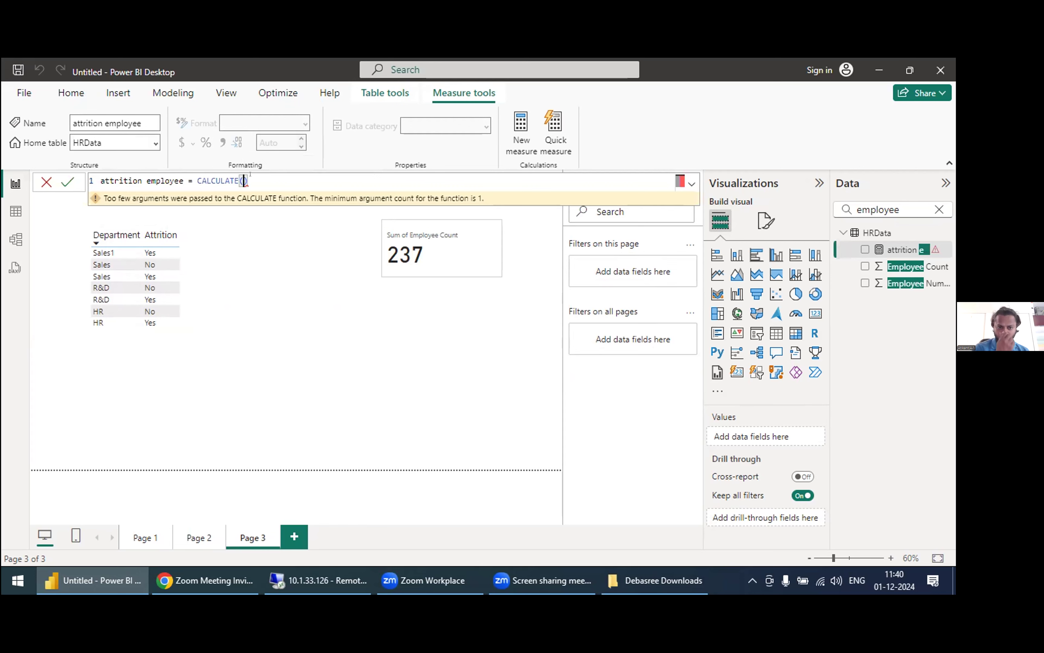
{"action": "key", "text": "BackSpace"}
{"action": "key", "text": "Right"}
{"action": "key", "text": "BackSpace"}
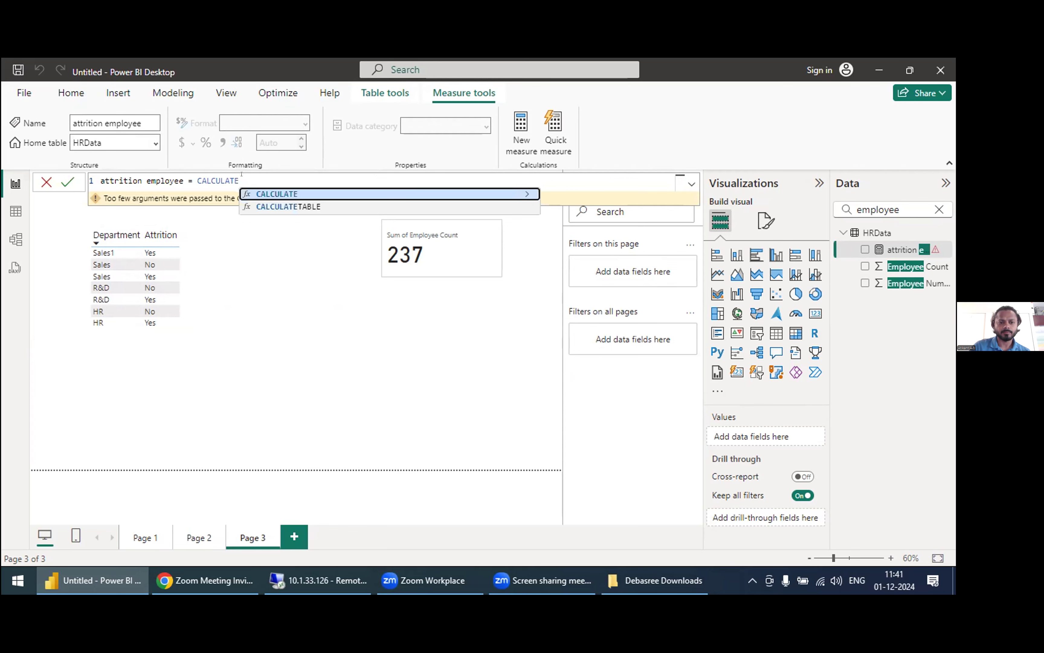
{"action": "type", "text": "("}
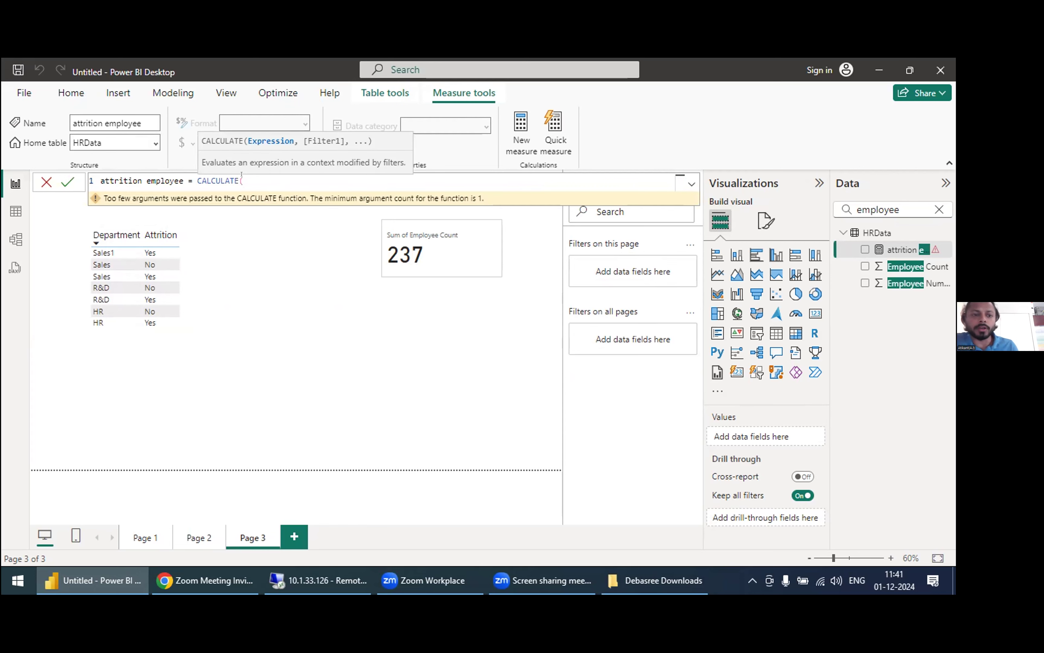
{"action": "type", "text": "total"}
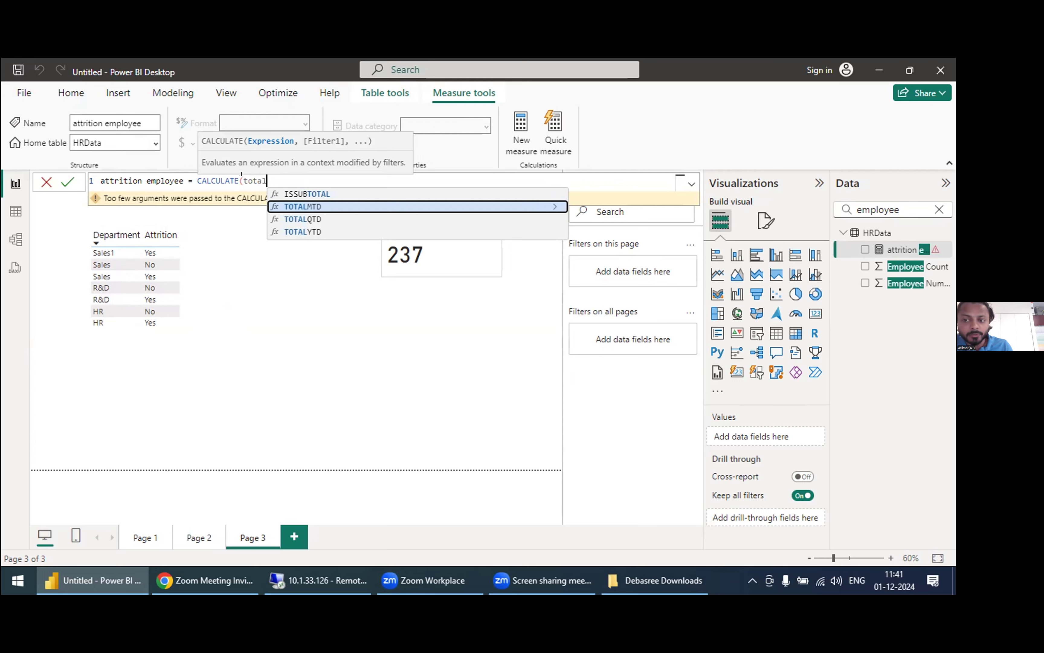
{"action": "key", "text": "BackSpace"}
{"action": "key", "text": "BackSpace"}
{"action": "key", "text": "BackSpace"}
{"action": "key", "text": "BackSpace"}
{"action": "key", "text": "BackSpace"}
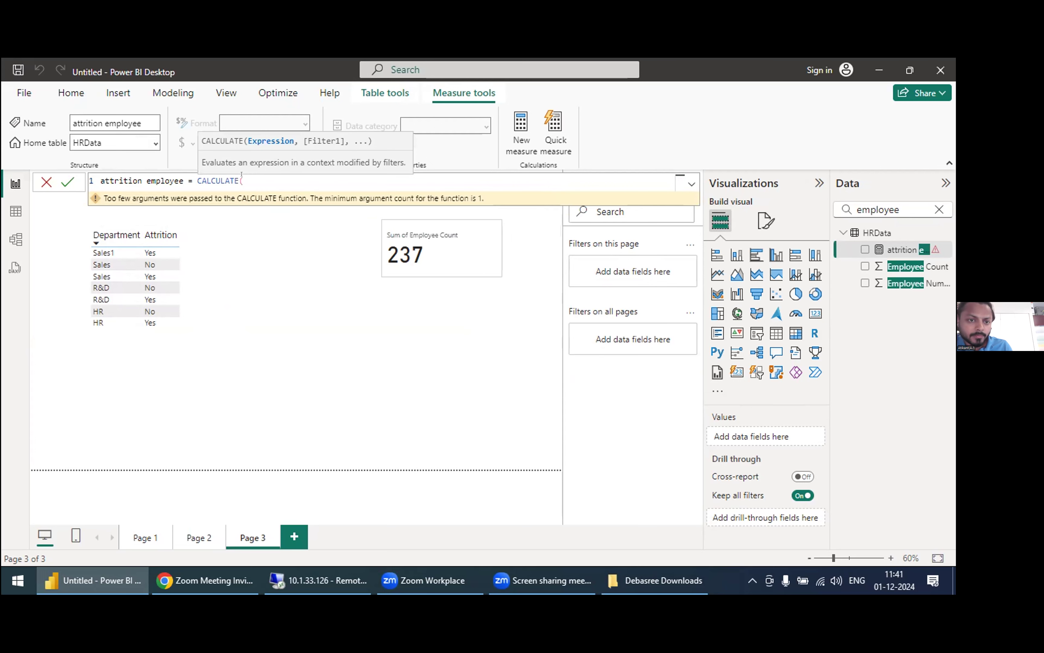
Step: Enter SUM(HRData[Employee Count]) as the CALCULATE expression in the attrition employee measure
{"action": "type", "text": "sum"}
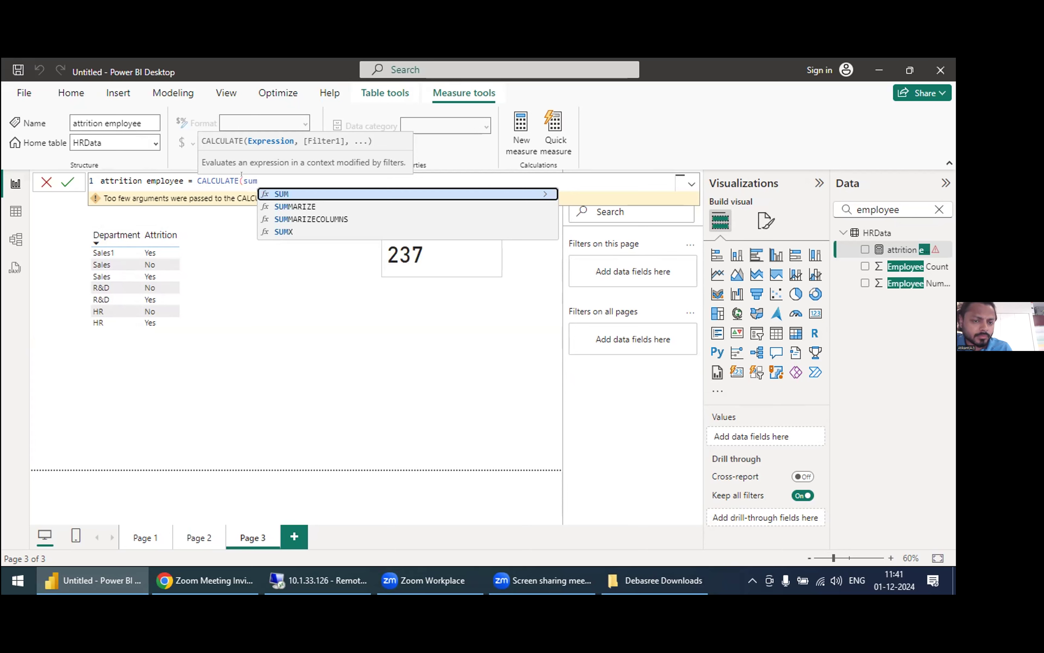
{"action": "key", "text": "Down"}
{"action": "key", "text": "Up"}
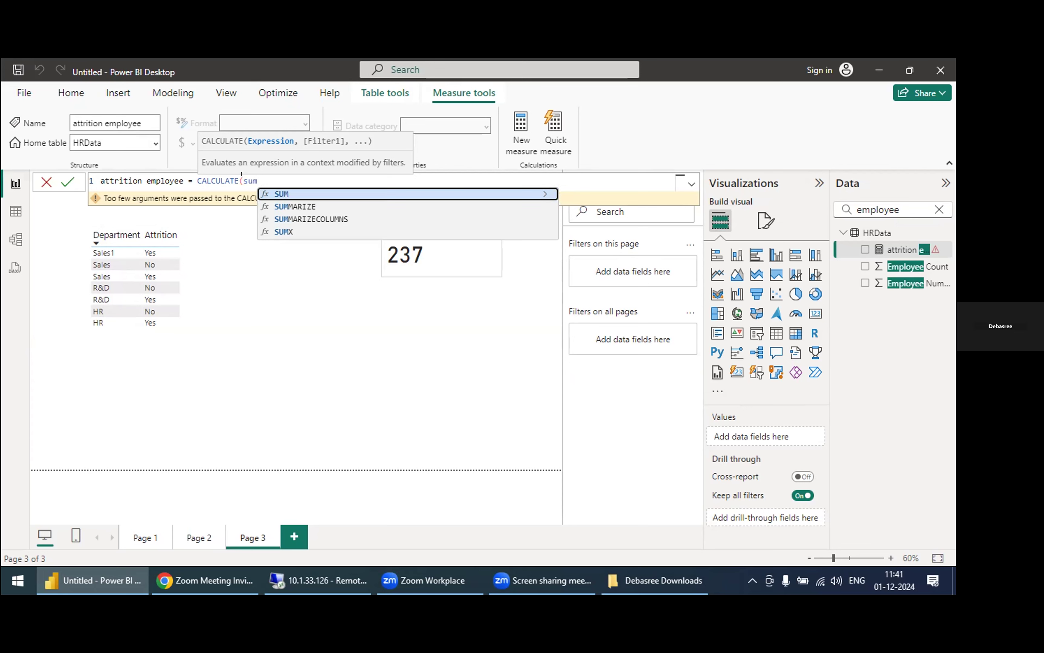
{"action": "key", "text": "Tab"}
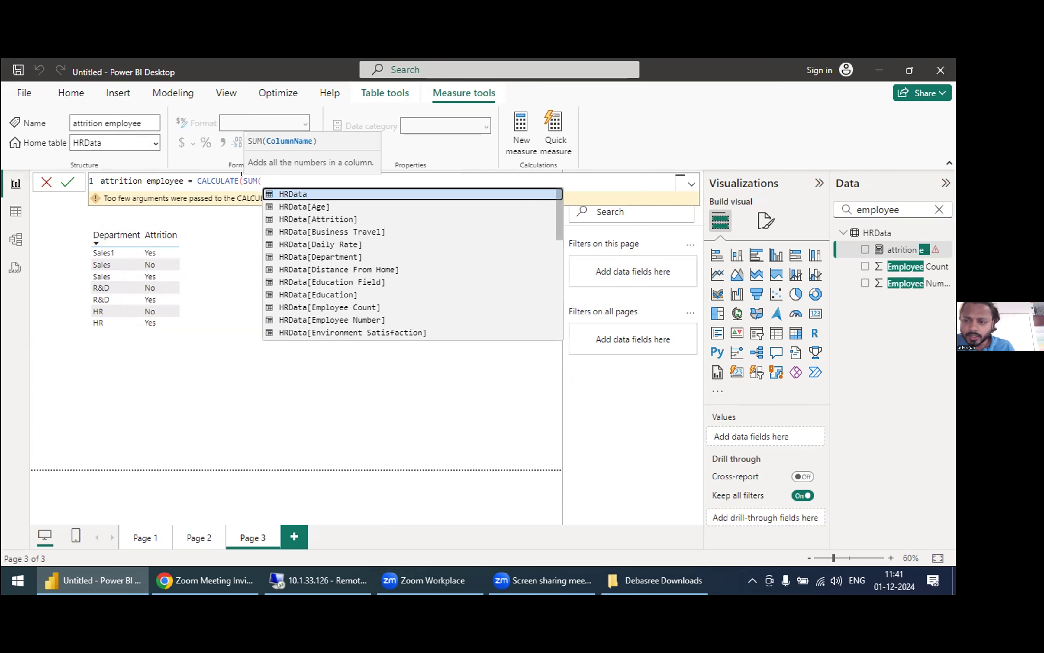
{"action": "type", "text": "emplo"}
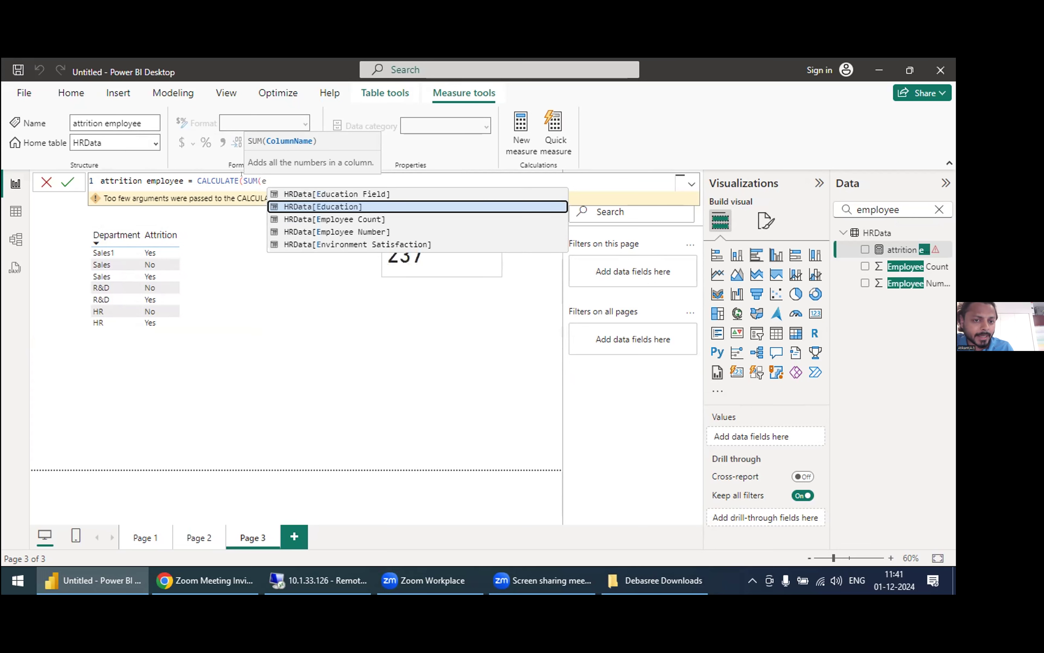
{"action": "type", "text": "y"}
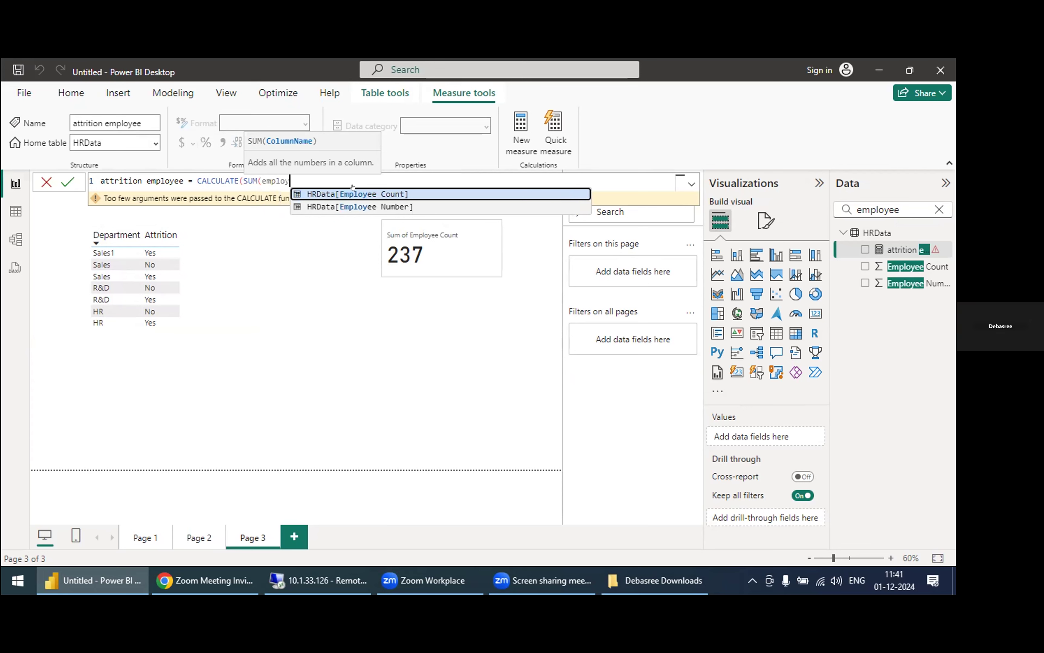
{"action": "left_click", "coordinate": [352, 194]}
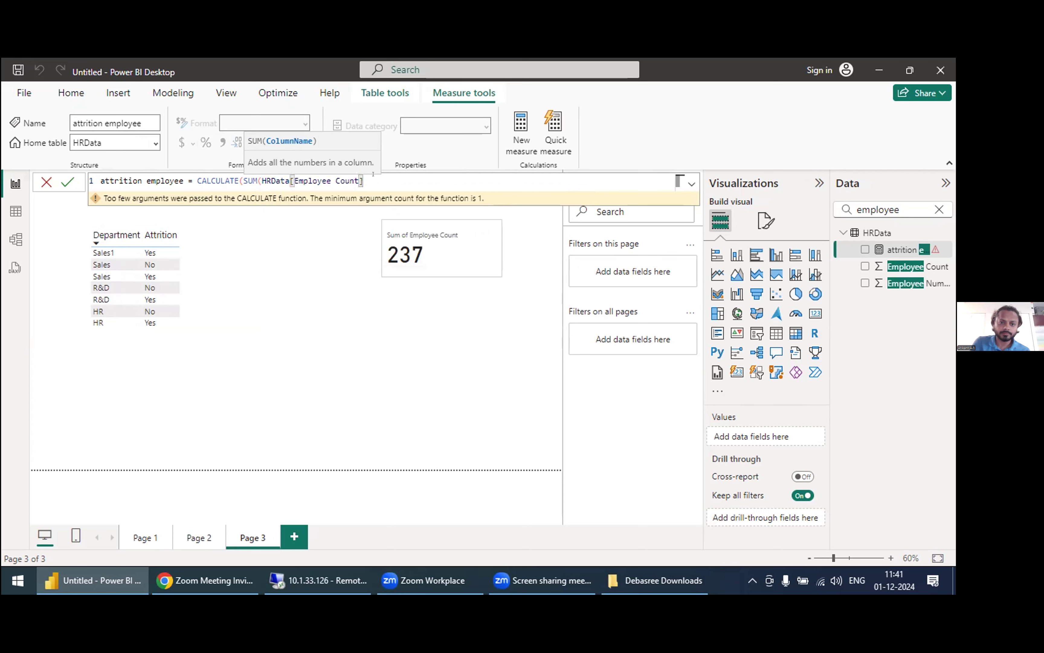
{"action": "type", "text": ")"}
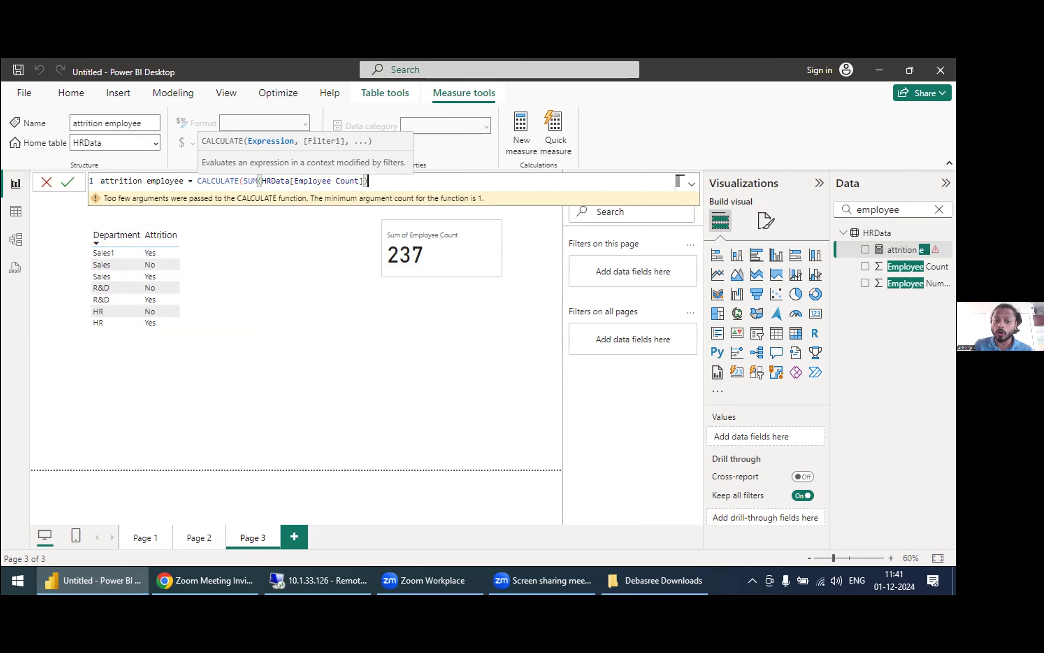
{"action": "type", "text": ","}
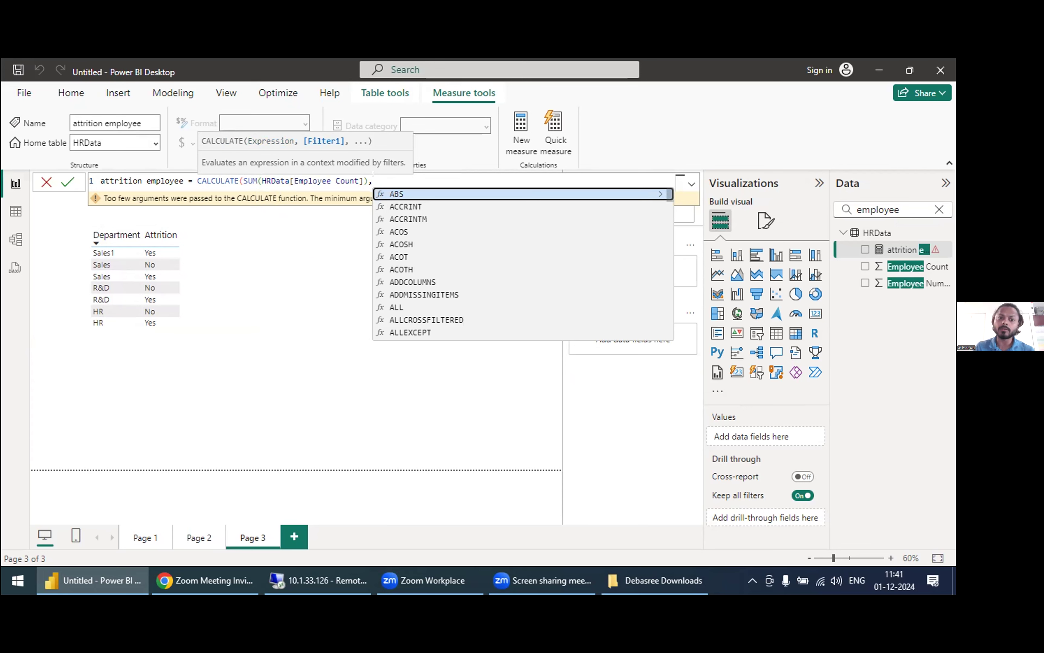
Step: Begin the CALCULATE function's filter argument with the FILTER function and its opening parenthesis
{"action": "type", "text": "filter"}
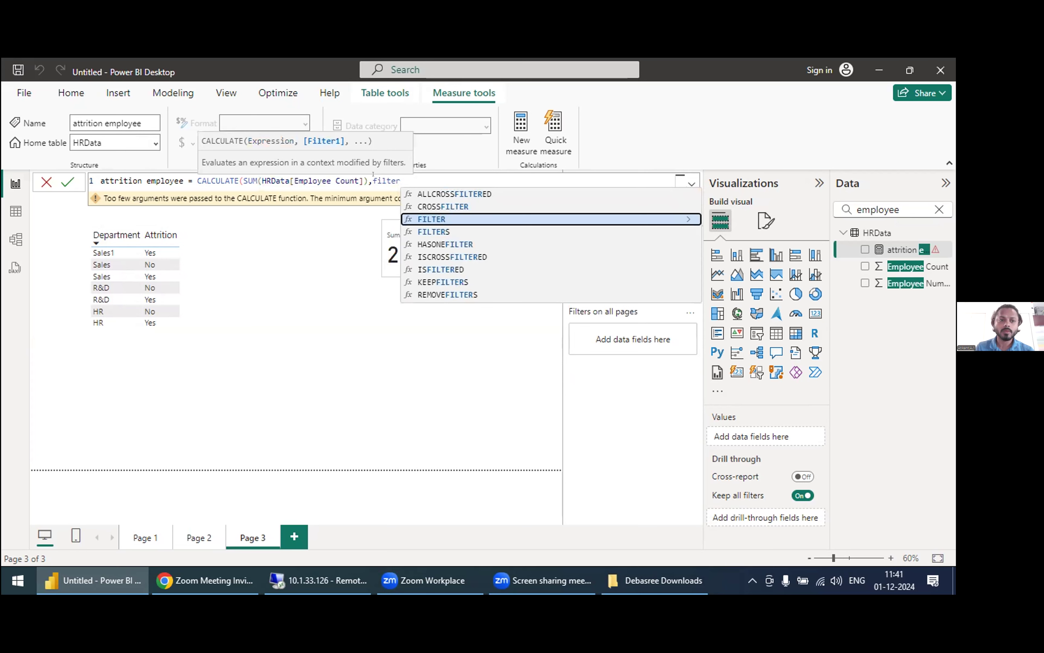
{"action": "key", "text": "Tab"}
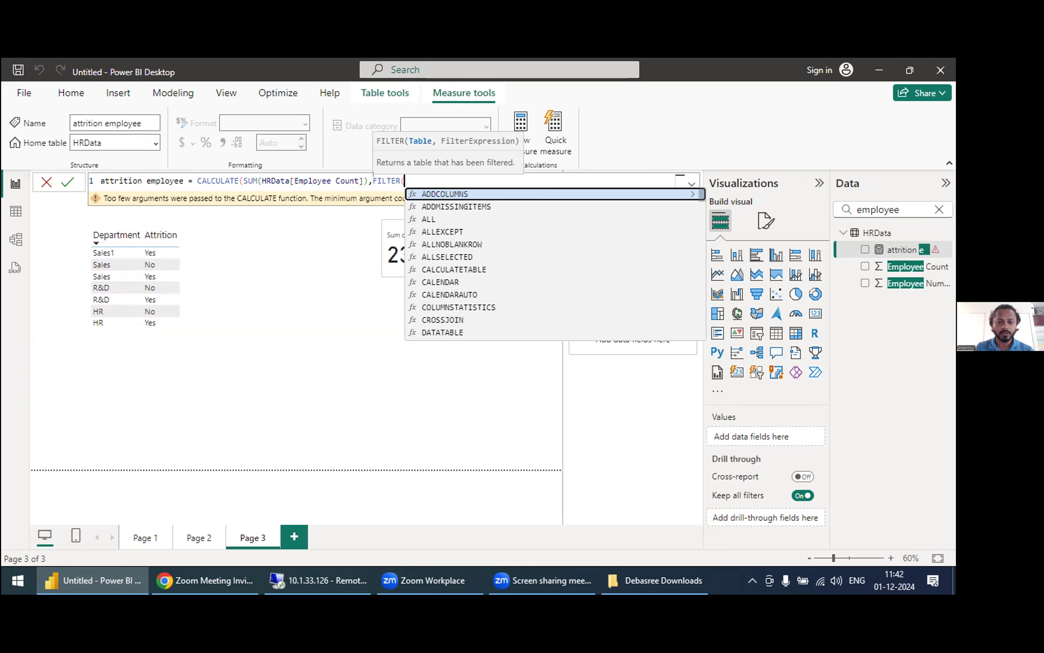
{"action": "type", "text": "a"}
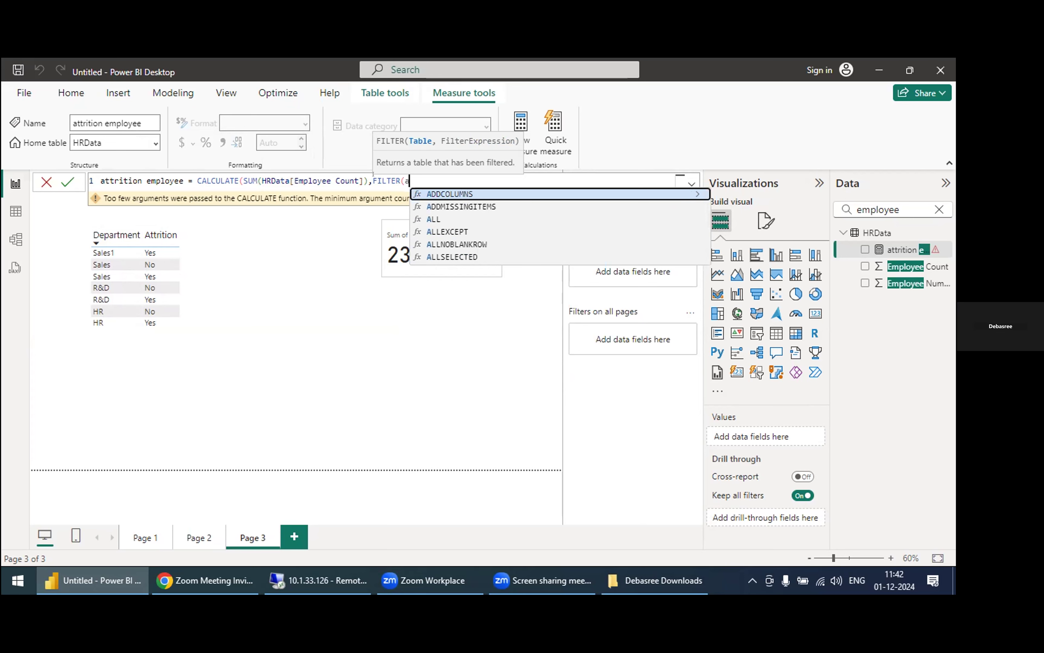
{"action": "type", "text": "ttrition"}
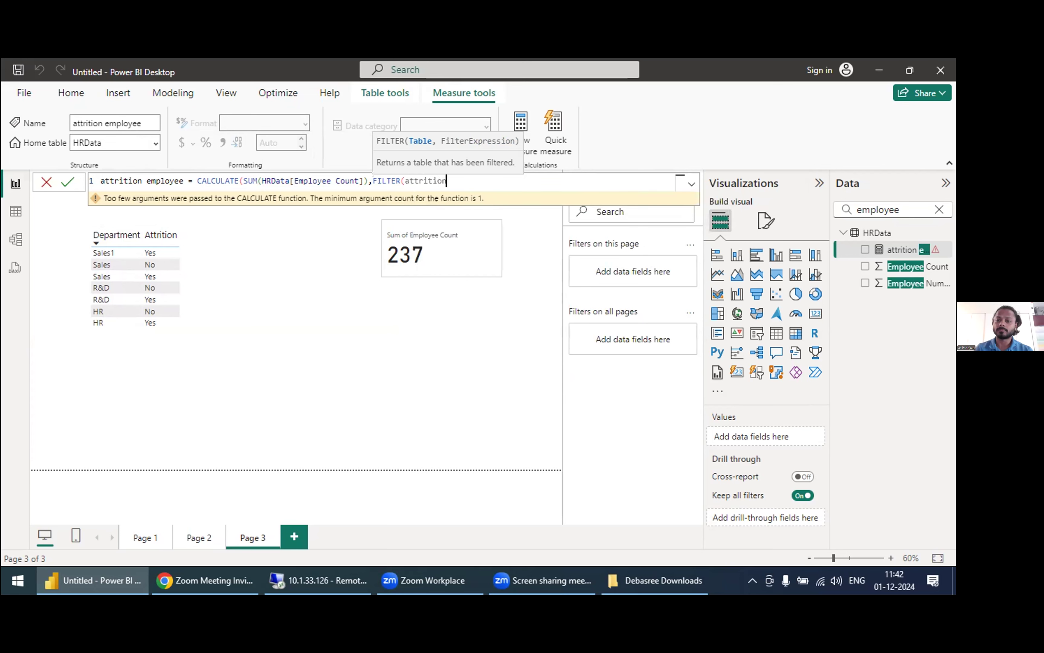
{"action": "key", "text": "BackSpace"}
{"action": "key", "text": "BackSpace"}
{"action": "key", "text": "BackSpace"}
{"action": "key", "text": "BackSpace"}
{"action": "key", "text": "BackSpace"}
{"action": "key", "text": "BackSpace"}
{"action": "key", "text": "BackSpace"}
{"action": "key", "text": "BackSpace"}
{"action": "key", "text": "BackSpace"}
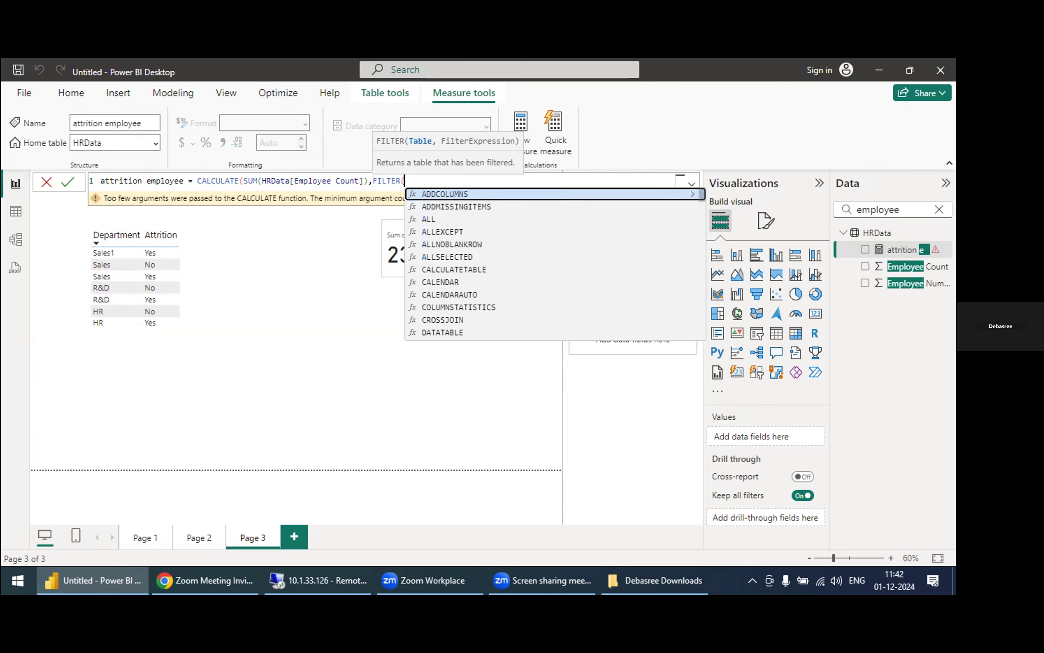
{"action": "type", "text": "em"}
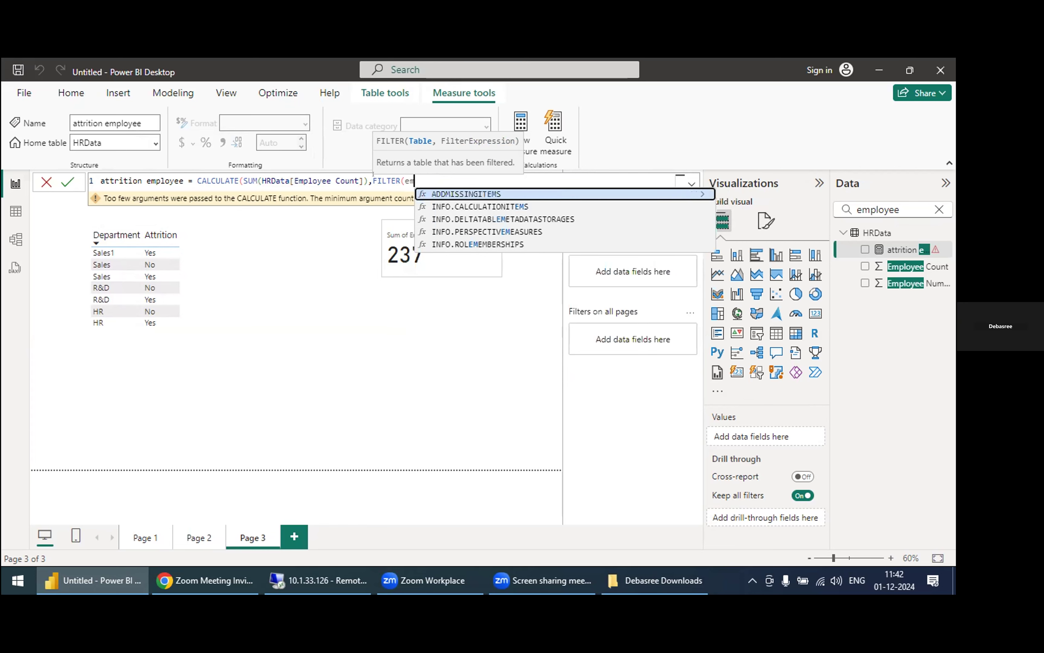
{"action": "key", "text": "BackSpace"}
{"action": "key", "text": "BackSpace"}
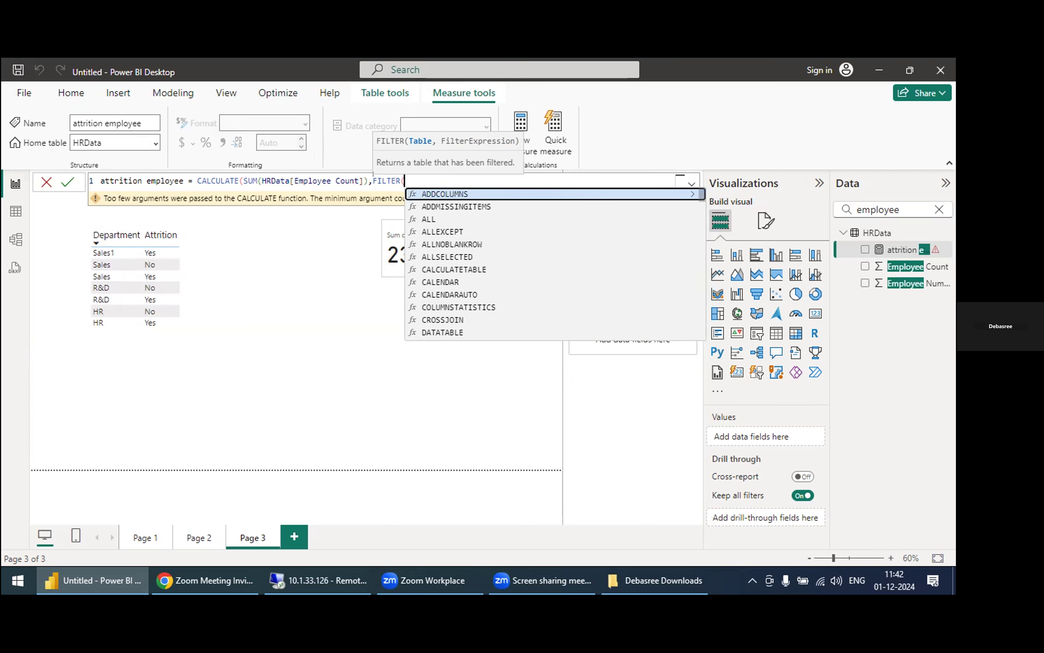
Step: Enter HRData as the FILTER function's table argument, followed by a comma
{"action": "type", "text": "HRDaya"}
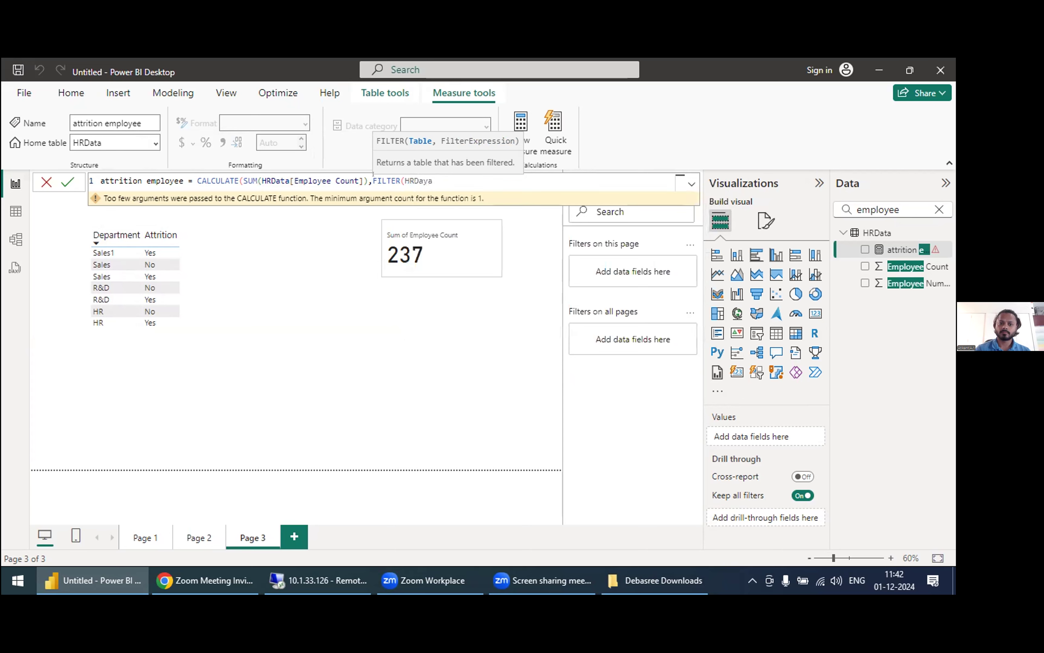
{"action": "key", "text": "BackSpace"}
{"action": "key", "text": "BackSpace"}
{"action": "type", "text": "ta"}
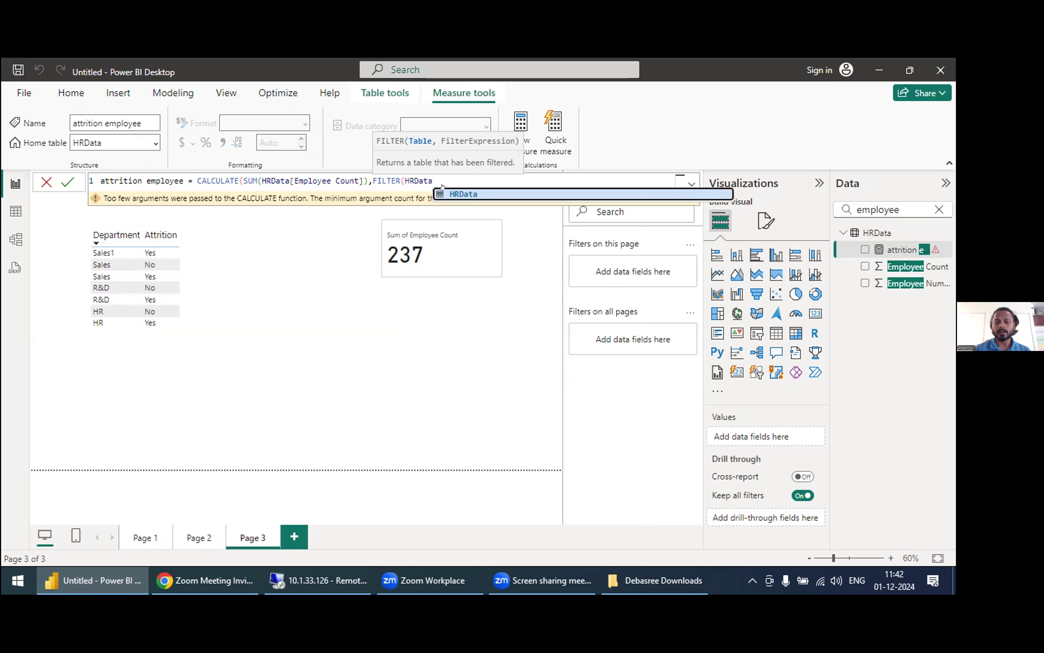
{"action": "left_click", "coordinate": [450, 195]}
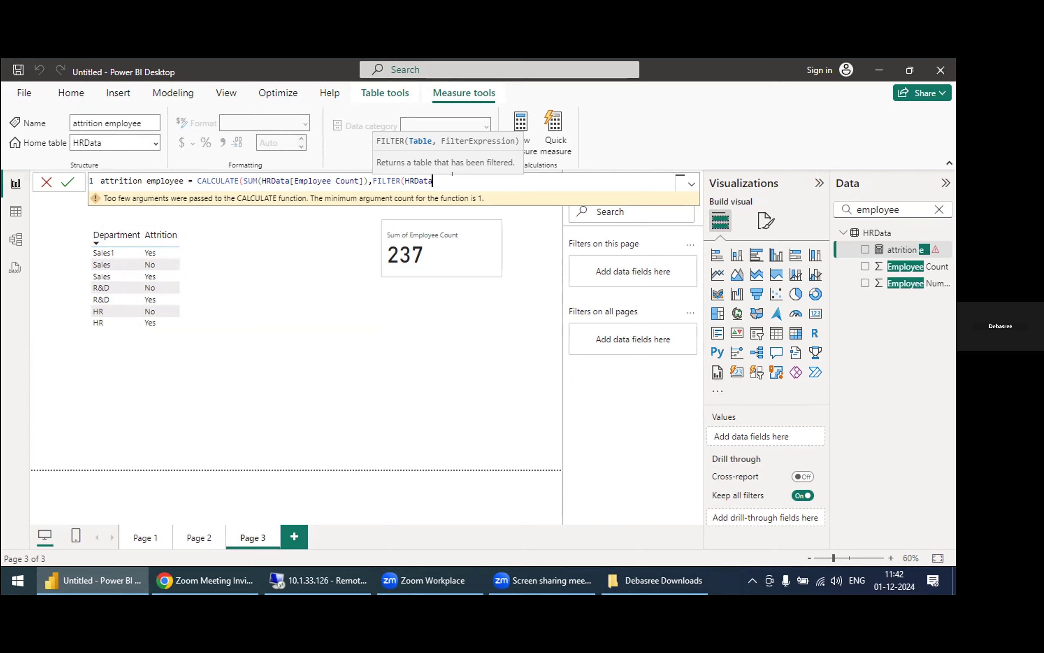
{"action": "type", "text": ","}
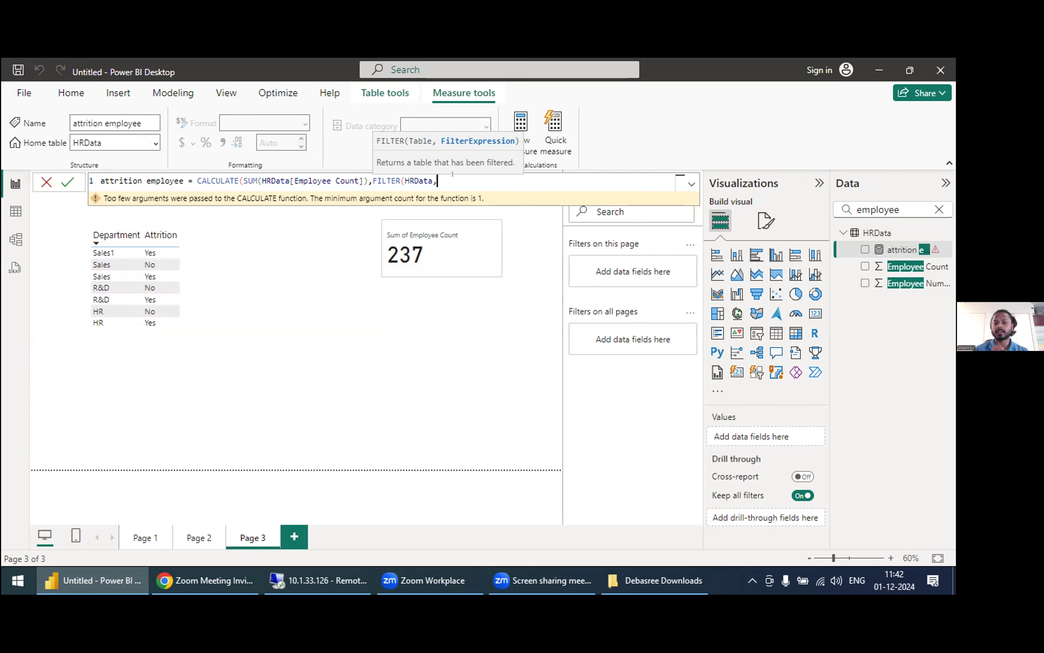
{"action": "type", "text": "attrit"}
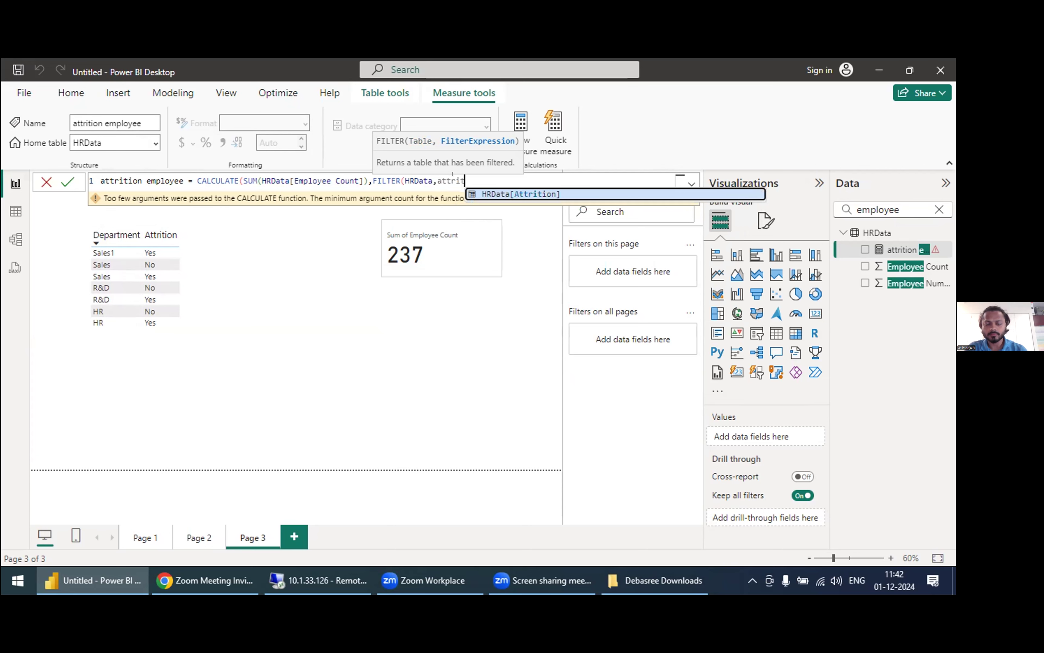
Step: Set the filter condition to HRData[Attrition]="Yes", close both the FILTER and CALCULATE functions, and commit the measure
{"action": "key", "text": "Tab"}
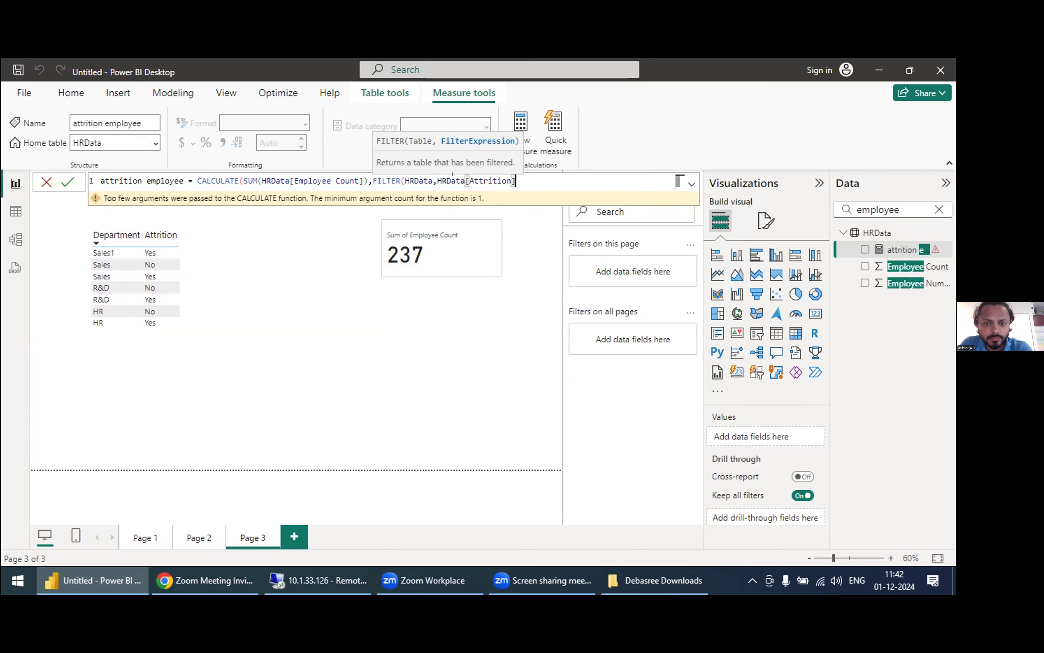
{"action": "type", "text": "="}
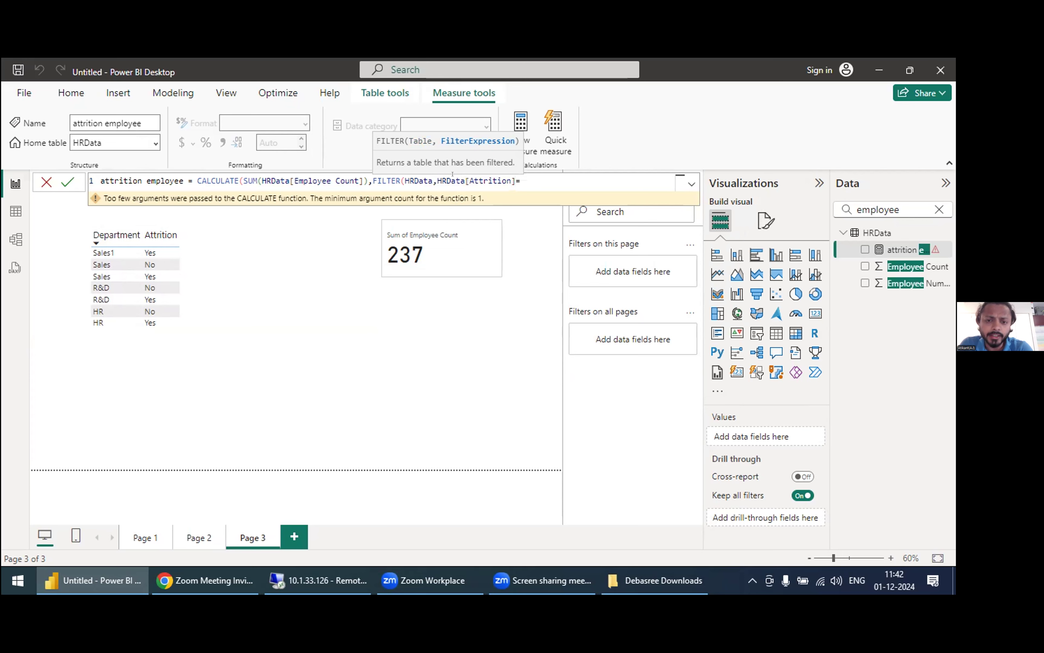
{"action": "type", "text": "\""}
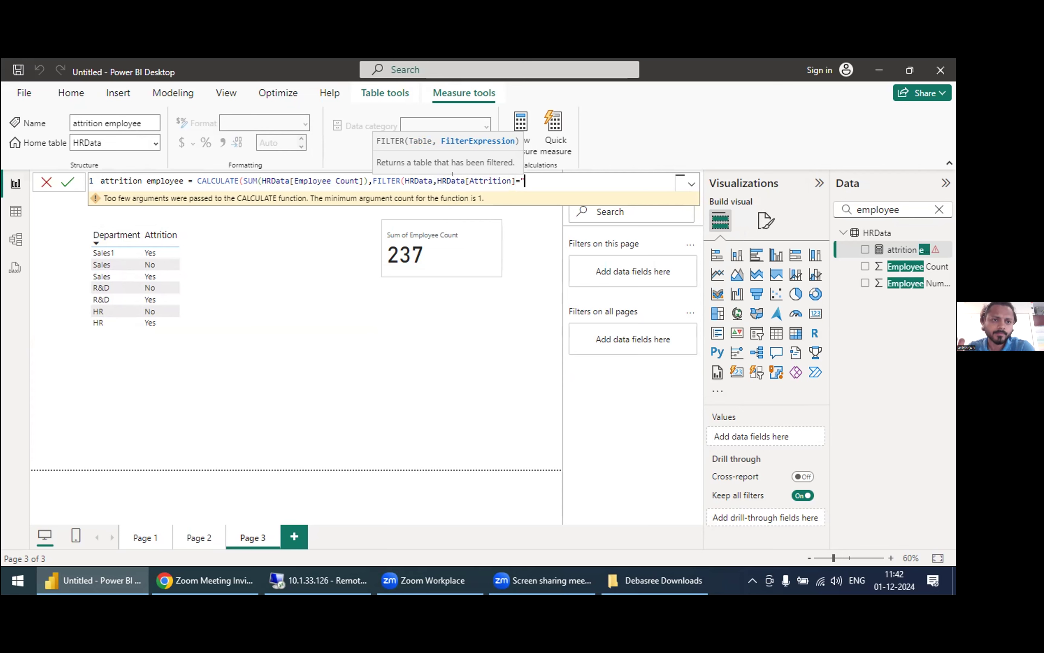
{"action": "type", "text": "a"}
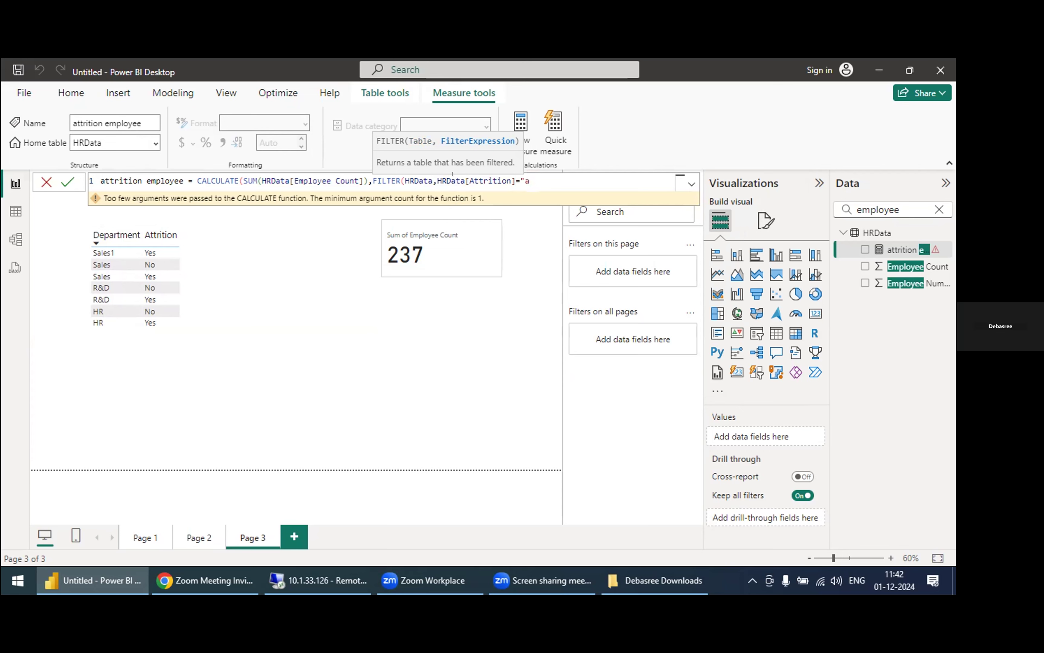
{"action": "key", "text": "BackSpace"}
{"action": "type", "text": "ye"}
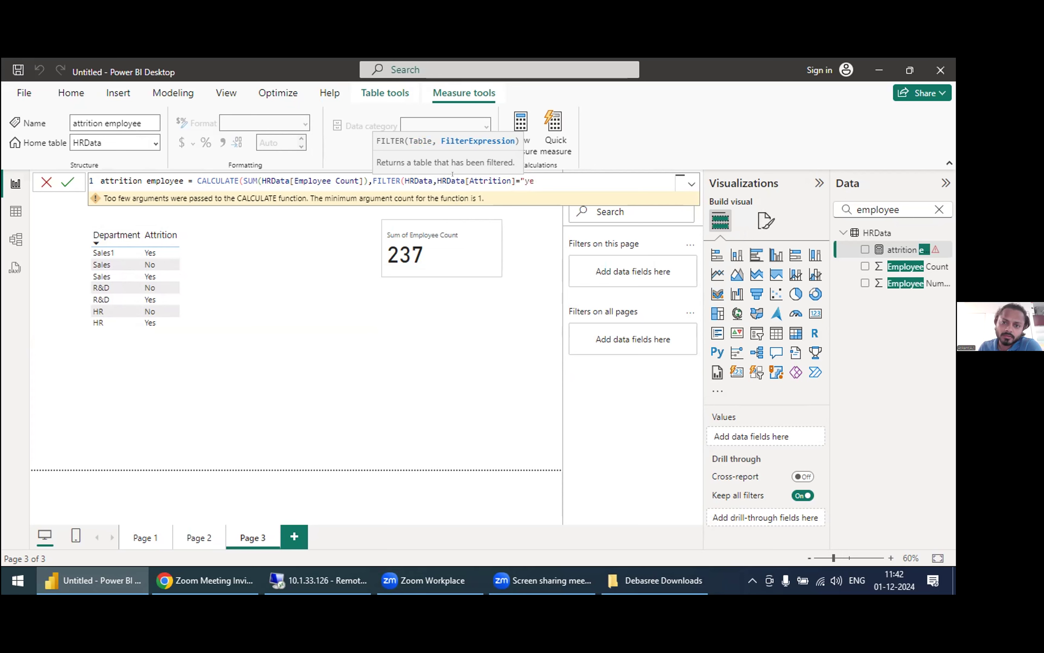
{"action": "key", "text": "BackSpace"}
{"action": "key", "text": "BackSpace"}
{"action": "type", "text": "Yes"}
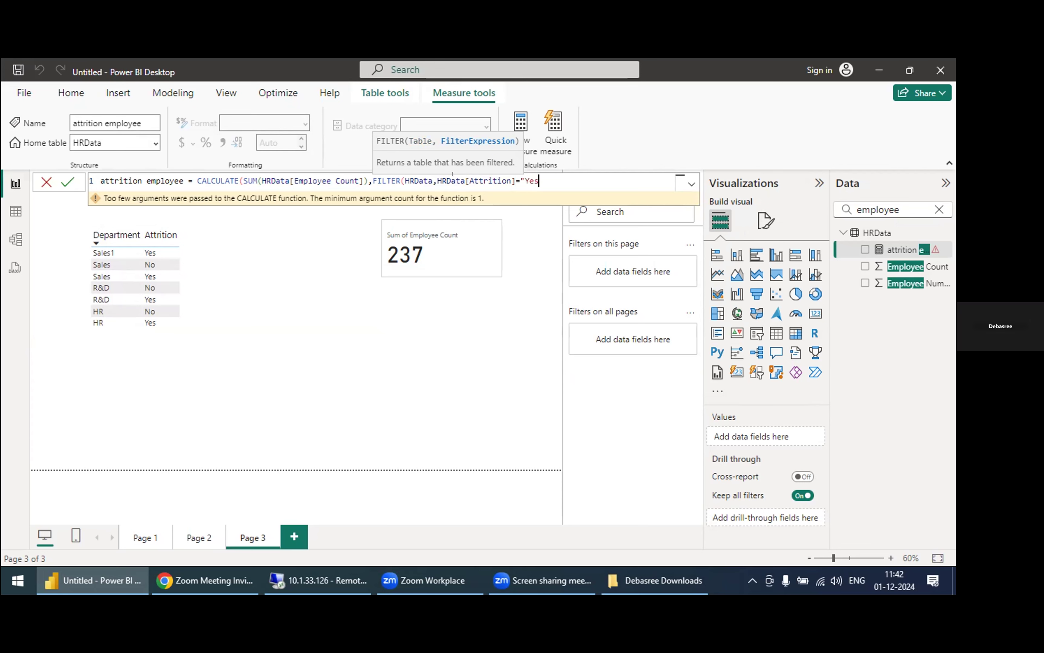
{"action": "type", "text": "\""}
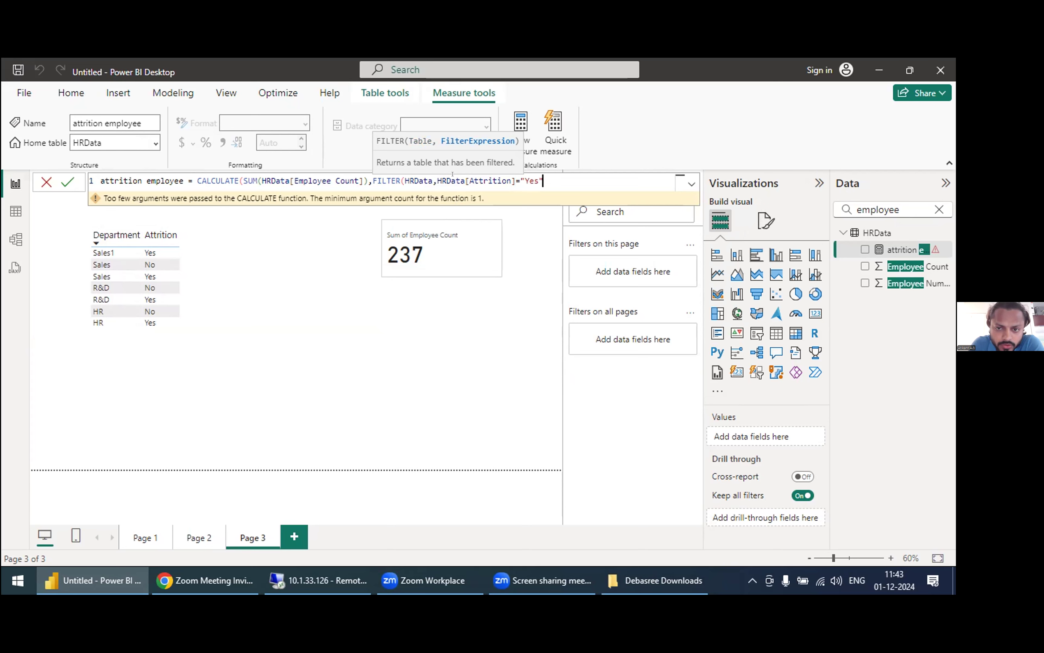
{"action": "type", "text": ")"}
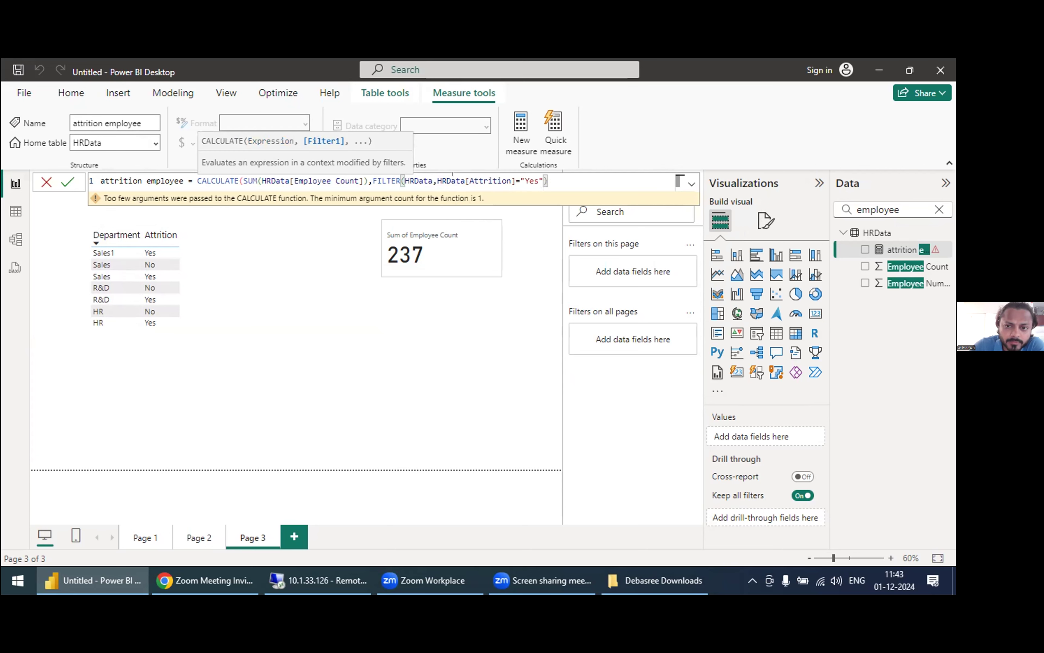
{"action": "type", "text": ")"}
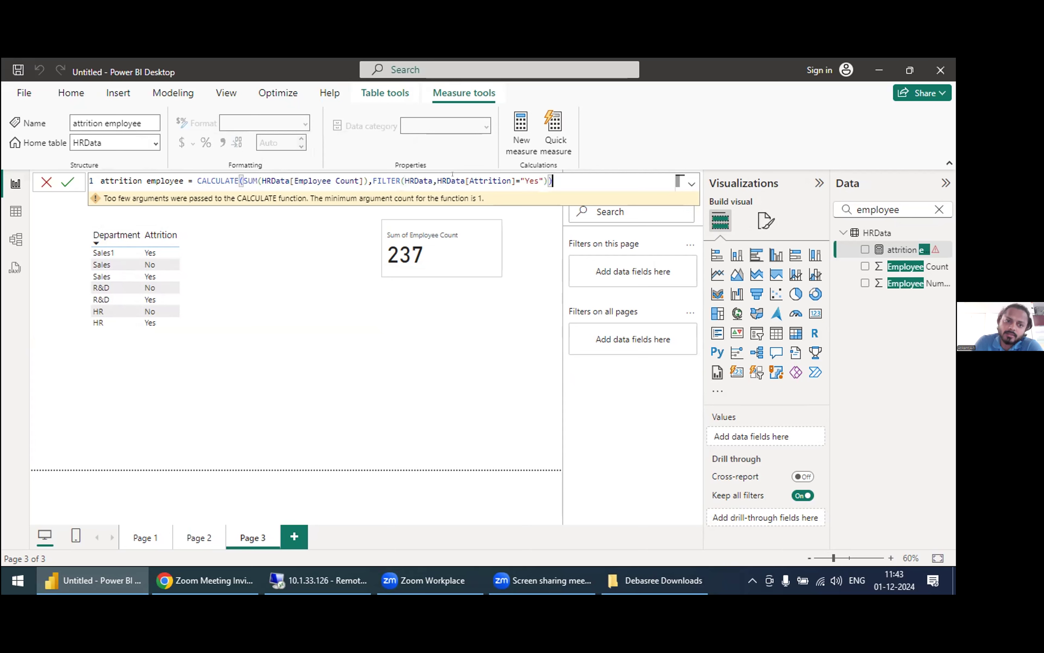
{"action": "key", "text": "Return"}
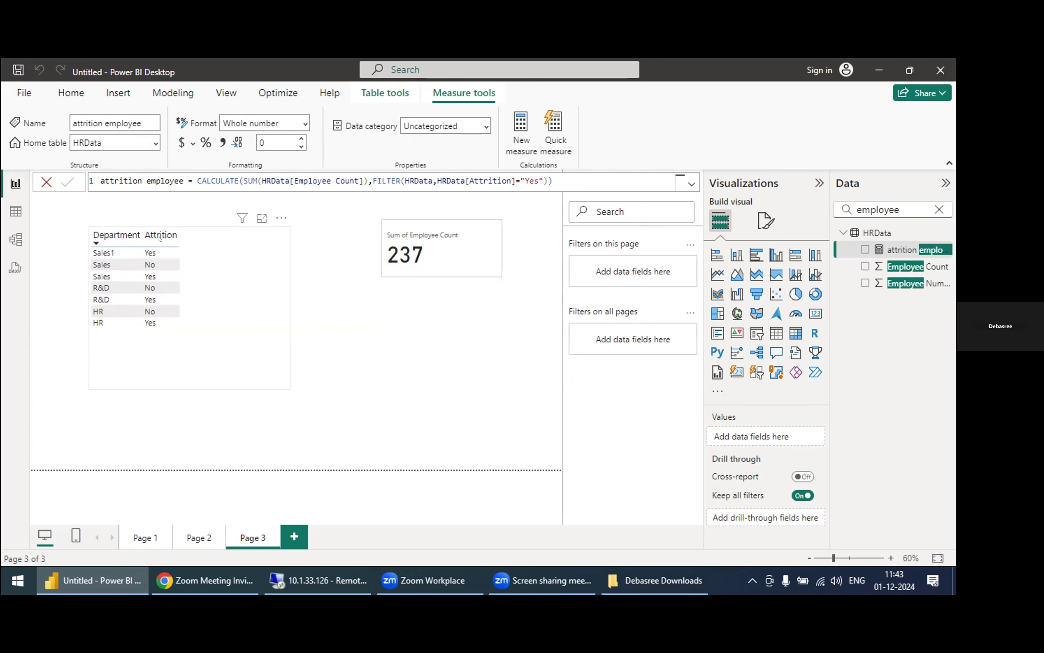
Step: Add the attrition employee measure to the Department and Attrition table and sort the table by Attrition in ascending order
{"action": "left_click", "coordinate": [117, 251]}
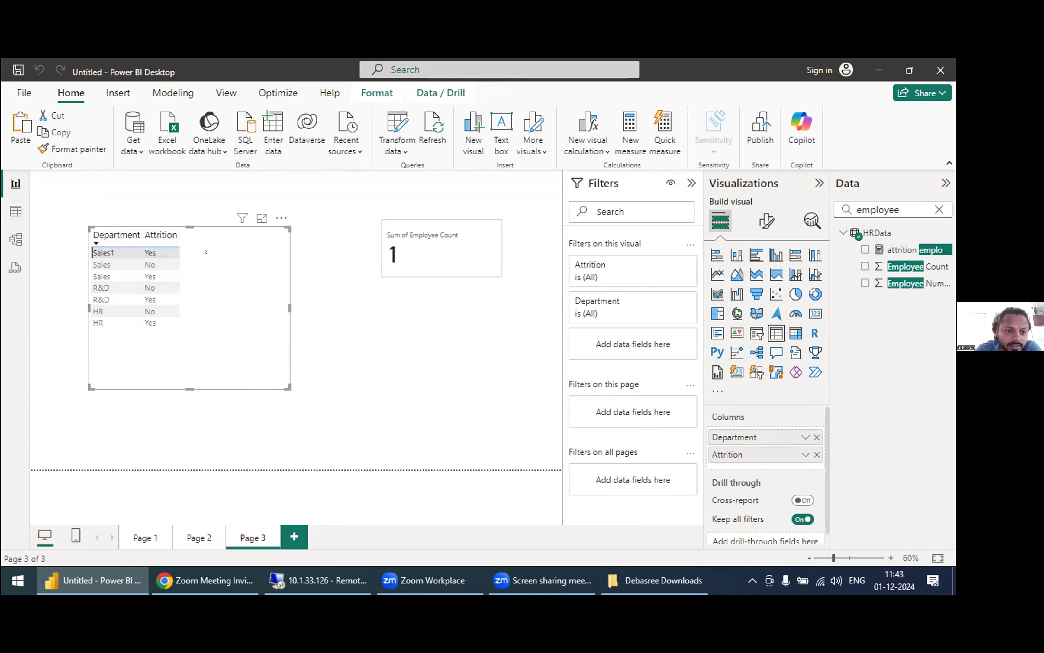
{"action": "left_click", "coordinate": [193, 240]}
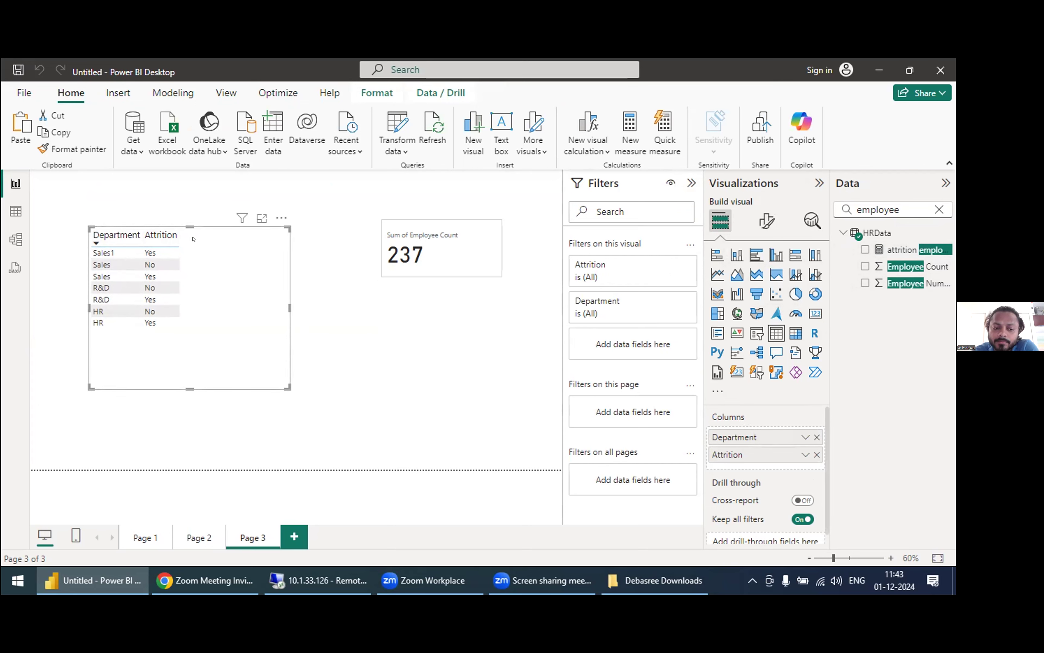
{"action": "left_click", "coordinate": [898, 242]}
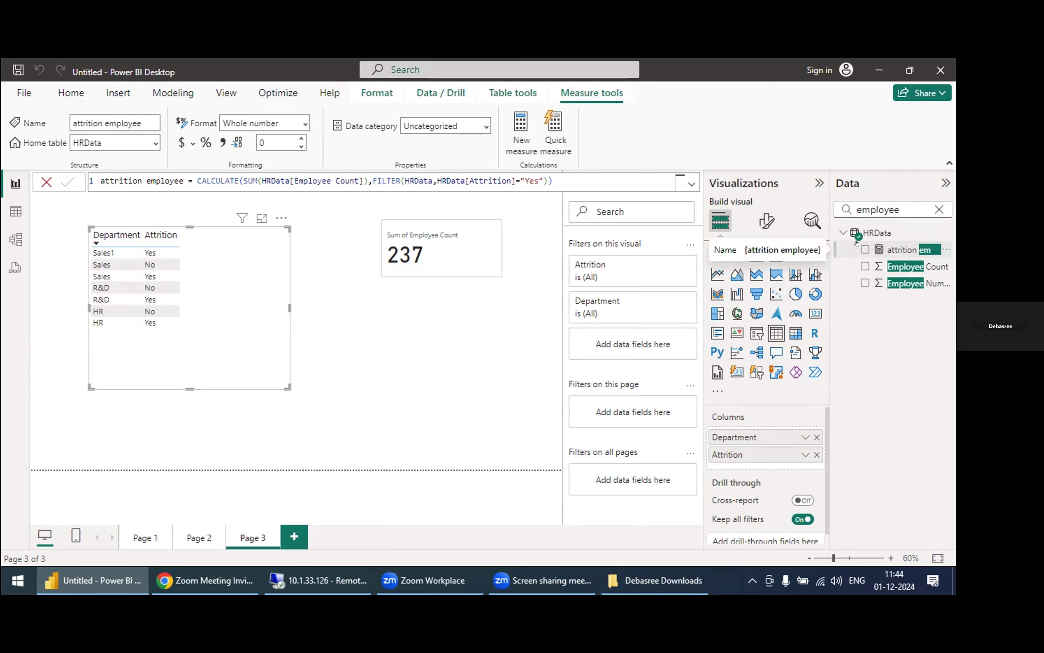
{"action": "left_click", "coordinate": [865, 249]}
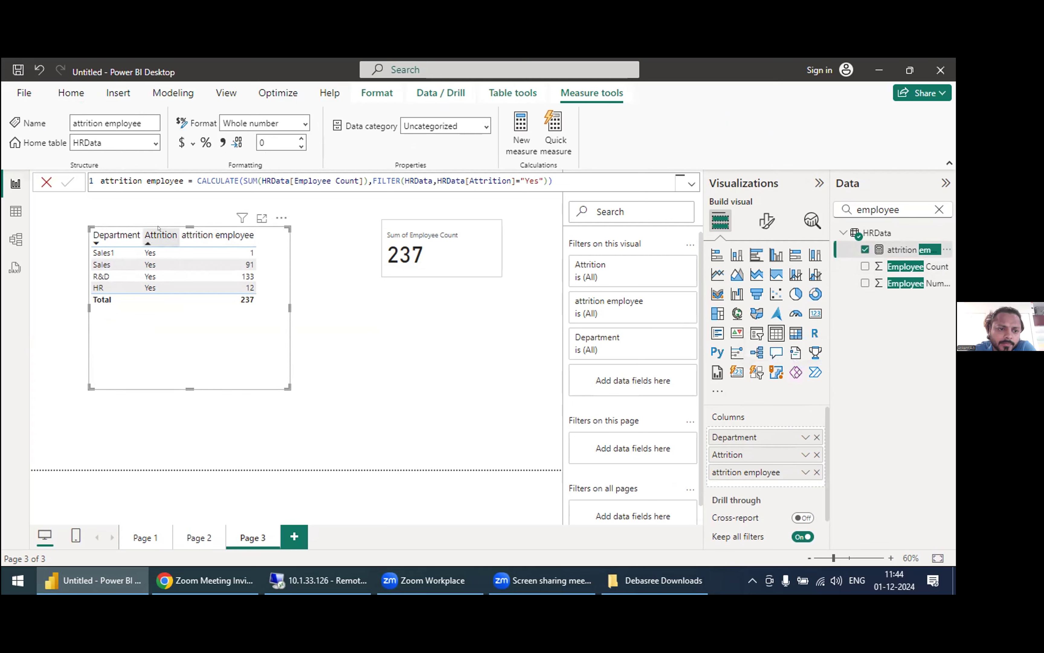
{"action": "left_click", "coordinate": [147, 241]}
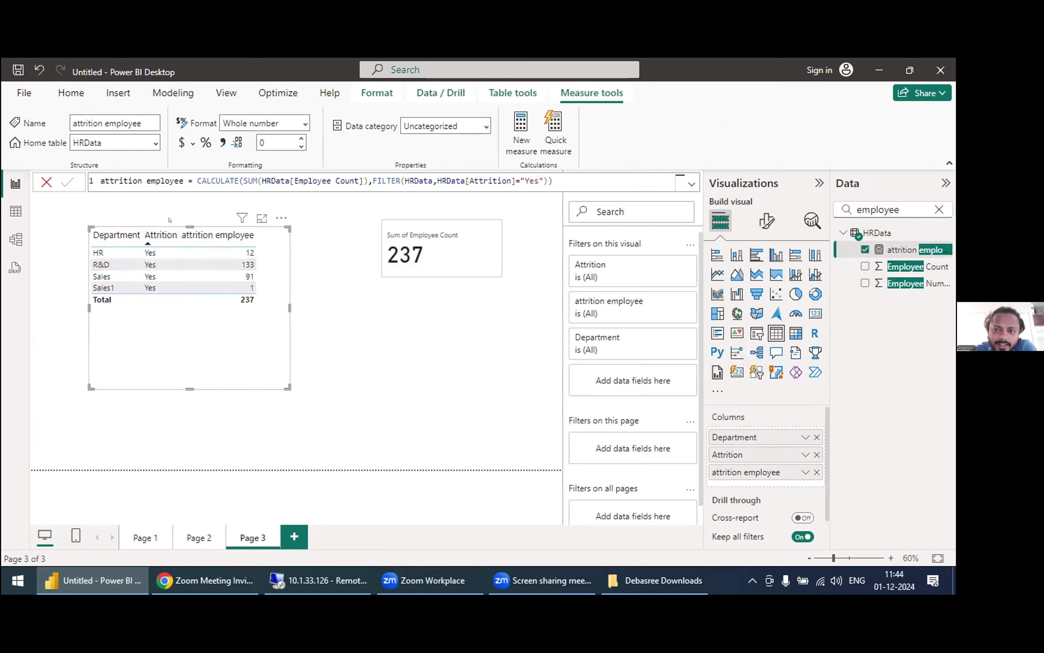
Step: Remove the Attrition field from the department table, keeping Department and attrition employee as its columns
{"action": "left_click", "coordinate": [405, 331]}
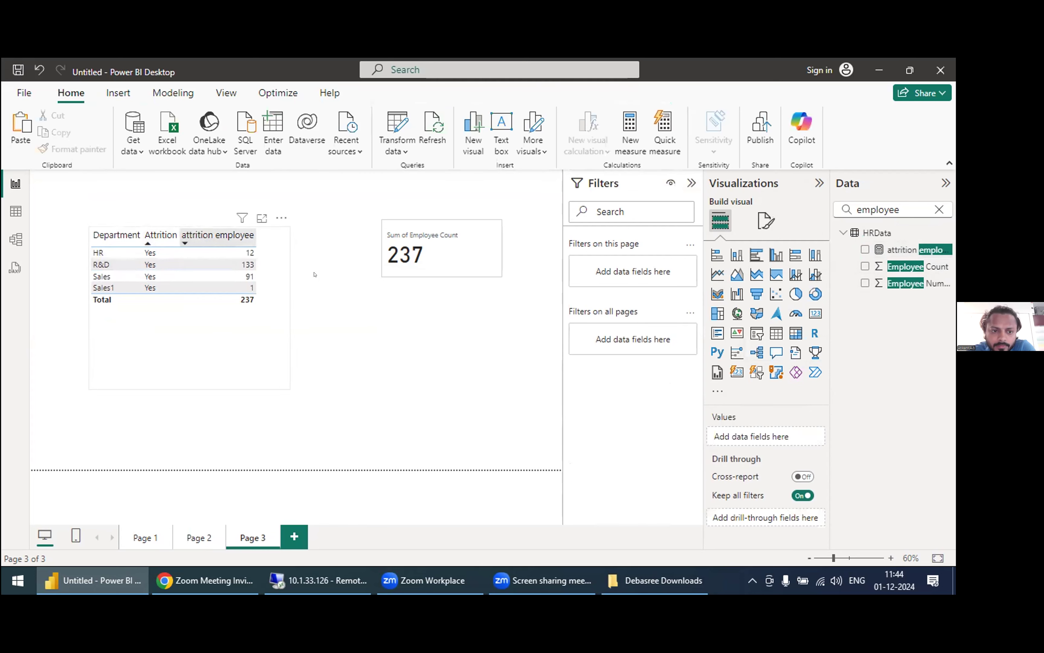
{"action": "left_click", "coordinate": [260, 332]}
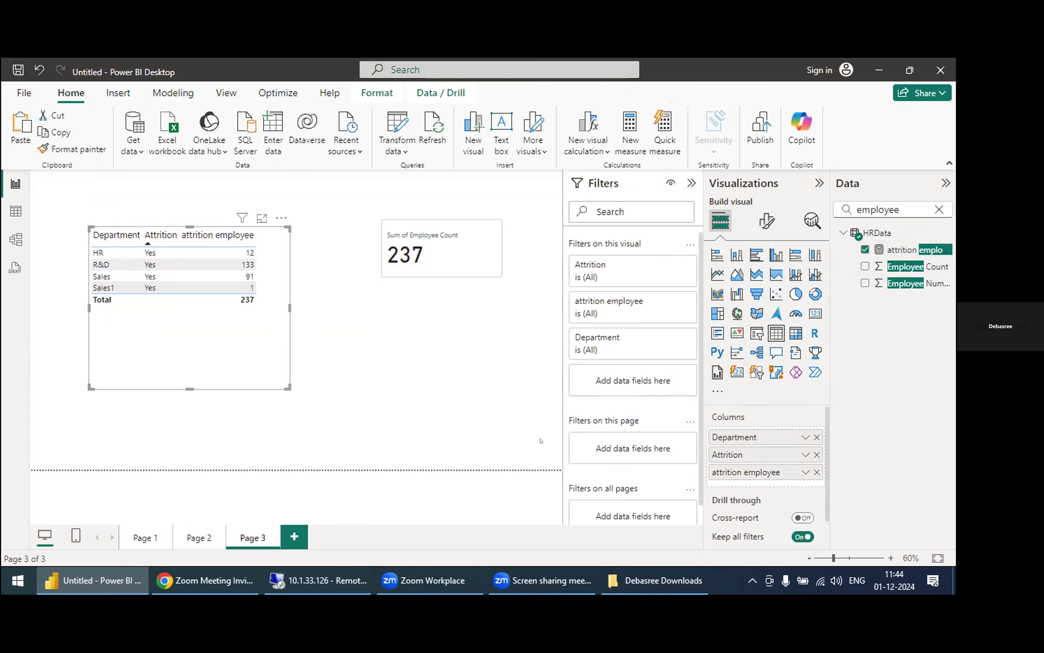
{"action": "left_click", "coordinate": [817, 454]}
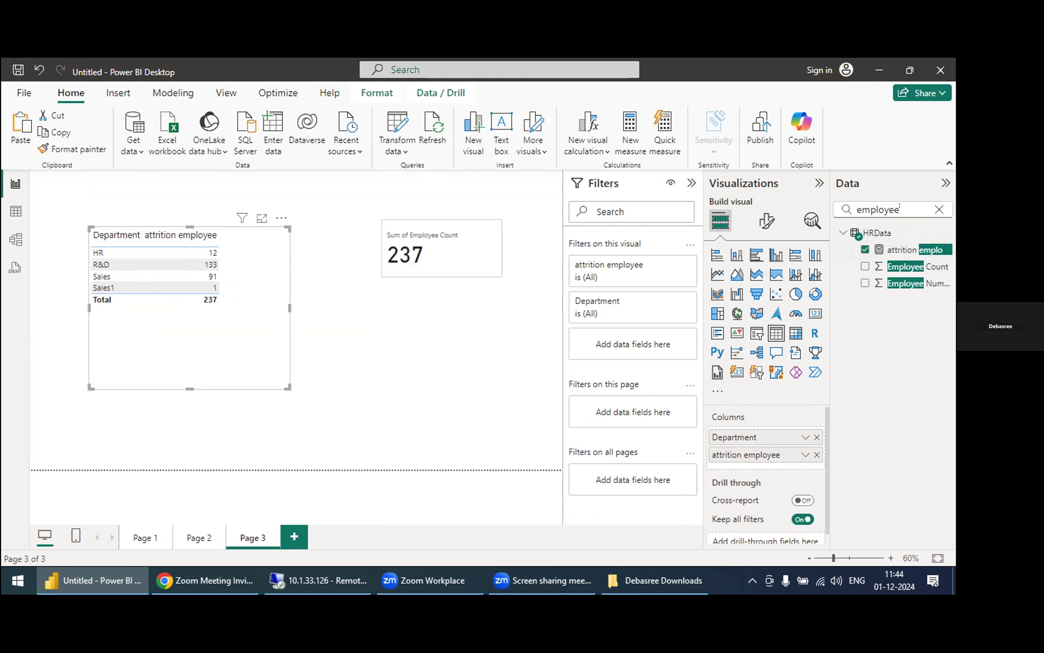
Step: Add the summed Employee Count to the department table and enlarge the table so all three columns fit
{"action": "left_click", "coordinate": [865, 266]}
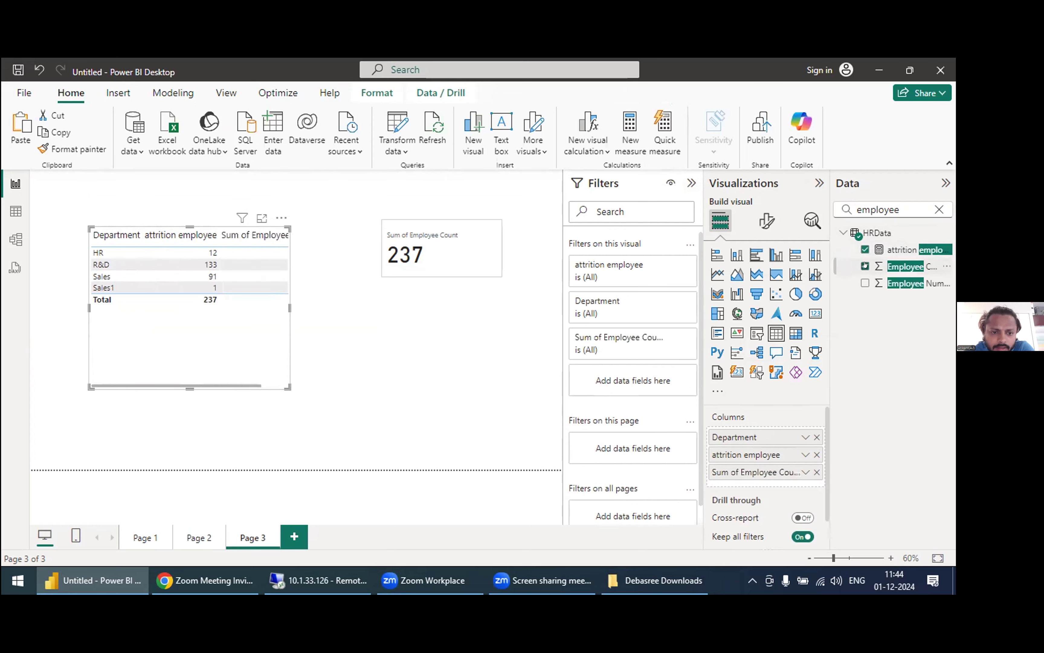
{"action": "left_click", "coordinate": [866, 266]}
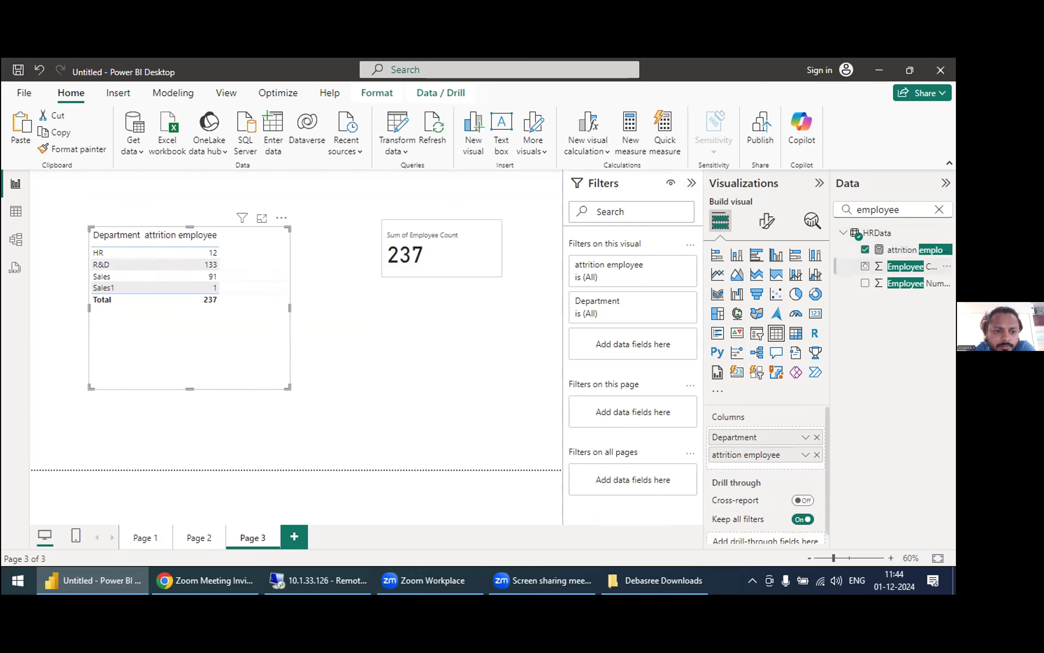
{"action": "left_click", "coordinate": [865, 265]}
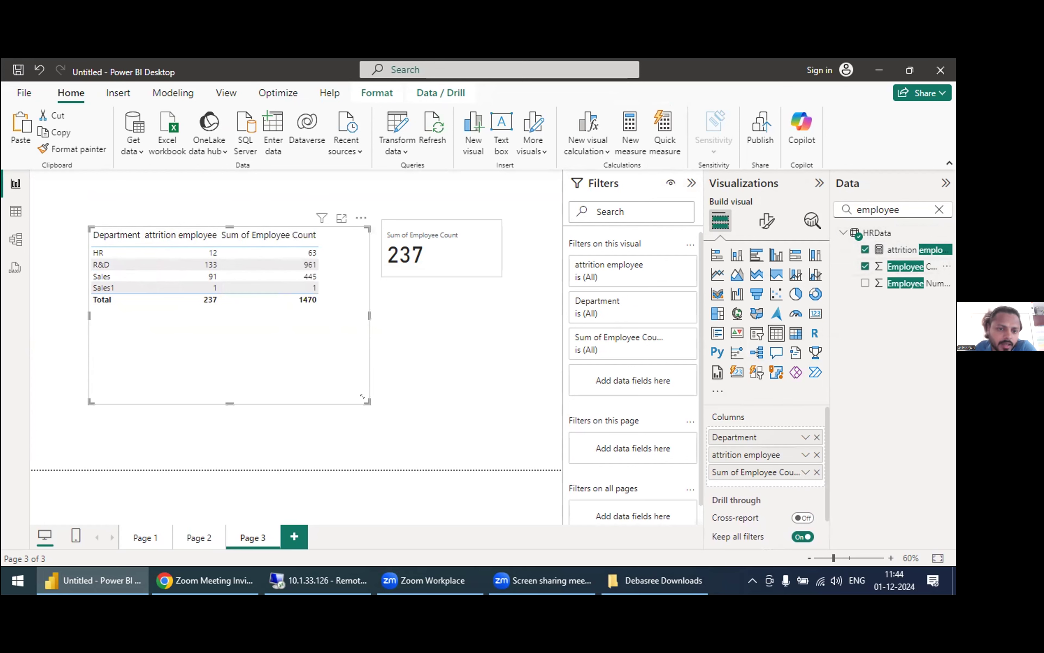
{"action": "left_click", "coordinate": [438, 385]}
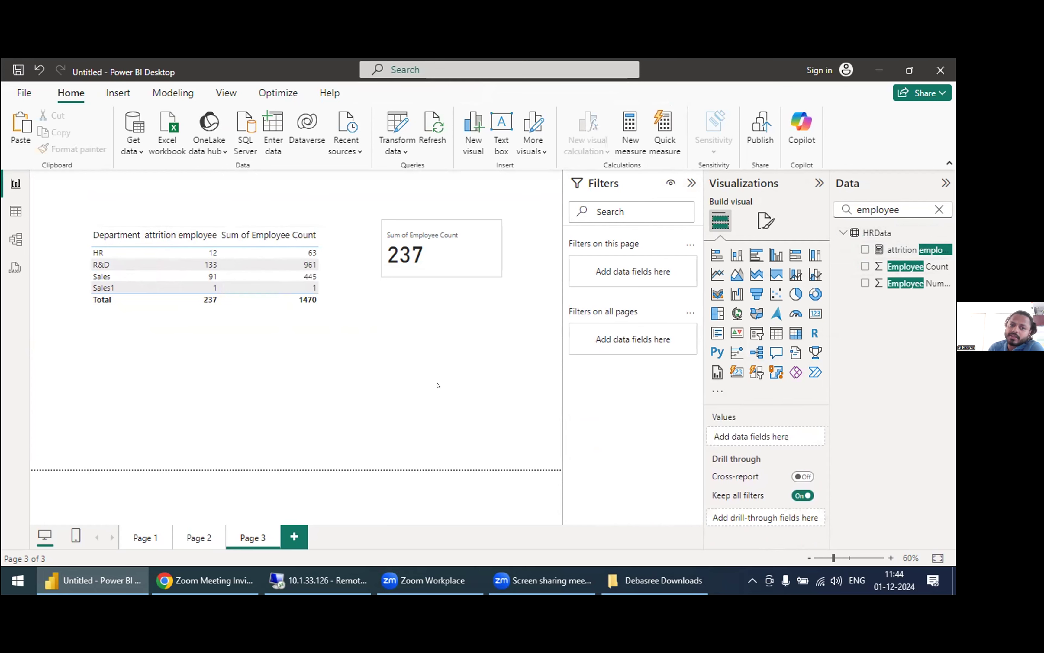
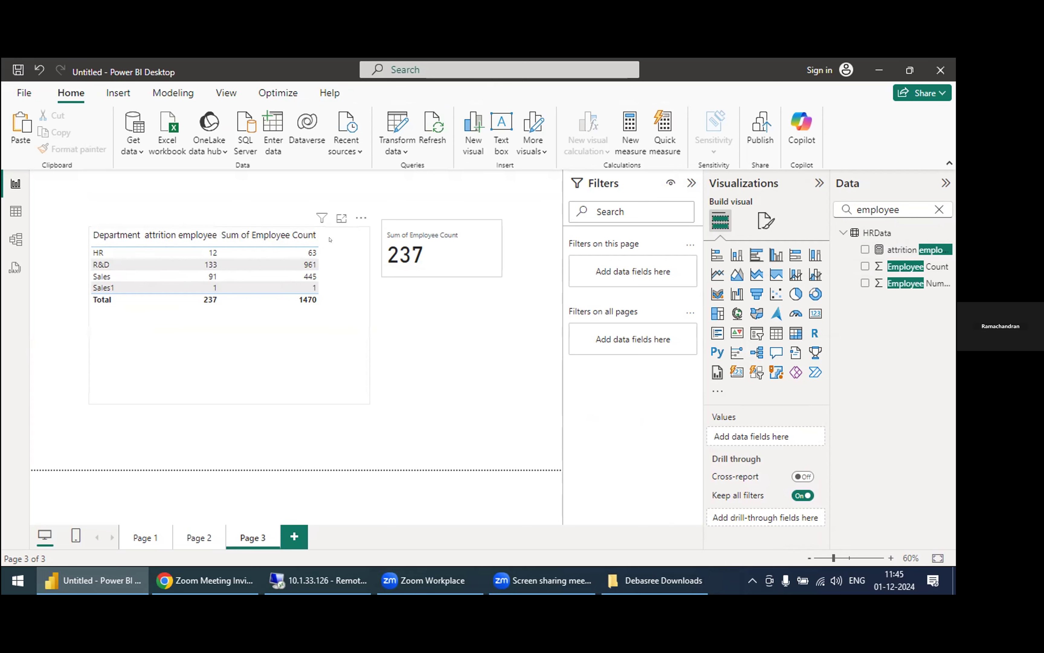
Step: Convert the department attrition table to a stacked column chart and undo the chart's repositioning
{"action": "left_click", "coordinate": [735, 255]}
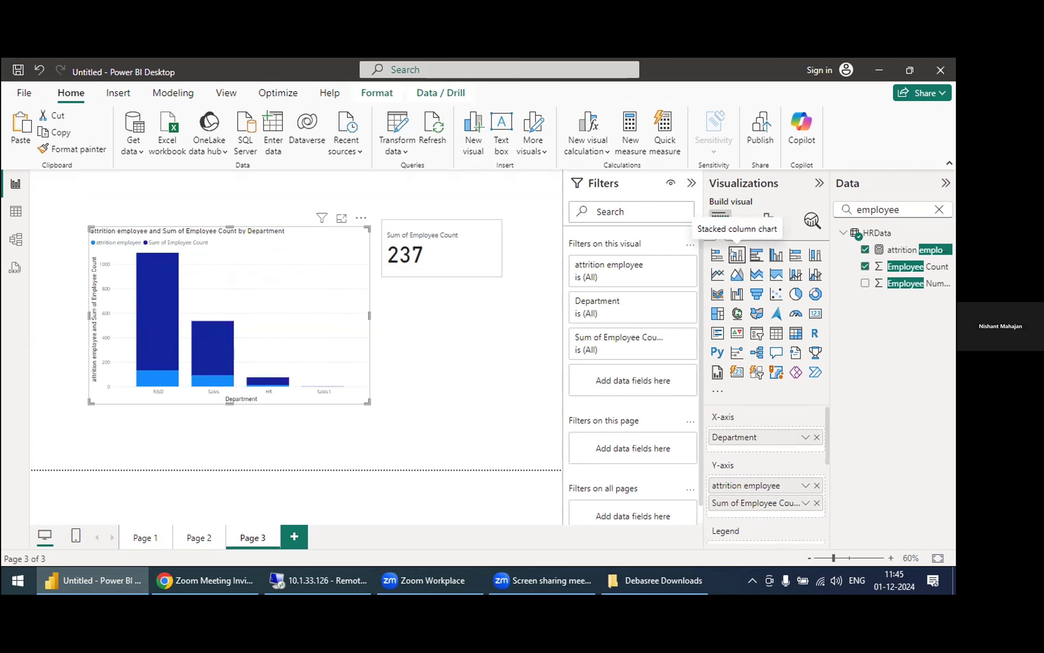
{"action": "left_click_drag", "start_coordinate": [343, 399], "coordinate": [306, 418]}
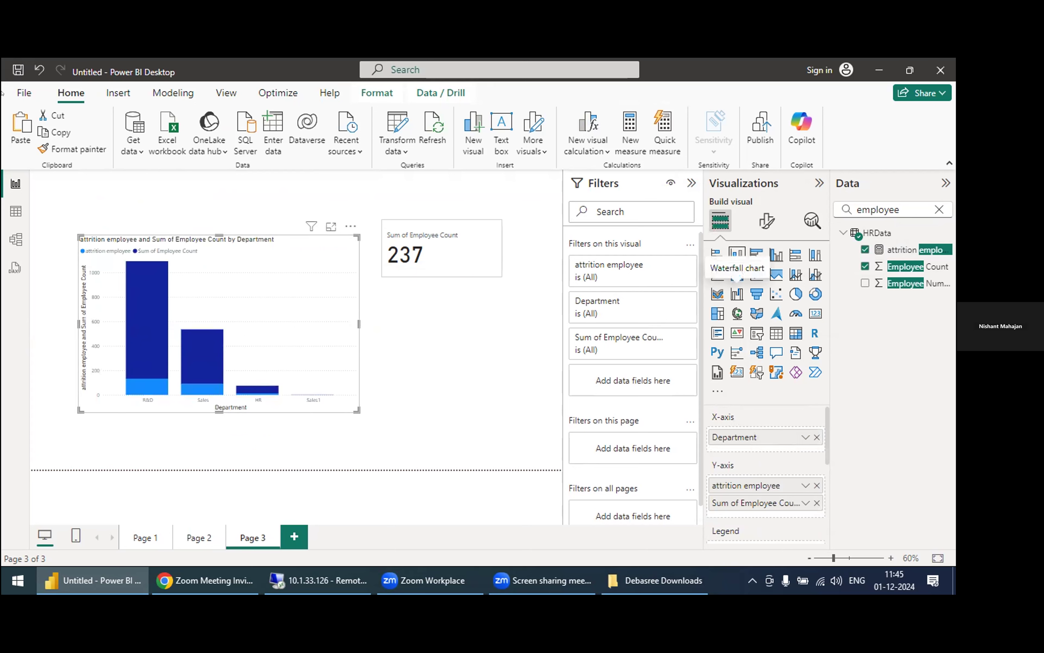
{"action": "left_click", "coordinate": [39, 69]}
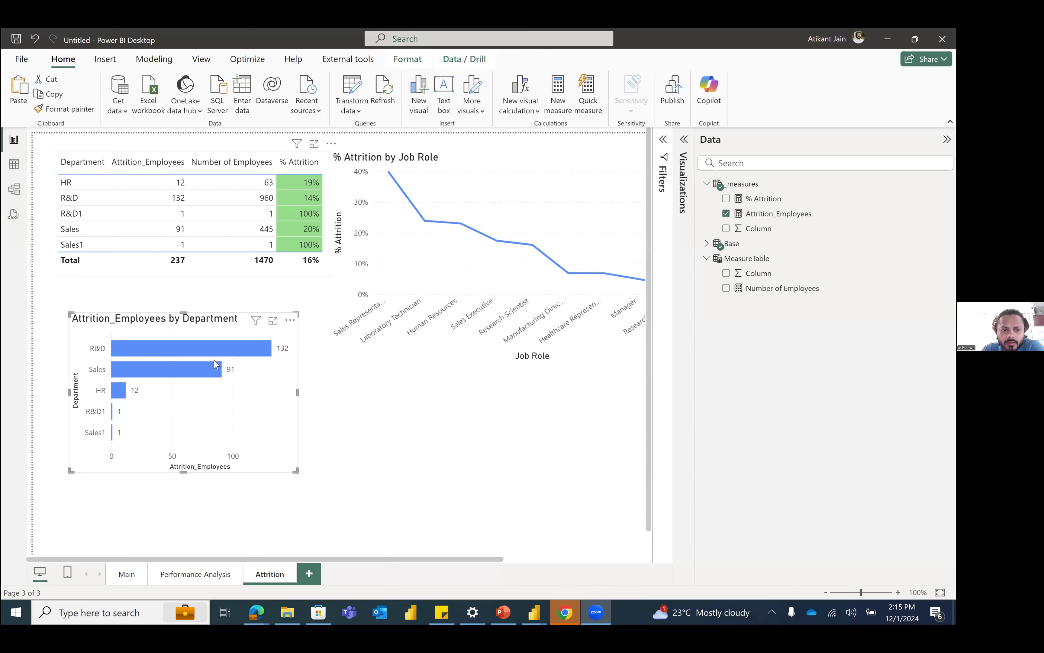
Step: Move the Attrition_Employees by Department bar chart closer to the table and set its data label value font size to 16
{"action": "left_click_drag", "start_coordinate": [265, 376], "coordinate": [250, 366]}
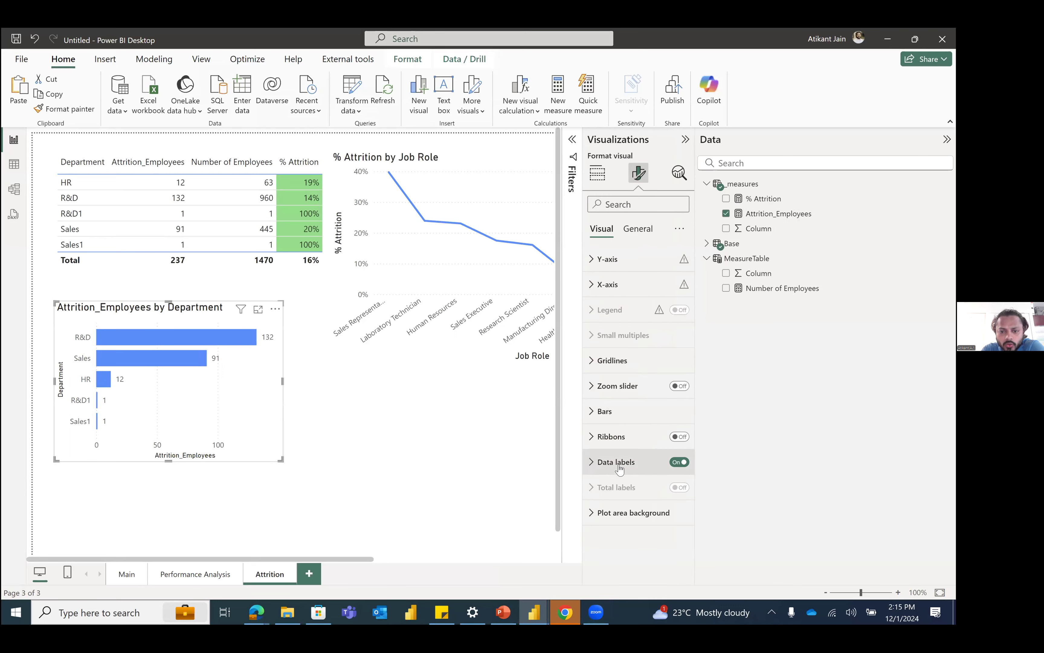
{"action": "left_click", "coordinate": [620, 463]}
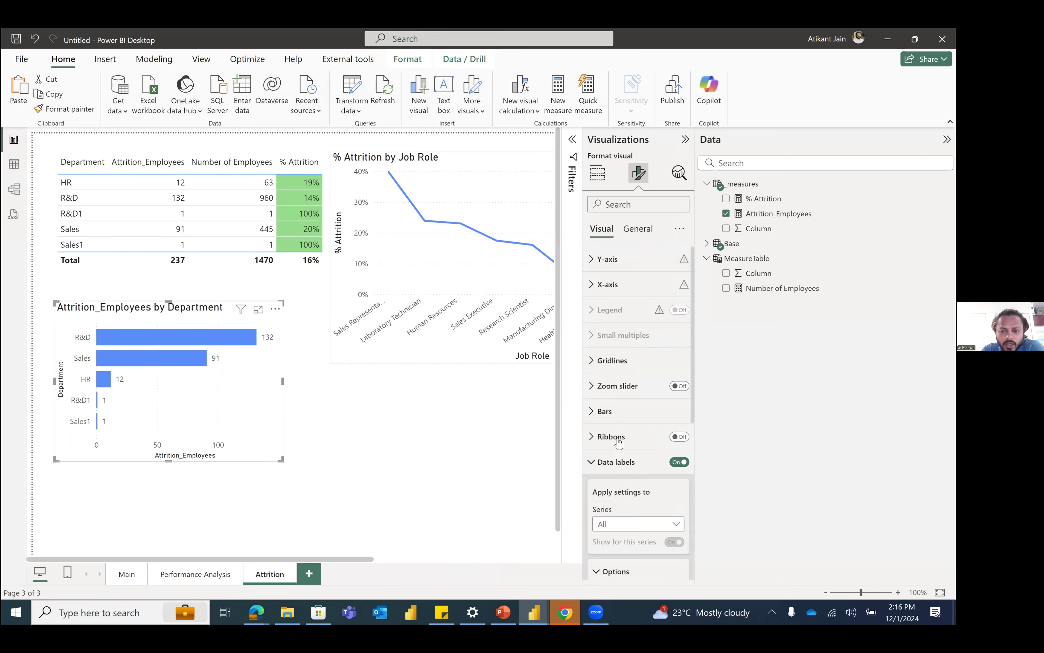
{"action": "scroll", "coordinate": [621, 386], "scroll_direction": "down", "scroll_amount": 8}
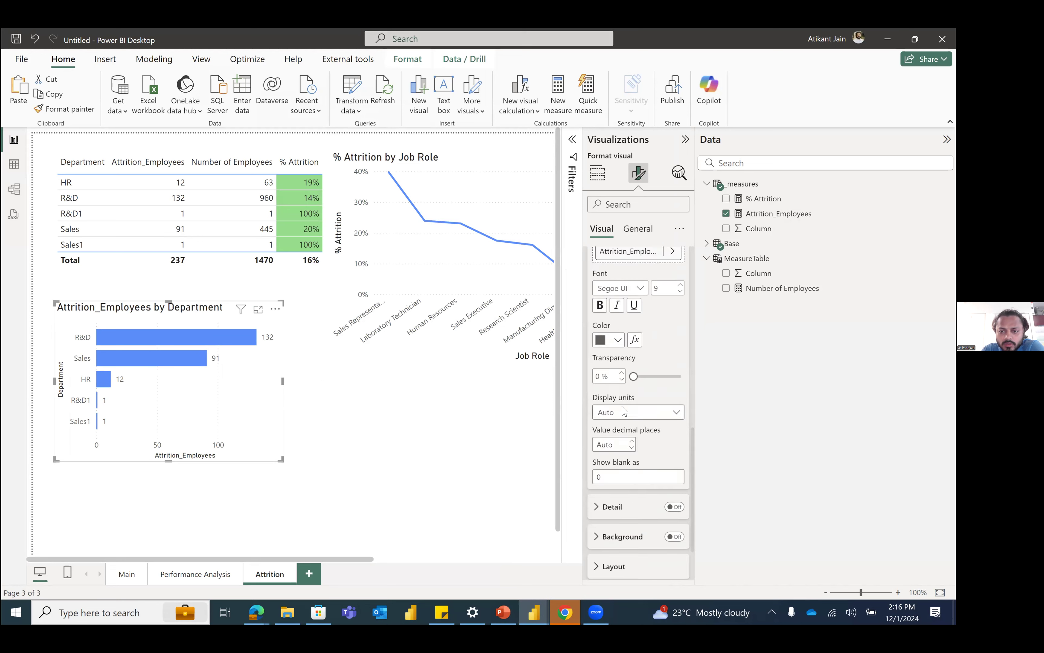
{"action": "double_click", "coordinate": [657, 414]}
{"action": "type", "text": "12"}
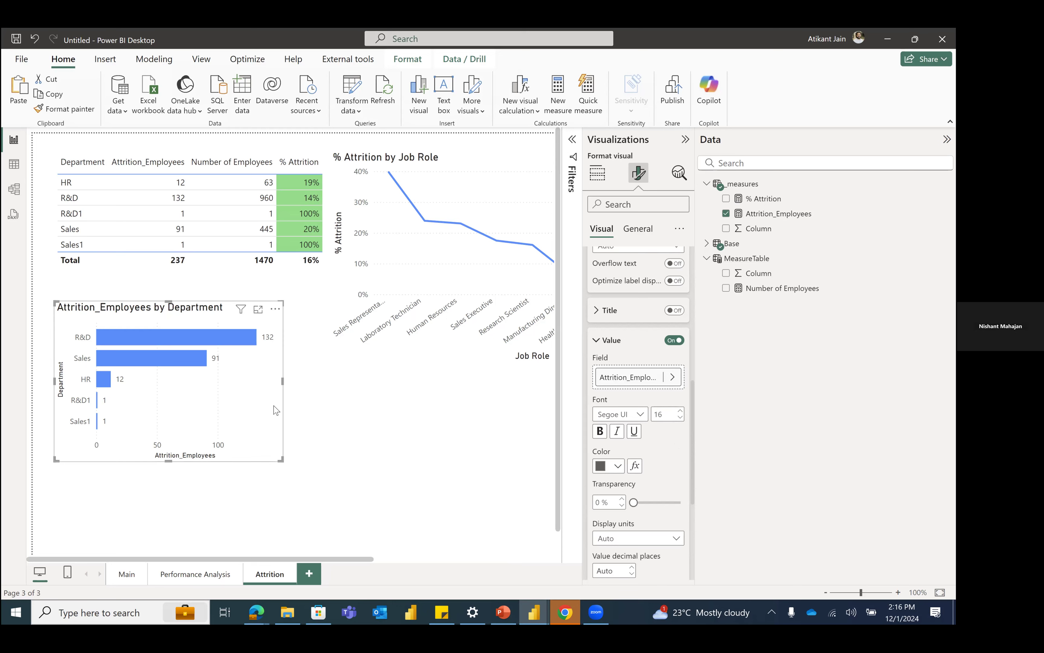
{"action": "left_click", "coordinate": [286, 393]}
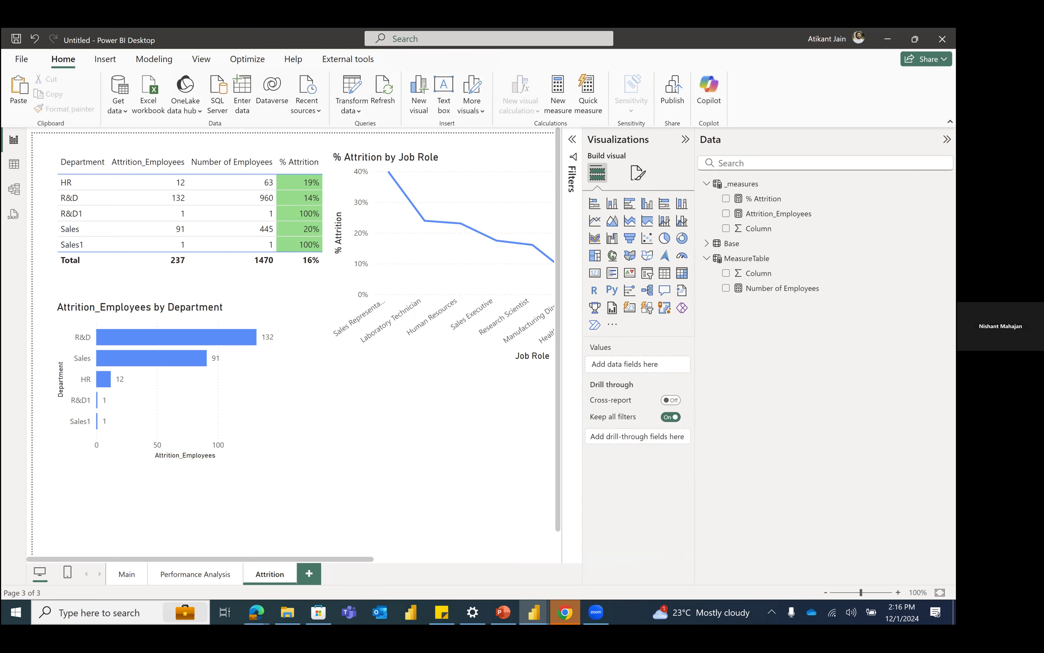
Step: Collapse the Visualizations and Data panes to widen the report canvas
{"action": "left_click", "coordinate": [685, 139]}
{"action": "left_click", "coordinate": [946, 139]}
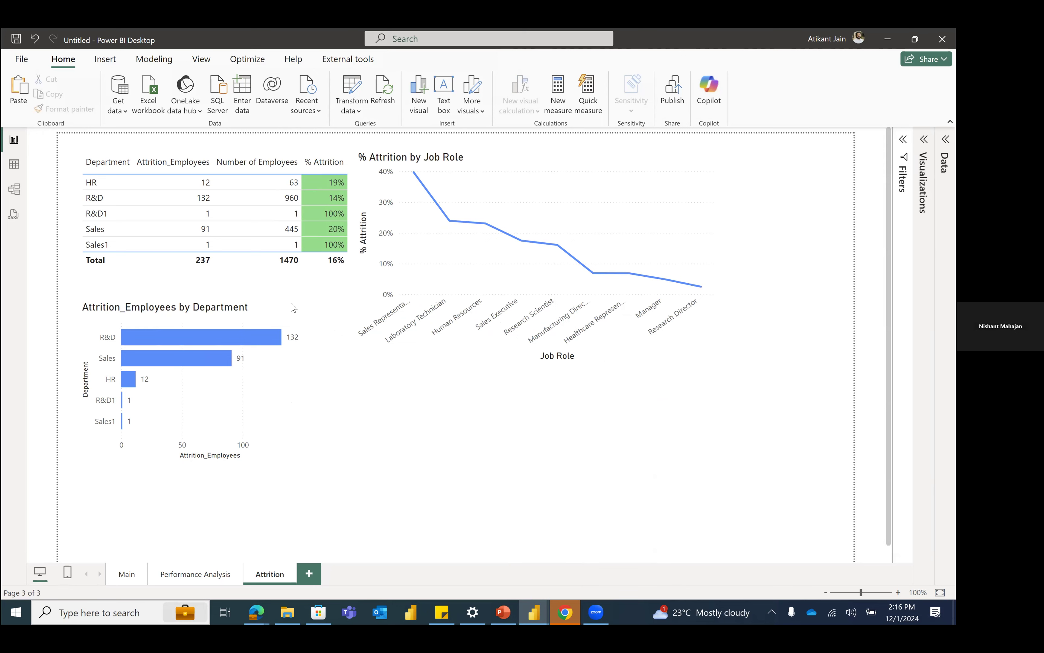
{"action": "mouse_move", "coordinate": [294, 307]}
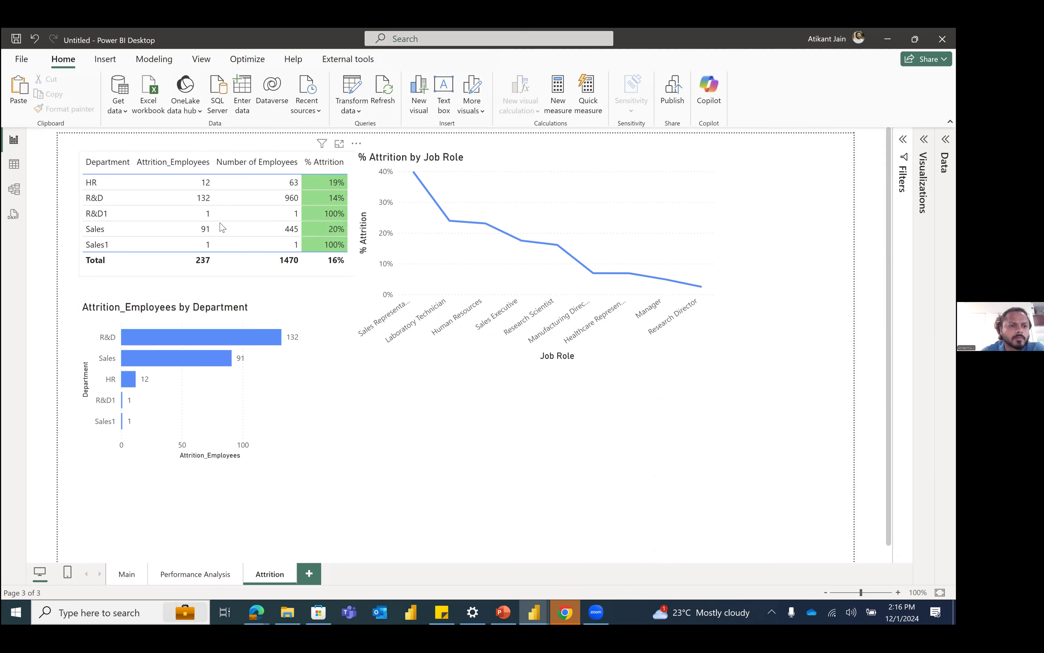
{"action": "left_click", "coordinate": [22, 162]}
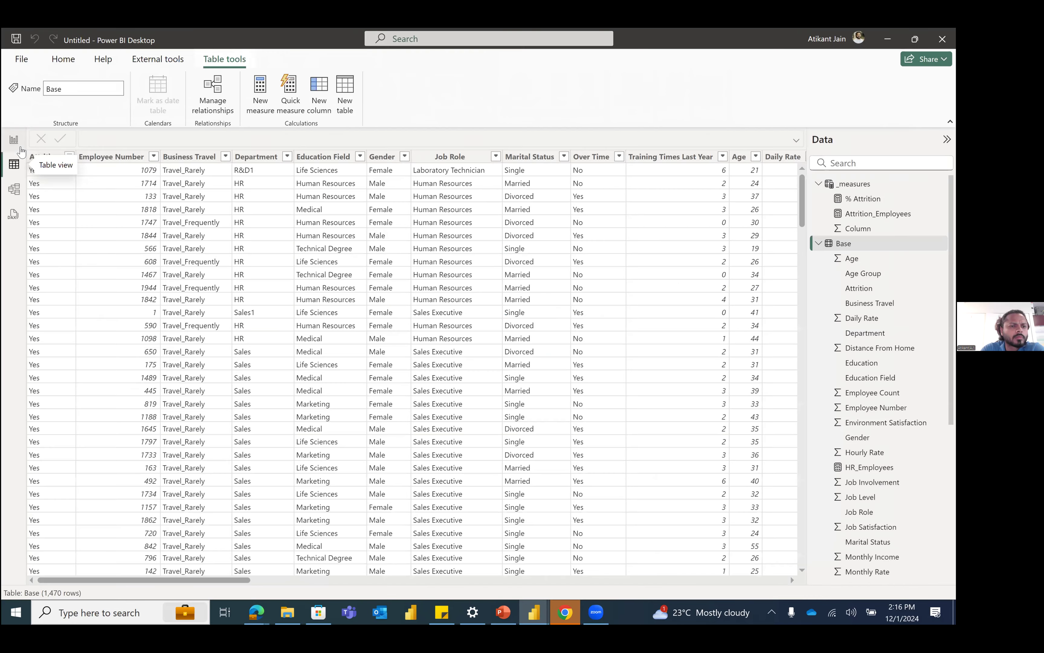
{"action": "left_click", "coordinate": [14, 139]}
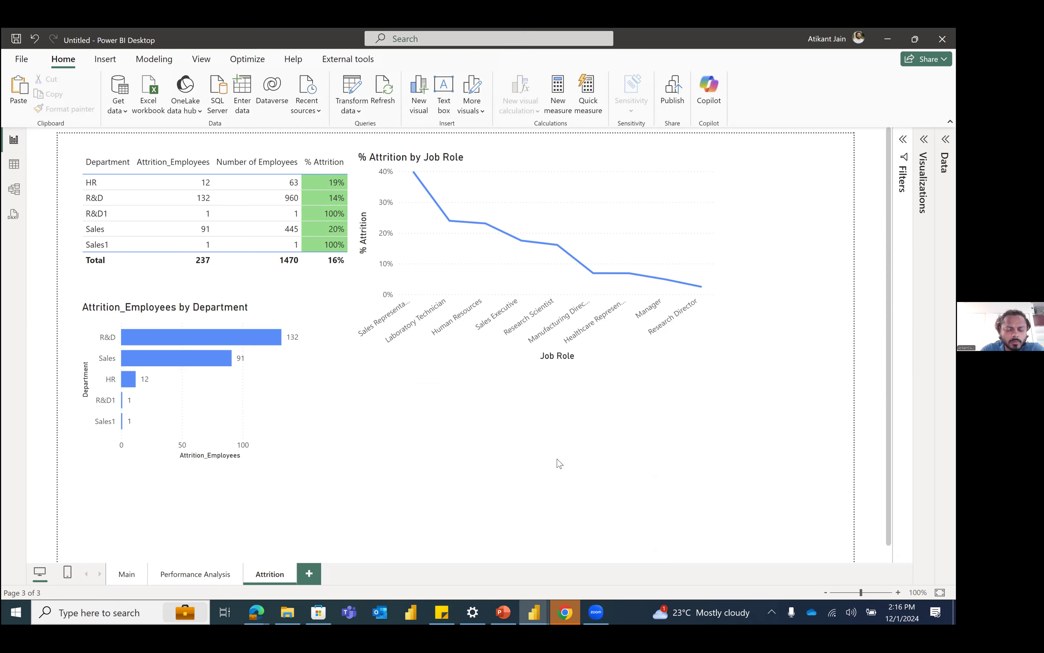
Step: Move the % Attrition by Job Role line chart away from the table and fit the report page to the window
{"action": "left_click_drag", "start_coordinate": [636, 357], "coordinate": [753, 352]}
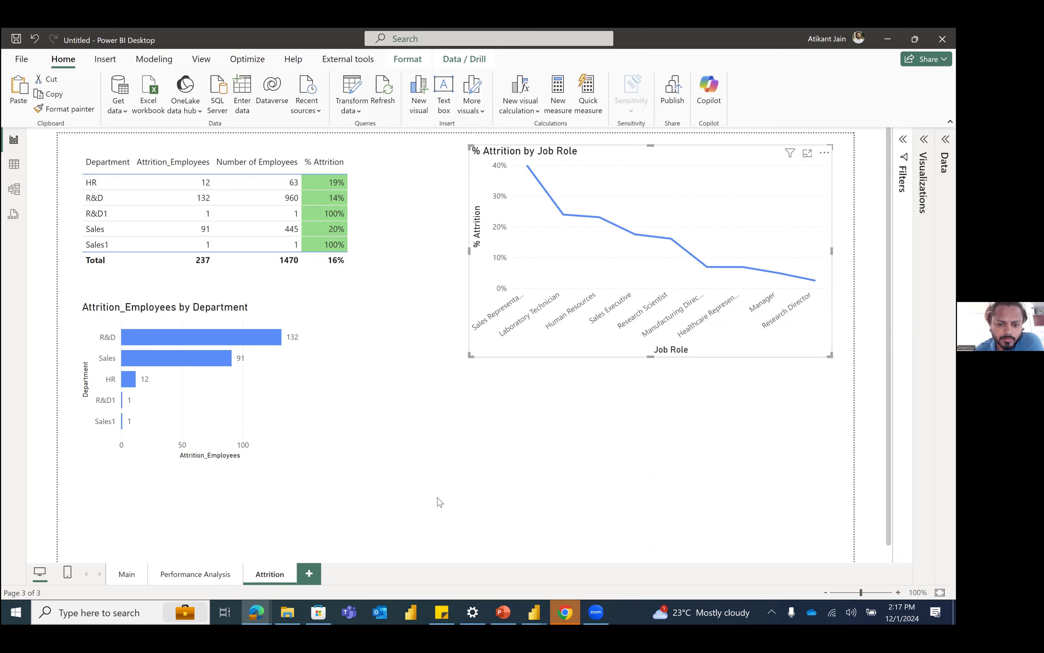
{"action": "left_click", "coordinate": [469, 447]}
{"action": "left_click", "coordinate": [940, 592]}
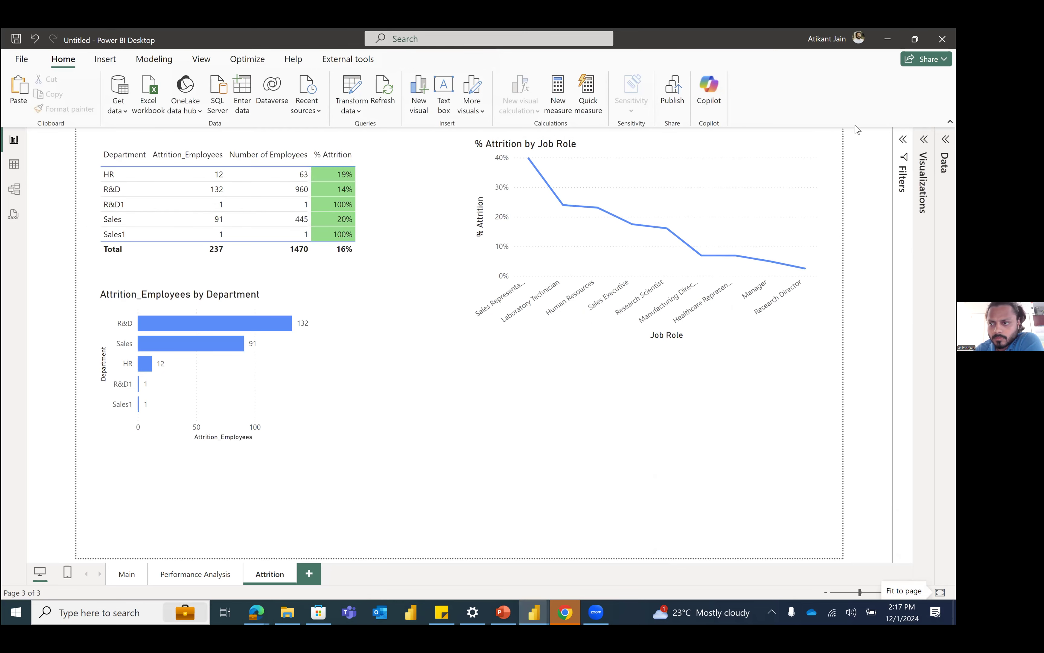
Step: Expand the Visualizations and Data panes and add an empty matrix visual to the Attrition page
{"action": "left_click", "coordinate": [903, 140]}
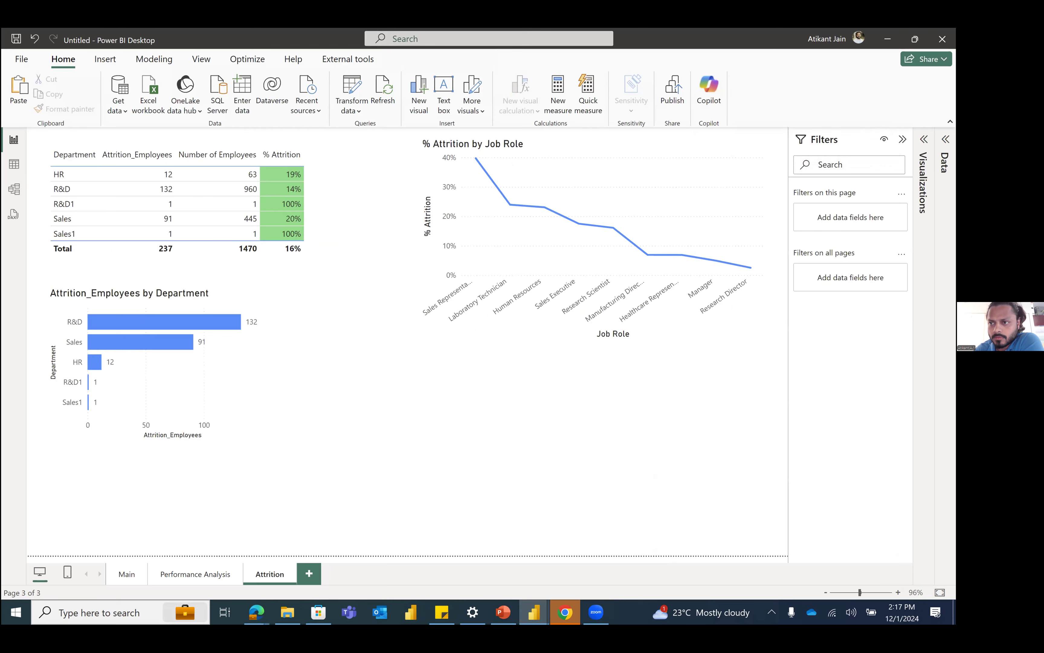
{"action": "left_click", "coordinate": [924, 140]}
{"action": "left_click", "coordinate": [946, 139]}
{"action": "left_click", "coordinate": [576, 139]}
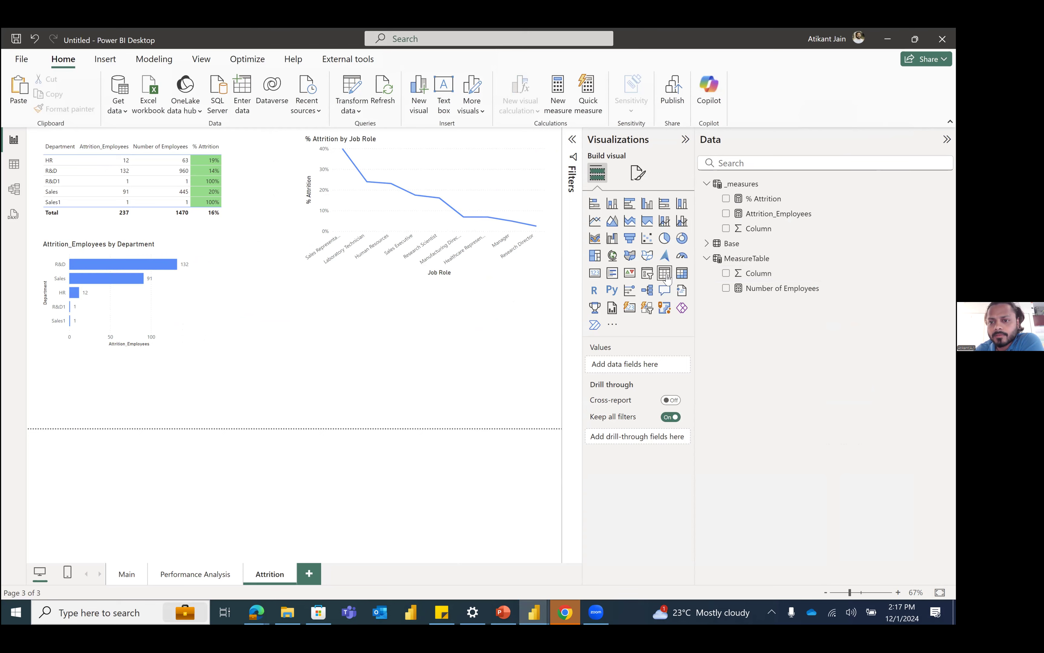
{"action": "left_click", "coordinate": [682, 273]}
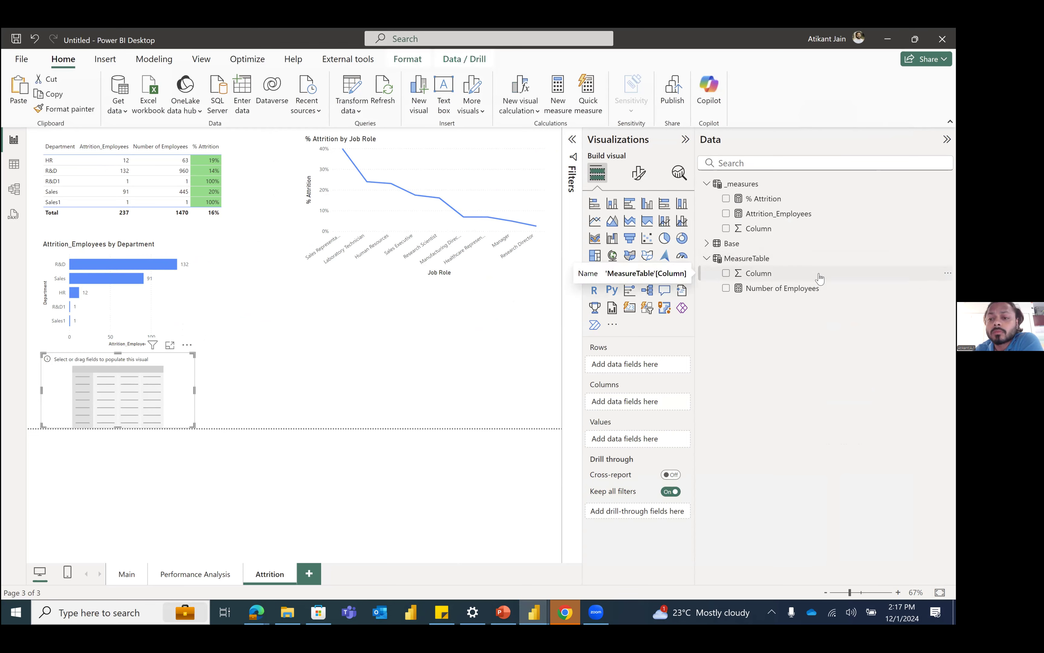
Step: Populate the new matrix with Department in the columns and Age in the rows
{"action": "left_click", "coordinate": [754, 159]}
{"action": "type", "text": "age"}
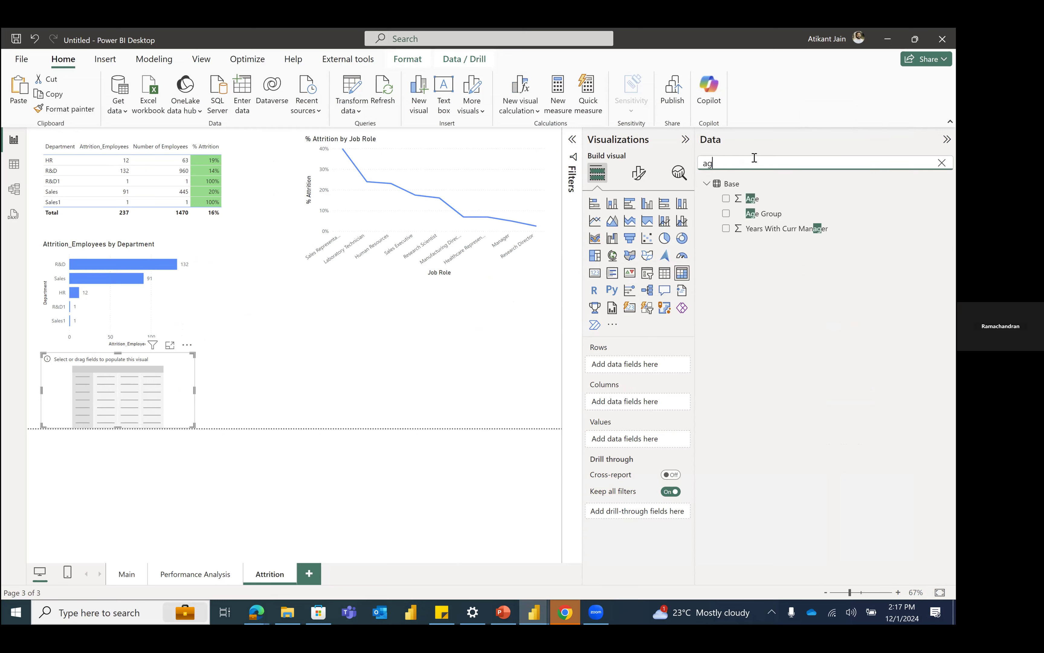
{"action": "left_click", "coordinate": [726, 200]}
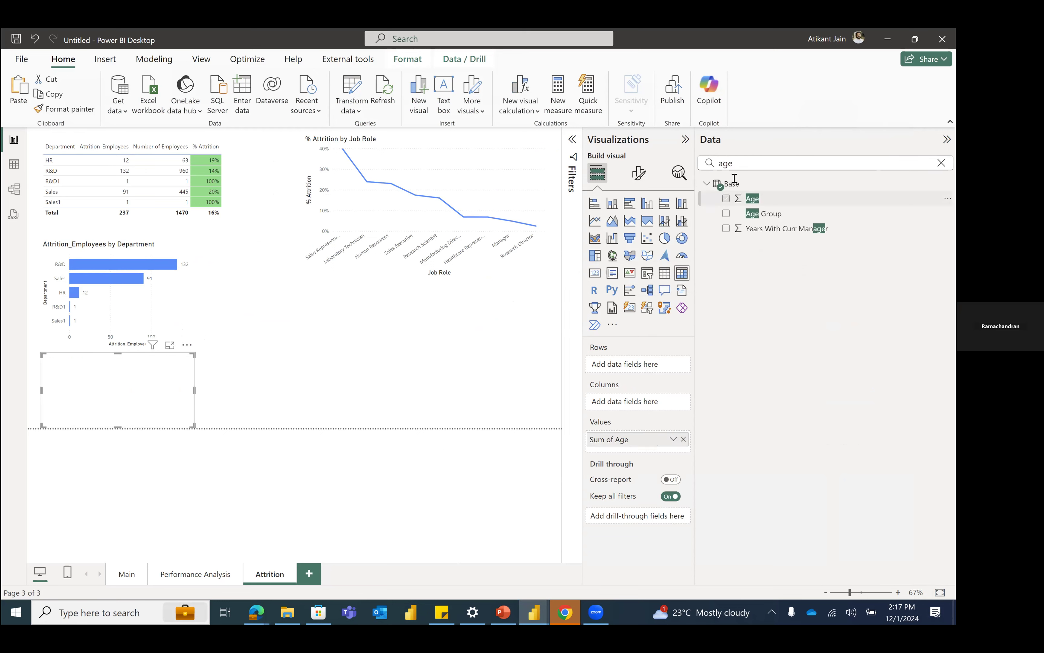
{"action": "double_click", "coordinate": [734, 177]}
{"action": "type", "text": "dep"}
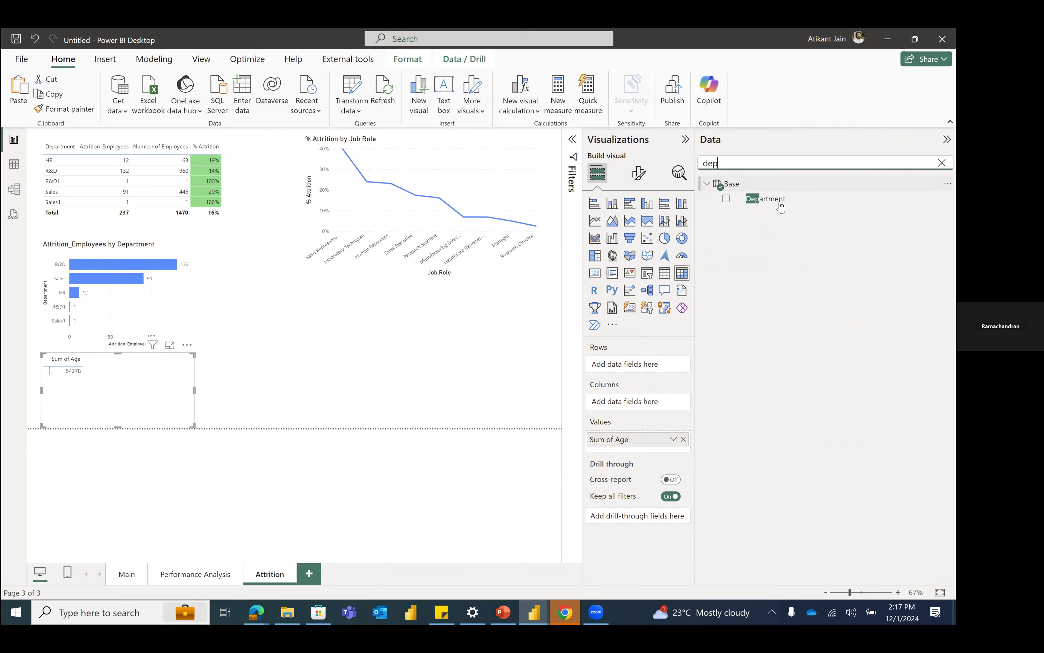
{"action": "left_click_drag", "start_coordinate": [781, 207], "coordinate": [673, 402]}
{"action": "left_click_drag", "start_coordinate": [655, 449], "coordinate": [661, 369]}
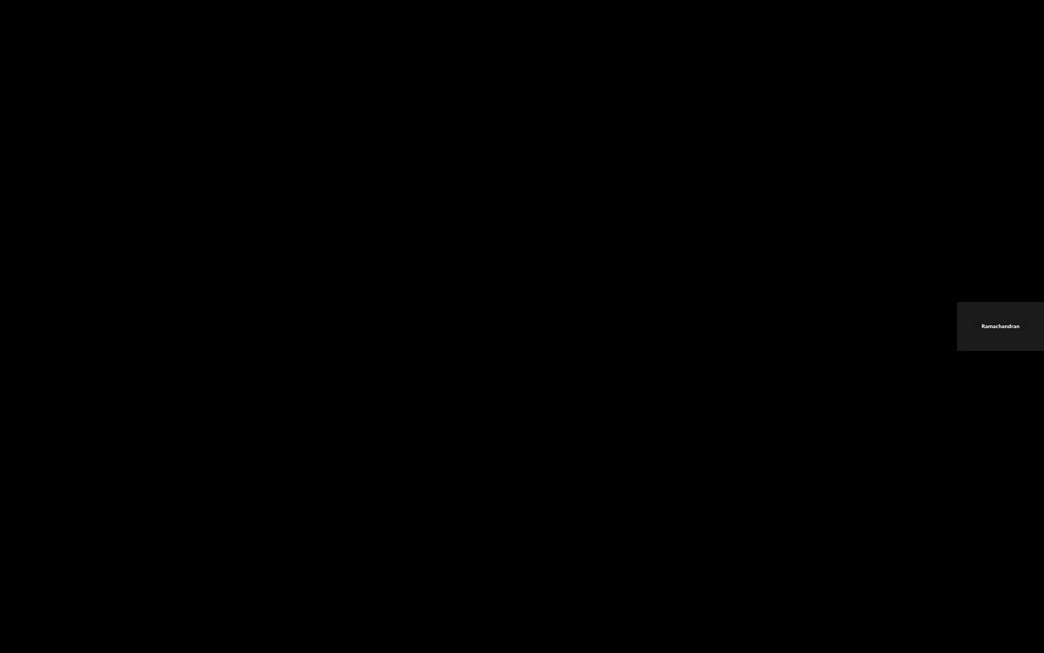
Step: Add Employee Count to the Department table and reduce the table's height to fit its rows
{"action": "key", "text": "alt+Tab"}
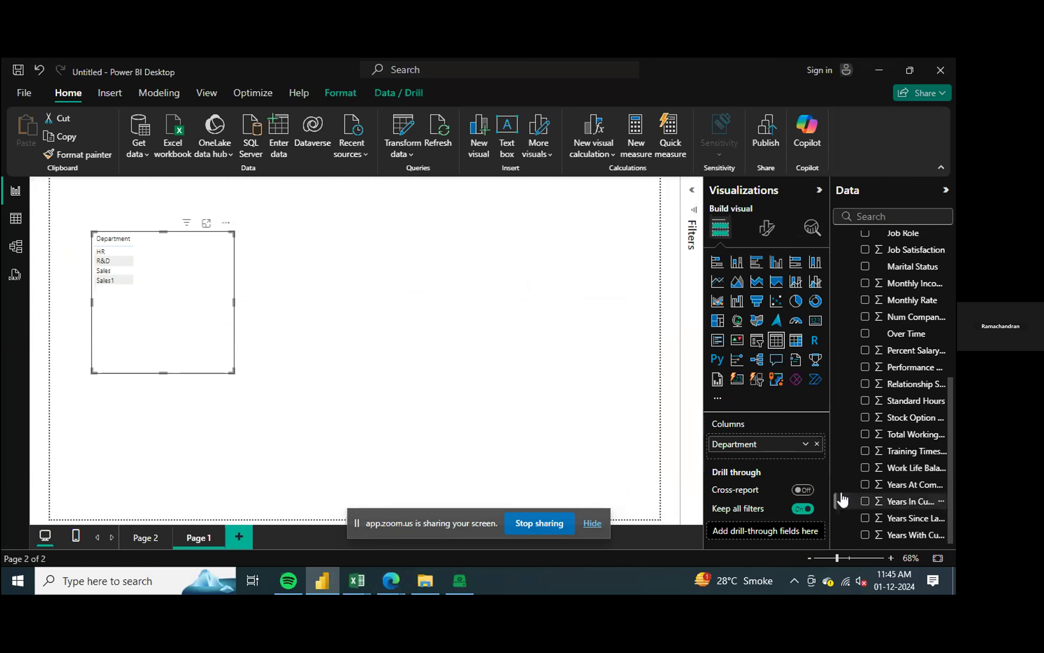
{"action": "left_click", "coordinate": [767, 229]}
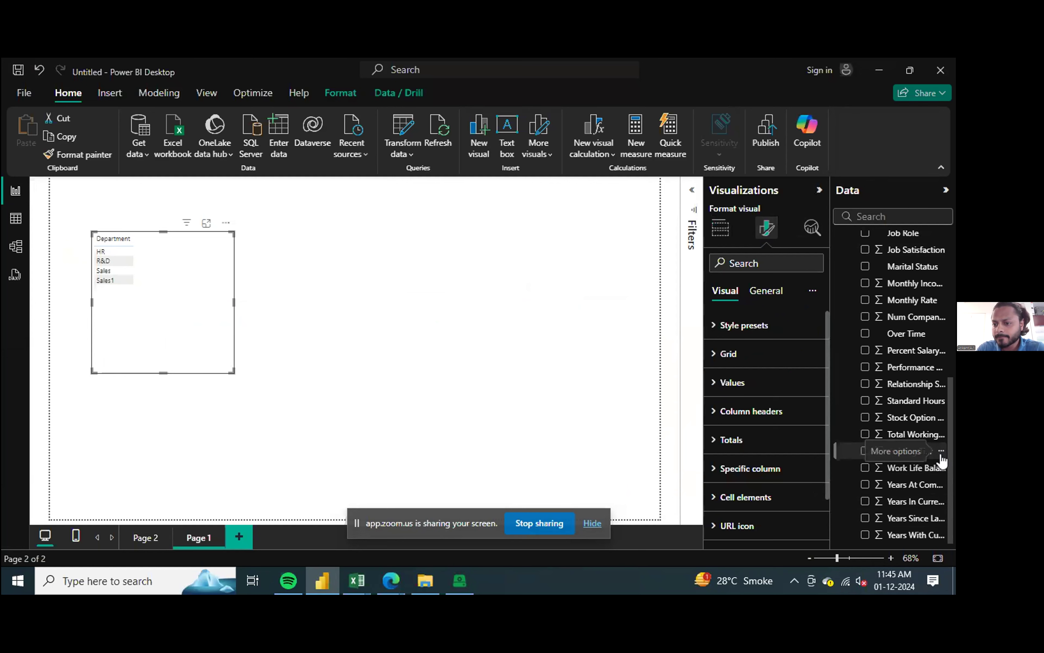
{"action": "left_click", "coordinate": [912, 217]}
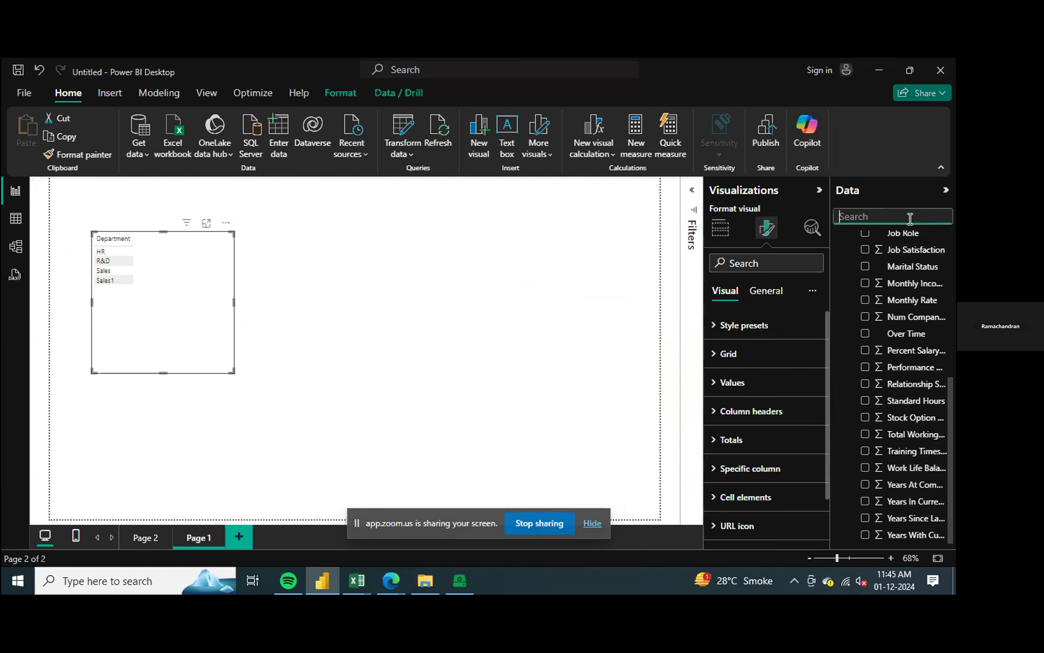
{"action": "type", "text": "s"}
{"action": "key", "text": "BackSpace"}
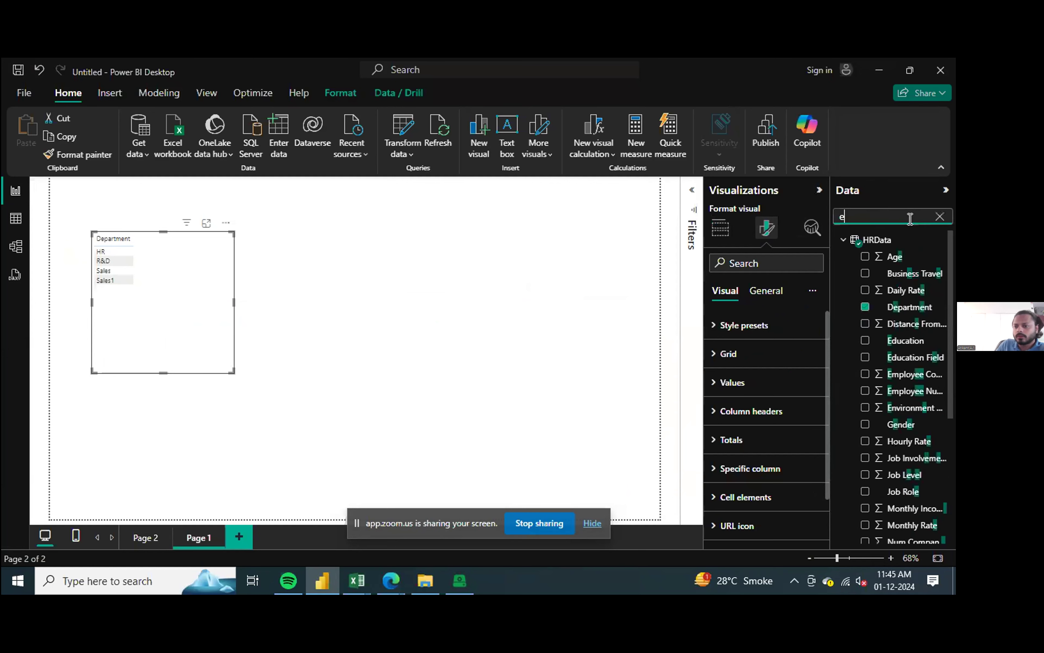
{"action": "type", "text": "emplo"}
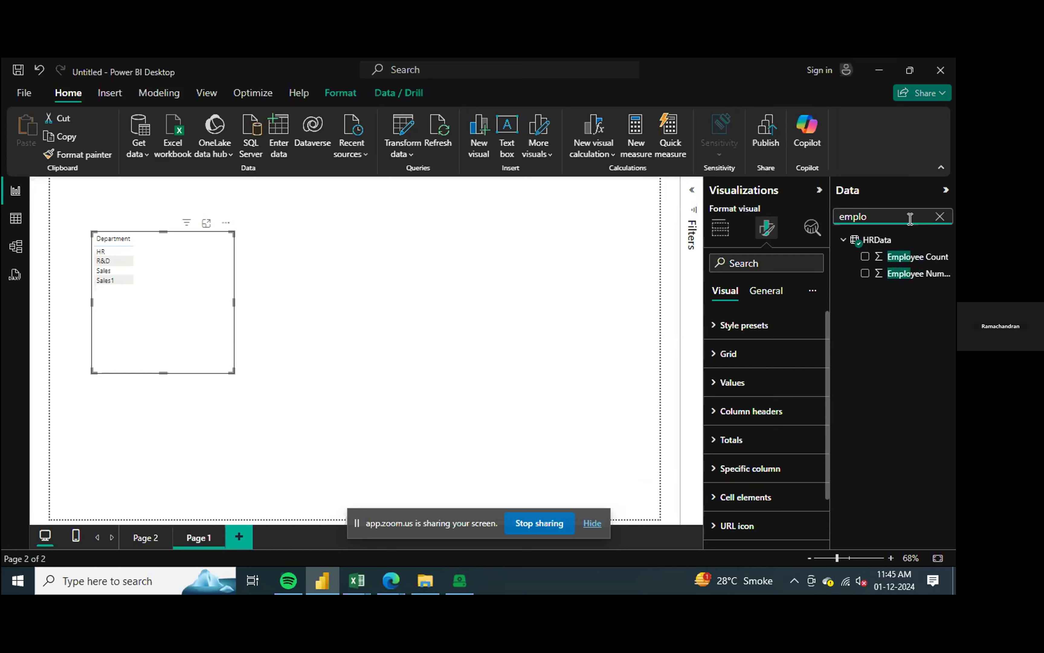
{"action": "left_click", "coordinate": [924, 259]}
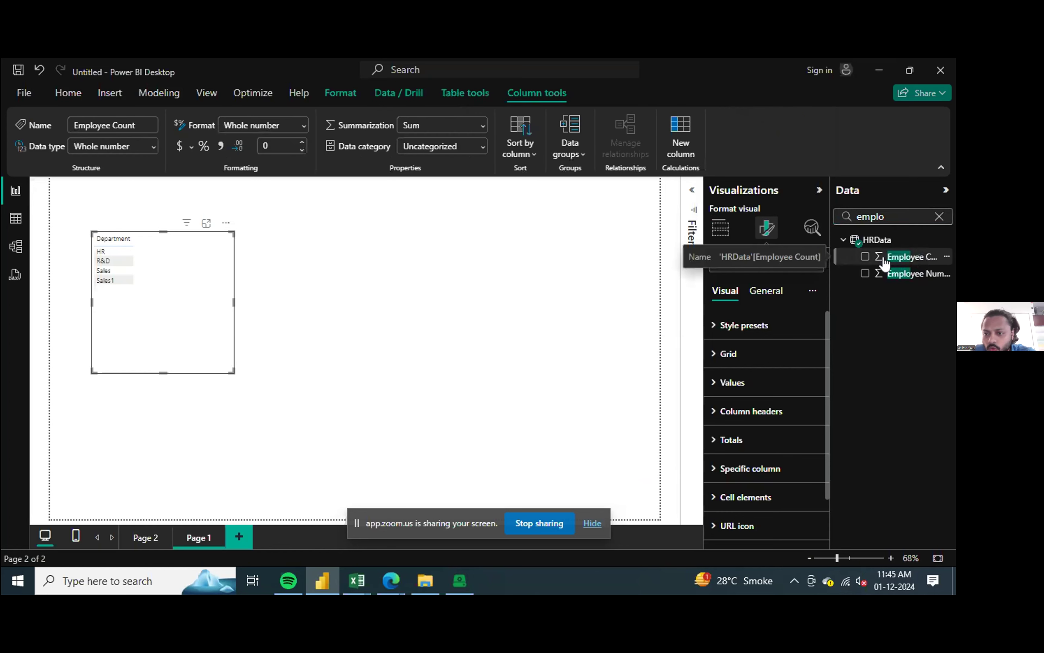
{"action": "left_click", "coordinate": [865, 257]}
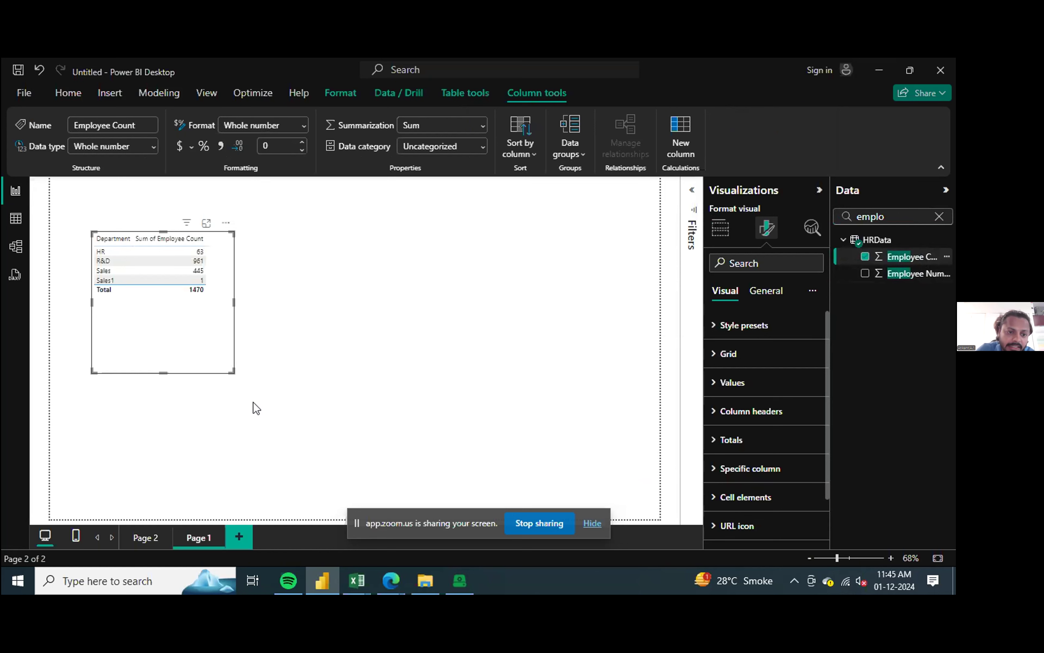
{"action": "left_click_drag", "start_coordinate": [159, 373], "coordinate": [162, 308]}
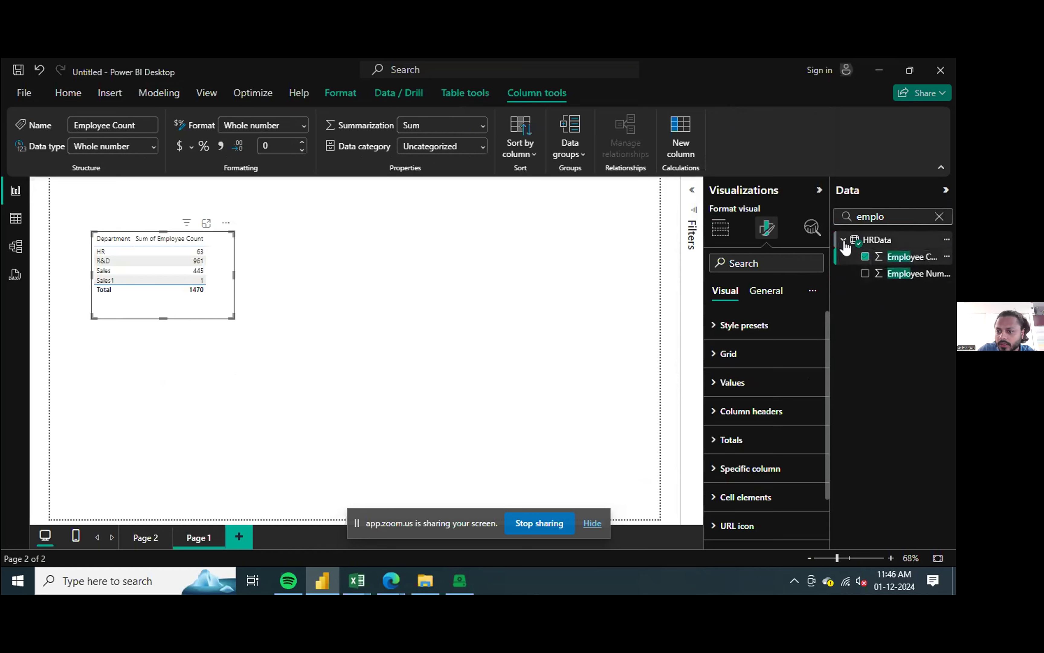
Step: Create a new measure in the HRData table
{"action": "left_click", "coordinate": [940, 216]}
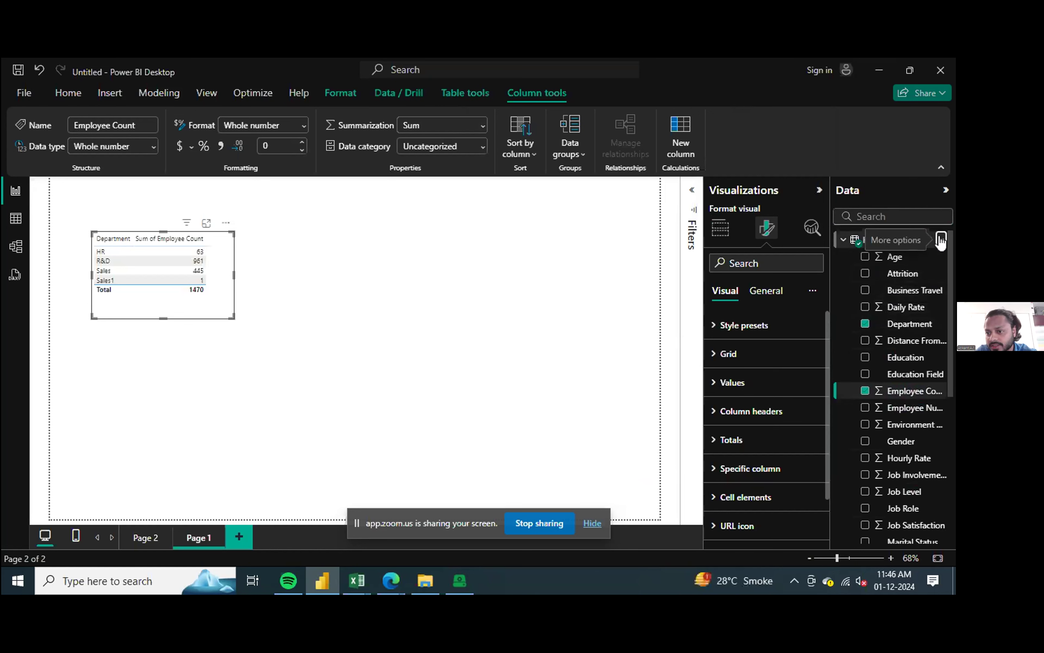
{"action": "left_click", "coordinate": [941, 240]}
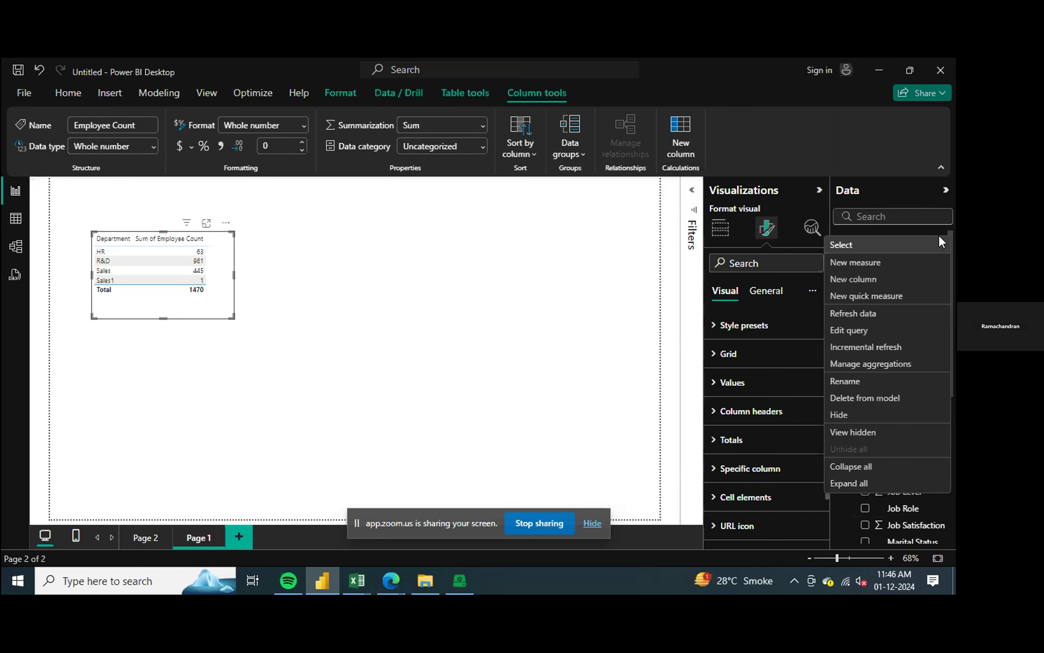
{"action": "left_click", "coordinate": [868, 262]}
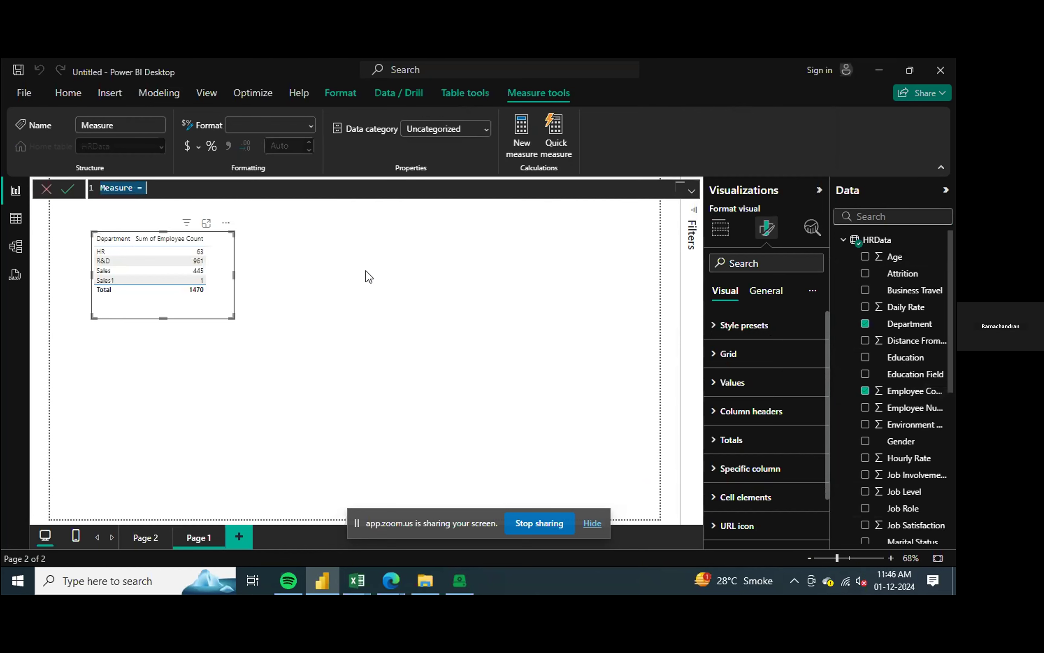
{"action": "key", "text": "Right"}
{"action": "type", "text": "calculate"}
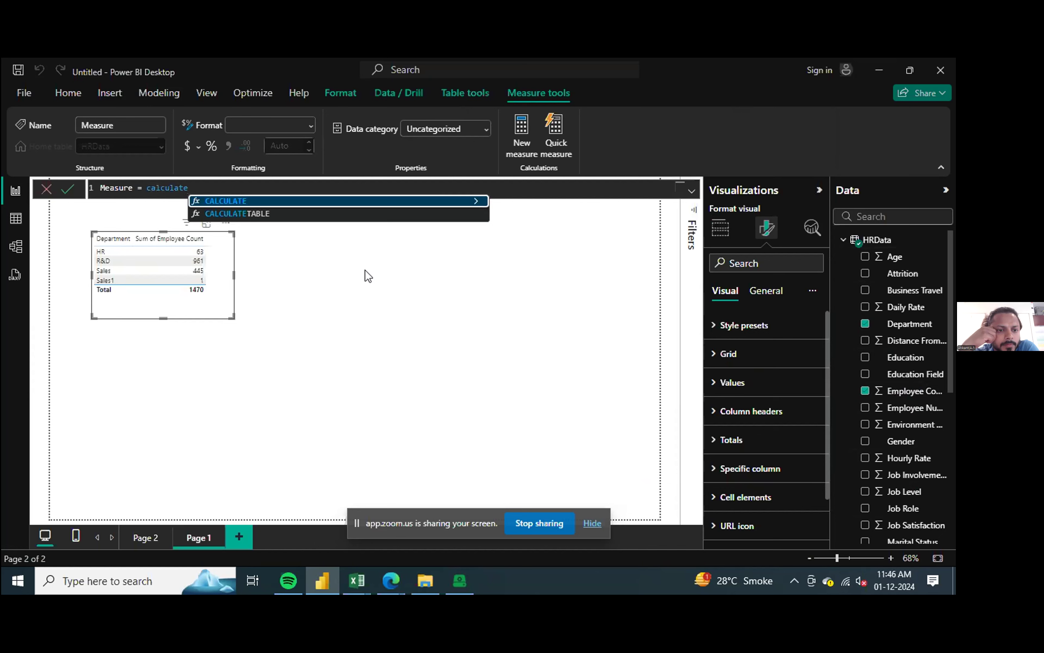
{"action": "key", "text": "BackSpace"}
{"action": "key", "text": "BackSpace"}
{"action": "key", "text": "BackSpace"}
{"action": "key", "text": "BackSpace"}
{"action": "key", "text": "BackSpace"}
{"action": "key", "text": "BackSpace"}
{"action": "key", "text": "BackSpace"}
{"action": "key", "text": "BackSpace"}
{"action": "key", "text": "BackSpace"}
{"action": "key", "text": "BackSpace"}
{"action": "key", "text": "BackSpace"}
{"action": "key", "text": "BackSpace"}
{"action": "key", "text": "BackSpace"}
{"action": "key", "text": "BackSpace"}
{"action": "key", "text": "BackSpace"}
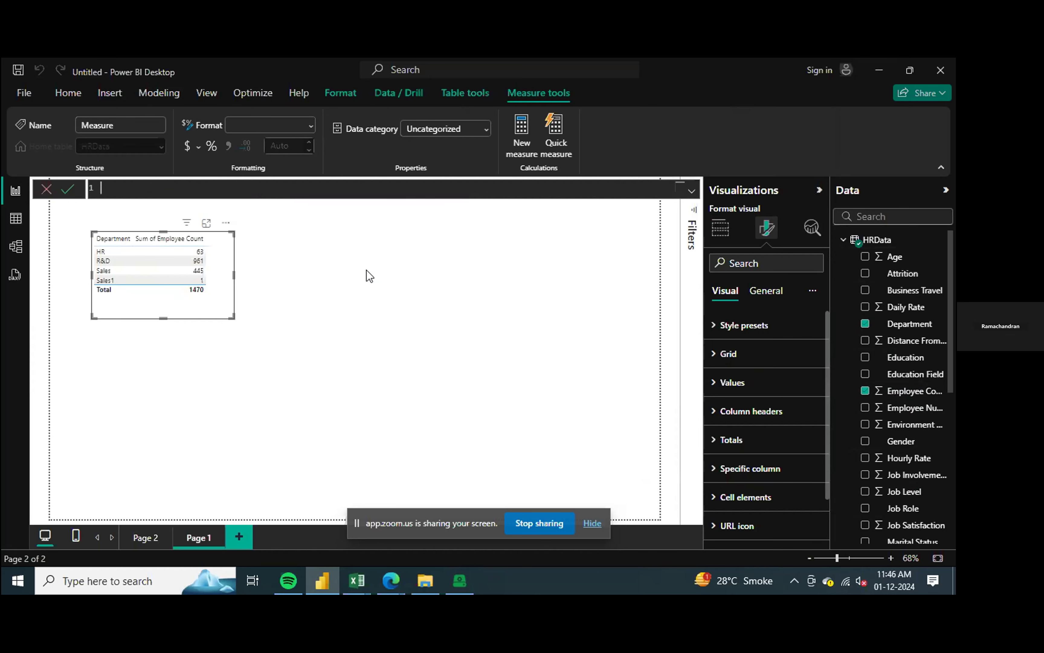
Step: Name the new measure Attrition of employees and begin its formula with the CALCULATE function
{"action": "type", "text": "Attrit"}
{"action": "type", "text": "calculate"}
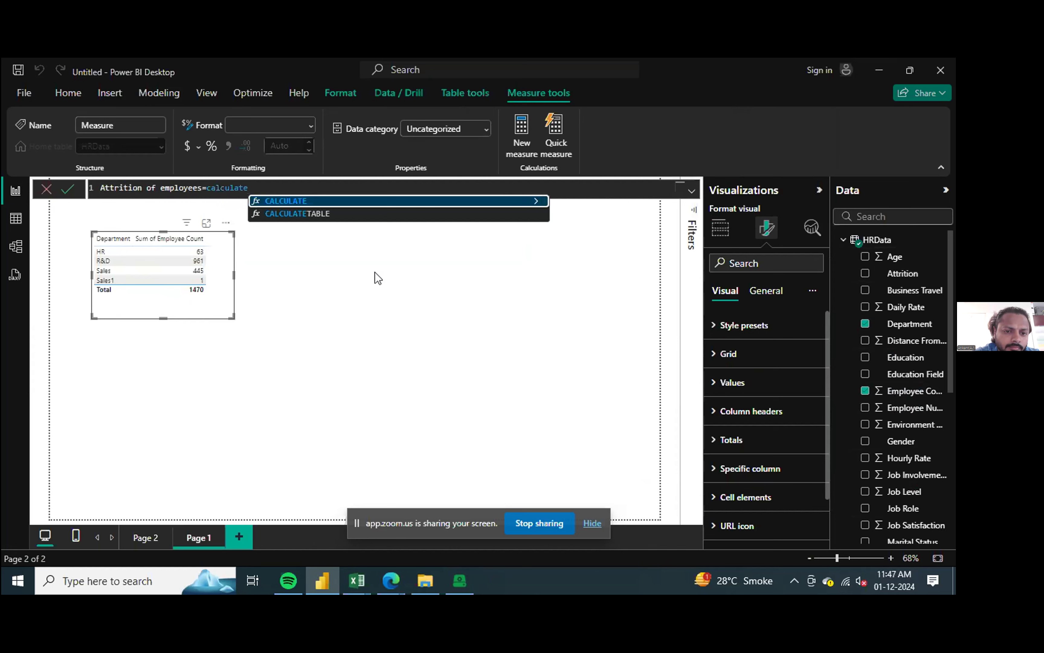
{"action": "type", "text": "("}
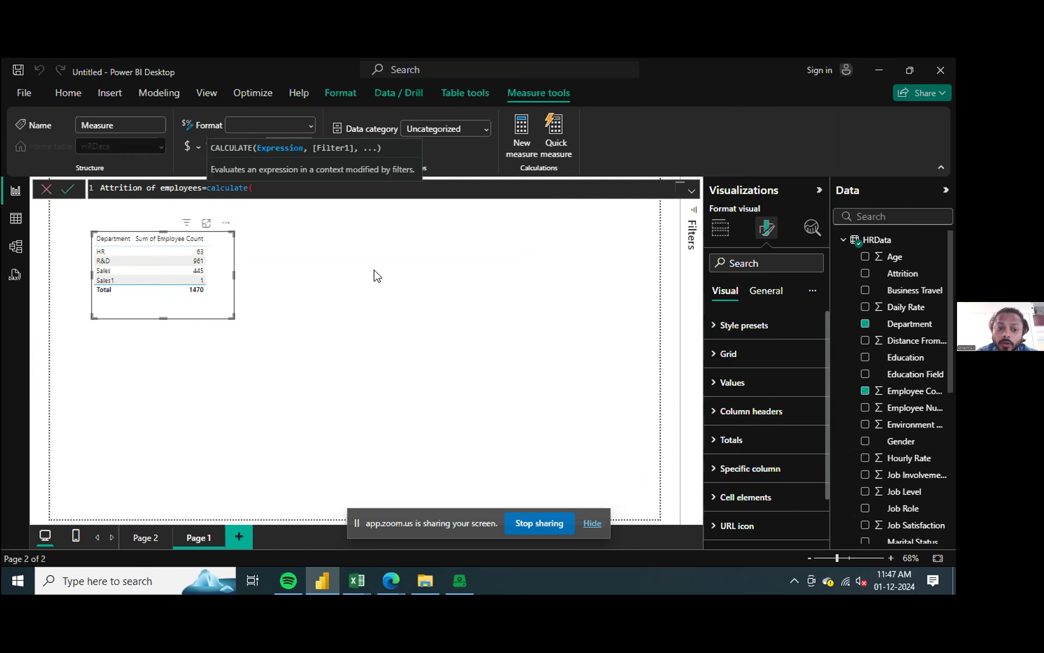
Step: Enter SUM(HRData[Employee Count]) as the expression inside CALCULATE
{"action": "type", "text": "sum of"}
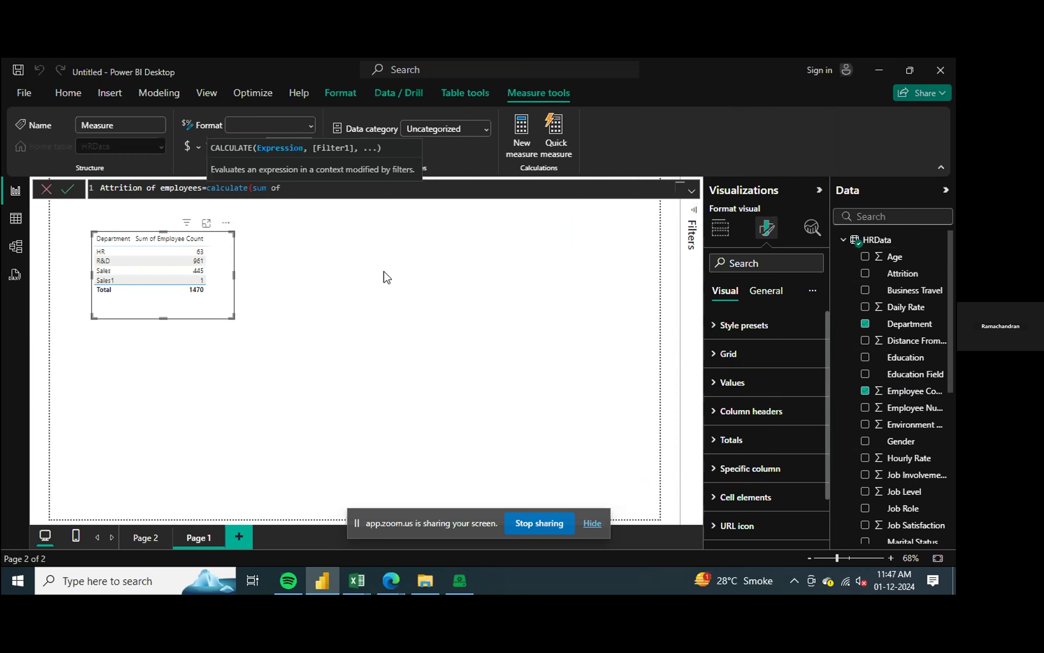
{"action": "key", "text": "BackSpace"}
{"action": "key", "text": "BackSpace"}
{"action": "key", "text": "BackSpace"}
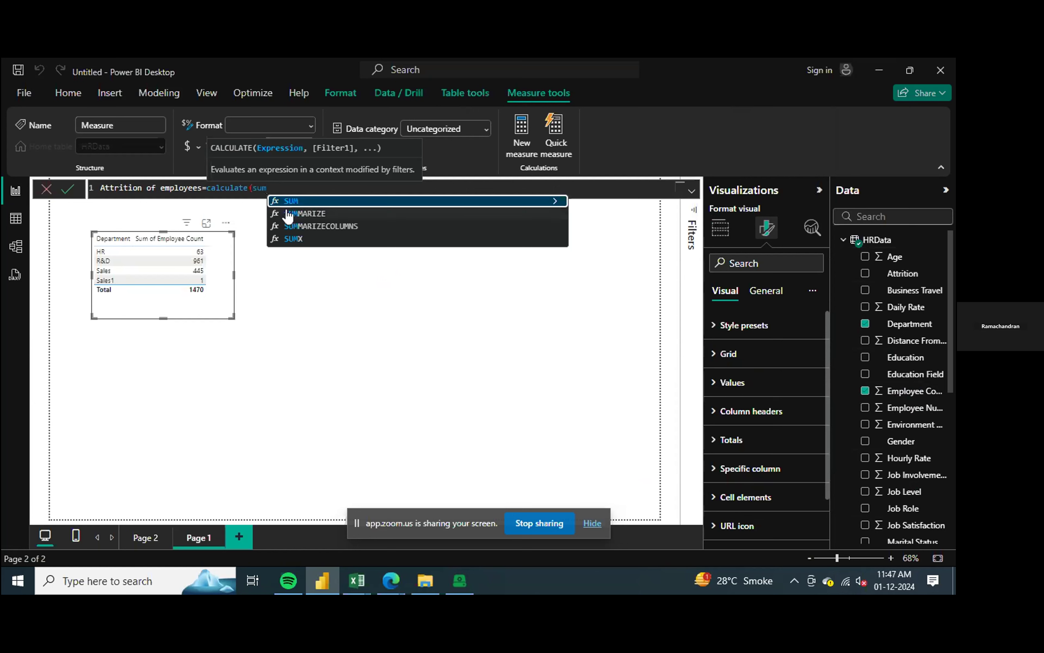
{"action": "left_click", "coordinate": [296, 203]}
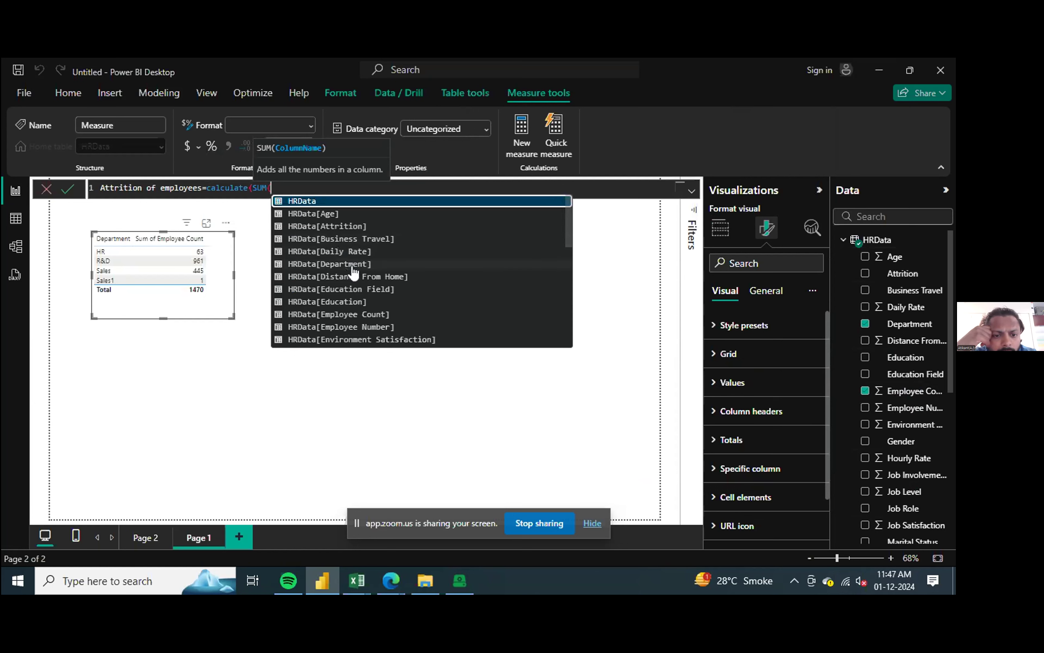
{"action": "type", "text": "e"}
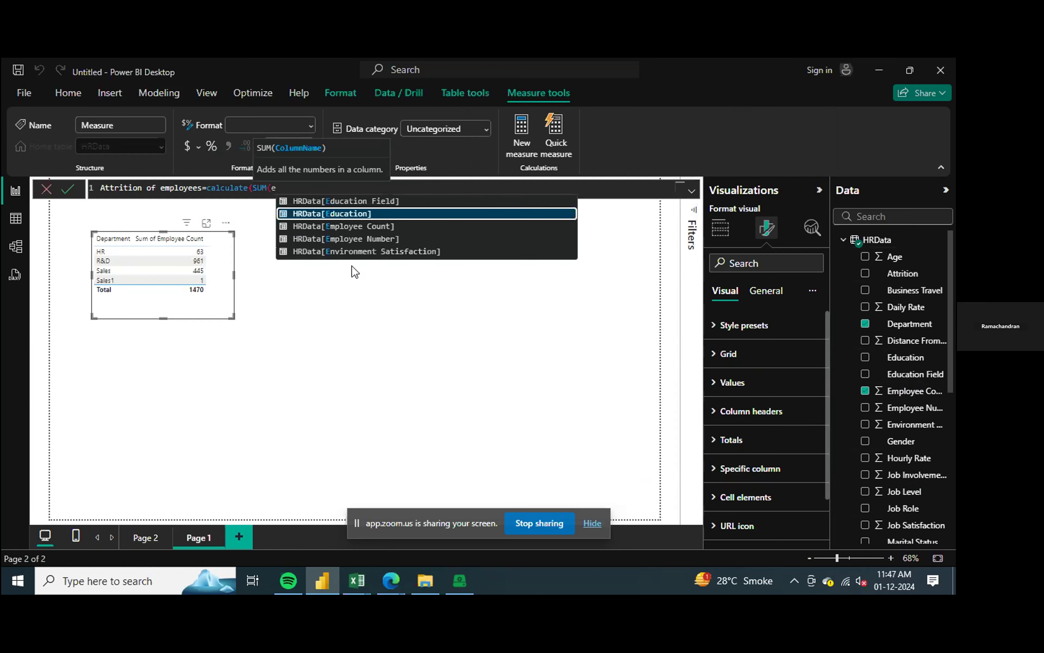
{"action": "type", "text": "mploy"}
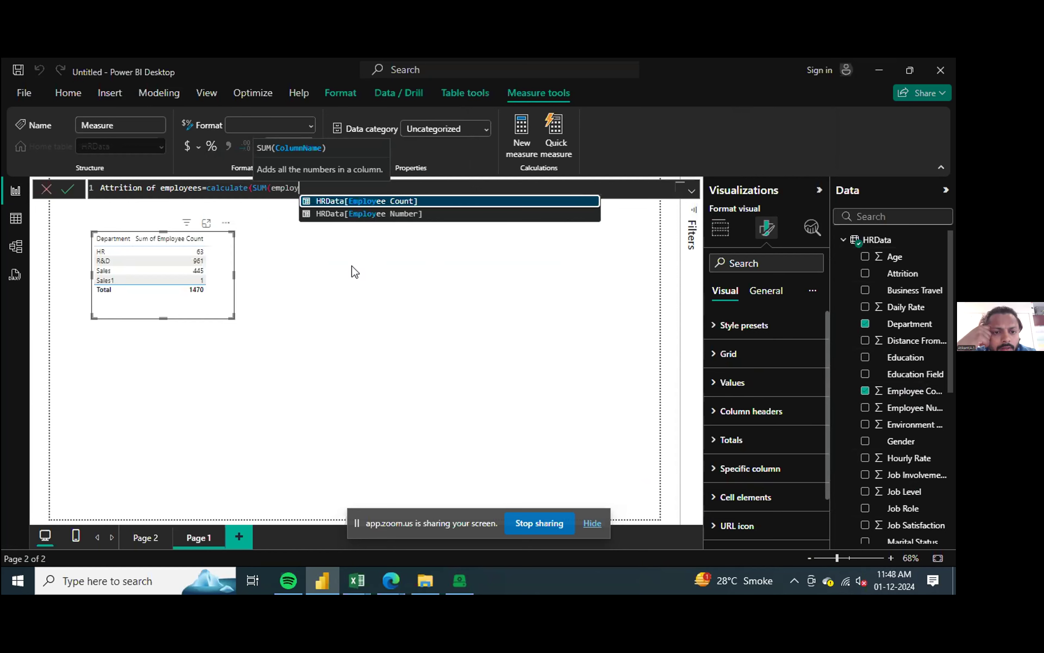
{"action": "left_click", "coordinate": [397, 201]}
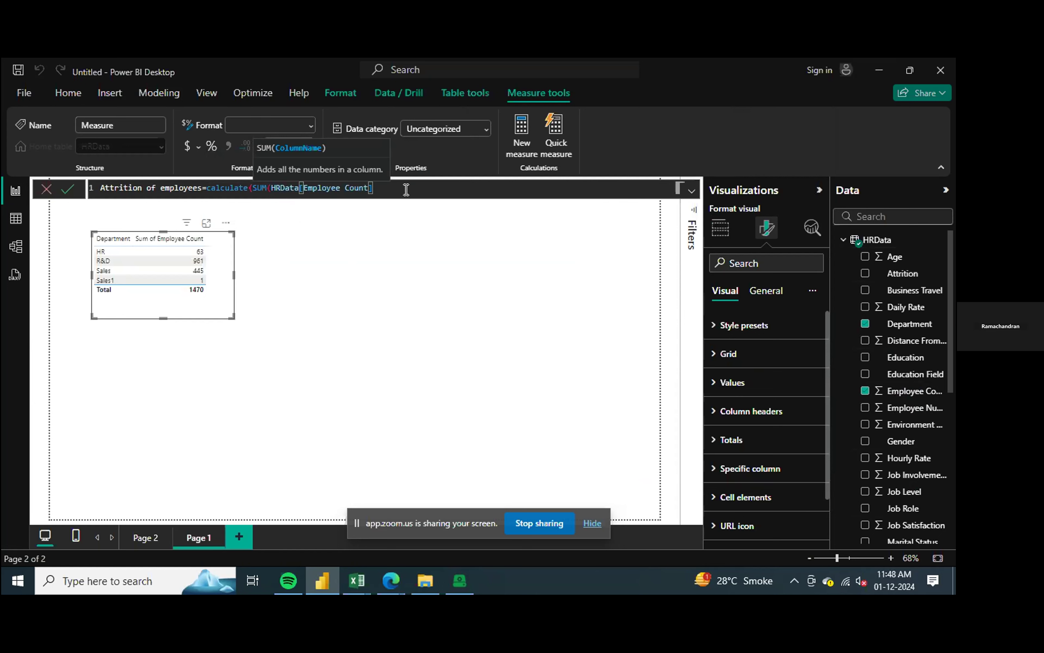
{"action": "type", "text": ")"}
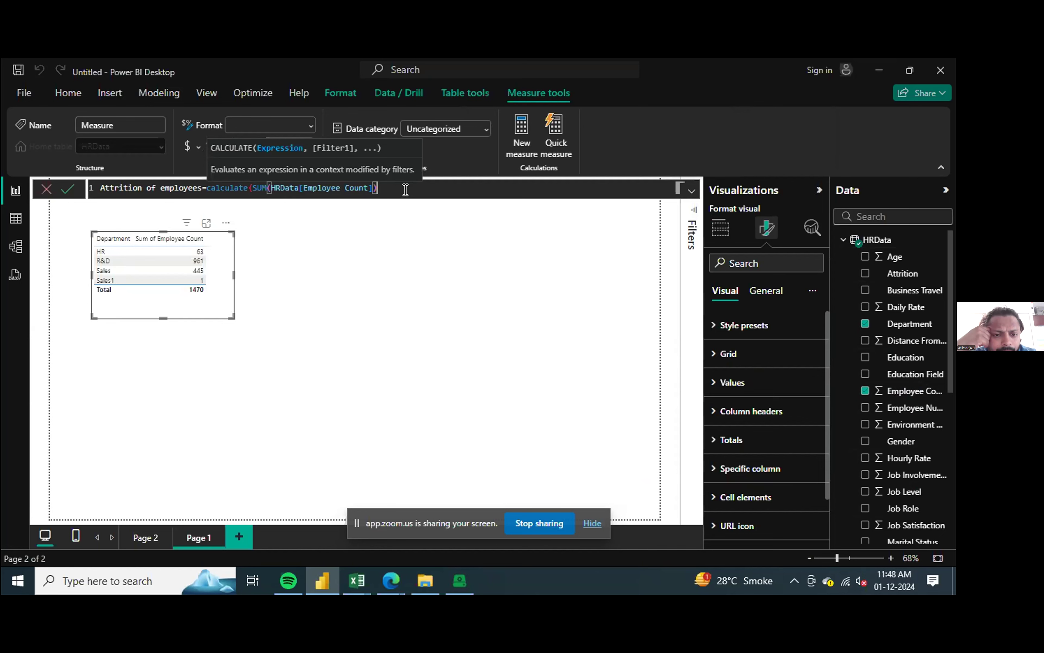
{"action": "type", "text": ","}
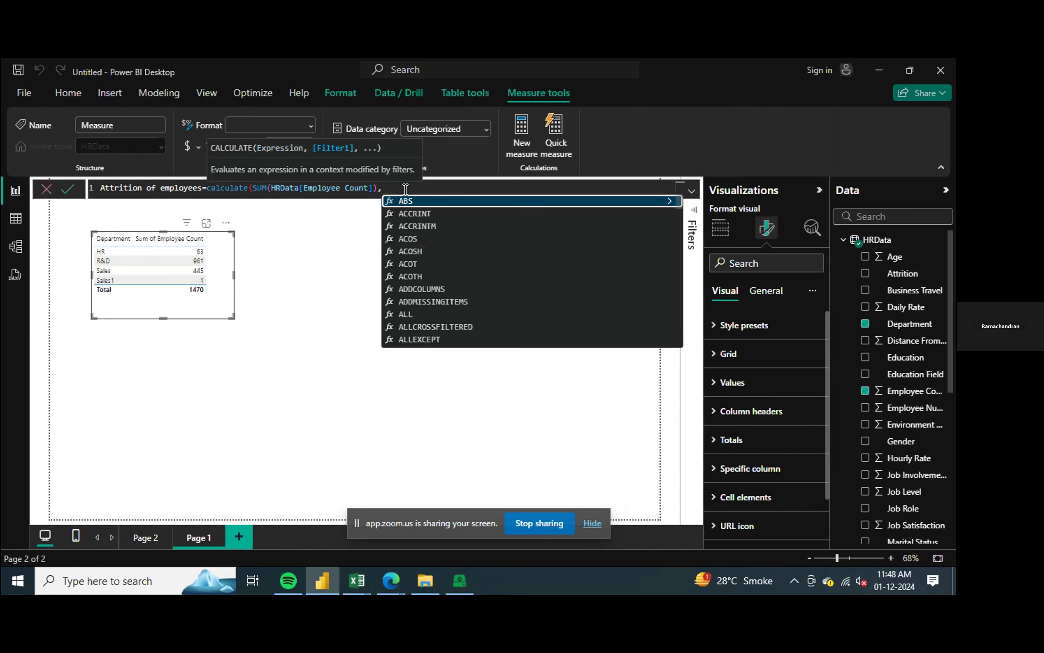
{"action": "type", "text": "f"}
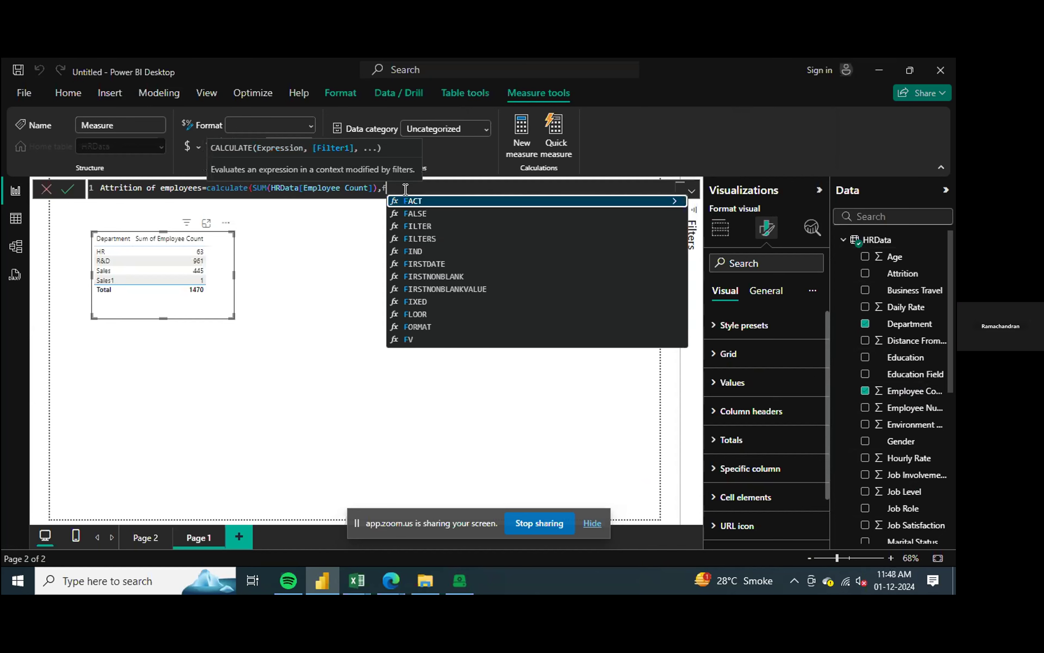
{"action": "type", "text": "ilte"}
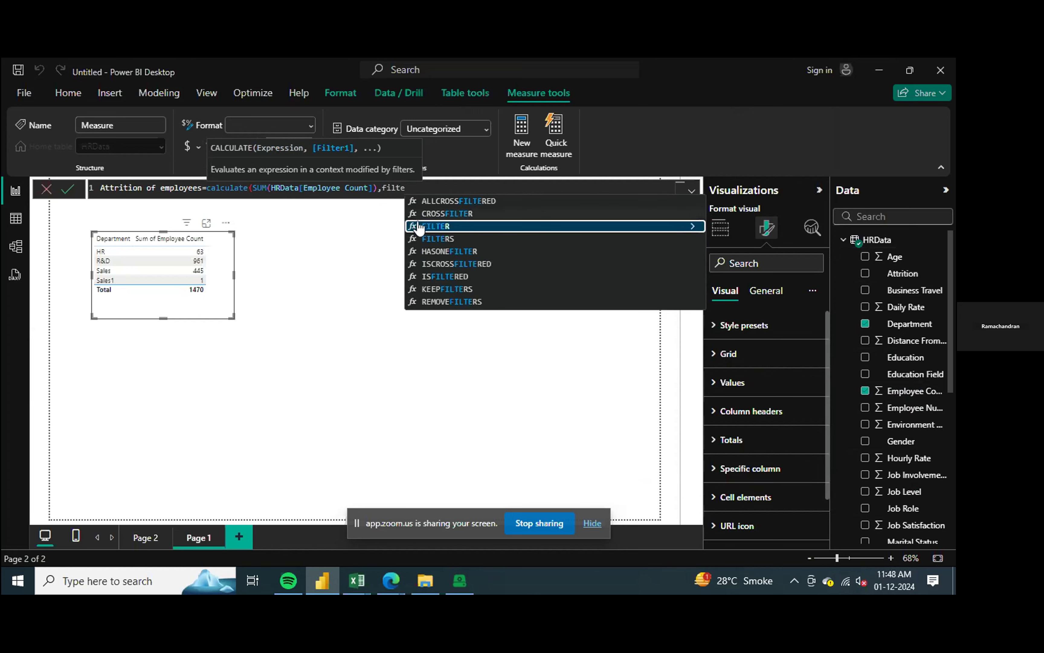
Step: Add a FILTER function as the filter argument of CALCULATE
{"action": "left_click", "coordinate": [443, 226]}
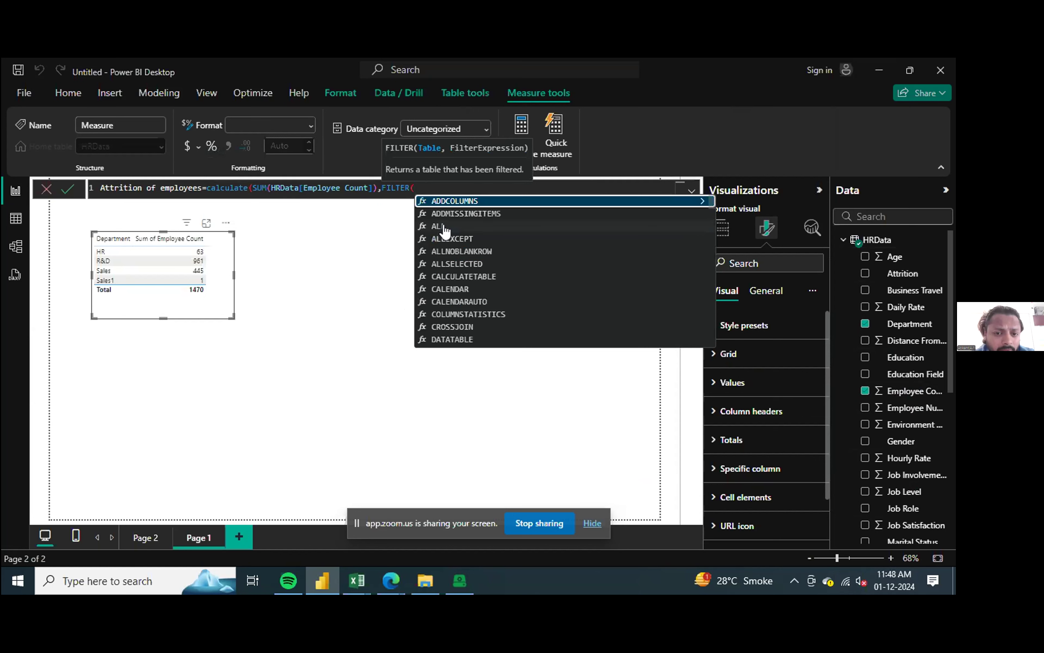
{"action": "type", "text": "at"}
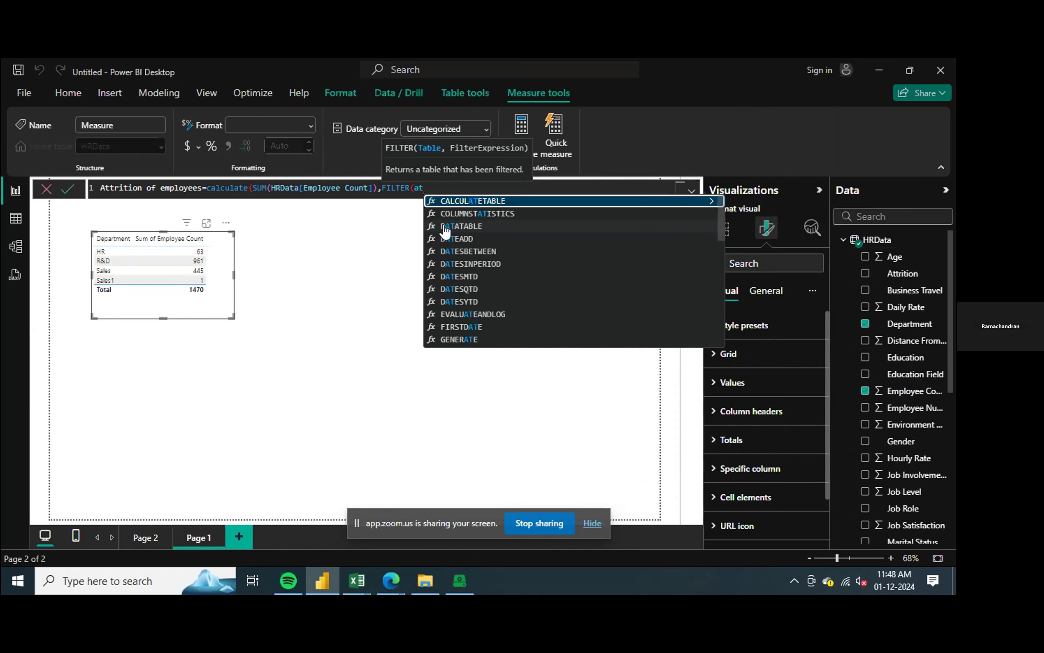
{"action": "type", "text": "tr"}
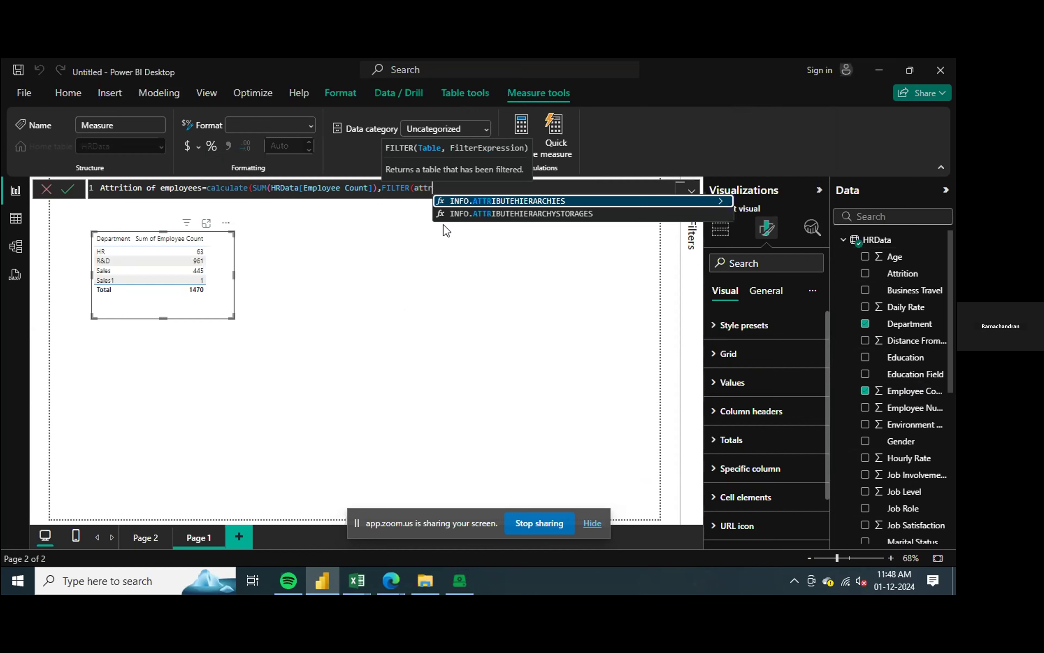
{"action": "key", "text": "BackSpace"}
{"action": "key", "text": "BackSpace"}
{"action": "key", "text": "BackSpace"}
{"action": "key", "text": "BackSpace"}
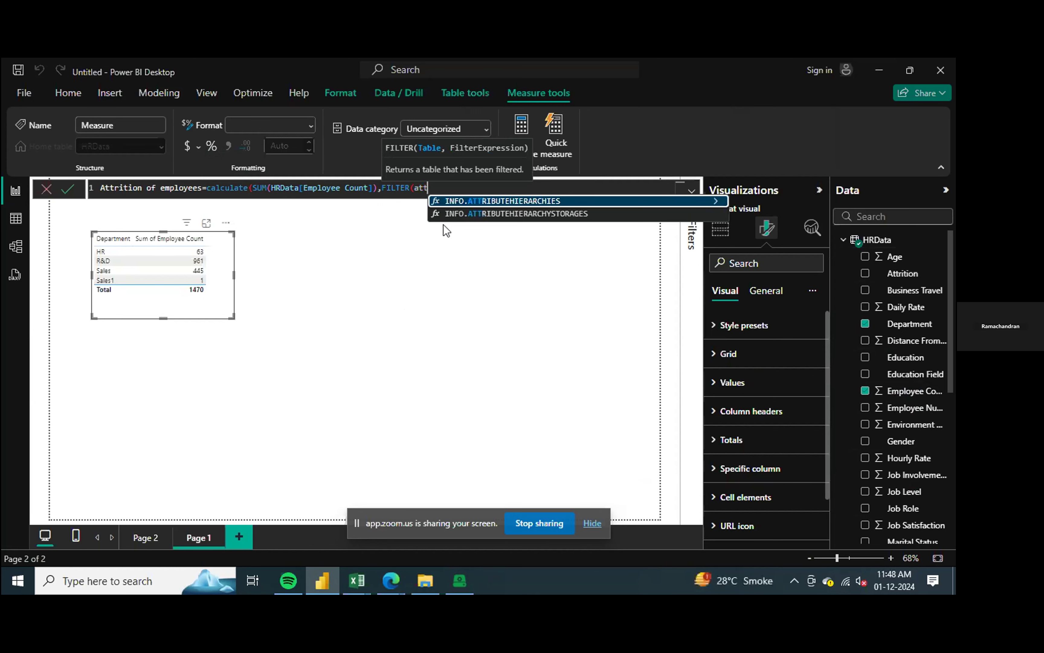
{"action": "type", "text": "a"}
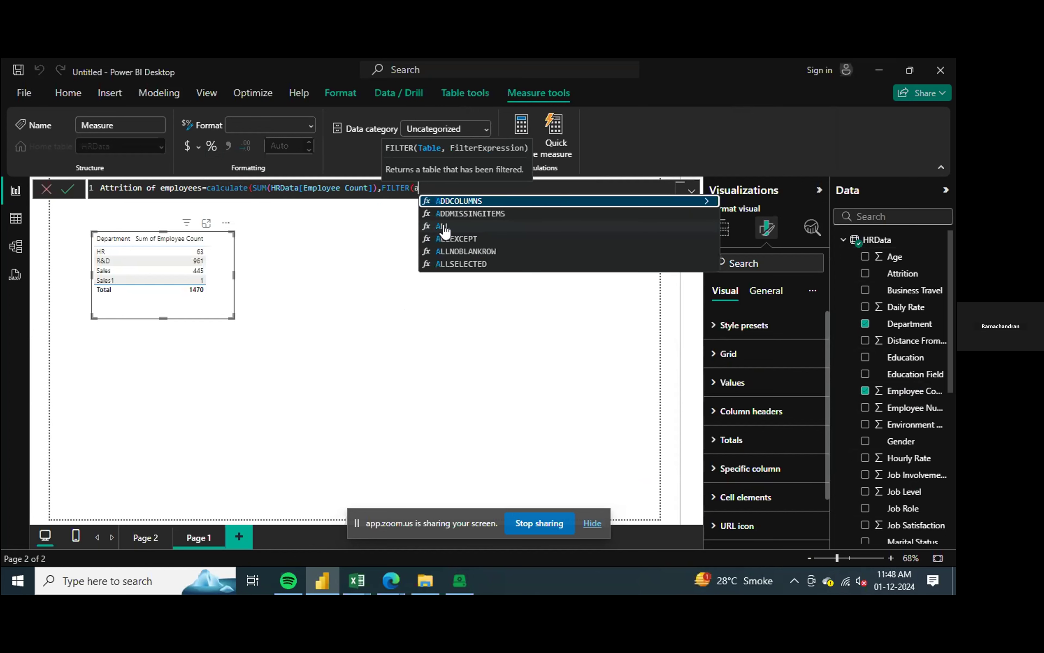
{"action": "key", "text": "BackSpace"}
Step: Complete the filter on the HRData table with HRData[Attrition]="yes", close the formula and commit the measure
{"action": "type", "text": "hrda"}
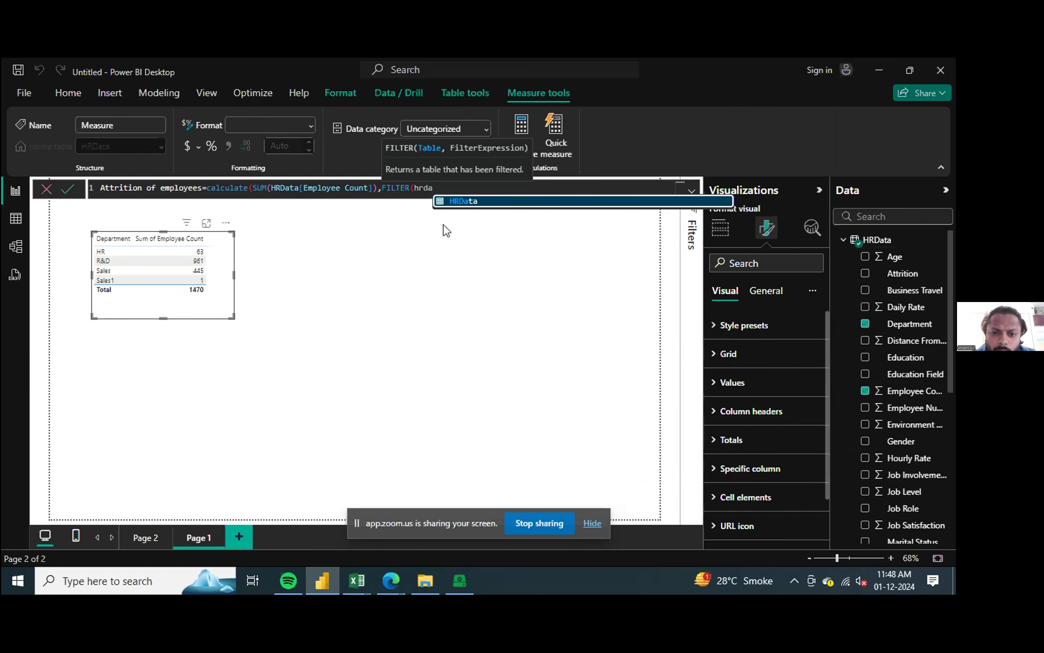
{"action": "key", "text": "Tab"}
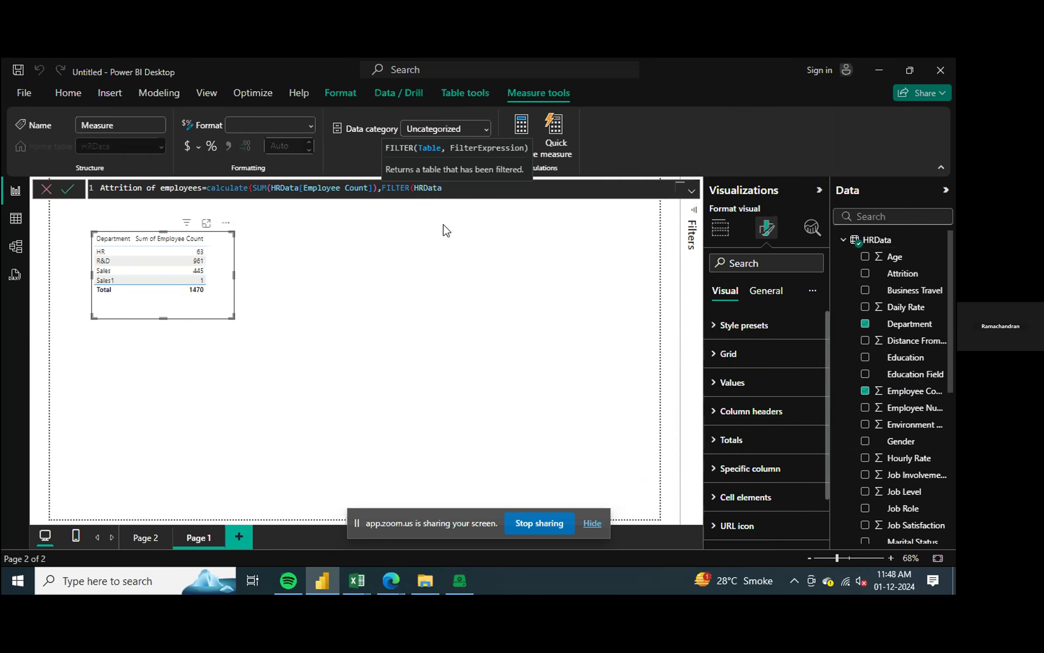
{"action": "type", "text": ","}
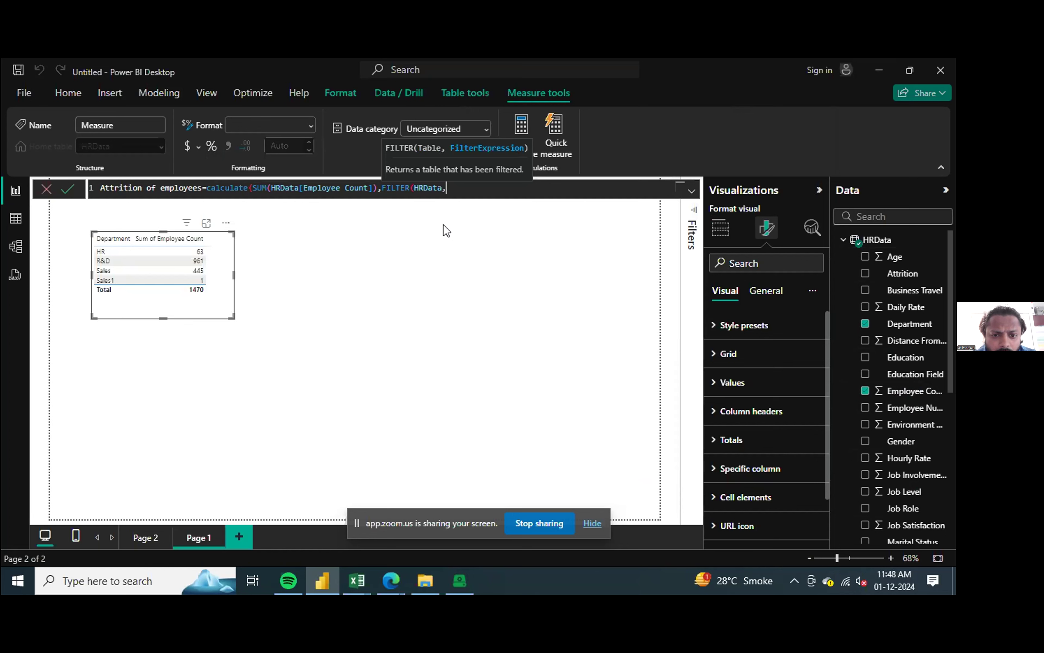
{"action": "type", "text": "att"}
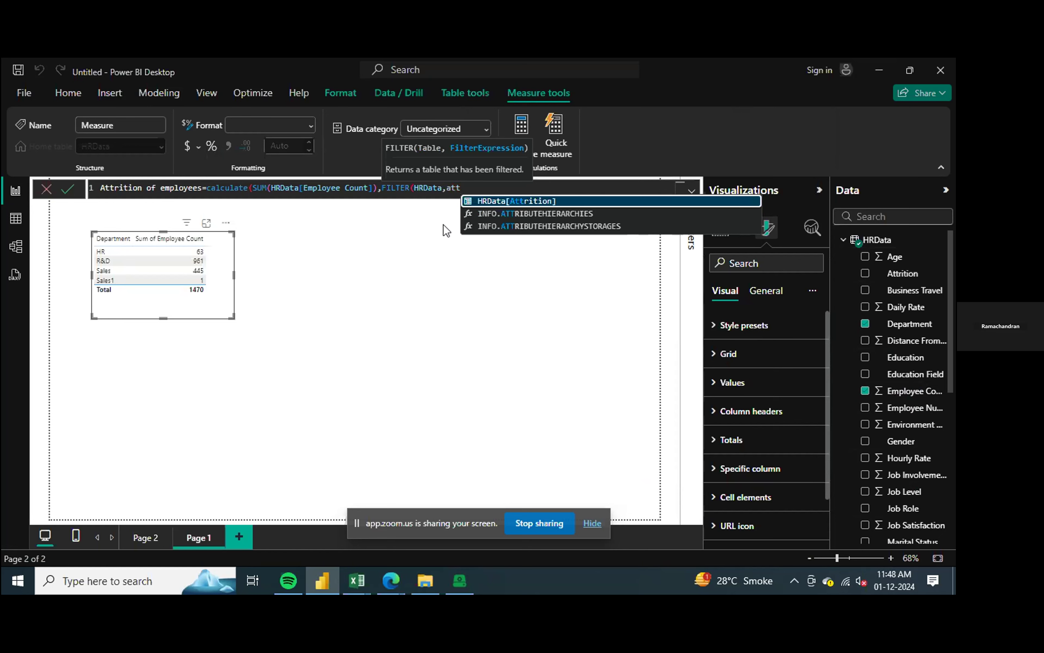
{"action": "key", "text": "Tab"}
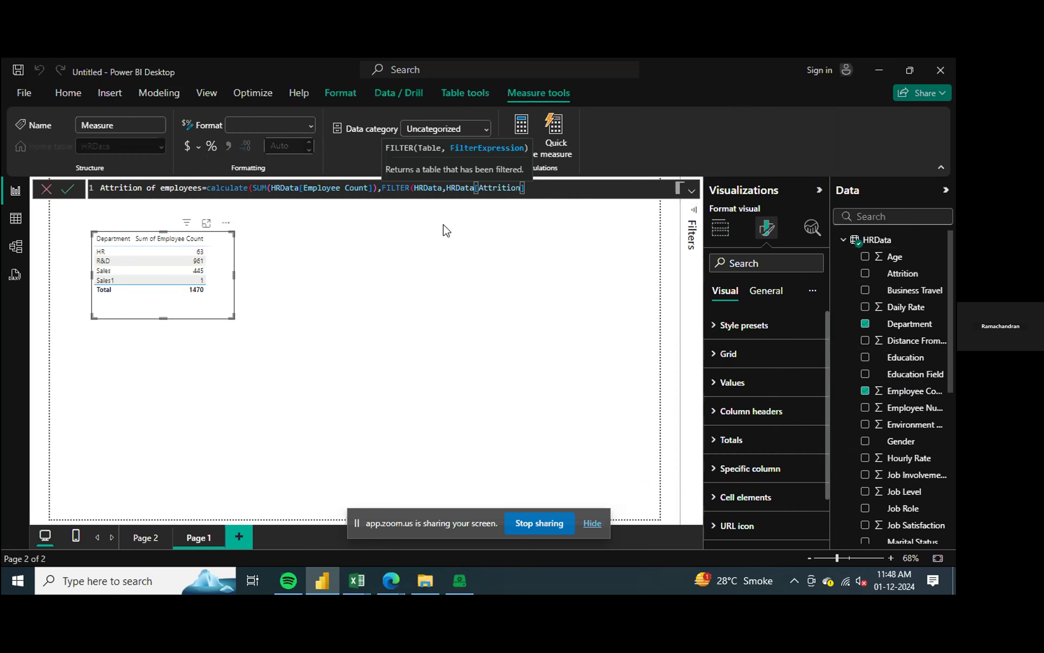
{"action": "type", "text": "="}
{"action": "type", "text": "\"yes\"))"}
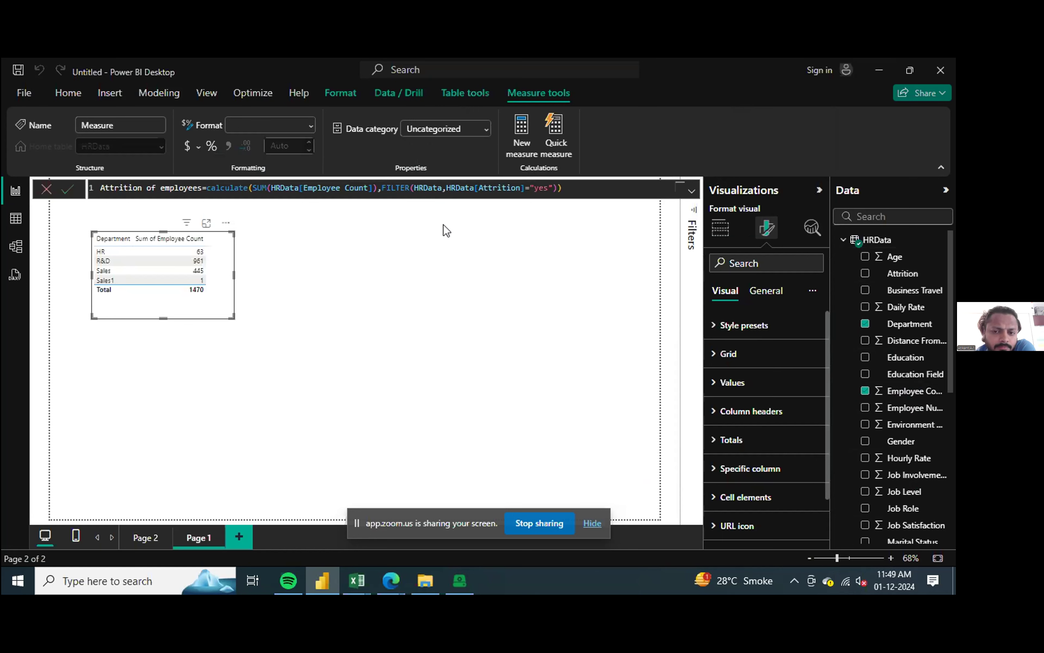
{"action": "key", "text": "Return"}
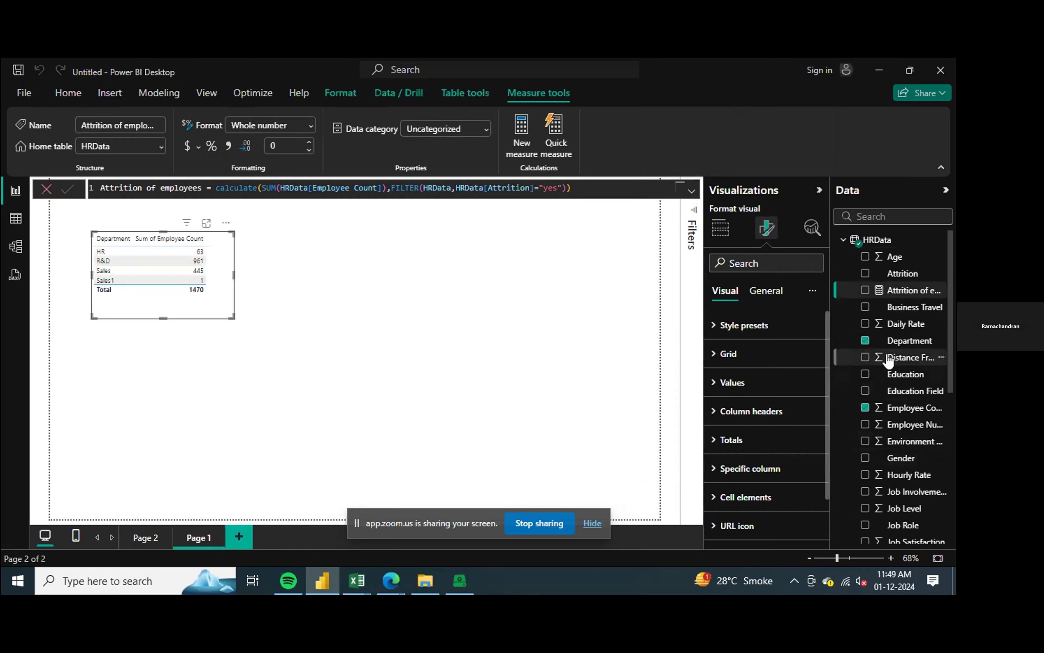
Step: Add the Attrition of employees measure to the Department table and widen the table to fit all three columns
{"action": "left_click", "coordinate": [866, 291]}
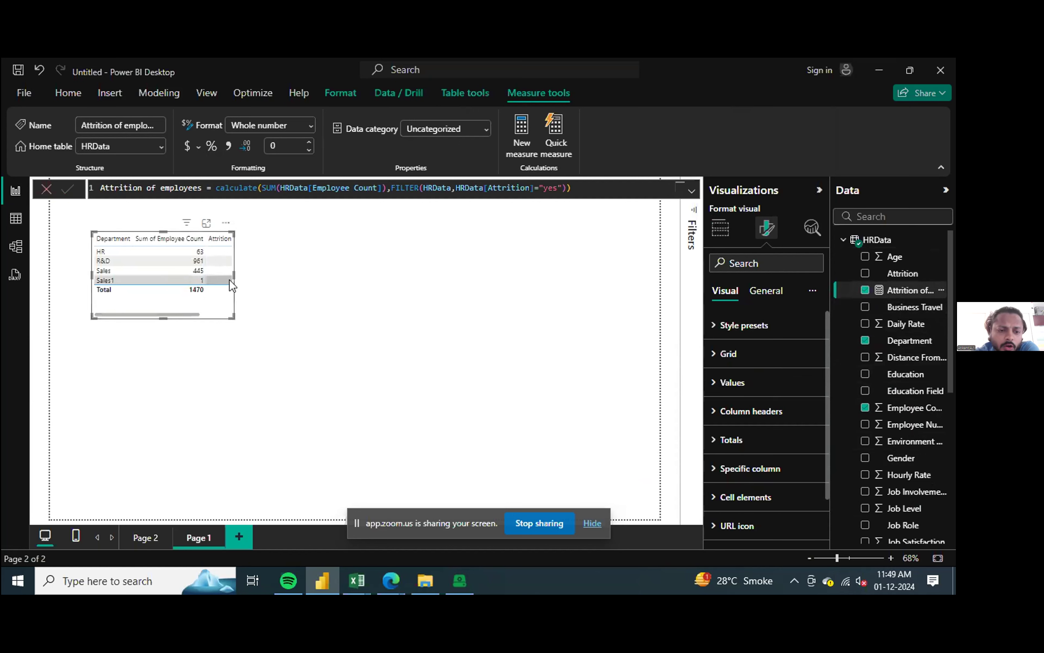
{"action": "left_click_drag", "start_coordinate": [232, 279], "coordinate": [315, 281]}
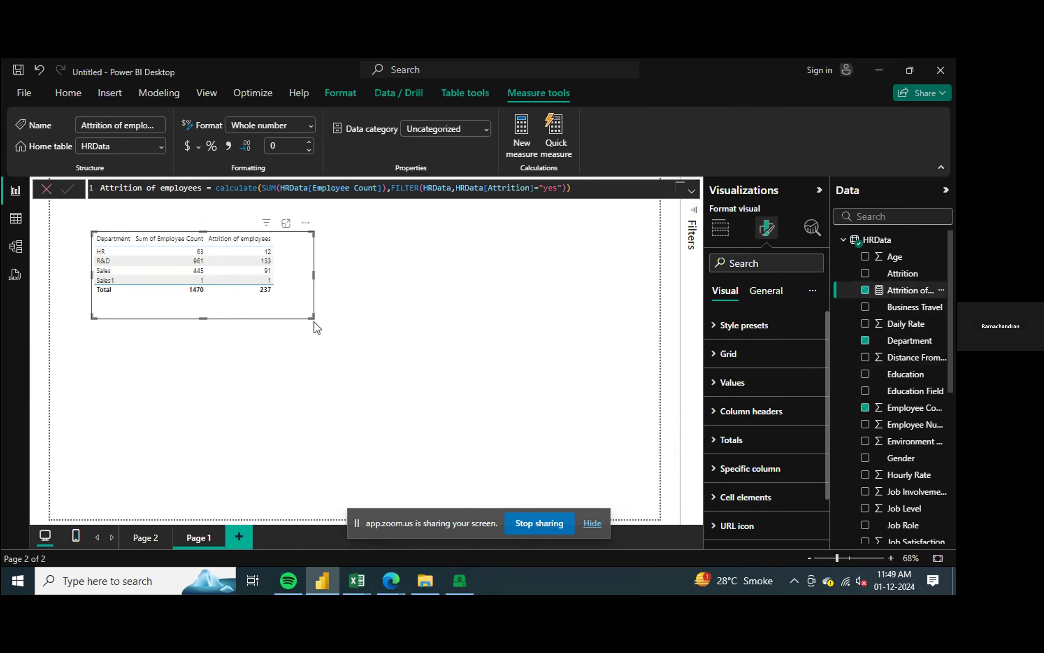
{"action": "left_click_drag", "start_coordinate": [311, 314], "coordinate": [296, 314]}
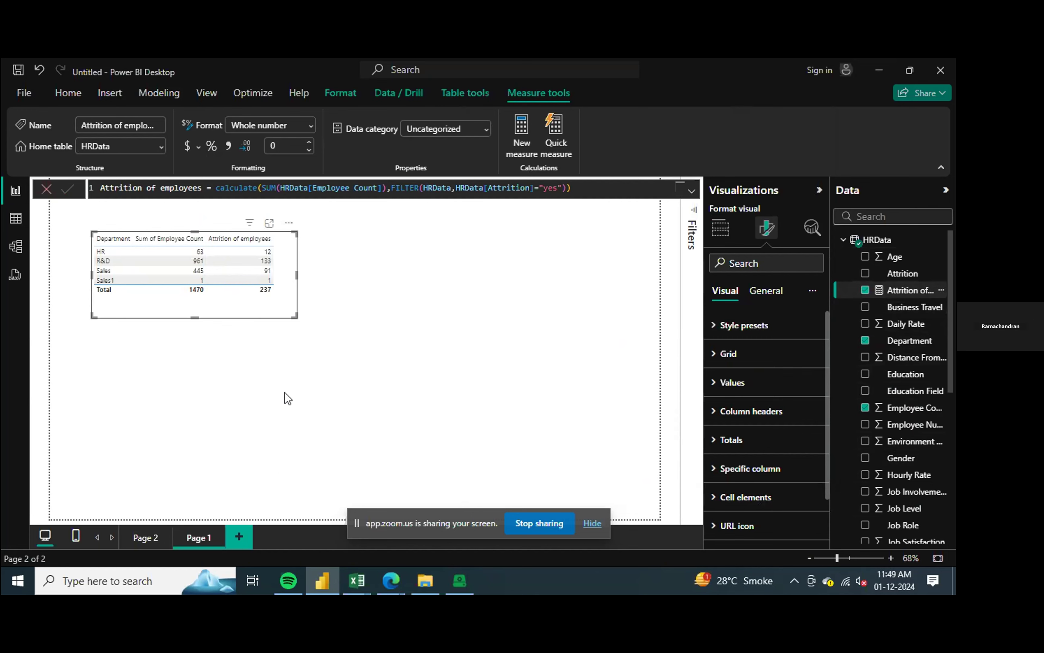
{"action": "left_click", "coordinate": [266, 378]}
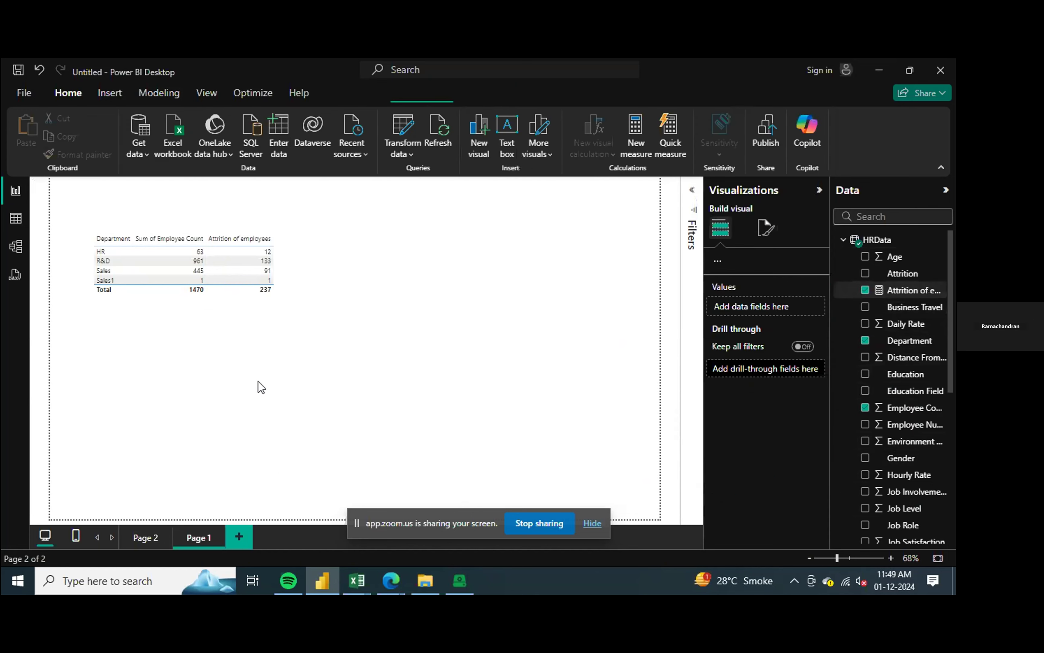
{"action": "left_click", "coordinate": [246, 284]}
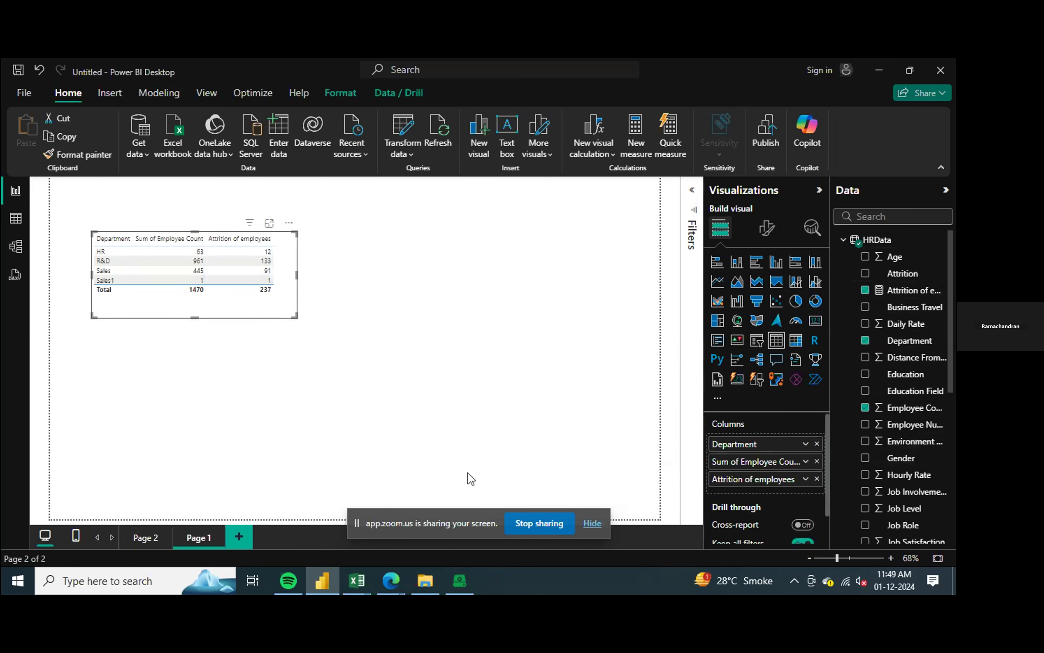
Step: Enlarge the Age by Department matrix on the Attrition page so it fits more age rows
{"action": "scroll", "coordinate": [925, 424], "scroll_direction": "down", "scroll_amount": 10}
{"action": "scroll", "coordinate": [928, 434], "scroll_direction": "up", "scroll_amount": 9}
{"action": "scroll", "coordinate": [928, 447], "scroll_direction": "up", "scroll_amount": 1}
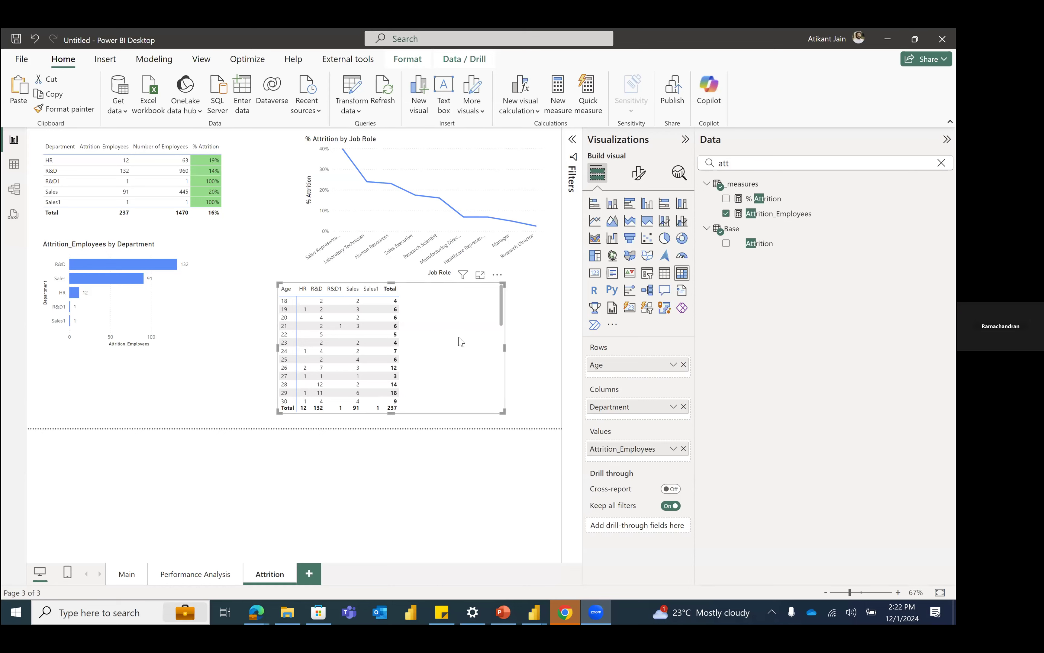
{"action": "left_click_drag", "start_coordinate": [439, 329], "coordinate": [254, 174]}
{"action": "left_click_drag", "start_coordinate": [316, 258], "coordinate": [357, 294]}
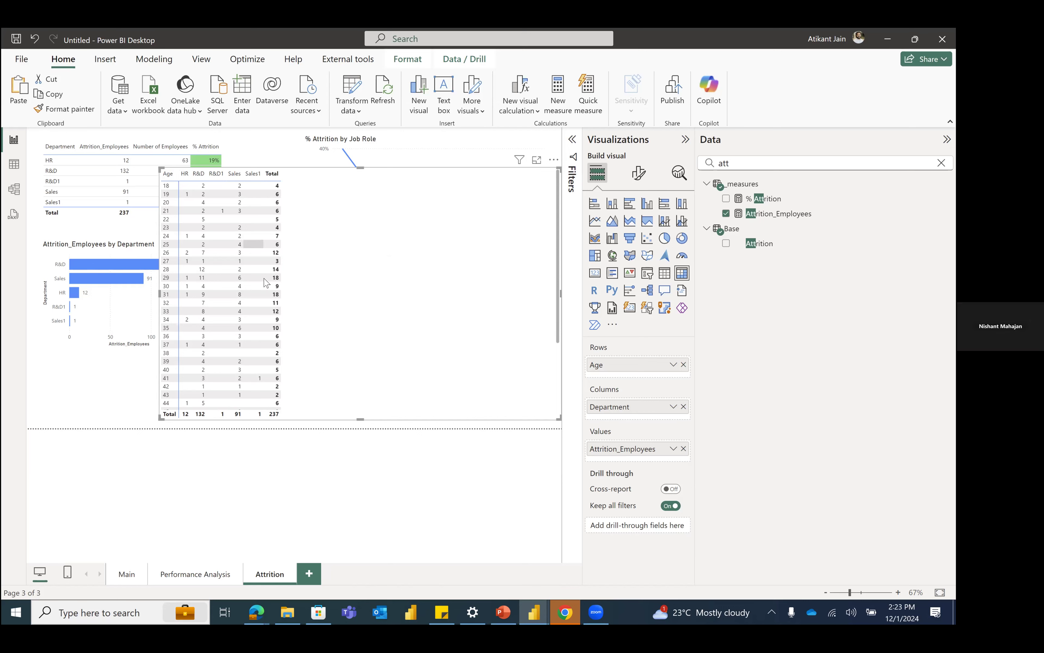
Step: Shift the enlarged matrix toward the left side of the report page and look through its age rows
{"action": "scroll", "coordinate": [228, 262], "scroll_direction": "down", "scroll_amount": 3}
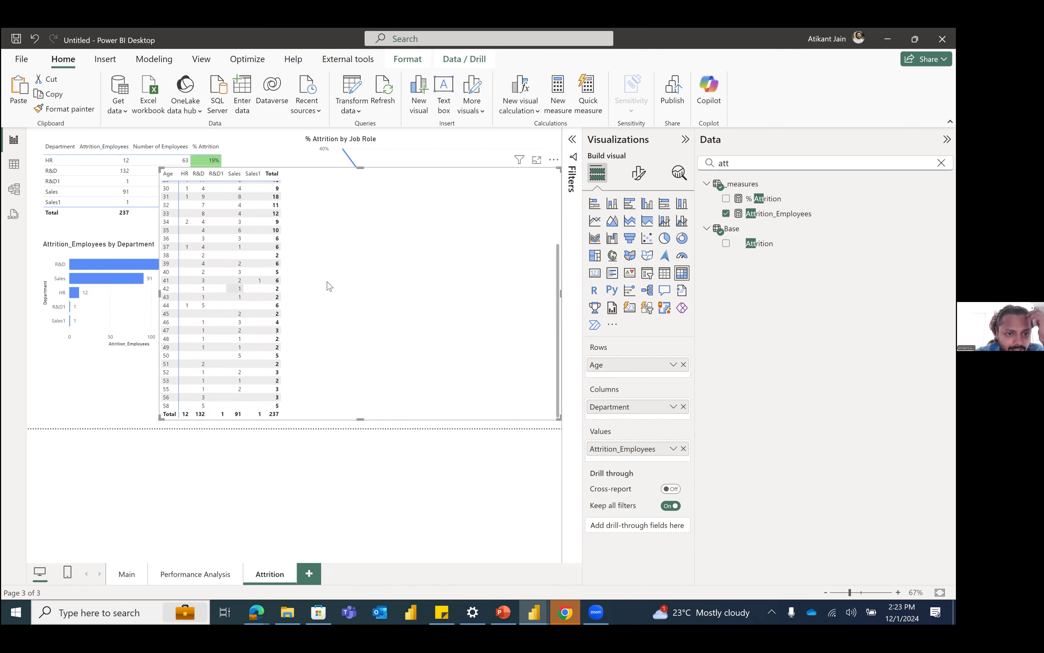
{"action": "scroll", "coordinate": [207, 268], "scroll_direction": "up", "scroll_amount": 3}
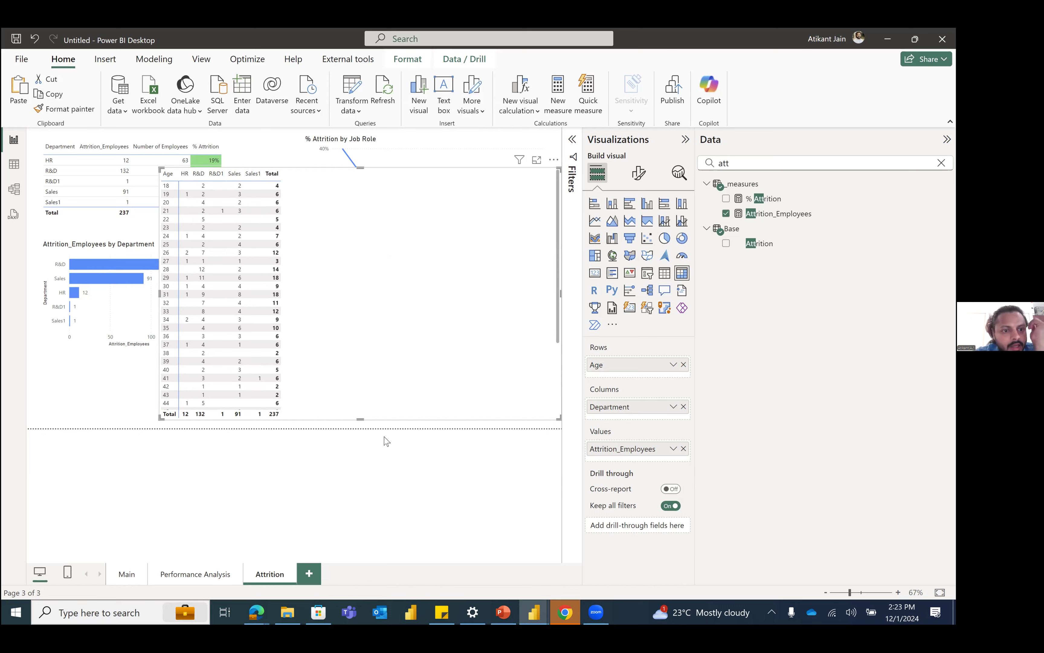
{"action": "left_click_drag", "start_coordinate": [298, 258], "coordinate": [241, 263]}
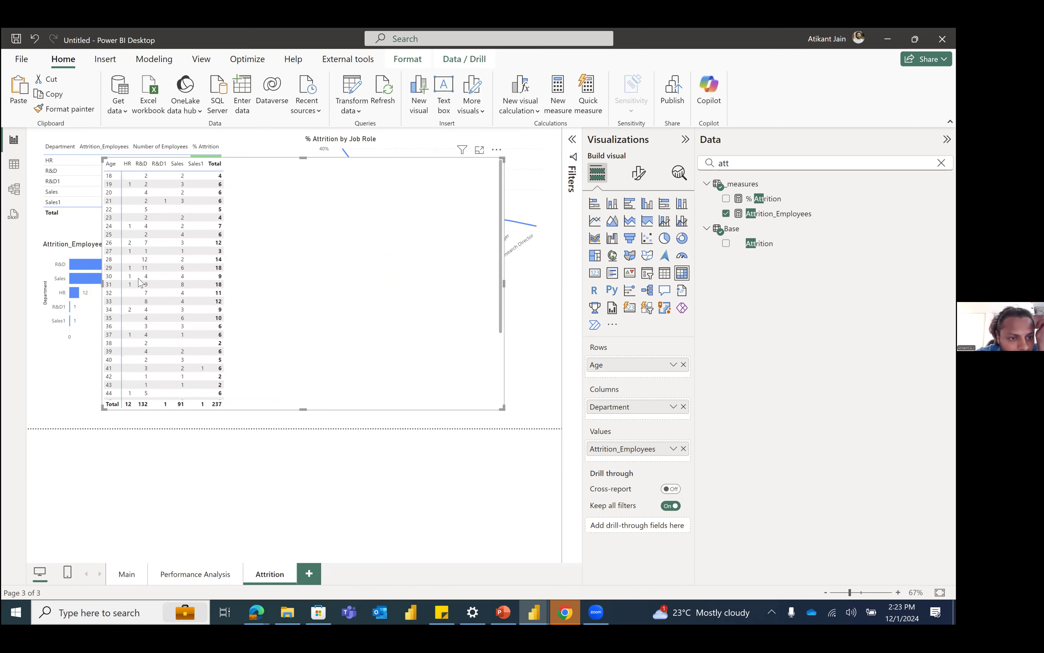
{"action": "scroll", "coordinate": [181, 314], "scroll_direction": "down", "scroll_amount": 4}
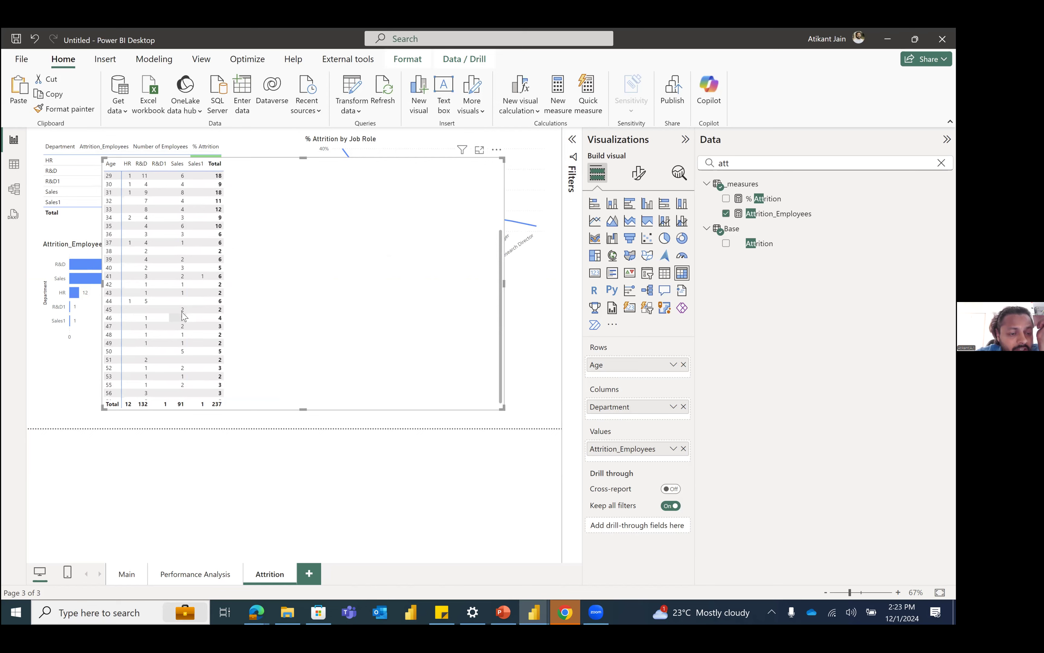
Step: Apply gradient background color conditional formatting to the Attrition_Employees values in the Age by Department matrix, from lowest to highest value
{"action": "scroll", "coordinate": [183, 312], "scroll_direction": "up", "scroll_amount": 4}
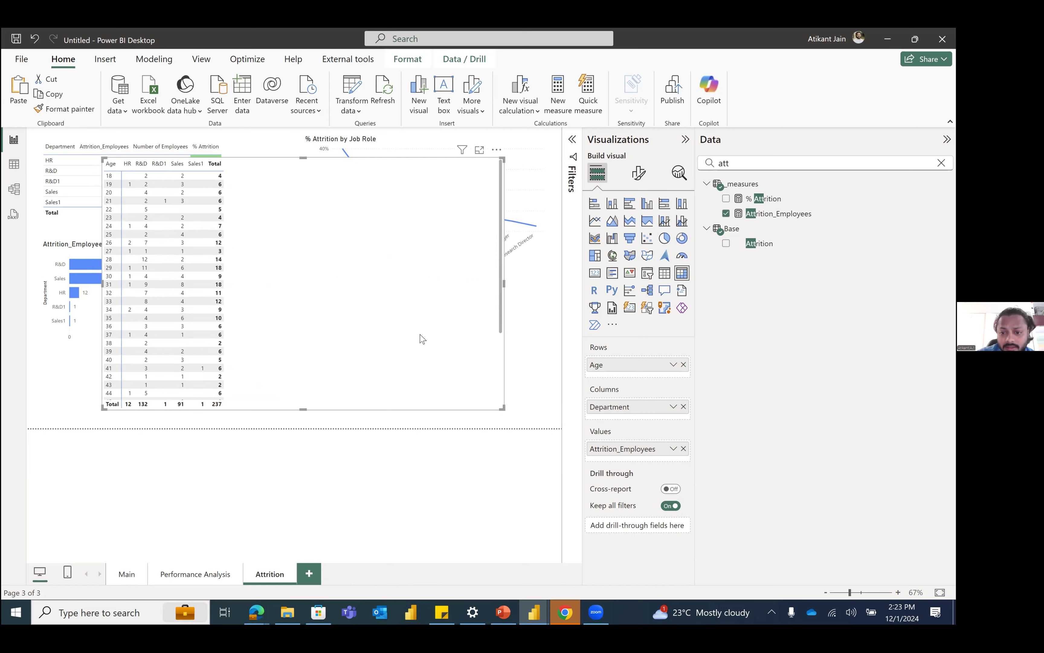
{"action": "left_click", "coordinate": [673, 450]}
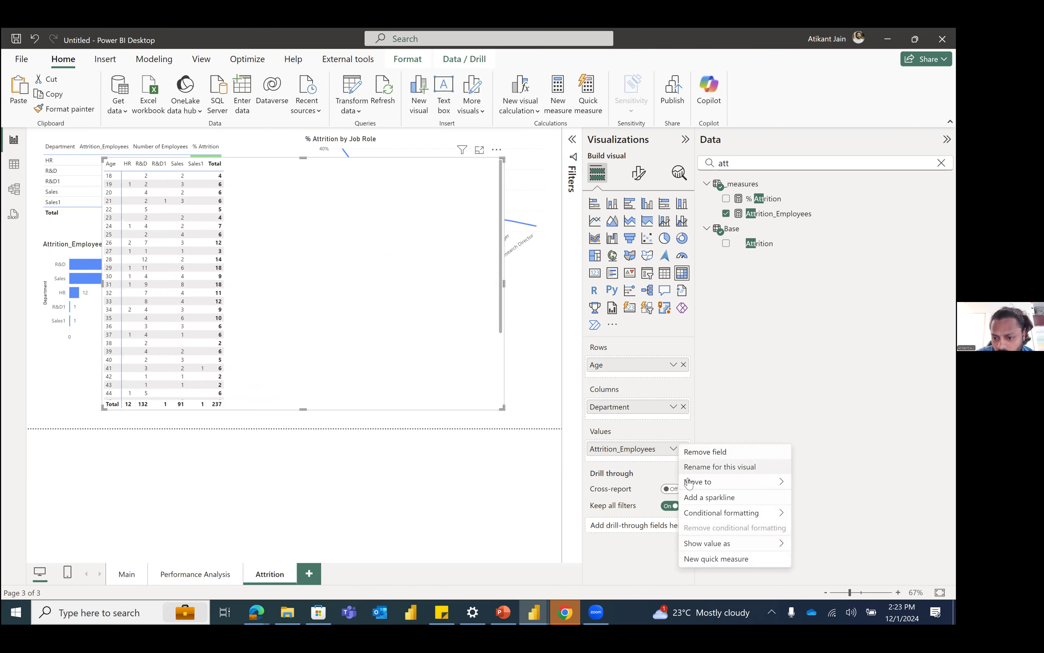
{"action": "mouse_move", "coordinate": [729, 514]}
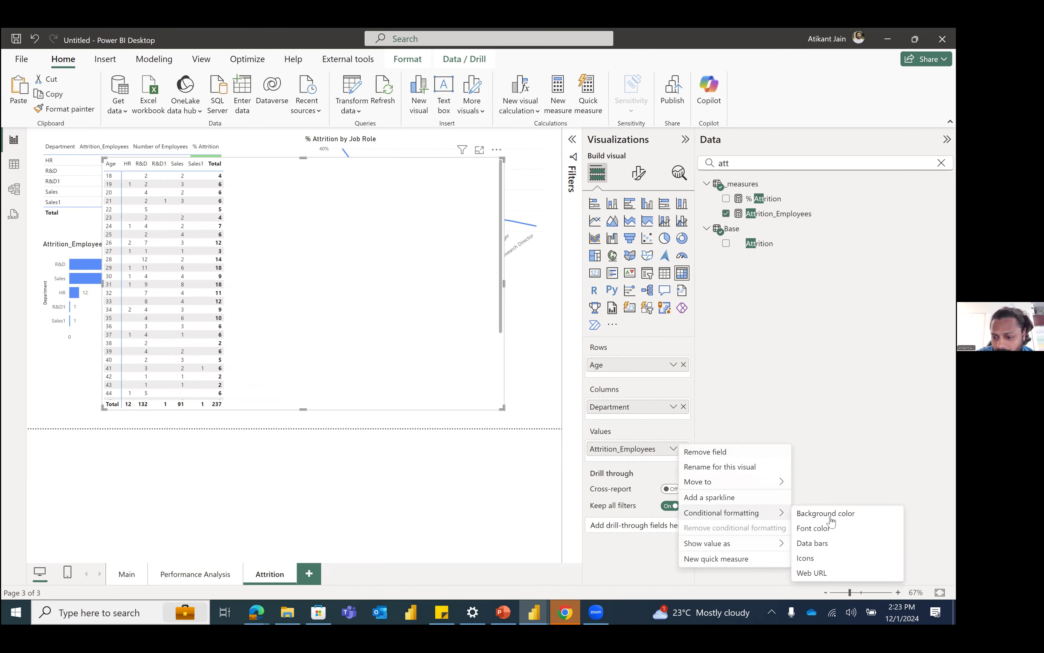
{"action": "left_click", "coordinate": [837, 515]}
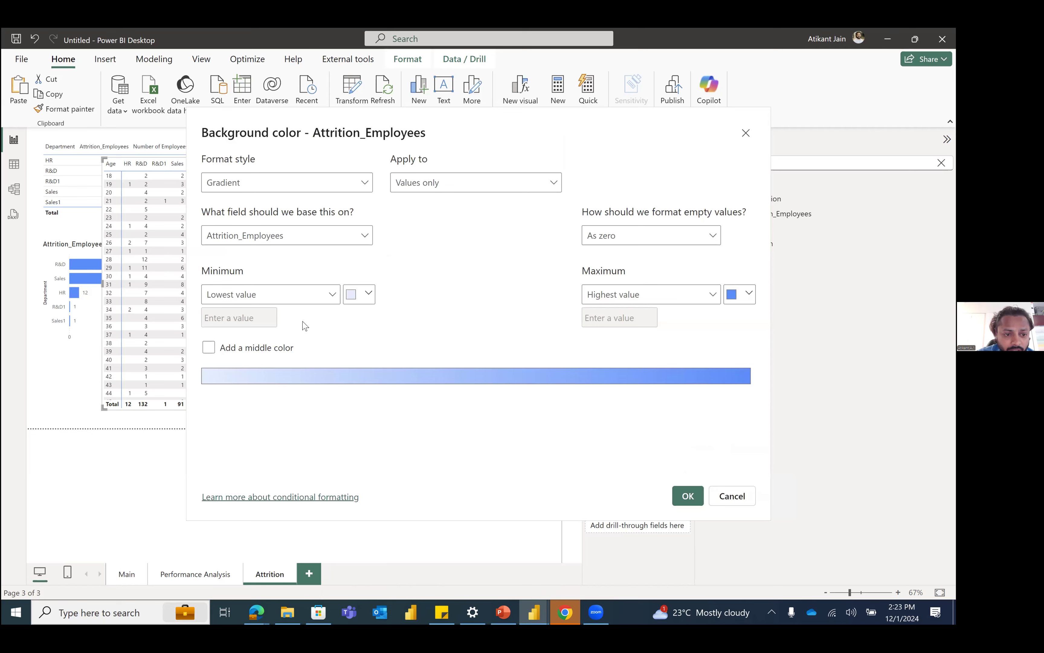
{"action": "left_click", "coordinate": [688, 495]}
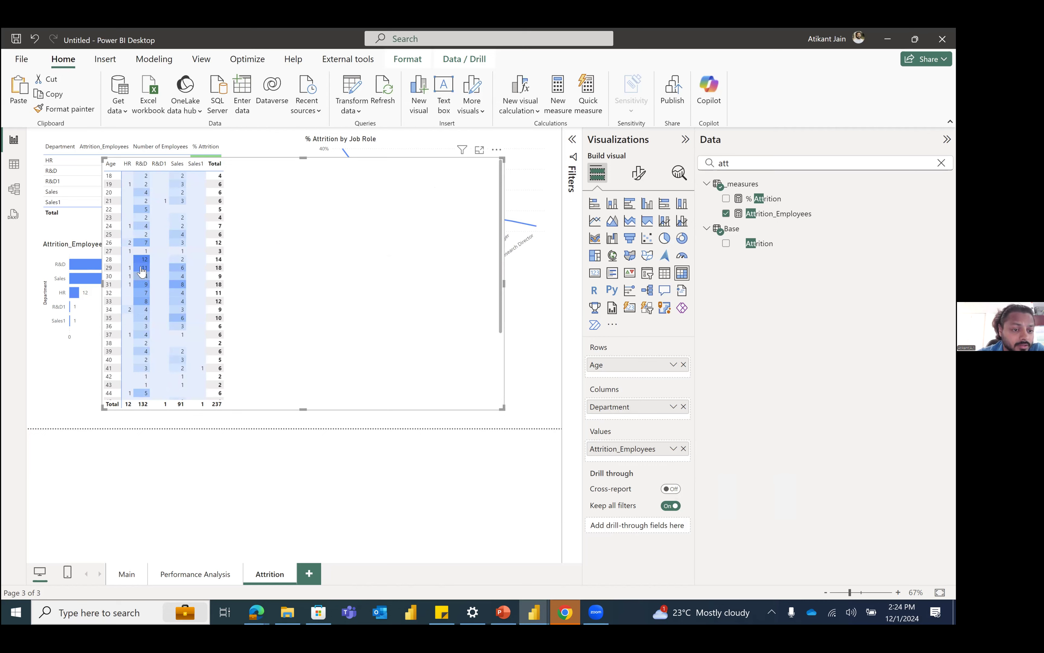
Step: Look through the shaded age rows, find the Age Group field and use it instead of Age as the matrix rows
{"action": "scroll", "coordinate": [147, 351], "scroll_direction": "down", "scroll_amount": 4}
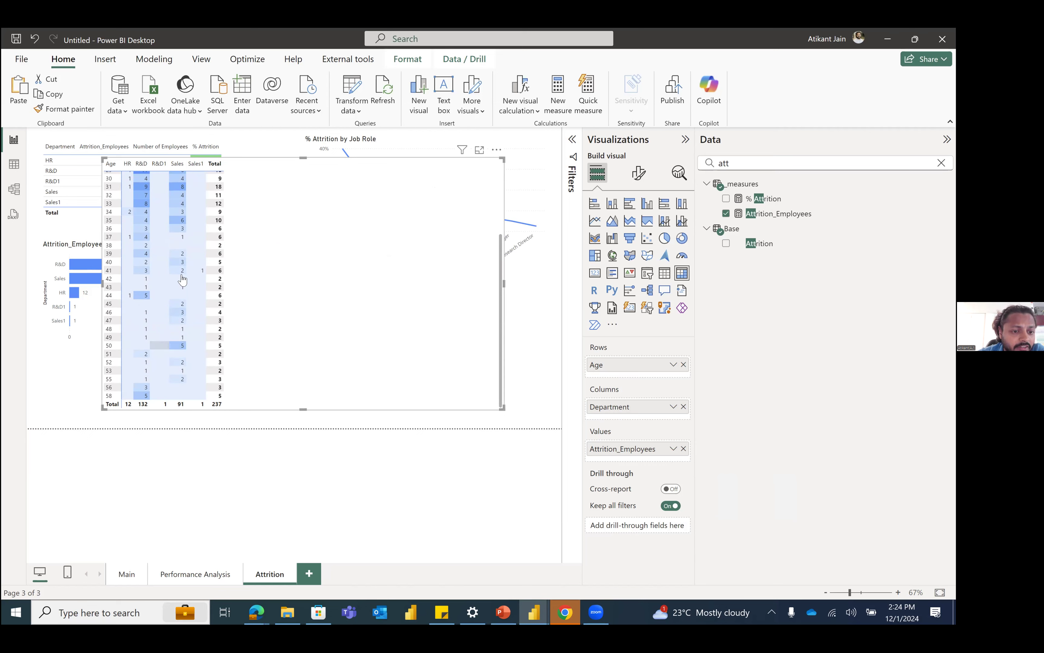
{"action": "scroll", "coordinate": [175, 323], "scroll_direction": "up", "scroll_amount": 4}
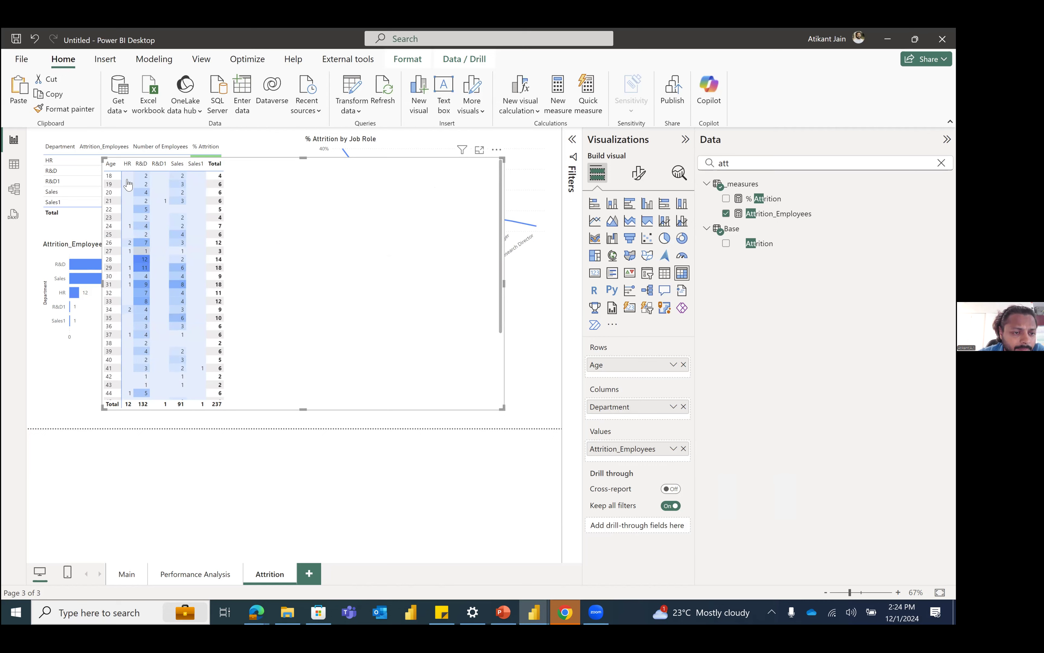
{"action": "scroll", "coordinate": [125, 297], "scroll_direction": "down", "scroll_amount": 4}
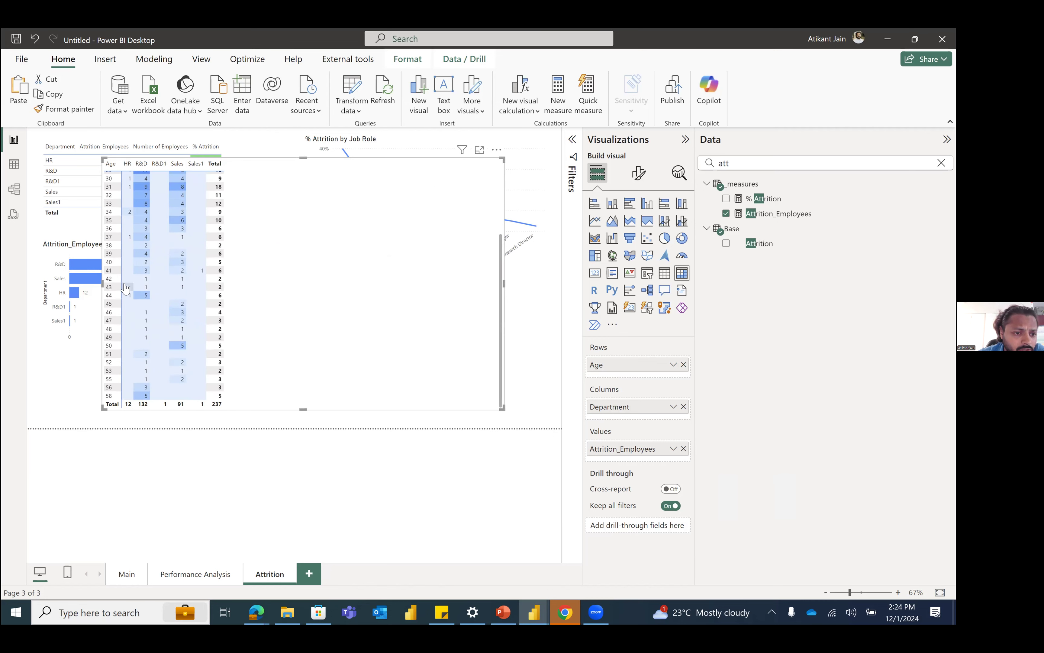
{"action": "scroll", "coordinate": [128, 301], "scroll_direction": "up", "scroll_amount": 3}
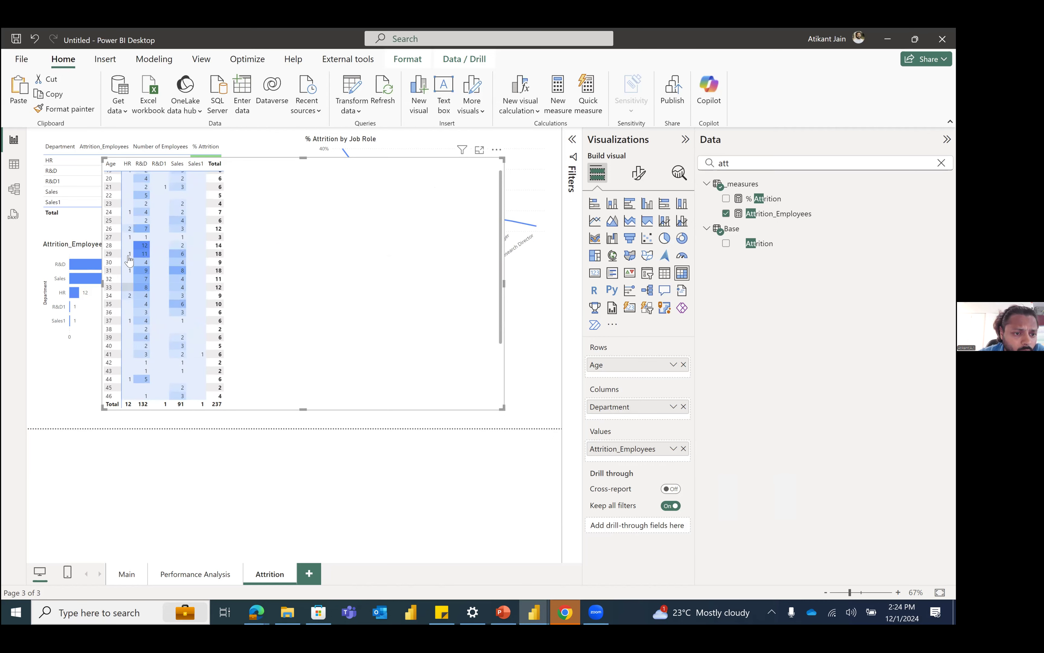
{"action": "scroll", "coordinate": [122, 254], "scroll_direction": "up", "scroll_amount": 1}
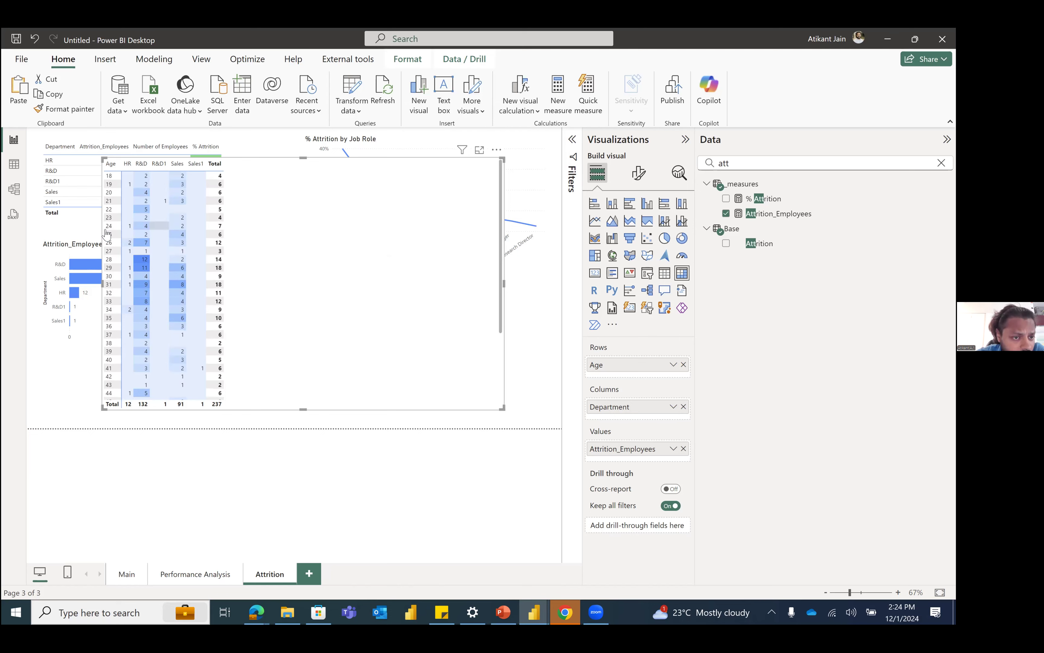
{"action": "double_click", "coordinate": [773, 160]}
{"action": "type", "text": "age"}
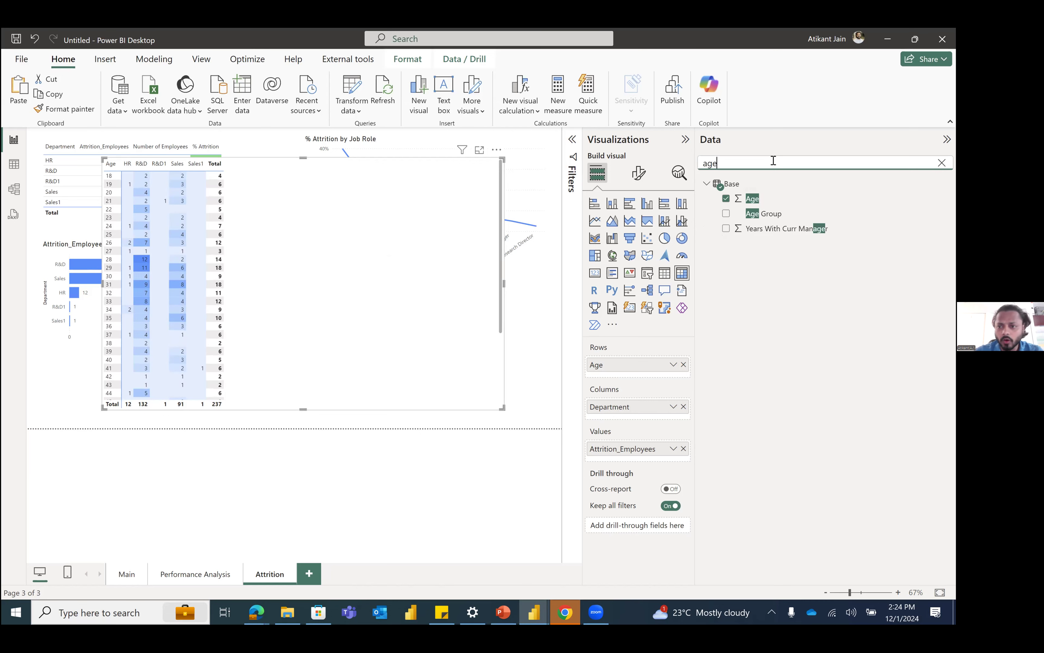
{"action": "left_click_drag", "start_coordinate": [785, 214], "coordinate": [662, 364]}
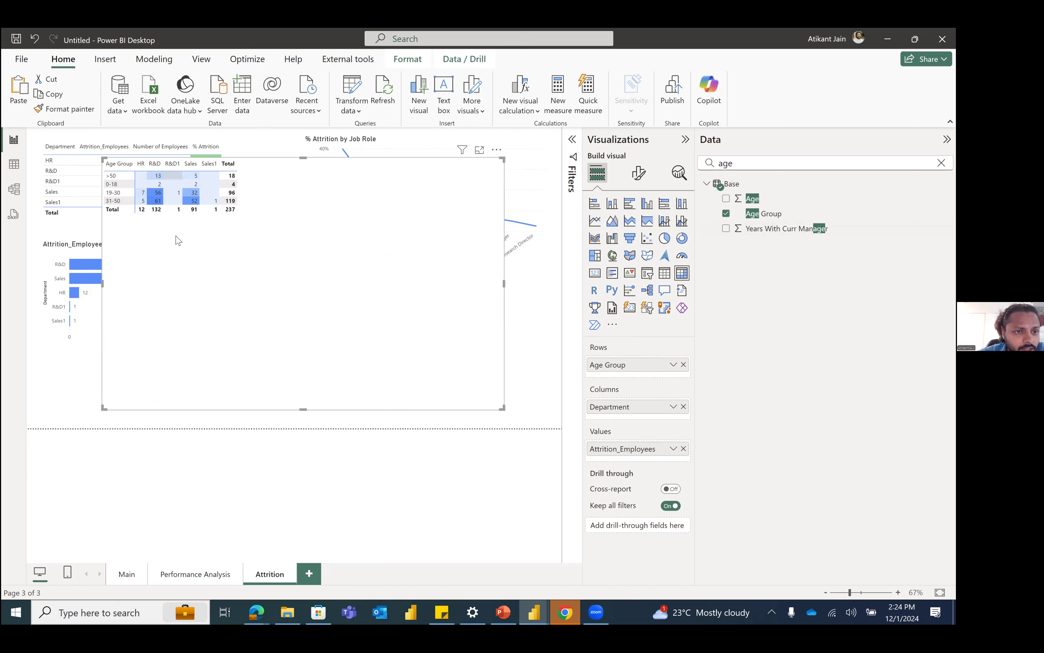
Step: Shrink the Age Group matrix to fit its rows and place it beneath the % Attrition by Job Role chart
{"action": "left_click_drag", "start_coordinate": [252, 278], "coordinate": [252, 248]}
{"action": "left_click_drag", "start_coordinate": [502, 379], "coordinate": [438, 369]}
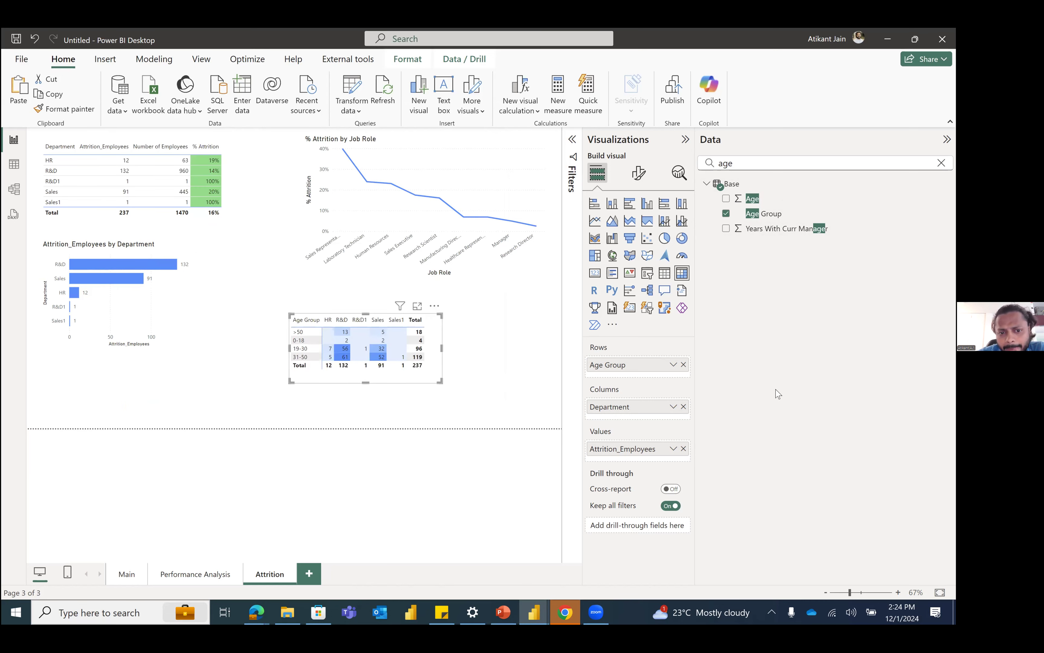
{"action": "left_click_drag", "start_coordinate": [410, 374], "coordinate": [465, 387]}
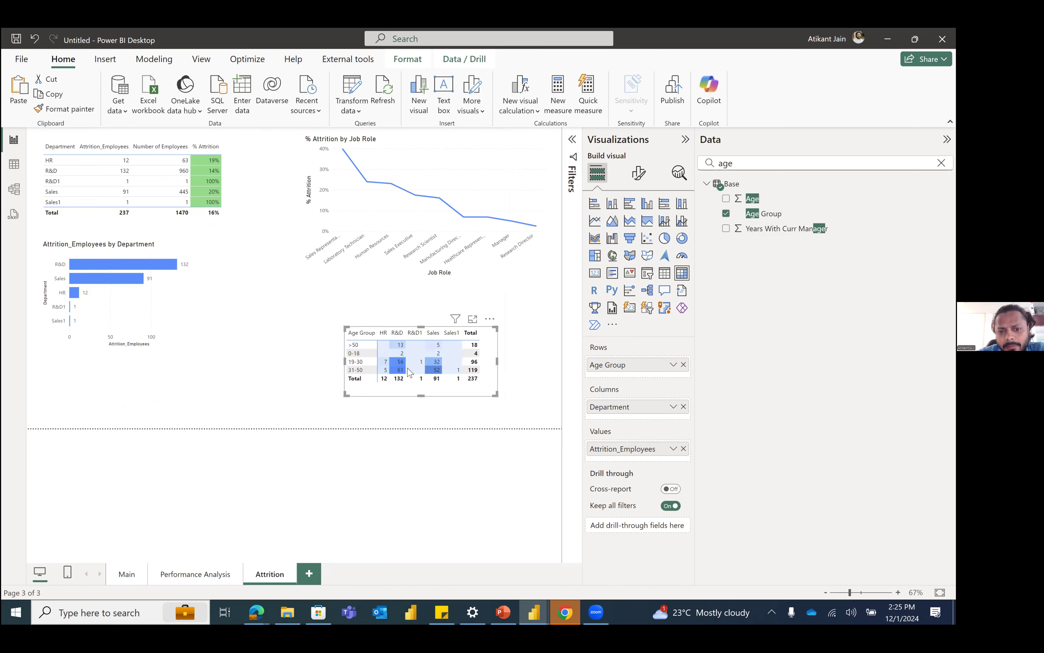
{"action": "left_click_drag", "start_coordinate": [482, 378], "coordinate": [457, 351]}
Step: Clear the "age" search from the list of data fields
{"action": "left_click", "coordinate": [773, 169]}
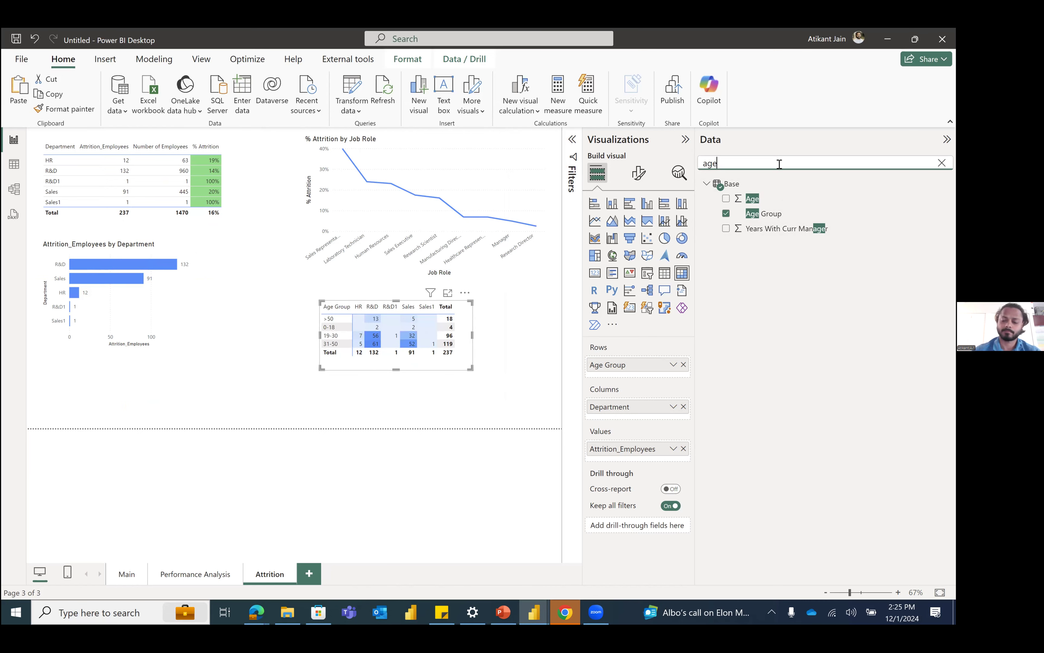
{"action": "key", "text": "BackSpace"}
{"action": "key", "text": "BackSpace"}
{"action": "key", "text": "BackSpace"}
Step: Reposition the Age Group matrix slightly further left in the empty area below the % Attrition by Job Role chart
{"action": "left_click_drag", "start_coordinate": [374, 370], "coordinate": [313, 229]}
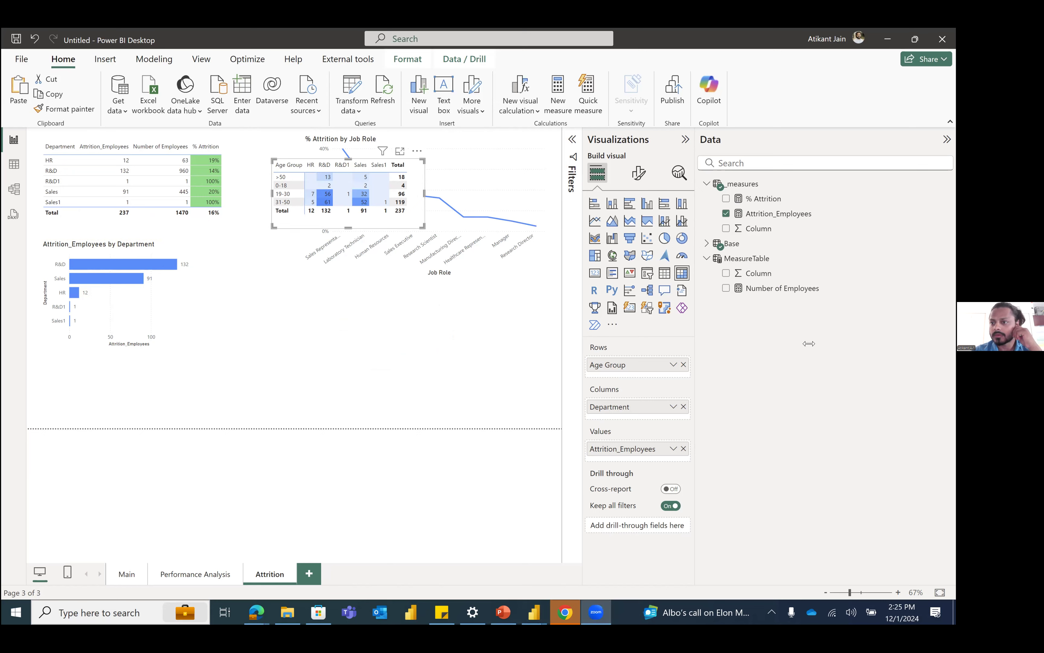
{"action": "left_click_drag", "start_coordinate": [275, 211], "coordinate": [308, 369]}
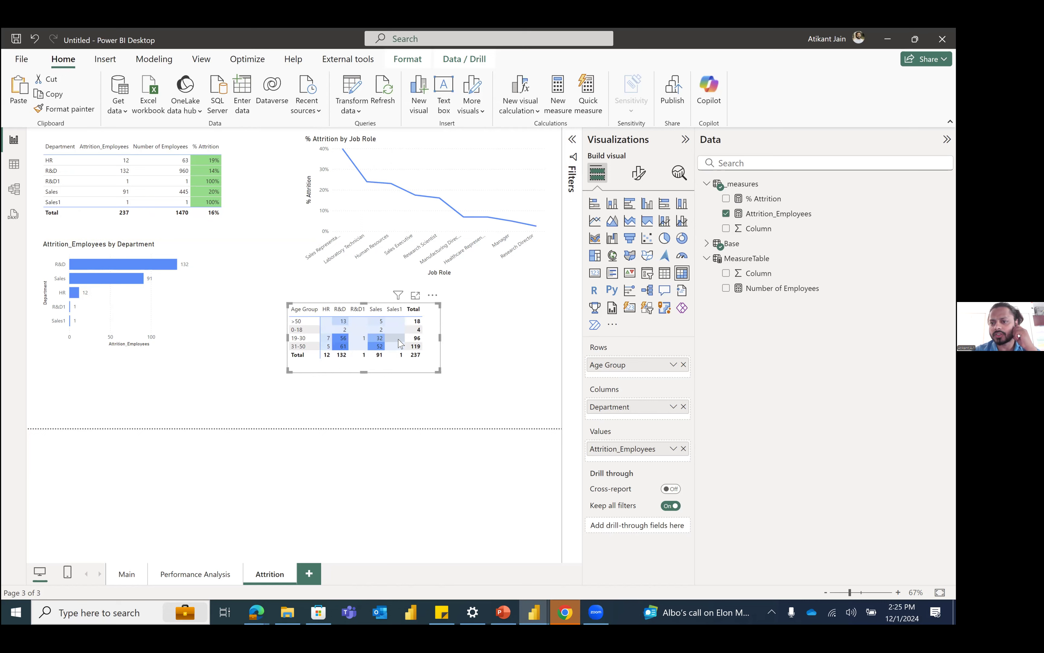
{"action": "left_click_drag", "start_coordinate": [404, 366], "coordinate": [350, 370]}
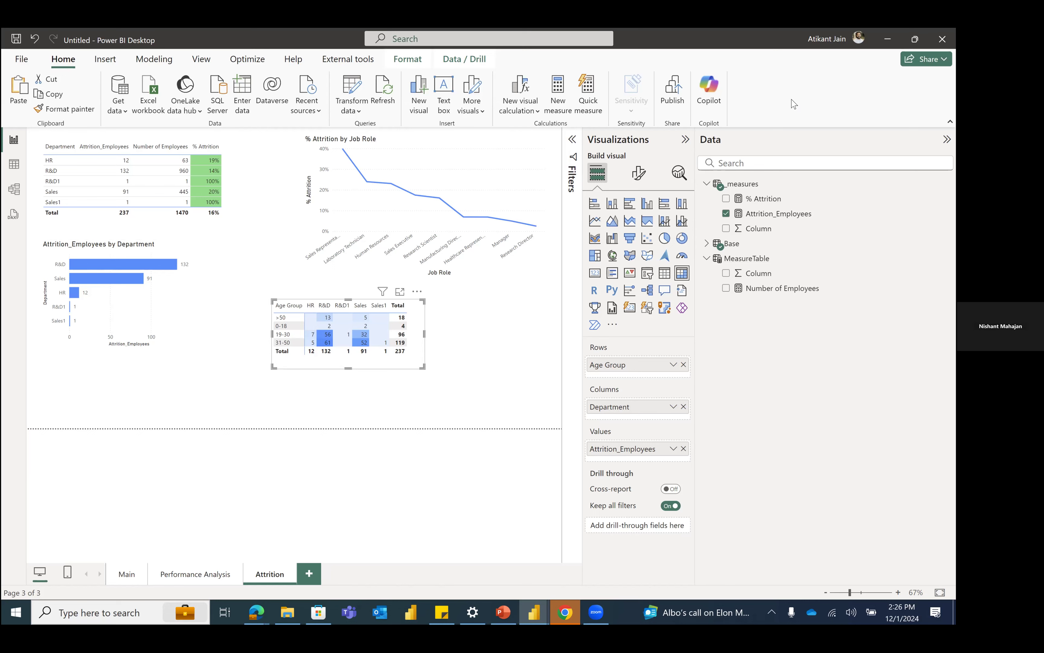
Step: Open the % Attrition measure used in the Department table and examine its divide function and both arguments
{"action": "left_click", "coordinate": [210, 211]}
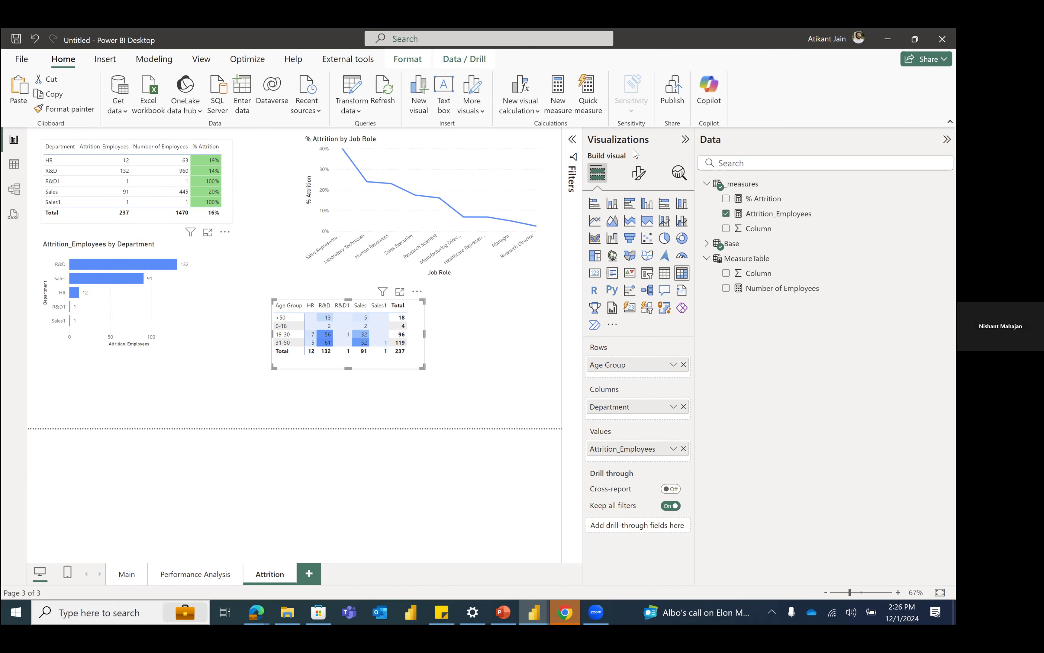
{"action": "left_click", "coordinate": [759, 200]}
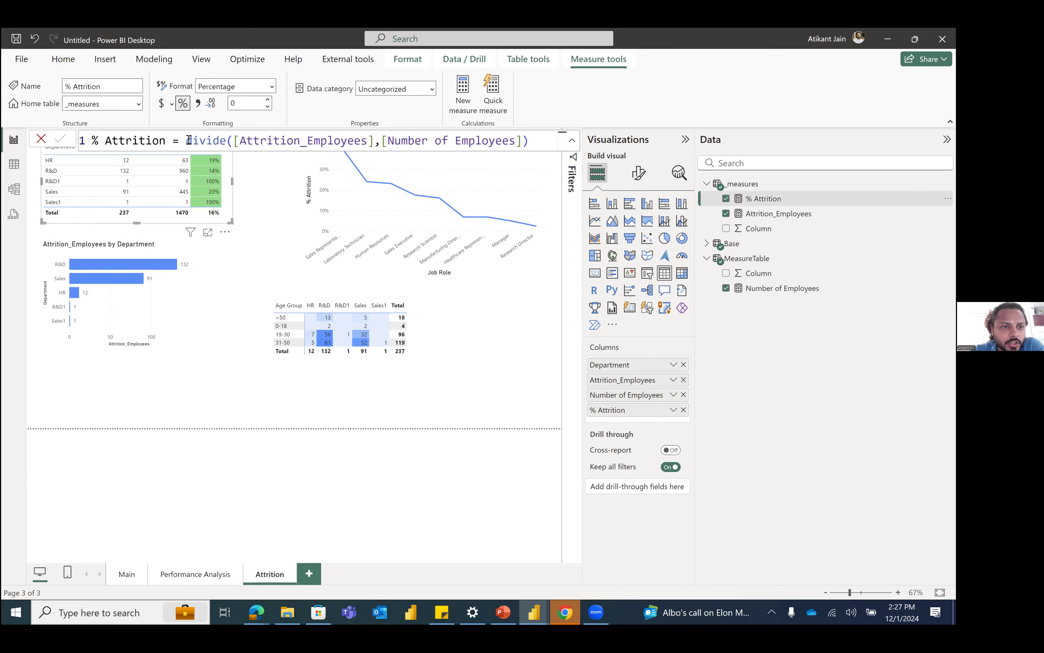
{"action": "left_click", "coordinate": [214, 144]}
{"action": "double_click", "coordinate": [215, 144]}
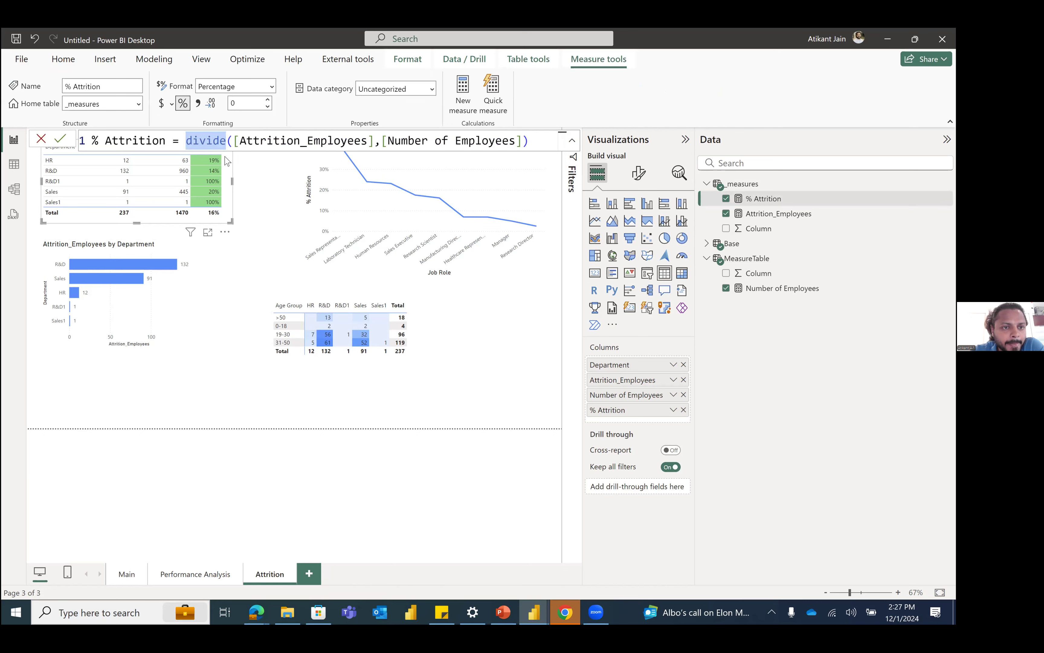
{"action": "left_click_drag", "start_coordinate": [234, 142], "coordinate": [523, 143]}
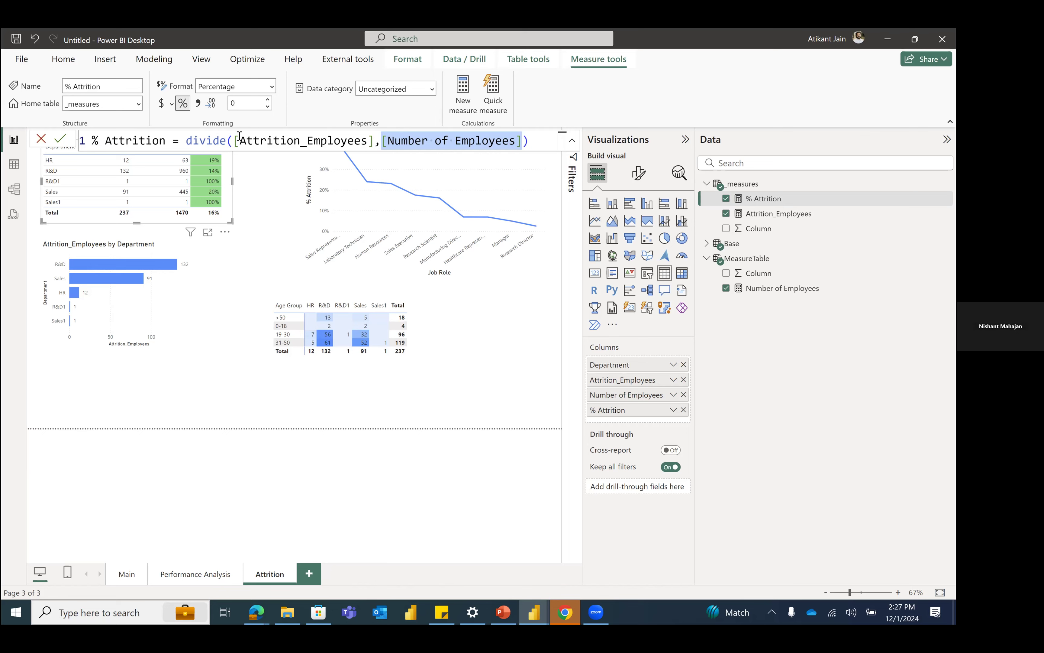
Step: Move the Department table slightly down so its column headers clear the formula bar, and review the whole % Attrition formula
{"action": "left_click_drag", "start_coordinate": [228, 217], "coordinate": [248, 248]}
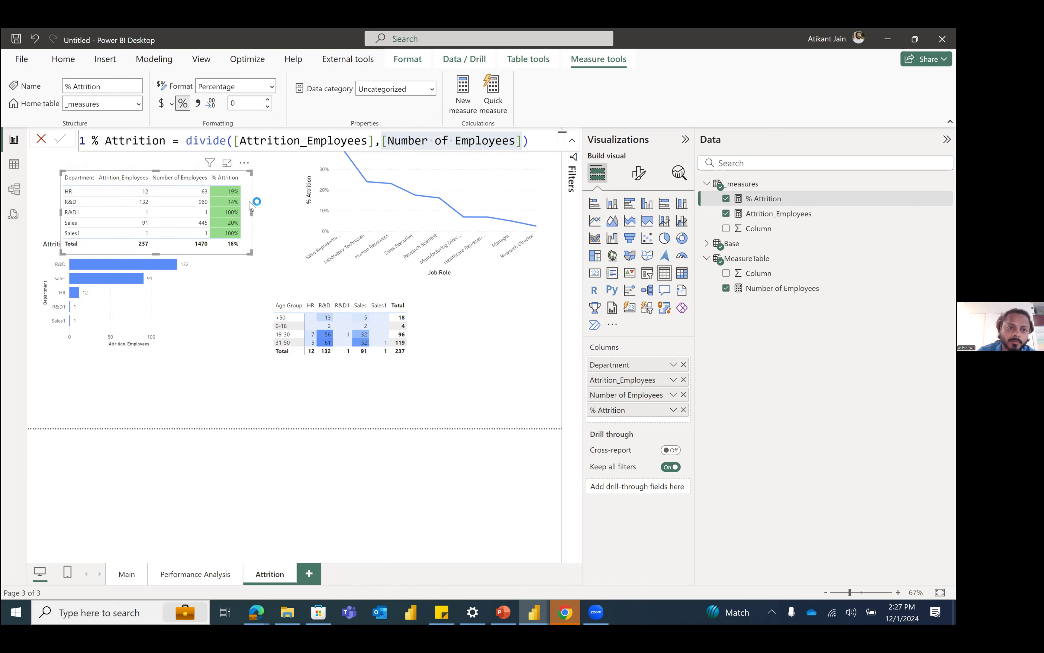
{"action": "left_click_drag", "start_coordinate": [249, 201], "coordinate": [230, 182]}
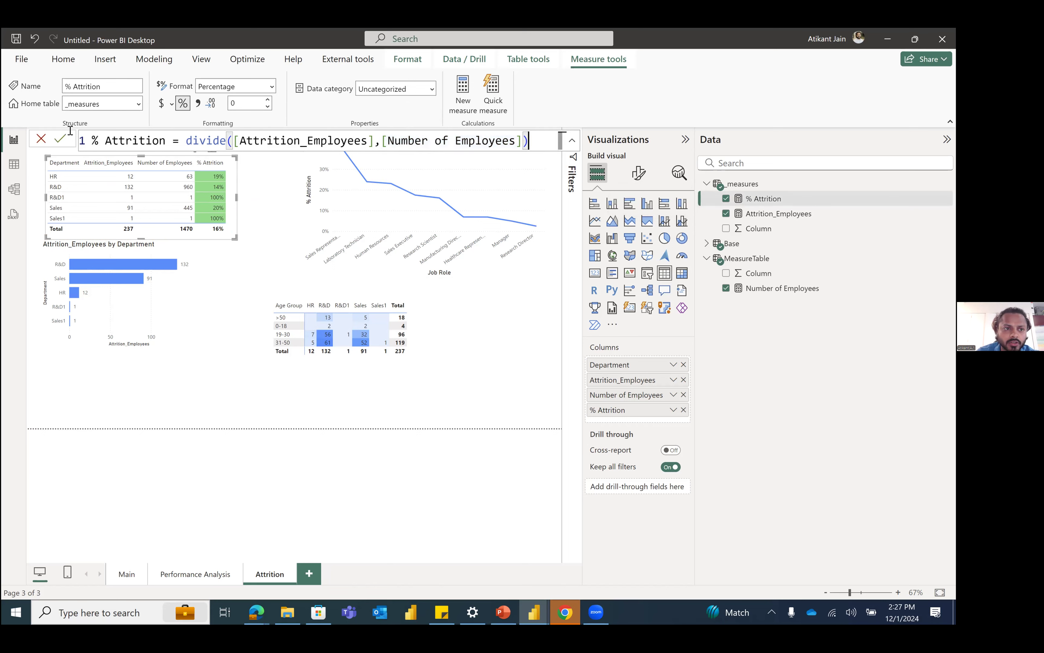
{"action": "triple_click", "coordinate": [92, 146]}
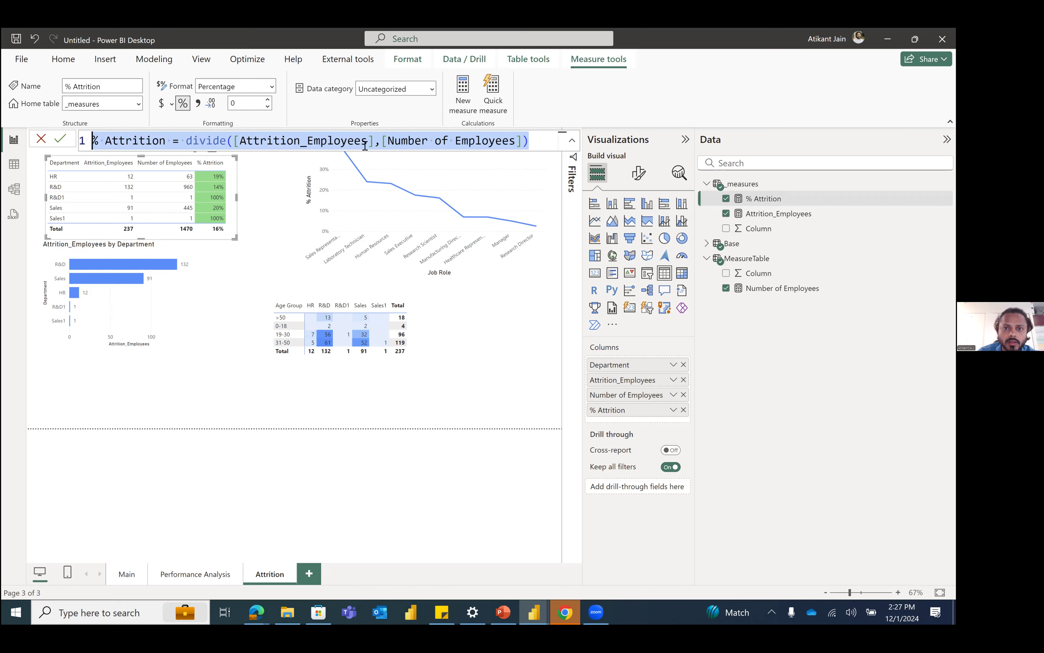
{"action": "key", "text": "End"}
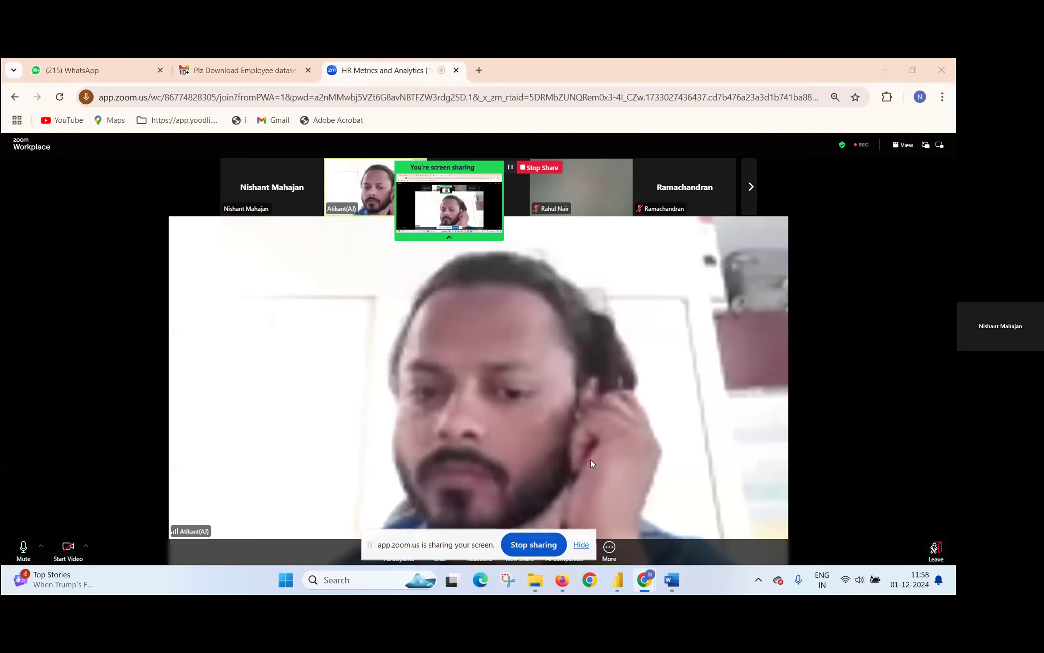
Step: Start the camera video in the Zoom meeting and switch to the Scalene report in Power BI Desktop
{"action": "left_click", "coordinate": [69, 549]}
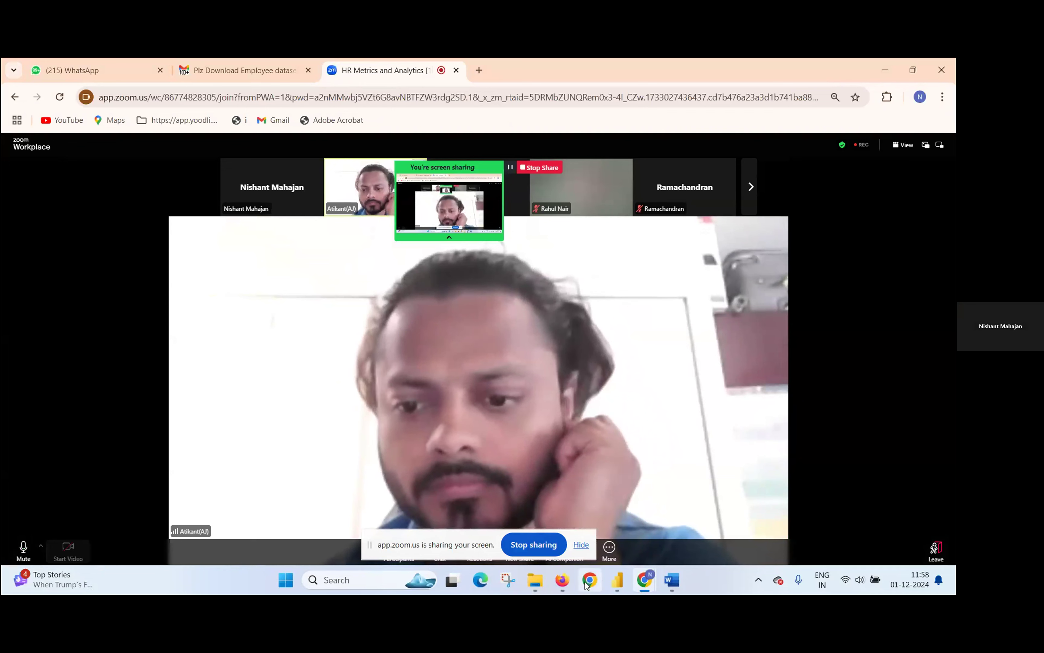
{"action": "left_click", "coordinate": [617, 580]}
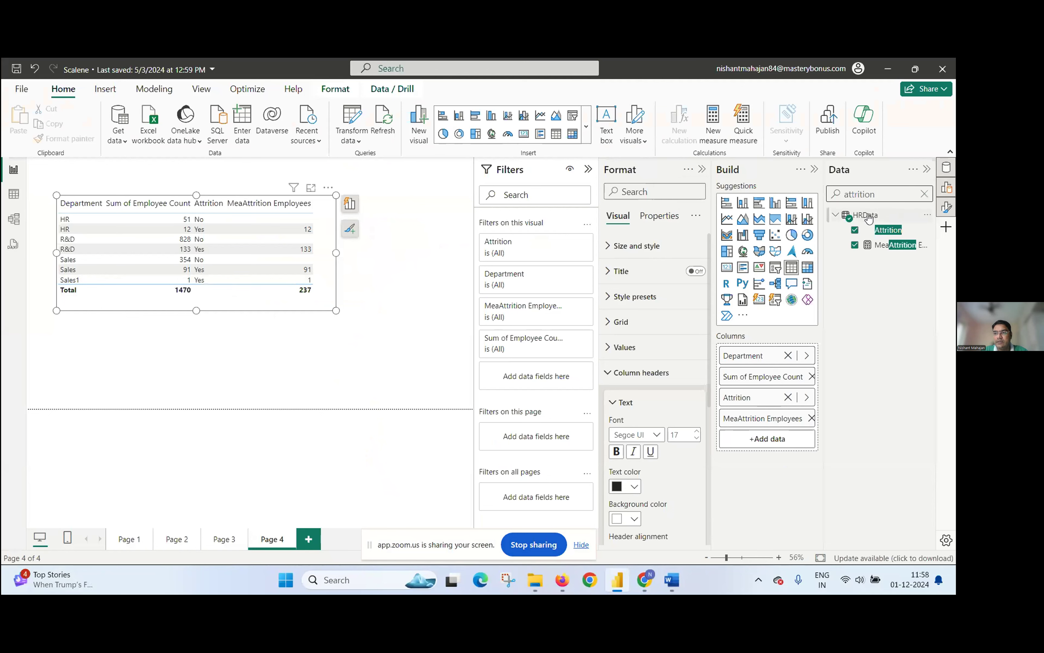
Step: Create a new measure in the HRData table and name it Attrition %age
{"action": "left_click", "coordinate": [918, 217]}
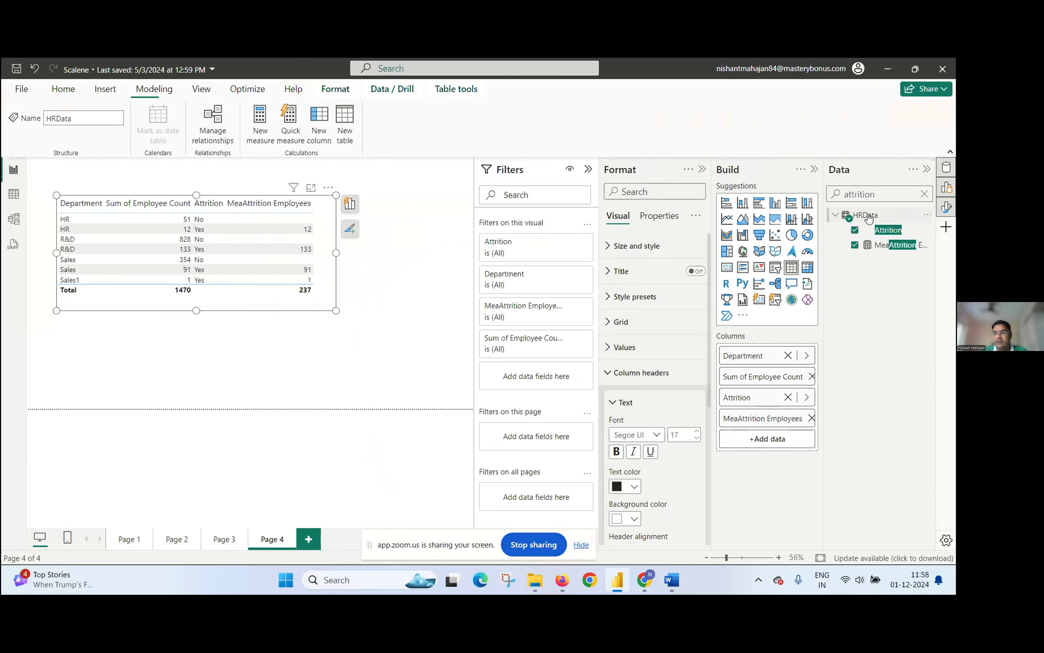
{"action": "left_click", "coordinate": [927, 215]}
{"action": "left_click", "coordinate": [882, 244]}
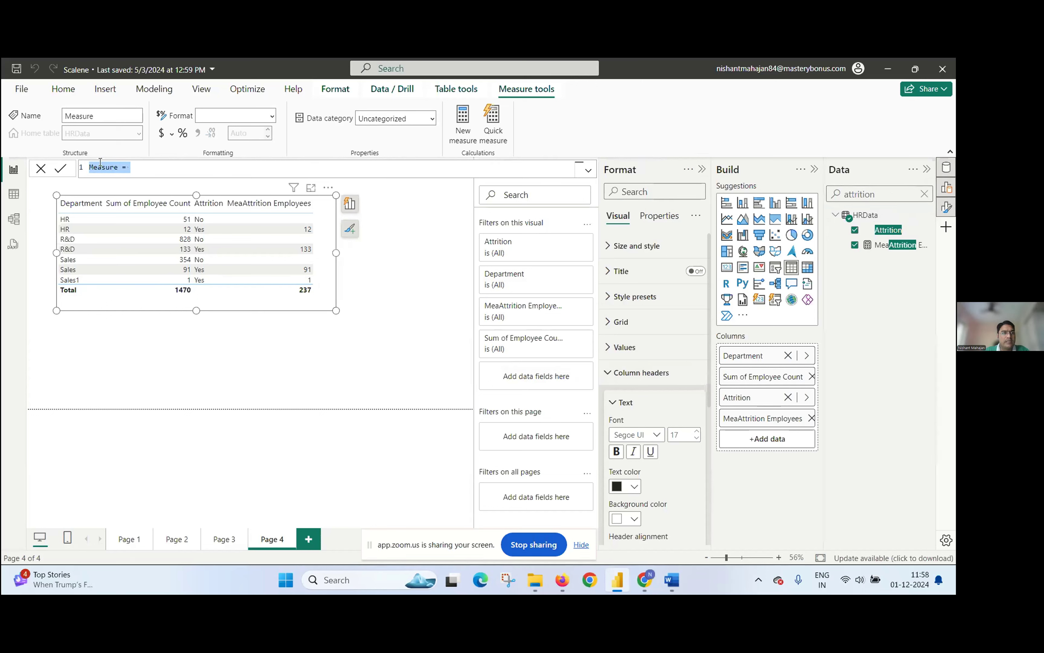
{"action": "left_click", "coordinate": [91, 167]}
{"action": "type", "text": "Attrition "}
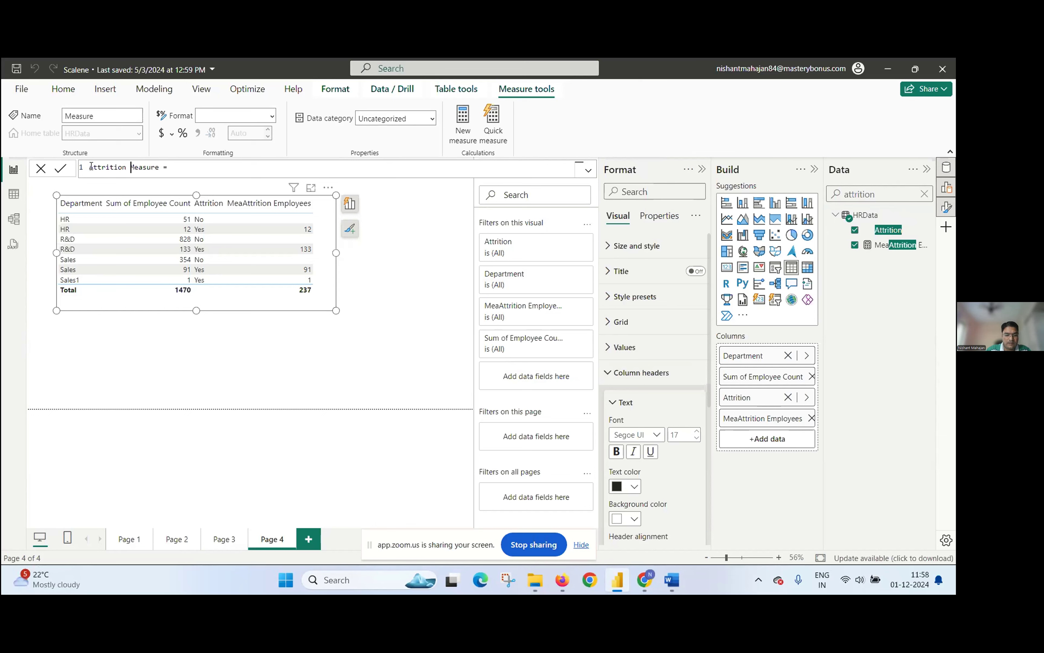
{"action": "type", "text": "%age"}
{"action": "key", "text": "Delete"}
{"action": "key", "text": "Delete"}
{"action": "key", "text": "Delete"}
{"action": "key", "text": "Delete"}
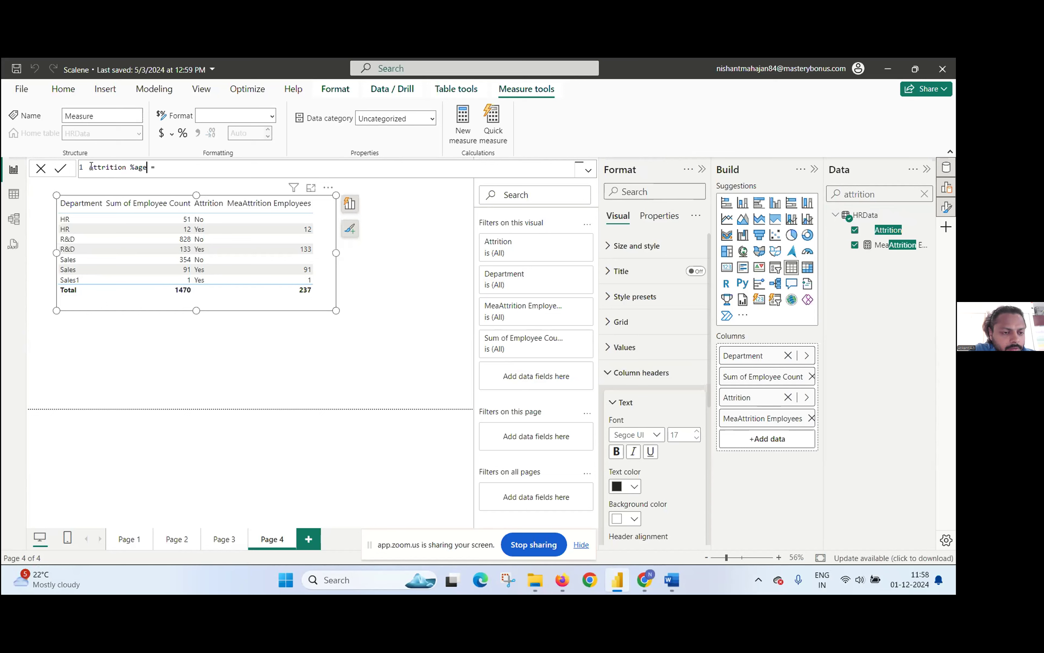
Step: Begin the Attrition %age formula with a DIVIDE function that uses the MeaAttrition Employees measure as numerator
{"action": "key", "text": "End"}
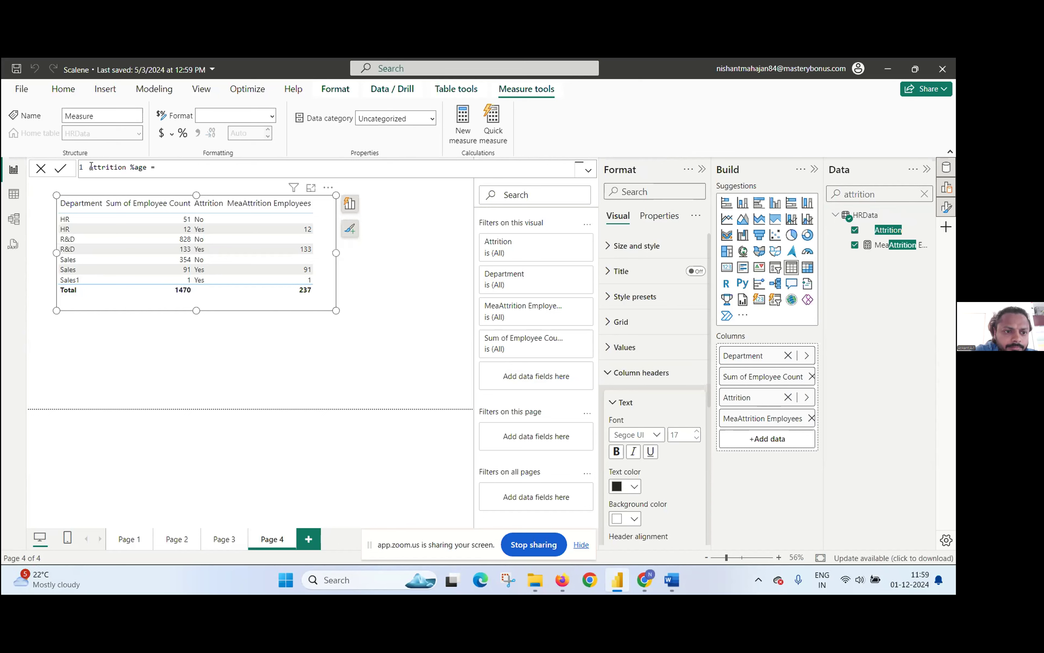
{"action": "type", "text": "D"}
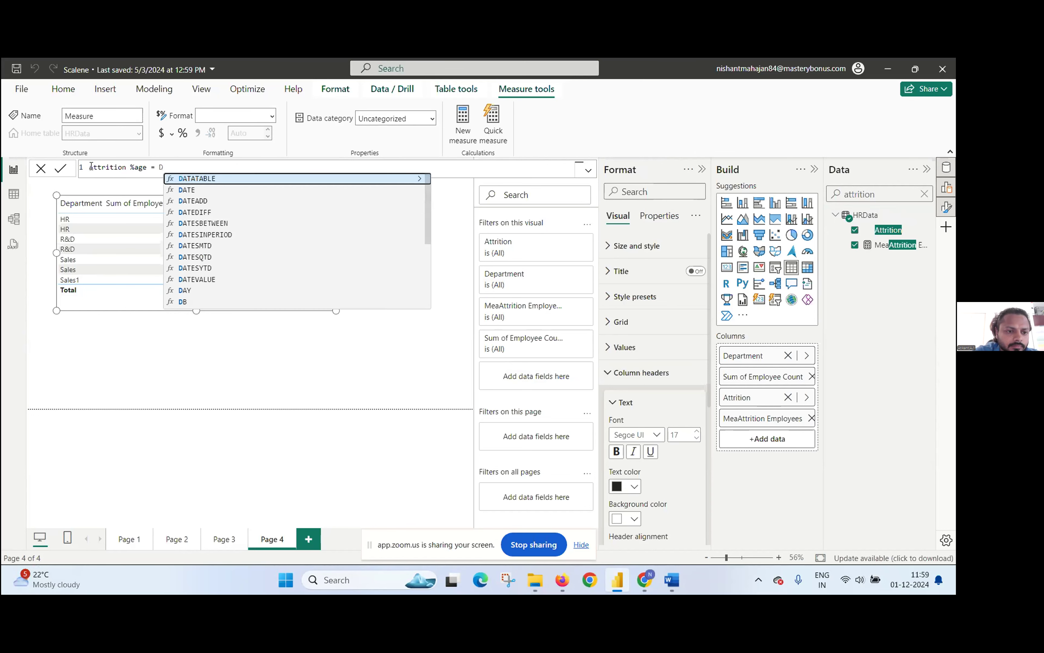
{"action": "type", "text": "iv"}
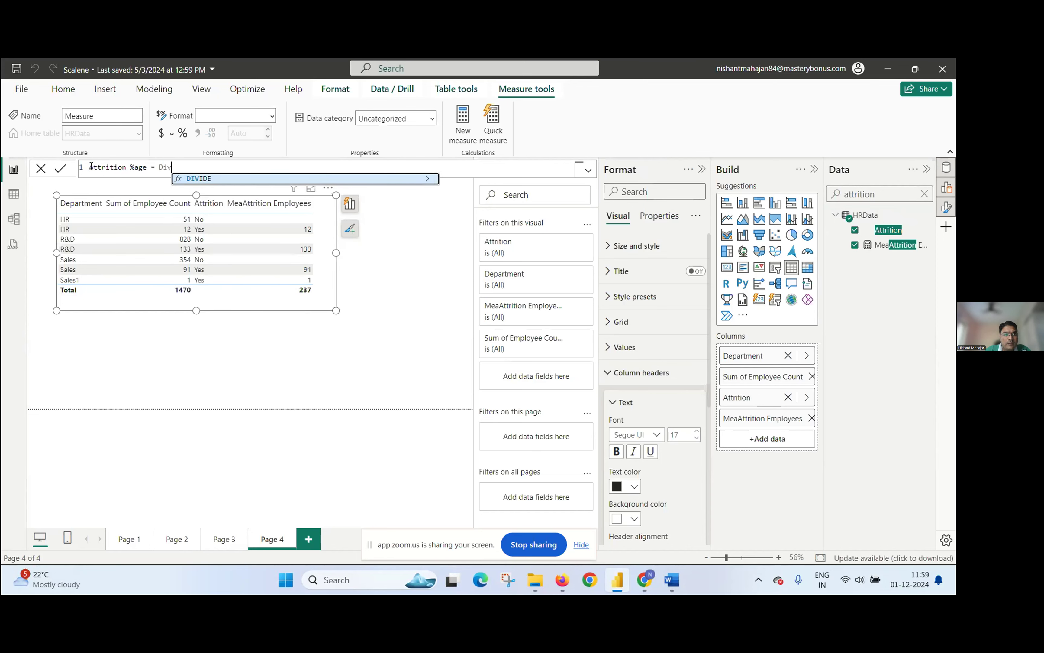
{"action": "key", "text": "Tab"}
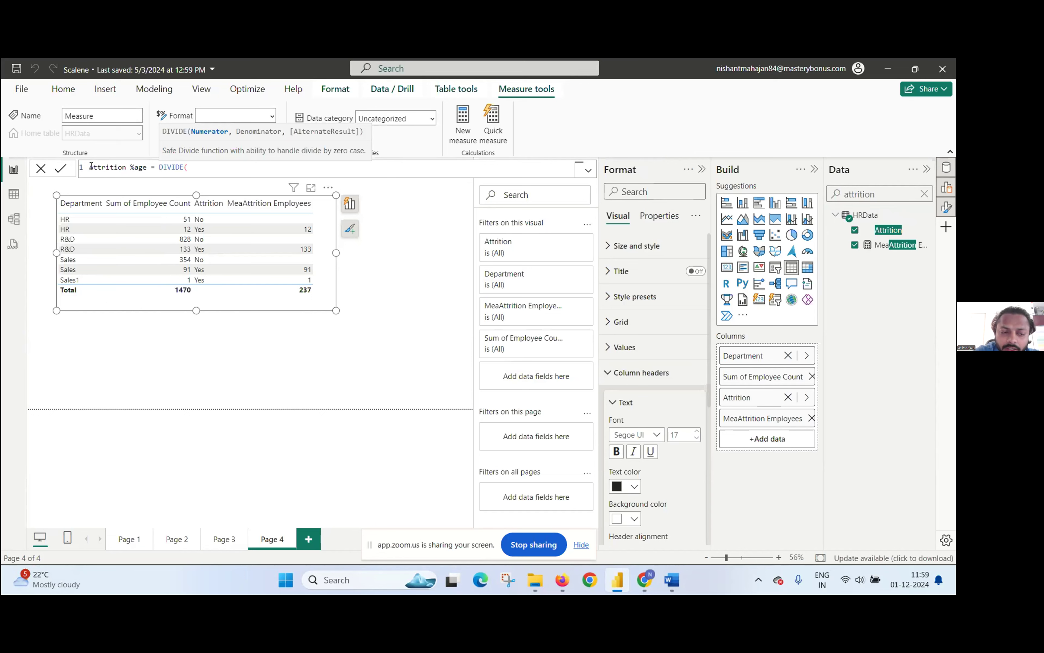
{"action": "type", "text": "Att"}
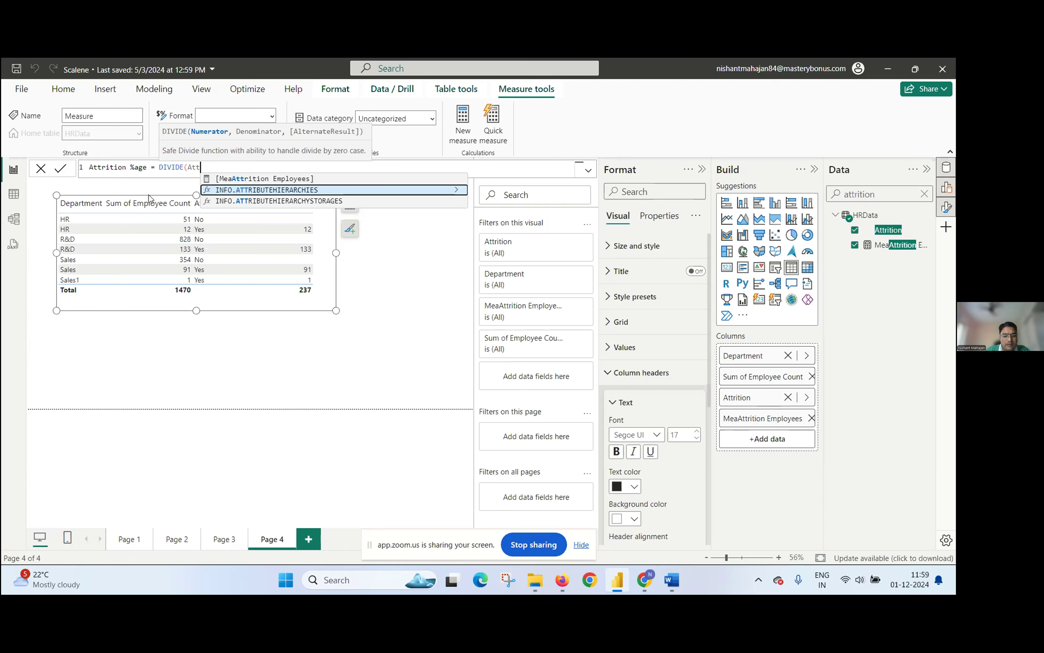
{"action": "type", "text": "rit"}
{"action": "key", "text": "Tab"}
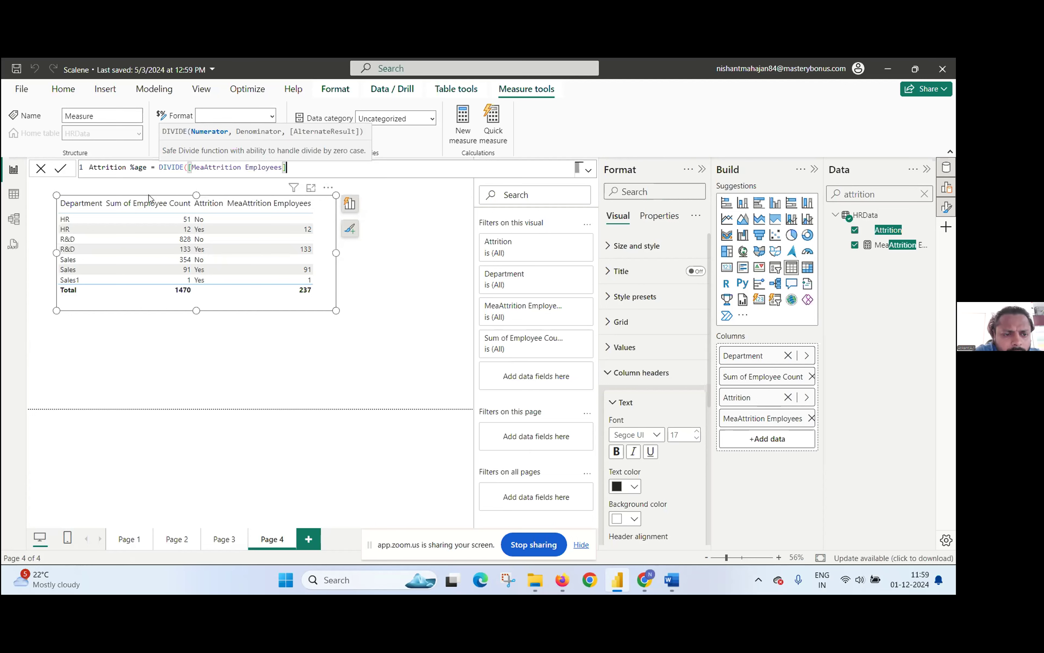
{"action": "type", "text": ","}
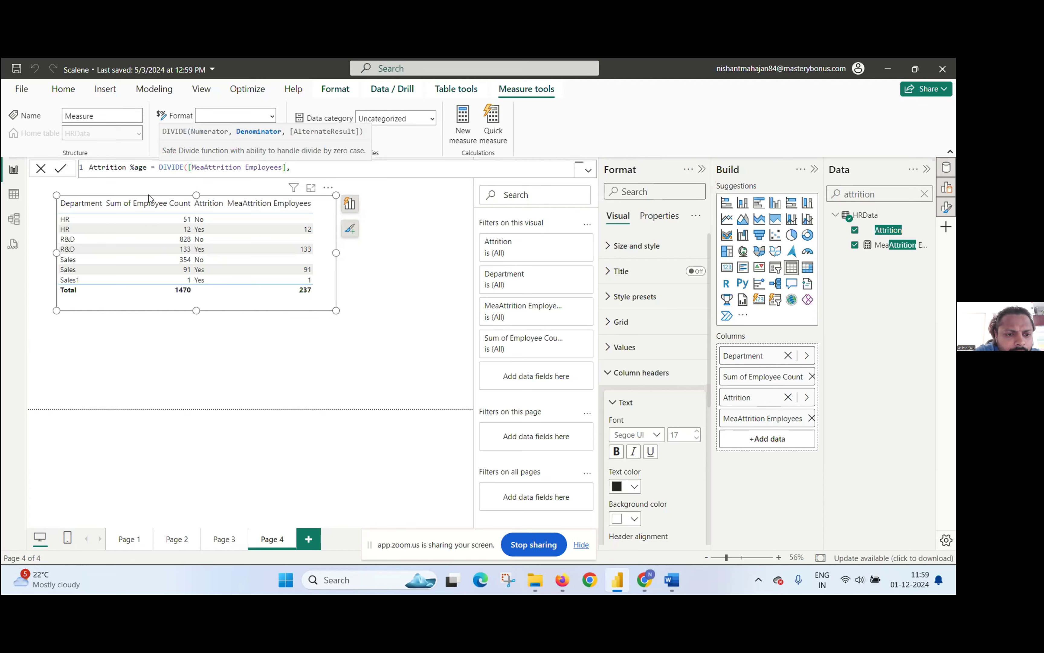
{"action": "type", "text": "tota"}
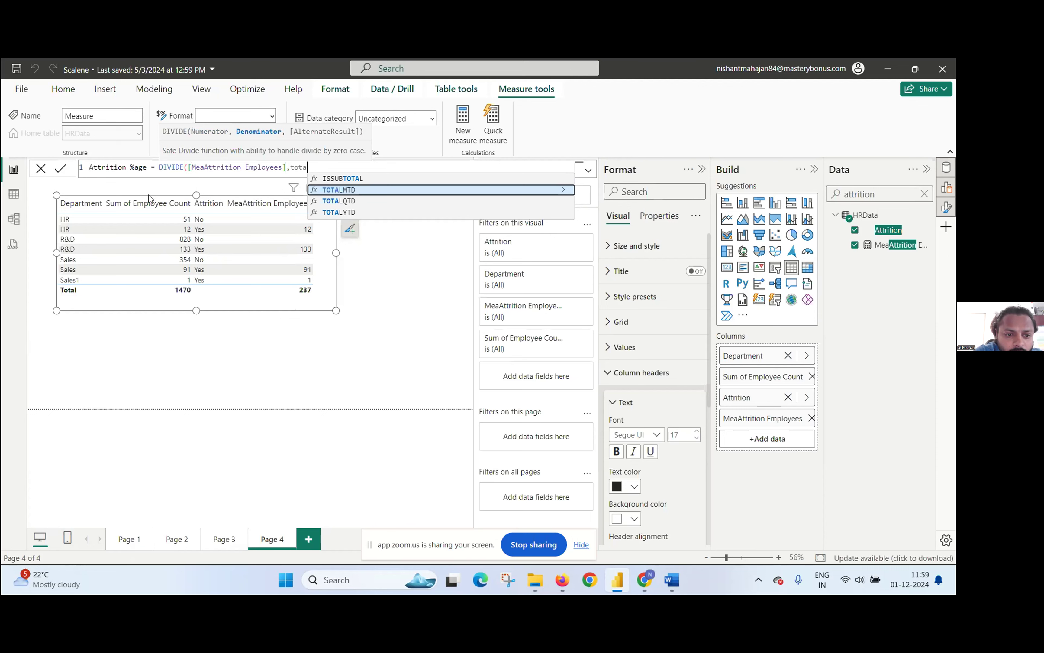
Step: Complete the Attrition %age formula with Sum(HRData[Employee Count]) as the denominator and commit the measure
{"action": "key", "text": "BackSpace"}
{"action": "key", "text": "BackSpace"}
{"action": "key", "text": "BackSpace"}
{"action": "key", "text": "BackSpace"}
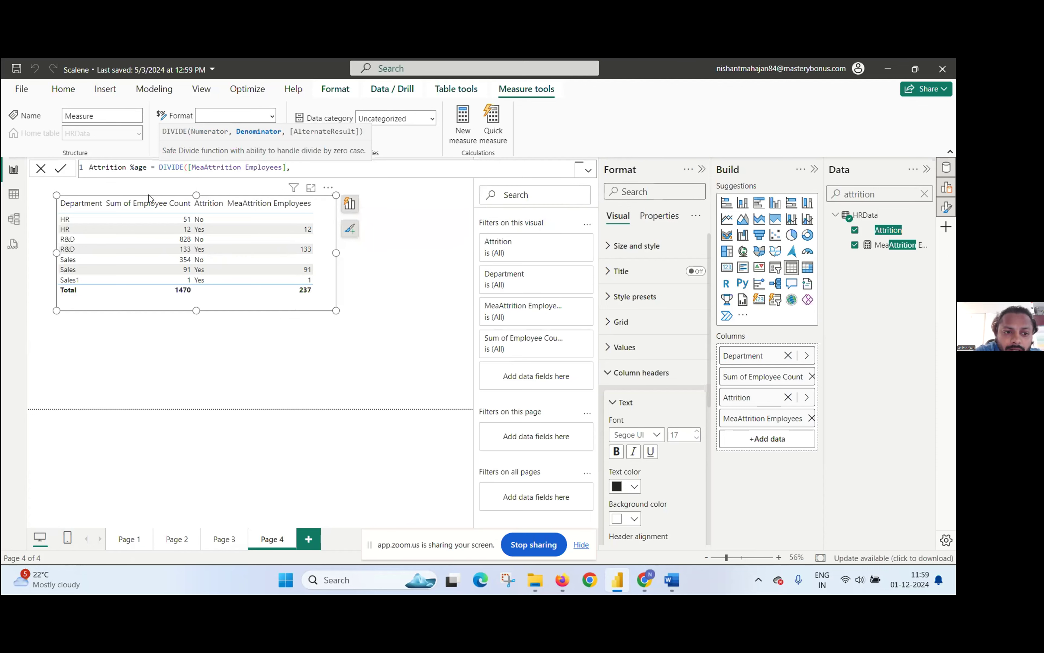
{"action": "type", "text": "Sum"}
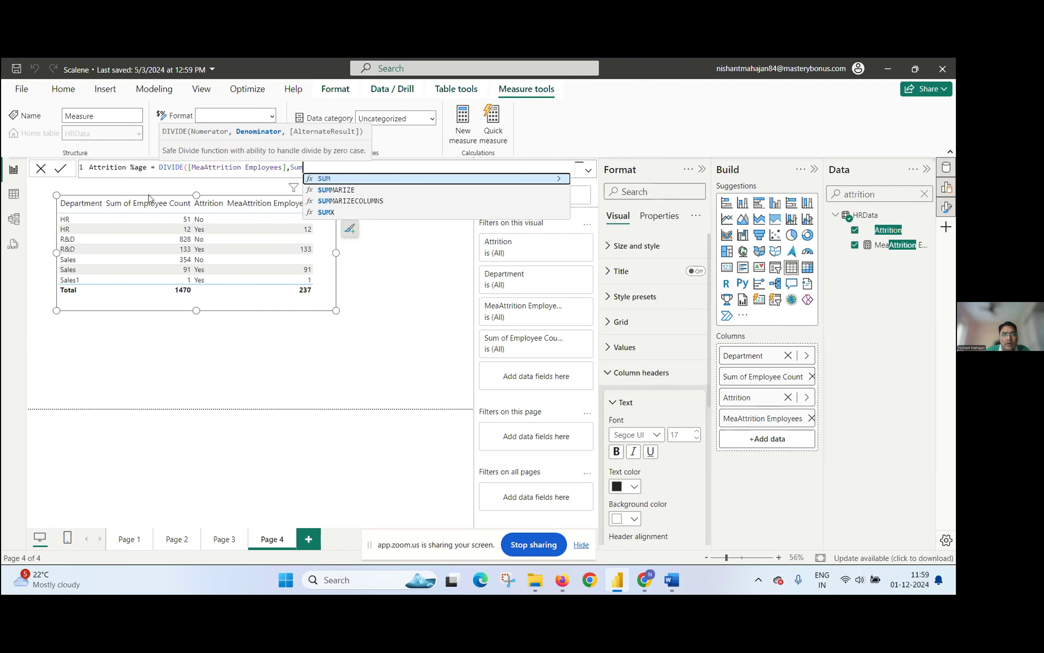
{"action": "type", "text": "("}
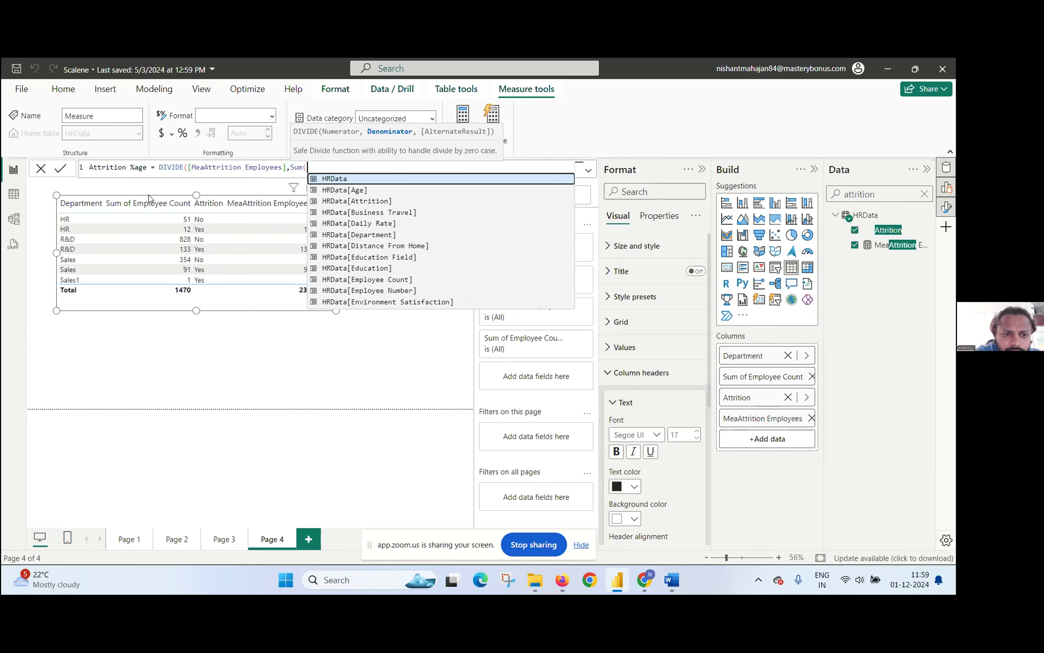
{"action": "type", "text": "empl"}
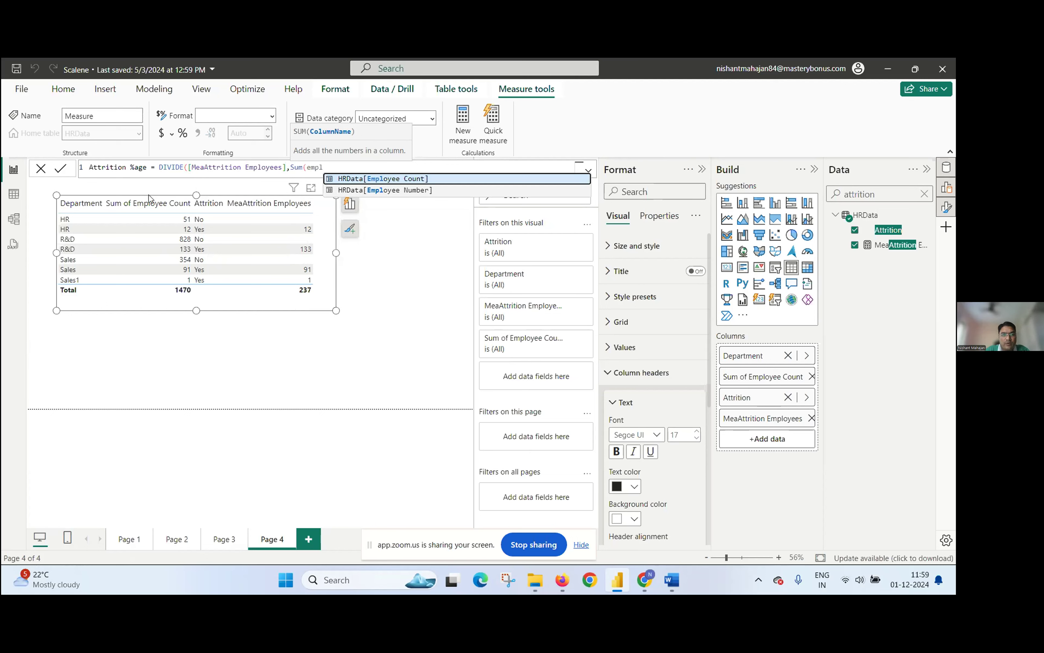
{"action": "key", "text": "Tab"}
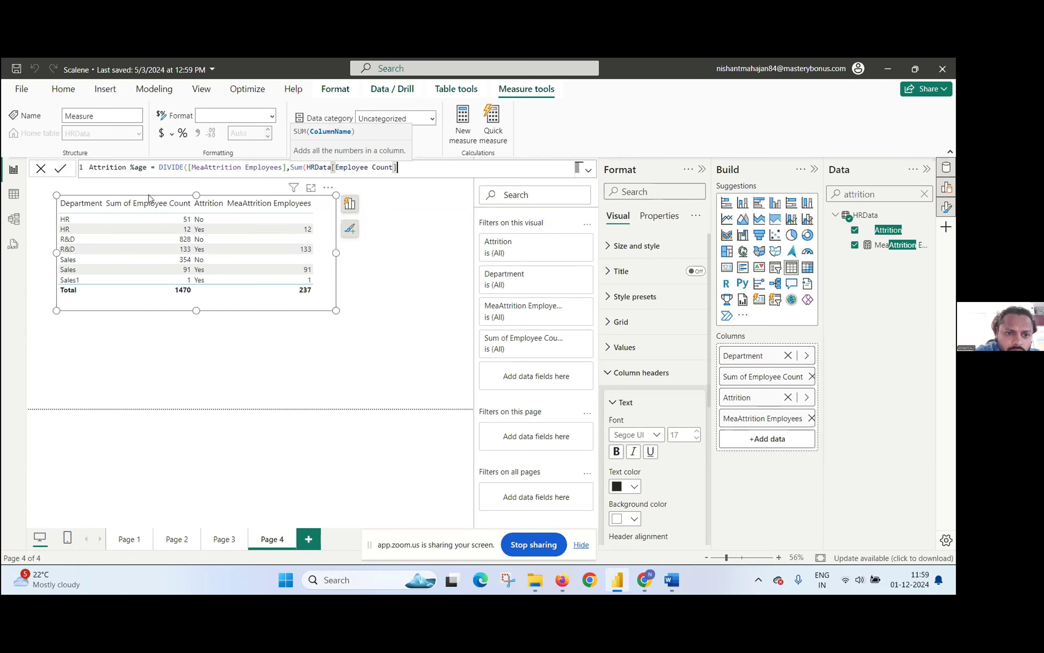
{"action": "type", "text": ")"}
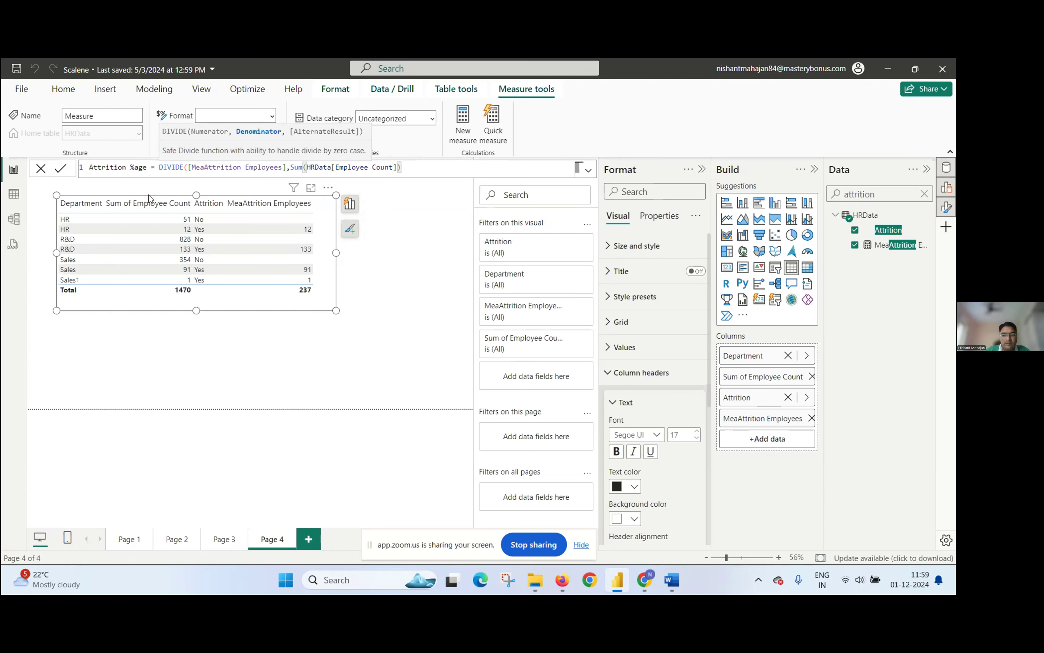
{"action": "key", "text": "Return"}
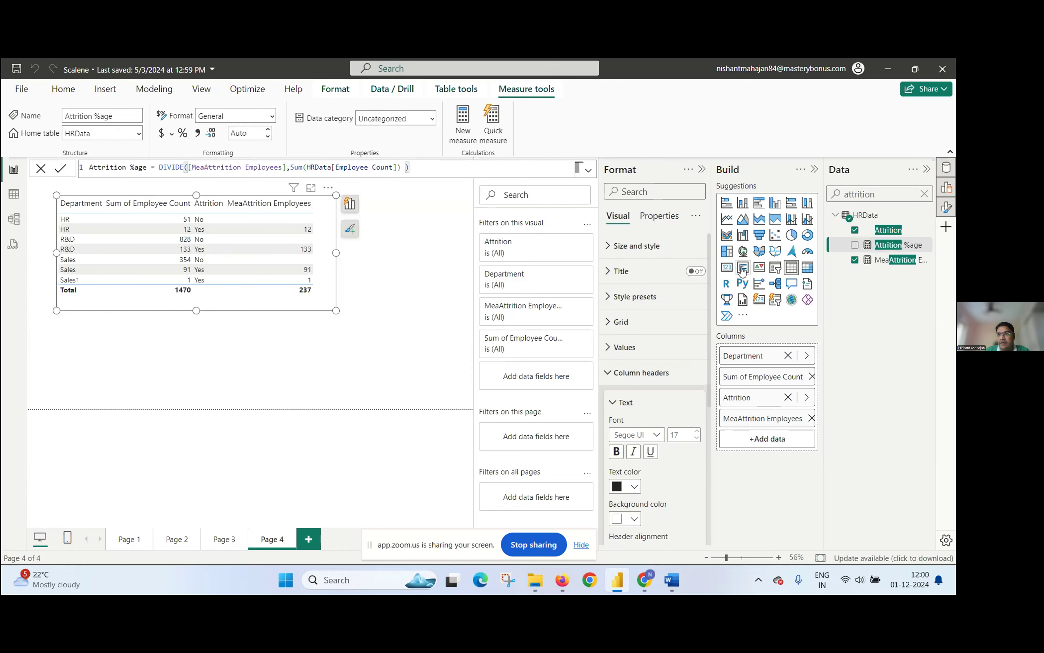
Step: Add the Attrition %age measure to the Department table and enlarge the table to fit the extra column
{"action": "left_click", "coordinate": [855, 245]}
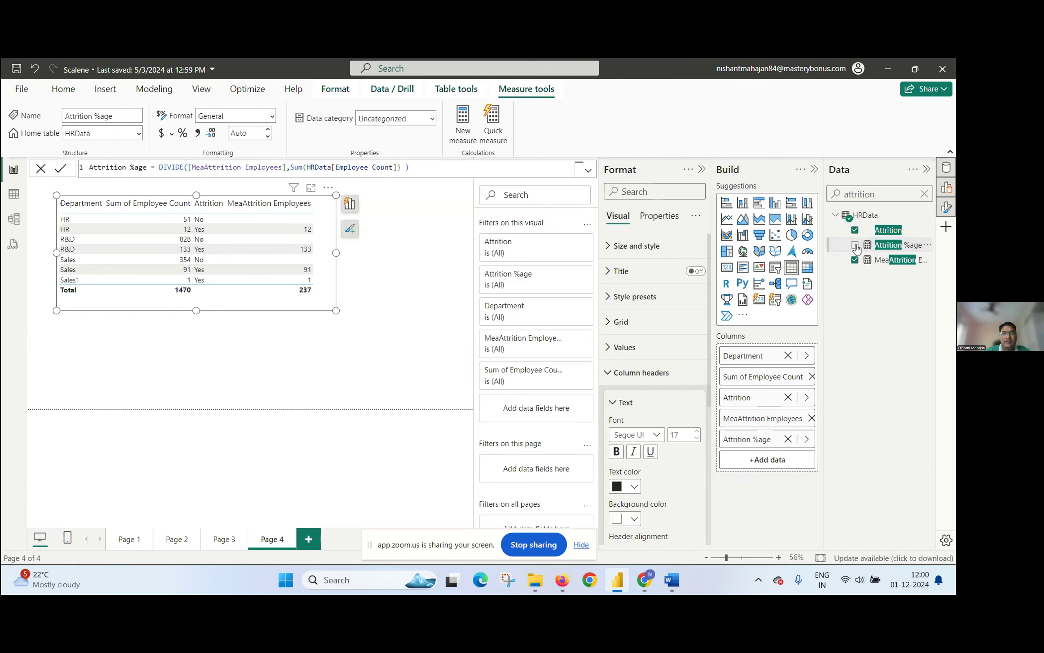
{"action": "left_click", "coordinate": [421, 280]}
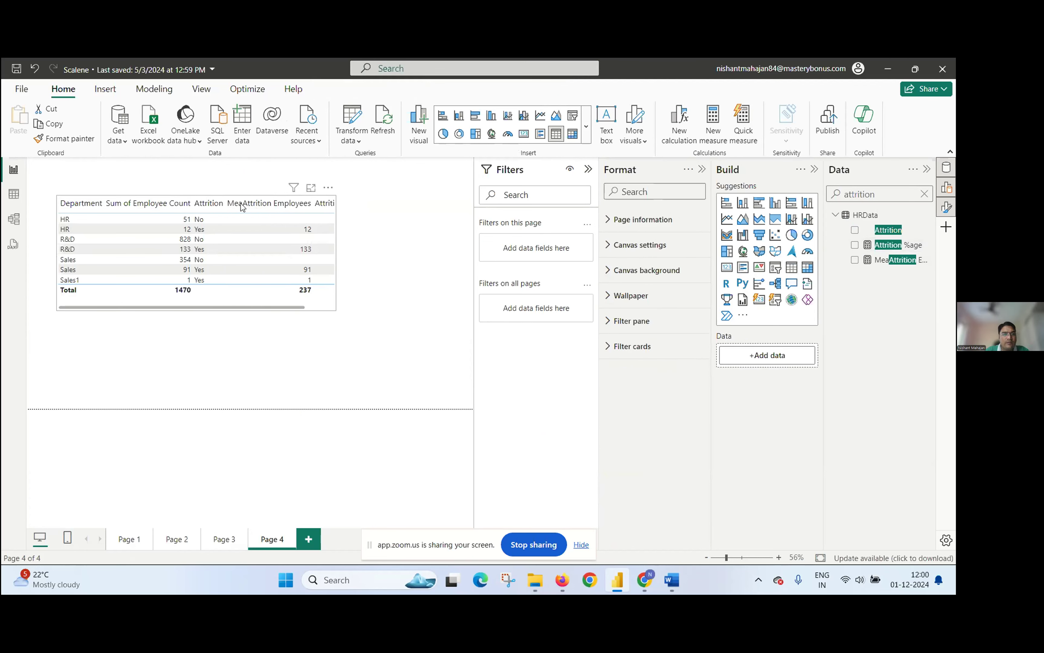
{"action": "left_click", "coordinate": [337, 308]}
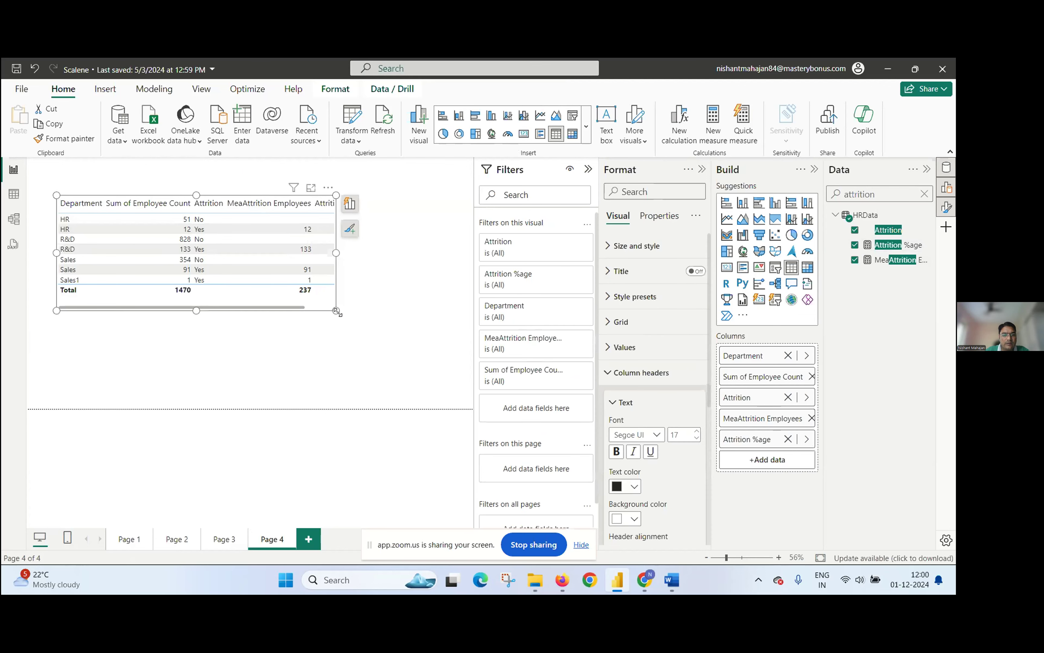
{"action": "left_click_drag", "start_coordinate": [340, 312], "coordinate": [387, 343]}
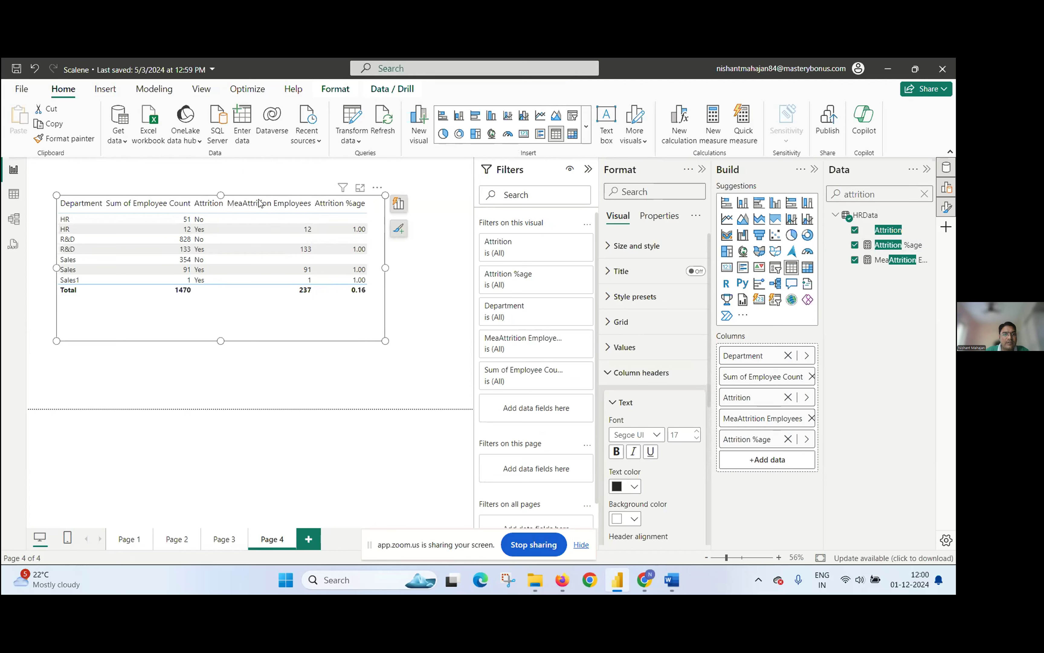
Step: Sort the Department table by MeaAttrition Employees in ascending order, and stop sharing the screen
{"action": "left_click", "coordinate": [273, 205]}
{"action": "right_click", "coordinate": [274, 206]}
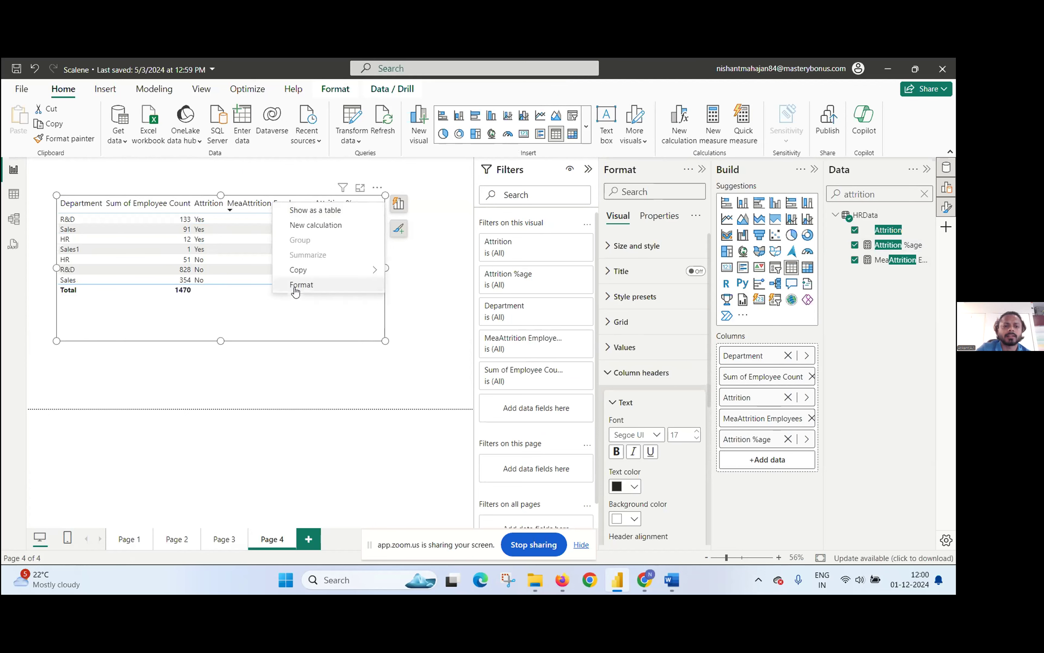
{"action": "left_click", "coordinate": [410, 297]}
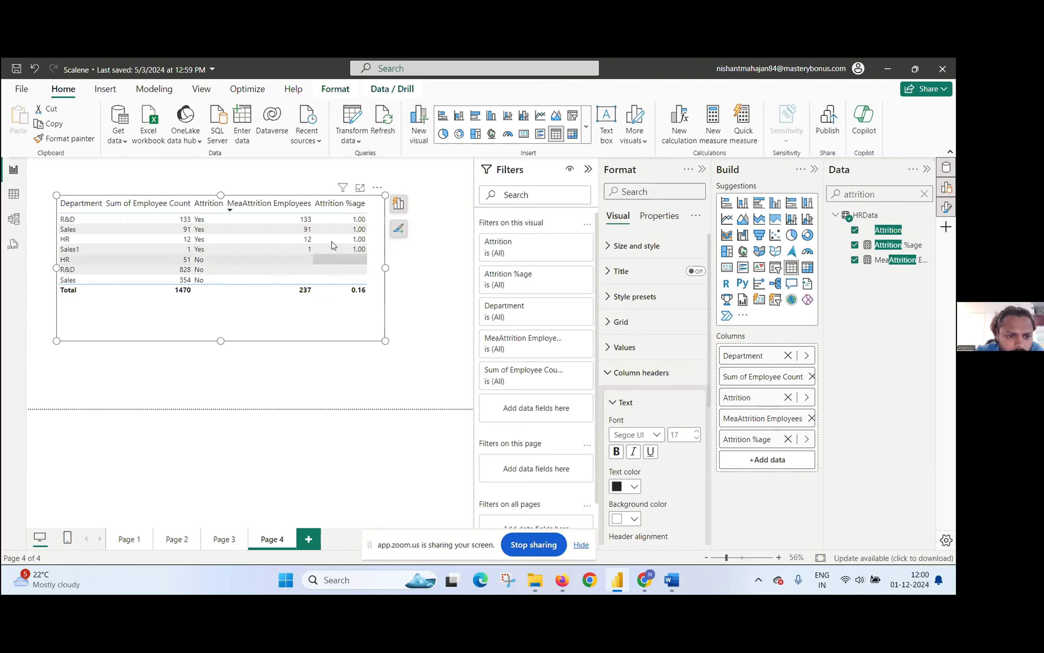
{"action": "left_click", "coordinate": [273, 207]}
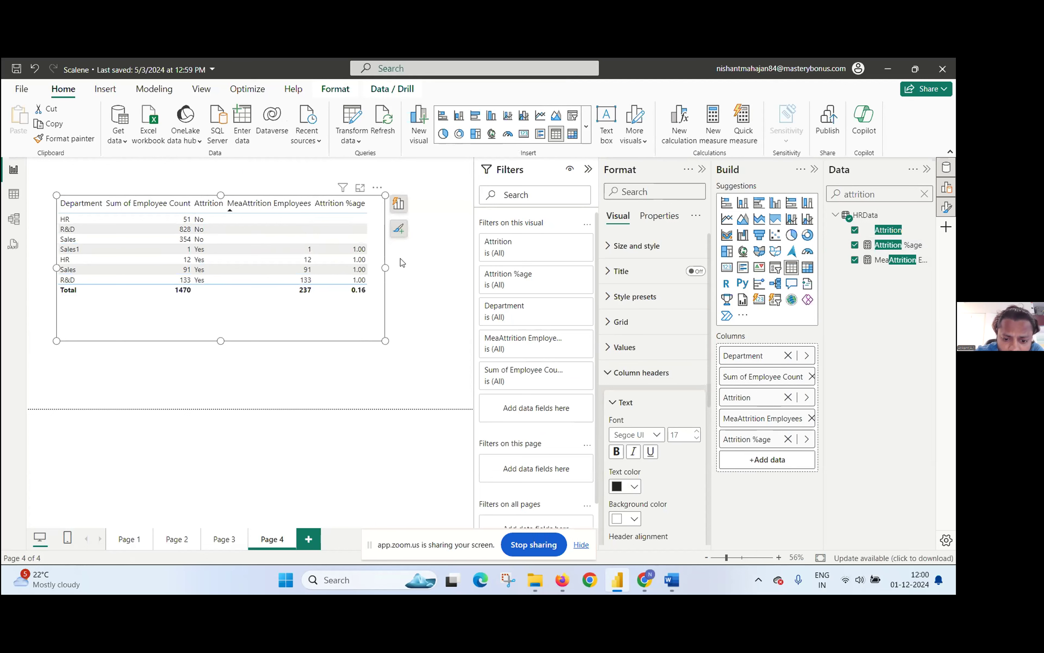
{"action": "left_click", "coordinate": [306, 207]}
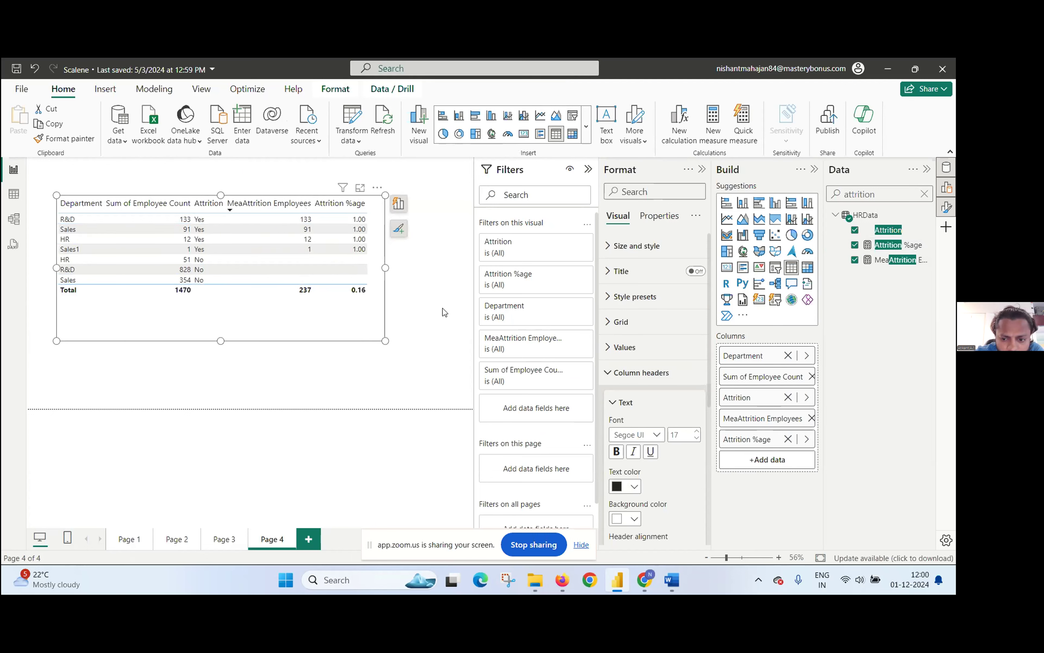
{"action": "left_click", "coordinate": [303, 210]}
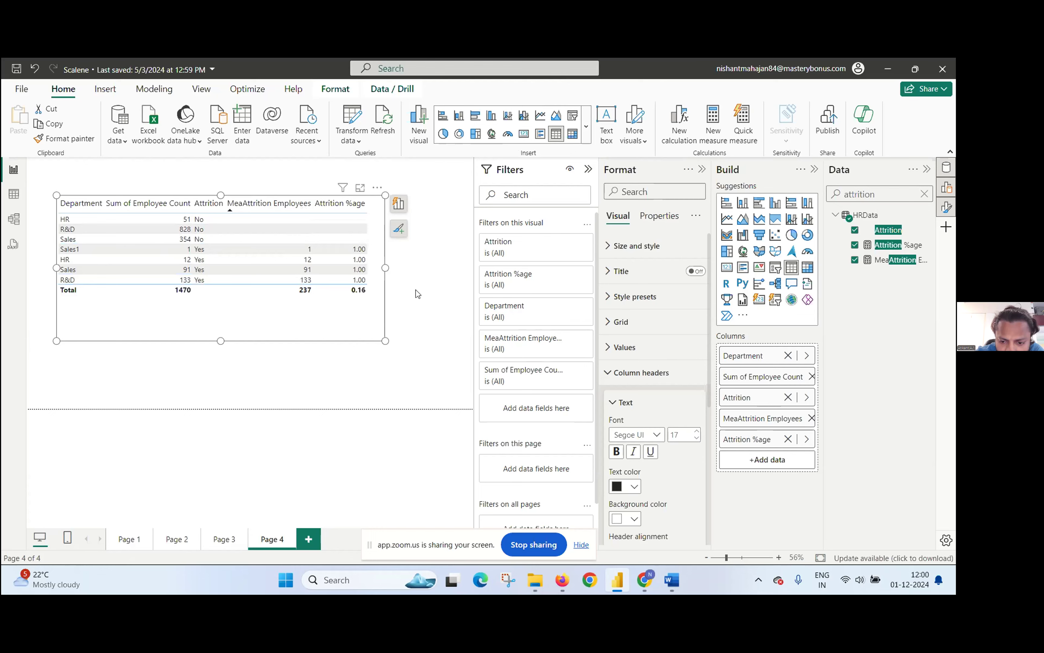
{"action": "left_click", "coordinate": [543, 547]}
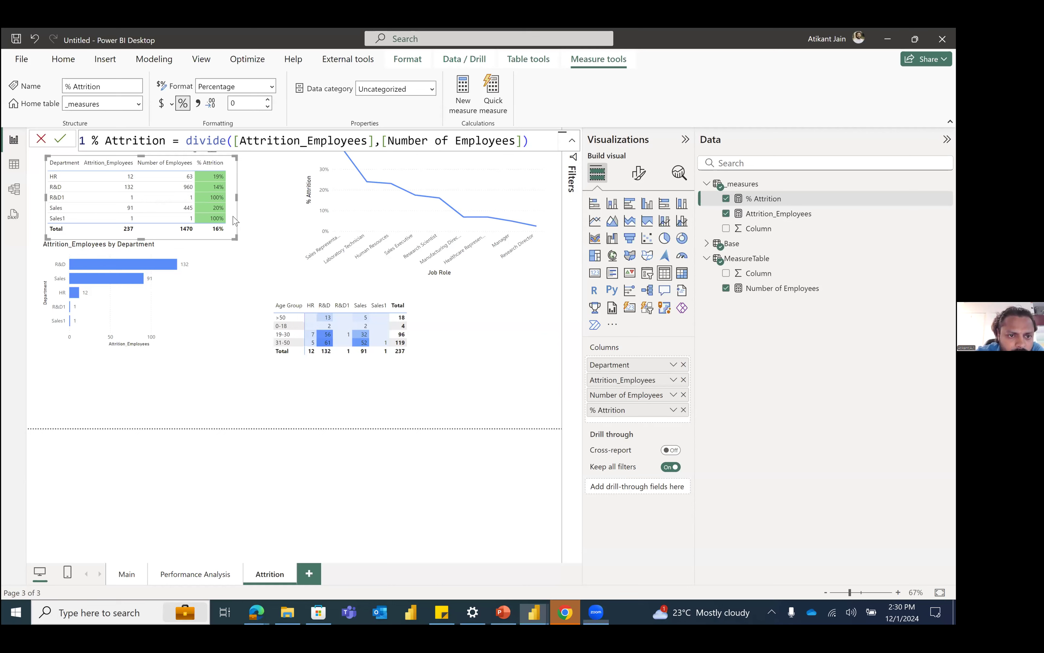
Step: Adjust the employee column widths in the Department table on the Attrition page and sort it by % Attrition in descending order
{"action": "key", "text": "ctrl+z"}
{"action": "left_click_drag", "start_coordinate": [221, 215], "coordinate": [152, 215]}
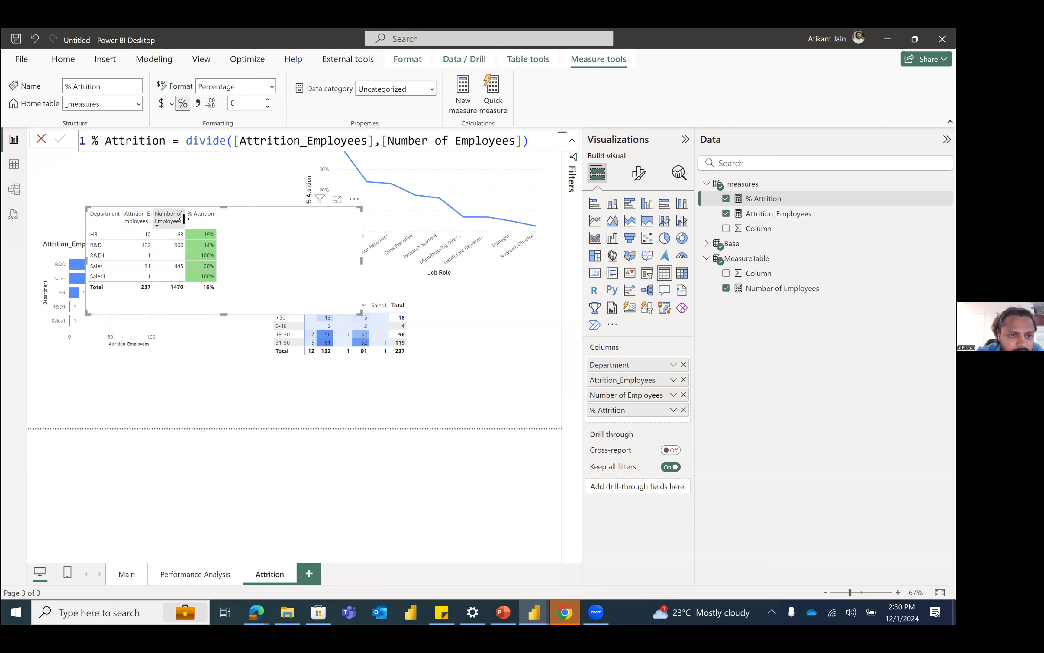
{"action": "left_click_drag", "start_coordinate": [152, 218], "coordinate": [179, 218]}
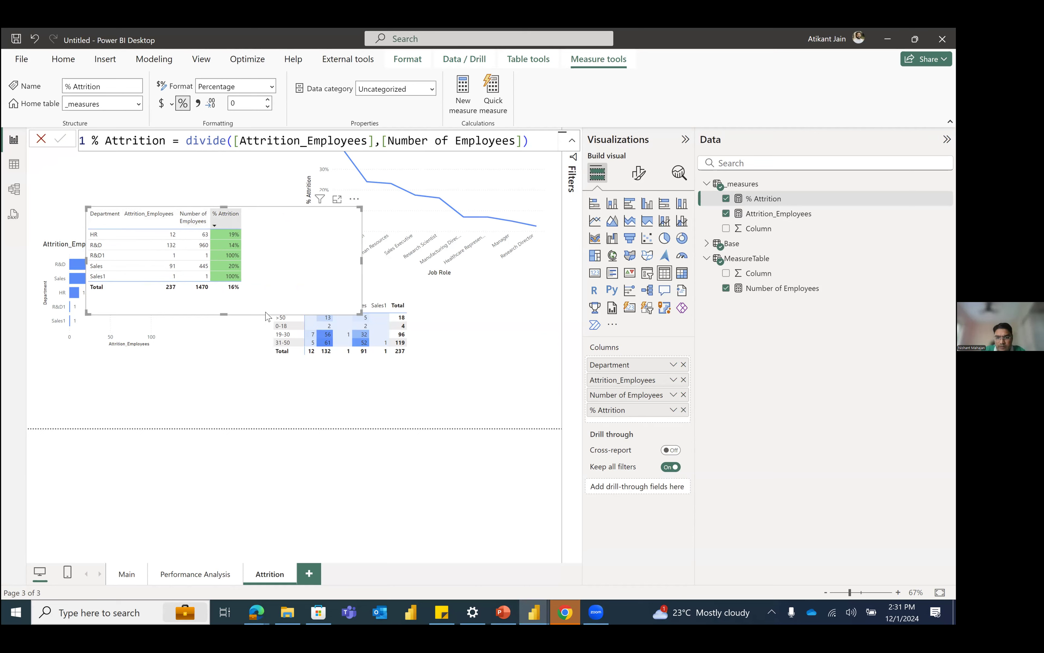
{"action": "left_click", "coordinate": [213, 221]}
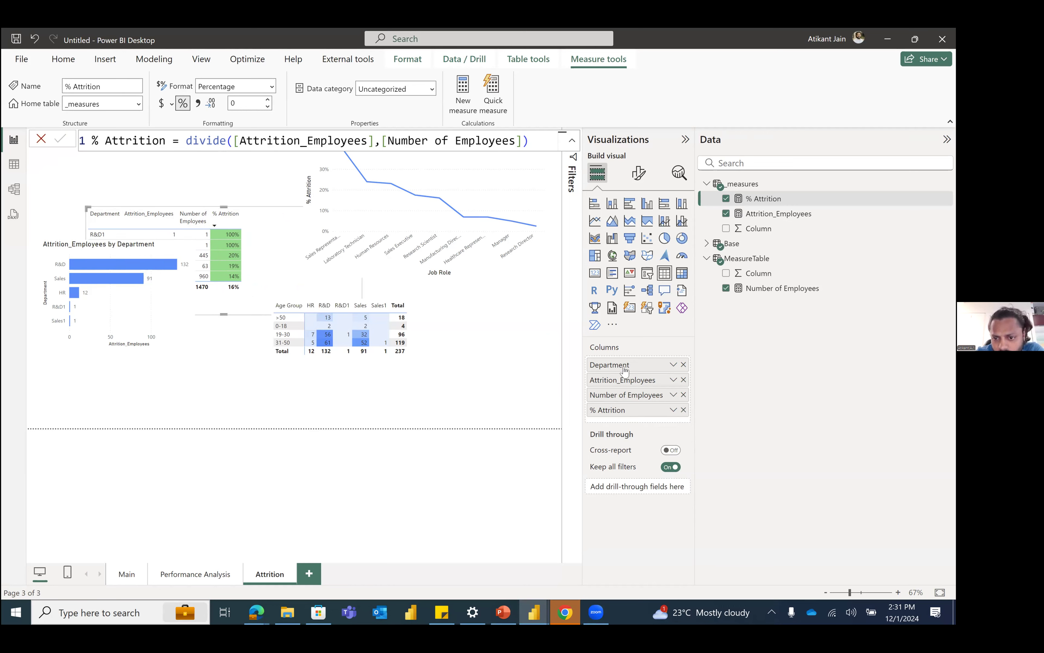
Step: Rename the Number of Employees field as Total Emp in the Department table
{"action": "double_click", "coordinate": [624, 396]}
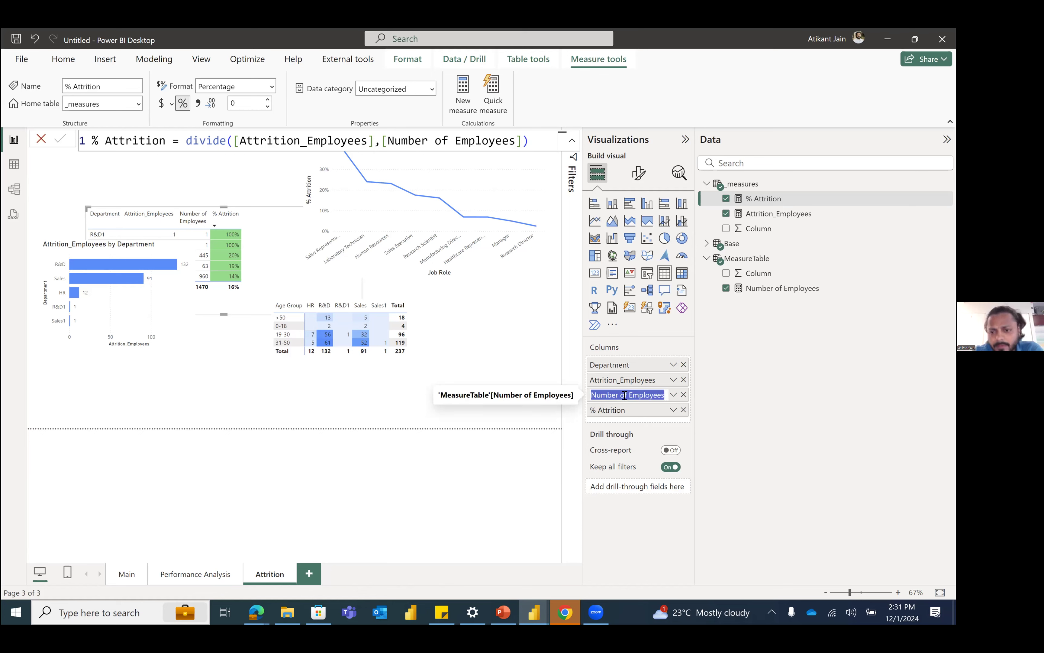
{"action": "type", "text": "Total Emp"}
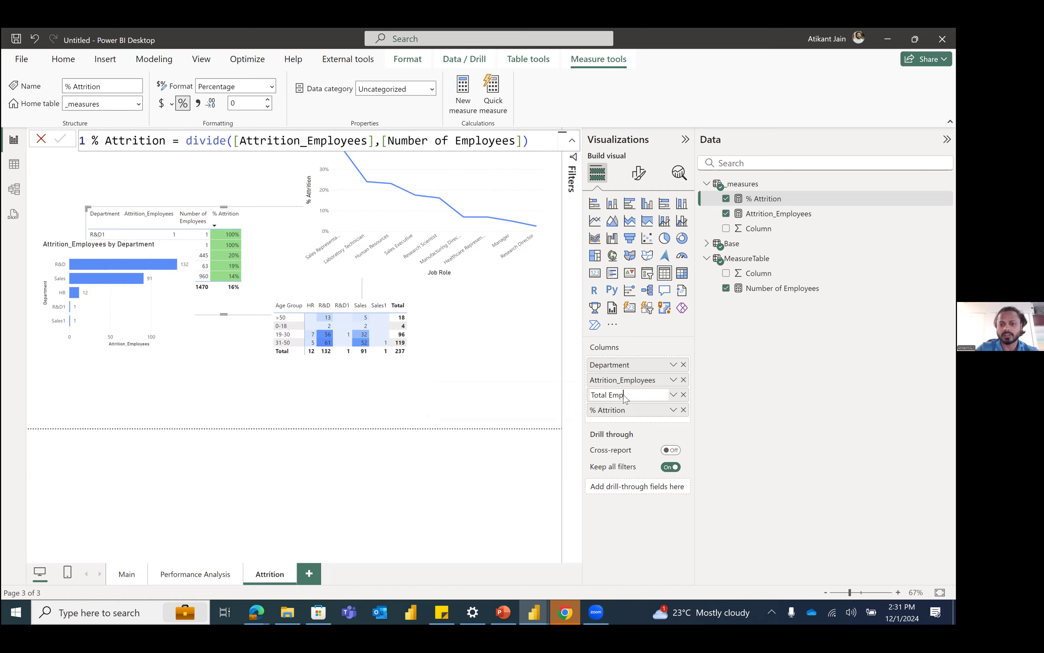
{"action": "key", "text": "Return"}
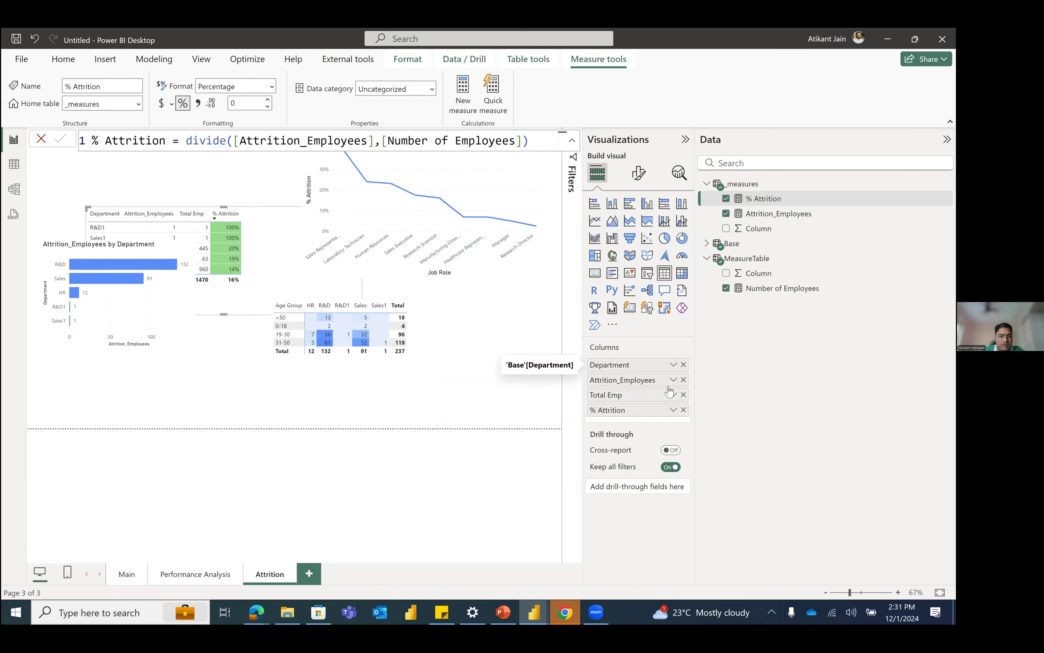
Step: Move the Department table above the Attrition_Employees by Department chart and shrink it to clear the neighbouring charts
{"action": "left_click_drag", "start_coordinate": [279, 216], "coordinate": [249, 171]}
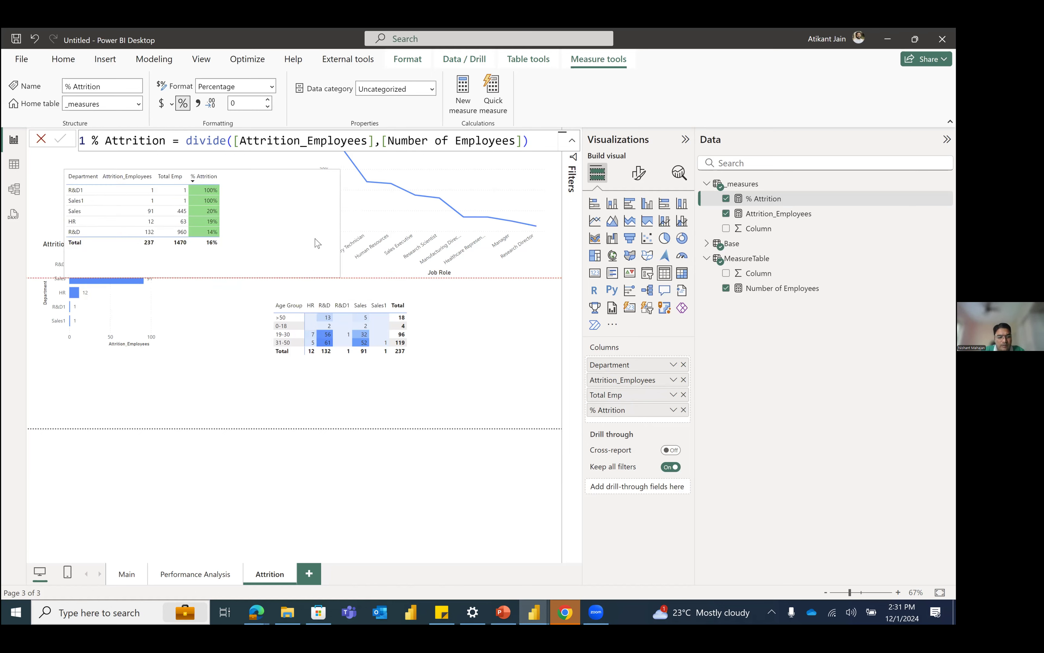
{"action": "left_click_drag", "start_coordinate": [332, 269], "coordinate": [223, 249]}
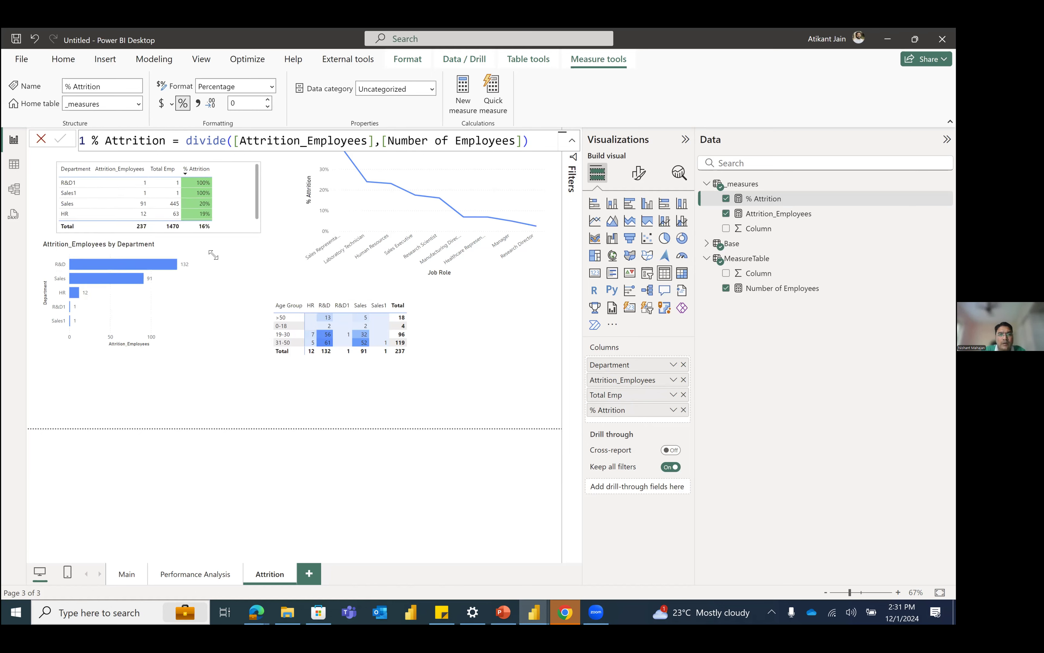
{"action": "left_click_drag", "start_coordinate": [193, 292], "coordinate": [209, 303]}
{"action": "left_click_drag", "start_coordinate": [422, 331], "coordinate": [459, 336]}
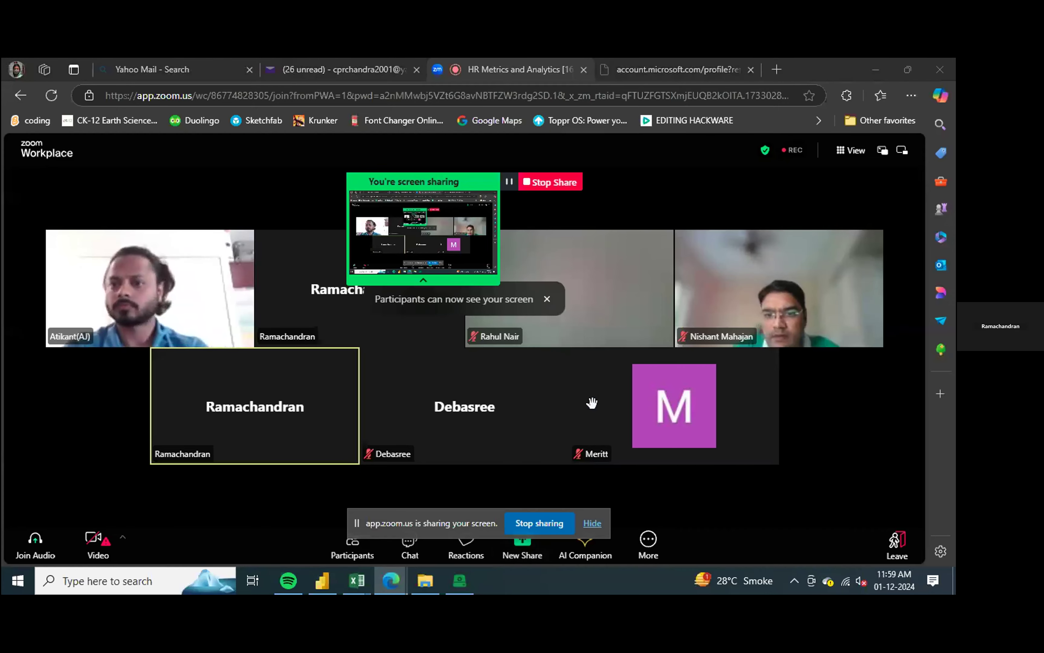
Step: Switch from the Zoom meeting to the Untitled report in Power BI Desktop
{"action": "key", "text": "alt+Tab"}
{"action": "key", "text": "alt+Tab"}
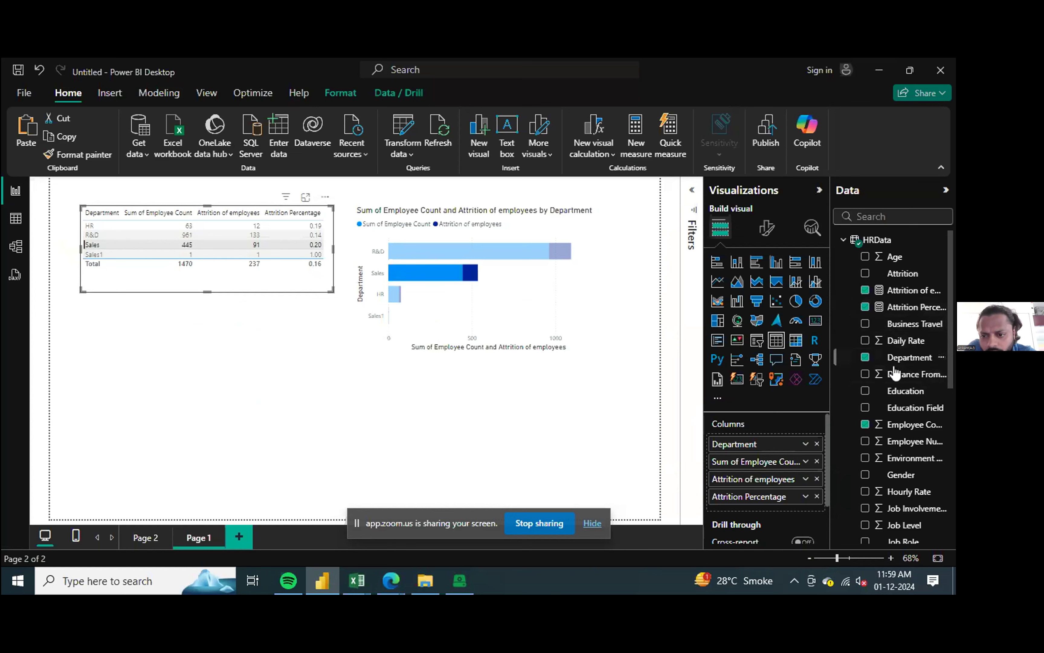
Step: Format the Attrition Percentage measure as Percentage
{"action": "left_click", "coordinate": [921, 309]}
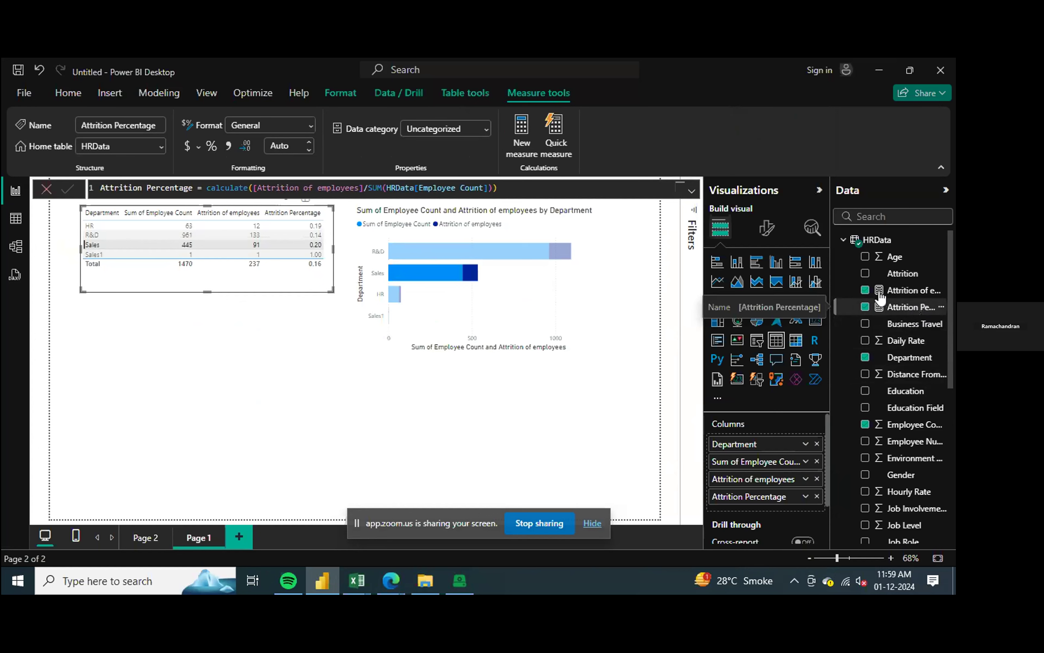
{"action": "left_click", "coordinate": [769, 235]}
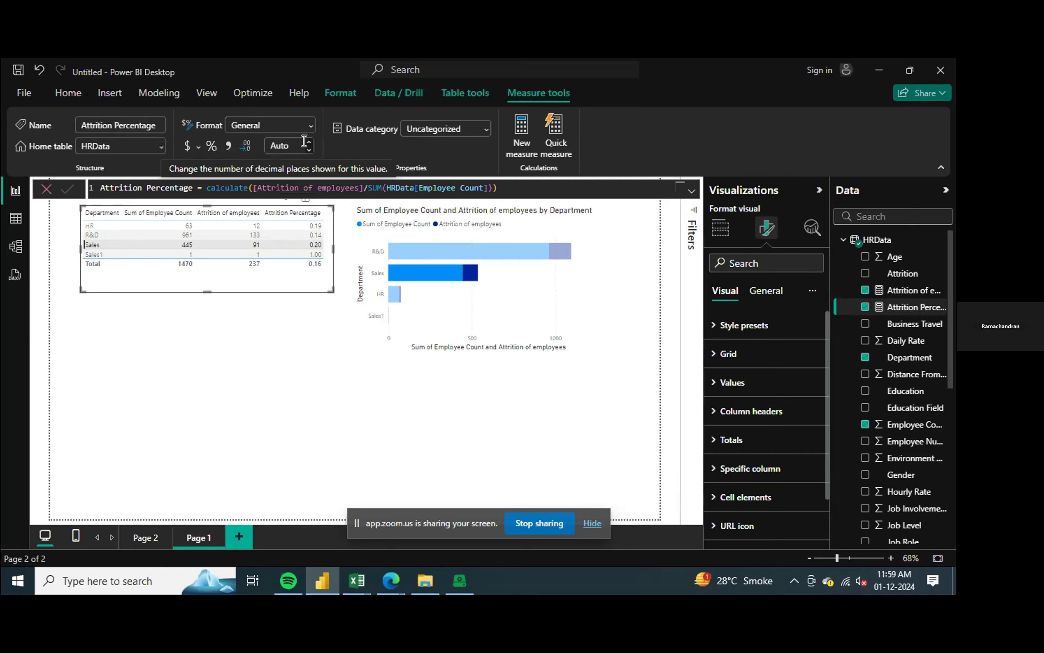
{"action": "left_click", "coordinate": [311, 125]}
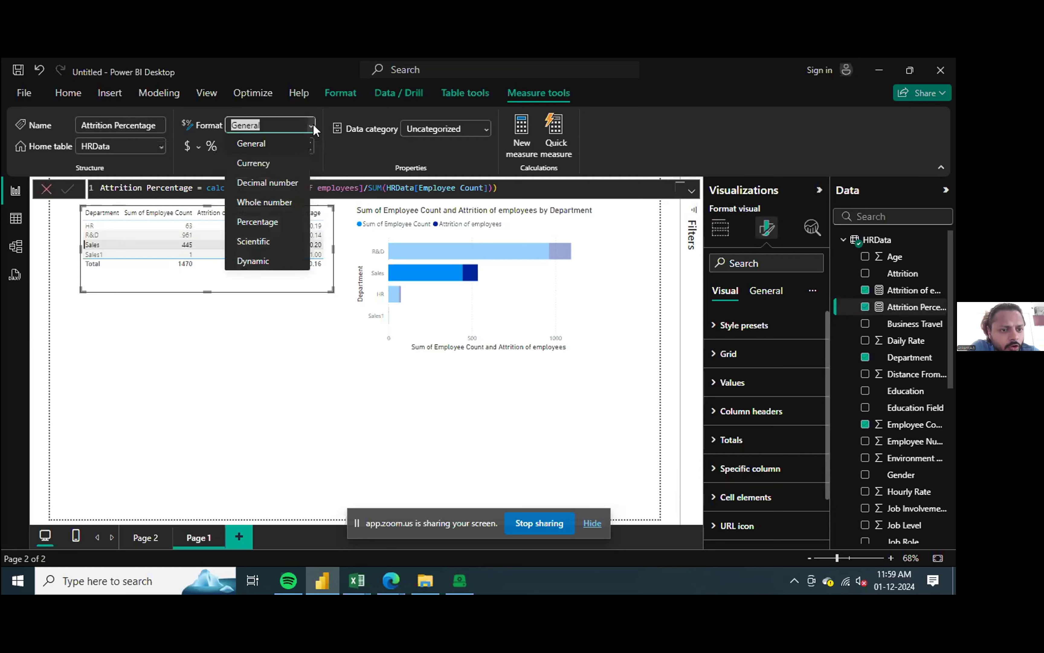
{"action": "left_click", "coordinate": [265, 222]}
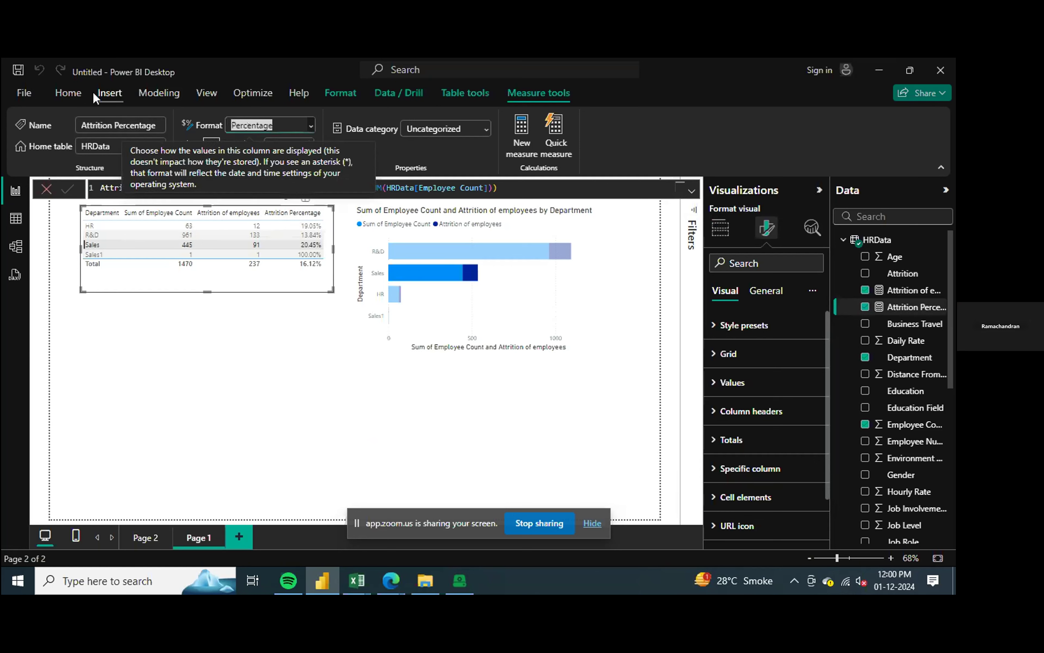
{"action": "left_click", "coordinate": [69, 94]}
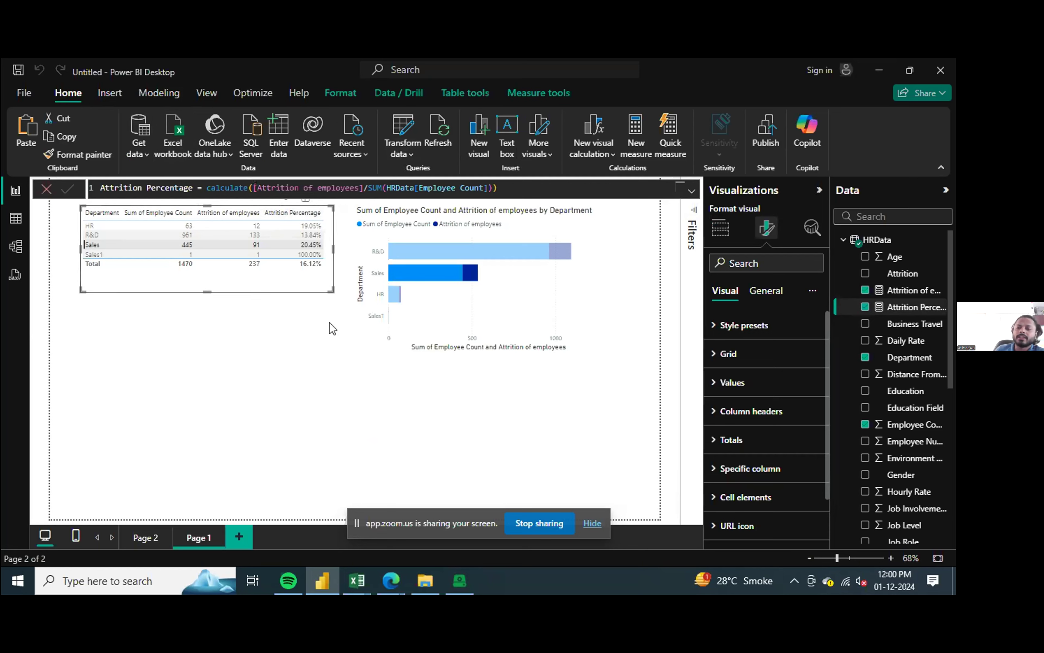
Step: Sort the department table by Attrition Percentage in descending order and clear its row highlighting
{"action": "left_click", "coordinate": [301, 436]}
{"action": "left_click", "coordinate": [274, 212]}
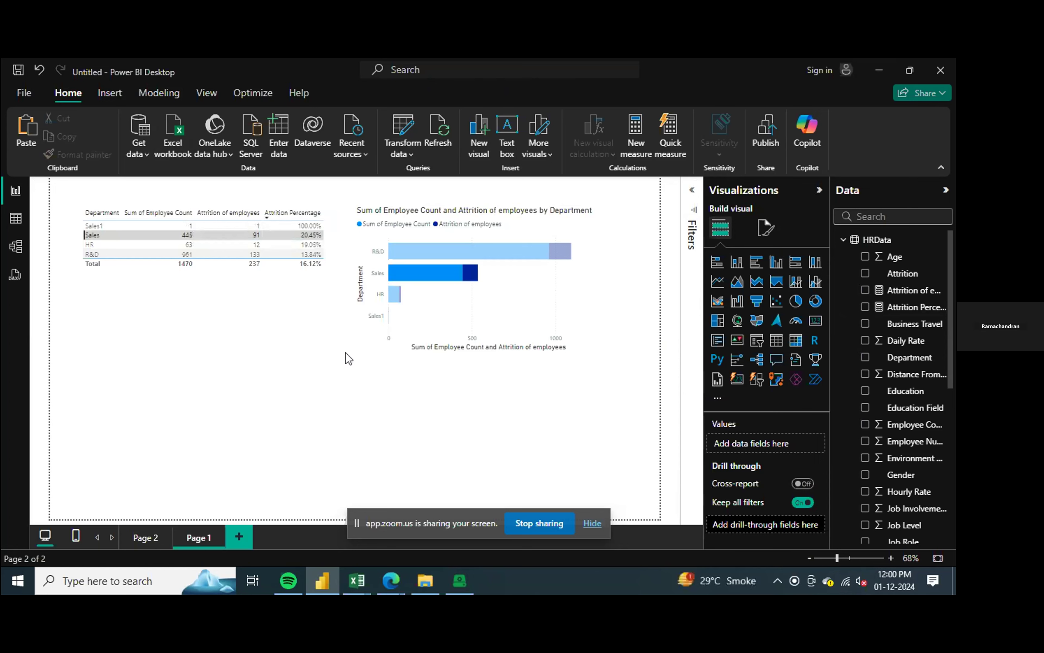
{"action": "left_click", "coordinate": [98, 230]}
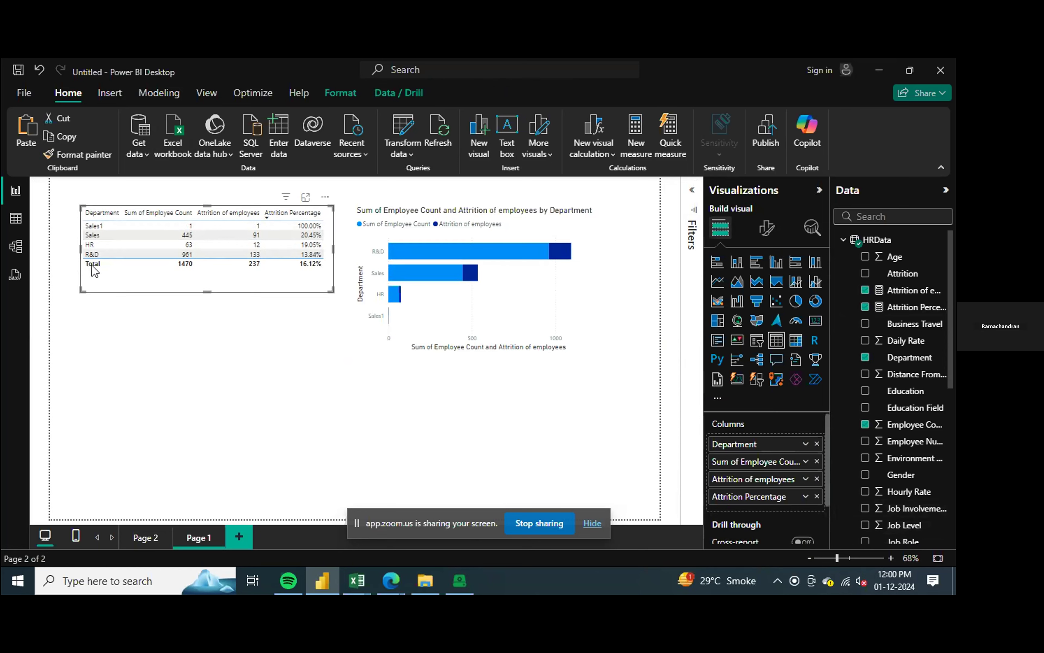
{"action": "left_click", "coordinate": [93, 226]}
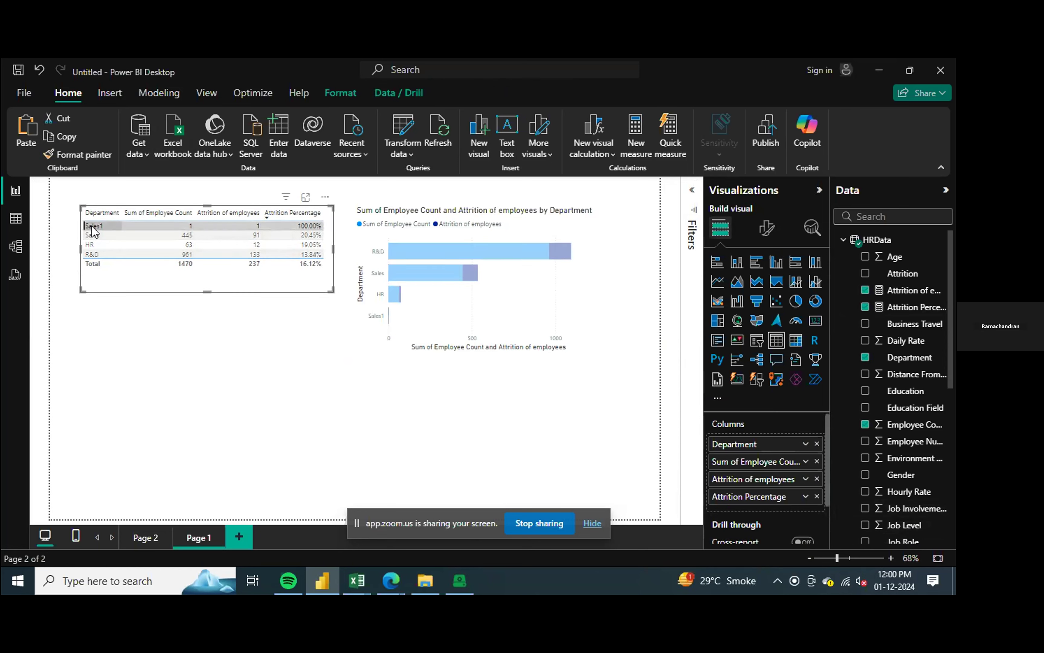
{"action": "left_click", "coordinate": [95, 271]}
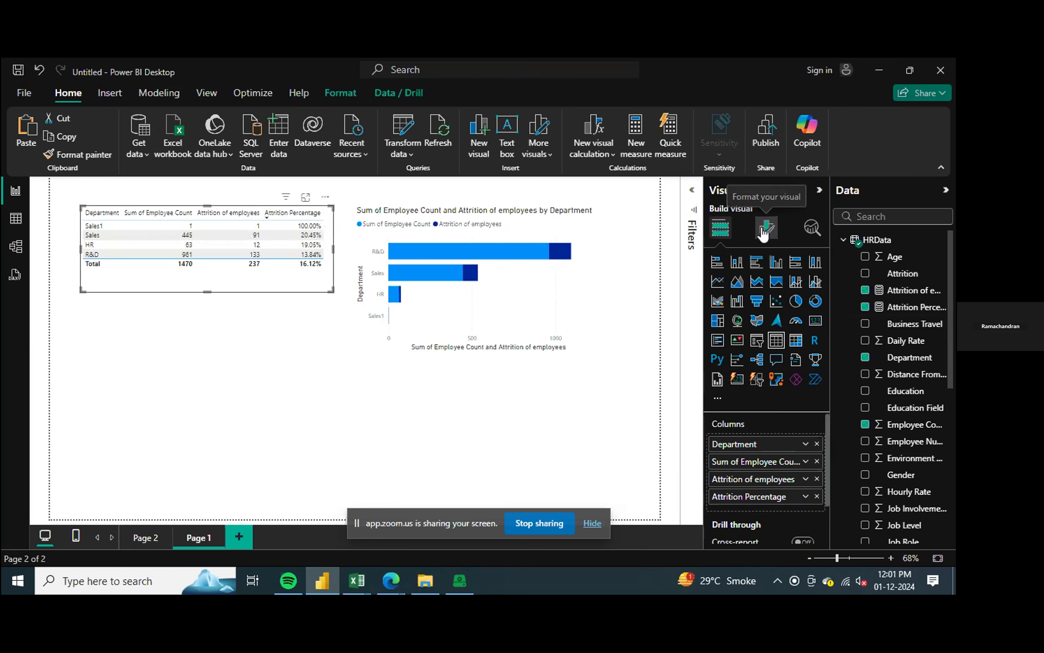
Step: Start background color conditional formatting for the table's Attrition Percentage column, using the Rules format style
{"action": "scroll", "coordinate": [792, 482], "scroll_direction": "down", "scroll_amount": 2}
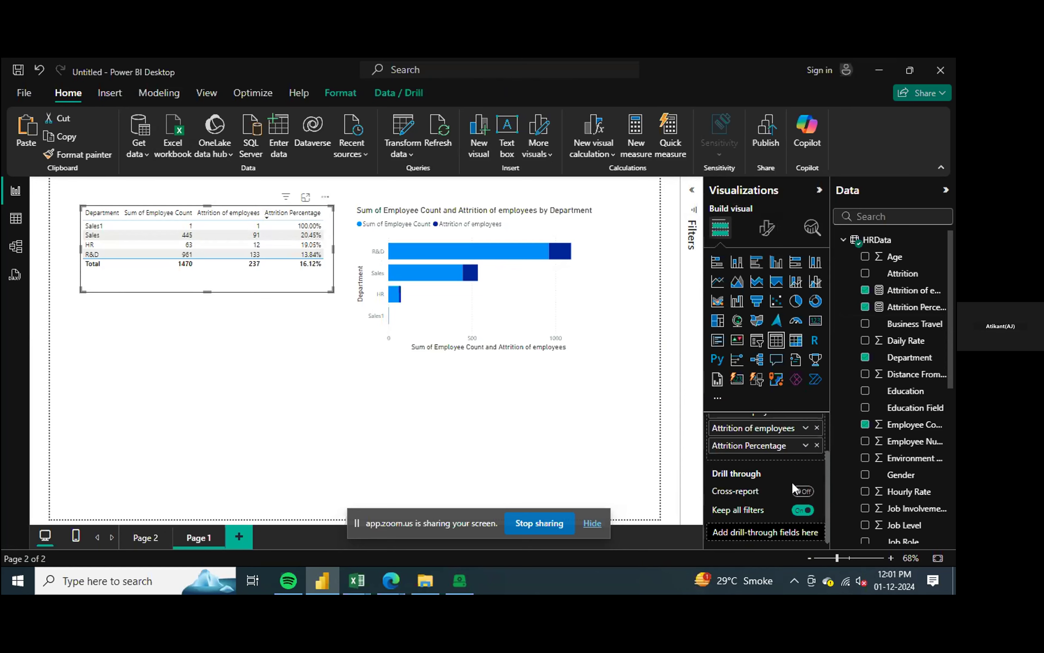
{"action": "scroll", "coordinate": [792, 482], "scroll_direction": "up", "scroll_amount": 2}
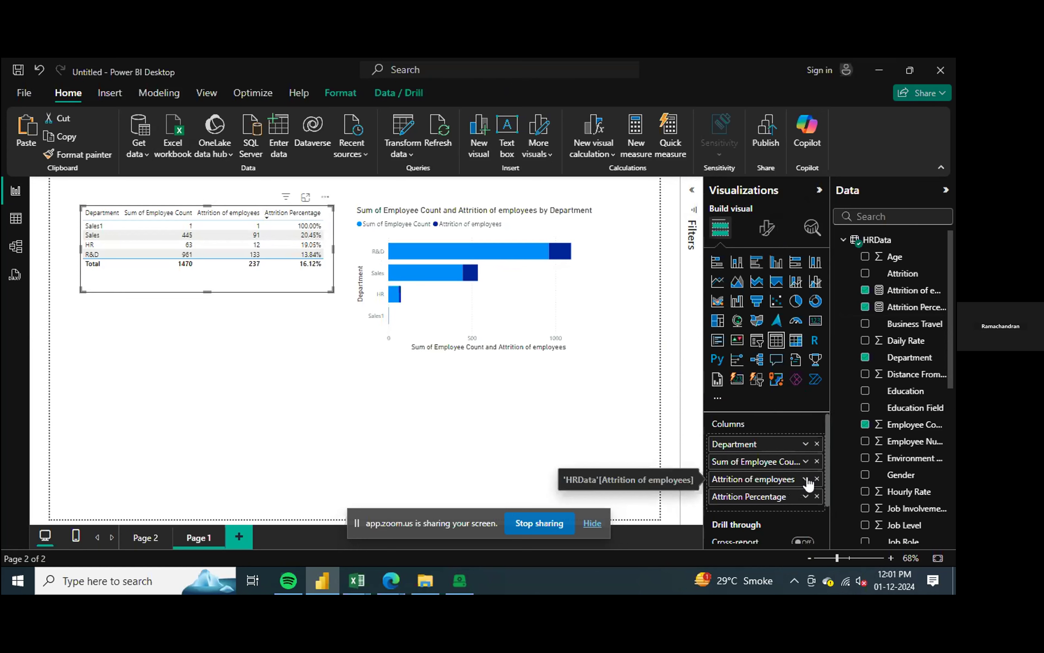
{"action": "left_click", "coordinate": [805, 496]}
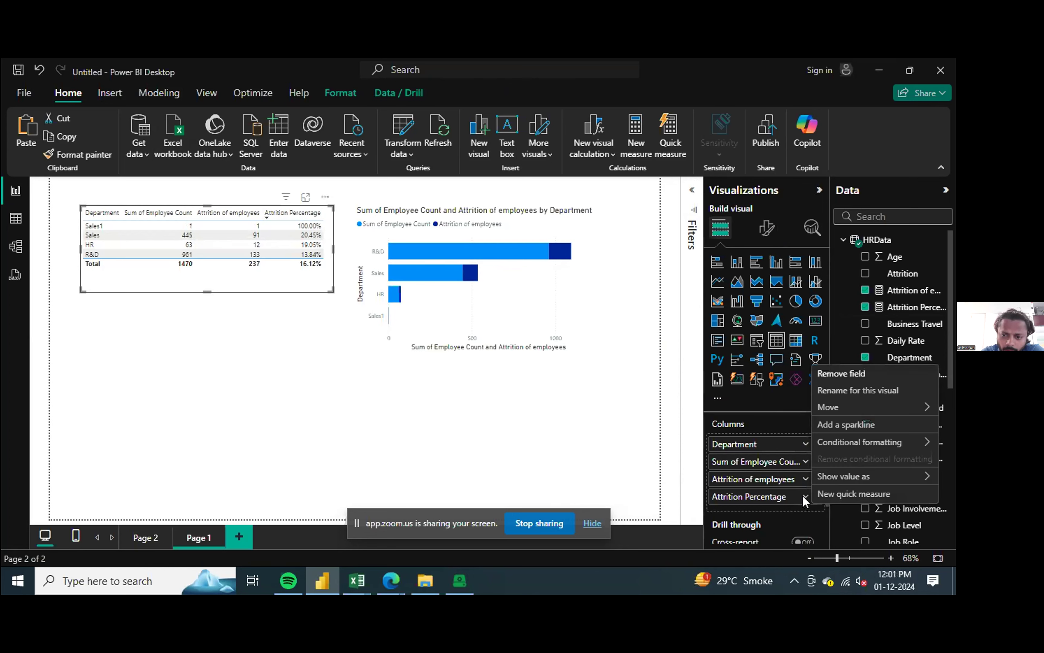
{"action": "mouse_move", "coordinate": [906, 447]}
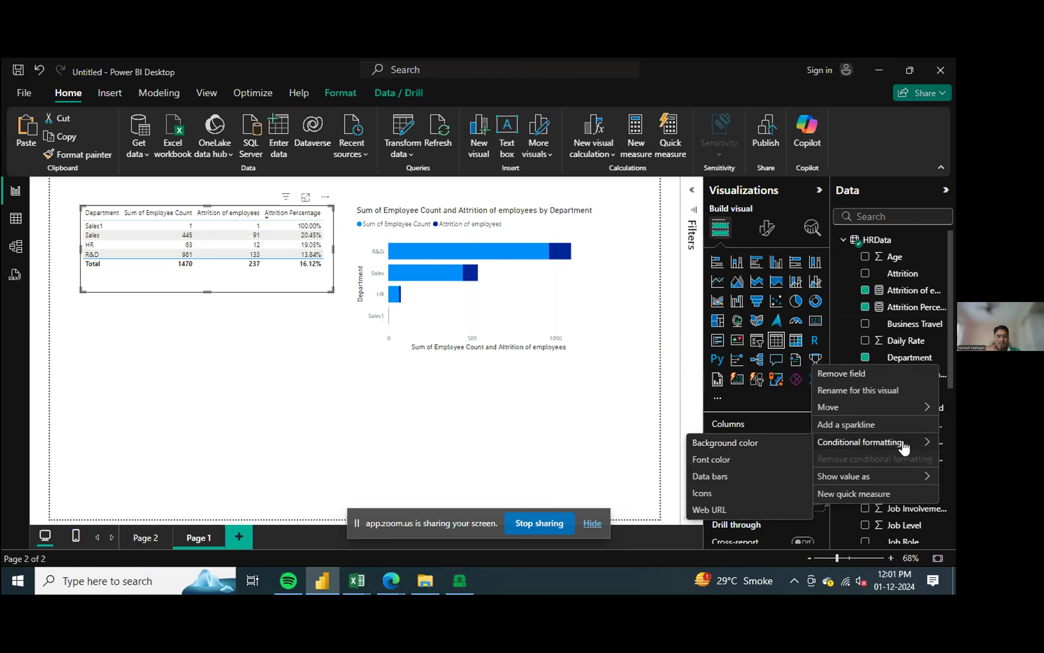
{"action": "left_click", "coordinate": [741, 442]}
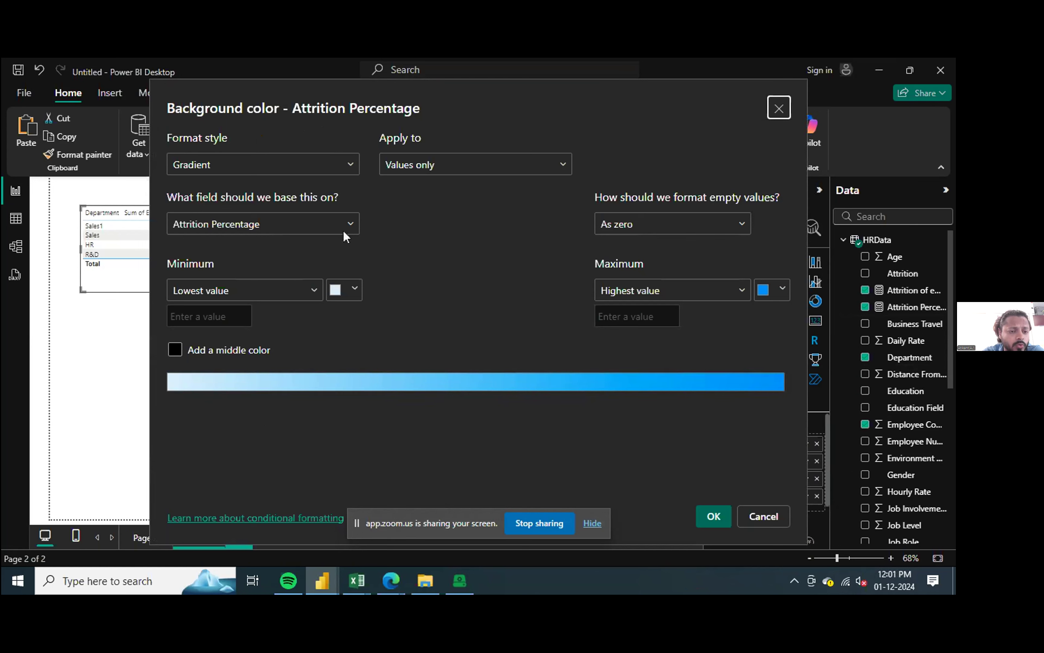
{"action": "left_click", "coordinate": [350, 165]}
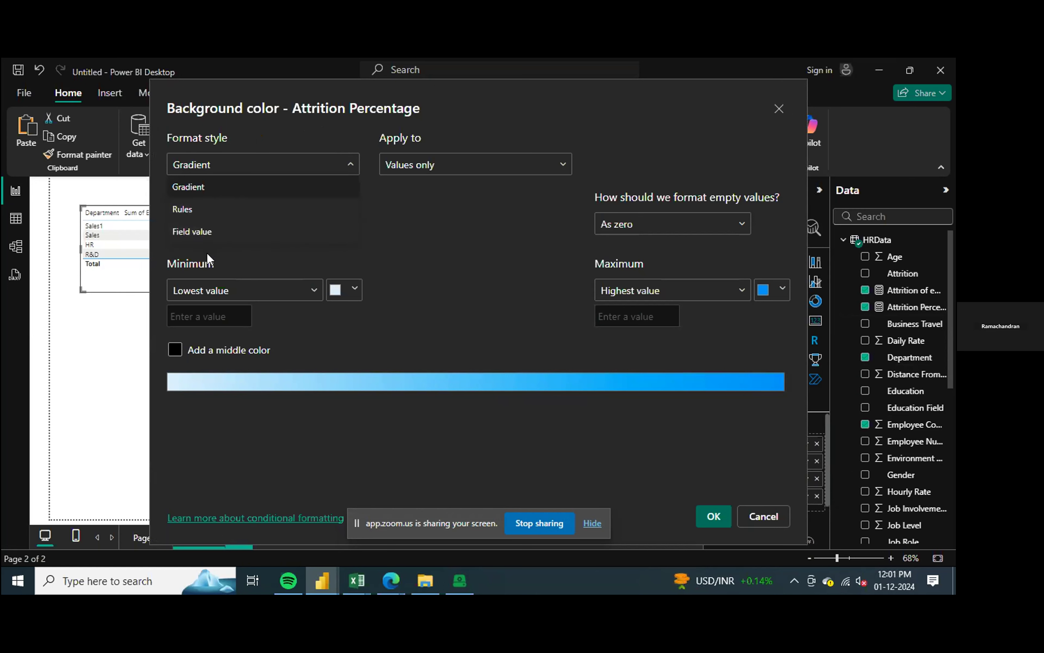
{"action": "left_click", "coordinate": [186, 209]}
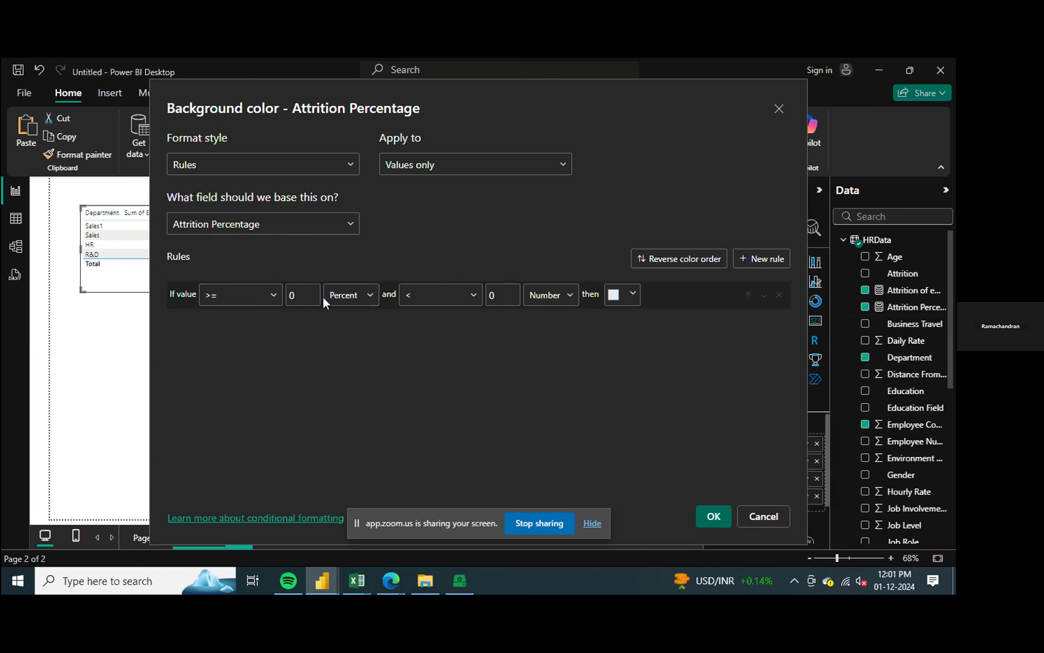
Step: Apply a rule coloring Attrition Percentage cells orange when the value is >= 20 percent and < 100 percent
{"action": "left_click", "coordinate": [313, 296]}
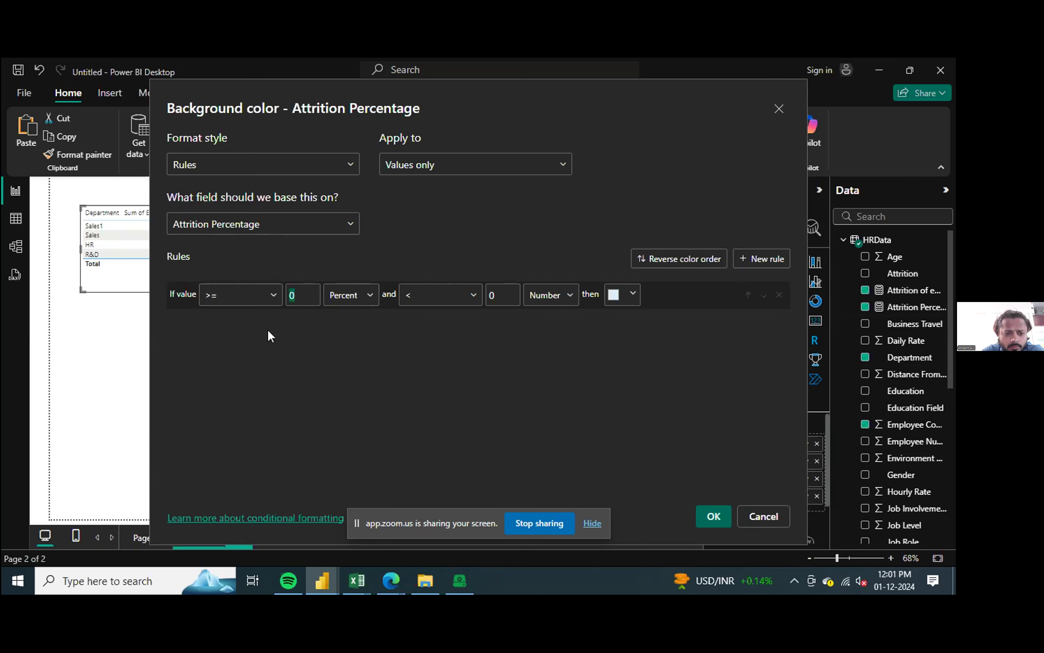
{"action": "type", "text": "20"}
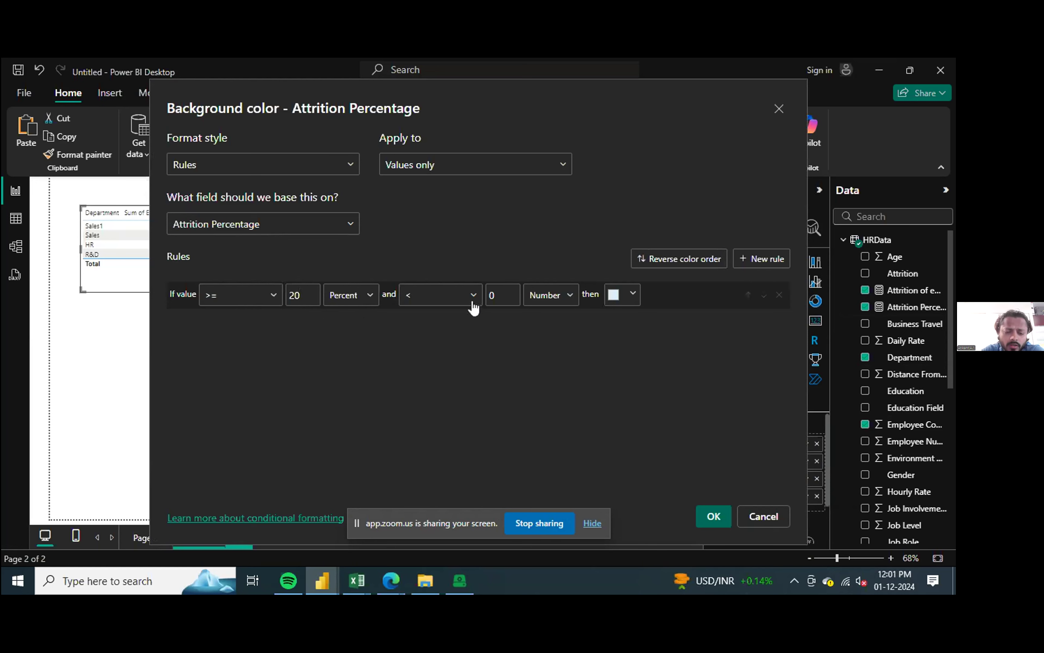
{"action": "left_click", "coordinate": [496, 296]}
{"action": "type", "text": "100"}
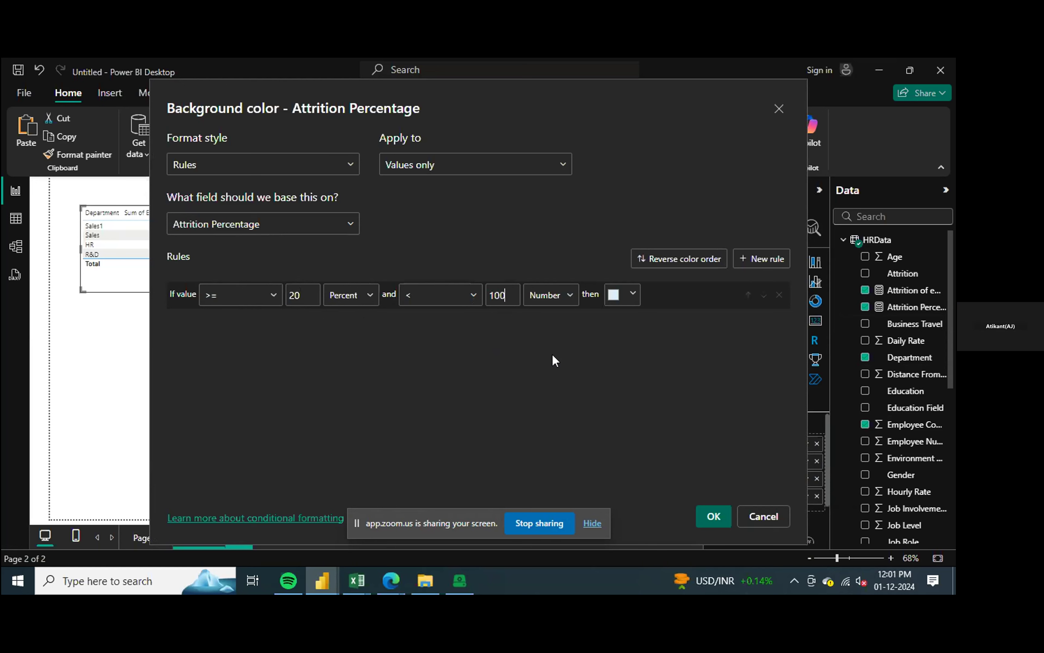
{"action": "left_click", "coordinate": [568, 295]}
{"action": "left_click", "coordinate": [551, 342]}
{"action": "left_click", "coordinate": [633, 293]}
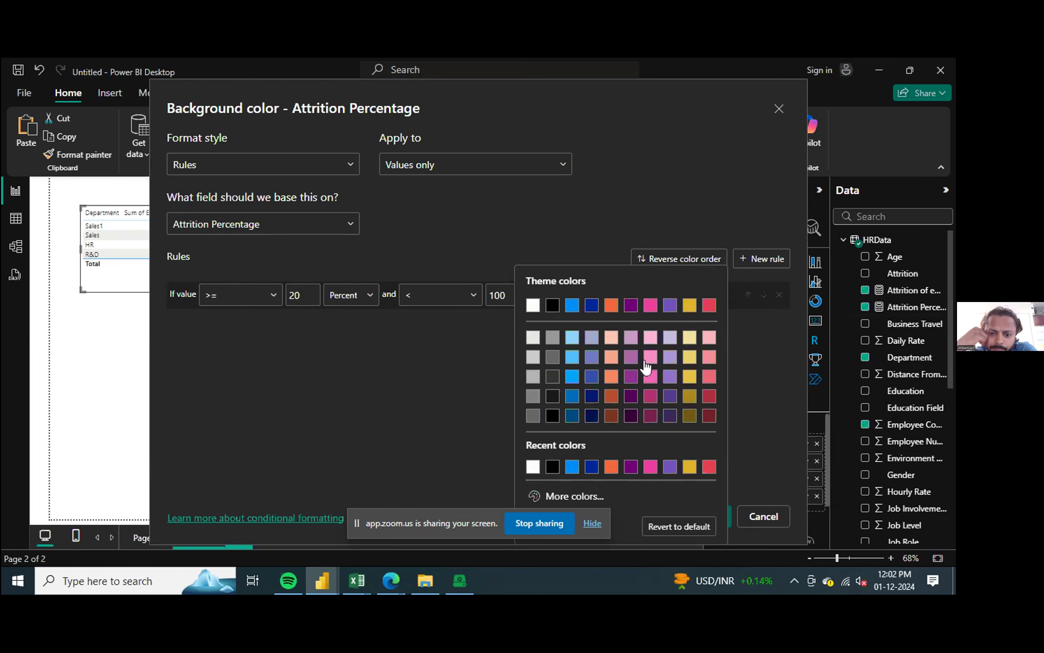
{"action": "left_click", "coordinate": [611, 305]}
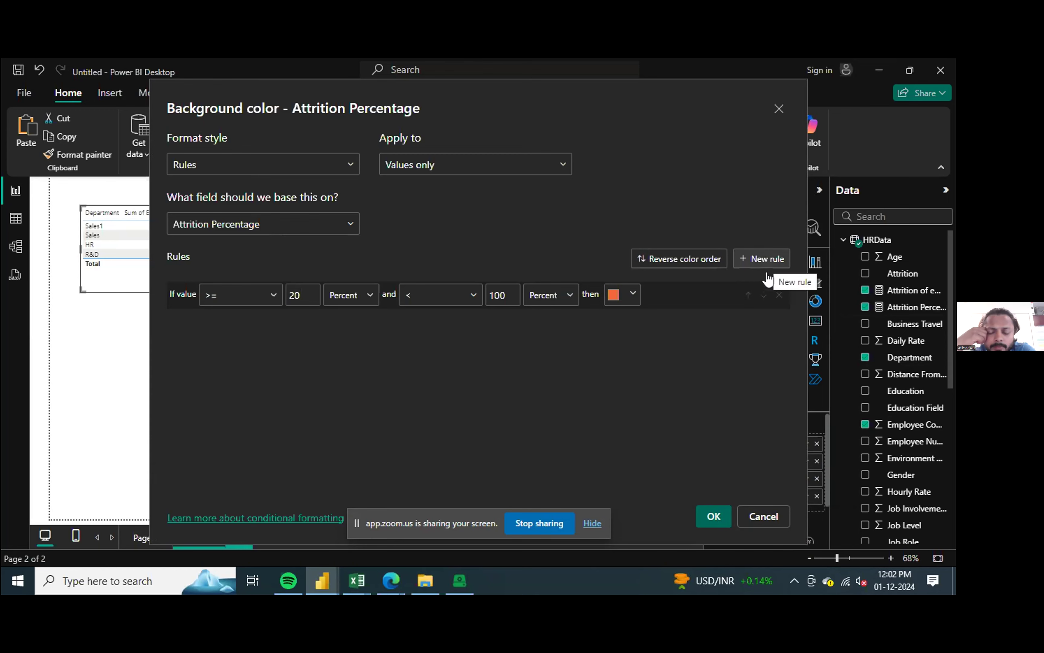
{"action": "left_click", "coordinate": [714, 517]}
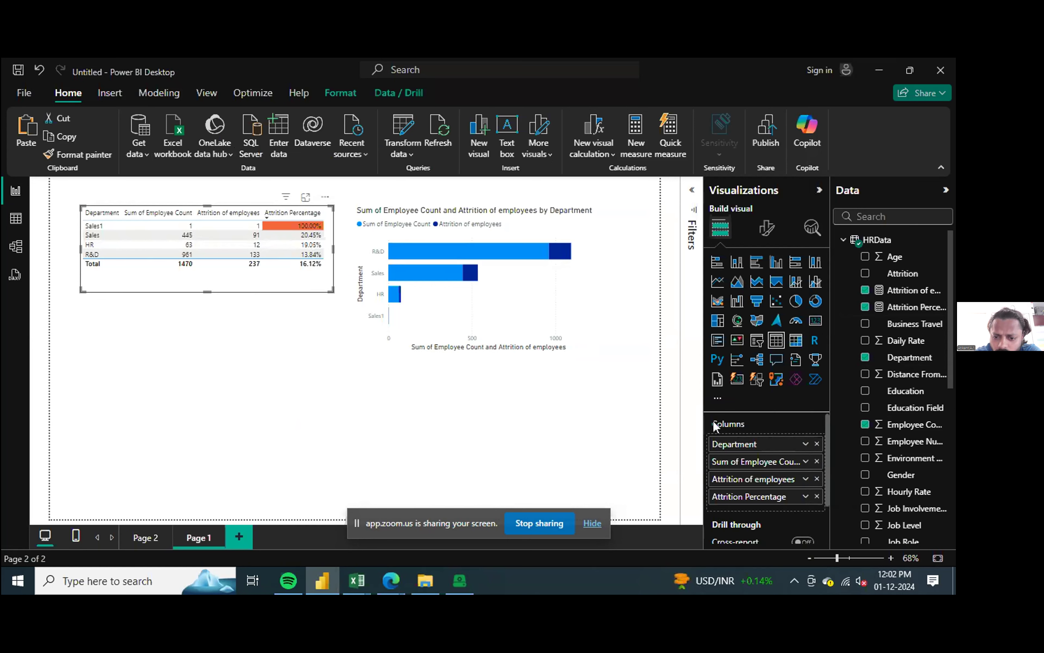
Step: Review the background color rule on the Attrition Percentage column without changing it
{"action": "left_click", "coordinate": [806, 497]}
{"action": "mouse_move", "coordinate": [886, 449]}
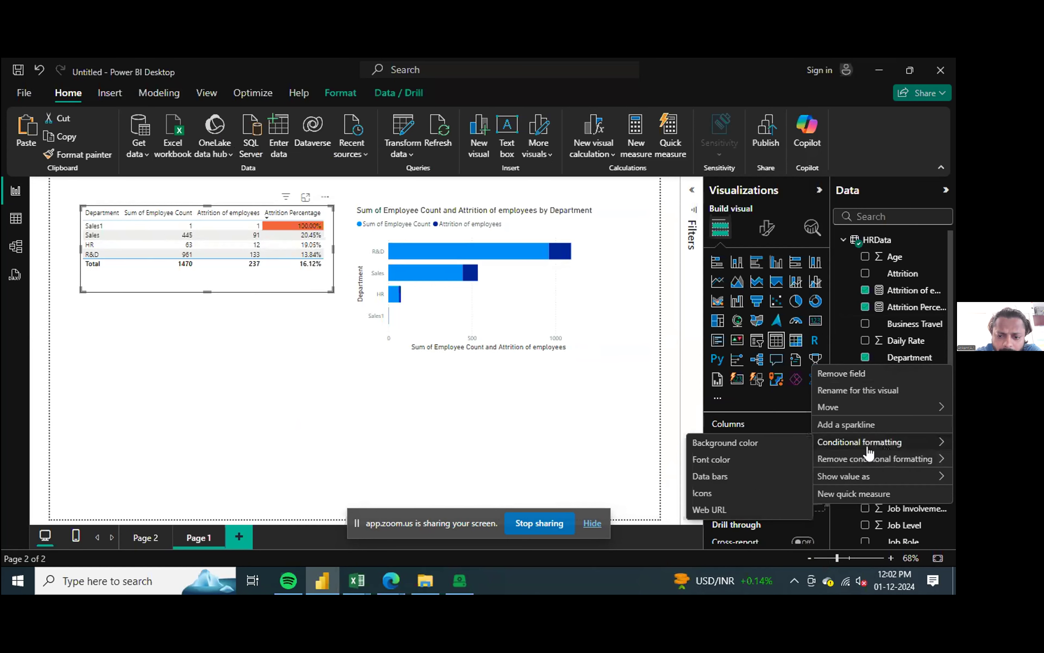
{"action": "left_click", "coordinate": [742, 442]}
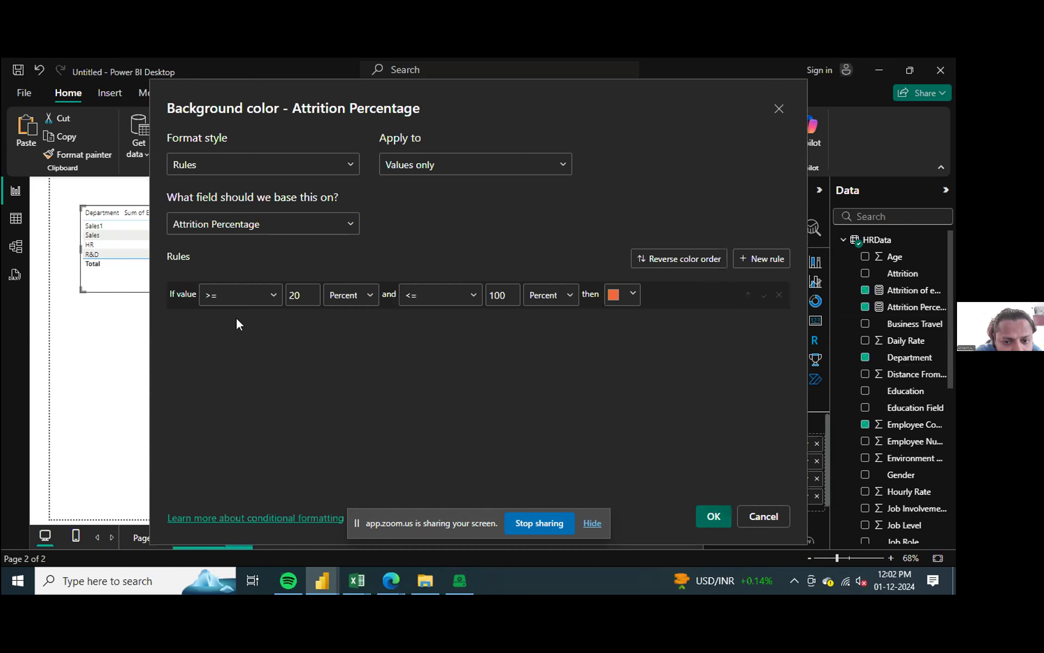
{"action": "left_click", "coordinate": [371, 296]}
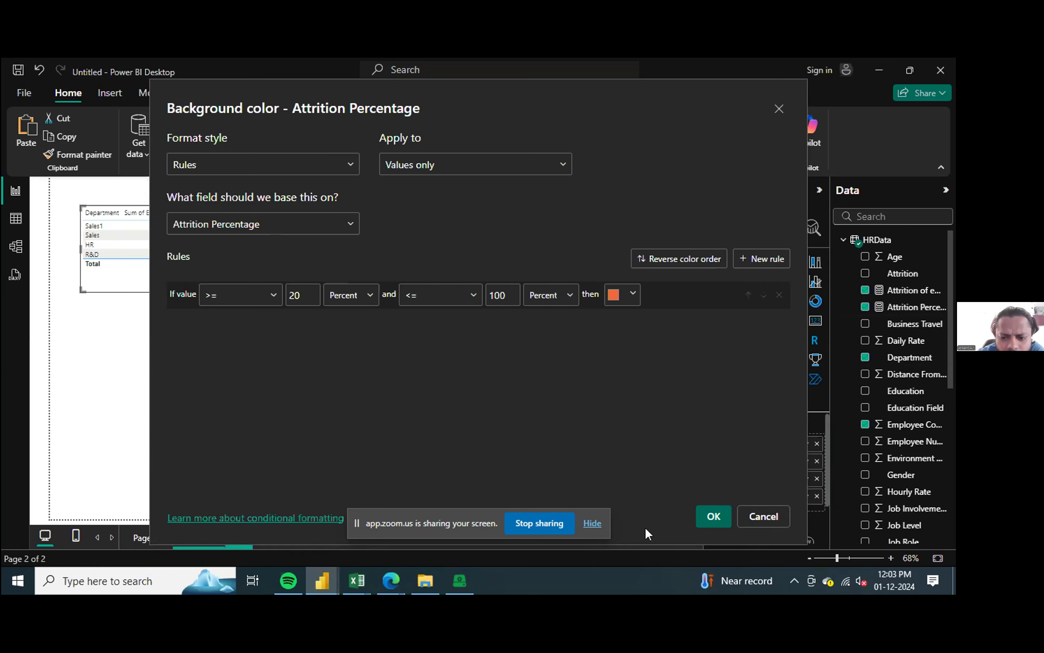
{"action": "left_click", "coordinate": [770, 519]}
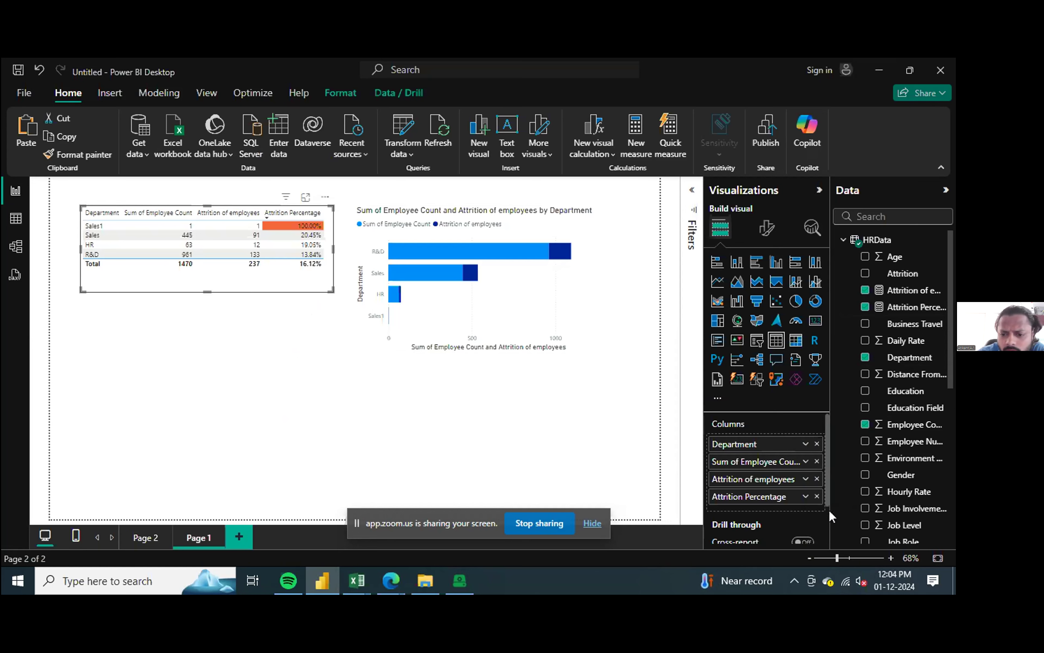
Step: Change the lower condition of the Attrition Percentage background color rule to > 20 percent
{"action": "left_click", "coordinate": [805, 497]}
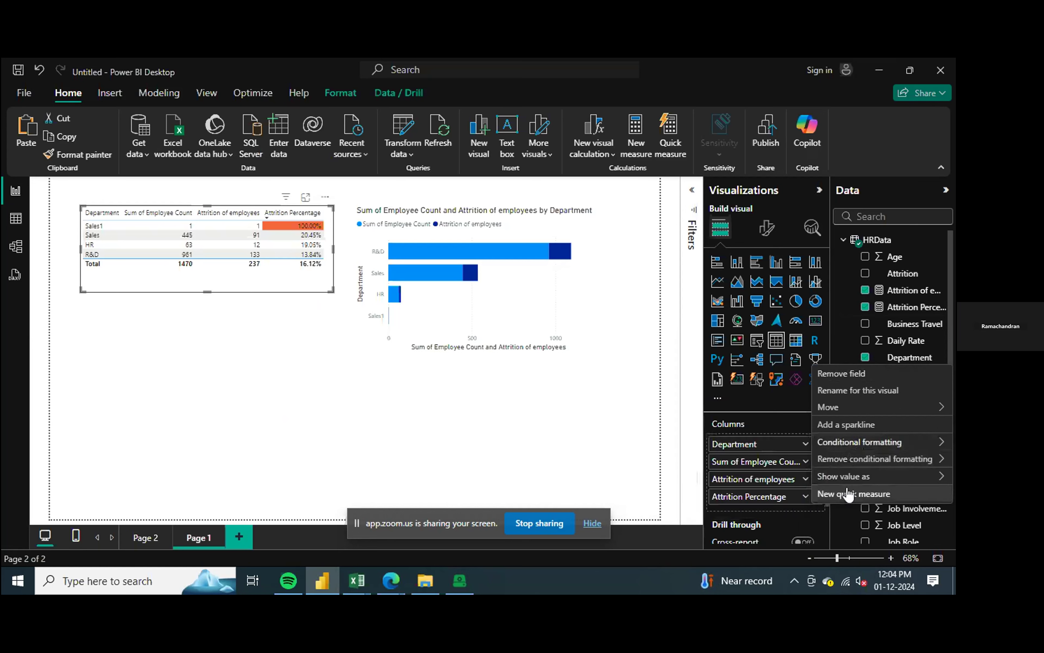
{"action": "mouse_move", "coordinate": [886, 465]}
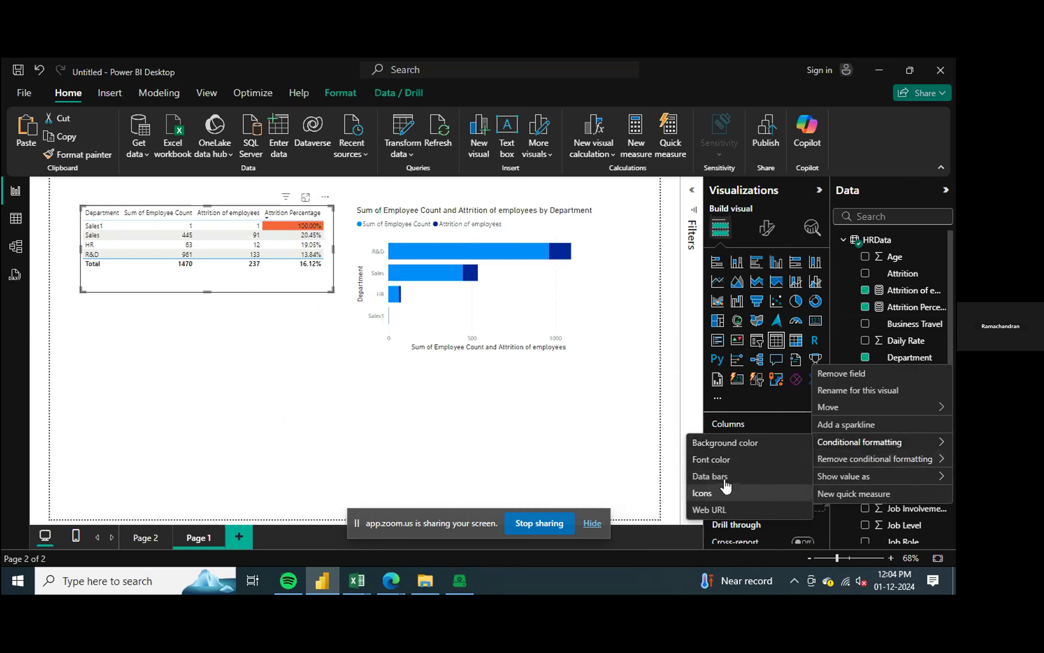
{"action": "left_click", "coordinate": [749, 444]}
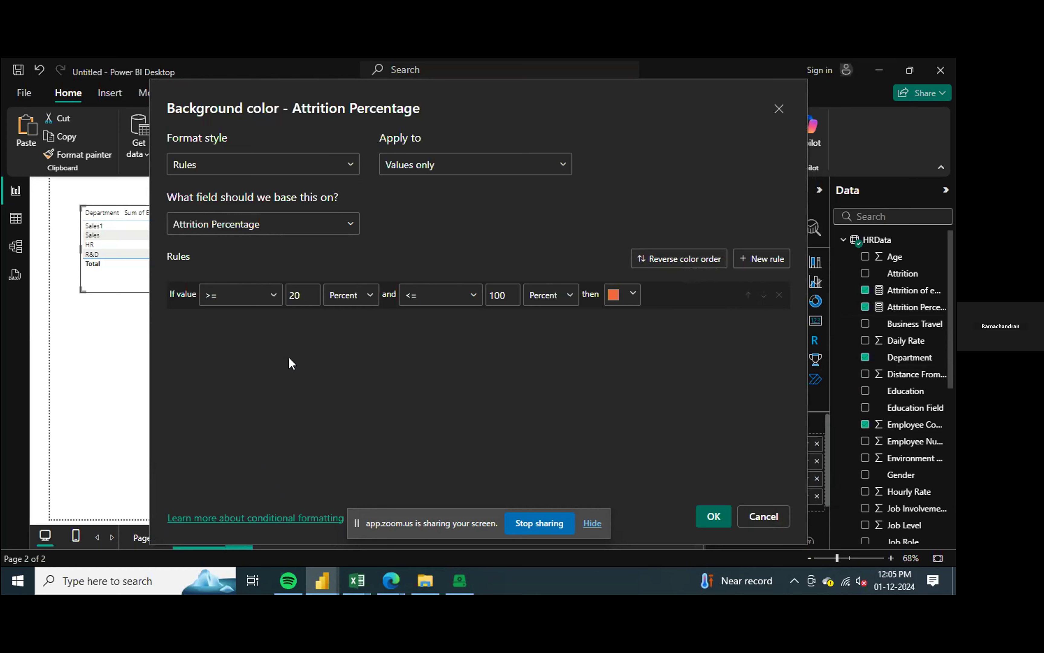
{"action": "left_click", "coordinate": [273, 295]}
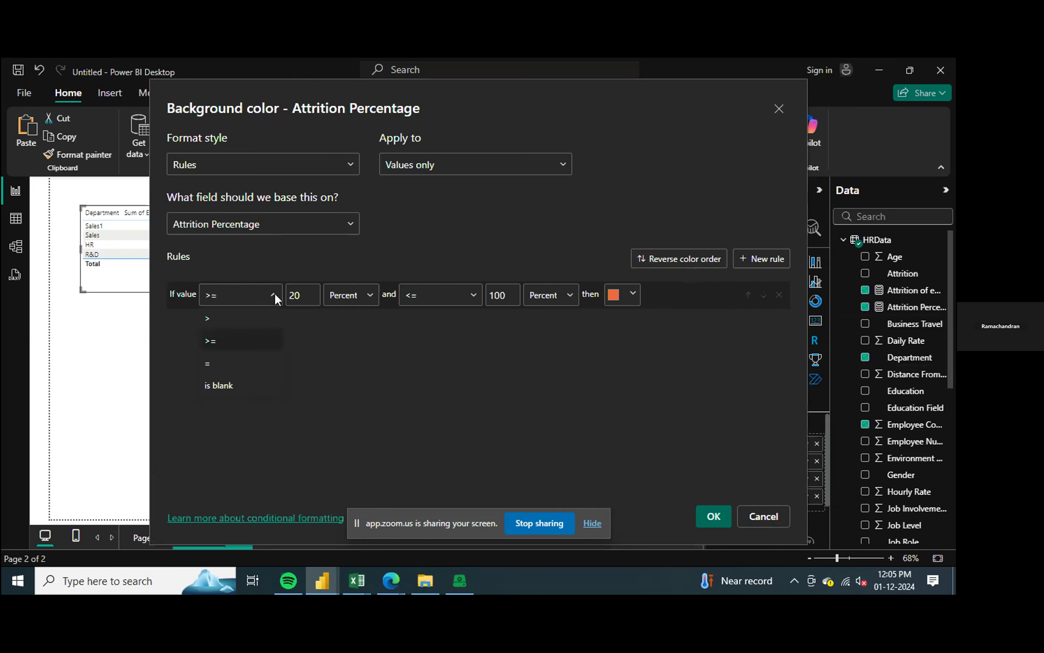
{"action": "left_click", "coordinate": [209, 321]}
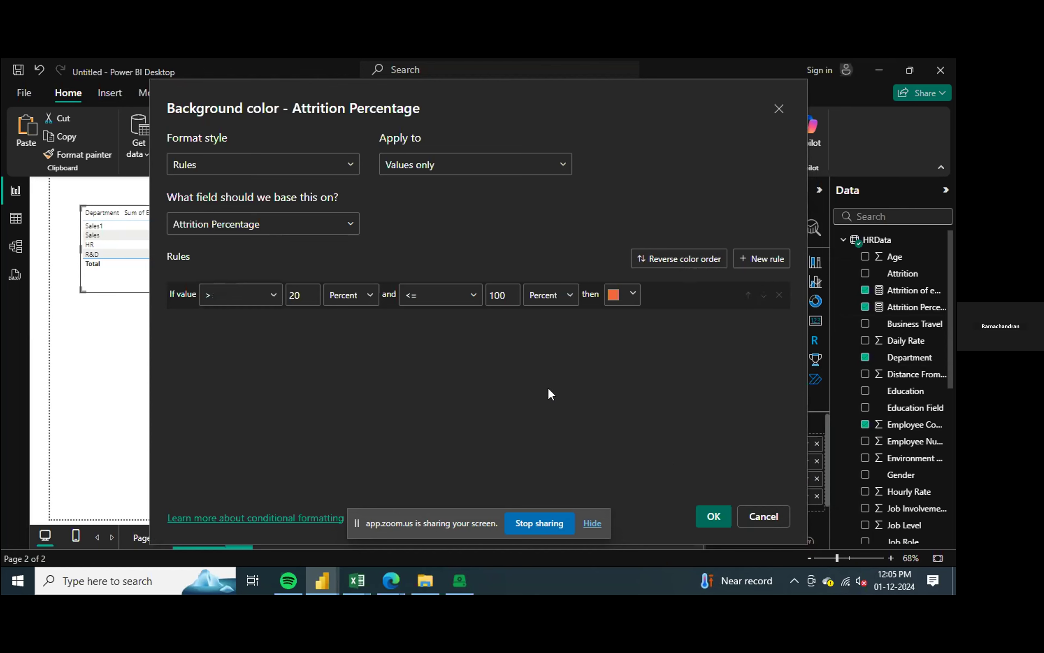
{"action": "left_click", "coordinate": [716, 516]}
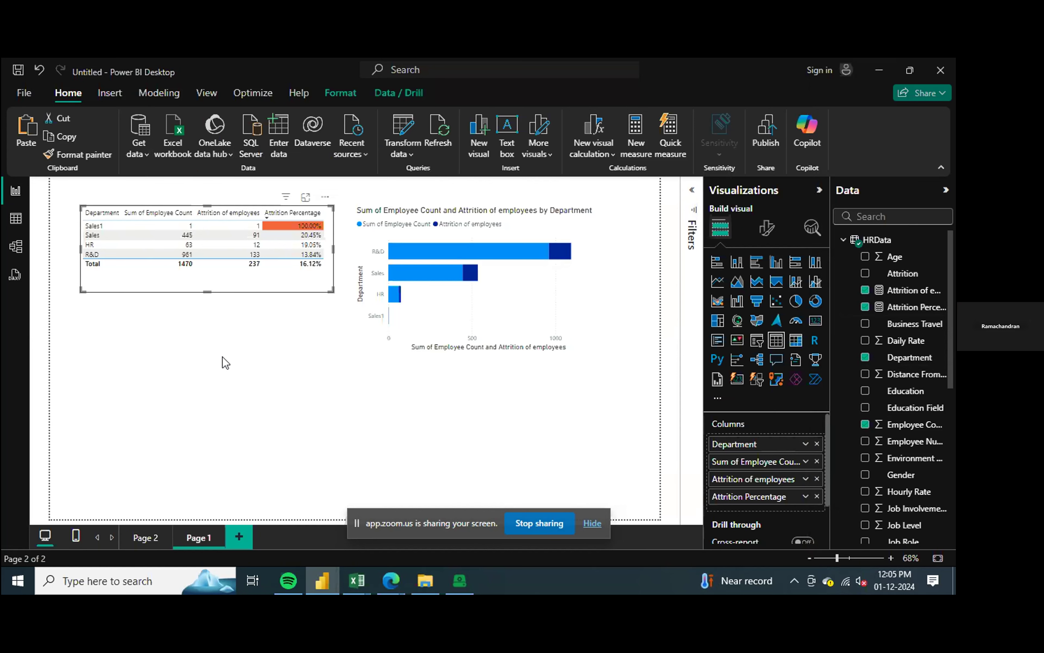
Step: Change the lower condition of the table's Attrition Percentage background color rule to >= 0.2 as a Number
{"action": "left_click", "coordinate": [447, 438]}
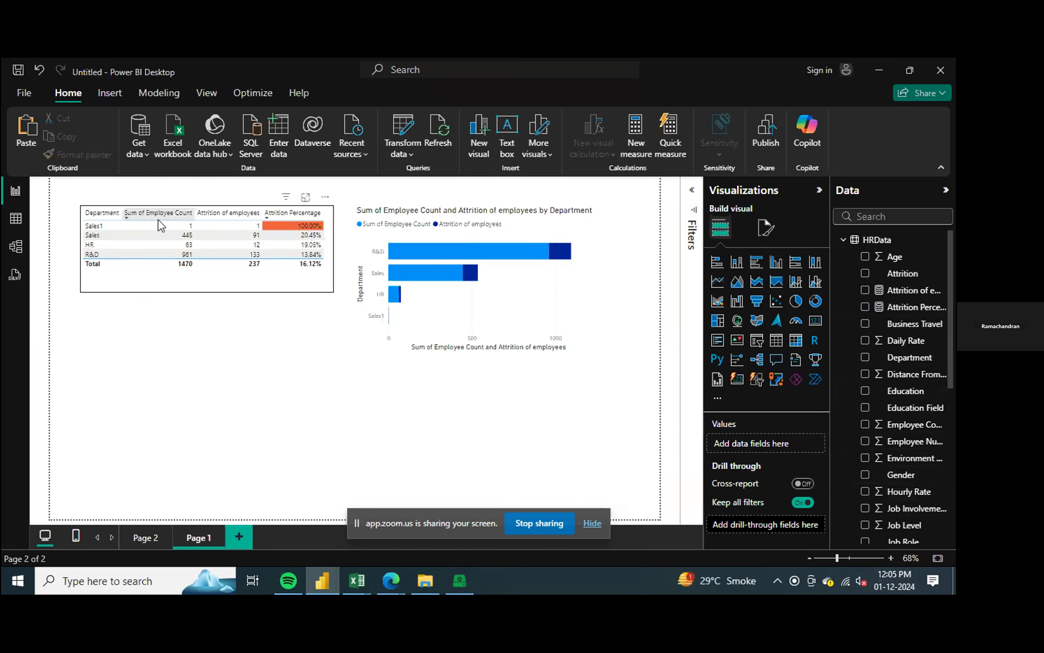
{"action": "left_click", "coordinate": [283, 290]}
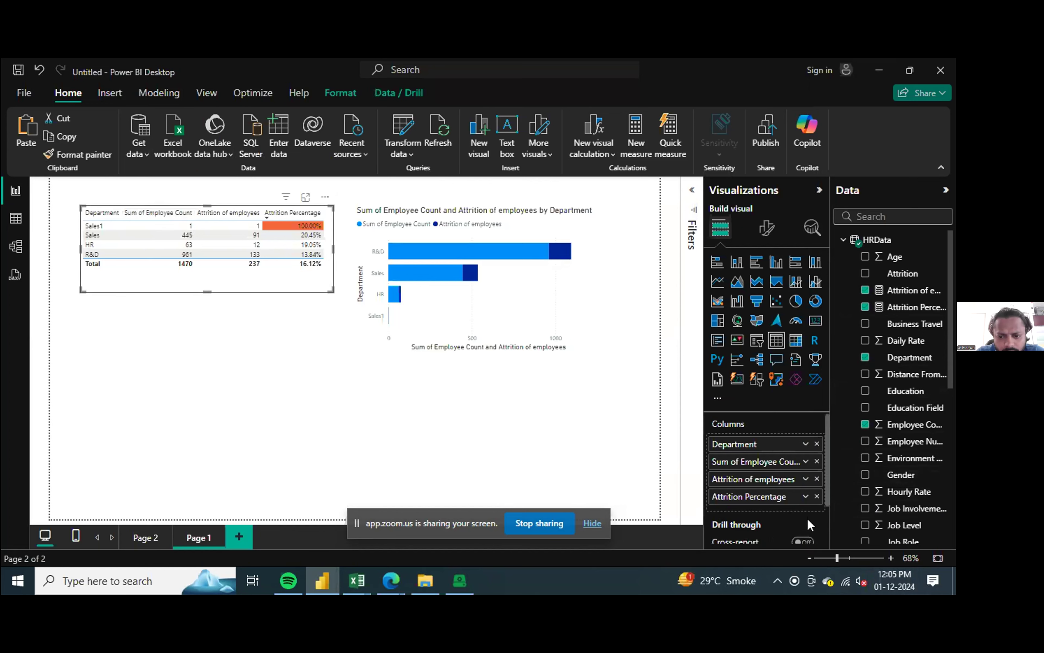
{"action": "left_click", "coordinate": [805, 495]}
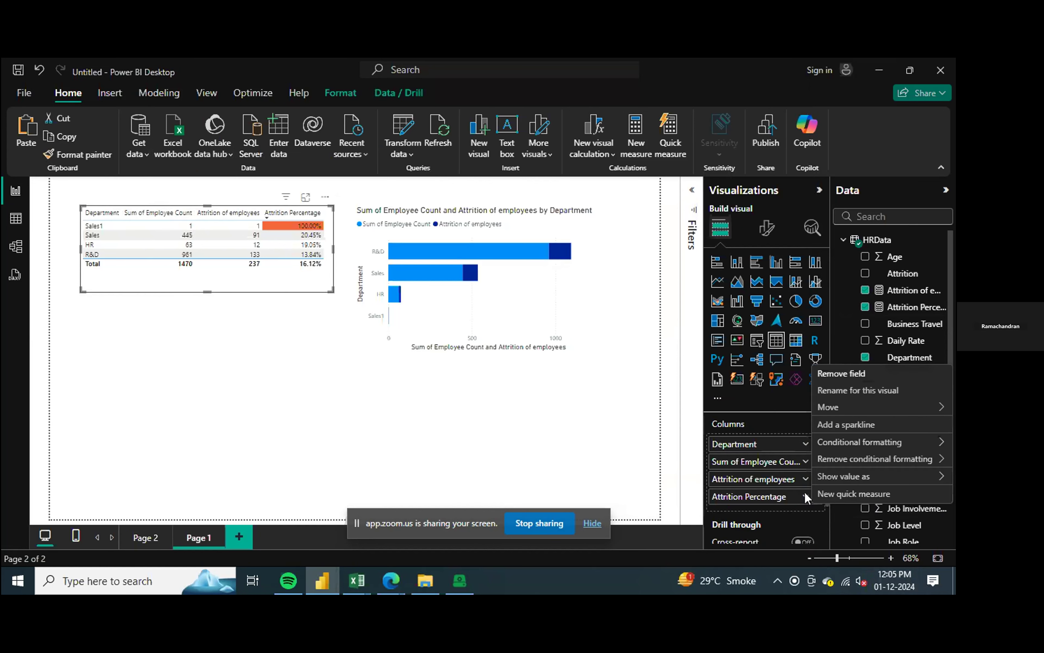
{"action": "mouse_move", "coordinate": [861, 443]}
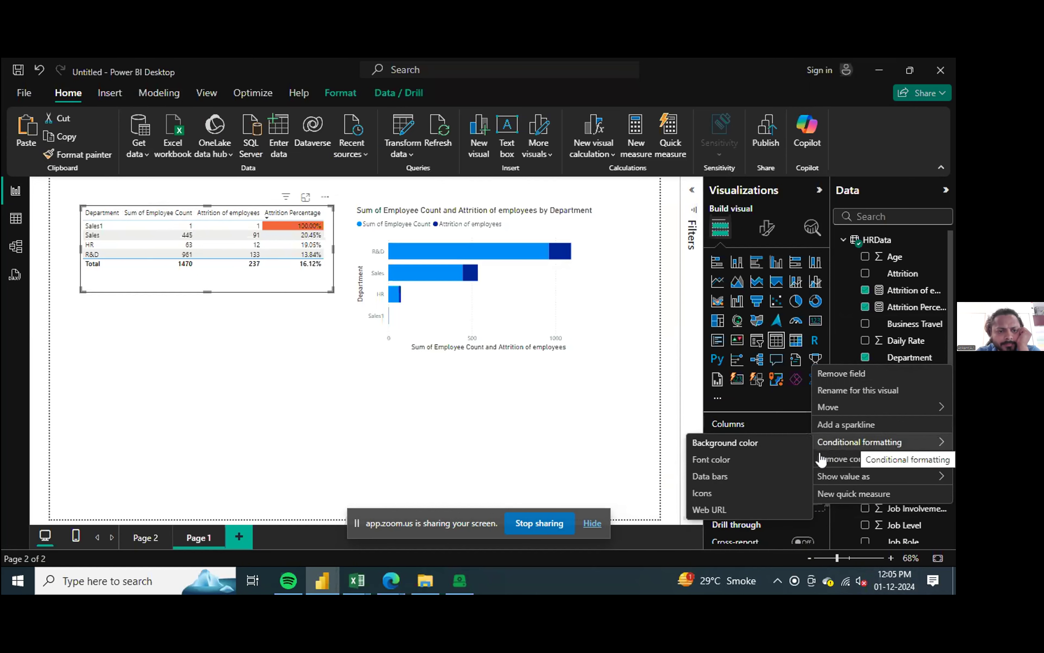
{"action": "left_click", "coordinate": [741, 442]}
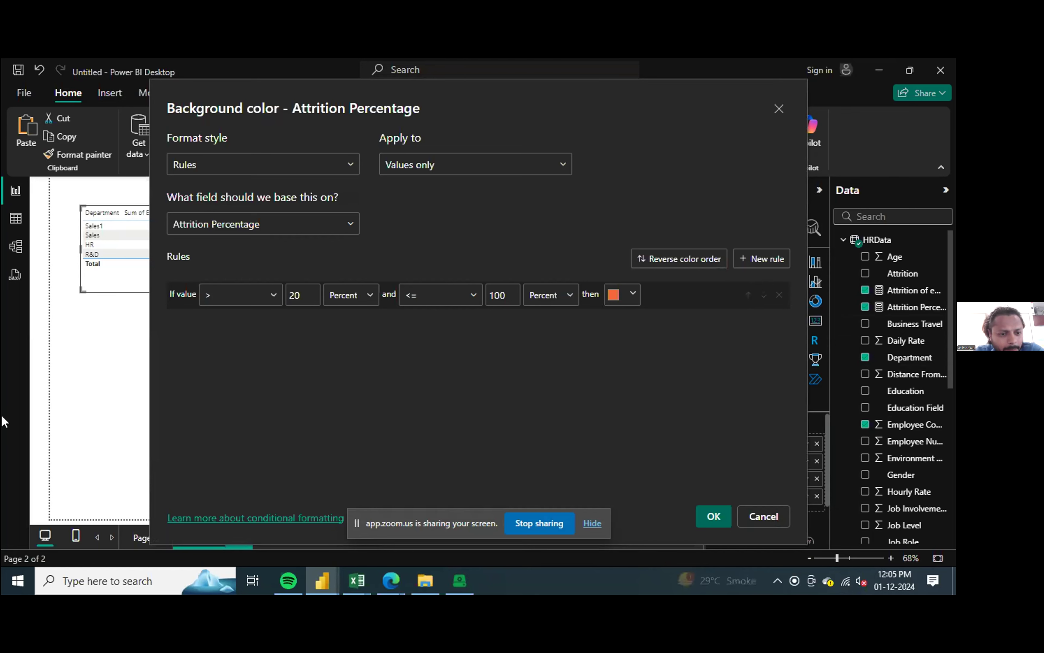
{"action": "left_click", "coordinate": [369, 300]}
{"action": "left_click", "coordinate": [356, 326]}
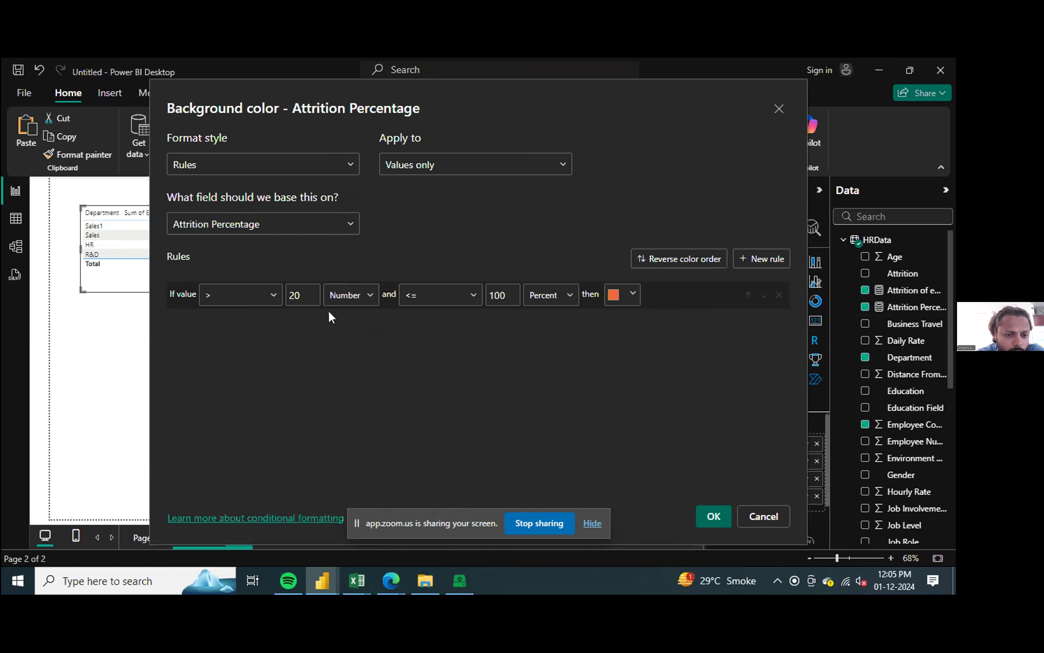
{"action": "left_click_drag", "start_coordinate": [310, 296], "coordinate": [287, 298]}
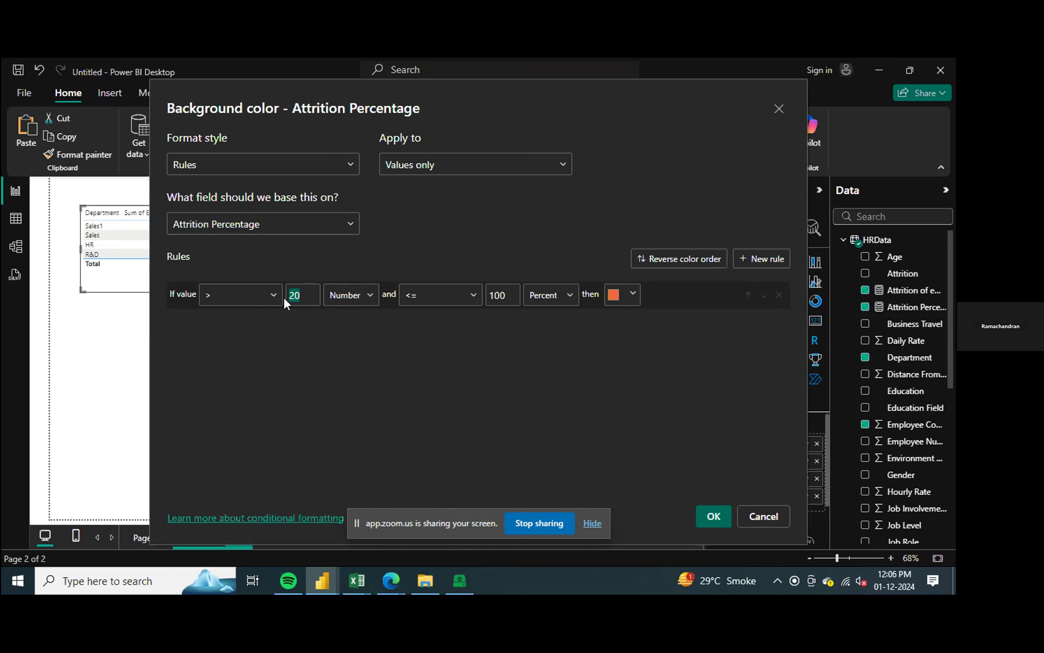
{"action": "type", "text": "0.2"}
{"action": "left_click", "coordinate": [276, 297]}
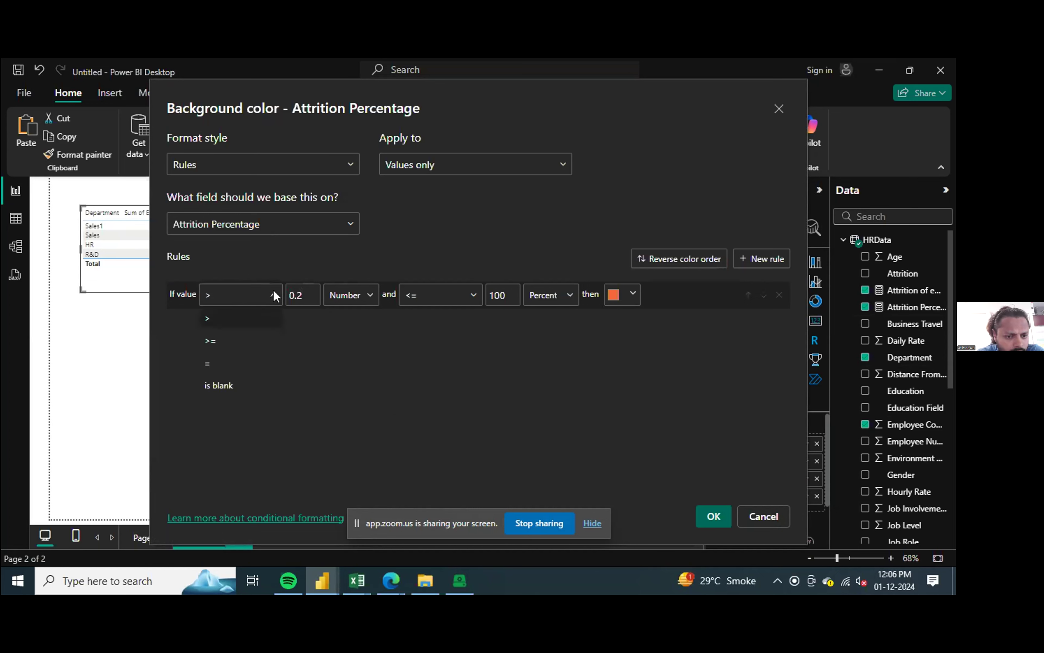
{"action": "left_click", "coordinate": [228, 349]}
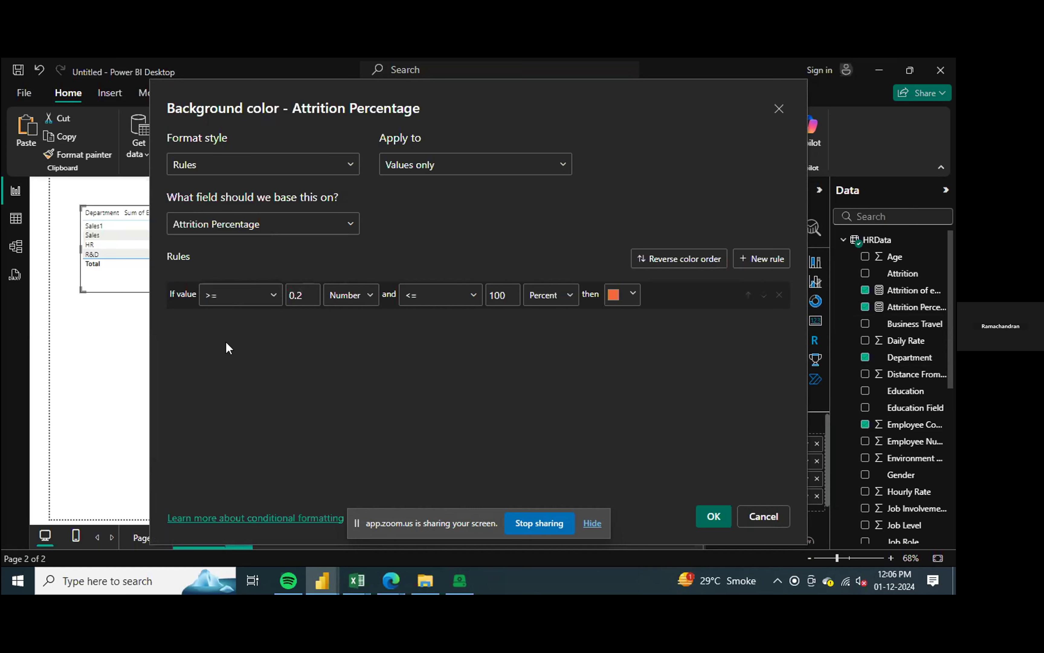
Step: Set the rule's upper limit to 1 as a Number and apply the background color rule
{"action": "double_click", "coordinate": [503, 295]}
{"action": "type", "text": "1"}
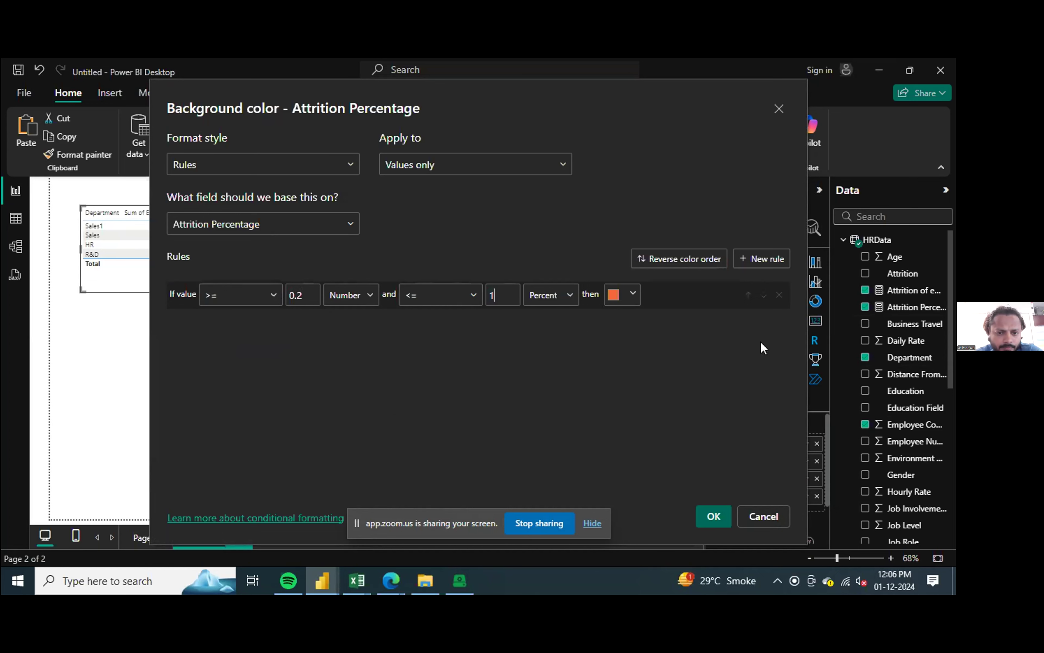
{"action": "left_click", "coordinate": [570, 298]}
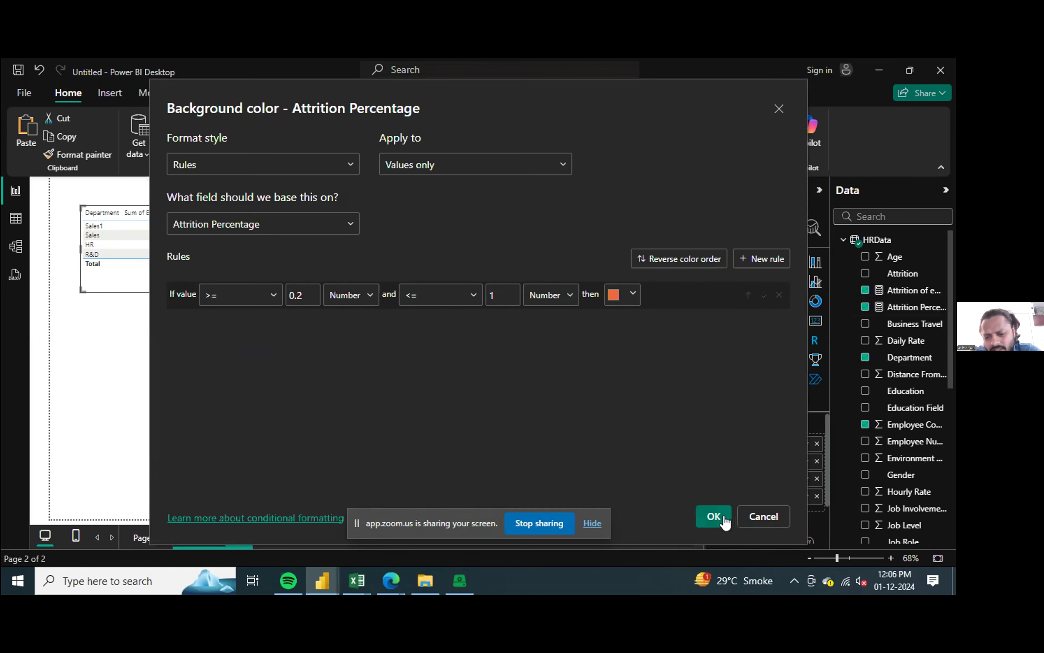
{"action": "left_click", "coordinate": [715, 517]}
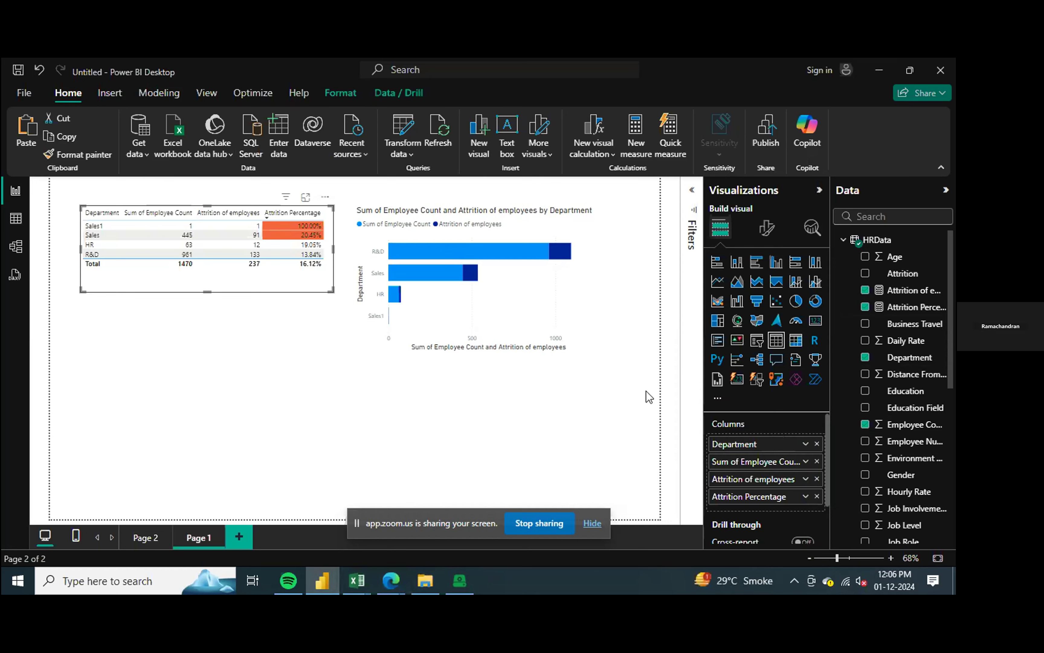
{"action": "left_click_drag", "start_coordinate": [829, 467], "coordinate": [825, 490]}
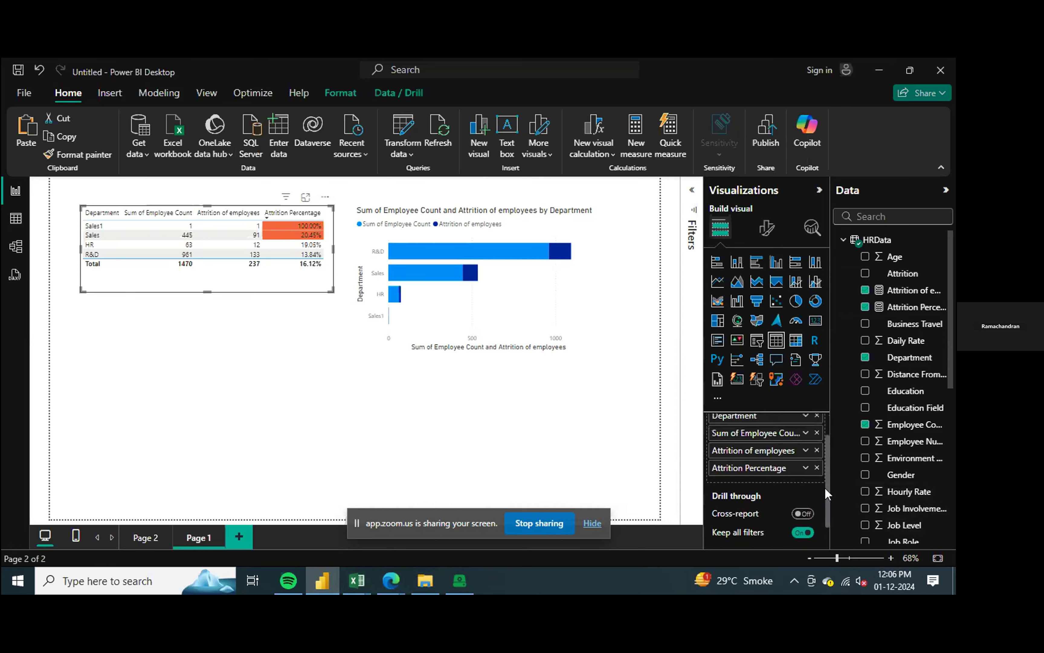
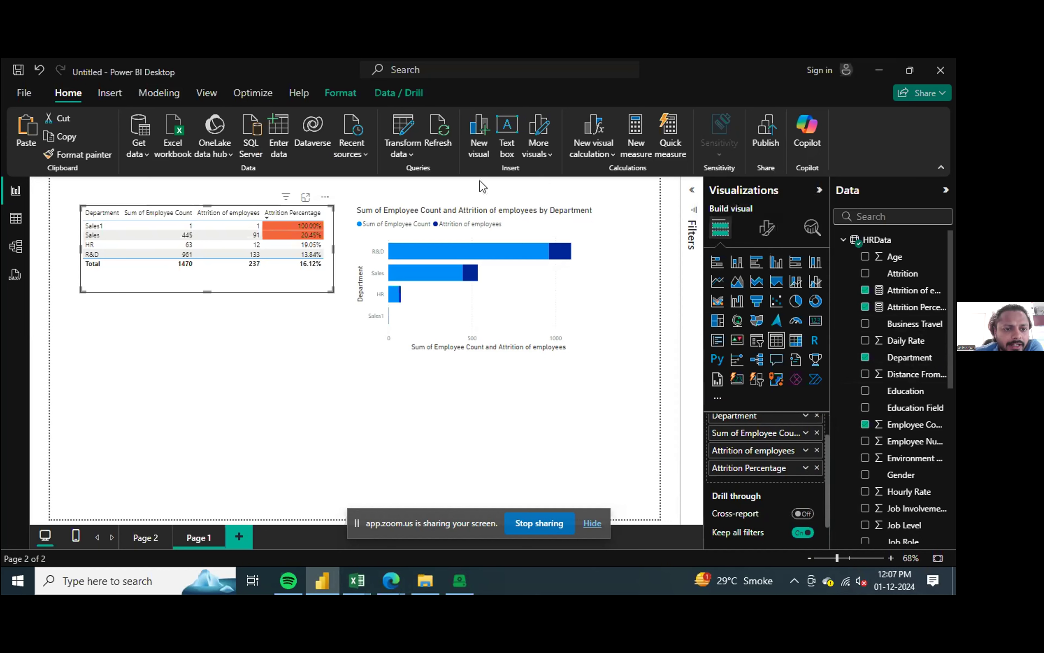
{"action": "left_click", "coordinate": [410, 153]}
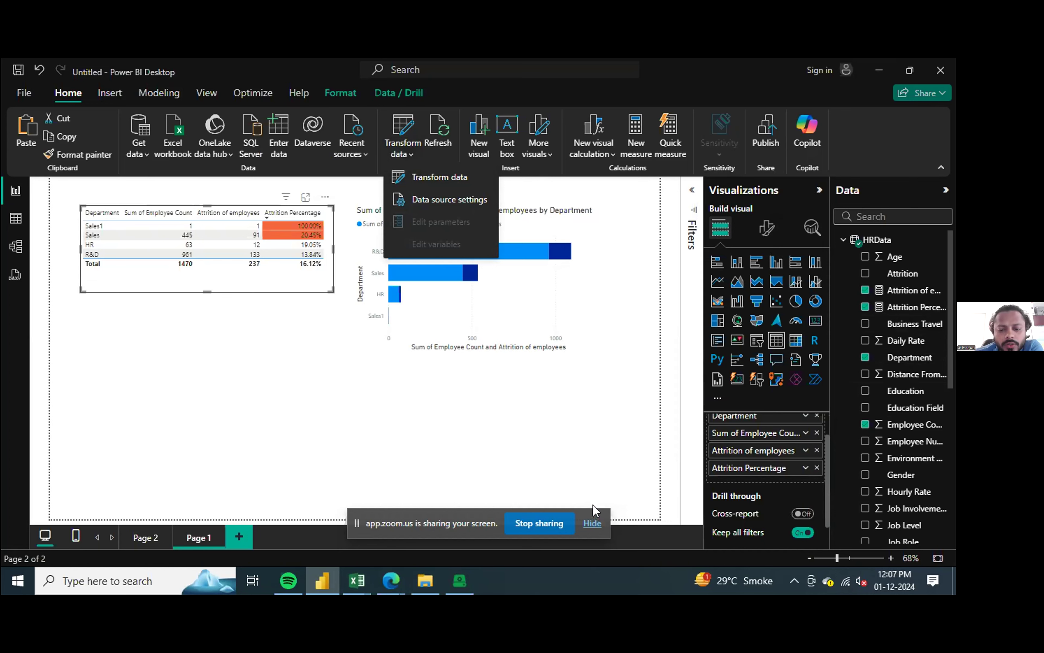
{"action": "left_click", "coordinate": [277, 390]}
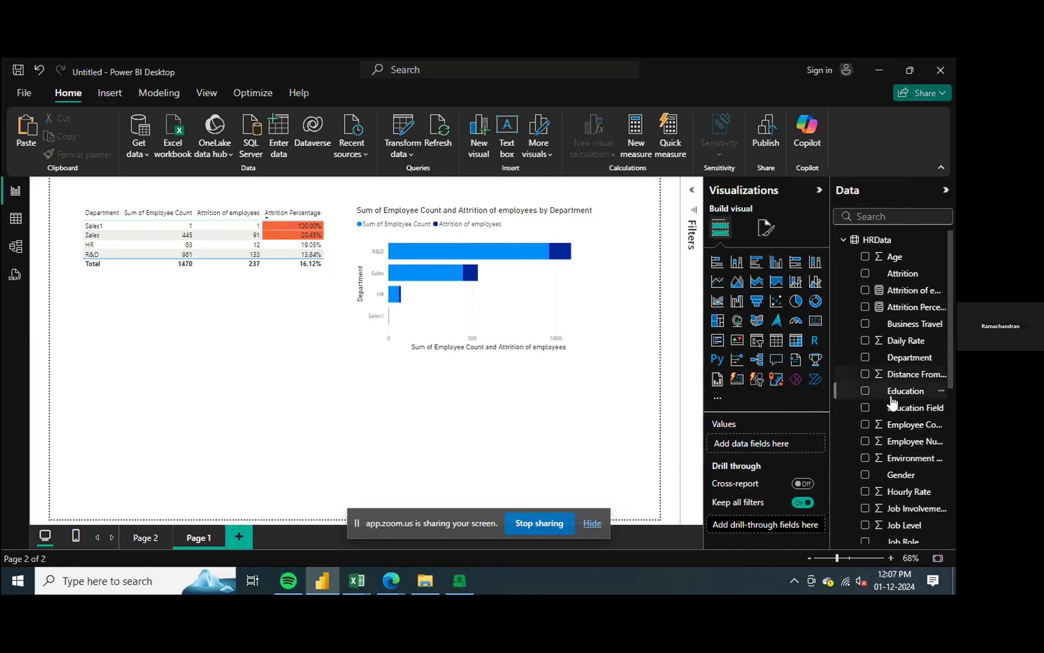
{"action": "scroll", "coordinate": [880, 408], "scroll_direction": "down", "scroll_amount": 6}
{"action": "scroll", "coordinate": [902, 412], "scroll_direction": "up", "scroll_amount": 6}
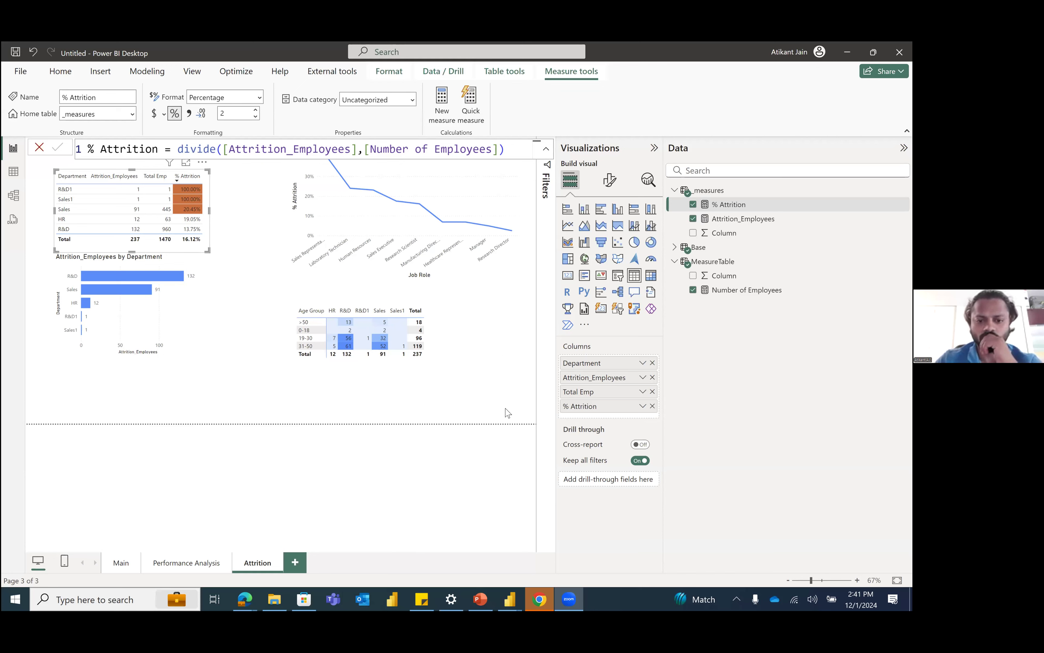
Step: Review the Performance Analysis page and return to the Attrition page
{"action": "left_click", "coordinate": [513, 346]}
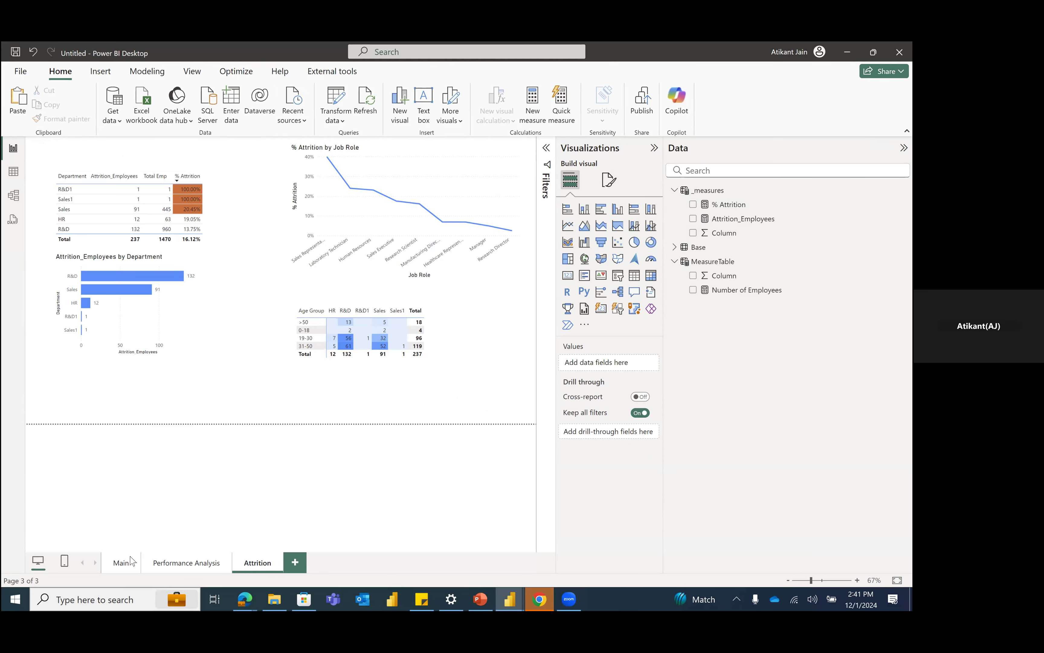
{"action": "left_click", "coordinate": [170, 562]}
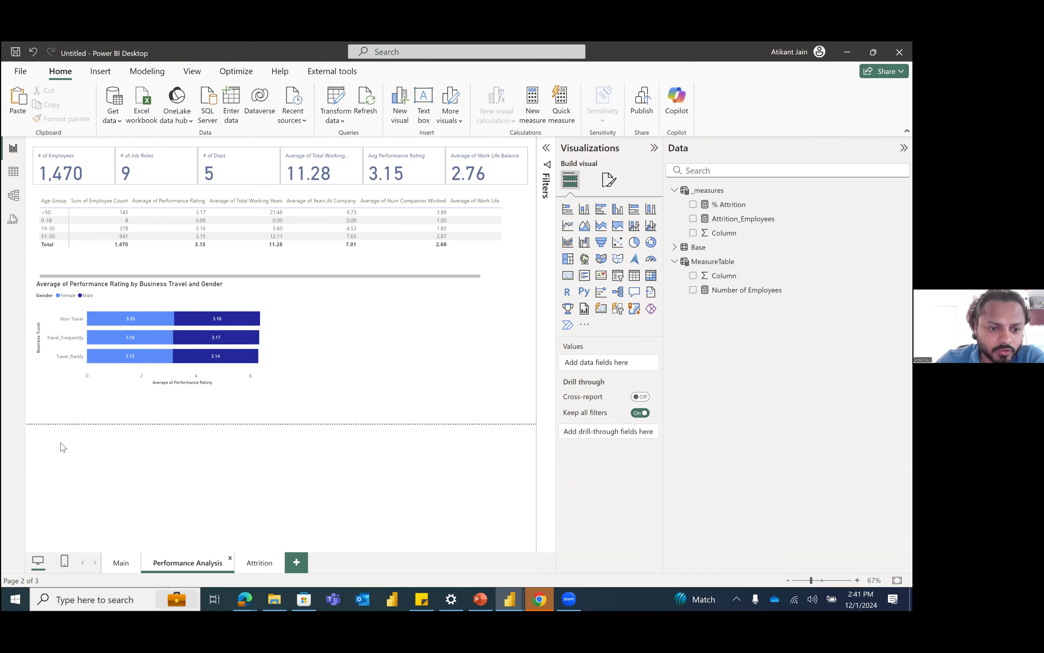
{"action": "left_click", "coordinate": [258, 562]}
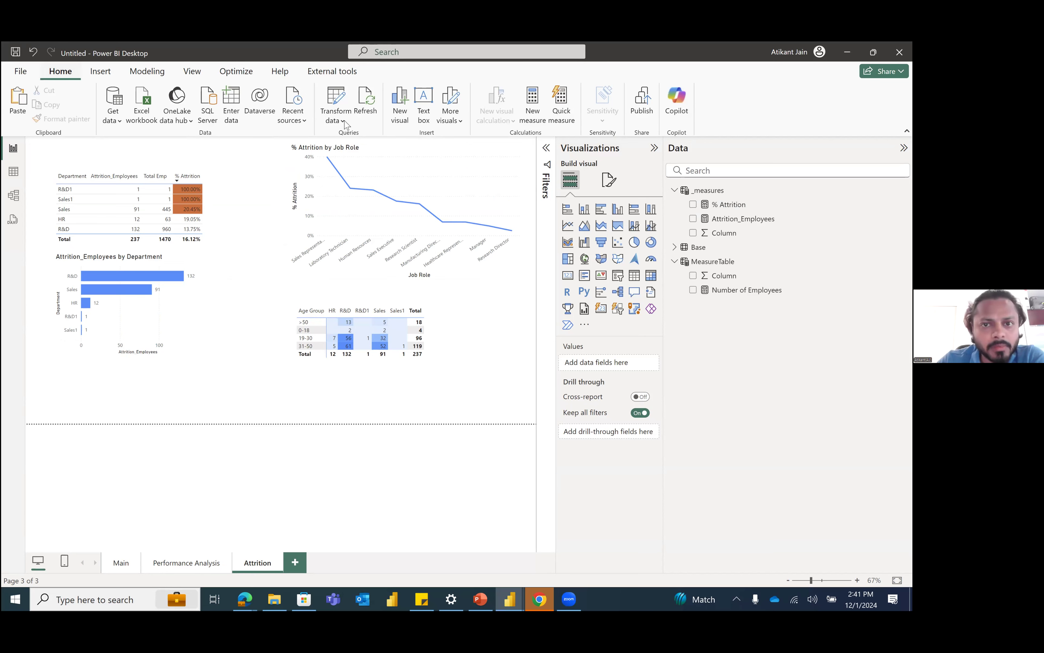
Step: Start publishing the report and save it as Dashboard1 in the Merrit Learning folder
{"action": "left_click", "coordinate": [642, 110]}
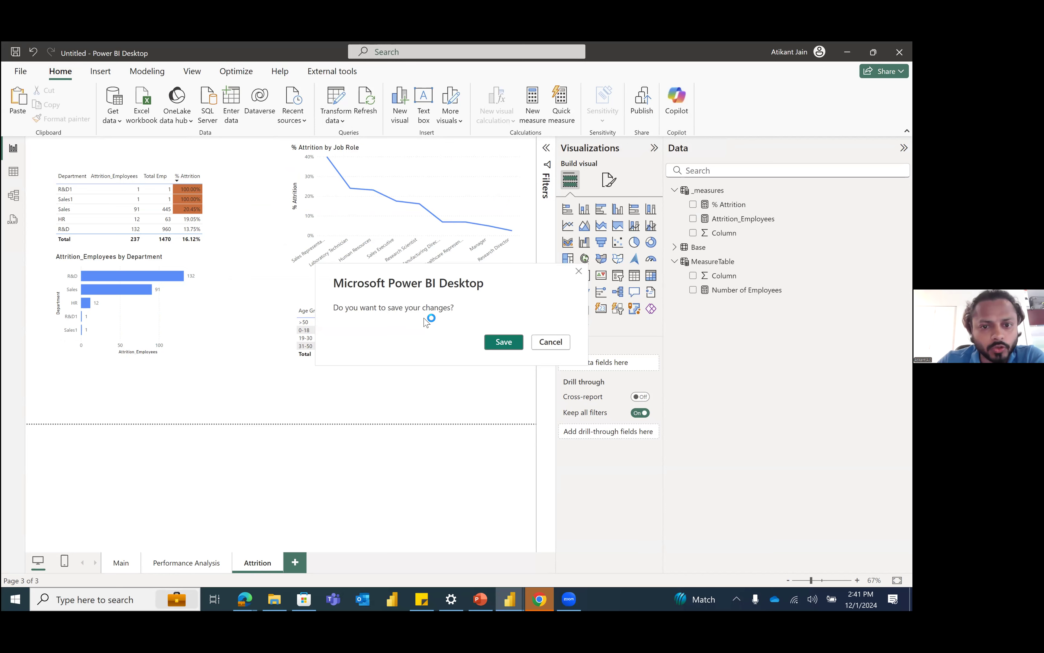
{"action": "left_click", "coordinate": [498, 344]}
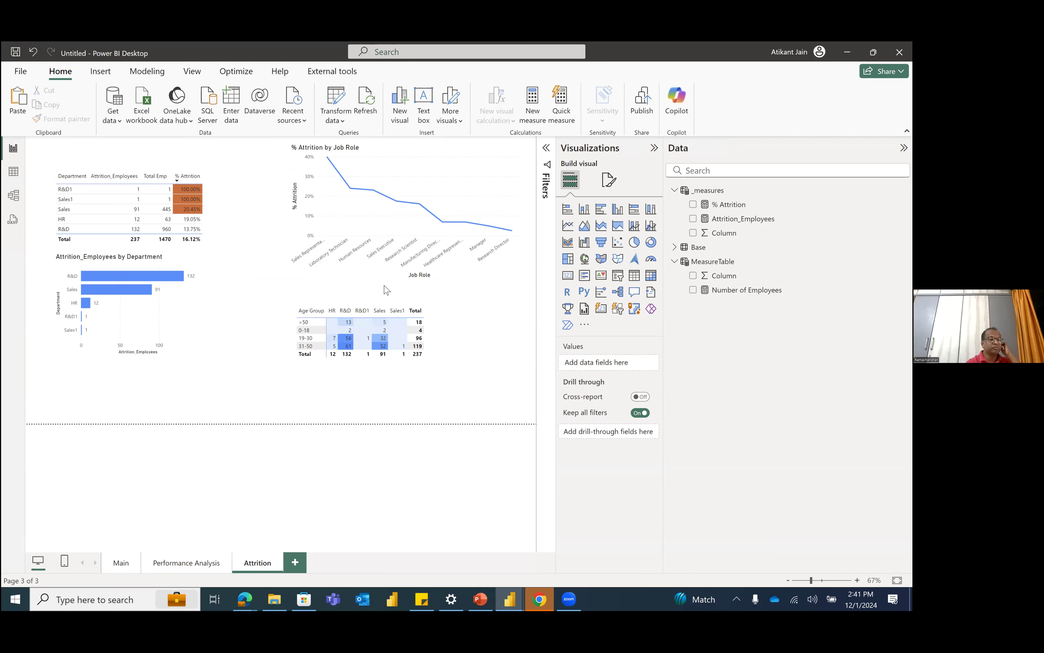
{"action": "left_click", "coordinate": [363, 427]}
{"action": "left_click", "coordinate": [197, 569]}
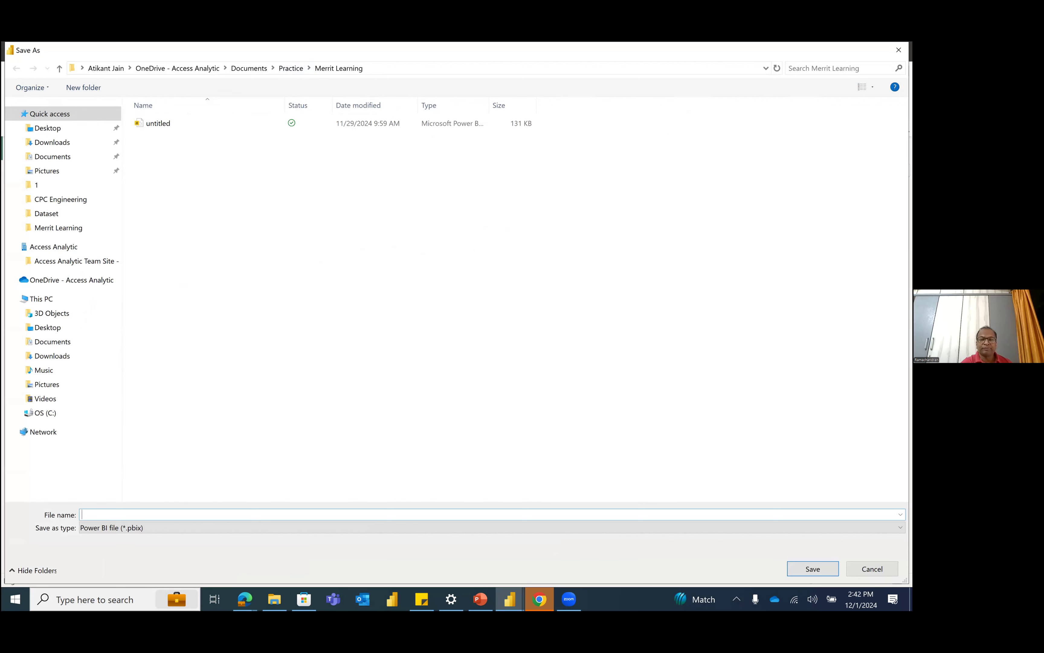
{"action": "type", "text": "Dashboard1"}
{"action": "key", "text": "Return"}
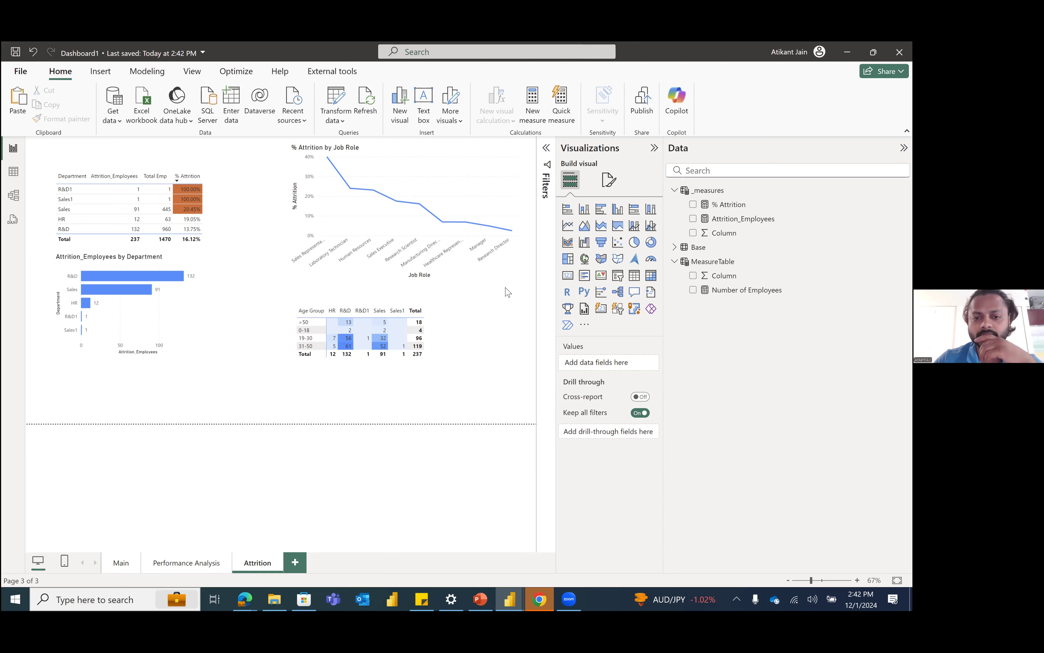
{"action": "left_click", "coordinate": [638, 97]}
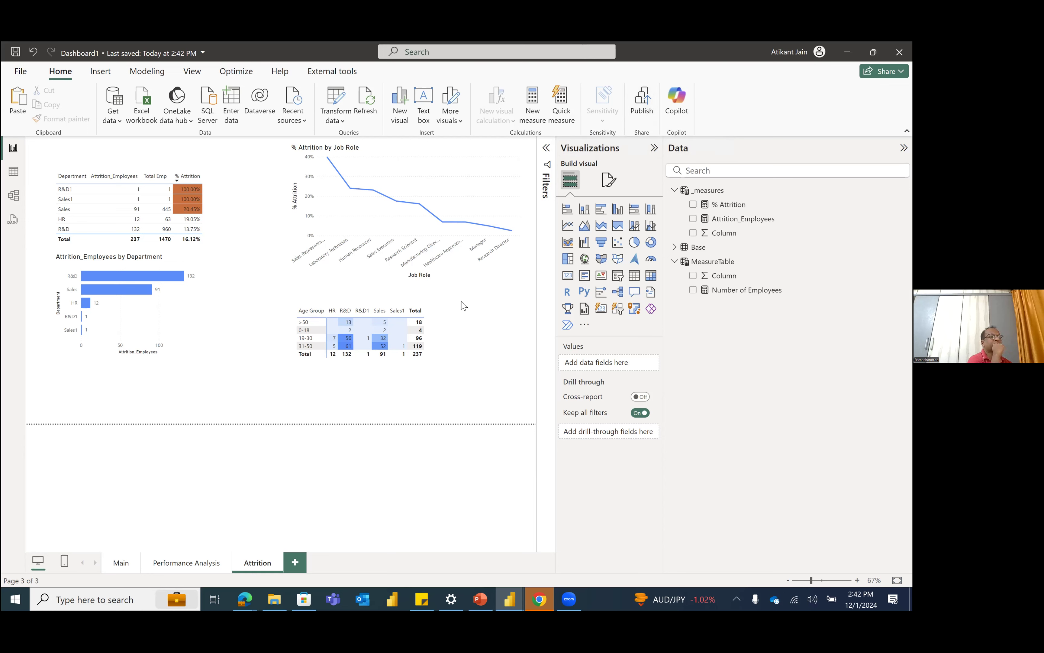
{"action": "scroll", "coordinate": [380, 334], "scroll_direction": "down", "scroll_amount": 3}
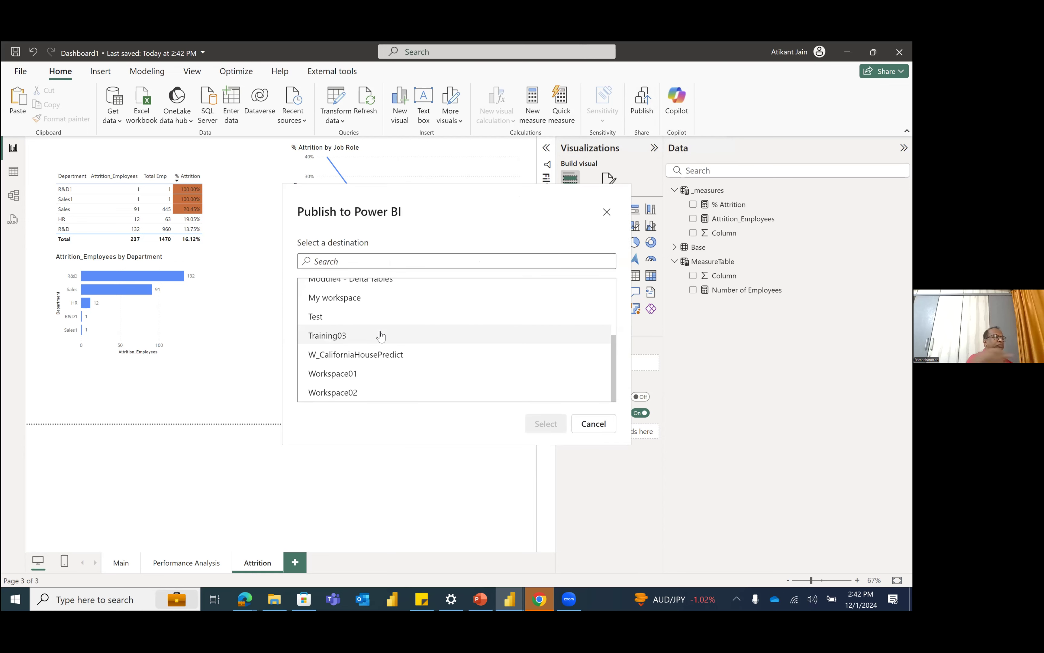
{"action": "scroll", "coordinate": [382, 362], "scroll_direction": "up", "scroll_amount": 3}
{"action": "scroll", "coordinate": [382, 362], "scroll_direction": "down", "scroll_amount": 3}
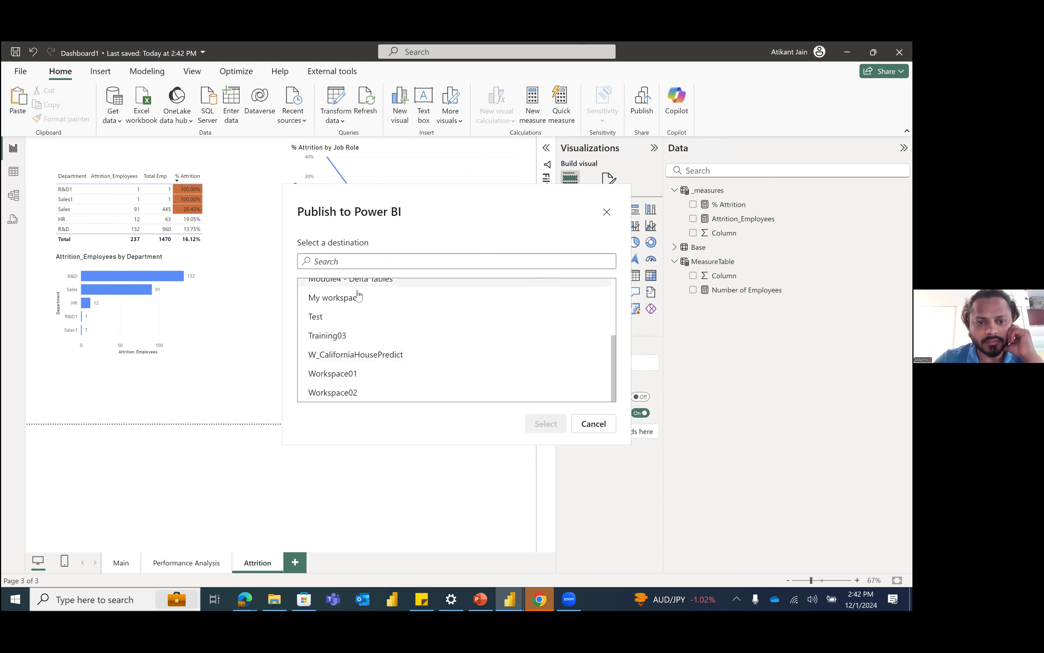
{"action": "left_click", "coordinate": [370, 288]}
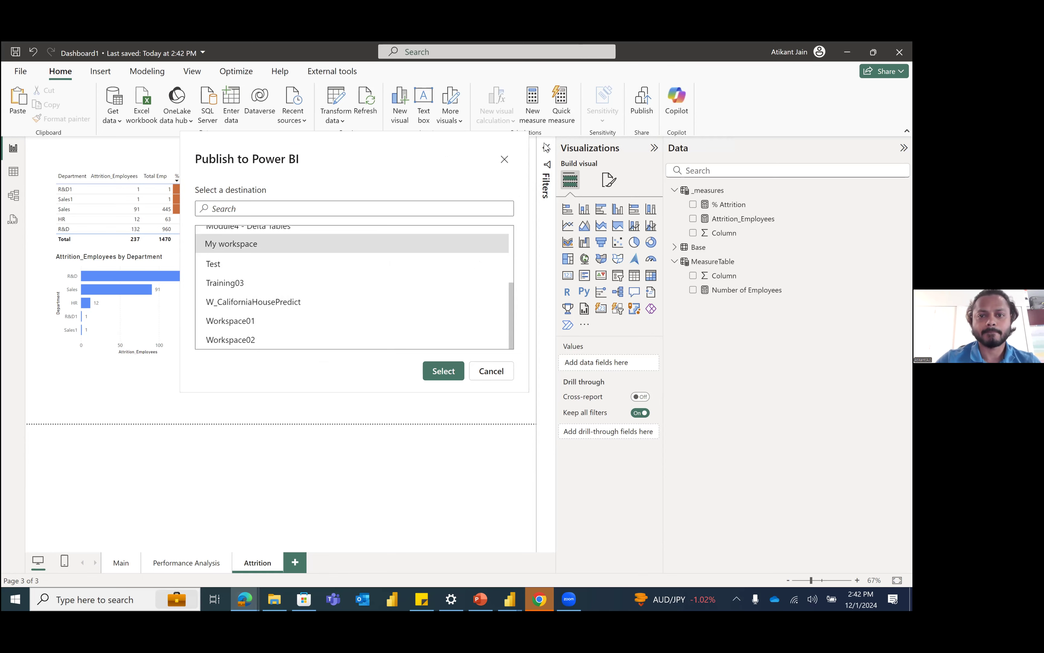
{"action": "left_click_drag", "start_coordinate": [546, 147], "coordinate": [525, 151]}
Step: Switch to the Edge browser, open app.powerbi.com and sign in with the admin account
{"action": "double_click", "coordinate": [504, 152]}
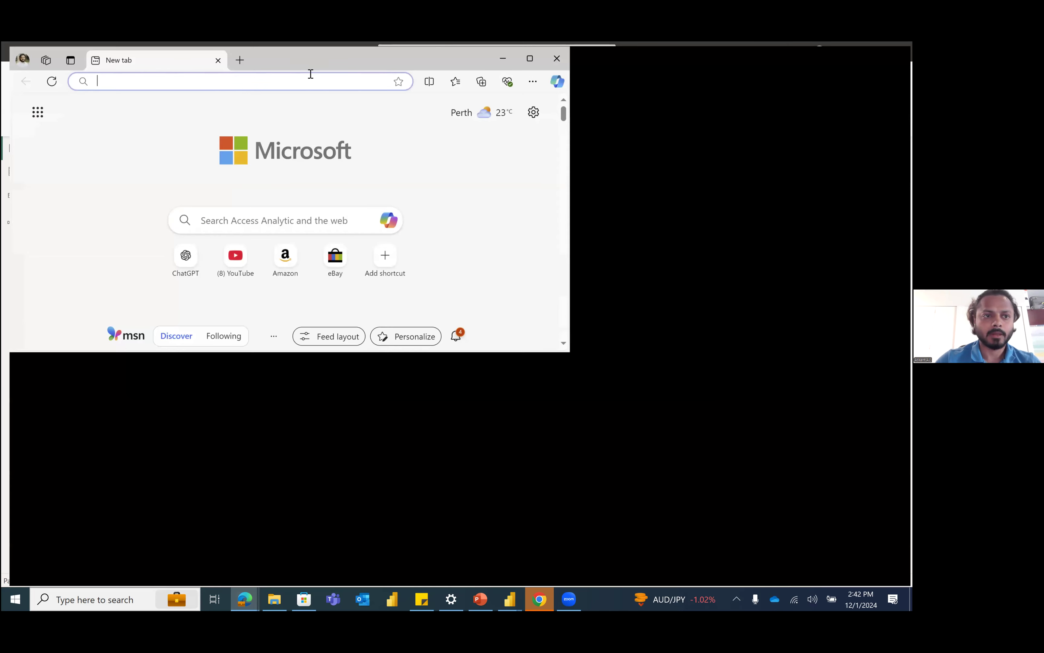
{"action": "type", "text": "app.powerbi.com"}
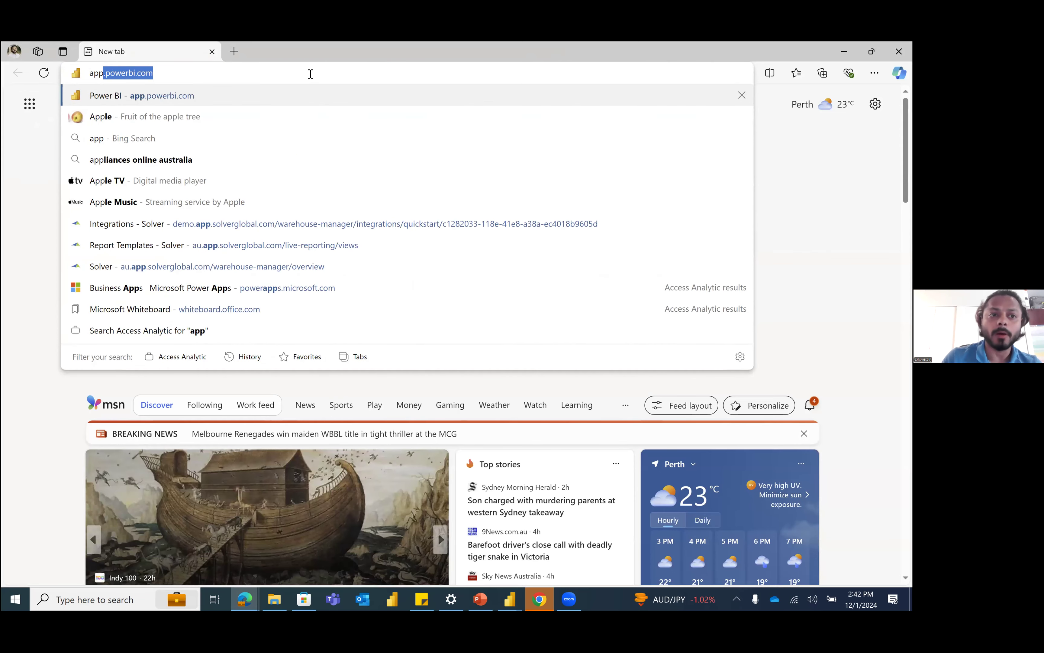
{"action": "key", "text": "Return"}
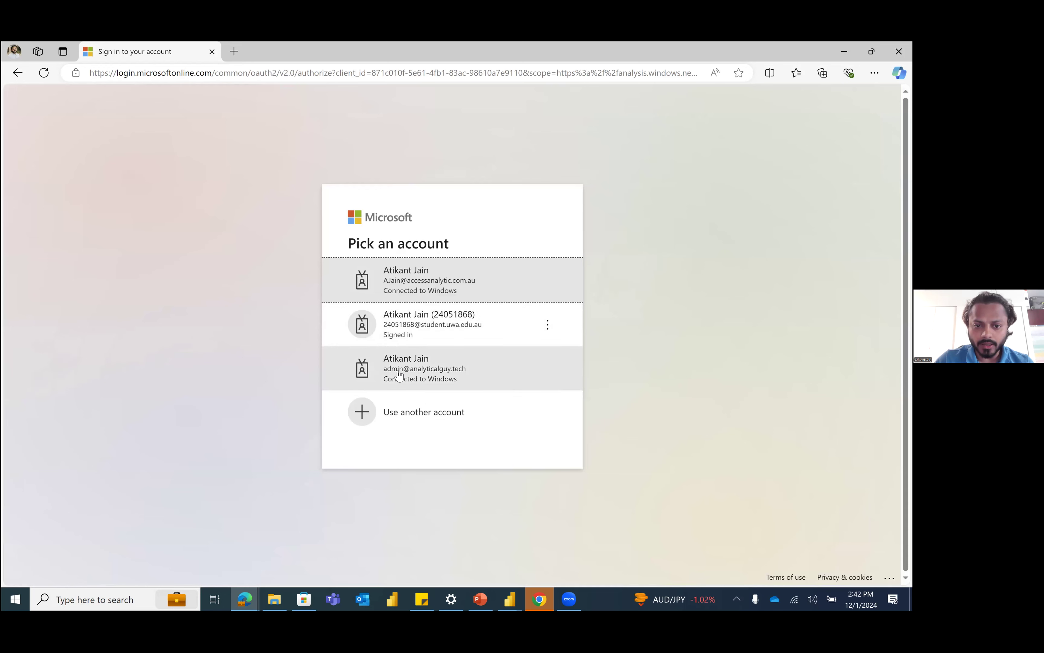
{"action": "left_click", "coordinate": [425, 378]}
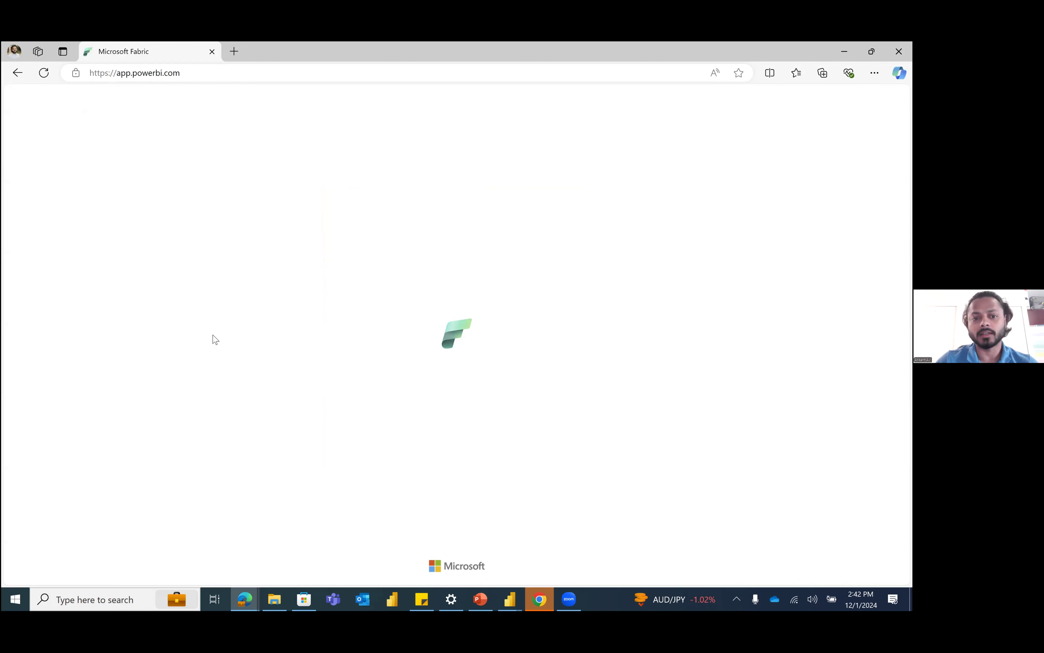
Step: Acknowledge the data loss risk in the Fabric trial expiry notice and dismiss the notice
{"action": "left_click_drag", "start_coordinate": [389, 266], "coordinate": [312, 205]}
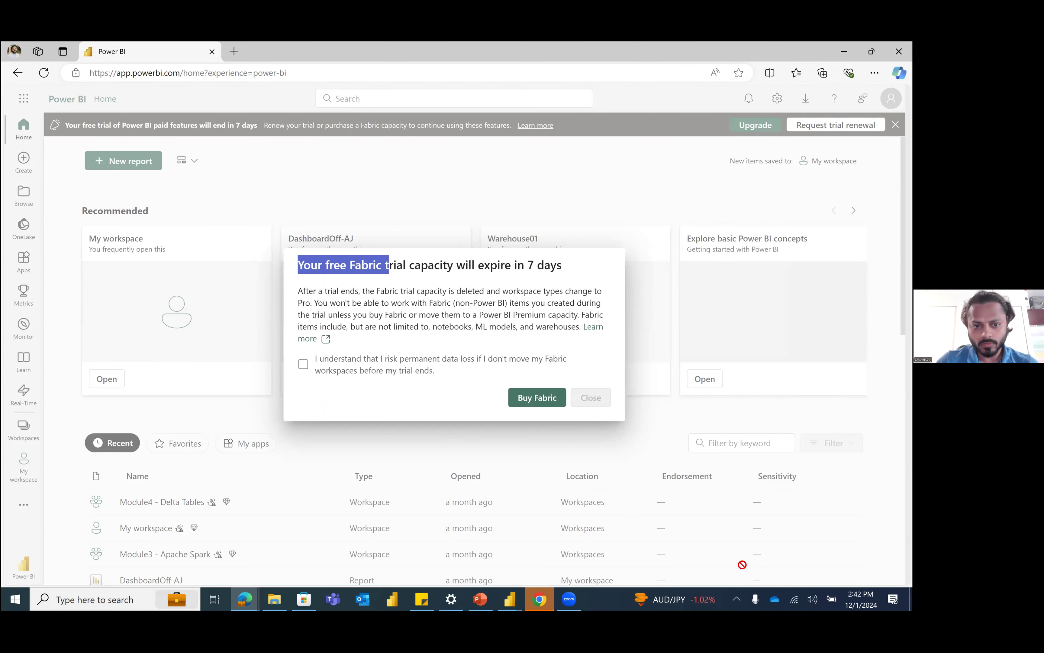
{"action": "left_click", "coordinate": [347, 378]}
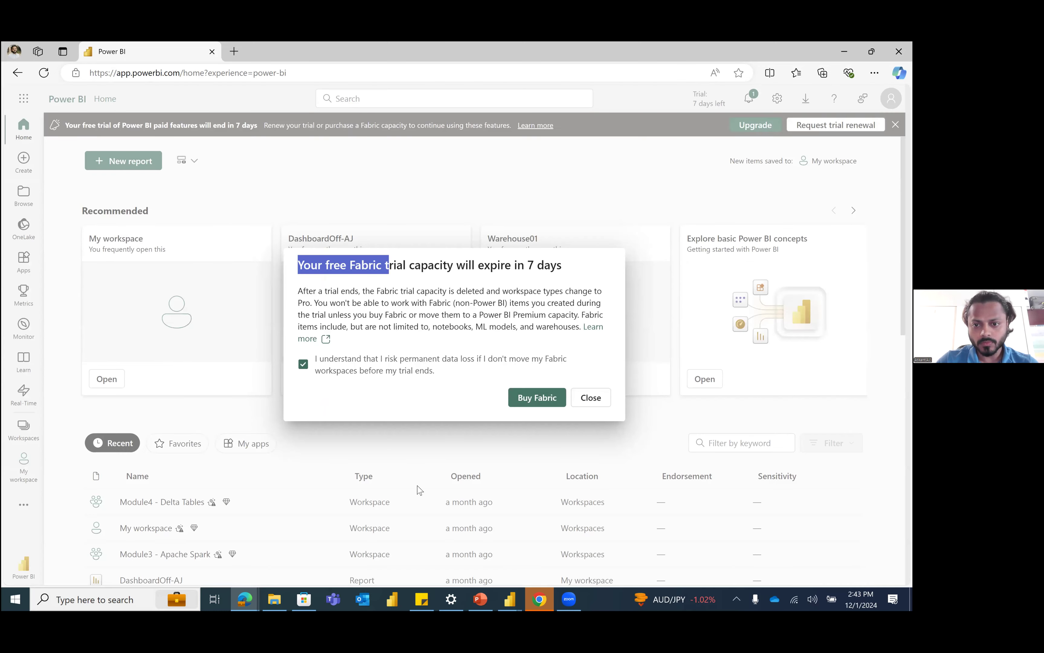
{"action": "left_click", "coordinate": [591, 397]}
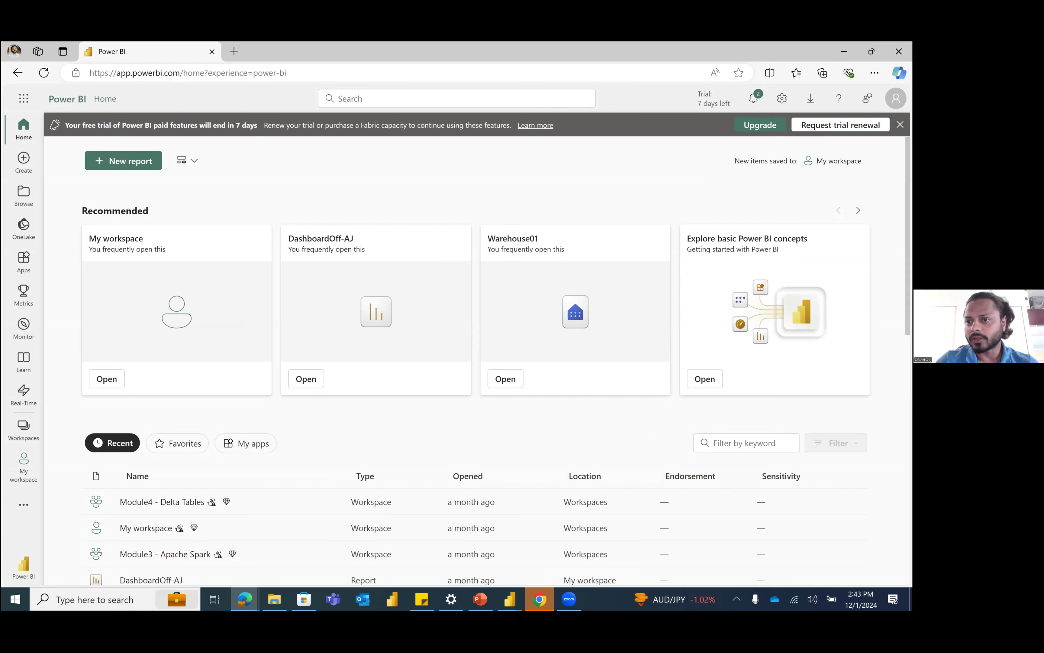
Step: Examine the signed-in account's profile details, including its e-mail, tenant and license type, and close the profile
{"action": "left_click", "coordinate": [896, 98]}
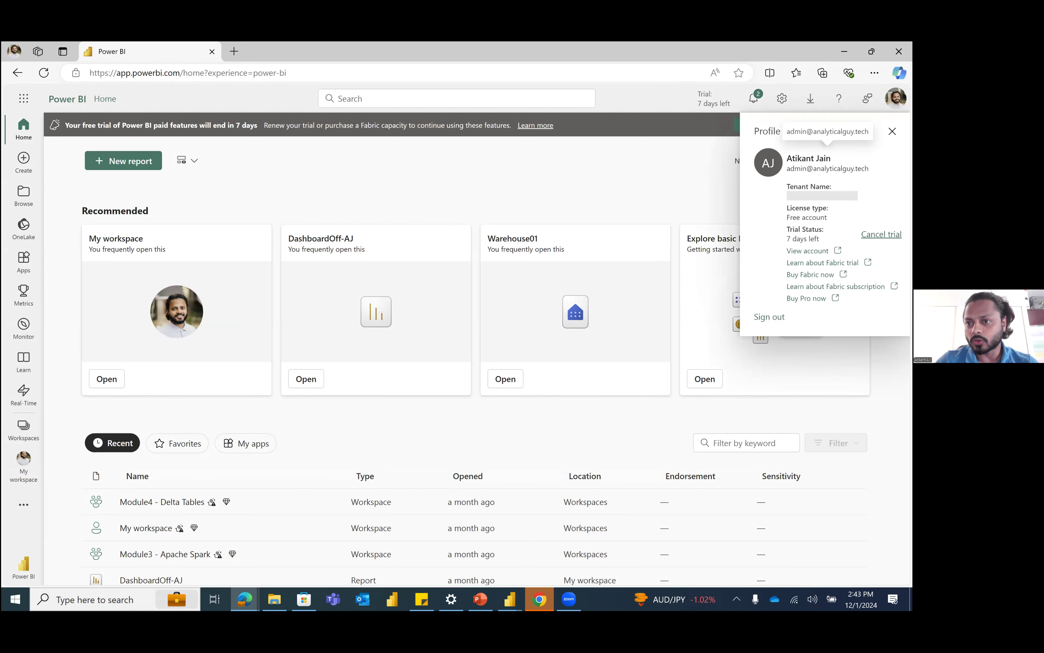
{"action": "double_click", "coordinate": [797, 168]}
{"action": "left_click_drag", "start_coordinate": [869, 168], "coordinate": [786, 169]}
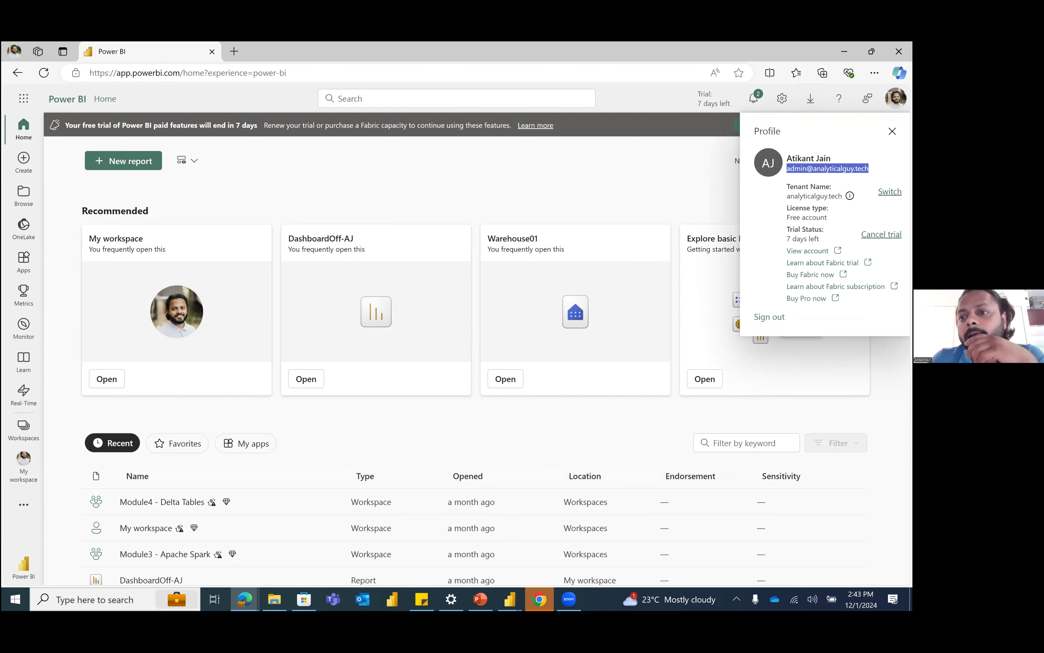
{"action": "left_click", "coordinate": [845, 180]}
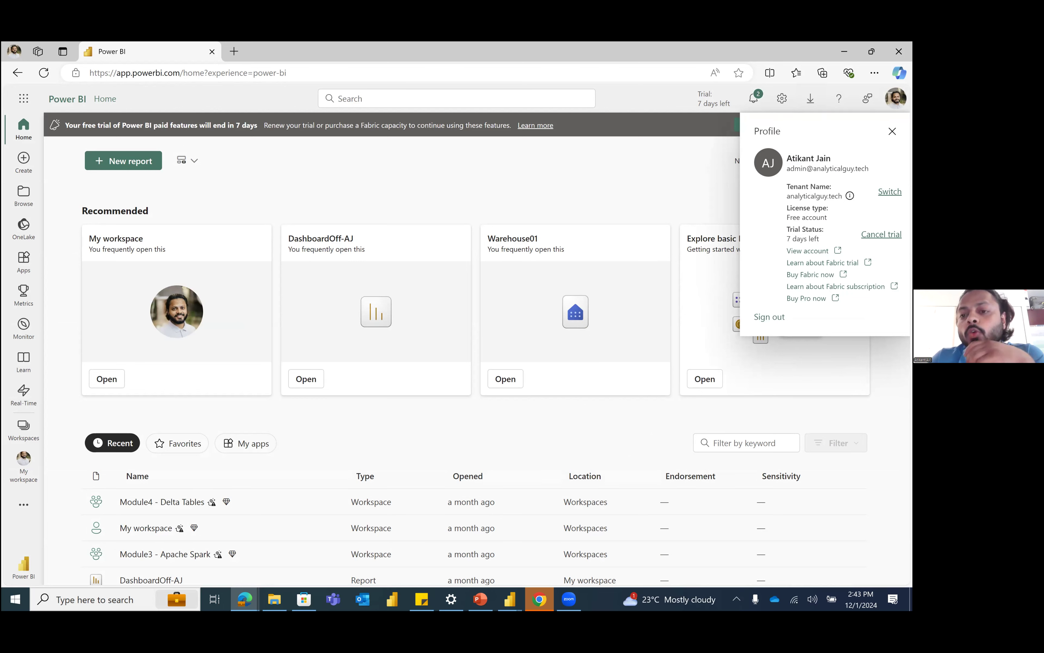
{"action": "left_click", "coordinate": [540, 145]}
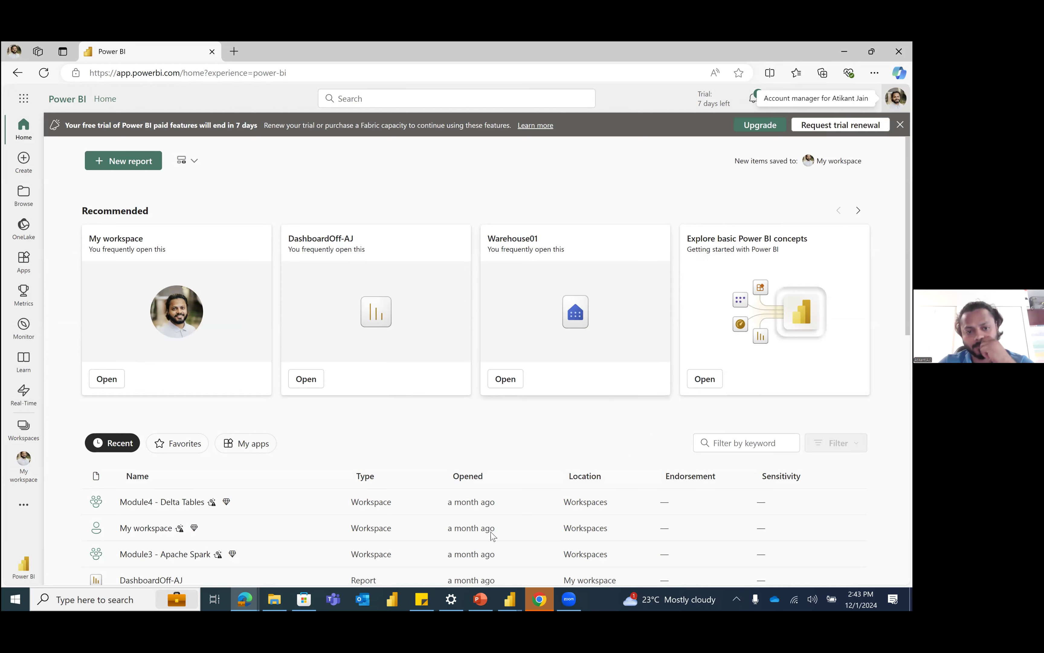
Step: Create a new workspace named Meritt Learning - PBI Dashboard
{"action": "left_click", "coordinate": [22, 230]}
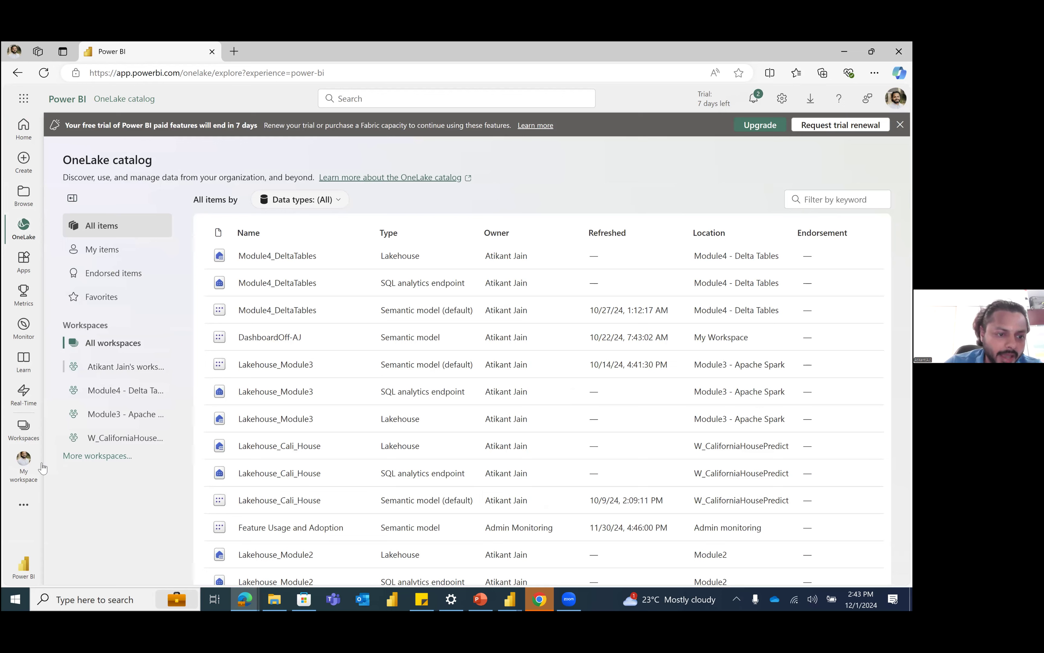
{"action": "left_click", "coordinate": [25, 427]}
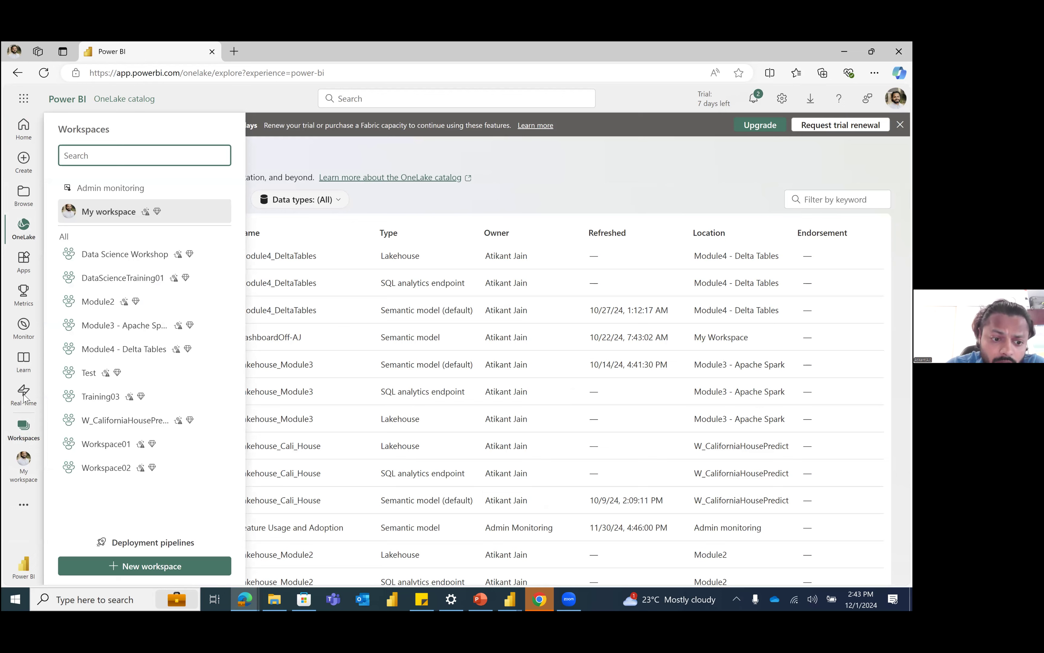
{"action": "left_click", "coordinate": [153, 566]}
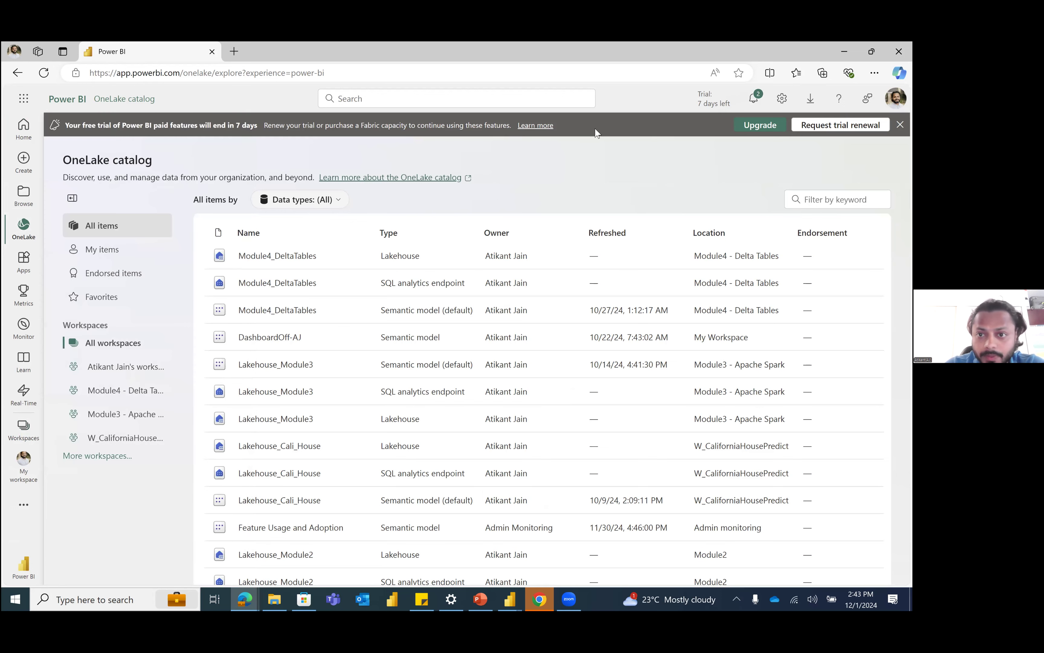
{"action": "type", "text": "Merit"}
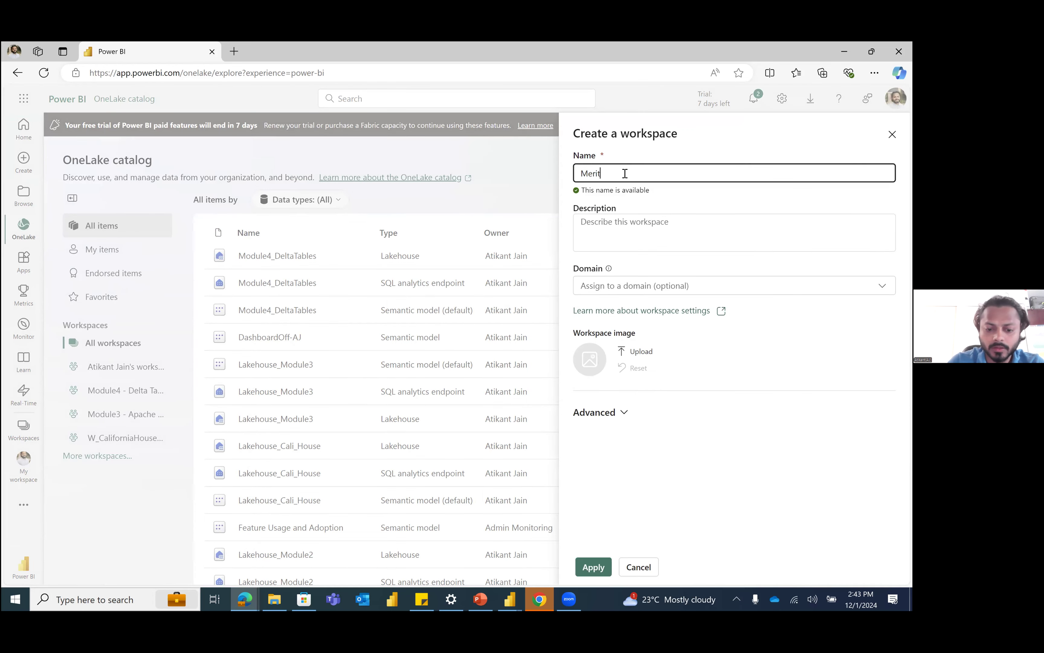
{"action": "type", "text": "t Learning "}
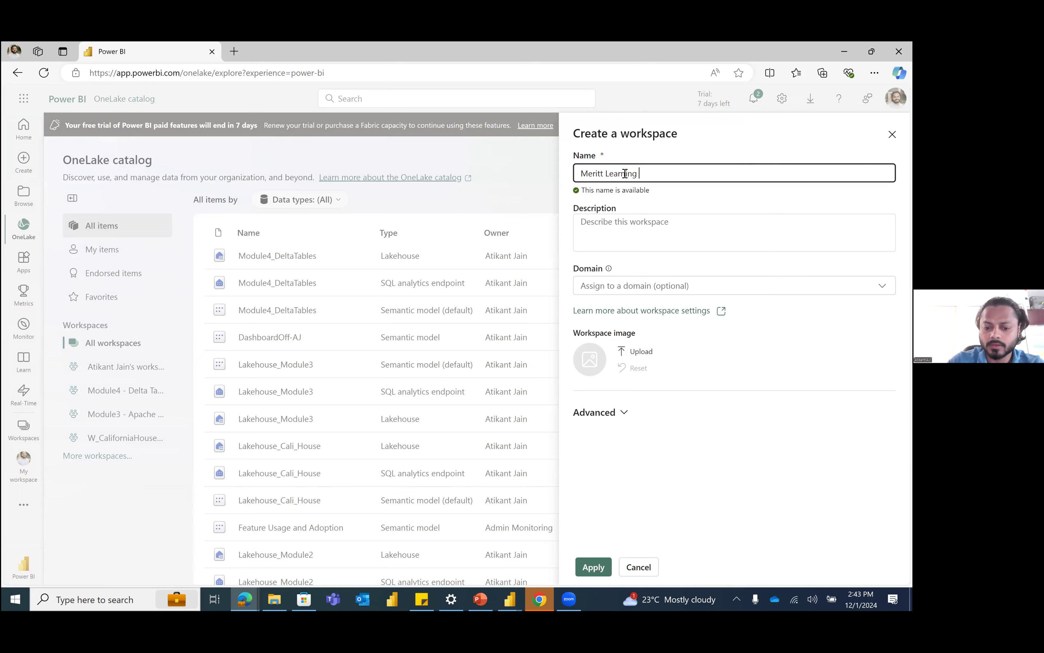
{"action": "type", "text": "-"}
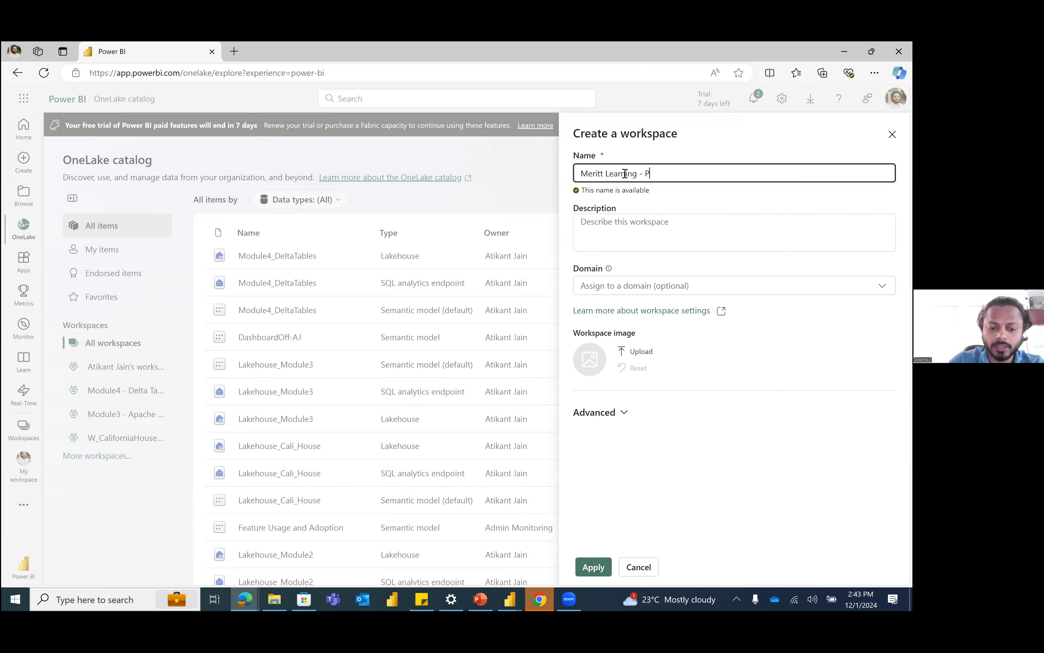
{"action": "type", "text": " PBI Dashboard"}
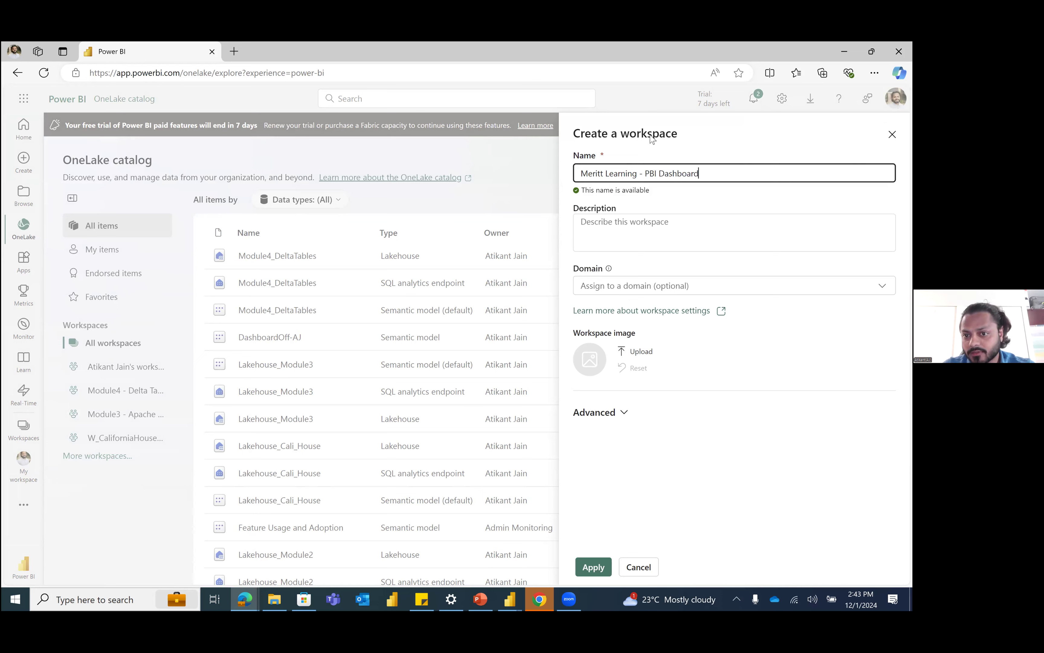
{"action": "left_click", "coordinate": [584, 575]}
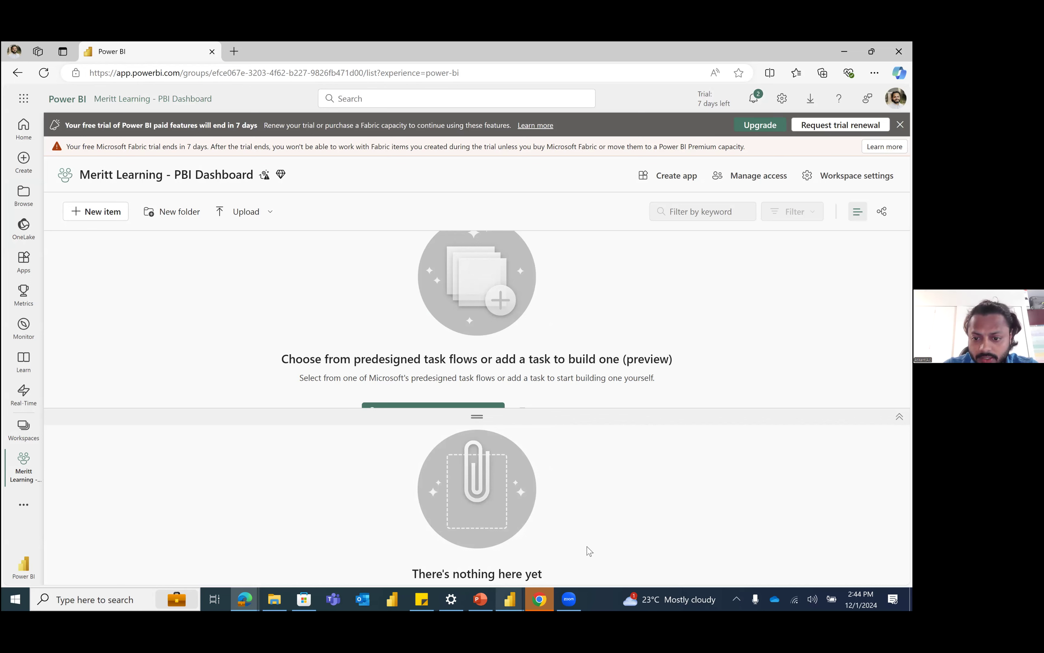
Step: Switch to Power BI Desktop and publish Dashboard1 to the Meritt Learning - PBI Dashboard workspace
{"action": "left_click", "coordinate": [510, 599]}
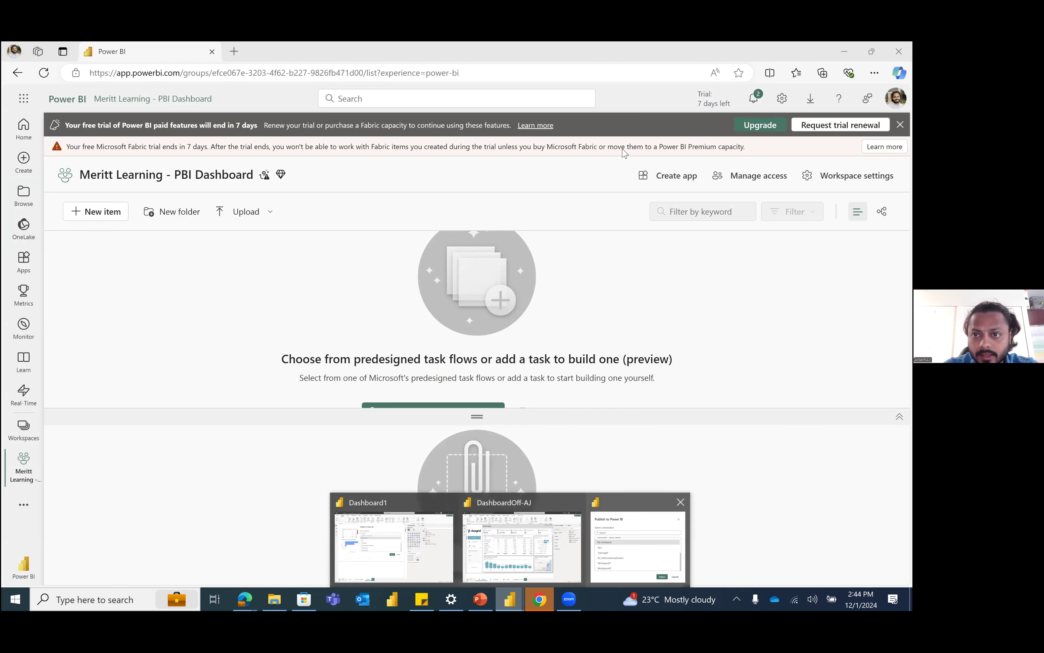
{"action": "left_click", "coordinate": [503, 159]}
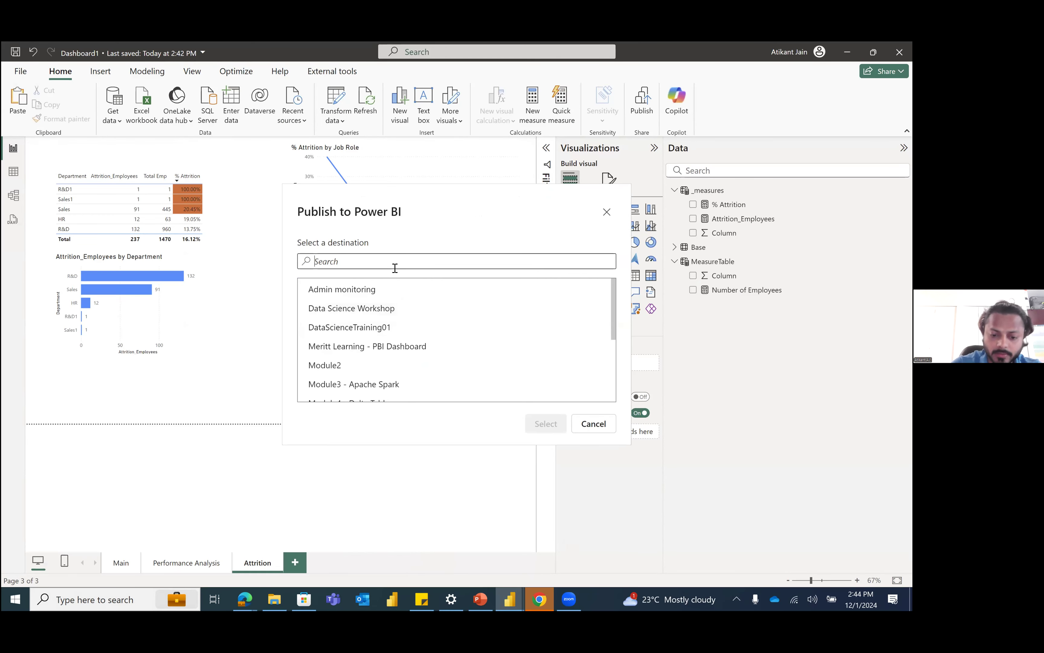
{"action": "left_click", "coordinate": [395, 264]}
{"action": "type", "text": "mer"}
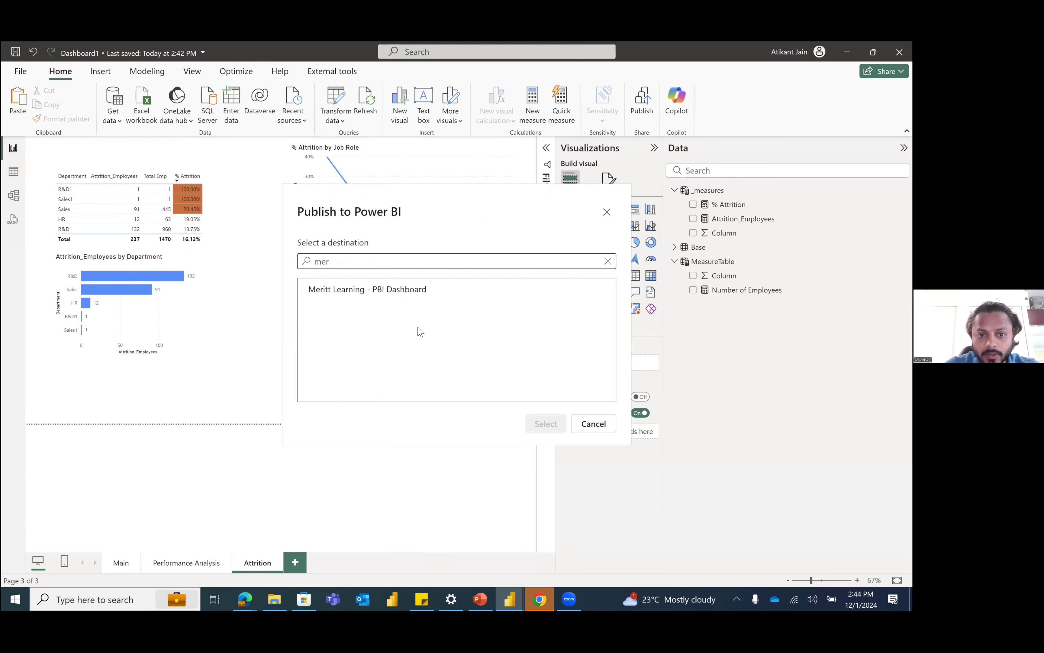
{"action": "left_click", "coordinate": [336, 290]}
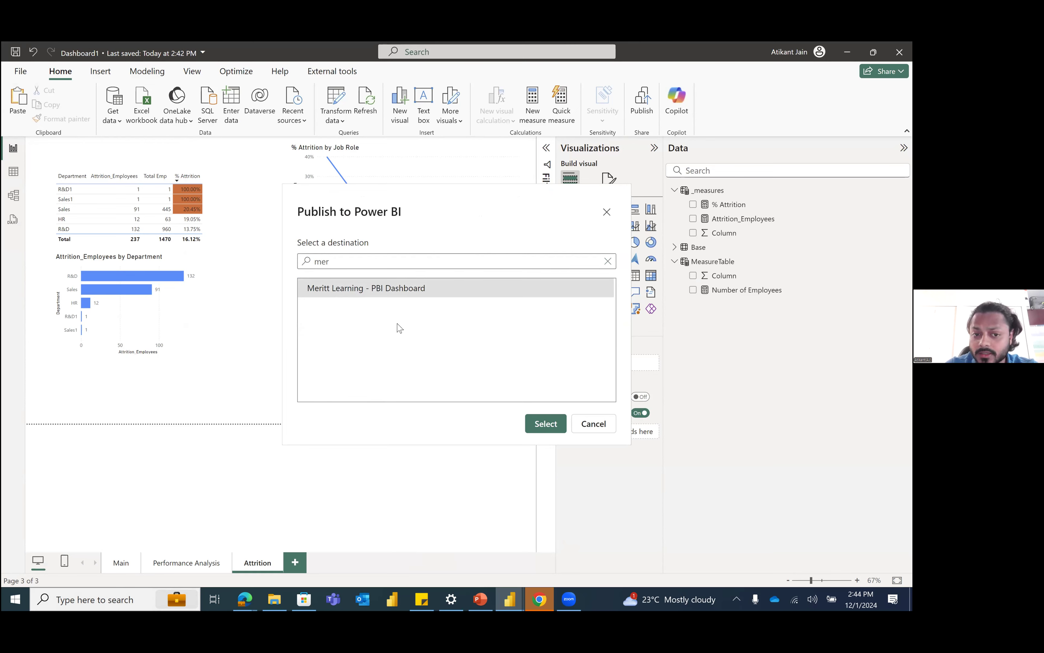
{"action": "left_click", "coordinate": [539, 422]}
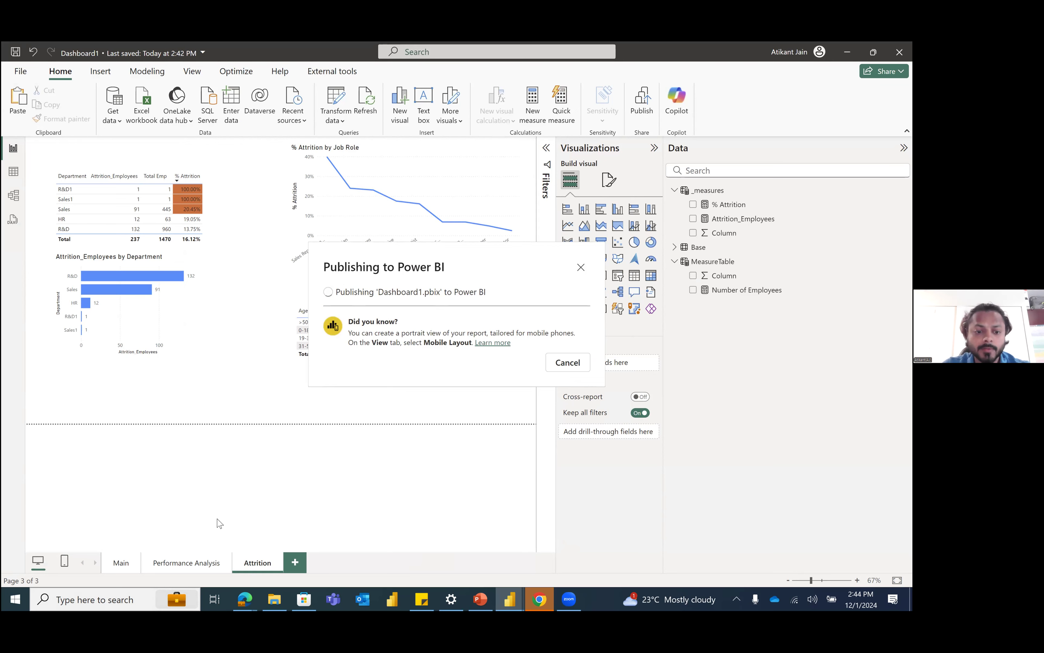
Step: Switch to the Edge browser and inspect the published Dashboard1 items in the workspace list, including their Owner and Refreshed columns
{"action": "left_click", "coordinate": [245, 599]}
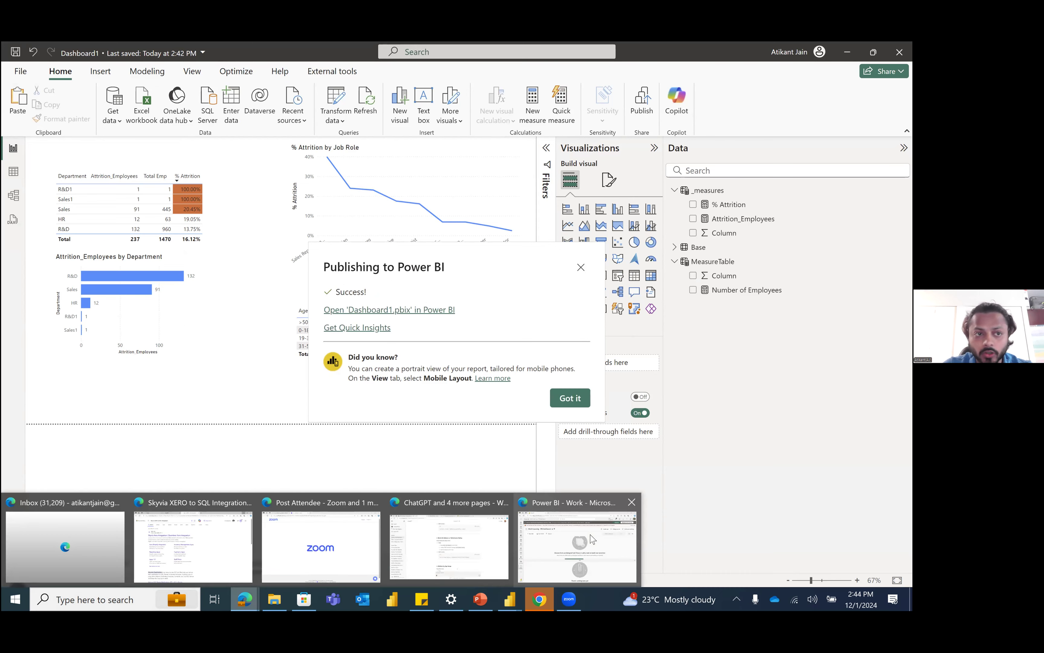
{"action": "left_click", "coordinate": [577, 546]}
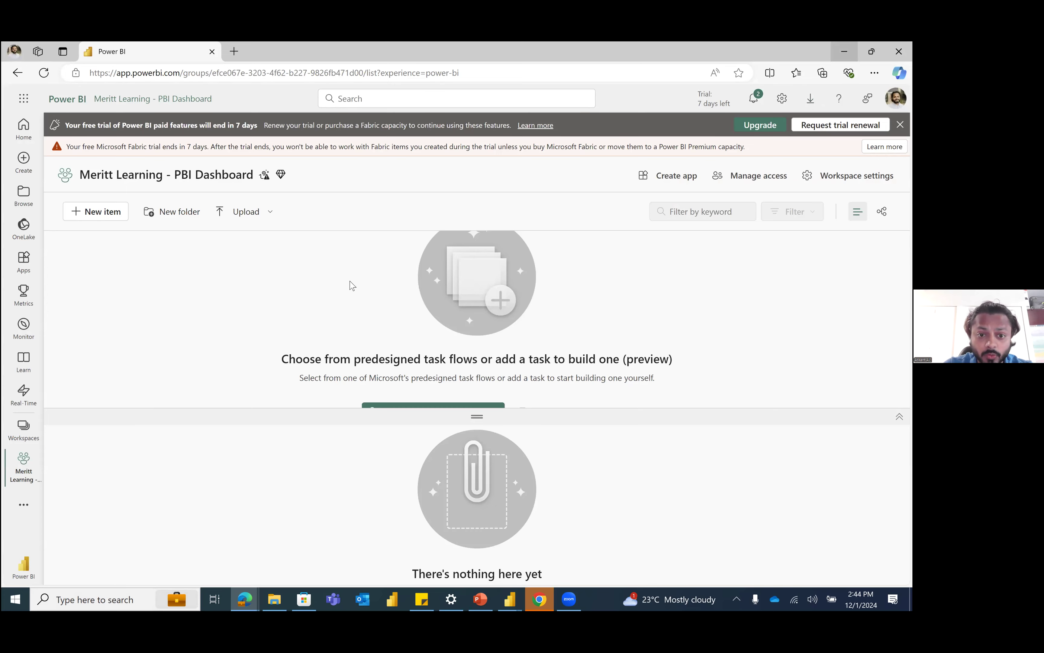
{"action": "left_click", "coordinate": [844, 52]}
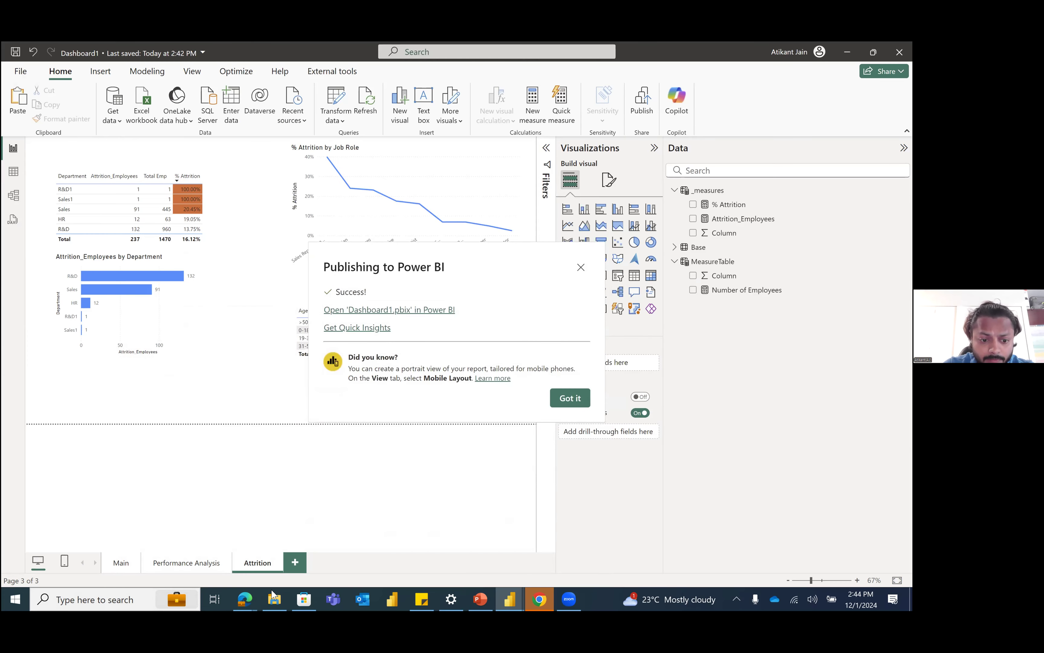
{"action": "left_click", "coordinate": [248, 600]}
{"action": "left_click", "coordinate": [574, 548]}
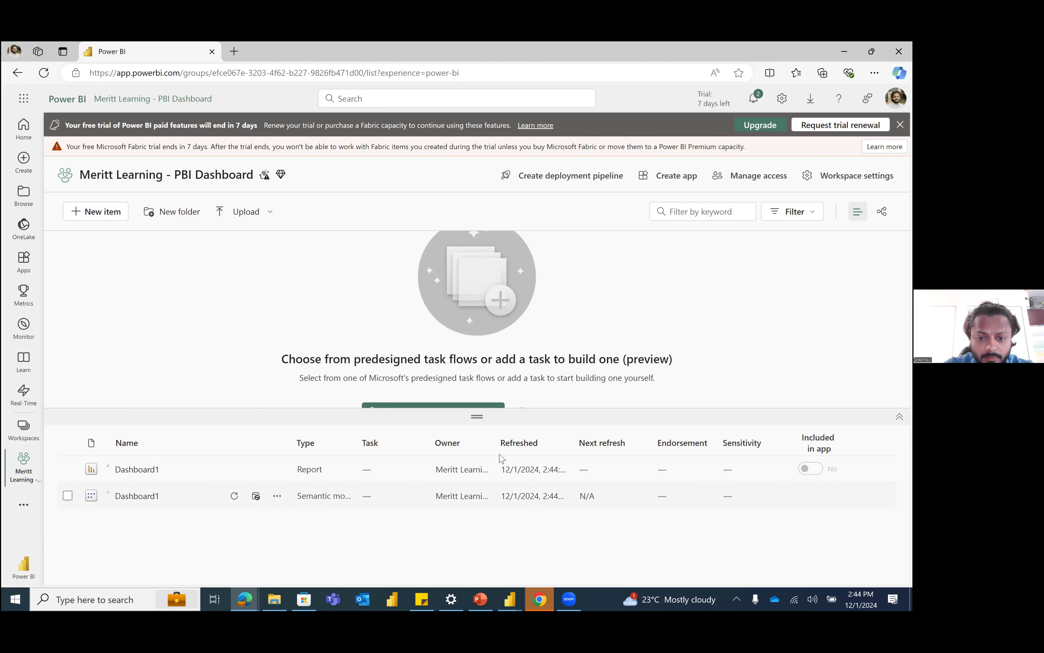
{"action": "double_click", "coordinate": [494, 444]}
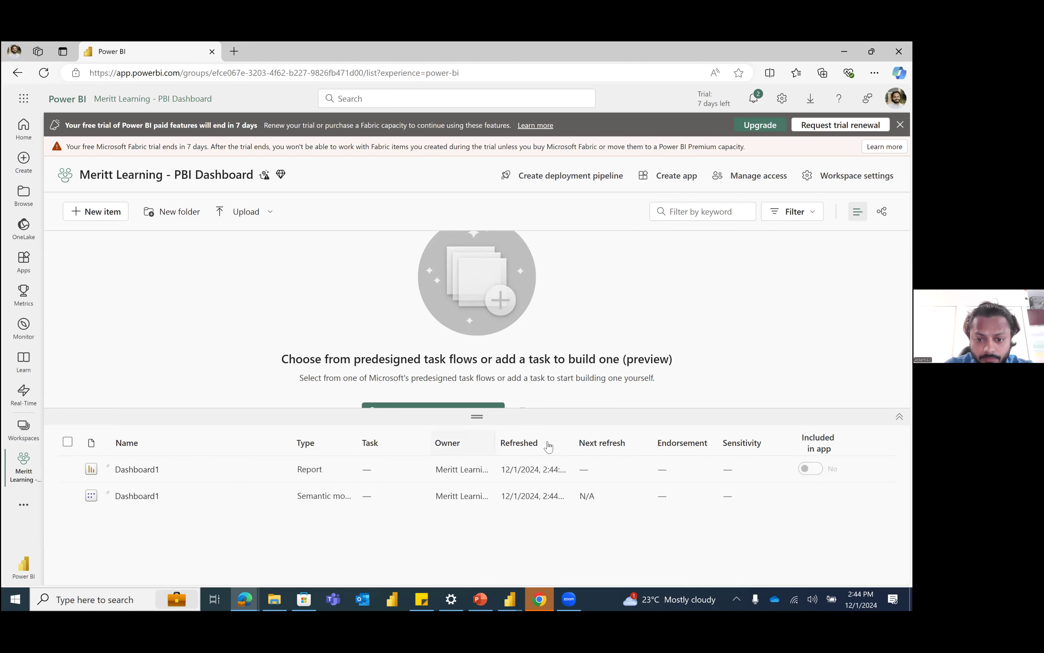
{"action": "left_click", "coordinate": [488, 444]}
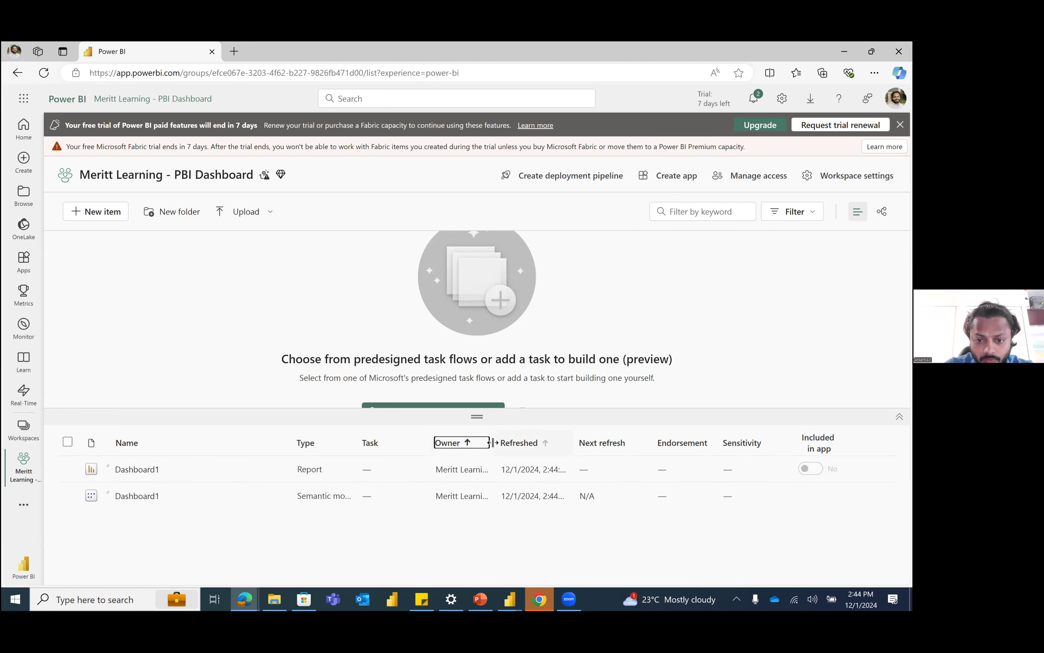
{"action": "left_click_drag", "start_coordinate": [537, 442], "coordinate": [597, 448]}
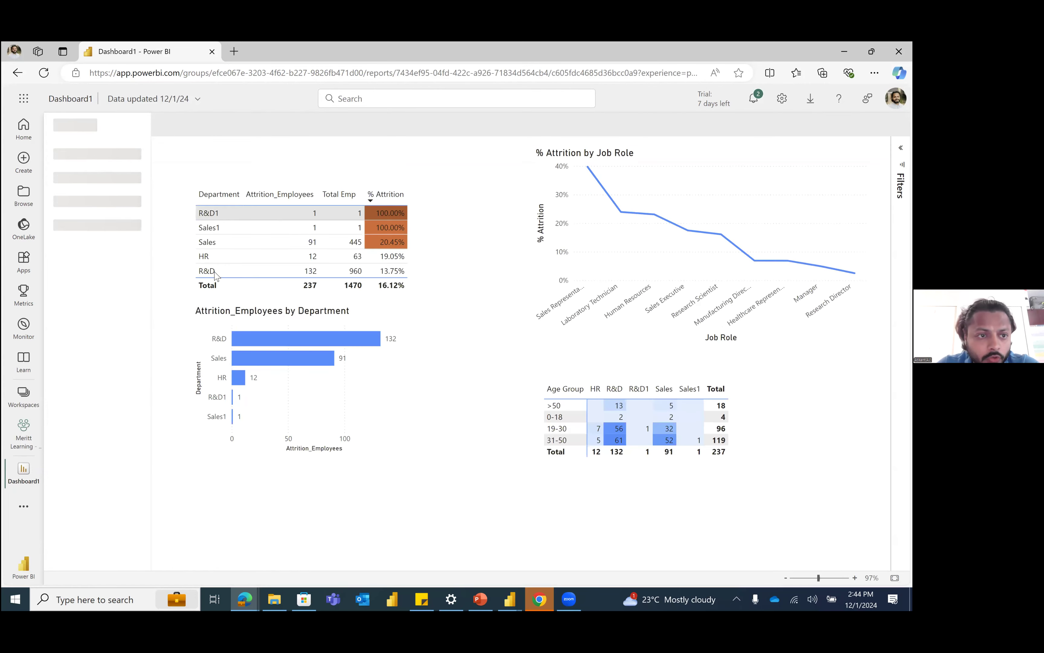
Step: Look through the Main, Performance Analysis and Attrition pages of the published Dashboard1 report
{"action": "left_click", "coordinate": [78, 158]}
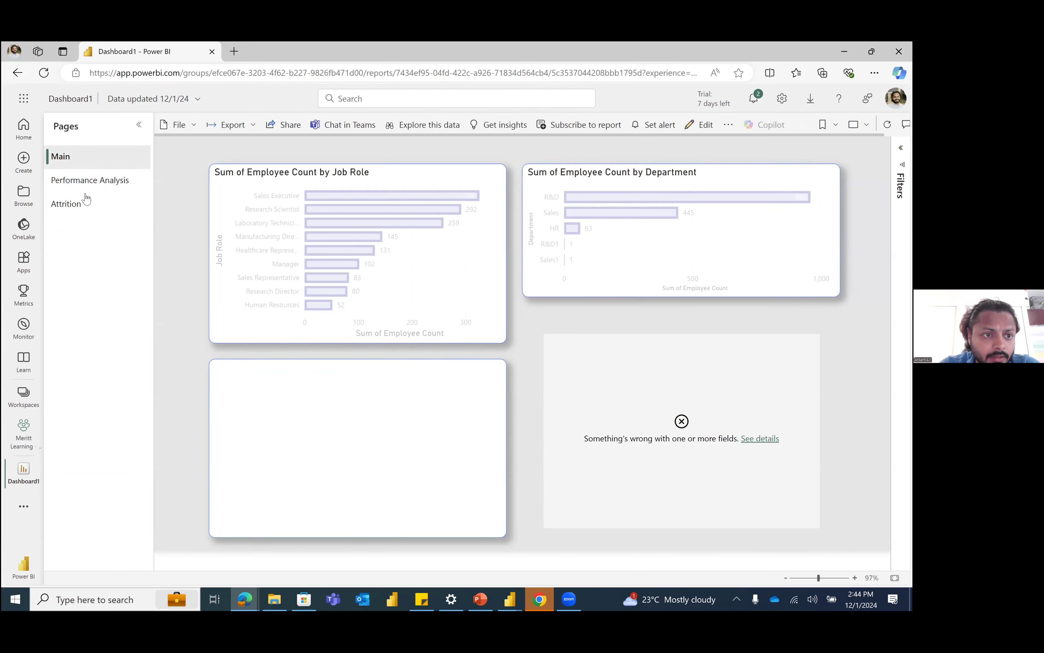
{"action": "left_click", "coordinate": [119, 183]}
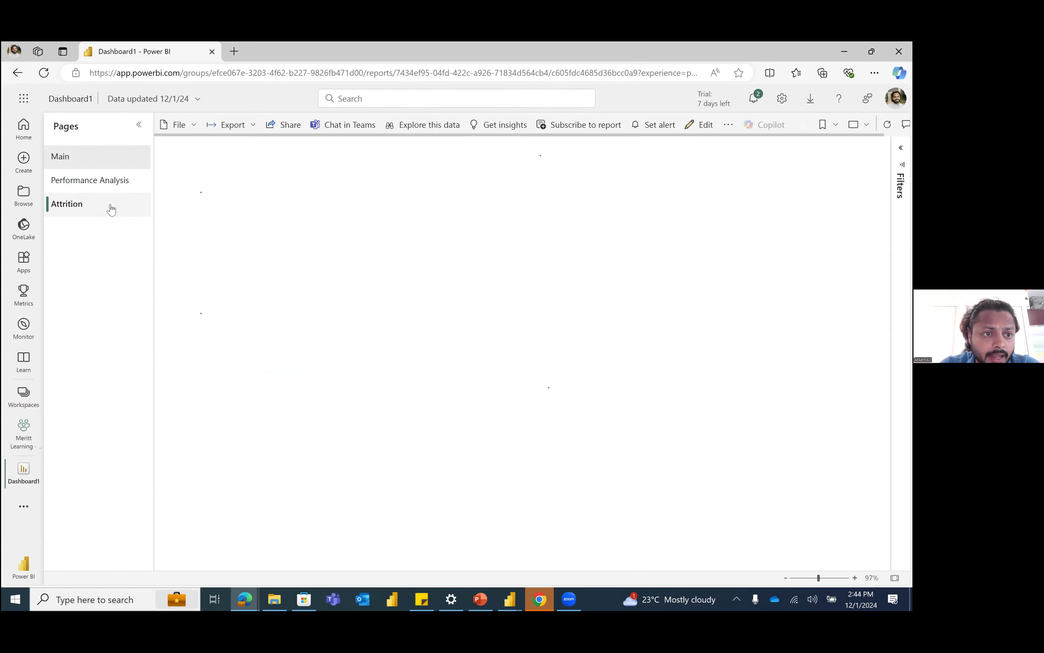
{"action": "left_click", "coordinate": [103, 204]}
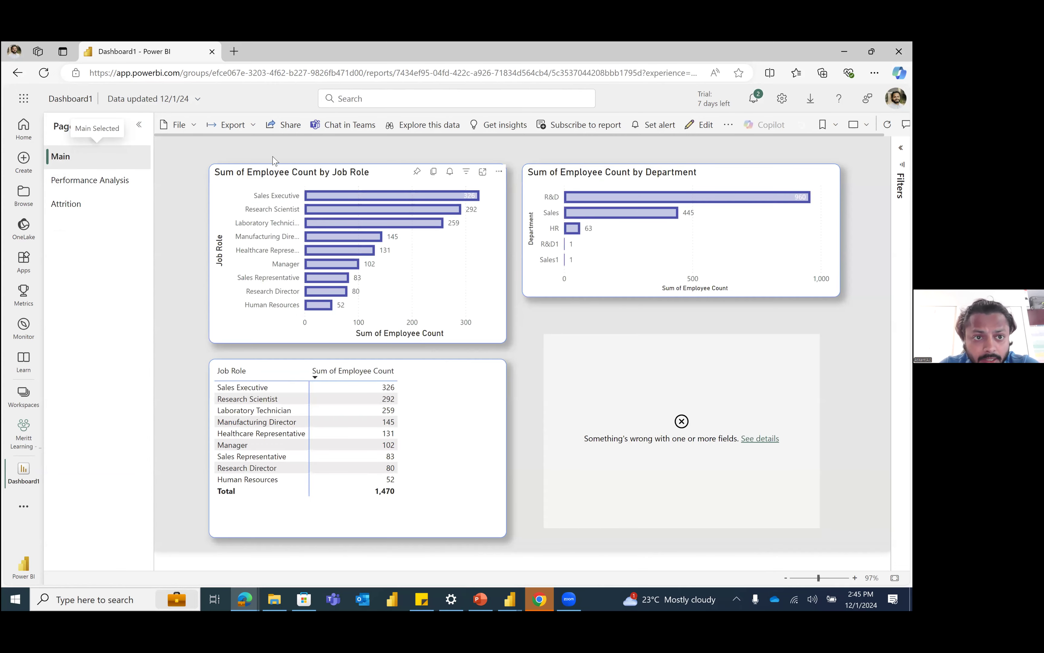
Step: Examine the link sharing options for the Dashboard1 report and close them without sending anything
{"action": "left_click", "coordinate": [290, 125]}
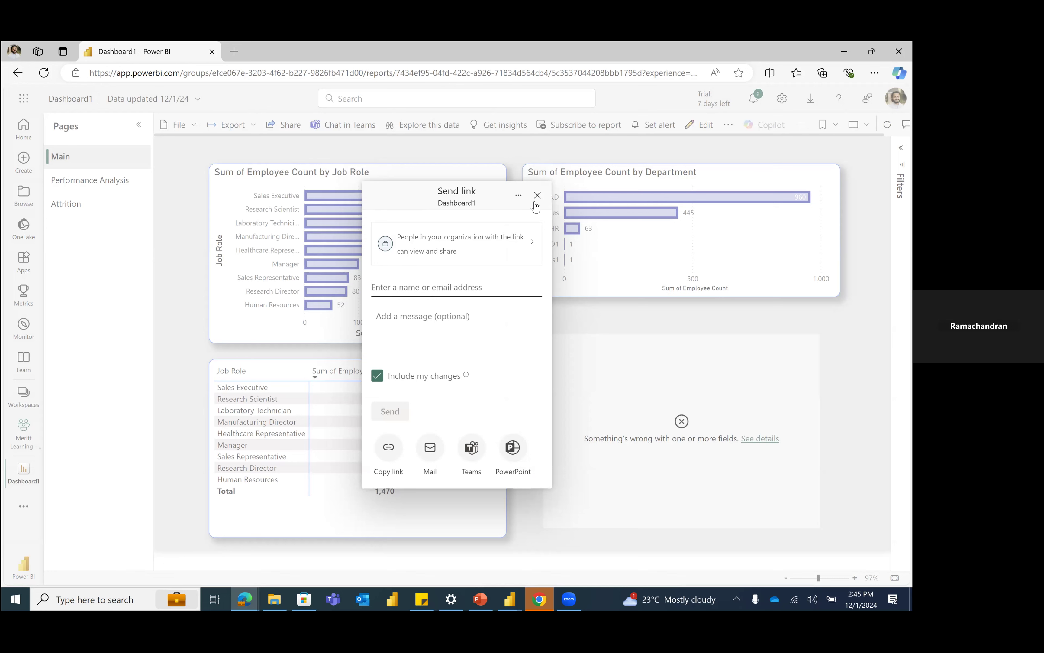
{"action": "left_click_drag", "start_coordinate": [471, 191], "coordinate": [443, 191]}
{"action": "left_click", "coordinate": [537, 195]}
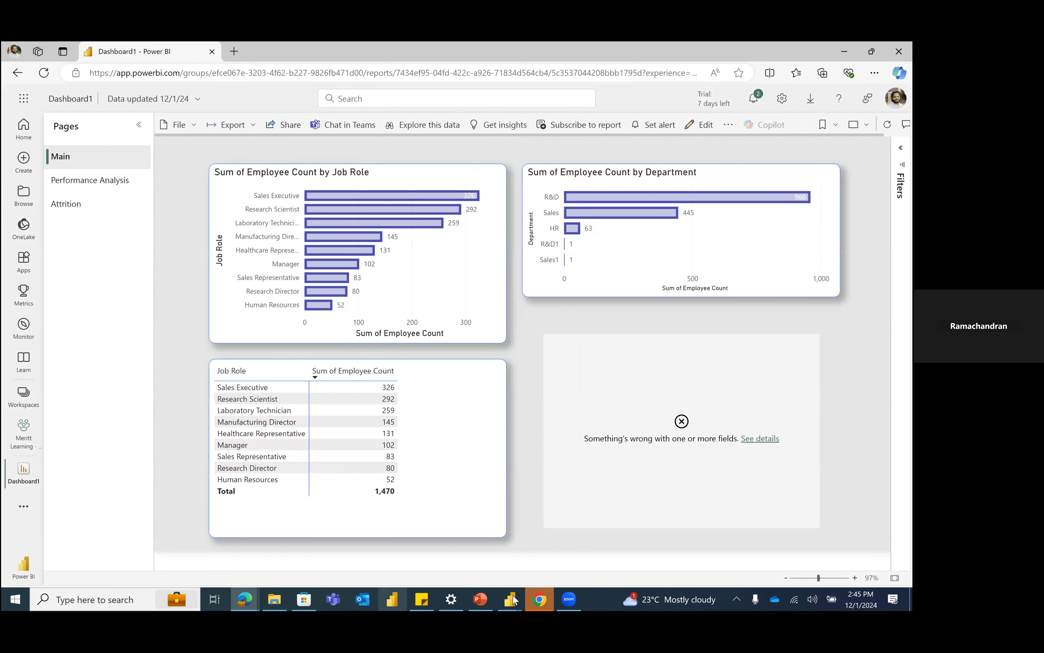
Step: Go to the Power BI home page and open the Meritt Learning - PBI Dashboard workspace
{"action": "left_click", "coordinate": [513, 600]}
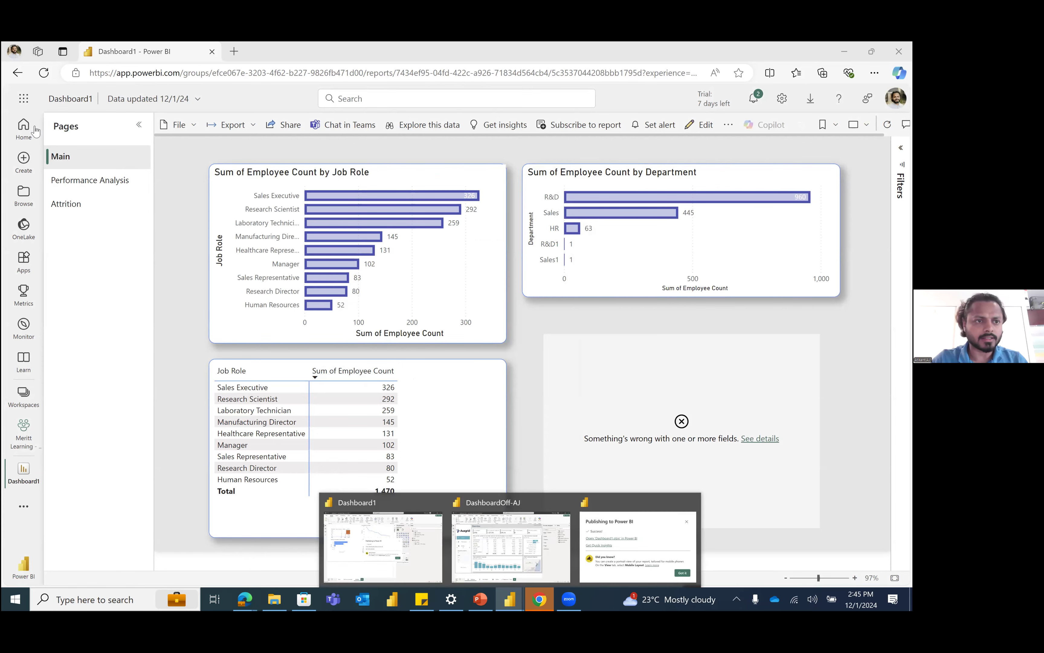
{"action": "left_click", "coordinate": [34, 130]}
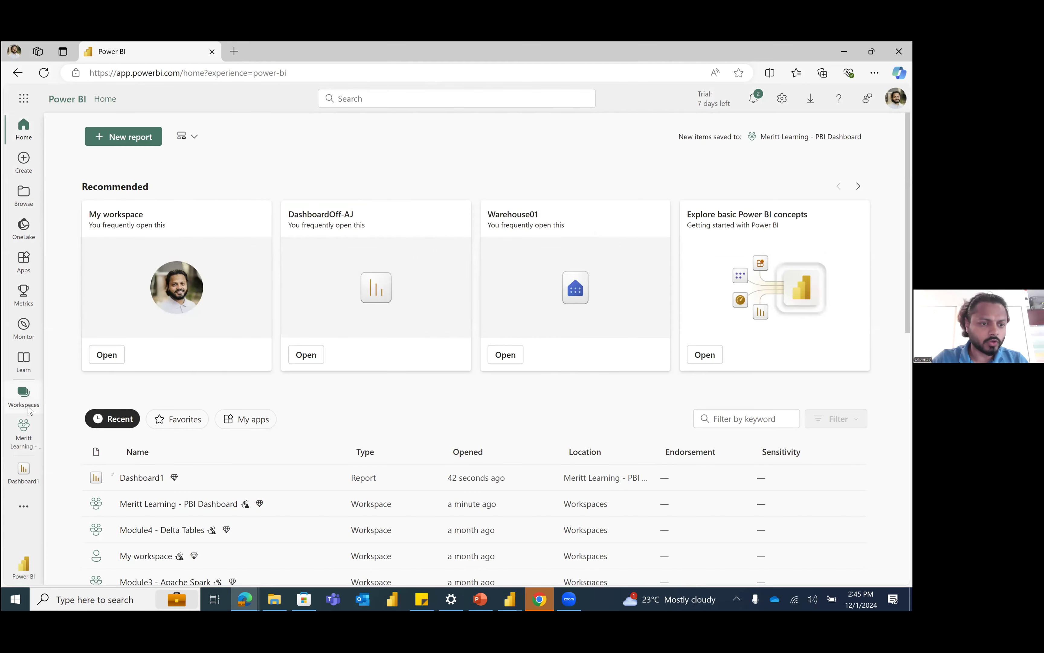
{"action": "left_click", "coordinate": [26, 402]}
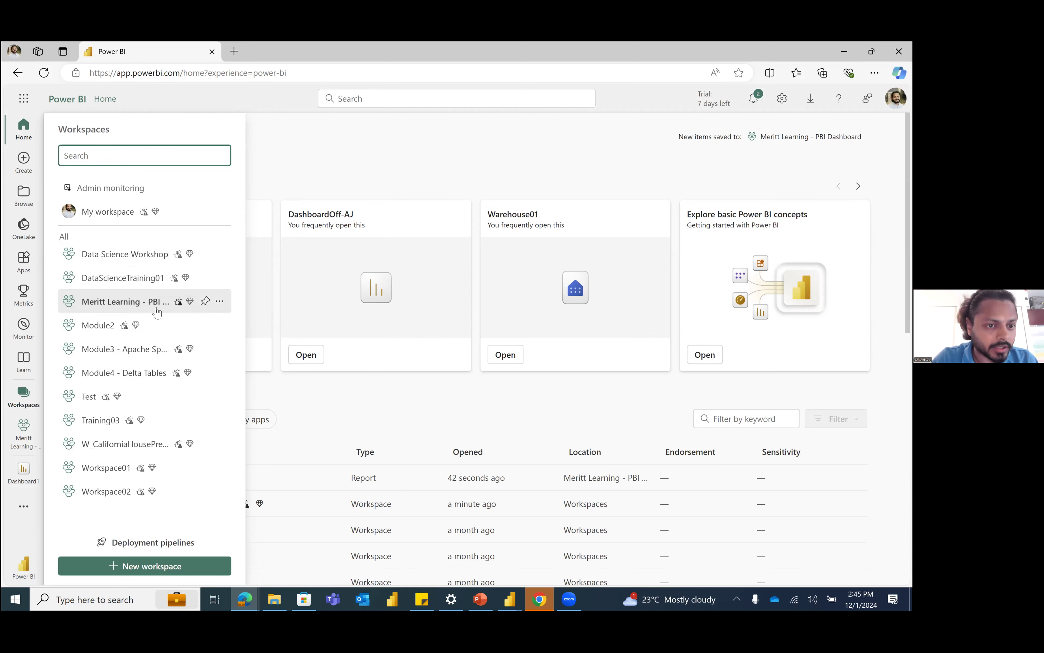
{"action": "left_click", "coordinate": [128, 306]}
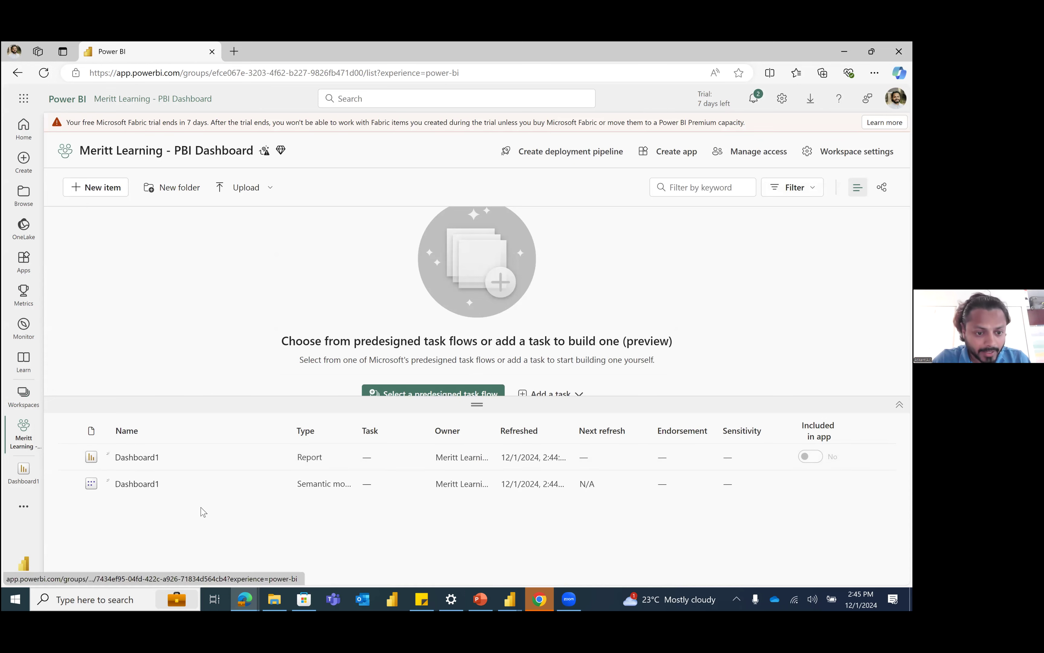
Step: Switch to Power BI Desktop, answer Yes to the feedback question and dismiss the store rating request
{"action": "left_click", "coordinate": [515, 599]}
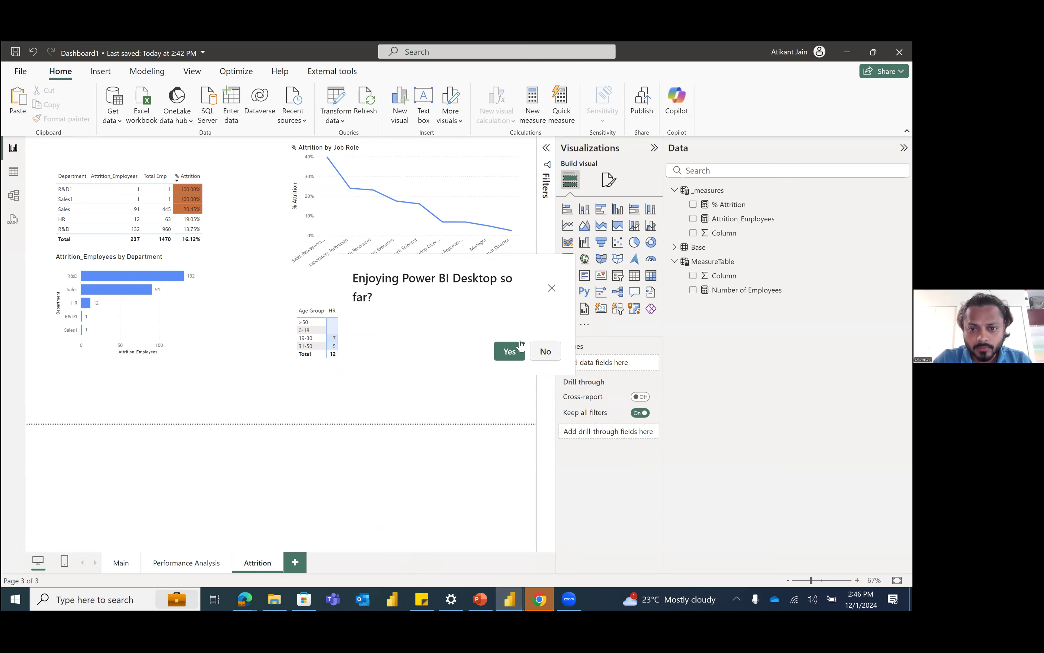
{"action": "left_click", "coordinate": [508, 353]}
{"action": "left_click", "coordinate": [551, 278]}
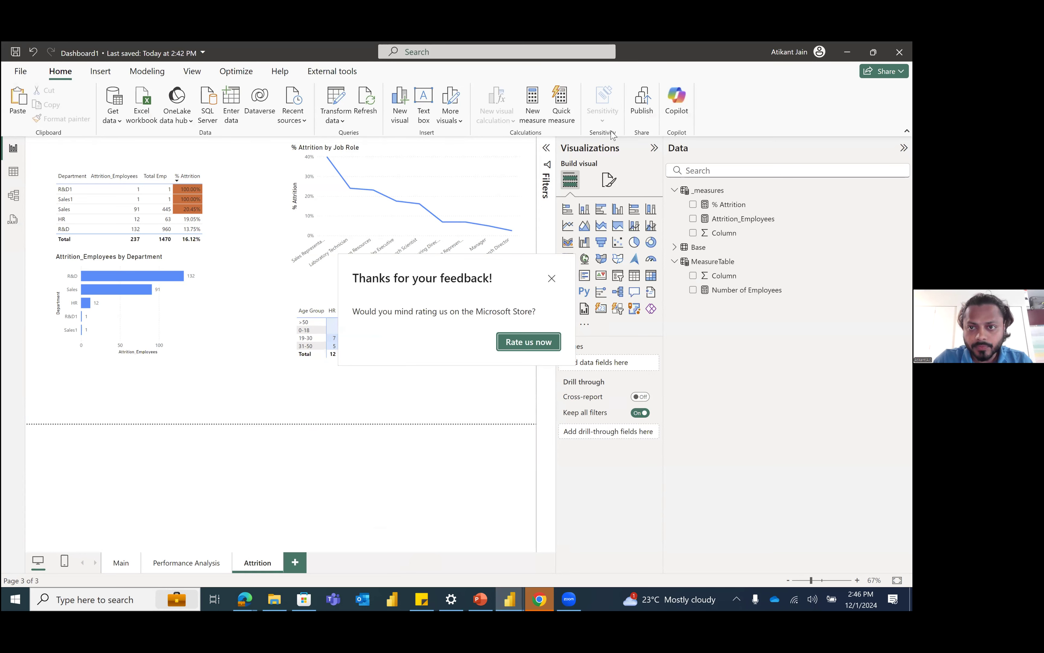
Step: Save the changes and republish Dashboard1 to the Meritt Learning - PBI Dashboard workspace, replacing the existing dataset
{"action": "left_click", "coordinate": [635, 112]}
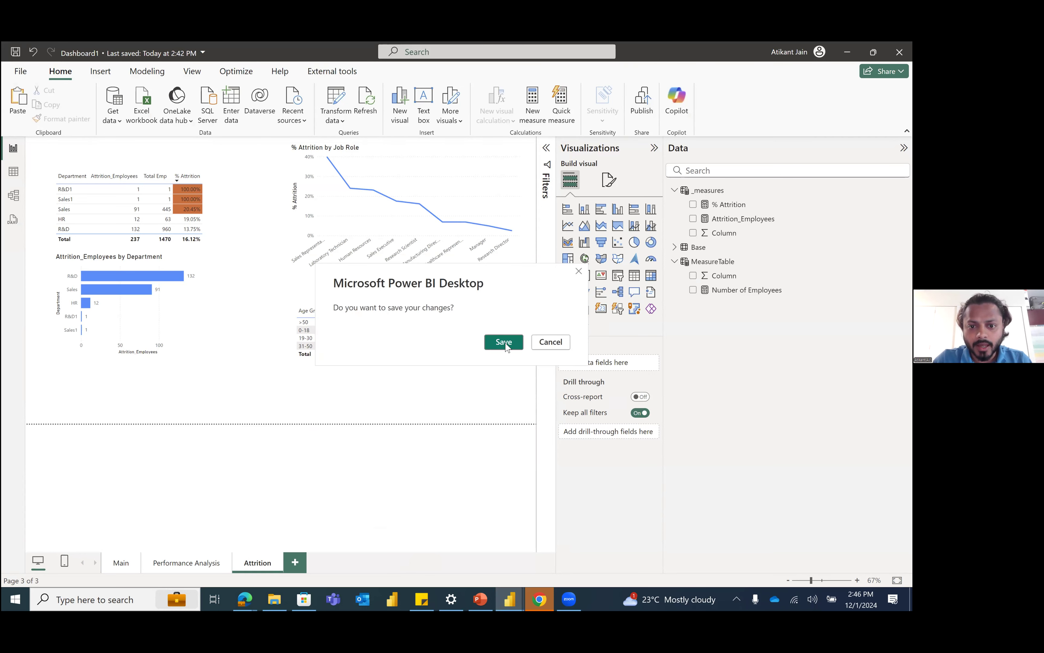
{"action": "left_click", "coordinate": [504, 343]}
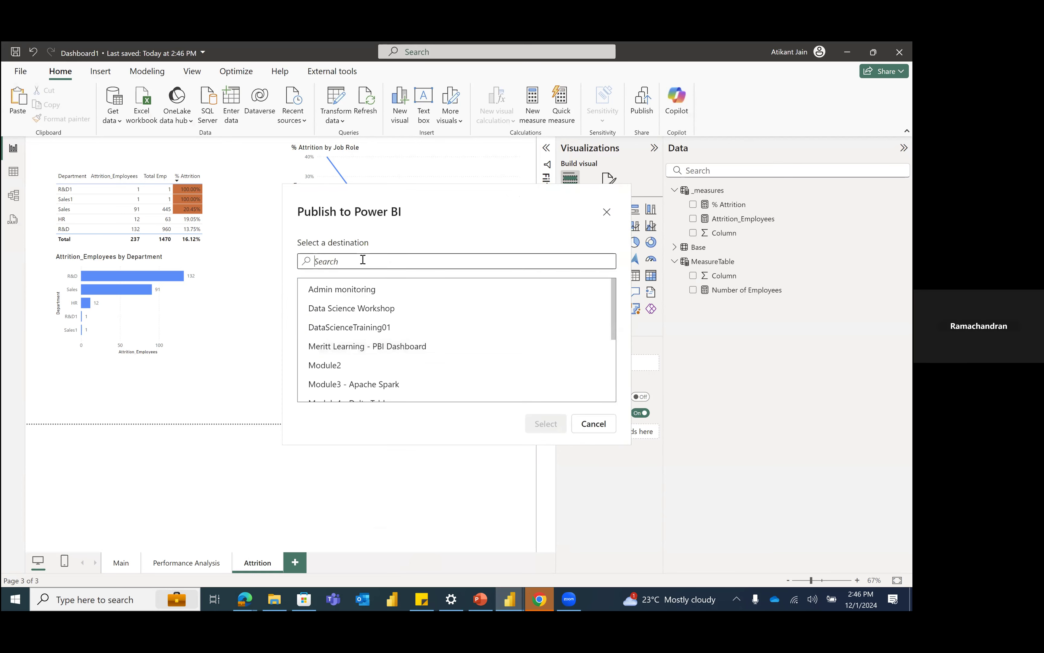
{"action": "left_click", "coordinate": [365, 347]}
{"action": "left_click", "coordinate": [544, 425]}
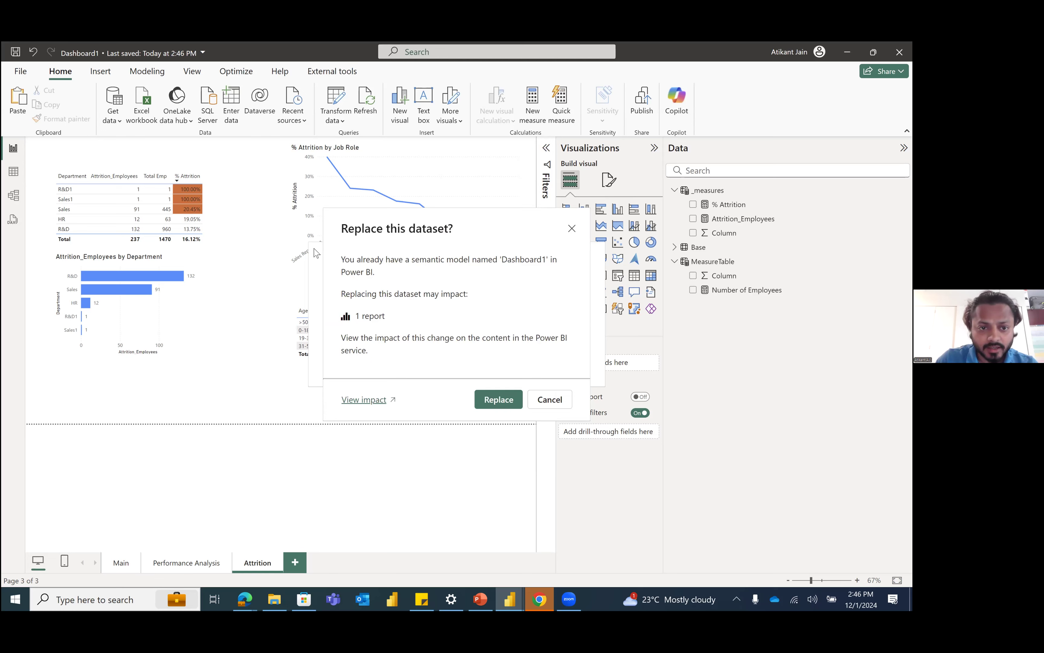
{"action": "left_click_drag", "start_coordinate": [418, 236], "coordinate": [336, 208]}
{"action": "left_click", "coordinate": [422, 372]}
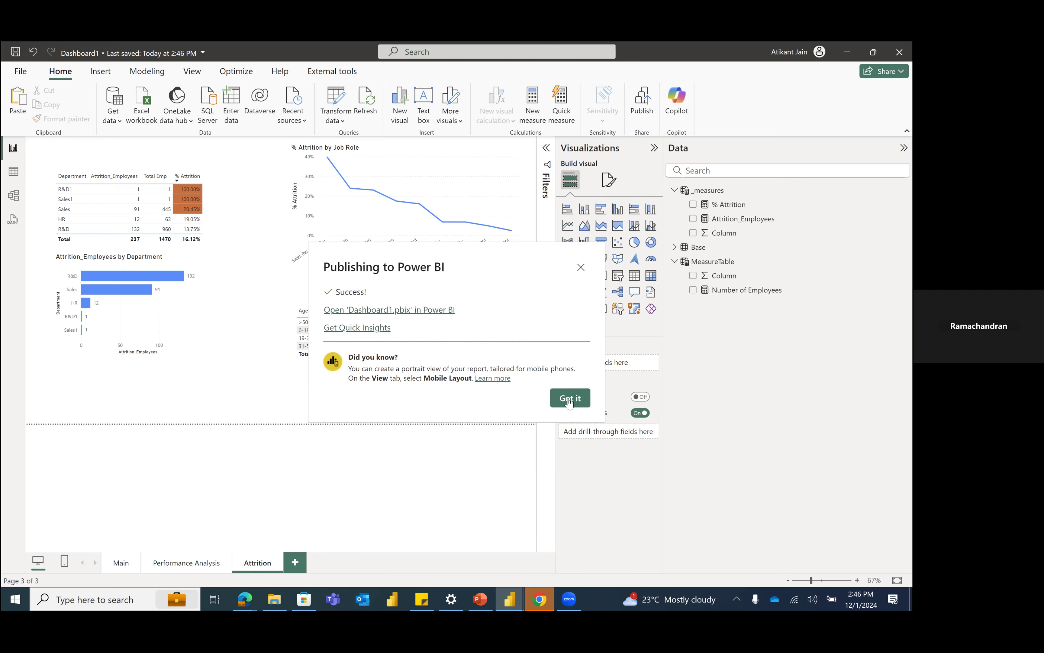
Step: Switch to the Edge browser, reload the workspace page and open the republished Dashboard1 report
{"action": "left_click", "coordinate": [239, 599]}
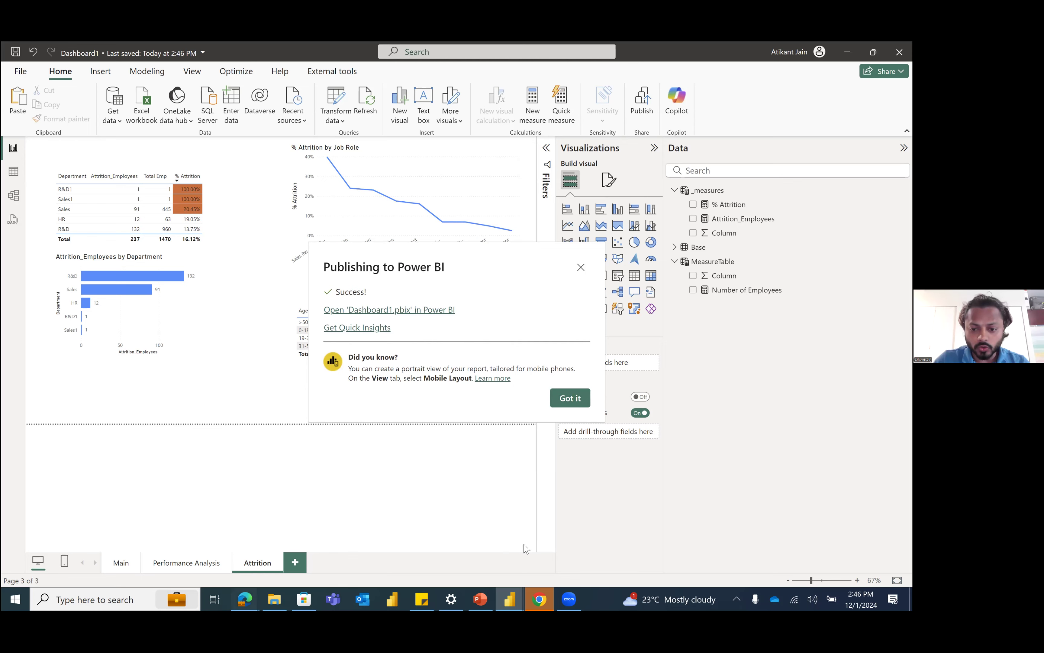
{"action": "left_click", "coordinate": [577, 547]}
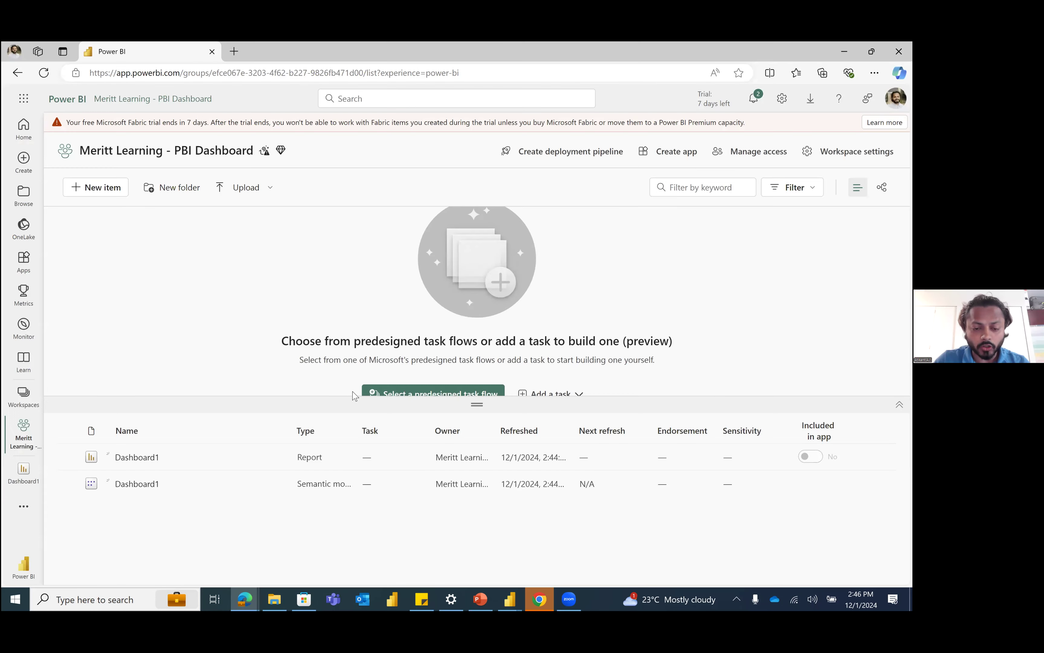
{"action": "left_click", "coordinate": [43, 73]}
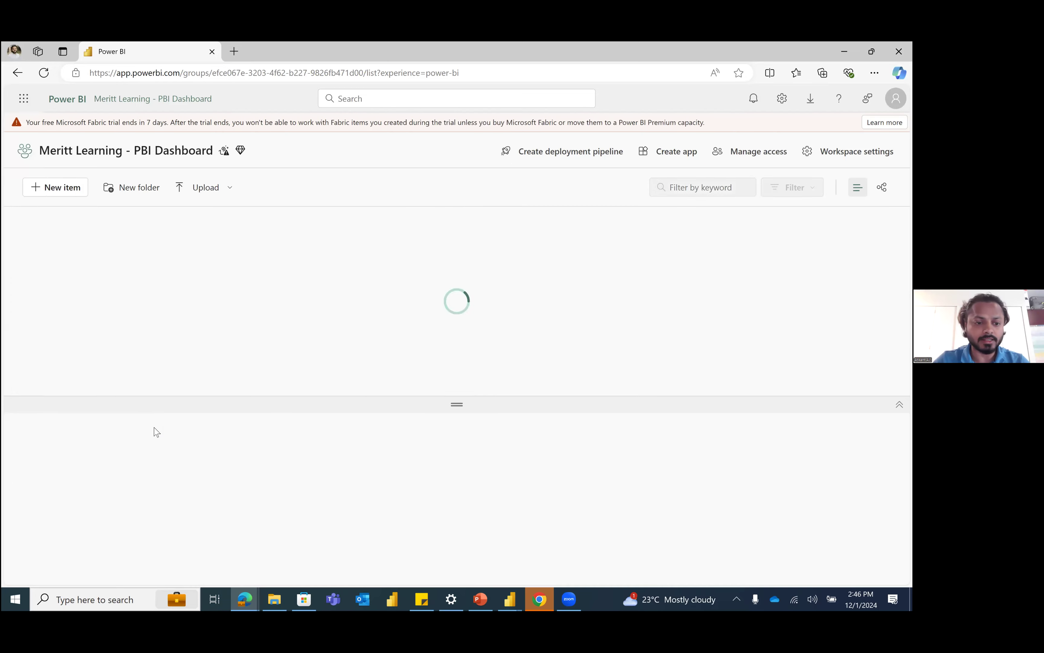
{"action": "left_click", "coordinate": [143, 457]}
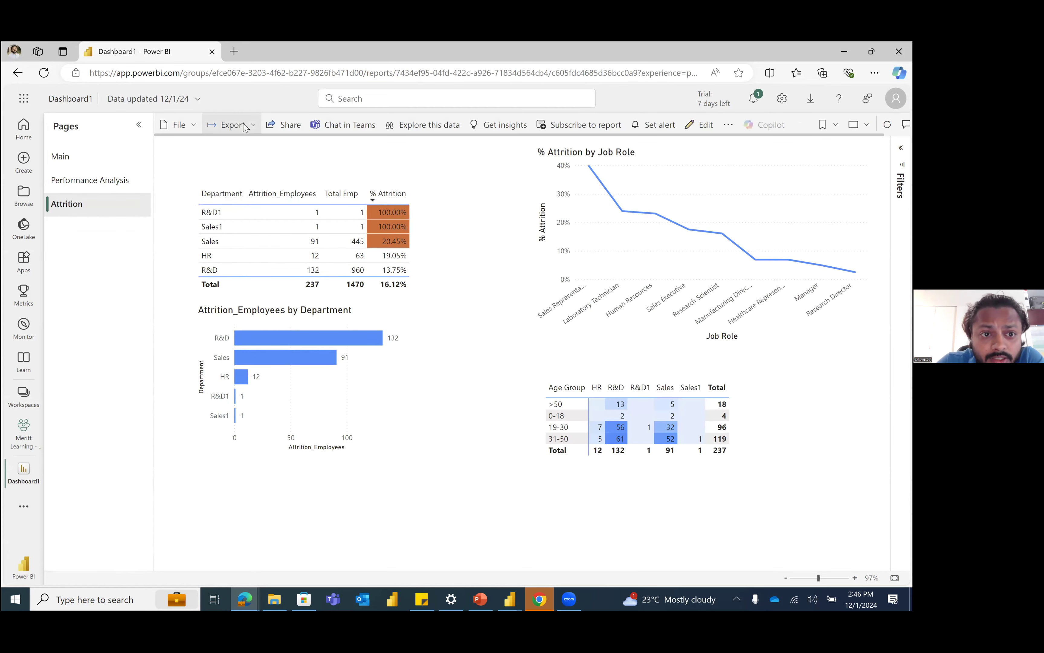
Step: Export the Attrition page to PowerPoint with Embed live data and allow the site to open it in PowerPoint
{"action": "left_click", "coordinate": [244, 126]}
{"action": "left_click", "coordinate": [252, 169]}
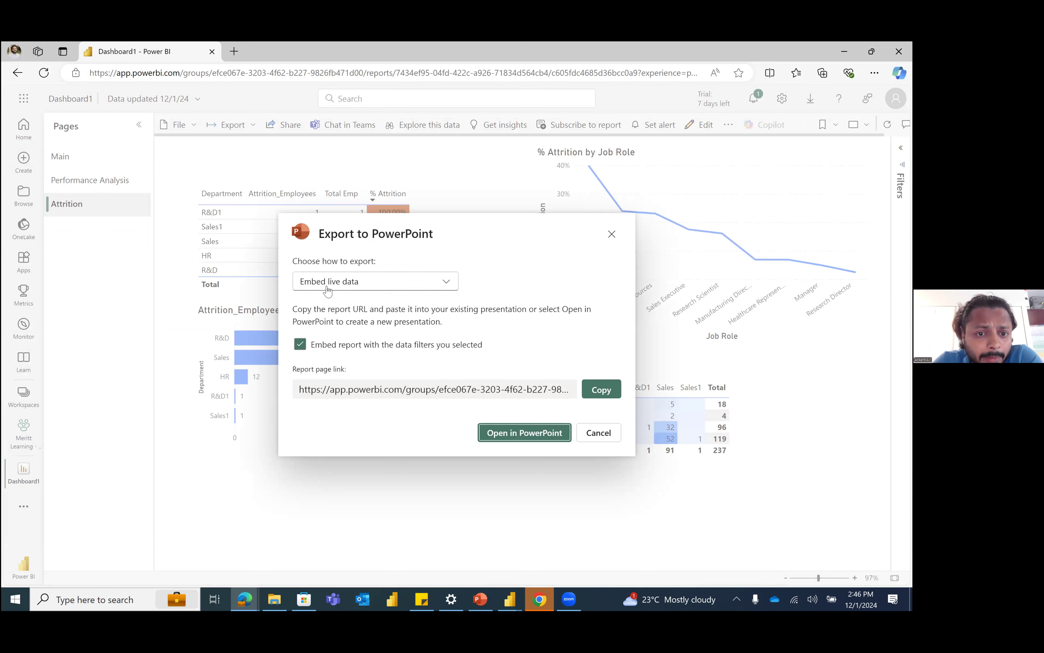
{"action": "left_click", "coordinate": [343, 285]}
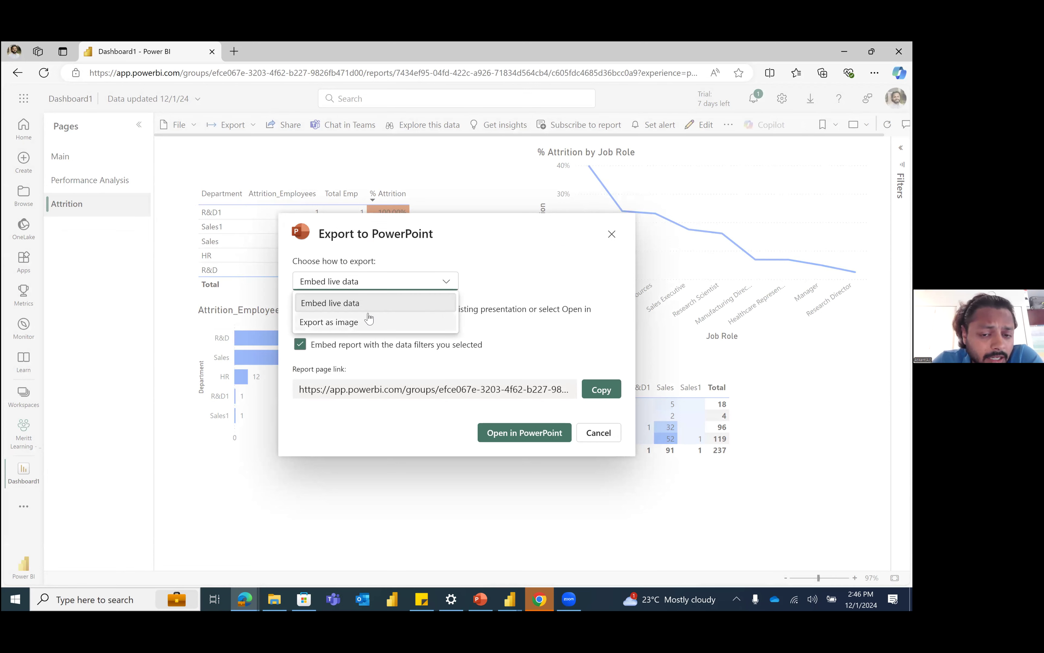
{"action": "left_click", "coordinate": [523, 433]}
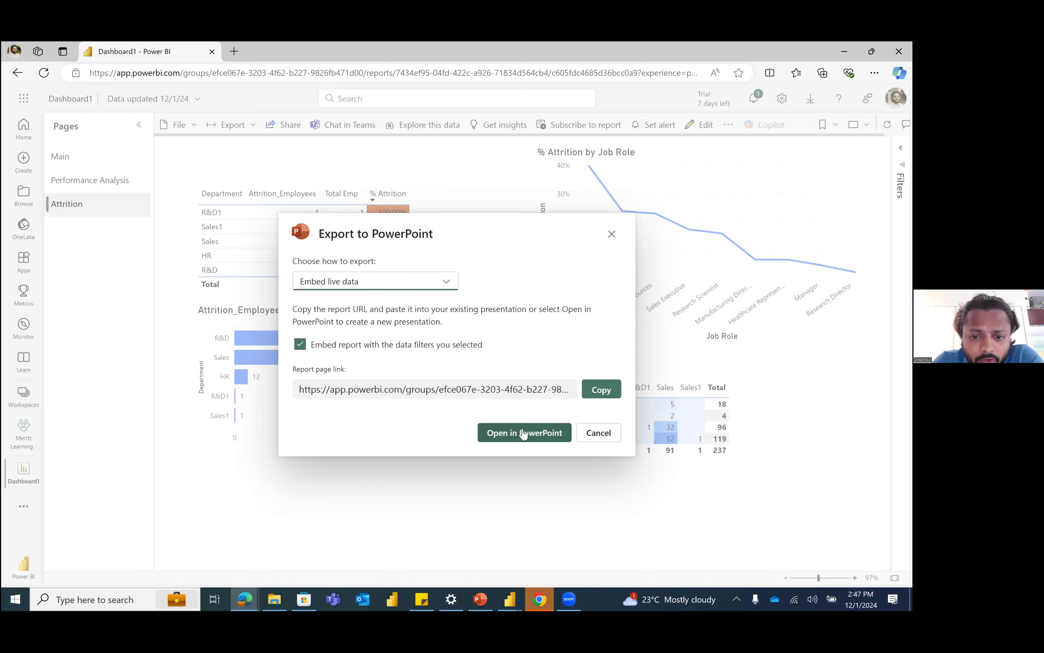
{"action": "left_click", "coordinate": [522, 428]}
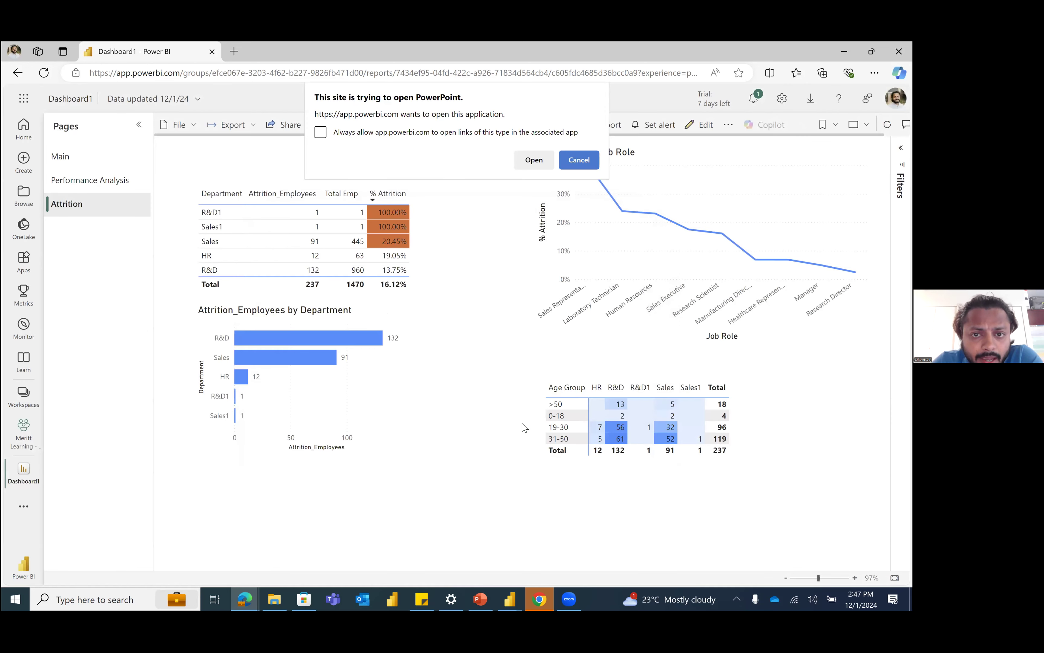
{"action": "left_click", "coordinate": [521, 168]}
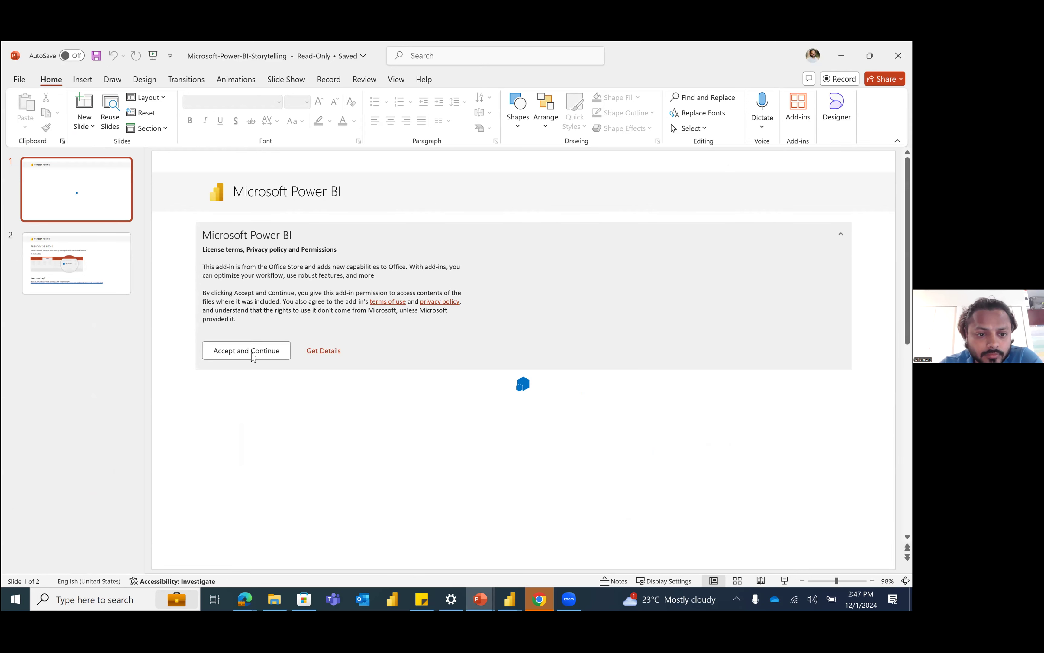
Step: Accept the Power BI add-in's terms on the first slide, try reloading the add-in and clear it to start over
{"action": "left_click", "coordinate": [253, 353]}
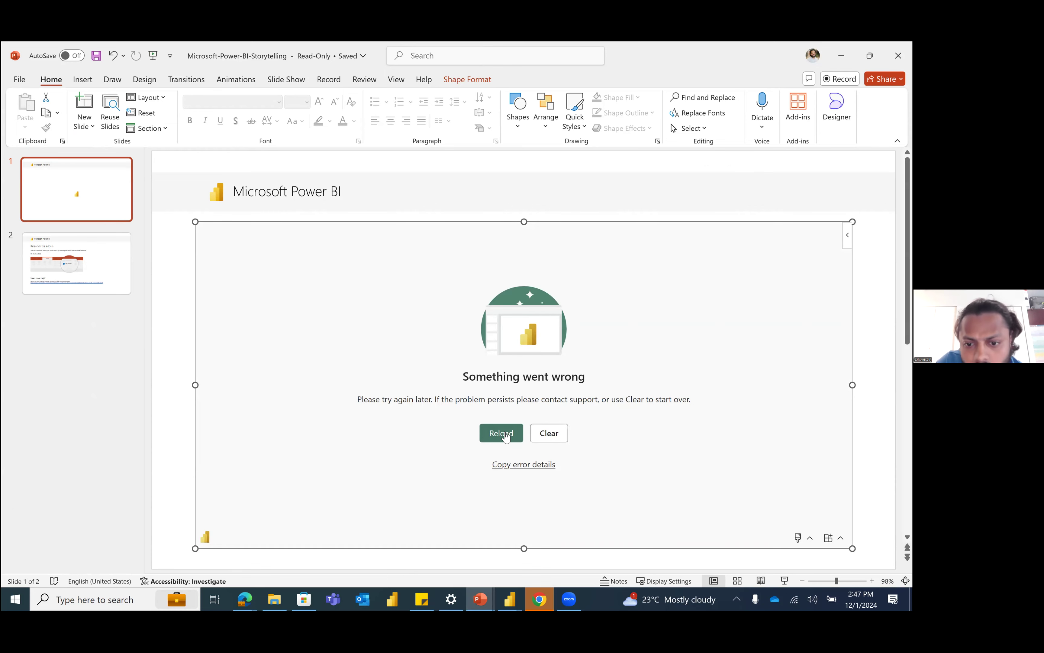
{"action": "left_click", "coordinate": [507, 433]}
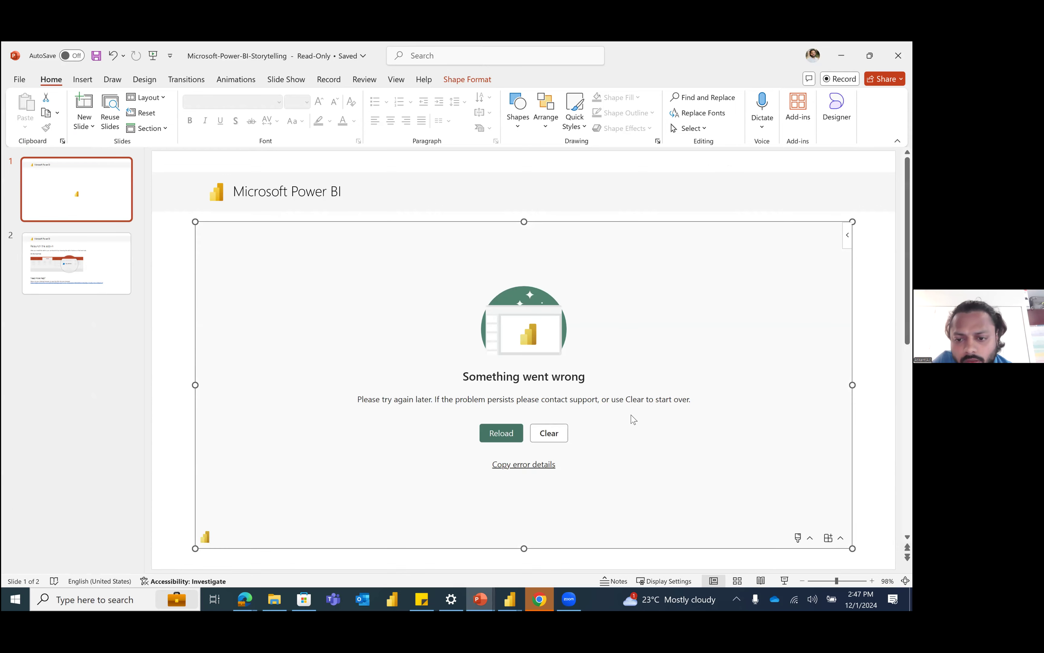
{"action": "left_click", "coordinate": [543, 438]}
{"action": "left_click", "coordinate": [537, 422]}
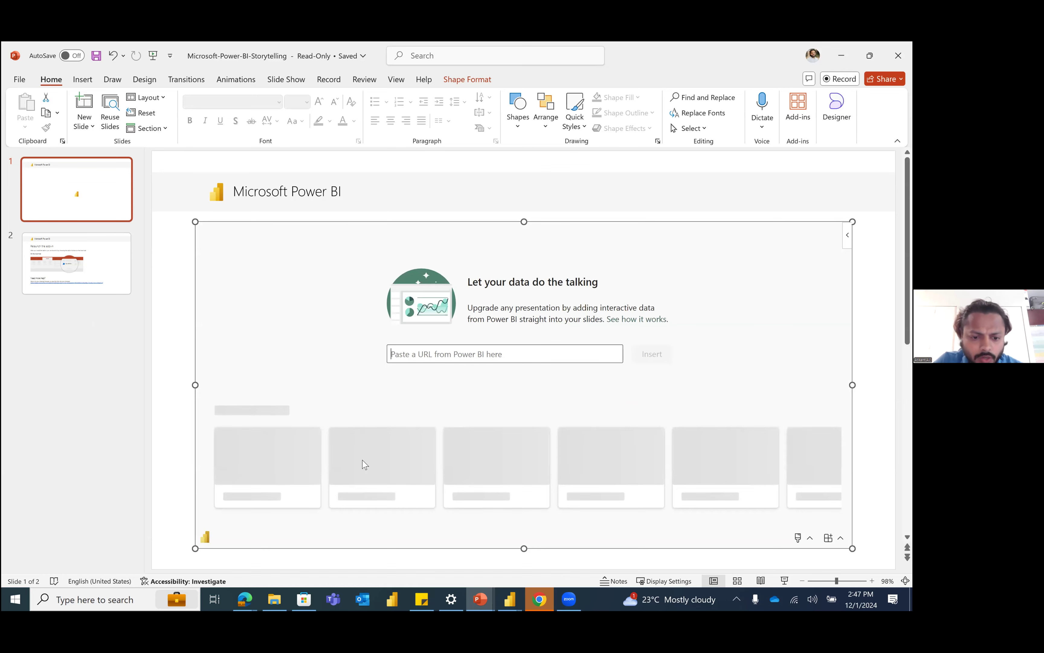
Step: Switch to the Dashboard1 window in Edge and copy the report page link from the PowerPoint export options
{"action": "left_click", "coordinate": [244, 599]}
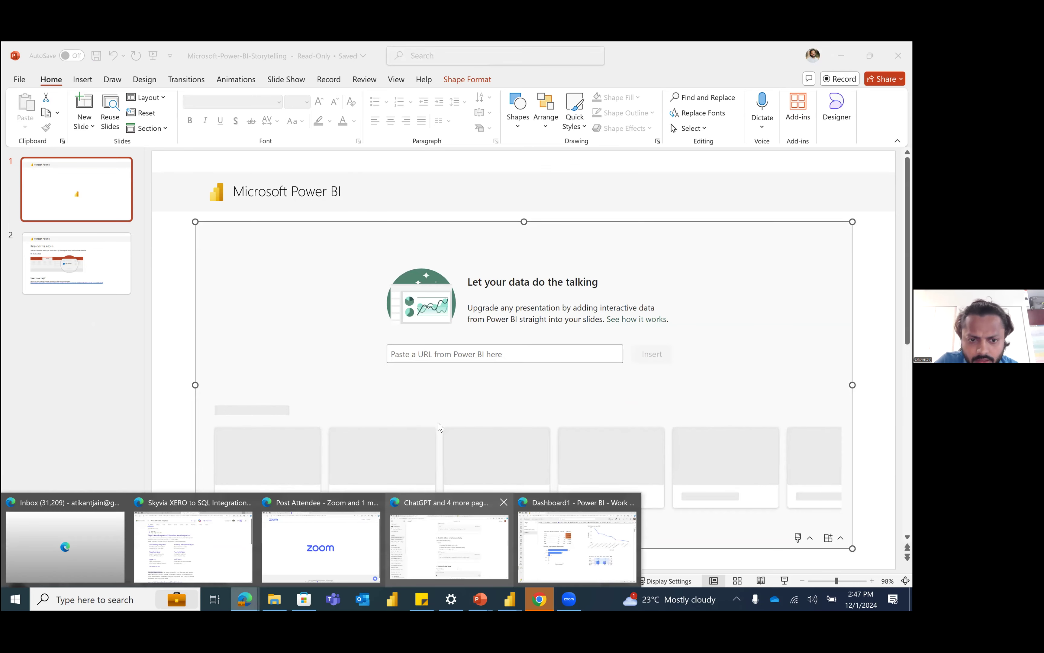
{"action": "left_click", "coordinate": [577, 547]}
{"action": "left_click", "coordinate": [249, 124]}
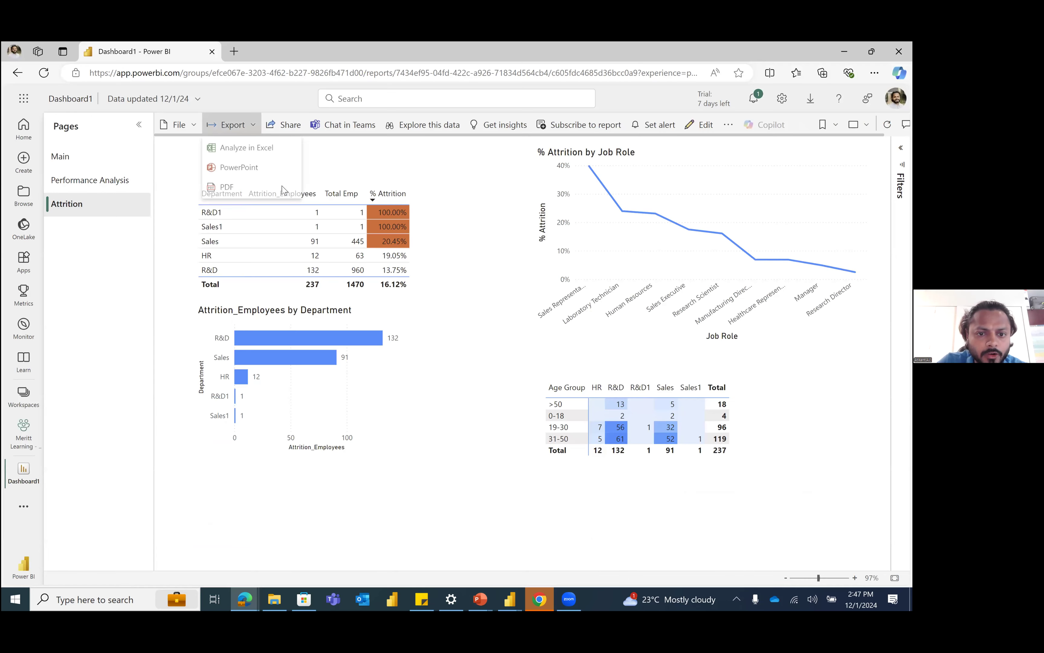
{"action": "left_click", "coordinate": [238, 167]}
{"action": "left_click", "coordinate": [602, 389]}
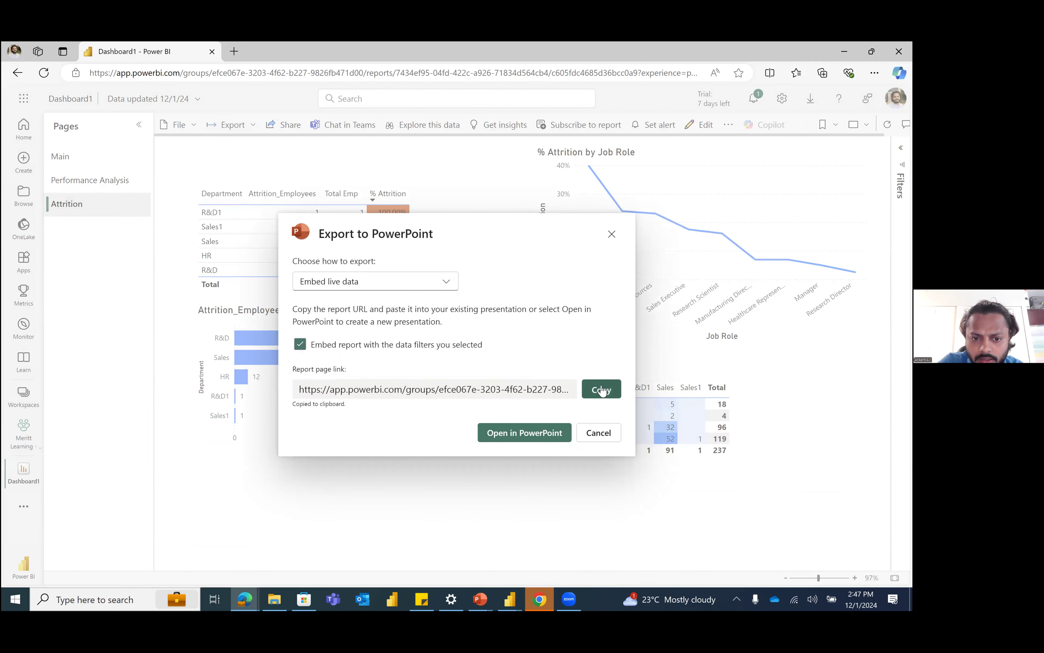
Step: Switch to the Microsoft-Power-BI-Storytelling presentation in PowerPoint and insert the report into the add-in using the copied link
{"action": "left_click", "coordinate": [481, 599]}
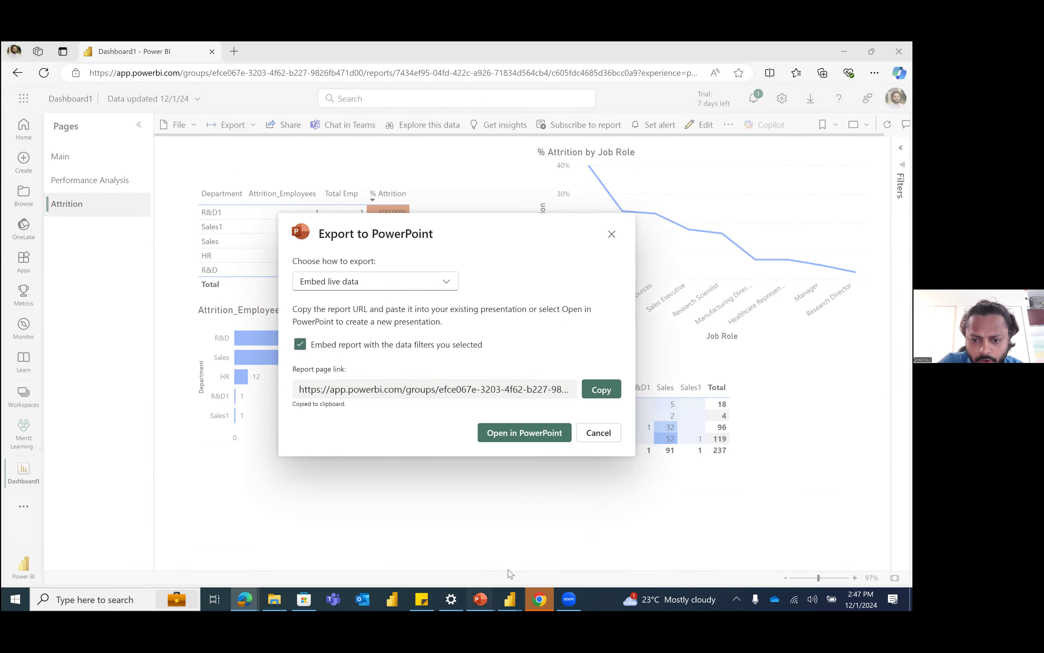
{"action": "left_click", "coordinate": [544, 546]}
{"action": "left_click", "coordinate": [468, 357]}
{"action": "key", "text": "ctrl+v"}
{"action": "left_click", "coordinate": [639, 356]}
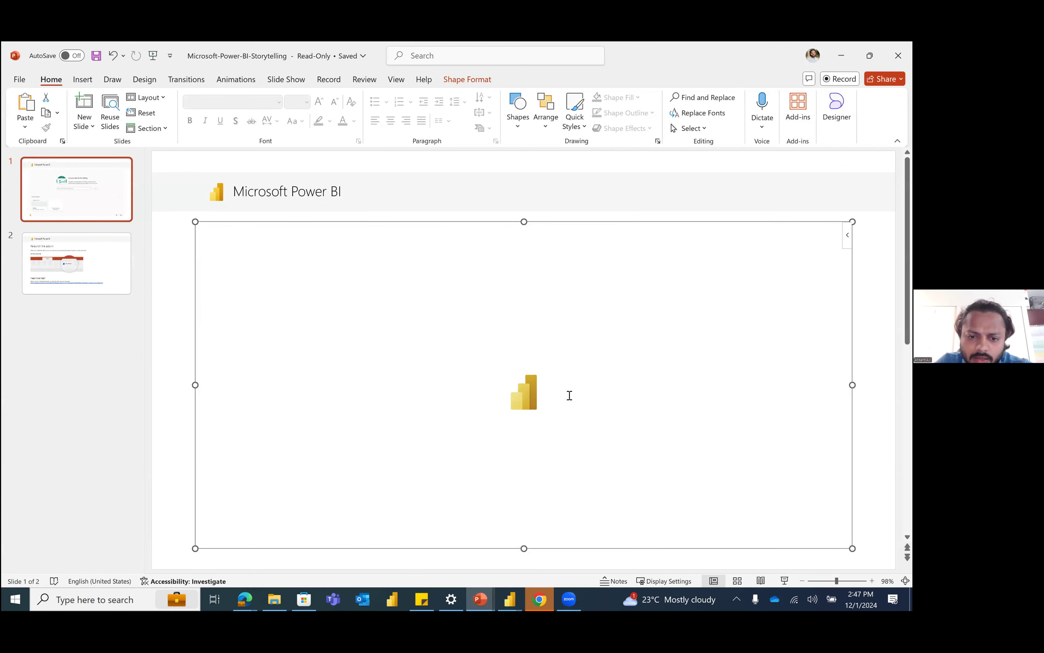
Step: Switch back to Dashboard1 in Edge and export the report to PowerPoint as an image with Current Values
{"action": "left_click", "coordinate": [255, 597]}
{"action": "left_click", "coordinate": [579, 553]}
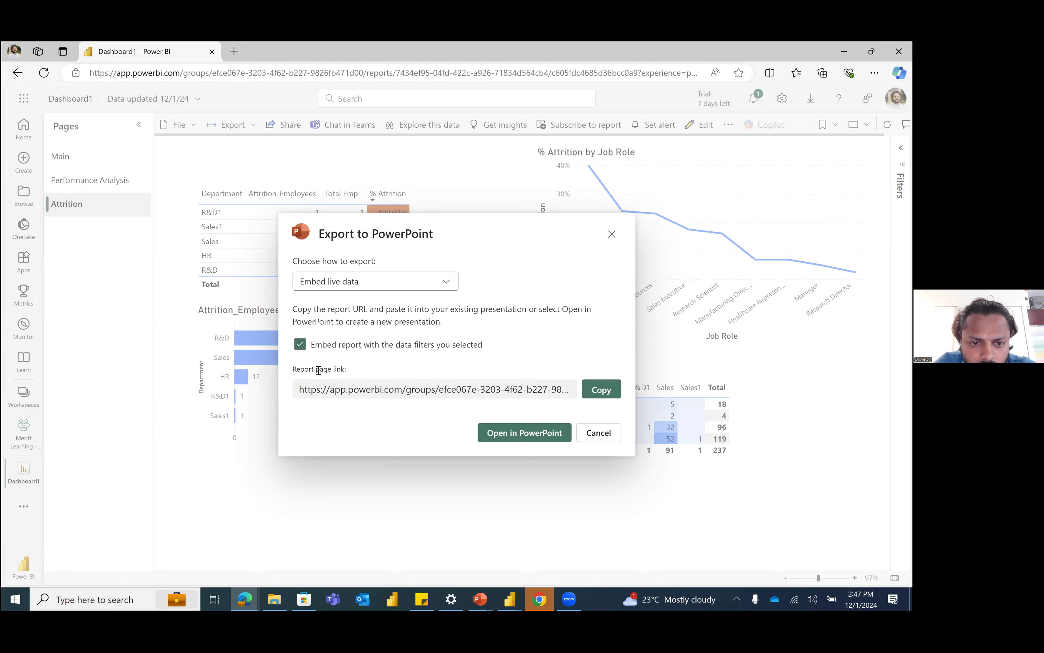
{"action": "left_click", "coordinate": [389, 283]}
{"action": "left_click", "coordinate": [451, 322]}
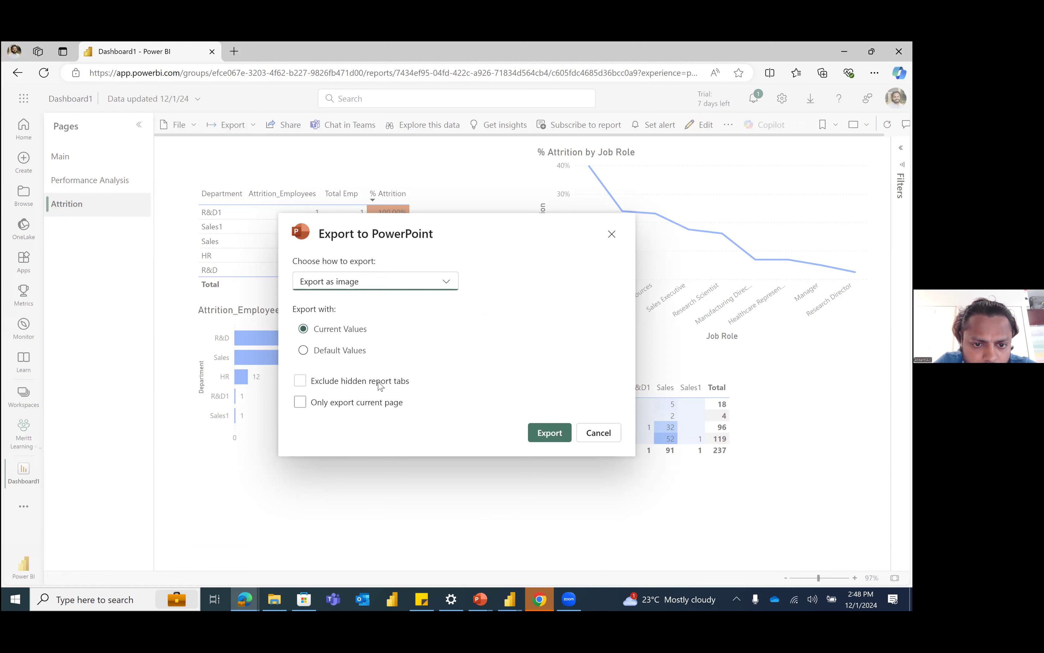
{"action": "left_click", "coordinate": [535, 429]}
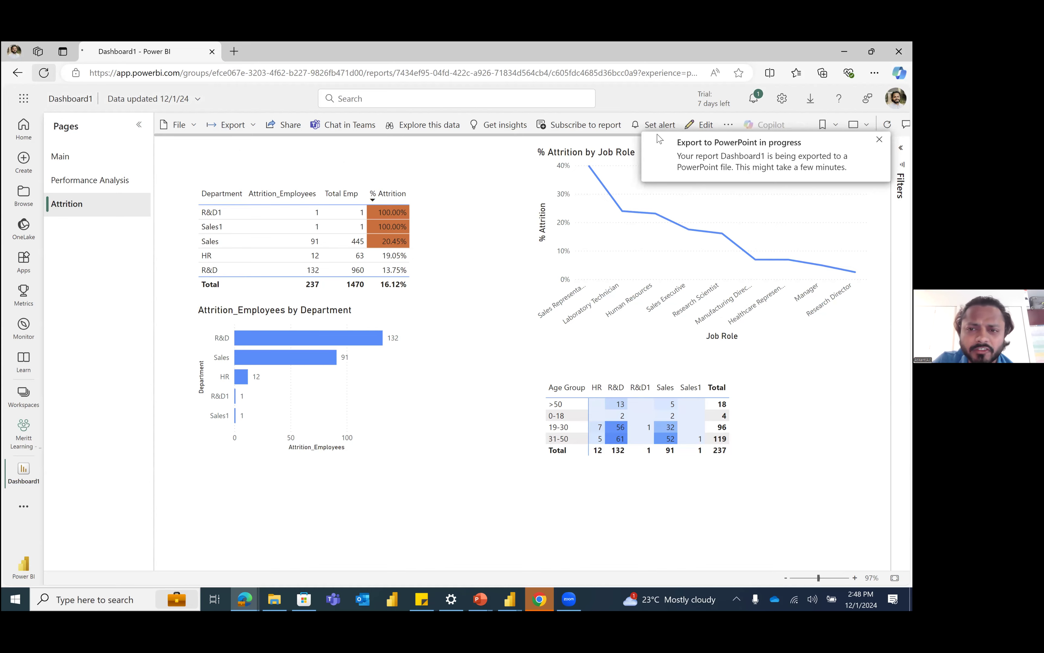
Step: Reload the report page and check the browser's downloads for the exported PowerPoint file
{"action": "key", "text": "F5"}
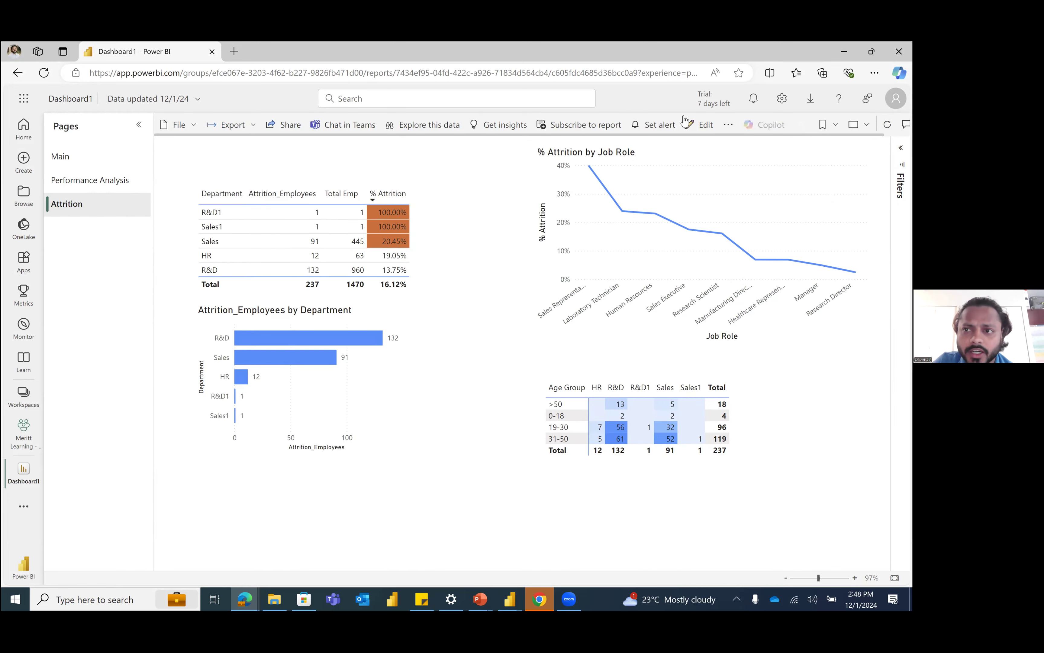
{"action": "left_click", "coordinate": [249, 128]}
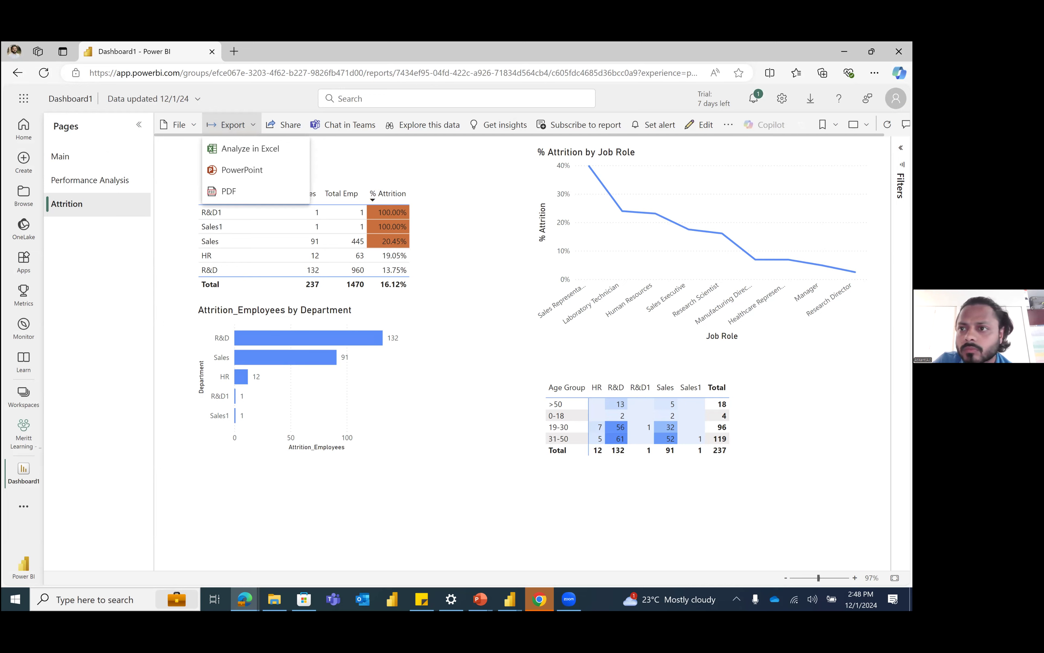
{"action": "left_click", "coordinate": [875, 72]}
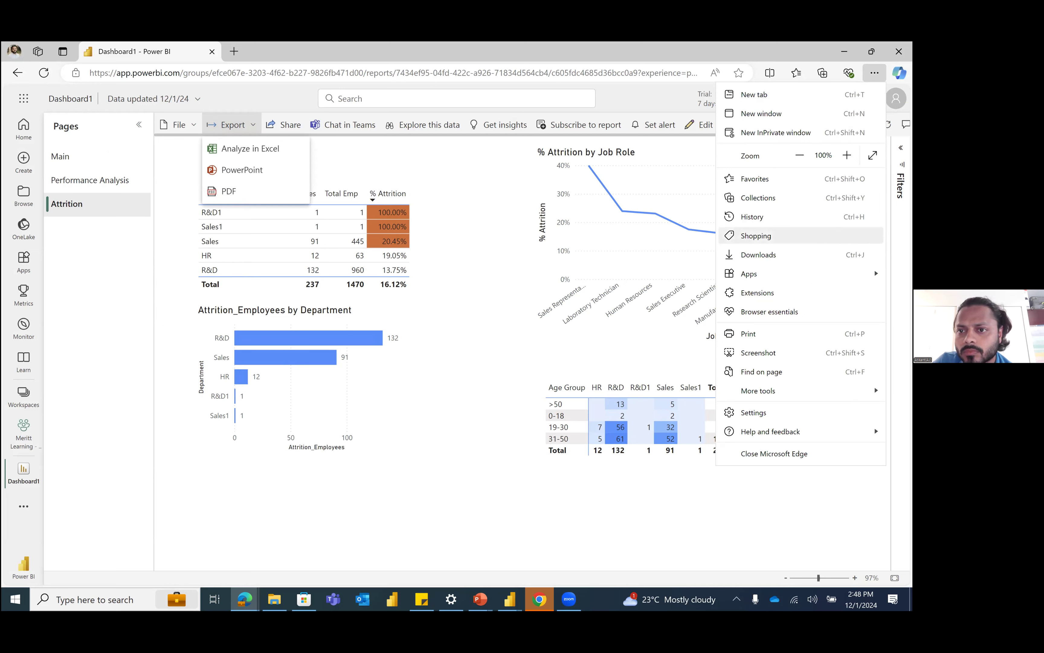
{"action": "left_click", "coordinate": [764, 254]}
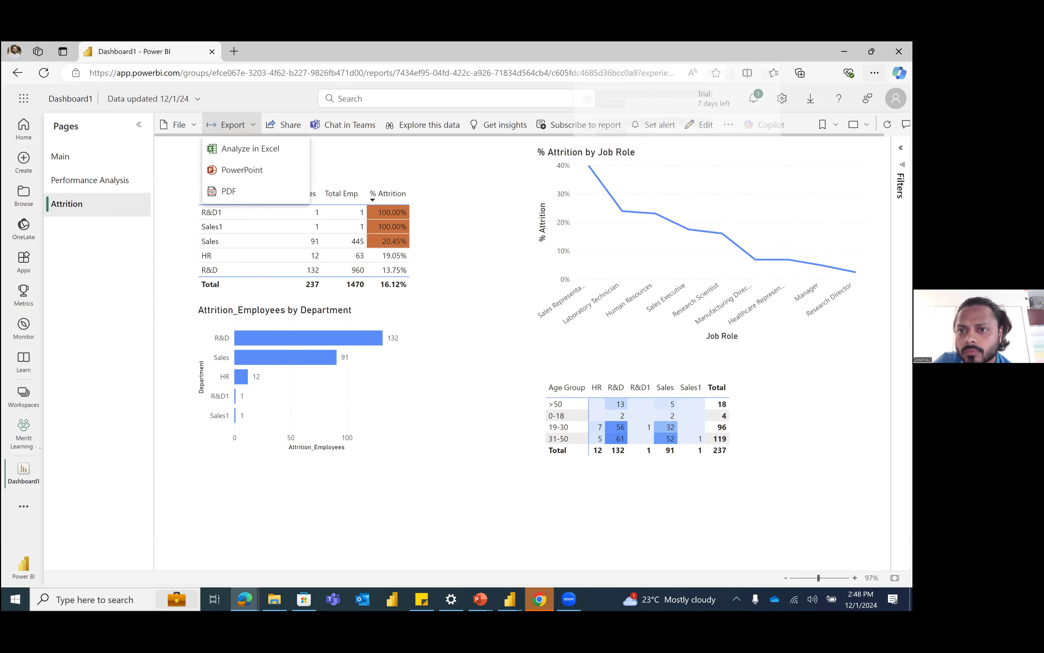
{"action": "left_click", "coordinate": [468, 177]}
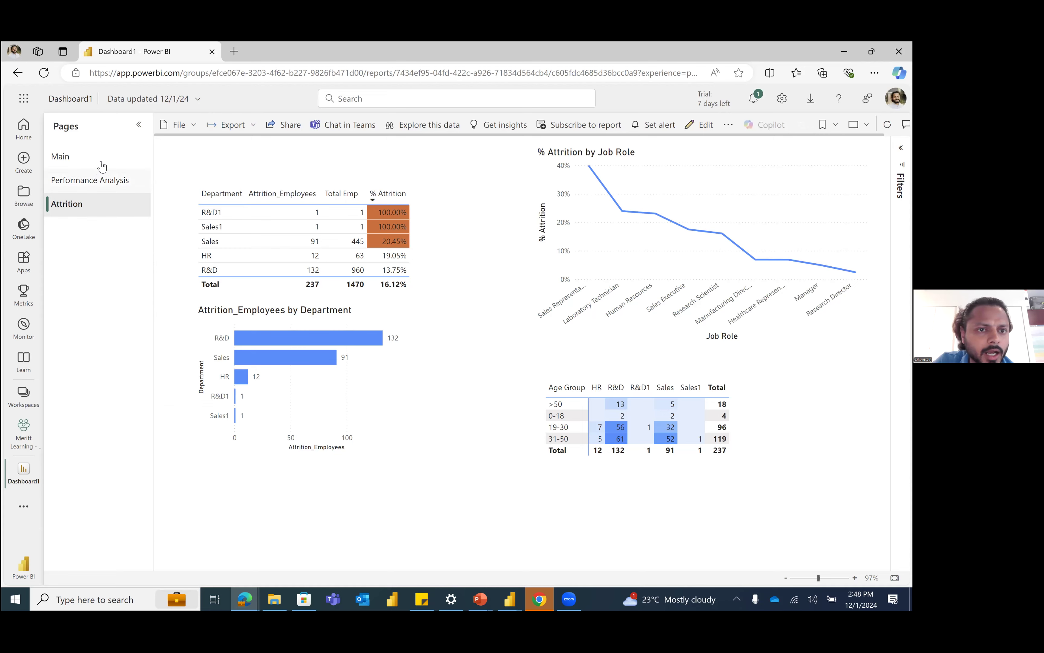
Step: Show the report's Main page, export it to PowerPoint with Embed live data and allow PowerPoint to open
{"action": "left_click", "coordinate": [96, 177]}
{"action": "left_click", "coordinate": [65, 157]}
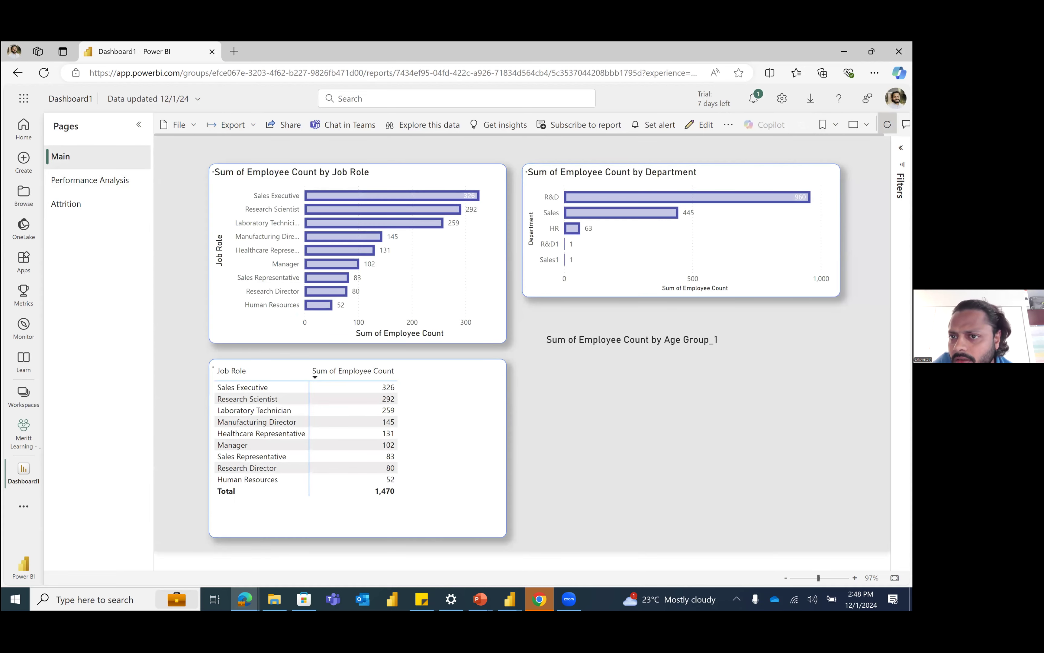
{"action": "left_click", "coordinate": [233, 126]}
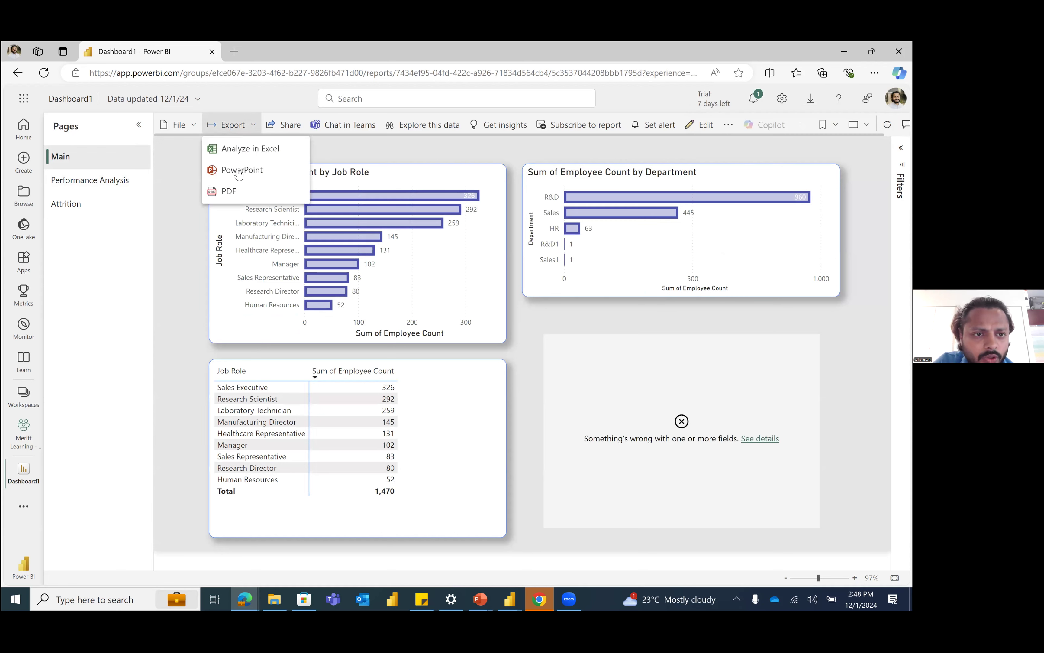
{"action": "left_click", "coordinate": [263, 171]}
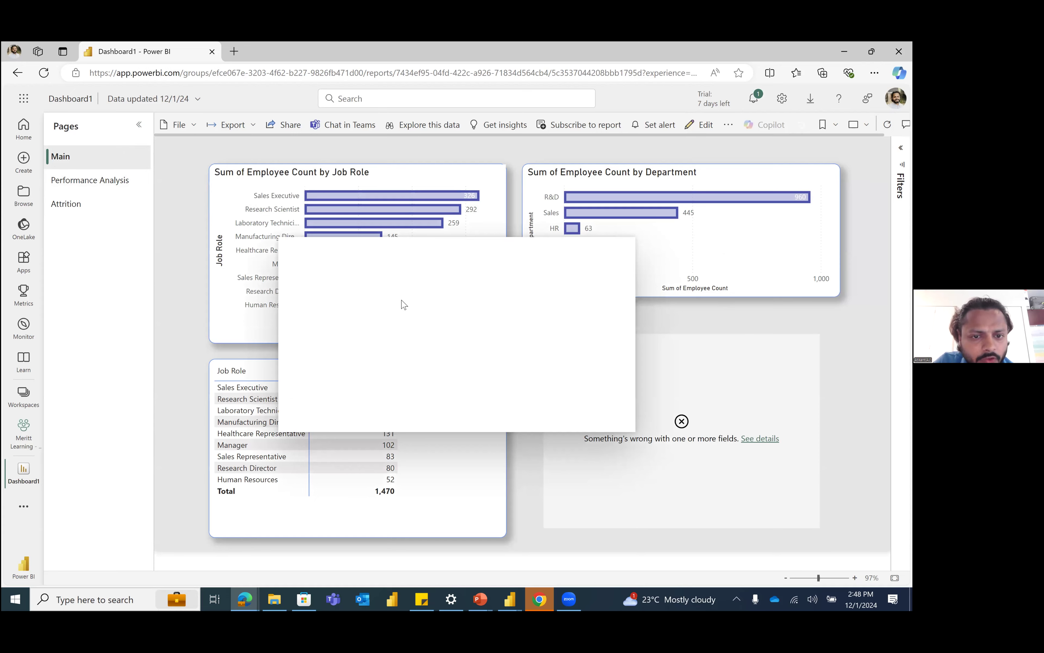
{"action": "left_click", "coordinate": [343, 288]}
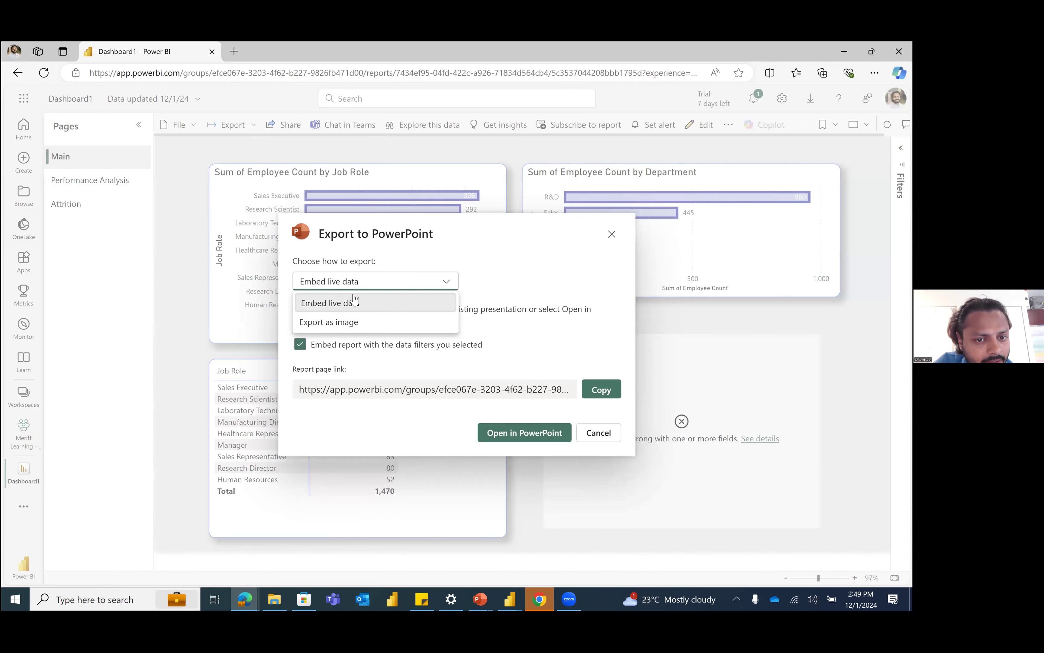
{"action": "left_click", "coordinate": [371, 350]}
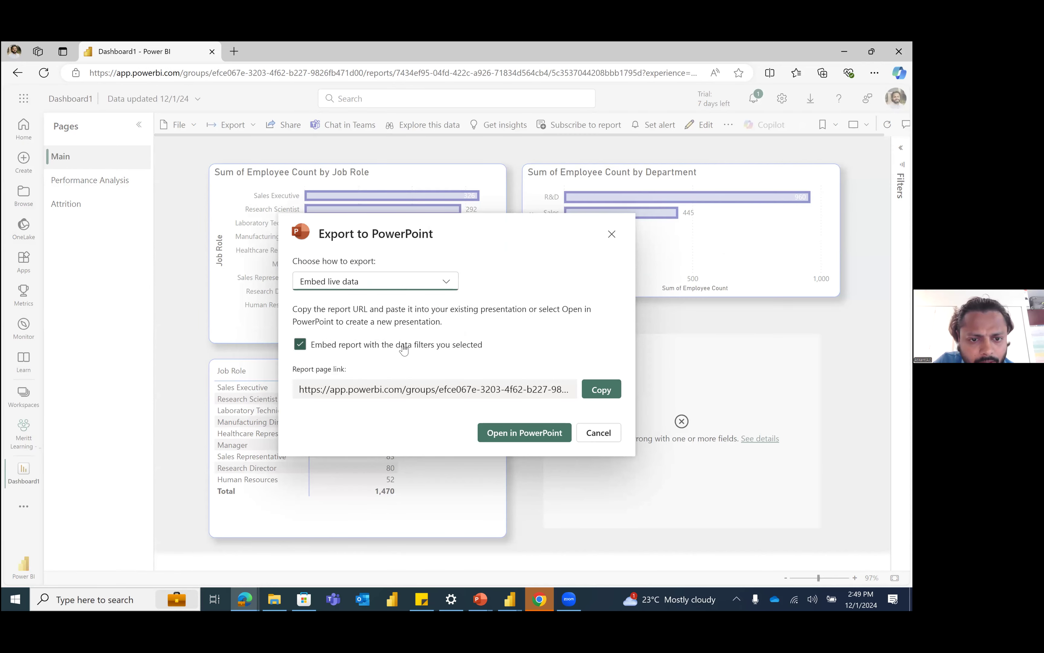
{"action": "left_click", "coordinate": [602, 398]}
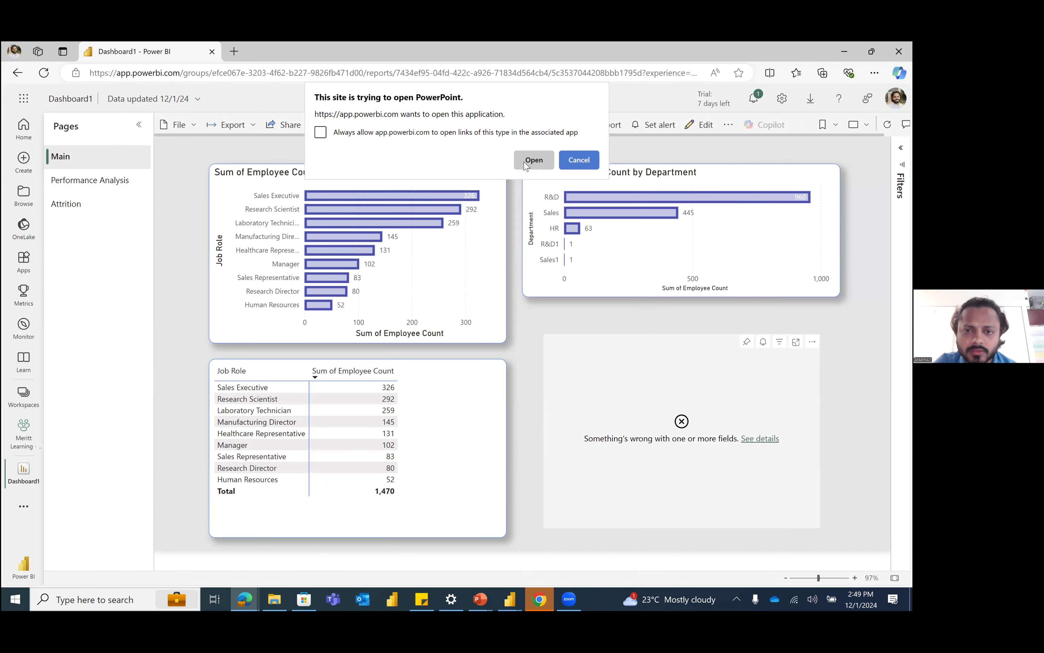
{"action": "left_click", "coordinate": [525, 164]}
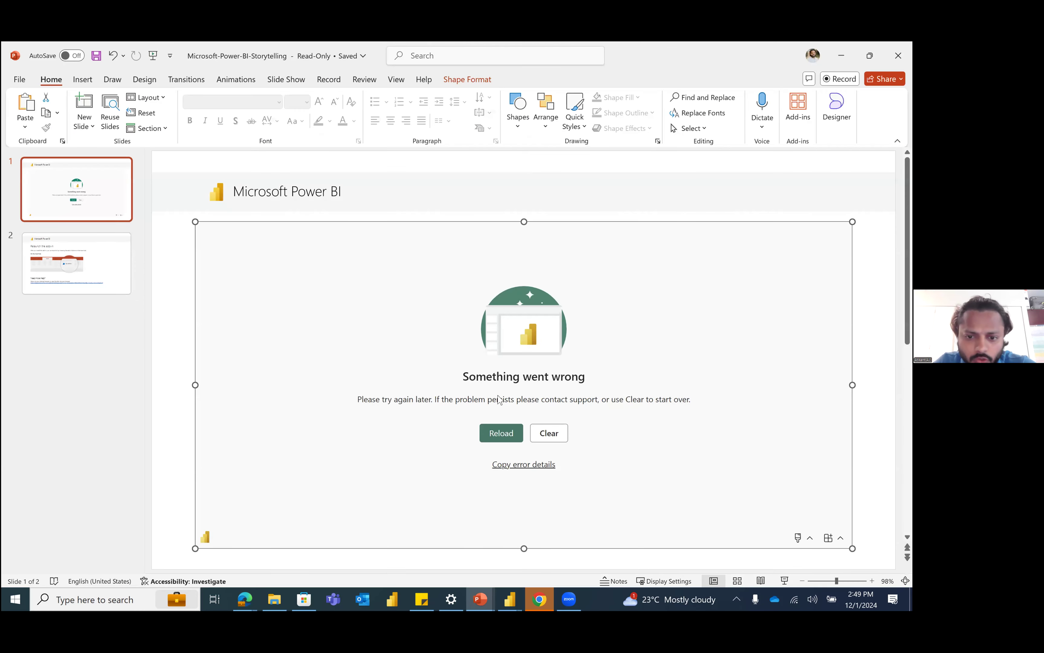
Step: Reload the Power BI add-in on the first slide of the Microsoft-Power-BI-Storytelling presentation
{"action": "left_click", "coordinate": [502, 434]}
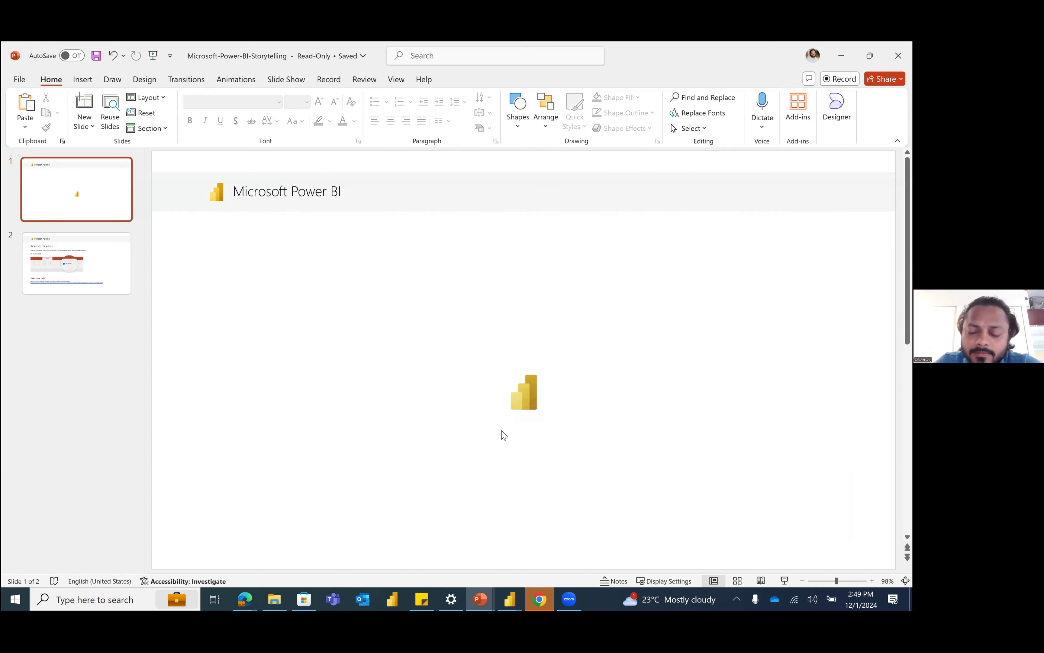
{"action": "left_click", "coordinate": [502, 433]}
{"action": "left_click", "coordinate": [35, 250]}
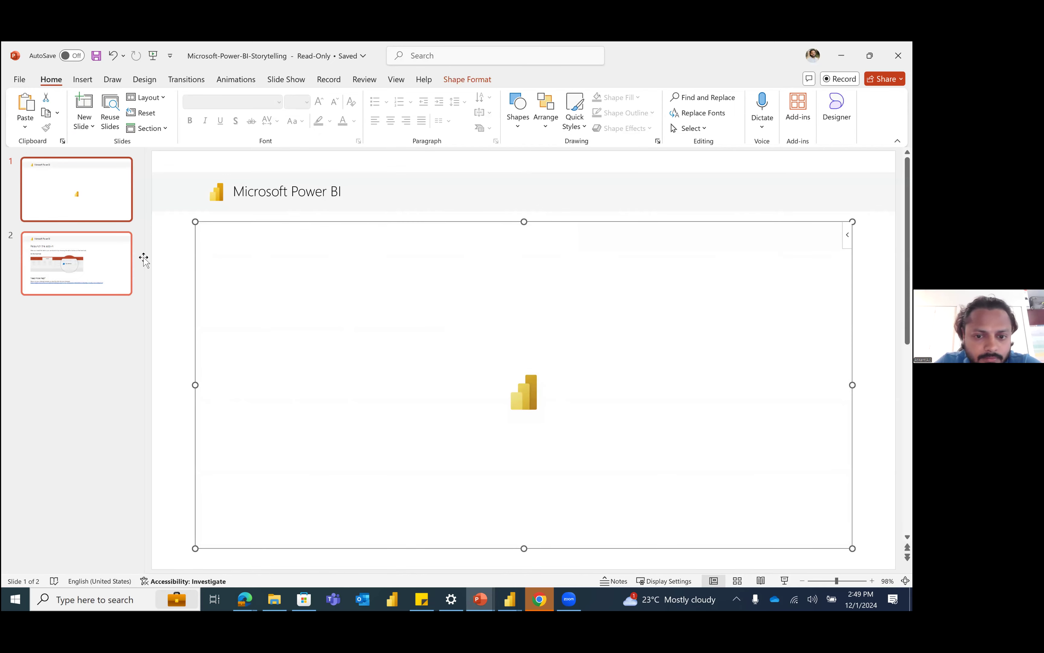
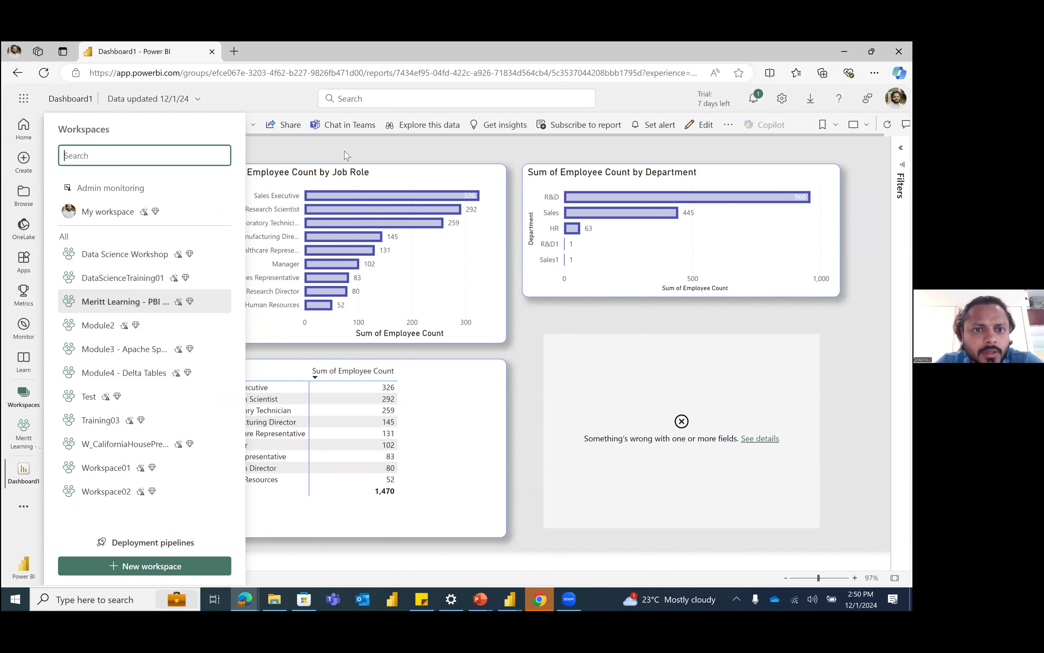
Step: Close the Workspaces pane, switch to Dashboard1 in Power BI Desktop and dismiss its publishing dialog
{"action": "left_click", "coordinate": [491, 155]}
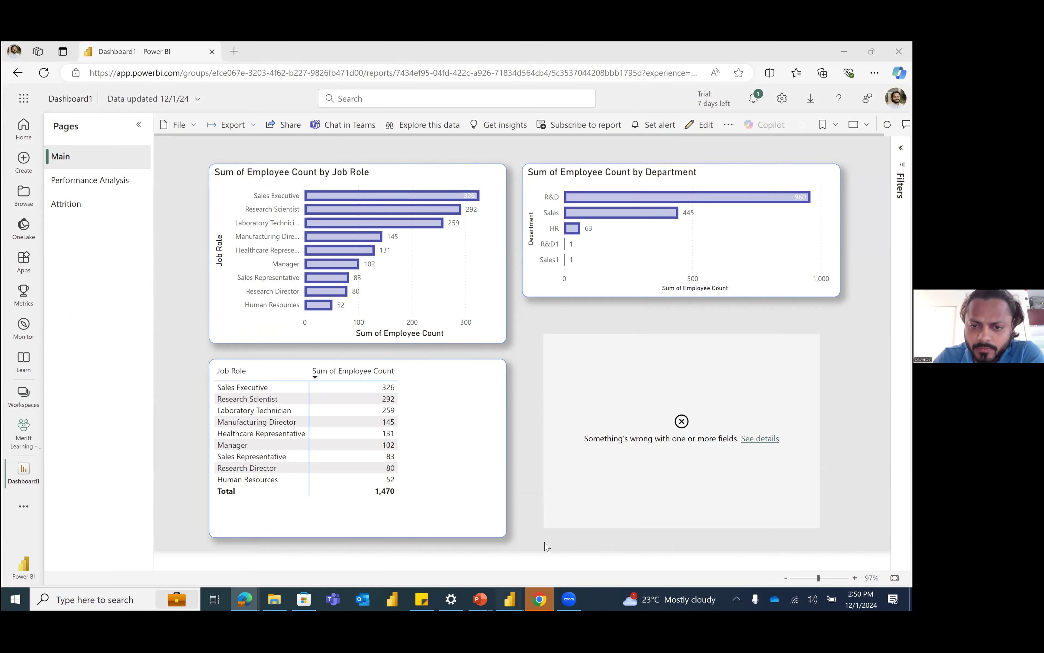
{"action": "mouse_move", "coordinate": [496, 585]}
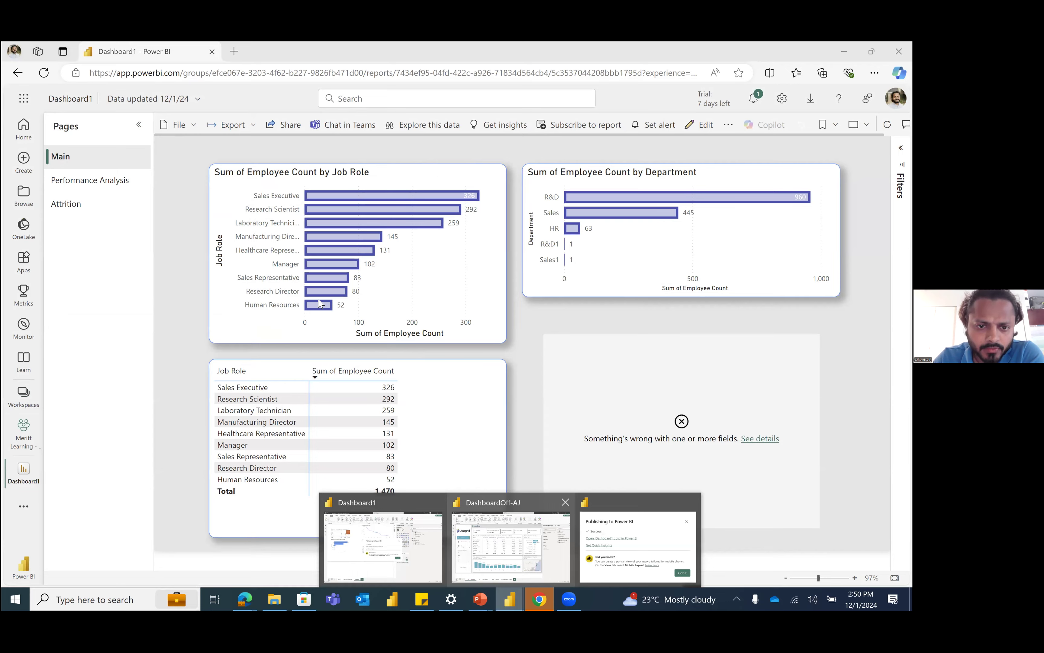
{"action": "left_click", "coordinate": [510, 546]}
{"action": "left_click", "coordinate": [580, 404]}
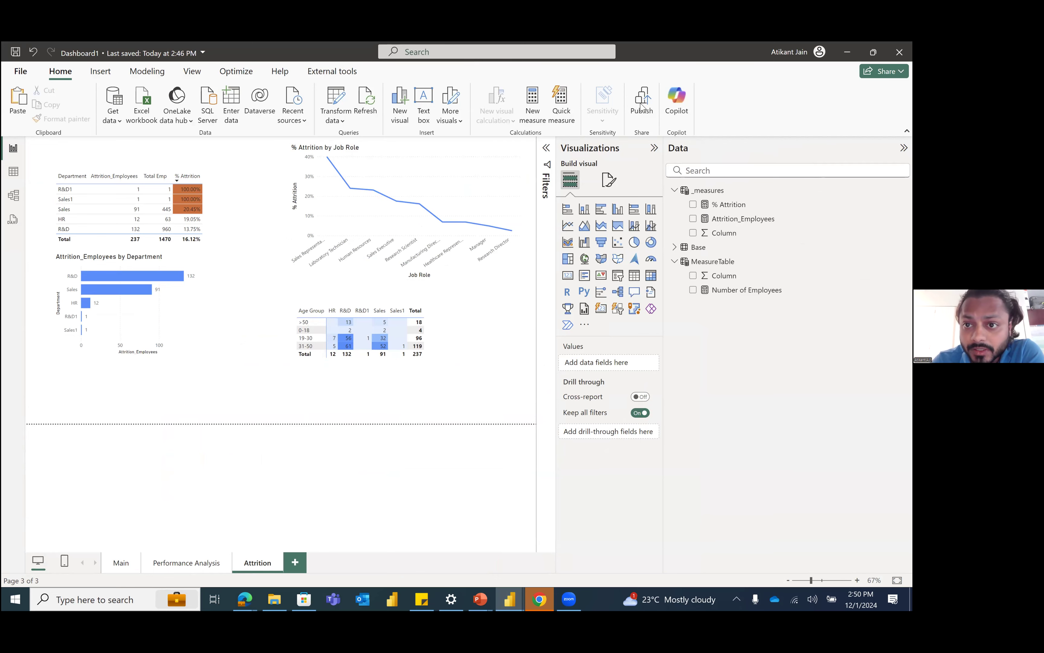
Step: Return to the published Dashboard1 report in Edge and review who its sharing link can work for, leaving the settings unapplied
{"action": "left_click", "coordinate": [242, 599]}
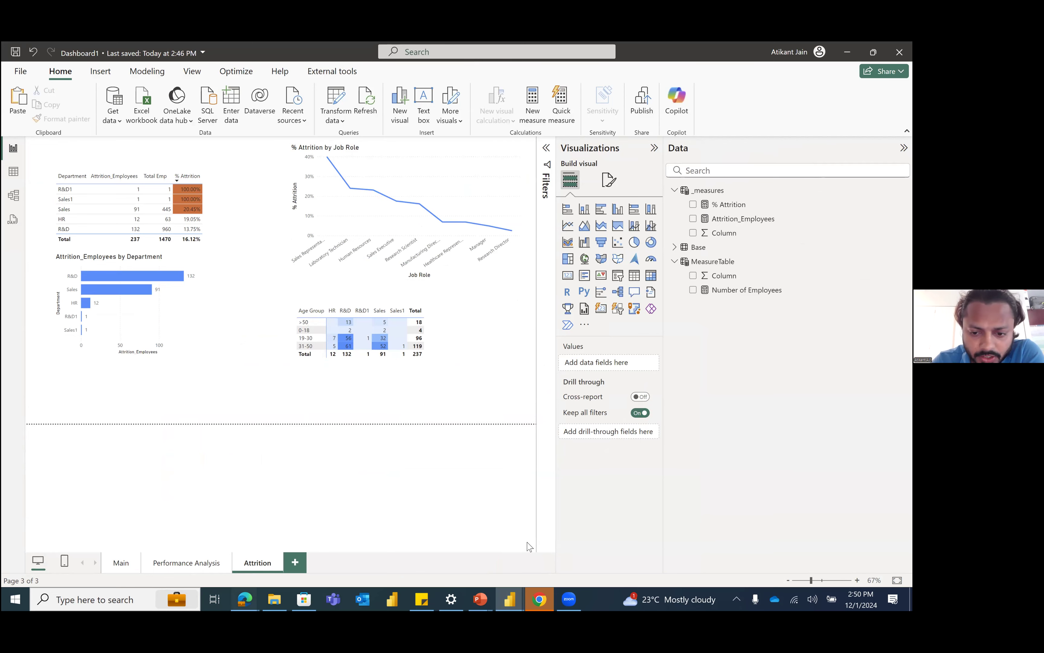
{"action": "left_click", "coordinate": [541, 542]}
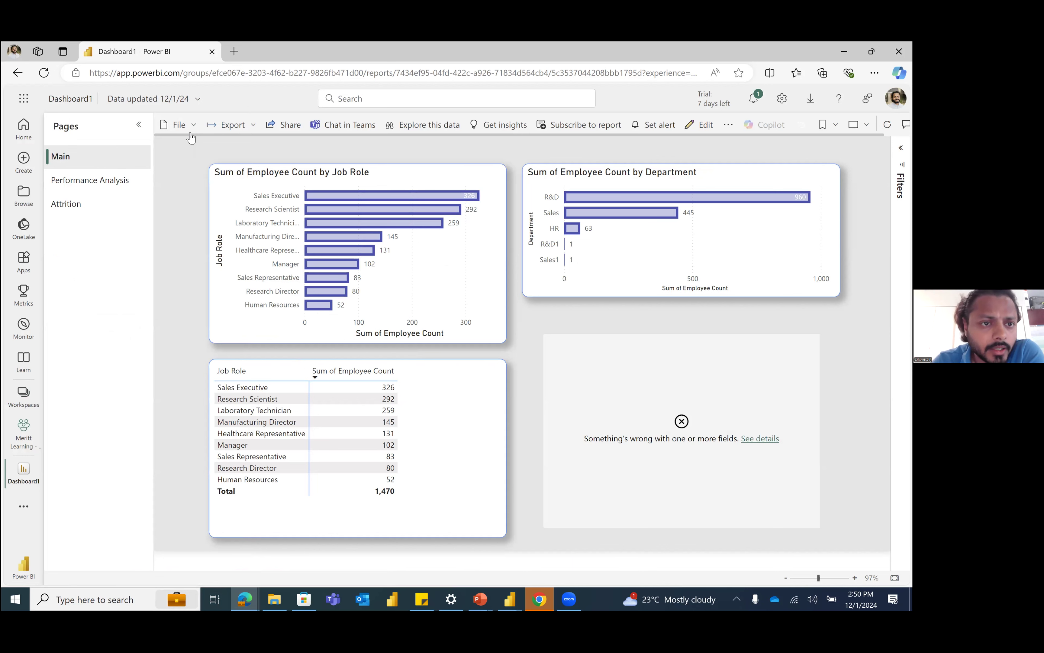
{"action": "left_click", "coordinate": [232, 124]}
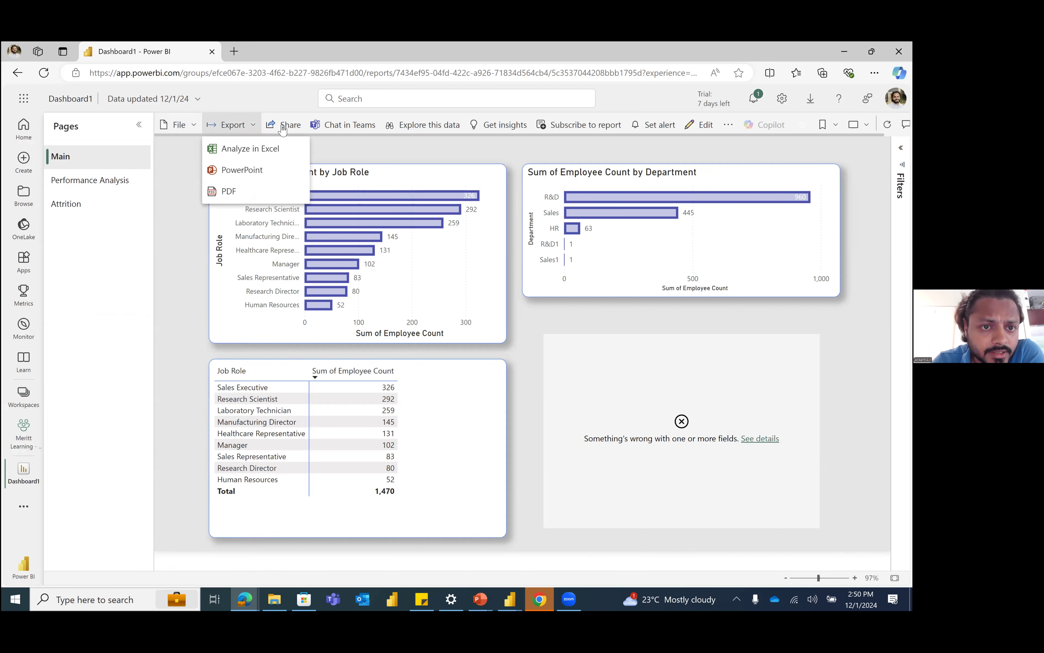
{"action": "left_click", "coordinate": [280, 128]}
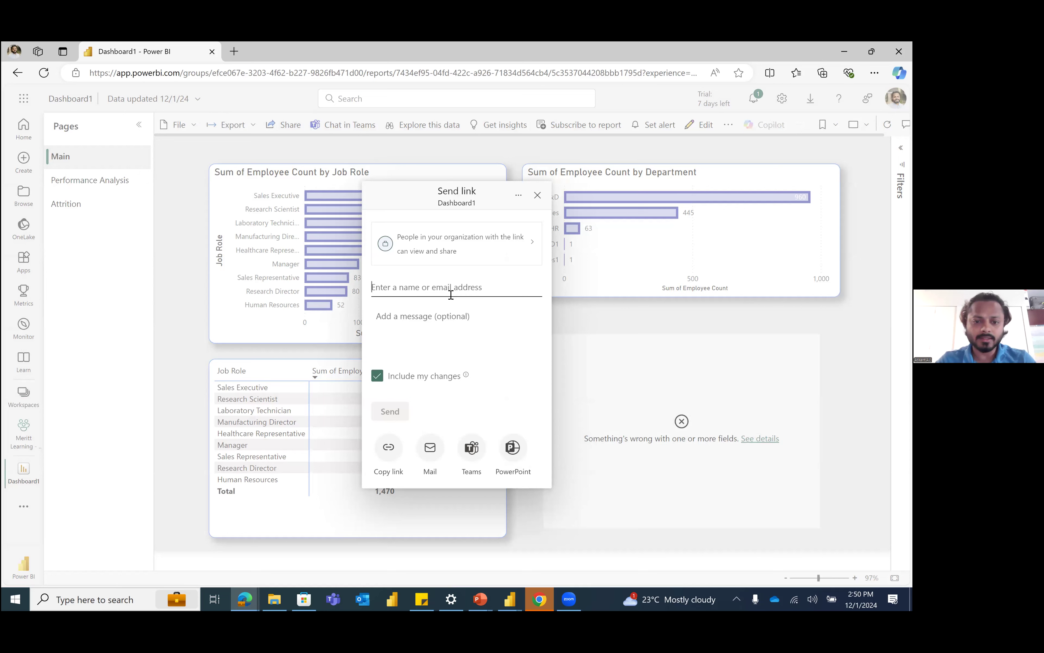
{"action": "left_click", "coordinate": [471, 249]}
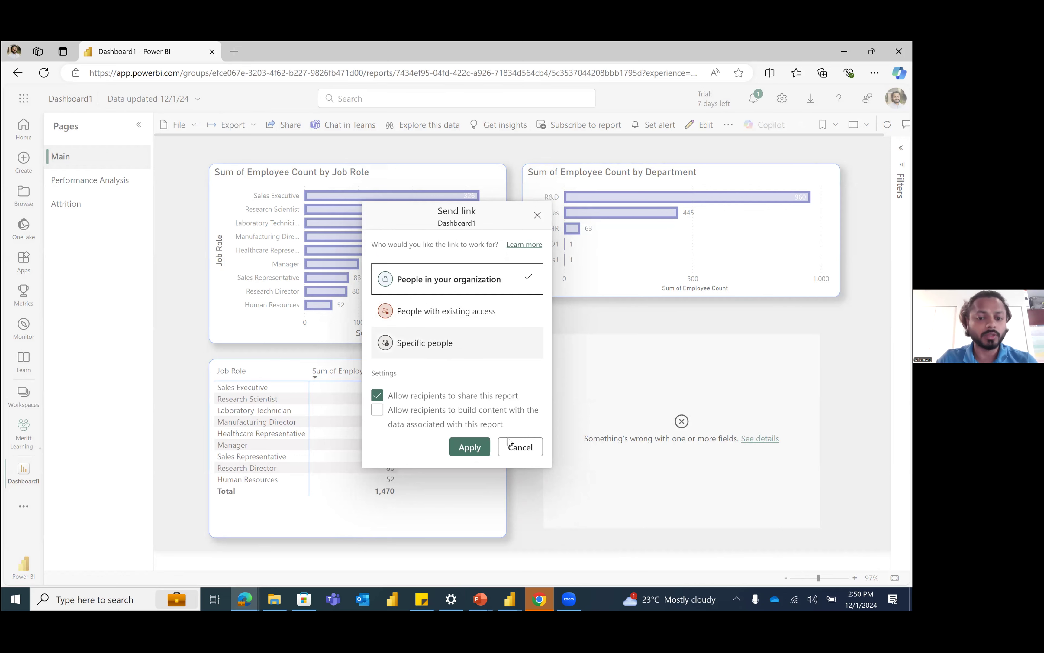
{"action": "left_click", "coordinate": [513, 447]}
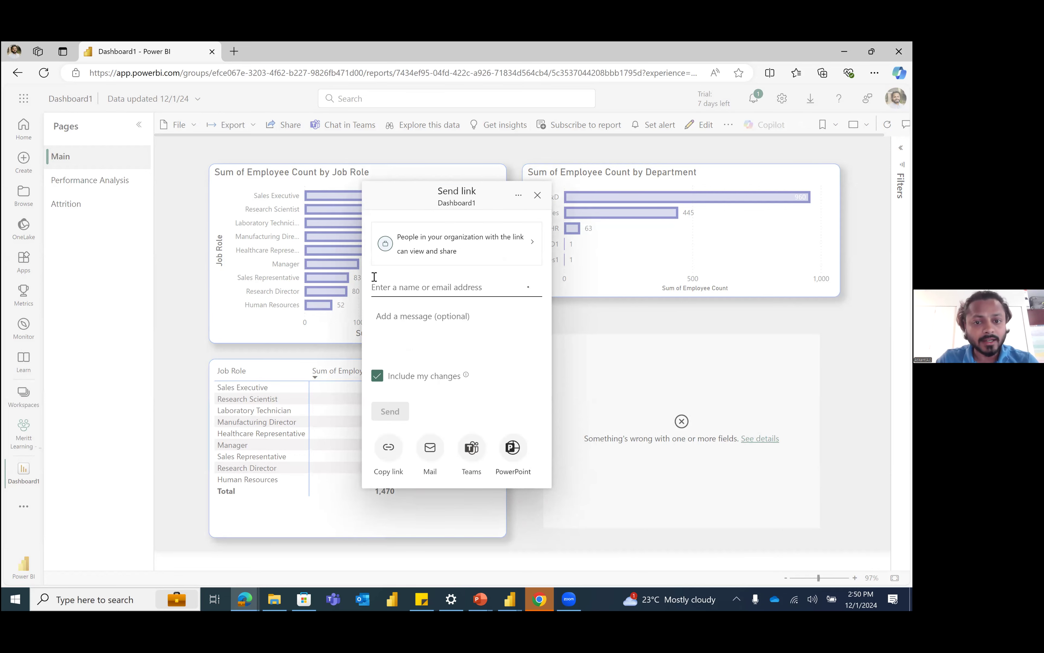
{"action": "left_click", "coordinate": [537, 195]}
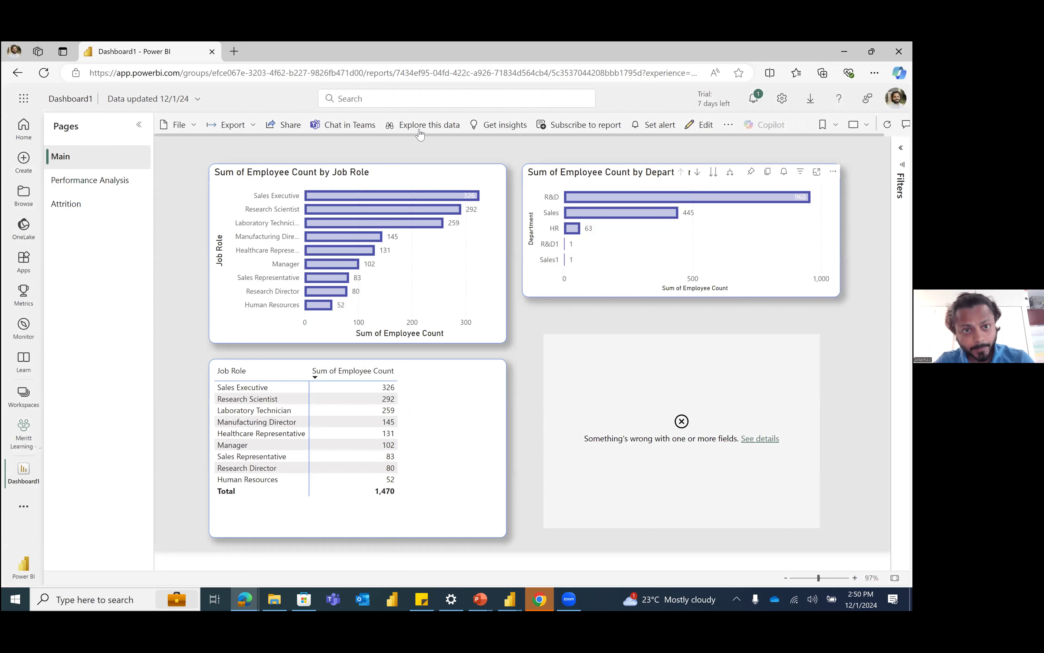
Step: Download Dashboard1 as a .pbix file containing a copy of the report and data
{"action": "left_click", "coordinate": [194, 126]}
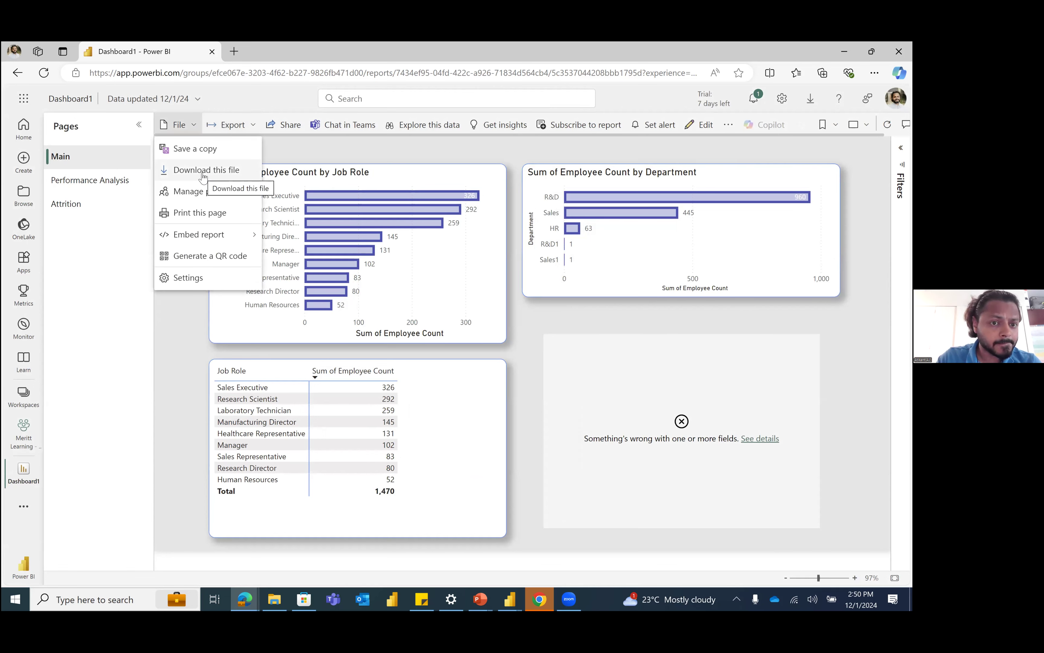
{"action": "mouse_move", "coordinate": [229, 233]}
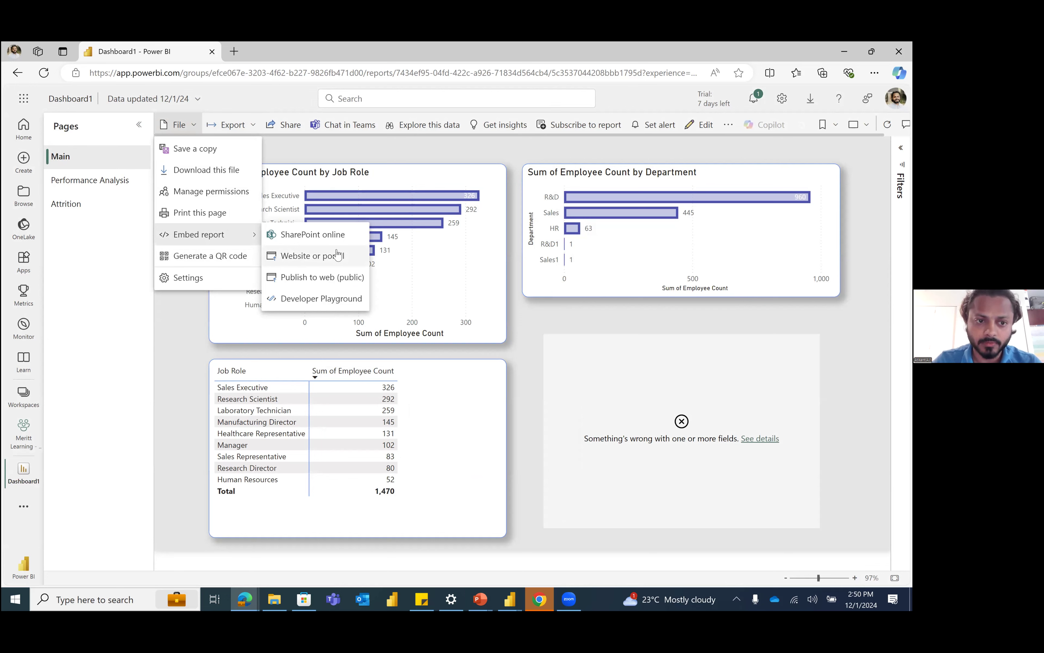
{"action": "left_click", "coordinate": [237, 169]}
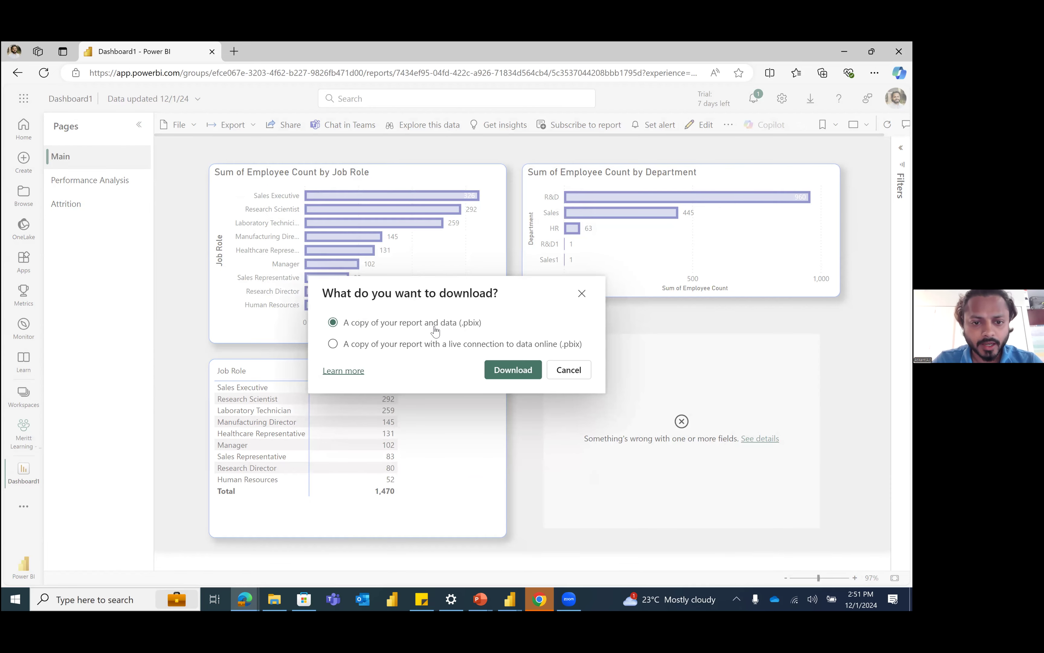
{"action": "left_click", "coordinate": [507, 374]}
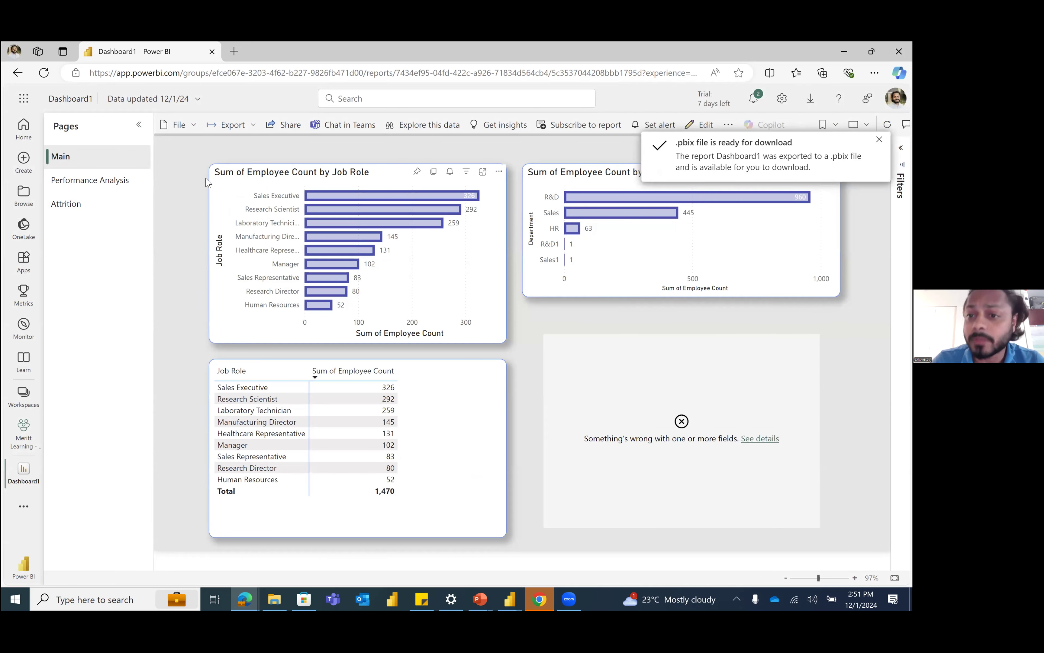
{"action": "left_click", "coordinate": [185, 131]}
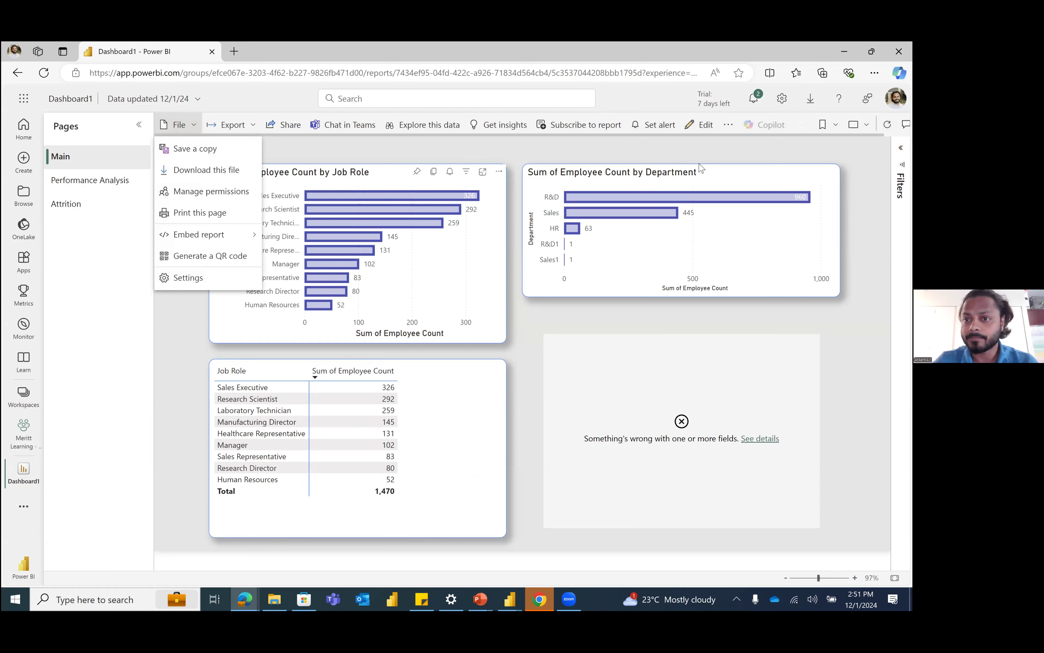
{"action": "left_click", "coordinate": [729, 126]}
{"action": "left_click", "coordinate": [728, 126]}
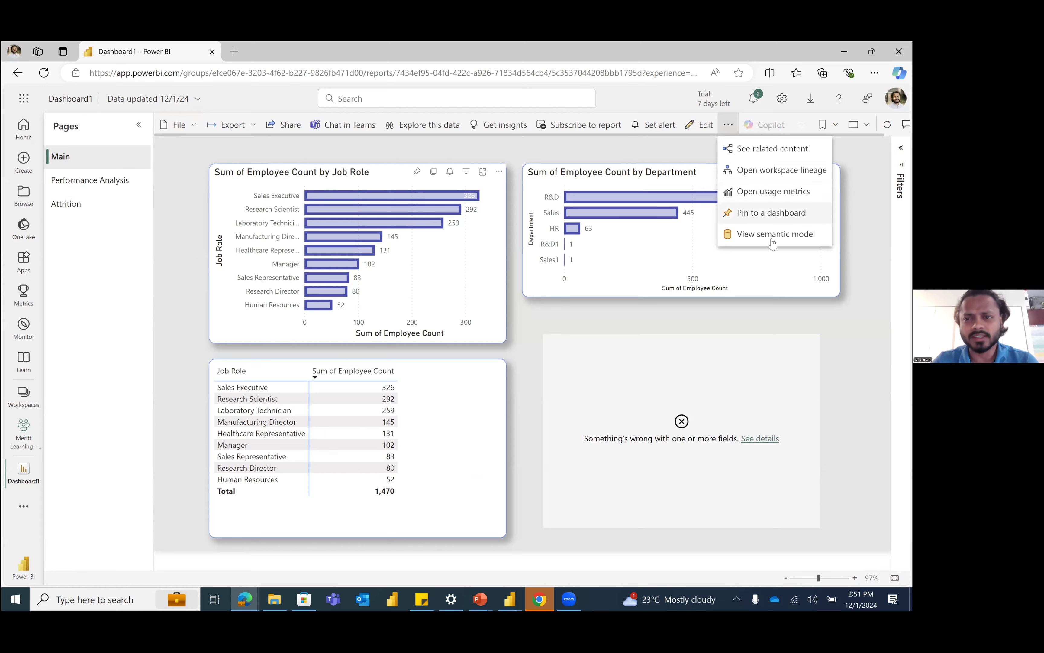
{"action": "left_click", "coordinate": [471, 161]}
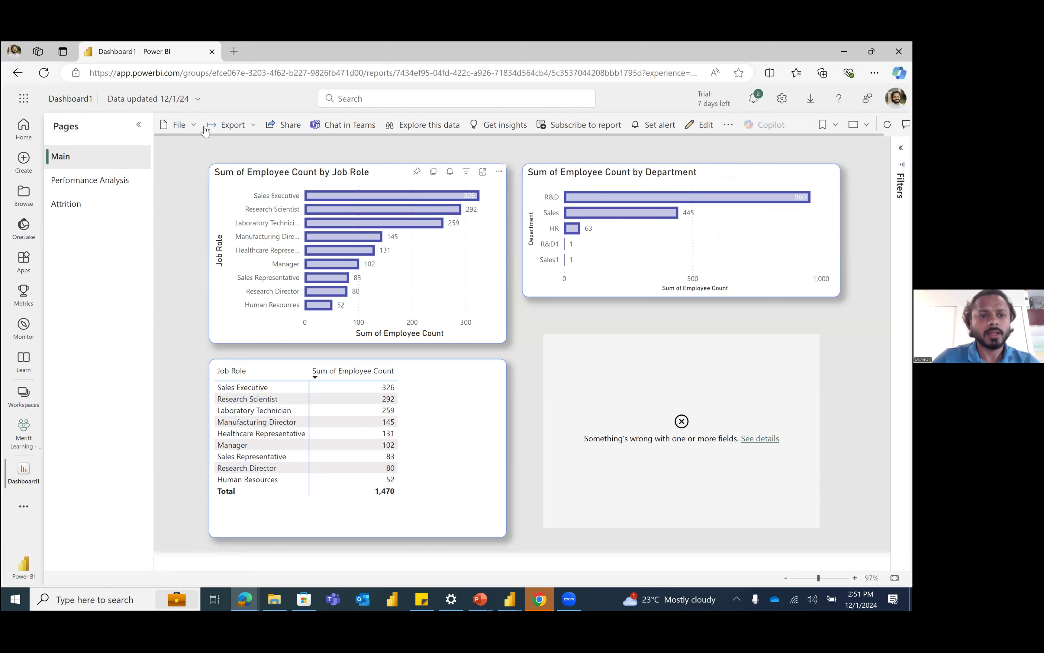
Step: Export the report to PDF with Current Values and open the downloaded Dashboard1.pdf
{"action": "left_click", "coordinate": [241, 129]}
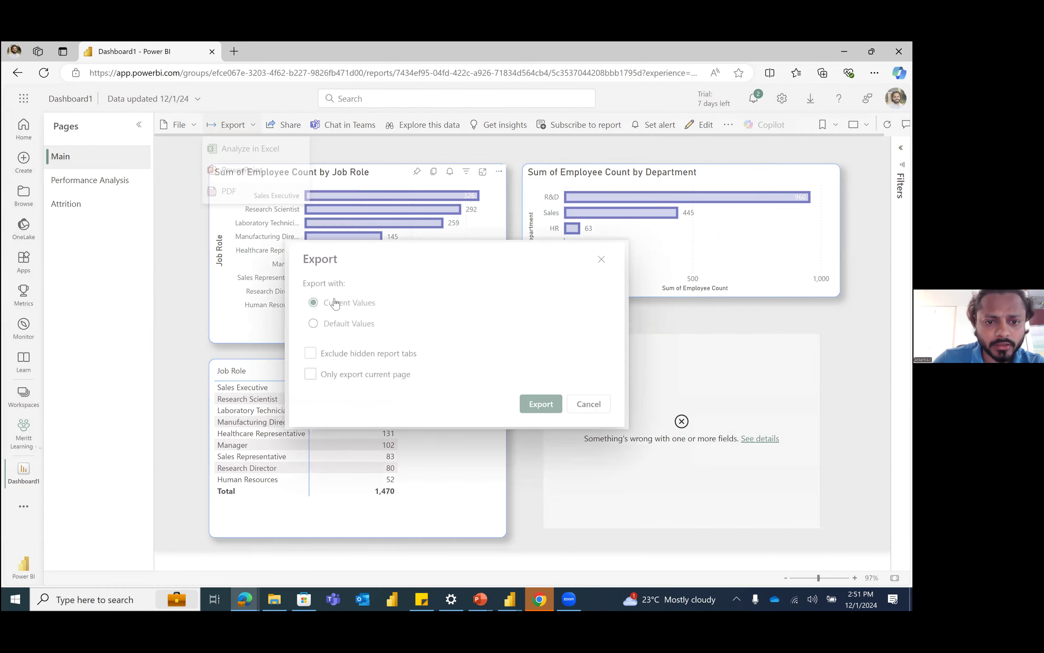
{"action": "left_click", "coordinate": [538, 403]}
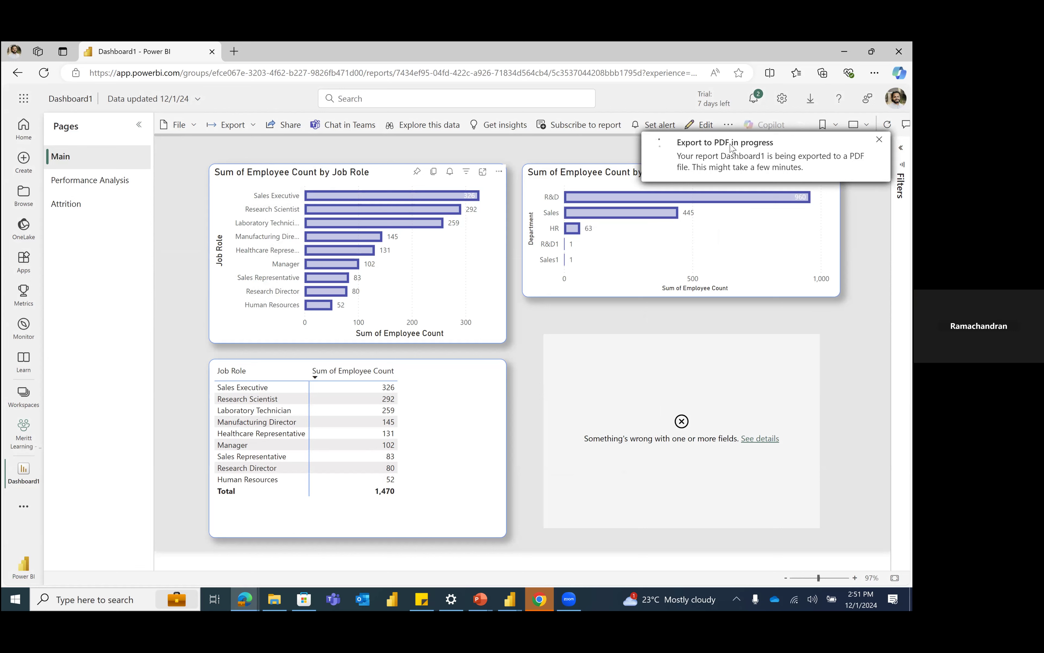
{"action": "left_click", "coordinate": [569, 599]}
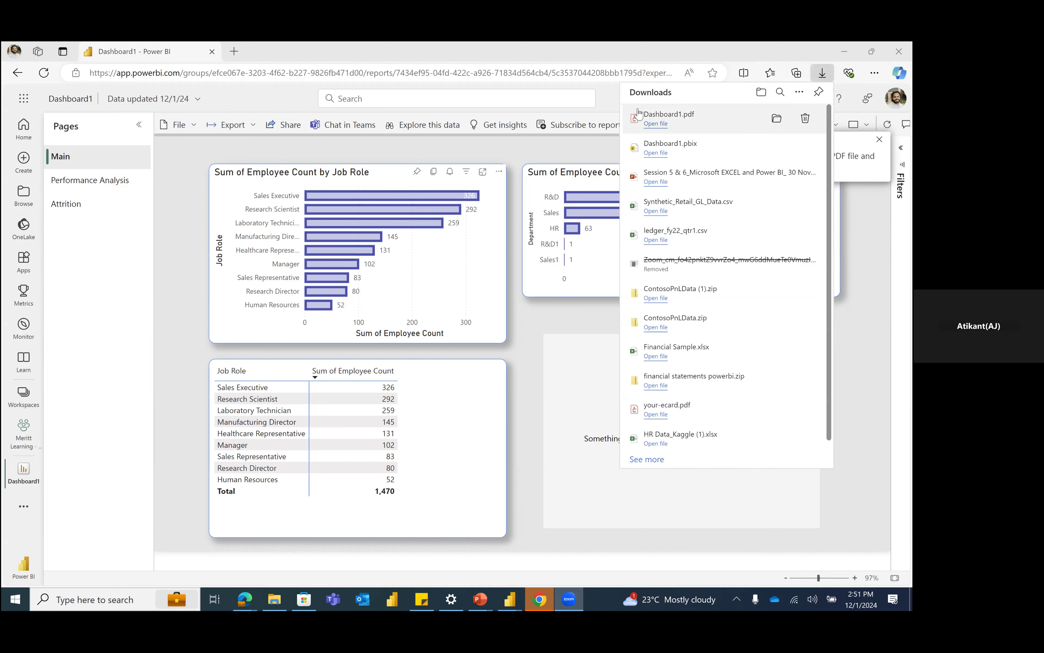
{"action": "left_click", "coordinate": [655, 124]}
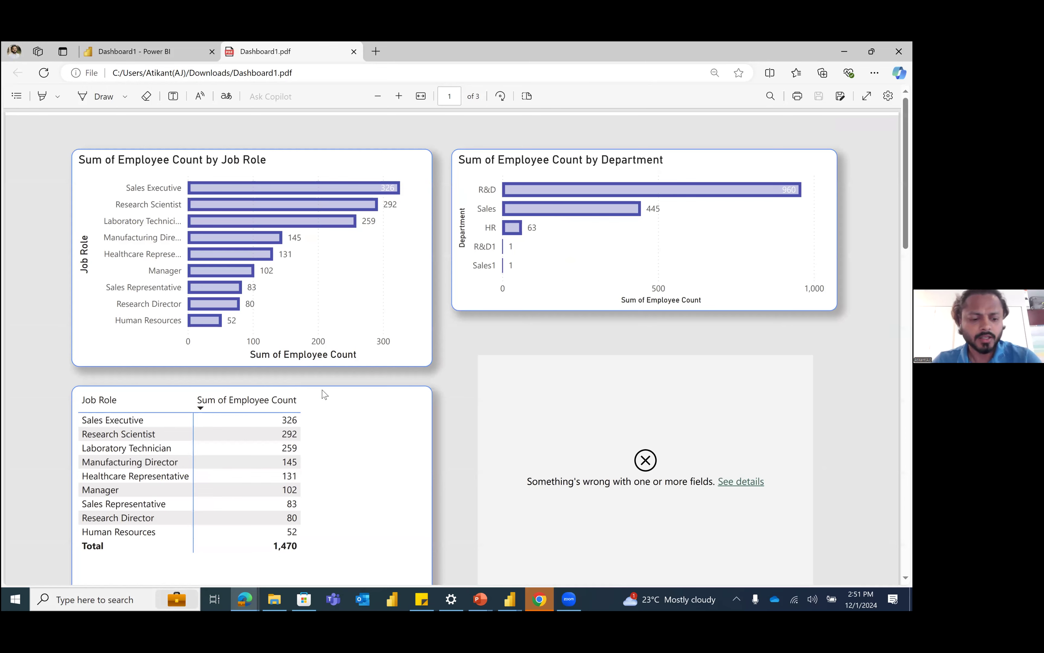
Step: Review the exported report pages in Dashboard1.pdf and close the PDF
{"action": "scroll", "coordinate": [387, 387], "scroll_direction": "down", "scroll_amount": 3}
{"action": "scroll", "coordinate": [388, 386], "scroll_direction": "down", "scroll_amount": 5}
{"action": "scroll", "coordinate": [387, 387], "scroll_direction": "up", "scroll_amount": 4}
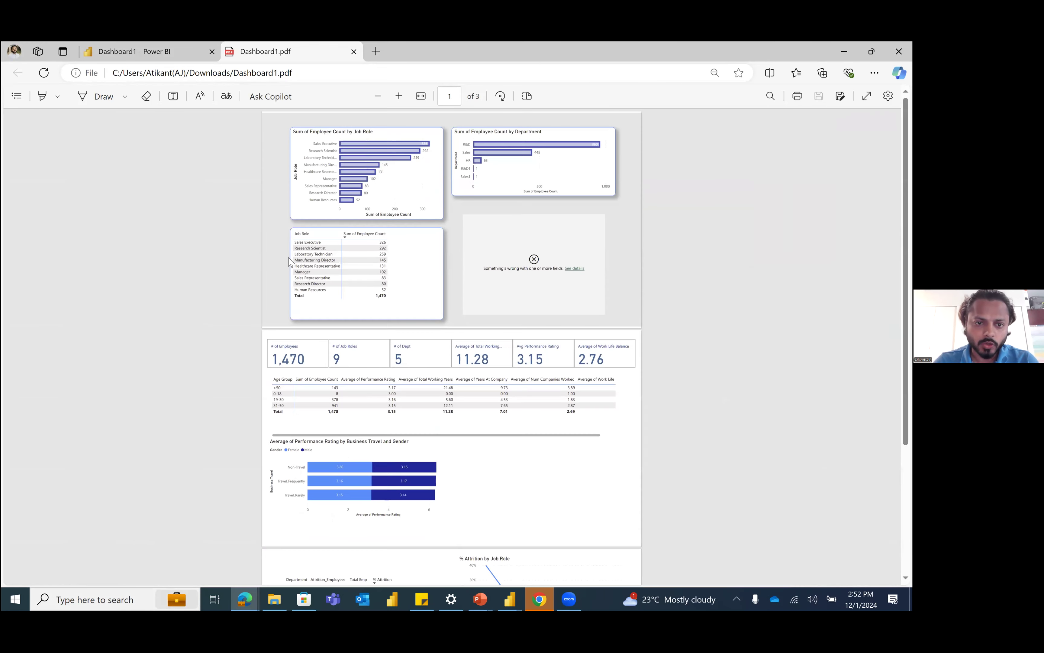
{"action": "scroll", "coordinate": [402, 350], "scroll_direction": "down", "scroll_amount": 4}
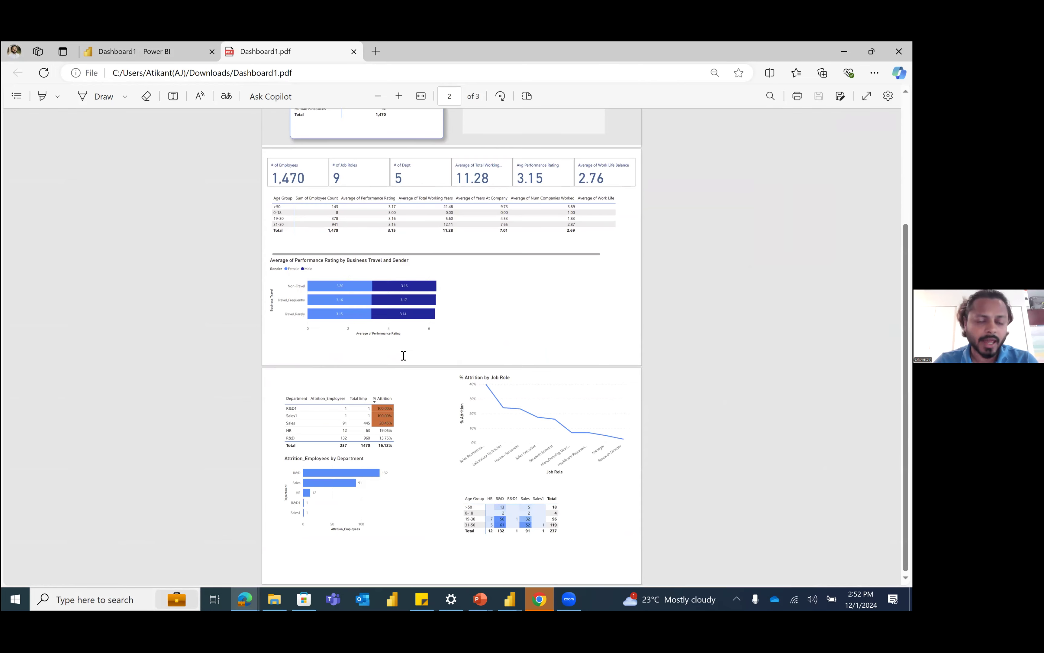
{"action": "scroll", "coordinate": [403, 356], "scroll_direction": "up", "scroll_amount": 4}
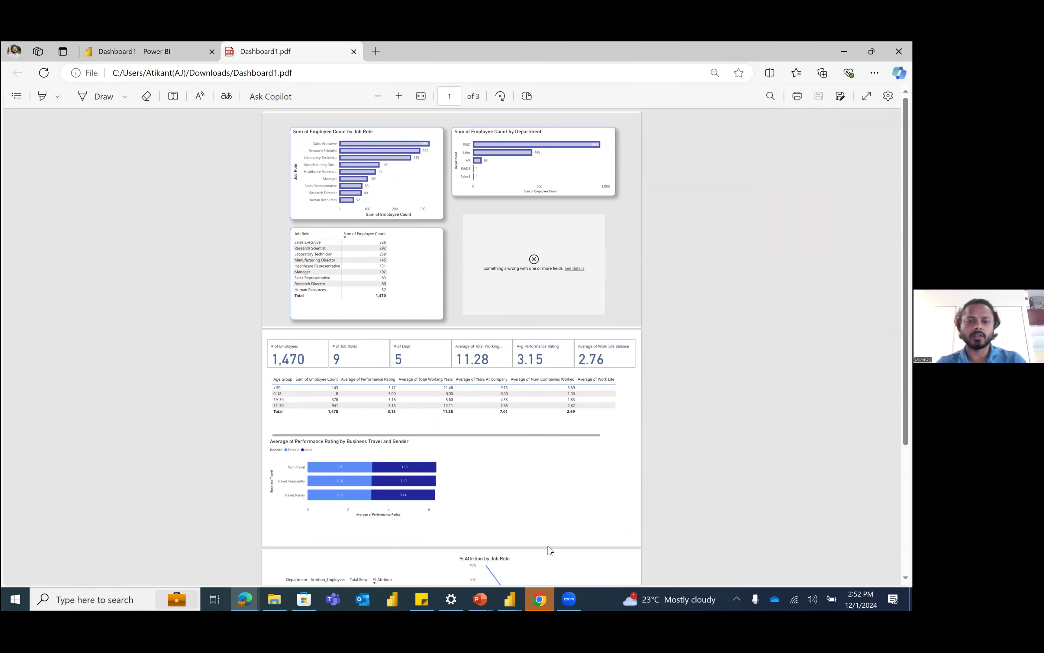
{"action": "scroll", "coordinate": [527, 211], "scroll_direction": "down", "scroll_amount": 4}
{"action": "scroll", "coordinate": [533, 282], "scroll_direction": "up", "scroll_amount": 4}
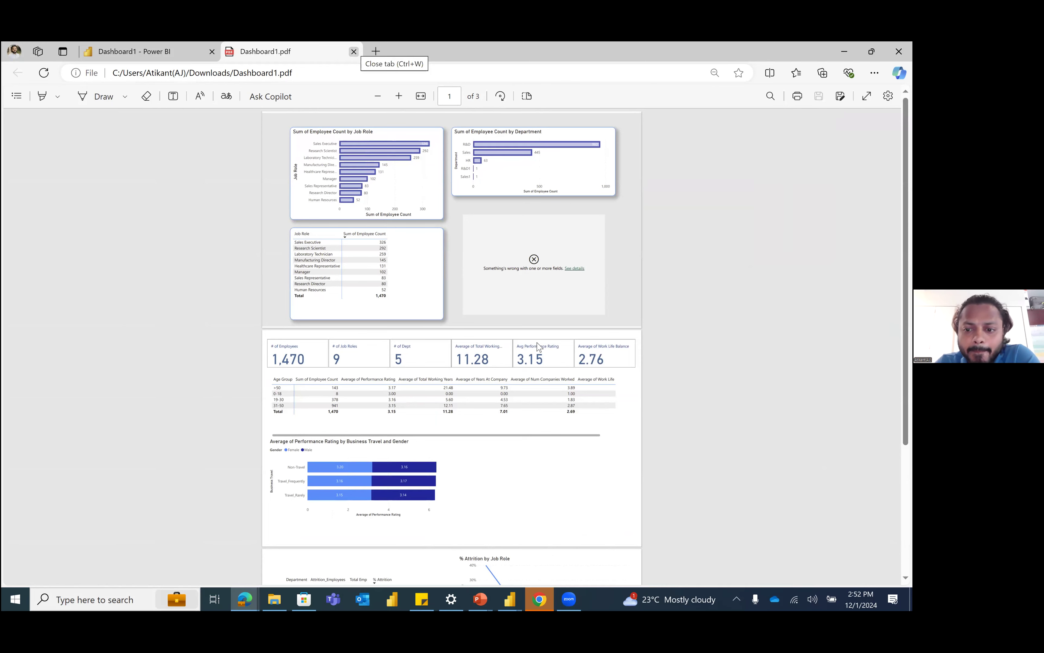
{"action": "key", "text": "ctrl+w"}
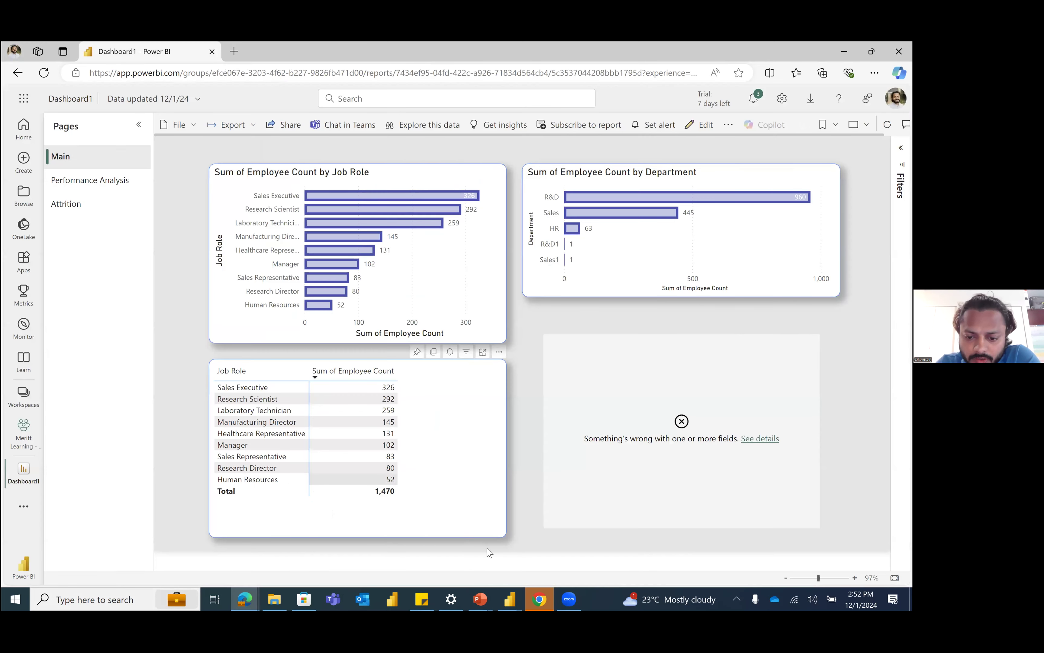
{"action": "left_click", "coordinate": [569, 596]}
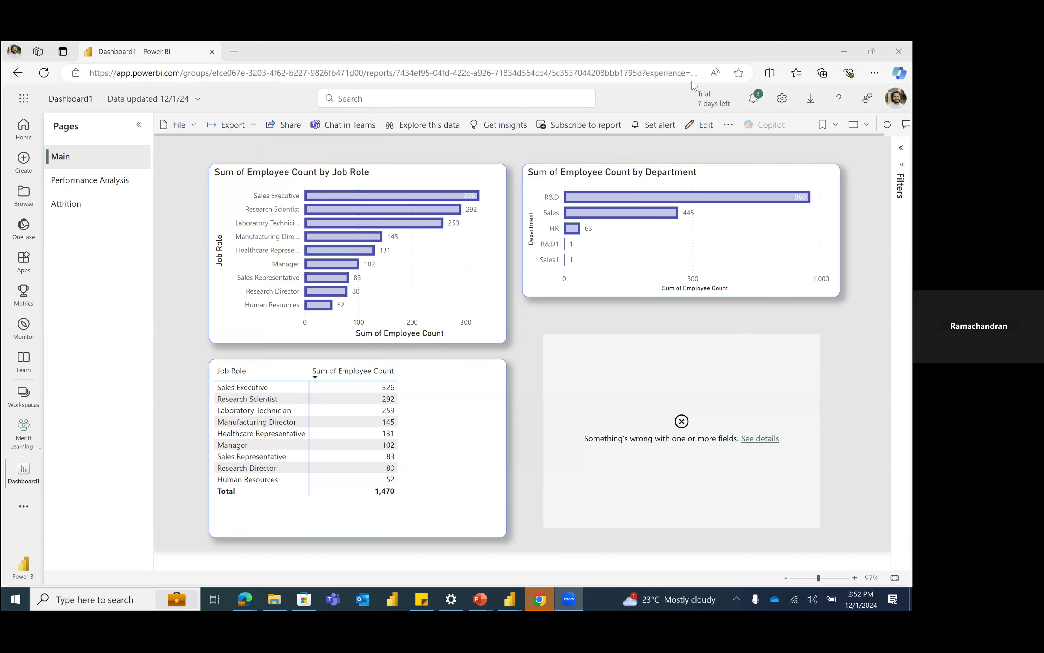
{"action": "left_click_drag", "start_coordinate": [651, 54], "coordinate": [495, 147]}
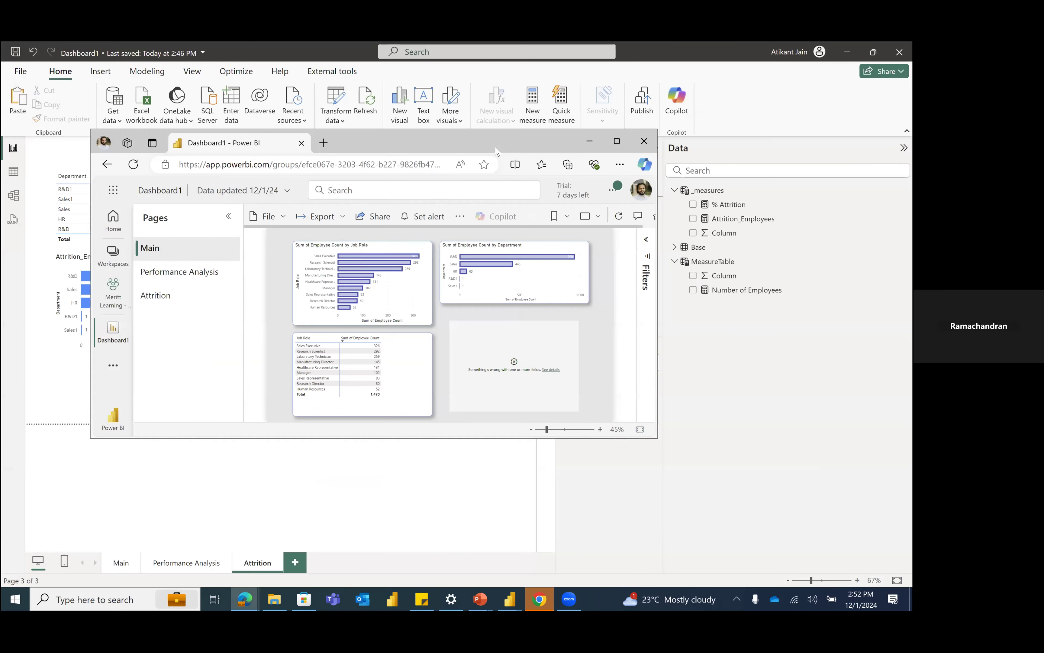
{"action": "double_click", "coordinate": [496, 149]}
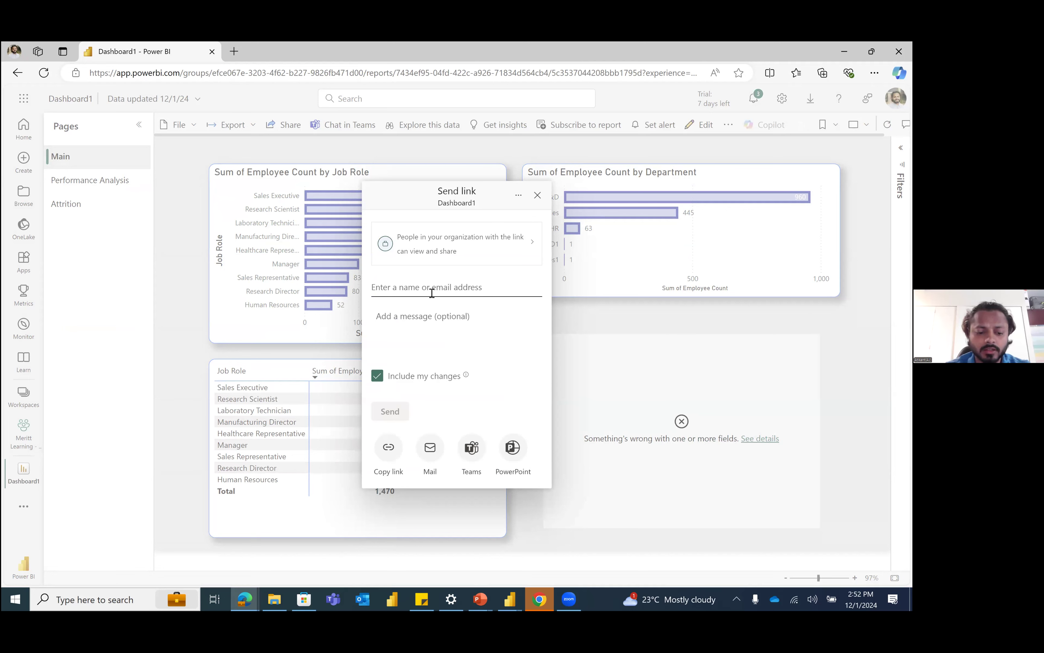
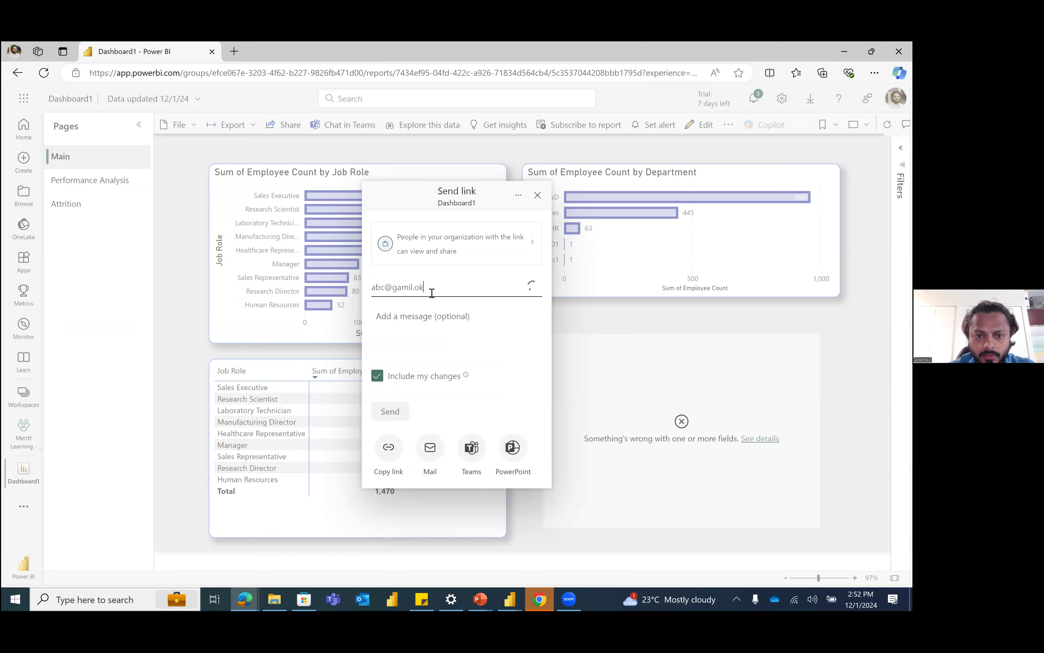
Step: Try to share the Dashboard1 link by entering a recipient's e-mail address, and close the sharing dialog without sending
{"action": "key", "text": "BackSpace"}
{"action": "key", "text": "BackSpace"}
{"action": "key", "text": "BackSpace"}
{"action": "key", "text": "BackSpace"}
{"action": "key", "text": "BackSpace"}
{"action": "key", "text": "BackSpace"}
{"action": "key", "text": "BackSpace"}
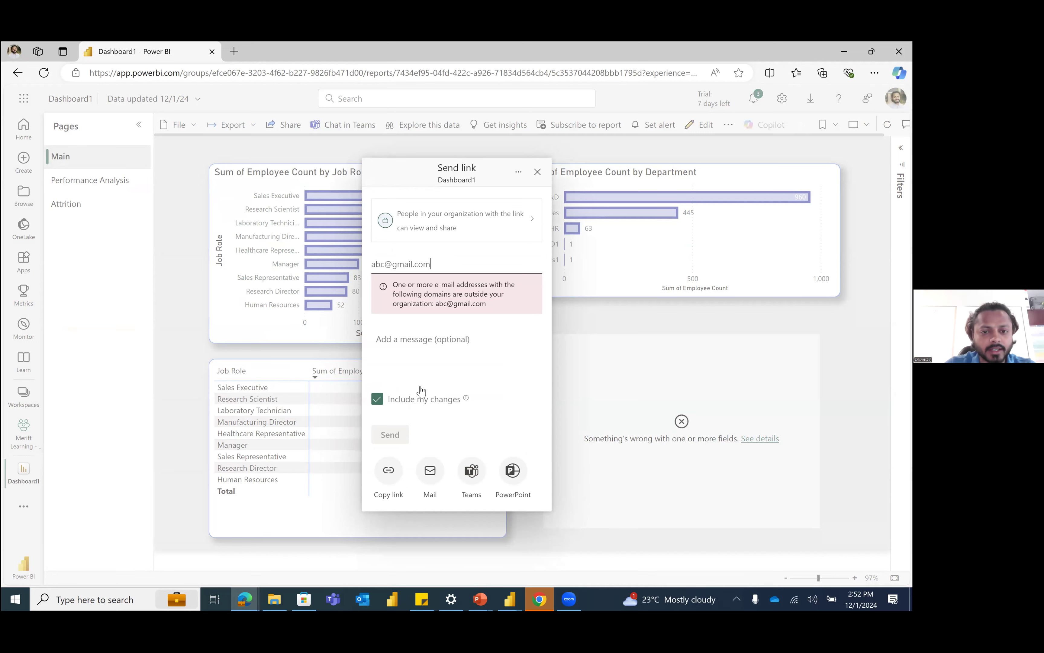
{"action": "triple_click", "coordinate": [374, 263]}
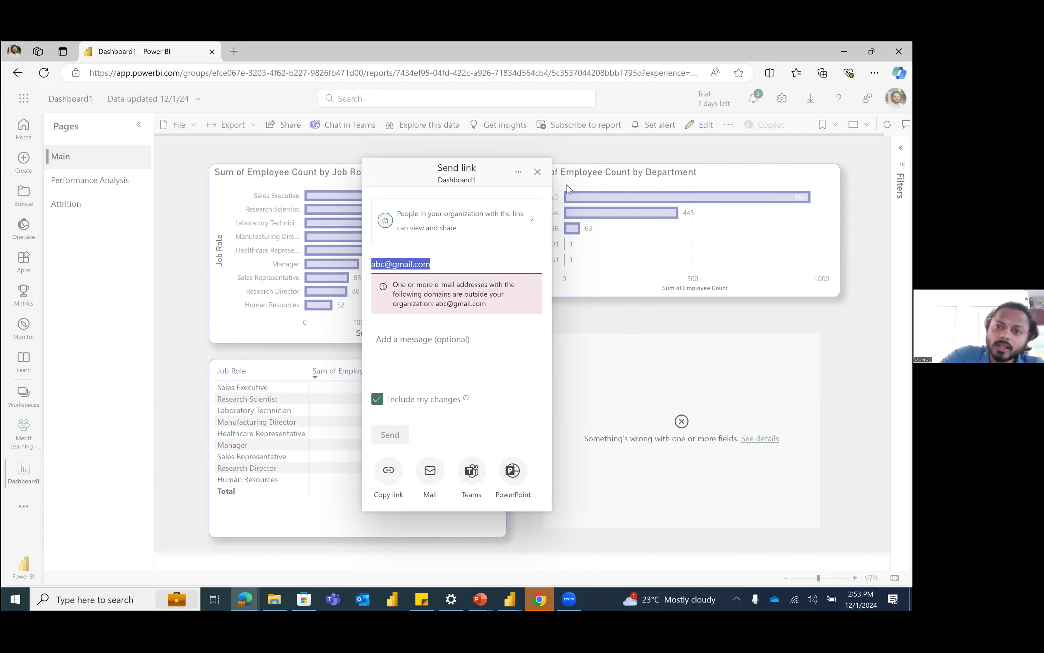
{"action": "left_click", "coordinate": [536, 176]}
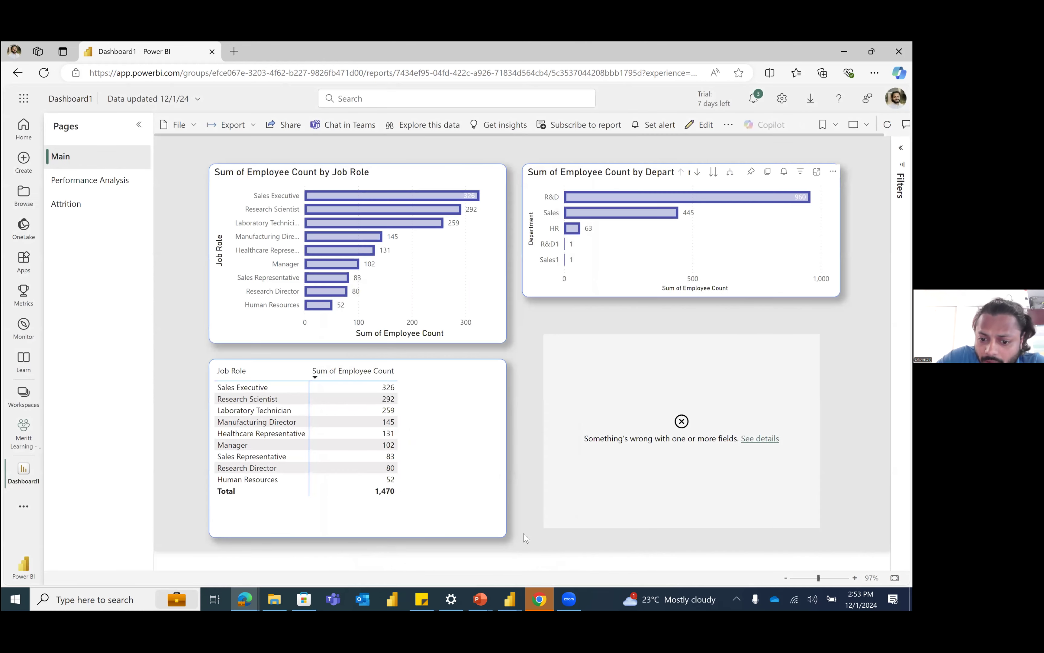
Step: Switch to Power BI Desktop and move the department attrition table to the upper-left corner of the Attrition page
{"action": "left_click", "coordinate": [514, 598]}
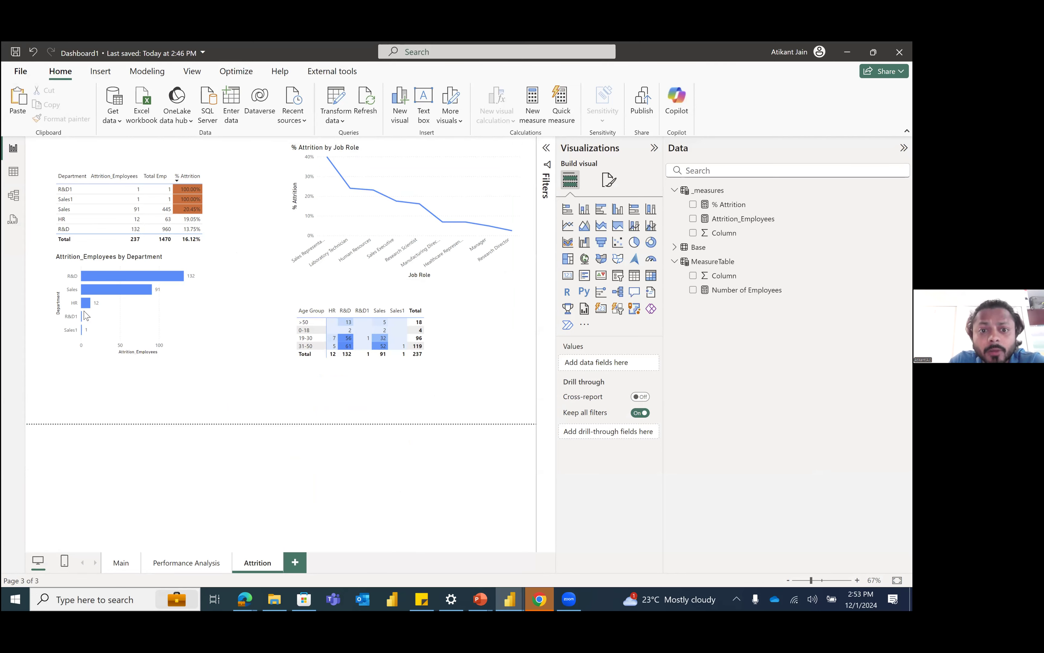
{"action": "left_click", "coordinate": [59, 172]}
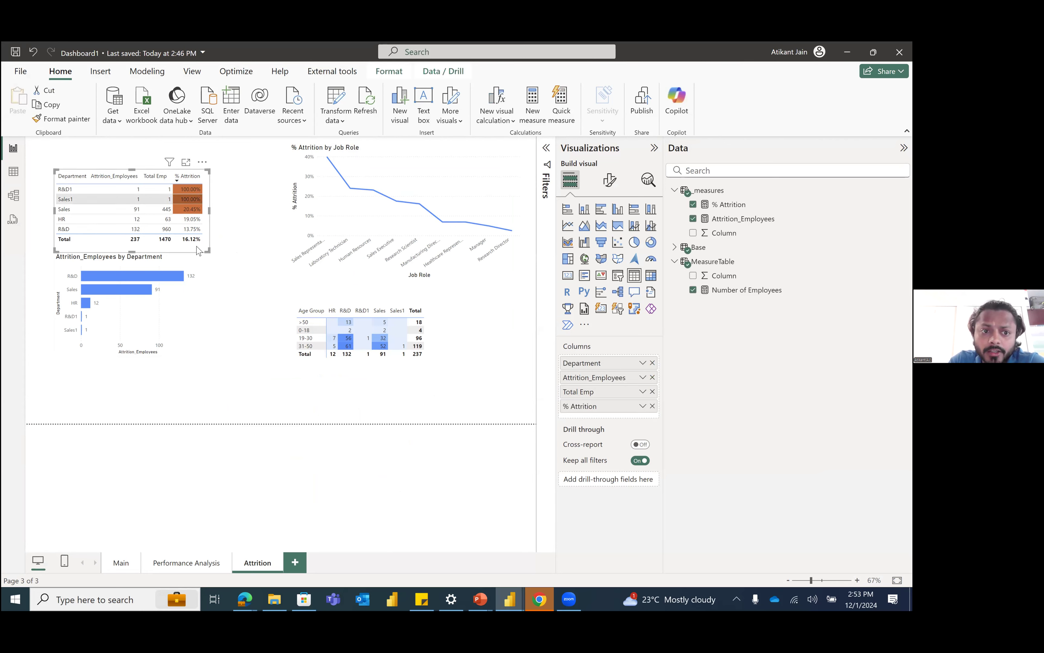
{"action": "key", "text": "ctrl+z"}
{"action": "key", "text": "ctrl+y"}
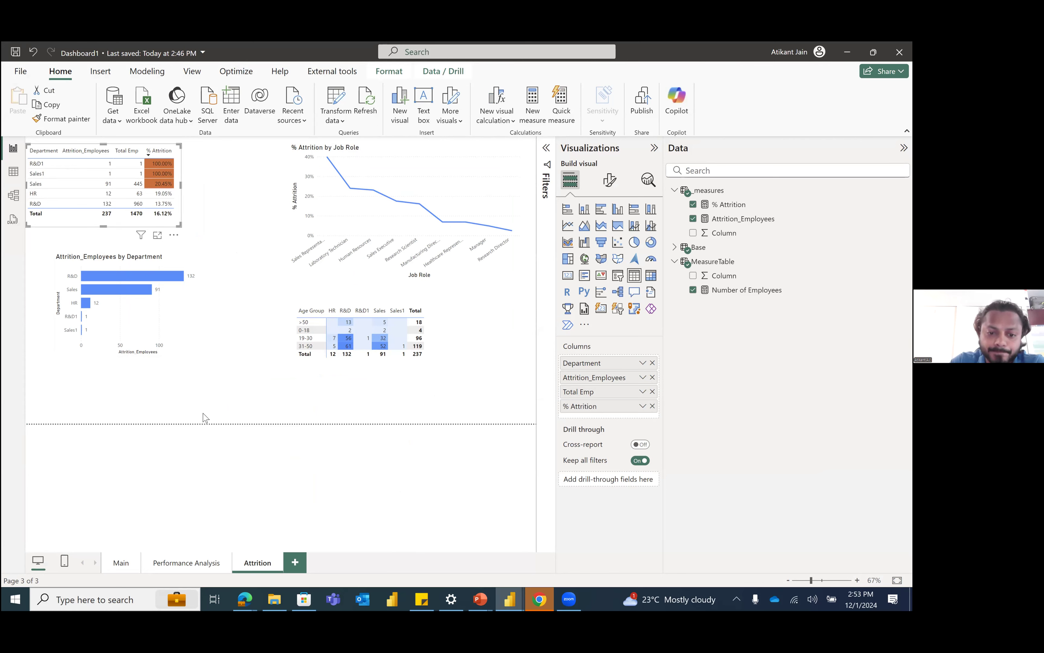
Step: Switch to the browser and view the Attrition, Main and Performance Analysis pages of the published Dashboard1 report
{"action": "mouse_move", "coordinate": [244, 600]}
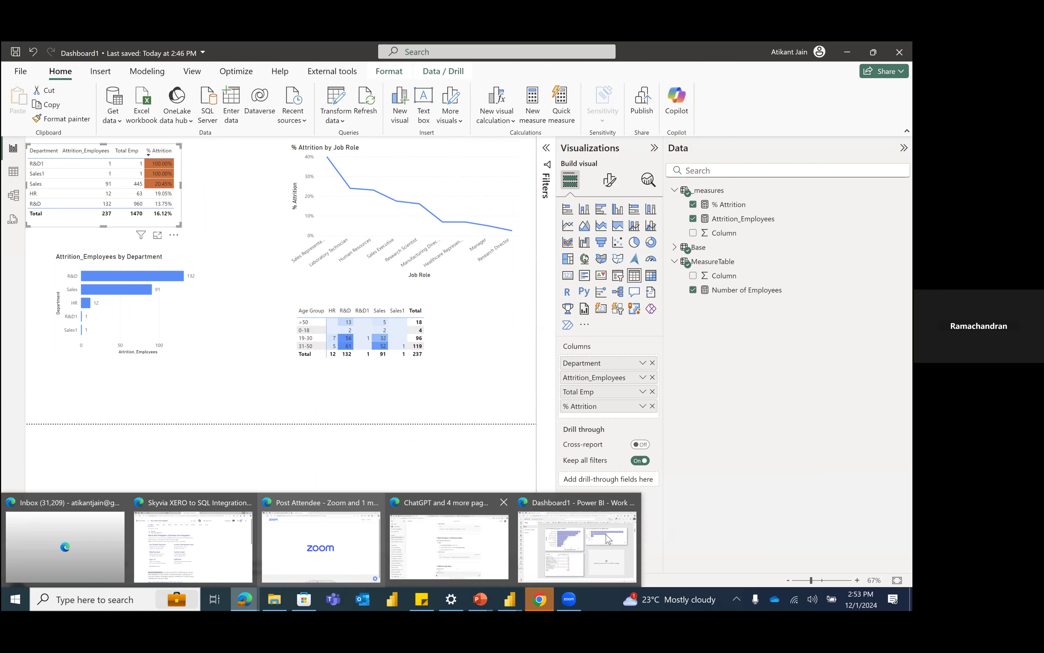
{"action": "left_click", "coordinate": [609, 539]}
{"action": "left_click", "coordinate": [102, 182]}
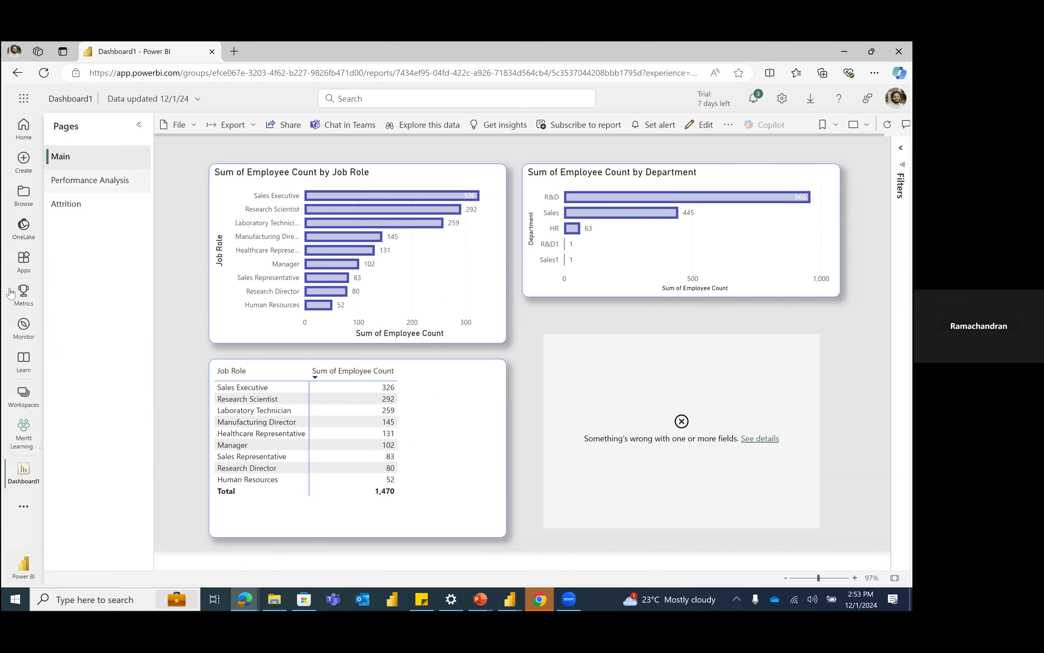
{"action": "left_click", "coordinate": [75, 202]}
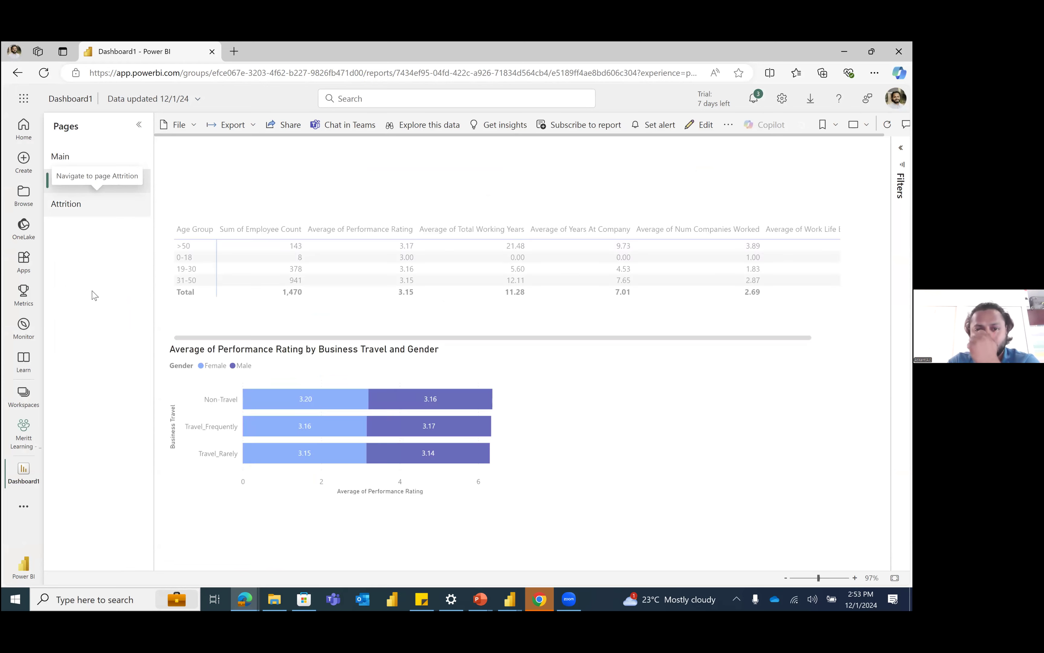
{"action": "left_click", "coordinate": [93, 161]}
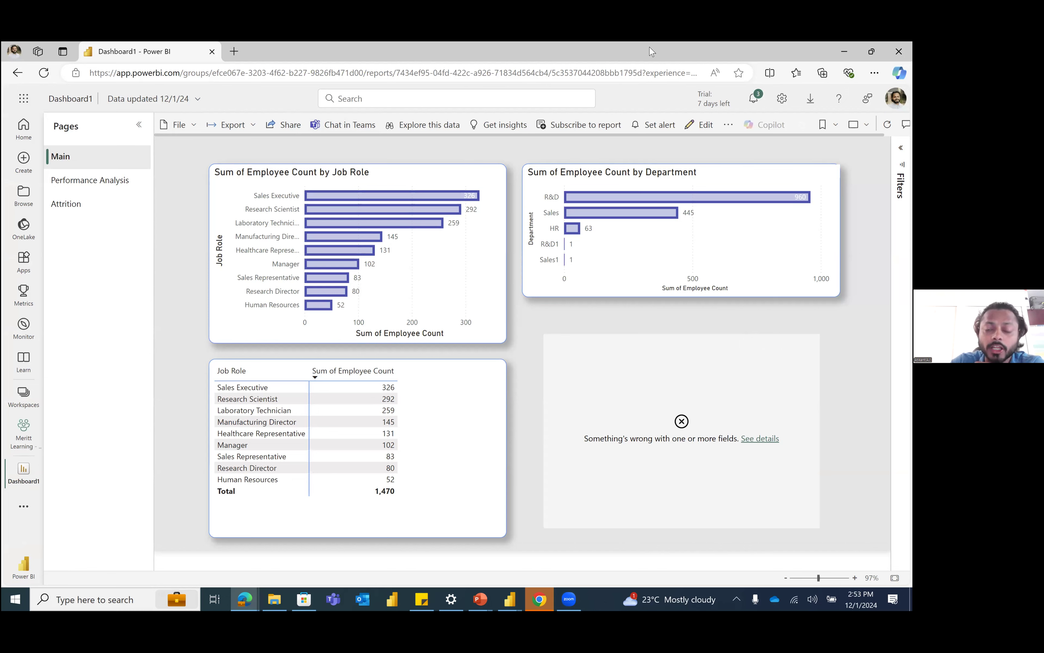
{"action": "left_click_drag", "start_coordinate": [650, 47], "coordinate": [505, 106]}
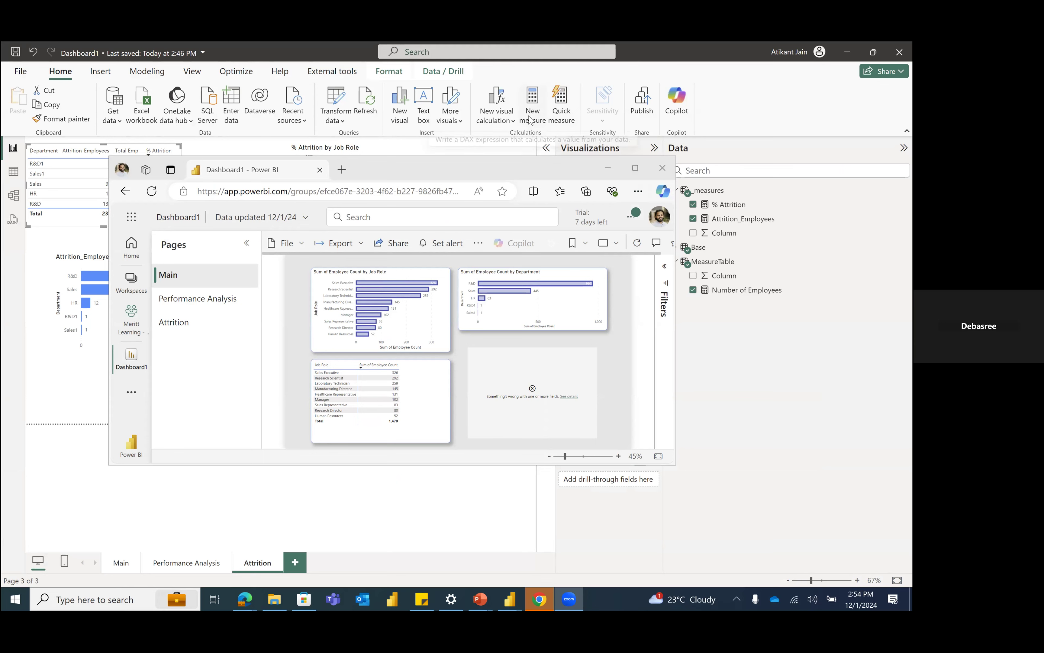
{"action": "left_click", "coordinate": [626, 164]}
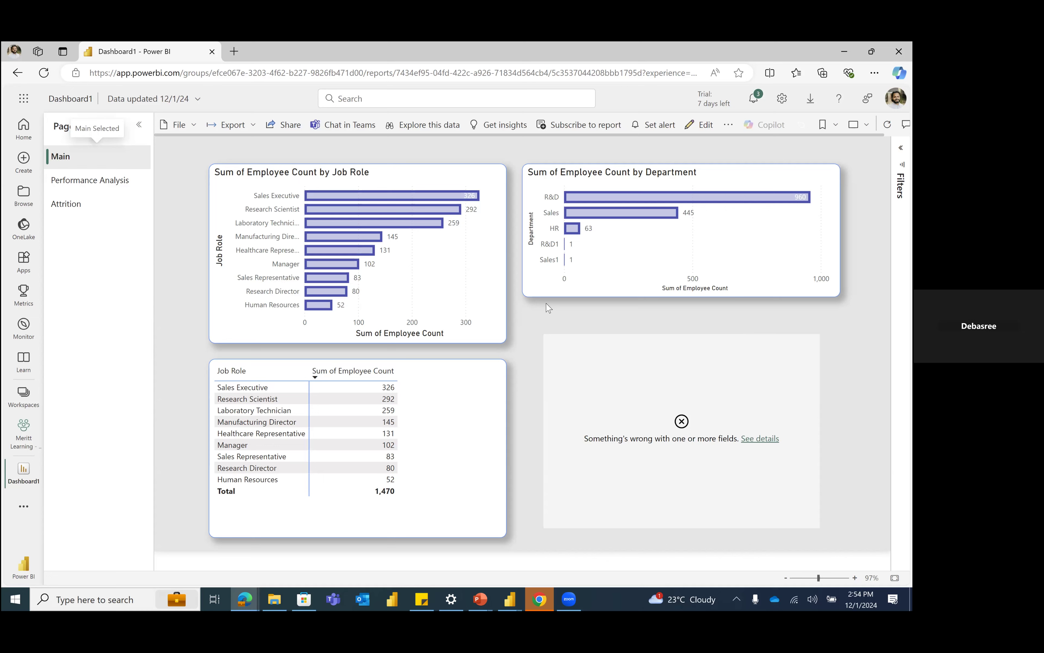
{"action": "left_click", "coordinate": [68, 192]}
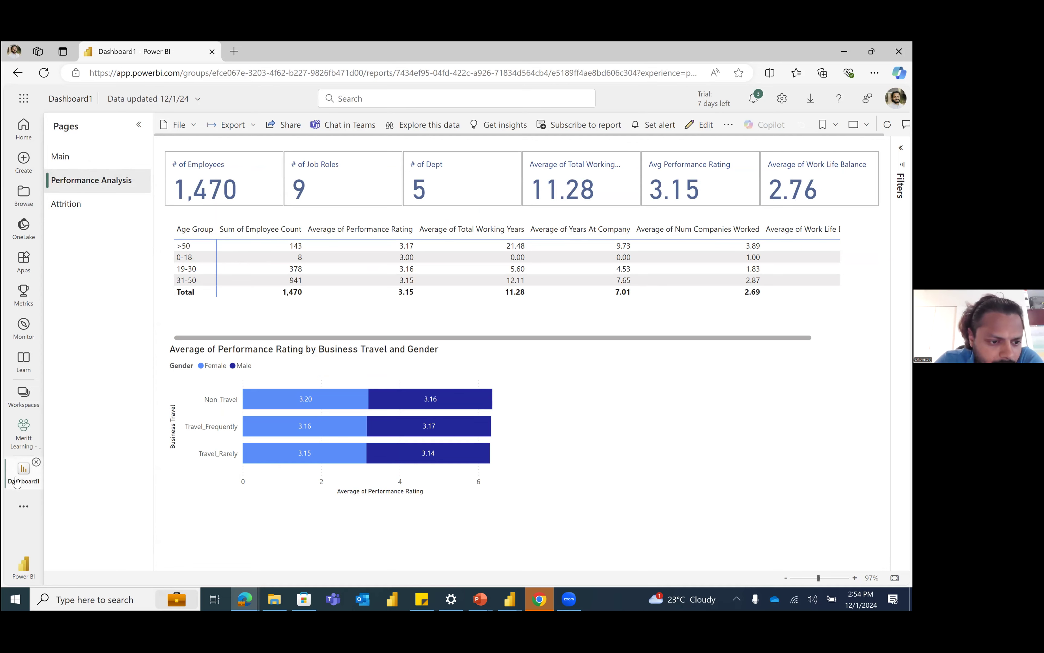
Step: Open the Meritt Learning - PBI Dashboard workspace and view the Dashboard1 report's settings, closing them without changes
{"action": "left_click", "coordinate": [19, 437]}
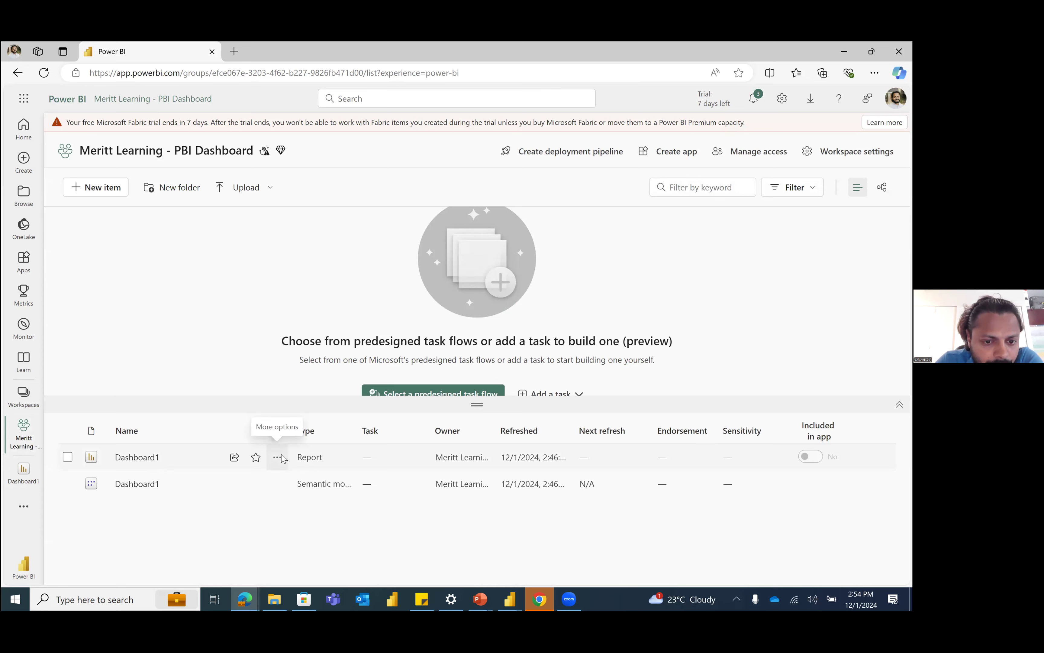
{"action": "left_click", "coordinate": [278, 457]}
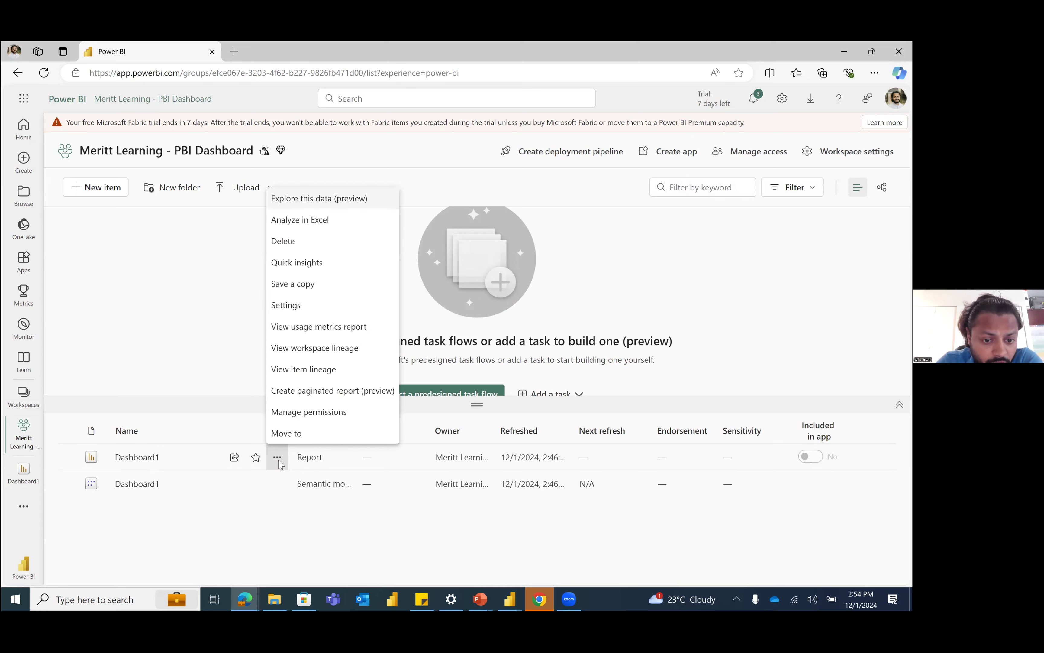
{"action": "left_click", "coordinate": [285, 305]}
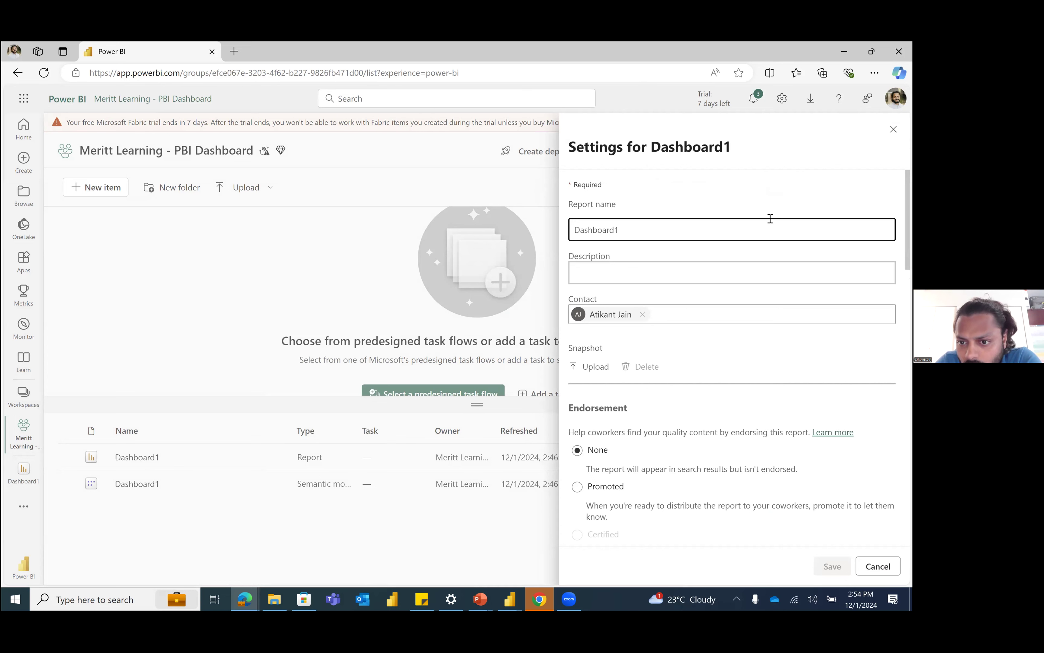
{"action": "left_click", "coordinate": [276, 461]}
Step: View the settings page of the Dashboard1 semantic model and return to the workspace
{"action": "left_click", "coordinate": [277, 485]}
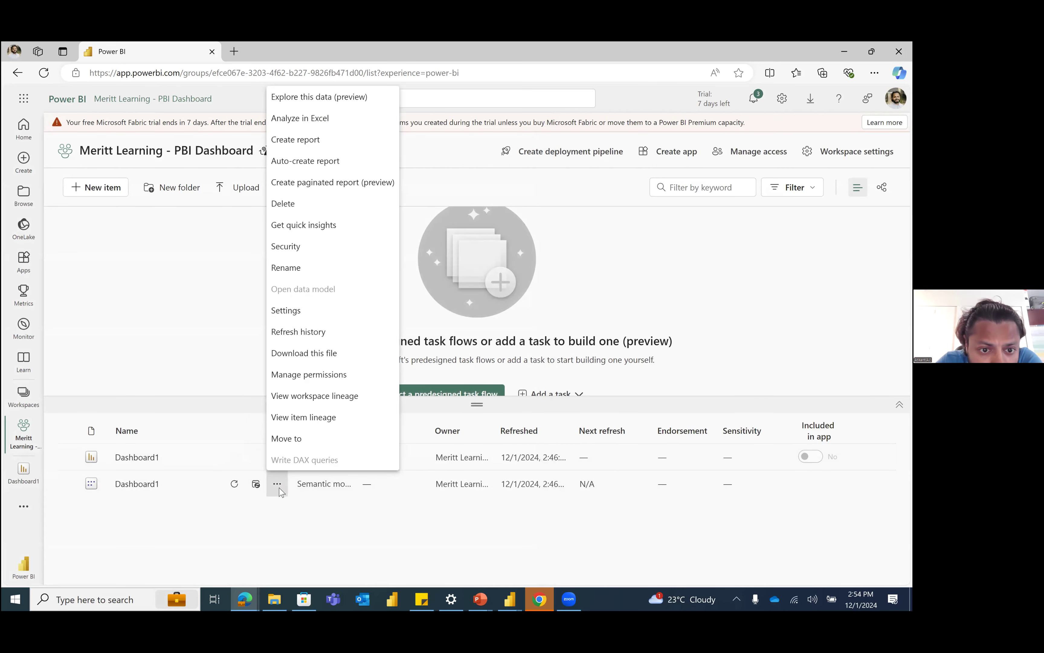
{"action": "left_click", "coordinate": [285, 310]}
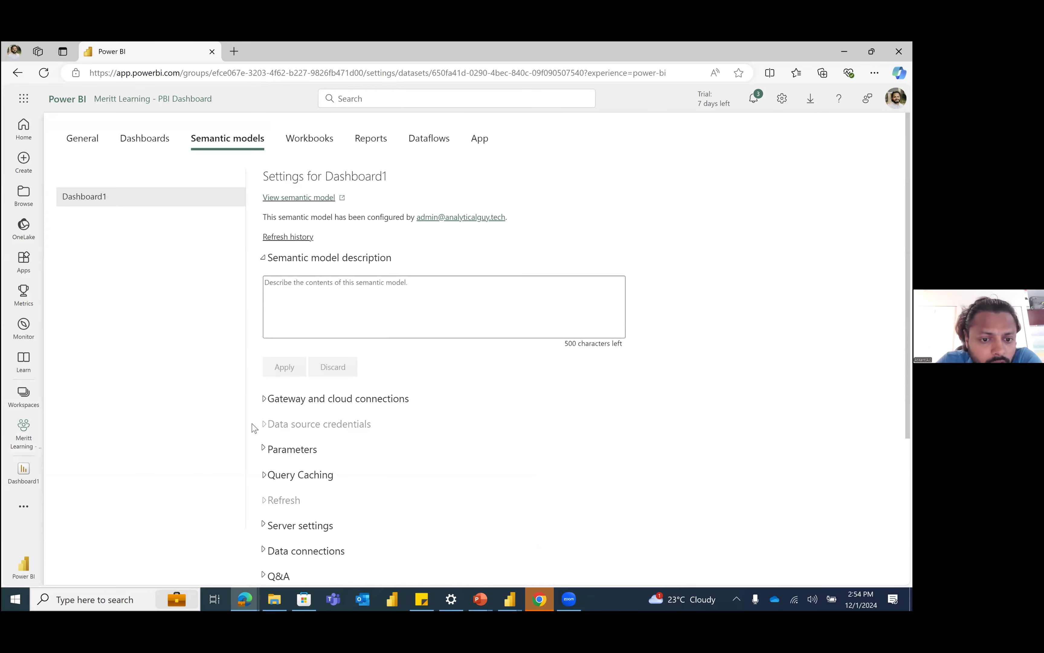
{"action": "left_click", "coordinate": [25, 441]}
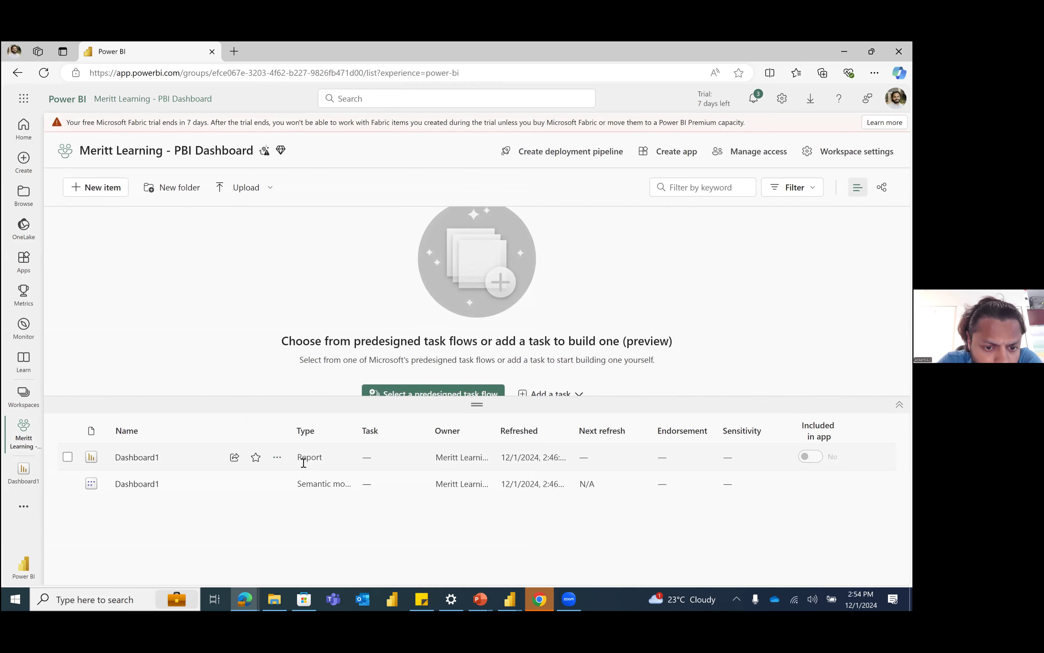
Step: Sort the workspace items by type and widen the Type column to show the full type names
{"action": "double_click", "coordinate": [308, 460]}
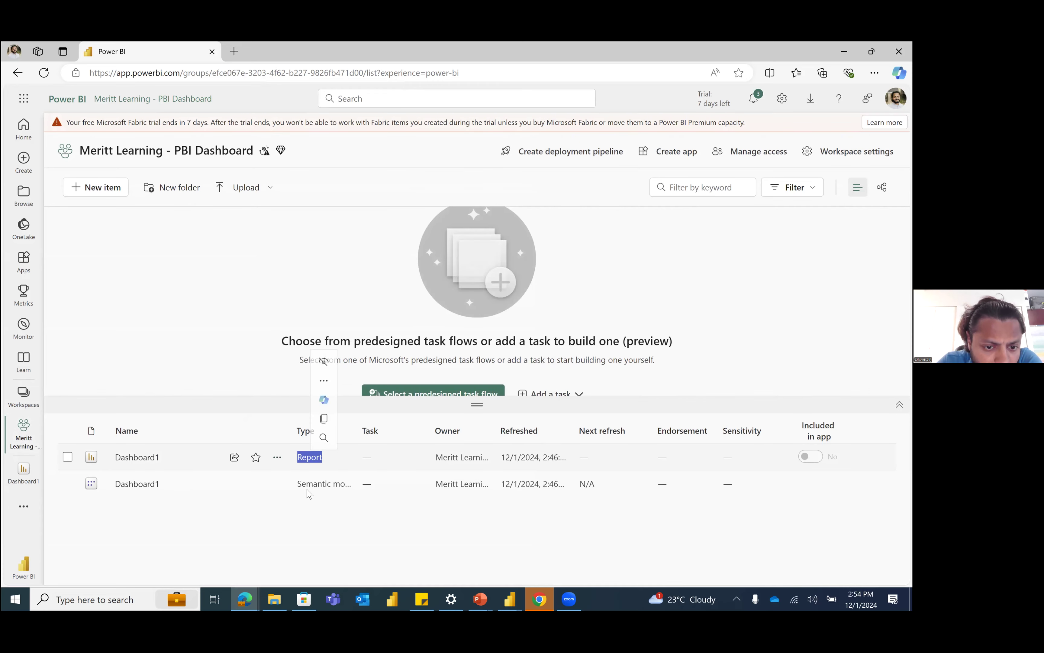
{"action": "triple_click", "coordinate": [330, 484]}
{"action": "left_click", "coordinate": [331, 432]}
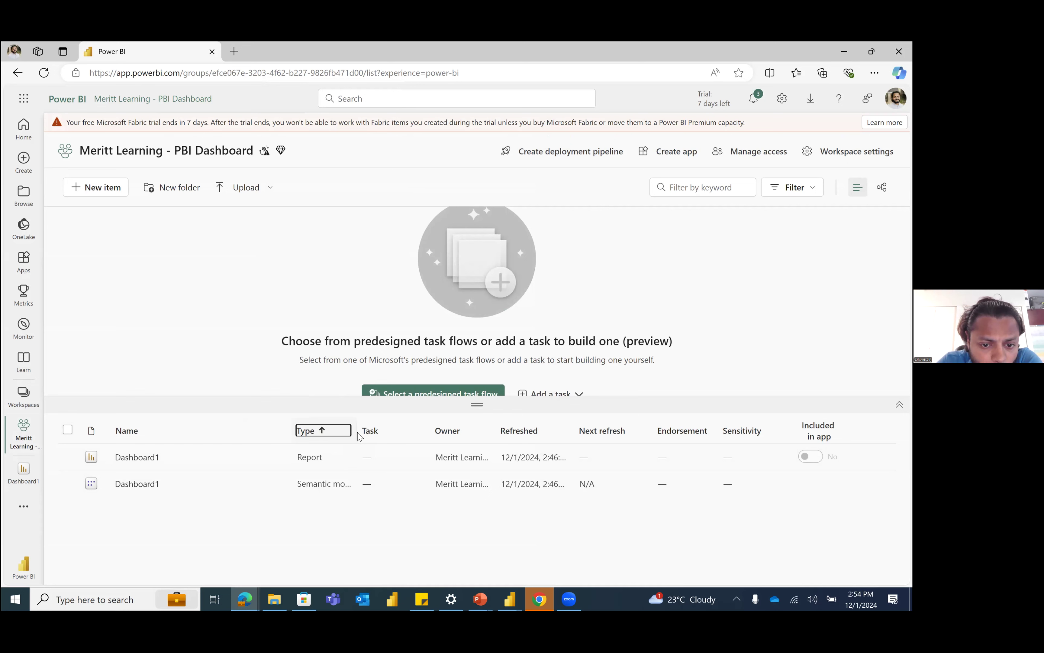
{"action": "left_click_drag", "start_coordinate": [355, 432], "coordinate": [391, 432]}
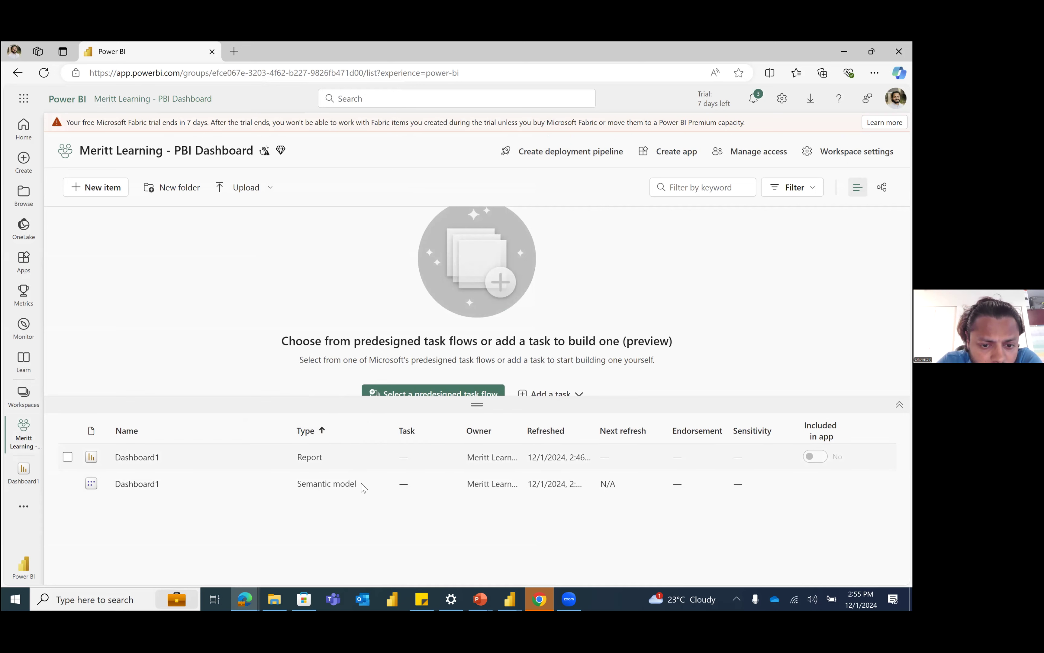
{"action": "triple_click", "coordinate": [310, 483]}
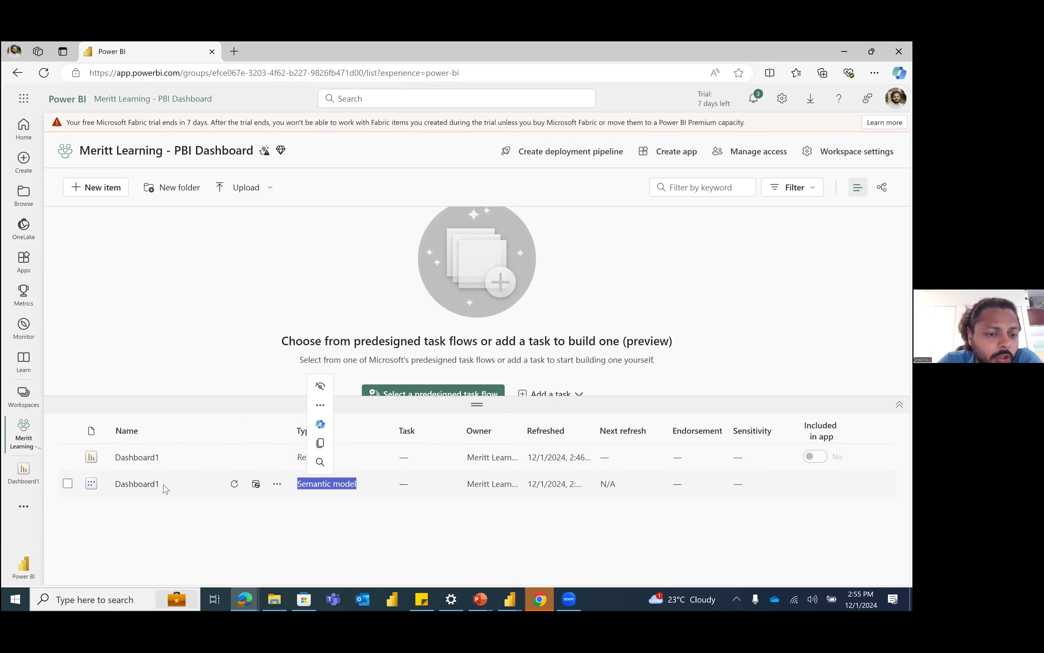
{"action": "double_click", "coordinate": [126, 485]}
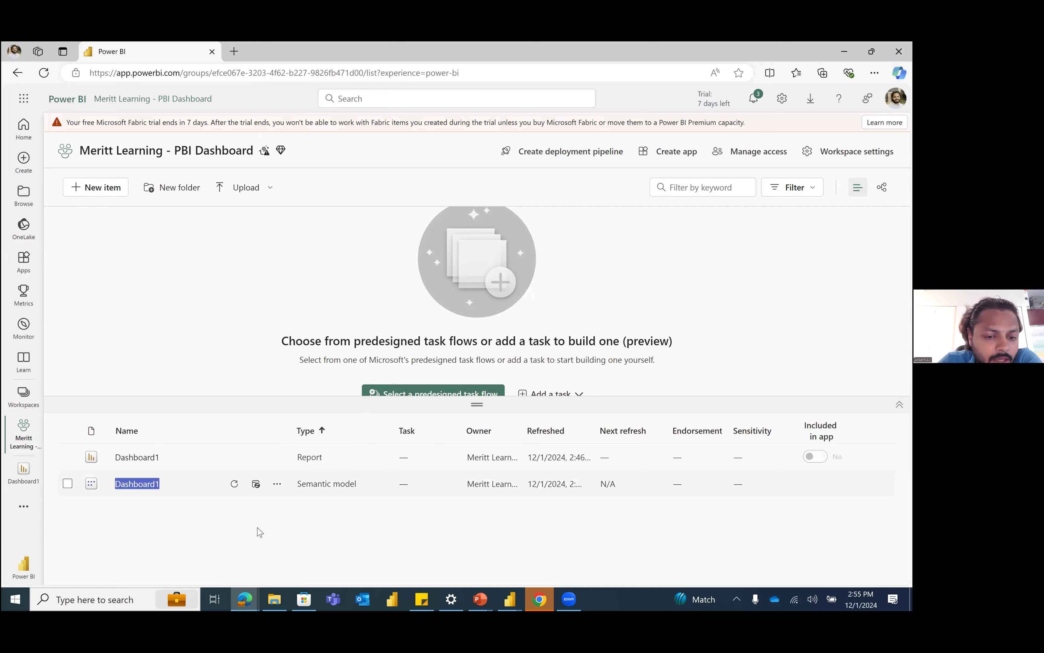
Step: Reopen the Dashboard1 semantic model's settings and expand the Refresh section
{"action": "left_click", "coordinate": [277, 483]}
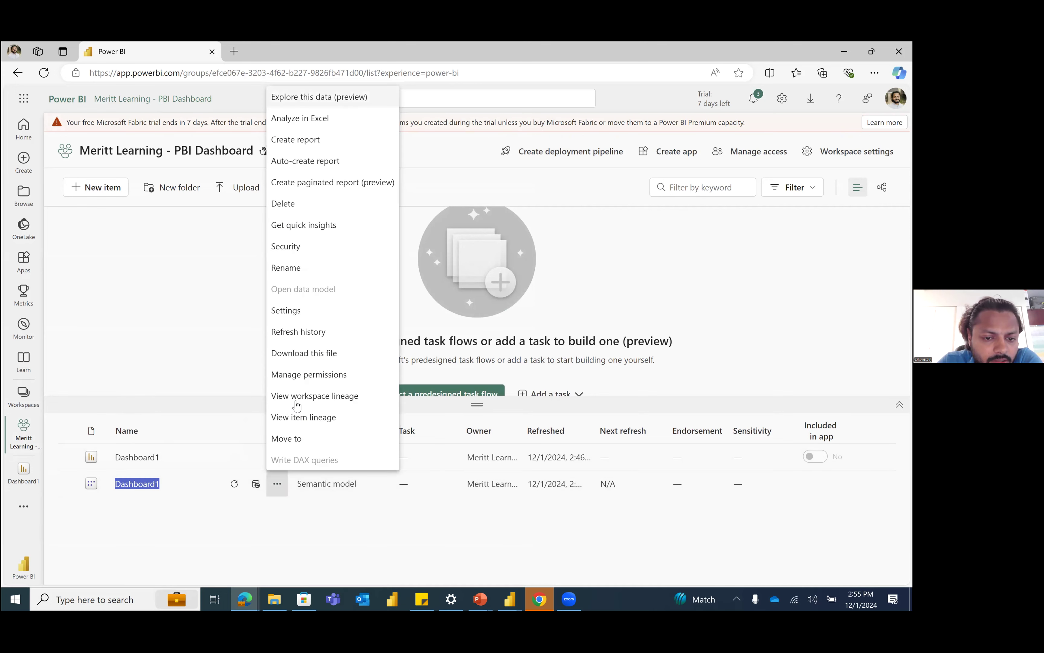
{"action": "left_click", "coordinate": [296, 310]}
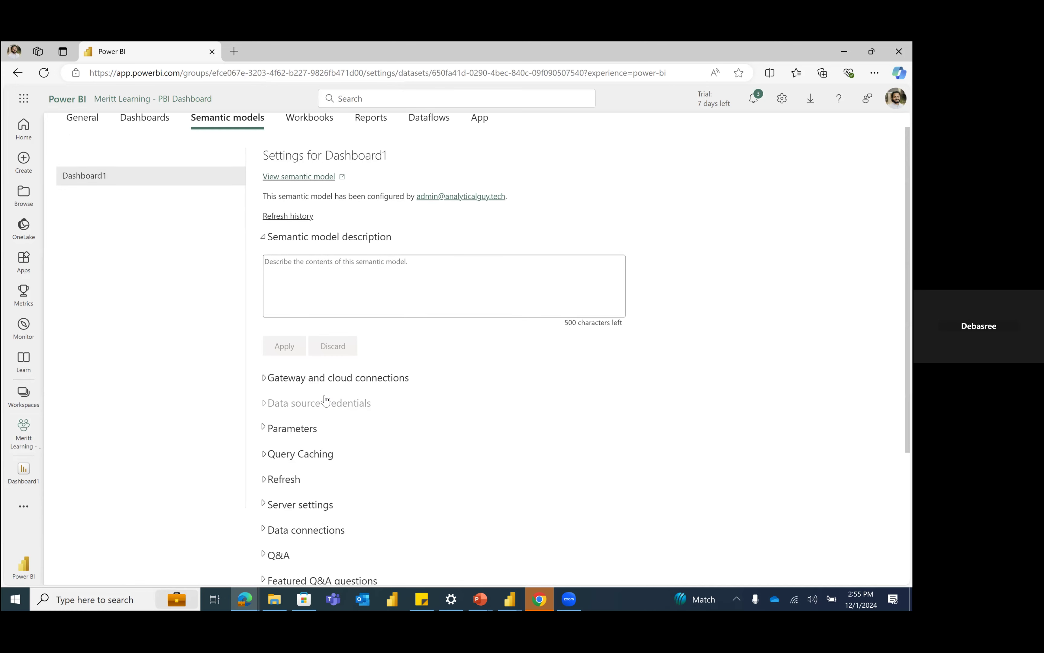
{"action": "scroll", "coordinate": [326, 400], "scroll_direction": "down", "scroll_amount": 4}
{"action": "left_click", "coordinate": [276, 288]}
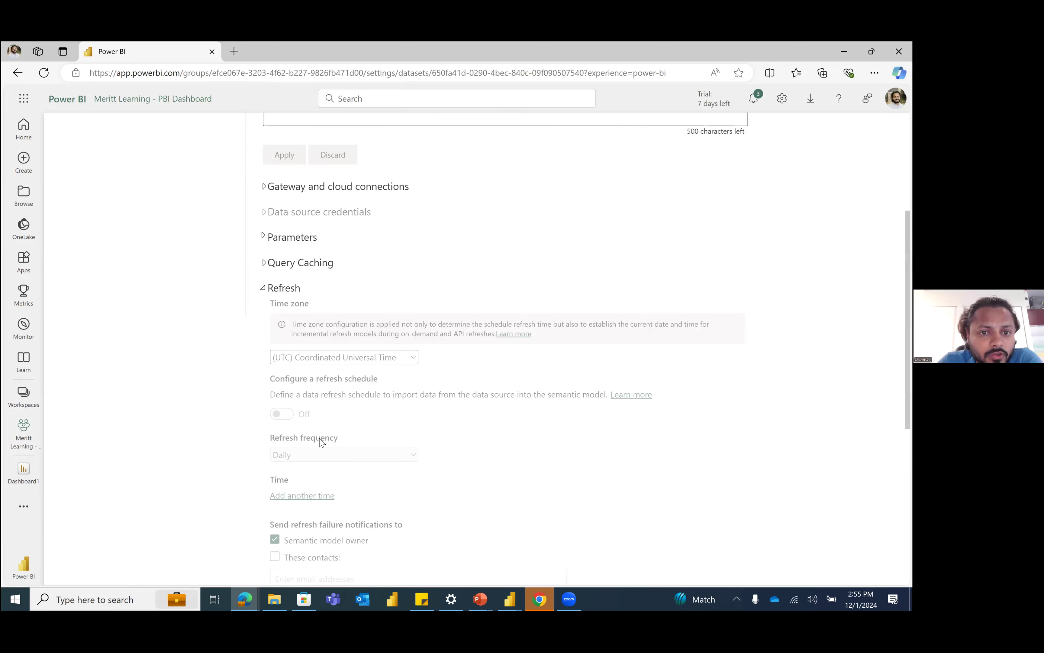
Step: Expand Gateway and cloud connections, examine the gateway and refresh schedule requirements, and check the workspace's Dashboards settings
{"action": "scroll", "coordinate": [321, 443], "scroll_direction": "up", "scroll_amount": 5}
{"action": "left_click", "coordinate": [321, 401]}
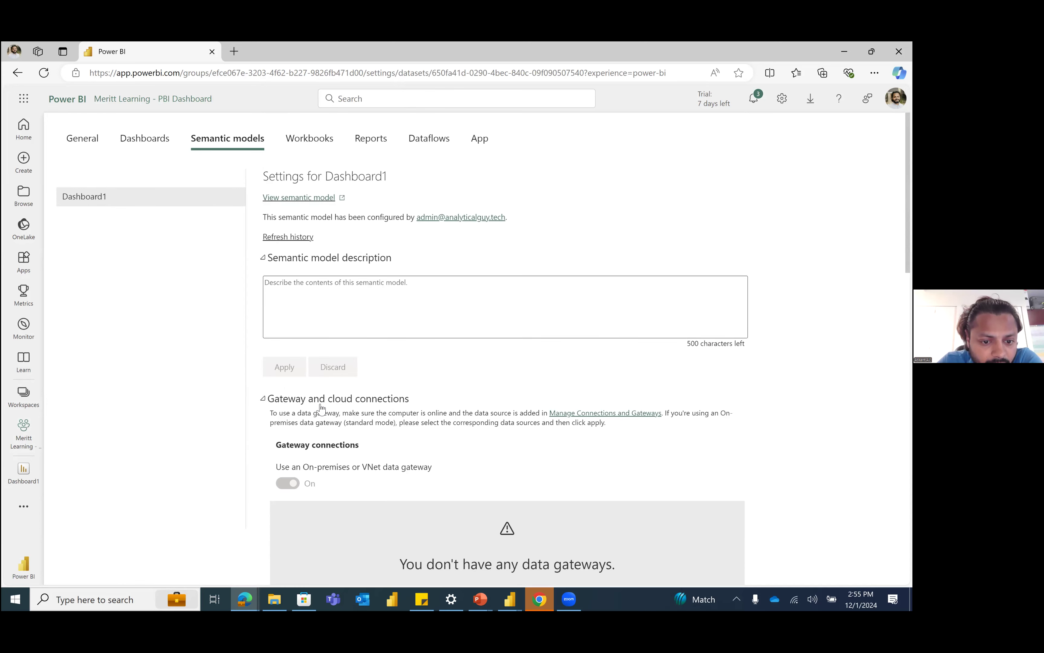
{"action": "scroll", "coordinate": [322, 409], "scroll_direction": "down", "scroll_amount": 1}
{"action": "scroll", "coordinate": [526, 378], "scroll_direction": "down", "scroll_amount": 3}
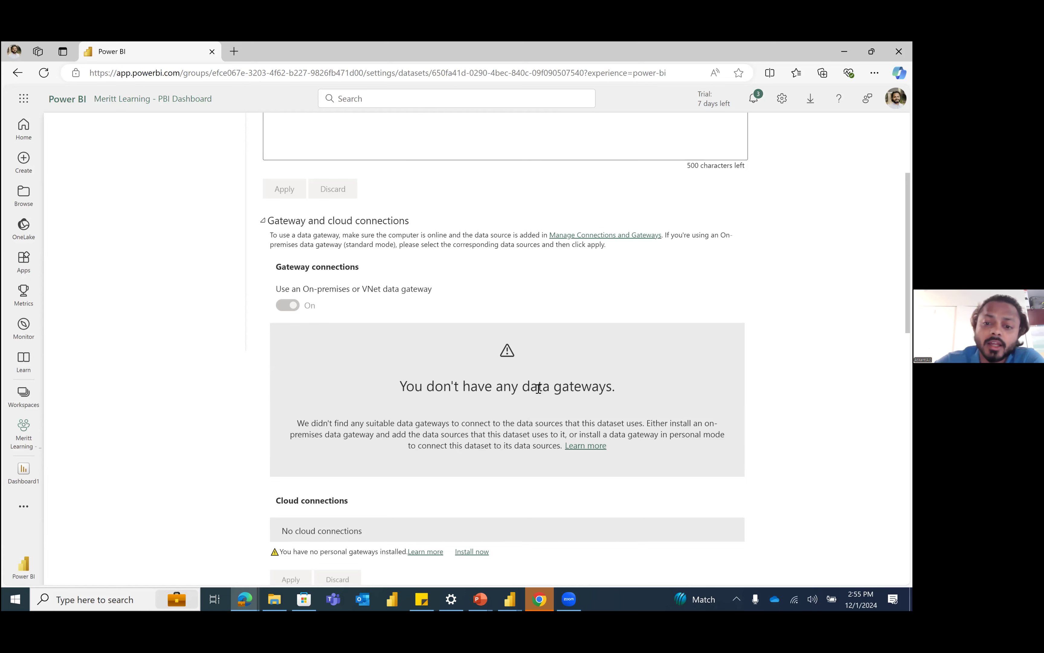
{"action": "scroll", "coordinate": [513, 398], "scroll_direction": "down", "scroll_amount": 1}
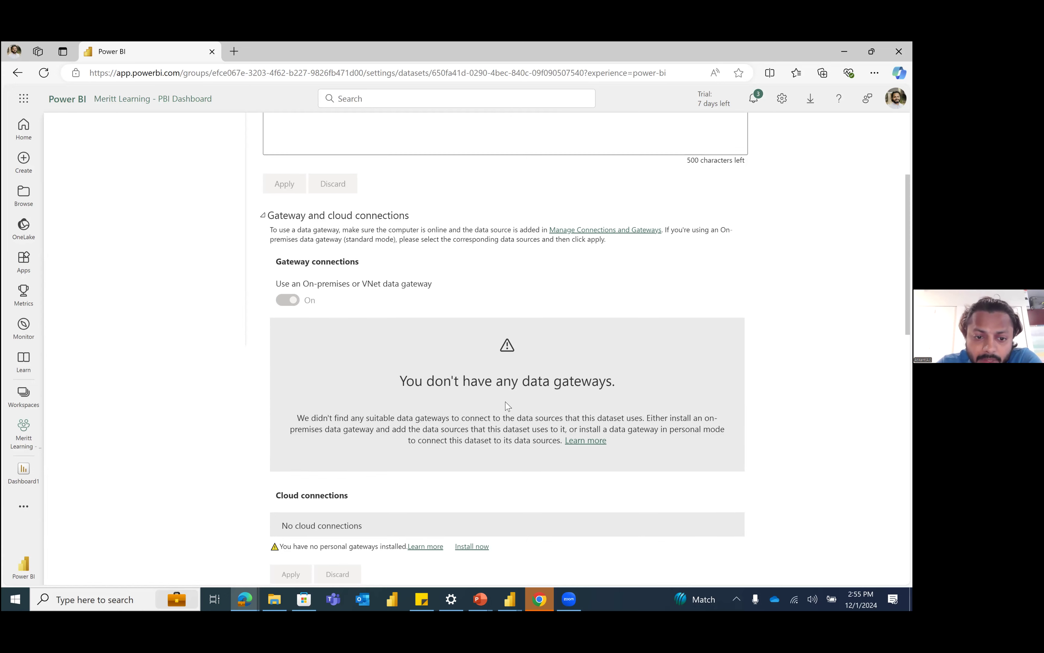
{"action": "scroll", "coordinate": [294, 396], "scroll_direction": "down", "scroll_amount": 8}
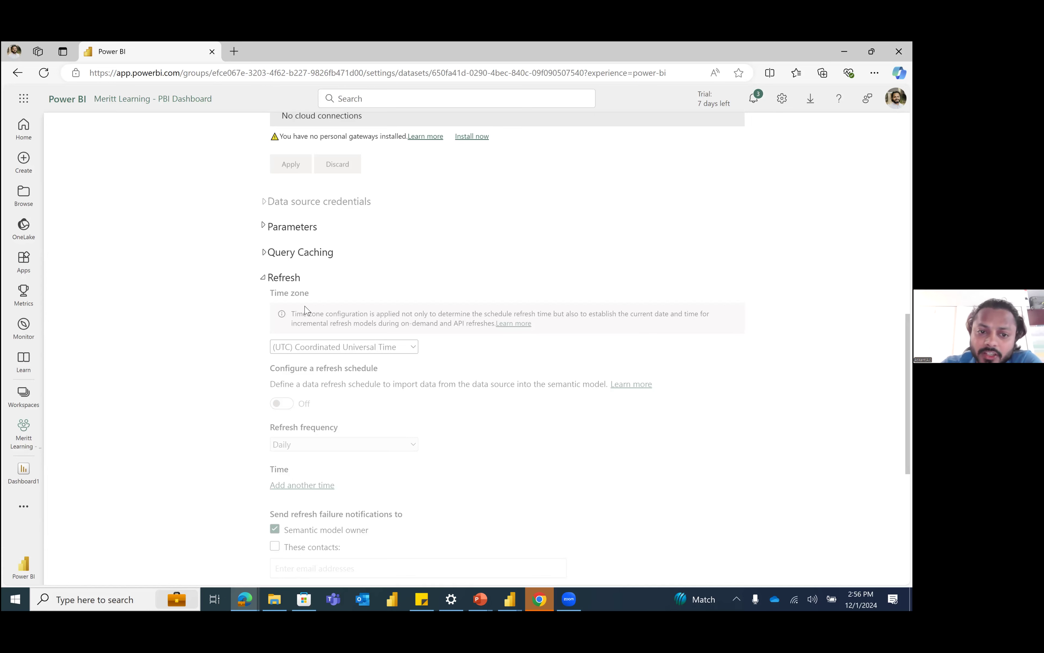
{"action": "scroll", "coordinate": [384, 333], "scroll_direction": "up", "scroll_amount": 4}
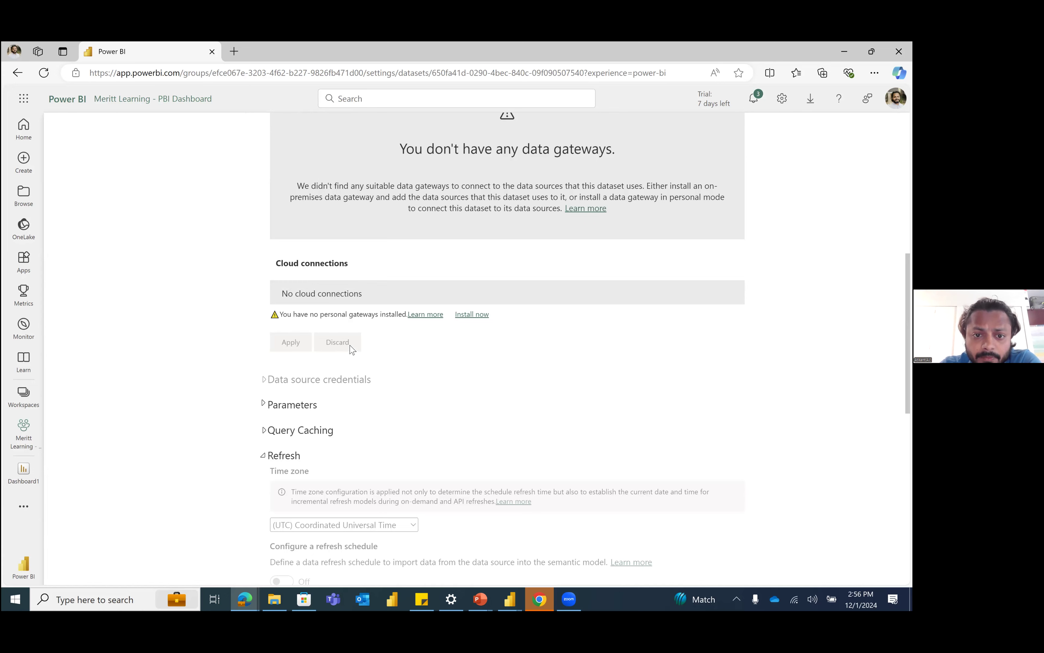
{"action": "scroll", "coordinate": [375, 351], "scroll_direction": "up", "scroll_amount": 5}
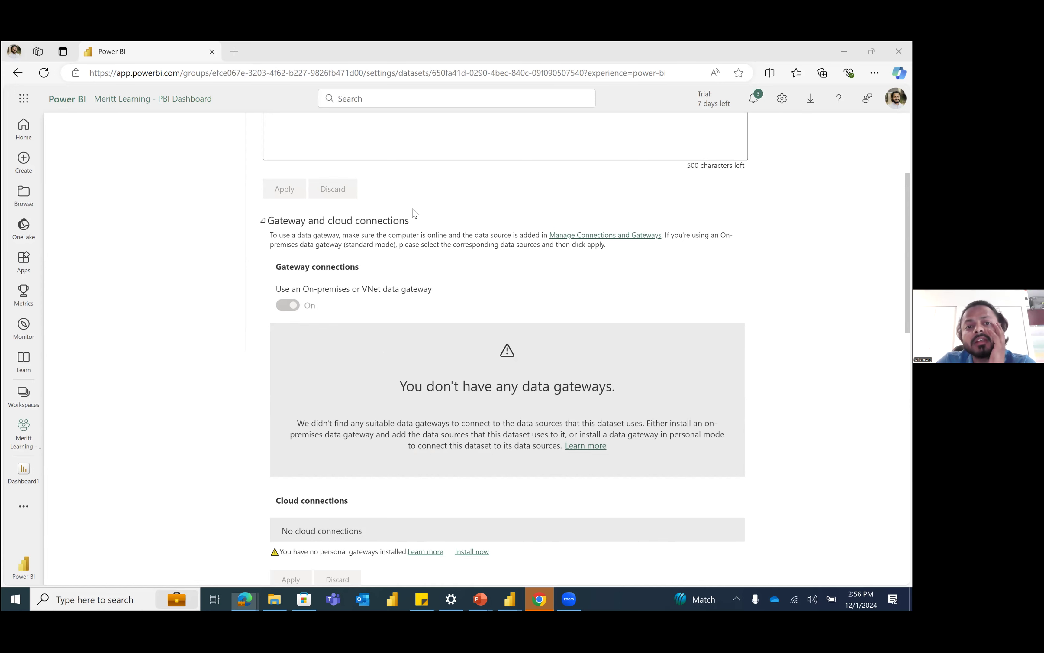
{"action": "scroll", "coordinate": [431, 267], "scroll_direction": "up", "scroll_amount": 4}
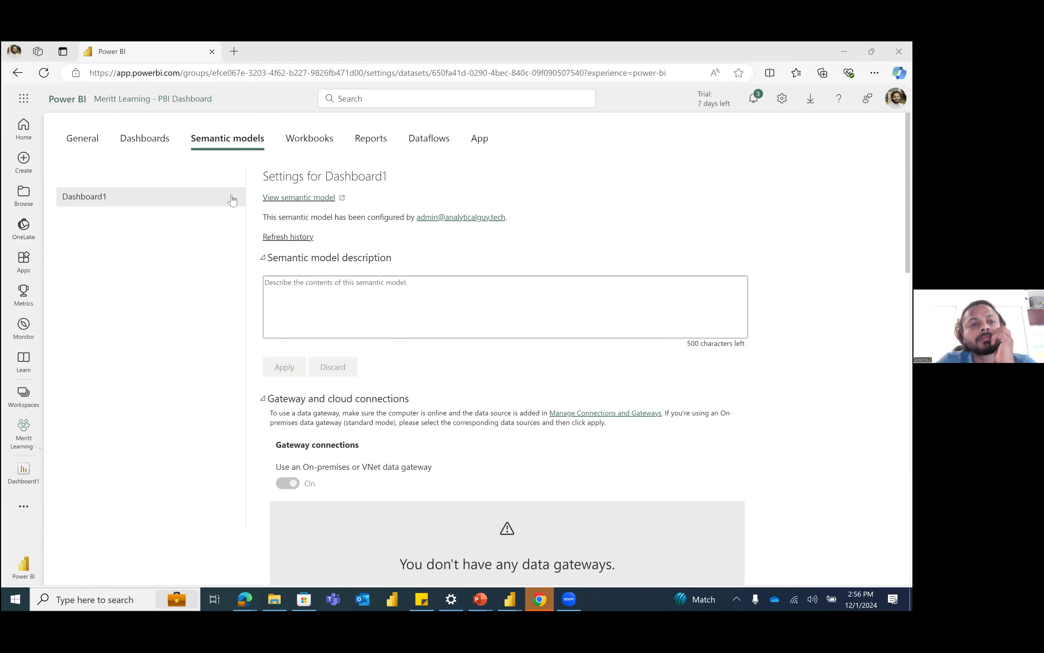
{"action": "left_click", "coordinate": [132, 139]}
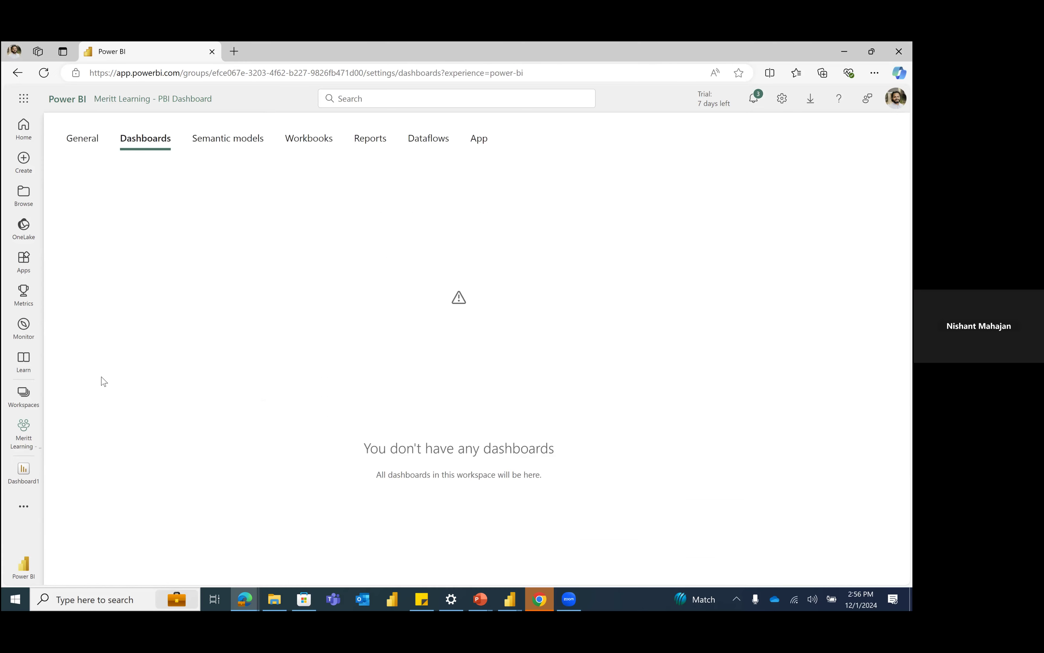
Step: Return to the Meritt Learning workspace, enlarge the task flow area and open the Dashboard1 report
{"action": "left_click", "coordinate": [16, 433]}
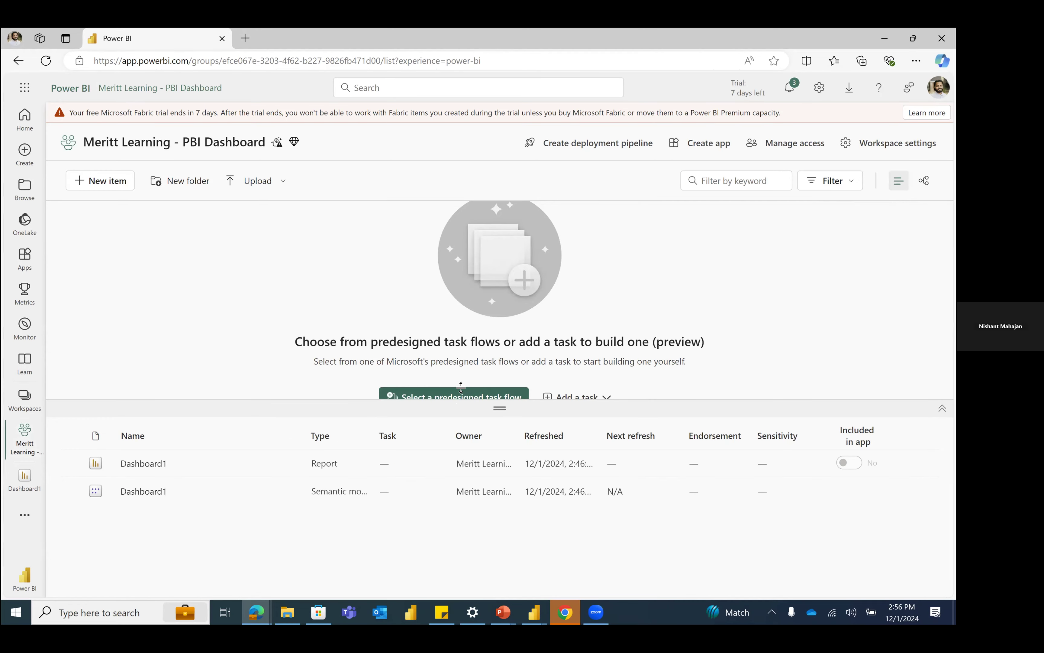
{"action": "left_click_drag", "start_coordinate": [494, 382], "coordinate": [513, 446]}
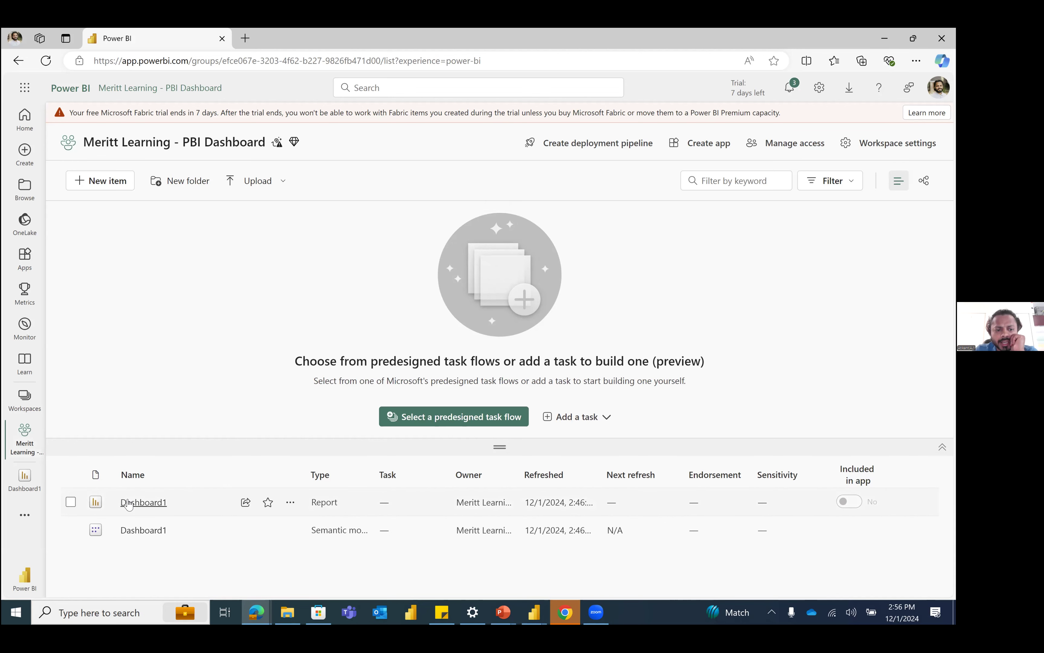
{"action": "left_click", "coordinate": [143, 501]}
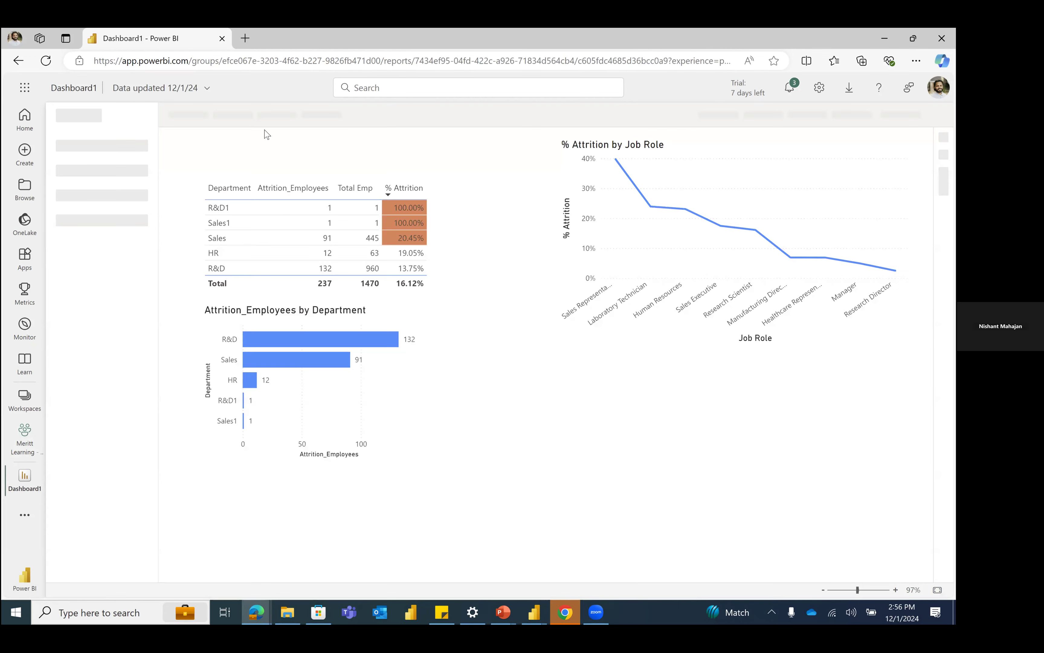
Step: Examine the Dashboard1 report's export formats and link-sharing options without exporting or sending anything
{"action": "left_click", "coordinate": [248, 118]}
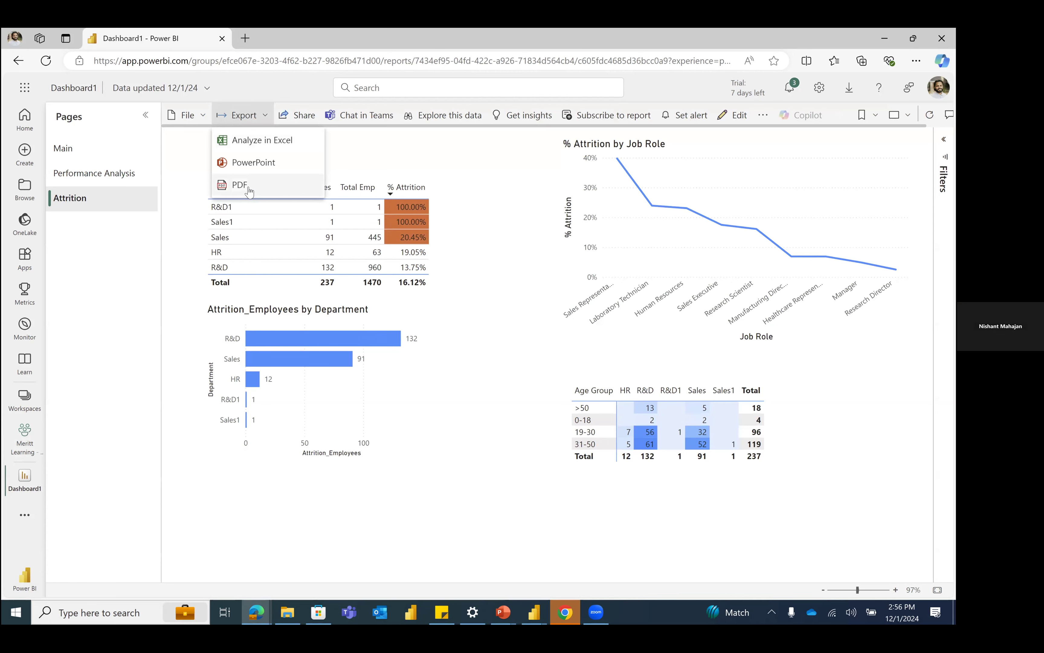
{"action": "left_click", "coordinate": [451, 164]}
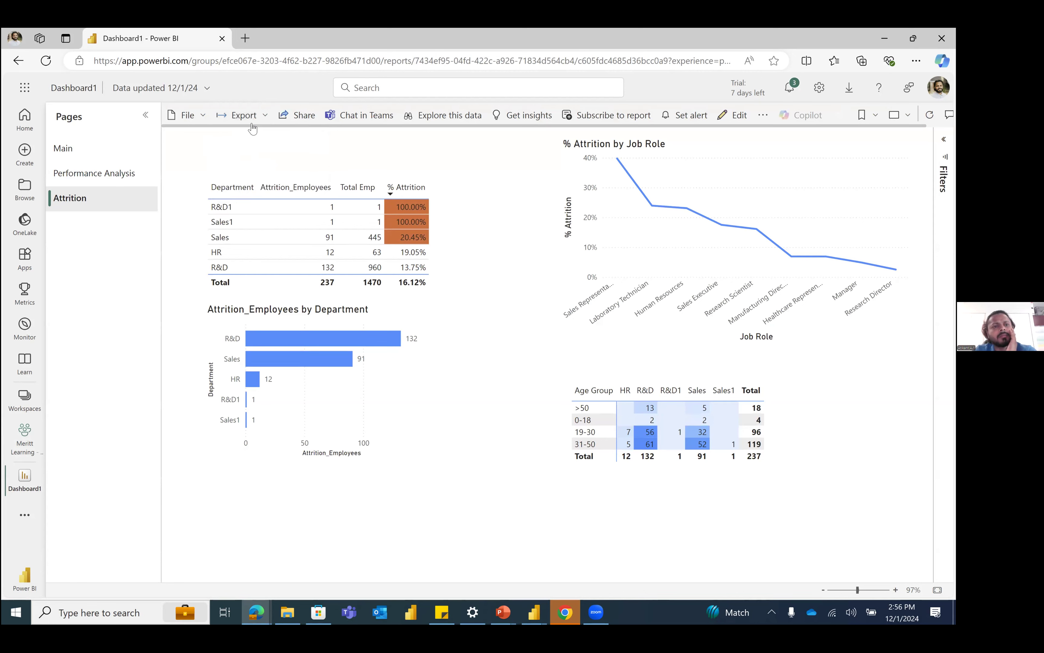
{"action": "left_click", "coordinate": [253, 127]}
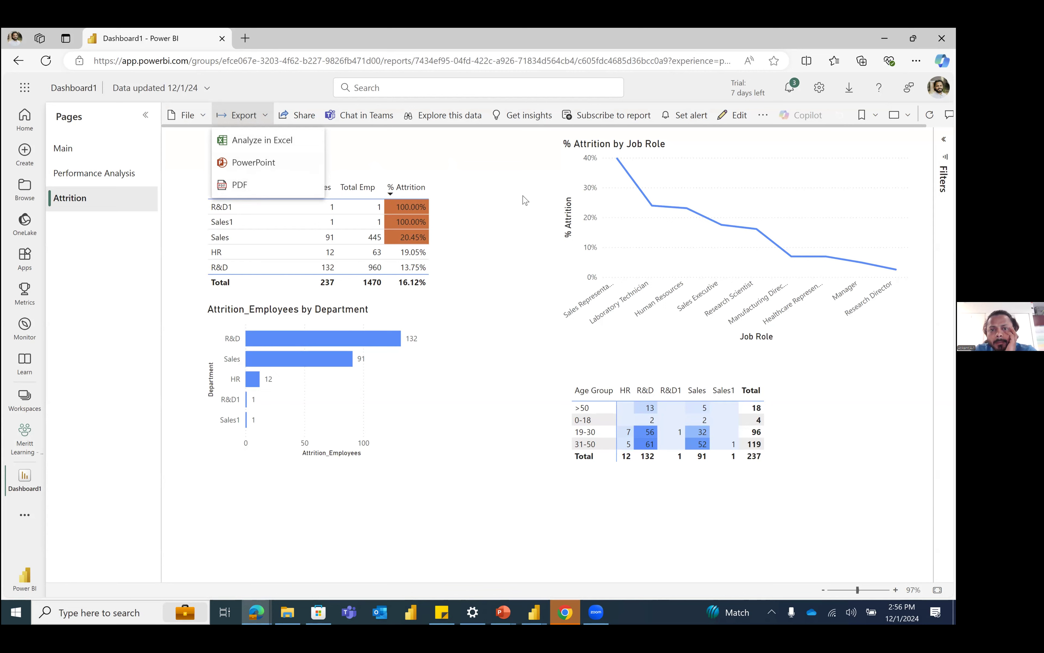
{"action": "left_click", "coordinate": [556, 156]}
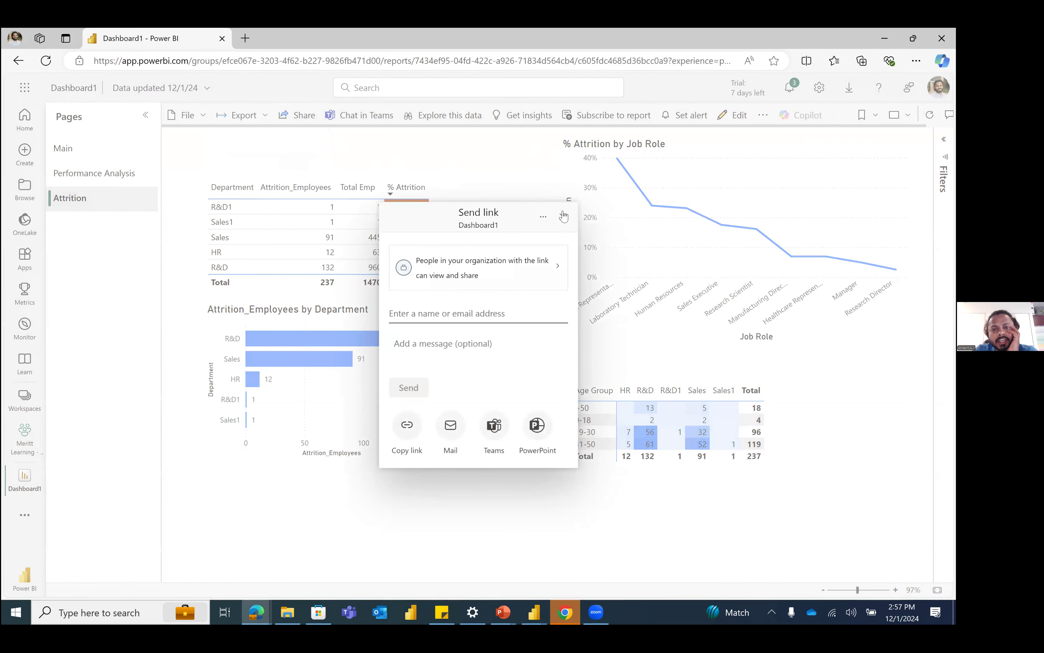
{"action": "left_click", "coordinate": [563, 216]}
Step: Browse the report's Main and Attrition pages and open the Performance Analysis page for editing
{"action": "left_click", "coordinate": [73, 149]}
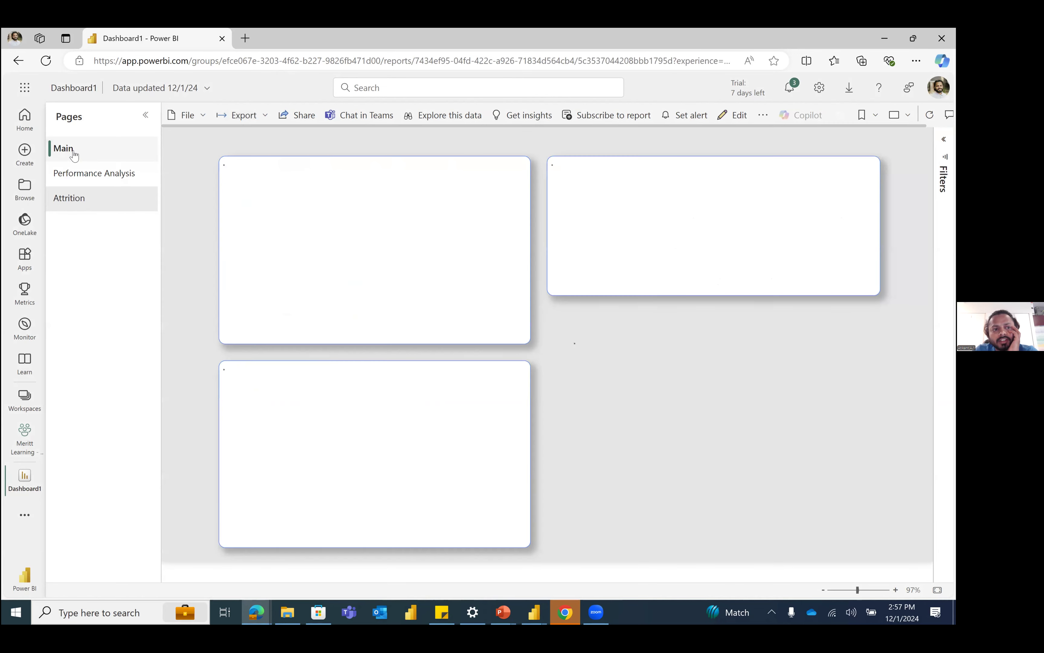
{"action": "left_click", "coordinate": [101, 175]}
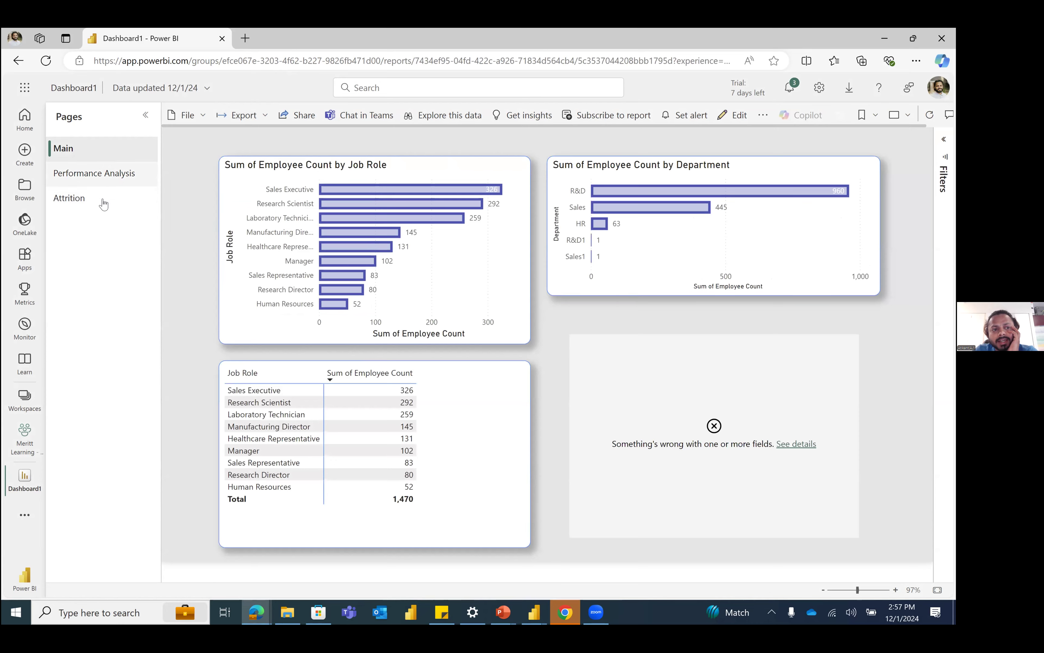
{"action": "left_click", "coordinate": [104, 199]}
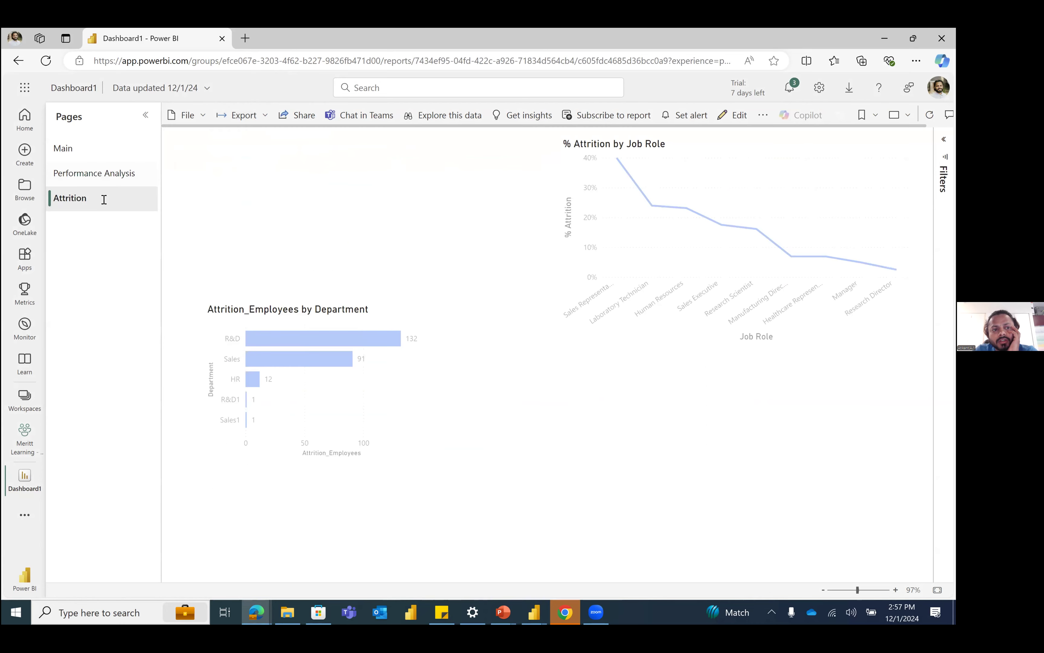
{"action": "left_click", "coordinate": [65, 172]}
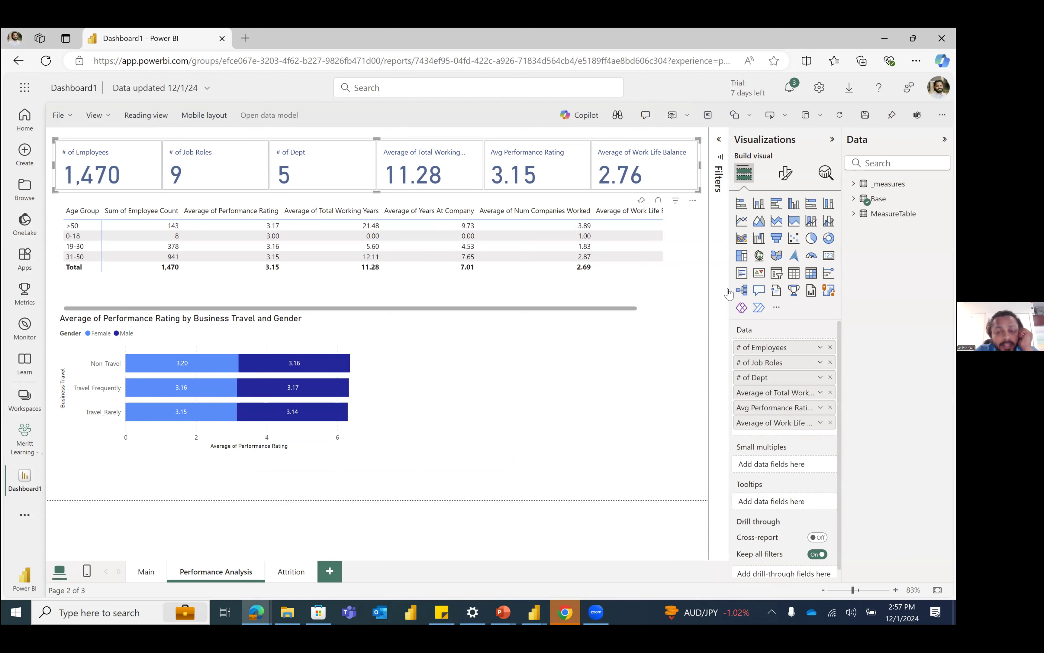
Step: Add a donut chart to the Performance Analysis page with Business Travel as legend and Count of Attrition as values
{"action": "left_click", "coordinate": [486, 358]}
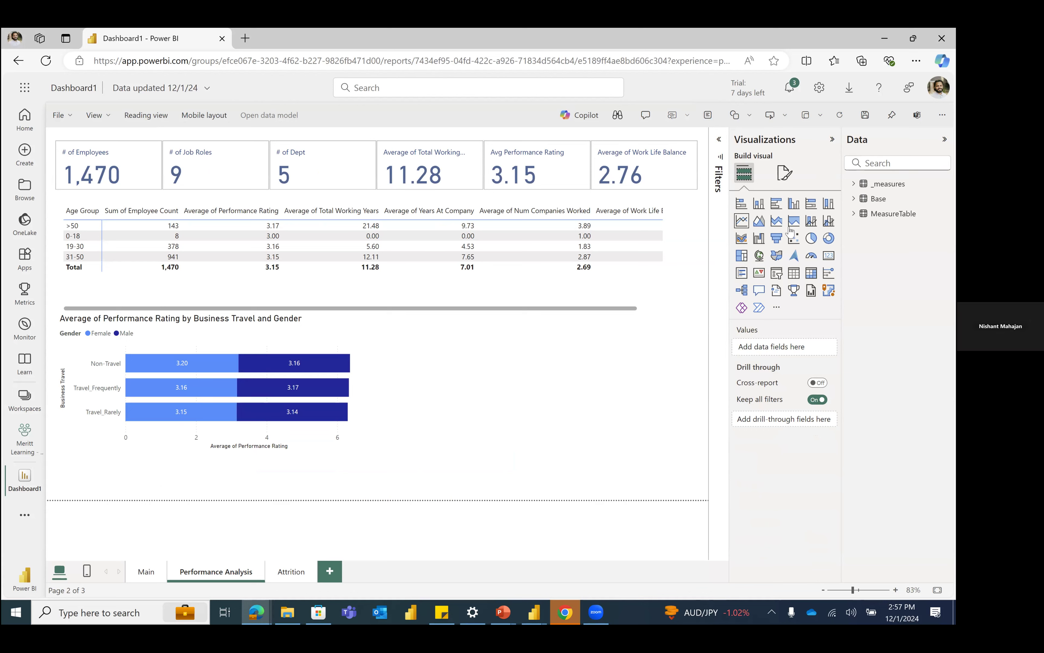
{"action": "left_click", "coordinate": [828, 238]}
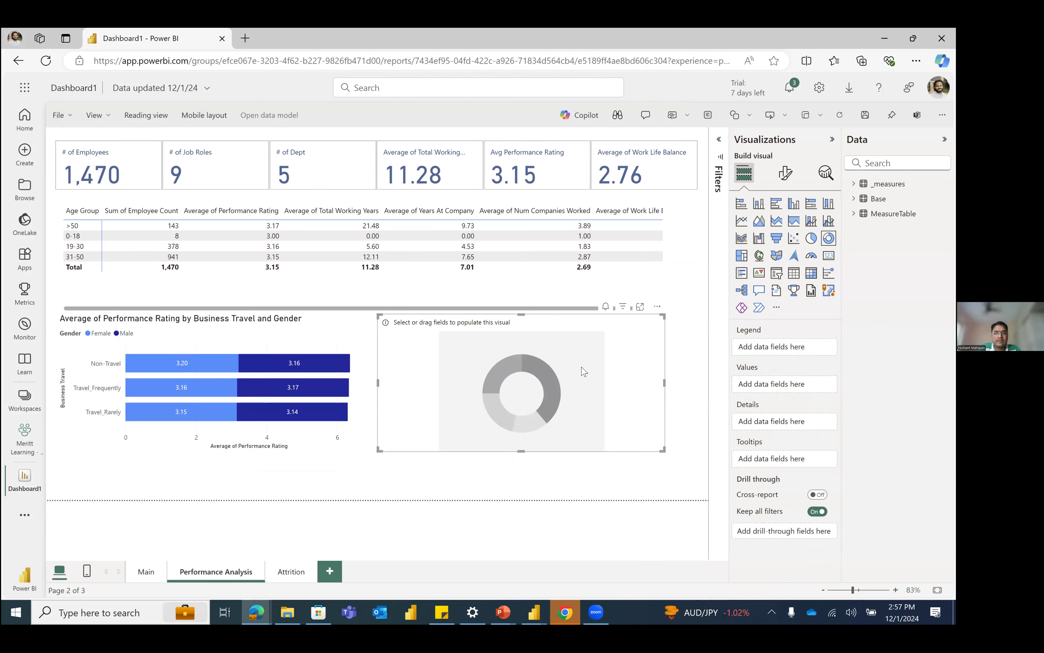
{"action": "left_click", "coordinate": [853, 199]}
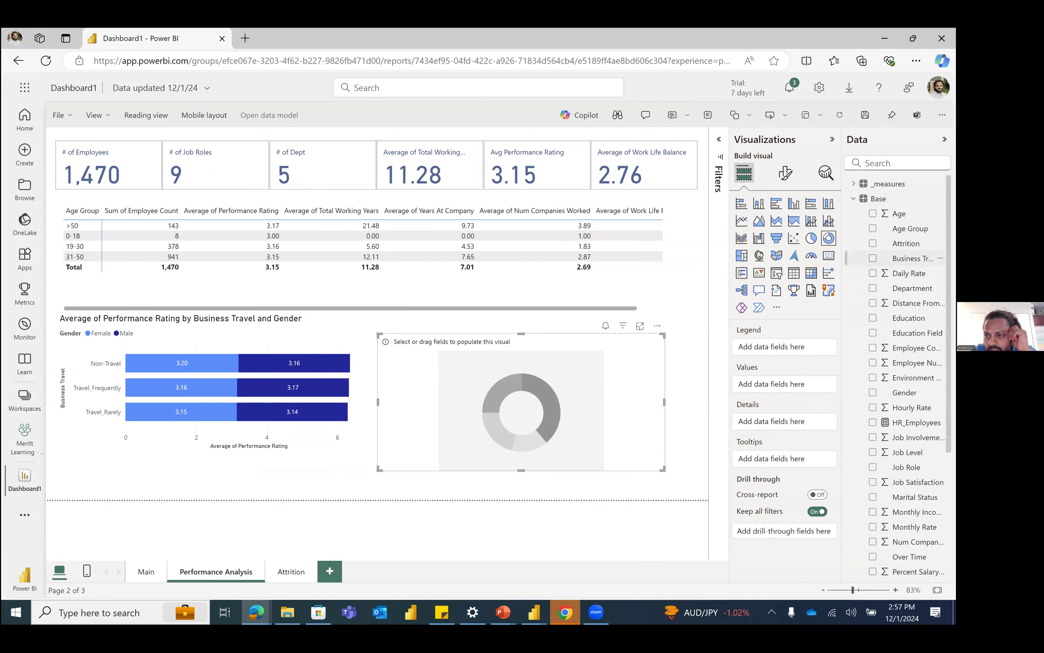
{"action": "left_click", "coordinate": [873, 257]}
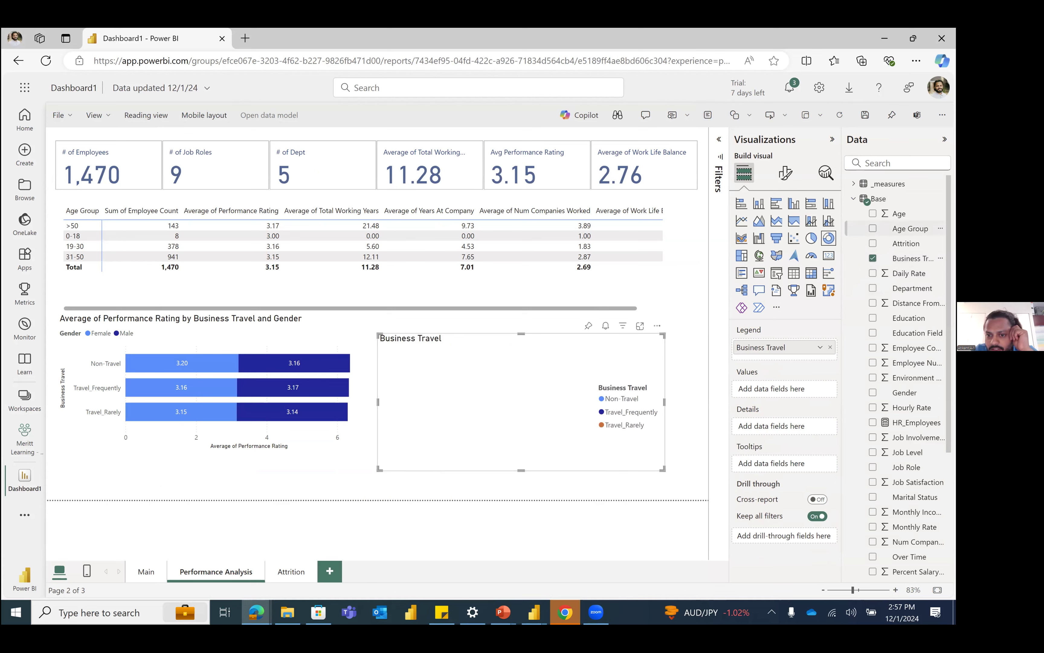
{"action": "left_click", "coordinate": [872, 228]}
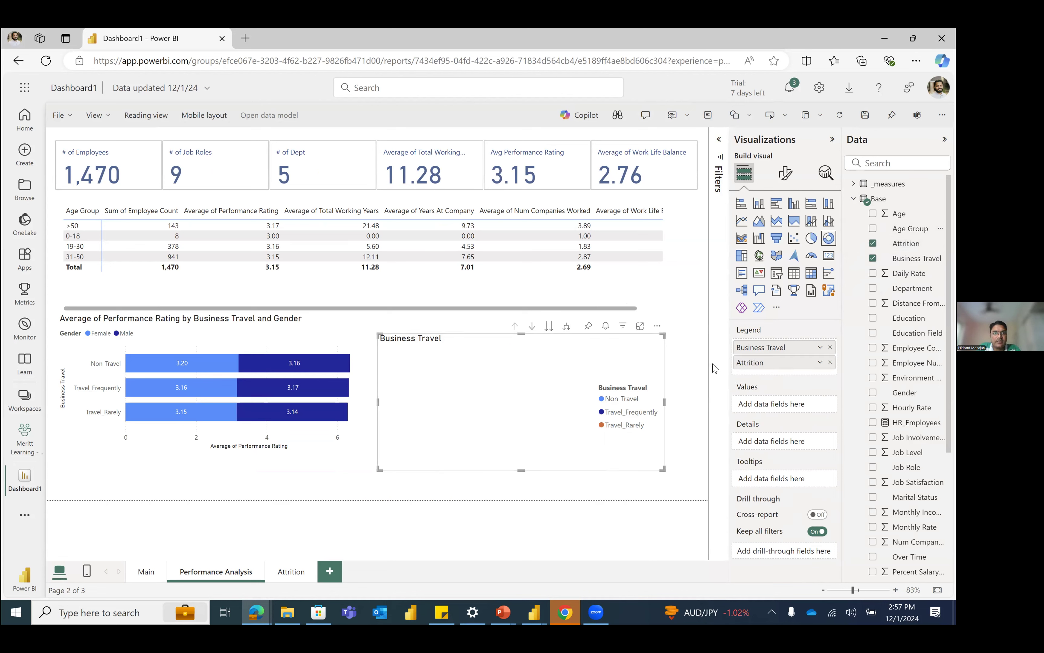
{"action": "left_click_drag", "start_coordinate": [764, 362], "coordinate": [778, 405]}
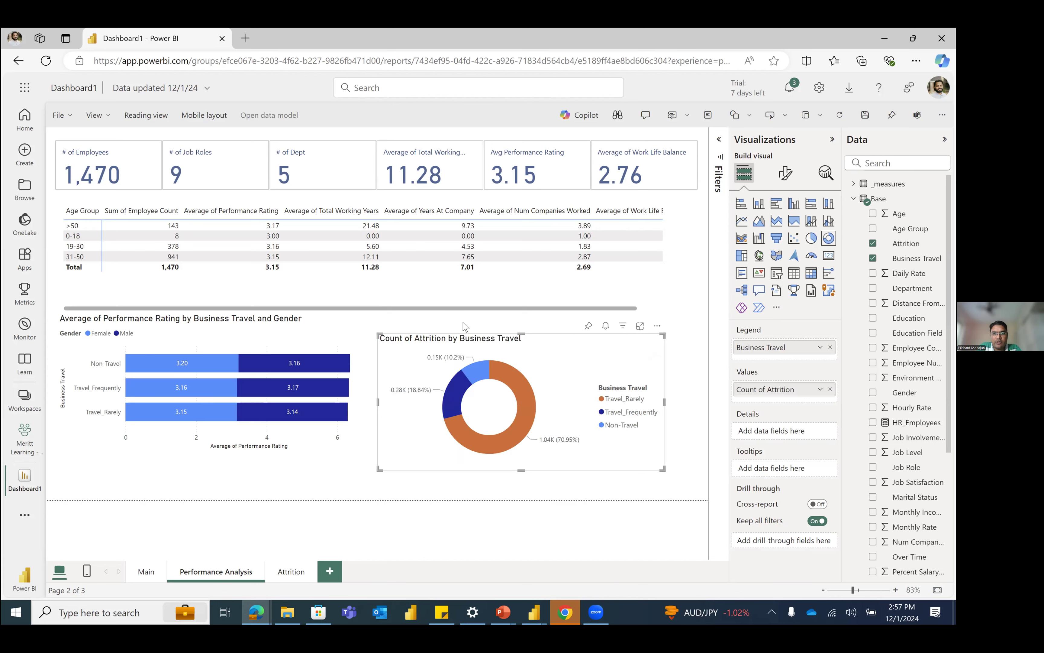
Step: Deselect the donut chart and collapse the Visualizations and Data panes to enlarge the report canvas
{"action": "left_click", "coordinate": [462, 332]}
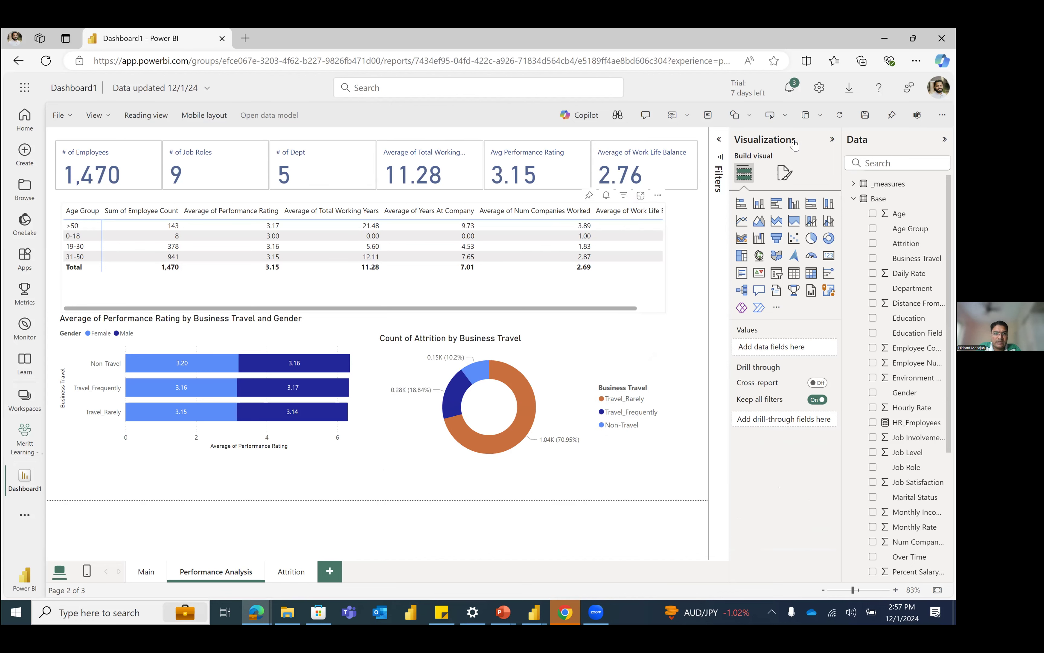
{"action": "left_click", "coordinate": [830, 141]}
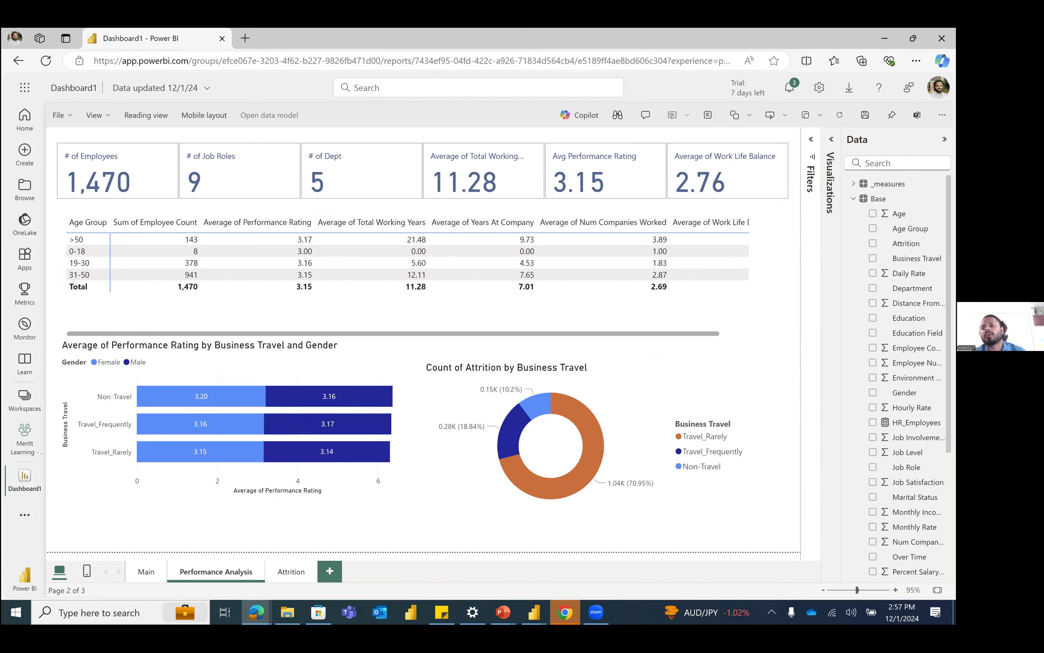
{"action": "left_click", "coordinate": [834, 138]}
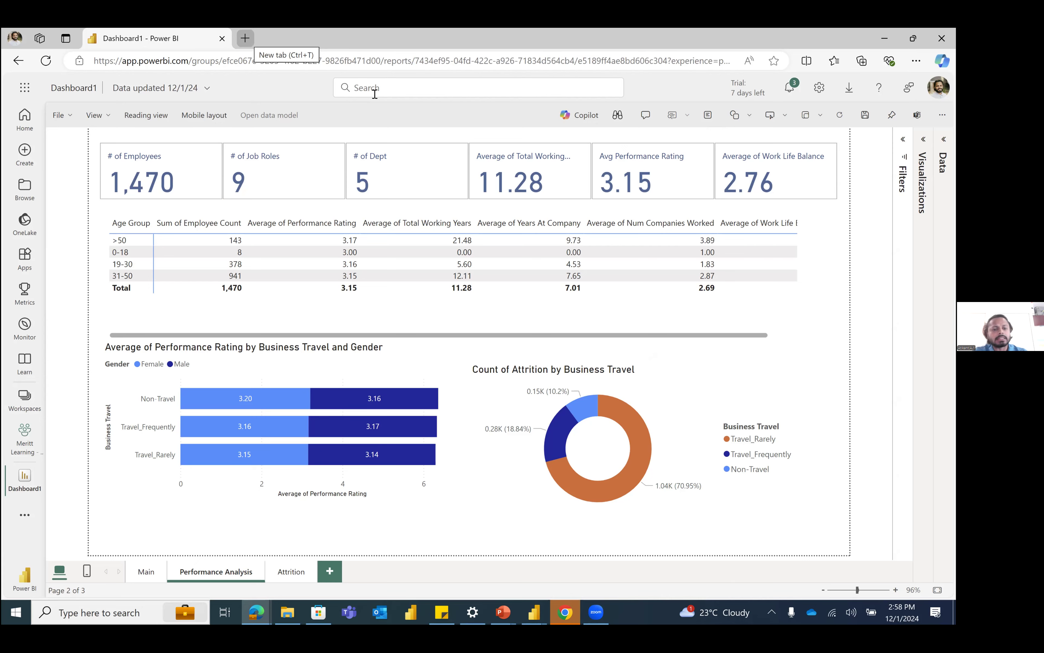
Step: Search the web for "power bi license" in a new browser tab and open Microsoft's Power BI pricing plan page
{"action": "key", "text": "ctrl+t"}
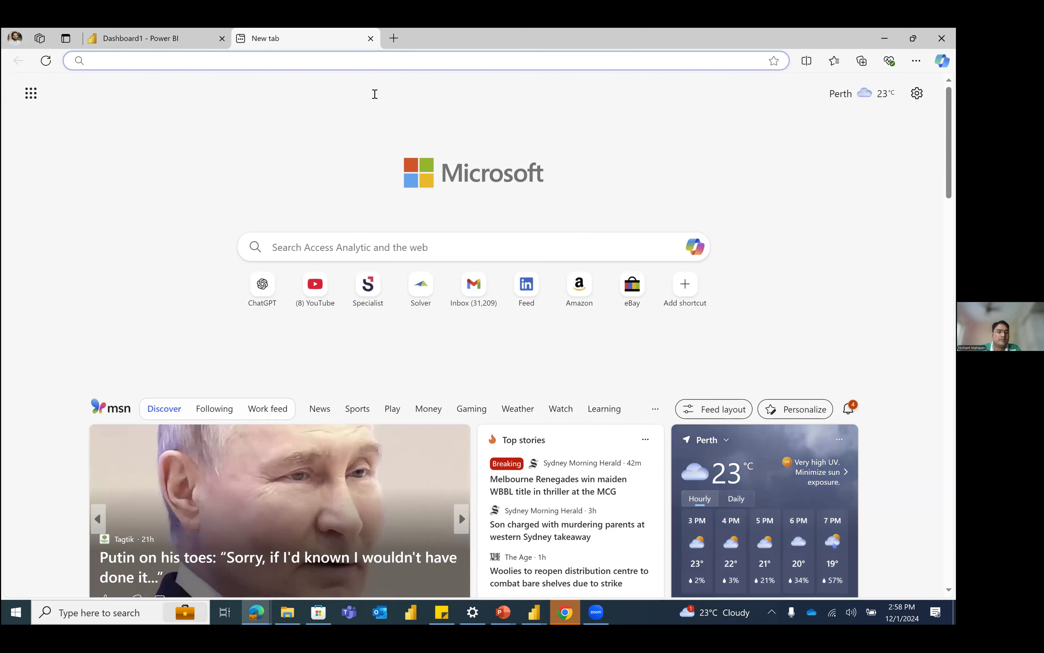
{"action": "type", "text": "power bi liec"}
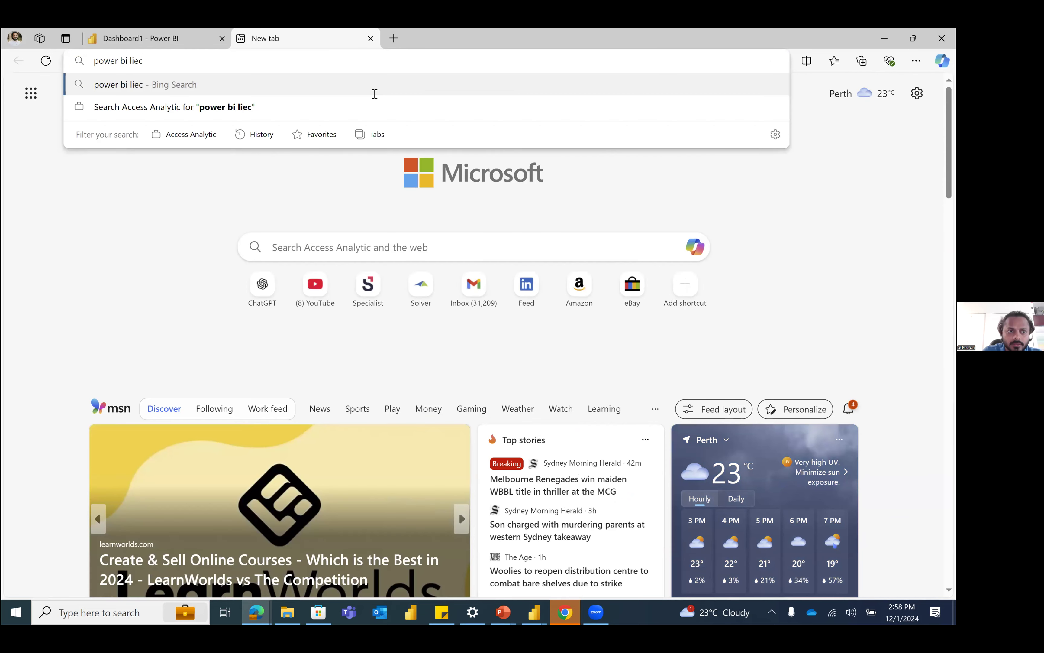
{"action": "key", "text": "BackSpace"}
{"action": "key", "text": "BackSpace"}
{"action": "type", "text": "cense"}
{"action": "key", "text": "Return"}
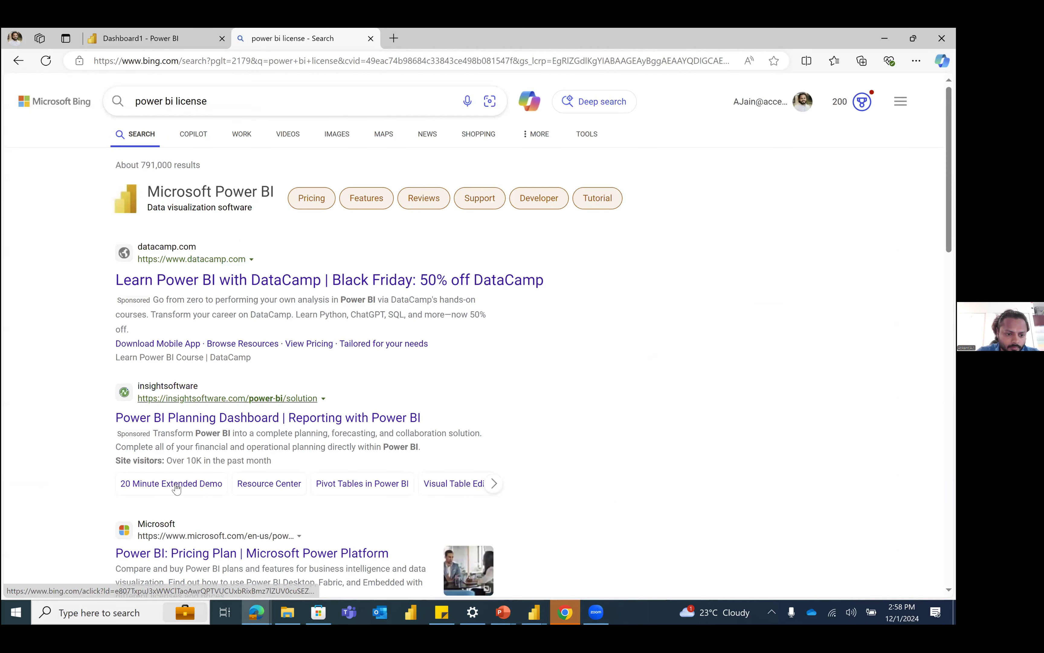
{"action": "left_click", "coordinate": [255, 552]}
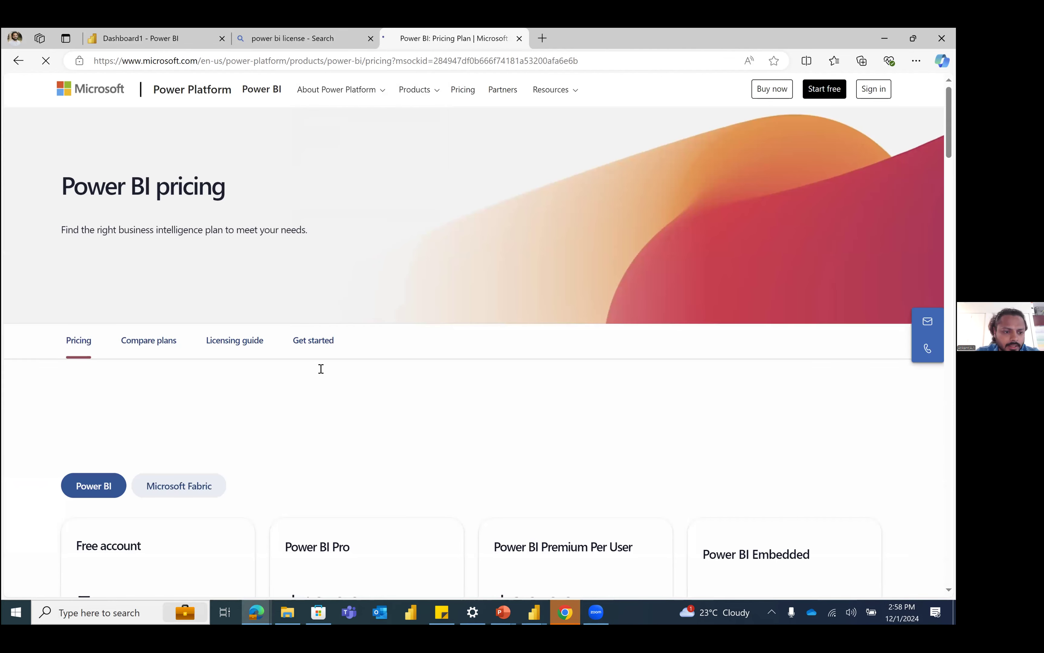
Step: Compare the prices and features of the Free, Pro, Premium Per User and Embedded plans on the Power BI pricing page
{"action": "scroll", "coordinate": [321, 369], "scroll_direction": "down", "scroll_amount": 5}
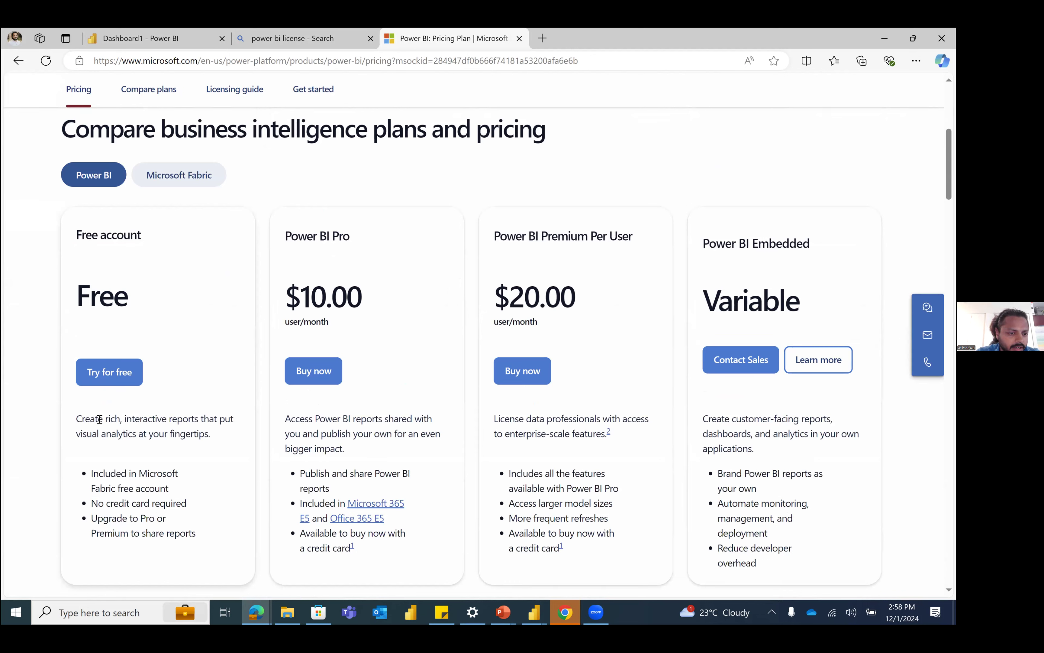
{"action": "left_click_drag", "start_coordinate": [85, 419], "coordinate": [215, 437]}
{"action": "double_click", "coordinate": [184, 440]}
{"action": "left_click", "coordinate": [171, 469]}
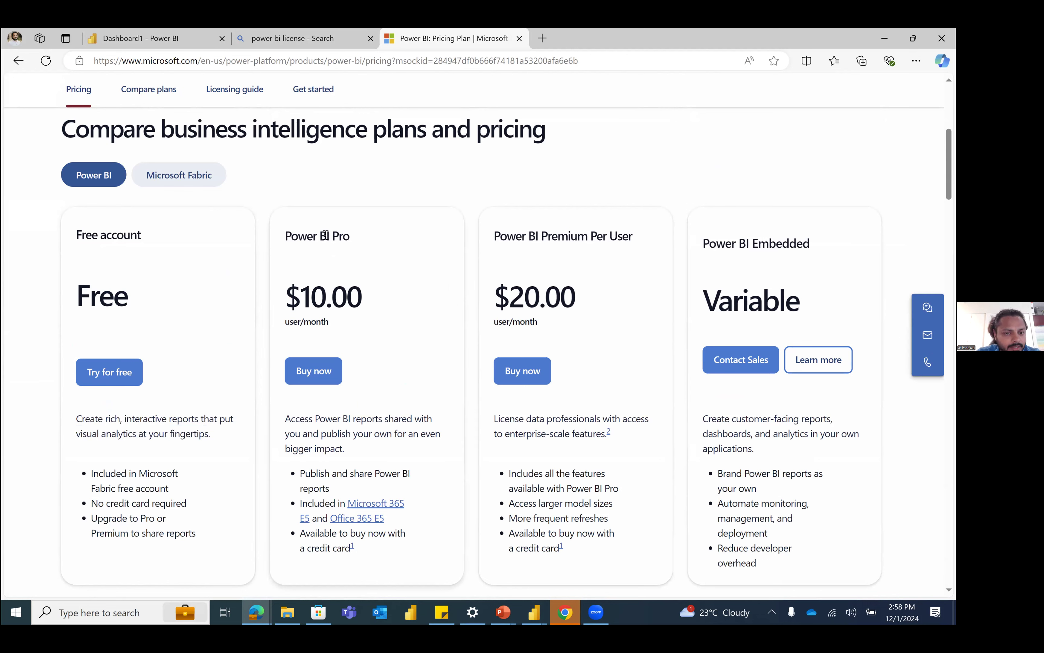
{"action": "triple_click", "coordinate": [310, 236]}
{"action": "left_click", "coordinate": [316, 308]}
{"action": "double_click", "coordinate": [316, 308]}
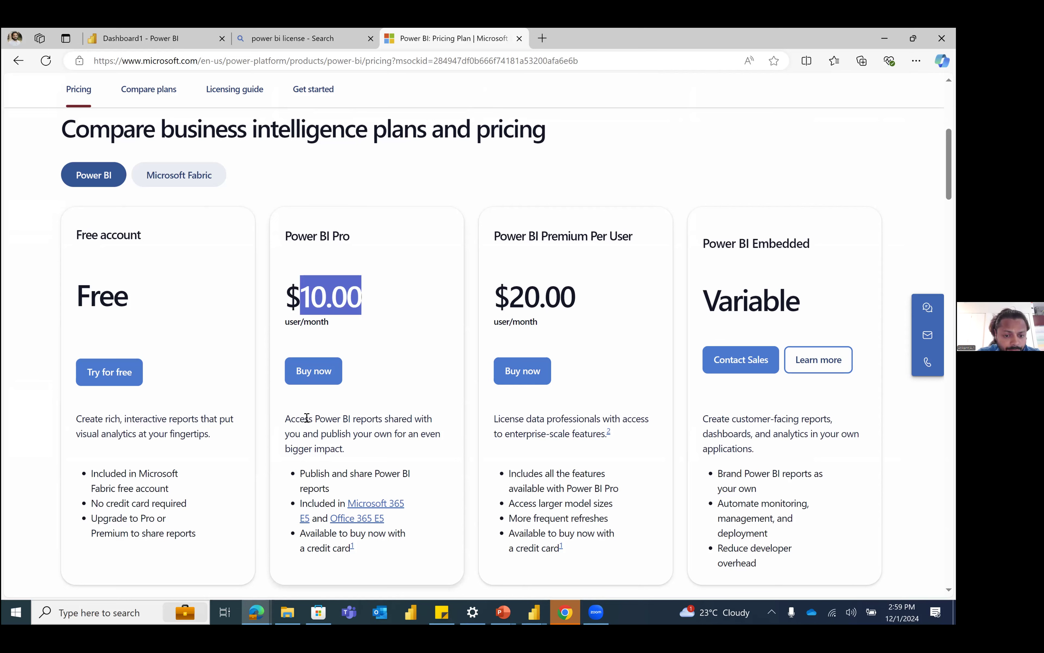
{"action": "double_click", "coordinate": [540, 297]}
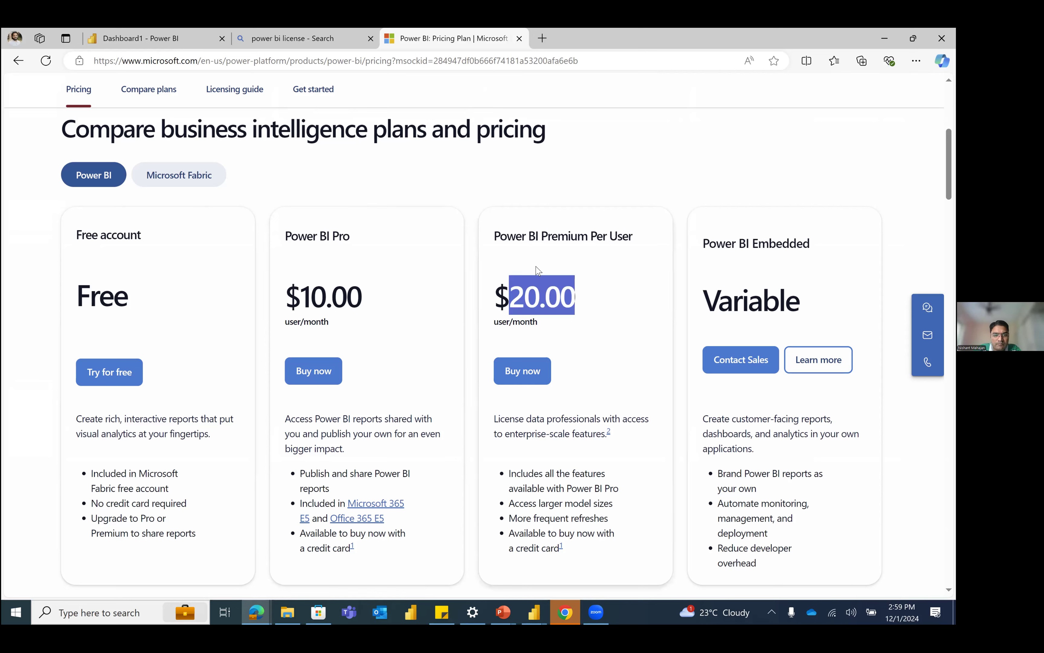
{"action": "double_click", "coordinate": [762, 315]}
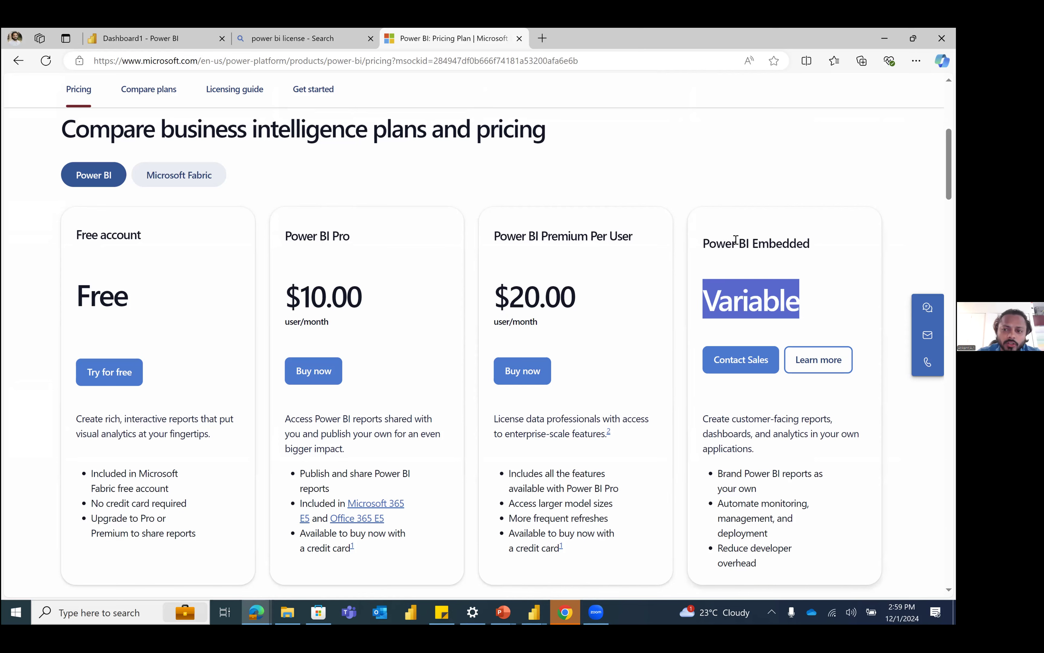
{"action": "left_click", "coordinate": [732, 241], "text": "shift"}
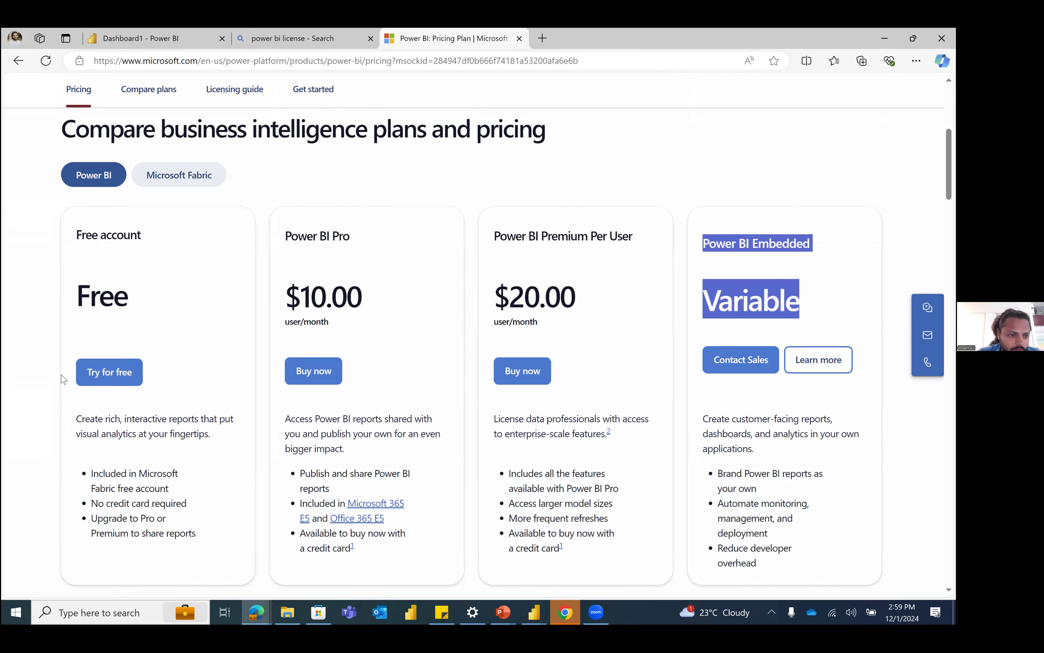
Step: Check the list of workspaces in the Dashboard1 browser tab and return to the Premium Per User plan on the pricing page
{"action": "key", "text": "ctrl+Tab"}
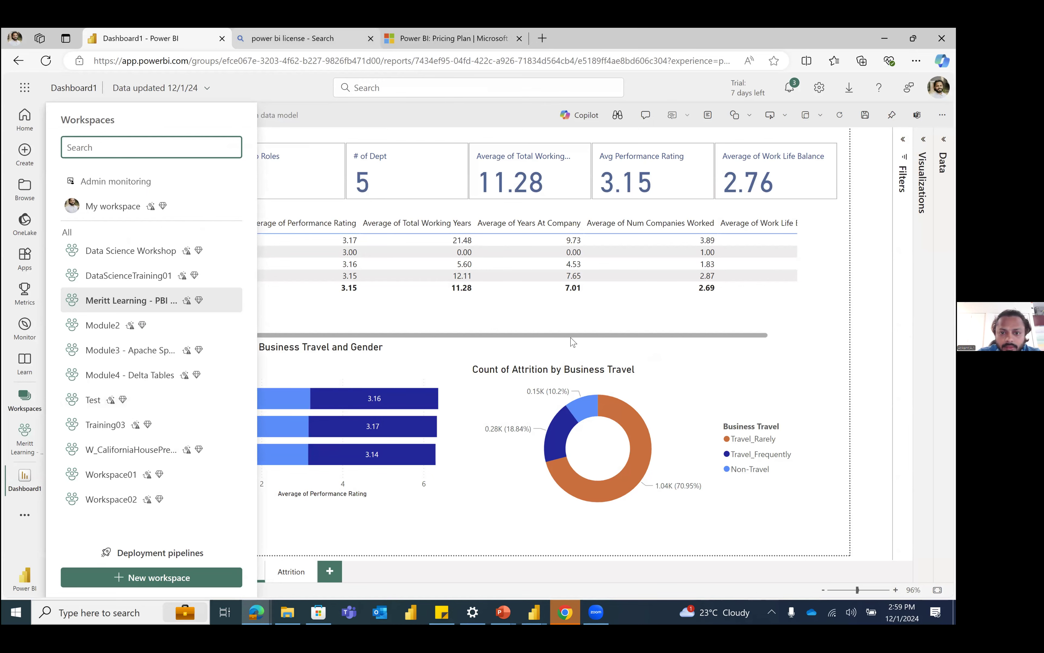
{"action": "double_click", "coordinate": [549, 235]}
{"action": "left_click_drag", "start_coordinate": [639, 236], "coordinate": [494, 240]}
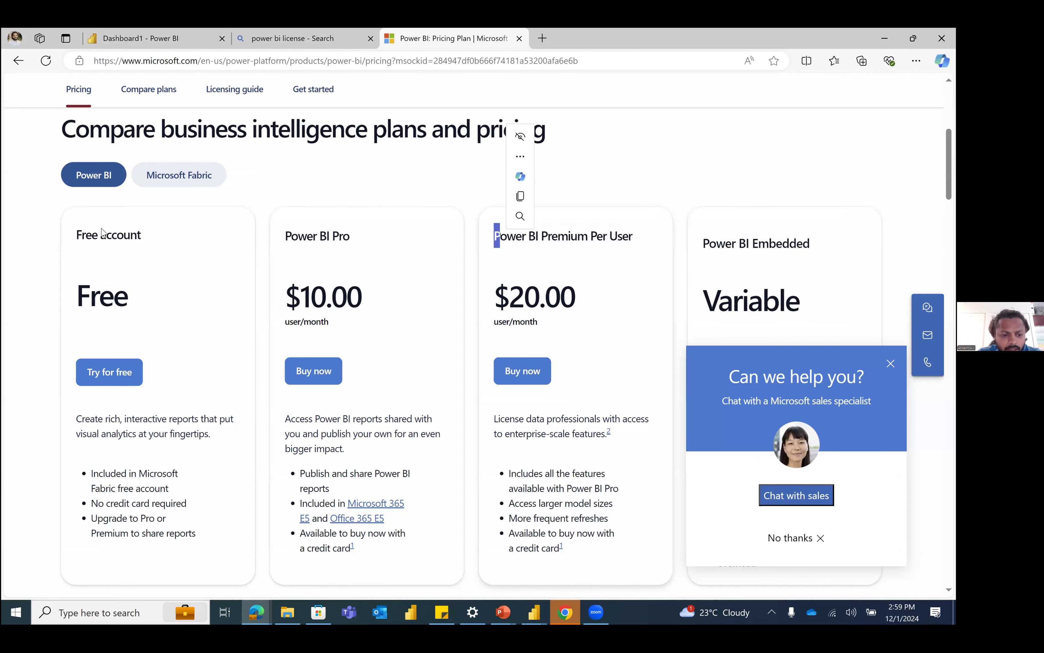
Step: Examine the Free account plan's price, description, credit card requirement and conditions for sharing reports
{"action": "scroll", "coordinate": [106, 289], "scroll_direction": "down", "scroll_amount": 1}
{"action": "scroll", "coordinate": [83, 207], "scroll_direction": "down", "scroll_amount": 2}
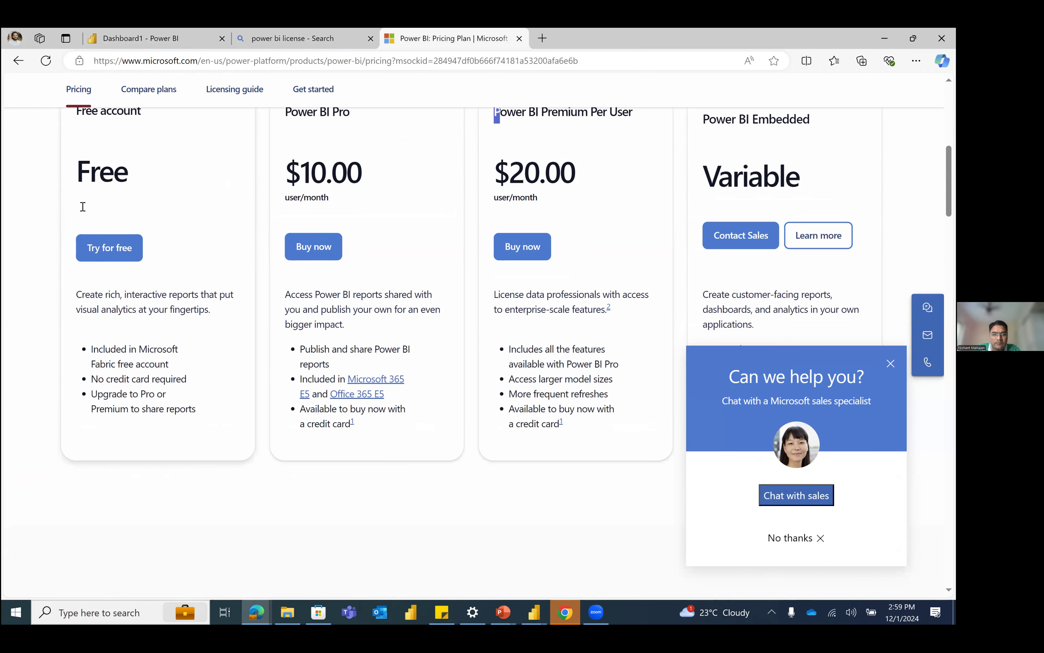
{"action": "double_click", "coordinate": [84, 180]}
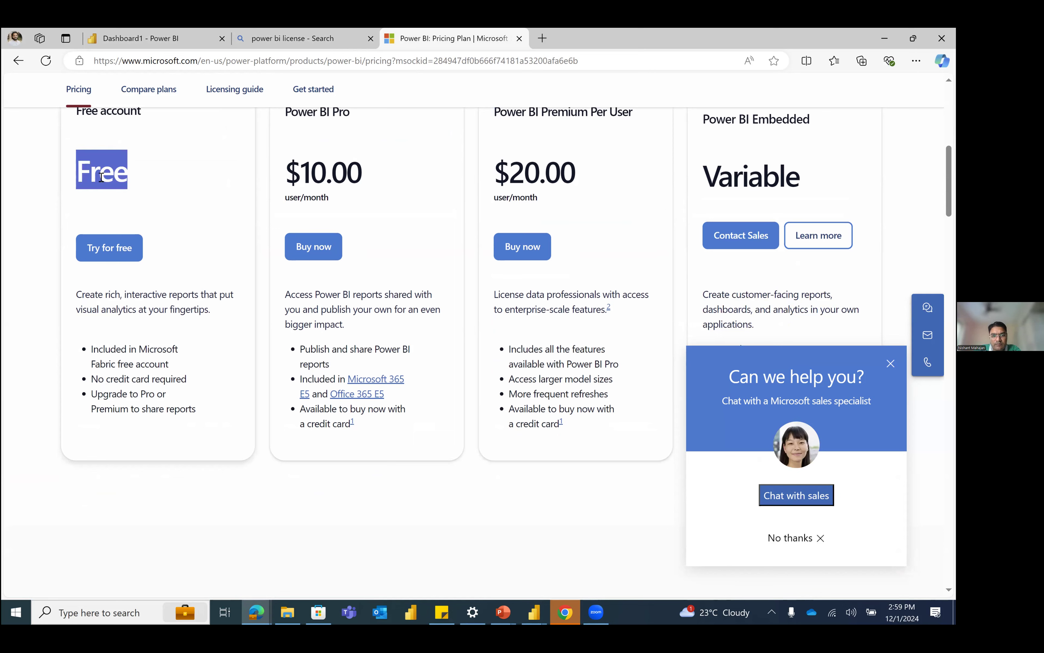
{"action": "left_click", "coordinate": [74, 296]}
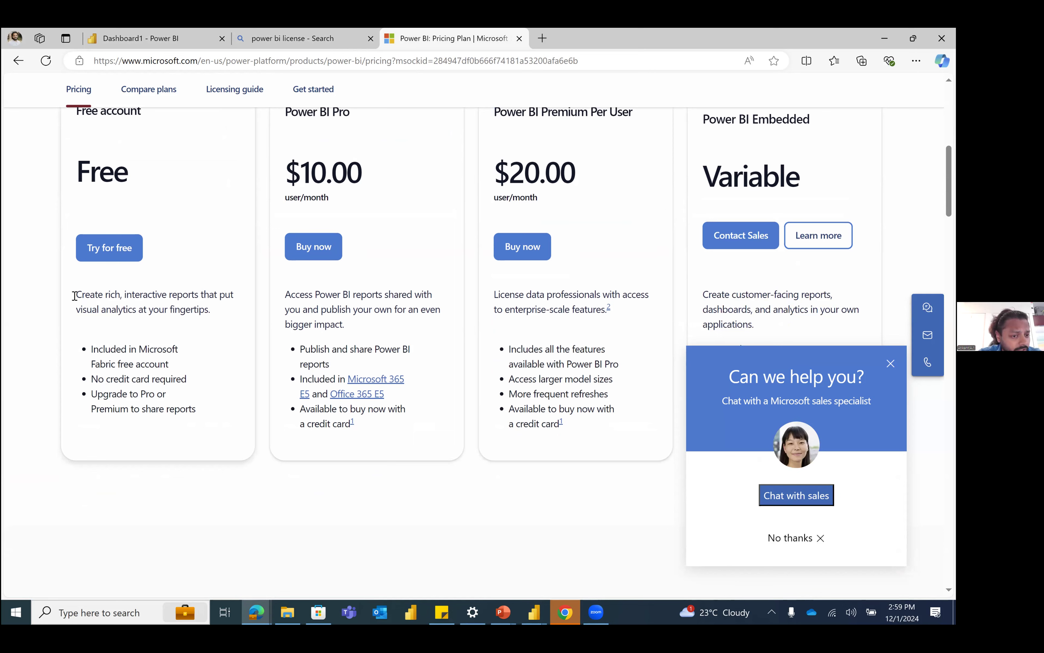
{"action": "left_click_drag", "start_coordinate": [80, 295], "coordinate": [165, 367]}
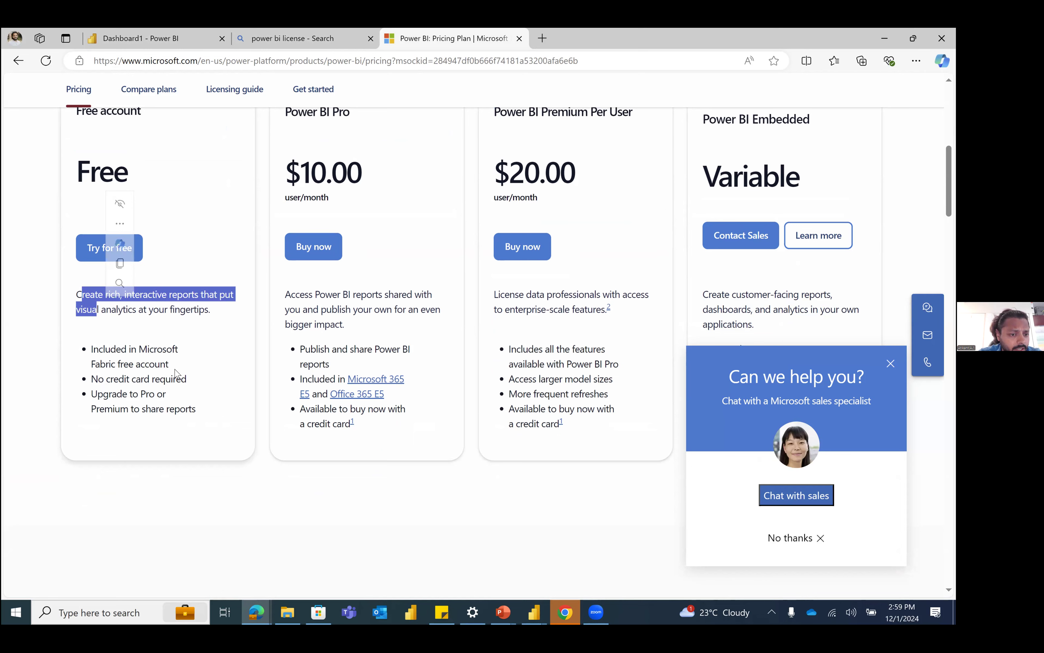
{"action": "left_click_drag", "start_coordinate": [90, 379], "coordinate": [192, 383]}
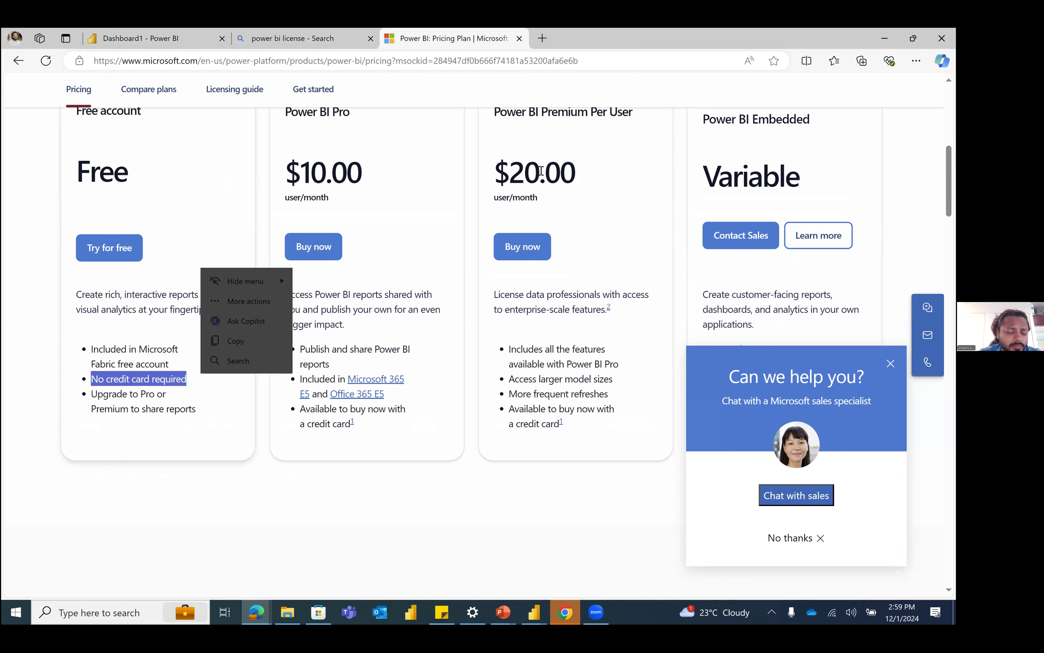
{"action": "triple_click", "coordinate": [193, 410]}
{"action": "left_click", "coordinate": [132, 345]}
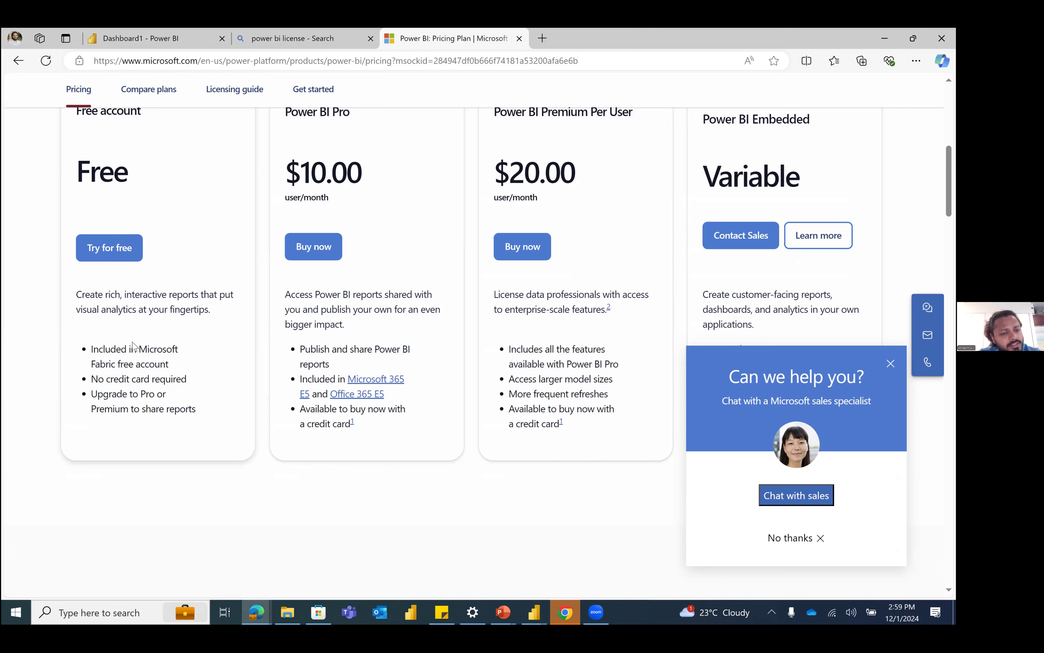
Step: Look over the plan comparison table, close the pricing and license search tabs, and dismiss the Workspaces list over the Dashboard1 report
{"action": "scroll", "coordinate": [177, 351], "scroll_direction": "down", "scroll_amount": 1}
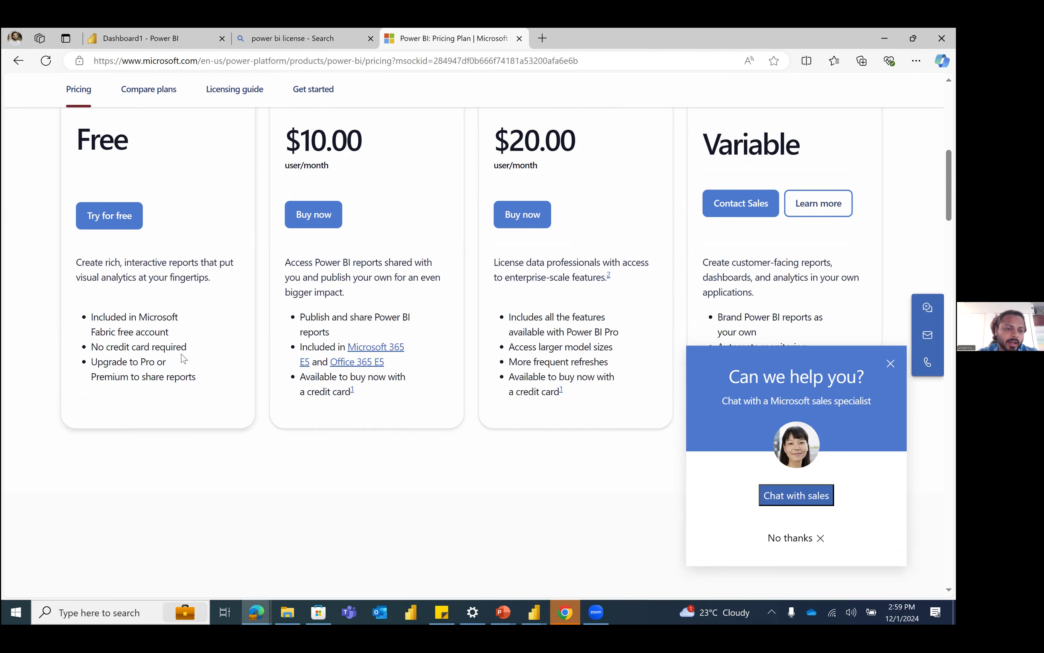
{"action": "scroll", "coordinate": [183, 359], "scroll_direction": "down", "scroll_amount": 10}
{"action": "scroll", "coordinate": [183, 359], "scroll_direction": "down", "scroll_amount": 10}
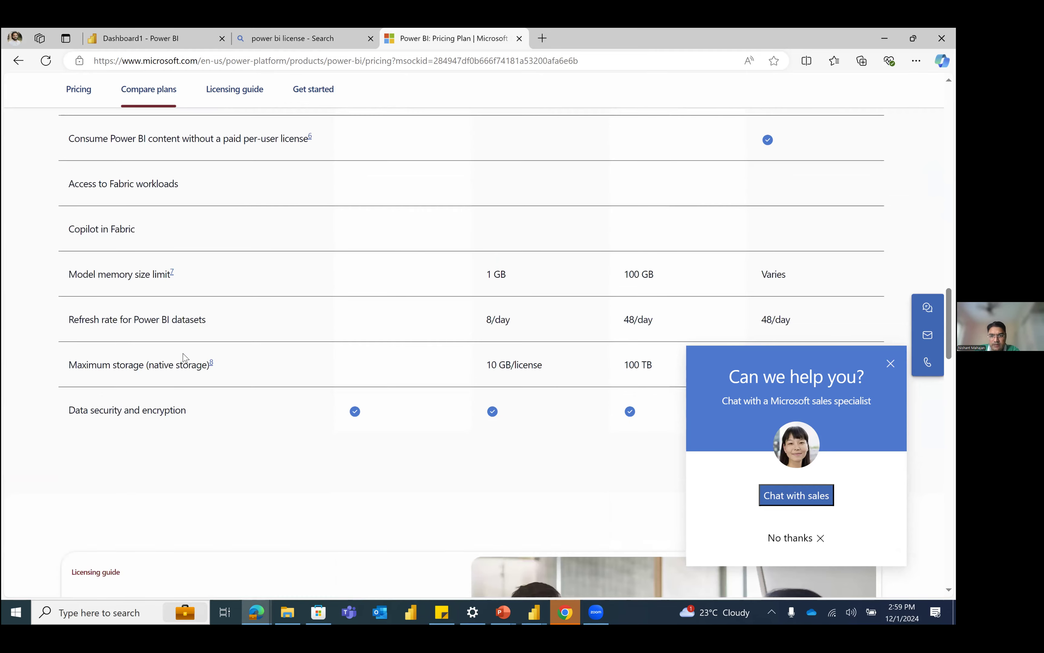
{"action": "scroll", "coordinate": [183, 358], "scroll_direction": "up", "scroll_amount": 20}
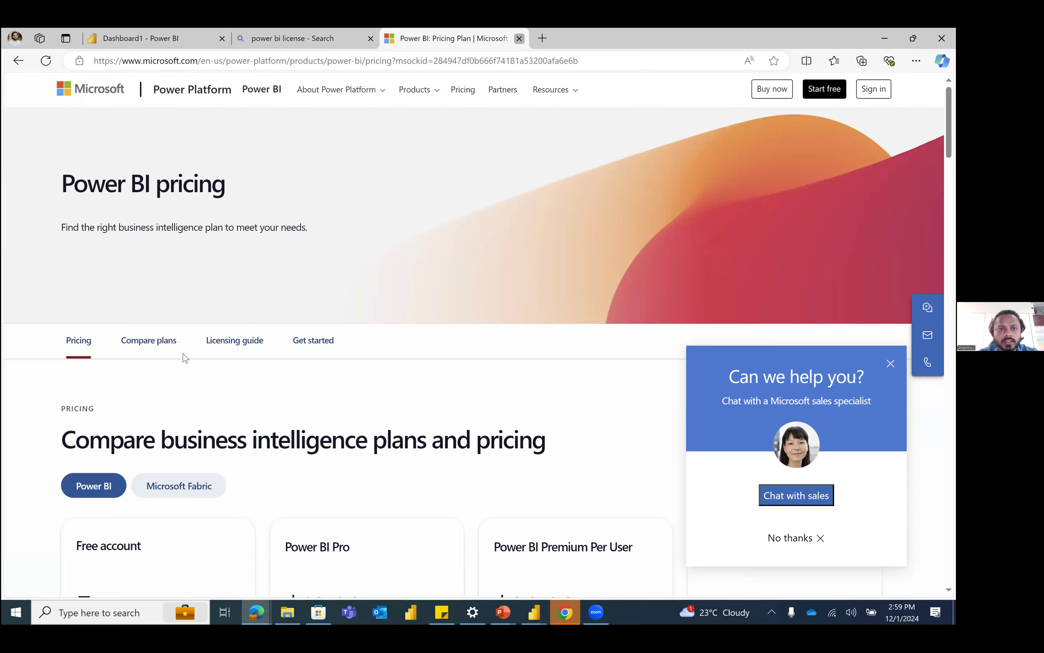
{"action": "left_click", "coordinate": [520, 38]}
{"action": "left_click", "coordinate": [370, 39]}
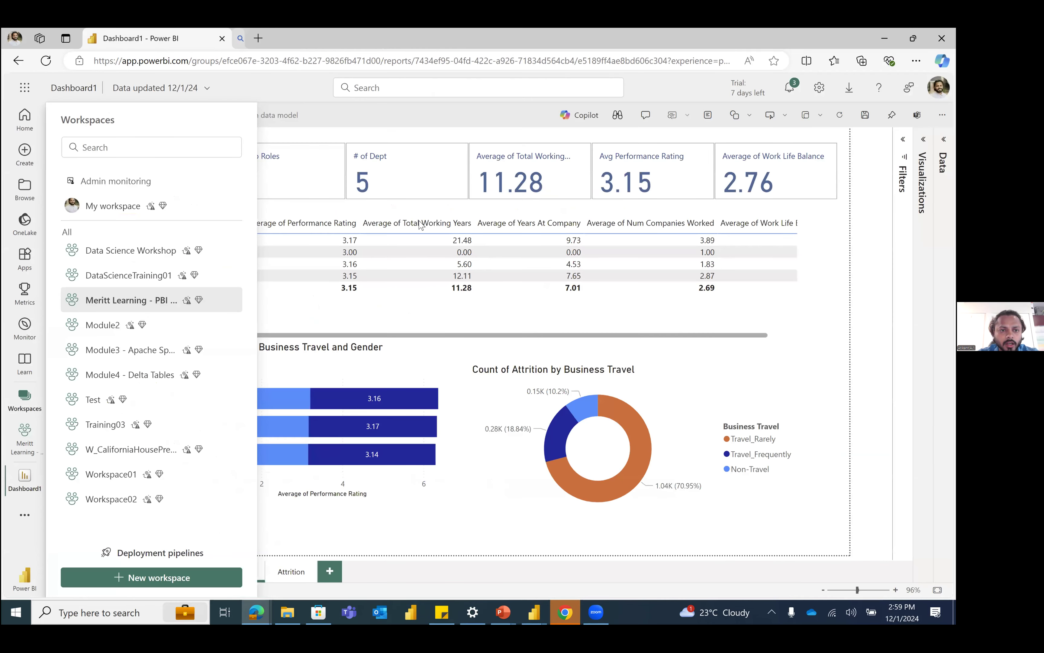
{"action": "left_click", "coordinate": [420, 223]}
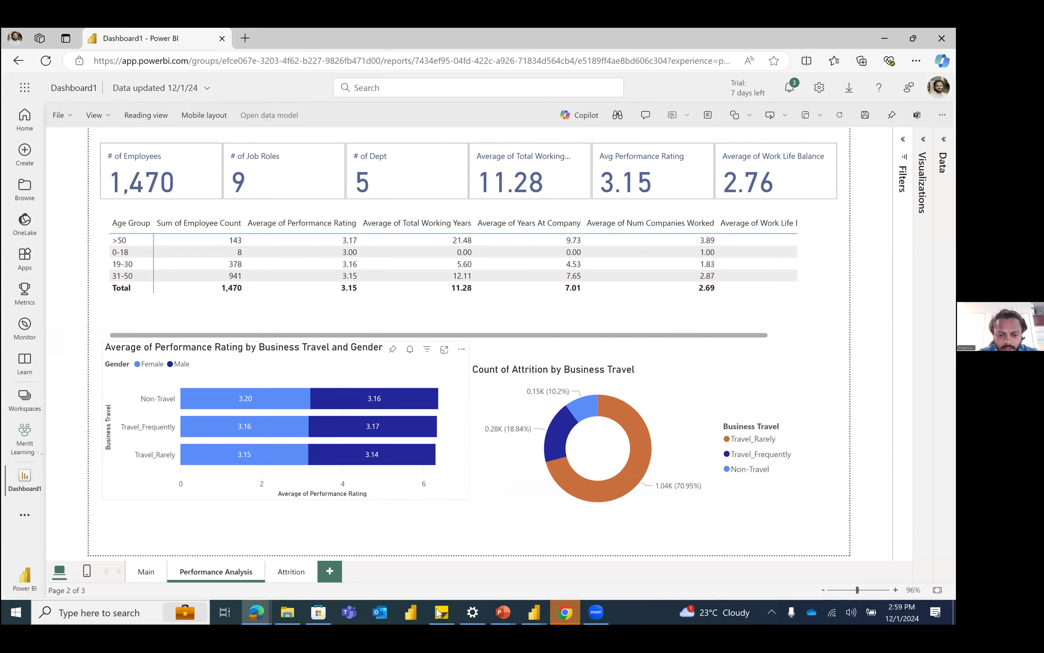
Step: Switch to Power BI Desktop and open the Dashboard1 data in Power Query Editor
{"action": "left_click", "coordinate": [534, 613]}
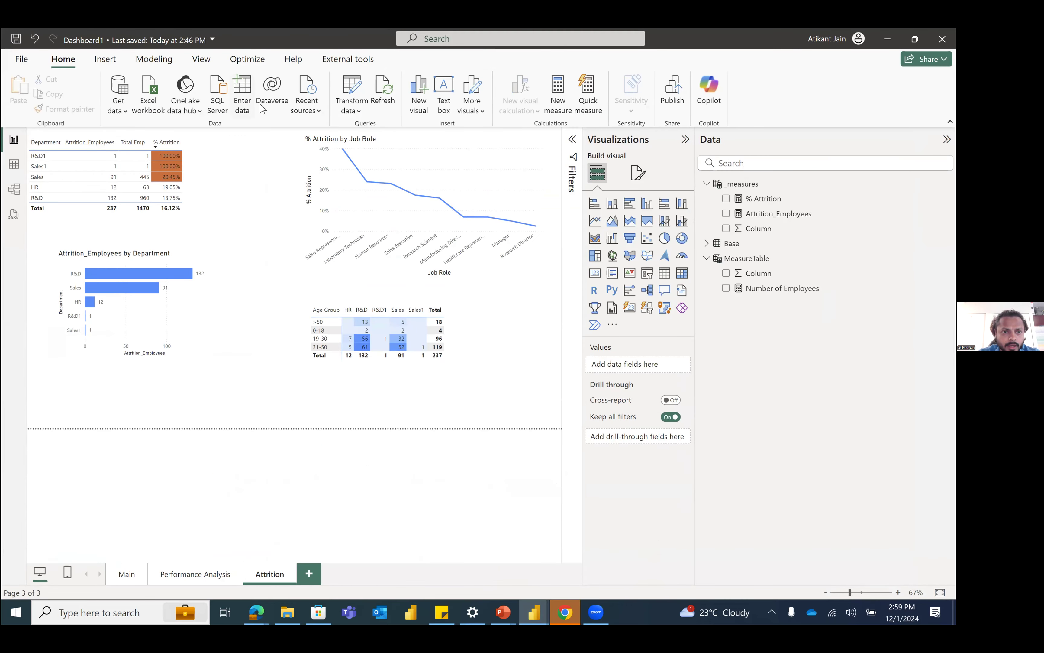
{"action": "left_click", "coordinate": [353, 94]}
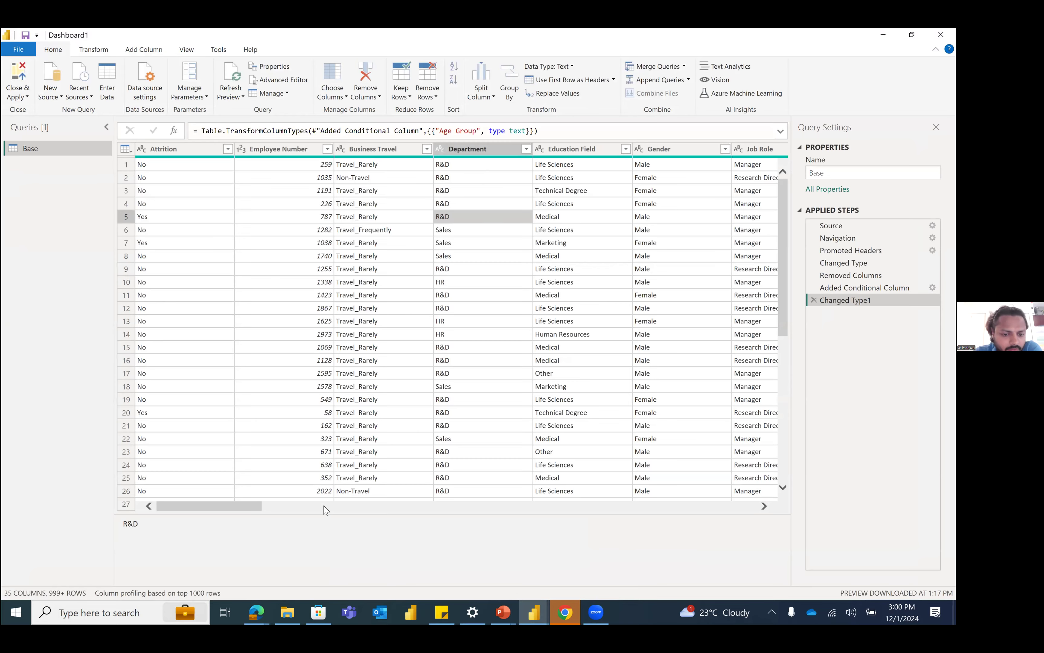
{"action": "left_click_drag", "start_coordinate": [324, 510], "coordinate": [190, 514]}
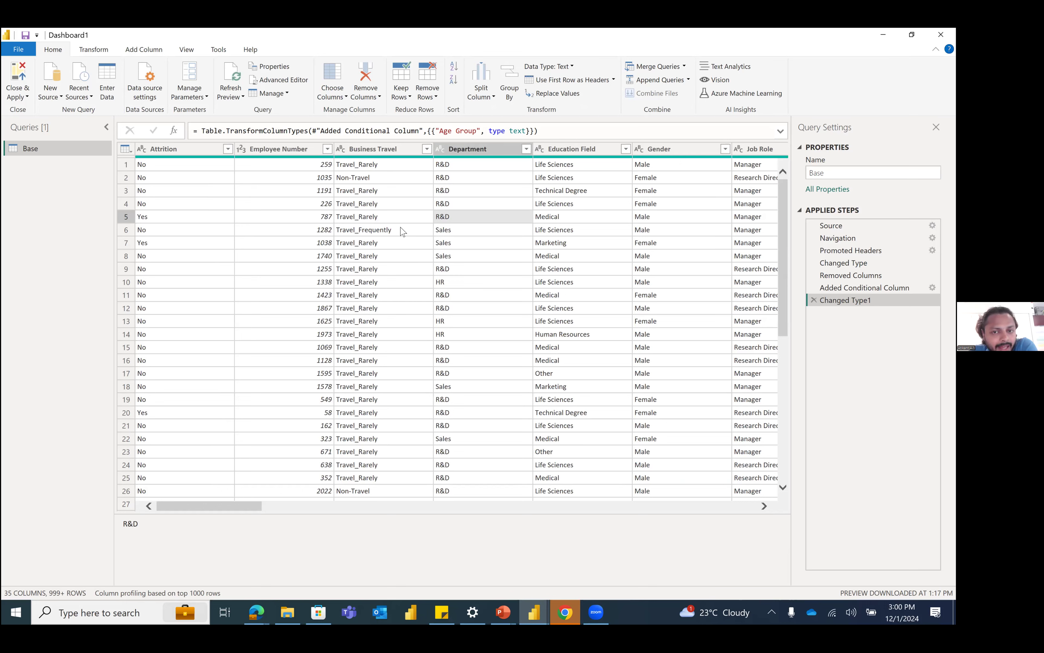
Step: Filter the Base query's Department column to exclude R&D1 and Sales1
{"action": "left_click", "coordinate": [525, 151]}
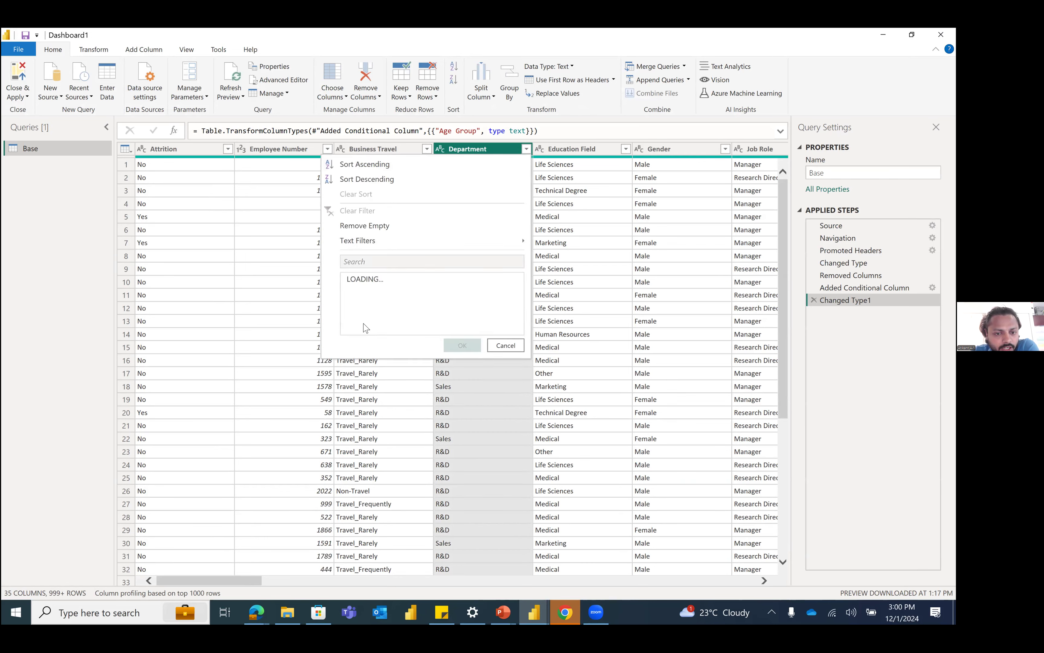
{"action": "left_click", "coordinate": [365, 342]}
{"action": "left_click", "coordinate": [364, 317]}
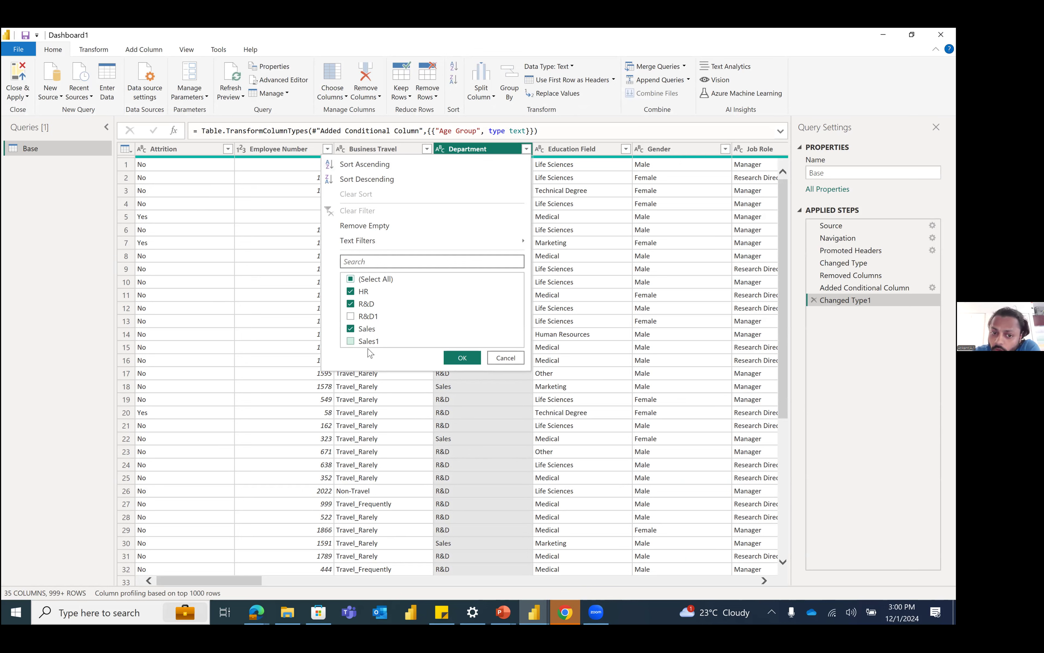
{"action": "left_click", "coordinate": [449, 359]}
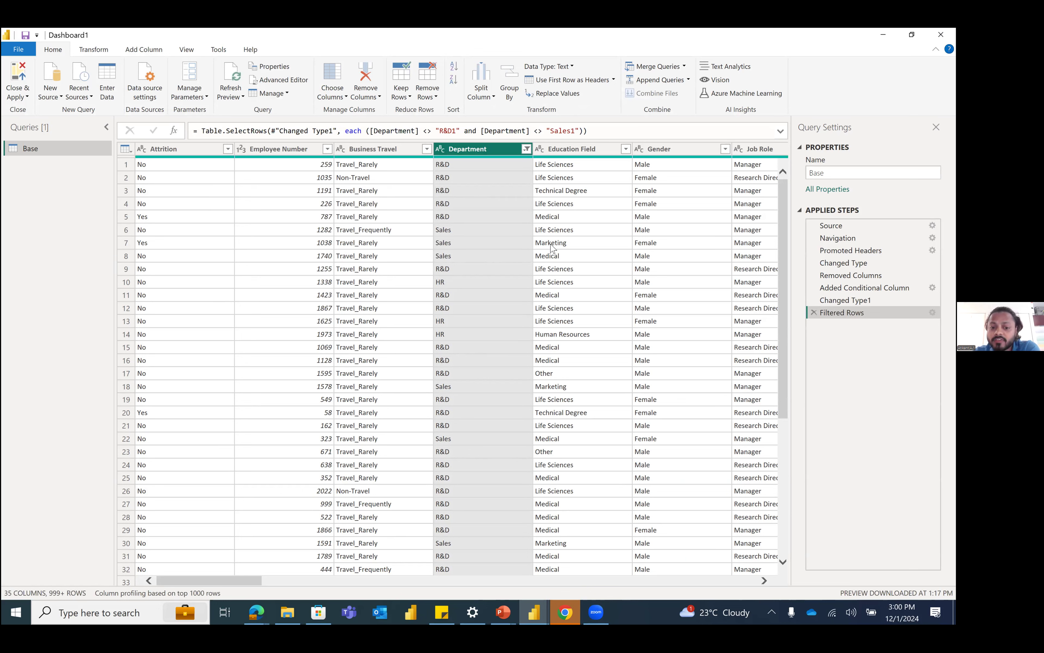
Step: Filter the Business Travel column to keep only the Travel_Frequently rows
{"action": "left_click", "coordinate": [426, 150]}
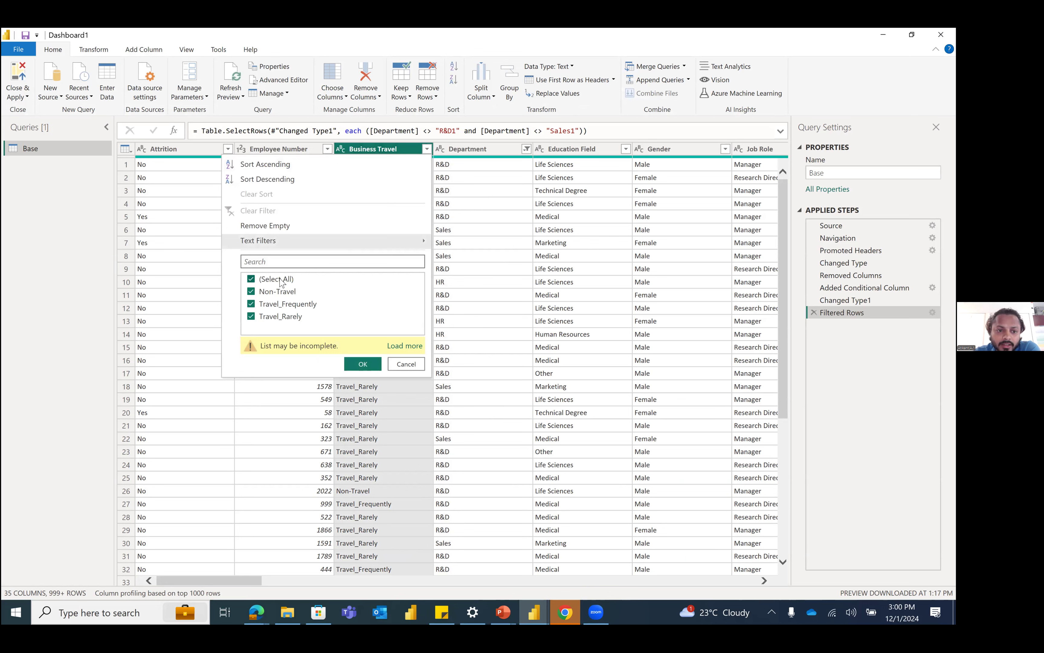
{"action": "left_click", "coordinate": [252, 280]}
{"action": "left_click", "coordinate": [257, 304]}
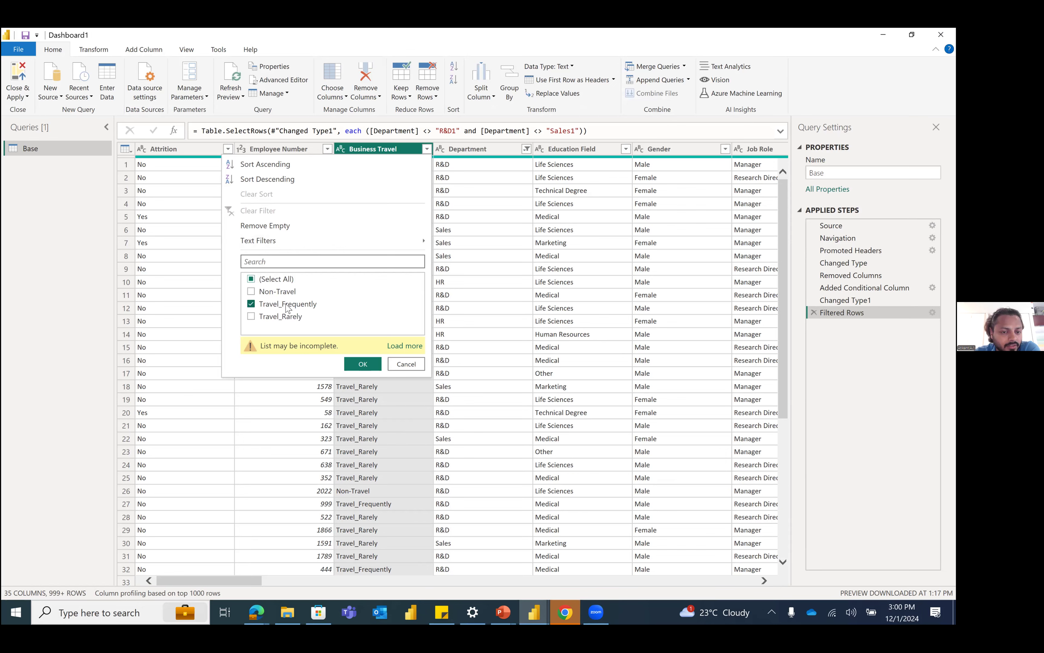
{"action": "left_click", "coordinate": [363, 364]}
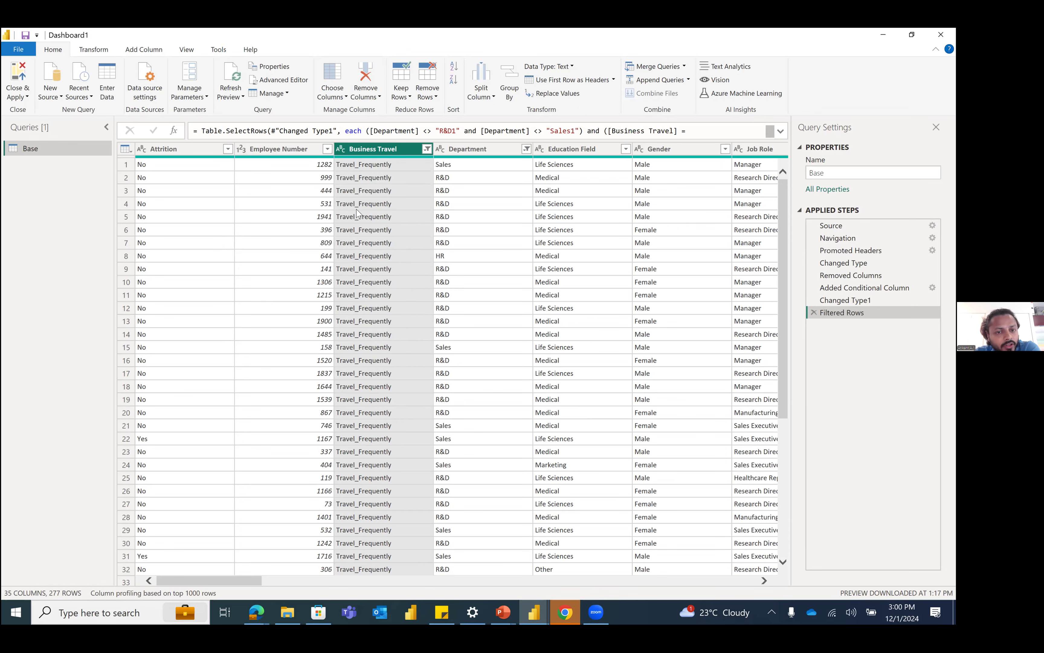
Step: Look through the filtered rows and remove the Filtered Rows step for Department and Business Travel from the Base query
{"action": "scroll", "coordinate": [391, 398], "scroll_direction": "down", "scroll_amount": 20}
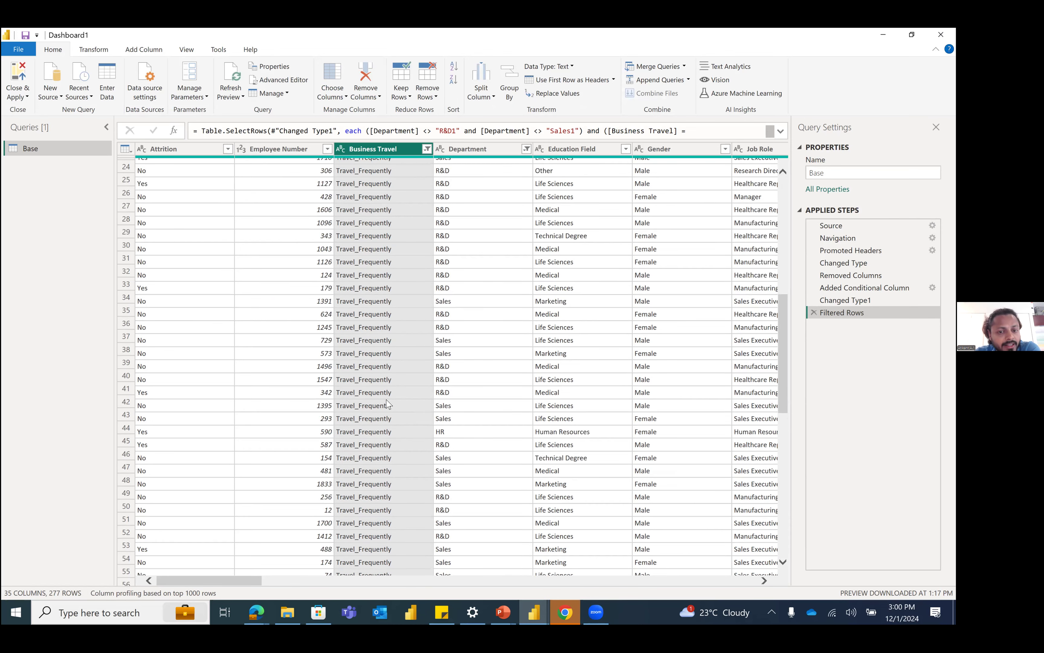
{"action": "scroll", "coordinate": [368, 396], "scroll_direction": "down", "scroll_amount": 2}
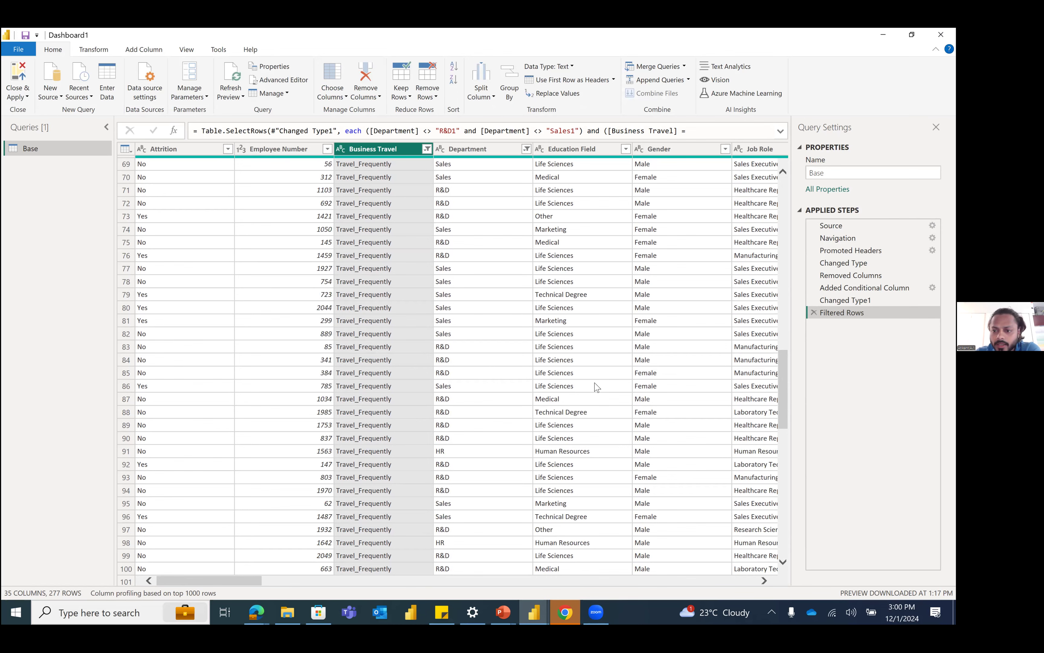
{"action": "left_click", "coordinate": [780, 347]}
{"action": "left_click_drag", "start_coordinate": [779, 319], "coordinate": [769, 207]}
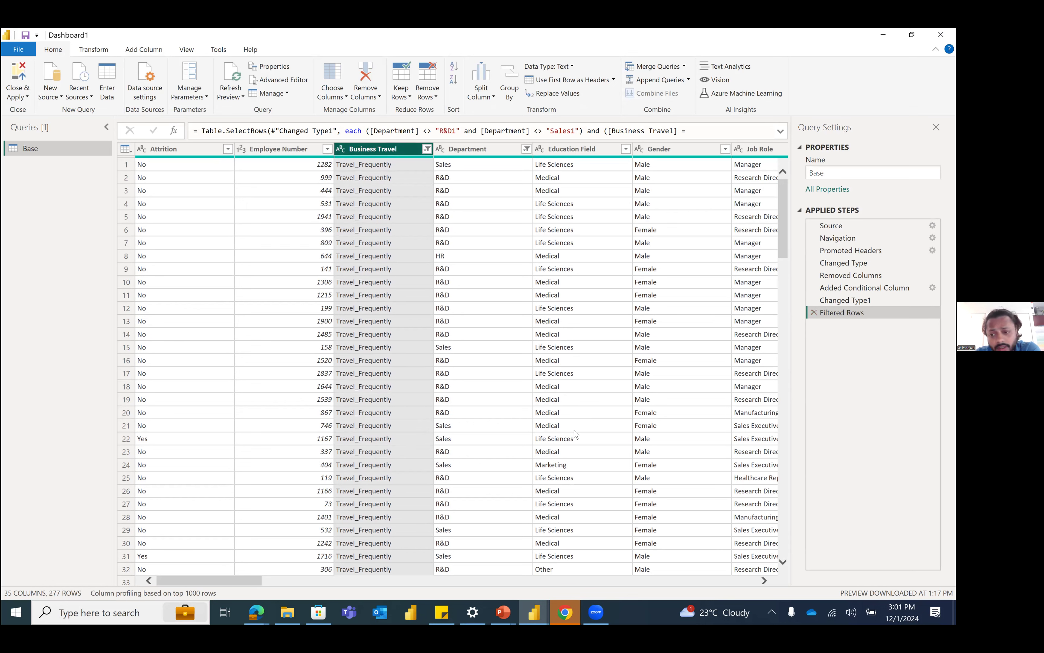
{"action": "left_click", "coordinate": [813, 312]}
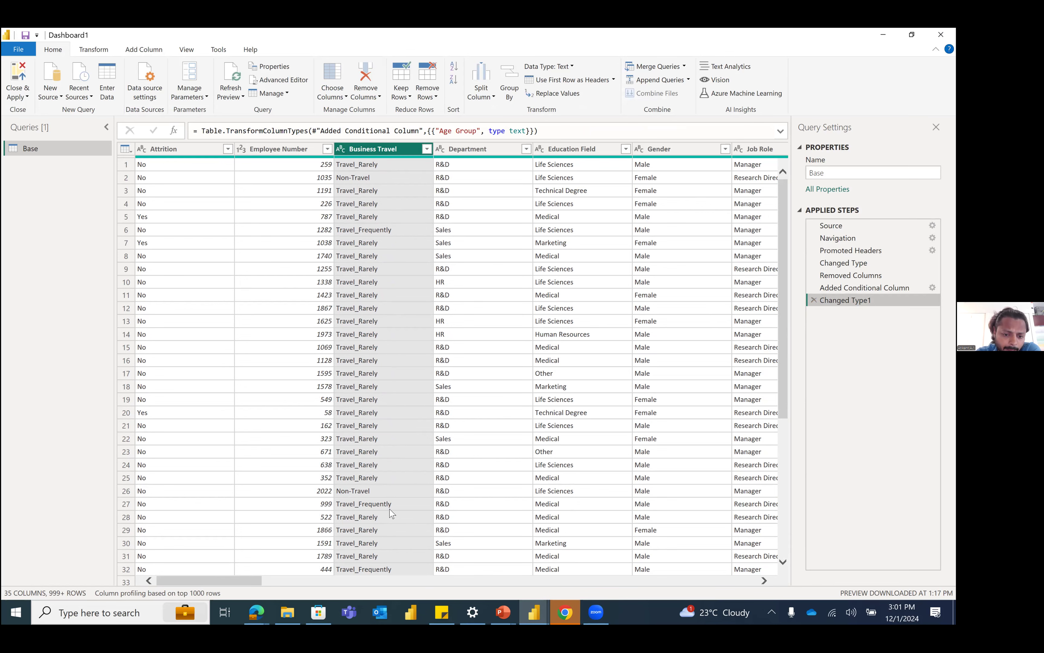
Step: Filter the Attrition column to keep only Yes, and delete that filter step from the Base query
{"action": "left_click", "coordinate": [367, 582]}
{"action": "left_click", "coordinate": [181, 582]}
{"action": "left_click", "coordinate": [227, 149]}
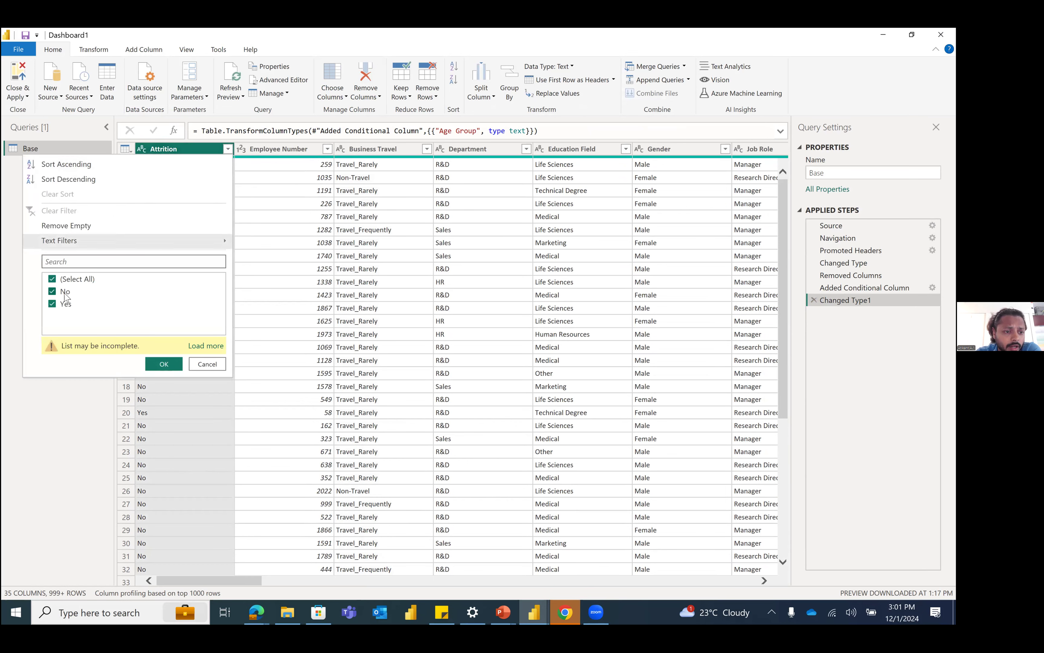
{"action": "left_click", "coordinate": [65, 292]}
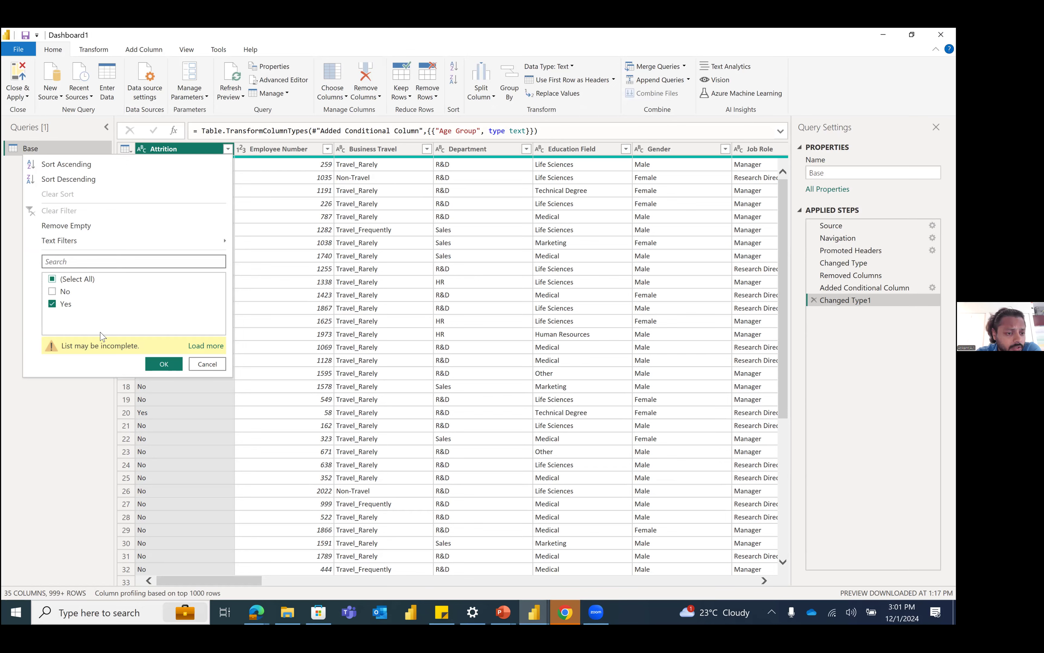
{"action": "key", "text": "Return"}
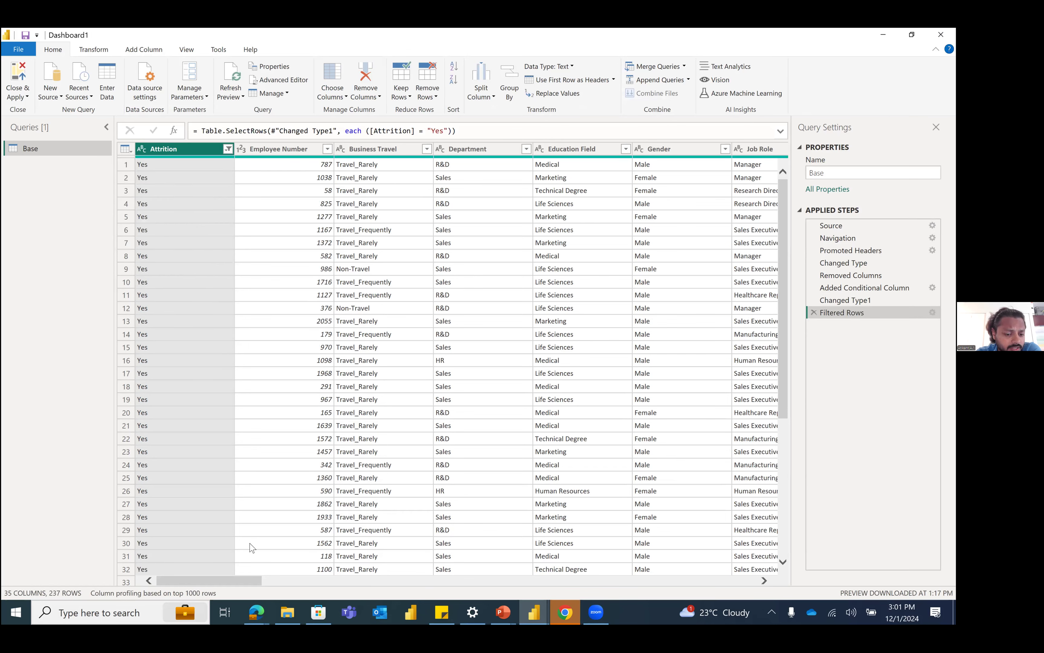
{"action": "left_click_drag", "start_coordinate": [245, 579], "coordinate": [14, 561]}
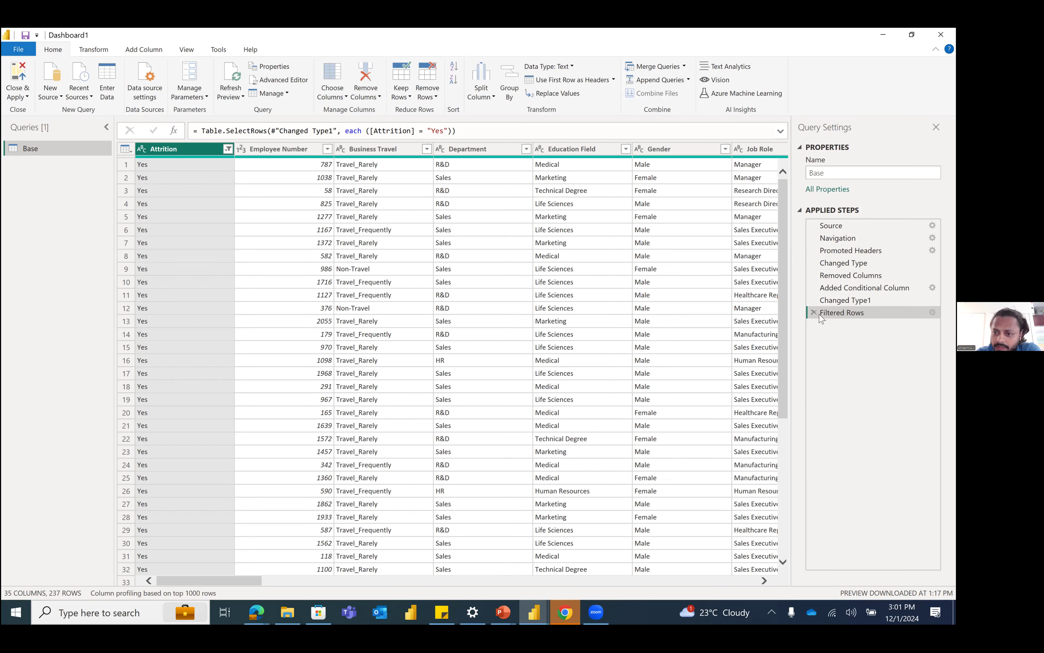
{"action": "left_click", "coordinate": [815, 313]}
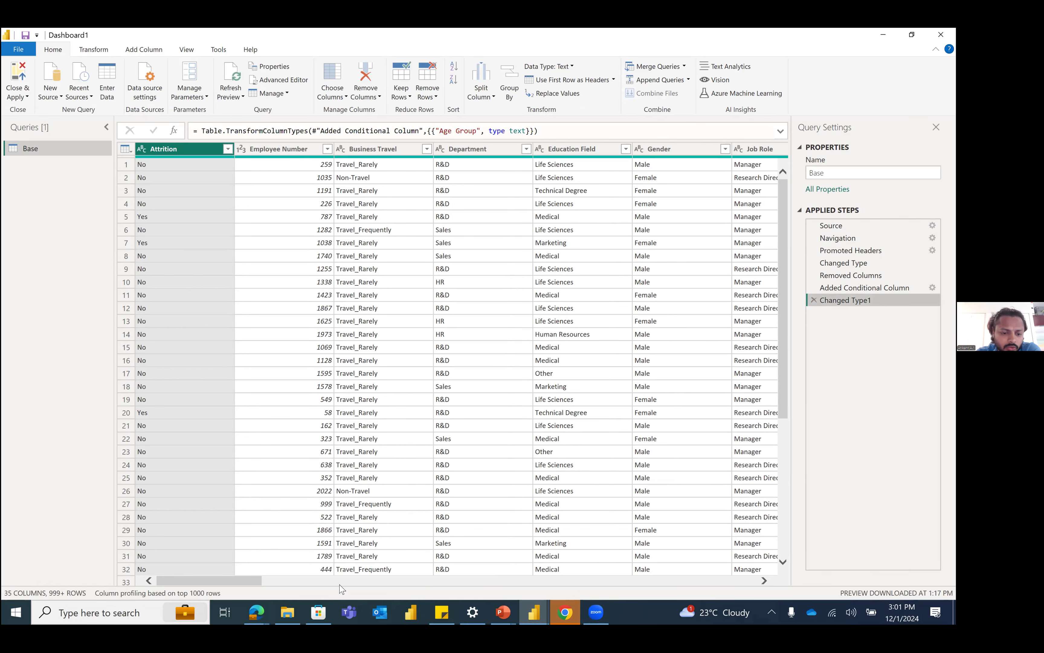
Step: Examine the Base query's columns from Attrition across to Age Group
{"action": "left_click", "coordinate": [329, 582]}
{"action": "left_click_drag", "start_coordinate": [329, 581], "coordinate": [774, 585]}
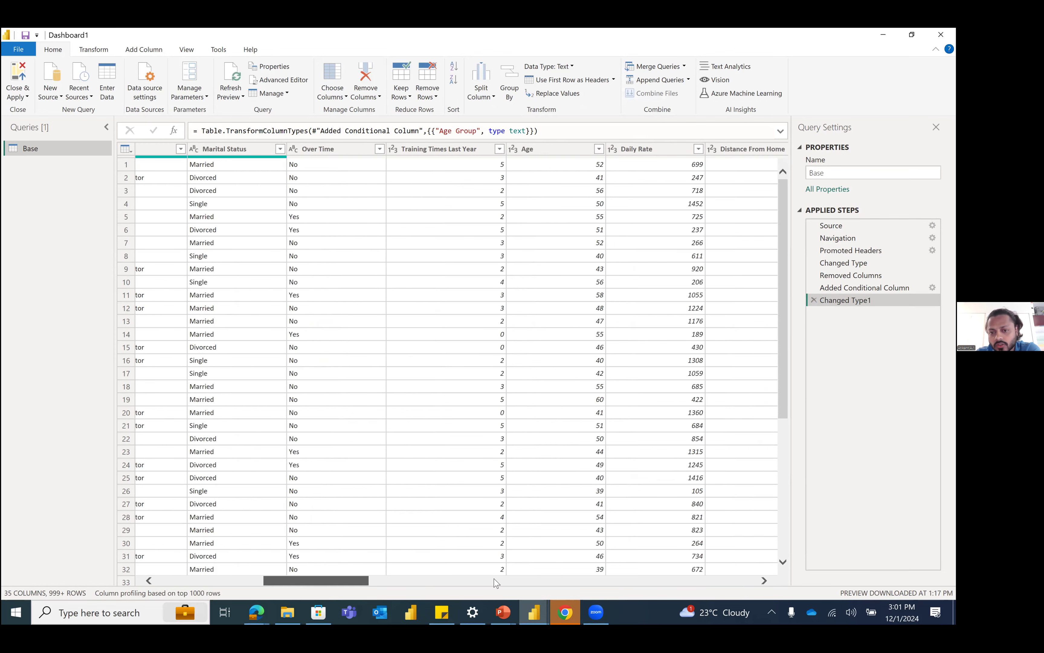
{"action": "left_click_drag", "start_coordinate": [121, 178], "coordinate": [130, 169]}
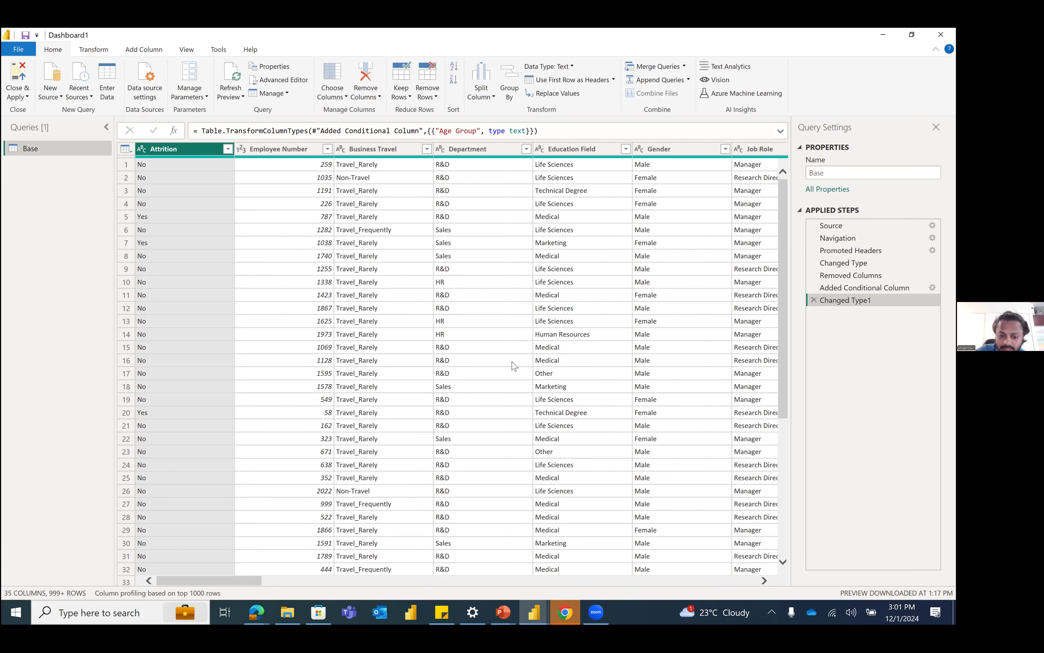
{"action": "left_click", "coordinate": [595, 581]}
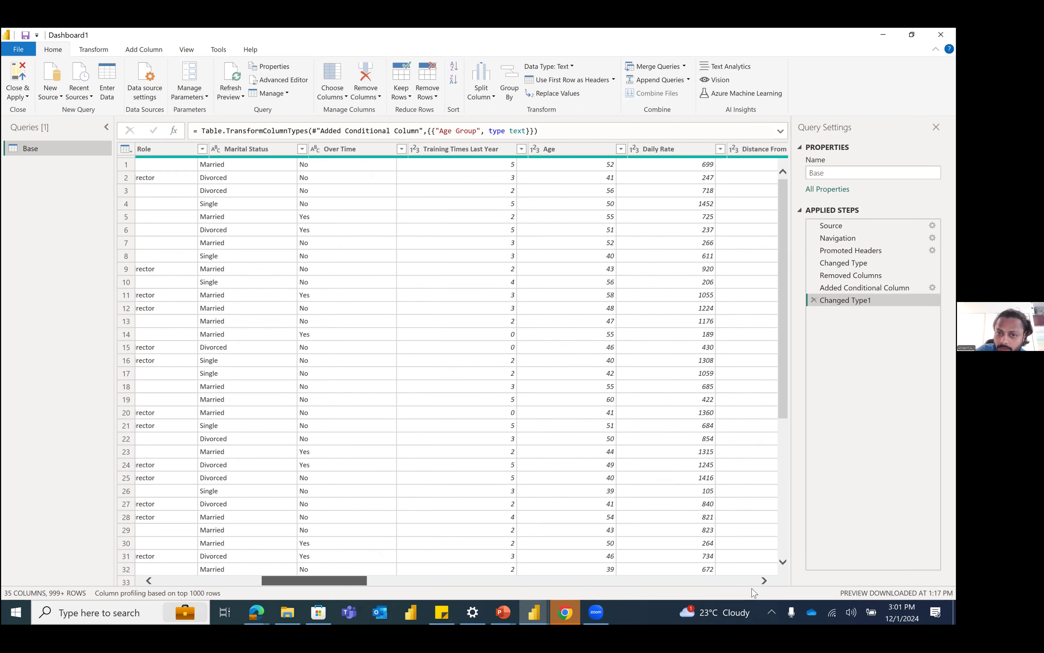
{"action": "left_click", "coordinate": [753, 580]}
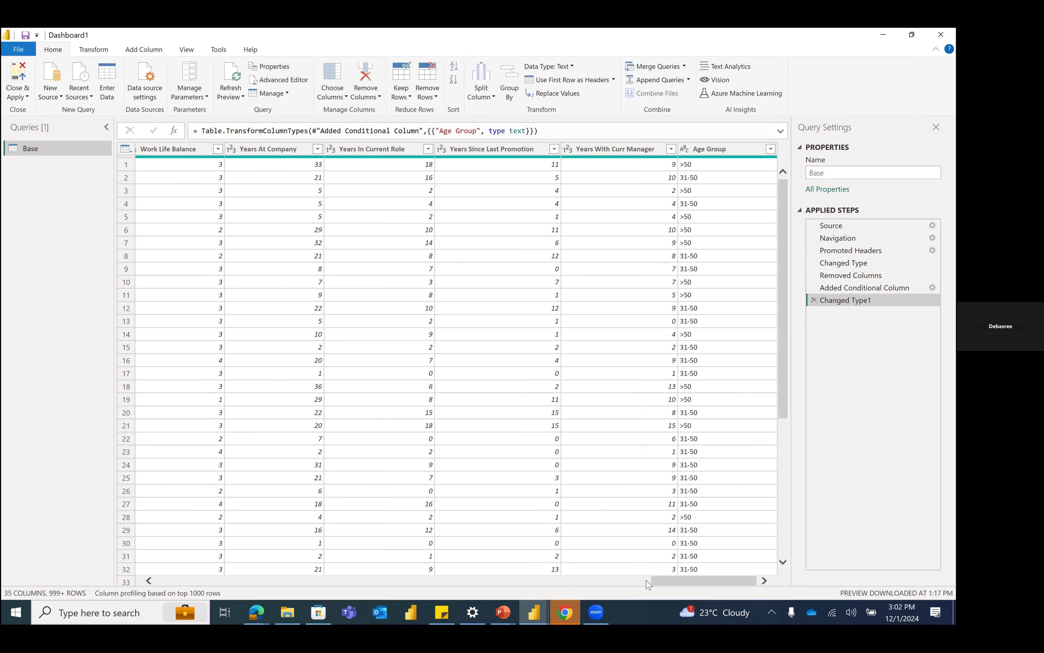
{"action": "left_click", "coordinate": [723, 150]}
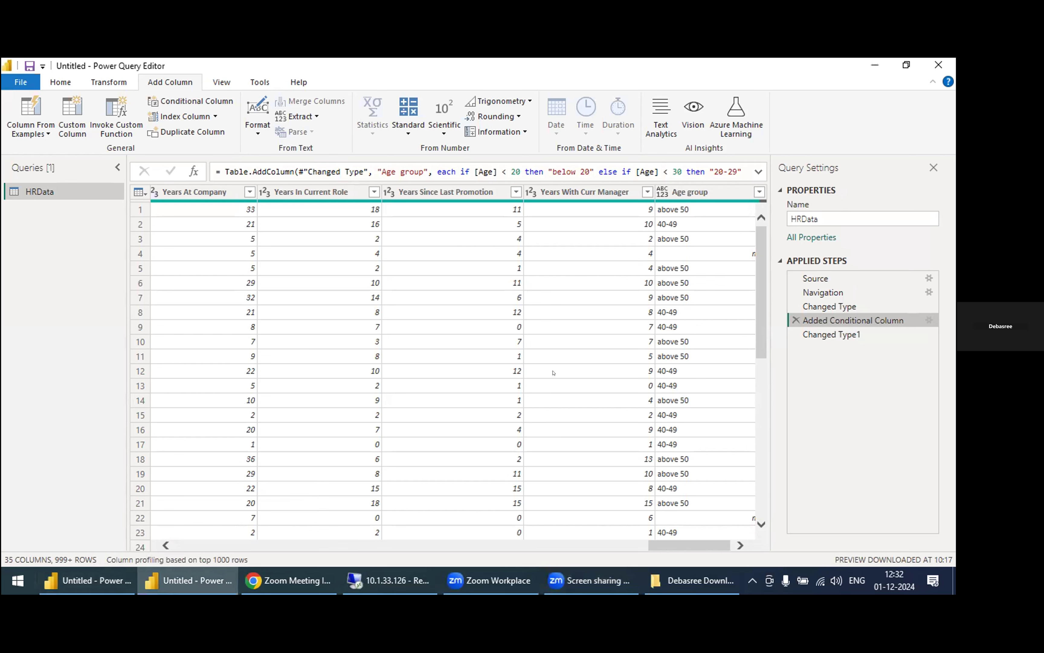
Step: Add a clause to the Age group conditional column: Age is greater than or equal to 50, with output 50
{"action": "double_click", "coordinate": [841, 319]}
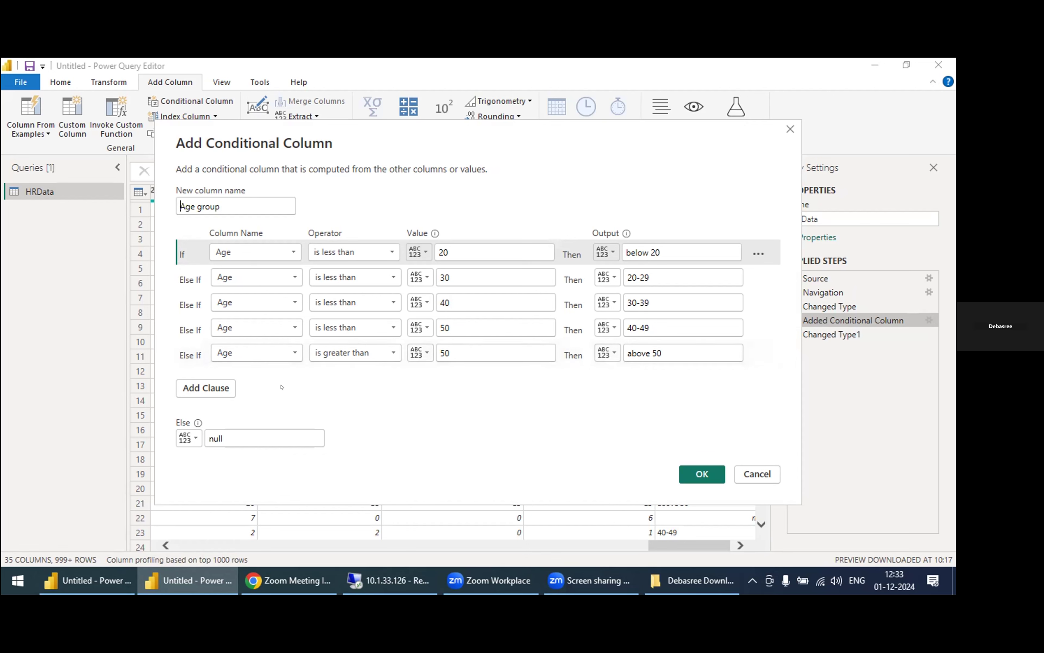
{"action": "left_click", "coordinate": [206, 387]}
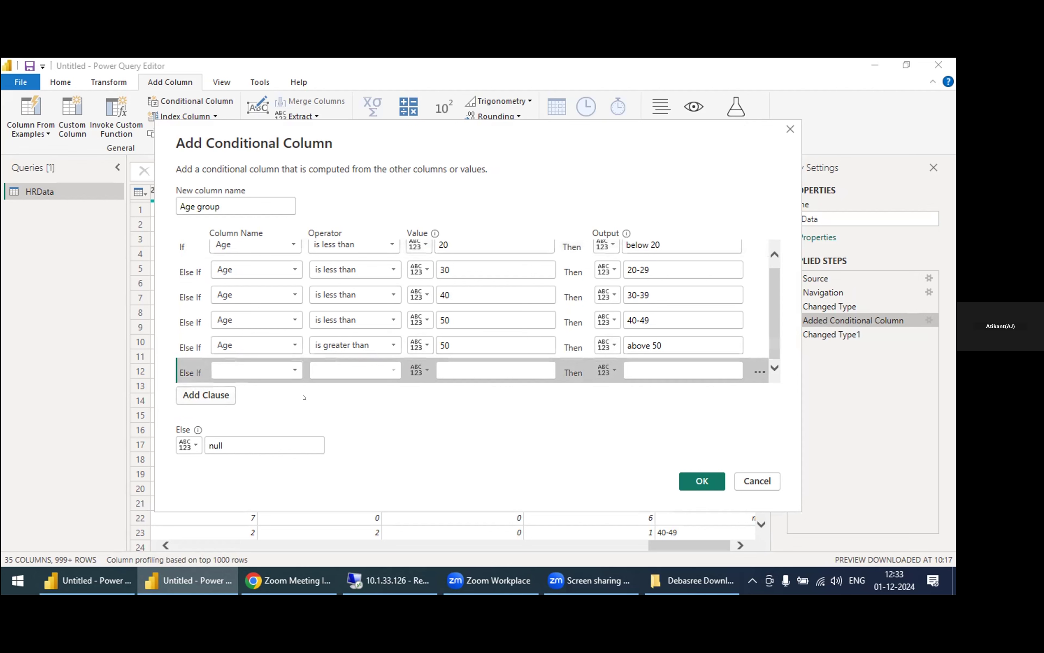
{"action": "left_click", "coordinate": [293, 366]}
{"action": "left_click", "coordinate": [284, 229]}
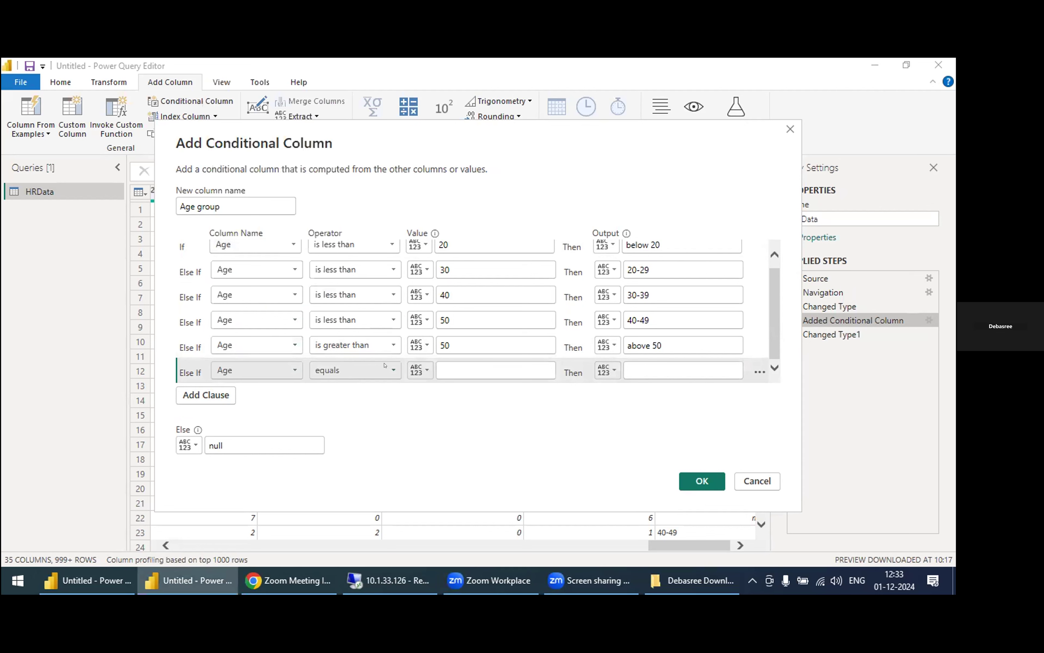
{"action": "left_click", "coordinate": [384, 365]}
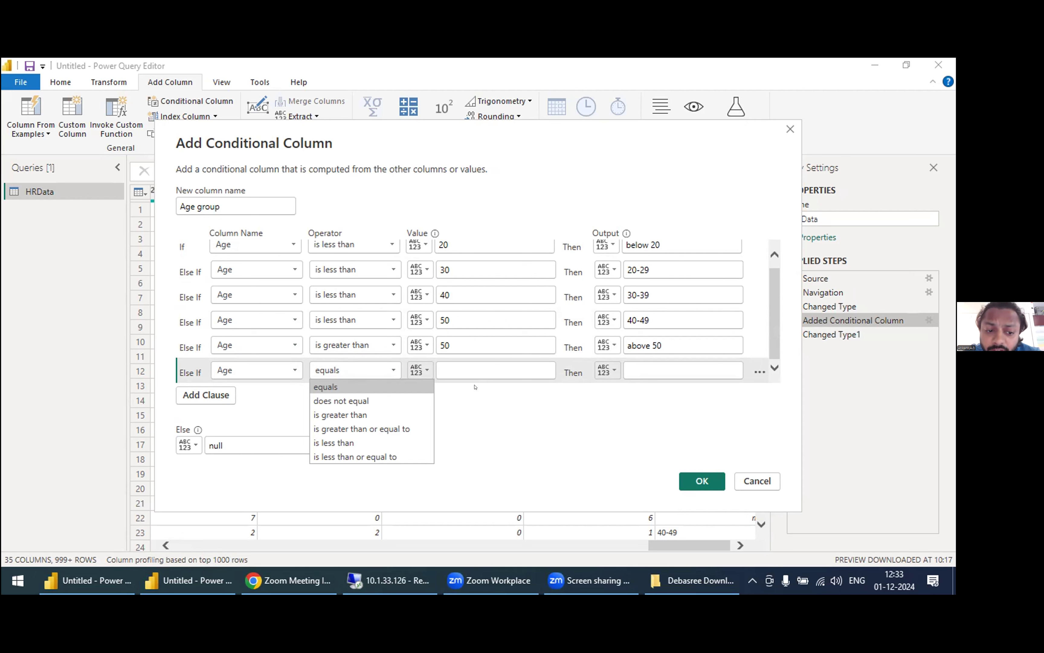
{"action": "left_click", "coordinate": [408, 424]}
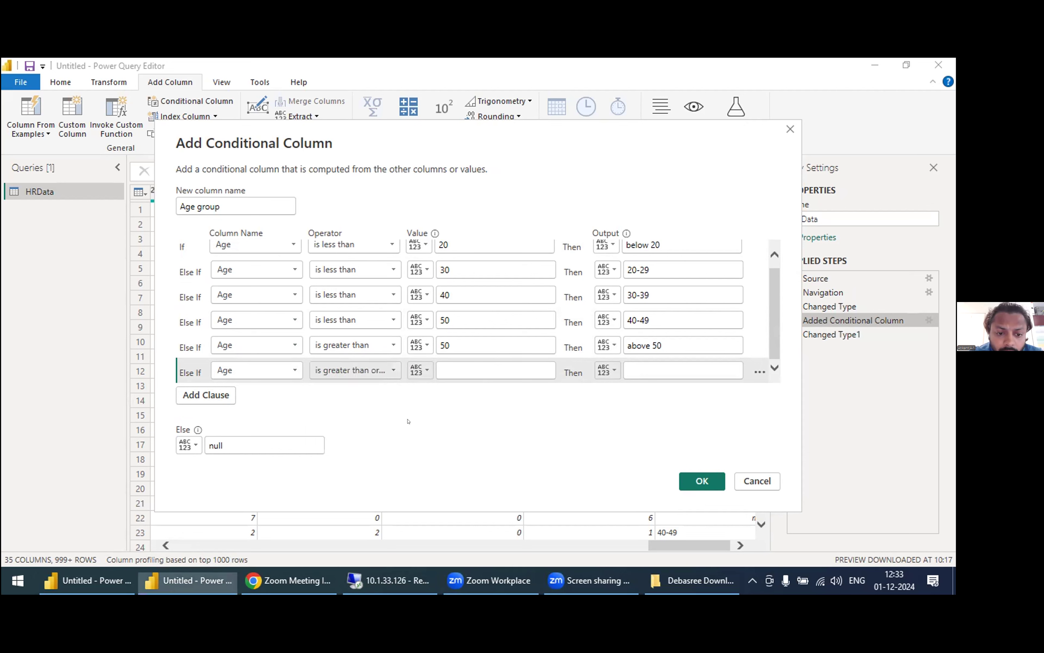
{"action": "left_click", "coordinate": [452, 363]}
{"action": "type", "text": "50"}
{"action": "left_click", "coordinate": [644, 363]}
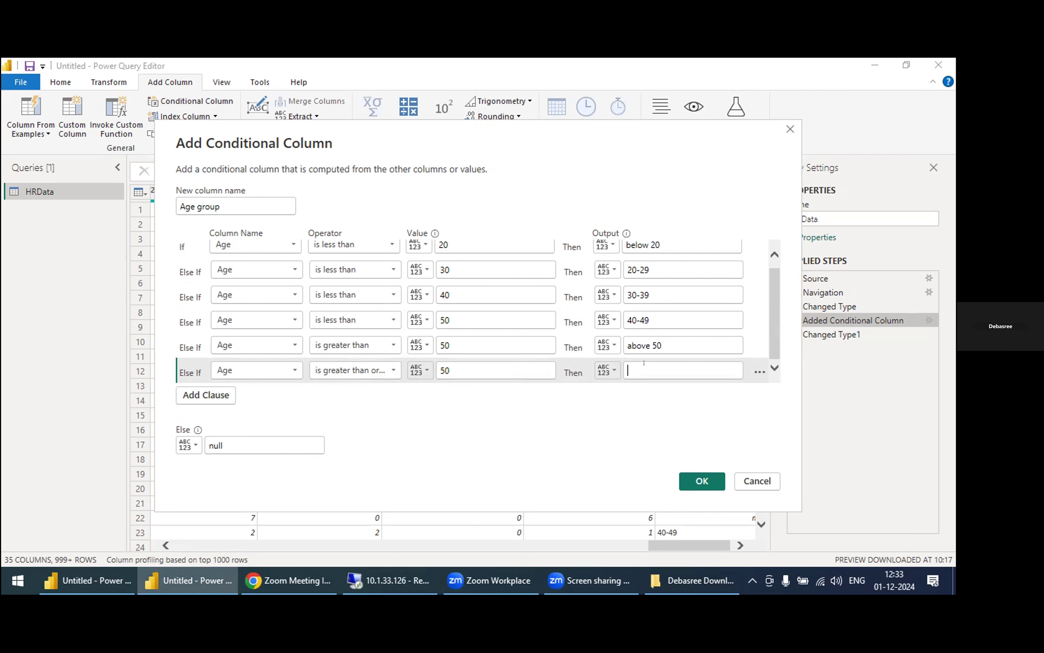
{"action": "type", "text": "50"}
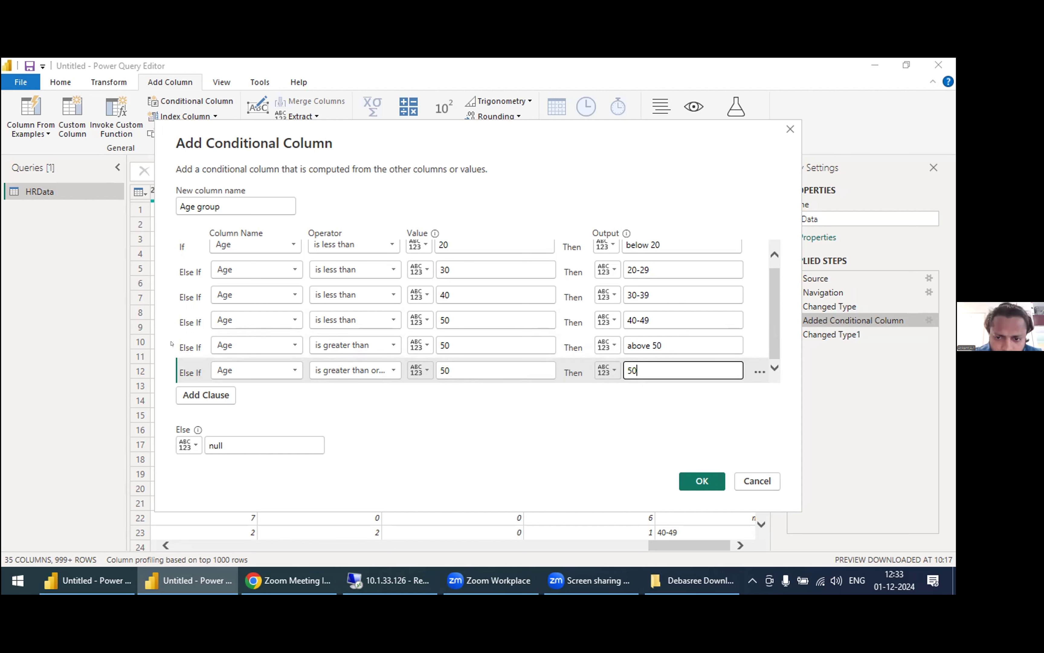
Step: Delete the clause that outputs "above 50" when Age is greater than 50
{"action": "left_click", "coordinate": [182, 345]}
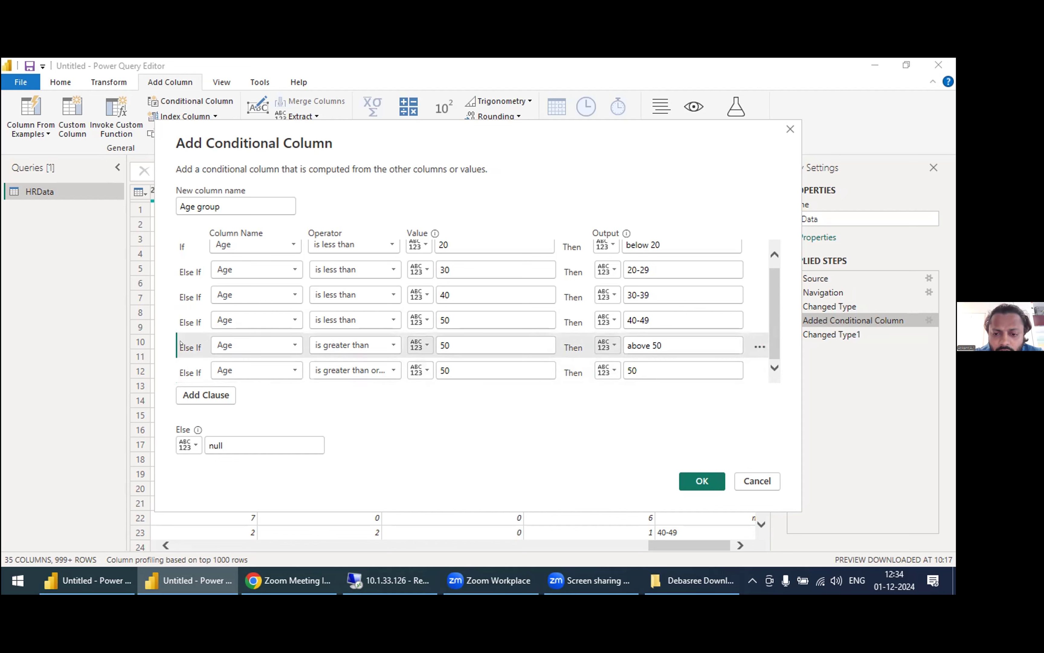
{"action": "left_click", "coordinate": [760, 346]}
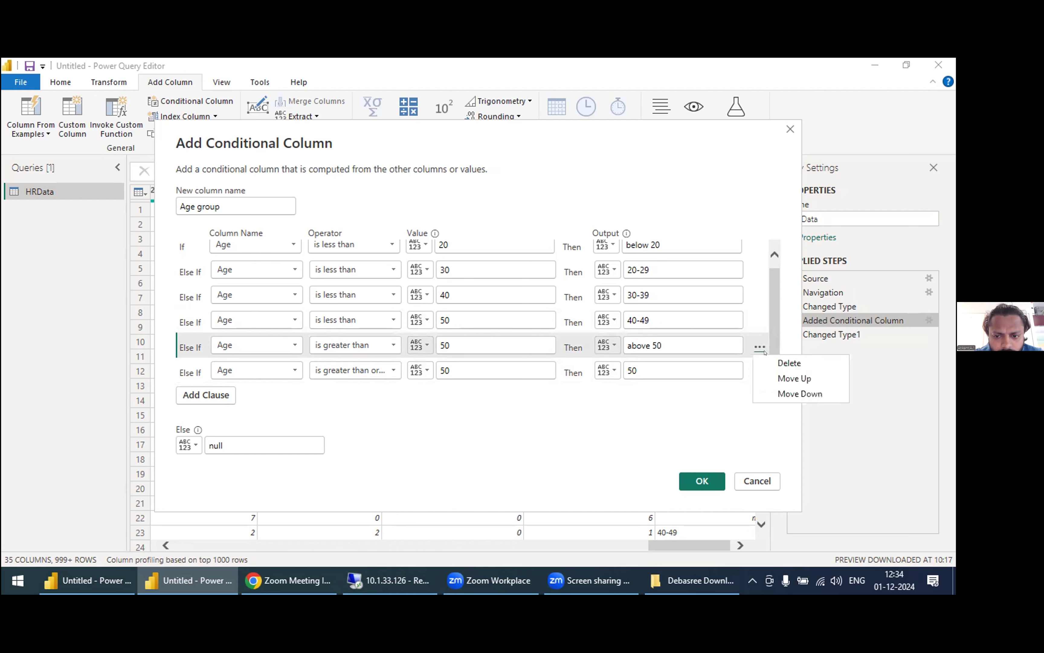
{"action": "left_click", "coordinate": [790, 363]}
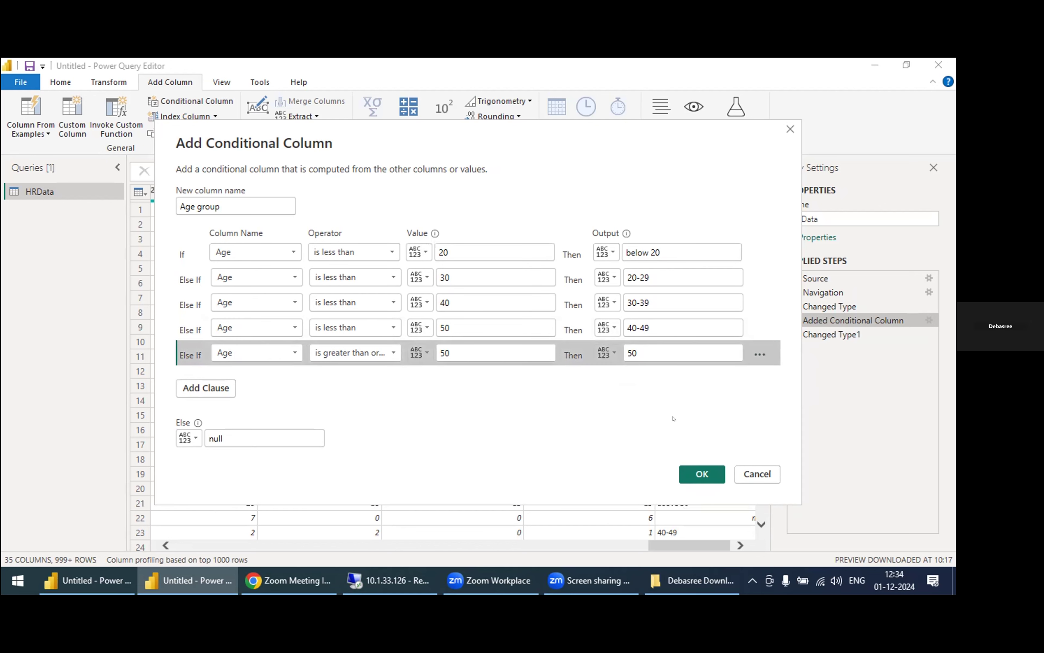
Step: Change the output of the greater-than-or-equal-to-50 clause to "50 & above" and save the Age group column
{"action": "left_click", "coordinate": [642, 341]}
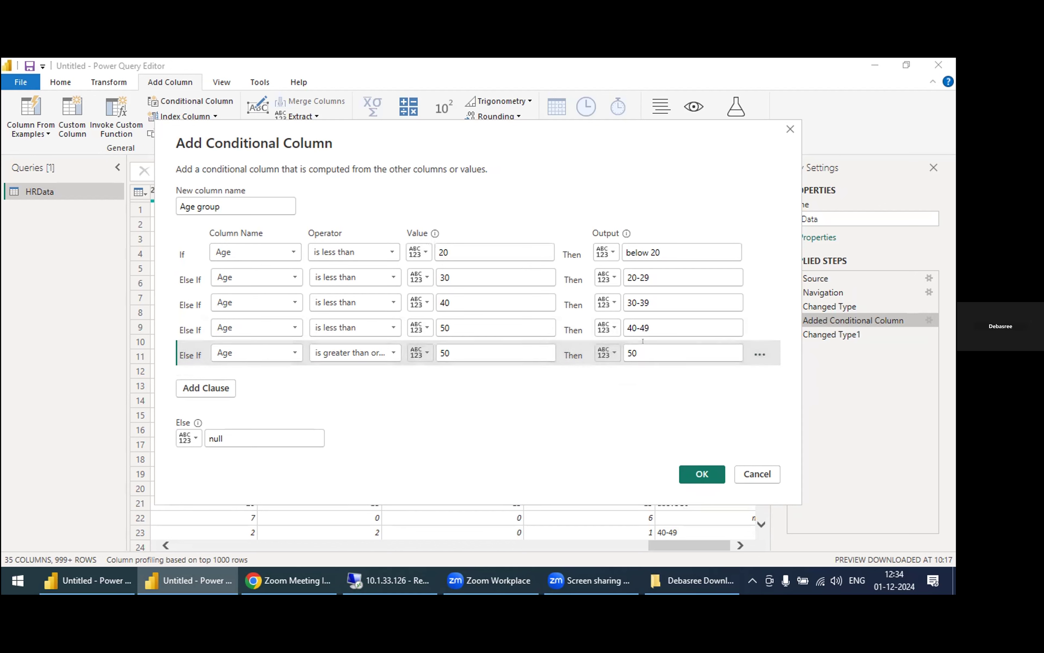
{"action": "key", "text": "BackSpace"}
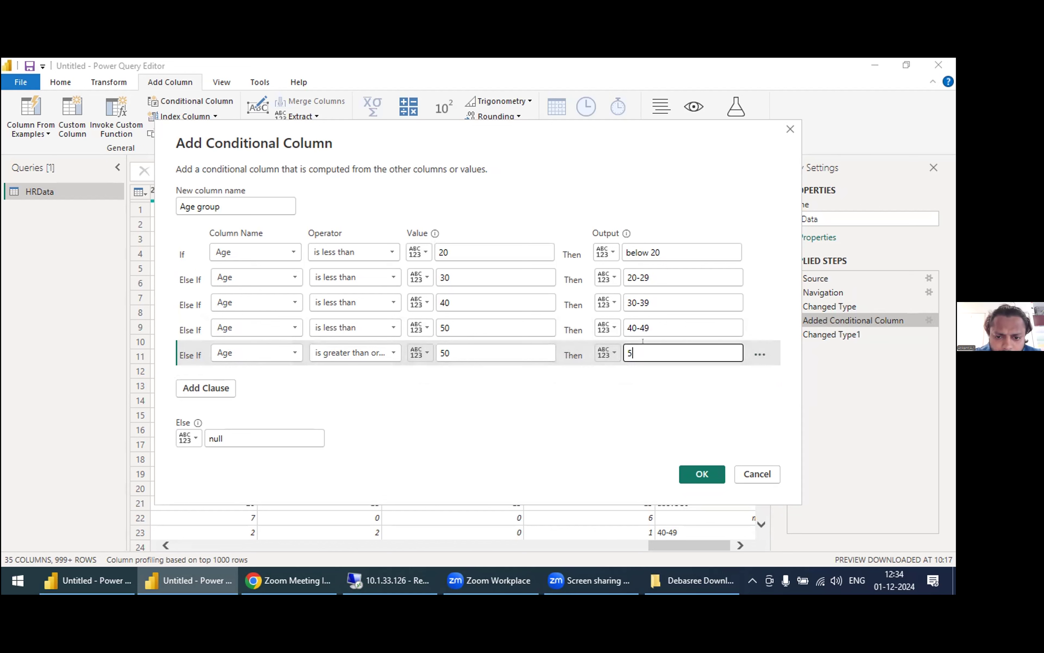
{"action": "type", "text": "0 & above"}
{"action": "left_click", "coordinate": [702, 474]}
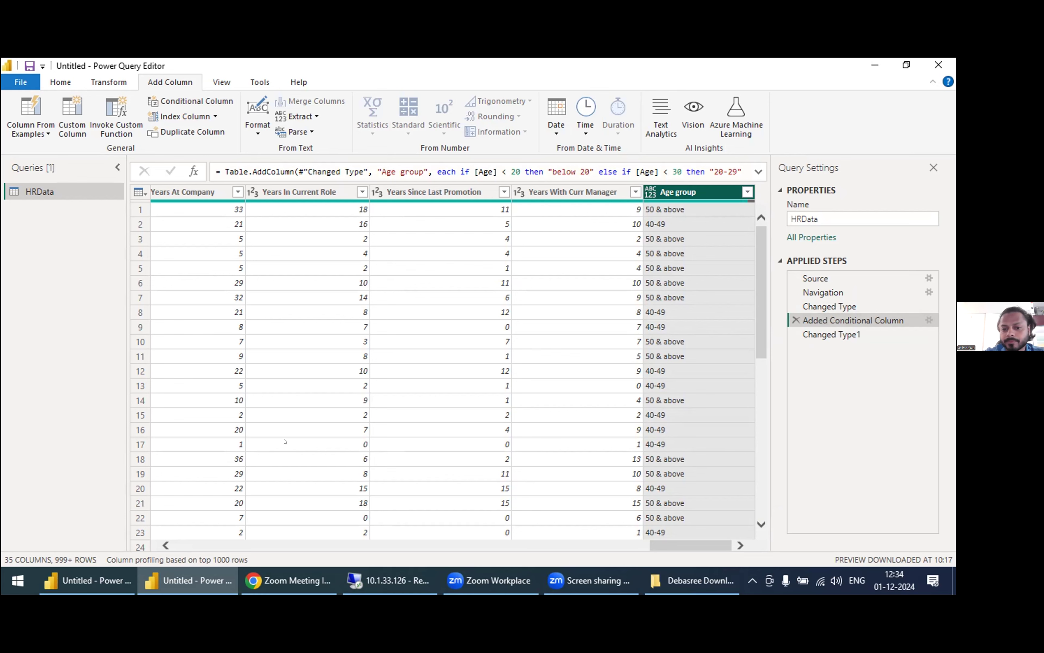
Step: Close the Power Query Editor and apply the pending query changes to the report
{"action": "left_click", "coordinate": [86, 580]}
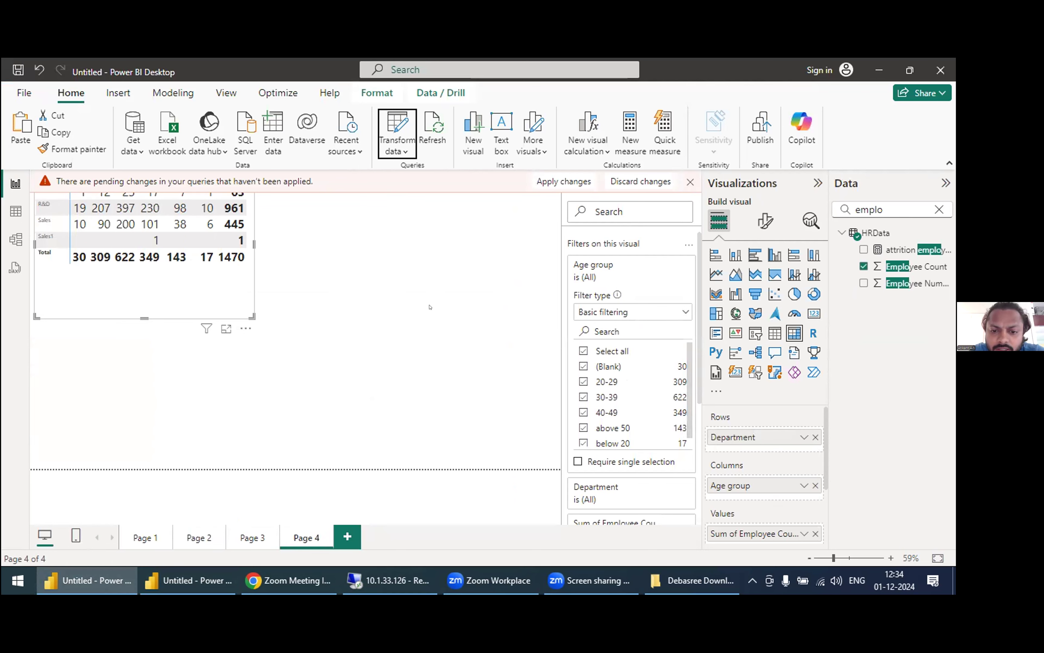
{"action": "key", "text": "alt+Tab"}
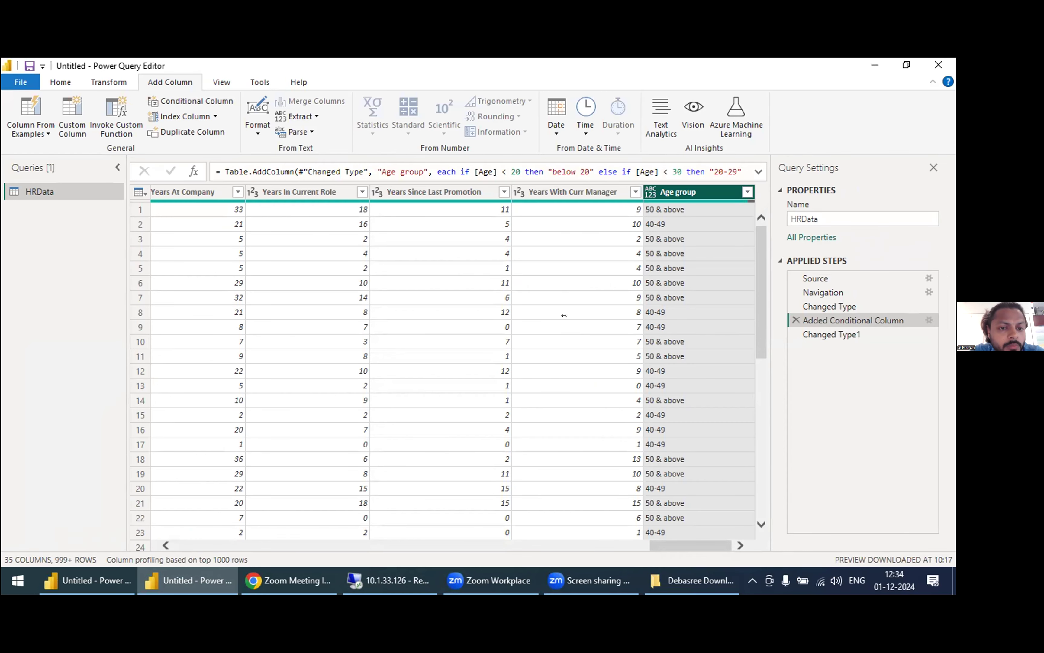
{"action": "left_click", "coordinate": [60, 82]}
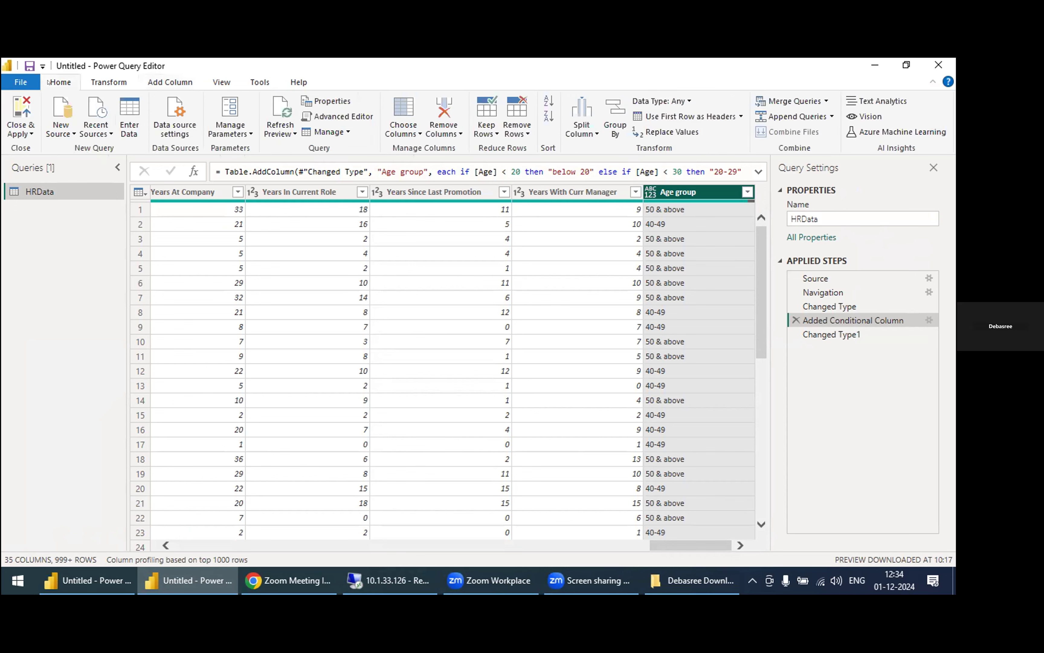
{"action": "left_click", "coordinate": [28, 130]}
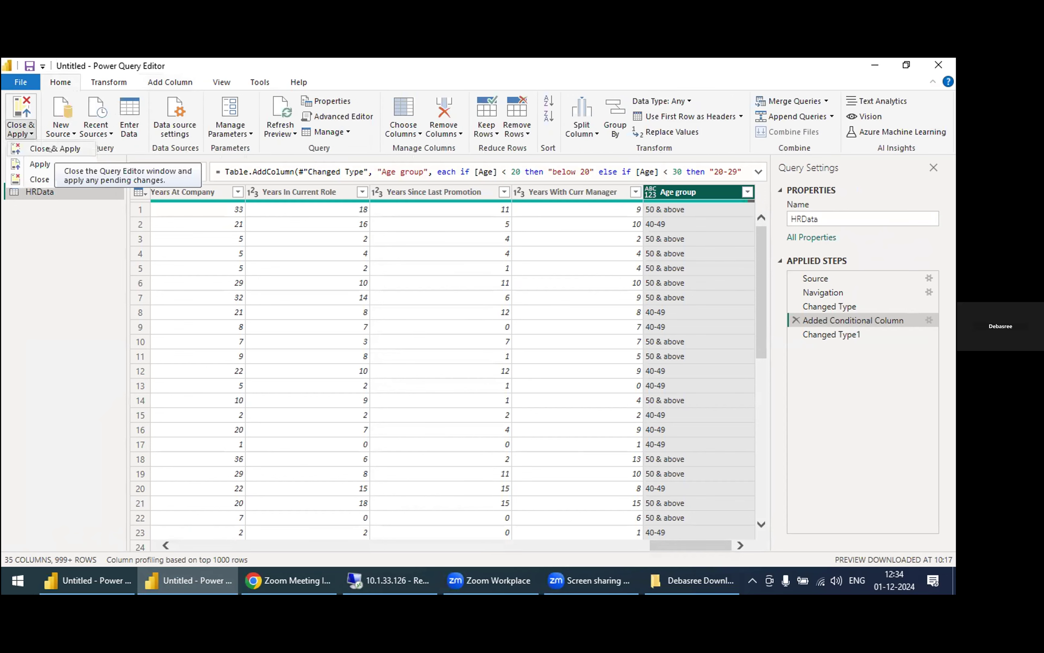
{"action": "left_click", "coordinate": [40, 179]}
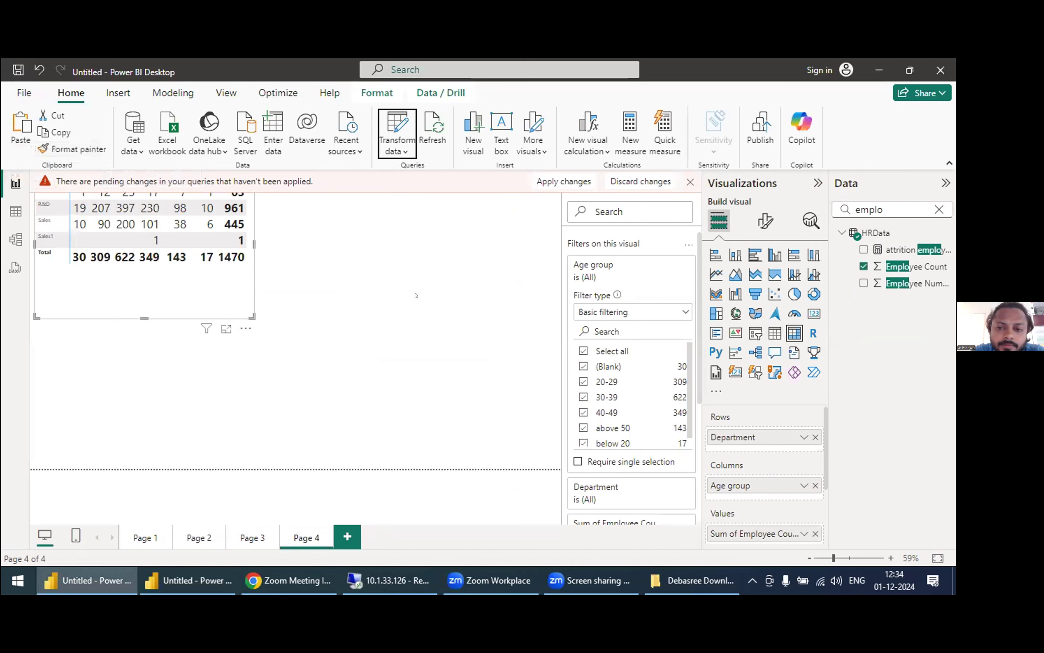
{"action": "left_click", "coordinate": [550, 182]}
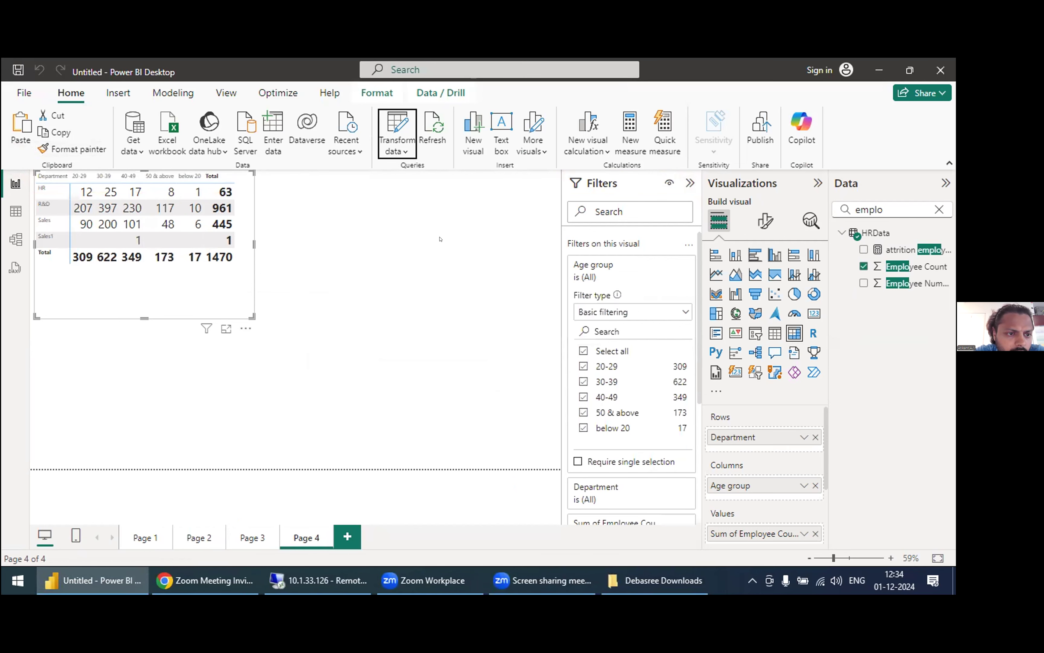
Step: Move the Department by Age group matrix slightly lower on Page 4 and deselect it
{"action": "left_click", "coordinate": [438, 276]}
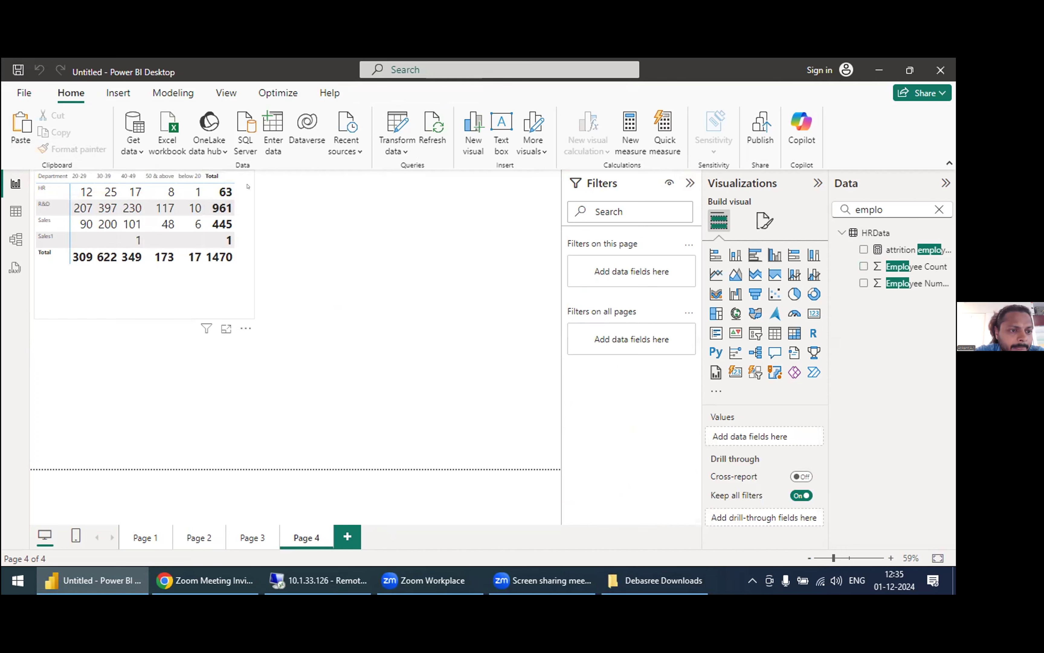
{"action": "left_click_drag", "start_coordinate": [250, 253], "coordinate": [260, 323]}
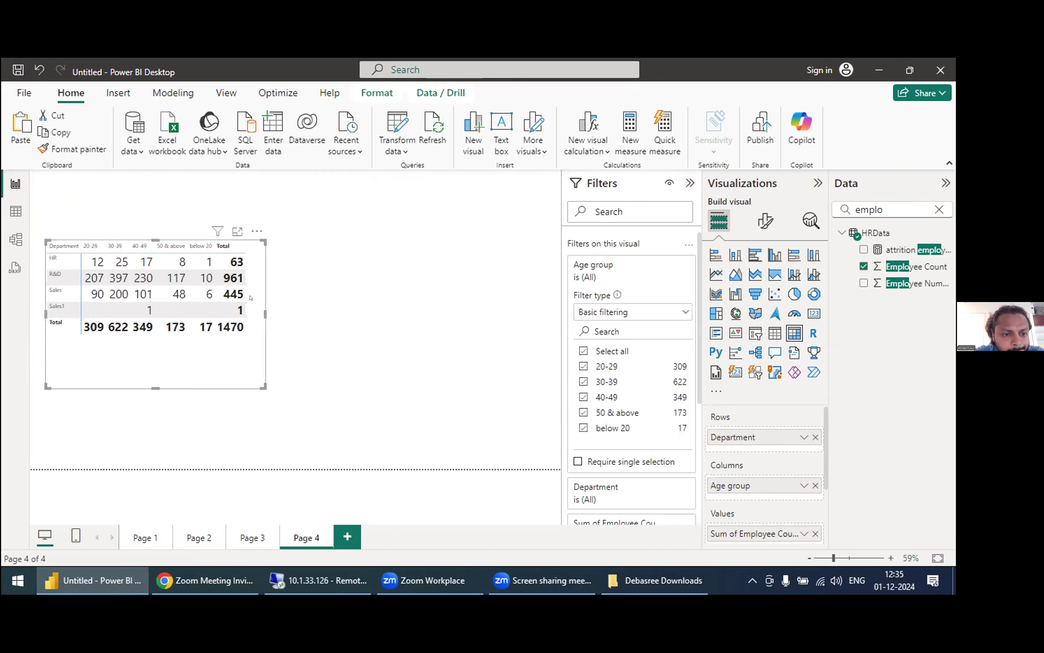
{"action": "left_click", "coordinate": [351, 316]}
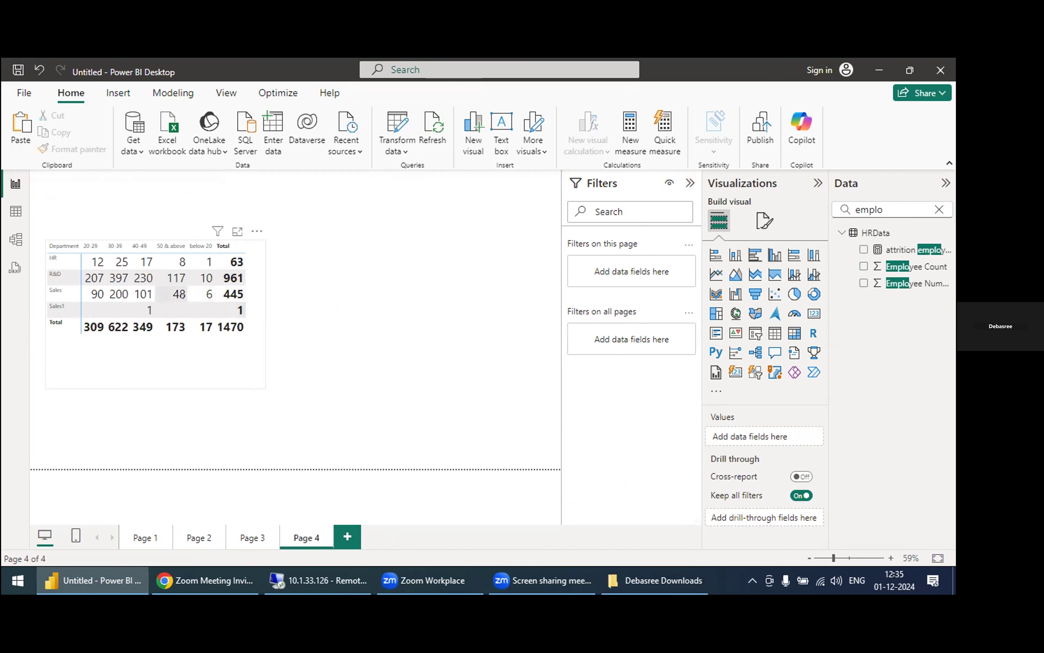
Step: Apply gradient background color formatting to the matrix's Sum of Employee Count values, from lowest to highest value
{"action": "left_click", "coordinate": [206, 348]}
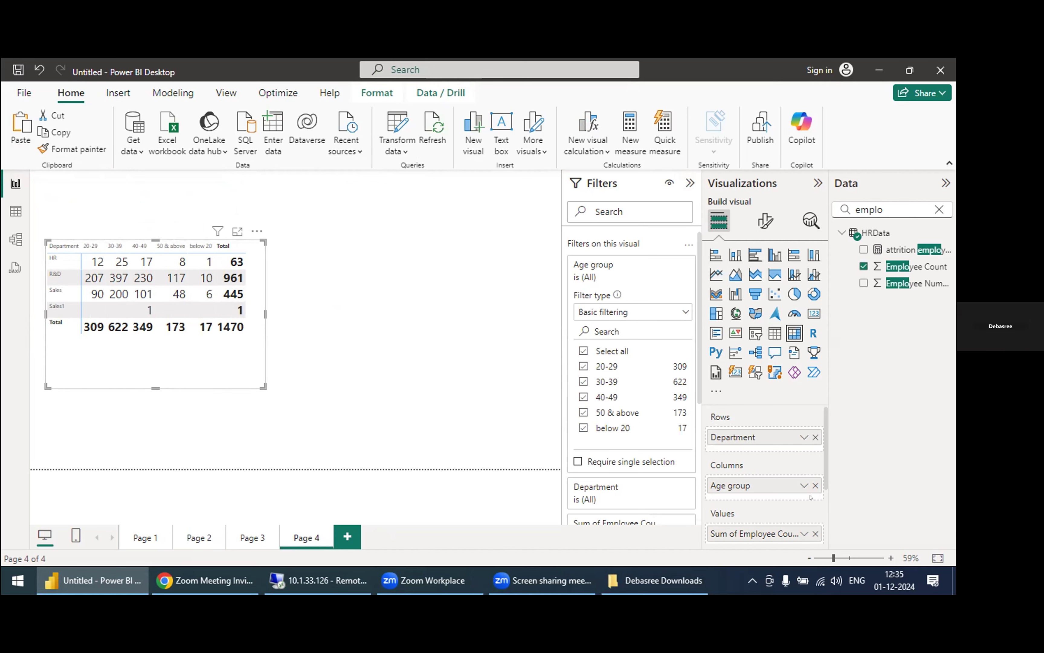
{"action": "left_click_drag", "start_coordinate": [822, 486], "coordinate": [822, 508]}
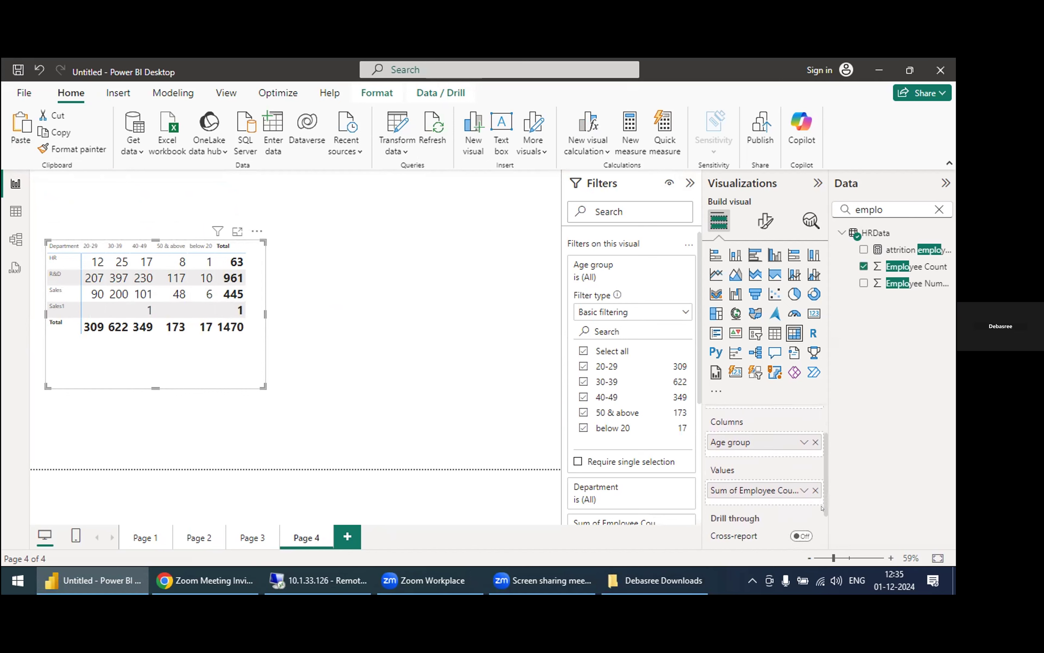
{"action": "left_click", "coordinate": [798, 490]}
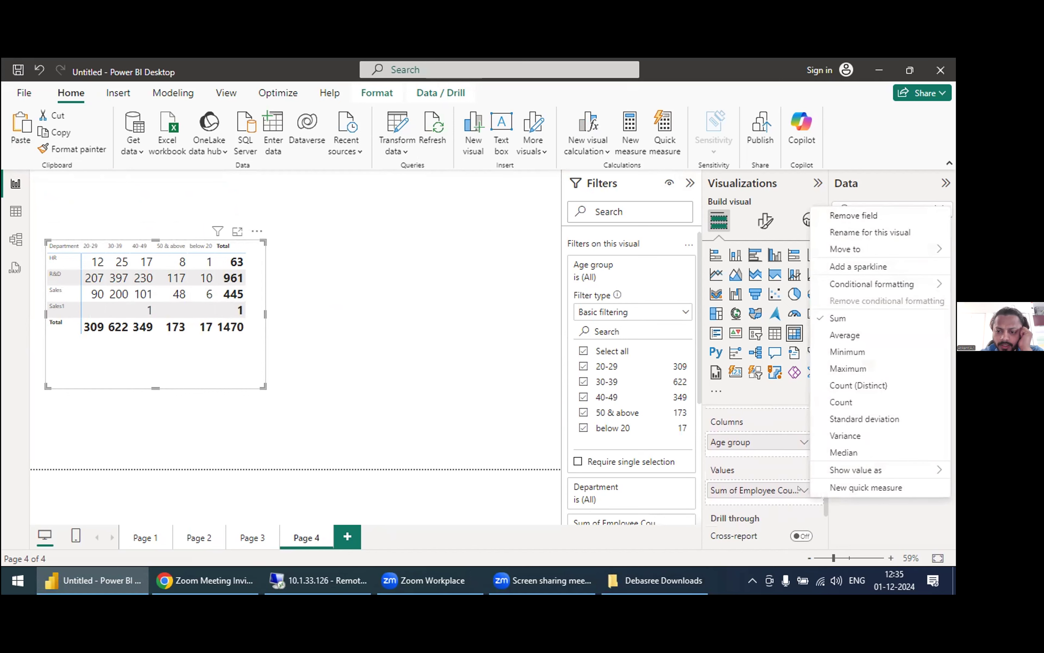
{"action": "mouse_move", "coordinate": [877, 285]}
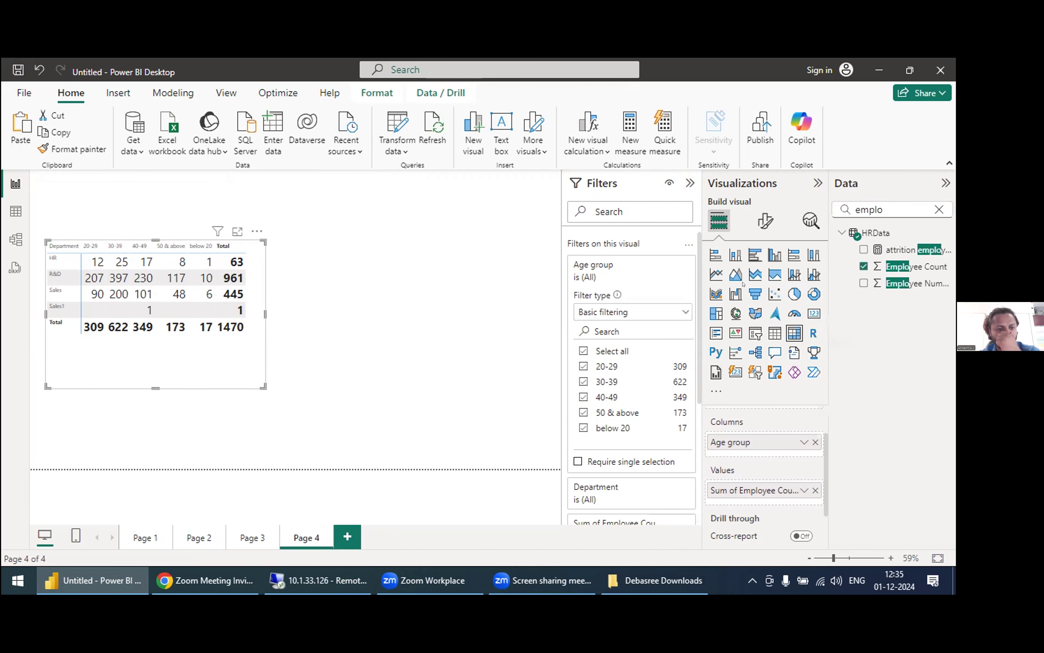
{"action": "left_click", "coordinate": [743, 284]}
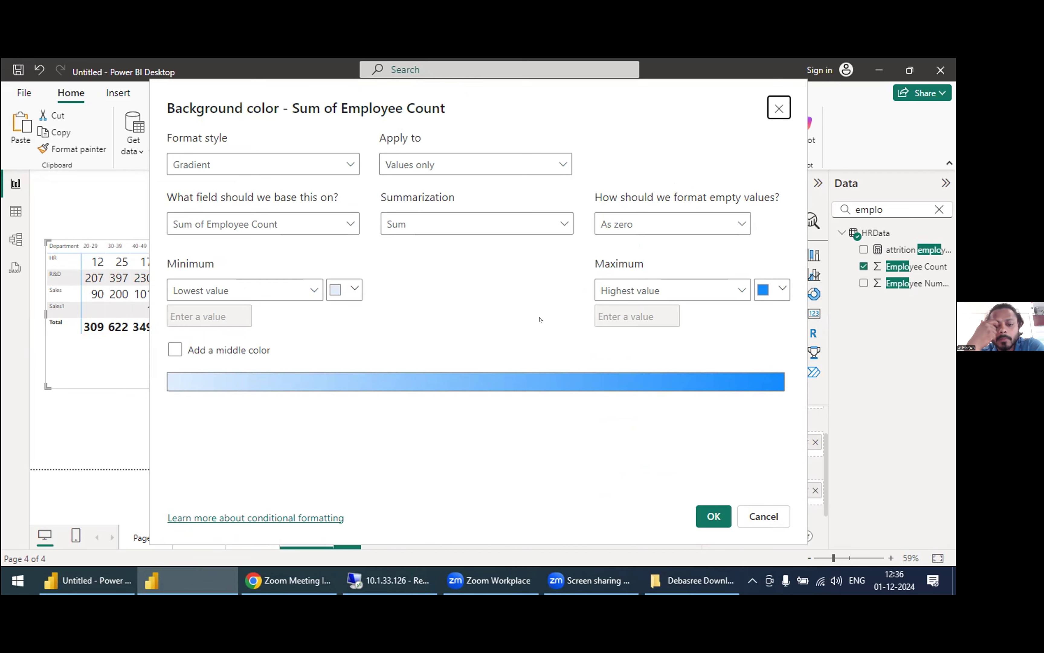
{"action": "left_click", "coordinate": [707, 512]}
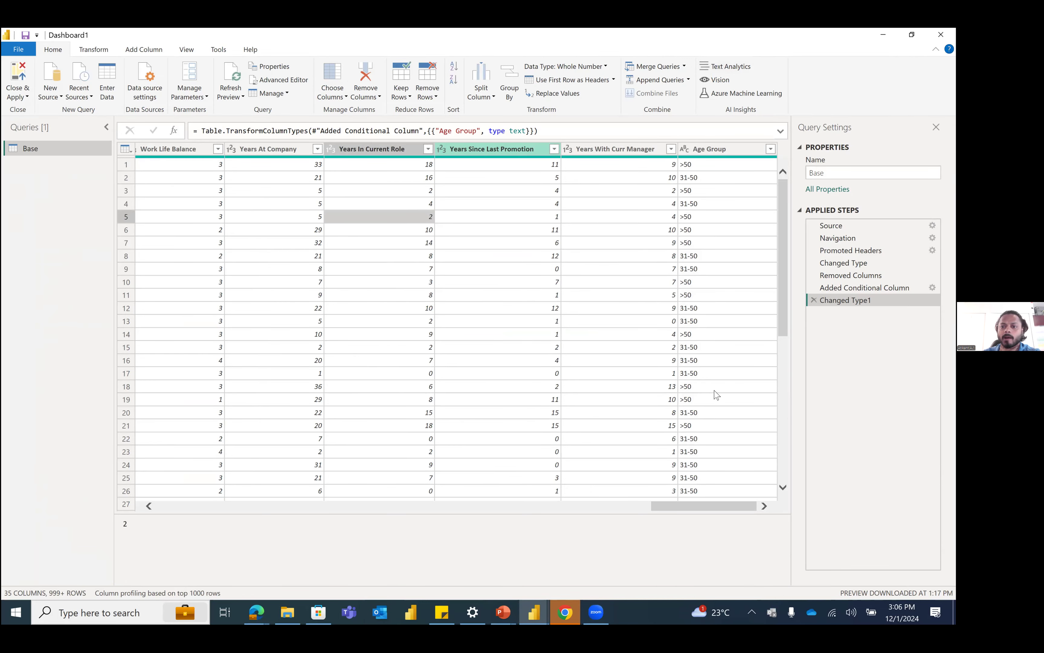
Step: Review the Base query's data in Dashboard1, moving between the Age Group, Age, Attrition and Monthly Income columns
{"action": "left_click_drag", "start_coordinate": [653, 506], "coordinate": [510, 509]}
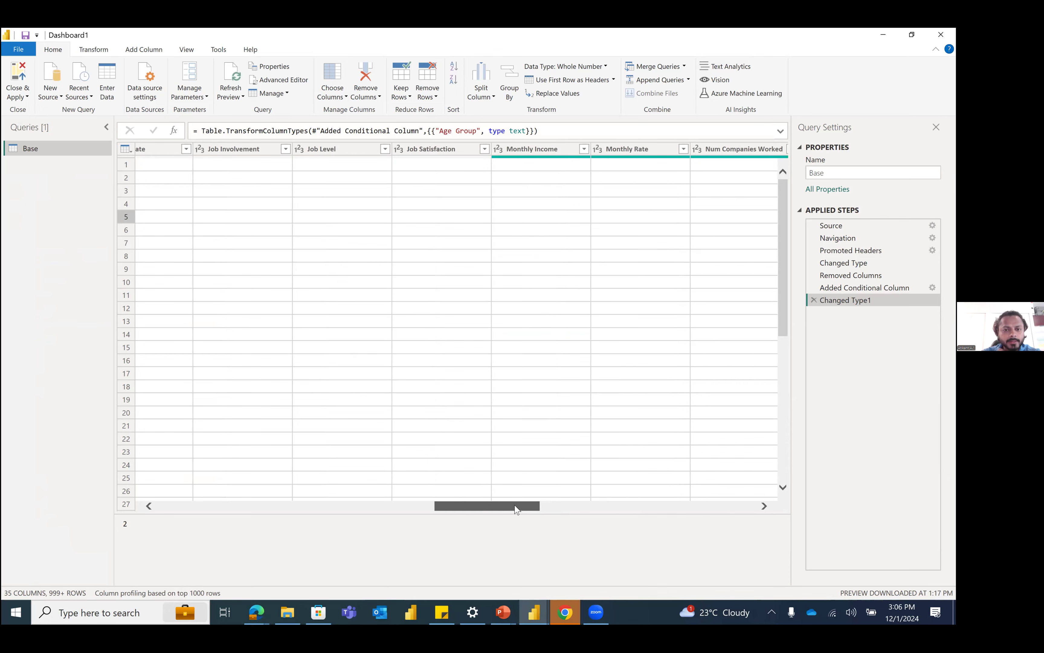
{"action": "left_click", "coordinate": [590, 506]}
{"action": "left_click_drag", "start_coordinate": [692, 508], "coordinate": [785, 507]}
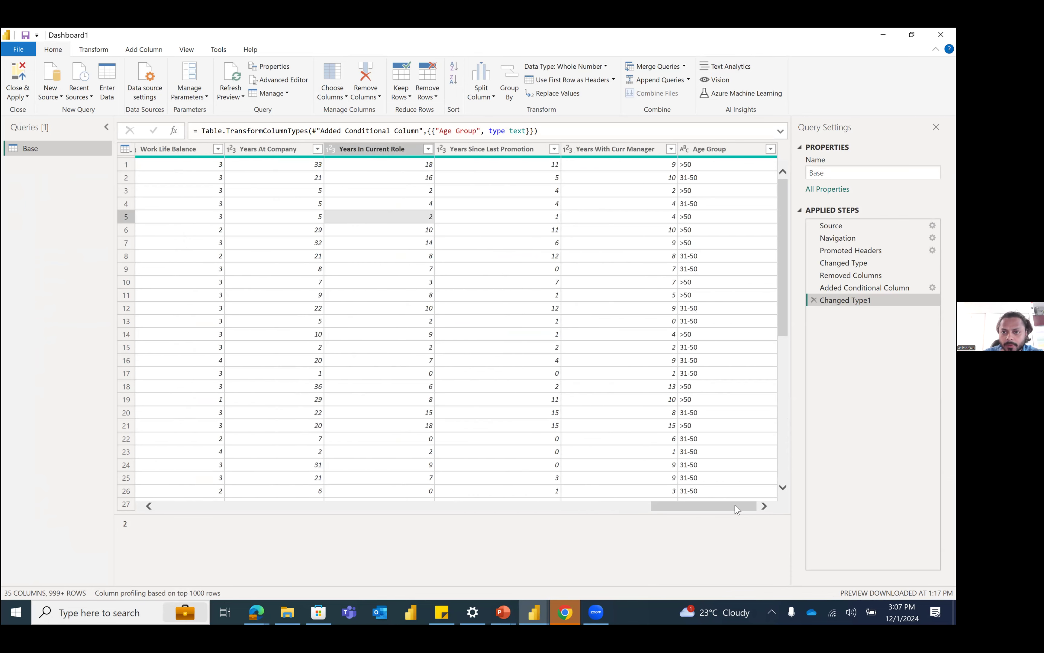
{"action": "left_click_drag", "start_coordinate": [737, 509], "coordinate": [378, 522]}
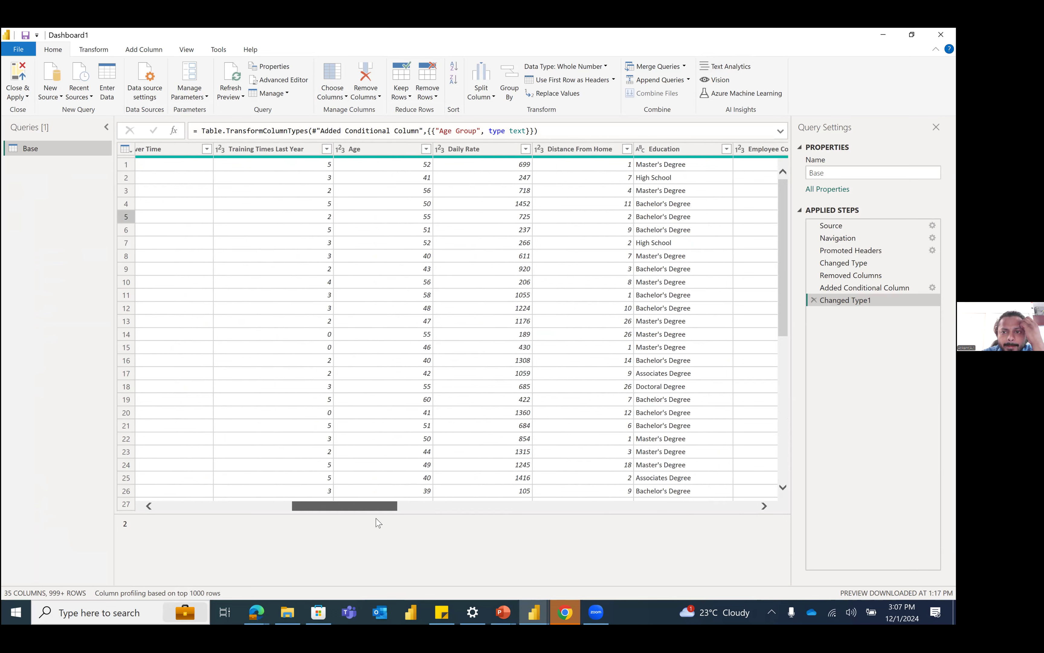
{"action": "left_click_drag", "start_coordinate": [358, 515], "coordinate": [320, 514]}
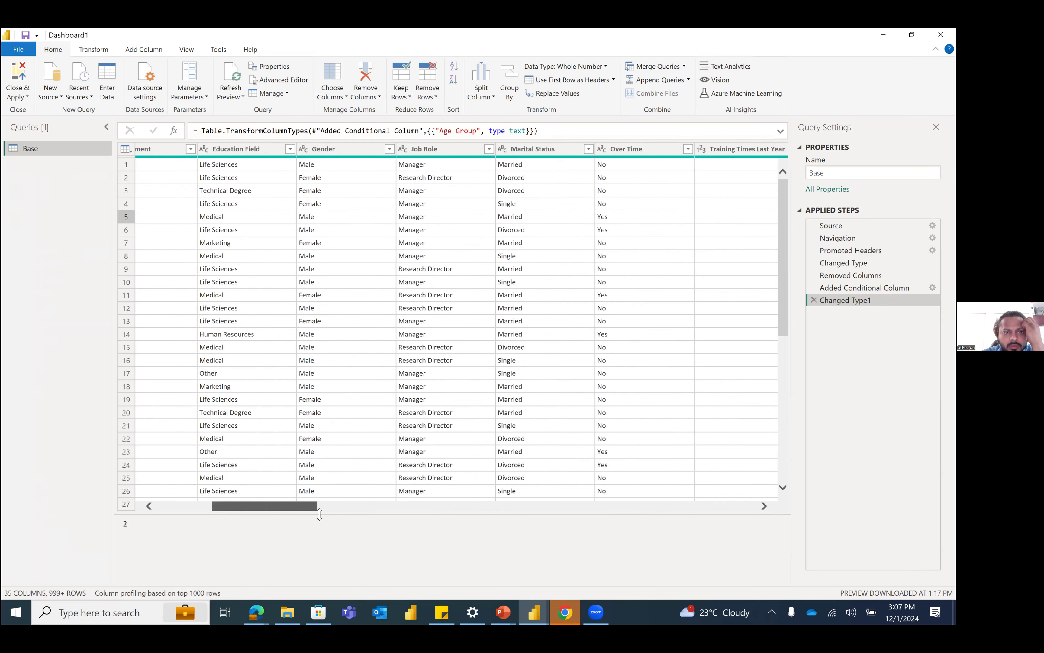
{"action": "left_click_drag", "start_coordinate": [242, 512], "coordinate": [200, 512]}
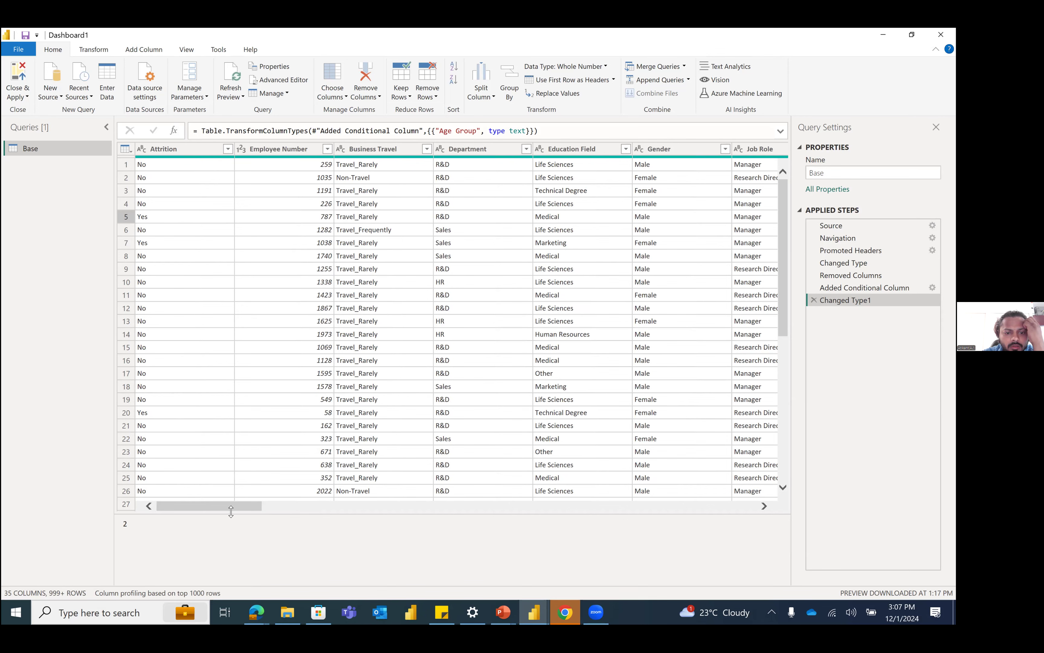
{"action": "left_click_drag", "start_coordinate": [266, 512], "coordinate": [772, 535]}
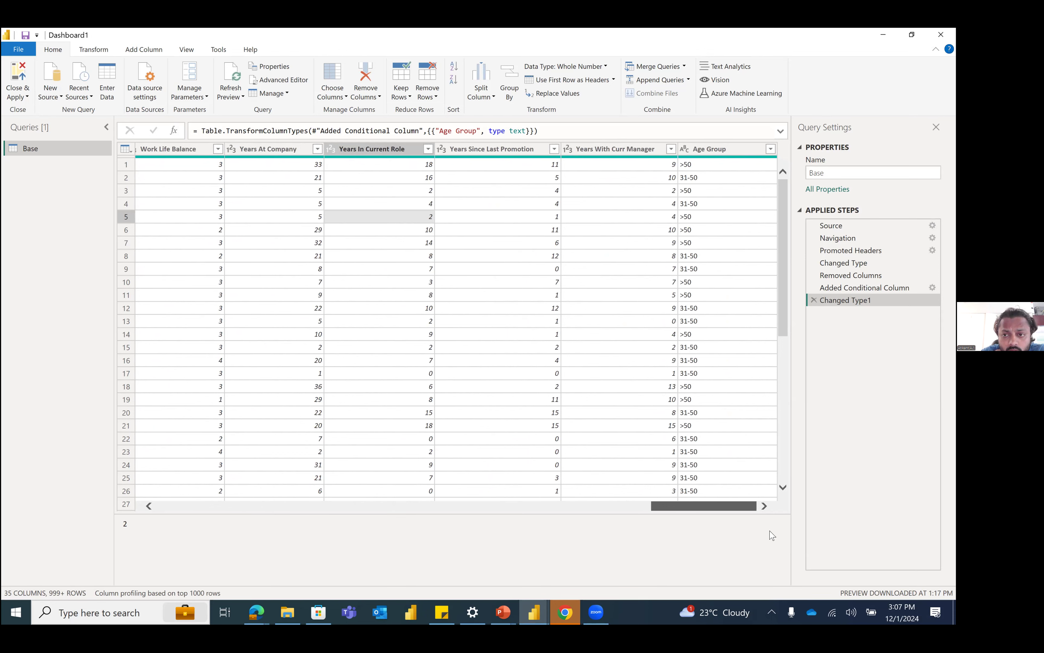
{"action": "left_click_drag", "start_coordinate": [772, 536], "coordinate": [535, 529]}
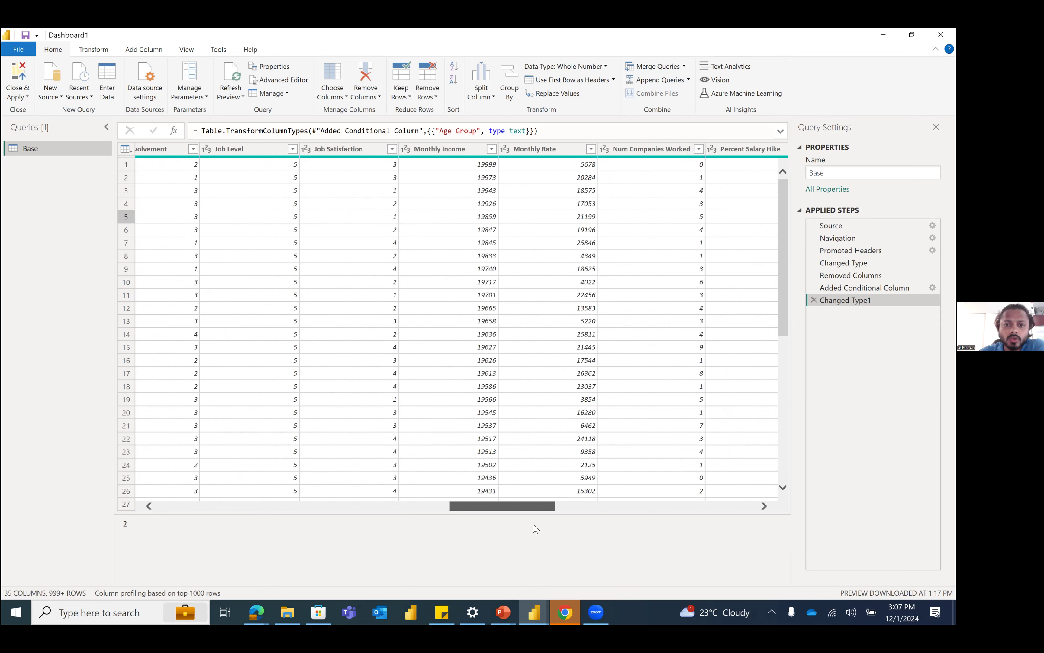
Step: Examine the range of values in the Base query's Monthly Income column filter list without applying a filter
{"action": "left_click", "coordinate": [500, 157]}
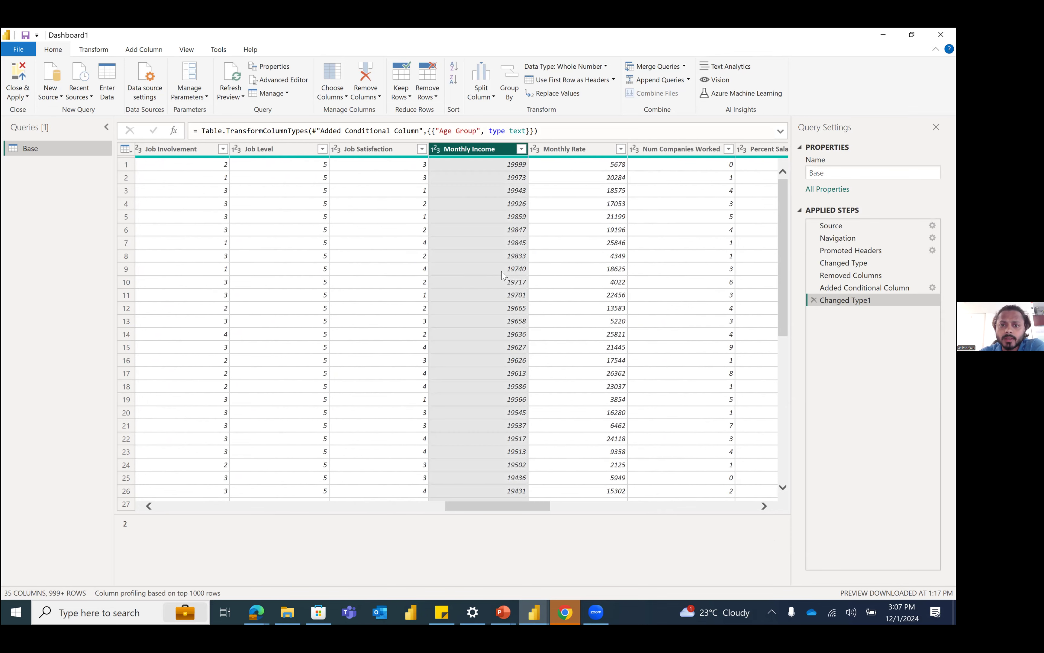
{"action": "left_click", "coordinate": [521, 149]}
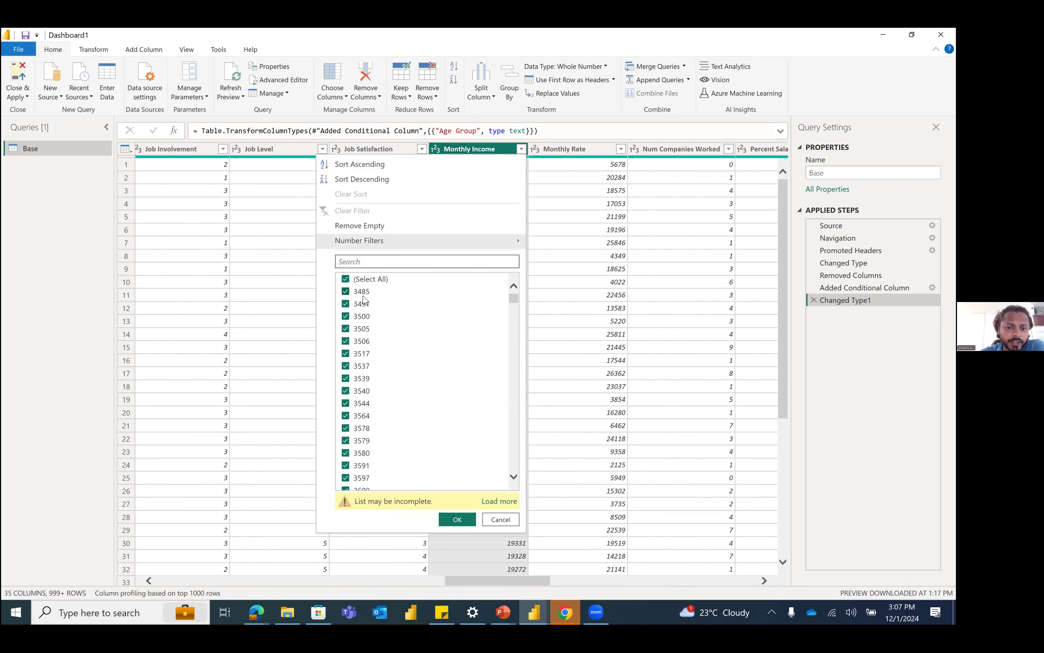
{"action": "left_click_drag", "start_coordinate": [512, 299], "coordinate": [511, 485]}
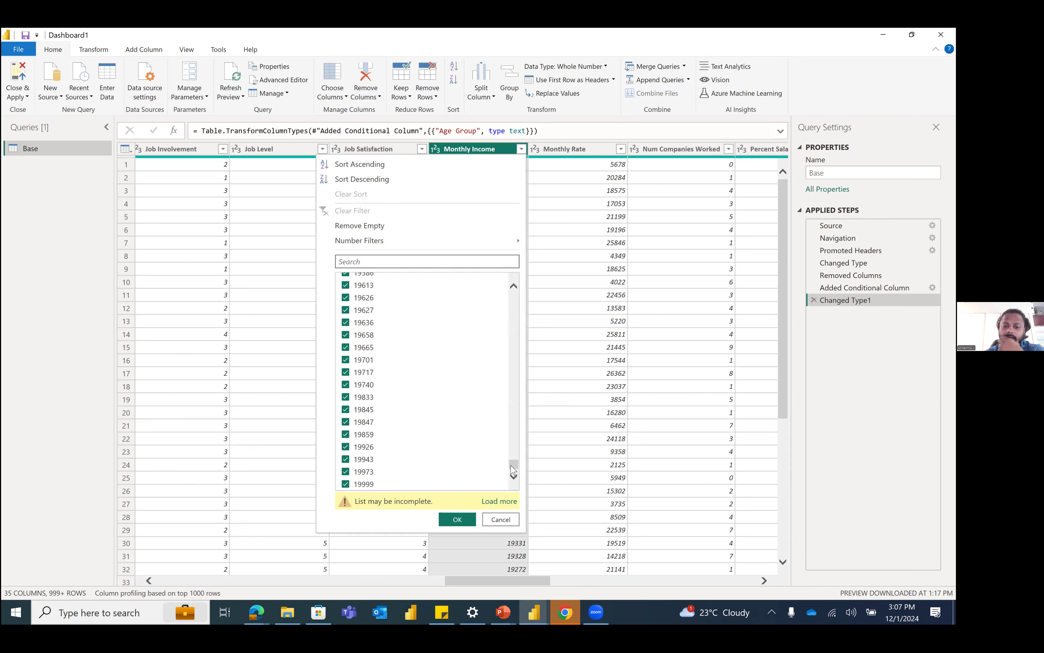
{"action": "left_click_drag", "start_coordinate": [515, 467], "coordinate": [518, 281]}
{"action": "left_click", "coordinate": [502, 520]}
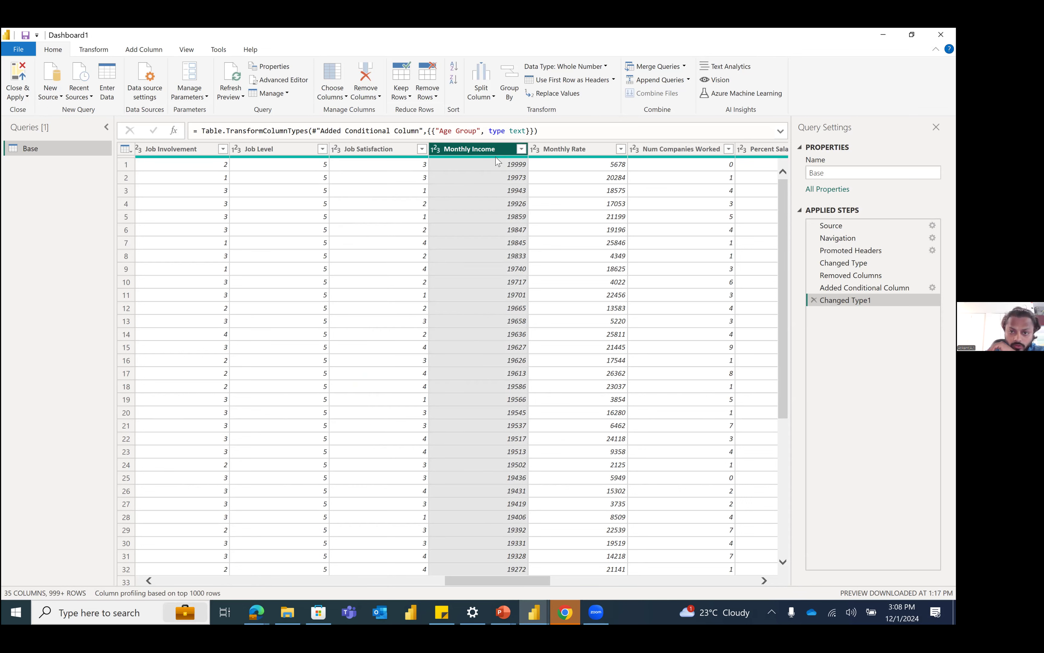
{"action": "mouse_move", "coordinate": [498, 160]}
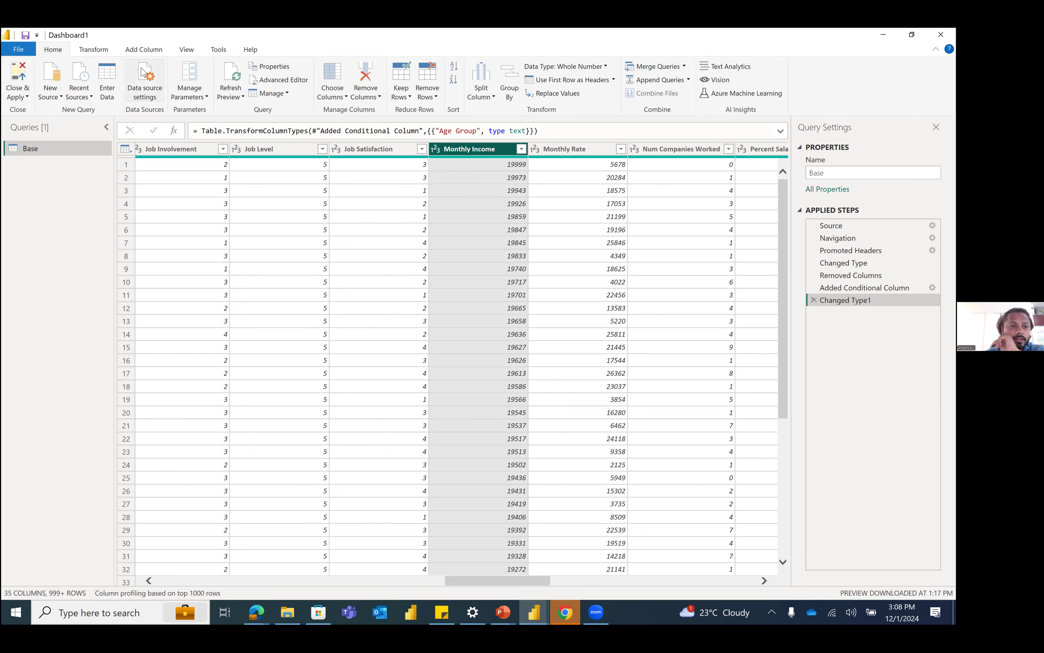
Step: Start a new conditional column in the Base query and name it Salary Groups
{"action": "left_click", "coordinate": [144, 49]}
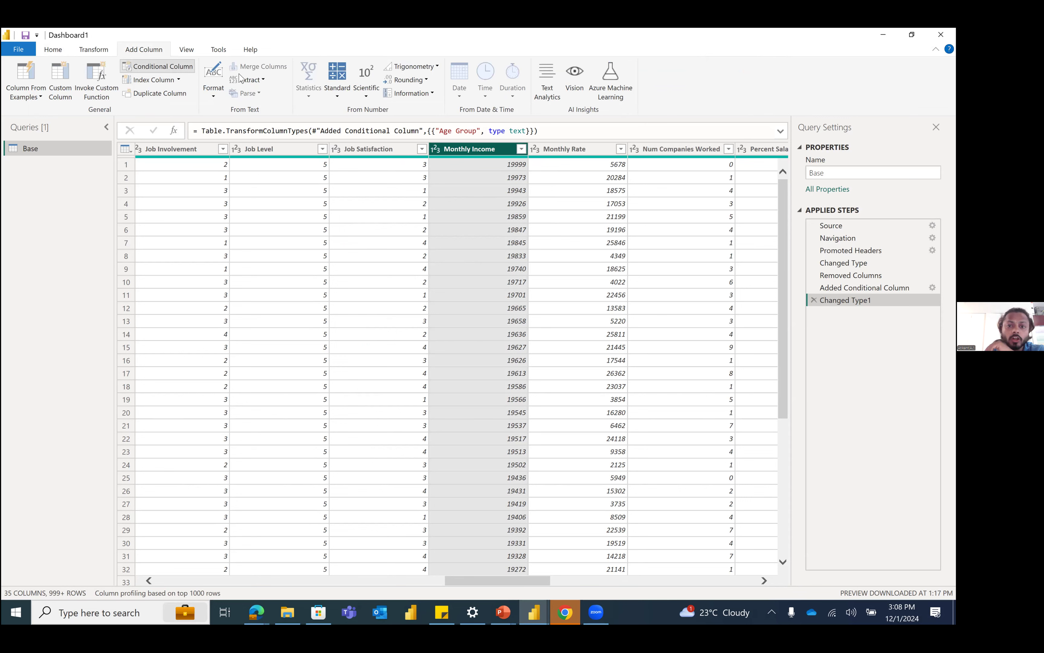
{"action": "left_click", "coordinate": [158, 66]}
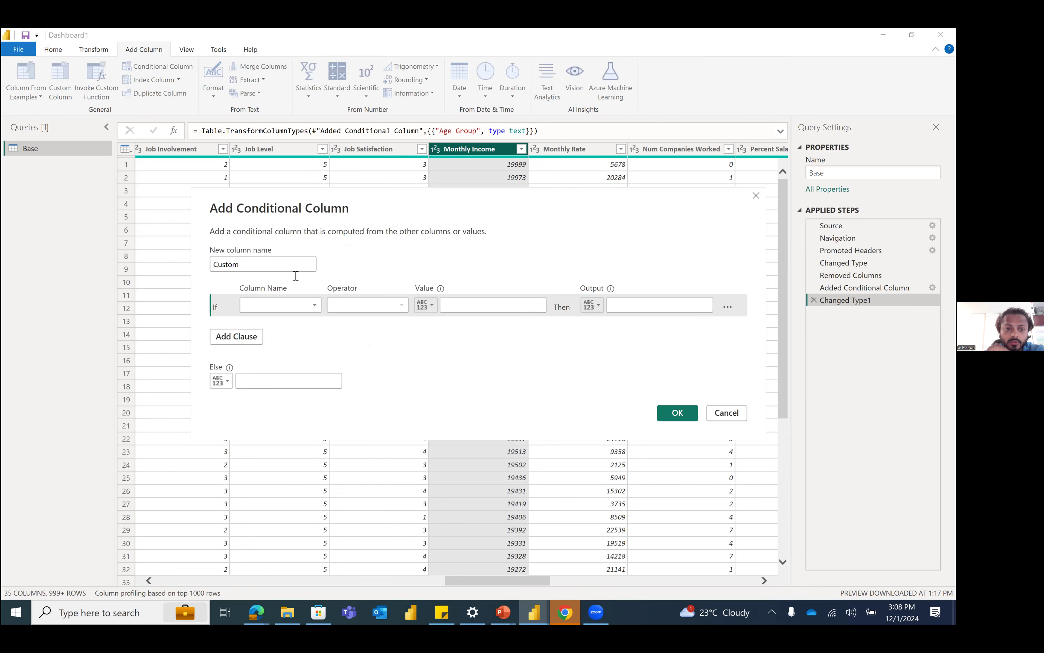
{"action": "double_click", "coordinate": [291, 269]}
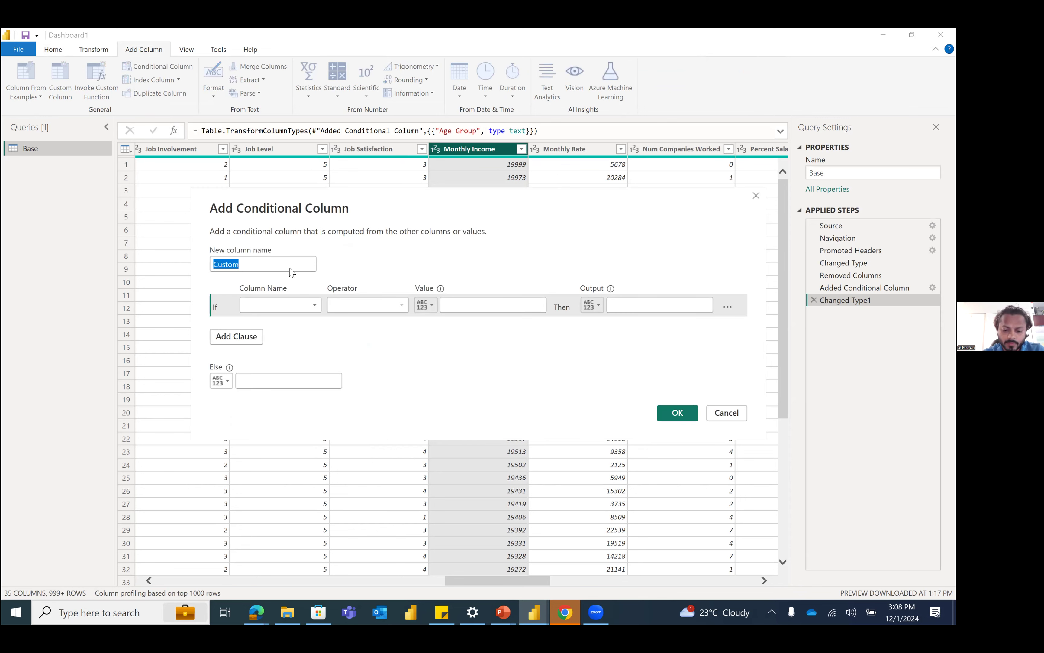
{"action": "type", "text": "Sala"}
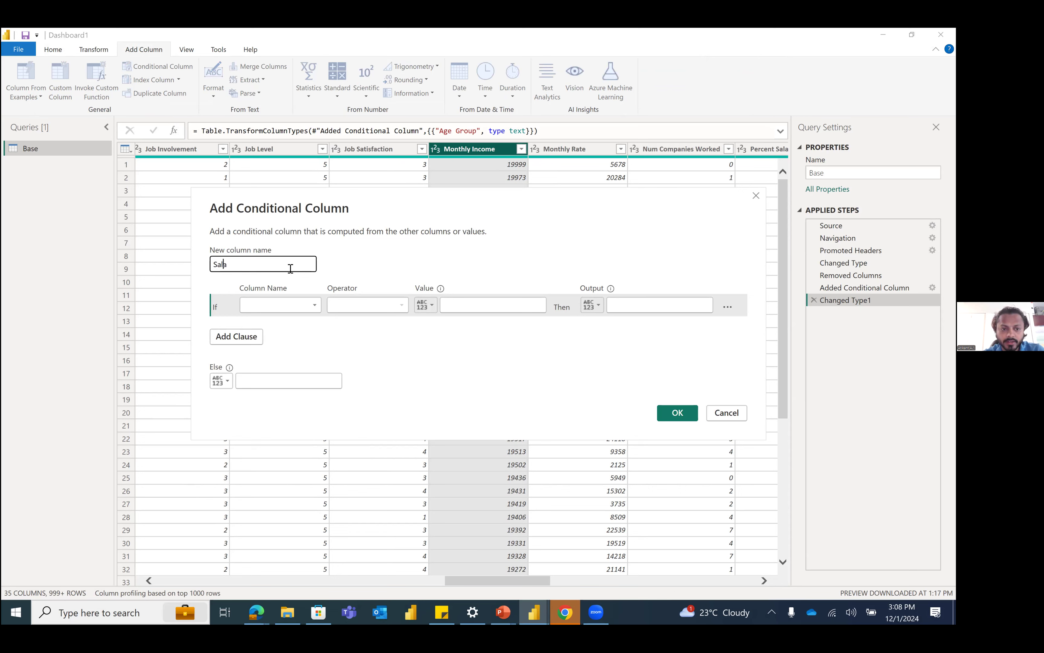
{"action": "type", "text": "ry Groups"}
Step: Define the first clause so that Monthly Income is less than 5000 outputs Low Income
{"action": "left_click", "coordinate": [299, 305]}
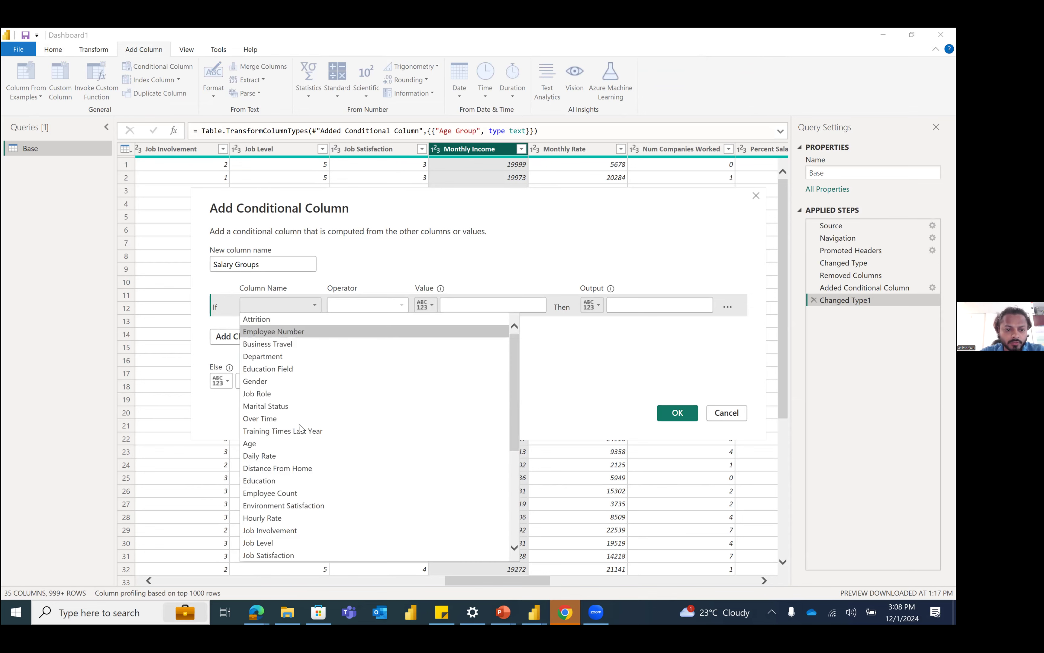
{"action": "scroll", "coordinate": [287, 505], "scroll_direction": "down", "scroll_amount": 5}
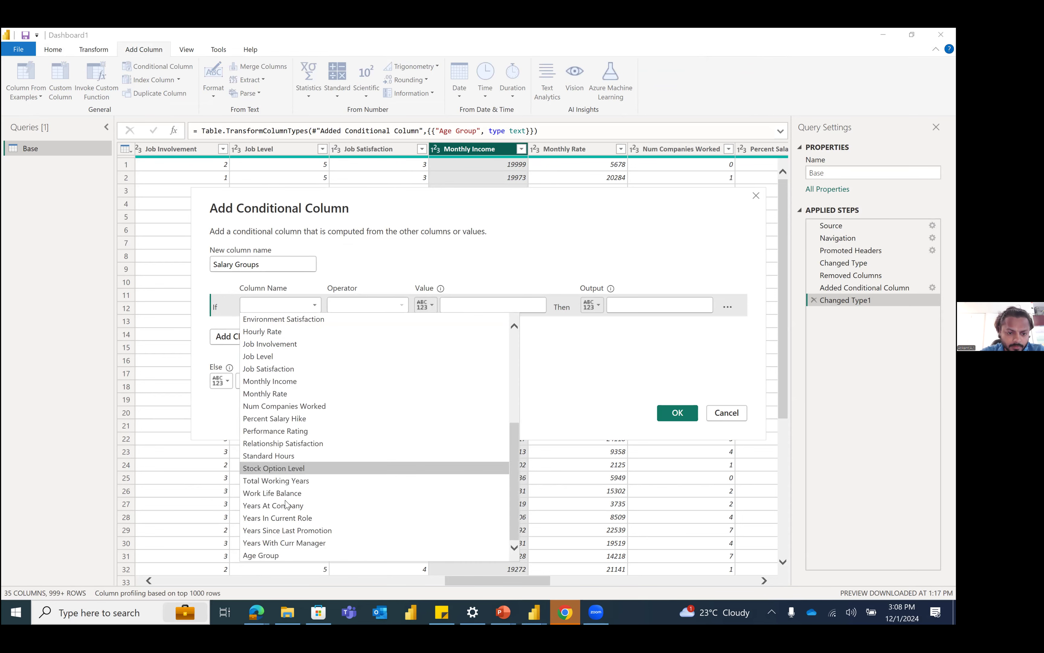
{"action": "left_click", "coordinate": [287, 382]}
{"action": "left_click", "coordinate": [391, 305]}
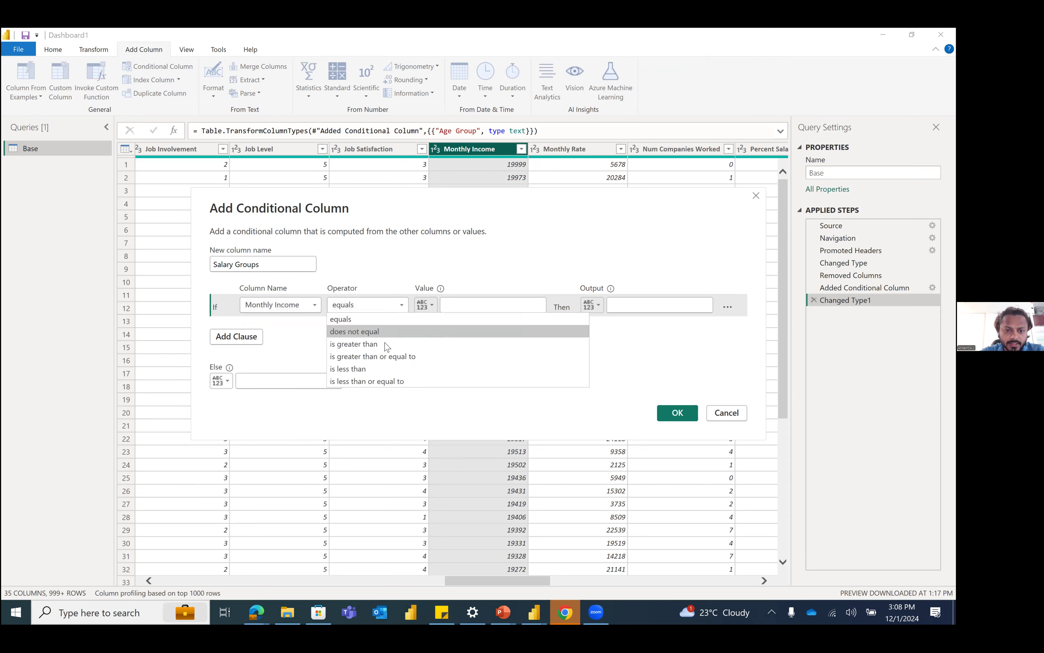
{"action": "left_click", "coordinate": [389, 369]}
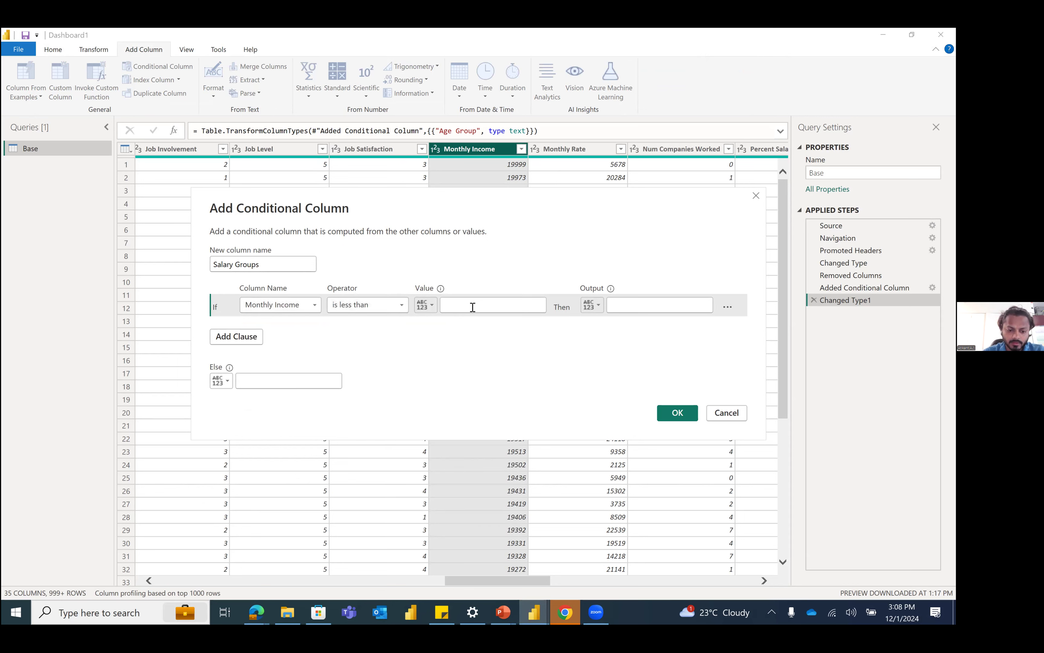
{"action": "type", "text": "2000"}
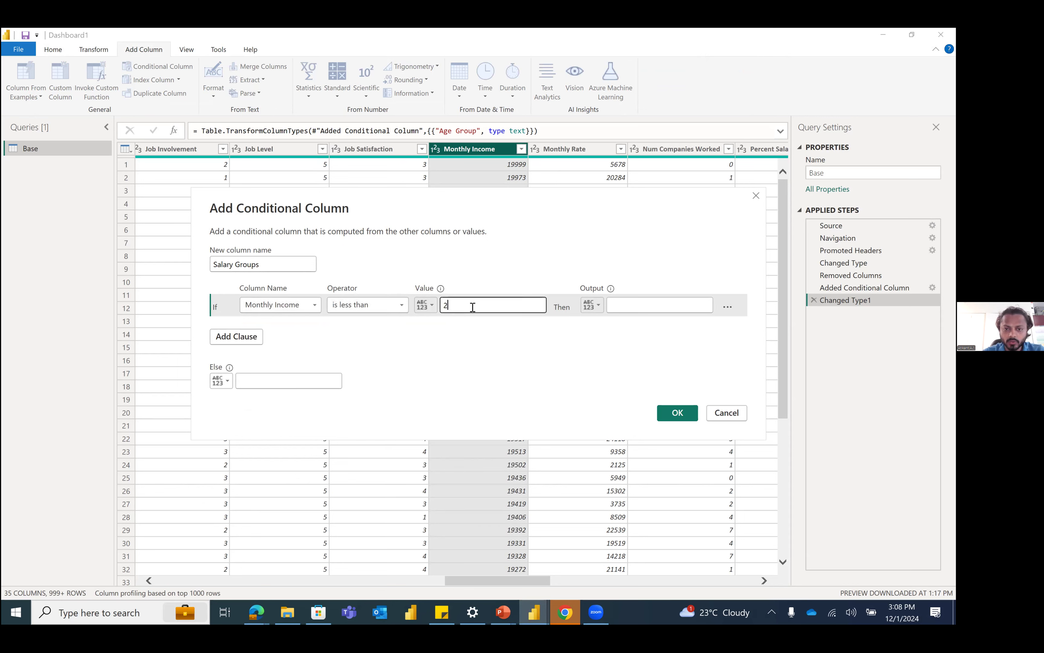
{"action": "double_click", "coordinate": [501, 312]}
{"action": "type", "text": "5000"}
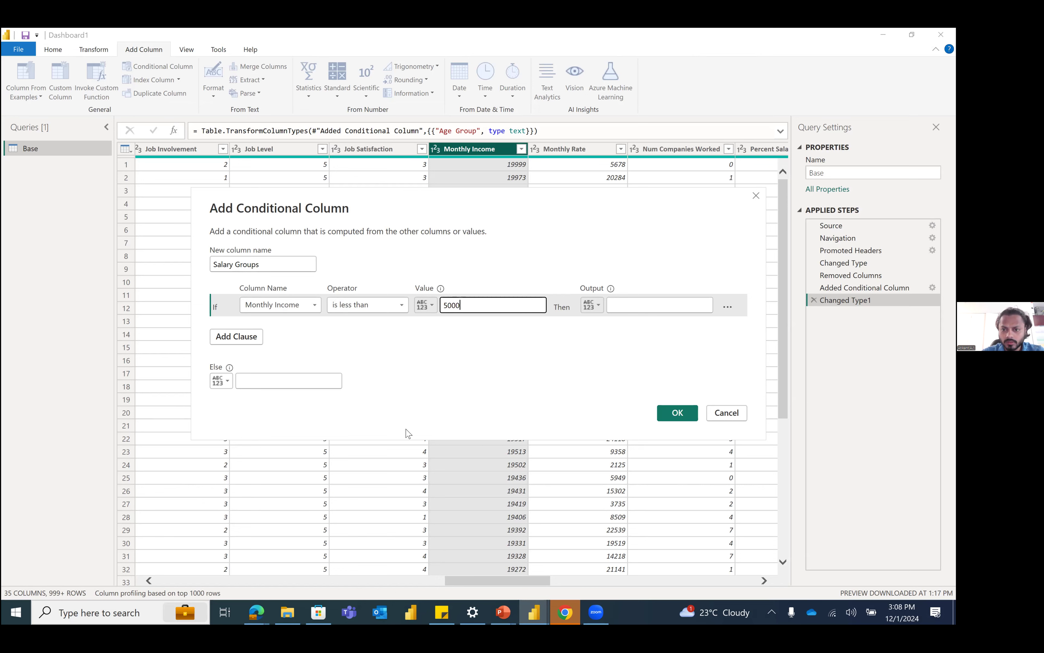
{"action": "left_click", "coordinate": [618, 307]}
{"action": "type", "text": "L"}
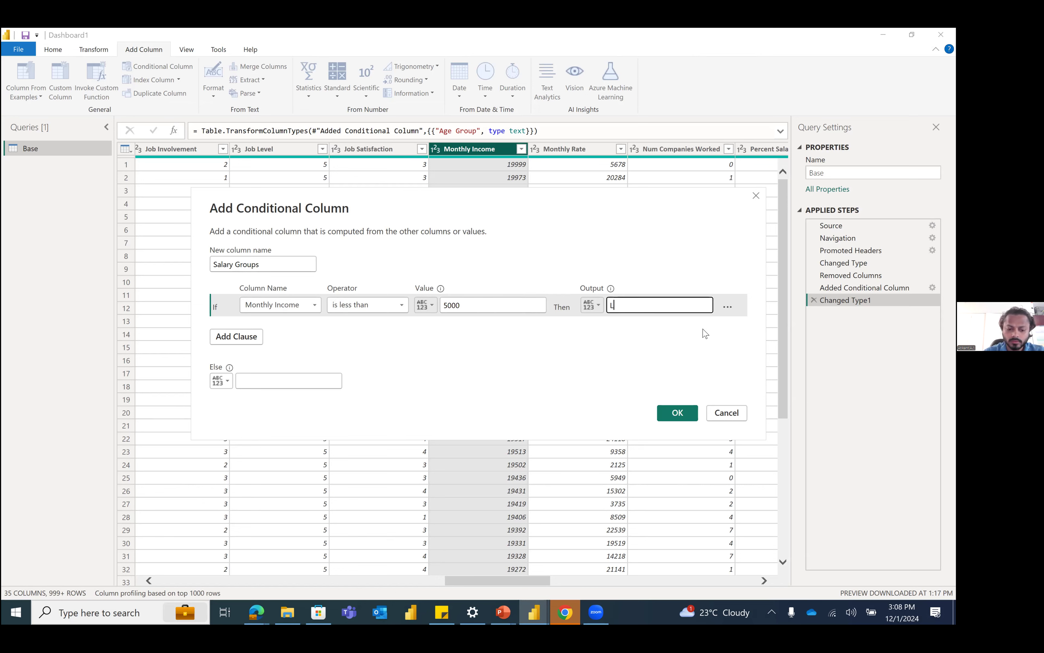
{"action": "type", "text": "ow Income"}
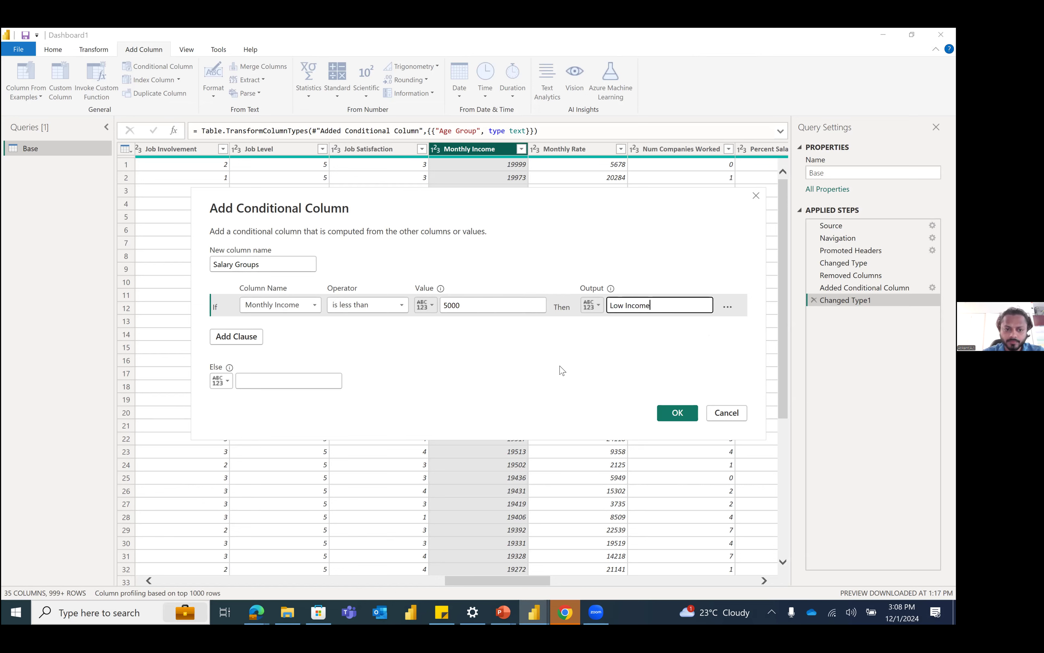
Step: Add an Else If clause so that Monthly Income is less than 12000 outputs Mid Income
{"action": "left_click", "coordinate": [262, 338]}
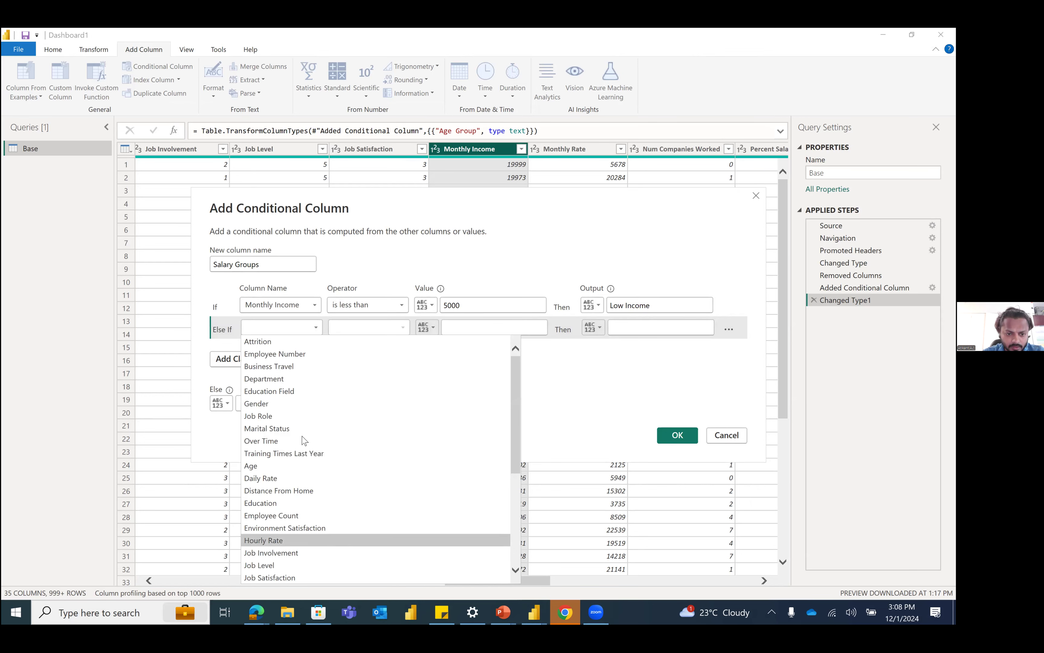
{"action": "scroll", "coordinate": [330, 413], "scroll_direction": "down", "scroll_amount": 5}
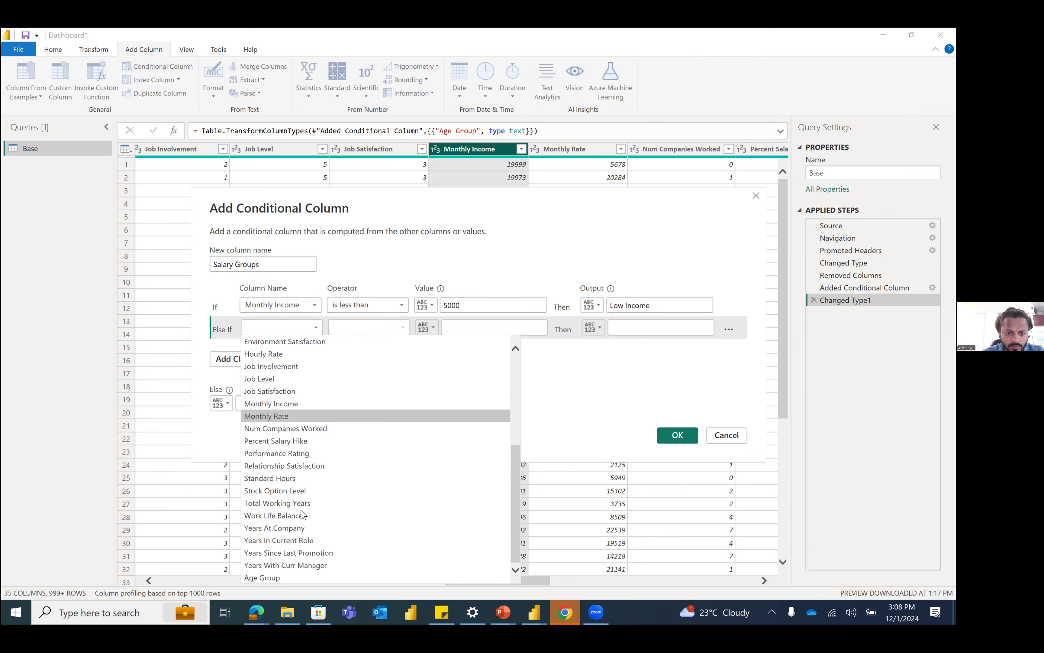
{"action": "left_click", "coordinate": [302, 408]}
{"action": "left_click", "coordinate": [377, 330]}
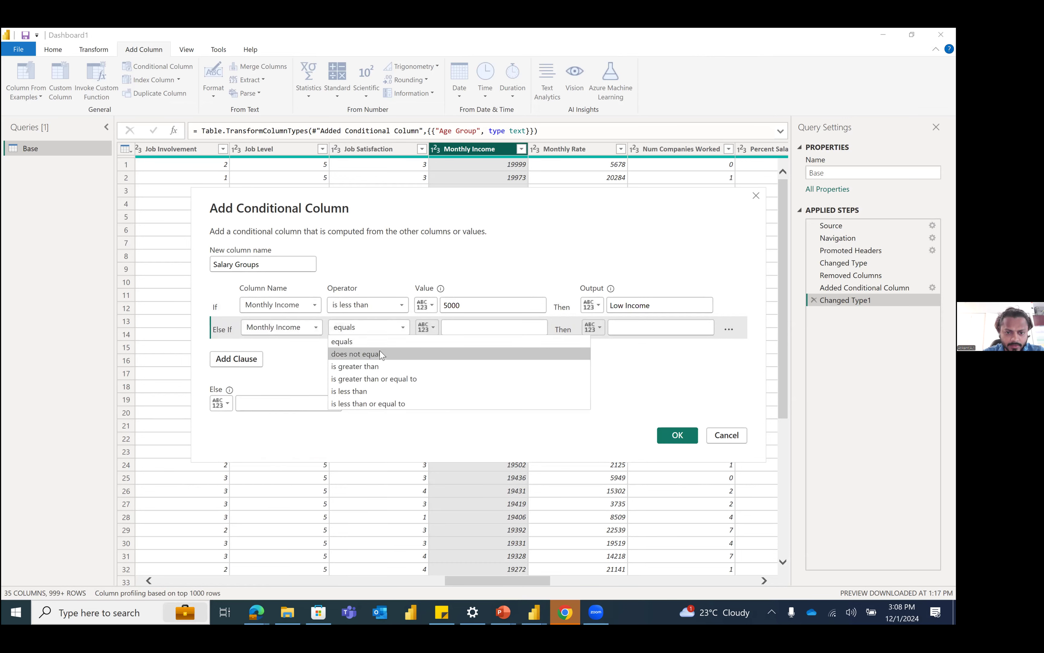
{"action": "left_click", "coordinate": [460, 333]}
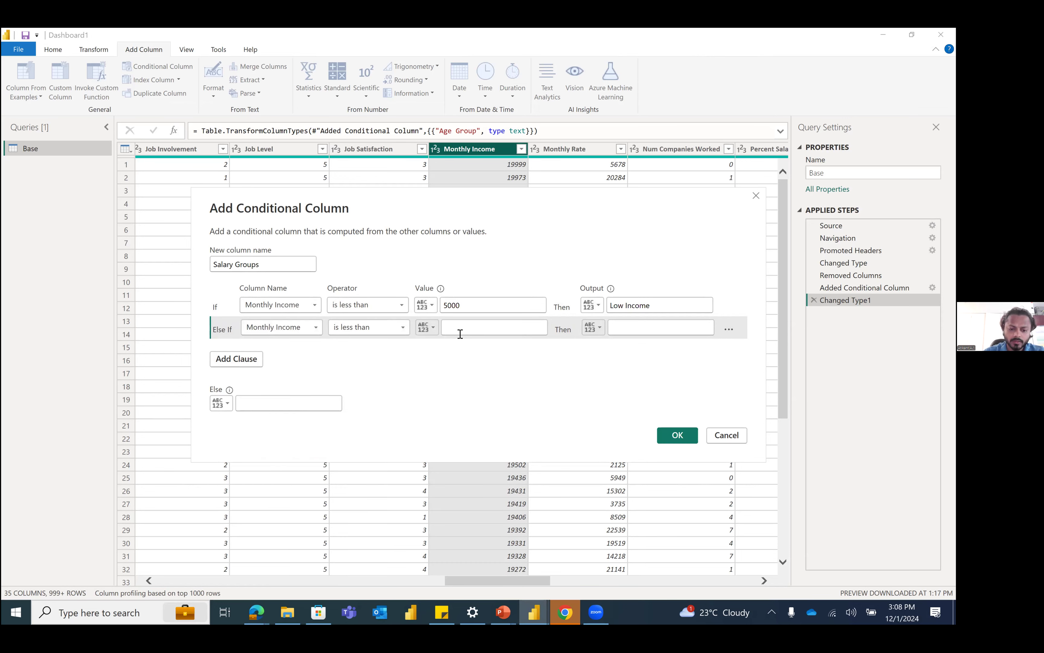
{"action": "type", "text": "12000"}
{"action": "left_click", "coordinate": [621, 320]}
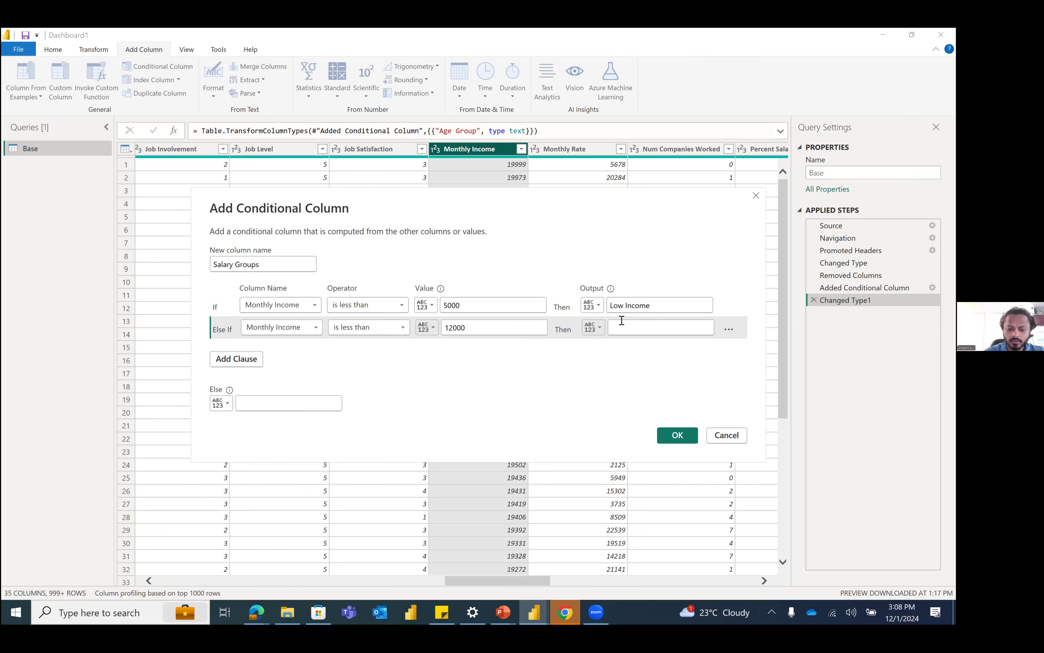
{"action": "type", "text": "Mid Income"}
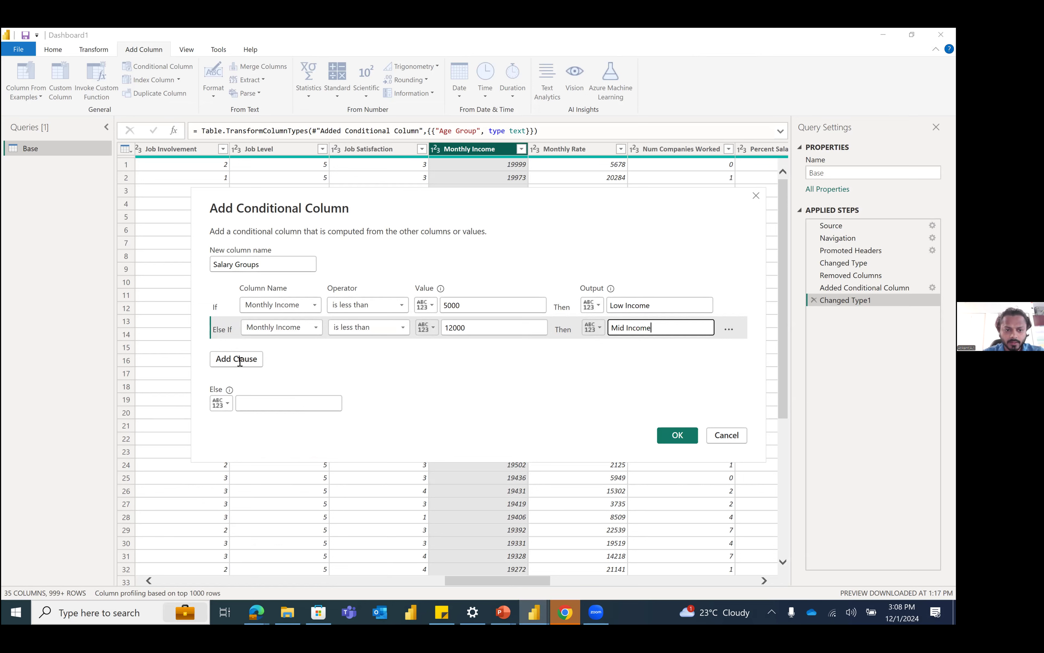
Step: Set the Else output to High Income and create the Salary Groups conditional column
{"action": "left_click", "coordinate": [294, 408]}
{"action": "type", "text": "Hig"}
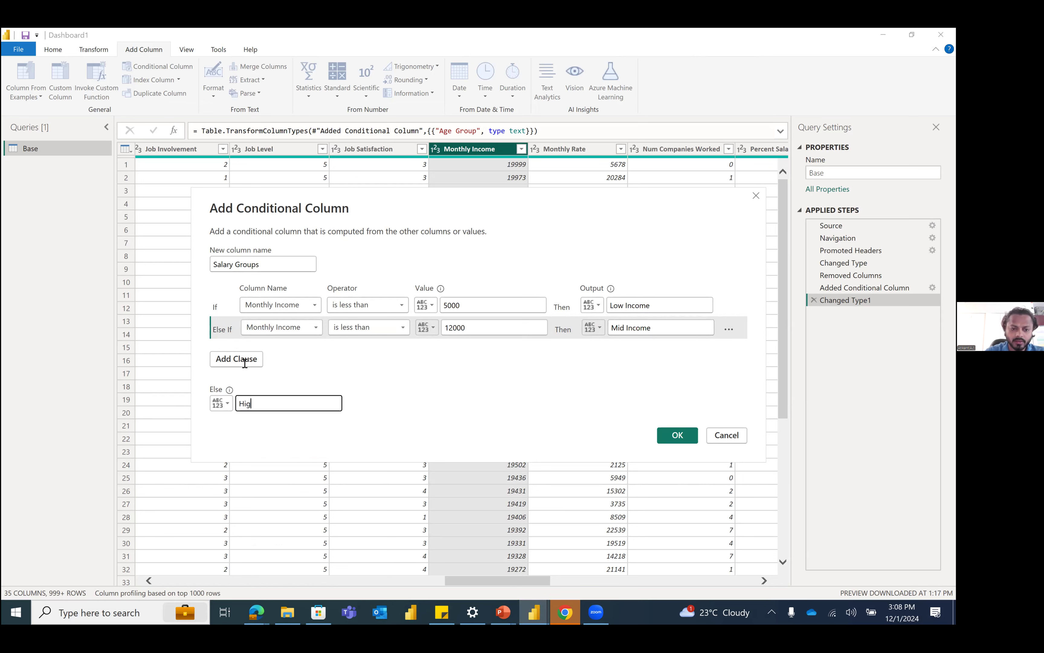
{"action": "type", "text": "h Income"}
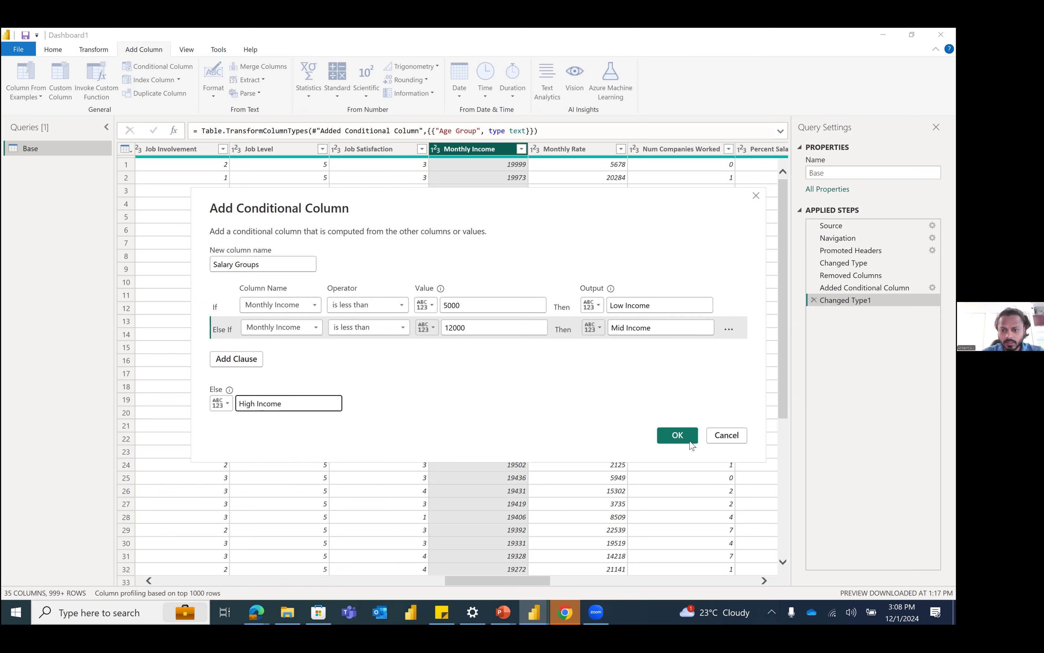
{"action": "key", "text": "Return"}
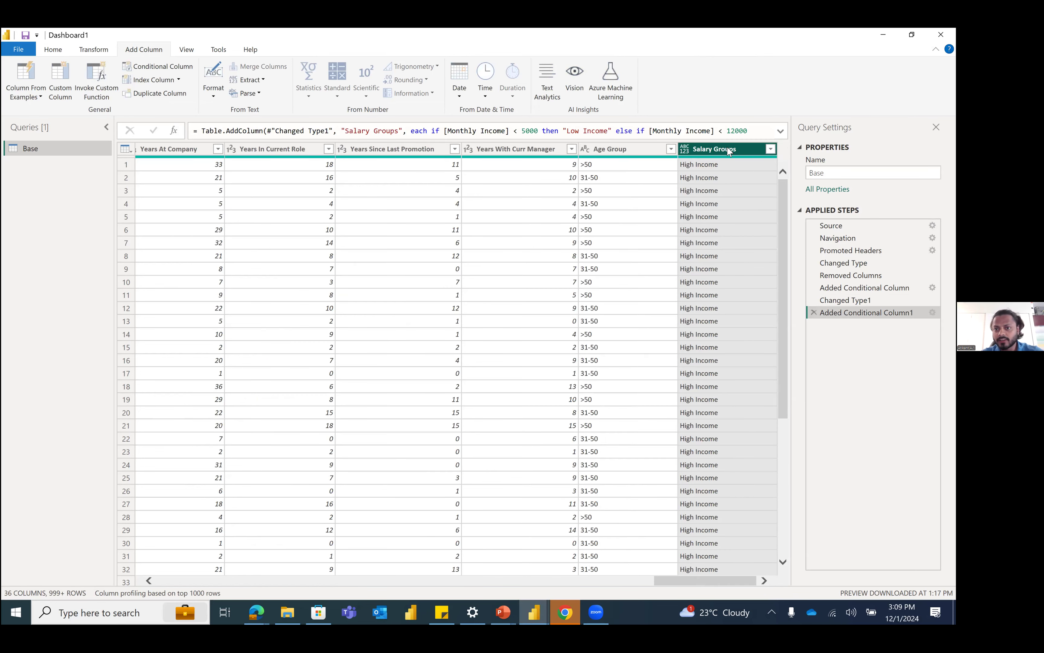
Step: Set the Salary Groups column's data type to Text and check its distinct values in the filter list
{"action": "left_click", "coordinate": [681, 149]}
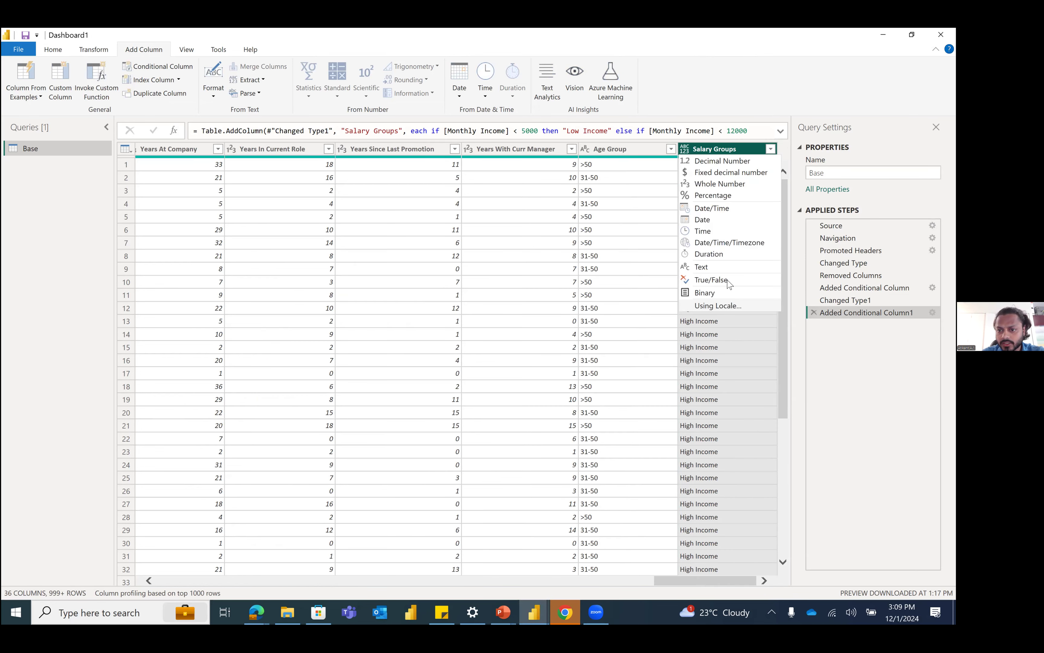
{"action": "left_click", "coordinate": [729, 268]}
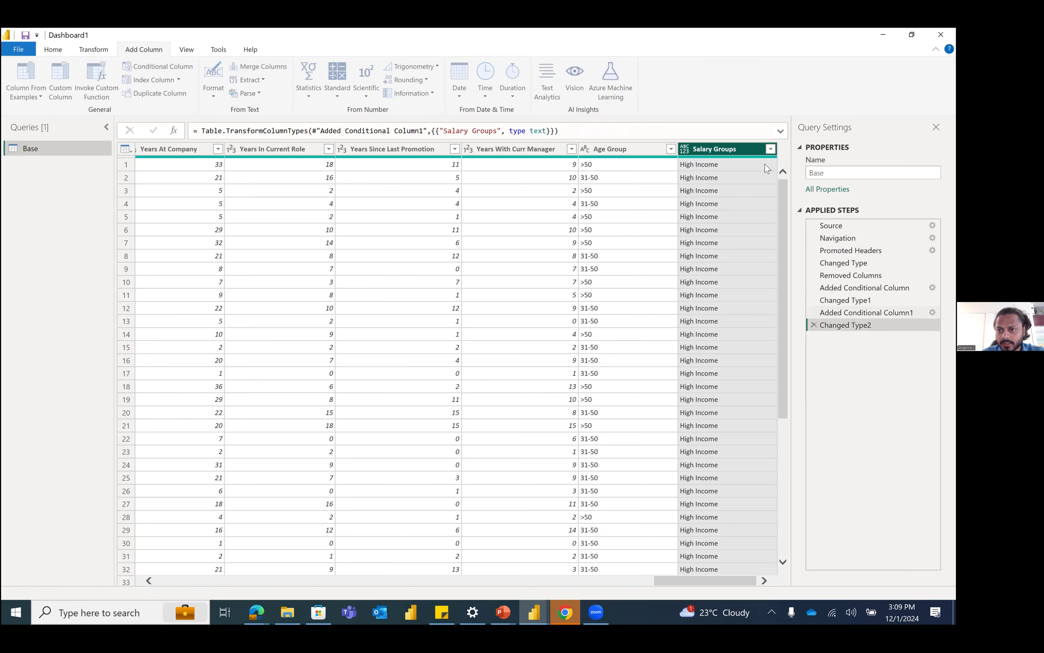
{"action": "left_click", "coordinate": [771, 149]}
{"action": "left_click", "coordinate": [749, 345]}
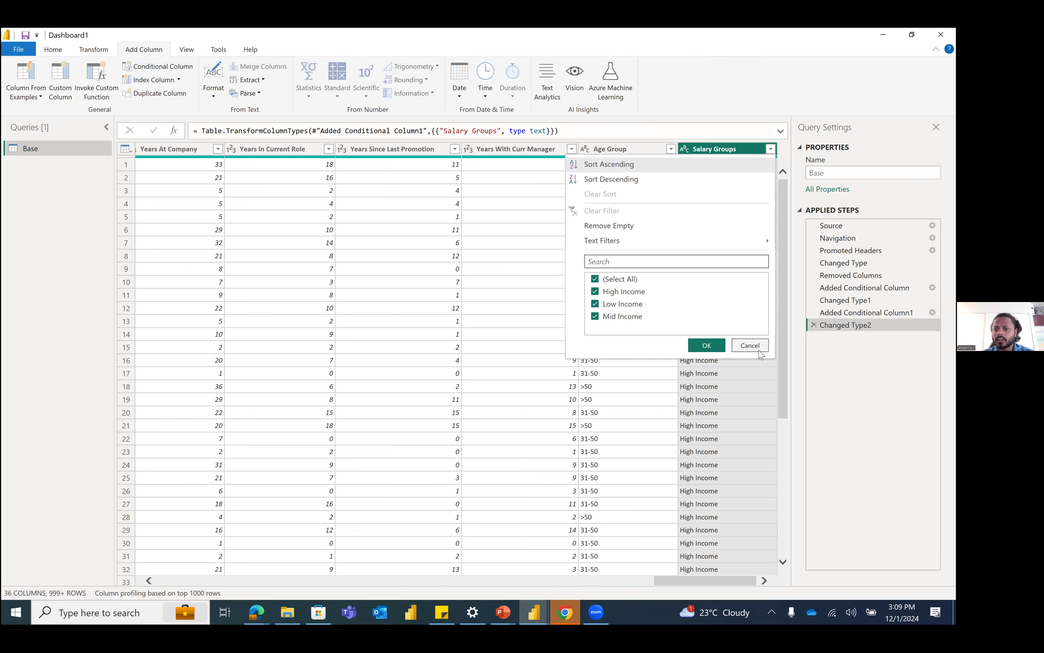
Step: Close the Power Query Editor, applying the pending query changes, and add a new report page
{"action": "left_click", "coordinate": [809, 98]}
{"action": "left_click", "coordinate": [942, 34]}
{"action": "left_click", "coordinate": [479, 344]}
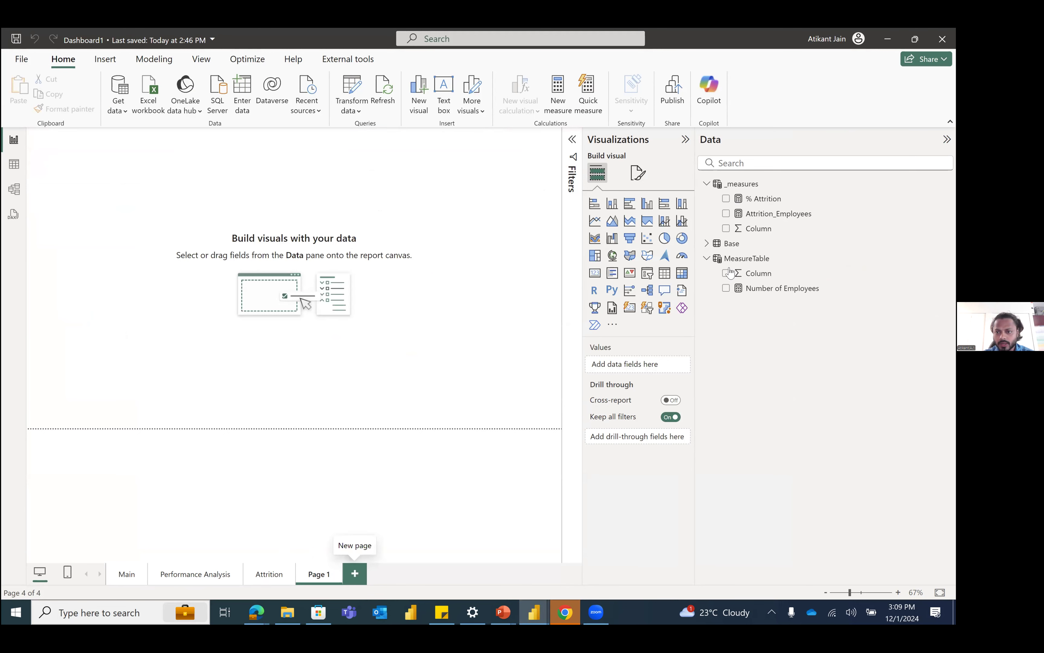
Step: Build a matrix on Page 1 with Salary Groups as rows and the Attrition_Employees measure as values
{"action": "left_click", "coordinate": [786, 168]}
{"action": "type", "text": "sala"}
{"action": "left_click", "coordinate": [727, 214]}
{"action": "double_click", "coordinate": [754, 168]}
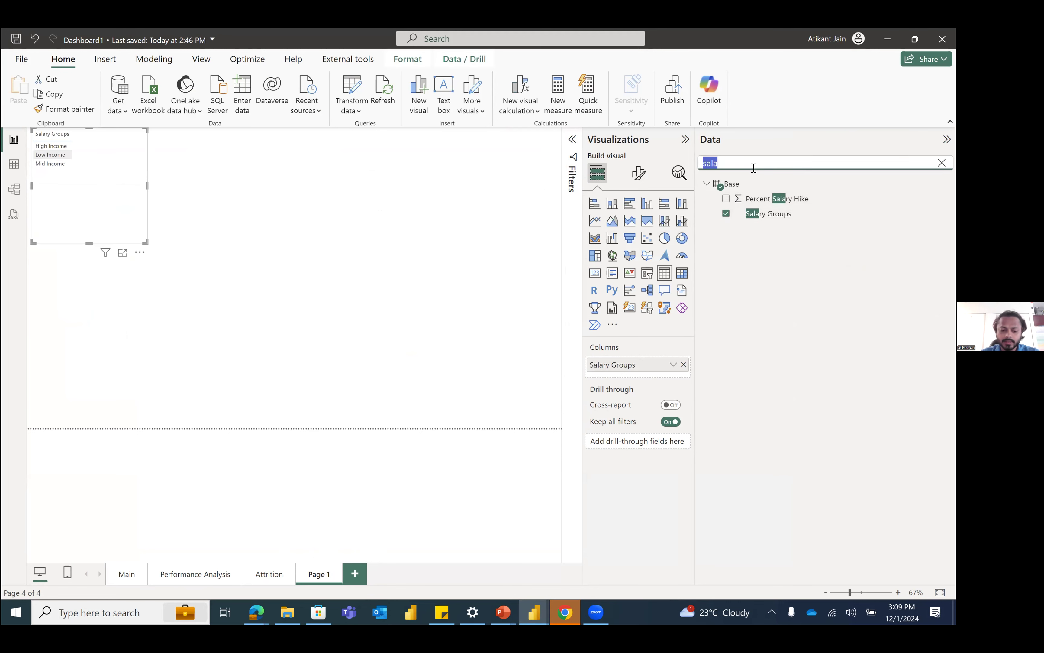
{"action": "type", "text": "att"}
{"action": "left_click_drag", "start_coordinate": [772, 215], "coordinate": [650, 378]}
{"action": "left_click", "coordinate": [682, 273]}
Step: Move the Salary Groups matrix away from the page corner and sort it by Attrition_Employees in descending order
{"action": "left_click_drag", "start_coordinate": [130, 226], "coordinate": [233, 296]}
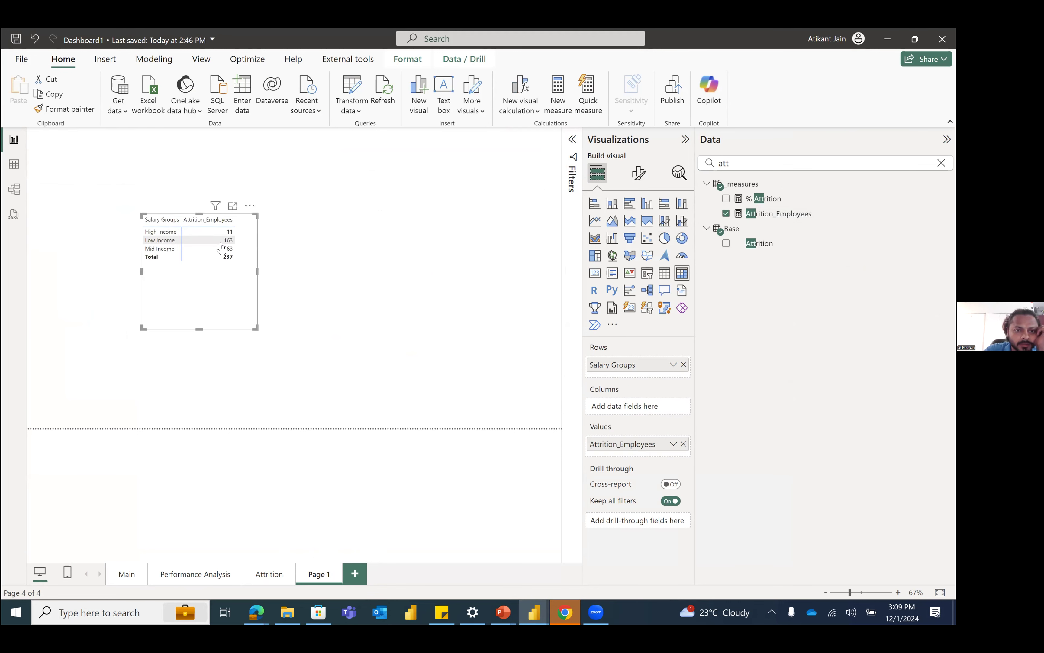
{"action": "left_click", "coordinate": [219, 225]}
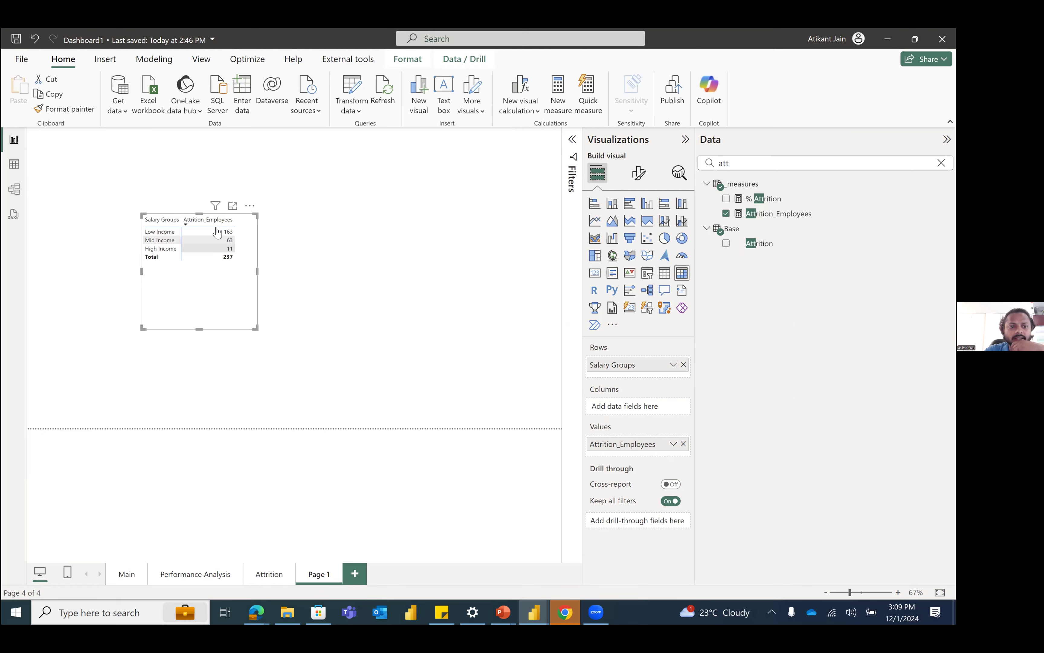
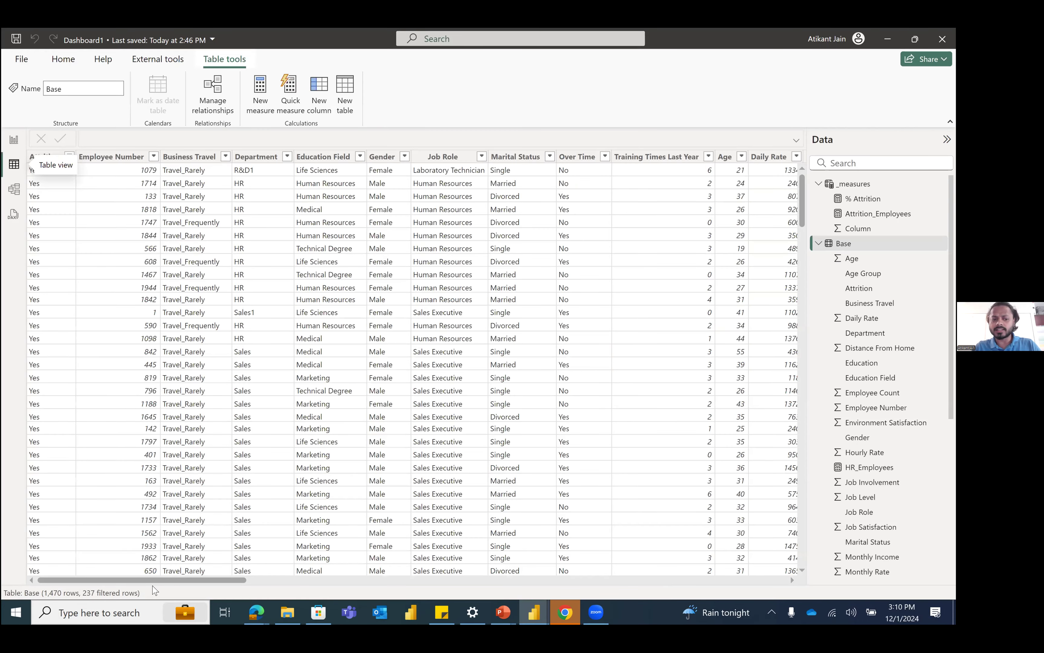
Step: Open the Power Query Editor from the Base table and look across its columns up to Monthly Income
{"action": "scroll", "coordinate": [105, 584], "scroll_direction": "right", "scroll_amount": 3}
{"action": "scroll", "coordinate": [76, 404], "scroll_direction": "left", "scroll_amount": 3}
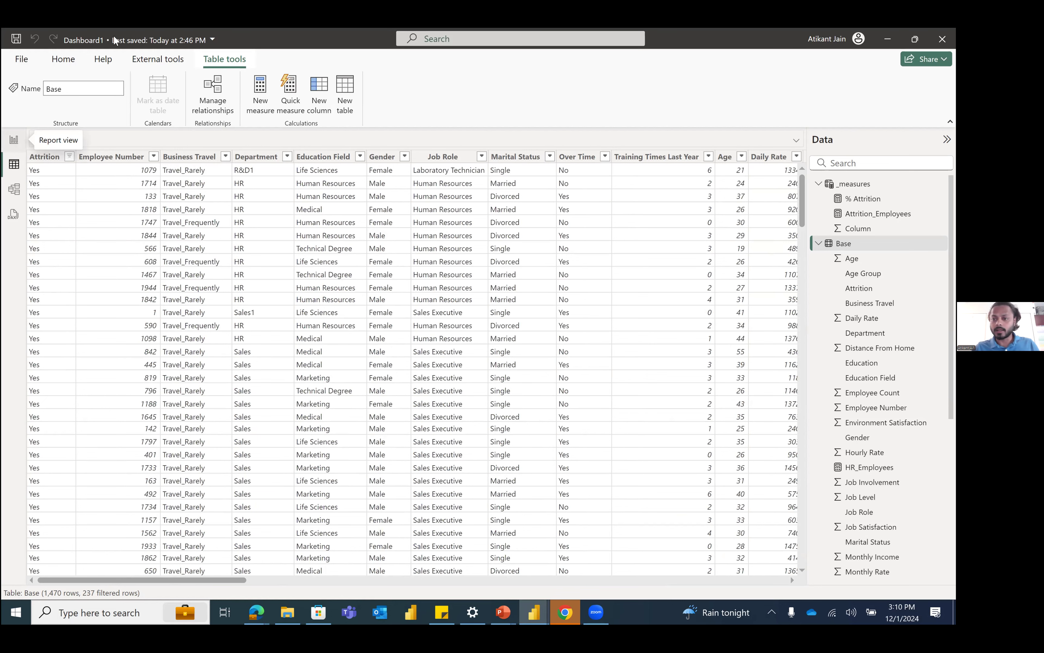
{"action": "left_click", "coordinate": [64, 59]}
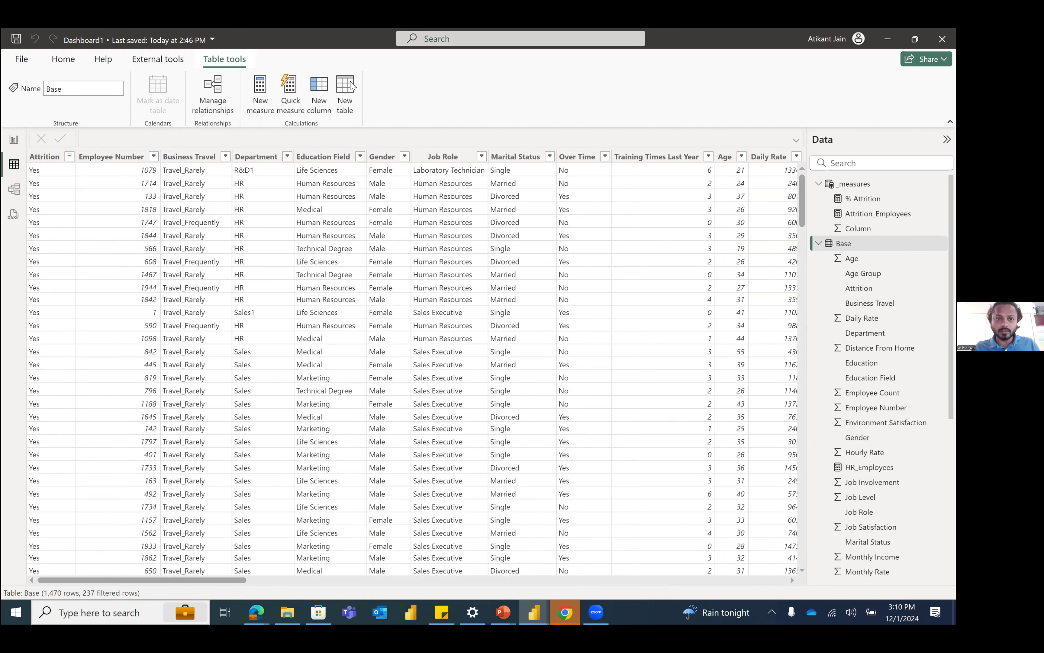
{"action": "left_click", "coordinate": [330, 84]}
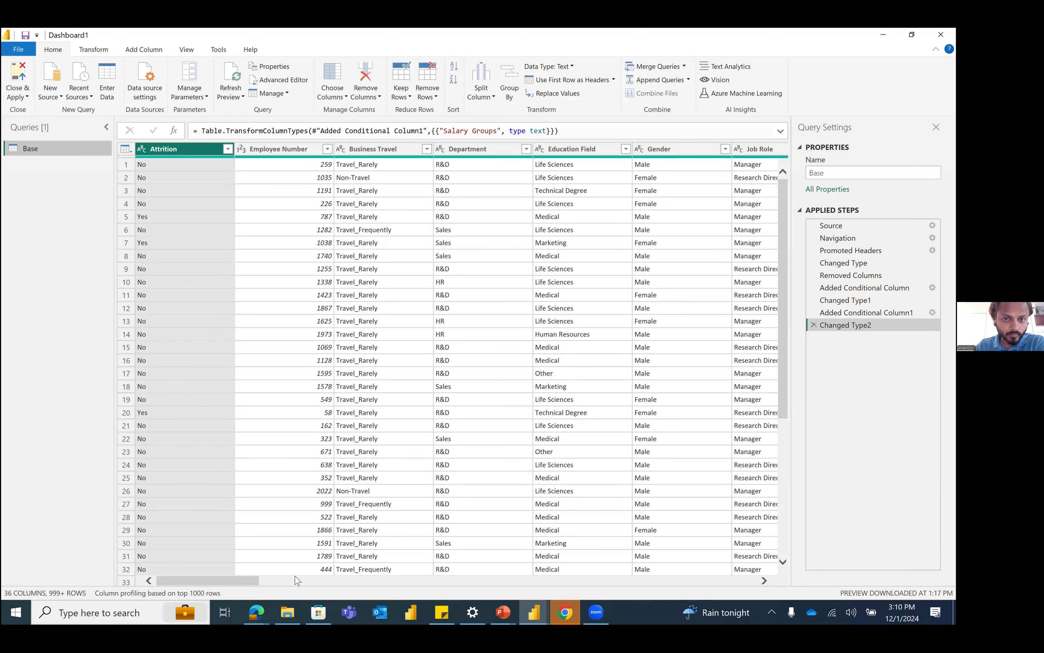
{"action": "left_click", "coordinate": [295, 577]}
{"action": "left_click_drag", "start_coordinate": [323, 578], "coordinate": [446, 576]}
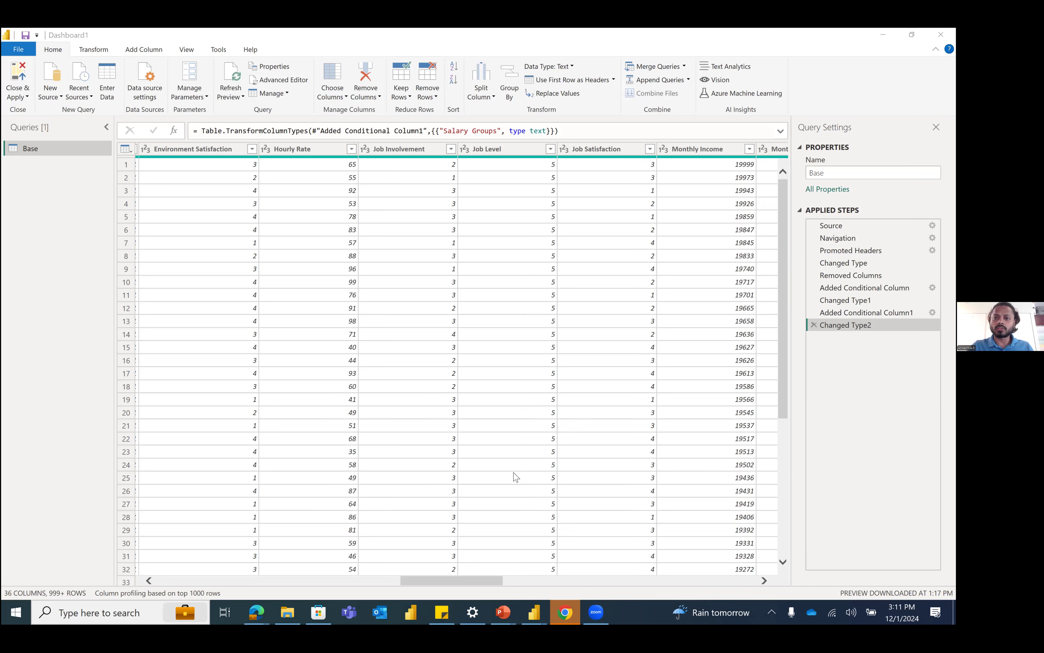
{"action": "left_click", "coordinate": [689, 80]}
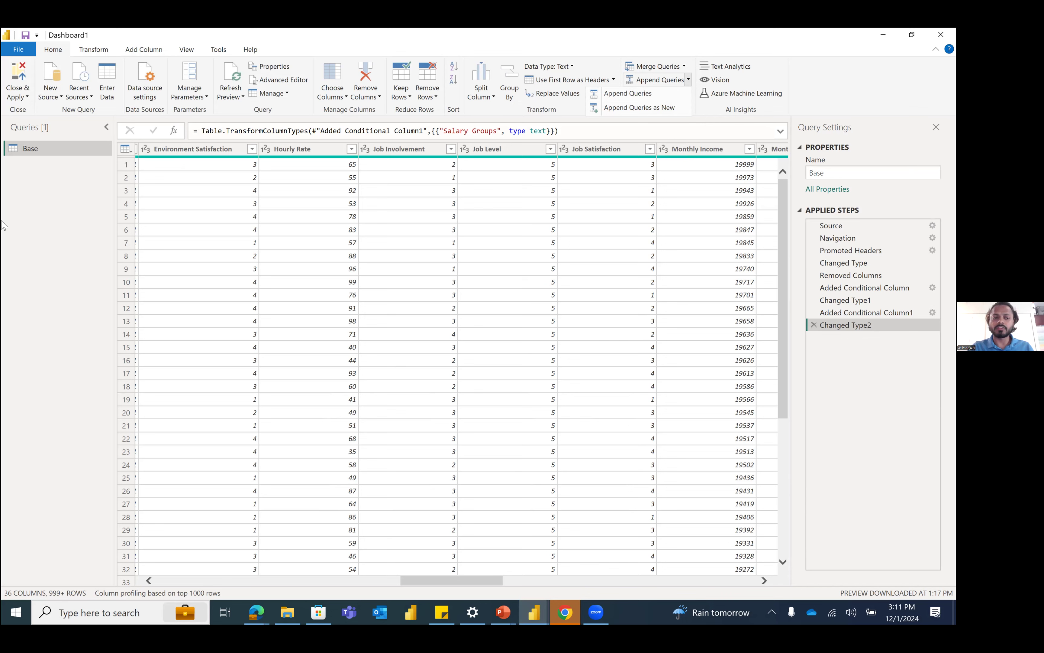
{"action": "left_click", "coordinate": [664, 93]}
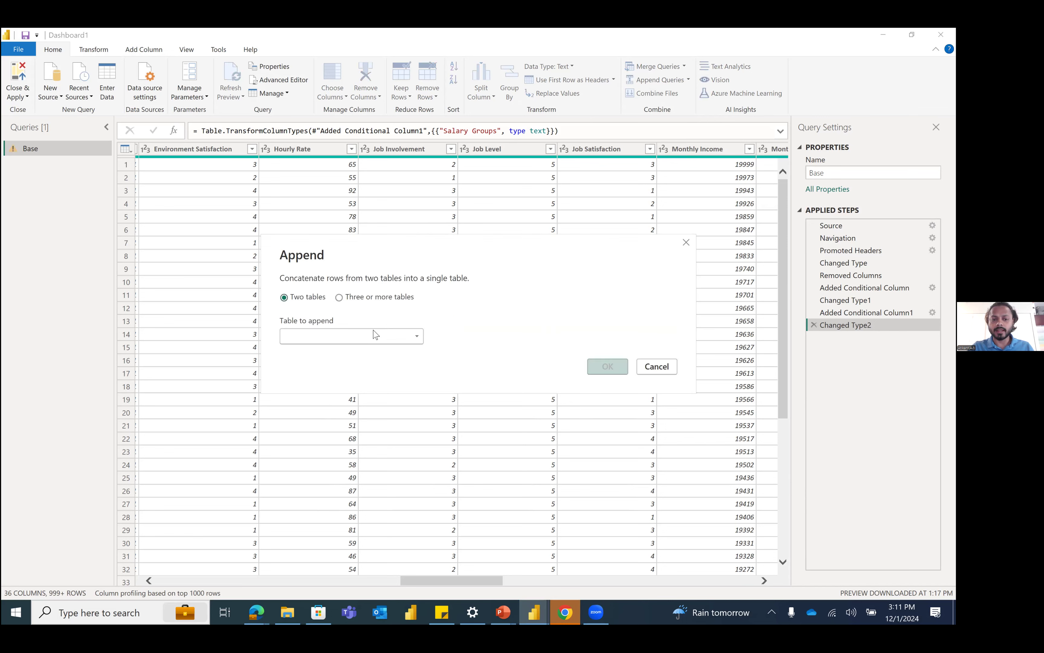
{"action": "left_click", "coordinate": [358, 297]}
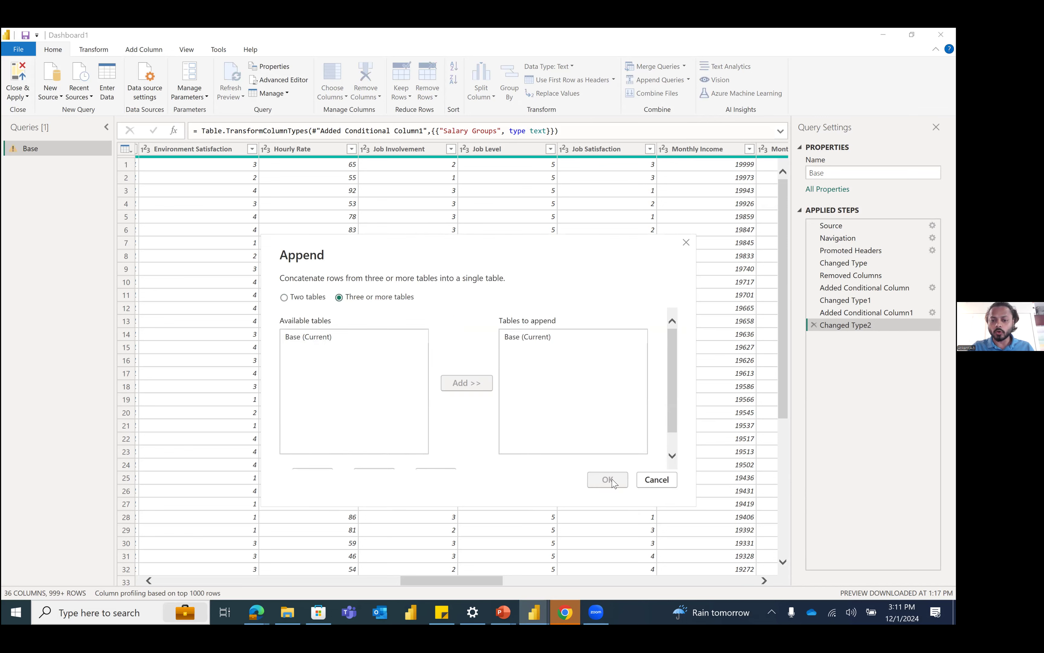
{"action": "left_click", "coordinate": [657, 479]}
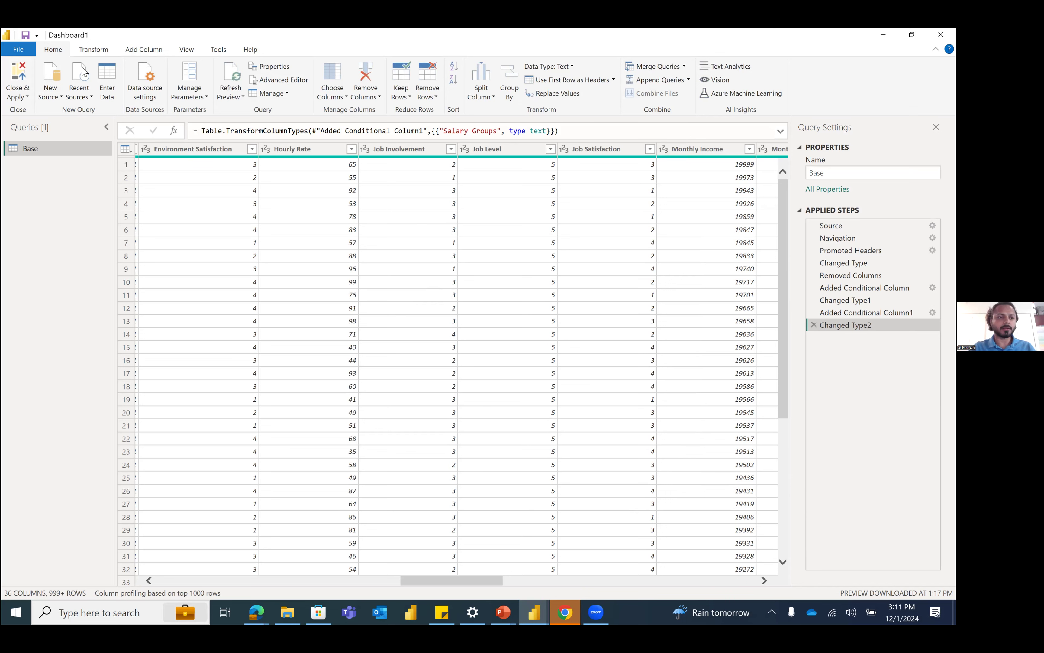
{"action": "left_click", "coordinate": [96, 51]}
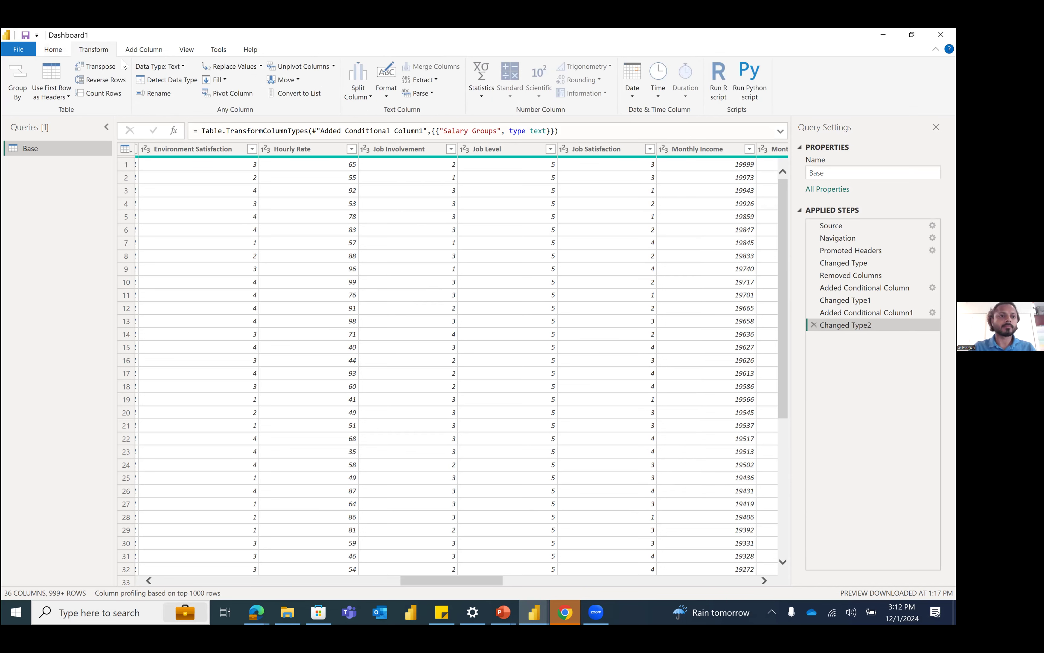
{"action": "left_click", "coordinate": [138, 52]}
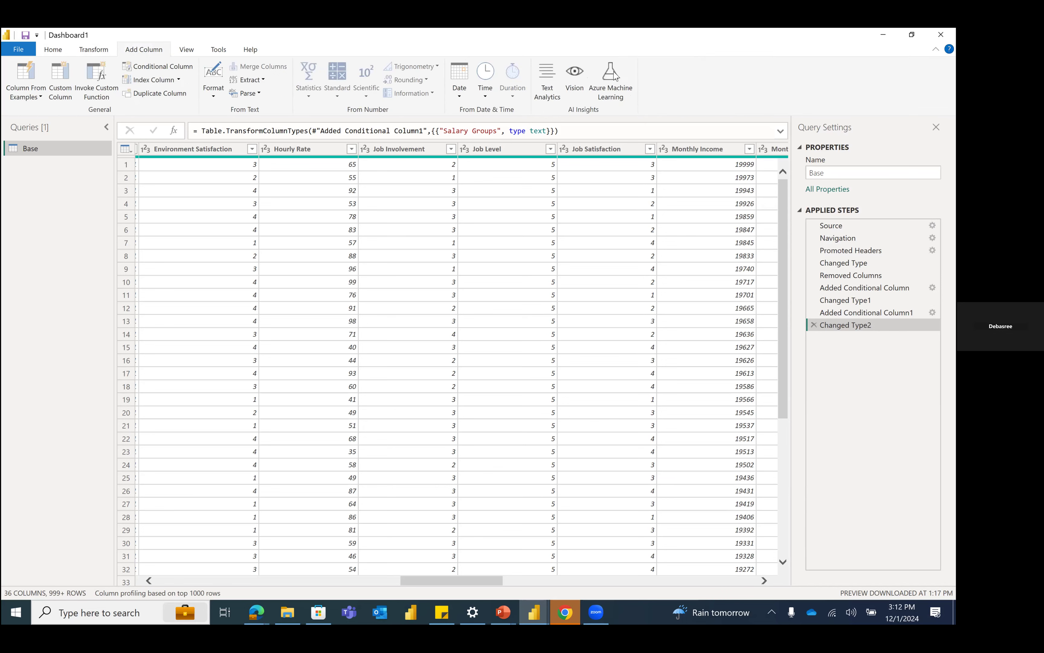
{"action": "left_click", "coordinate": [92, 50]}
{"action": "left_click", "coordinate": [65, 51]}
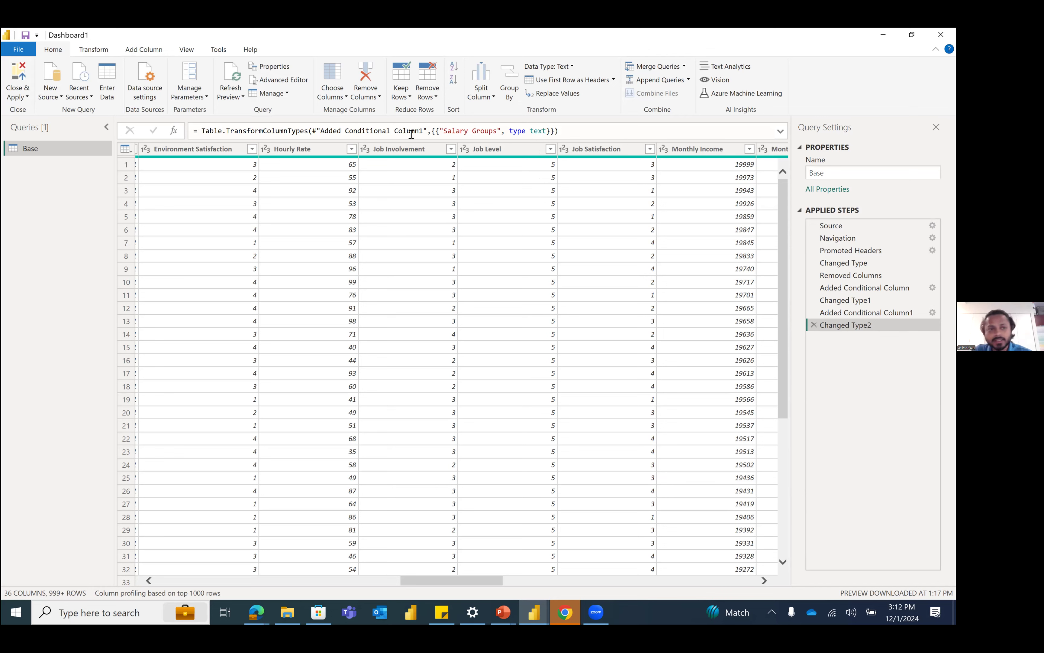
{"action": "left_click", "coordinate": [138, 52]}
{"action": "left_click", "coordinate": [60, 85]}
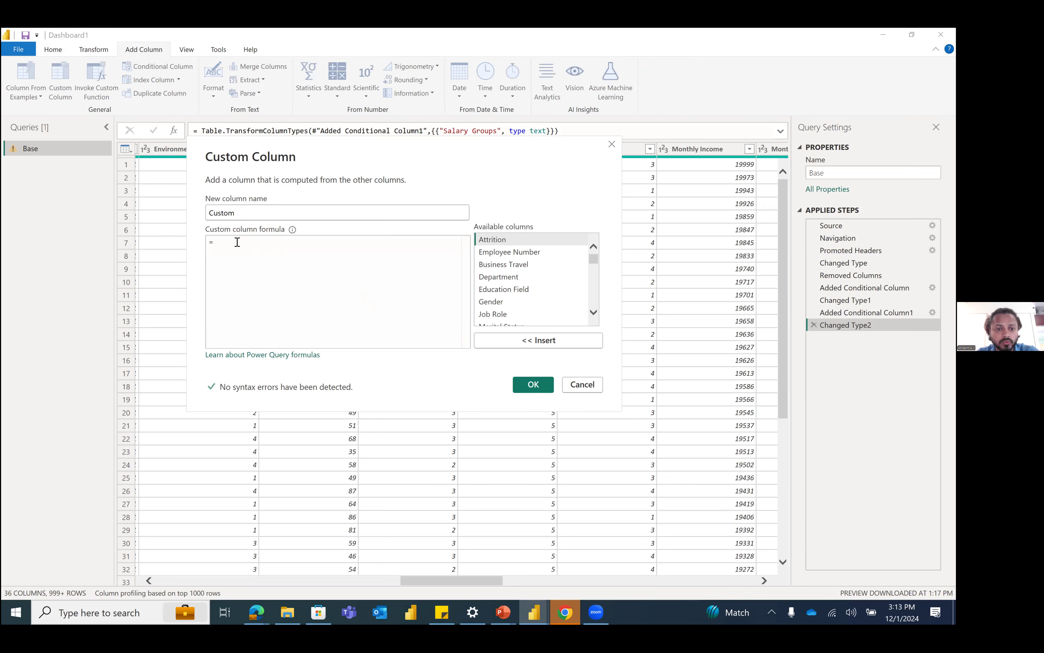
{"action": "left_click", "coordinate": [563, 390]}
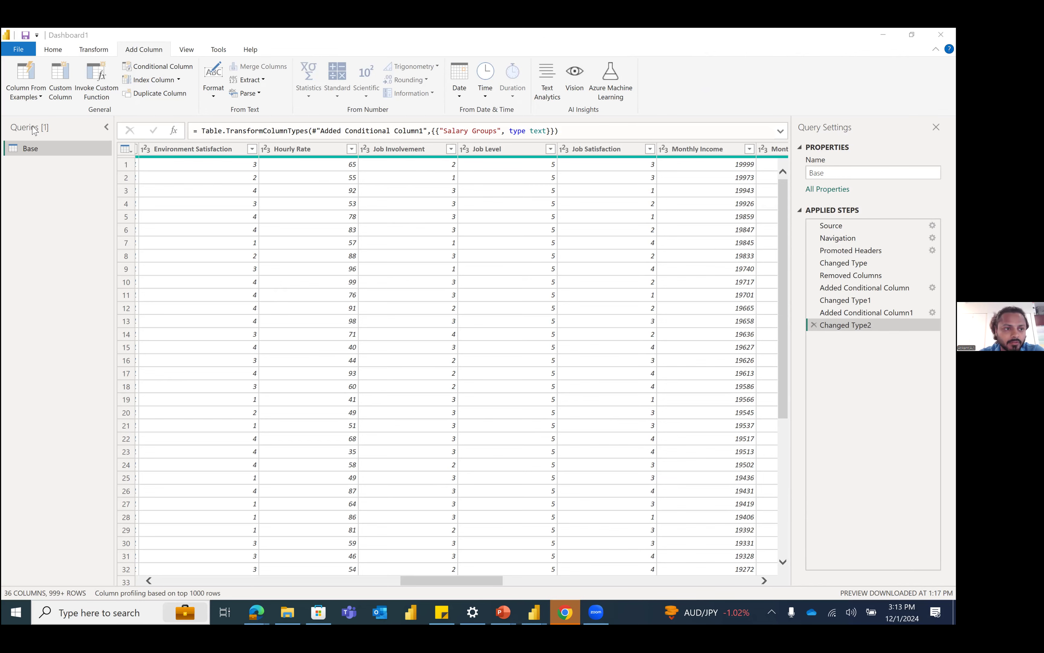
Step: Return to the report, look at the Performance Analysis page and select the department table on the Attrition page
{"action": "key", "text": "alt+Tab"}
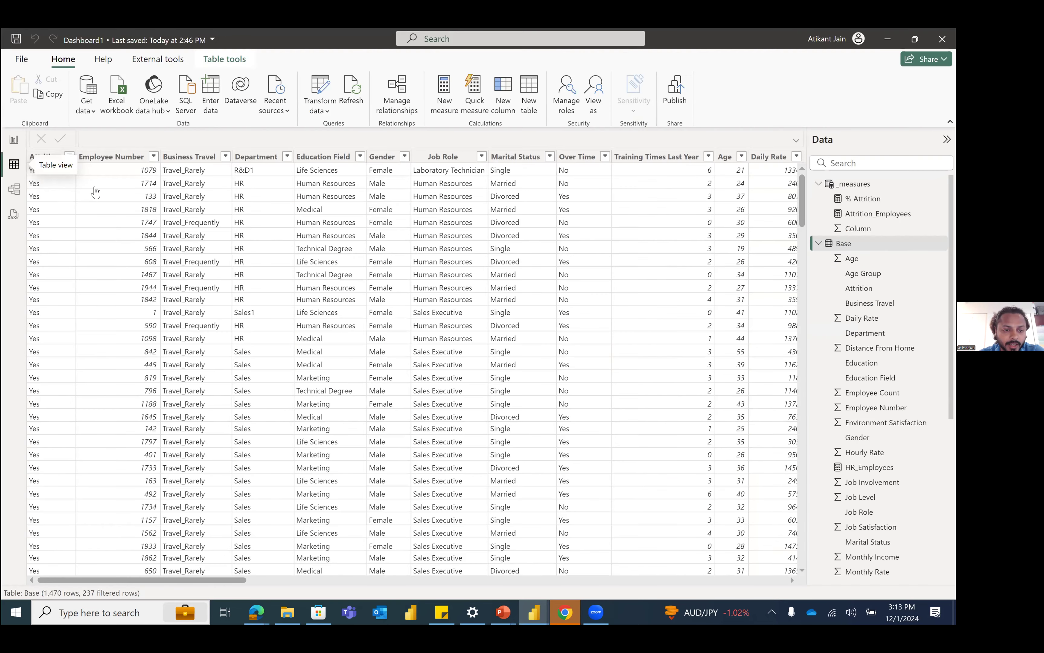
{"action": "left_click", "coordinate": [13, 139]}
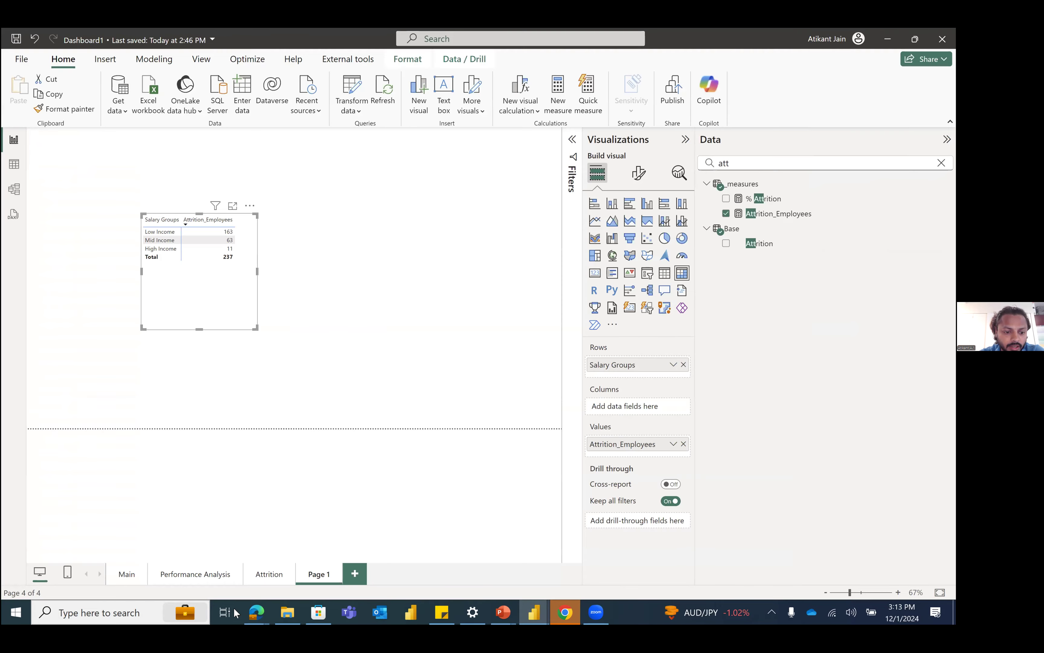
{"action": "left_click", "coordinate": [237, 580]}
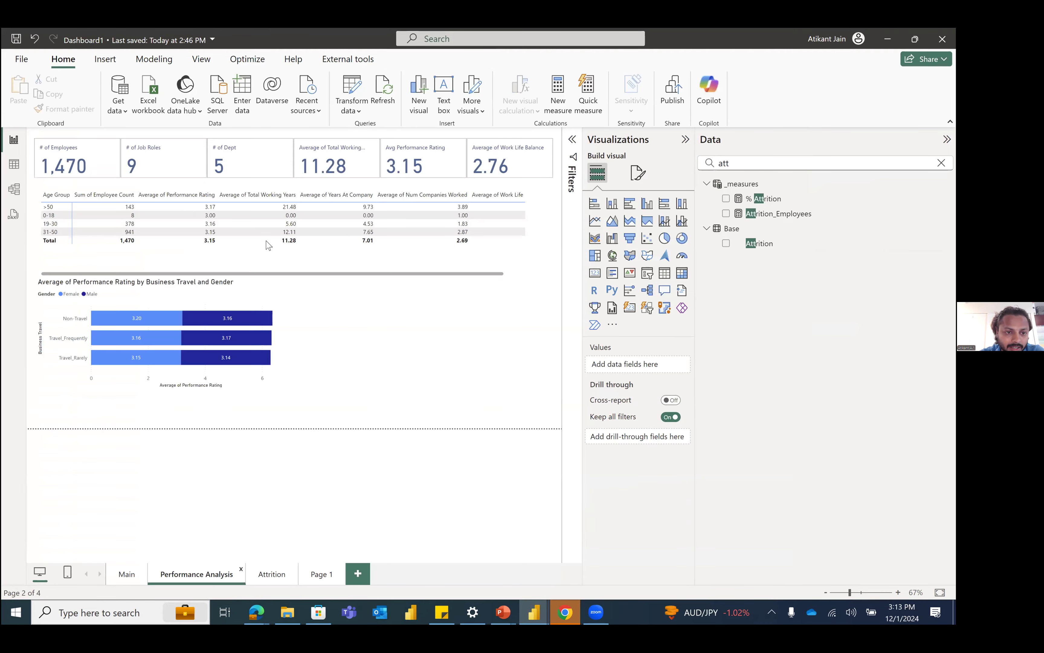
{"action": "left_click", "coordinate": [495, 140]}
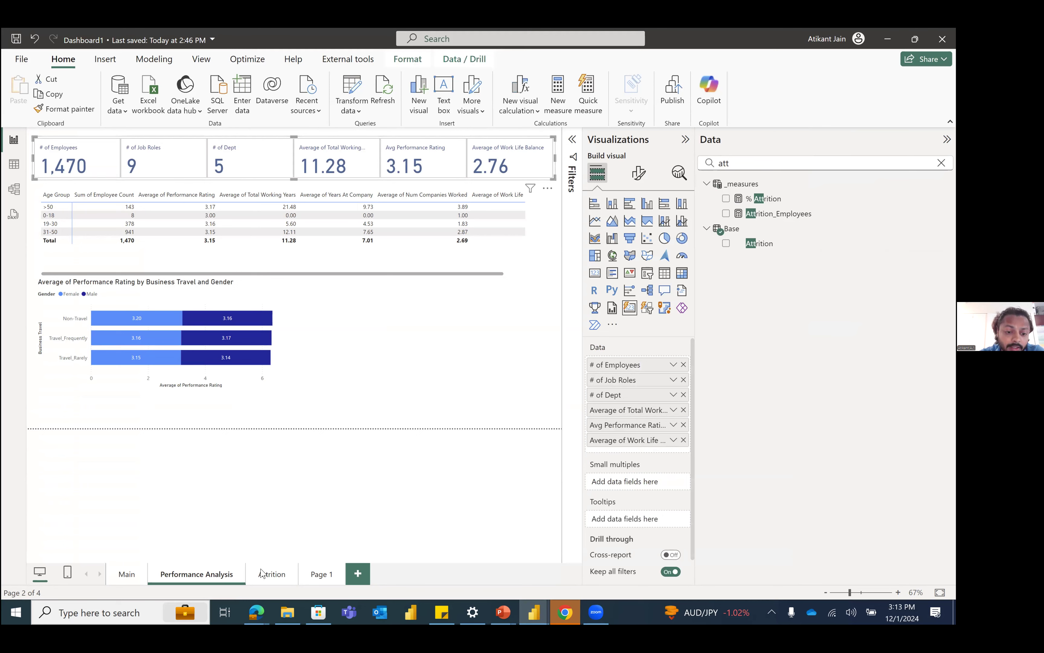
{"action": "left_click", "coordinate": [183, 181]}
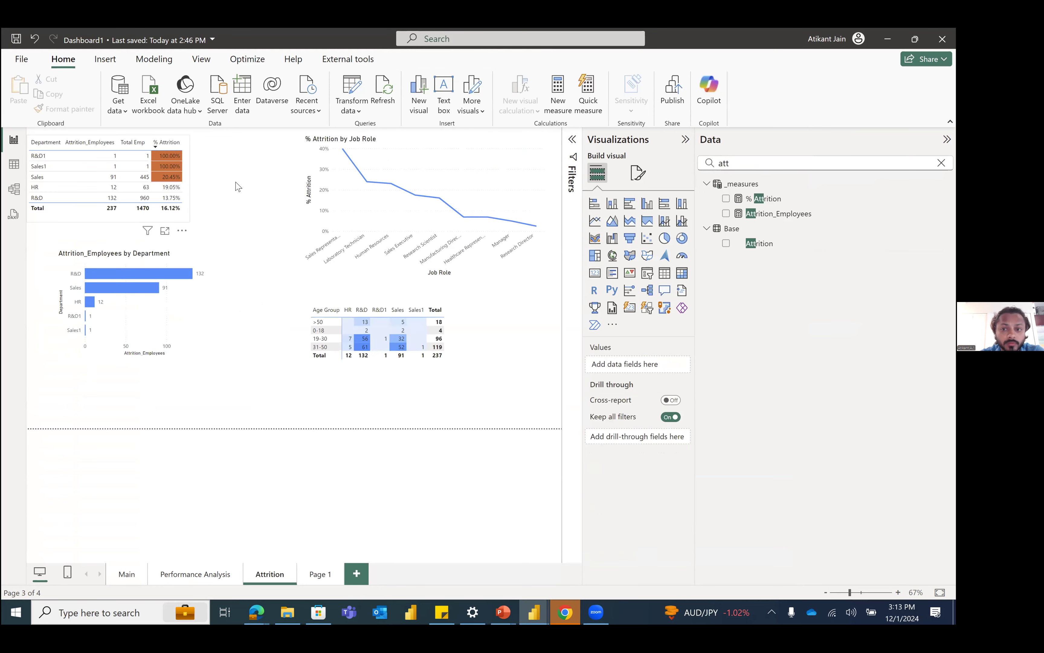
Step: Examine the Attrition_Employees measure's formula, including its CALCULATE expression and the FILTER condition on the Base table, without changing it
{"action": "left_click", "coordinate": [782, 213]}
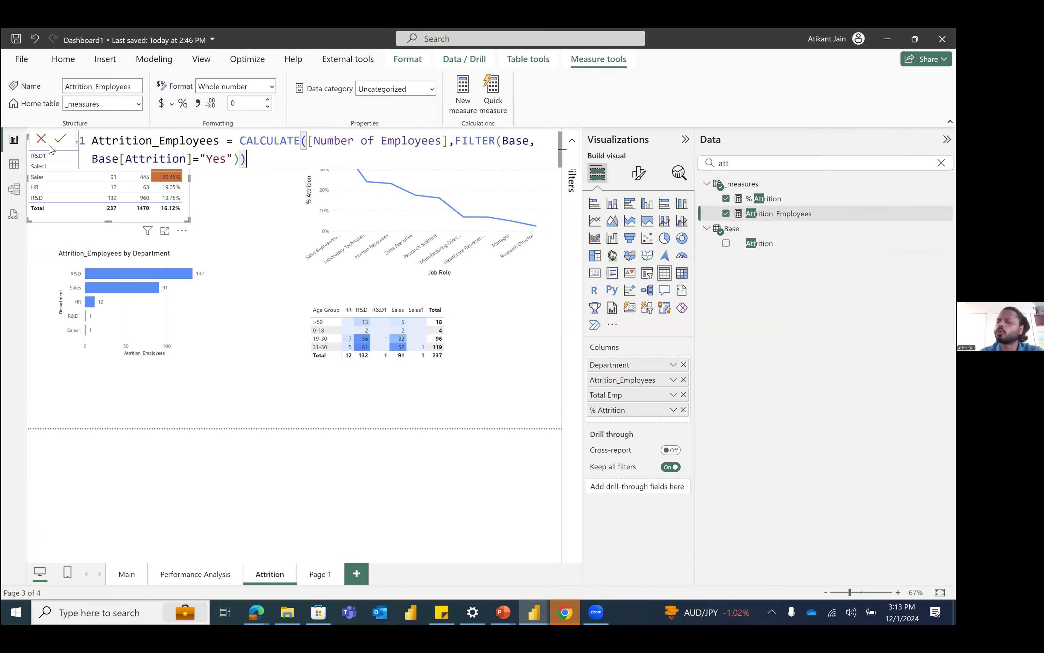
{"action": "key", "text": "ctrl+a"}
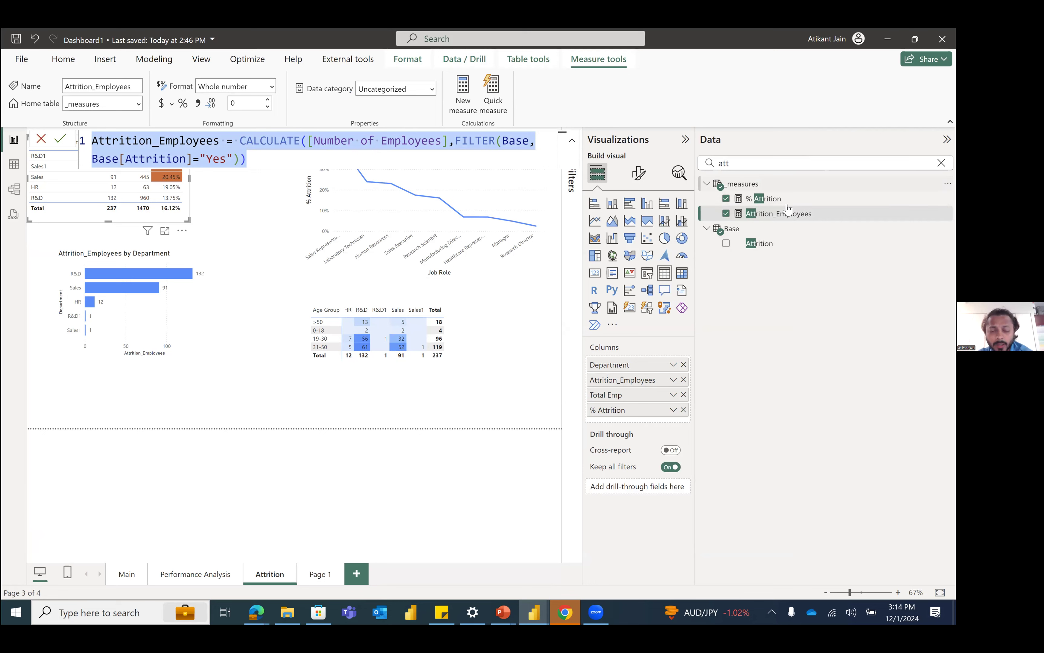
{"action": "left_click_drag", "start_coordinate": [240, 140], "coordinate": [252, 155]}
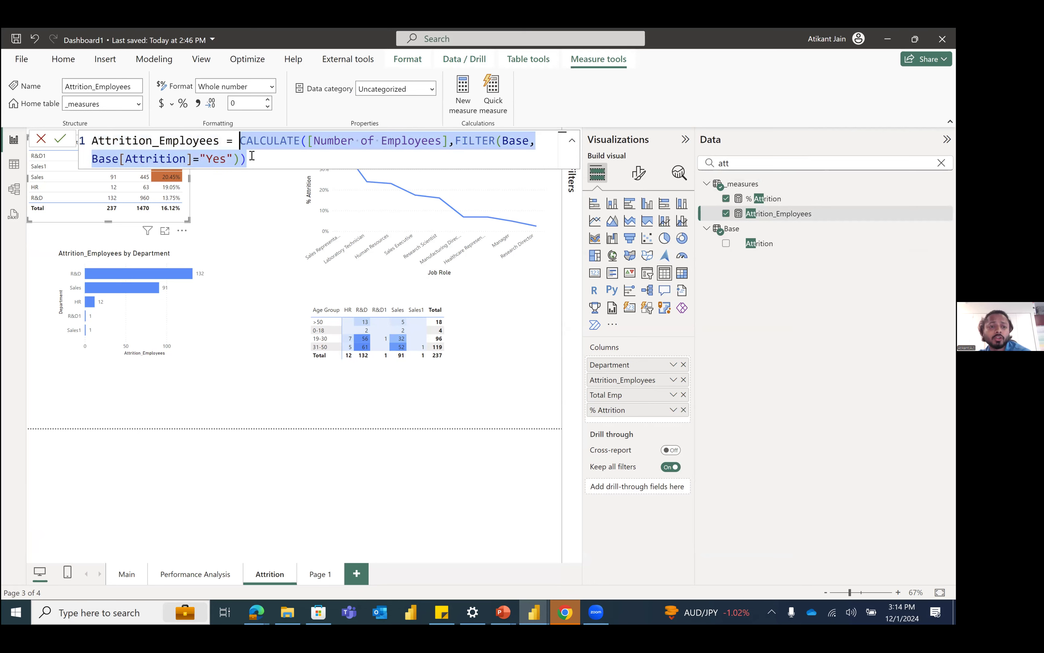
{"action": "left_click", "coordinate": [264, 162]}
{"action": "key", "text": "ctrl+a"}
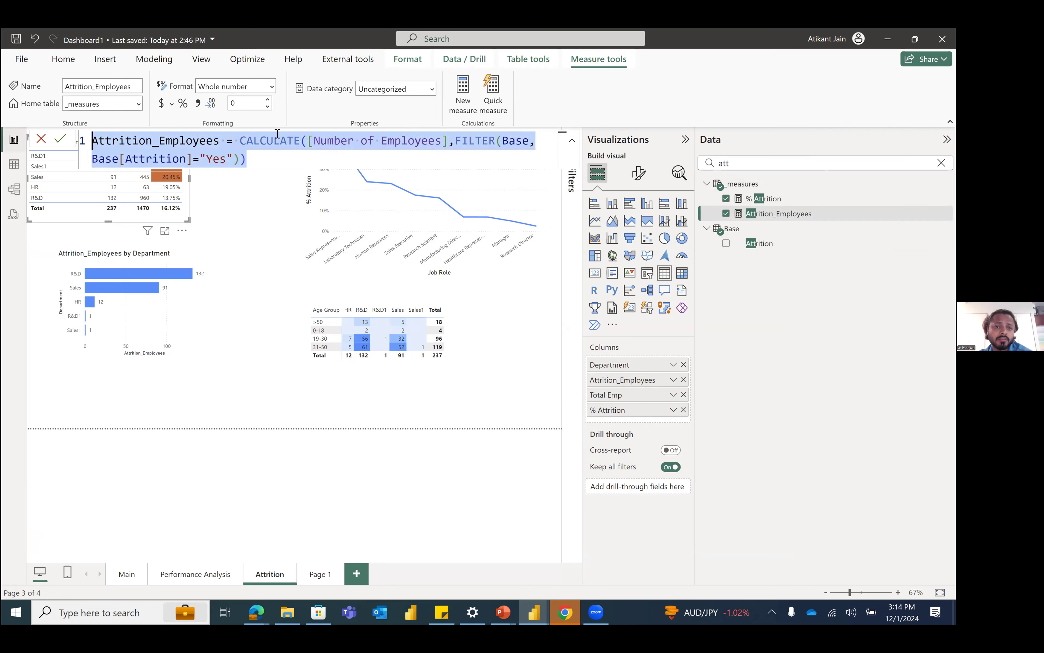
{"action": "left_click", "coordinate": [334, 140]}
{"action": "double_click", "coordinate": [414, 141]}
{"action": "left_click_drag", "start_coordinate": [496, 143], "coordinate": [306, 143]}
{"action": "left_click_drag", "start_coordinate": [235, 154], "coordinate": [236, 155]}
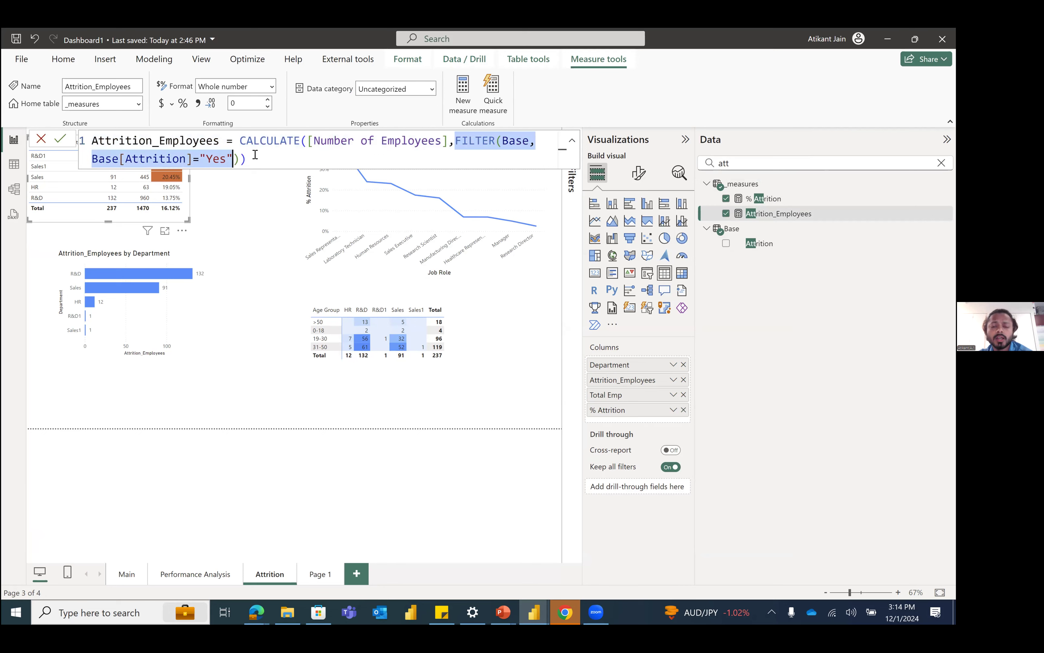
{"action": "left_click", "coordinate": [312, 150]}
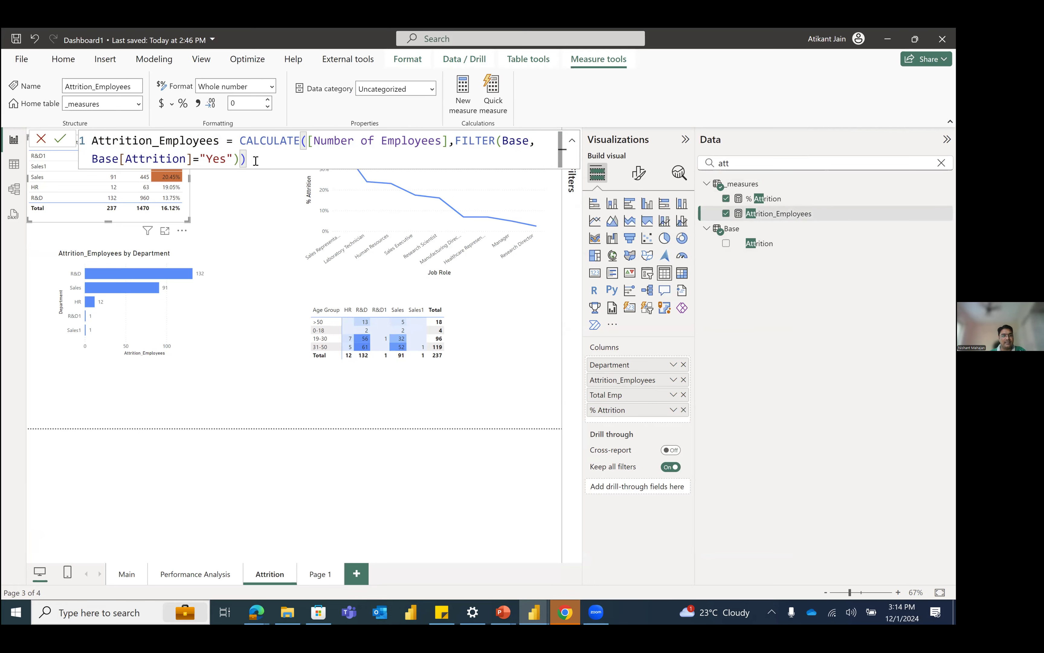
{"action": "key", "text": "ctrl+a"}
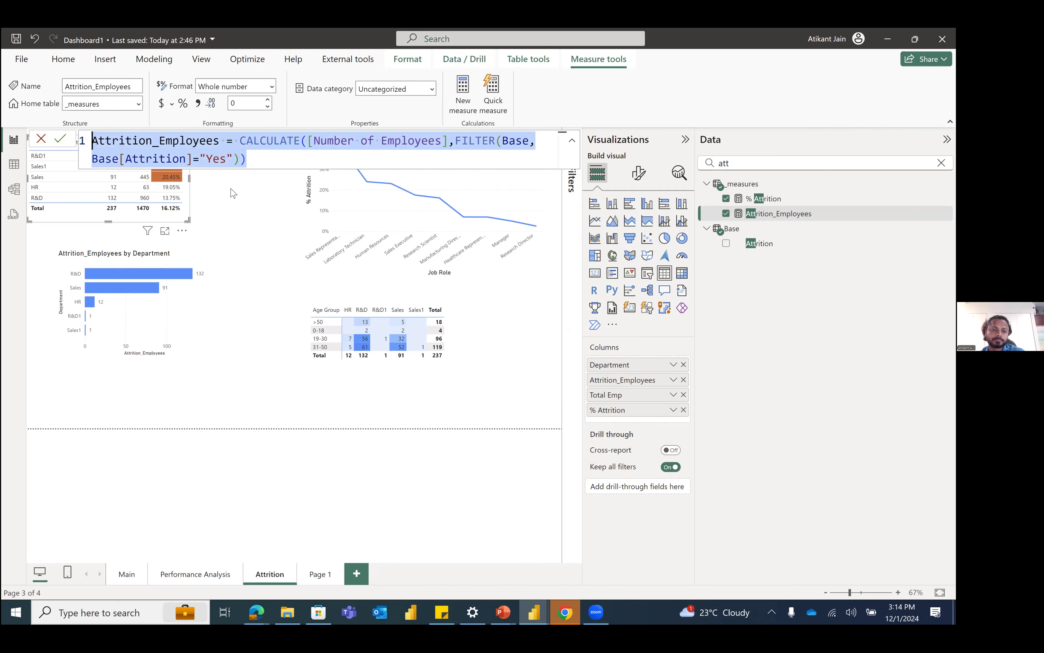
{"action": "left_click", "coordinate": [260, 217]}
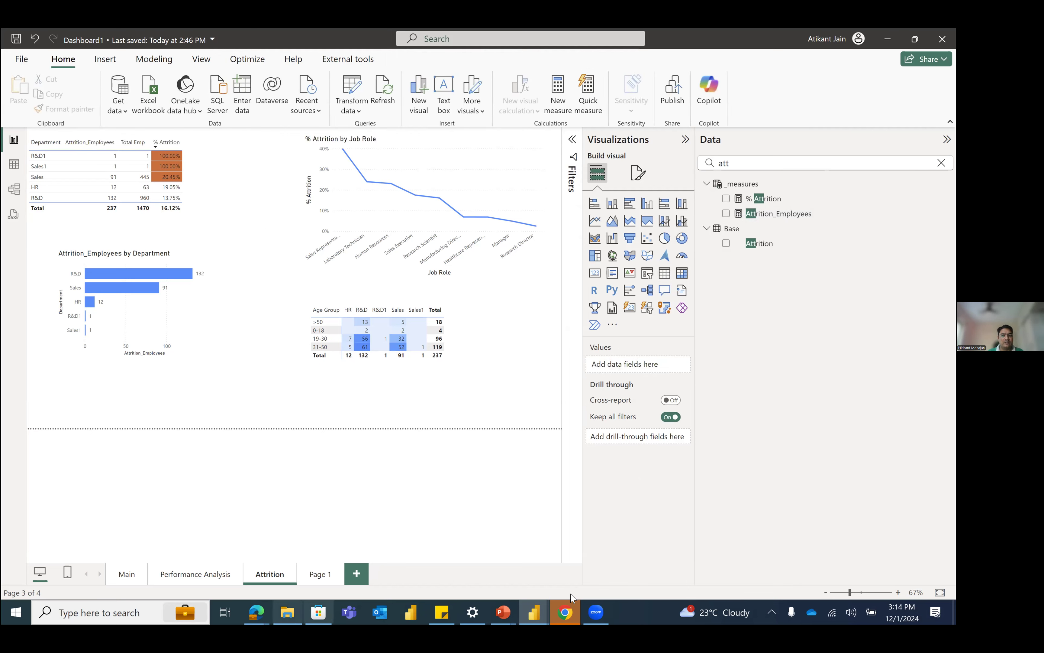
Step: Clear the field search so that all tables and measures are listed again
{"action": "left_click", "coordinate": [593, 608]}
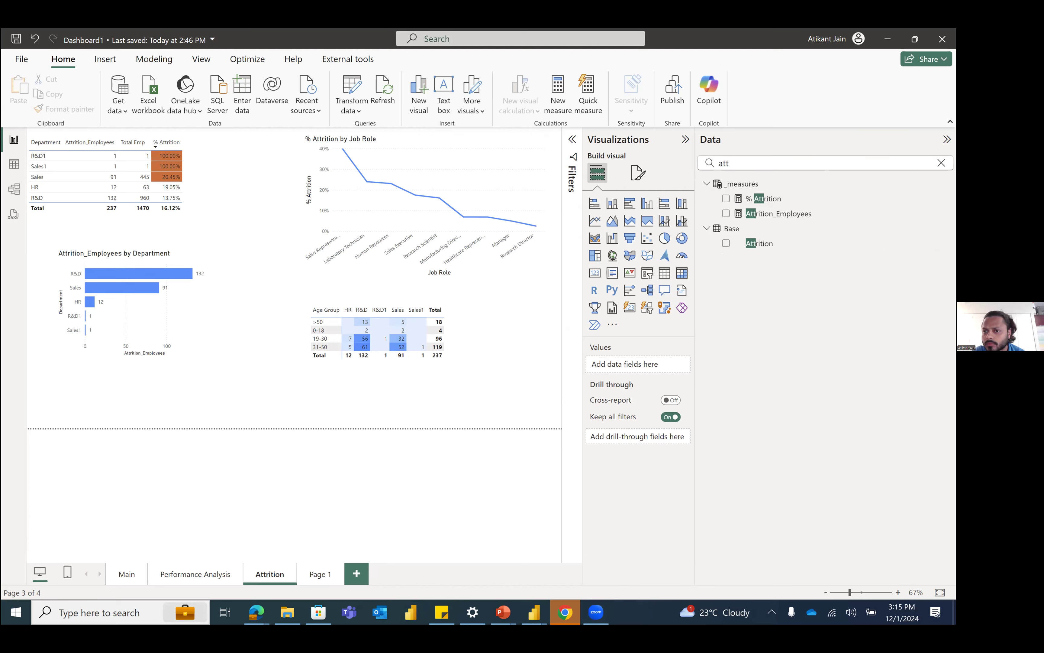
{"action": "left_click", "coordinate": [942, 163]}
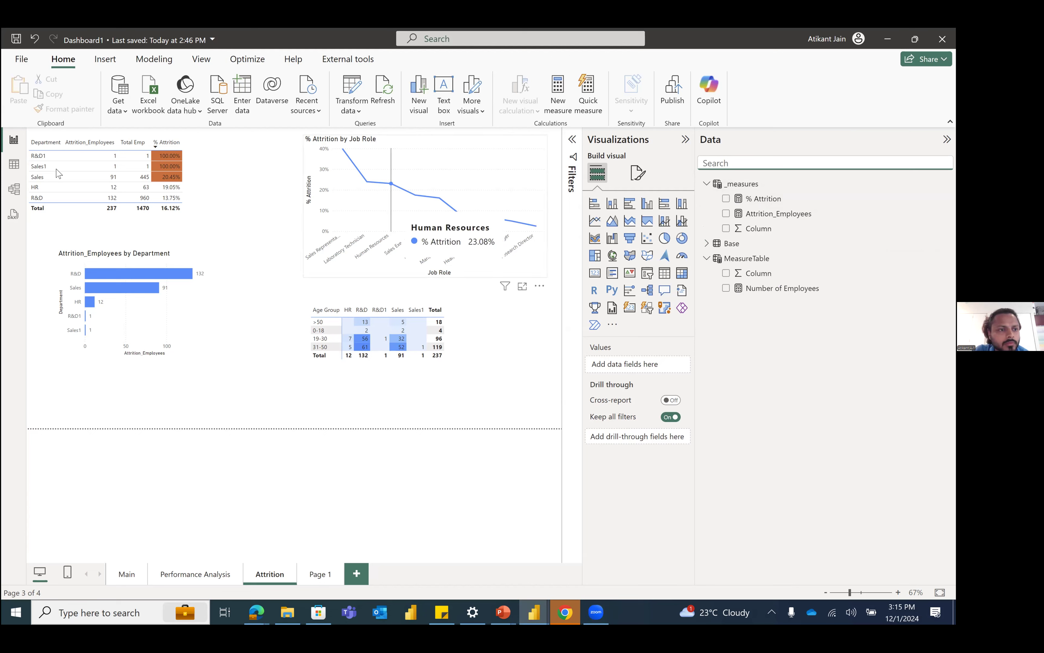
{"action": "left_click", "coordinate": [247, 206]}
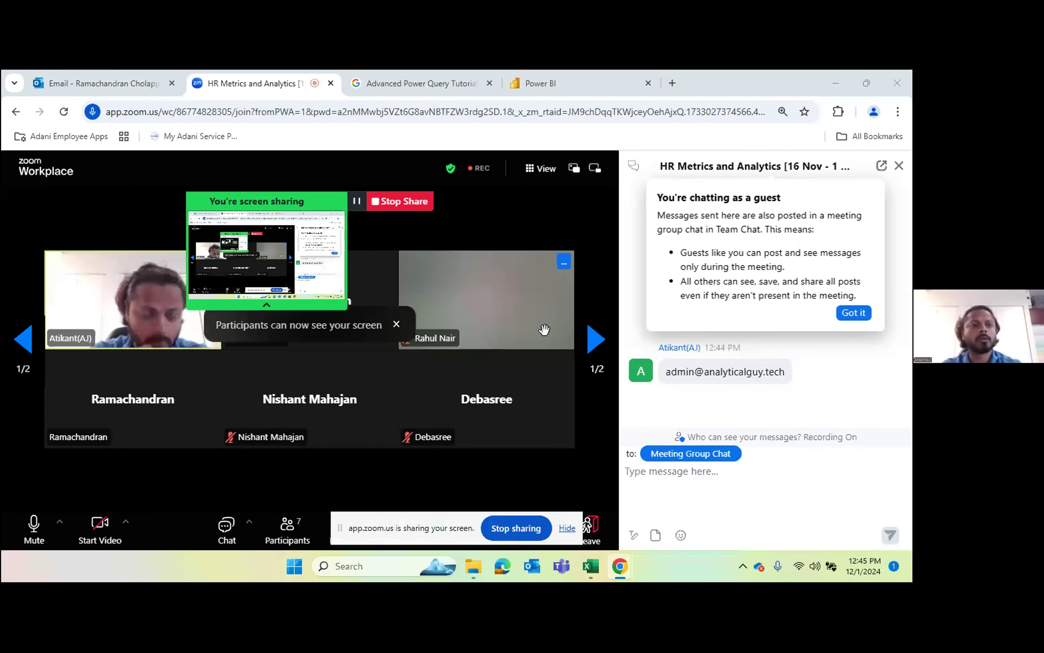
Step: Switch to the Excel workbook Jan to Mar 2020 past outages and look through its Apr to Jun, July to sep and Jan to Mar sheets
{"action": "key", "text": "alt+Tab"}
{"action": "key", "text": "Tab"}
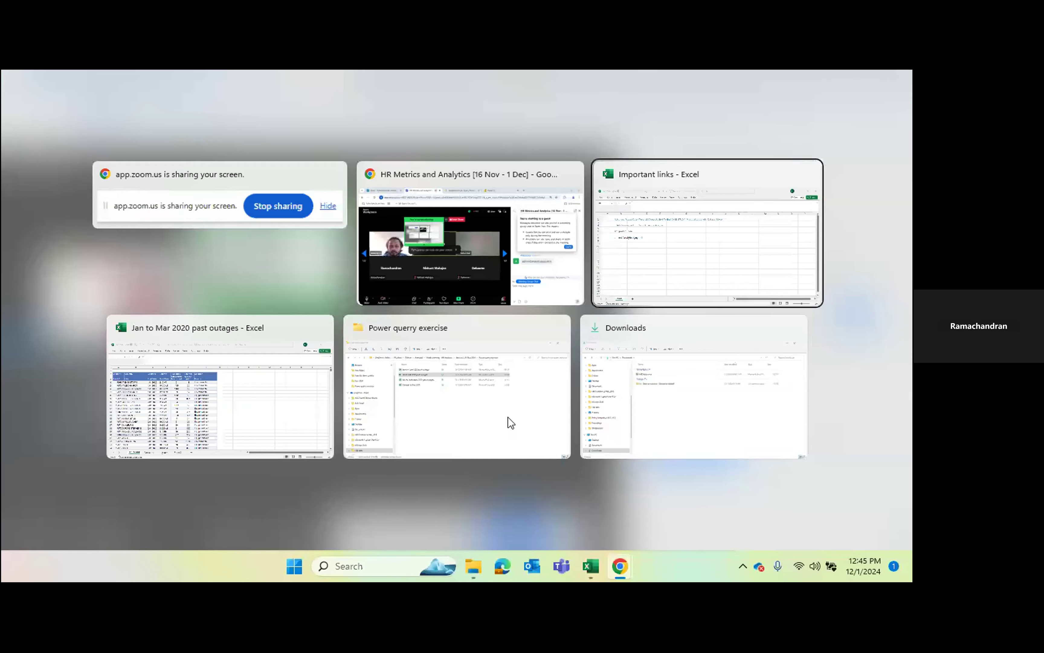
{"action": "key", "text": "Tab"}
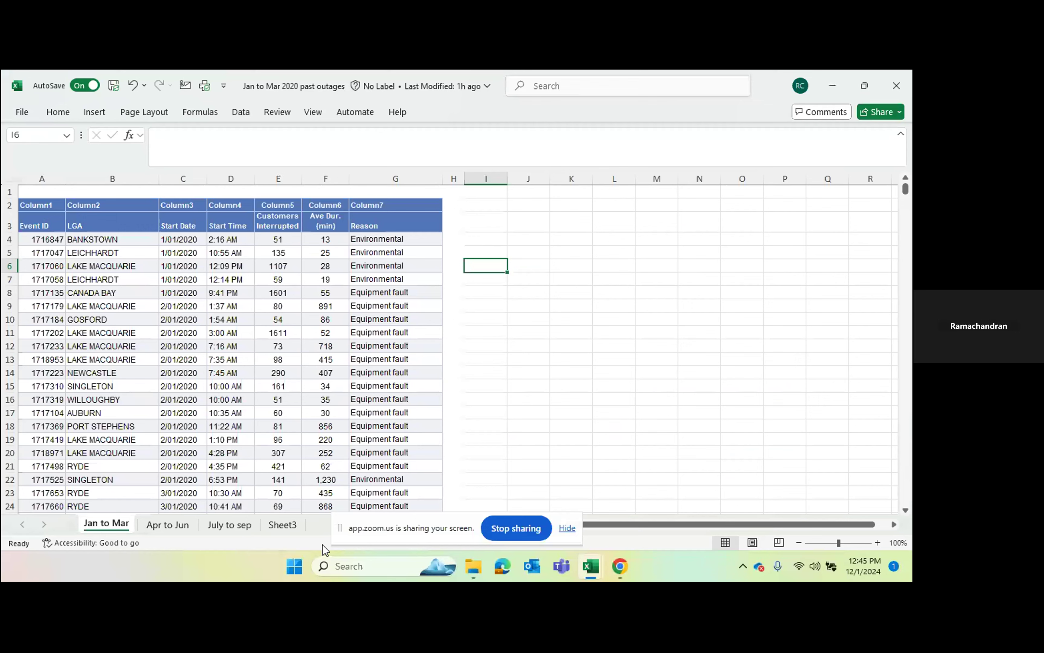
{"action": "left_click", "coordinate": [169, 524]}
{"action": "left_click", "coordinate": [220, 526]}
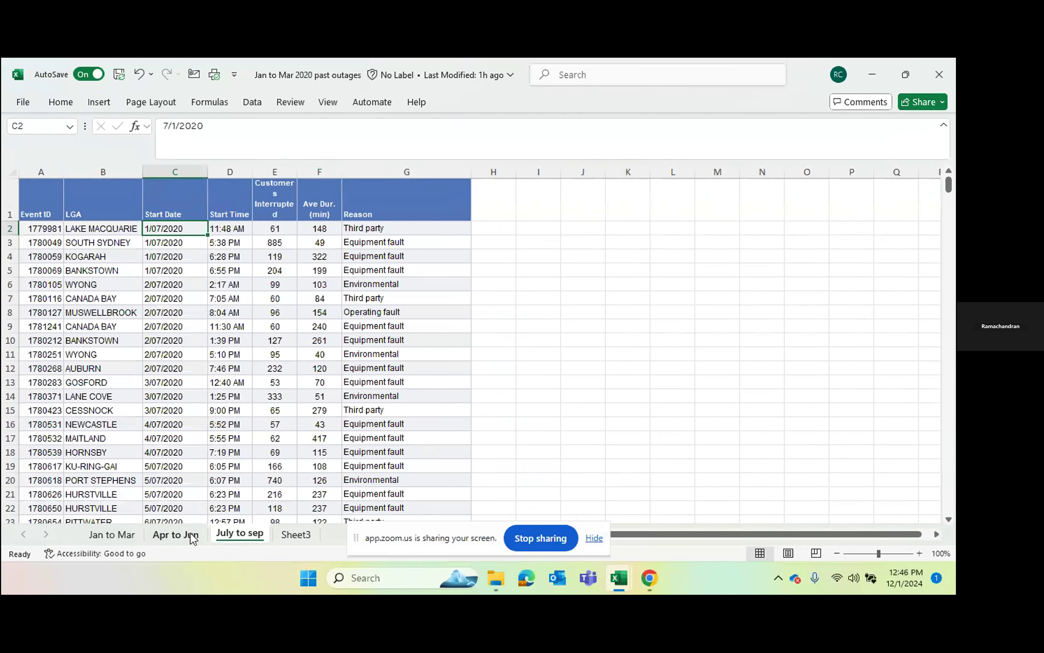
{"action": "left_click", "coordinate": [116, 535]}
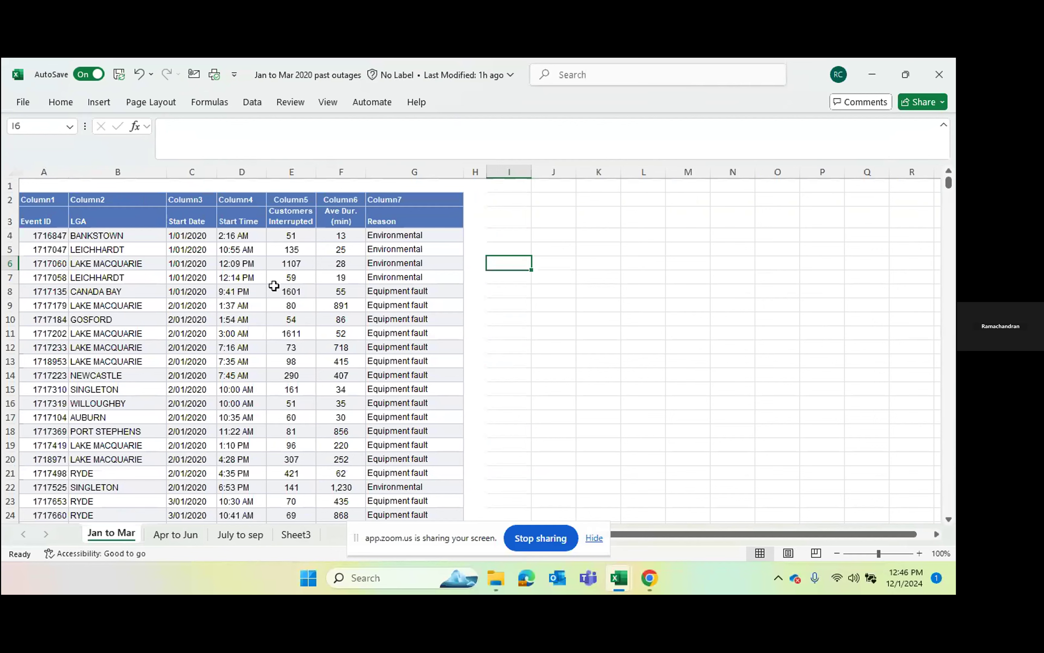
{"action": "left_click", "coordinate": [259, 107]}
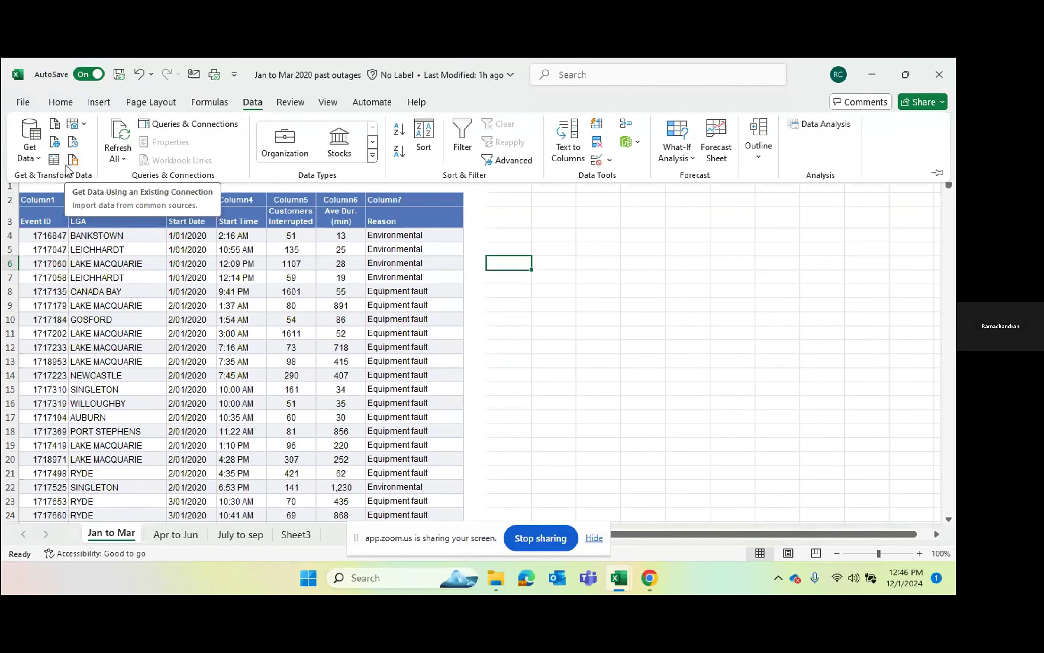
{"action": "left_click", "coordinate": [53, 160]}
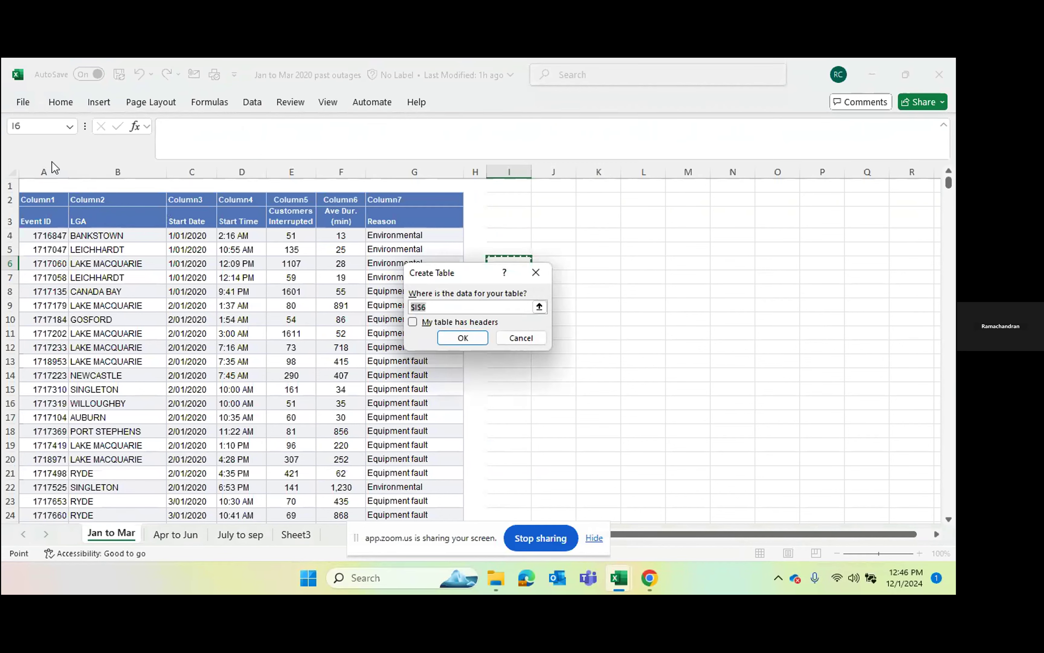
{"action": "key", "text": "Escape"}
{"action": "left_click", "coordinate": [96, 204]}
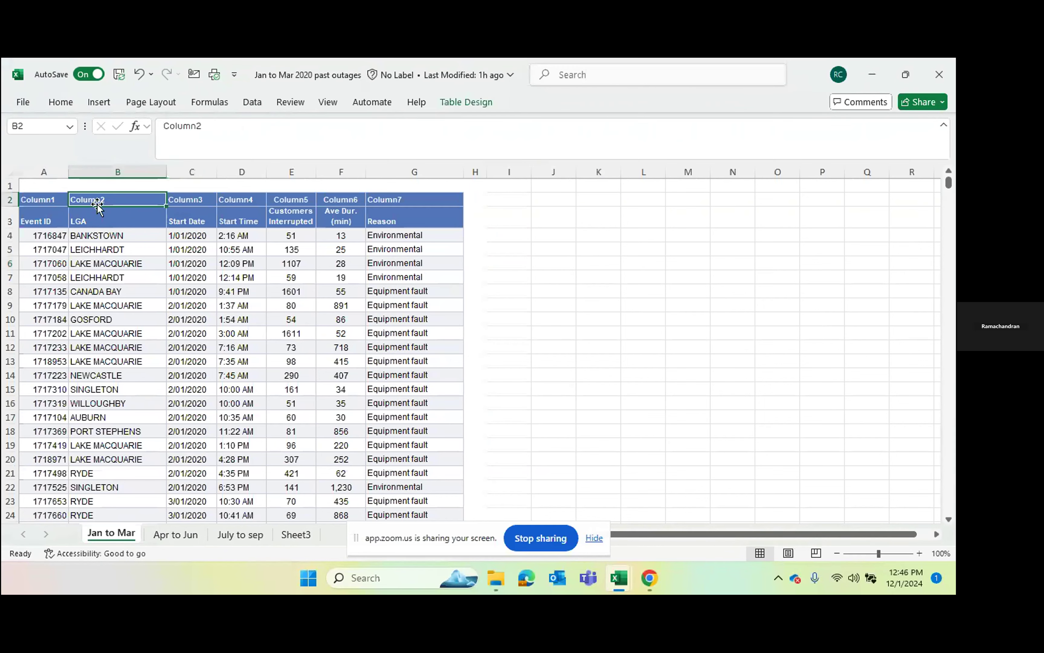
Step: Import Sheet1 of the April to June 2020 past outages workbook and open it for transformation in the Power Query Editor
{"action": "left_click", "coordinate": [253, 102]}
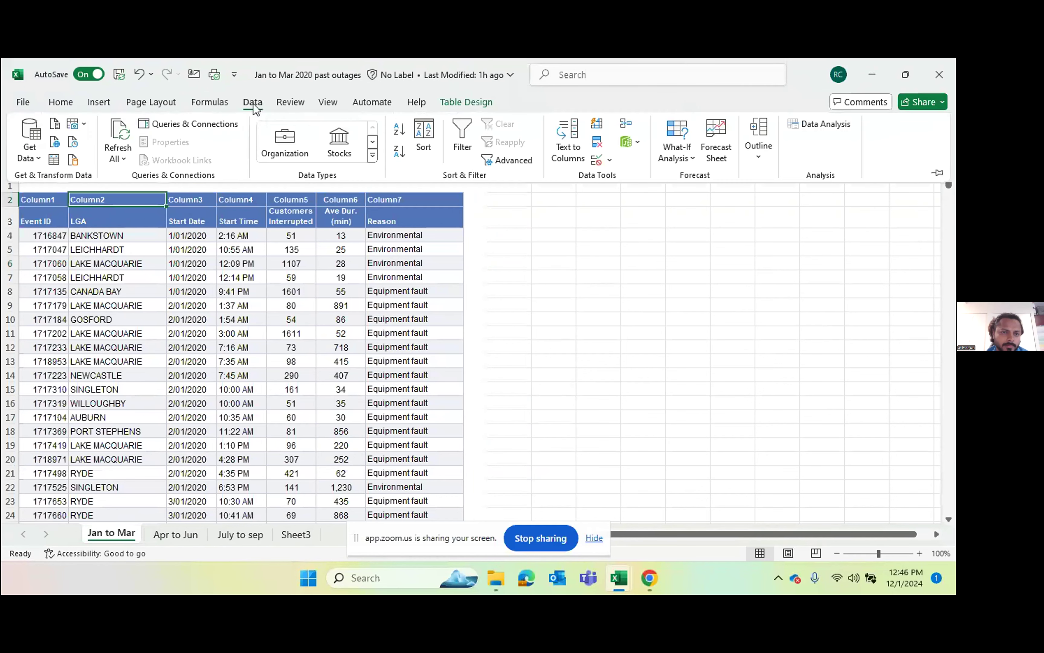
{"action": "left_click", "coordinate": [35, 148]}
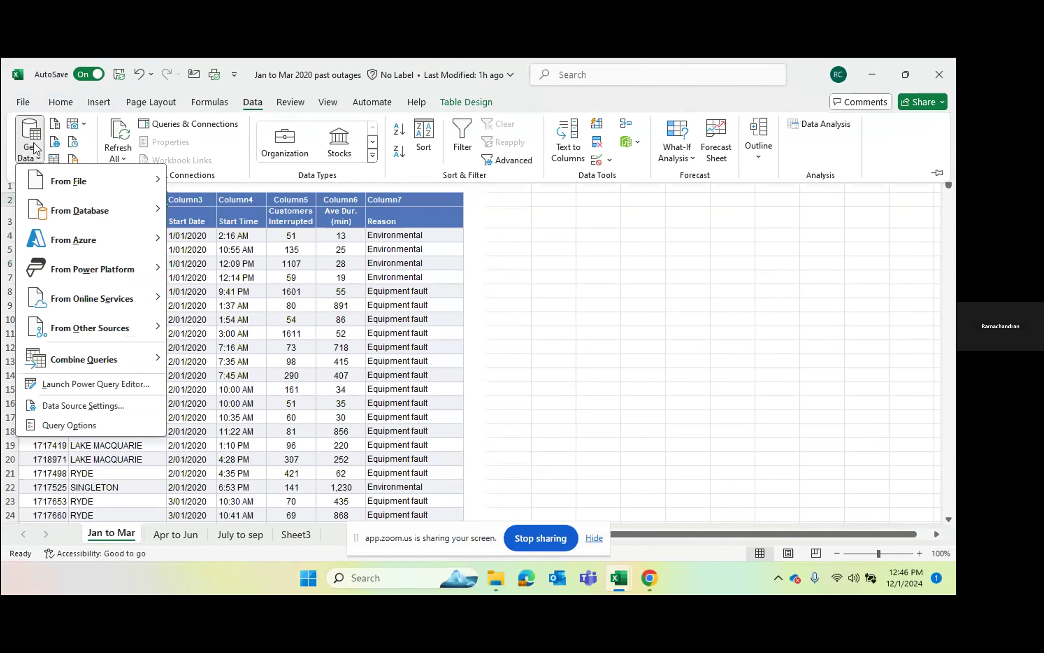
{"action": "mouse_move", "coordinate": [82, 187]}
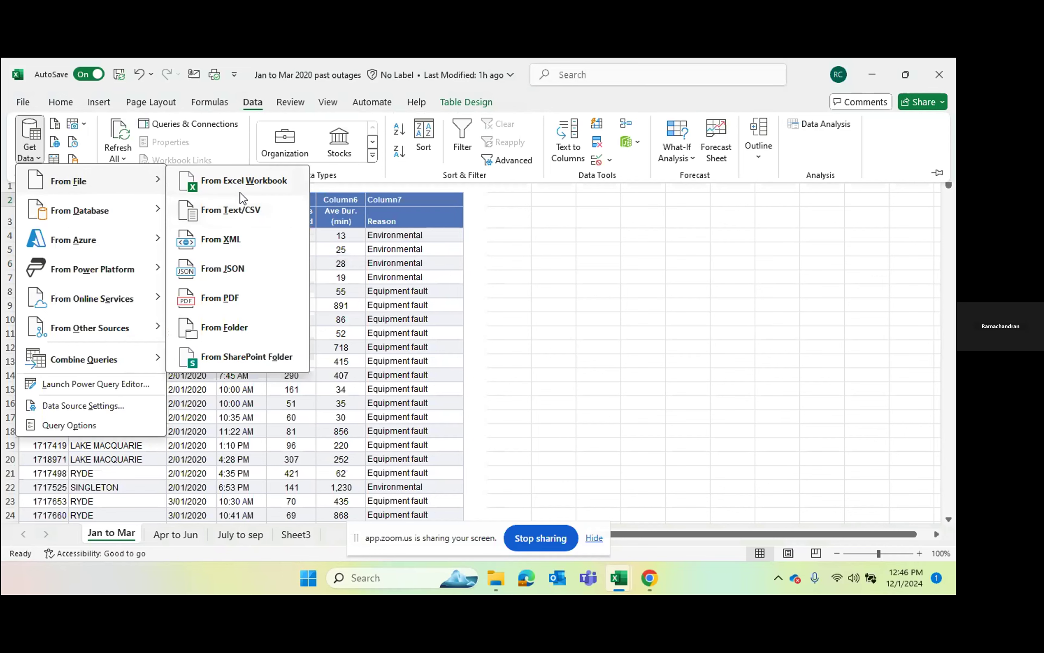
{"action": "left_click", "coordinate": [240, 183]}
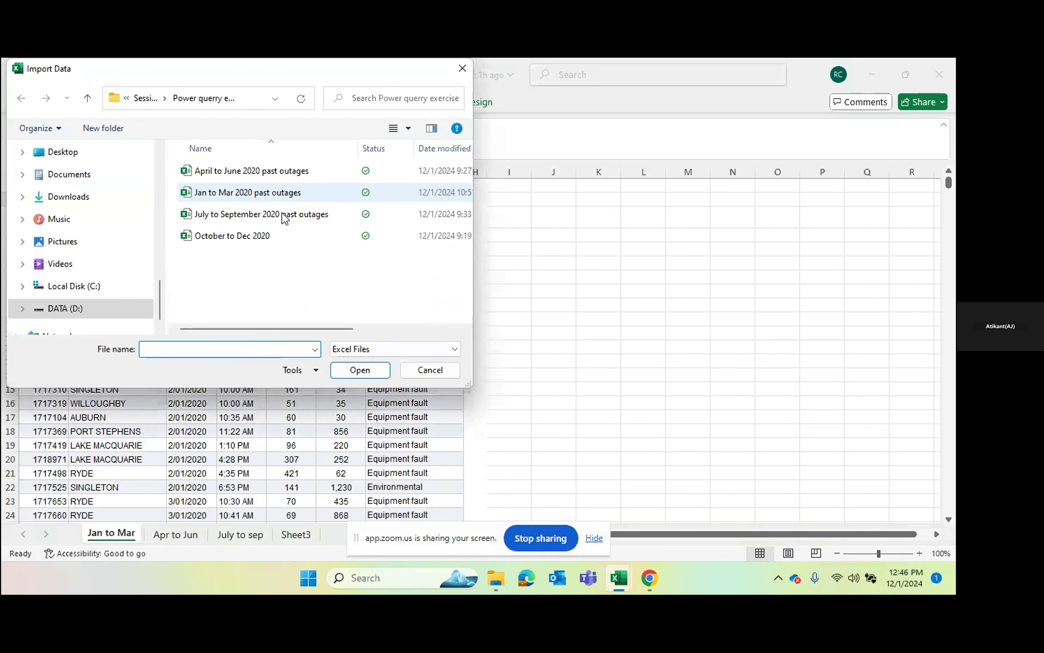
{"action": "left_click", "coordinate": [250, 216]}
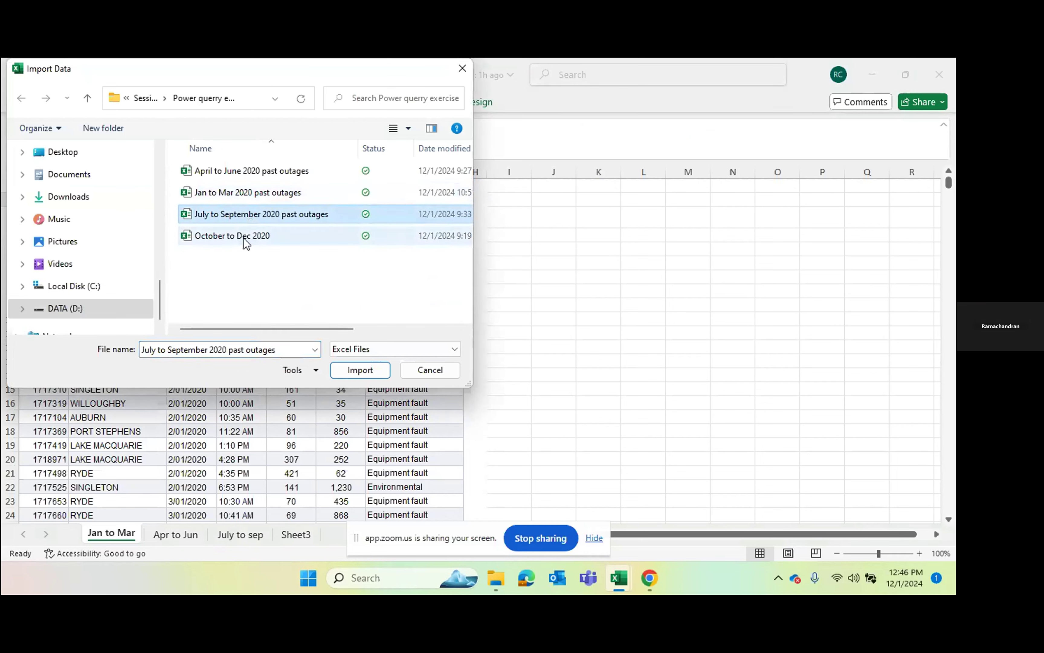
{"action": "left_click", "coordinate": [251, 176]}
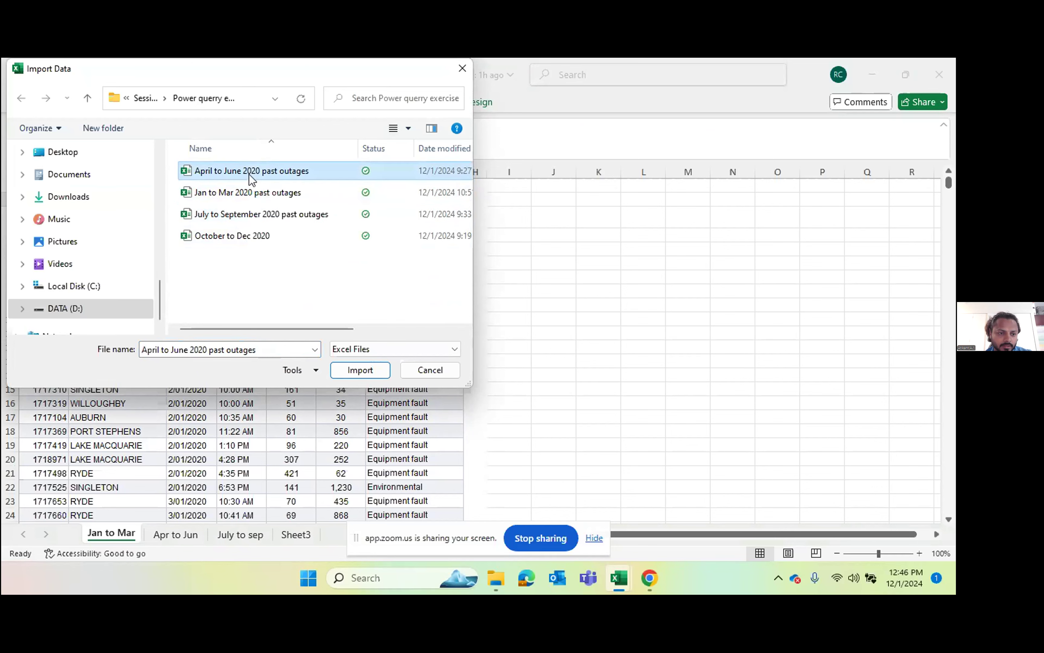
{"action": "left_click", "coordinate": [364, 371]}
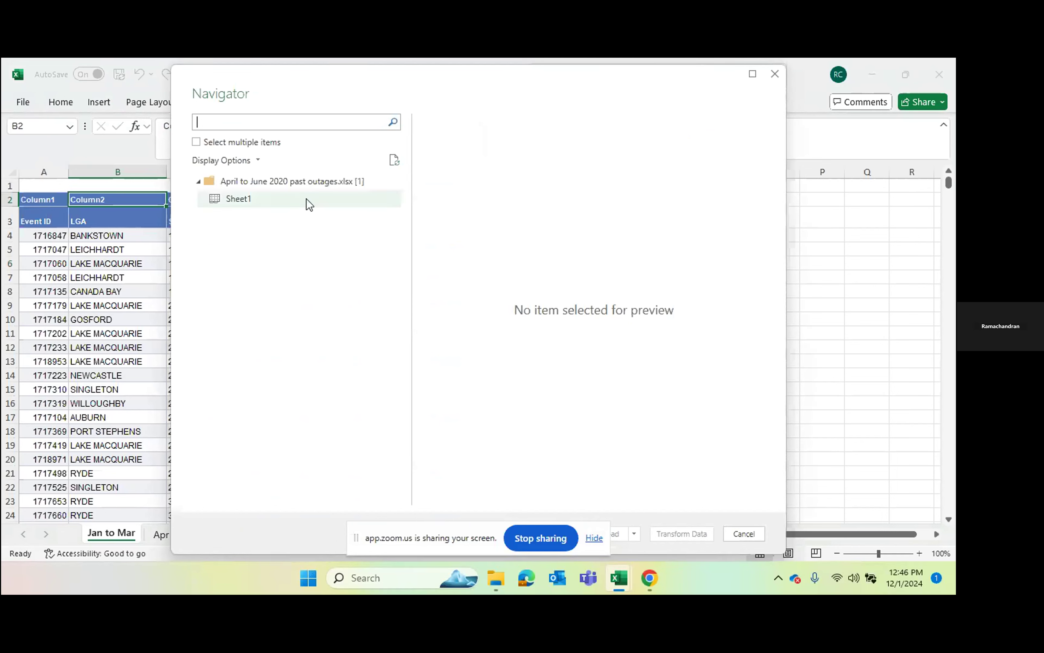
{"action": "left_click", "coordinate": [243, 196]}
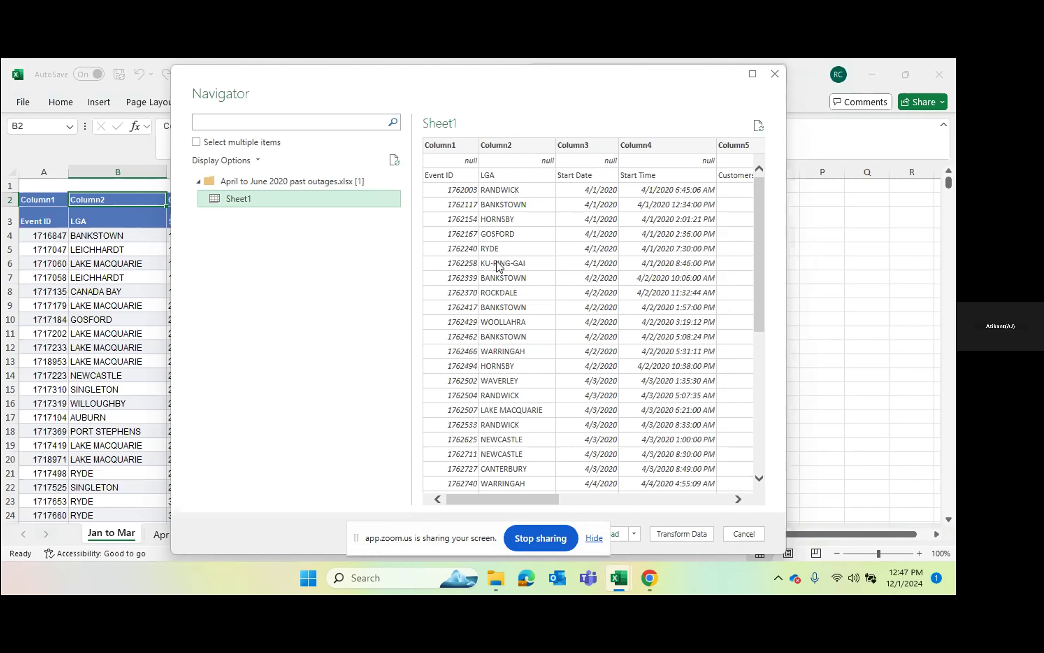
{"action": "left_click", "coordinate": [682, 535]}
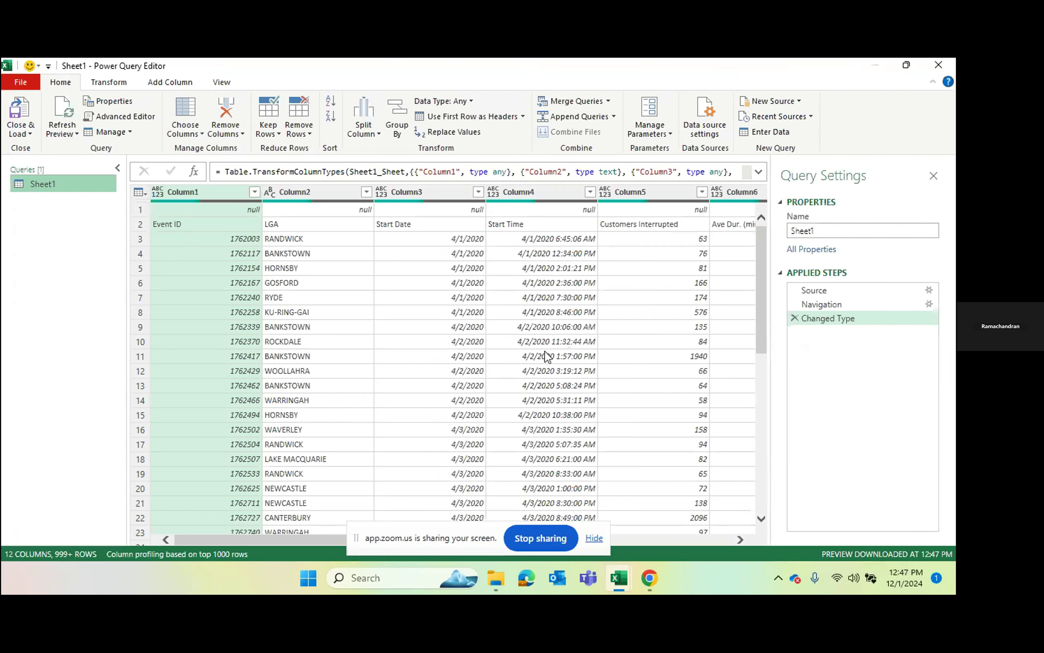
Step: Add Sheet1 of the July to September 2020 past outages workbook as a new Excel source query
{"action": "left_click", "coordinate": [590, 342]}
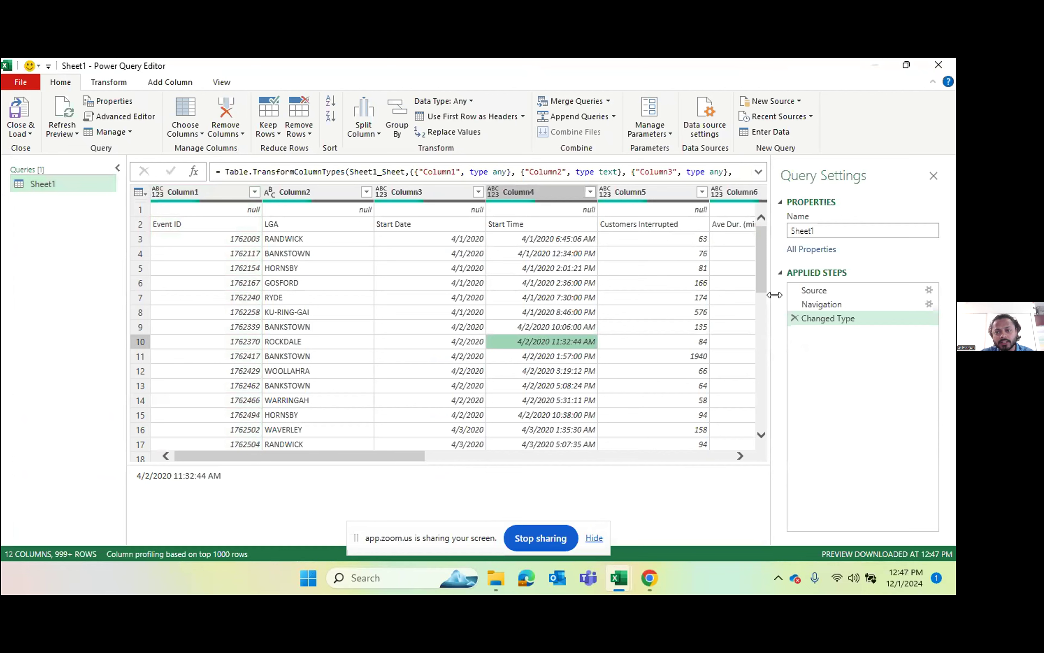
{"action": "left_click", "coordinate": [783, 101]}
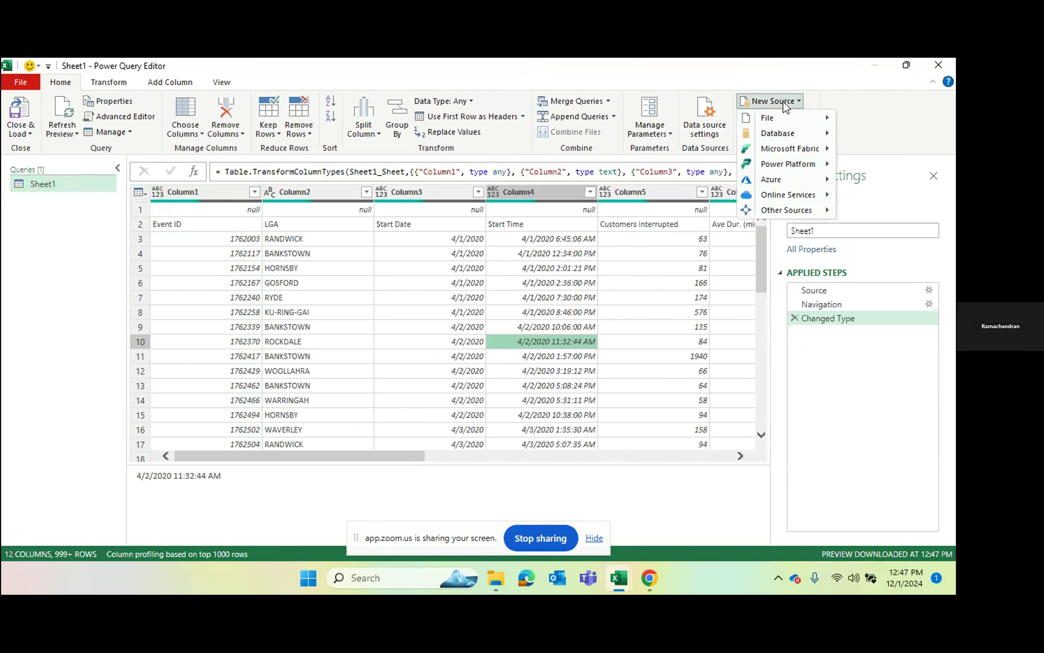
{"action": "left_click", "coordinate": [783, 101]}
{"action": "left_click", "coordinate": [783, 101]}
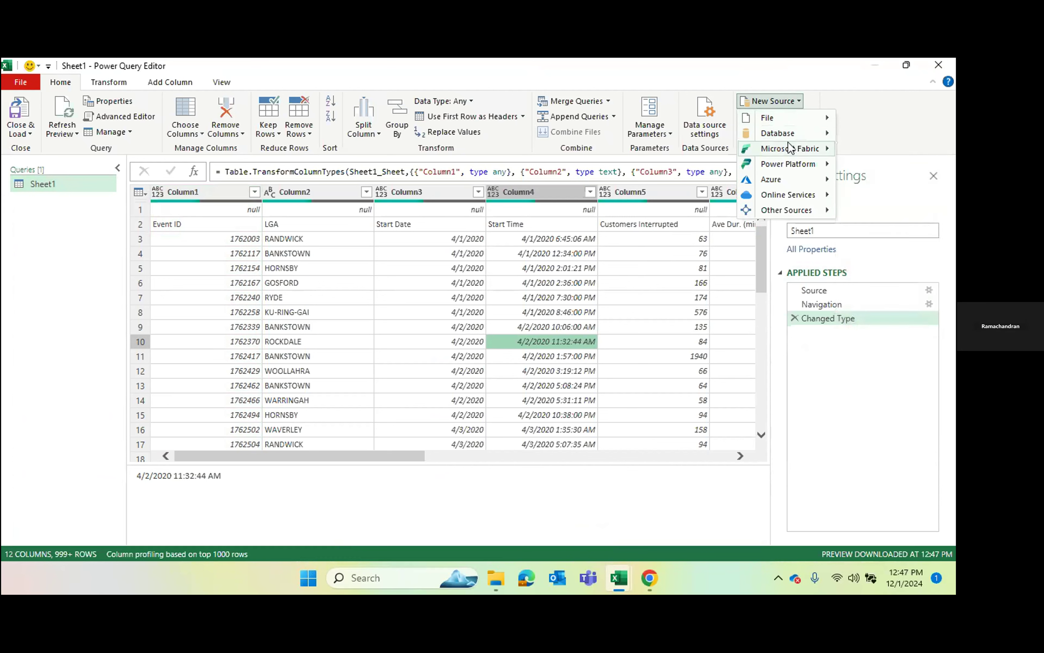
{"action": "mouse_move", "coordinate": [783, 118]}
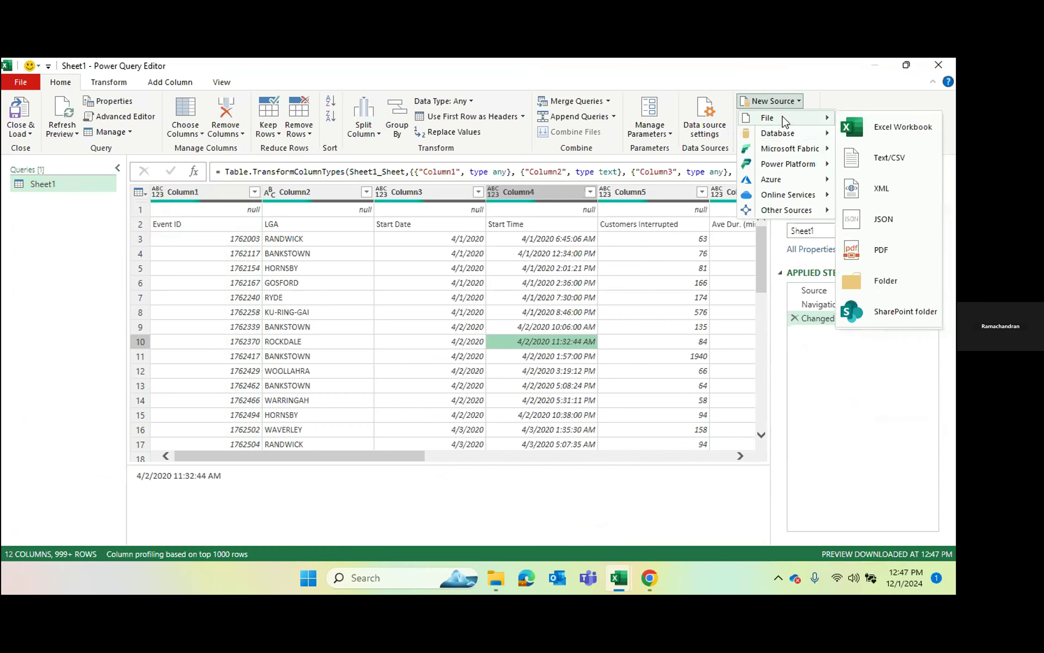
{"action": "left_click", "coordinate": [877, 126]}
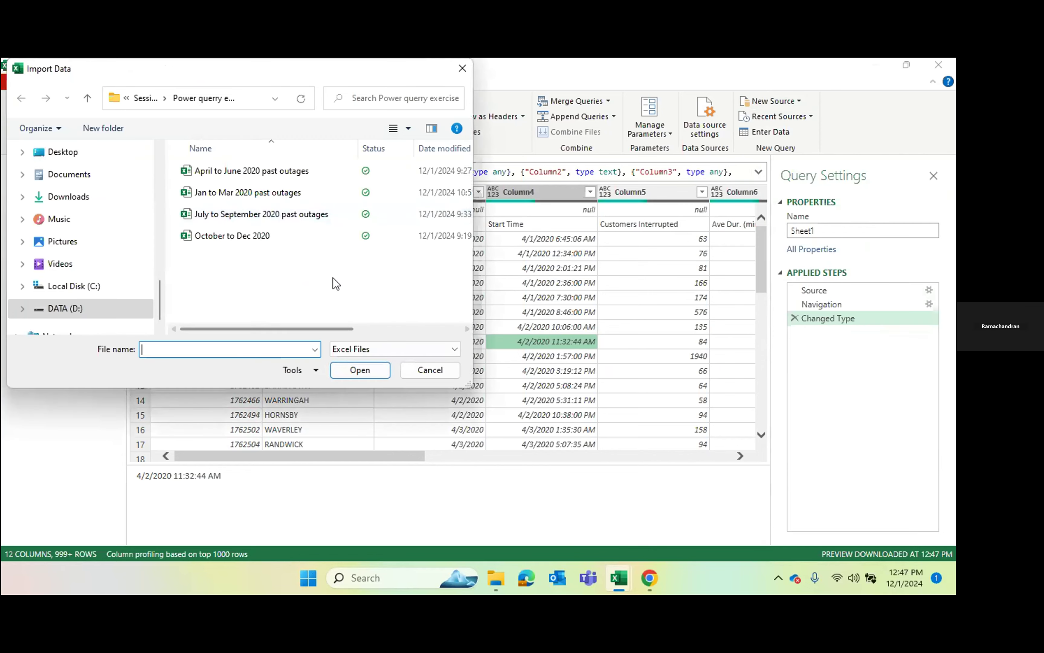
{"action": "left_click", "coordinate": [253, 215]}
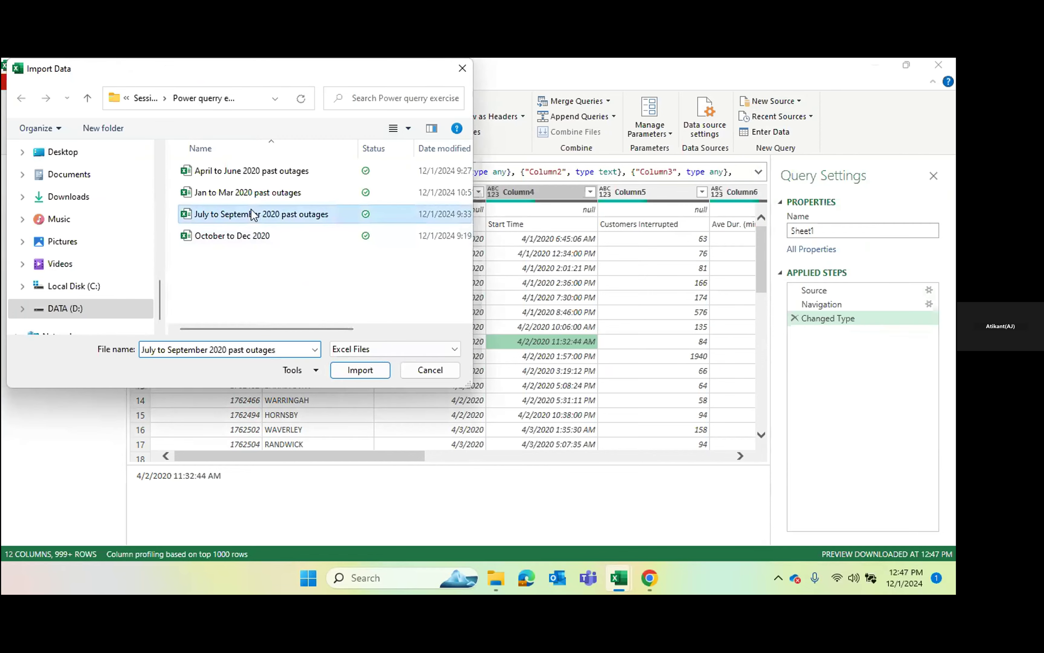
{"action": "left_click", "coordinate": [351, 373]}
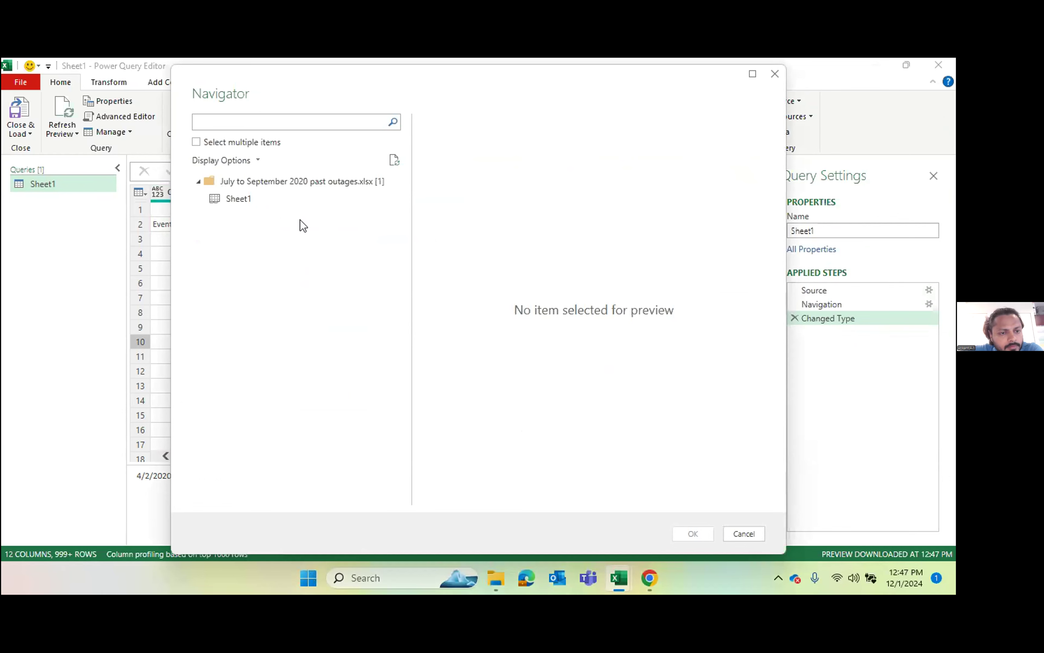
{"action": "left_click", "coordinate": [246, 203]}
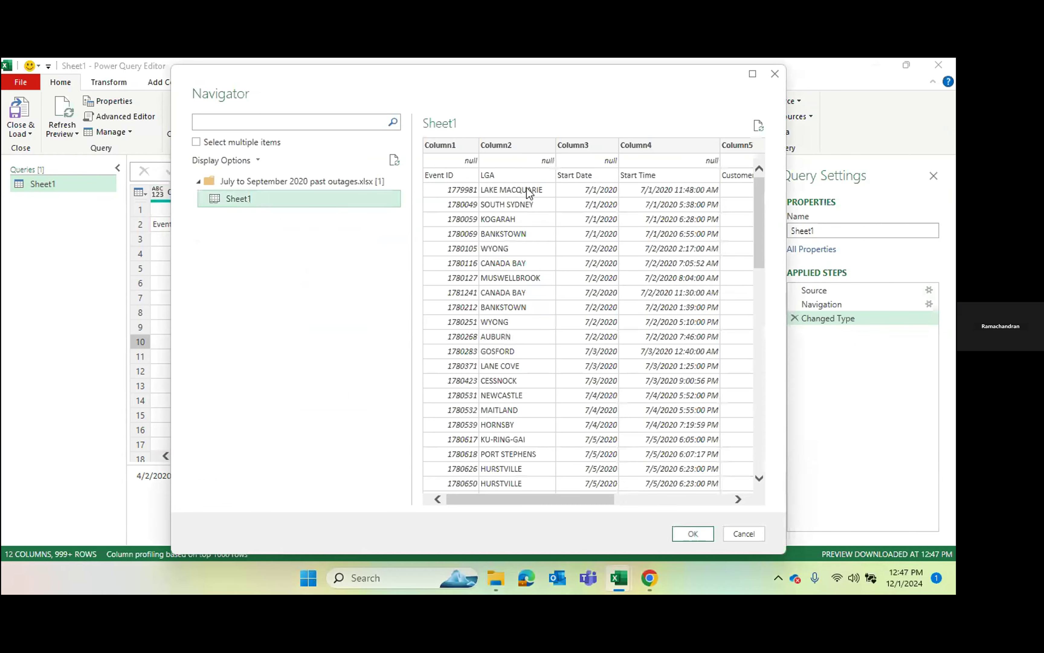
{"action": "left_click", "coordinate": [692, 535]}
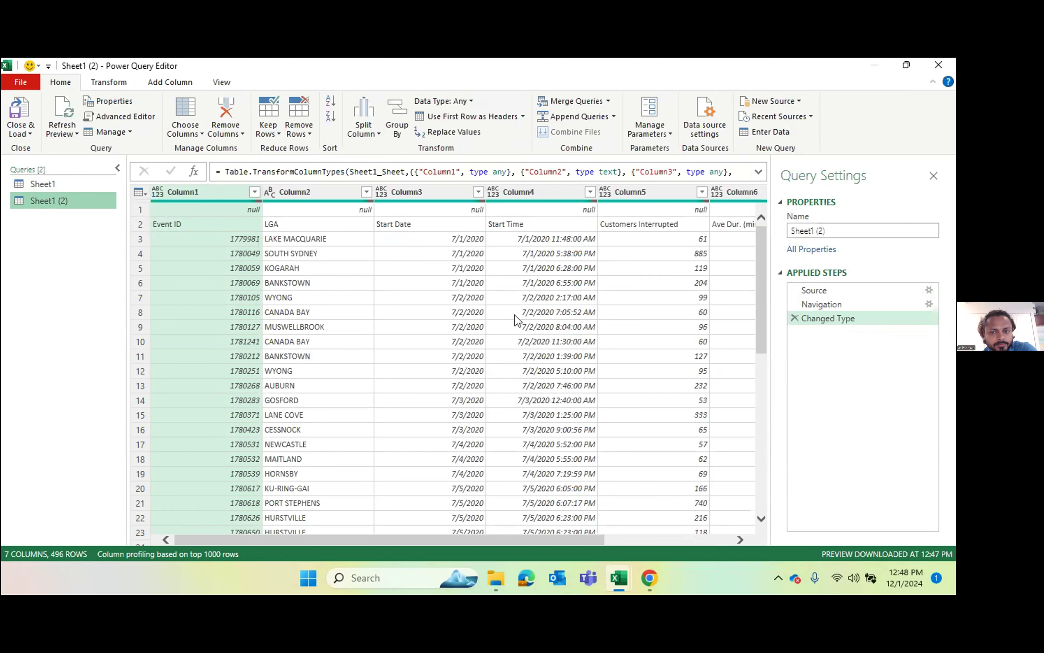
Step: Compare the two imported queries and remove the blank rows from the Sheet1 query
{"action": "left_click", "coordinate": [58, 186]}
{"action": "left_click", "coordinate": [54, 202]}
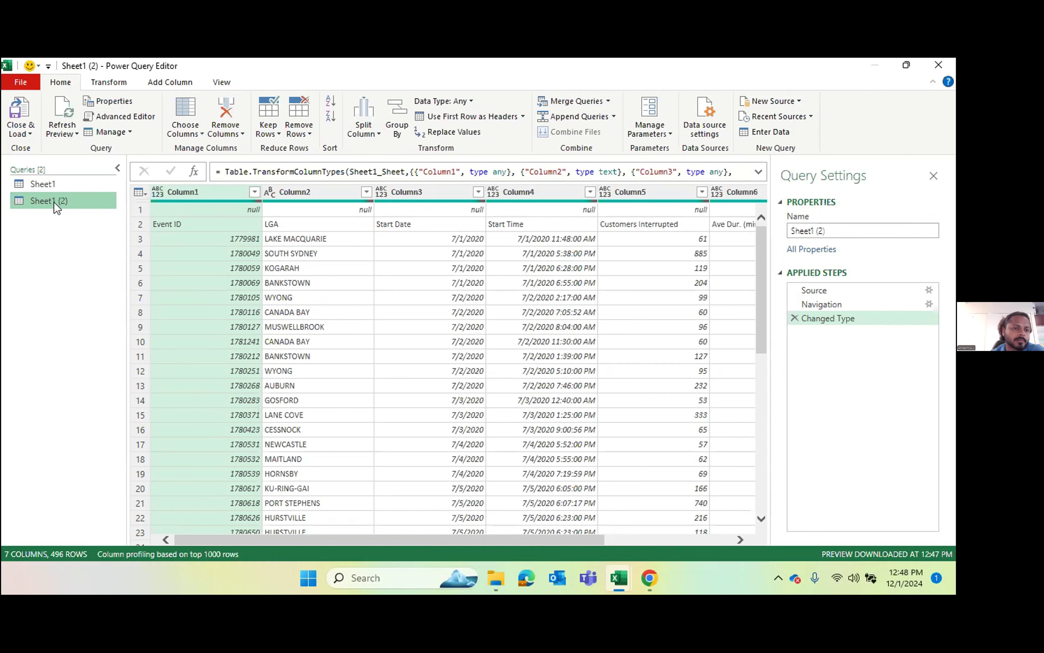
{"action": "left_click", "coordinate": [50, 184]}
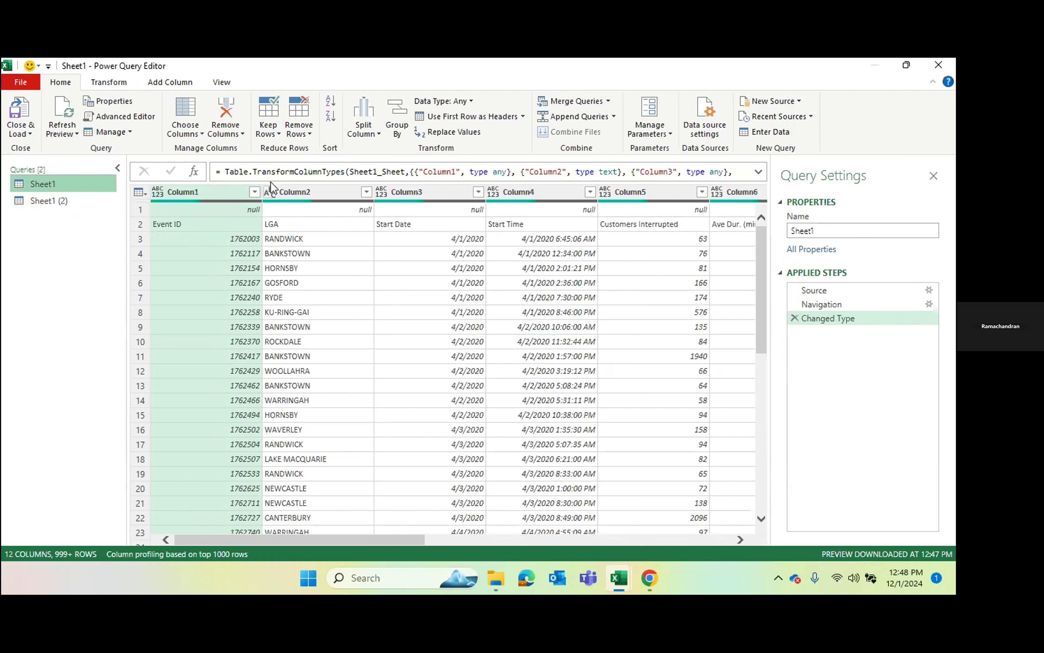
{"action": "left_click", "coordinate": [302, 121]}
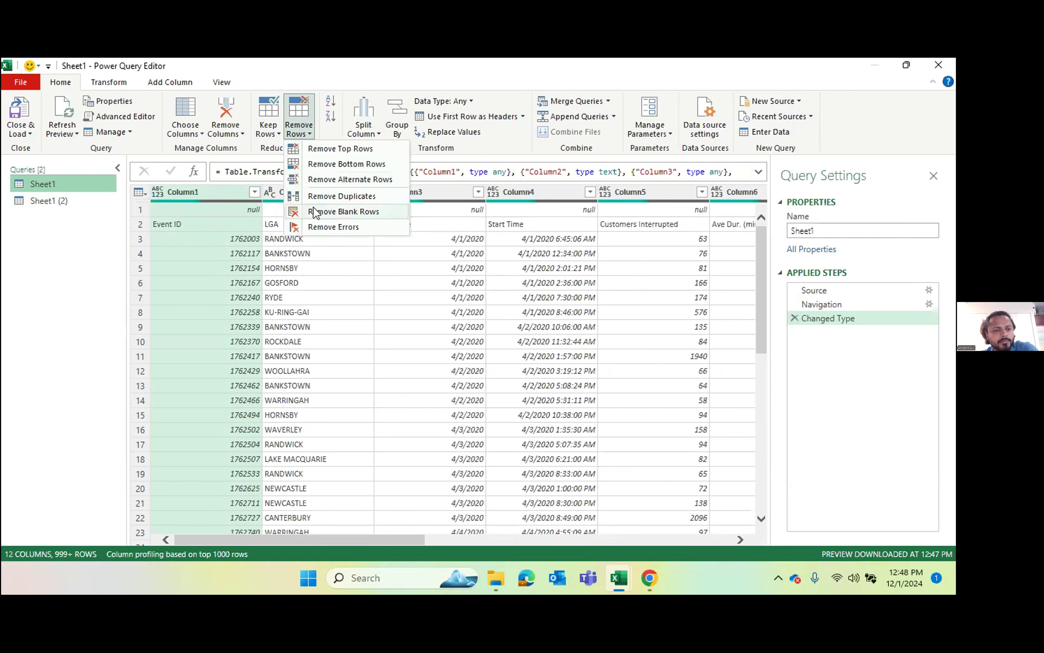
{"action": "left_click", "coordinate": [333, 212]}
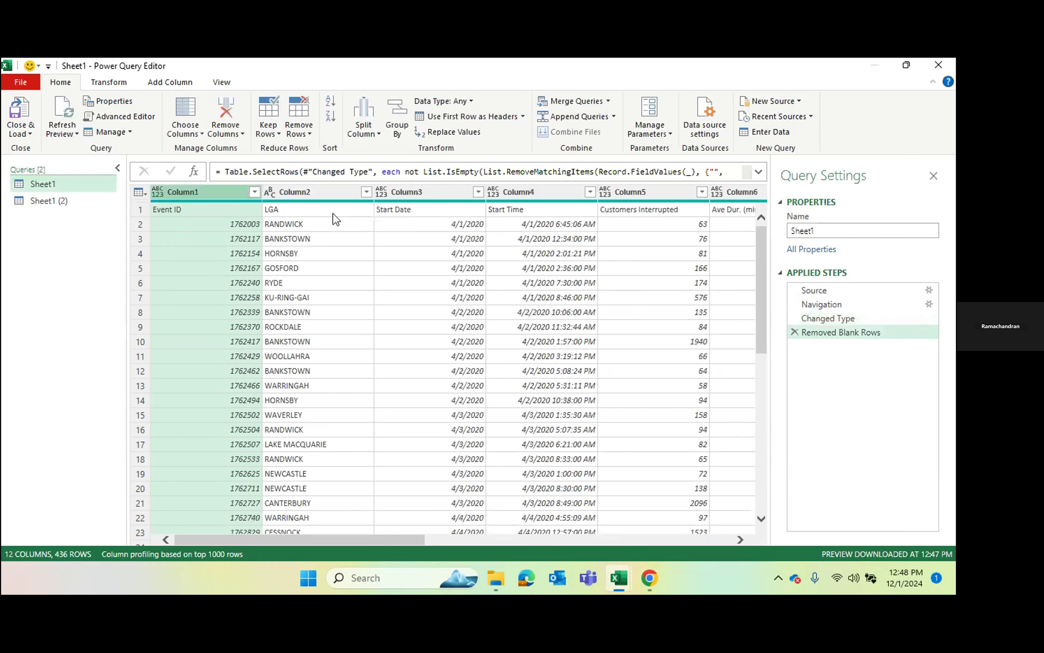
Step: Remove the LGA column (Column2) from the Sheet1 query
{"action": "left_click", "coordinate": [332, 212]}
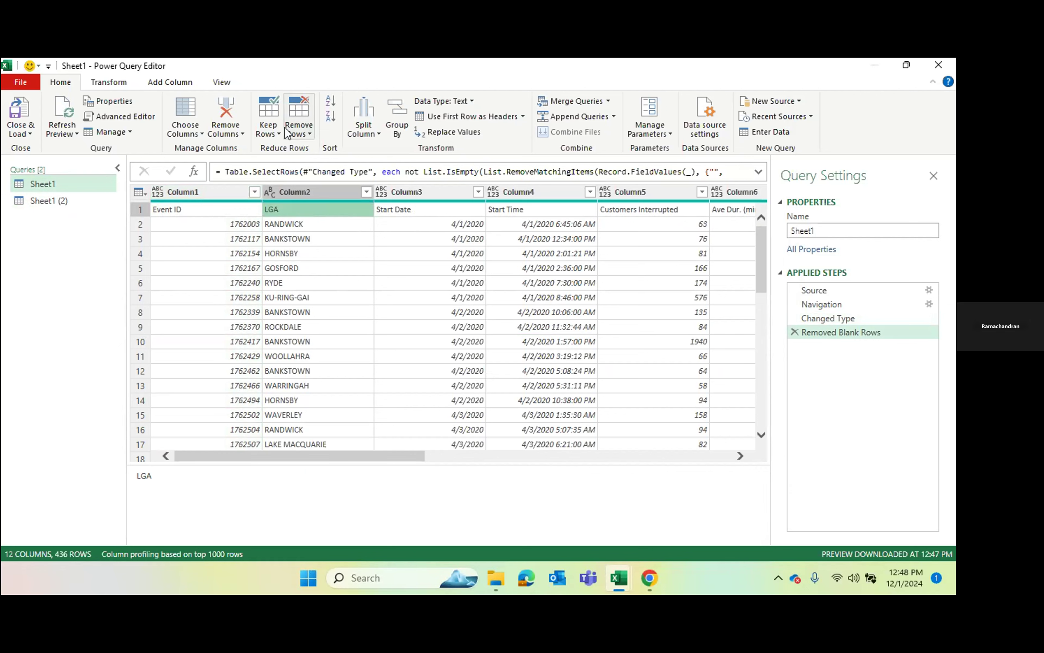
{"action": "left_click", "coordinate": [194, 121]}
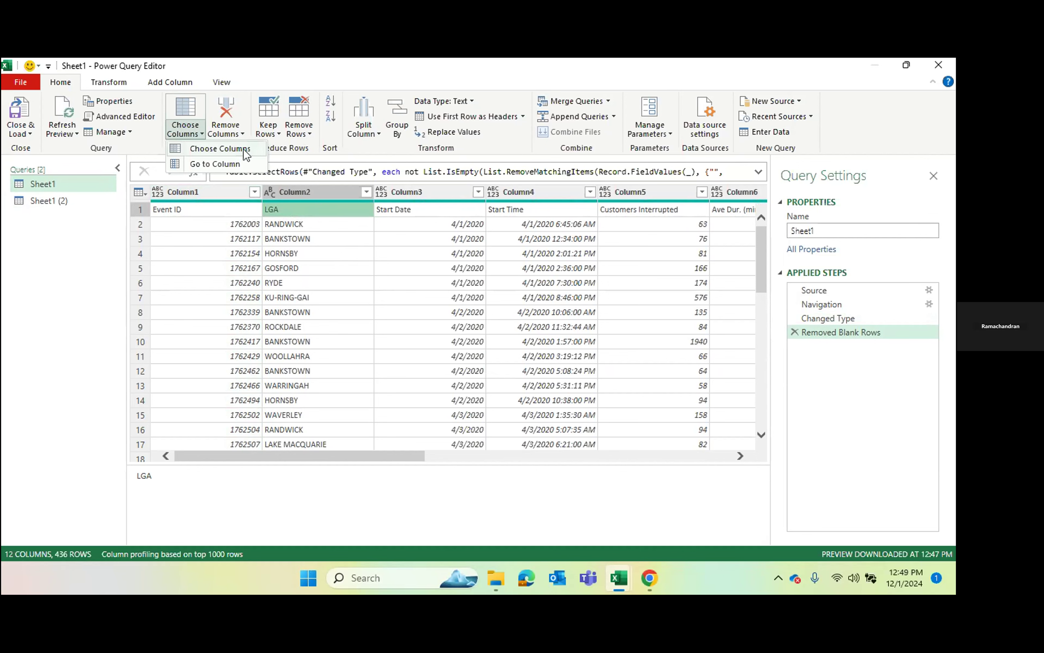
{"action": "left_click", "coordinate": [227, 119]}
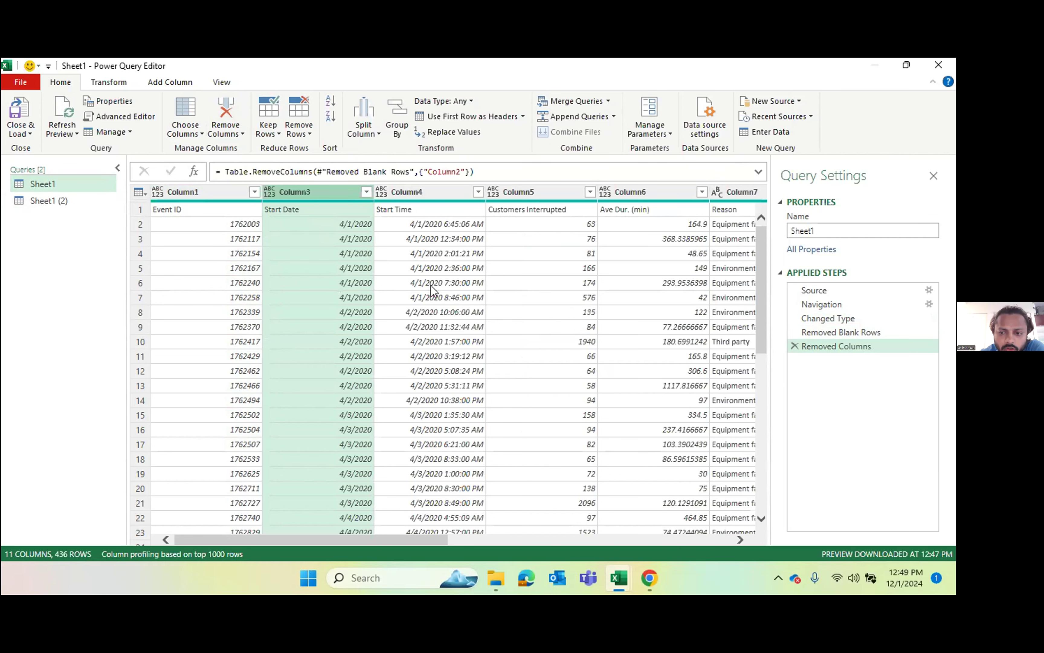
Step: Compare the data at the Removed Blank Rows and Removed Columns steps and delete the Removed Columns step
{"action": "left_click", "coordinate": [875, 332]}
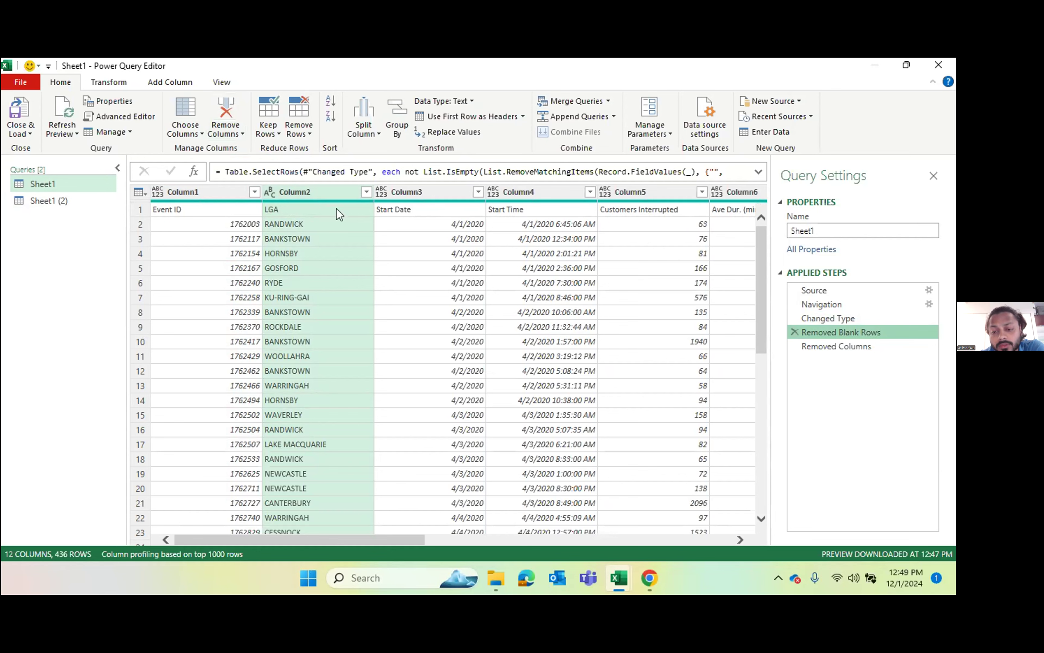
{"action": "left_click", "coordinate": [833, 346]}
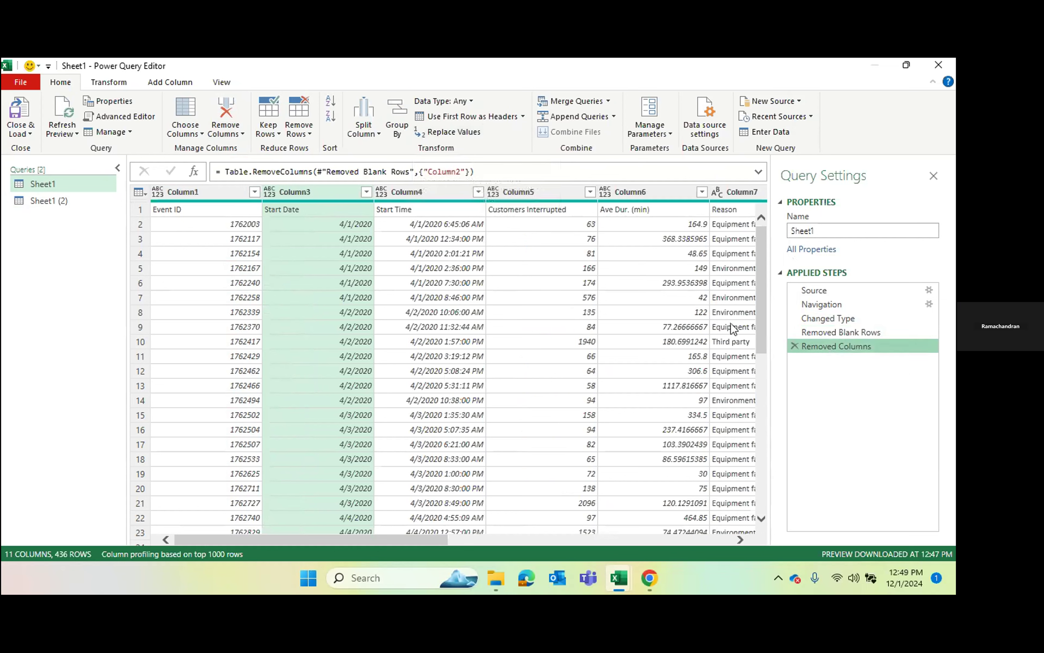
{"action": "left_click", "coordinate": [797, 347]}
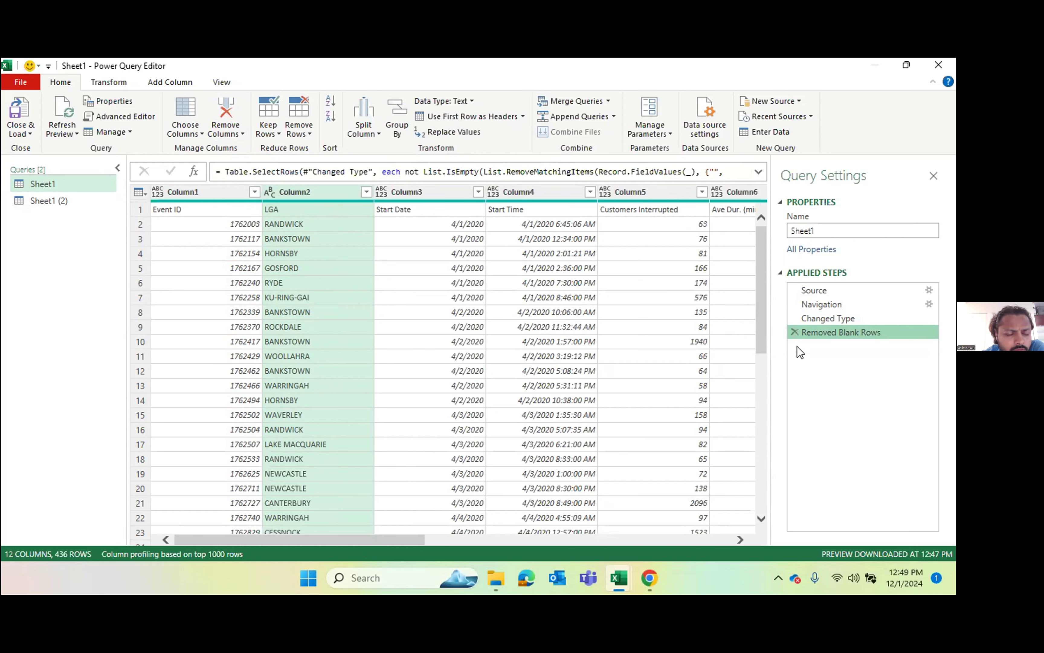
Step: Promote the first row of the Sheet1 query to column headers three times in succession
{"action": "left_click", "coordinate": [473, 370]}
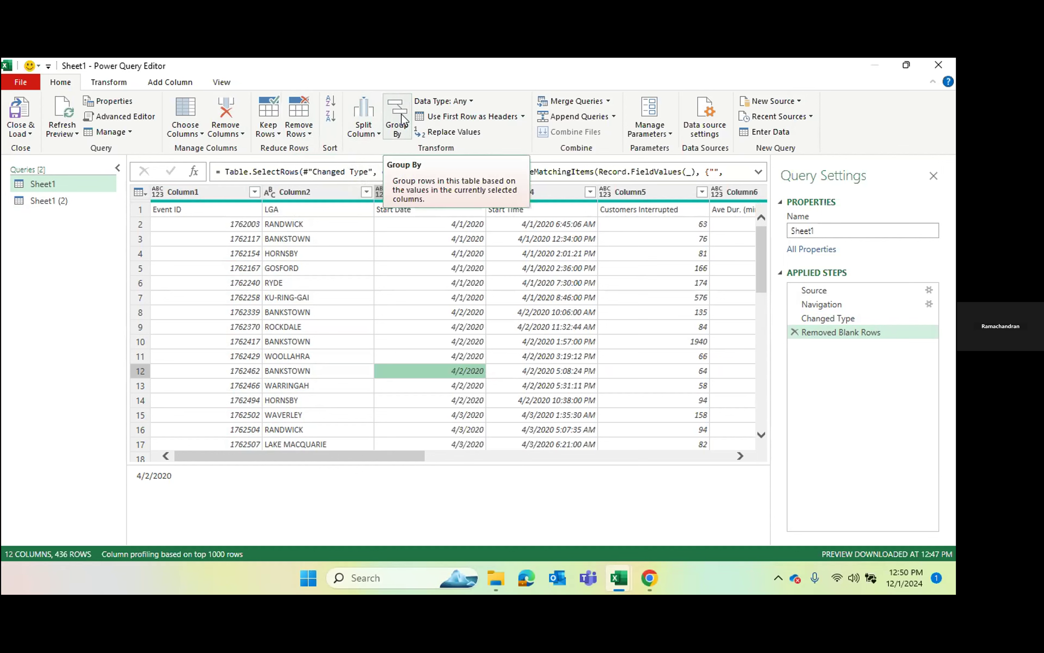
{"action": "left_click", "coordinate": [495, 117]}
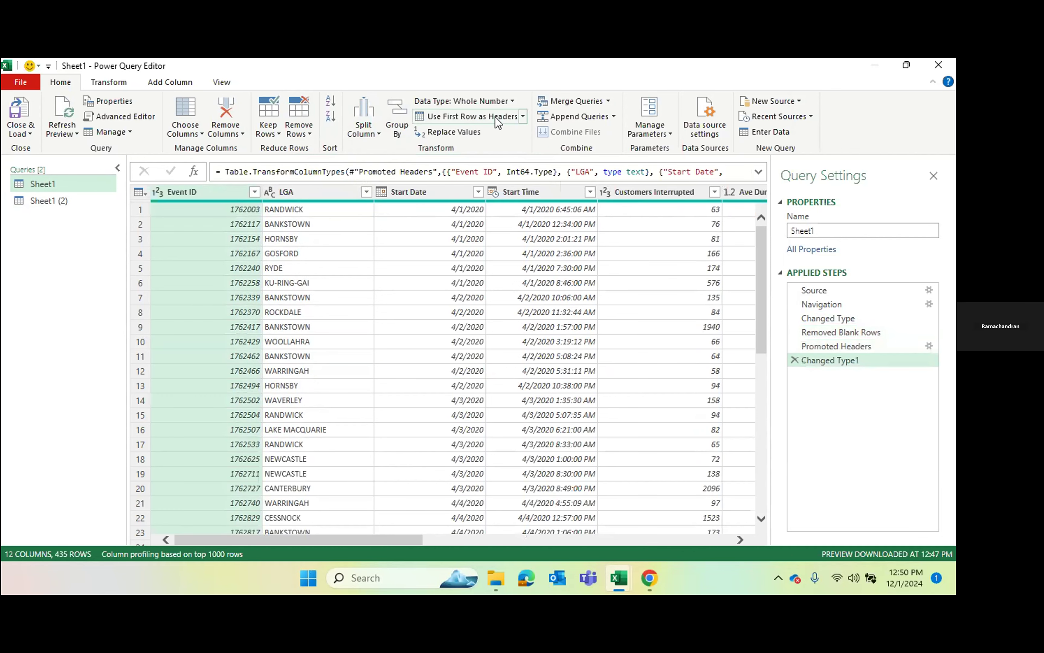
{"action": "left_click", "coordinate": [495, 117]}
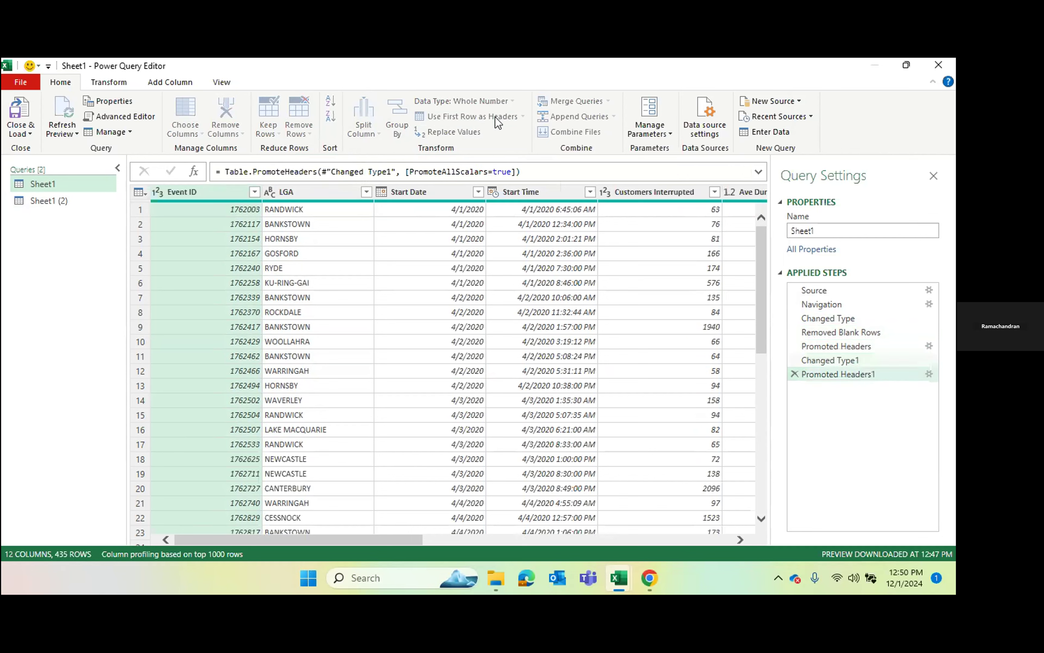
{"action": "left_click", "coordinate": [495, 116]}
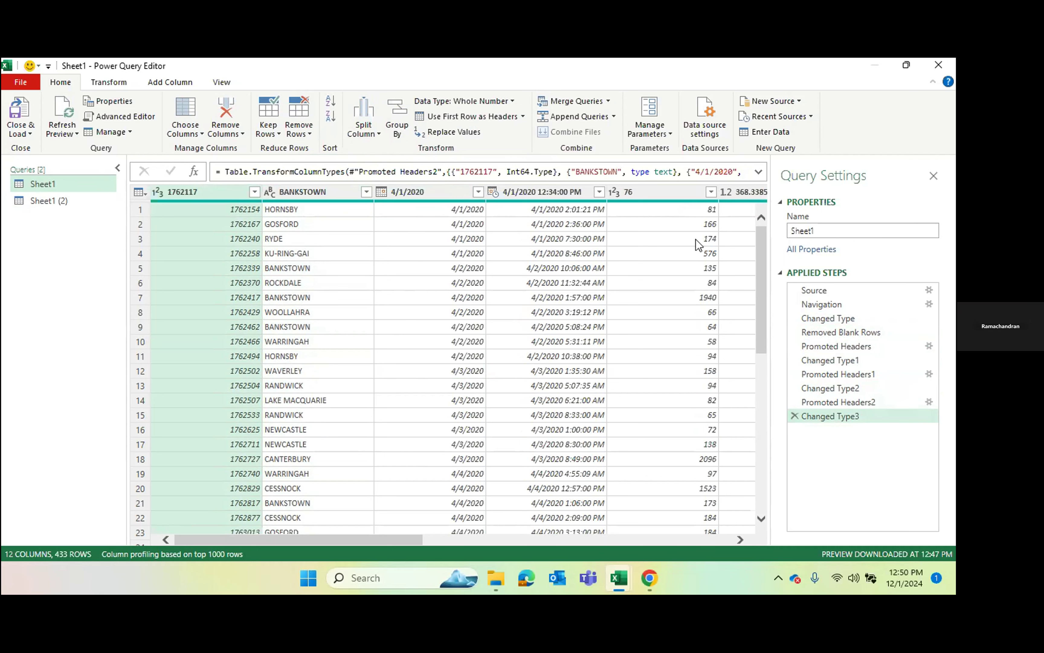
Step: Delete the Changed Type3, Promoted Headers2, Changed Type2 and Promoted Headers1 steps from the Sheet1 query
{"action": "left_click", "coordinate": [794, 415]}
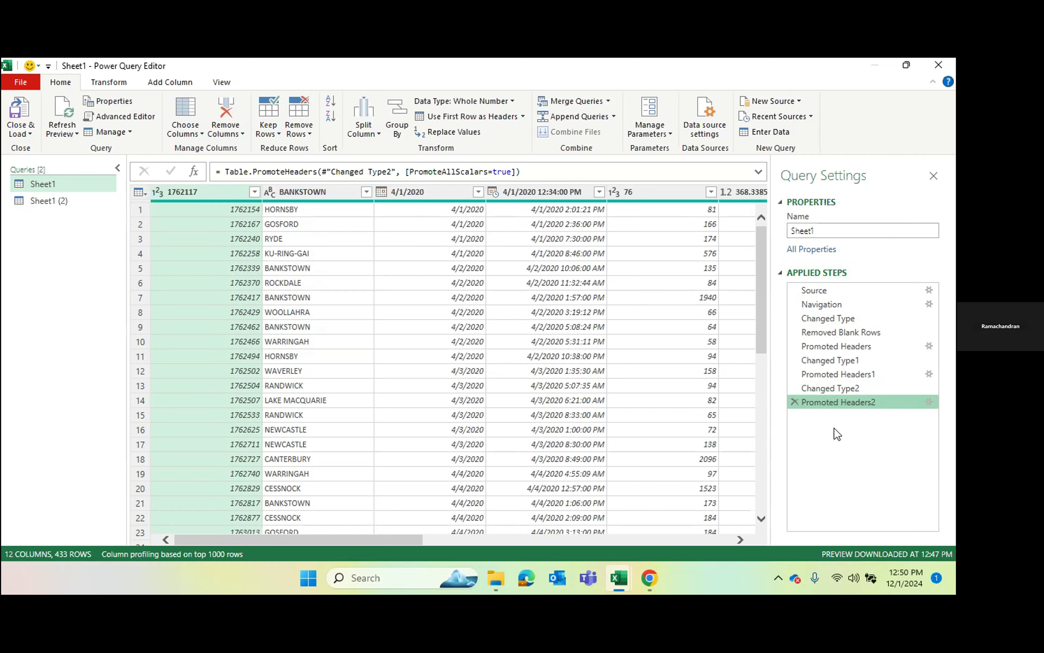
{"action": "left_click", "coordinate": [794, 402]}
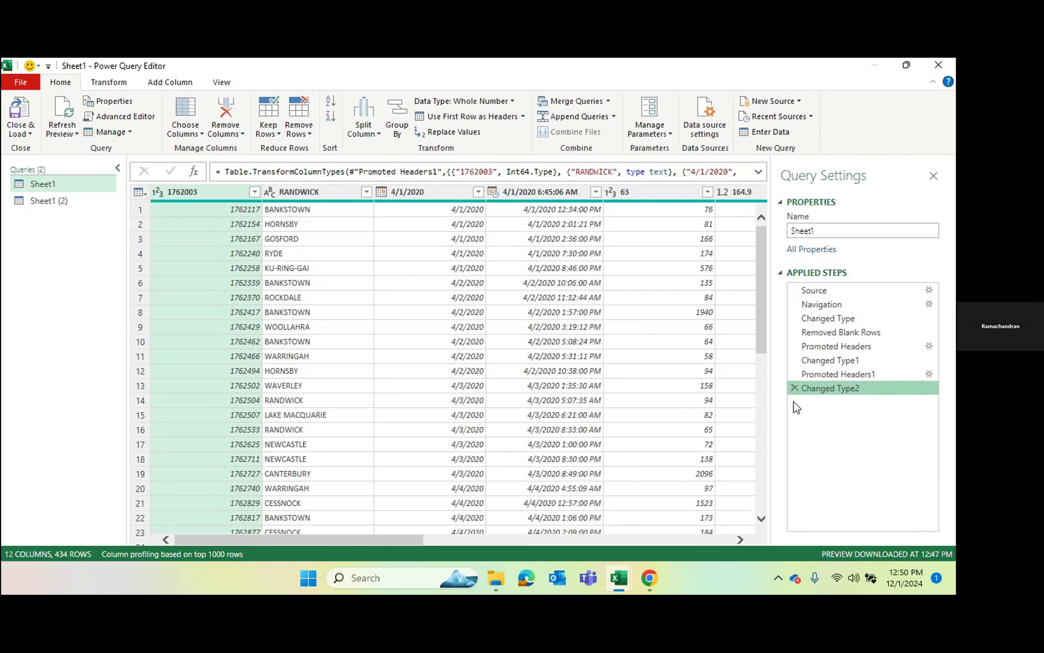
{"action": "left_click", "coordinate": [794, 388]}
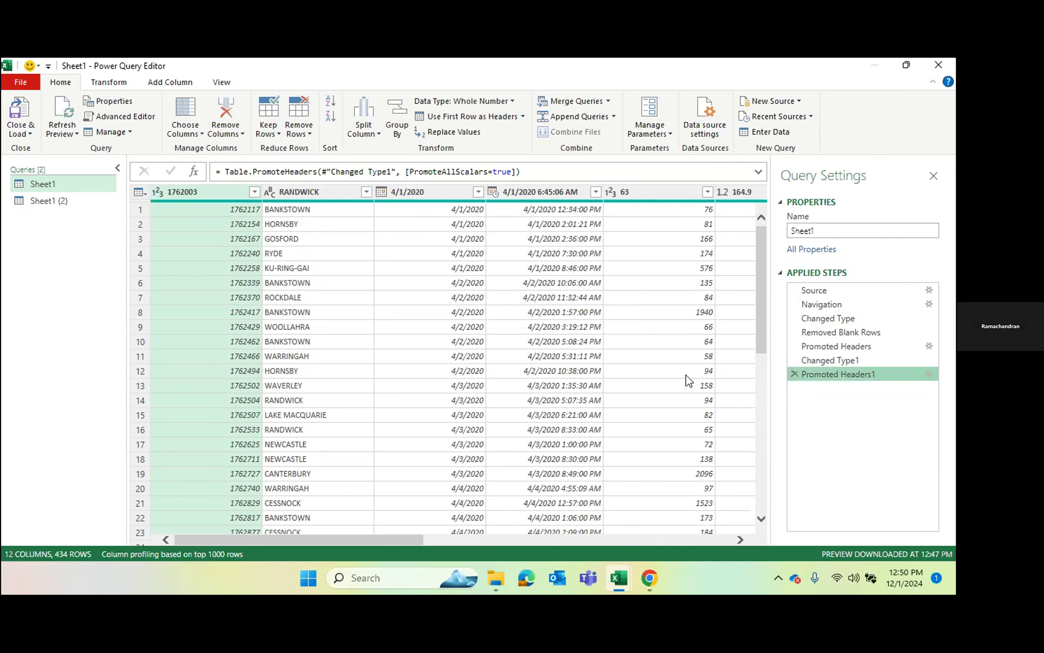
{"action": "left_click", "coordinate": [795, 375]}
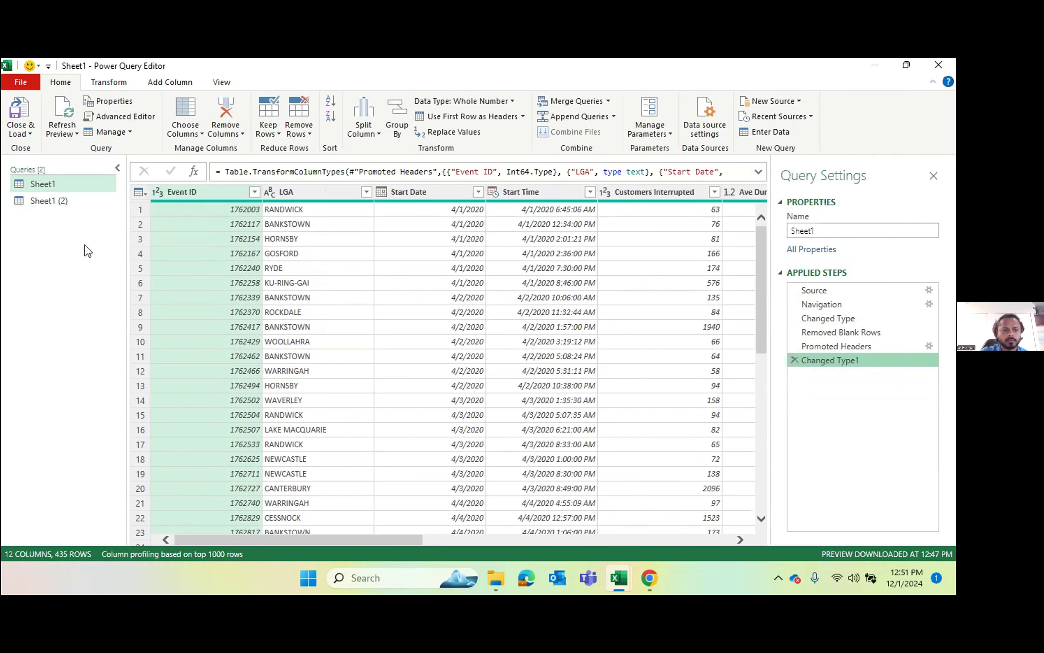
Step: Remove the blank rows from the Sheet1 (2) query and promote its first row to column headers
{"action": "left_click", "coordinate": [53, 199]}
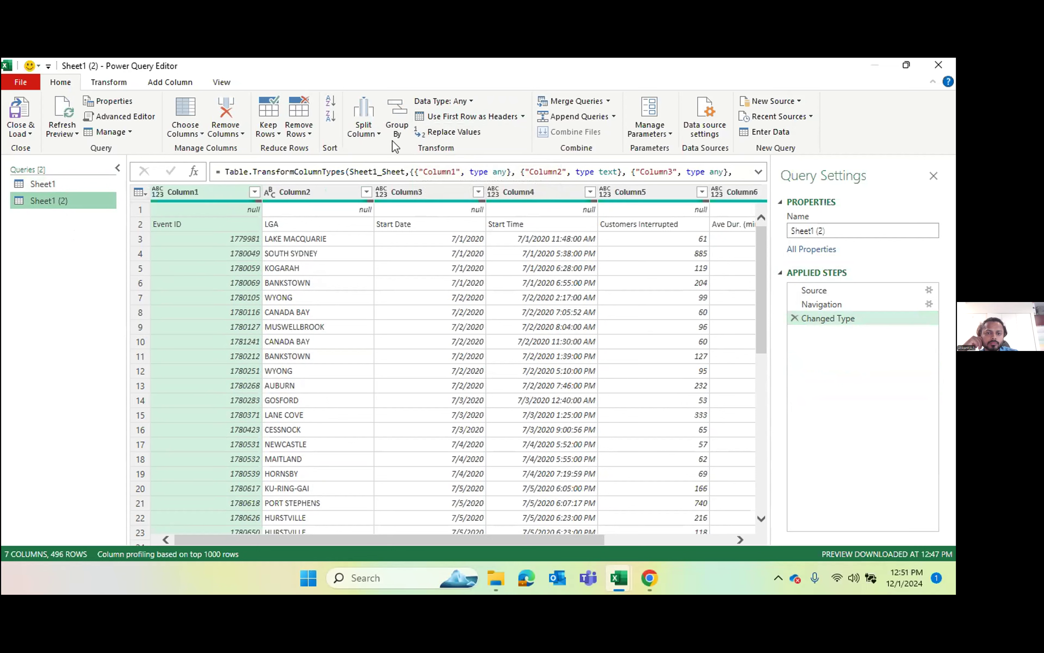
{"action": "left_click", "coordinate": [304, 130]}
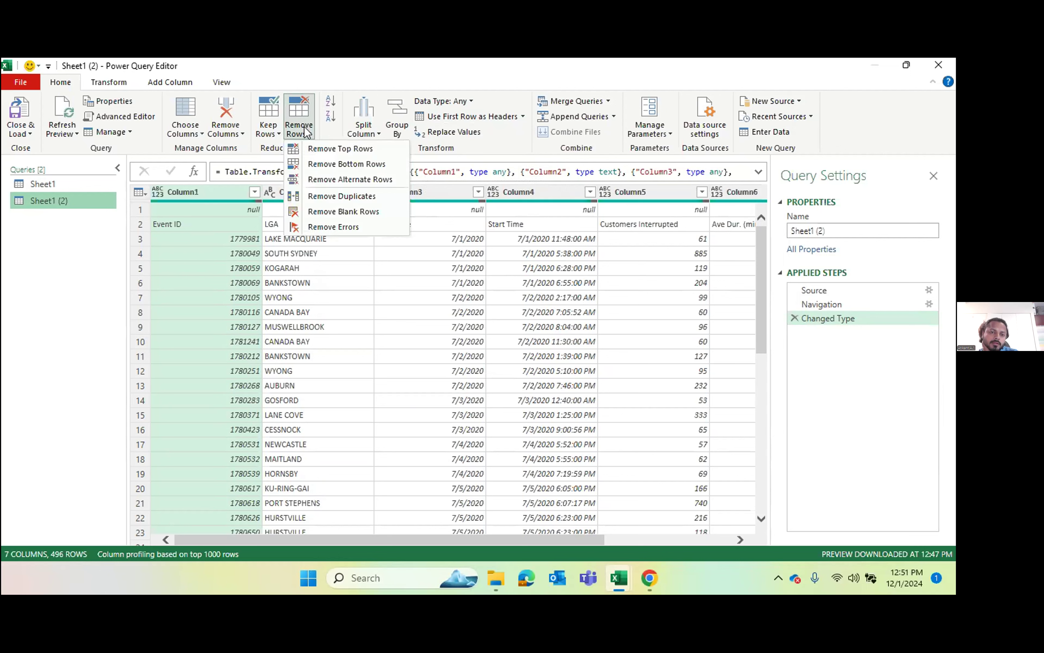
{"action": "left_click", "coordinate": [359, 211]}
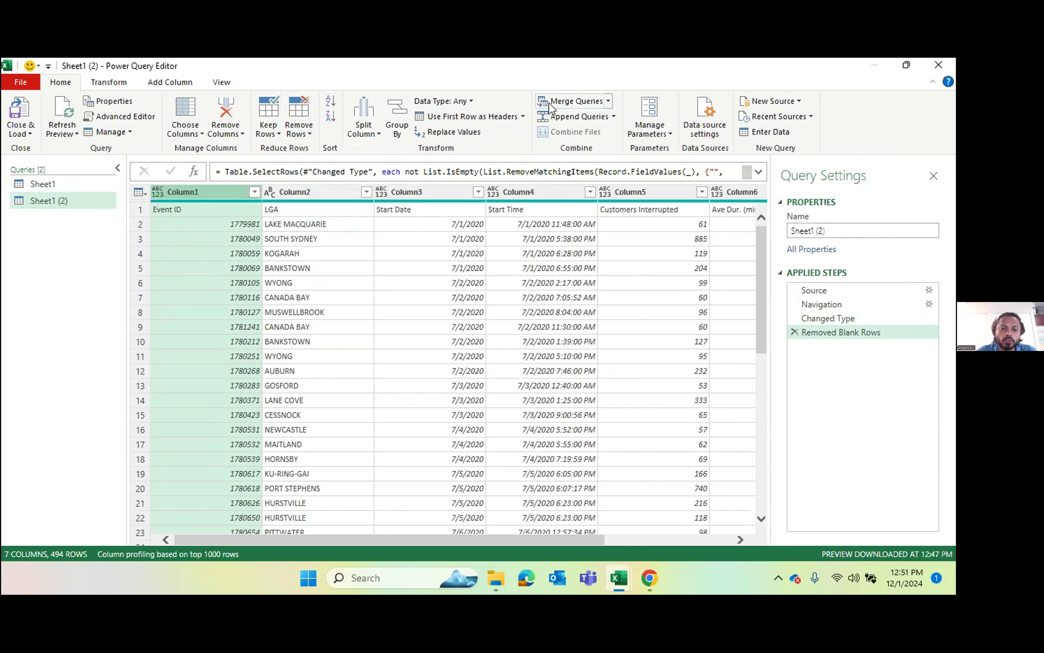
{"action": "left_click", "coordinate": [511, 119]}
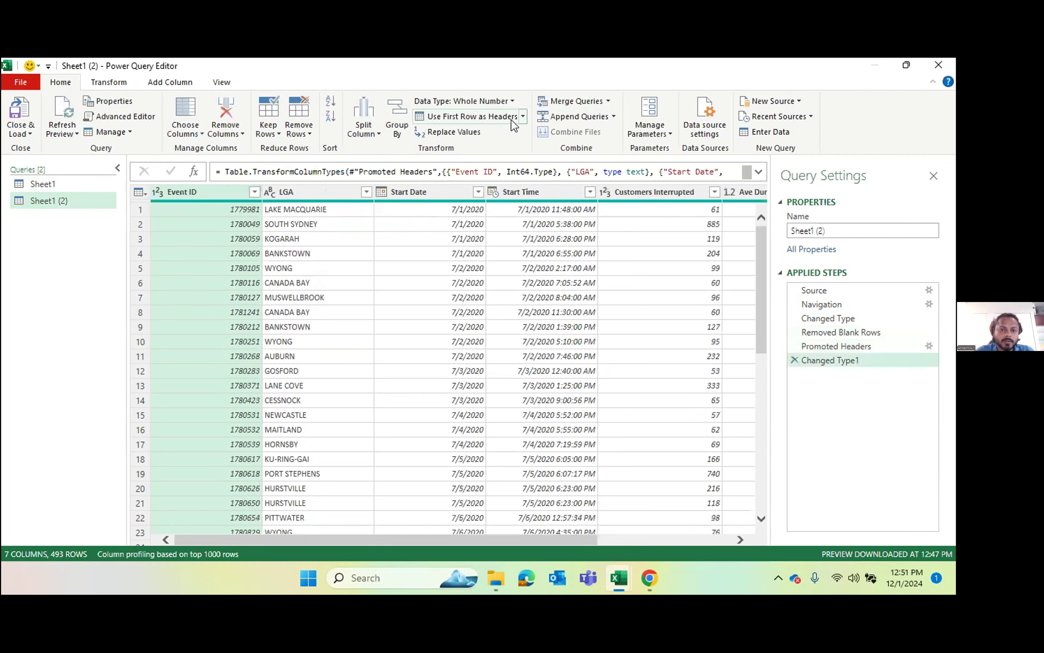
Step: Append the Sheet1 table to the Sheet1 (2) query as a two-table append
{"action": "left_click", "coordinate": [393, 299]}
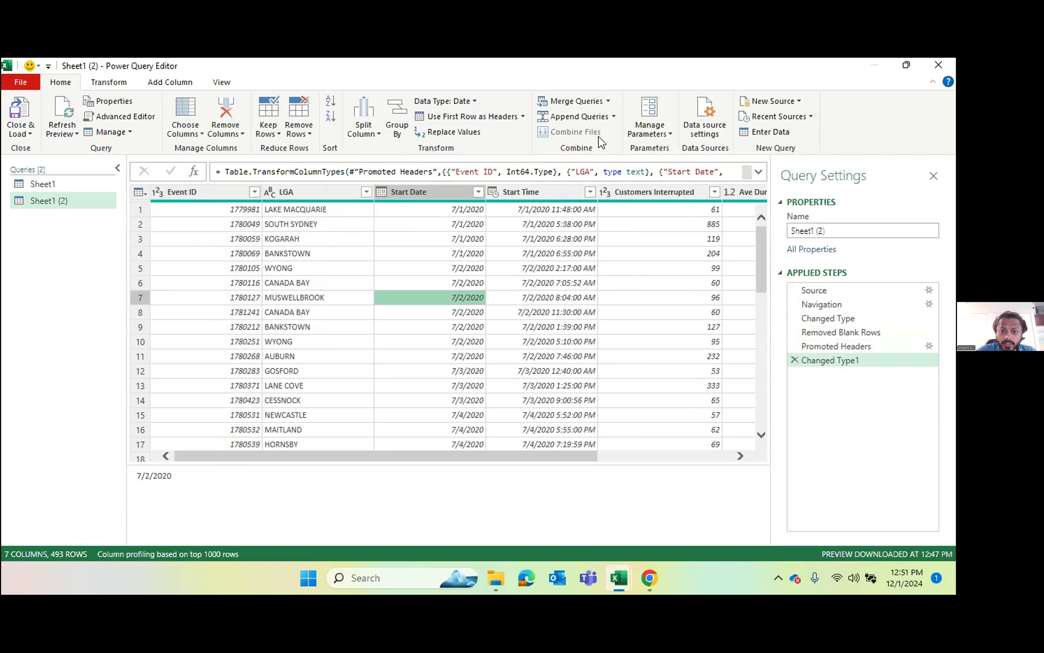
{"action": "left_click", "coordinate": [585, 111]}
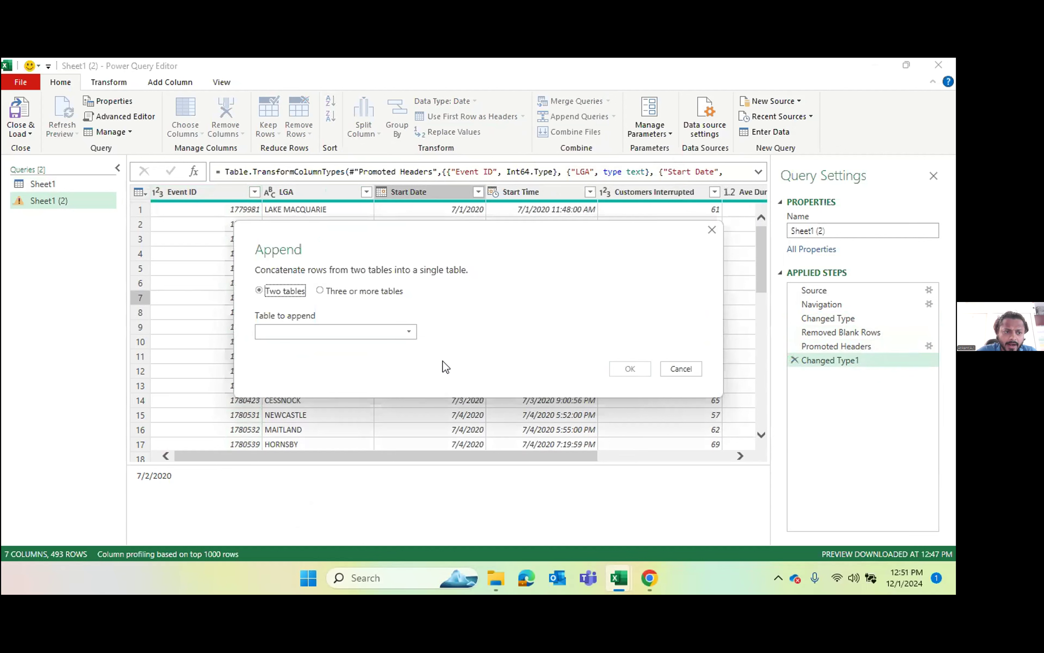
{"action": "left_click", "coordinate": [393, 333]}
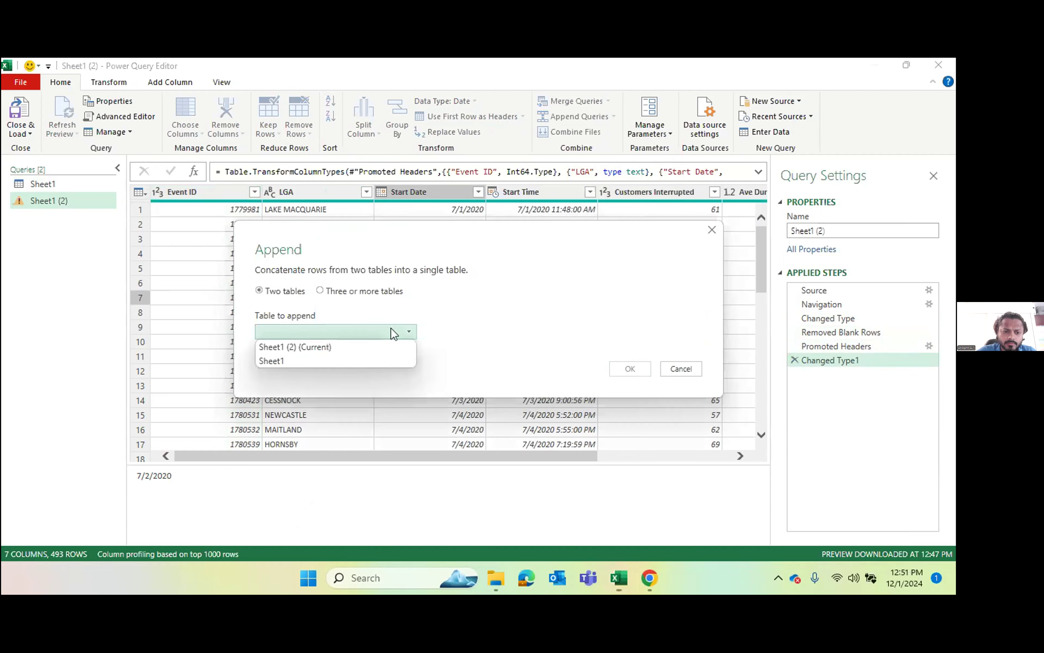
{"action": "left_click", "coordinate": [310, 360]}
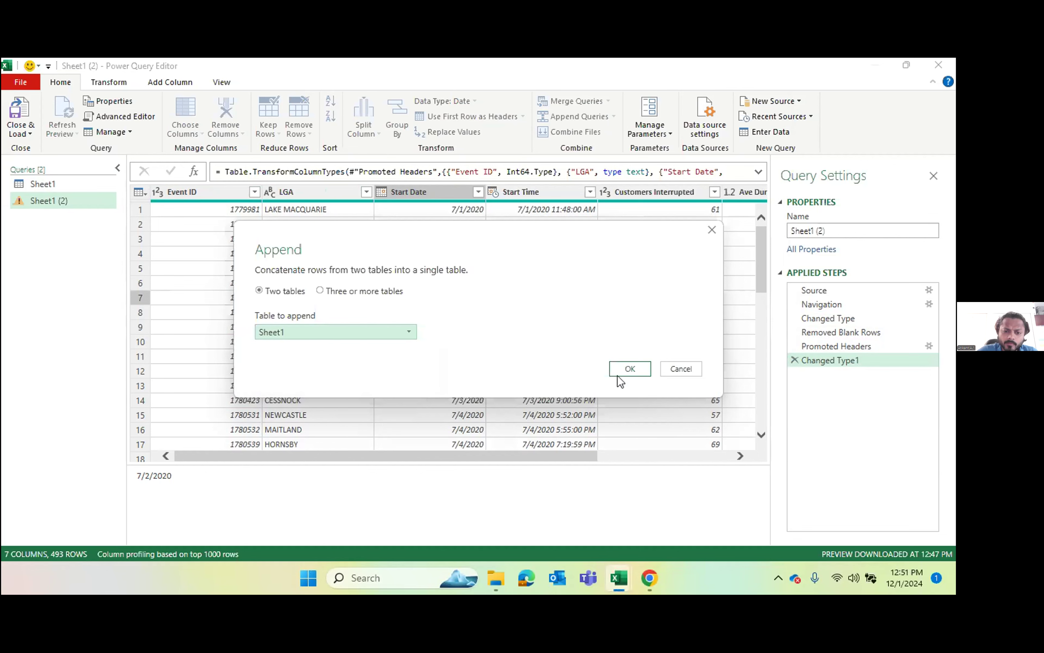
{"action": "left_click", "coordinate": [631, 371]}
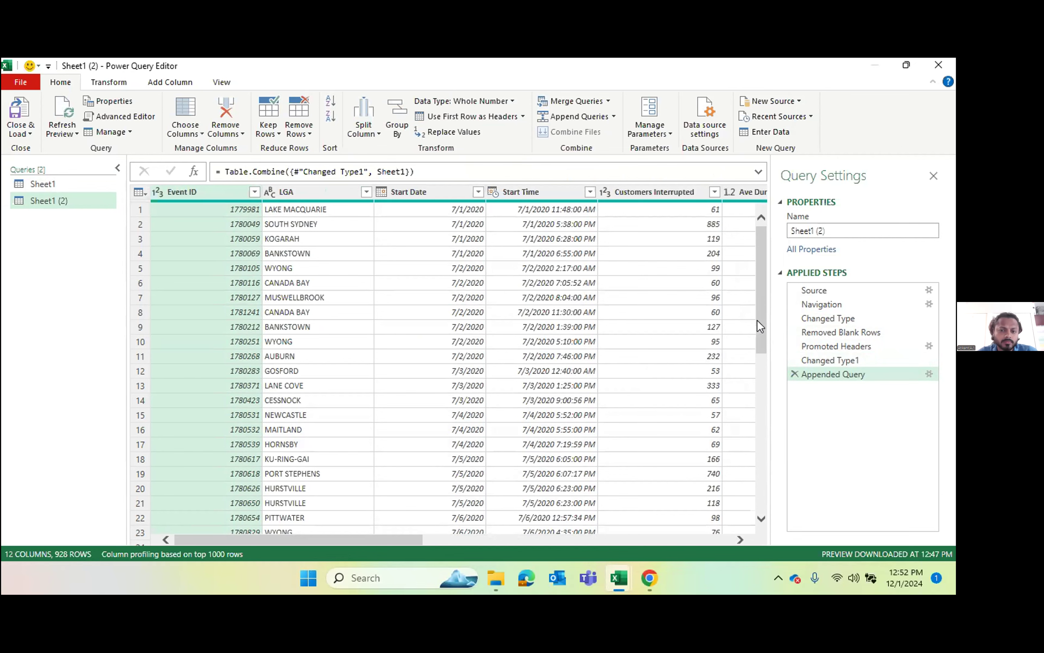
Step: Examine the Start Date and Start Time values of the appended table across the July–September rows and into the April rows
{"action": "left_click_drag", "start_coordinate": [763, 308], "coordinate": [758, 536]}
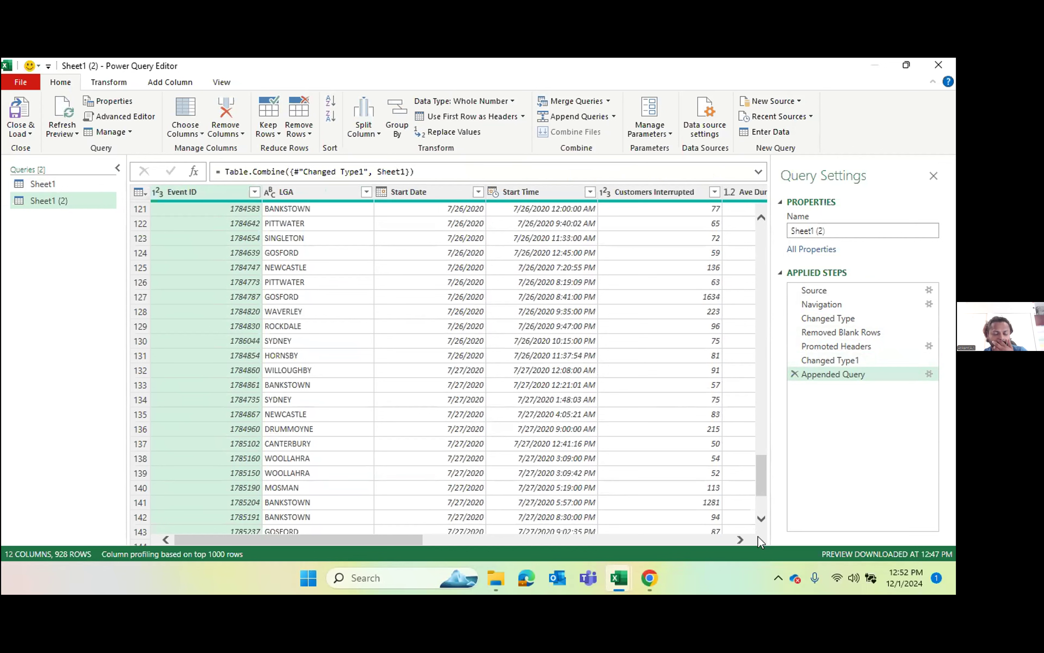
{"action": "left_click_drag", "start_coordinate": [764, 482], "coordinate": [764, 530]}
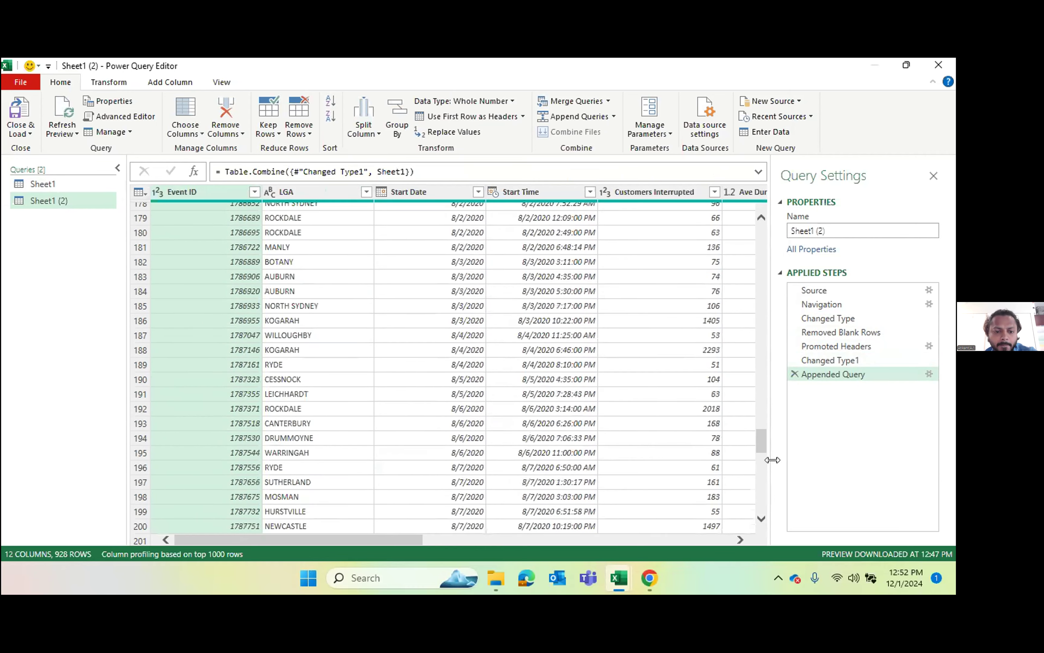
{"action": "left_click_drag", "start_coordinate": [765, 444], "coordinate": [762, 501]}
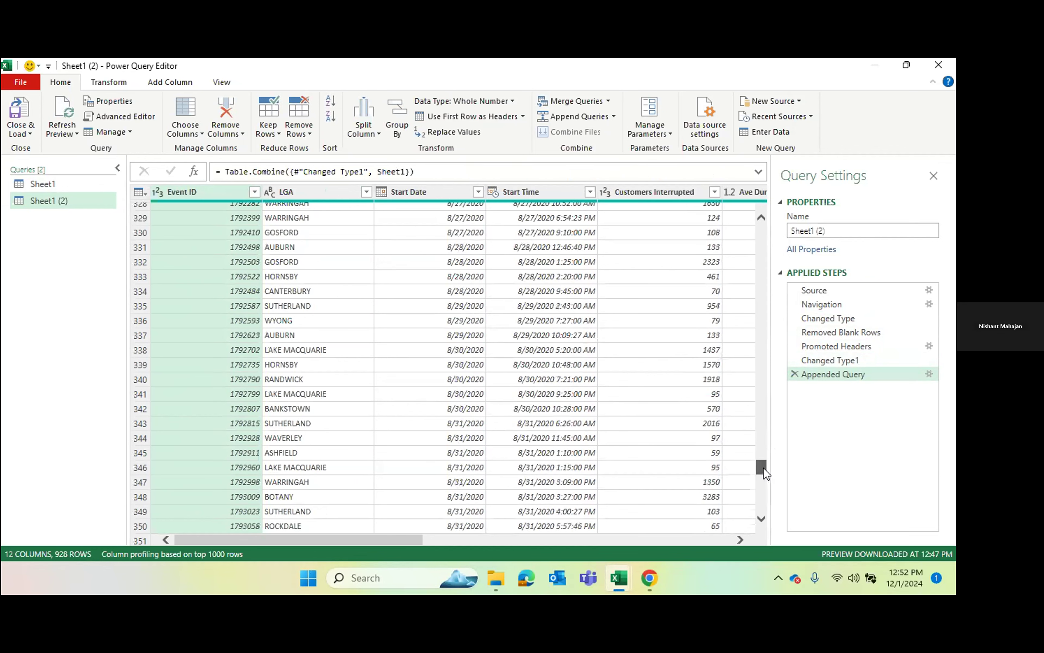
{"action": "left_click_drag", "start_coordinate": [764, 467], "coordinate": [760, 517]}
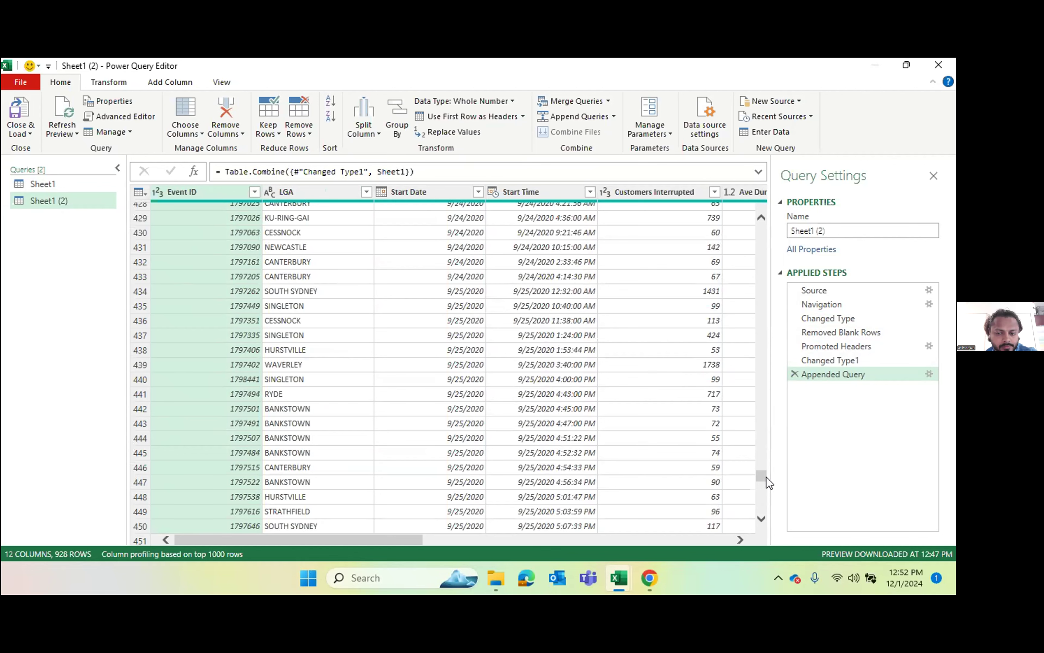
{"action": "left_click_drag", "start_coordinate": [760, 472], "coordinate": [761, 503]}
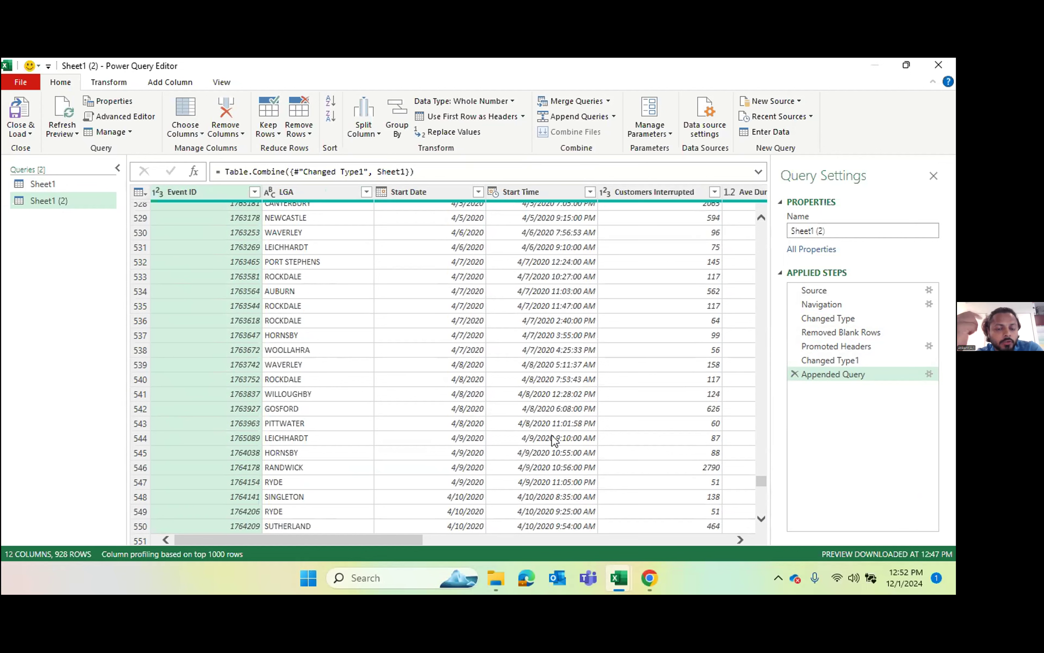
{"action": "left_click", "coordinate": [538, 368]}
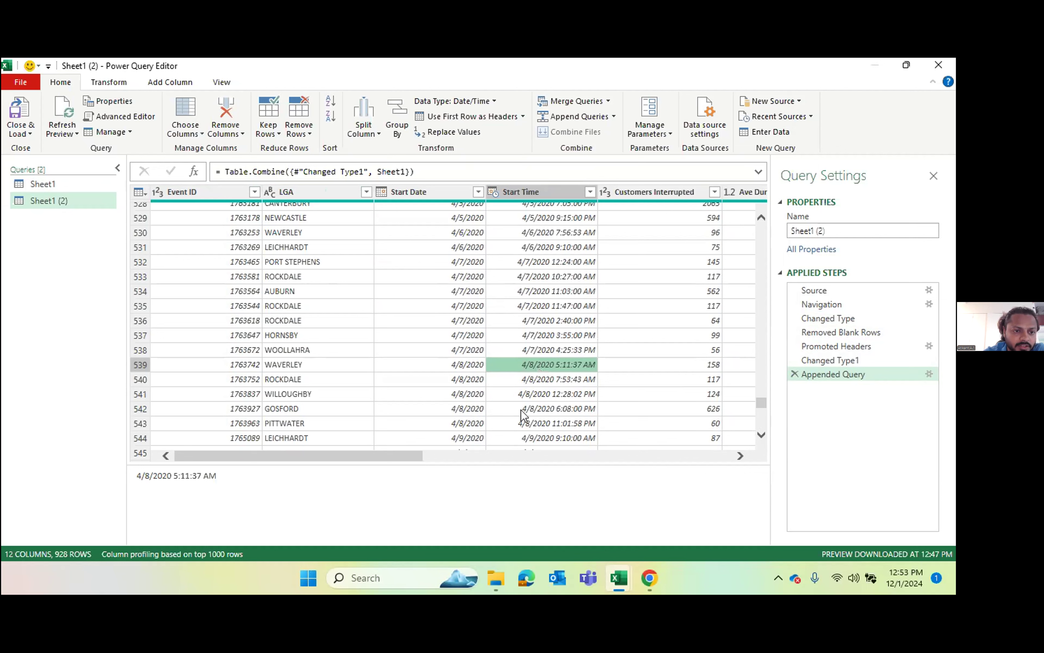
{"action": "left_click", "coordinate": [438, 338]}
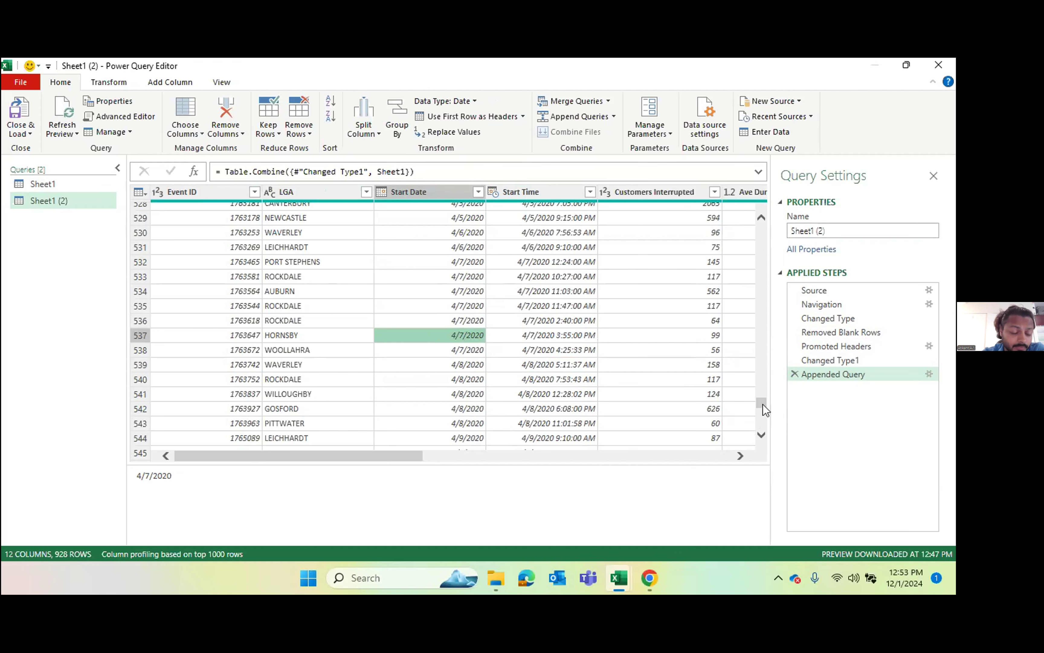
Step: Review the remaining May and June records of the appended table through to the final row
{"action": "left_click_drag", "start_coordinate": [763, 404], "coordinate": [762, 438]}
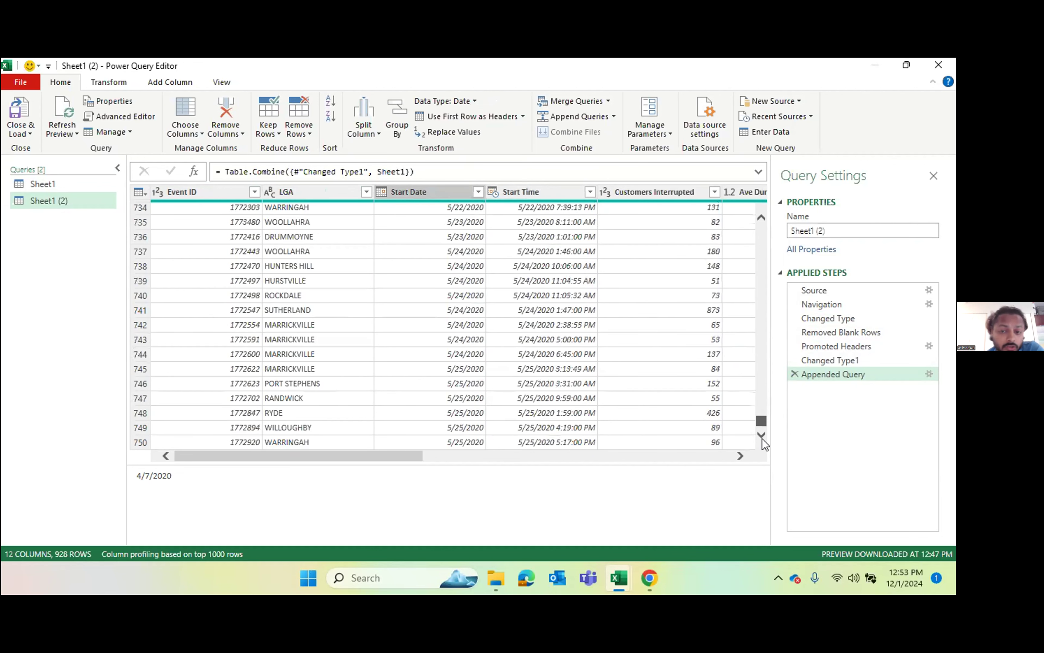
{"action": "left_click", "coordinate": [627, 430]}
{"action": "key", "text": "Down"}
{"action": "key", "text": "Down"}
{"action": "key", "text": "Down"}
{"action": "key", "text": "Down"}
{"action": "key", "text": "Down"}
{"action": "key", "text": "Down"}
{"action": "key", "text": "Down"}
{"action": "key", "text": "Down"}
{"action": "key", "text": "Down"}
{"action": "key", "text": "Down"}
{"action": "key", "text": "Down"}
{"action": "key", "text": "Down"}
{"action": "key", "text": "Down"}
{"action": "key", "text": "Down"}
{"action": "key", "text": "Down"}
{"action": "key", "text": "Down"}
{"action": "key", "text": "Down"}
{"action": "key", "text": "Down"}
{"action": "key", "text": "Down"}
{"action": "key", "text": "Down"}
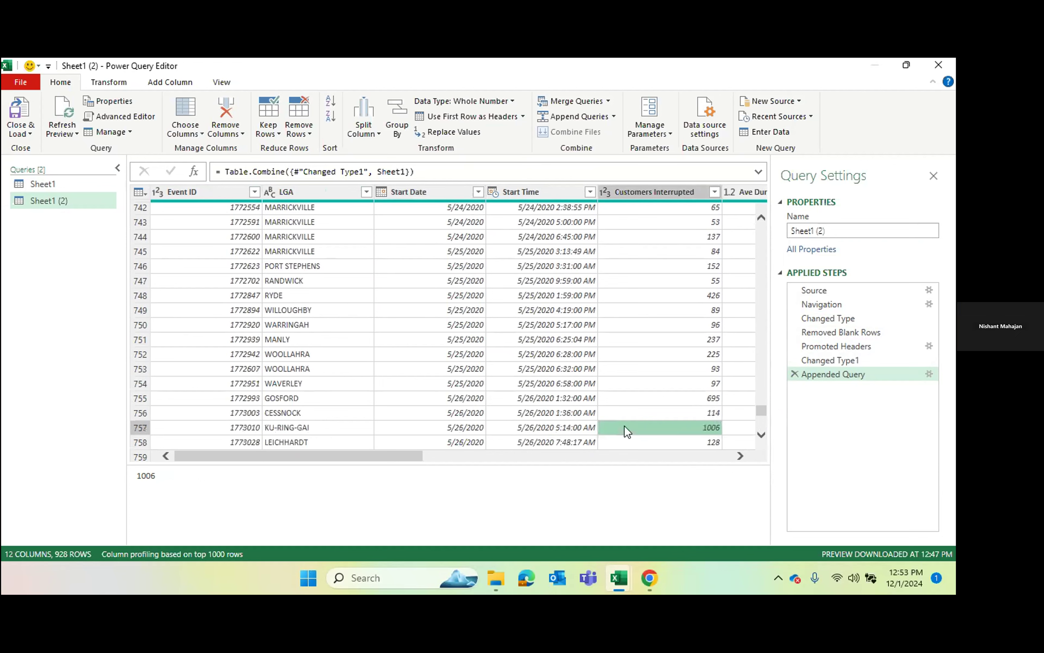
{"action": "key", "text": "Down"}
{"action": "key", "text": "Down"}
{"action": "key", "text": "Down"}
{"action": "key", "text": "Down"}
{"action": "key", "text": "Down"}
{"action": "key", "text": "Down"}
{"action": "key", "text": "Down"}
{"action": "key", "text": "Down"}
{"action": "key", "text": "Down"}
{"action": "key", "text": "Down"}
{"action": "key", "text": "Down"}
{"action": "key", "text": "Down"}
{"action": "key", "text": "Down"}
{"action": "key", "text": "Down"}
{"action": "key", "text": "Down"}
{"action": "key", "text": "Down"}
{"action": "key", "text": "Down"}
{"action": "key", "text": "Down"}
{"action": "key", "text": "Down"}
{"action": "key", "text": "Down"}
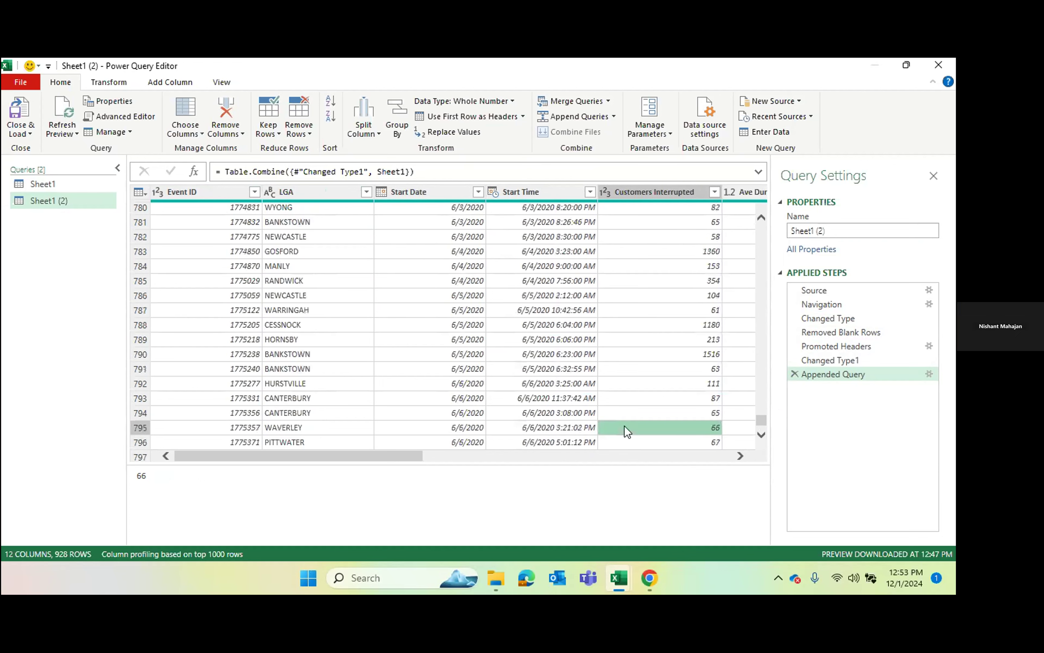
{"action": "key", "text": "Down"}
{"action": "key", "text": "Down"}
{"action": "key", "text": "Down"}
{"action": "key", "text": "Down"}
{"action": "key", "text": "Down"}
{"action": "key", "text": "Down"}
{"action": "key", "text": "Down"}
{"action": "key", "text": "Down"}
{"action": "key", "text": "Down"}
{"action": "key", "text": "Down"}
{"action": "key", "text": "Down"}
{"action": "key", "text": "Down"}
{"action": "key", "text": "Down"}
{"action": "key", "text": "Down"}
{"action": "key", "text": "Down"}
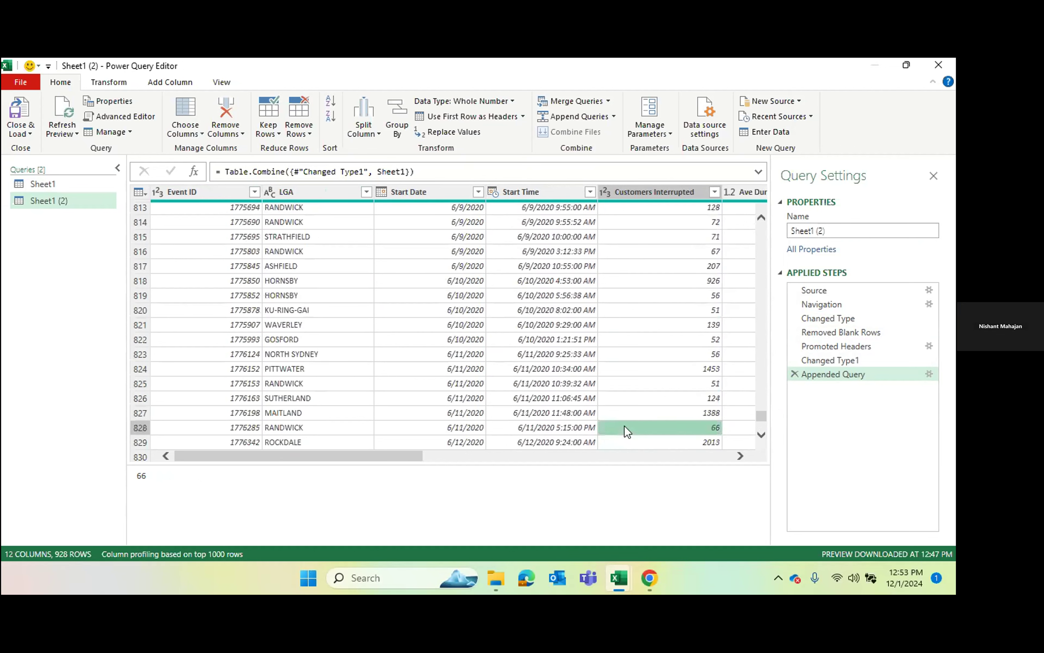
{"action": "key", "text": "Down"}
{"action": "key", "text": "Down"}
{"action": "key", "text": "Down"}
{"action": "key", "text": "Down"}
{"action": "key", "text": "Down"}
{"action": "key", "text": "Down"}
{"action": "key", "text": "Down"}
{"action": "key", "text": "Down"}
{"action": "key", "text": "Down"}
{"action": "key", "text": "Down"}
{"action": "key", "text": "Down"}
{"action": "key", "text": "Down"}
{"action": "key", "text": "Down"}
{"action": "key", "text": "Down"}
{"action": "key", "text": "Down"}
{"action": "key", "text": "Down"}
{"action": "key", "text": "Down"}
{"action": "key", "text": "Down"}
{"action": "key", "text": "Down"}
{"action": "key", "text": "Down"}
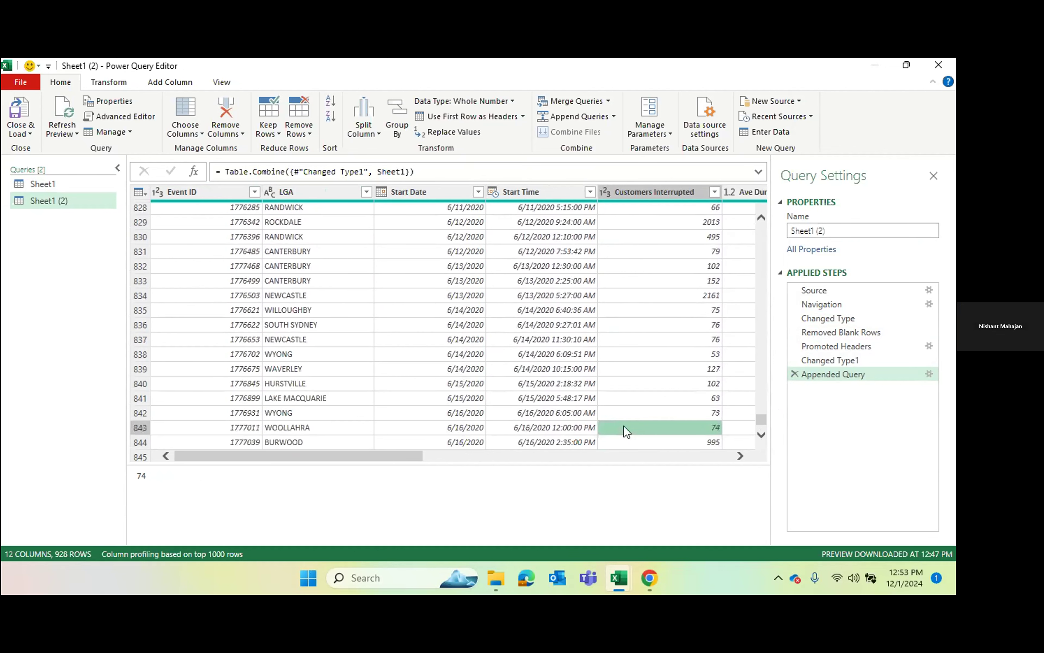
{"action": "key", "text": "Down"}
{"action": "key", "text": "Down"}
{"action": "key", "text": "Down"}
{"action": "key", "text": "Down"}
{"action": "key", "text": "Down"}
{"action": "key", "text": "Down"}
{"action": "key", "text": "Down"}
{"action": "key", "text": "Down"}
{"action": "key", "text": "Down"}
{"action": "key", "text": "Down"}
{"action": "key", "text": "Down"}
{"action": "key", "text": "Down"}
{"action": "key", "text": "Down"}
{"action": "key", "text": "Down"}
{"action": "key", "text": "Down"}
{"action": "key", "text": "Down"}
{"action": "key", "text": "Down"}
{"action": "key", "text": "Down"}
{"action": "key", "text": "Down"}
{"action": "key", "text": "Down"}
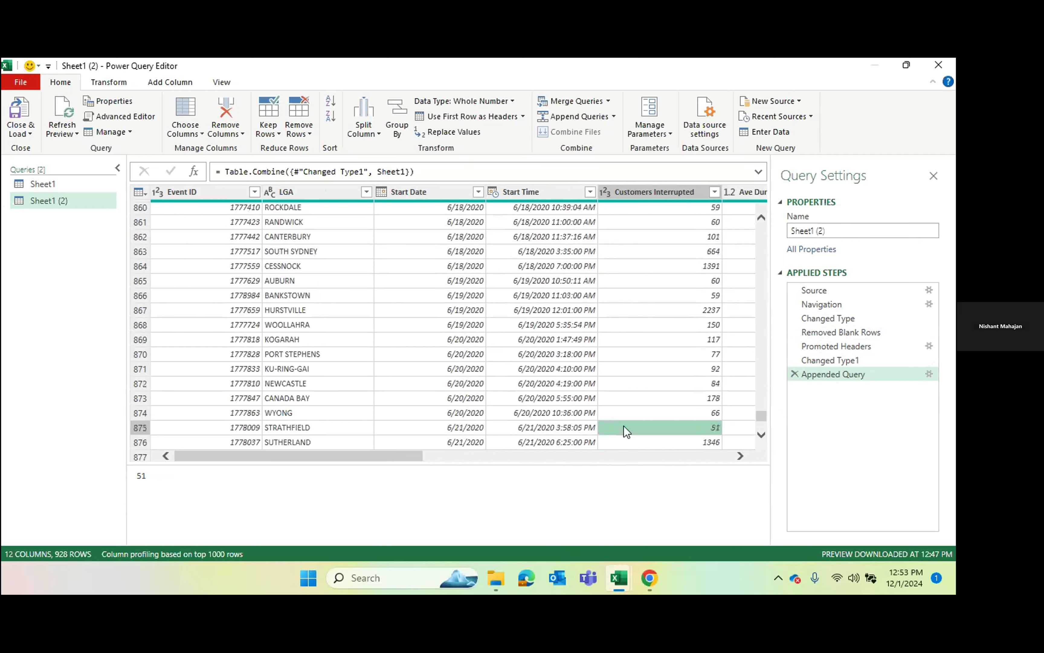
{"action": "key", "text": "Down"}
{"action": "key", "text": "Down"}
{"action": "key", "text": "Down"}
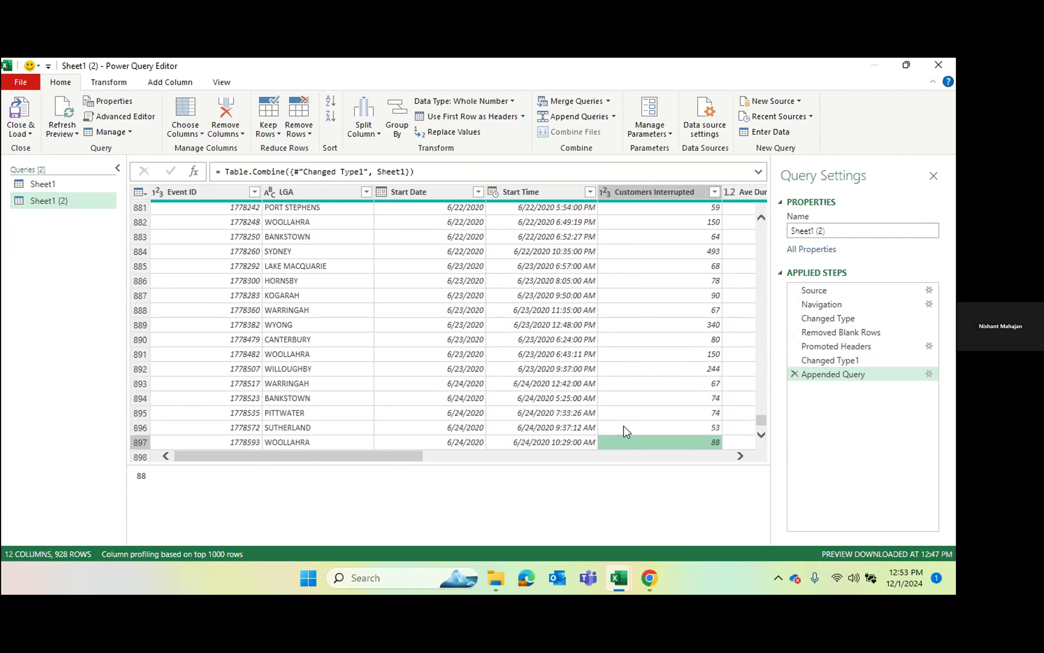
{"action": "key", "text": "Left"}
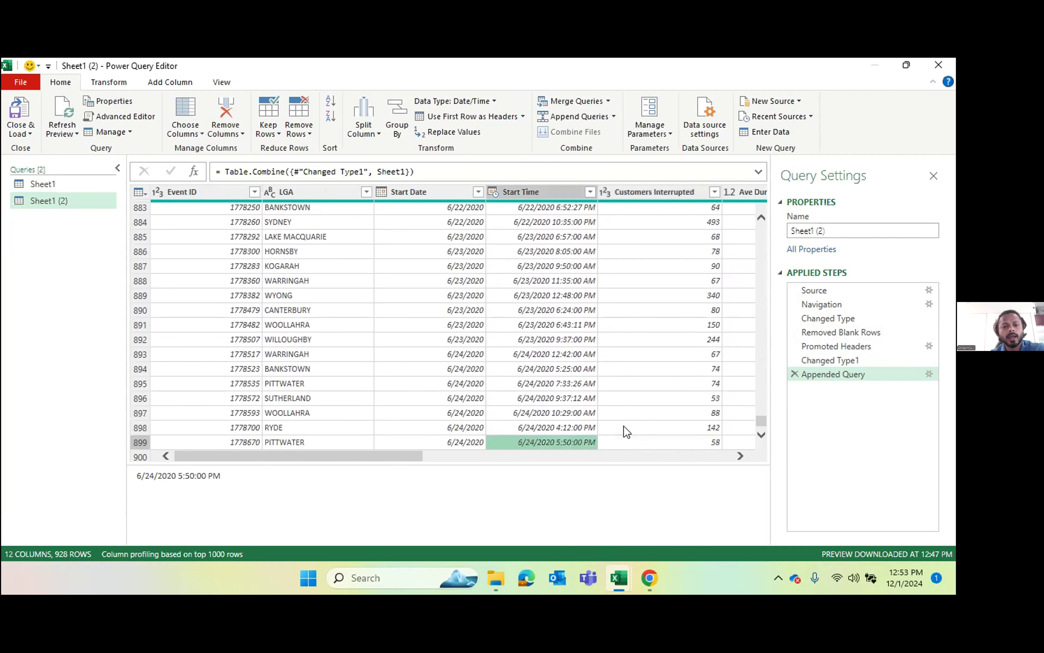
{"action": "key", "text": "Down"}
{"action": "key", "text": "Down"}
{"action": "key", "text": "Down"}
{"action": "key", "text": "Down"}
{"action": "key", "text": "Right"}
{"action": "key", "text": "Down"}
{"action": "key", "text": "Down"}
{"action": "key", "text": "Down"}
{"action": "key", "text": "Down"}
{"action": "key", "text": "Down"}
{"action": "key", "text": "Down"}
{"action": "key", "text": "Down"}
{"action": "key", "text": "Down"}
{"action": "key", "text": "Down"}
{"action": "key", "text": "Down"}
{"action": "key", "text": "Down"}
{"action": "key", "text": "Down"}
{"action": "key", "text": "Down"}
{"action": "key", "text": "Down"}
{"action": "key", "text": "Down"}
{"action": "key", "text": "Down"}
{"action": "key", "text": "Down"}
{"action": "key", "text": "Down"}
{"action": "key", "text": "Down"}
{"action": "key", "text": "Down"}
{"action": "key", "text": "Down"}
{"action": "key", "text": "Down"}
{"action": "key", "text": "Down"}
{"action": "key", "text": "Down"}
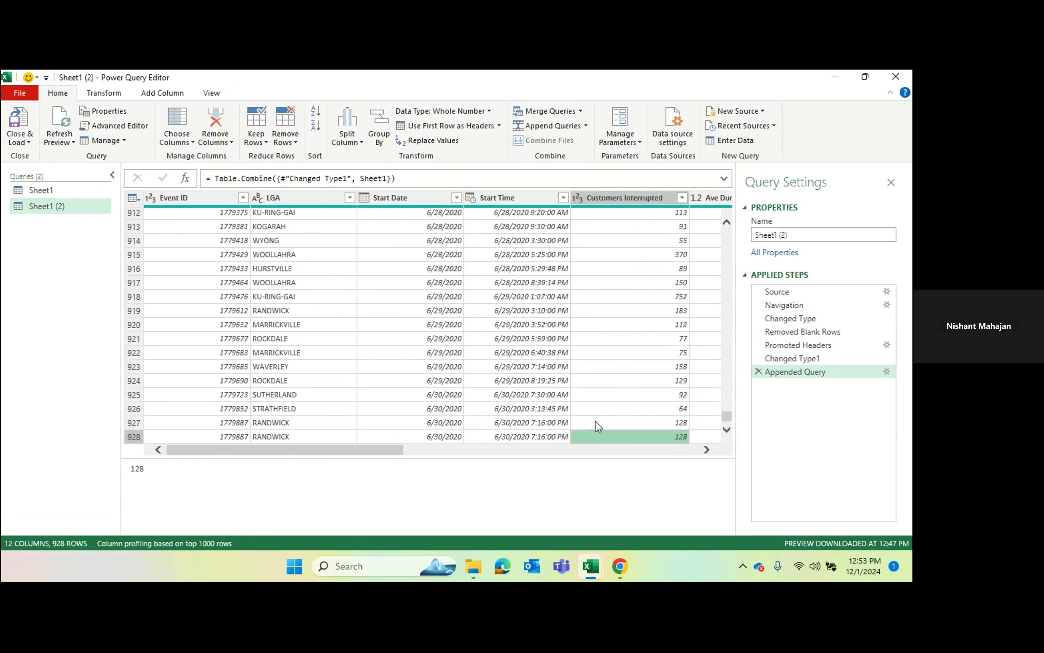
Step: Compare the Event ID, LGA and Customers Interrupted values in the last two rows of the appended table
{"action": "key", "text": "Left"}
{"action": "key", "text": "Left"}
{"action": "key", "text": "Left"}
{"action": "key", "text": "Left"}
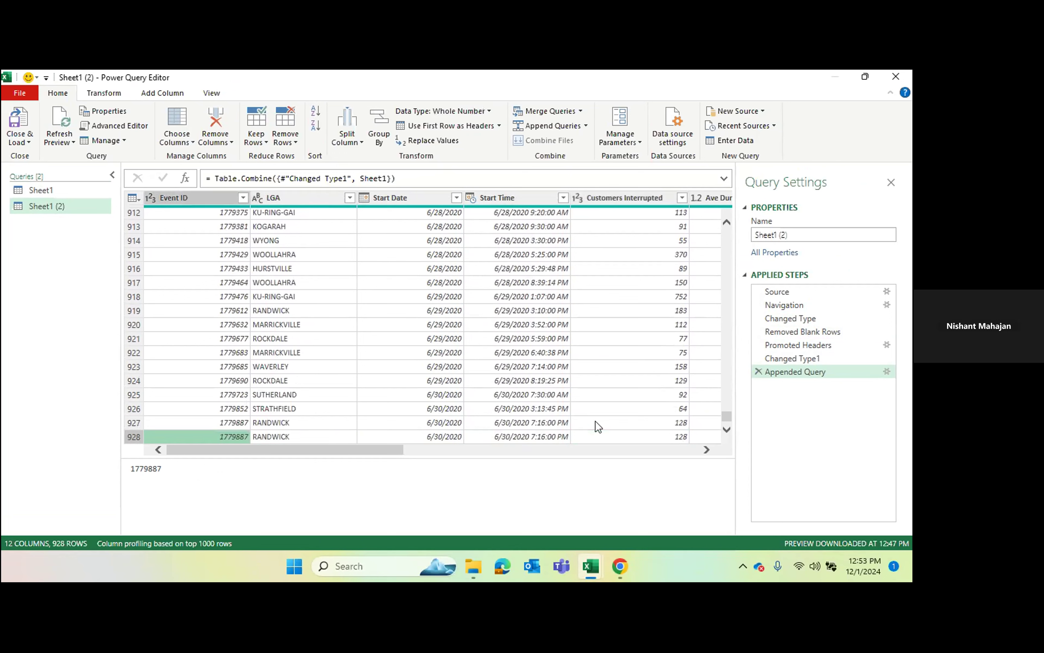
{"action": "key", "text": "Right"}
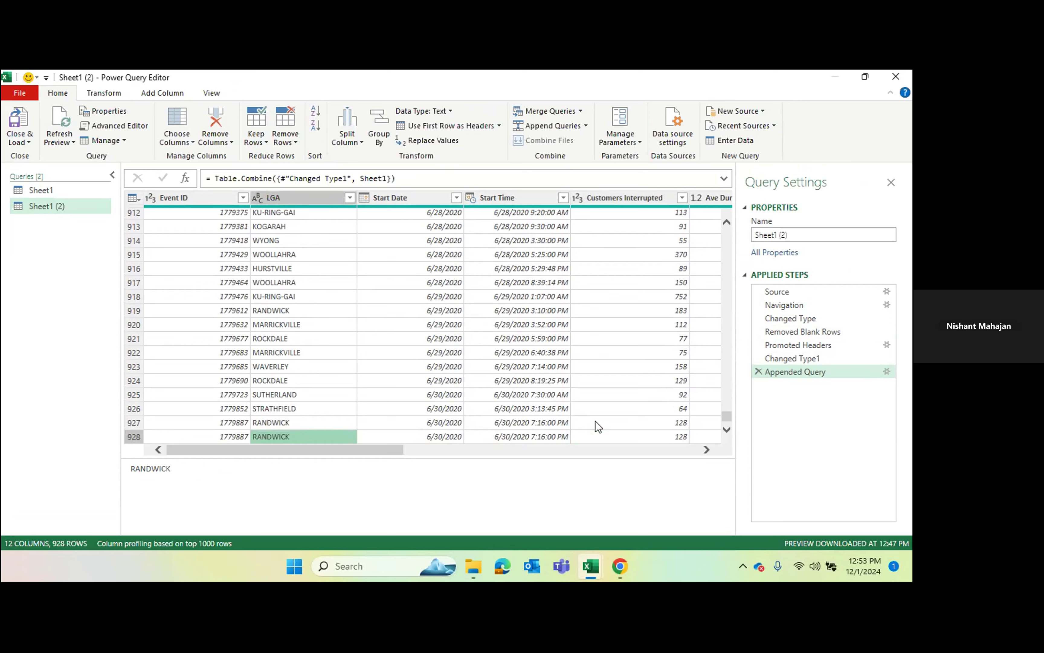
{"action": "key", "text": "Left"}
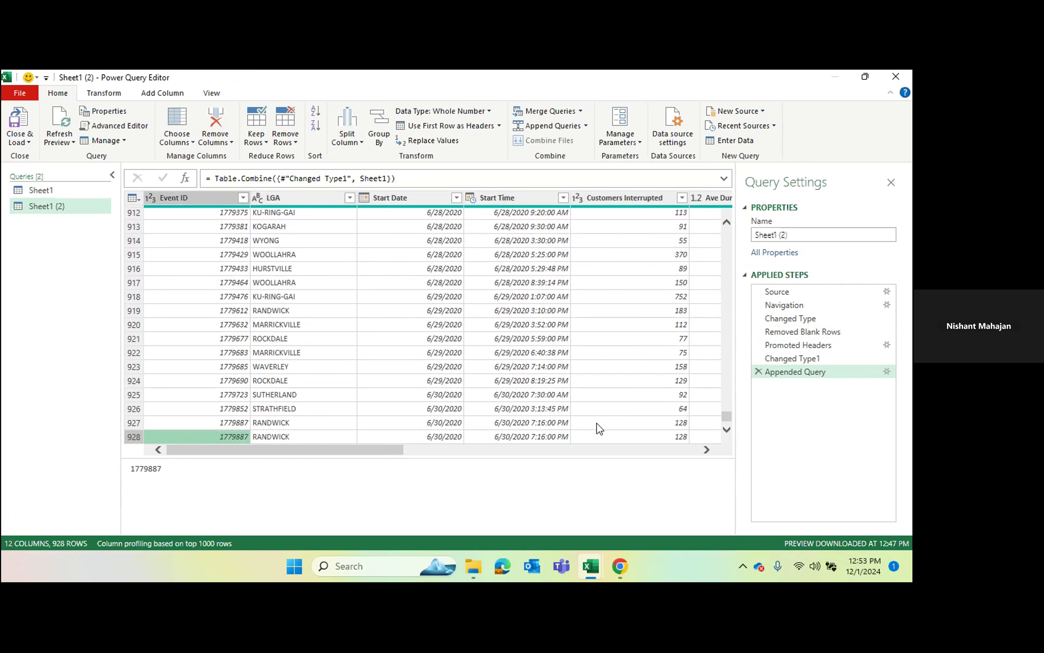
{"action": "key", "text": "Right"}
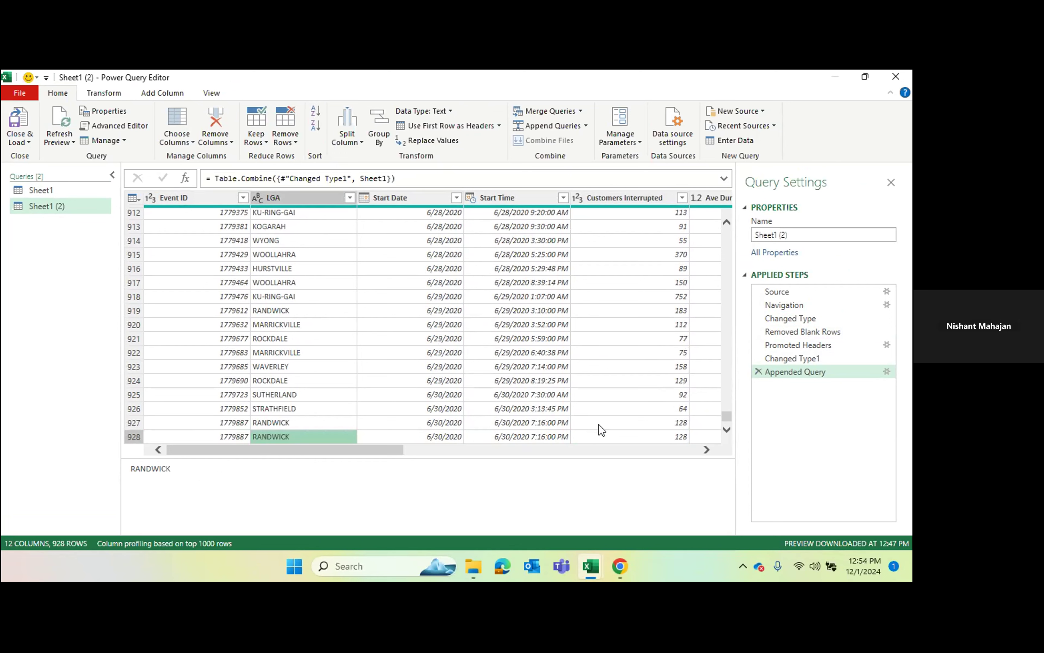
{"action": "left_click", "coordinate": [599, 425]}
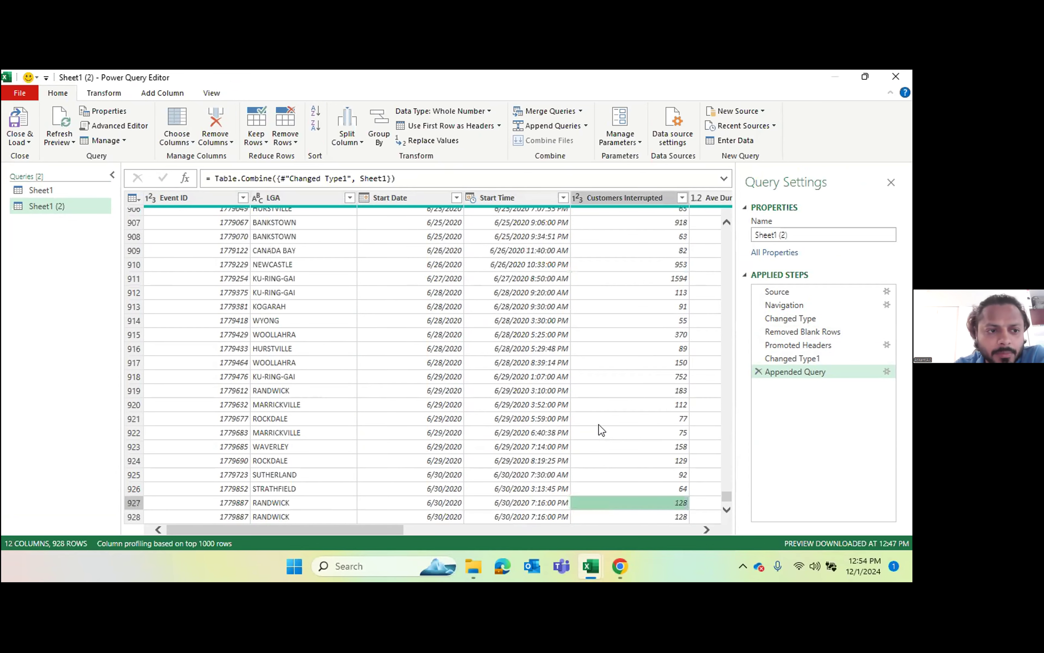
{"action": "key", "text": "Down"}
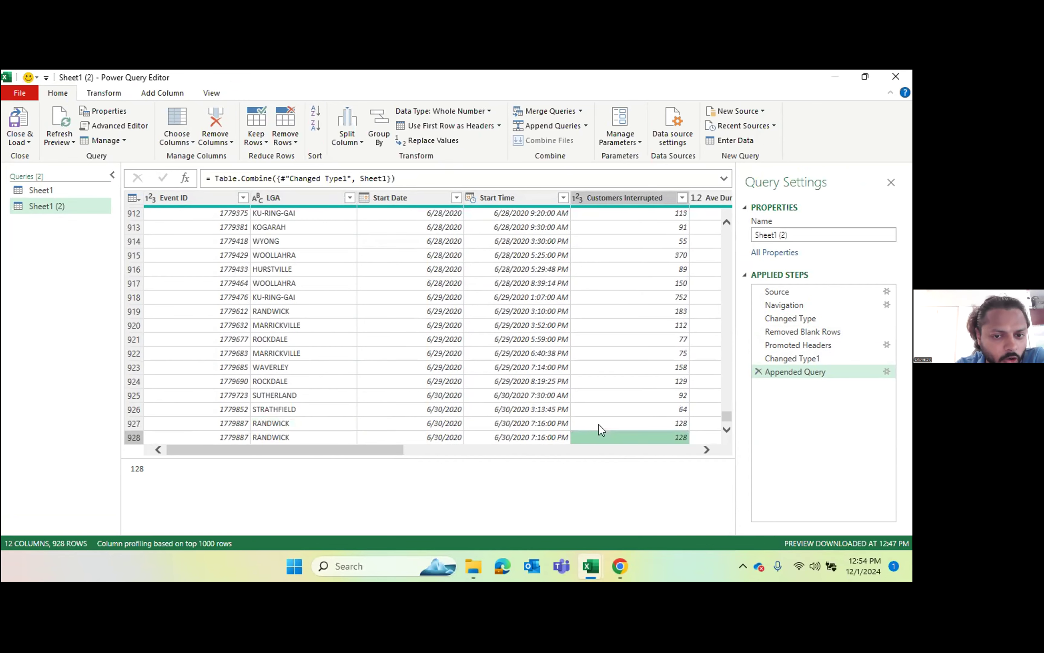
{"action": "key", "text": "Up"}
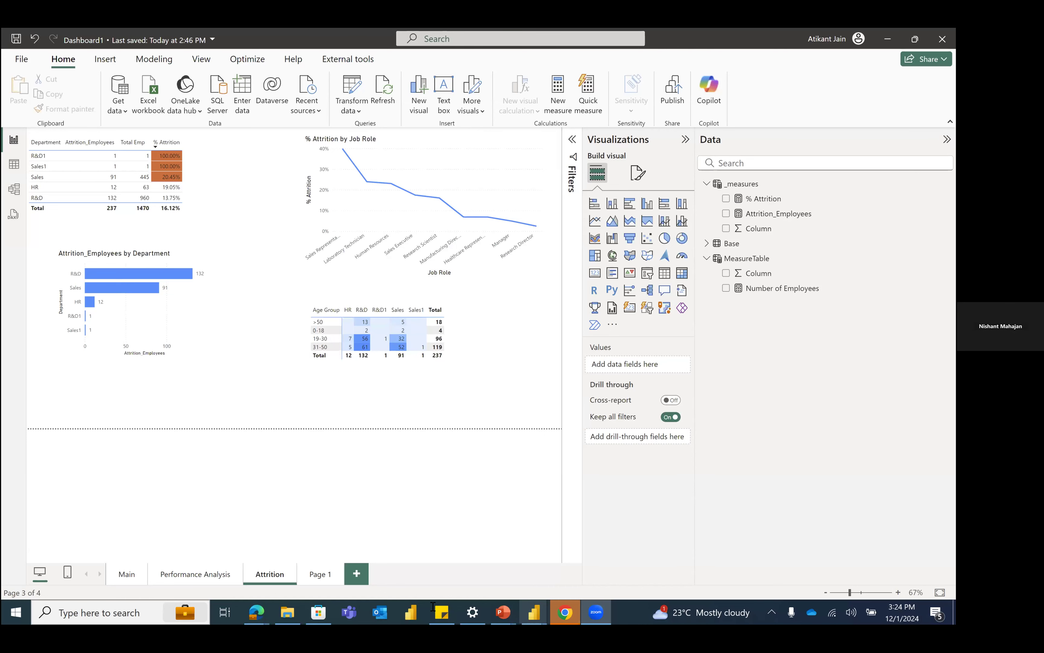
Step: Open the April to June 2020 past outages workbook from the Dataset folder in File Explorer
{"action": "left_click", "coordinate": [286, 611]}
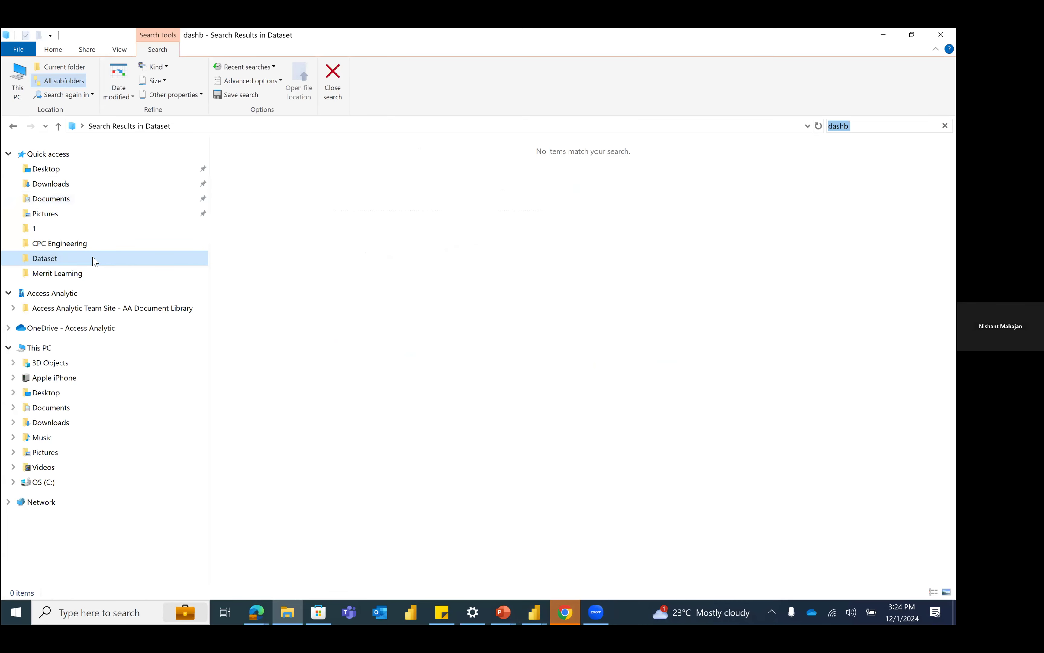
{"action": "left_click", "coordinate": [94, 258]}
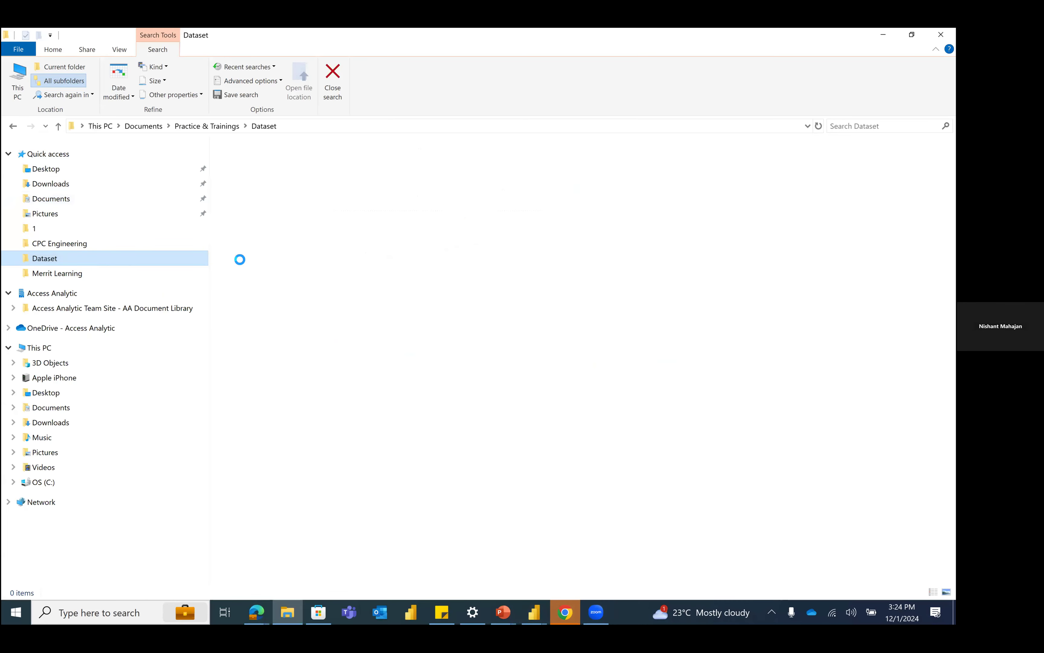
{"action": "left_click", "coordinate": [347, 298]}
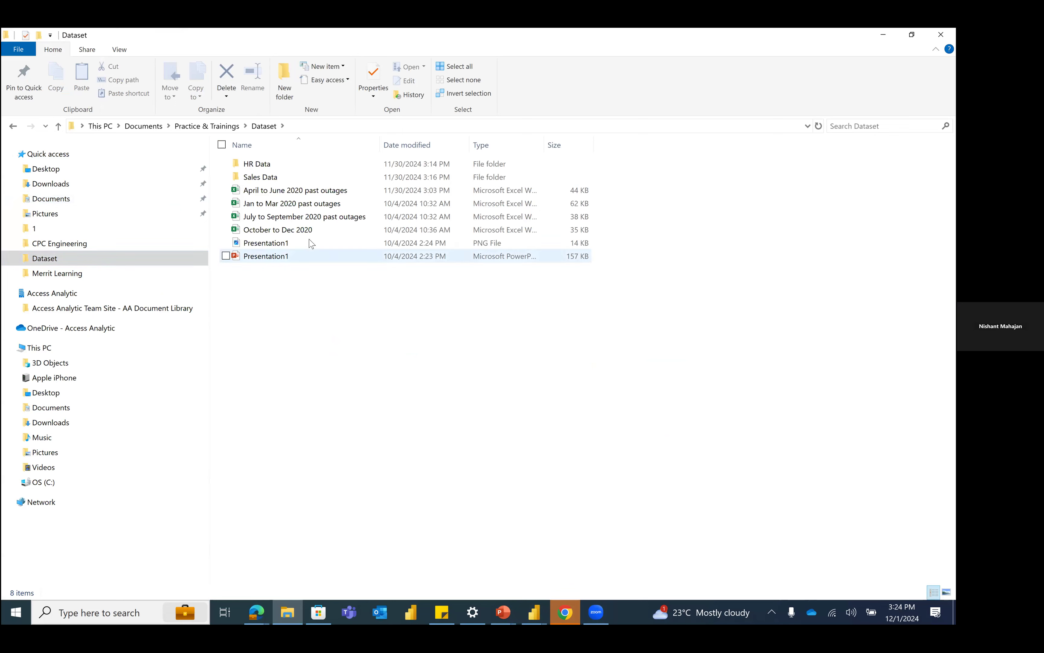
{"action": "double_click", "coordinate": [296, 196]}
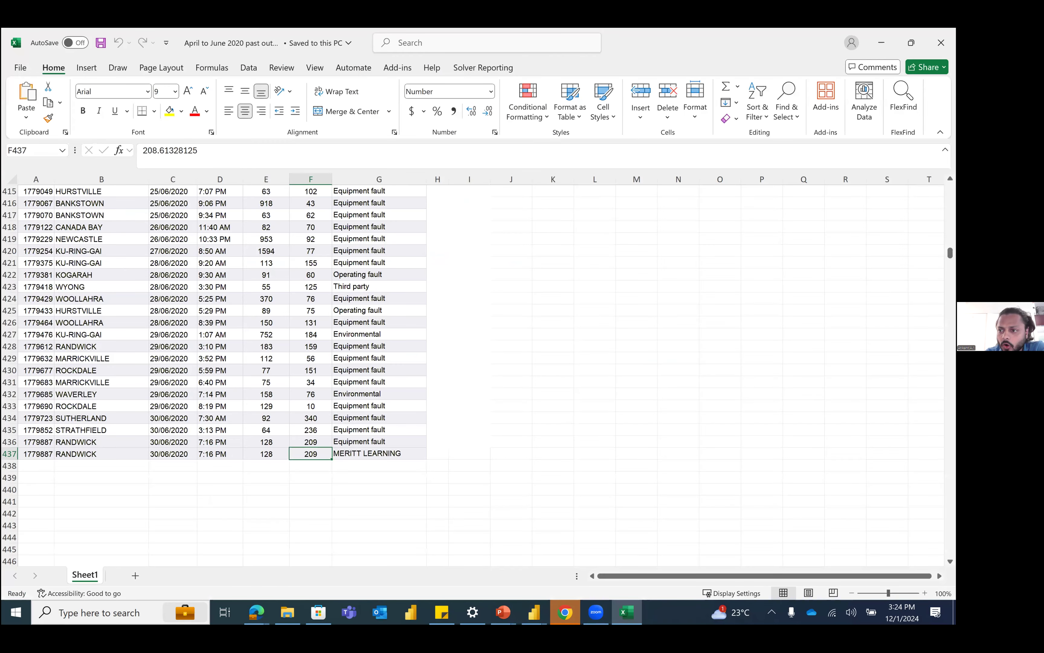
Step: Look over the first outage records of Sheet1, rows 3 to 20, and add a blank worksheet to the workbook
{"action": "left_click", "coordinate": [469, 274]}
{"action": "scroll", "coordinate": [470, 275], "scroll_direction": "up", "scroll_amount": 20}
{"action": "left_click_drag", "start_coordinate": [950, 244], "coordinate": [950, 189]}
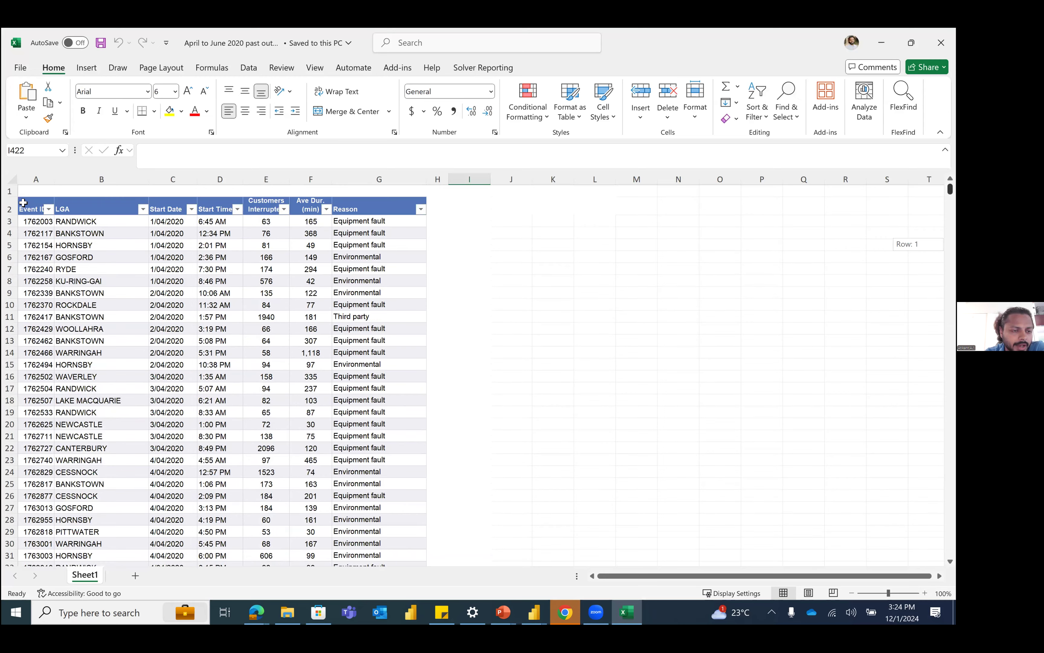
{"action": "left_click", "coordinate": [23, 202]}
{"action": "left_click_drag", "start_coordinate": [34, 227], "coordinate": [438, 415]}
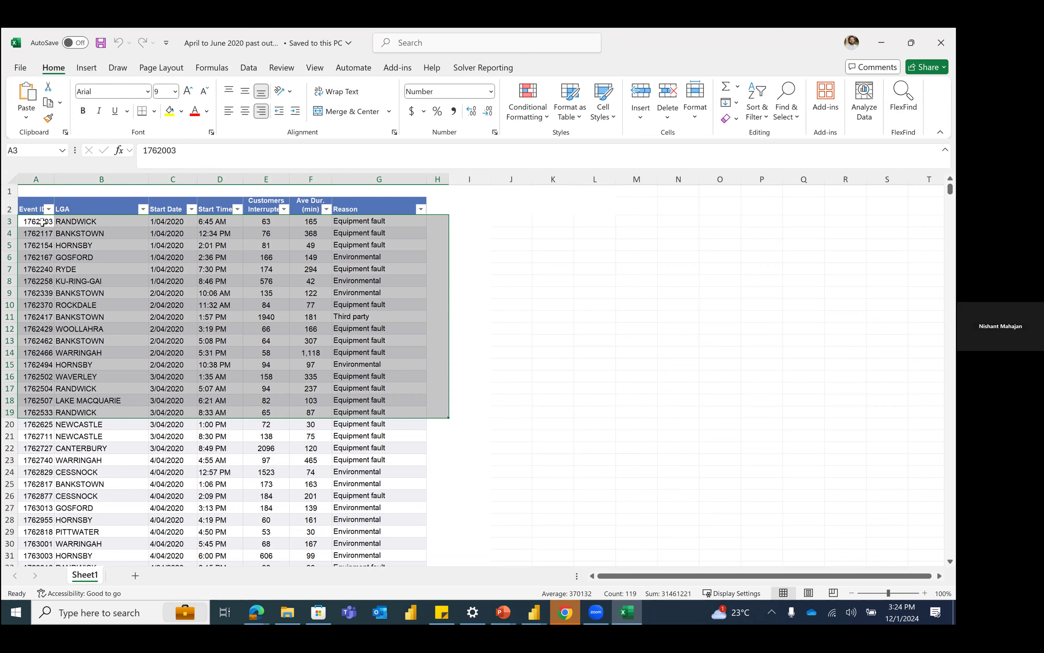
{"action": "left_click_drag", "start_coordinate": [42, 223], "coordinate": [425, 426]}
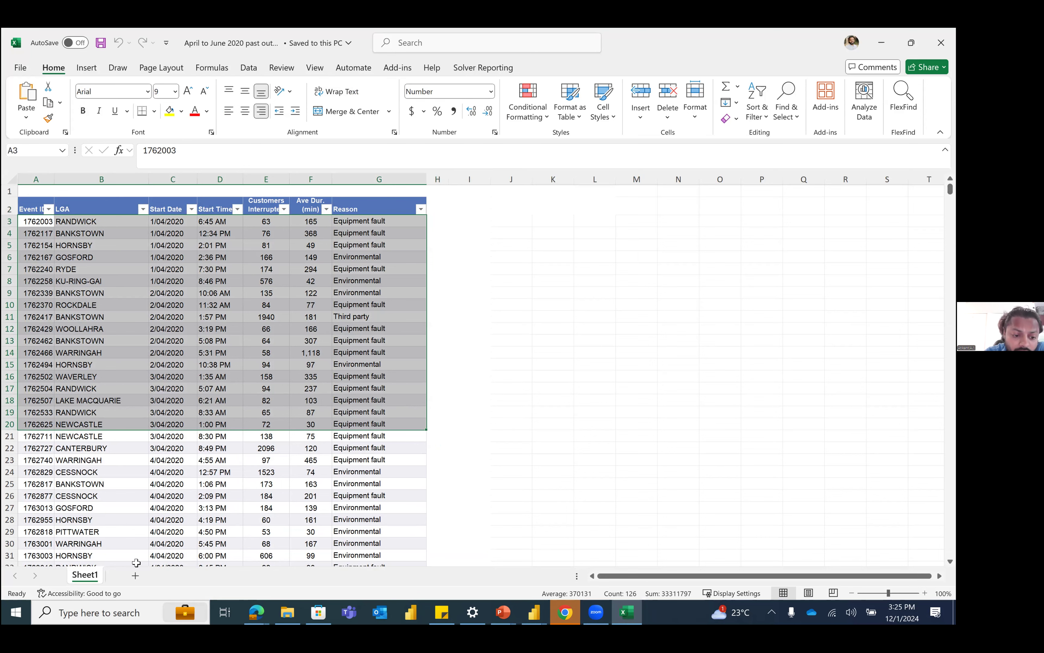
{"action": "left_click", "coordinate": [135, 575]}
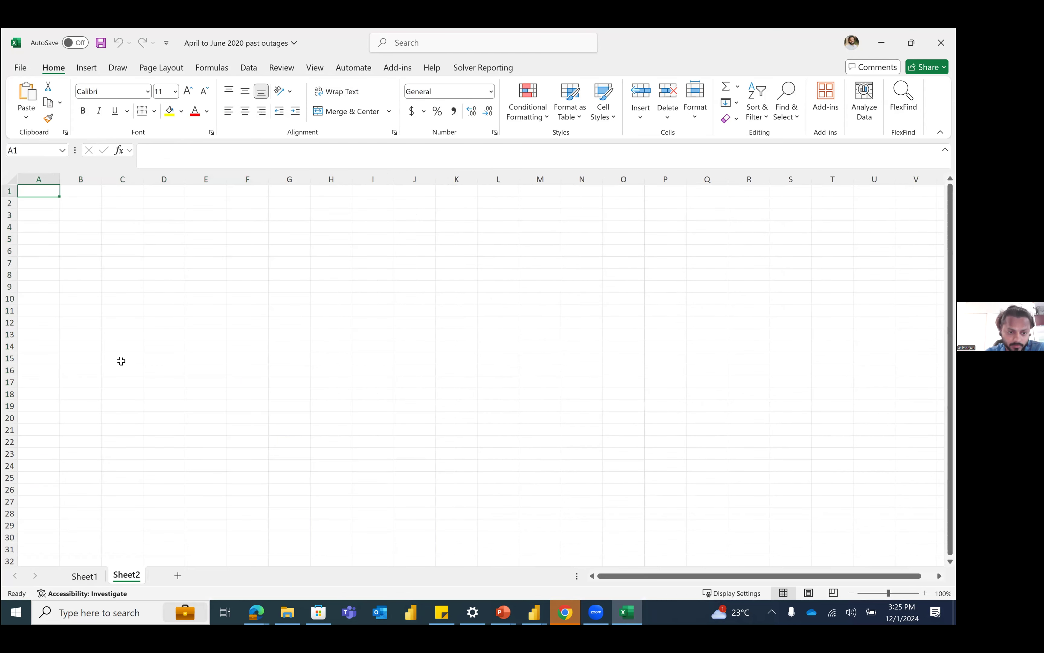
{"action": "left_click", "coordinate": [86, 576]}
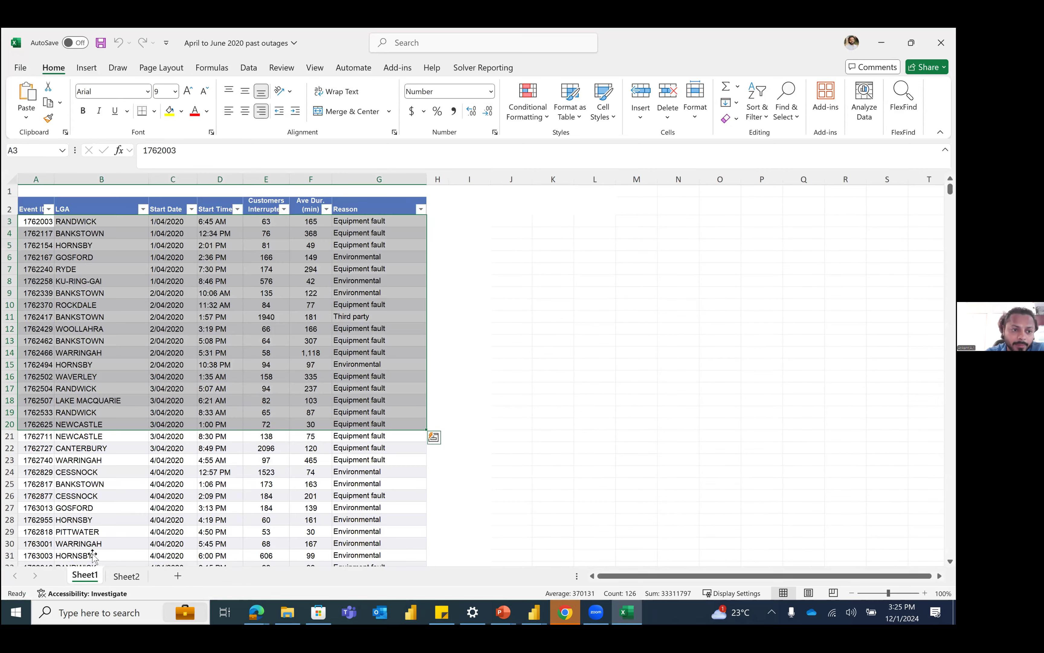
Step: Create a table with headers from range A2:G437 of Sheet1 and bring it into Power Query
{"action": "left_click", "coordinate": [91, 267]}
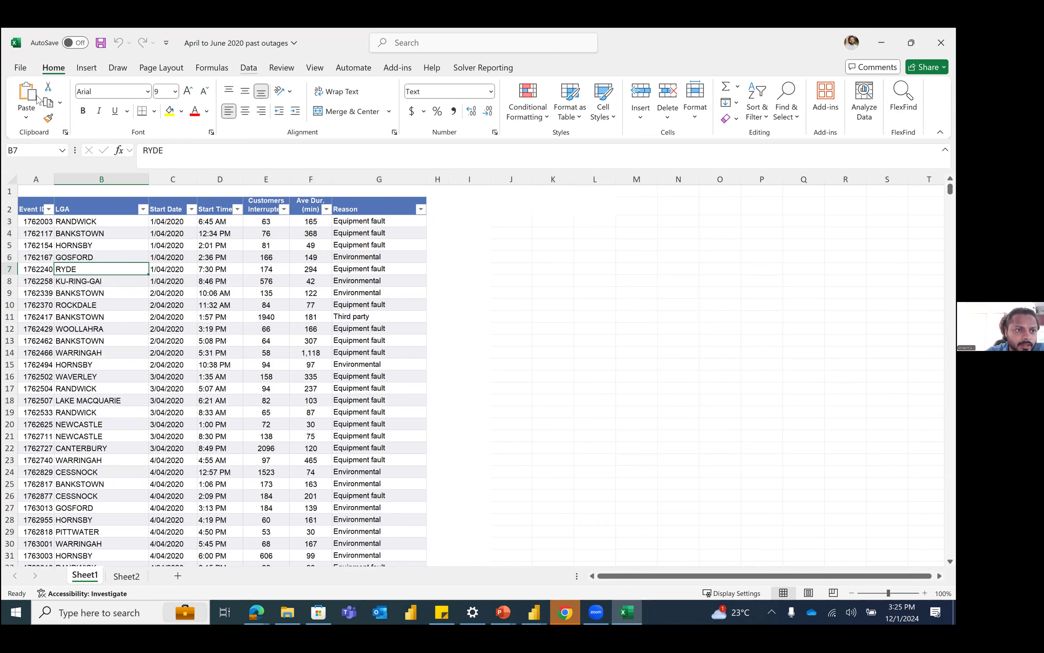
{"action": "left_click", "coordinate": [104, 122]}
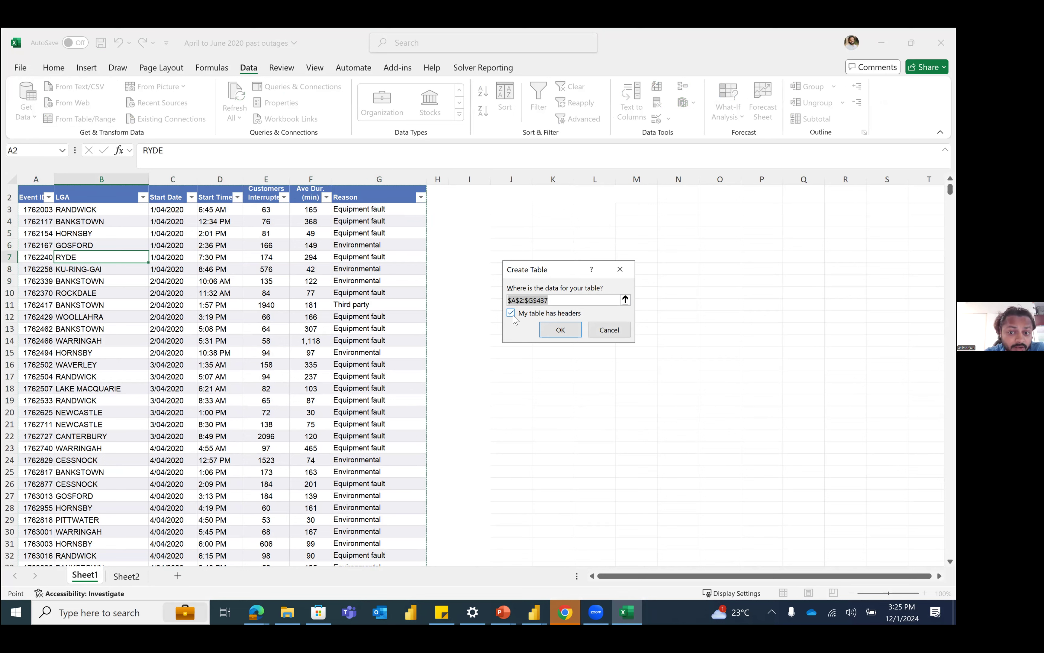
{"action": "left_click", "coordinate": [560, 328]}
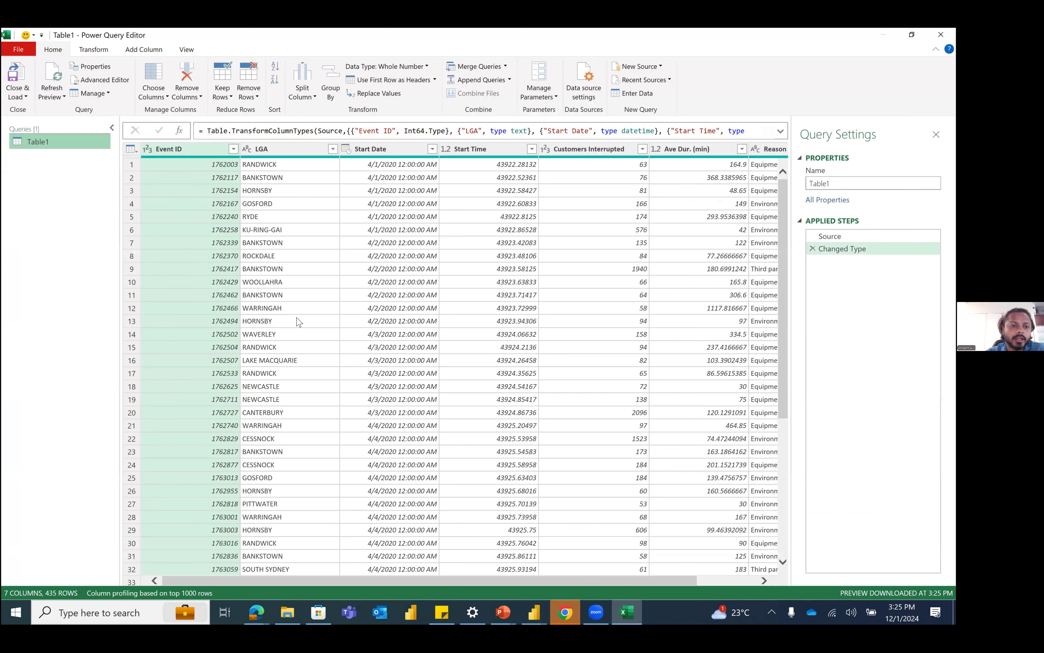
Step: Load the Table1 query into the workbook as a table on a new worksheet
{"action": "left_click", "coordinate": [21, 93]}
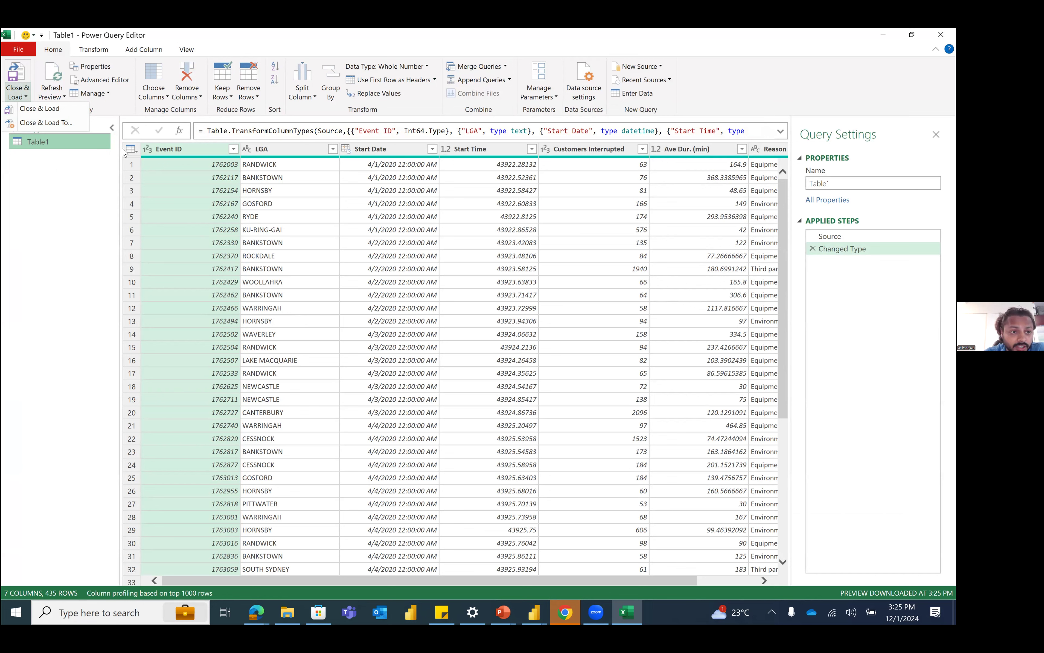
{"action": "left_click", "coordinate": [30, 125]}
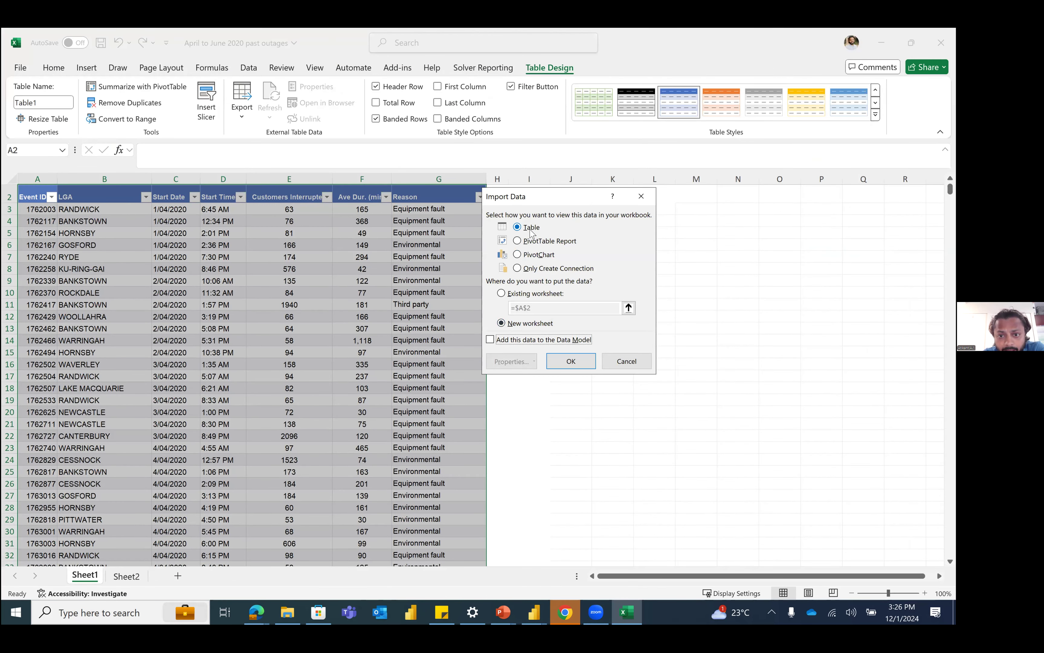
{"action": "left_click", "coordinate": [571, 361]}
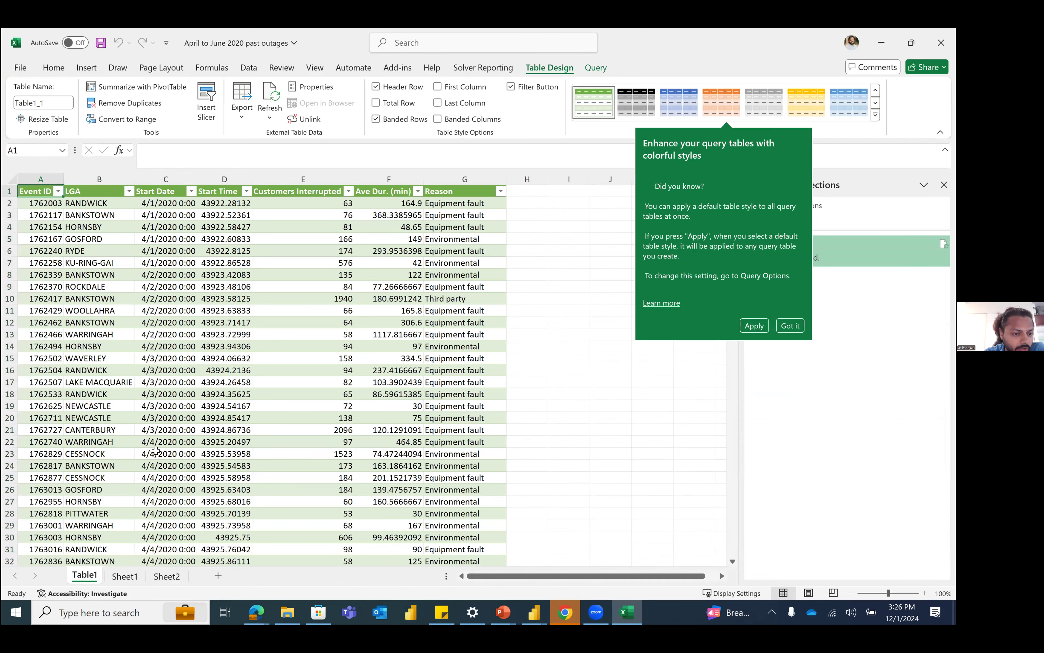
Step: Return to the source table on Sheet1 and review the file types available for importing external data
{"action": "left_click", "coordinate": [124, 576]}
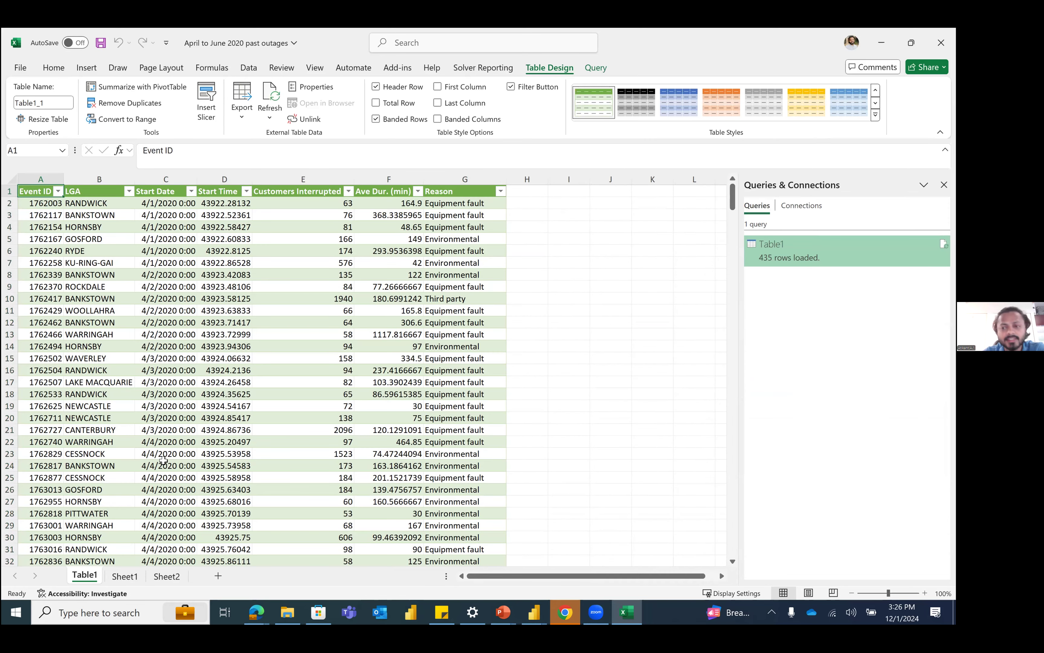
{"action": "left_click", "coordinate": [125, 577]}
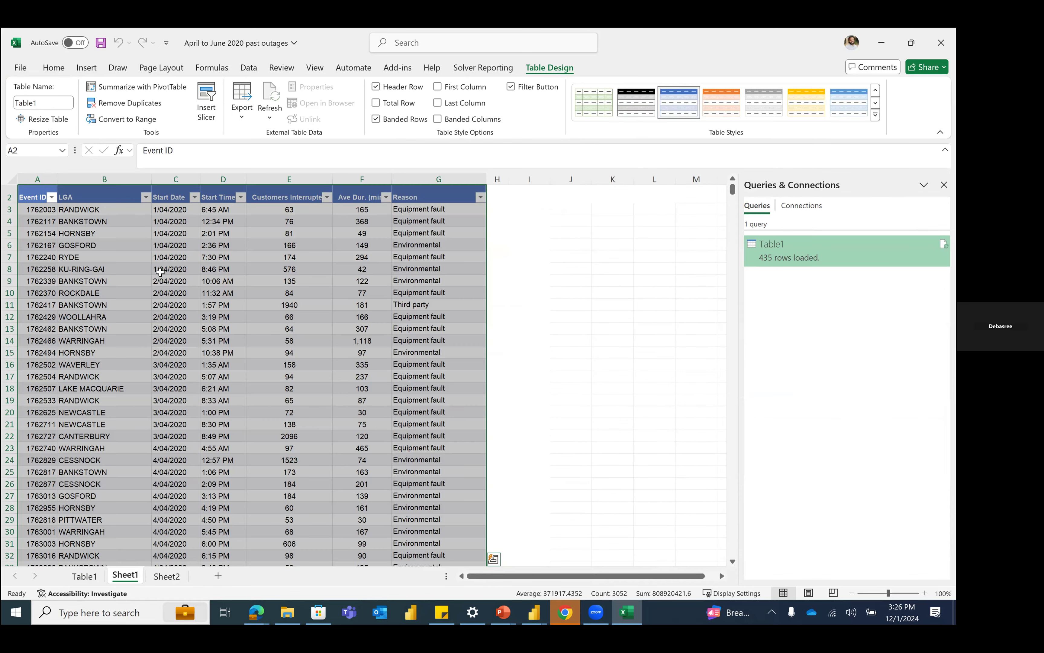
{"action": "left_click", "coordinate": [177, 339]}
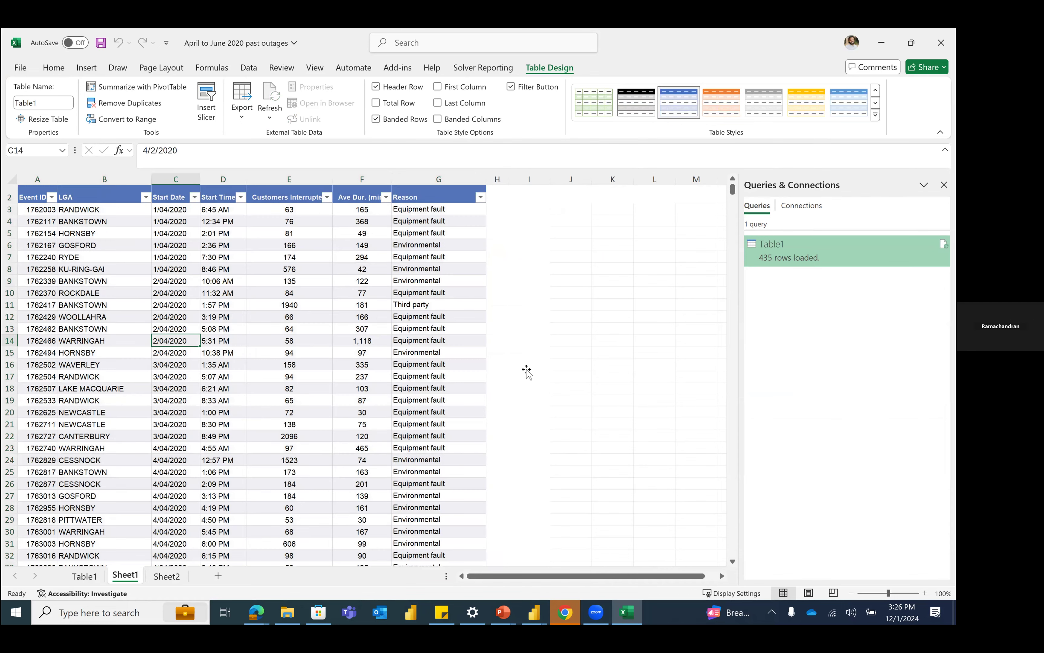
{"action": "left_click", "coordinate": [525, 369]}
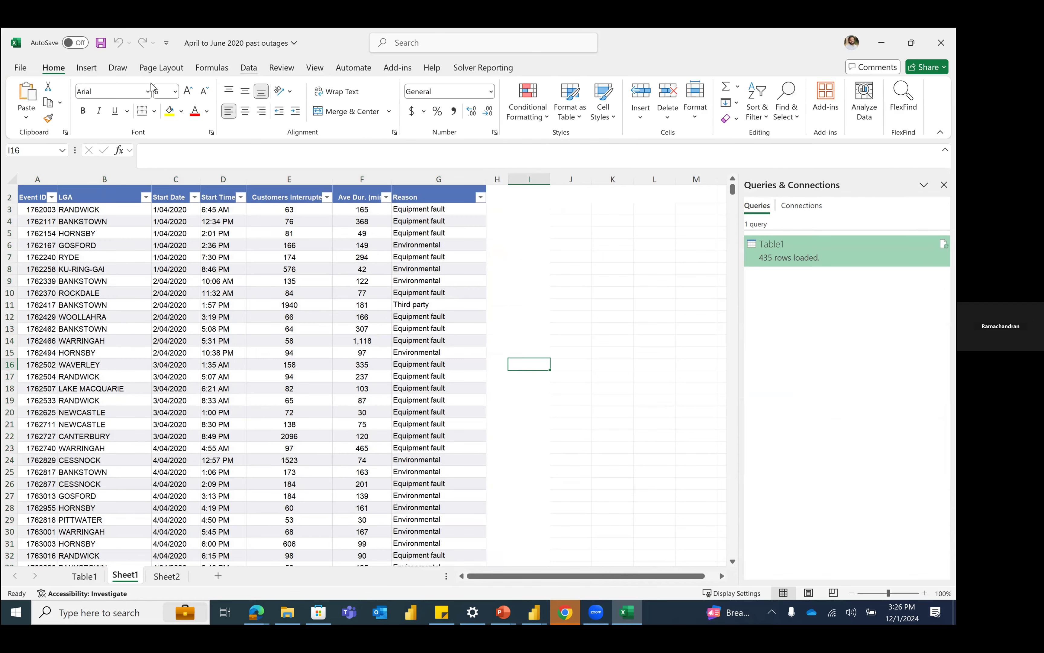
{"action": "left_click", "coordinate": [249, 67]}
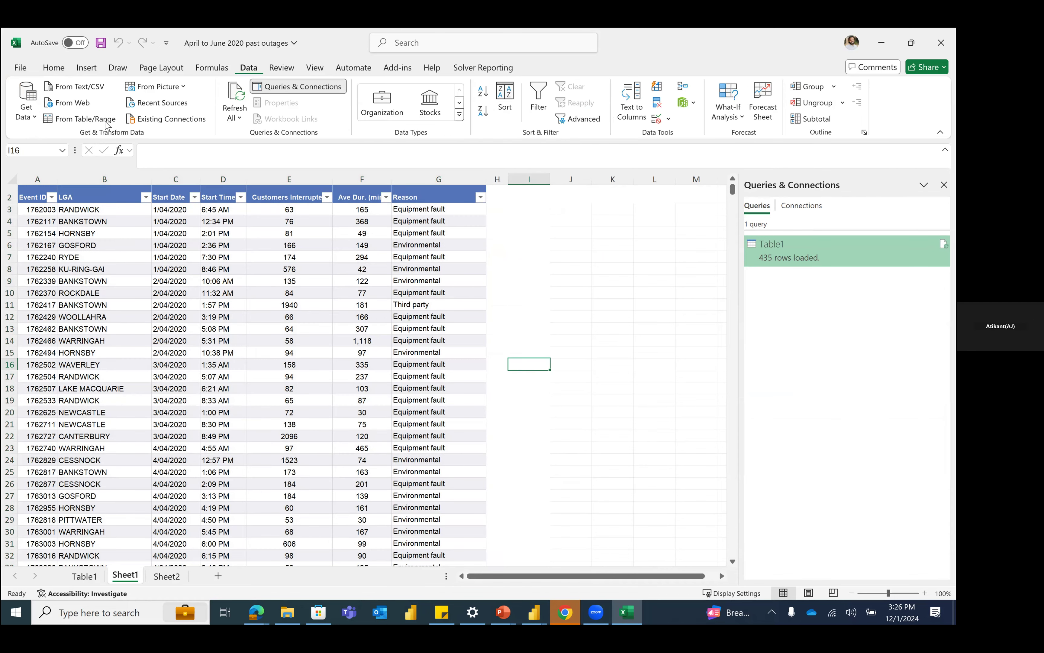
{"action": "left_click", "coordinate": [28, 109]}
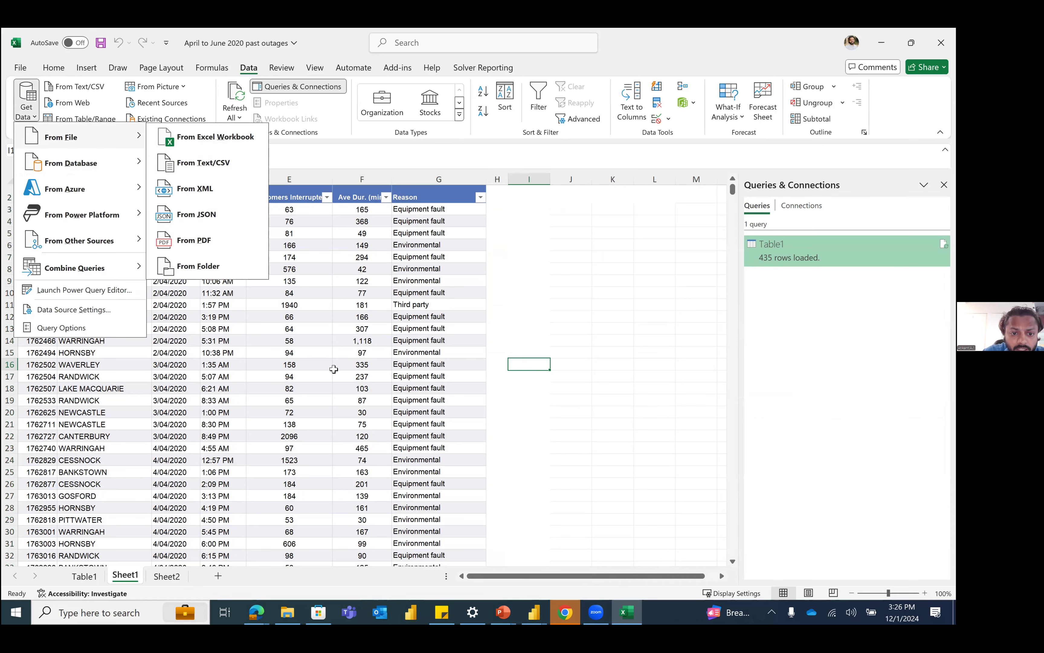
{"action": "key", "text": "Escape"}
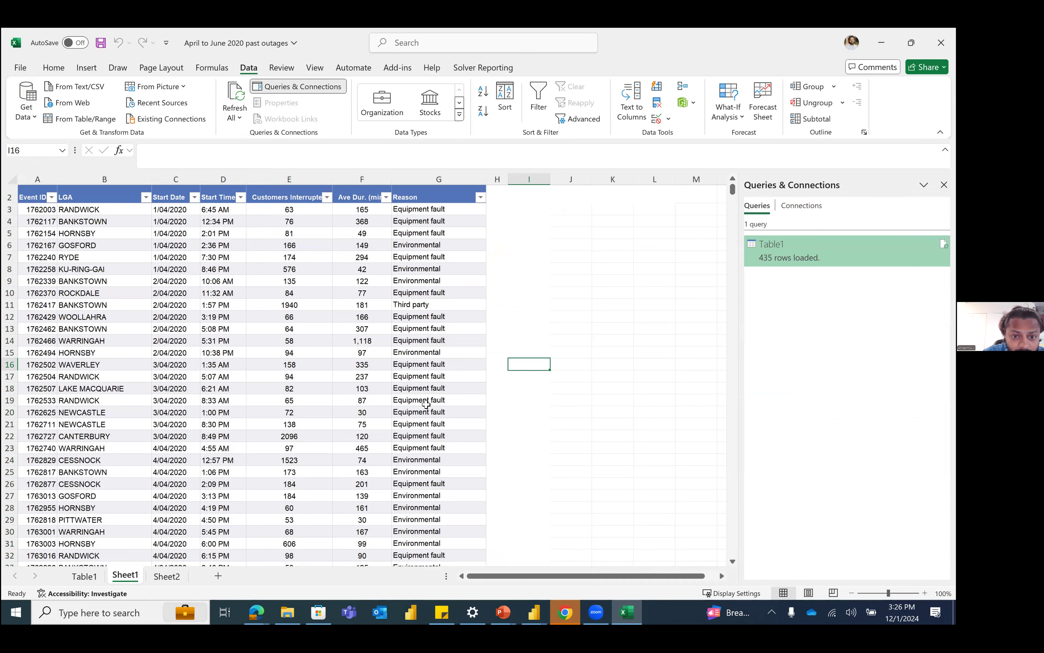
{"action": "left_click_drag", "start_coordinate": [35, 195], "coordinate": [433, 415]}
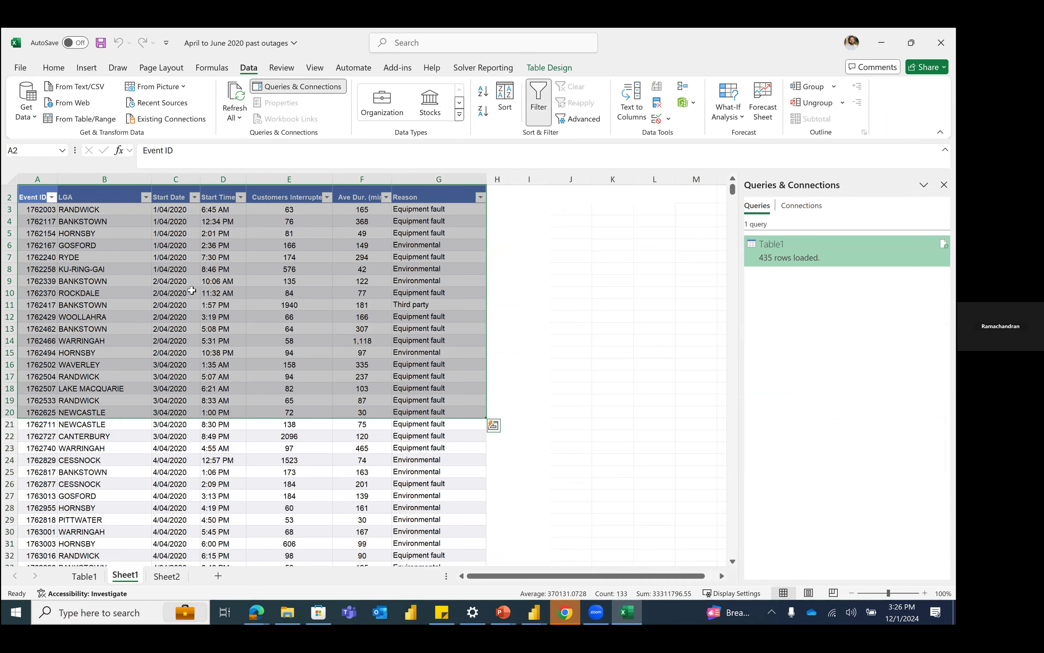
{"action": "left_click", "coordinate": [155, 259]}
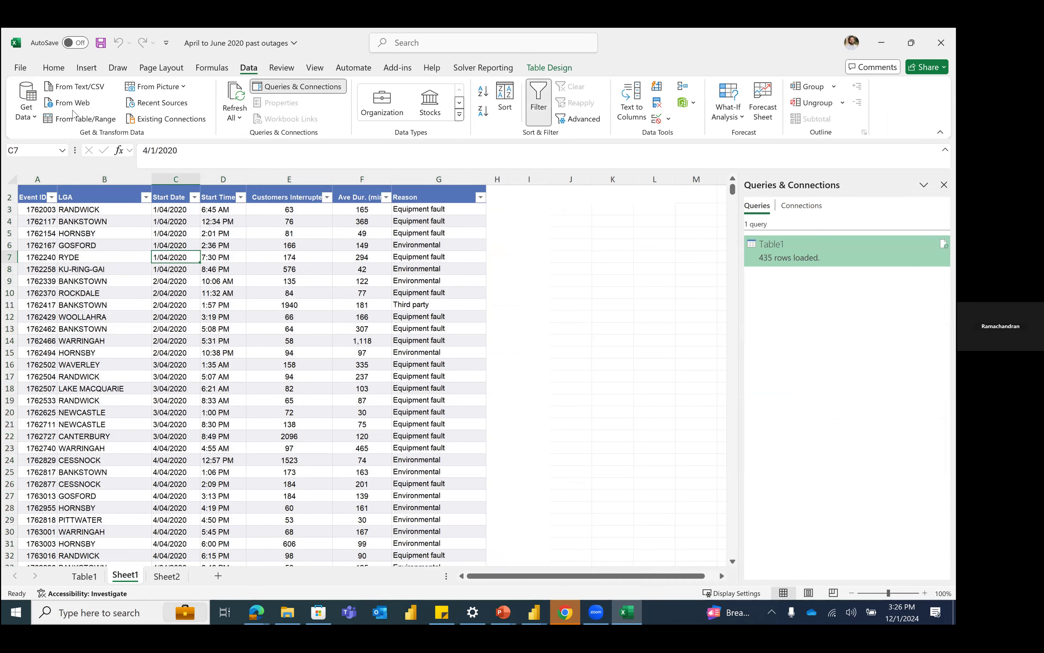
{"action": "left_click", "coordinate": [89, 123]}
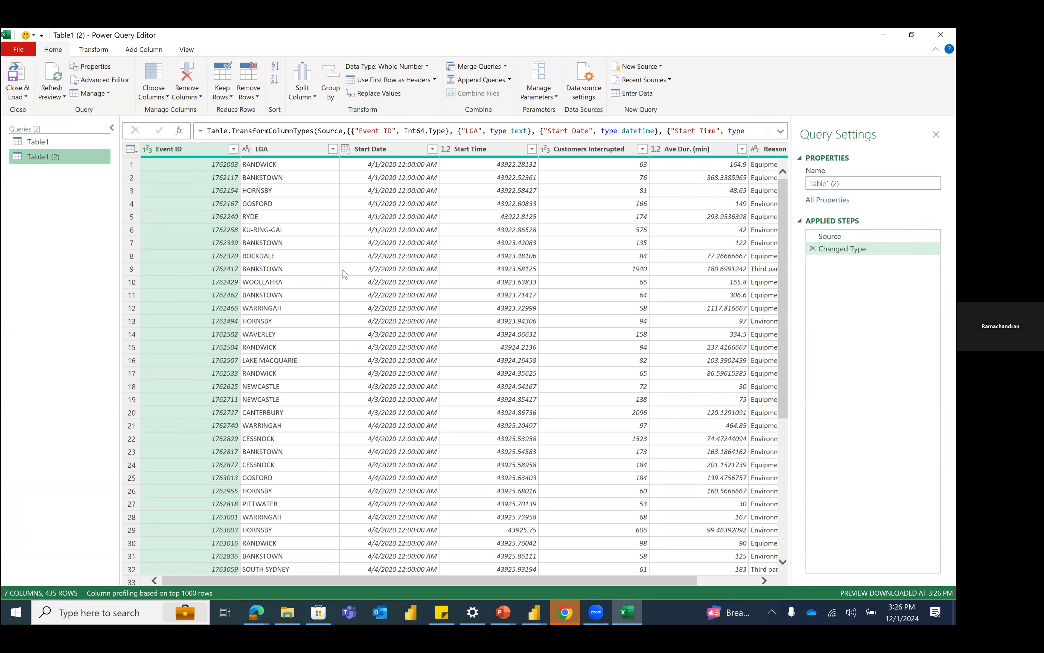
{"action": "left_click", "coordinate": [940, 34]}
{"action": "left_click", "coordinate": [573, 336]}
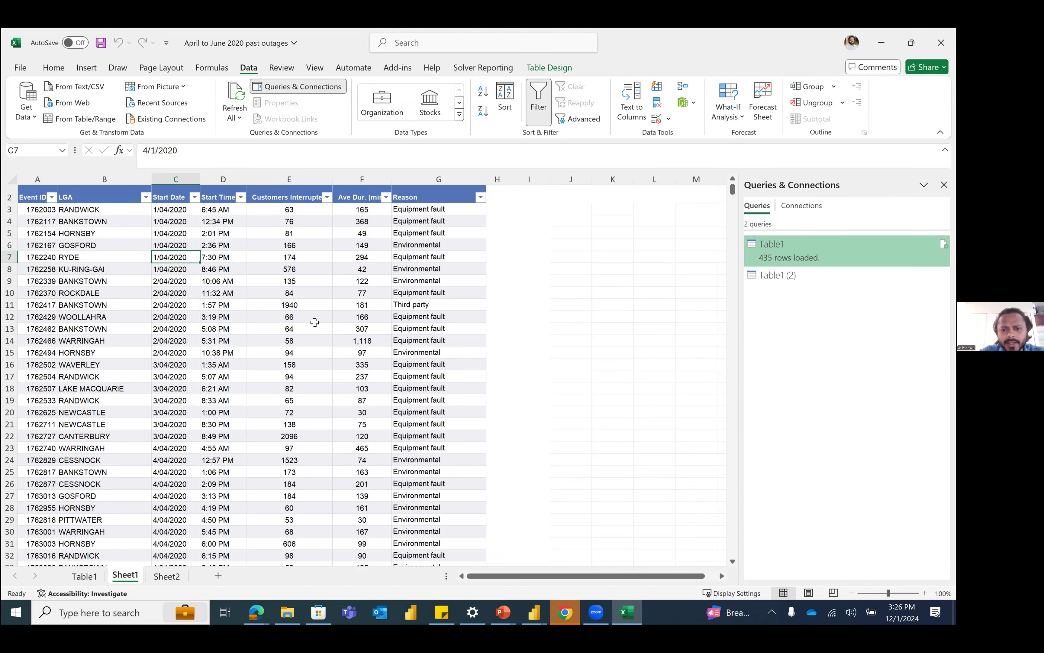
Step: Enter the partial formula =perce in cell J10 of Sheet1
{"action": "left_click", "coordinate": [568, 289]}
{"action": "type", "text": "=p"}
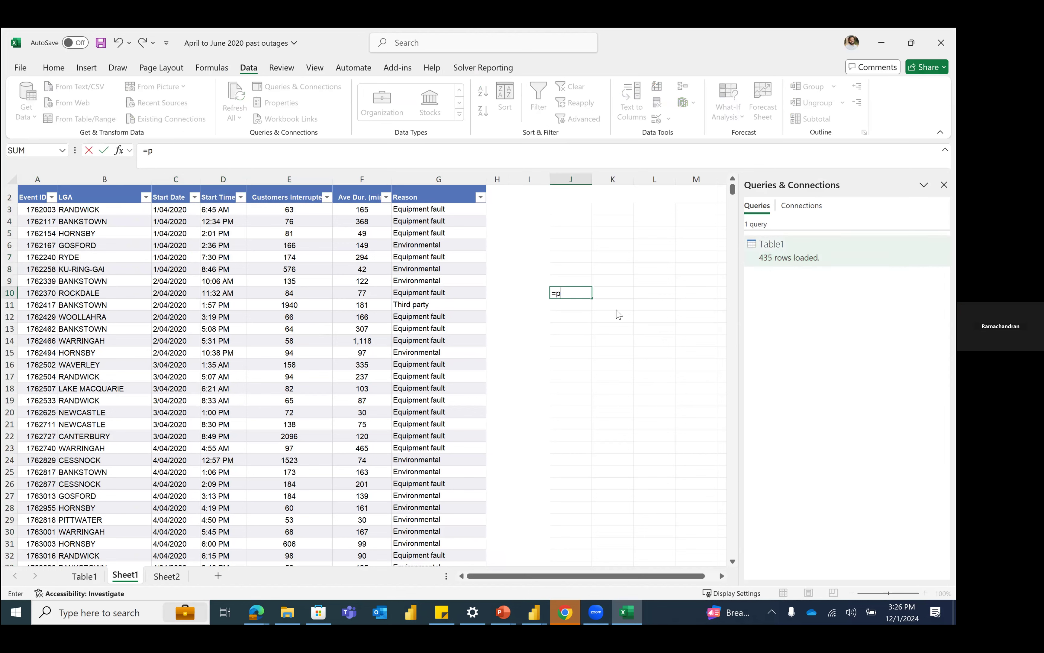
{"action": "type", "text": "erce"}
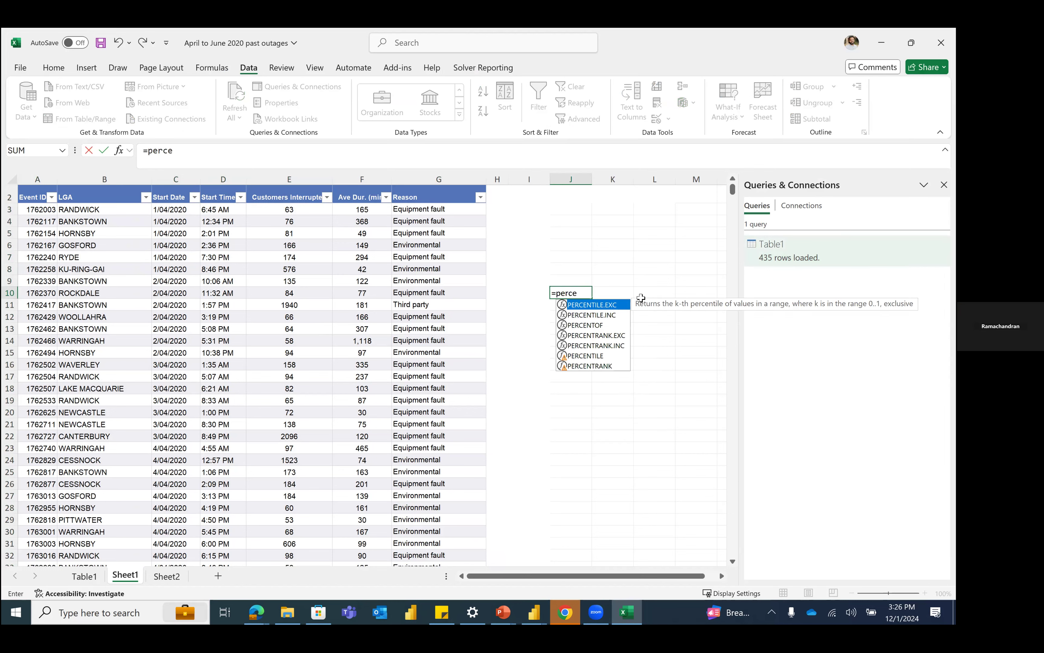
{"action": "left_click", "coordinate": [651, 259]}
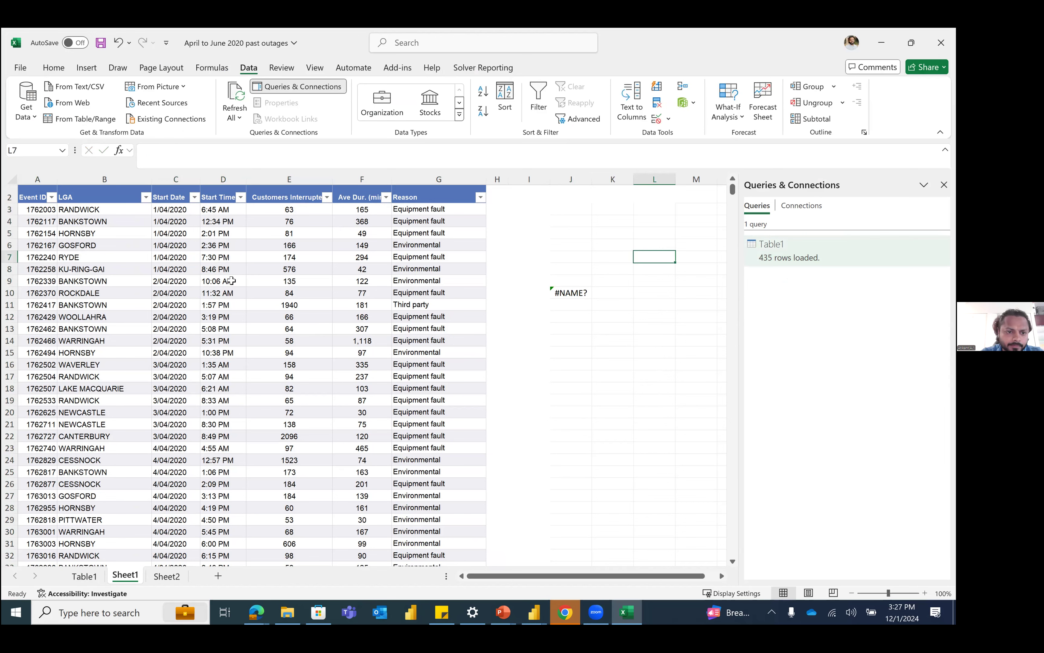
Step: Bring the Sheet1 outage table into Power Query as a second query
{"action": "left_click", "coordinate": [219, 278]}
{"action": "left_click", "coordinate": [70, 123]}
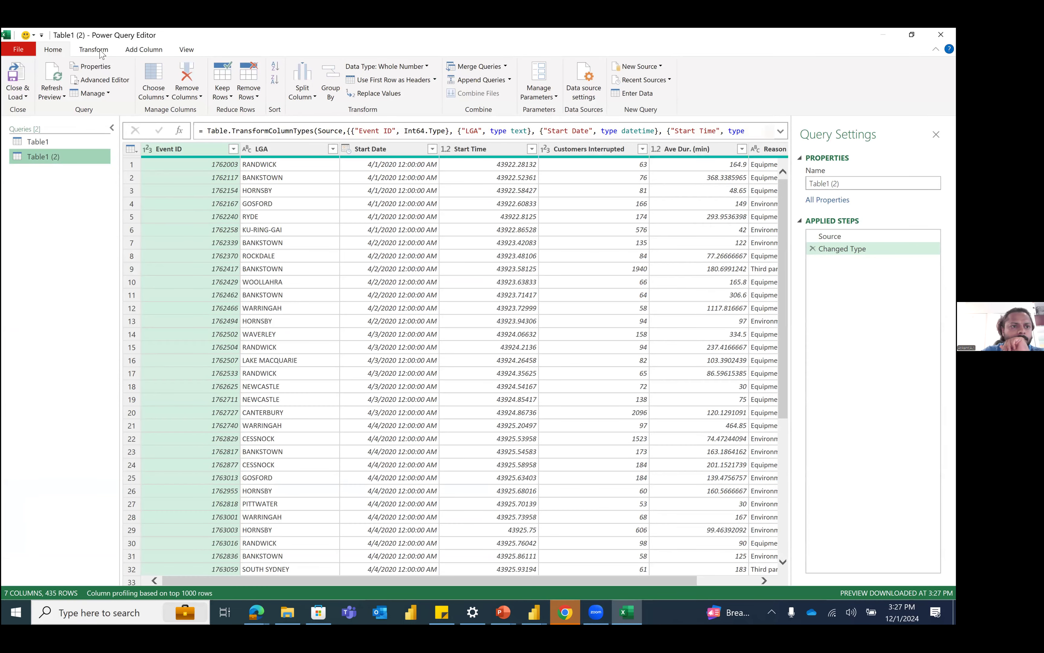
Step: Review the scientific, standard and trigonometry calculations available for a new column, selecting the Customers Interrupted column in Table1 (2)
{"action": "left_click", "coordinate": [140, 55]}
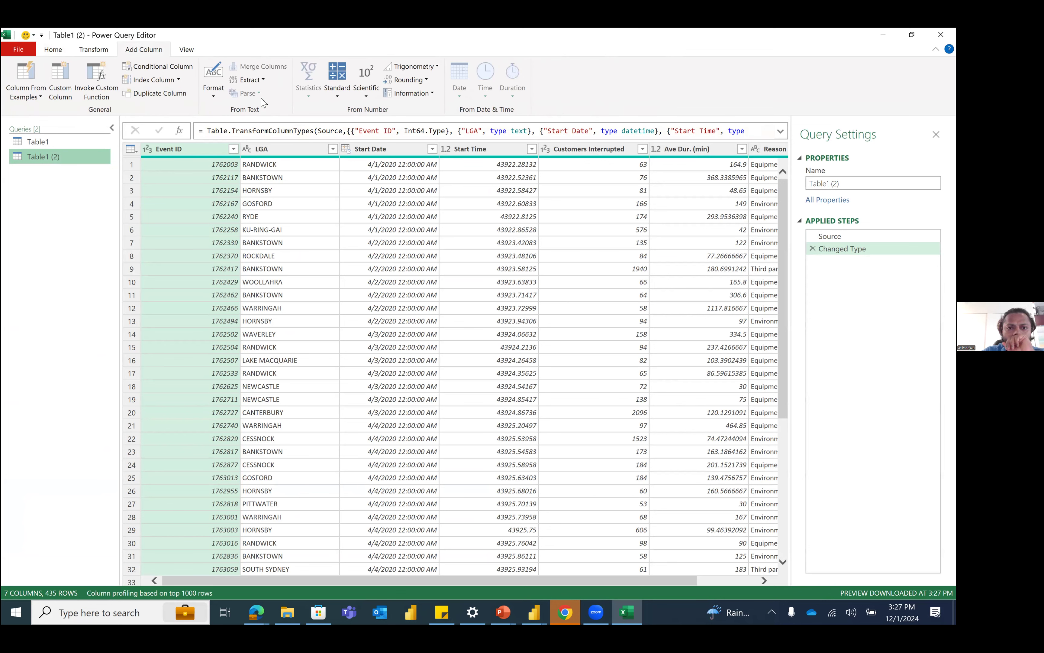
{"action": "left_click", "coordinate": [358, 93]}
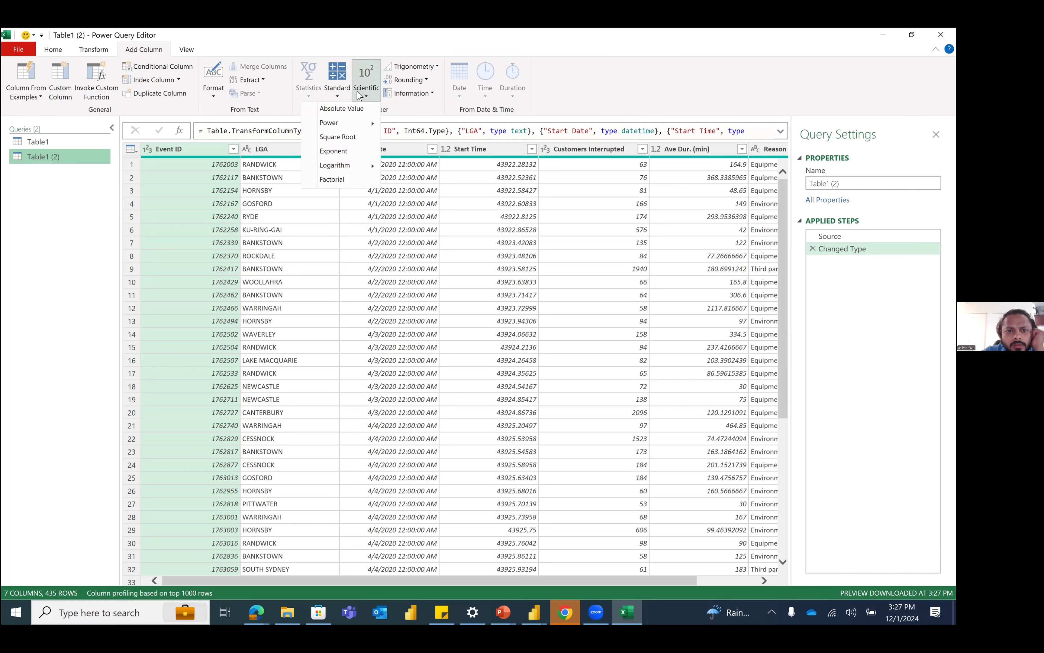
{"action": "left_click", "coordinate": [341, 88]}
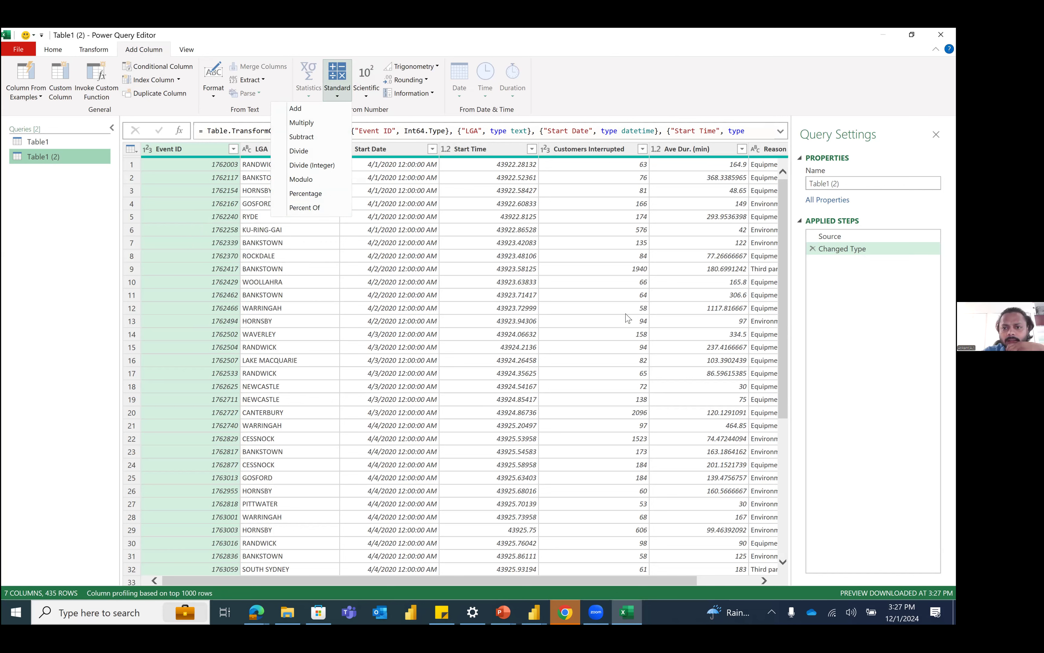
{"action": "left_click", "coordinate": [554, 139]}
{"action": "left_click", "coordinate": [570, 149]}
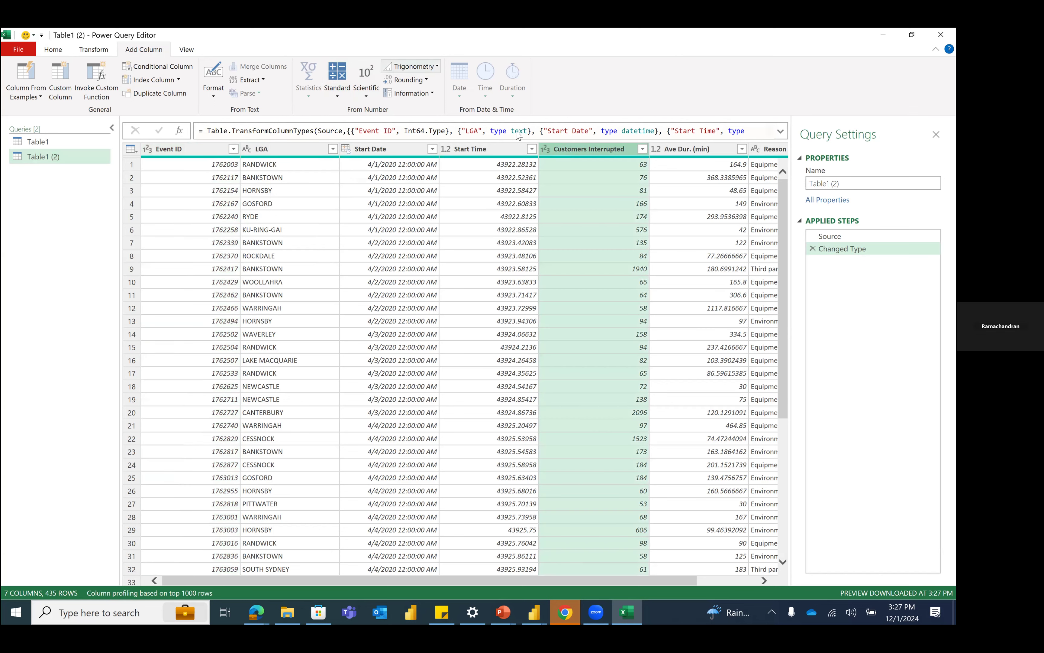
{"action": "left_click", "coordinate": [411, 67]}
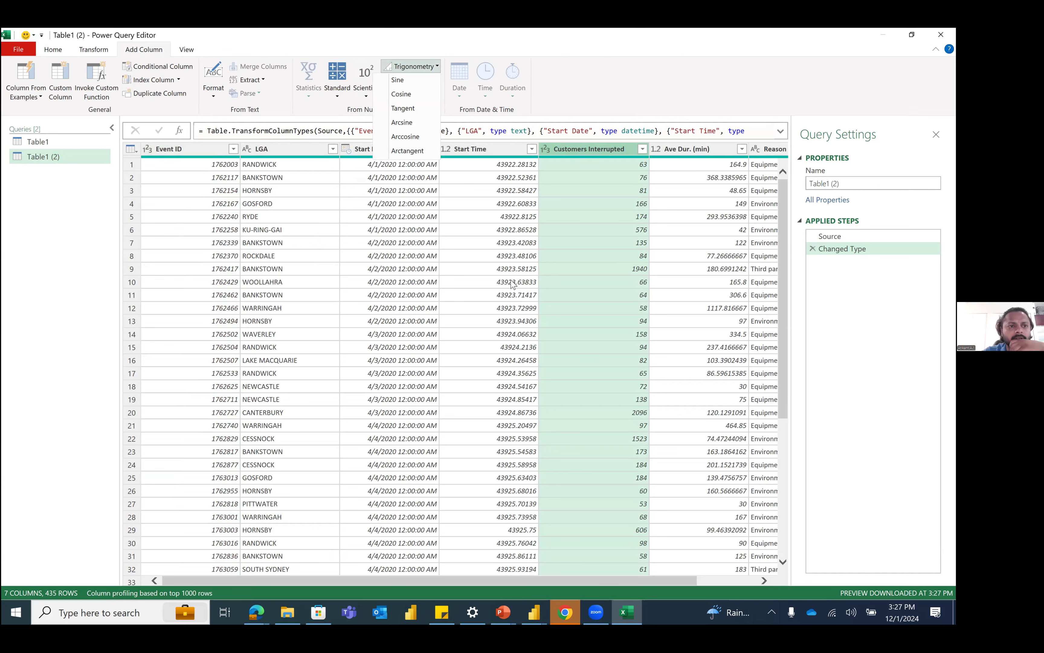
{"action": "key", "text": "alt+Tab"}
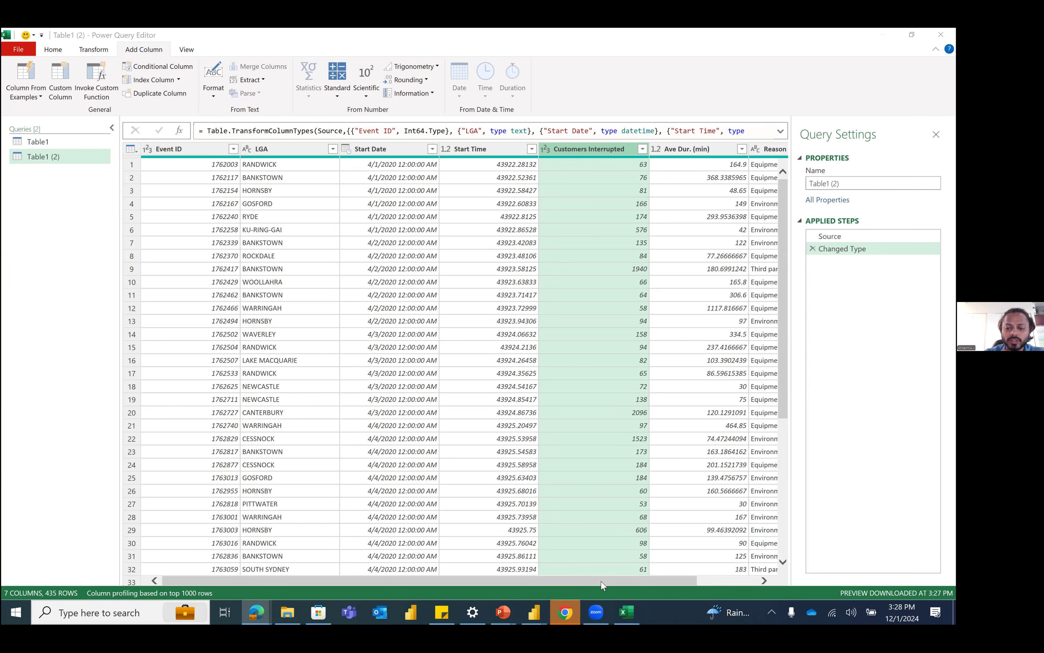
Step: Look up percentile functions by entering percentile in a custom column formula for Table1 (2), and discard the custom column
{"action": "scroll", "coordinate": [687, 585], "scroll_direction": "right", "scroll_amount": 3}
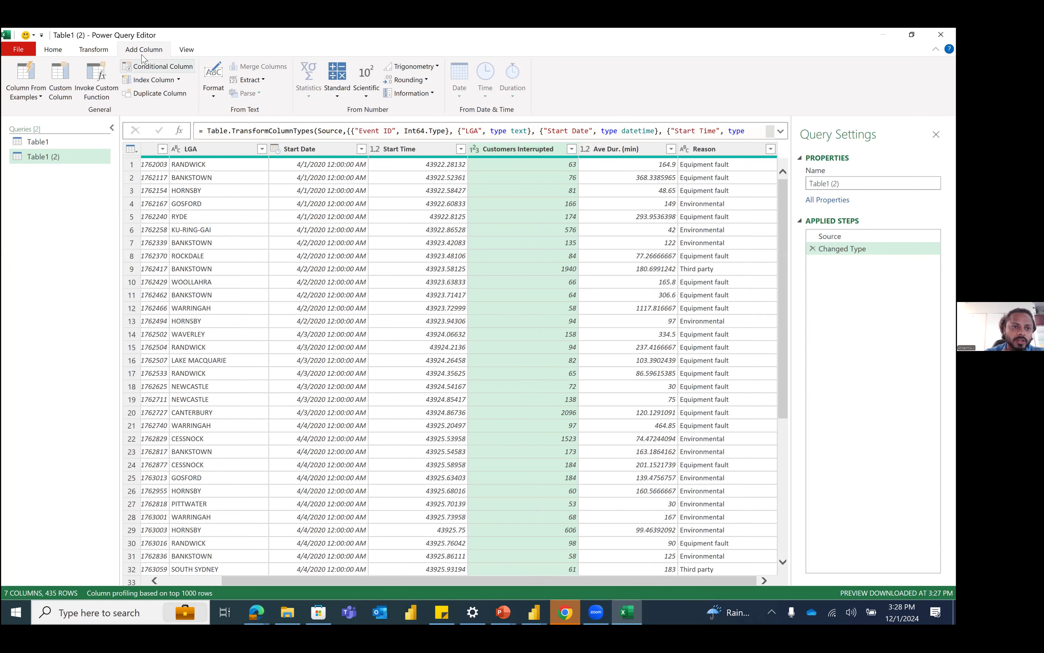
{"action": "left_click", "coordinate": [59, 87]}
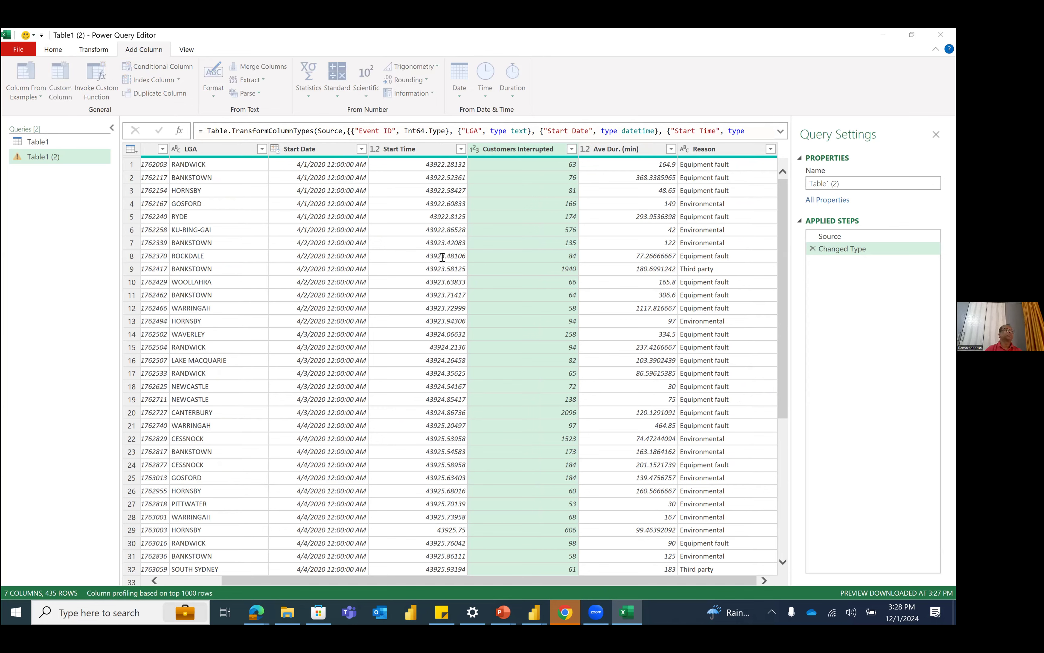
{"action": "left_click", "coordinate": [367, 293]}
{"action": "type", "text": "perce"}
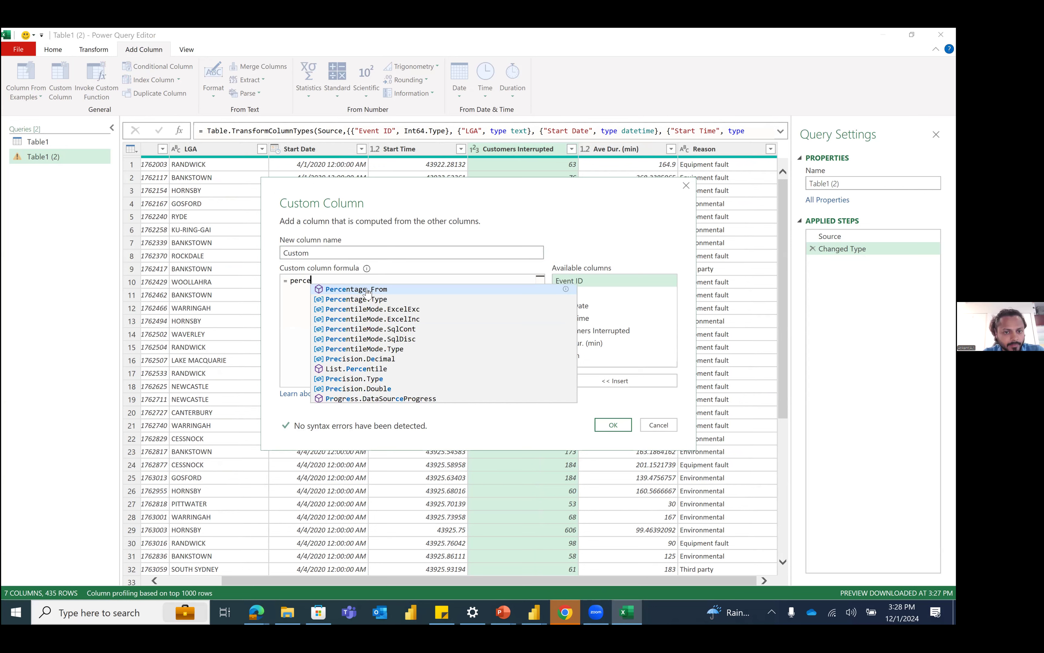
{"action": "type", "text": "ntile"}
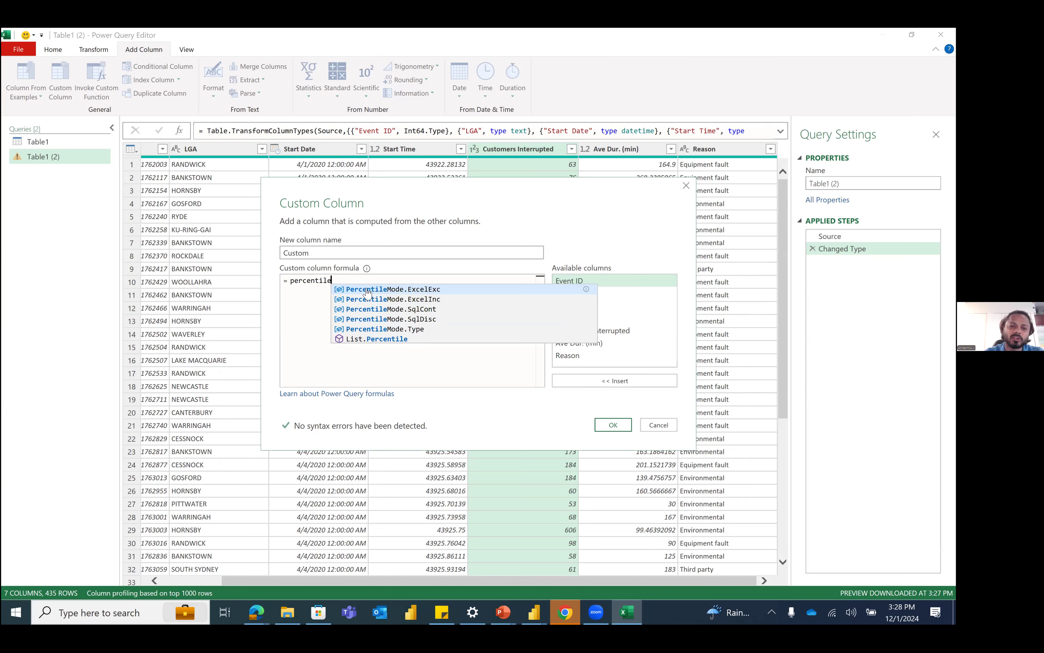
{"action": "left_click", "coordinate": [315, 280]}
{"action": "double_click", "coordinate": [314, 280]}
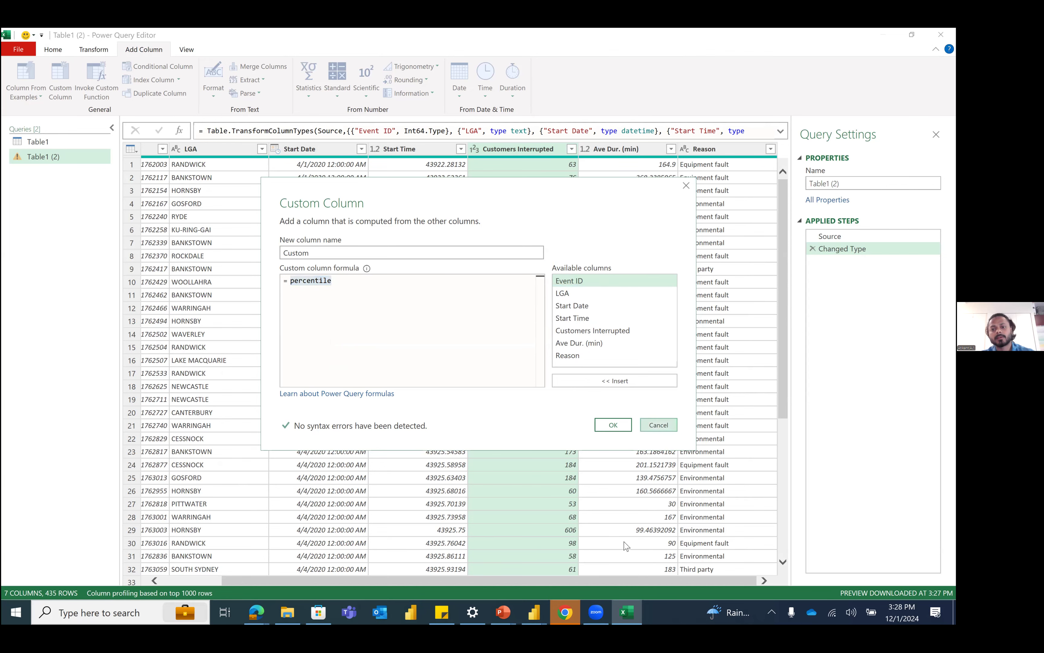
{"action": "left_click", "coordinate": [658, 425]}
{"action": "left_click", "coordinate": [547, 338]}
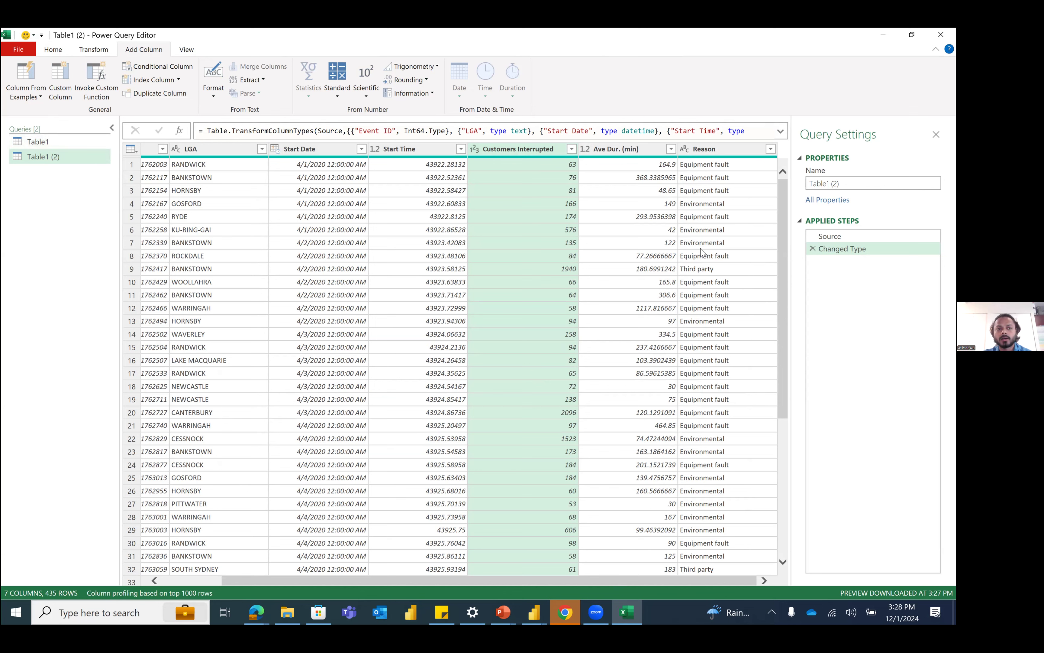
Step: Switch to the Edge browser and examine the table-combining diagram in the maximized article "Append vs. Merge in Power BI and Power Query"
{"action": "left_click", "coordinate": [60, 48]}
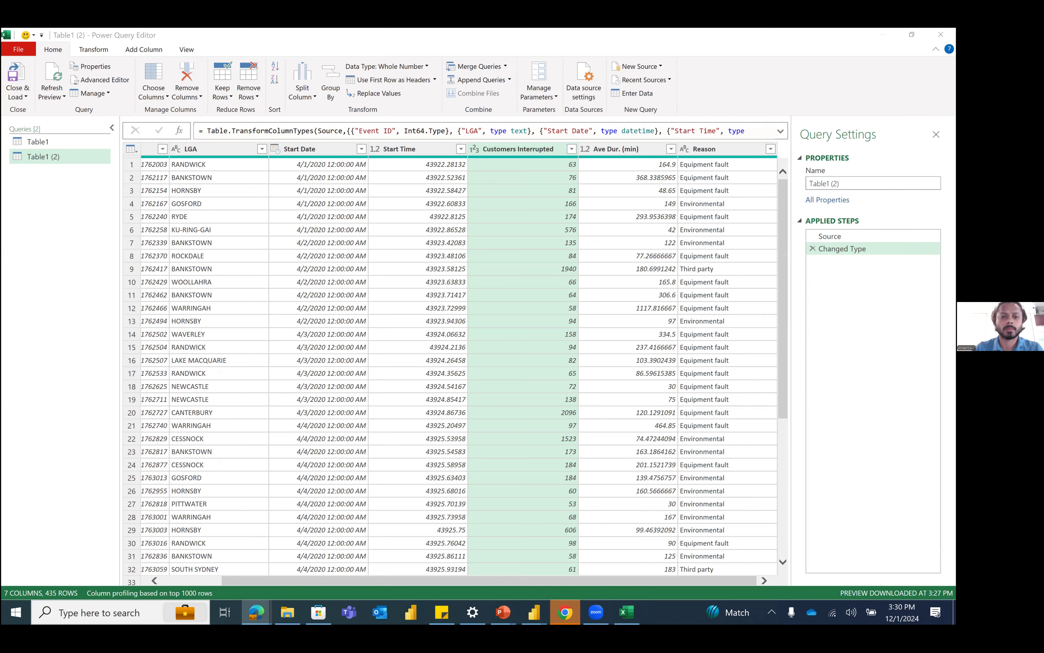
{"action": "left_click_drag", "start_coordinate": [412, 139], "coordinate": [457, 147]}
{"action": "double_click", "coordinate": [457, 148]}
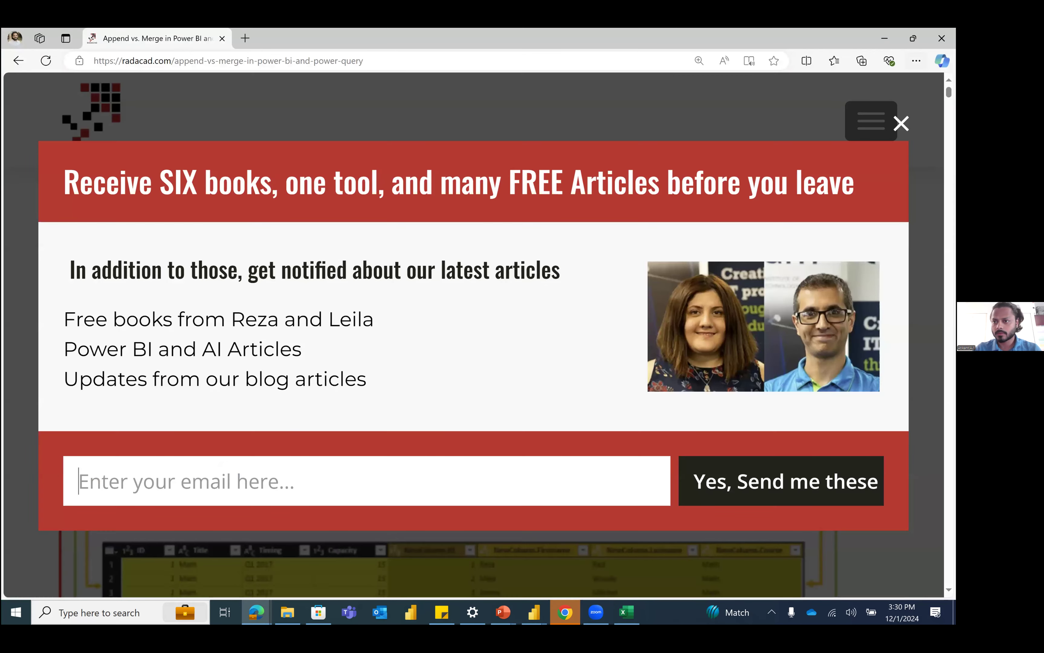
{"action": "left_click", "coordinate": [901, 123]}
{"action": "scroll", "coordinate": [489, 343], "scroll_direction": "down", "scroll_amount": 3}
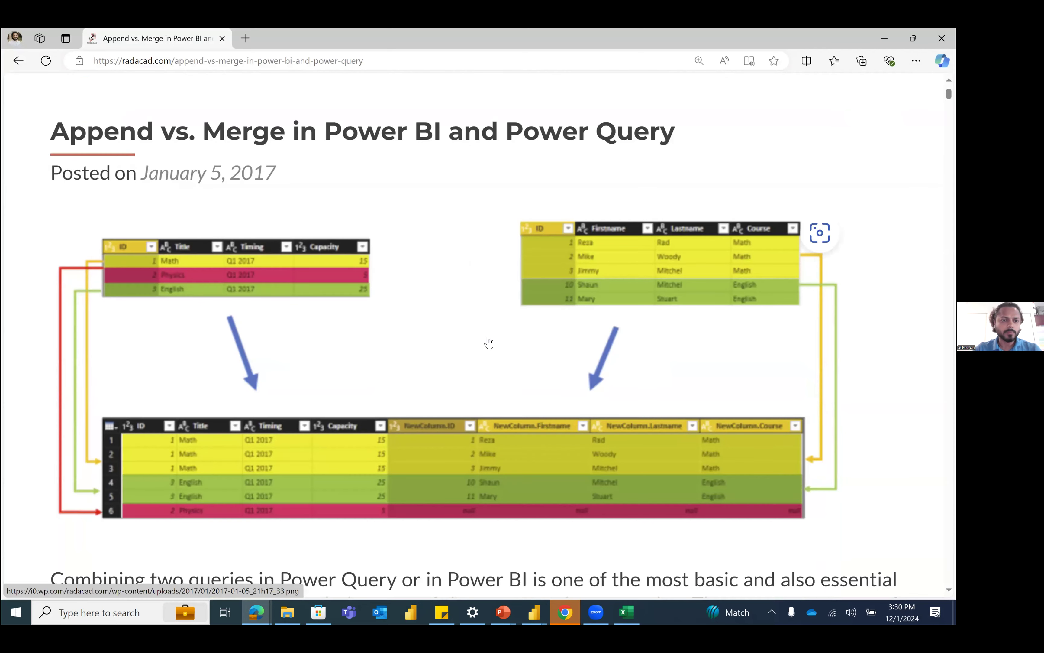
{"action": "scroll", "coordinate": [489, 340], "scroll_direction": "up", "scroll_amount": 1}
{"action": "scroll", "coordinate": [483, 344], "scroll_direction": "down", "scroll_amount": 2}
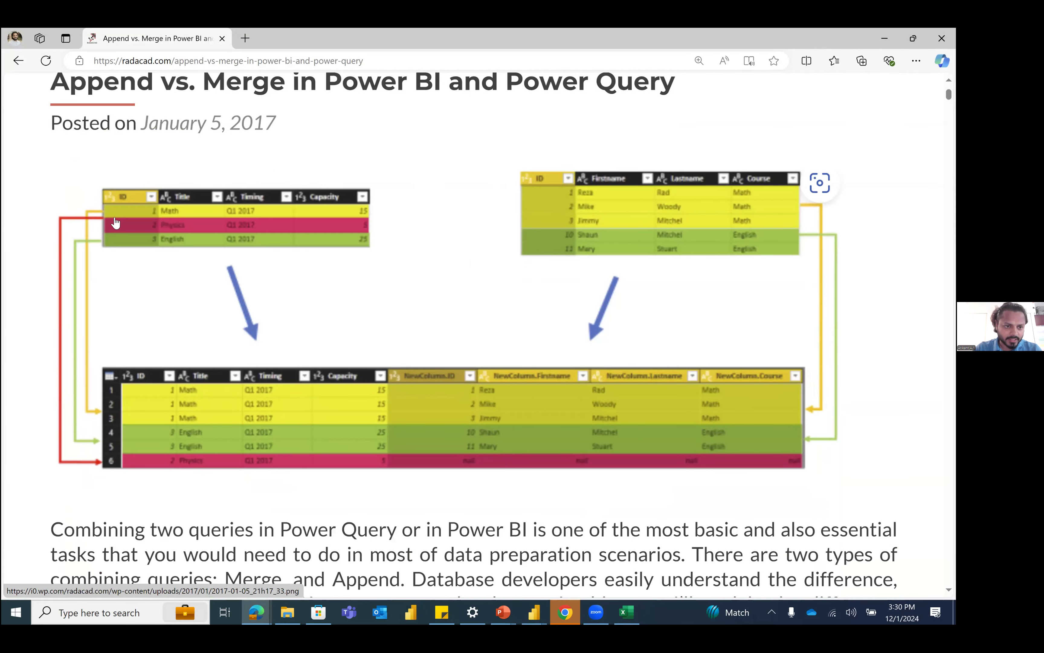
{"action": "scroll", "coordinate": [212, 293], "scroll_direction": "up", "scroll_amount": 1}
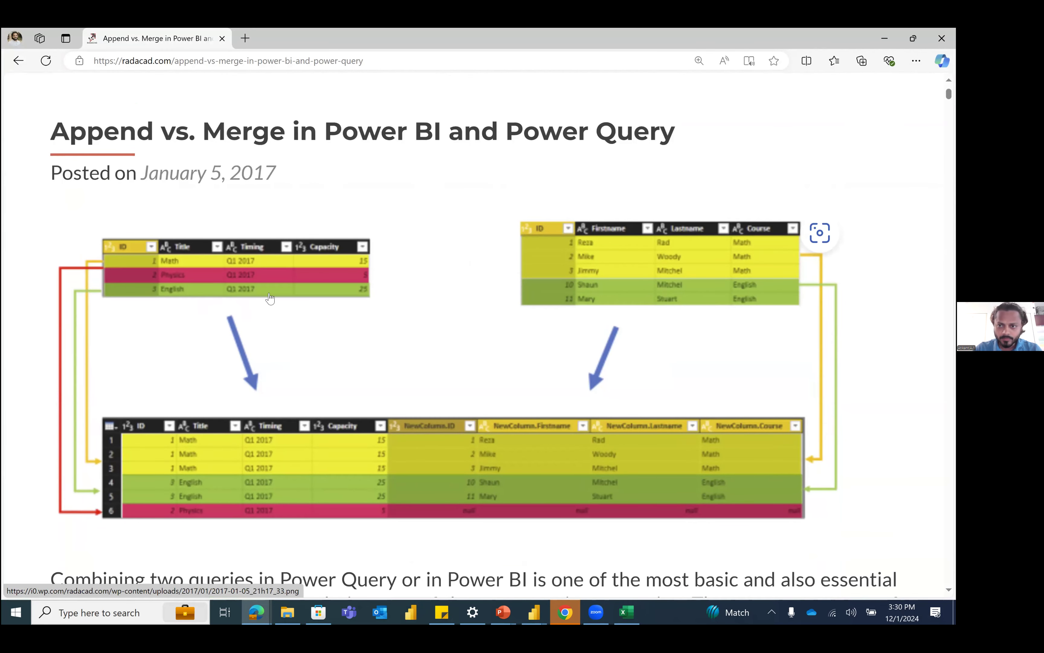
{"action": "key", "text": "alt+Tab"}
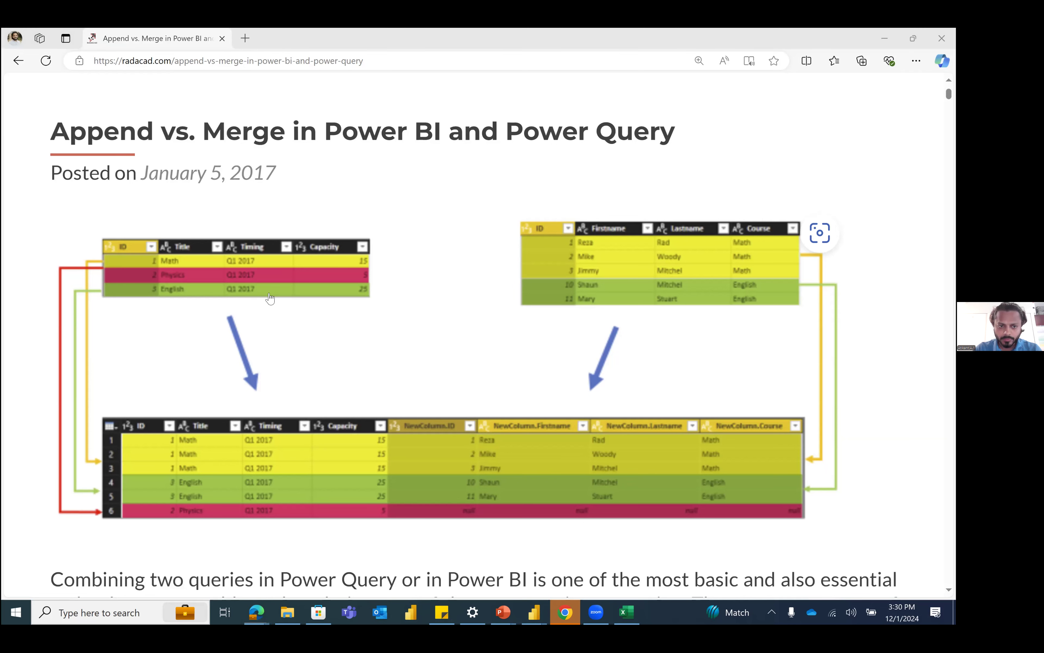